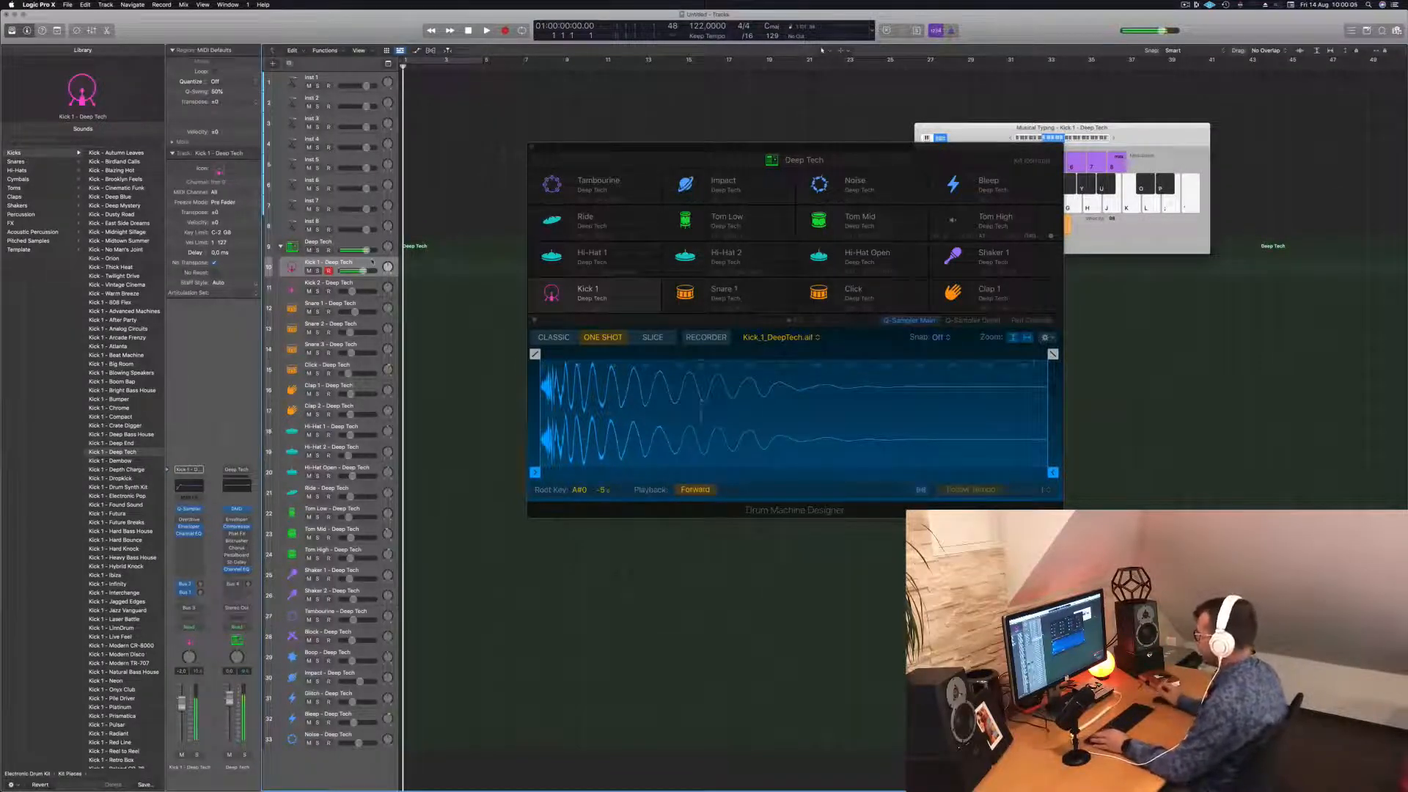
# Record a bar of four evenly spaced kick hits on Kick 1 and play them back.
pyautogui.press('r')
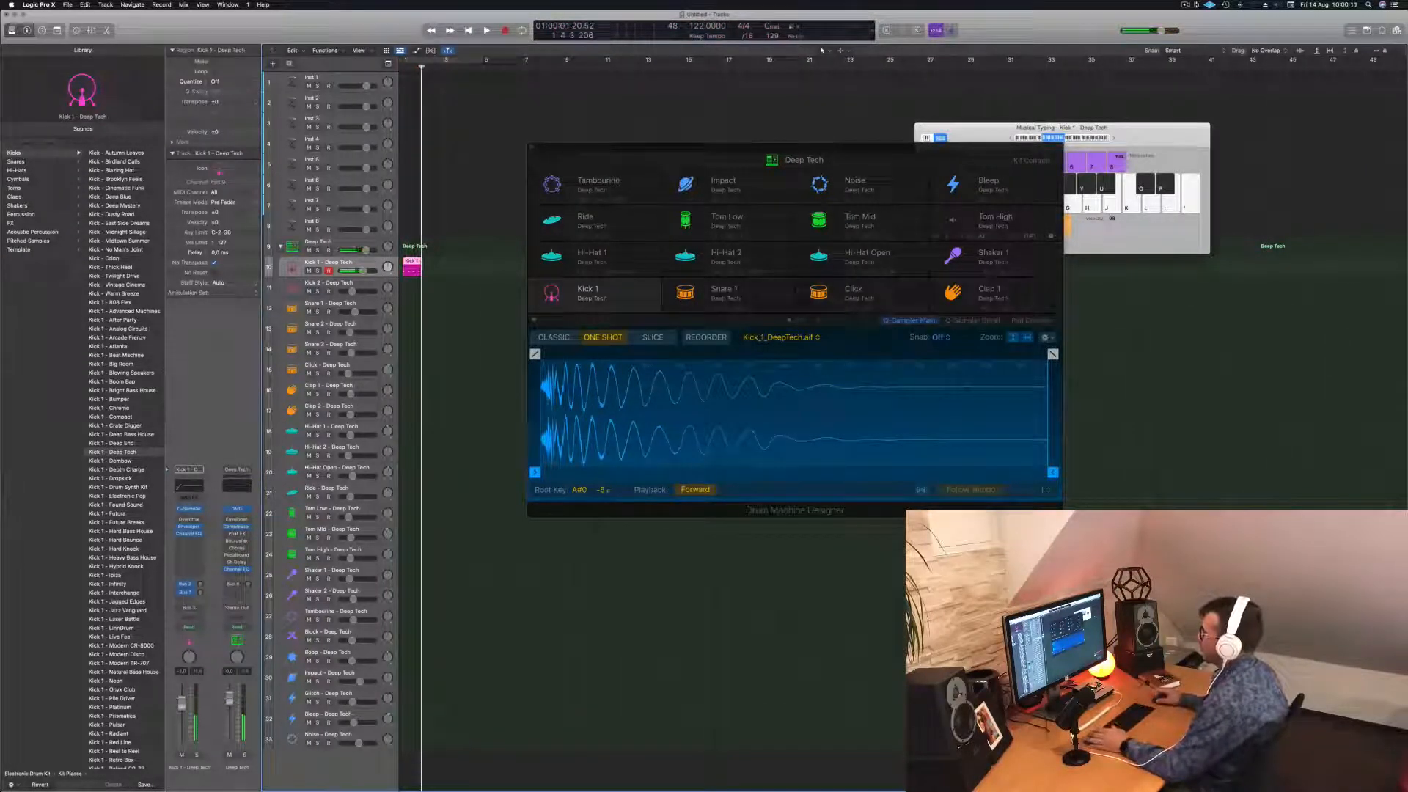
pyautogui.press('p')
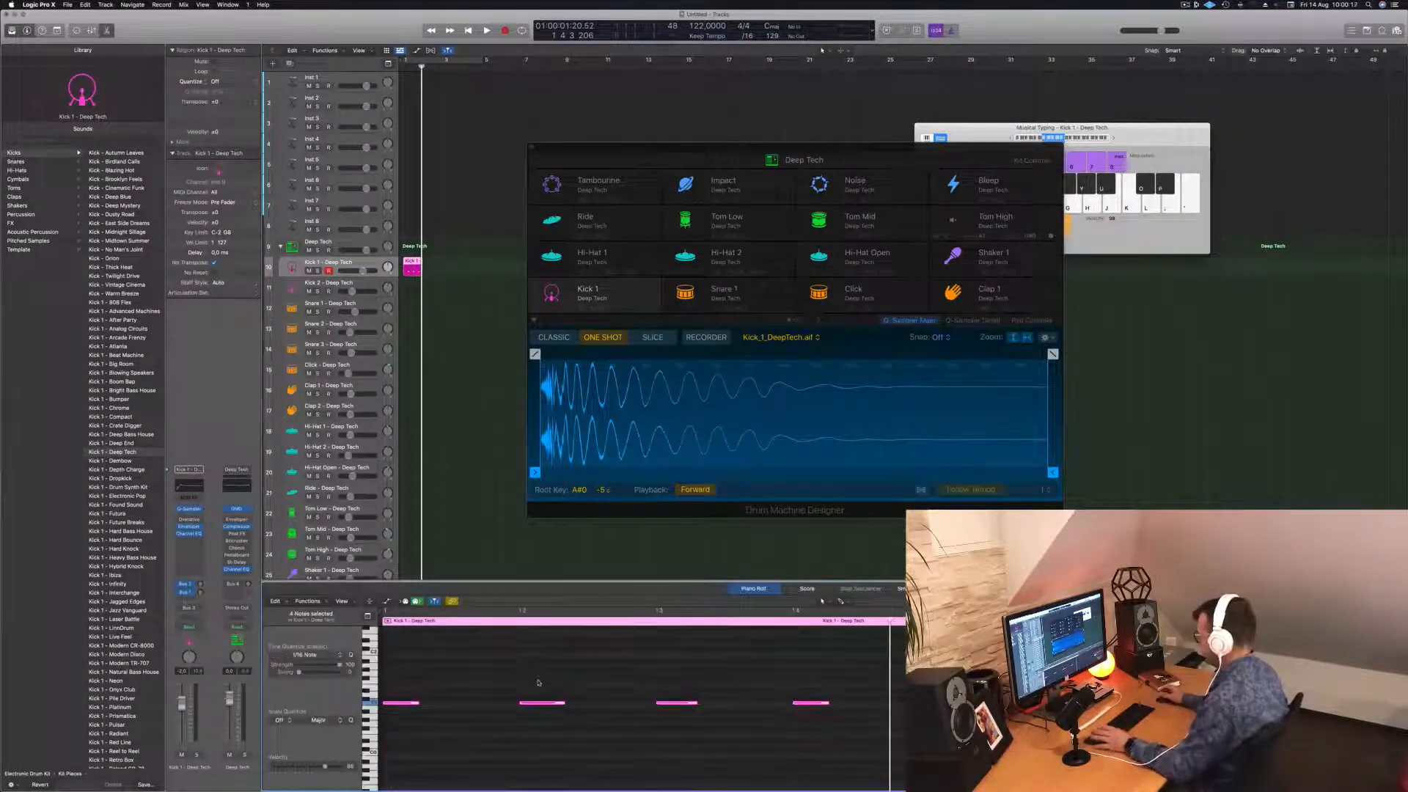
pyautogui.press('space')
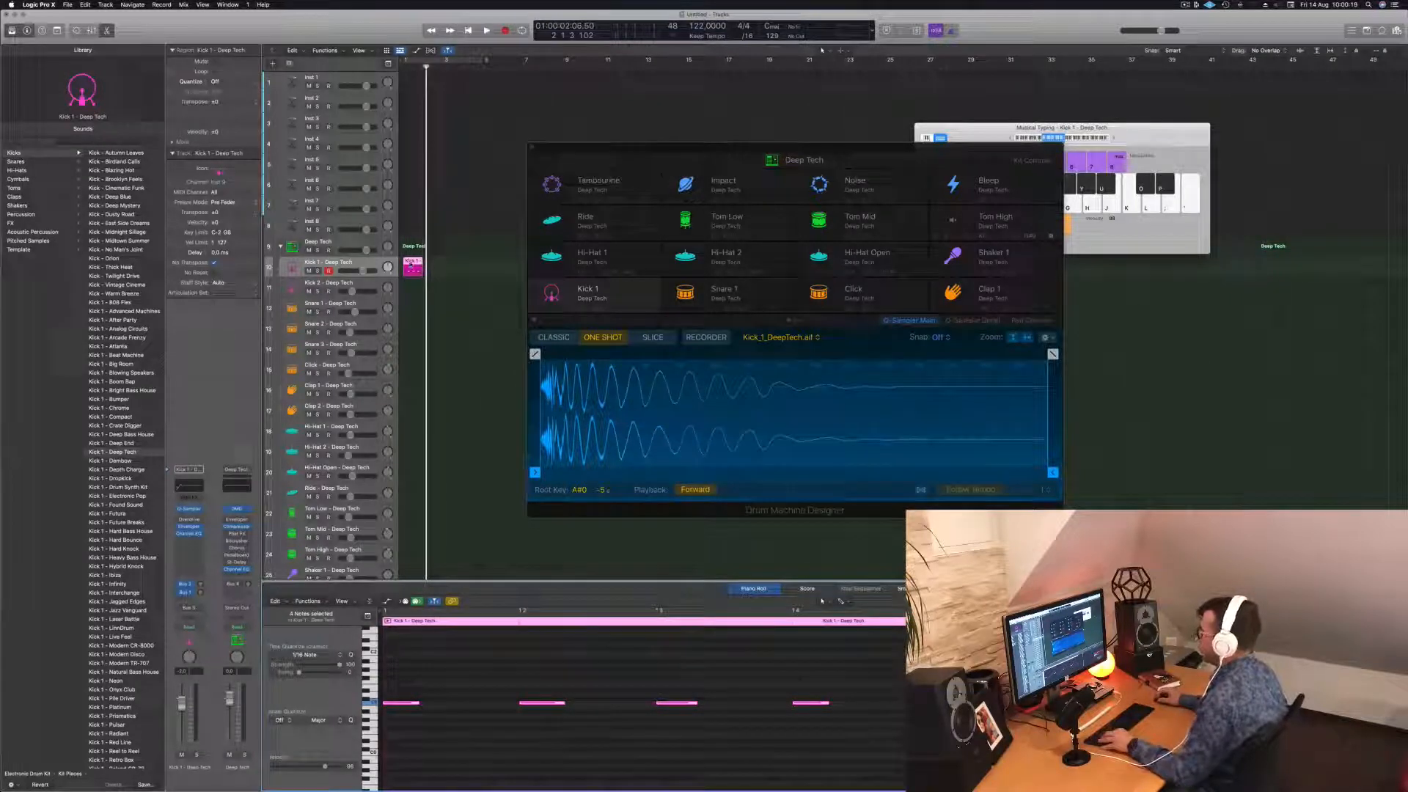
# Copy the kick region into bar 2 and loop playback over both kick regions.
pyautogui.moveTo(410, 264); pyautogui.dragTo(452, 265)
pyautogui.keyDown('shift'); pyautogui.click(405, 269); pyautogui.keyUp('shift')
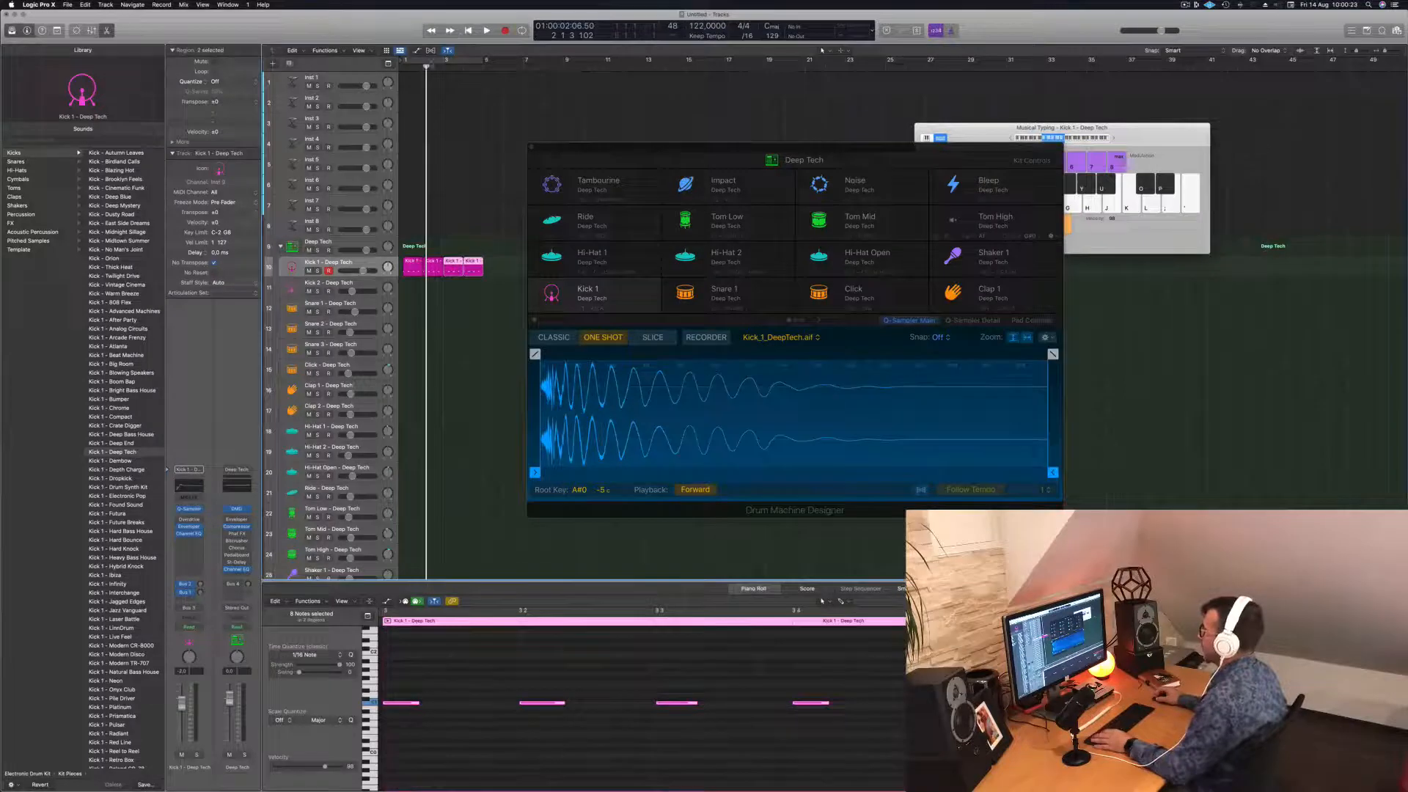
pyautogui.press('super+u')
pyautogui.press('space')
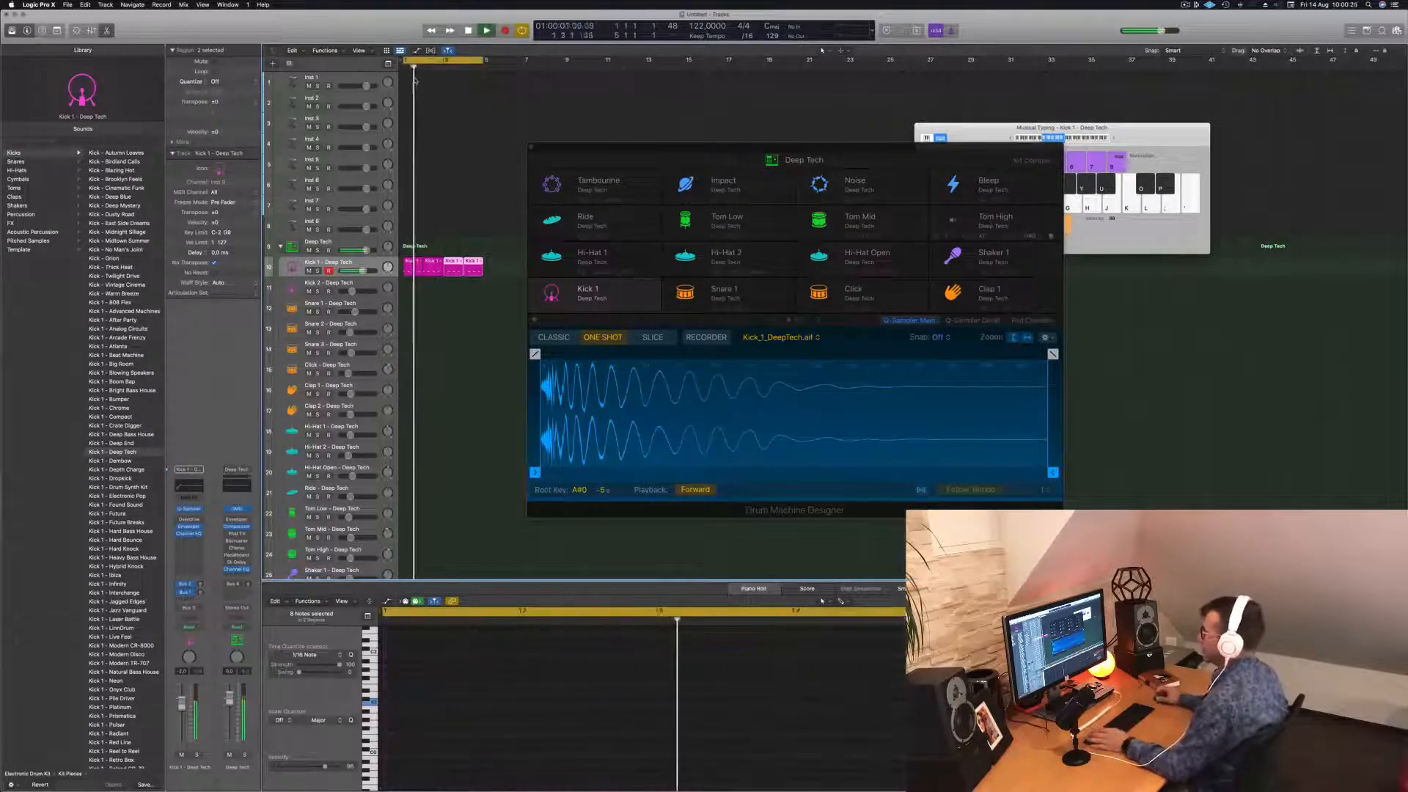
# End the Kick 1 sample at 0.15 s with a 0.075 s fade-out, then show its Pad Controls.
pyautogui.moveTo(664, 147); pyautogui.dragTo(610, 92)
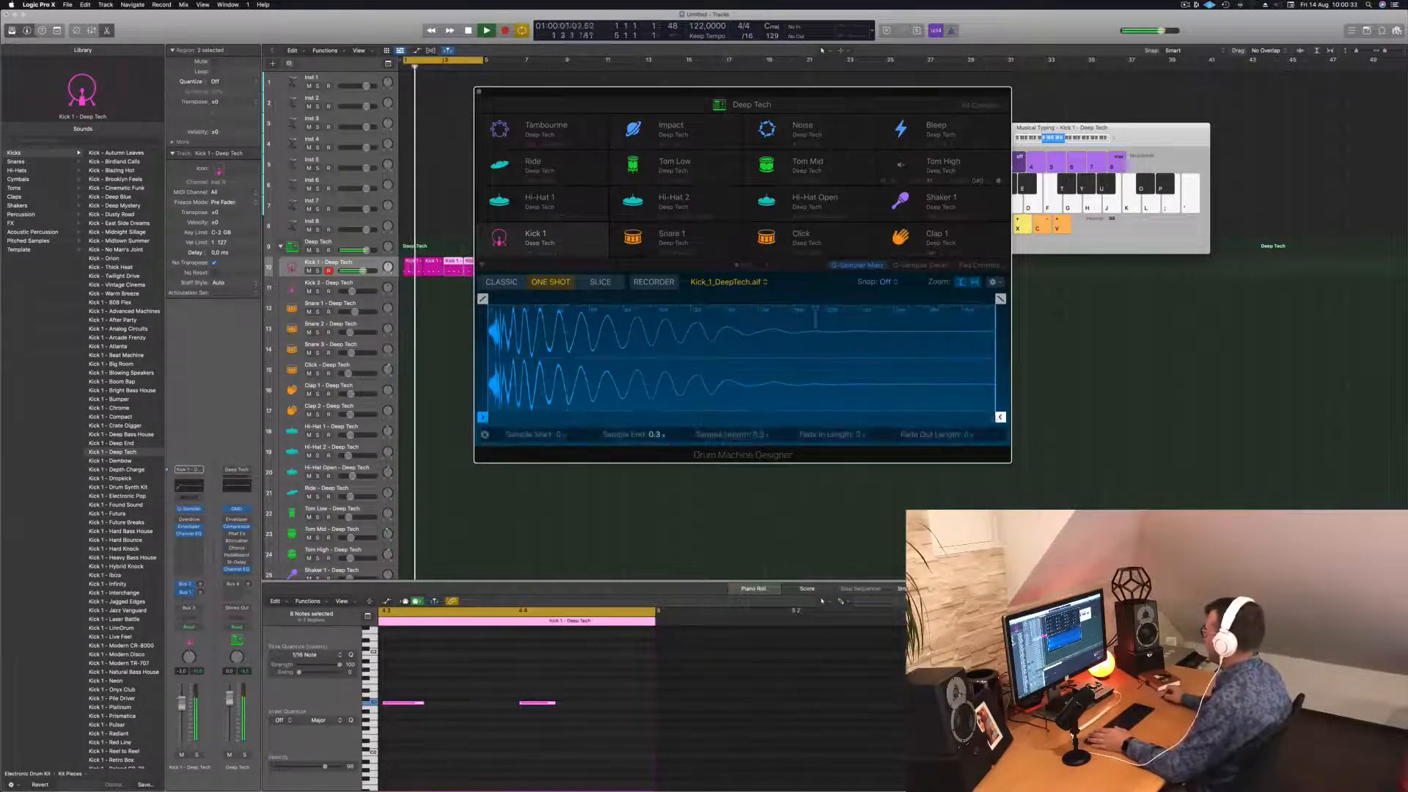
pyautogui.moveTo(999, 308); pyautogui.dragTo(745, 308)
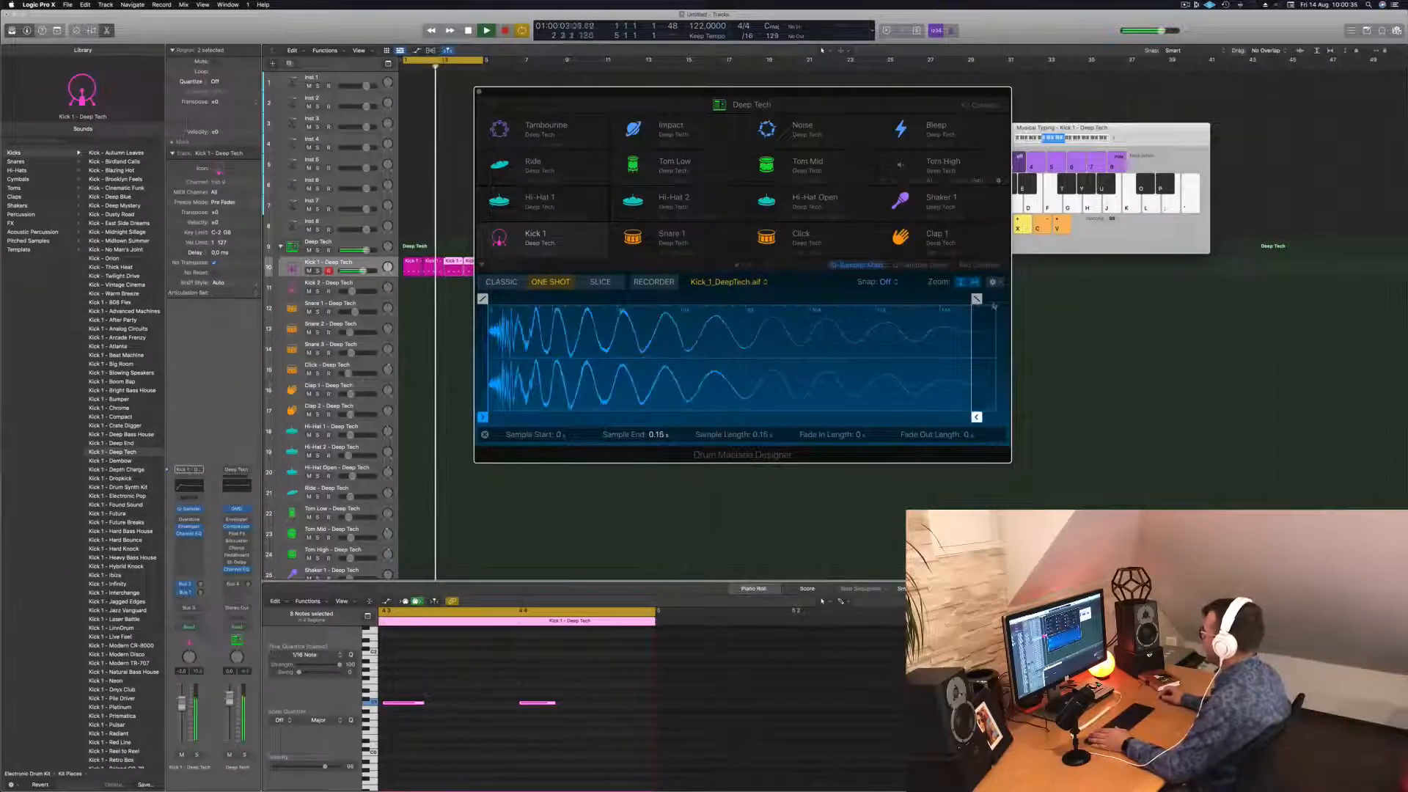
pyautogui.moveTo(976, 298); pyautogui.dragTo(715, 298)
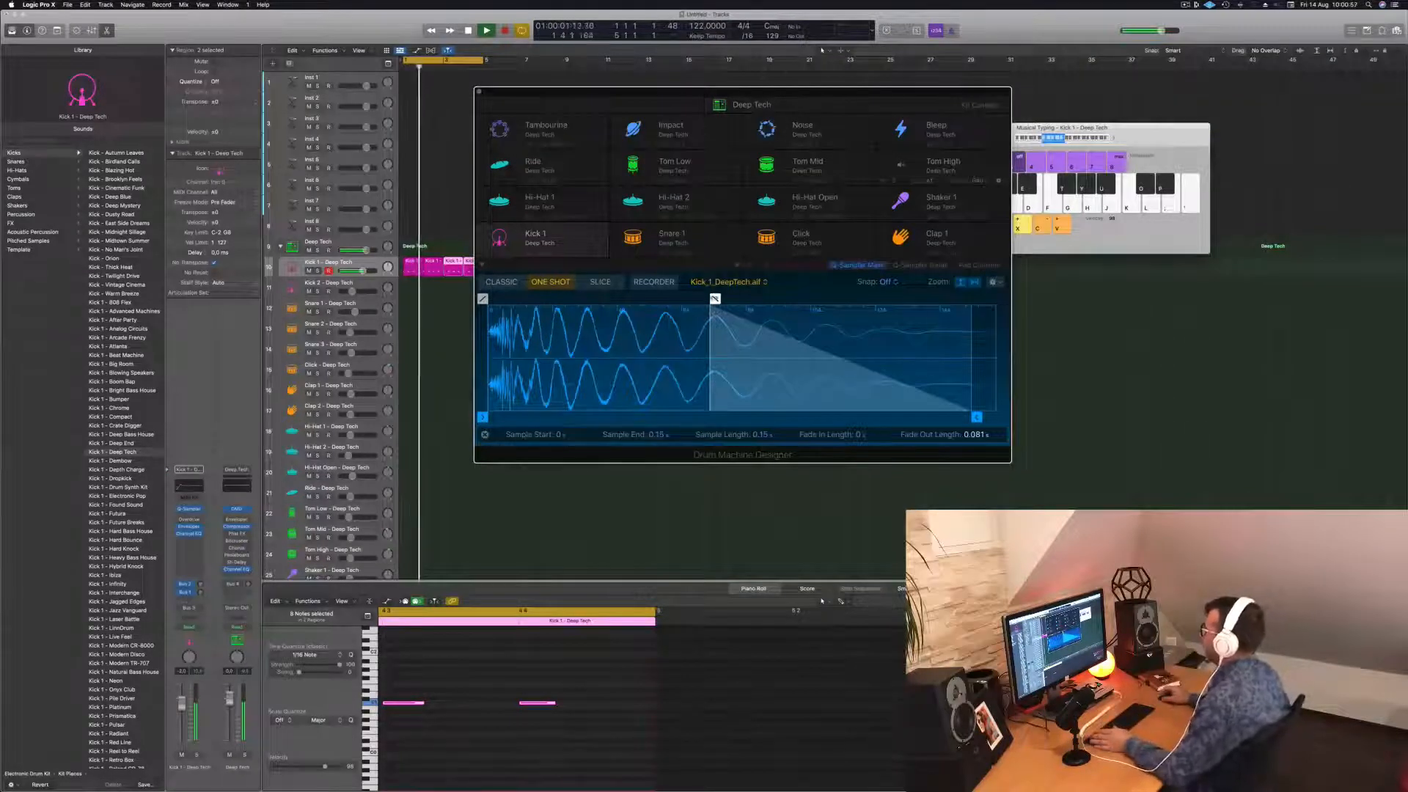
pyautogui.moveTo(715, 298); pyautogui.dragTo(734, 298)
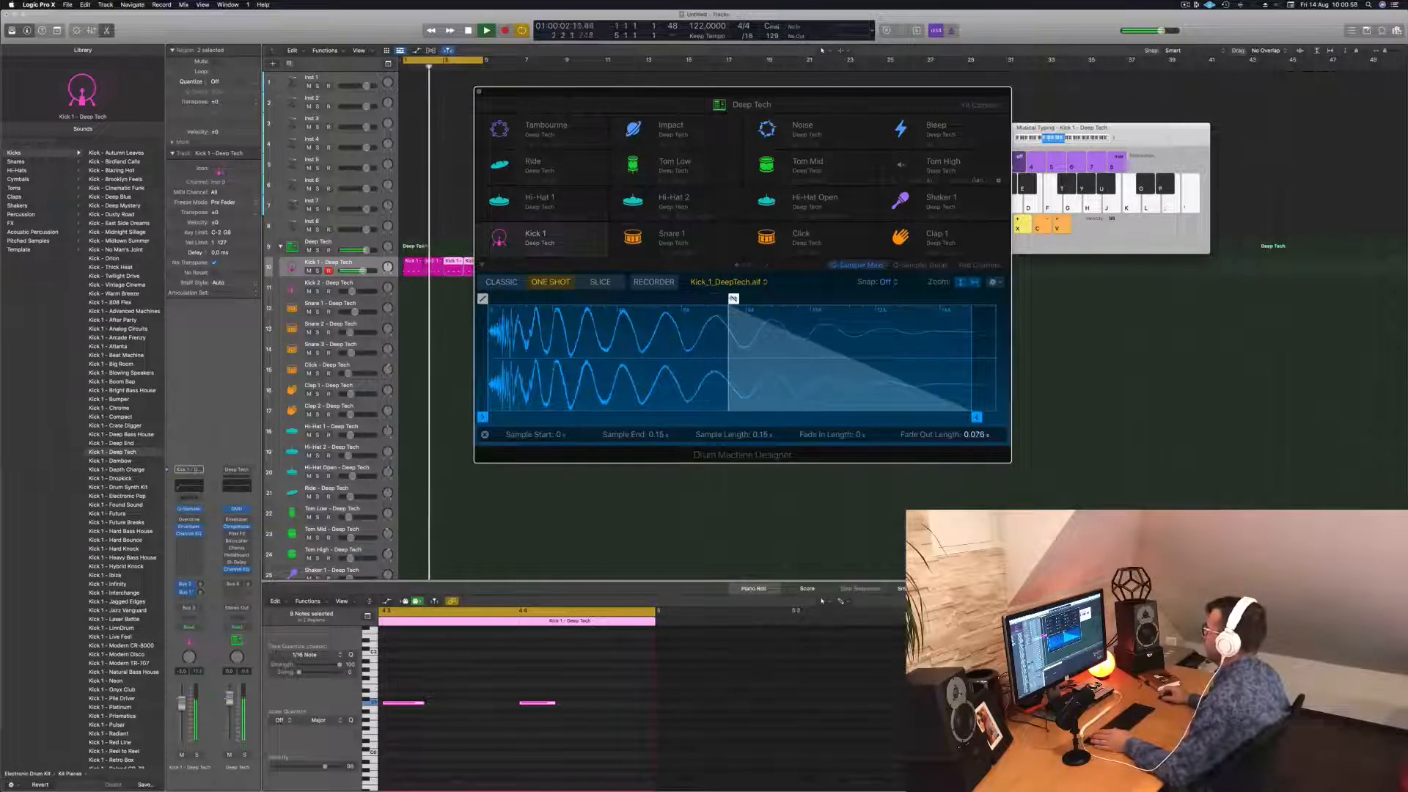
pyautogui.click(975, 265)
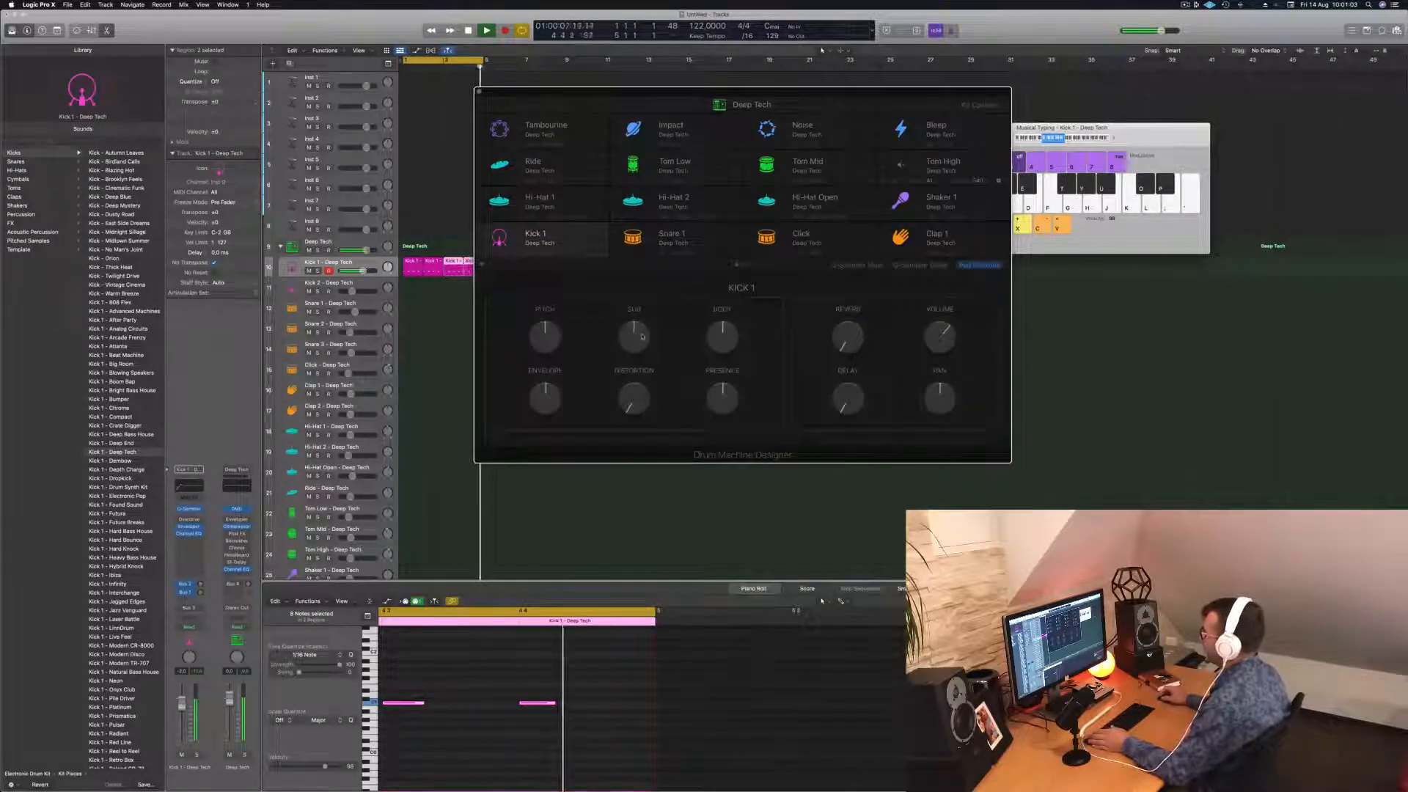
# Boost Kick 1's sub by 2.3 dB and lower its pitch to -1.
pyautogui.moveTo(642, 337); pyautogui.dragTo(726, 330)
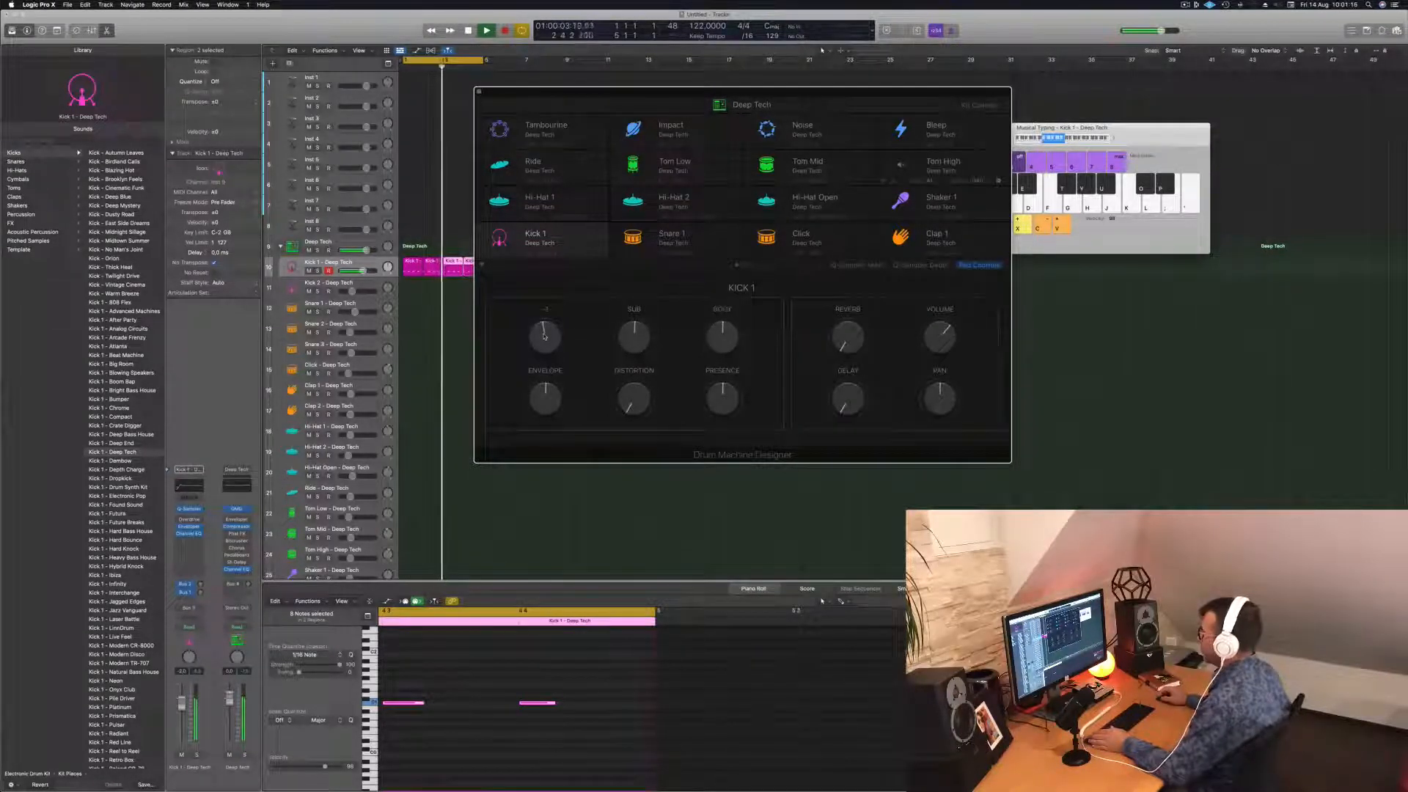
pyautogui.moveTo(544, 334)
pyautogui.mouseDown()
pyautogui.moveTo(544, 350)
pyautogui.moveTo(546, 338)
pyautogui.mouseUp()
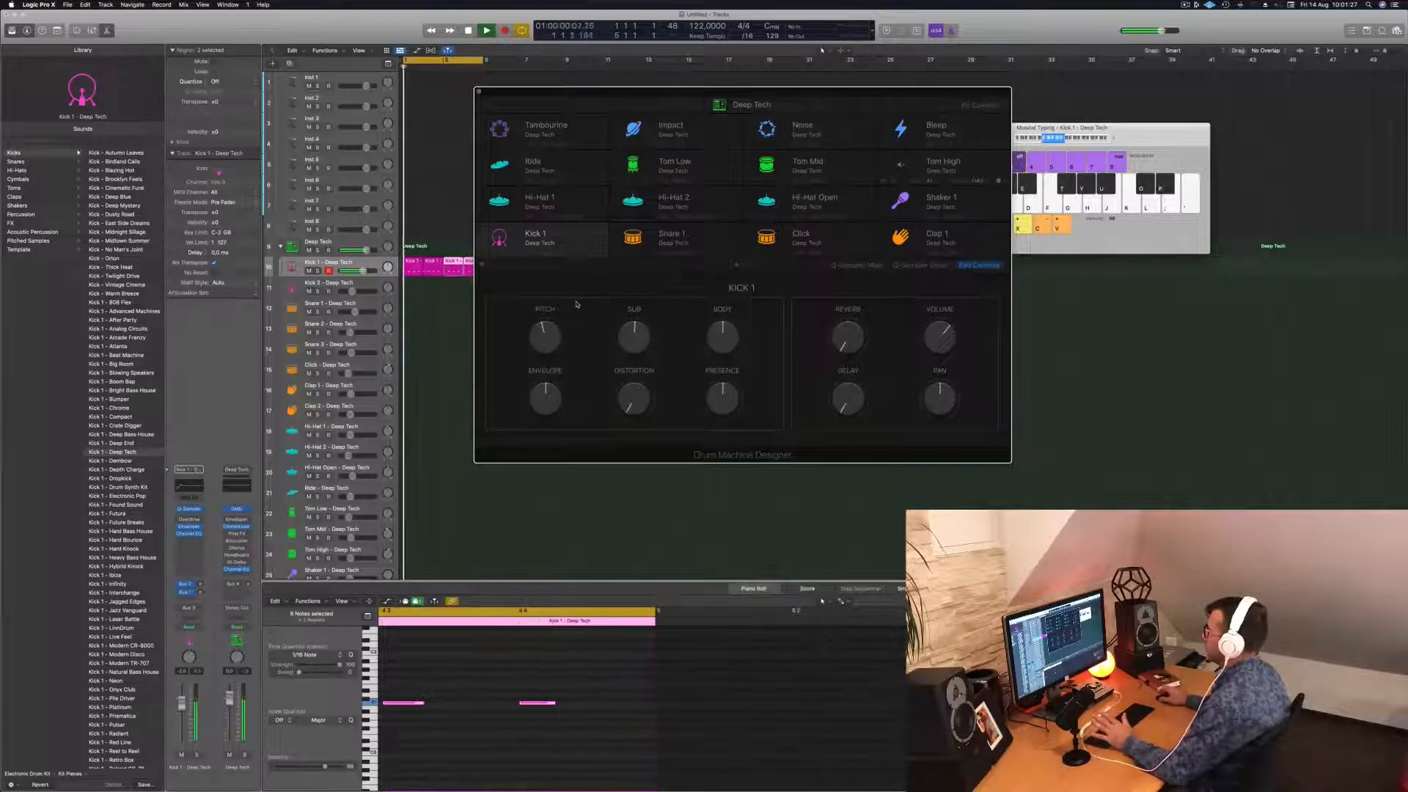
pyautogui.moveTo(813, 94); pyautogui.dragTo(901, 91)
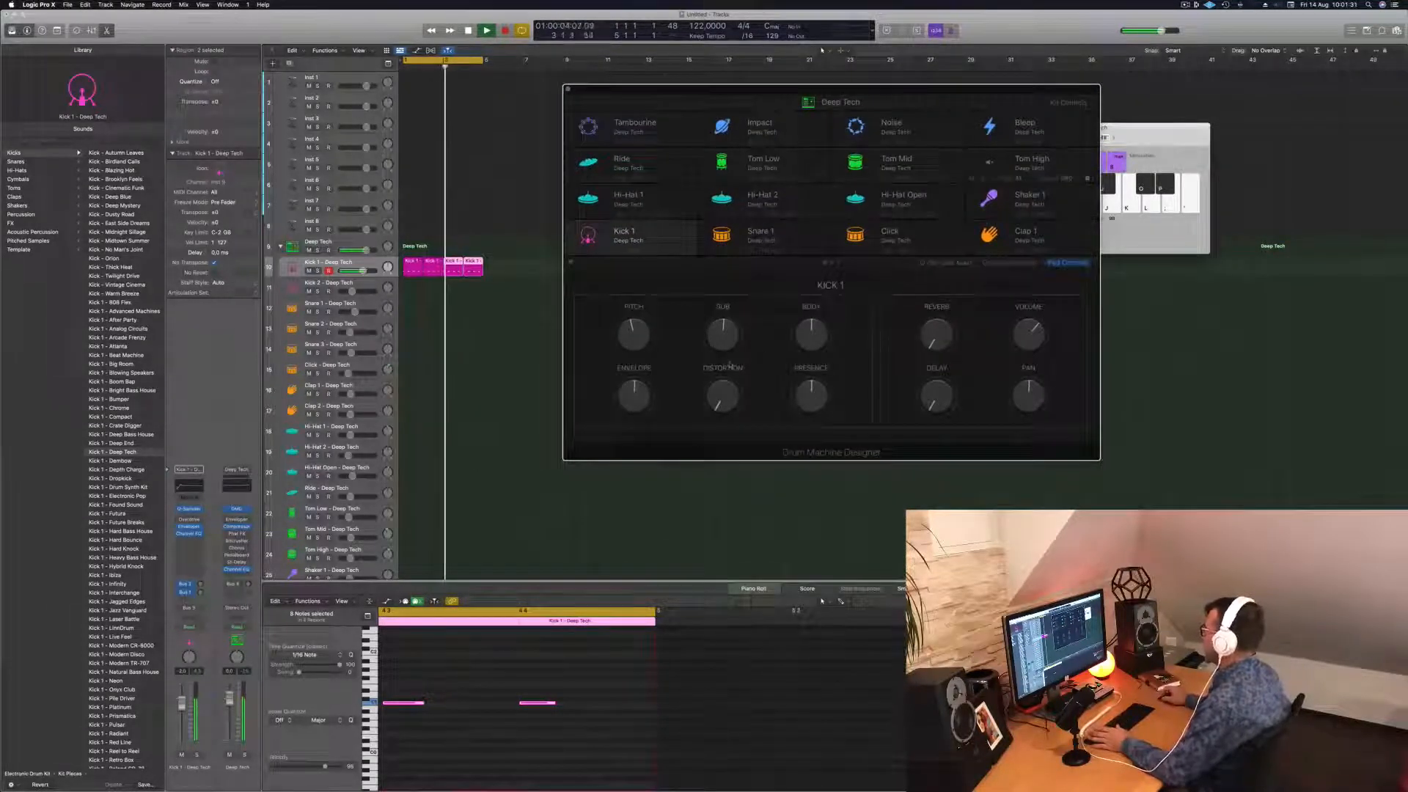
# Try distortion on the kick, return it to 0 %, and close Drum Machine Designer.
pyautogui.moveTo(723, 399); pyautogui.dragTo(725, 387)
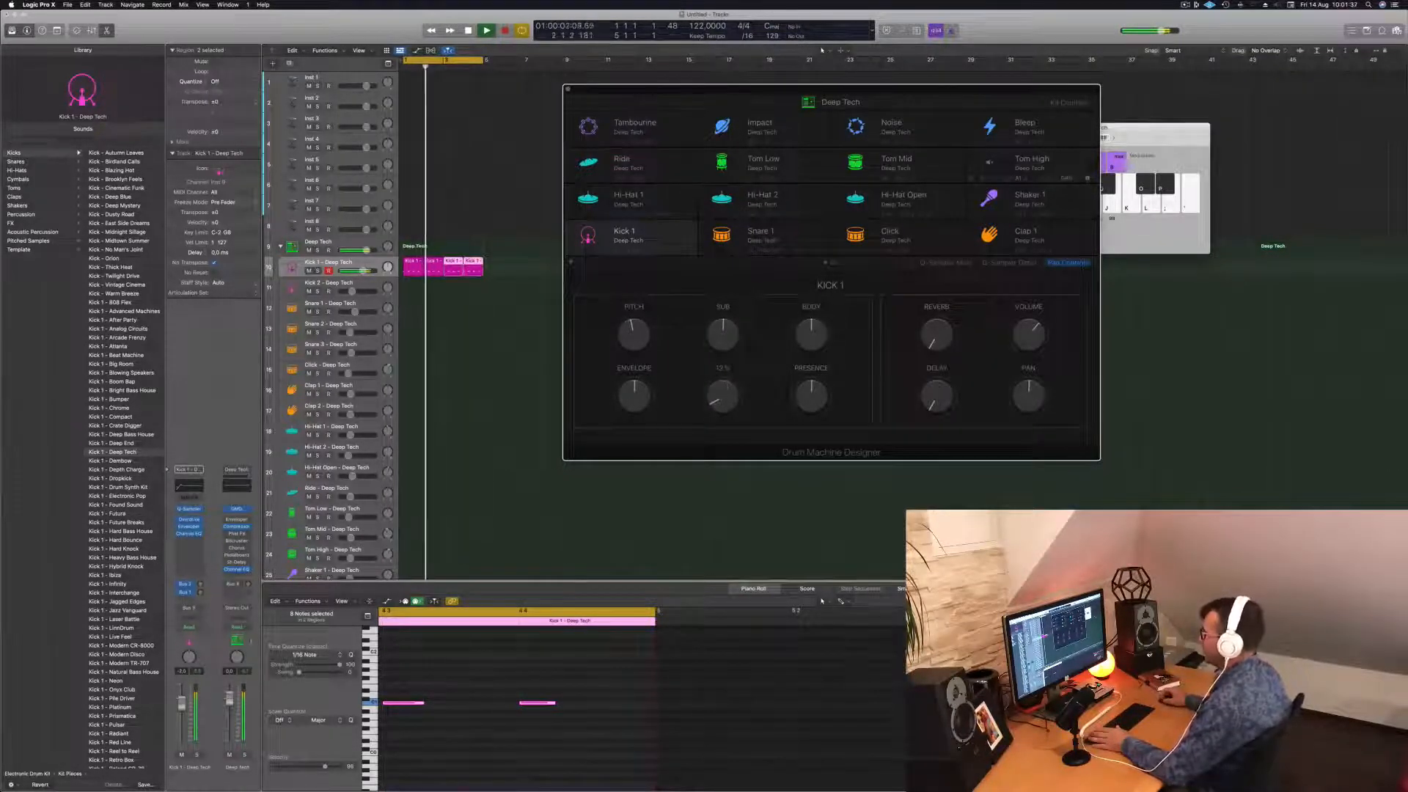
pyautogui.click(182, 705)
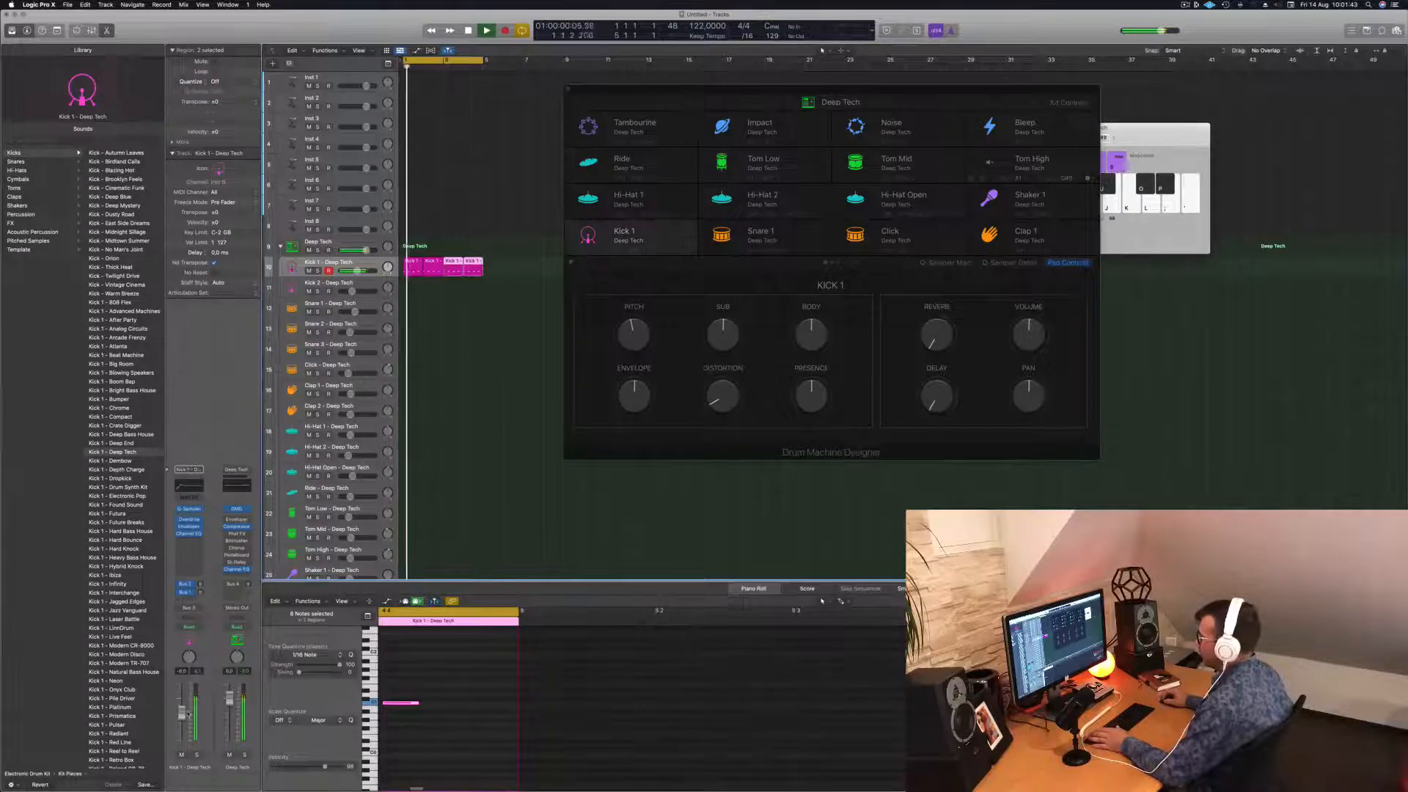
pyautogui.moveTo(715, 403); pyautogui.dragTo(715, 414)
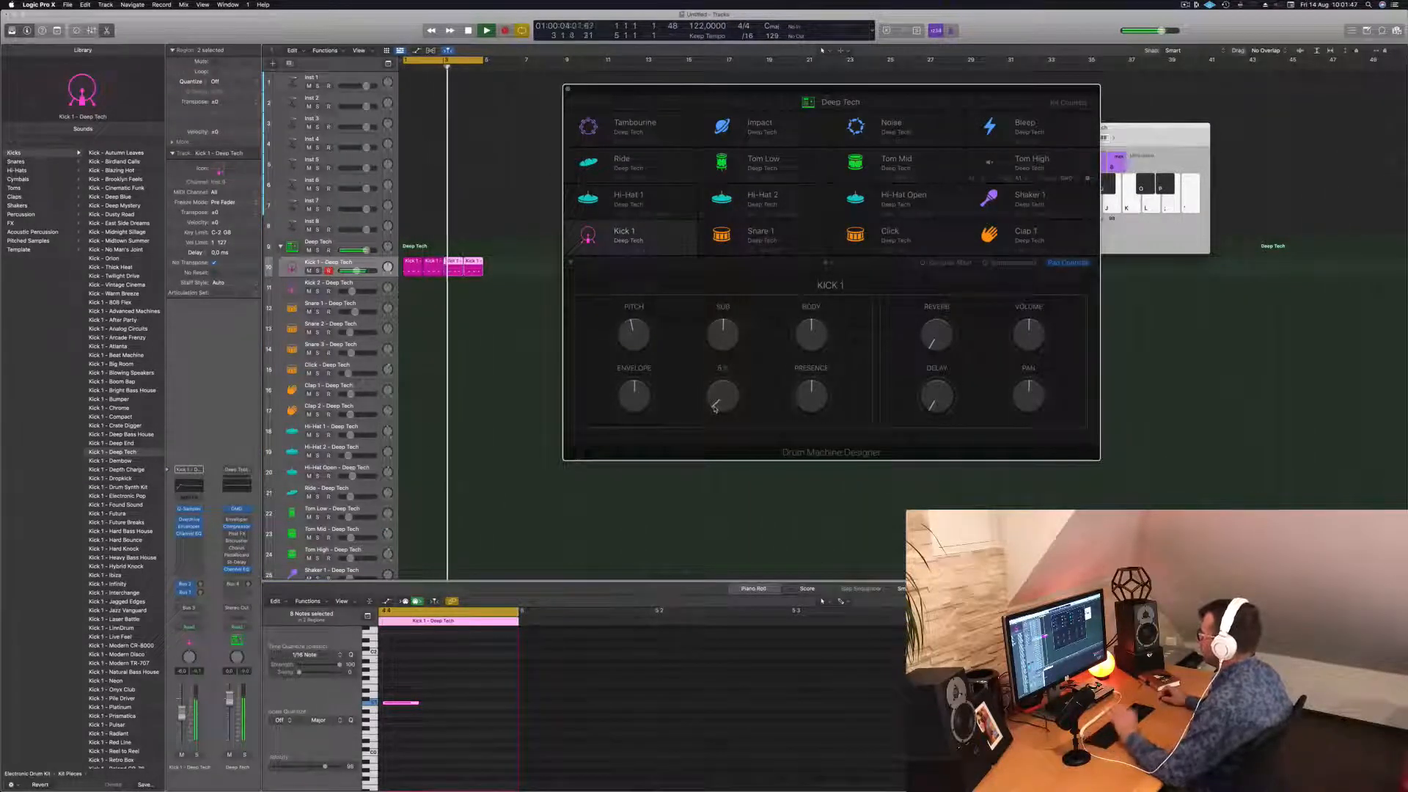
pyautogui.click(196, 672)
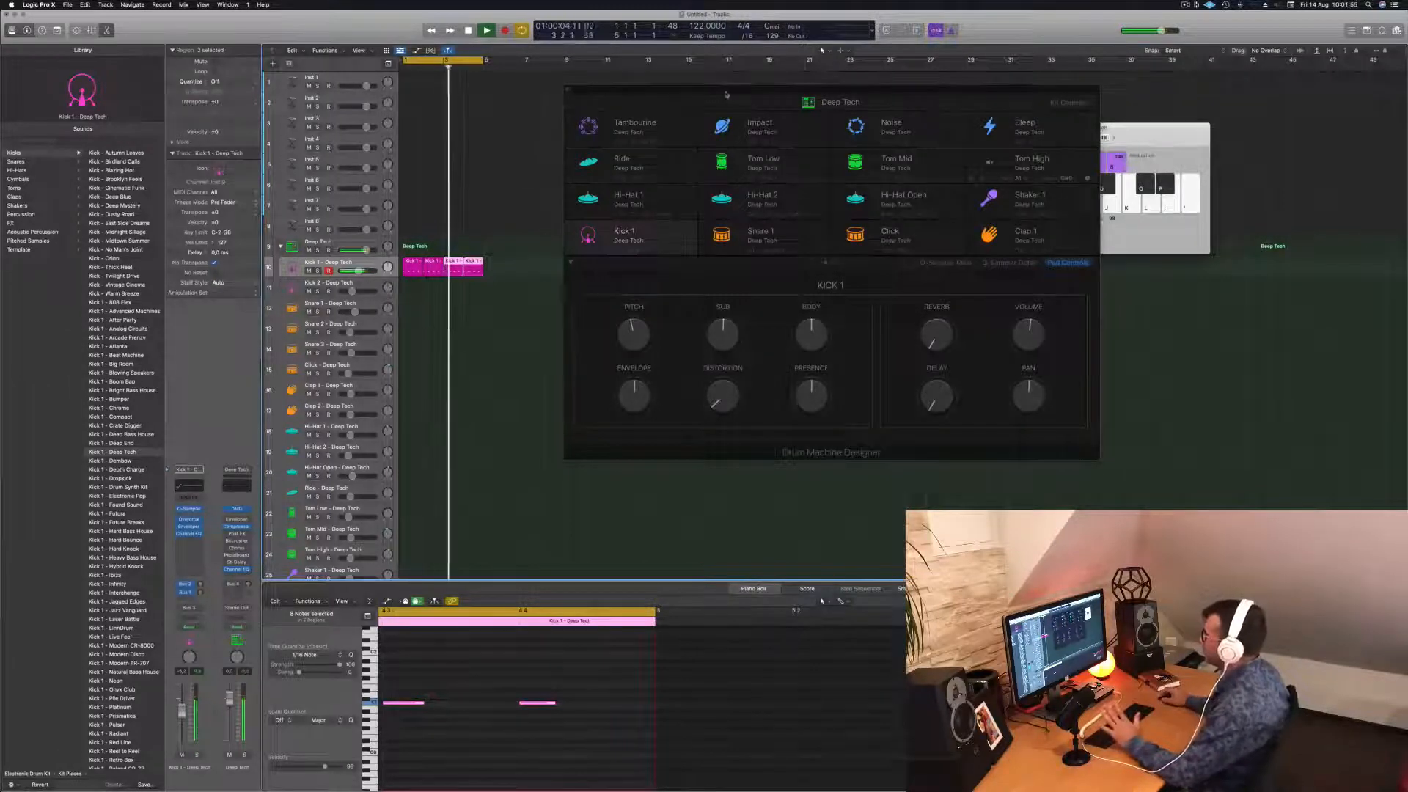
pyautogui.moveTo(725, 94); pyautogui.dragTo(803, 134)
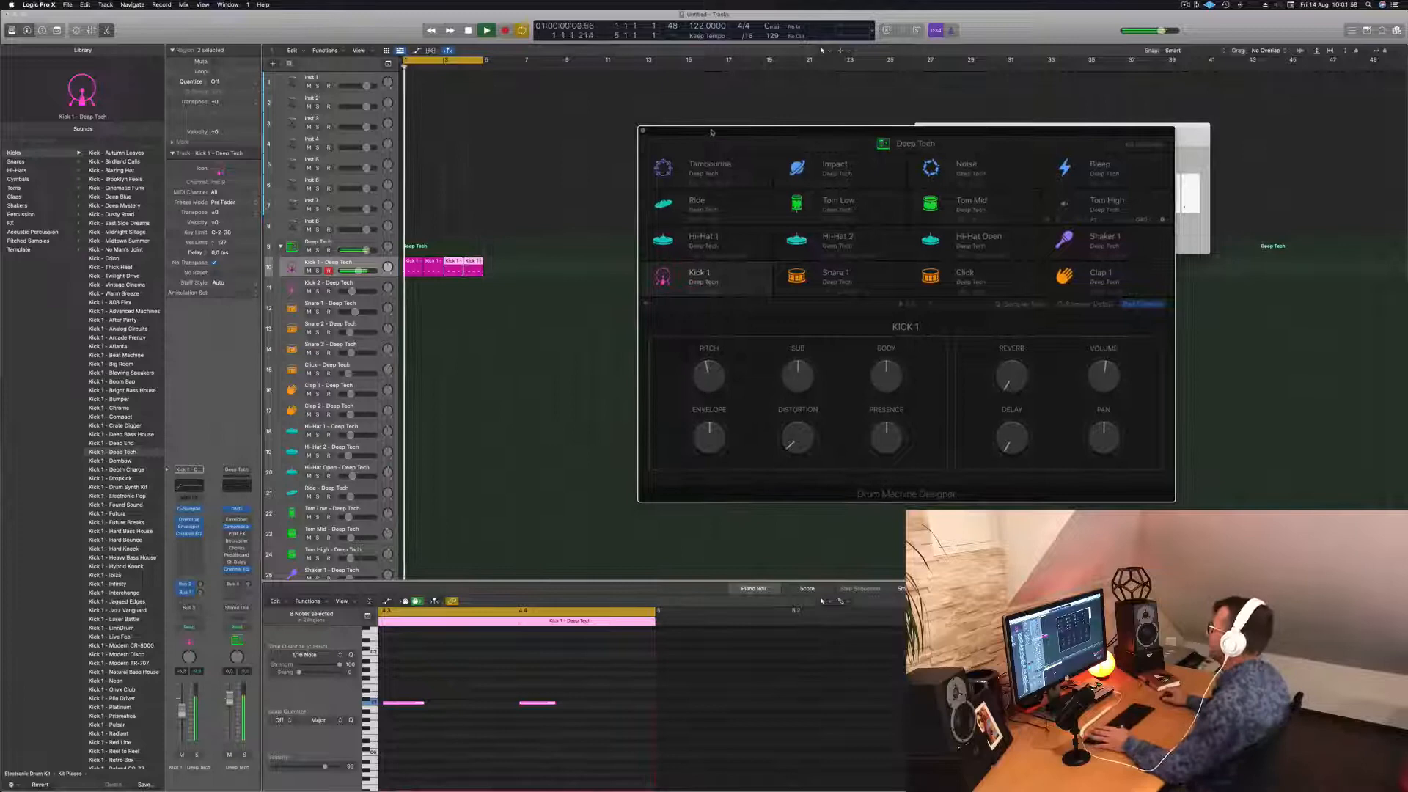
pyautogui.click(645, 131)
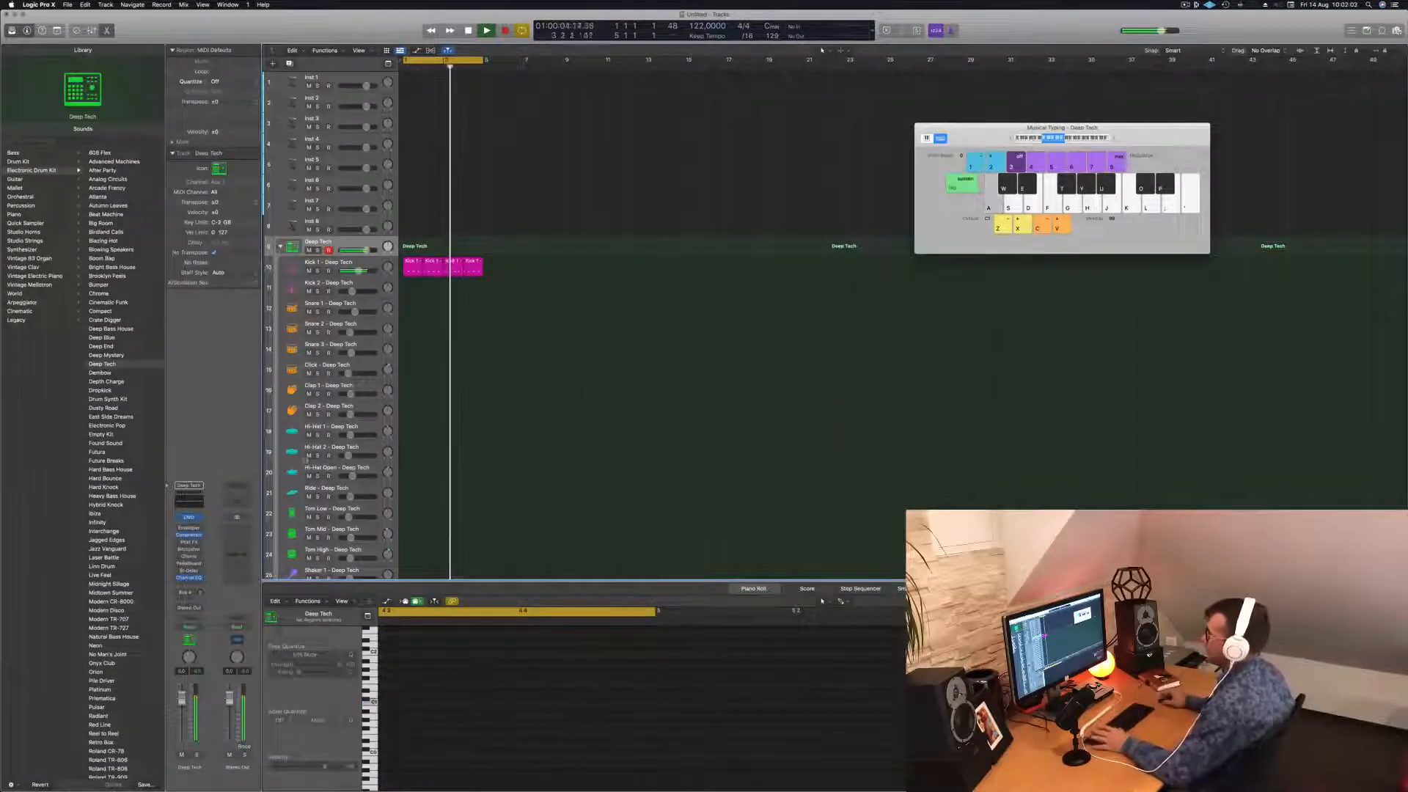
# Copy the first Kick 1 region onto the Hi-Hat Open track.
pyautogui.click(327, 263)
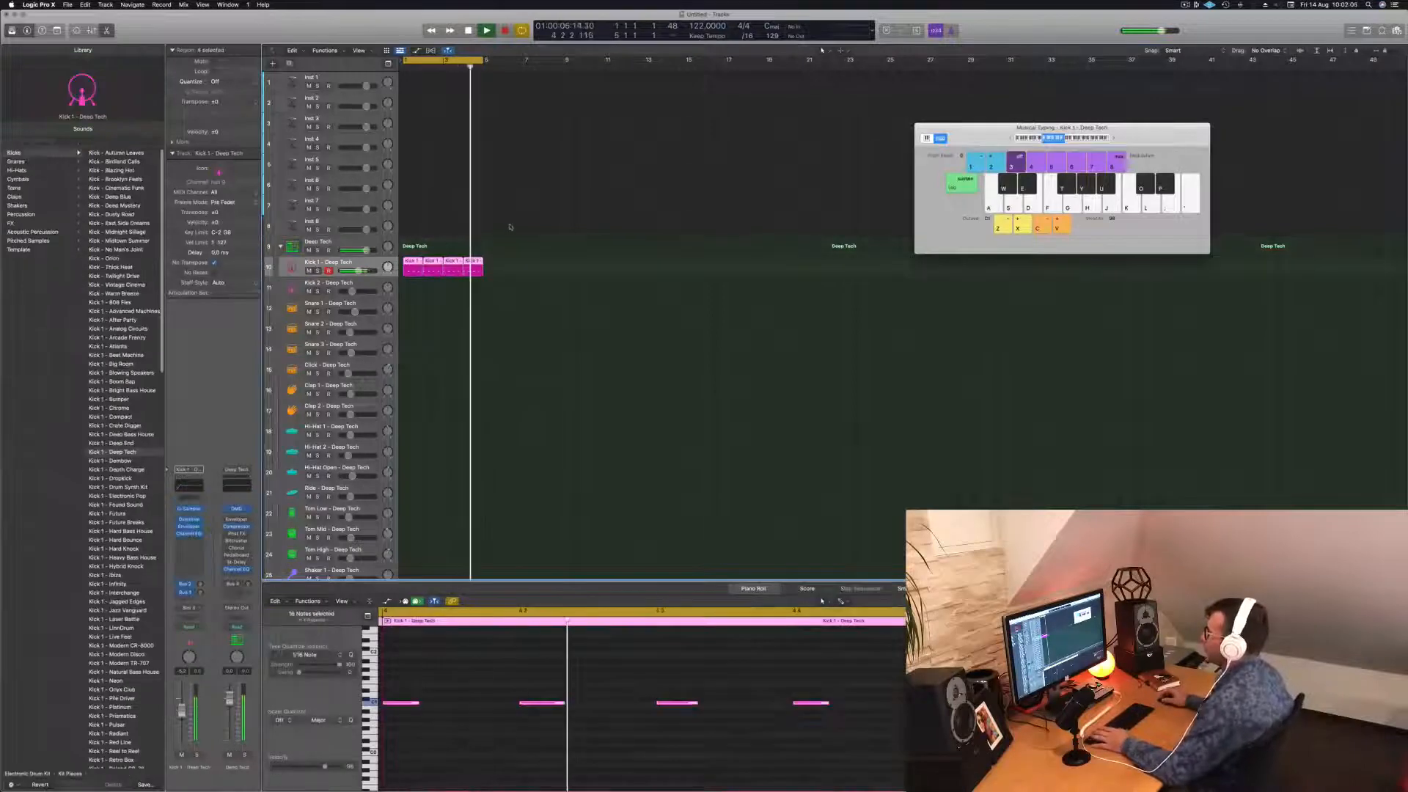
pyautogui.press('space')
pyautogui.click(414, 269)
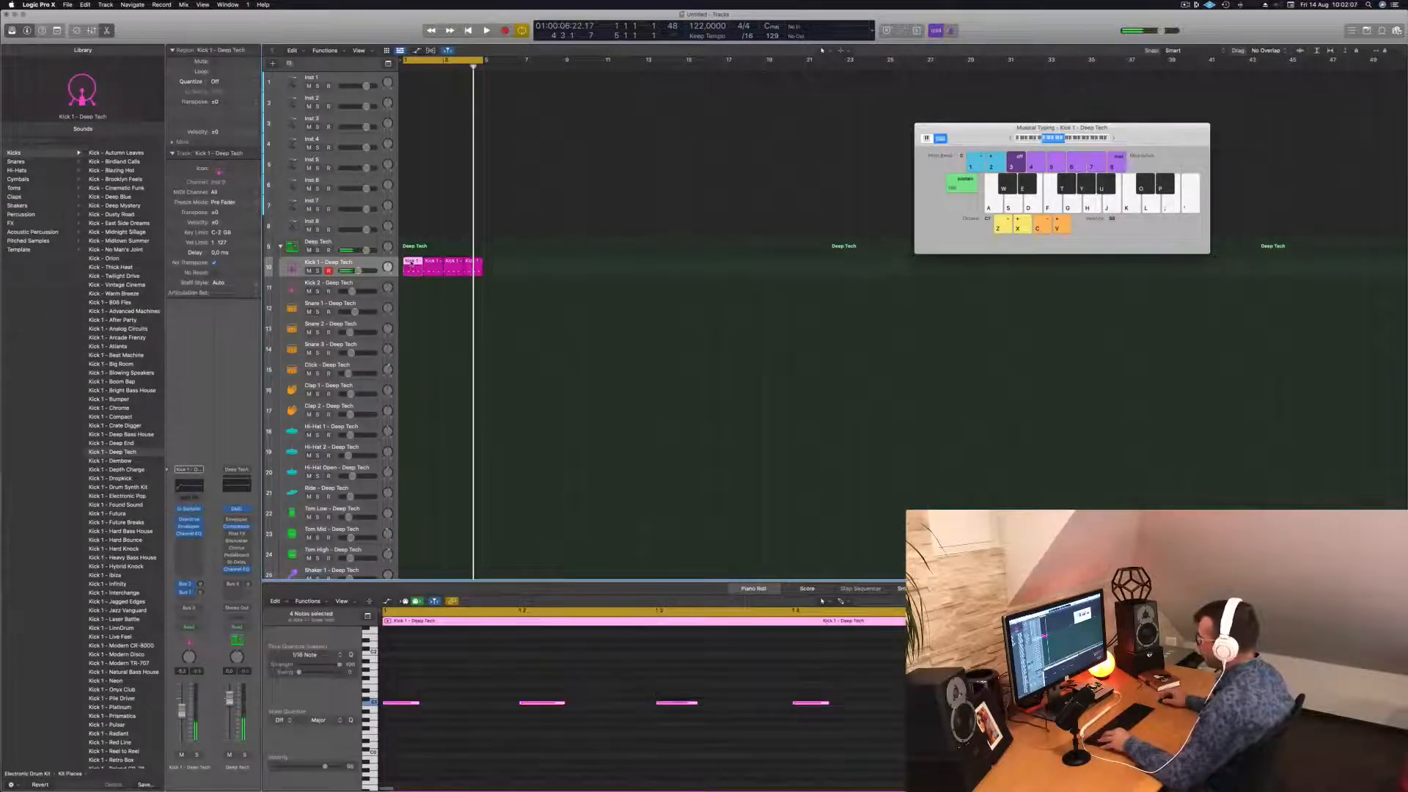
pyautogui.moveTo(411, 264); pyautogui.dragTo(407, 473)
pyautogui.moveTo(407, 685); pyautogui.dragTo(847, 725)
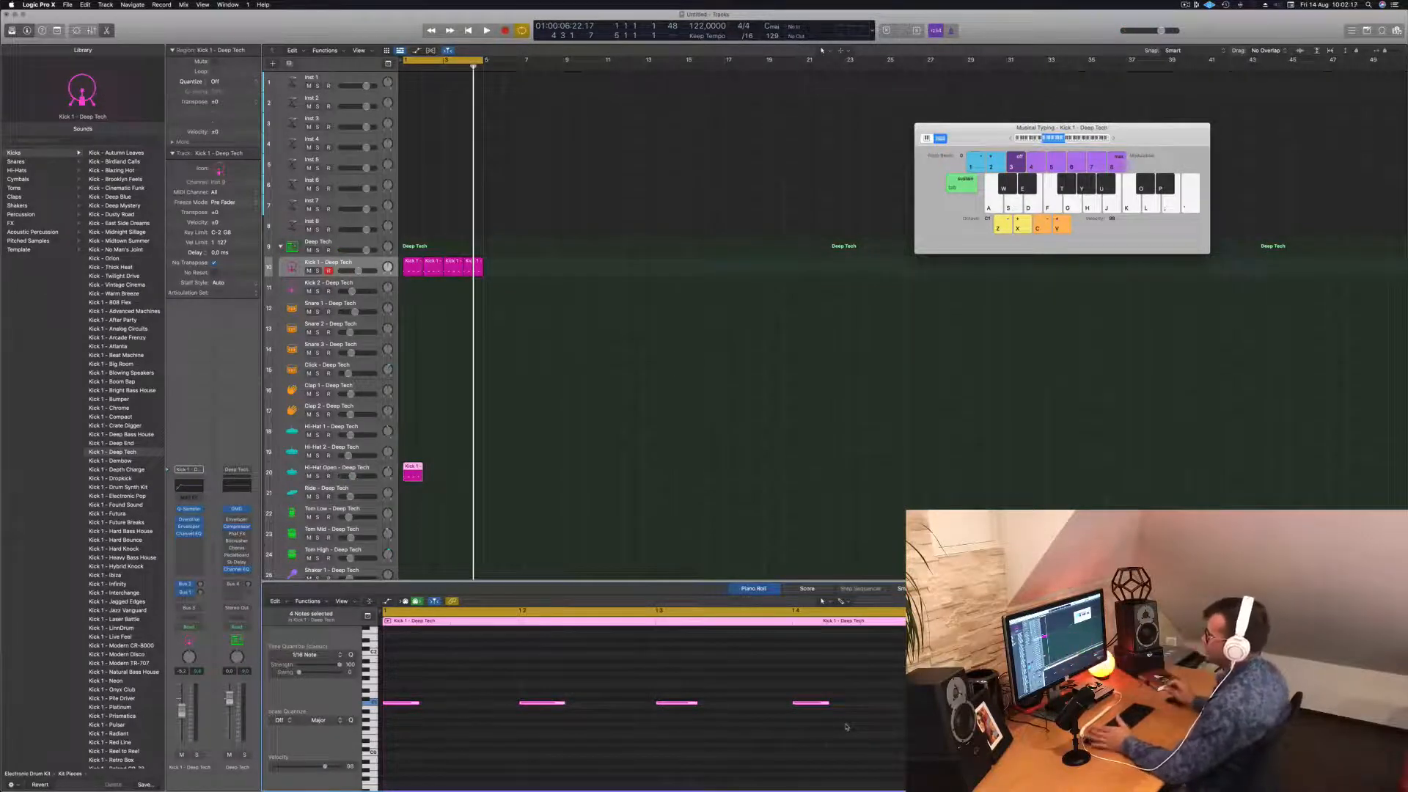
# Shift the four copied notes half a beat later onto the offbeats.
pyautogui.press('space')
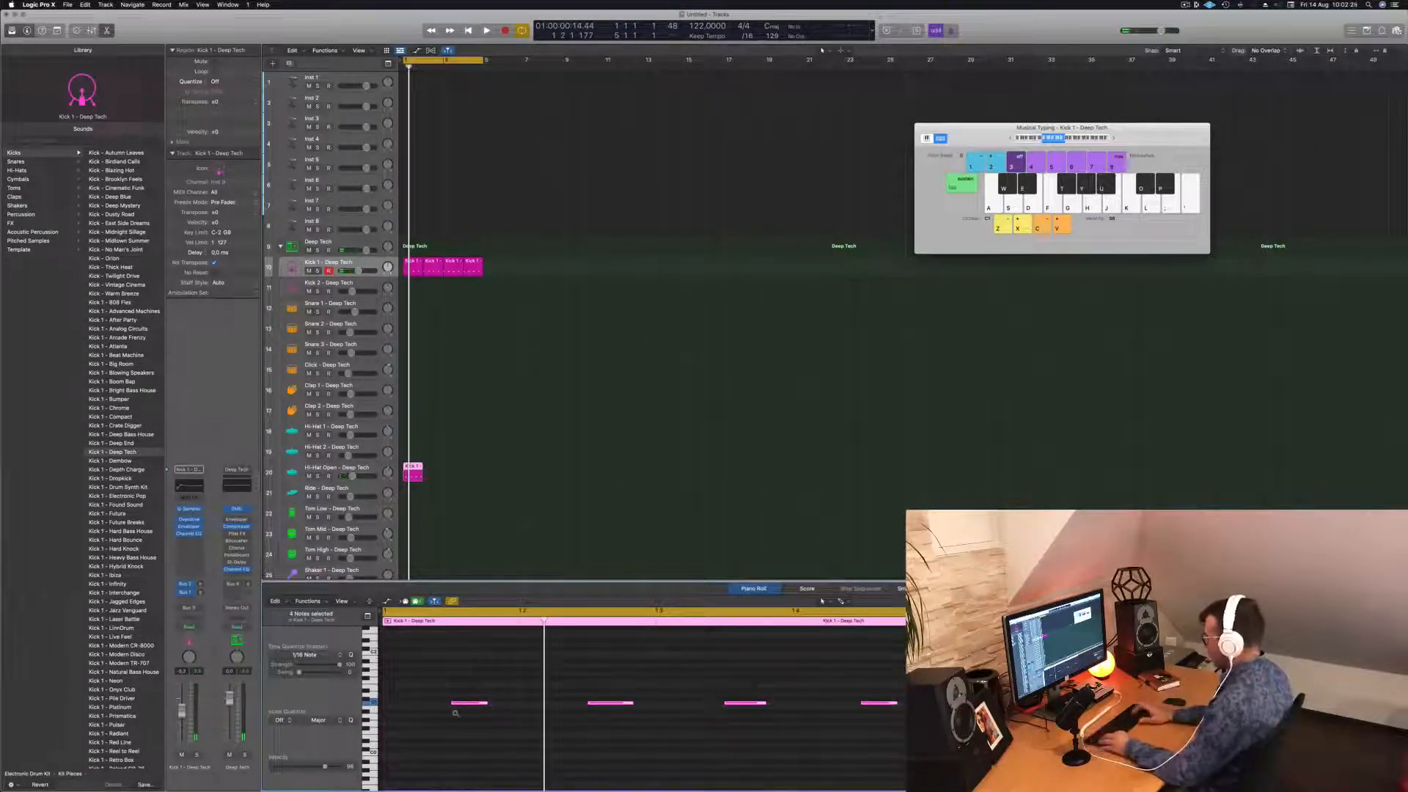
pyautogui.hotkey('alt', 'shift', 'Up')
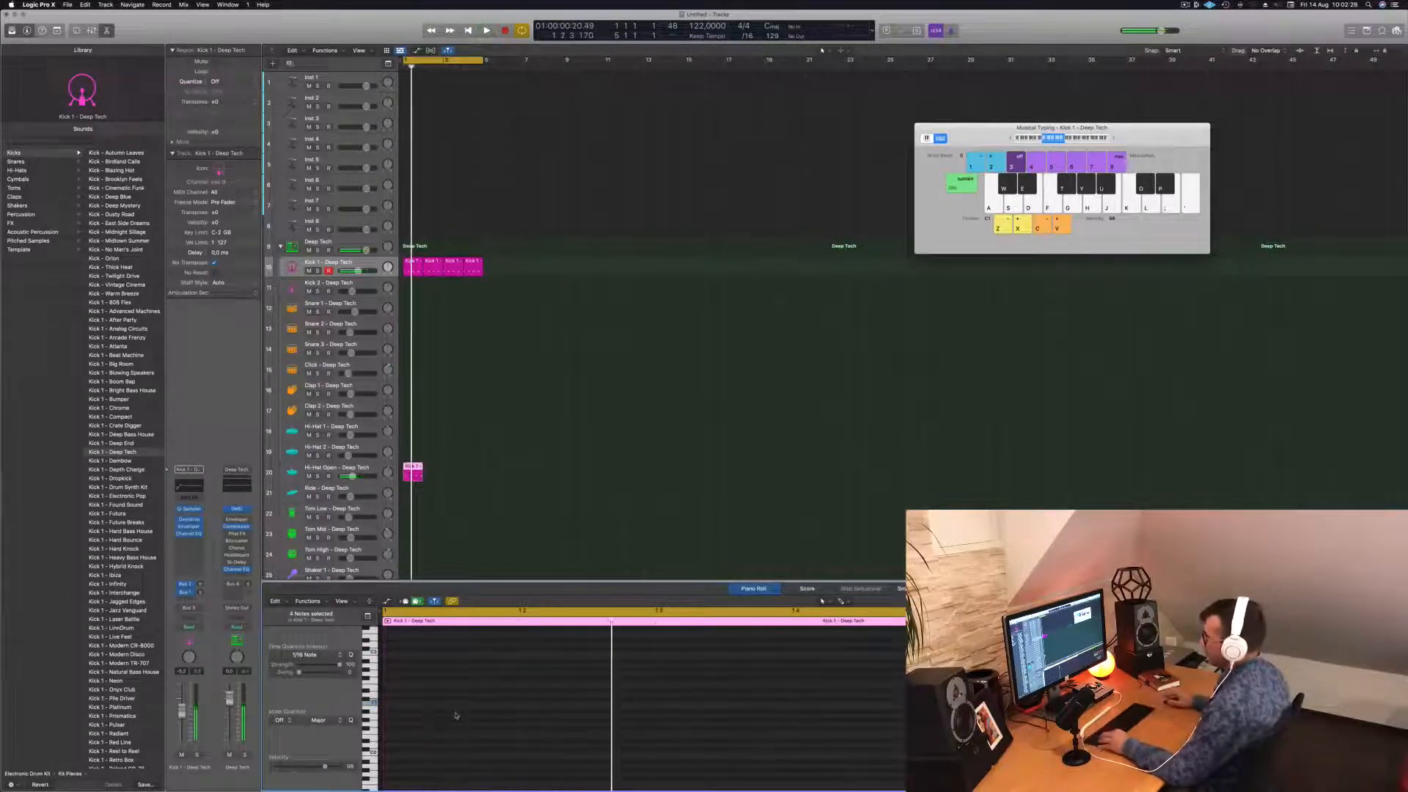
pyautogui.scroll(5, 458, 713)
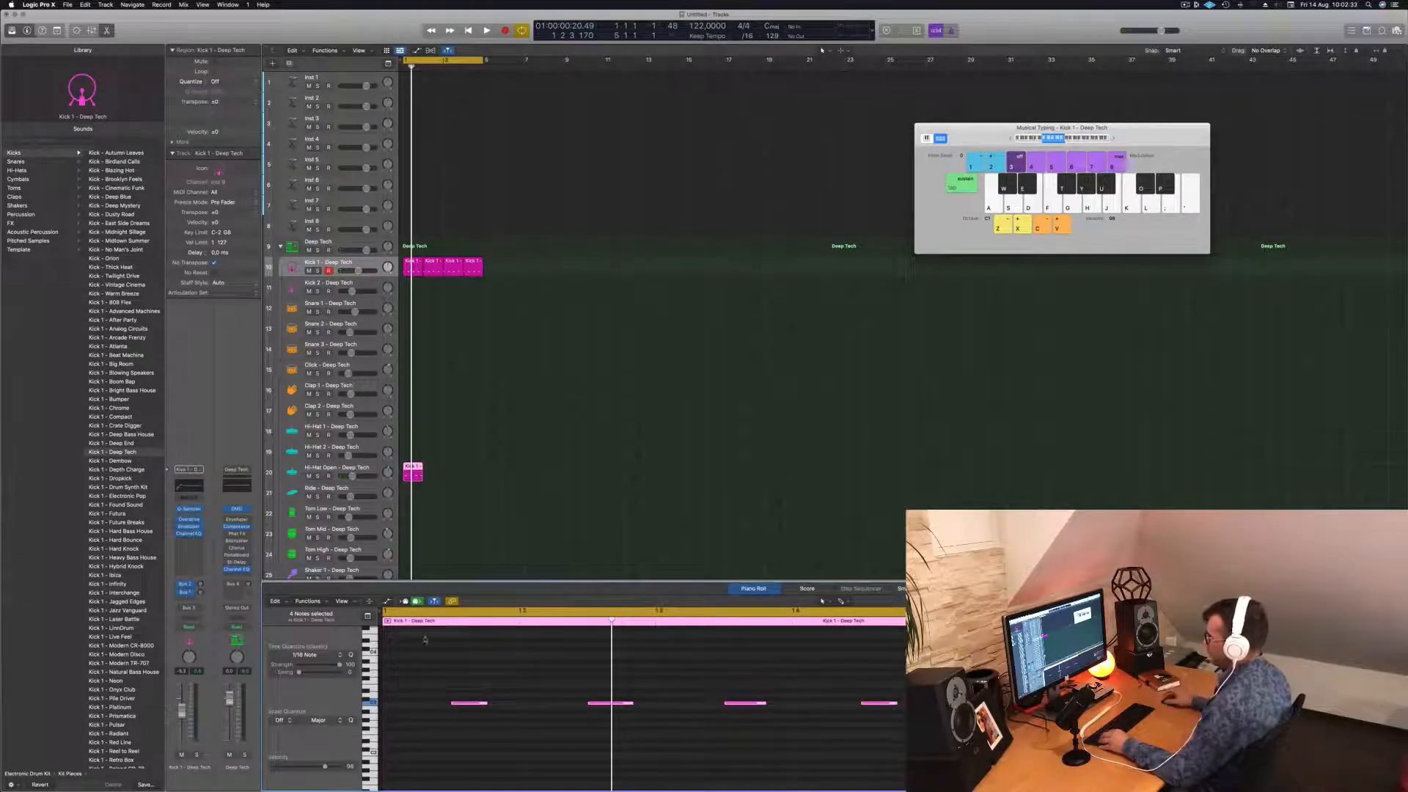
pyautogui.click(364, 467)
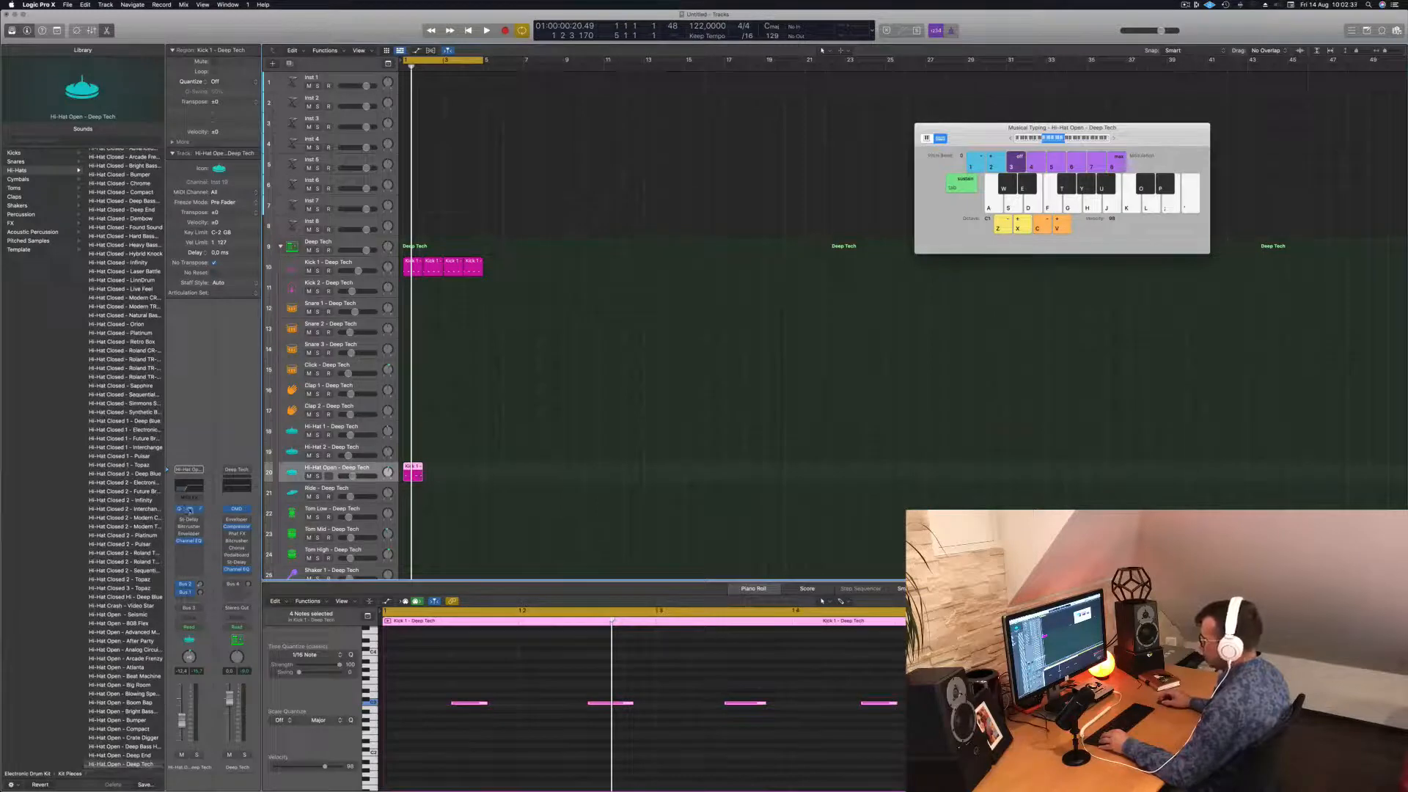
# Bring up the Hi-Hat Open sampler and copy the hi-hat region further right.
pyautogui.click(189, 508)
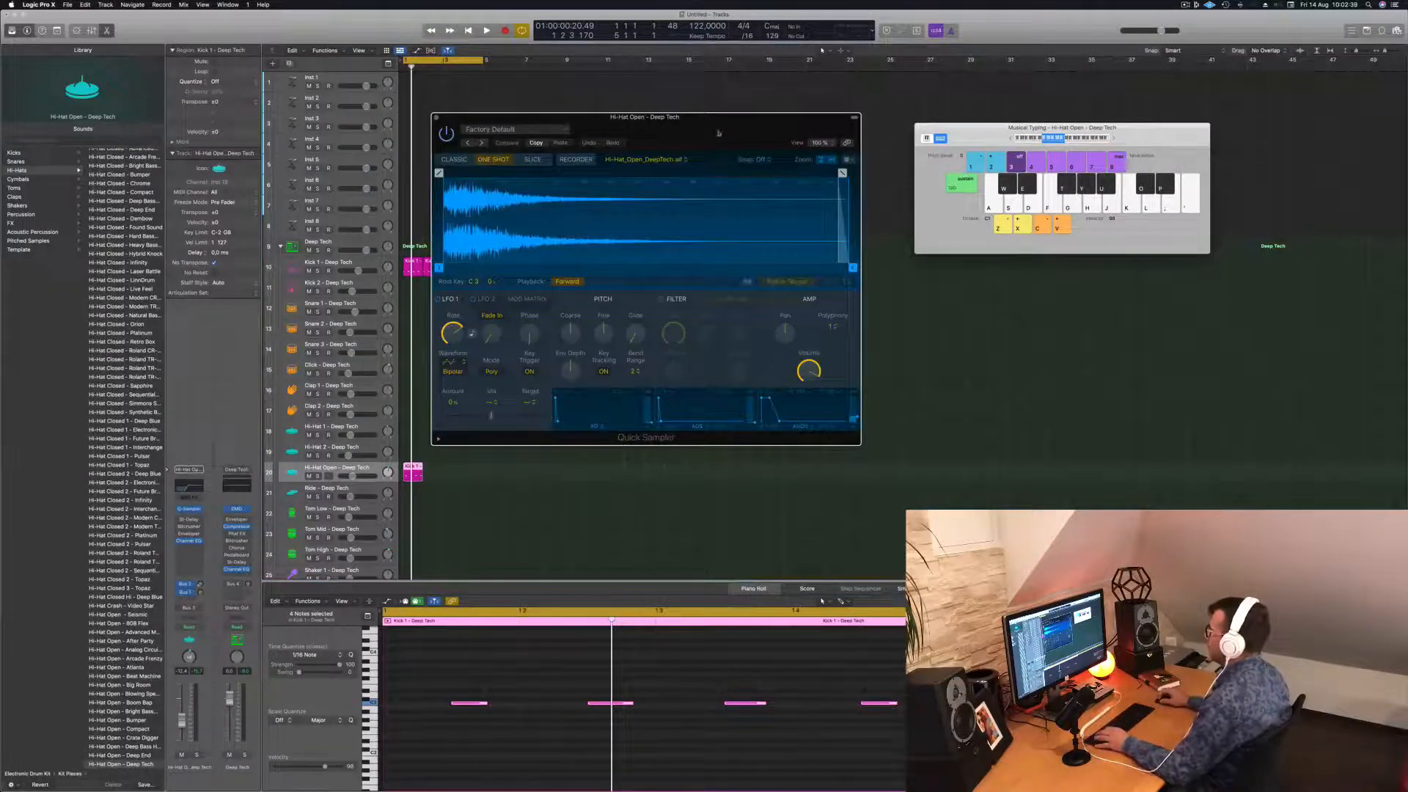
pyautogui.moveTo(718, 133); pyautogui.dragTo(766, 167)
pyautogui.press('space')
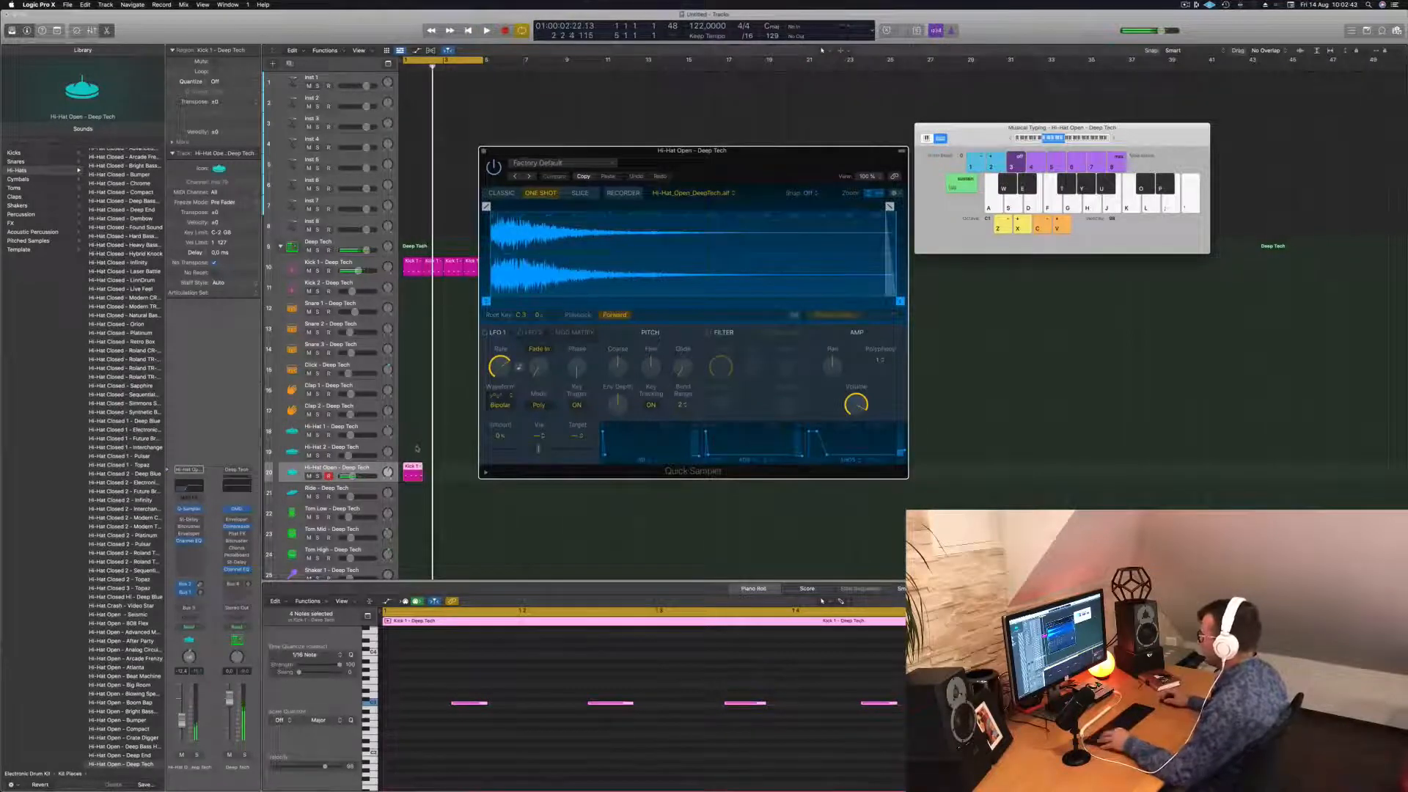
pyautogui.moveTo(409, 466); pyautogui.dragTo(452, 471)
pyautogui.press('space')
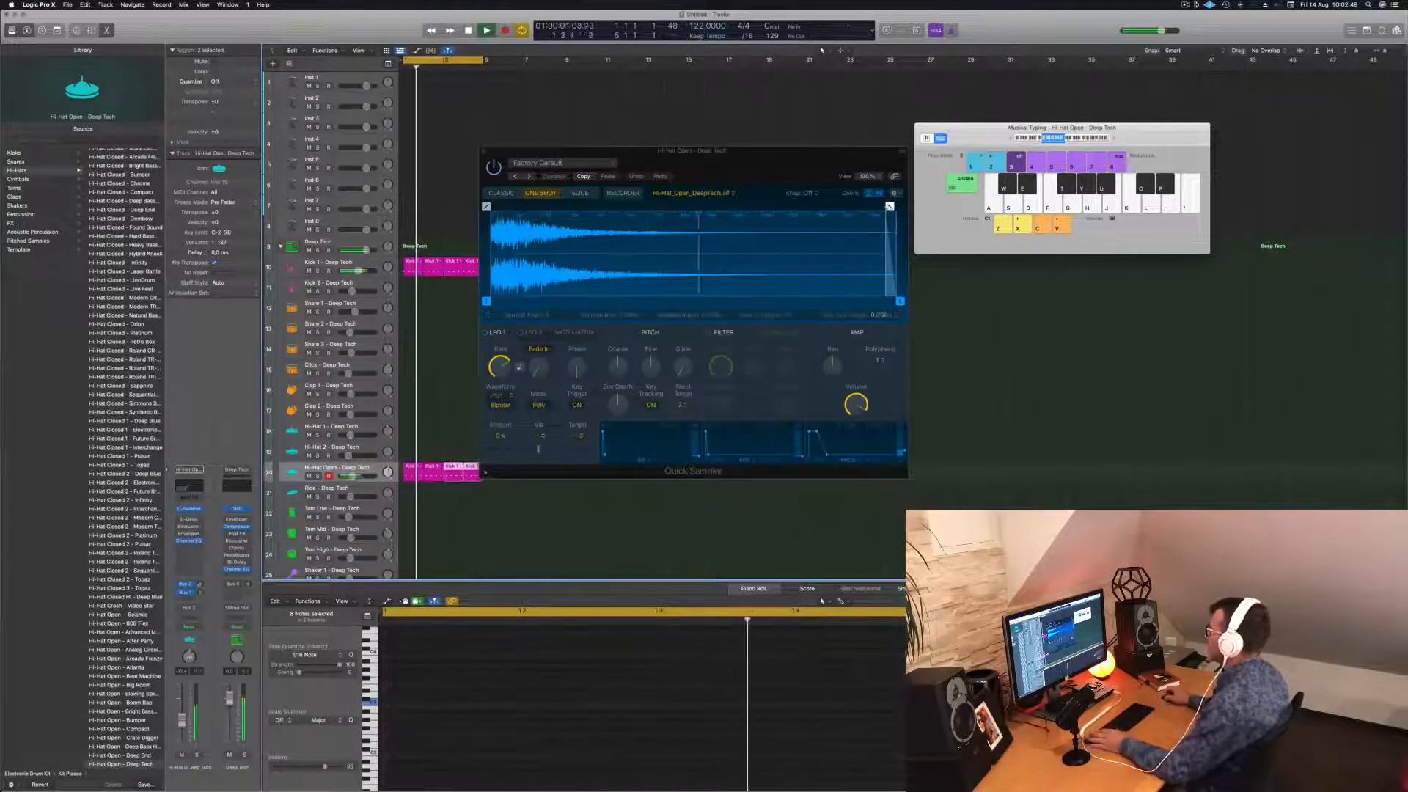
# Fade out the open hi-hat sample and raise its notes two semitones.
pyautogui.moveTo(889, 206)
pyautogui.mouseDown()
pyautogui.moveTo(566, 206)
pyautogui.moveTo(655, 206)
pyautogui.mouseUp()
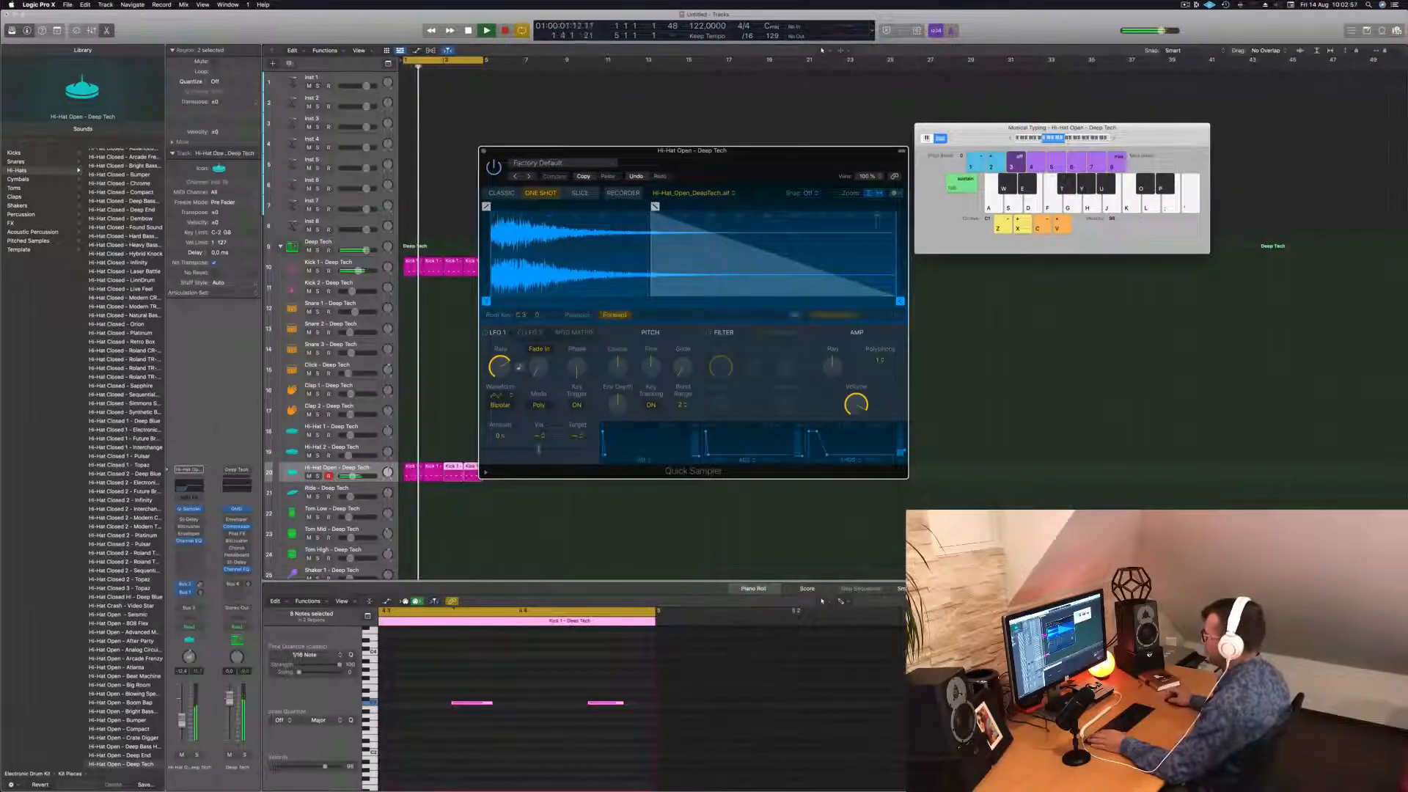
pyautogui.click(511, 684)
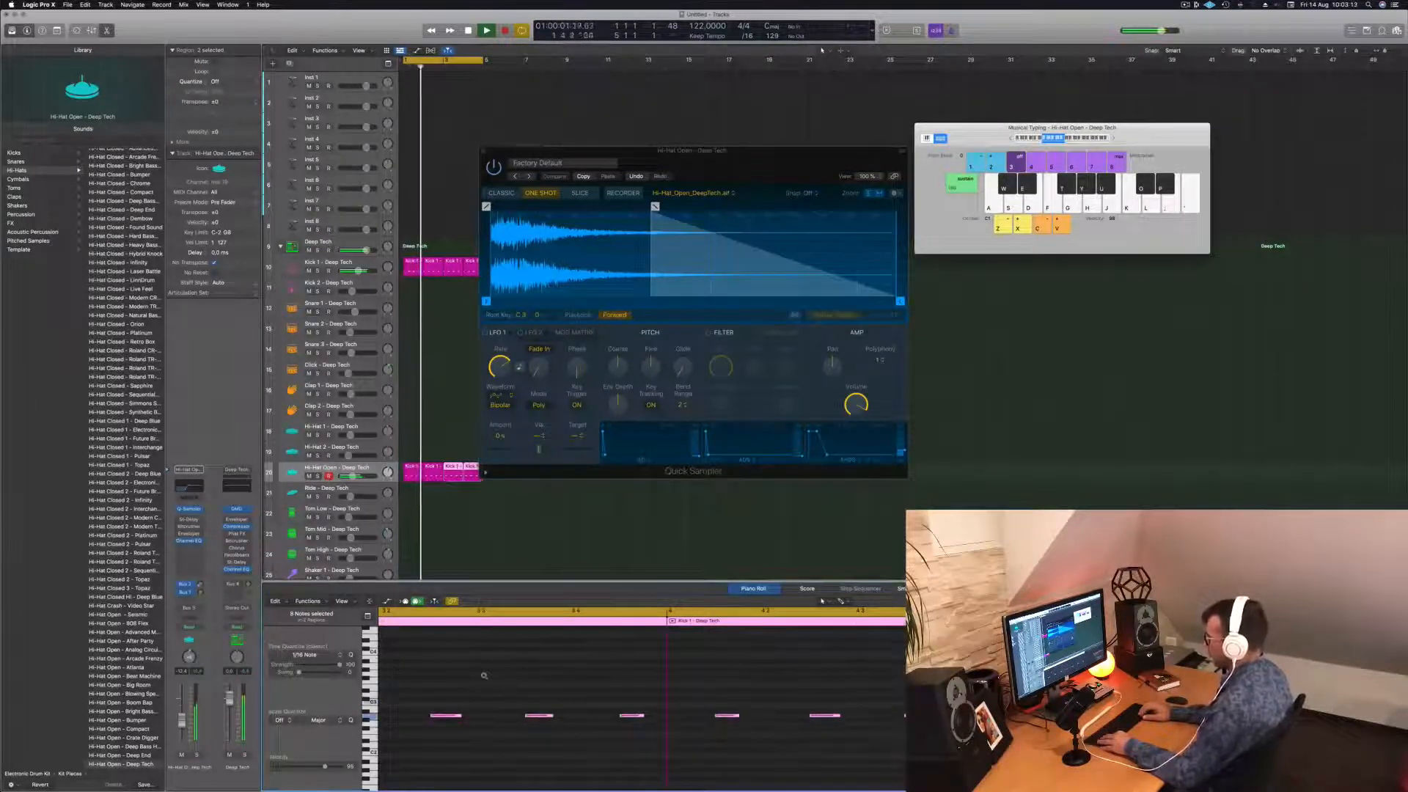
pyautogui.hotkey('alt', 'Up')
pyautogui.hotkey('alt', 'Up')
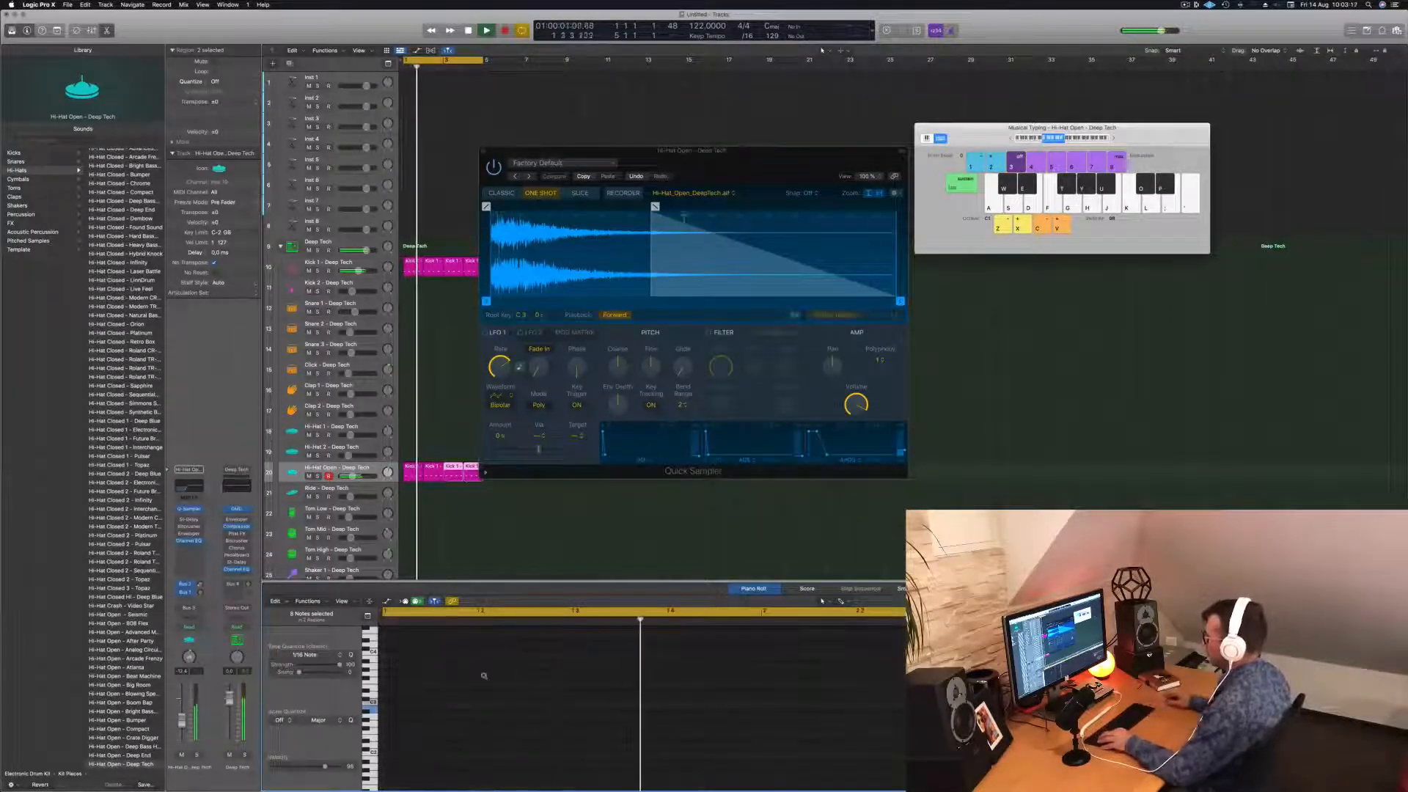
pyautogui.press('space')
# Delete the later open hi-hat regions and copy the first region across bars 1–4.
pyautogui.click(475, 494)
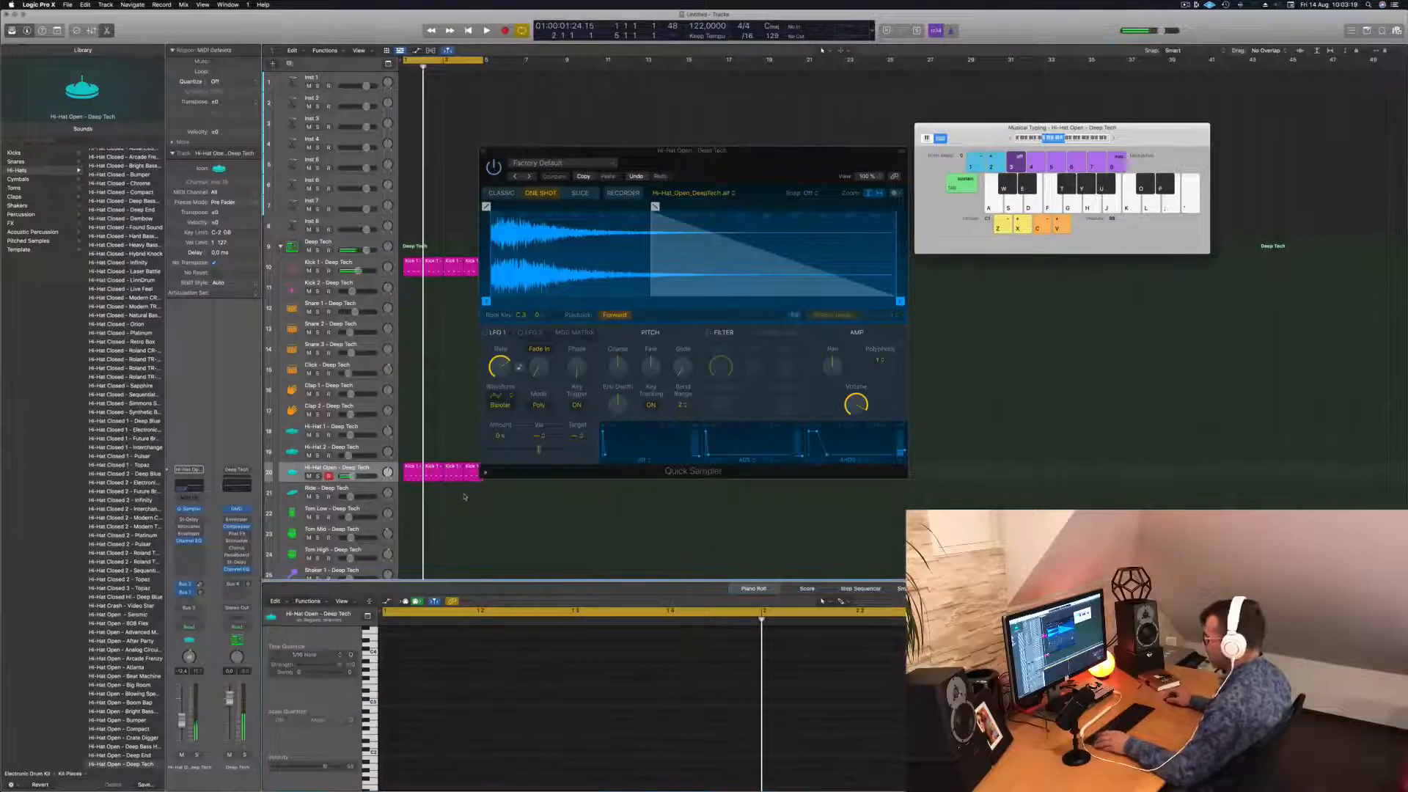
pyautogui.click(417, 472)
pyautogui.press('space')
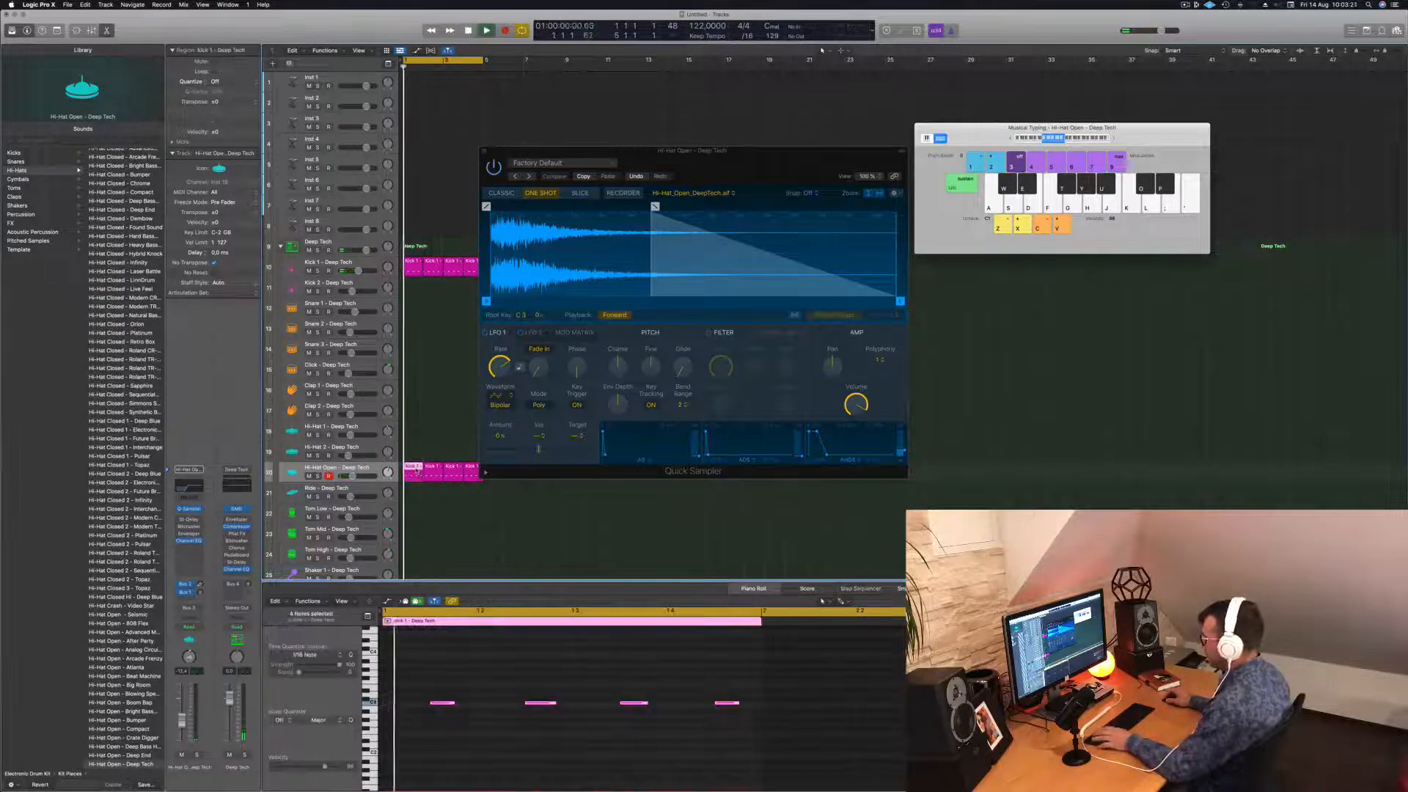
pyautogui.moveTo(434, 494); pyautogui.dragTo(412, 473)
pyautogui.press('BackSpace')
pyautogui.click(419, 469)
pyautogui.keyDown('shift'); pyautogui.click(411, 469); pyautogui.keyUp('shift')
pyautogui.click(524, 662)
pyautogui.press('space')
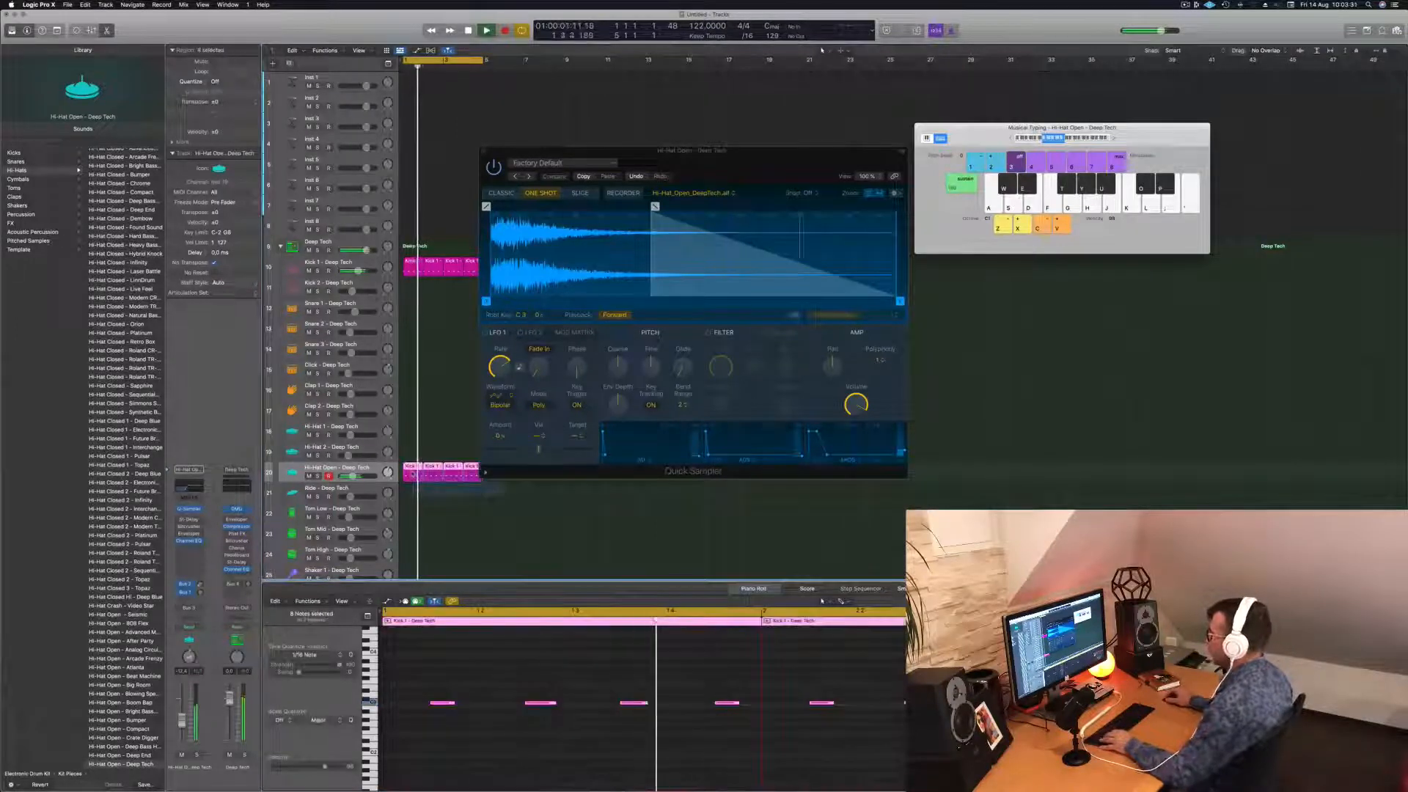
# Lower all open hi-hat notes one semitone and lengthen the sample fade-out to about 0.242.
pyautogui.click(535, 679)
pyautogui.press('super+a')
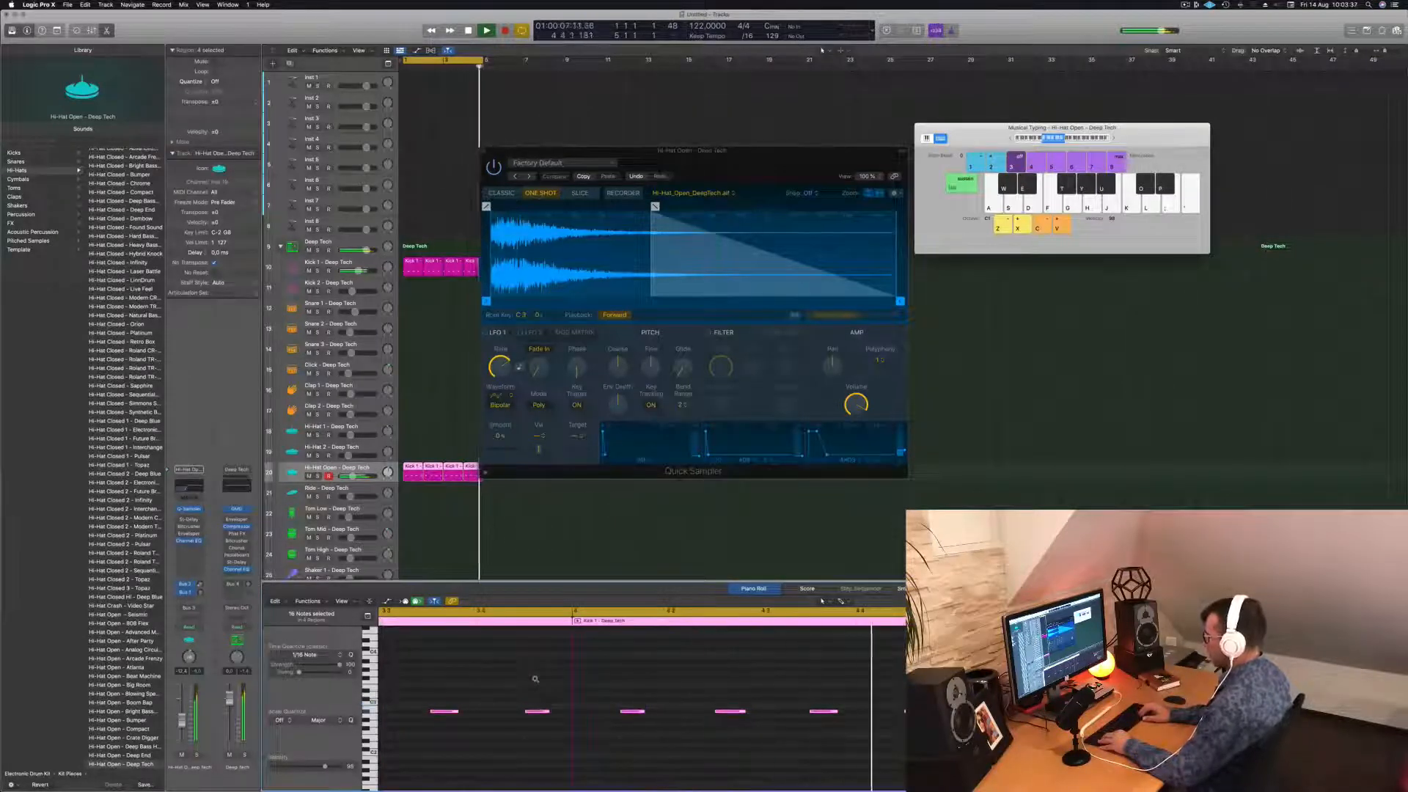
pyautogui.hotkey('alt', 'Down')
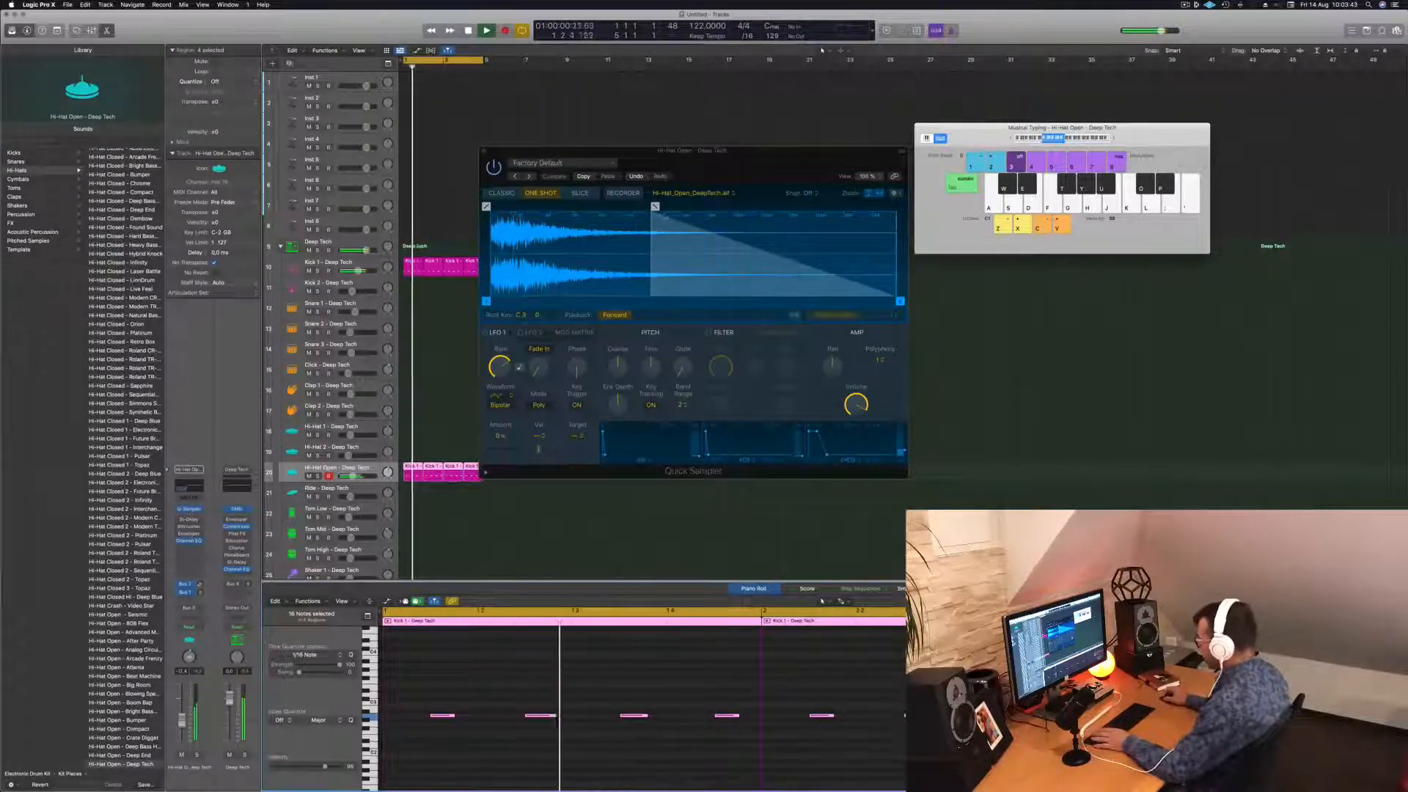
pyautogui.moveTo(655, 206); pyautogui.dragTo(569, 206)
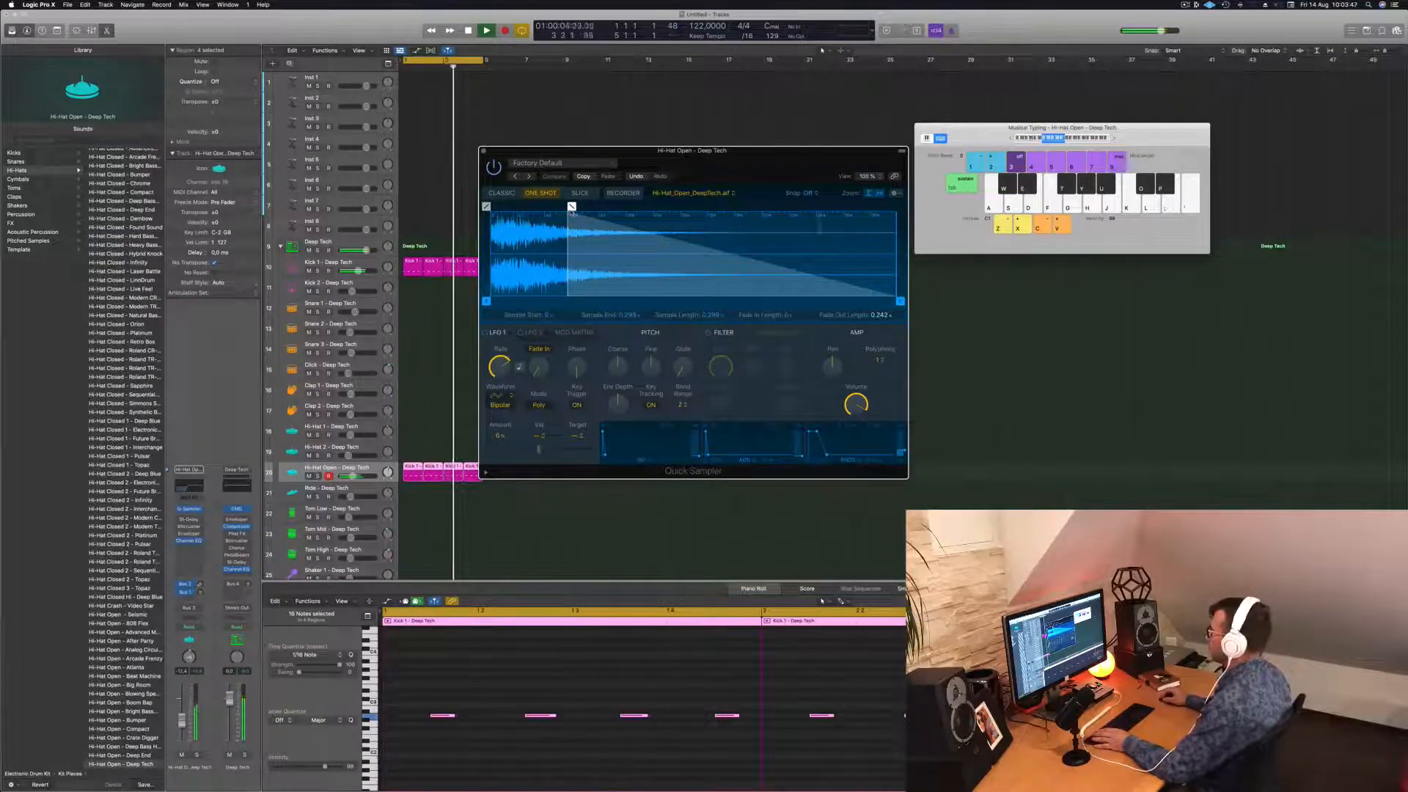
# End the open hi-hat sample at 0.299 and enable the LP 12dB Lush 2 filter, cutoff fully open.
pyautogui.moveTo(900, 301)
pyautogui.mouseDown()
pyautogui.moveTo(755, 300)
pyautogui.moveTo(901, 301)
pyautogui.mouseUp()
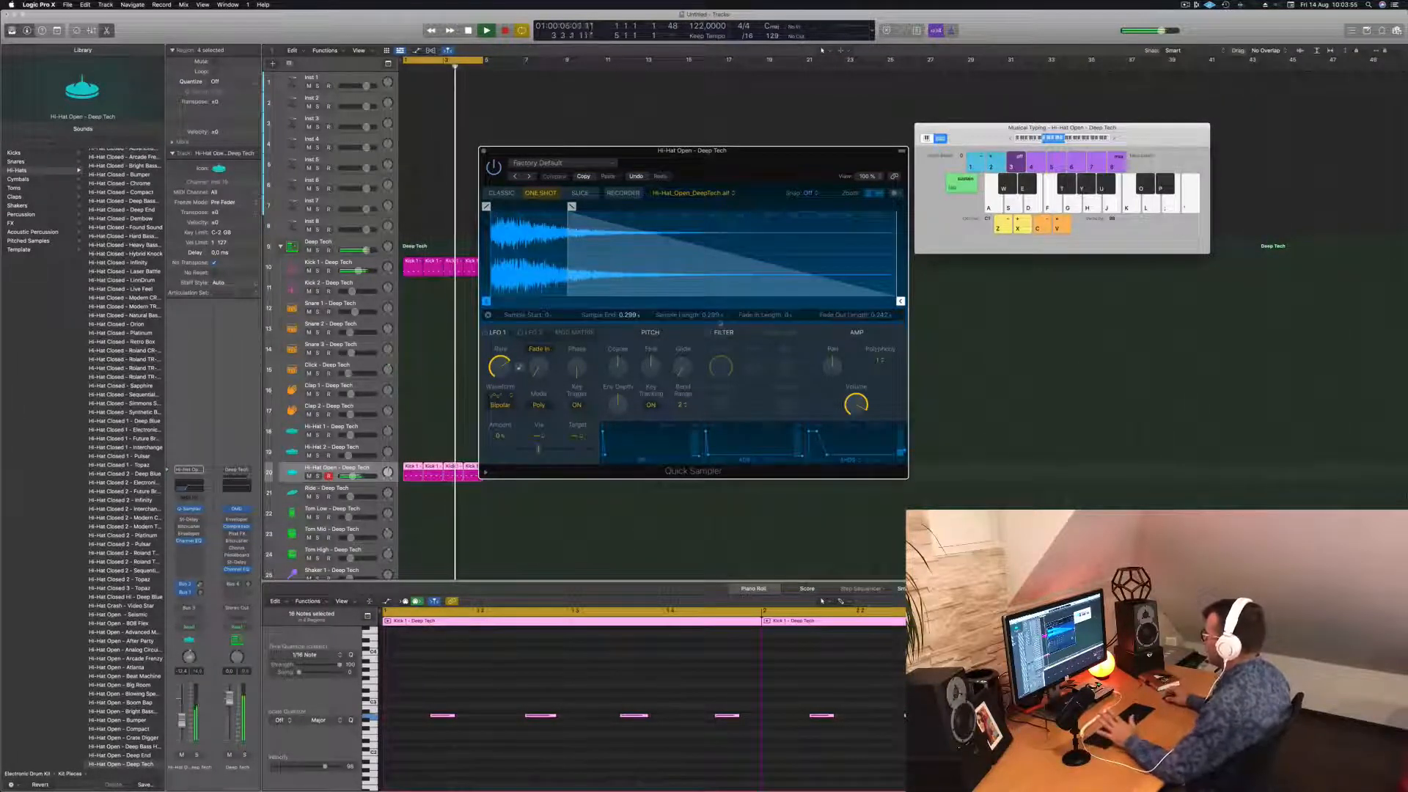
pyautogui.click(709, 333)
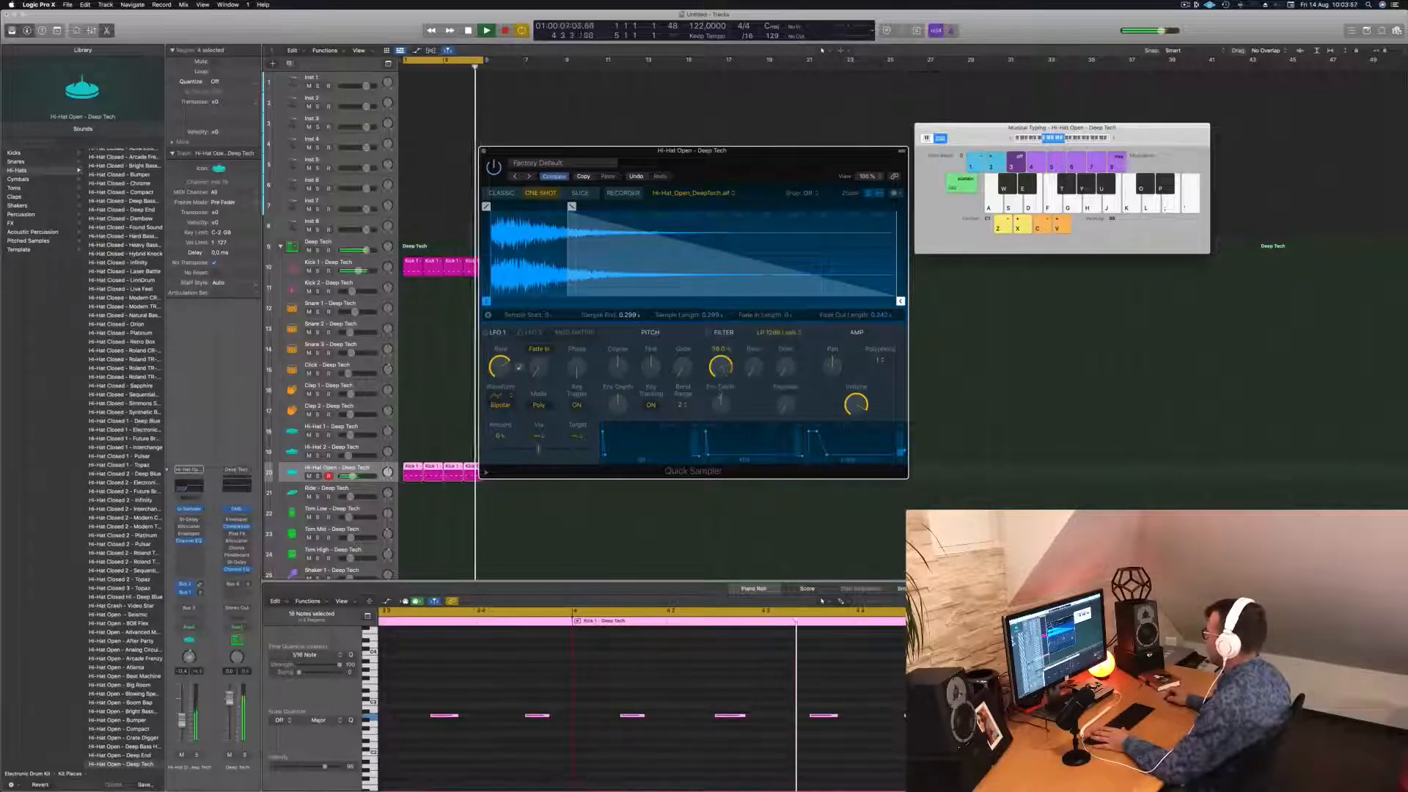
pyautogui.moveTo(720, 396); pyautogui.dragTo(722, 364)
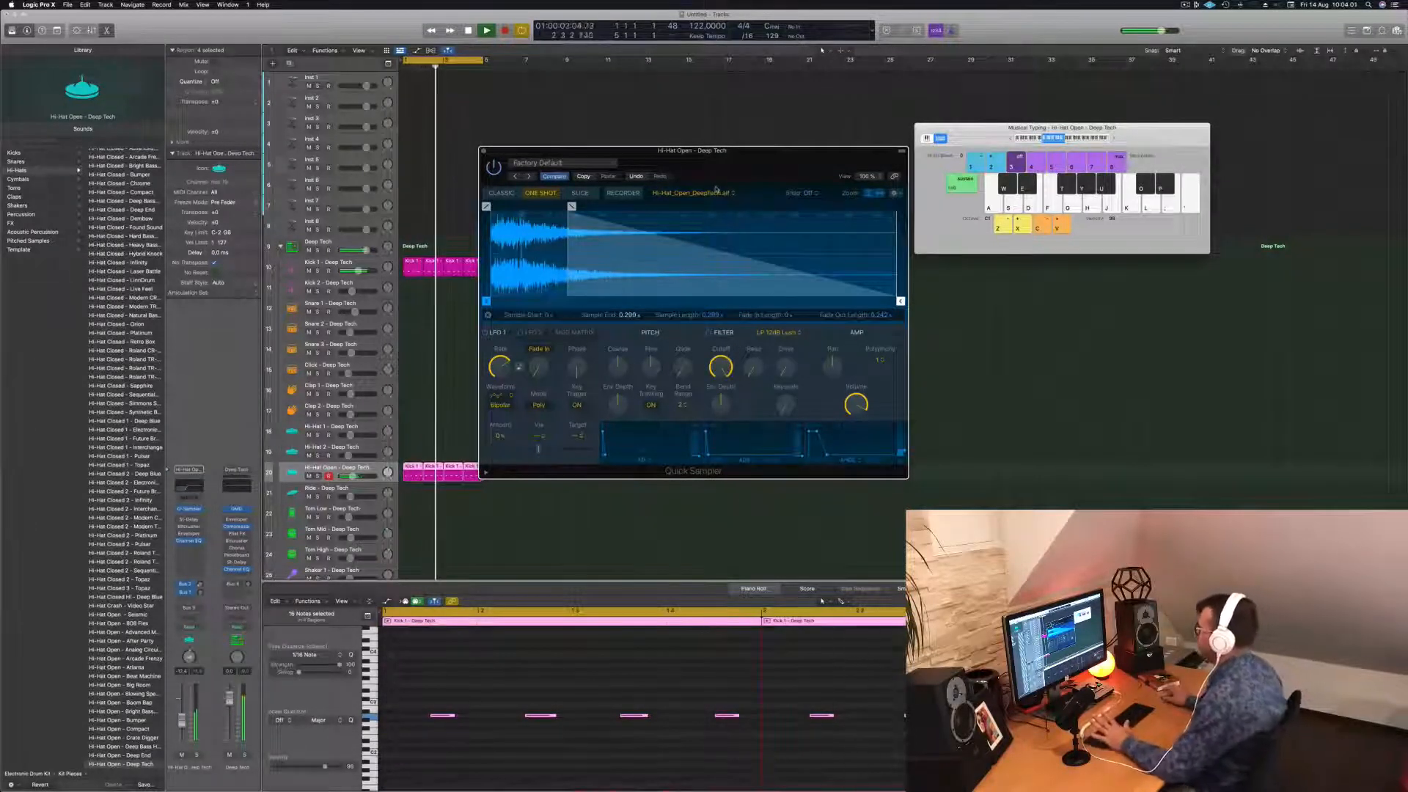
pyautogui.moveTo(718, 151); pyautogui.dragTo(735, 153)
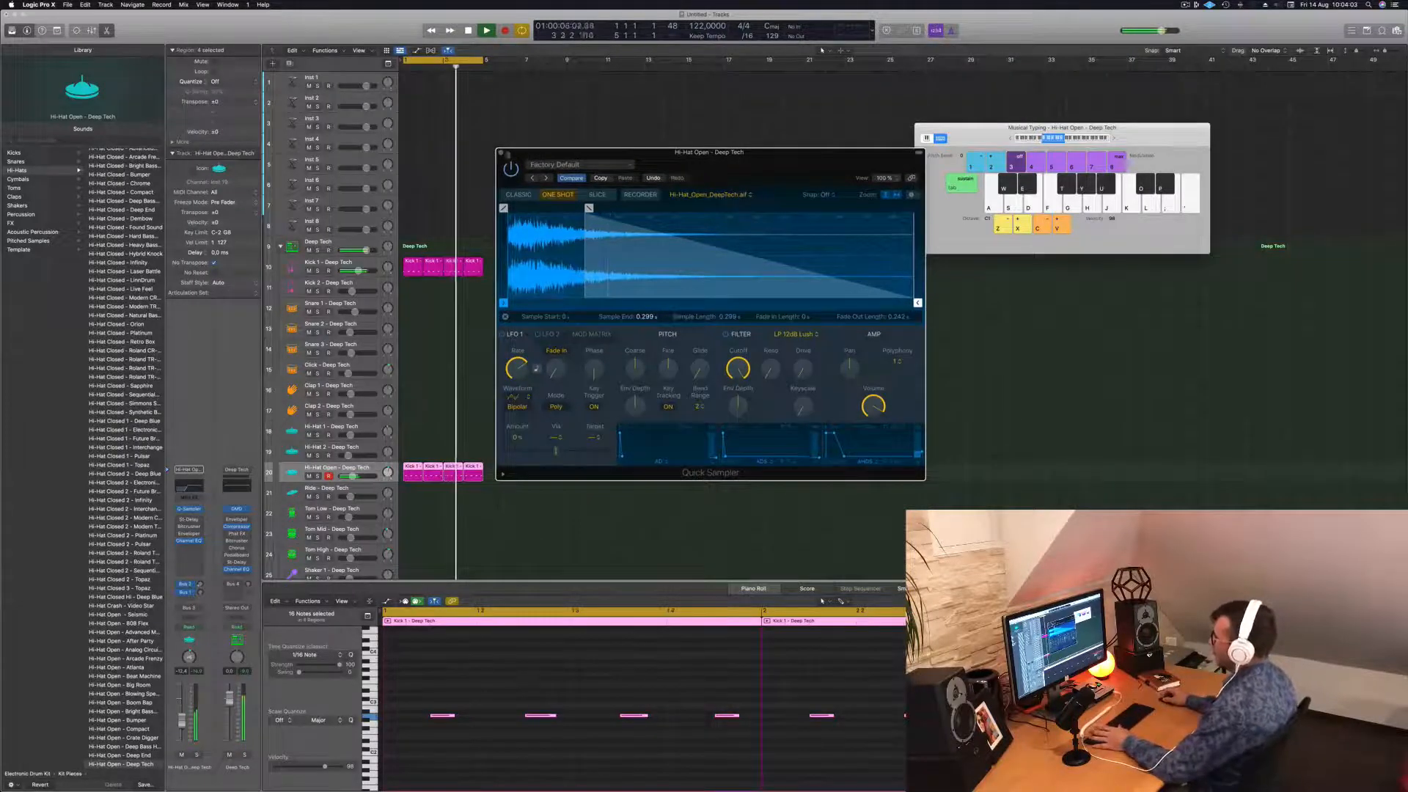
# Close the sampler and copy the first kick region onto the Kick 2 track.
pyautogui.click(501, 152)
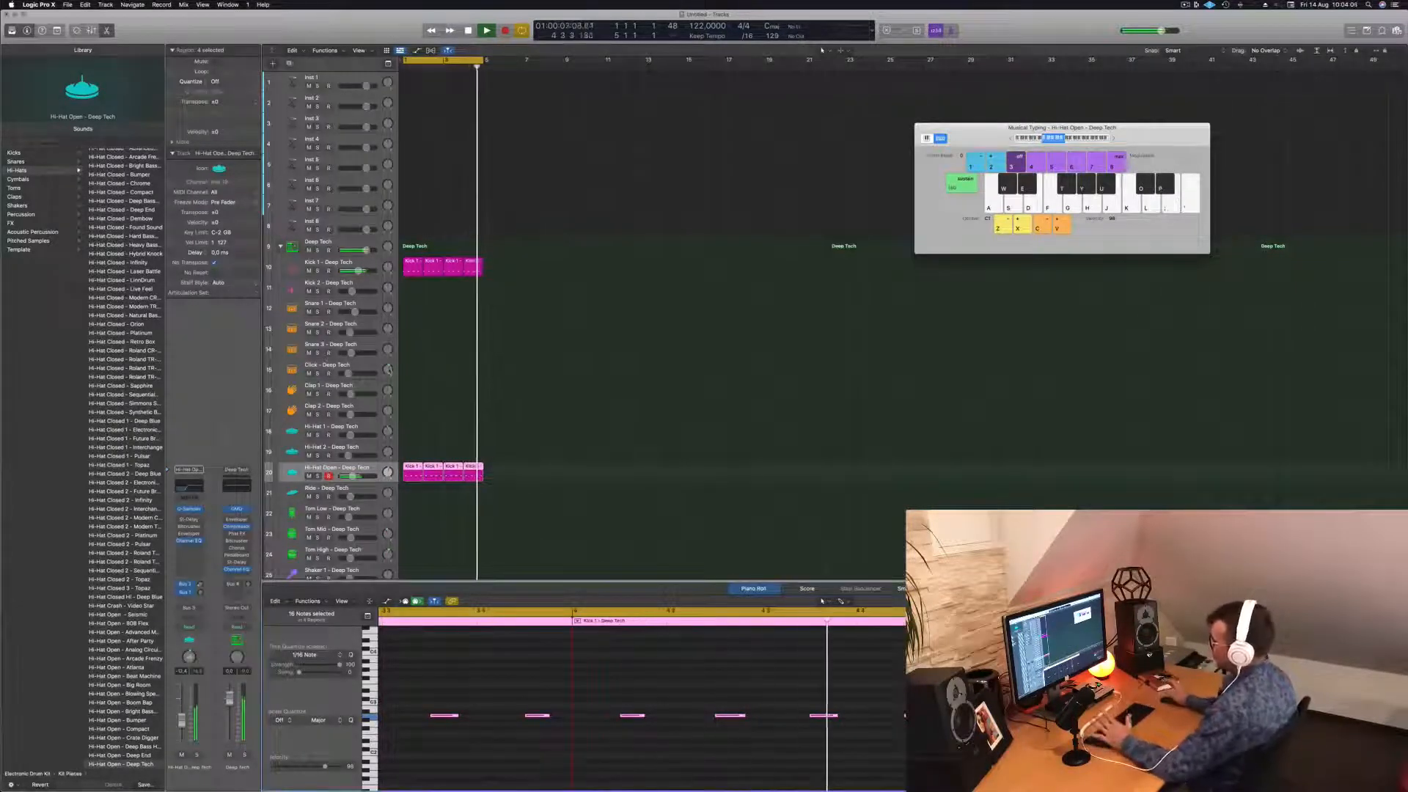
pyautogui.press('space')
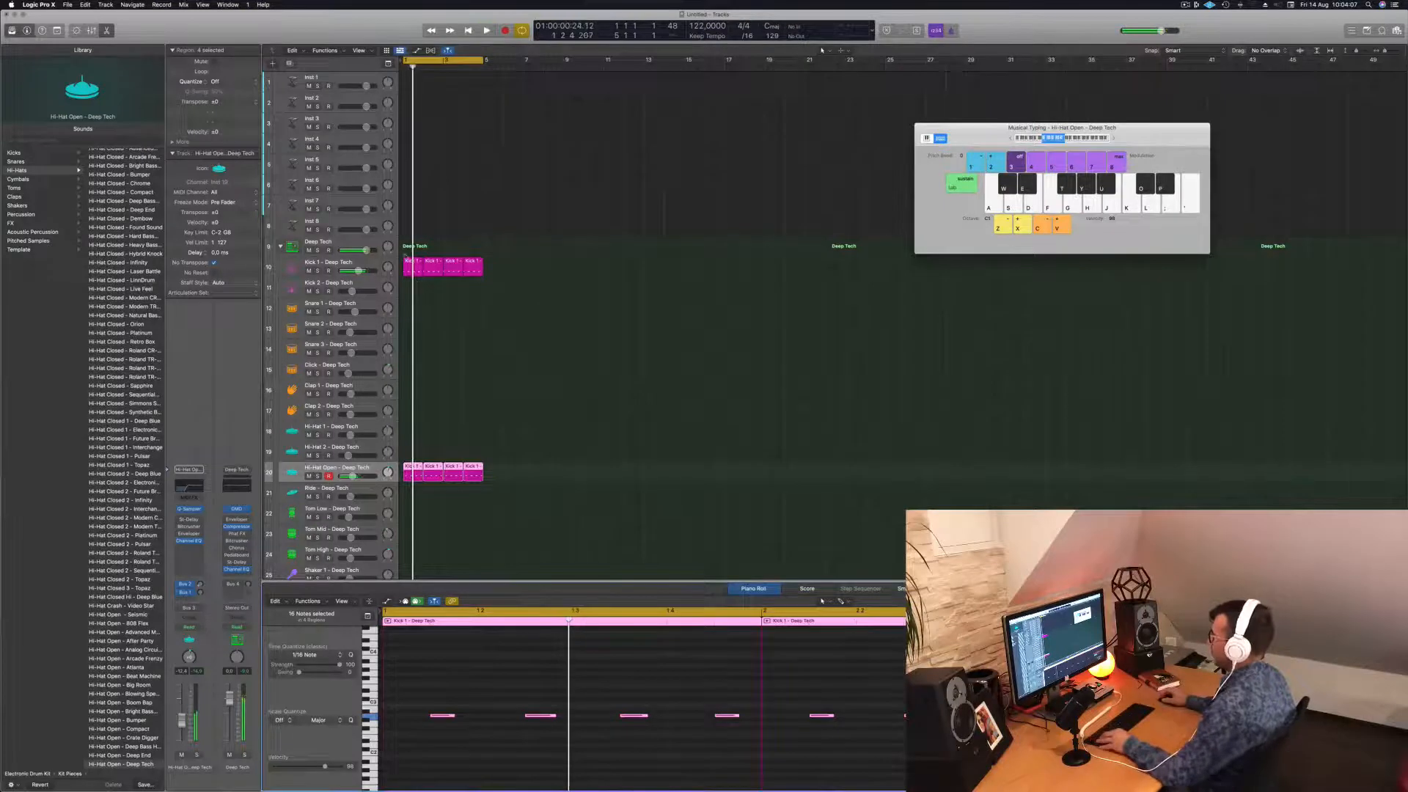
pyautogui.moveTo(409, 262); pyautogui.dragTo(412, 289)
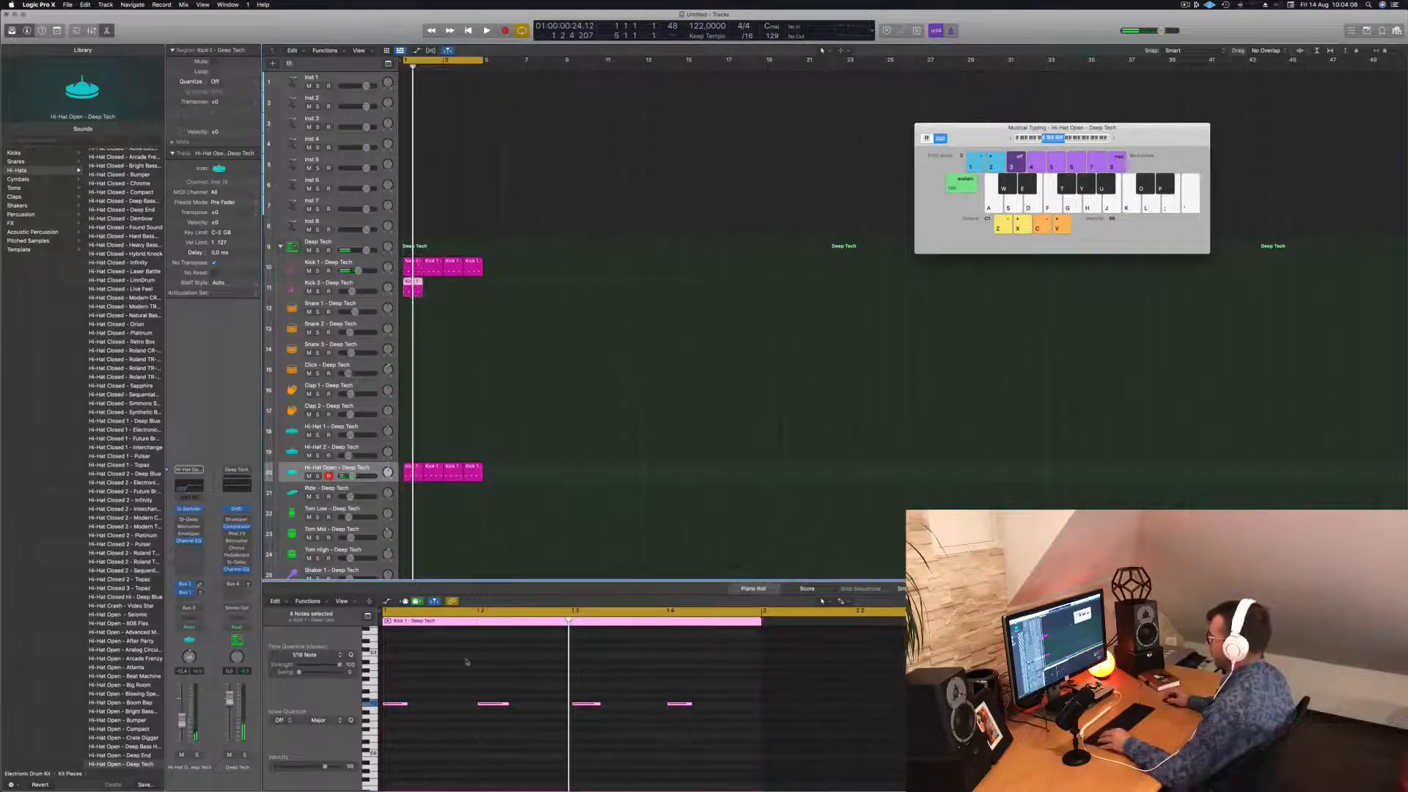
pyautogui.moveTo(394, 691); pyautogui.dragTo(655, 733)
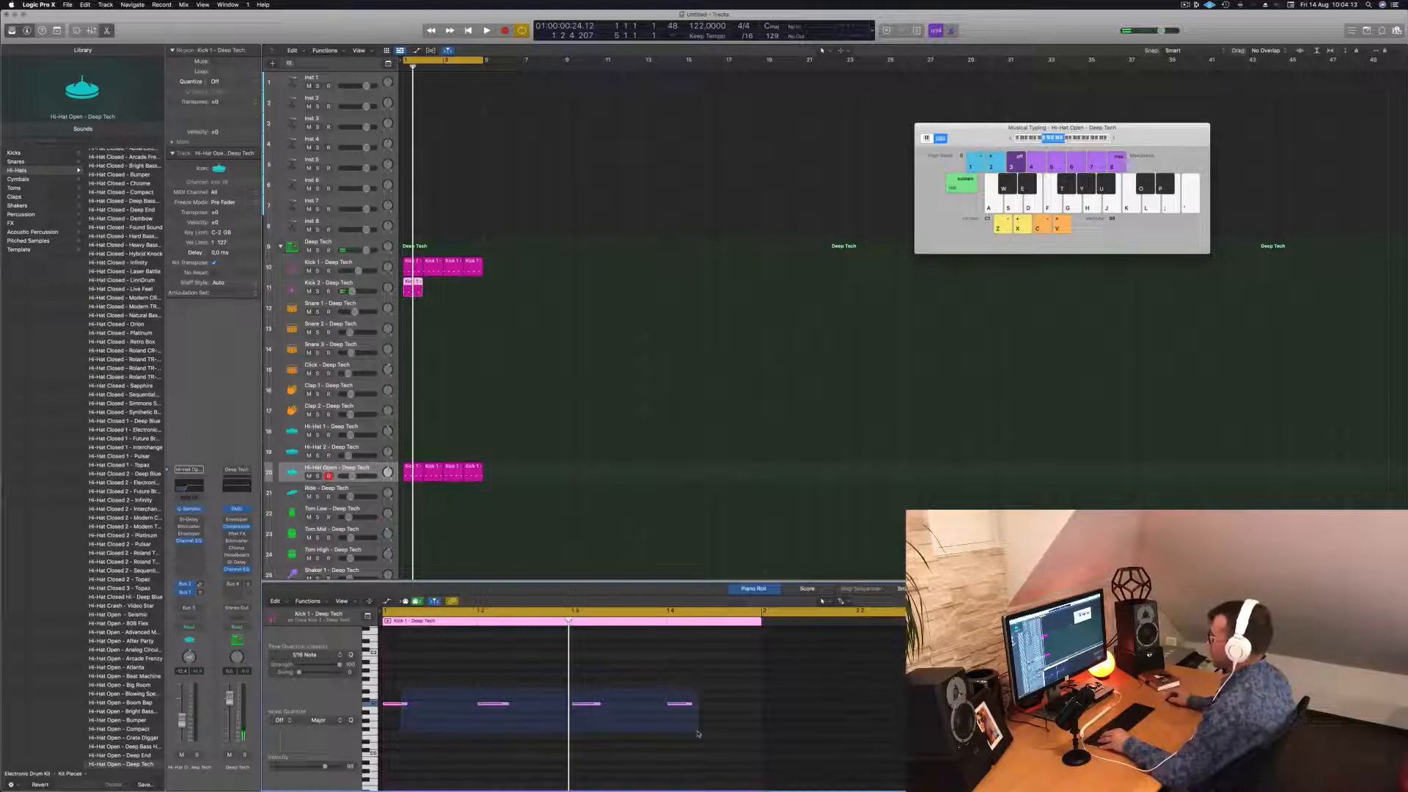
pyautogui.moveTo(698, 733); pyautogui.dragTo(698, 733)
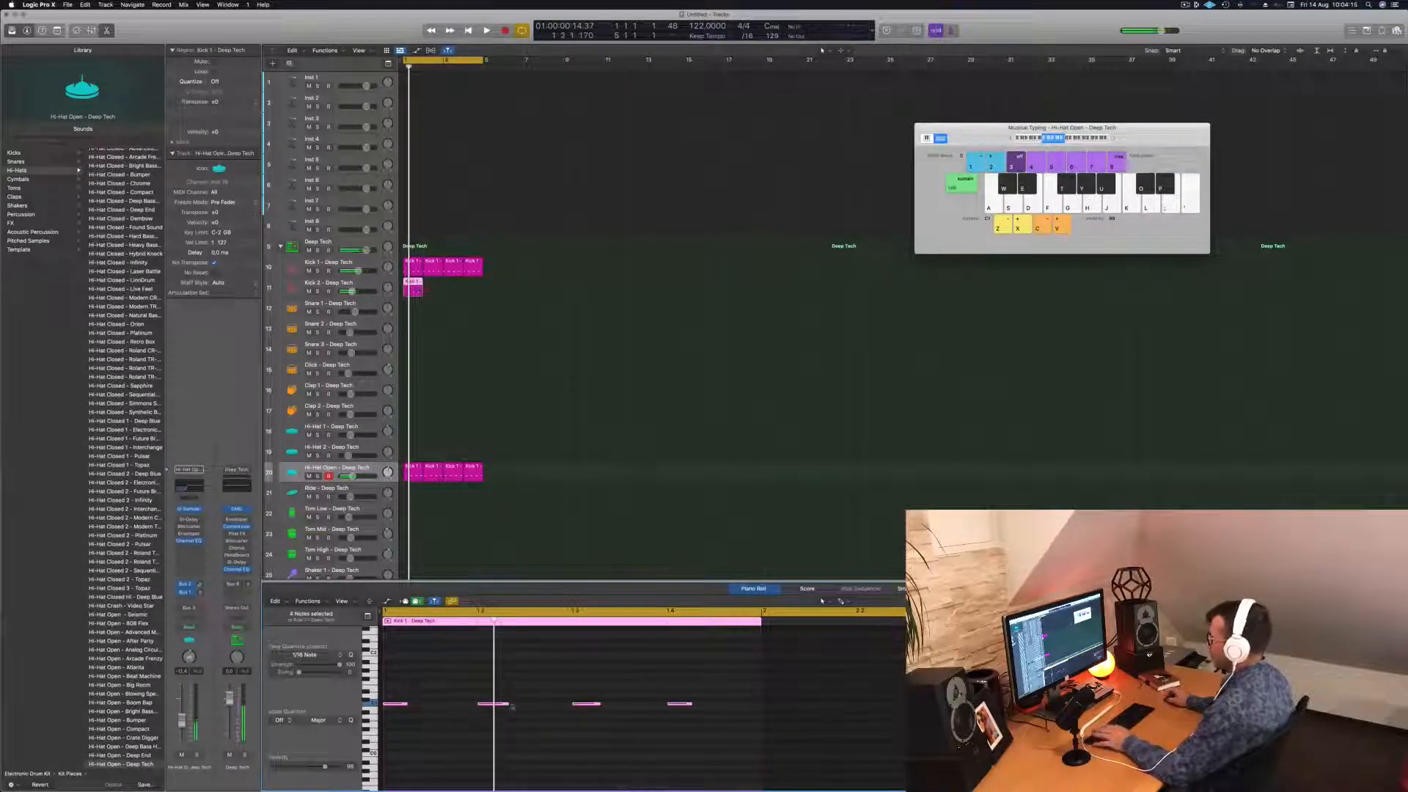
pyautogui.press('space')
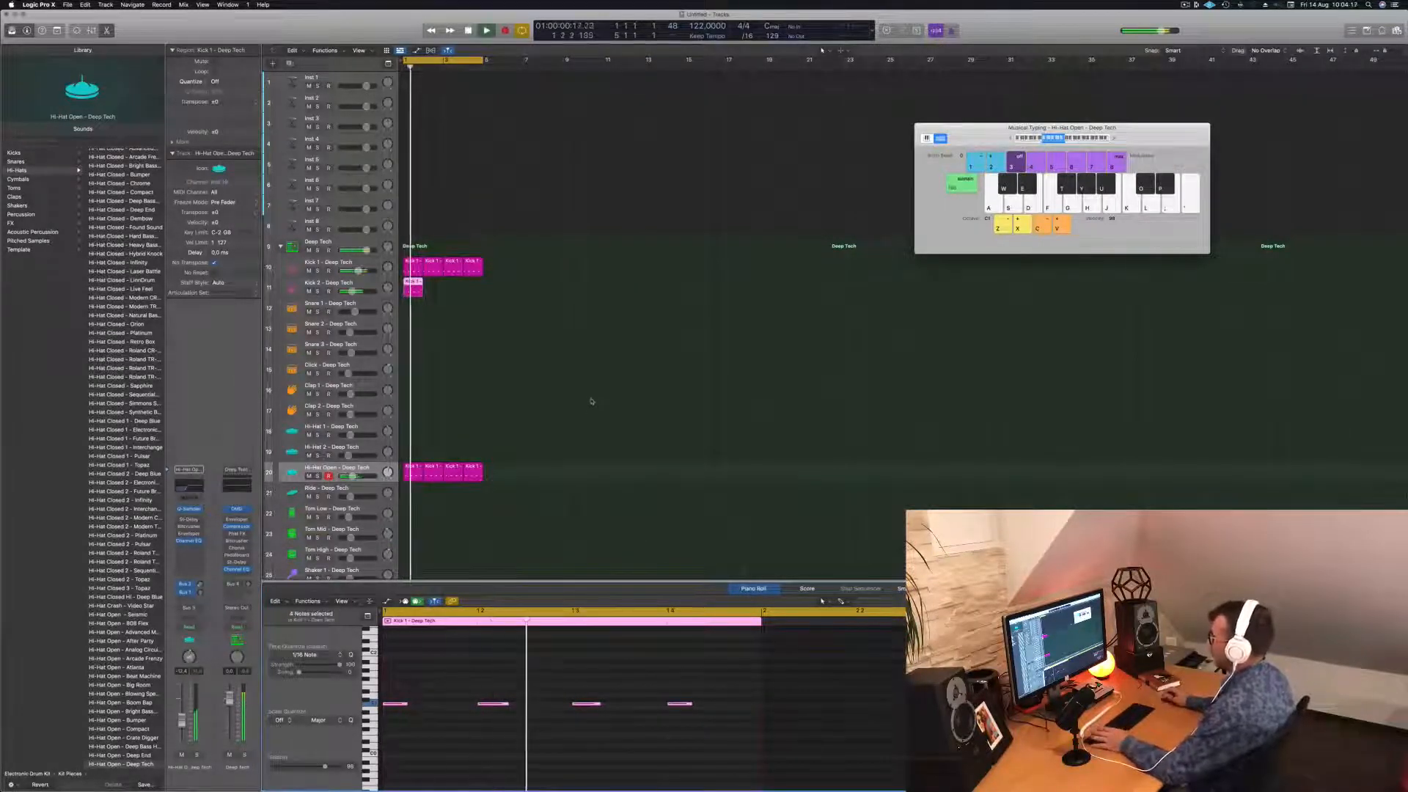
# Repeat the Kick 2 region across bars 2–4 and turn down Kick 2's volume.
pyautogui.moveTo(408, 283); pyautogui.dragTo(449, 292)
pyautogui.keyDown('shift'); pyautogui.click(413, 290); pyautogui.keyUp('shift')
pyautogui.press('space')
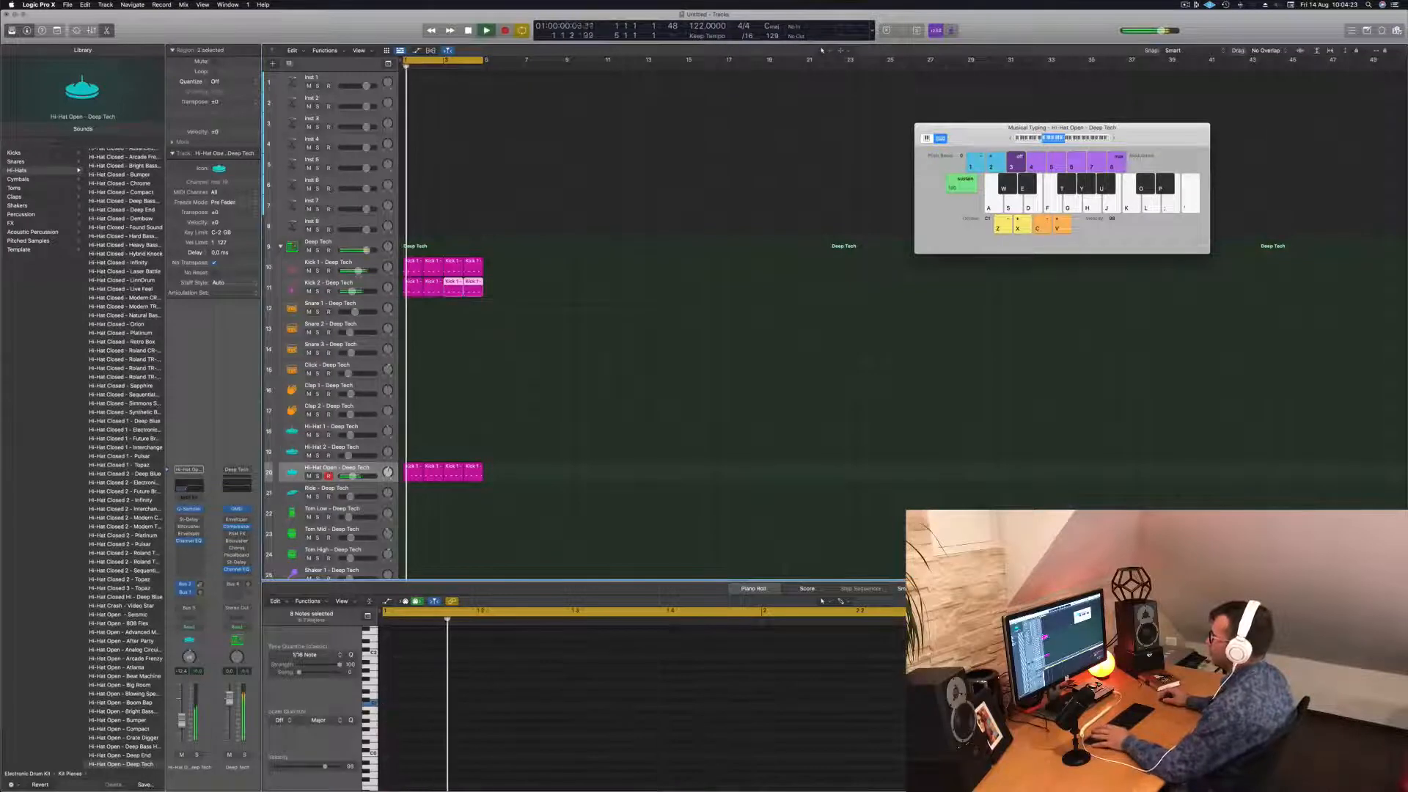
pyautogui.click(352, 285)
pyautogui.moveTo(352, 291); pyautogui.dragTo(348, 291)
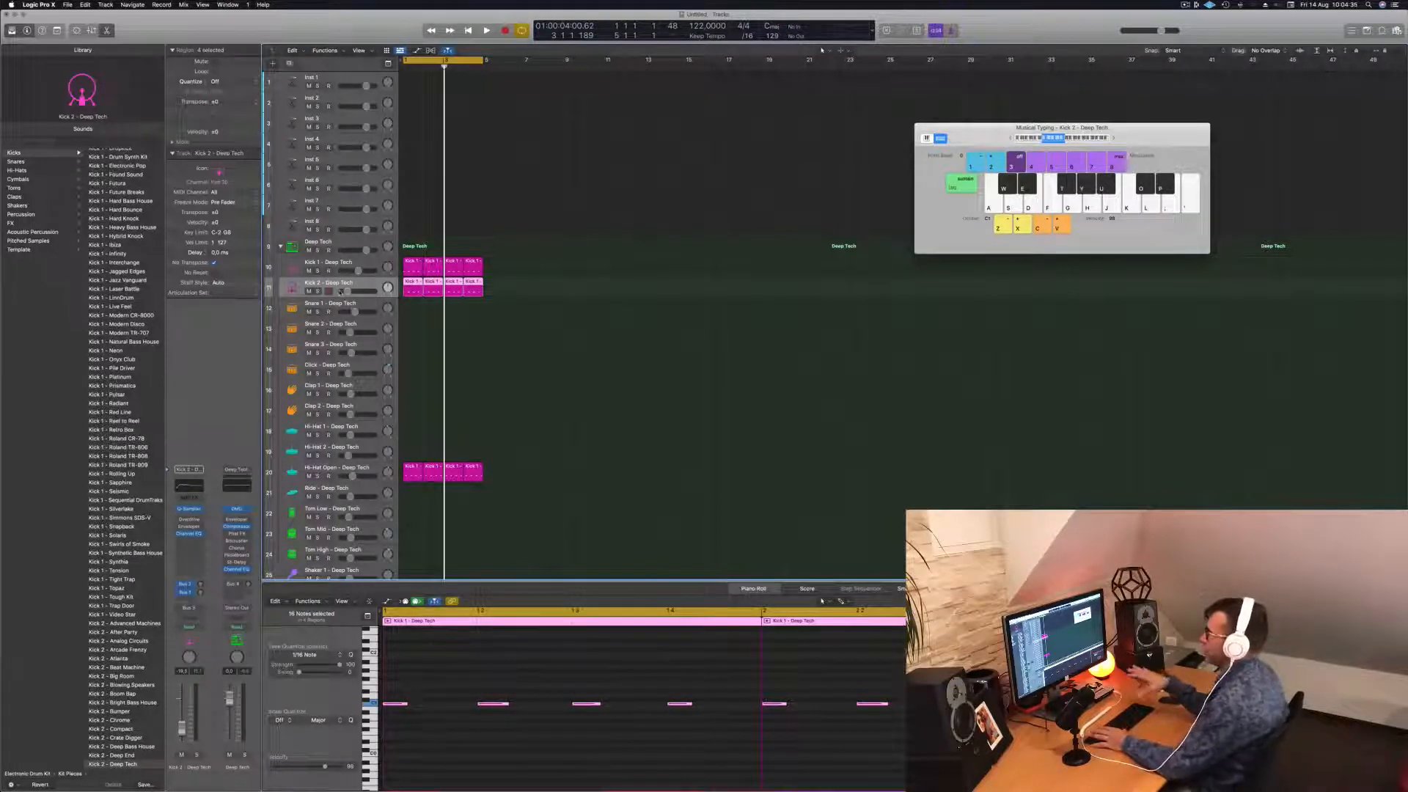
# Copy a Kick 2 region onto Snare 1, cut it to two hits, and repeat it across the following bars.
pyautogui.press('space')
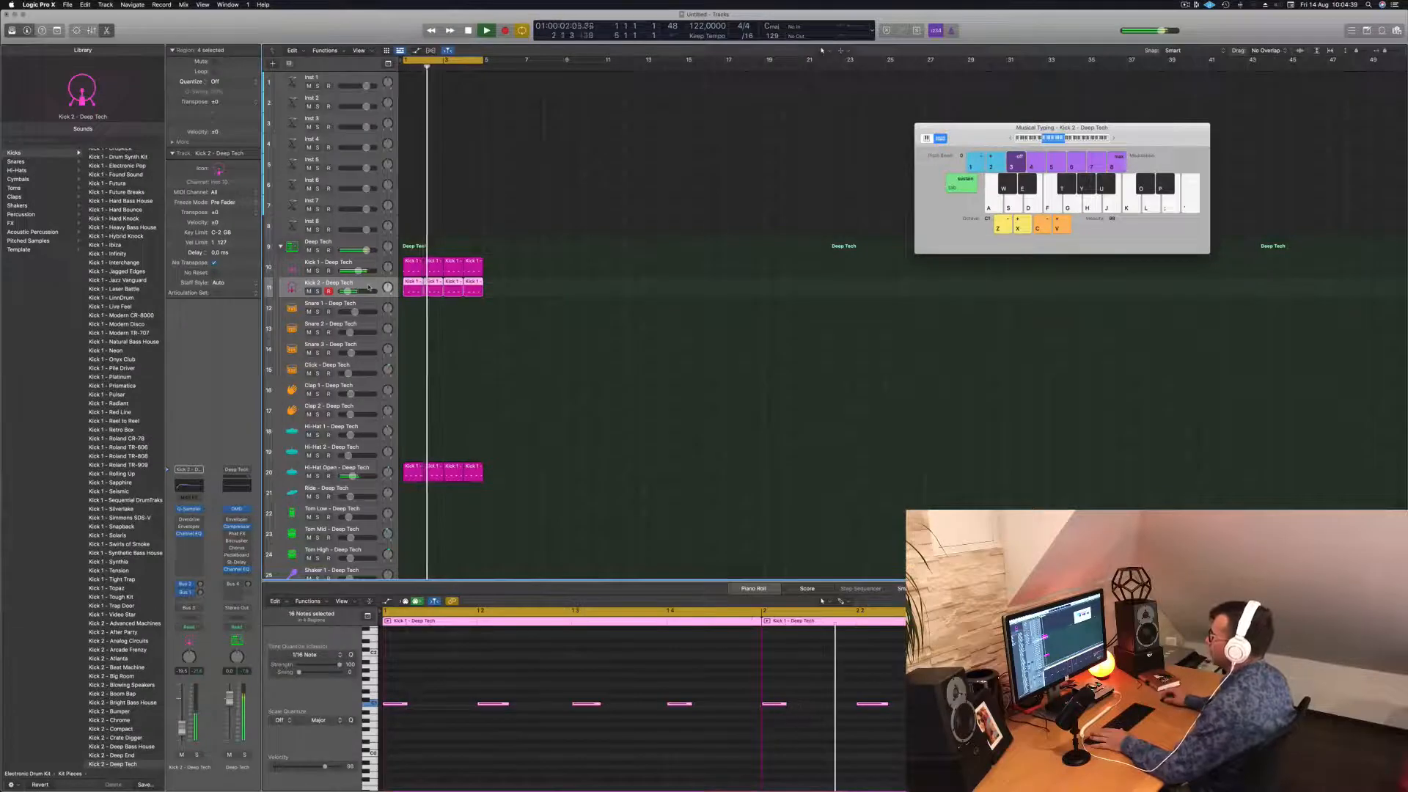
pyautogui.press('Return')
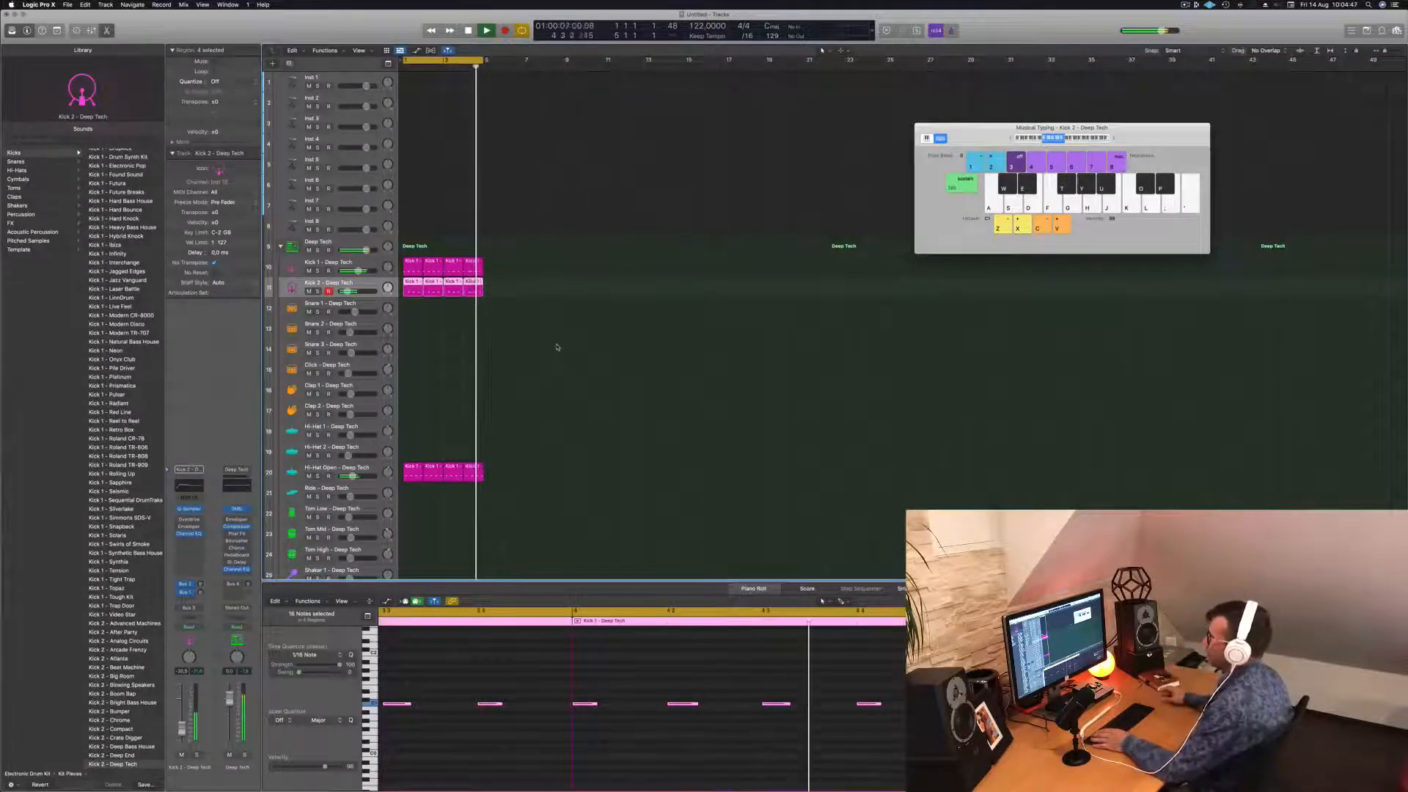
pyautogui.click(424, 339)
pyautogui.keyDown('alt'); pyautogui.moveTo(411, 290); pyautogui.dragTo(412, 312); pyautogui.keyUp('alt')
pyautogui.moveTo(400, 687); pyautogui.dragTo(701, 727)
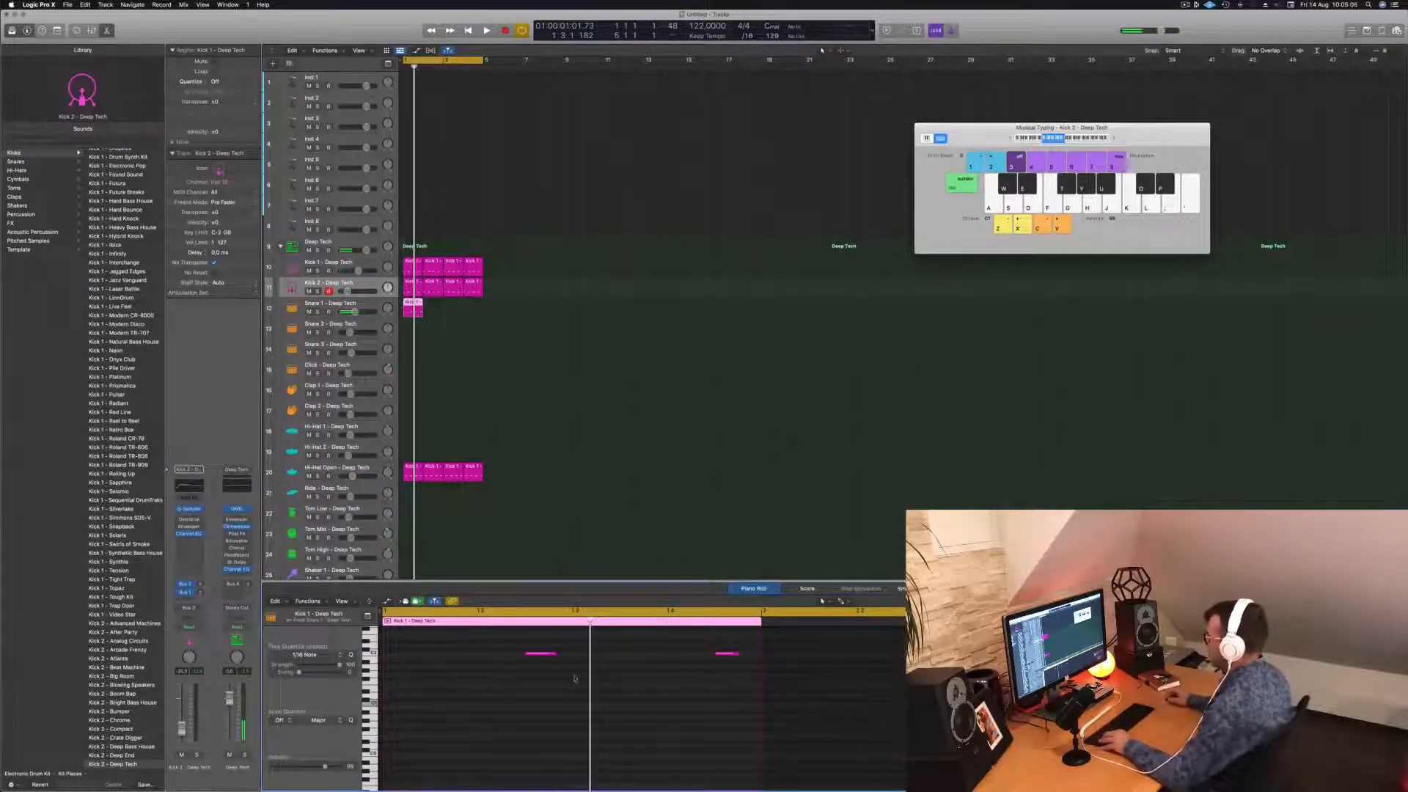
pyautogui.moveTo(523, 684); pyautogui.dragTo(761, 649)
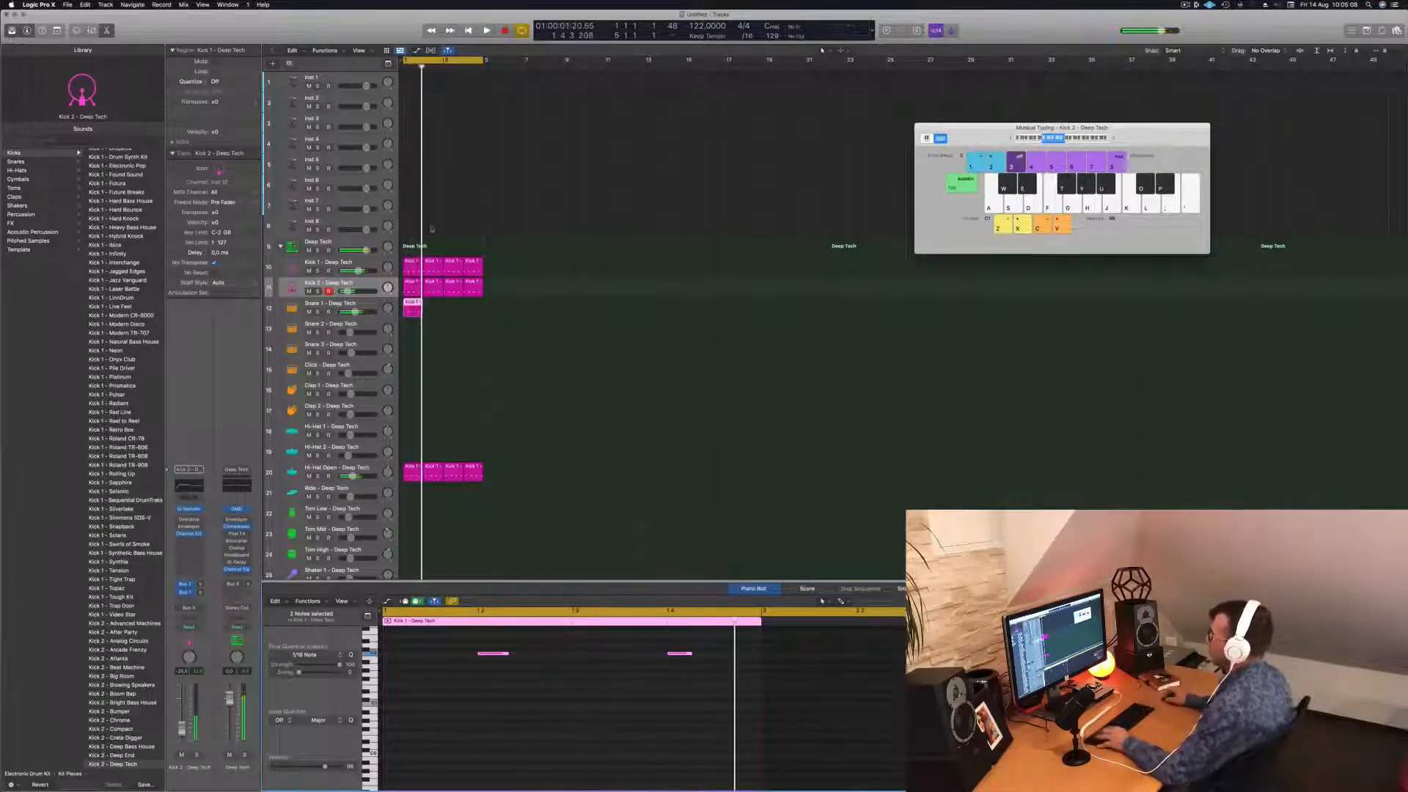
pyautogui.moveTo(411, 311); pyautogui.dragTo(454, 309)
pyautogui.keyDown('shift'); pyautogui.click(411, 309); pyautogui.keyUp('shift')
# Copy the first Snare 1 region onto the Clap 1 track.
pyautogui.press('space')
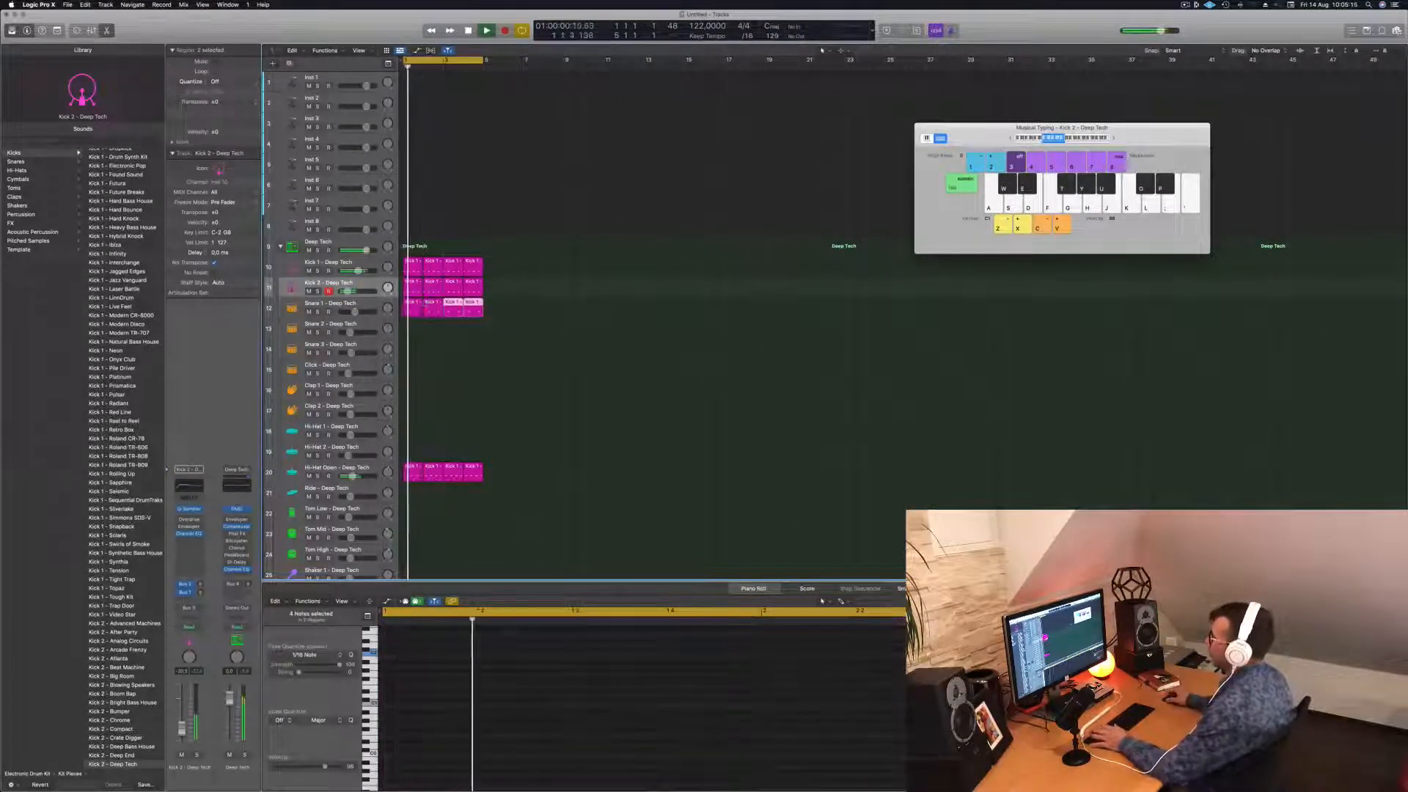
pyautogui.click(345, 308)
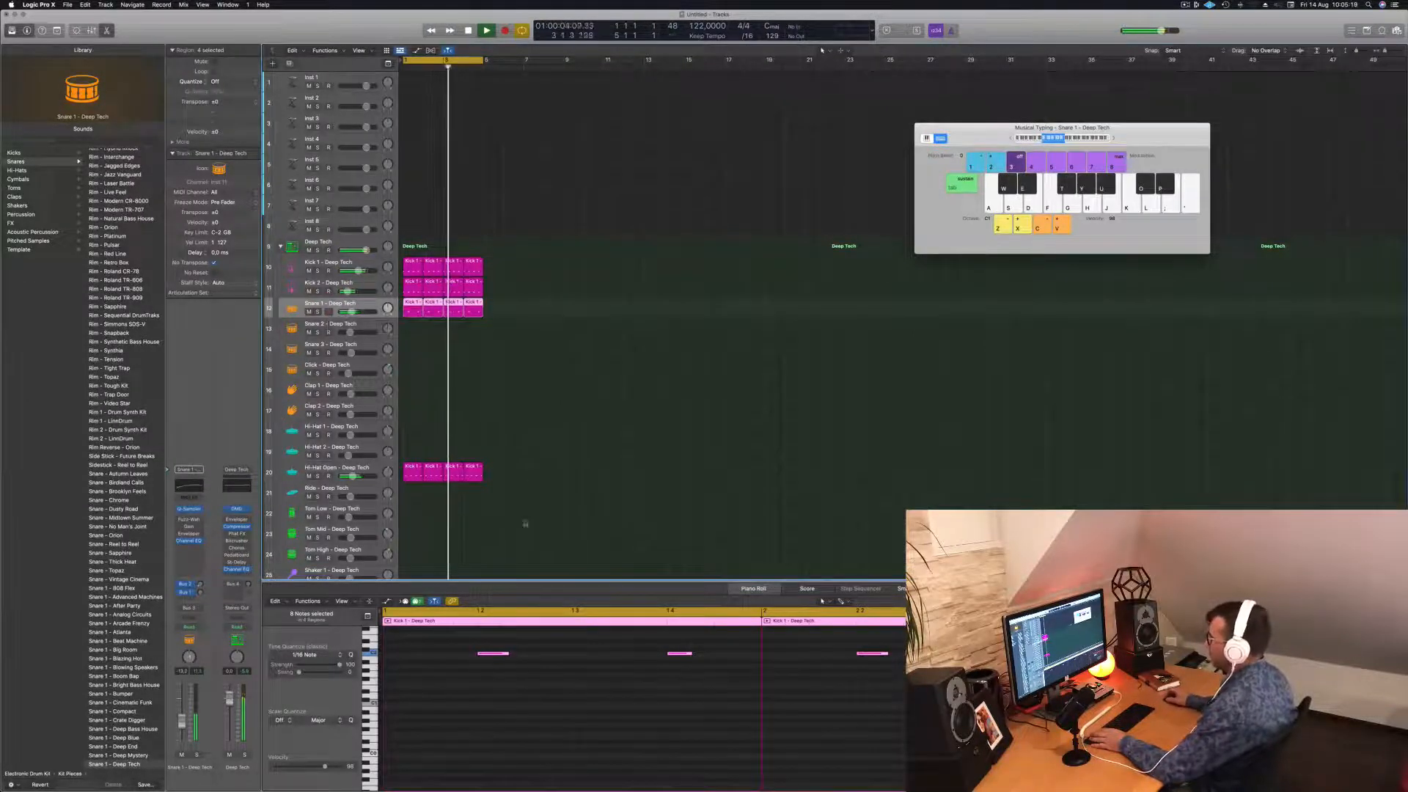
pyautogui.click(486, 383)
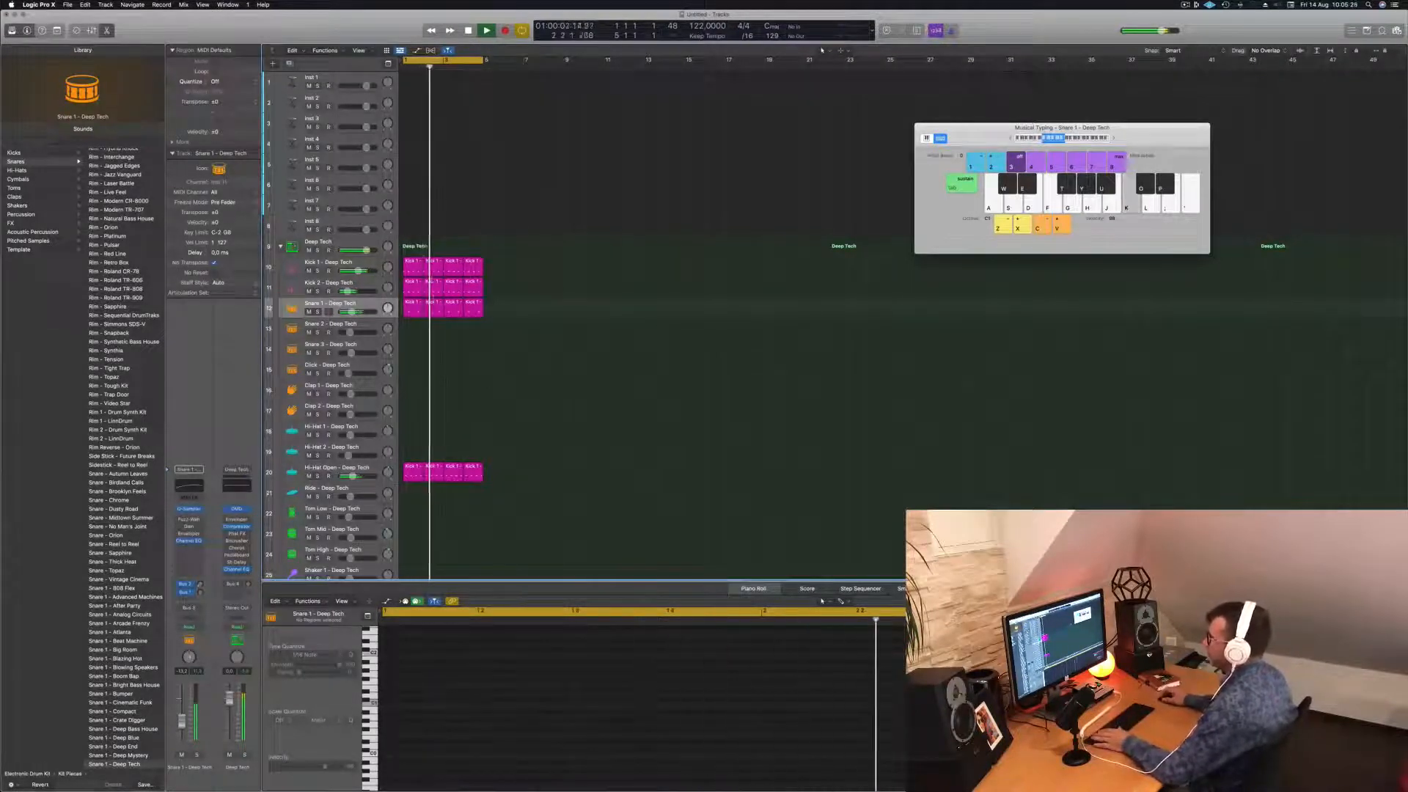
pyautogui.click(412, 310)
pyautogui.moveTo(412, 310); pyautogui.dragTo(412, 389)
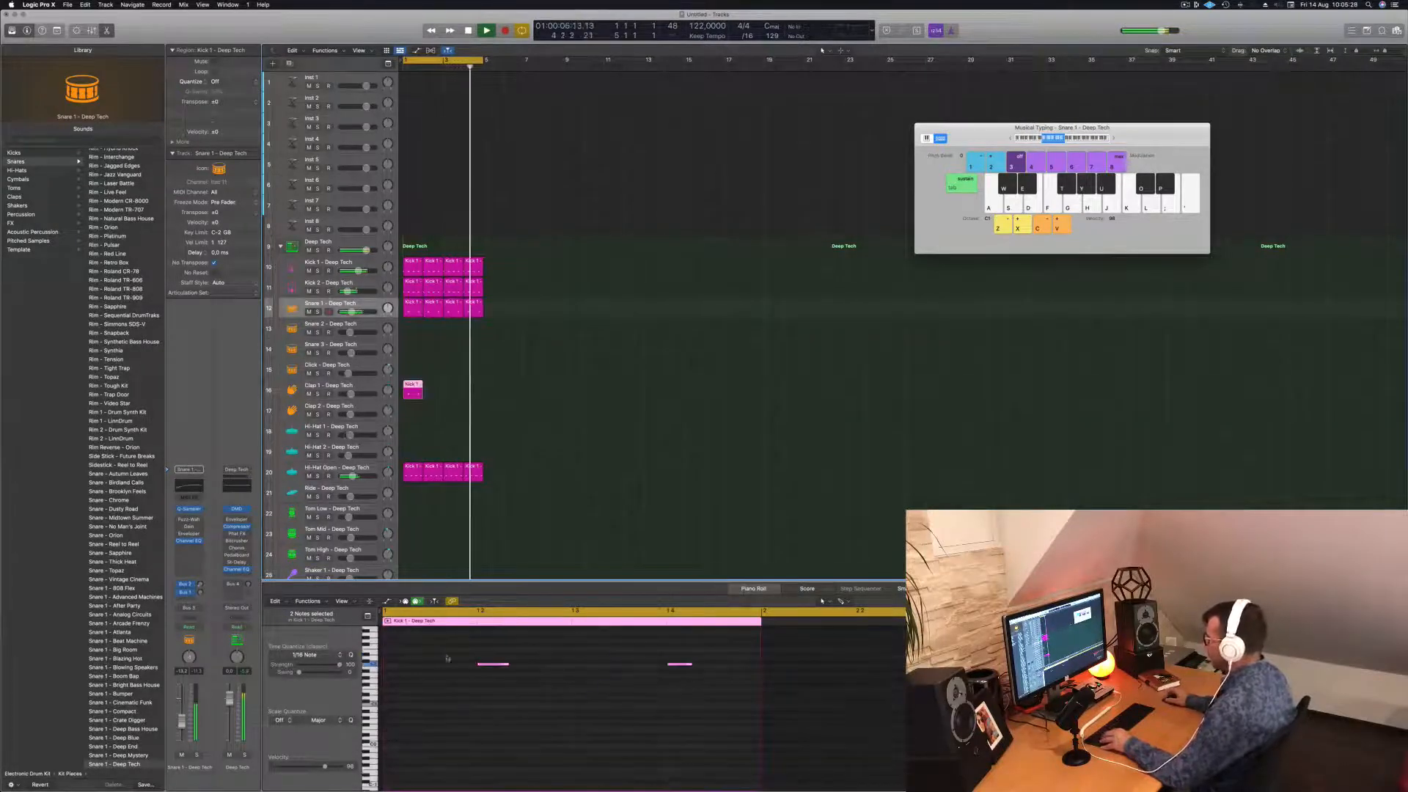
# Delete the extra second note and repeat the single-hit Clap 1 region across bars 1–4.
pyautogui.moveTo(448, 658); pyautogui.dragTo(740, 708)
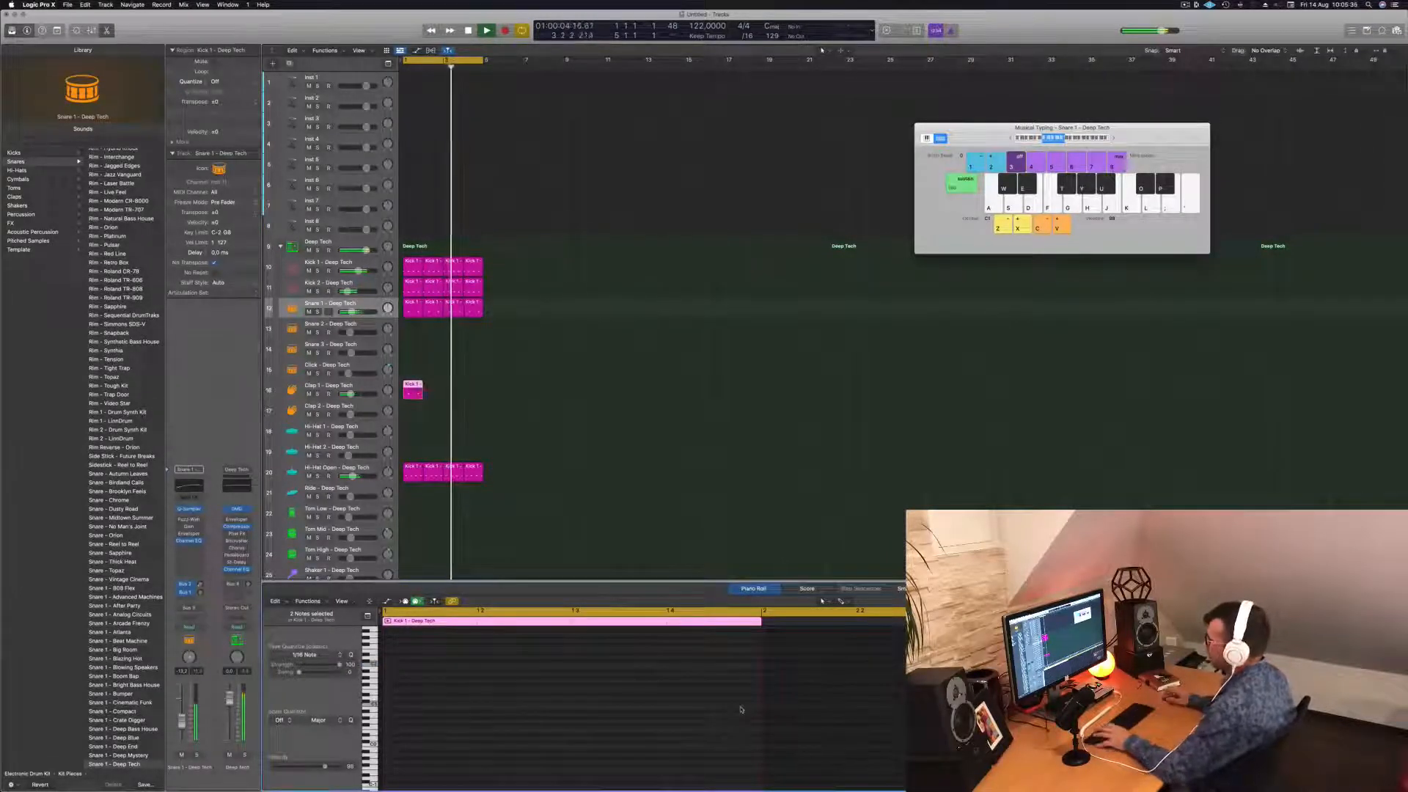
pyautogui.scroll(4, 471, 650)
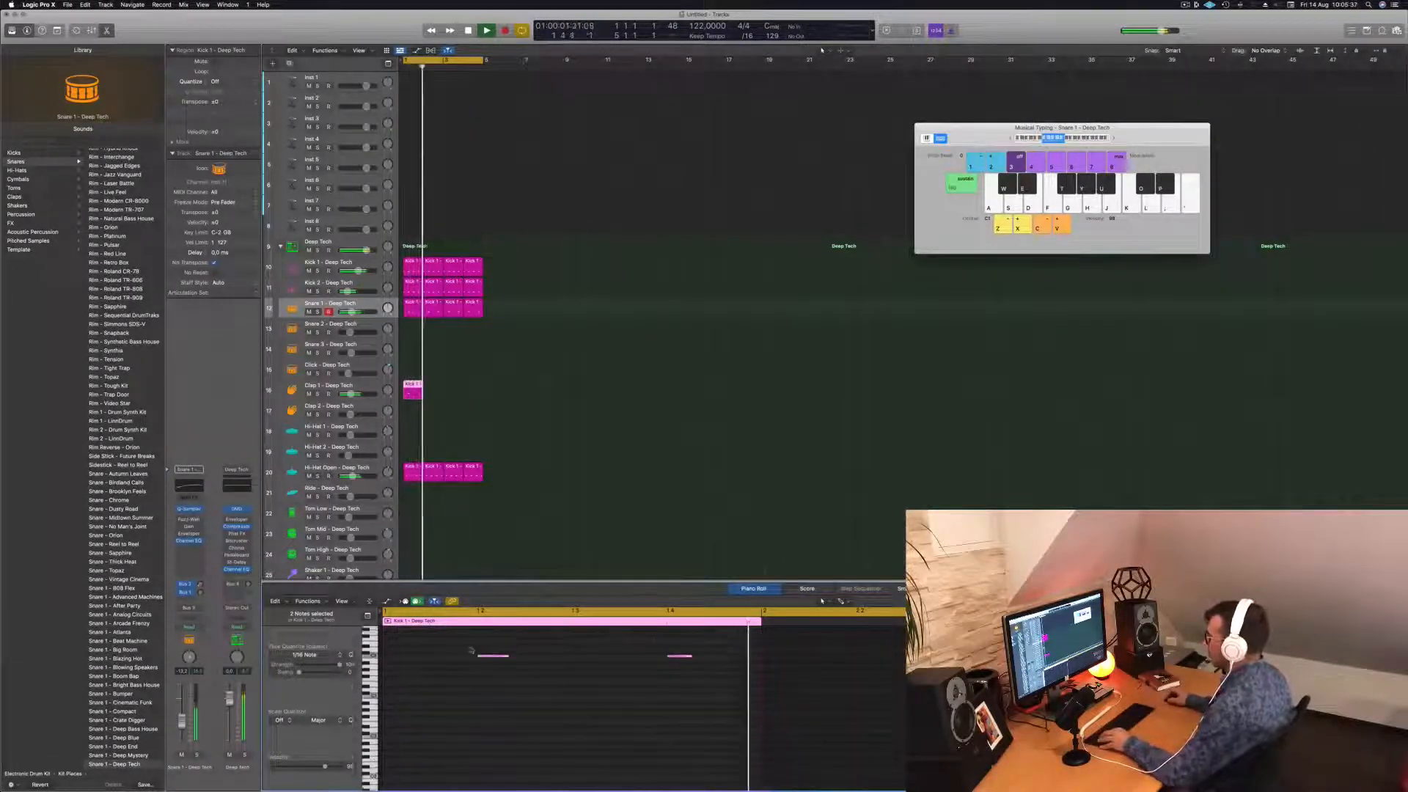
pyautogui.moveTo(474, 660); pyautogui.dragTo(521, 703)
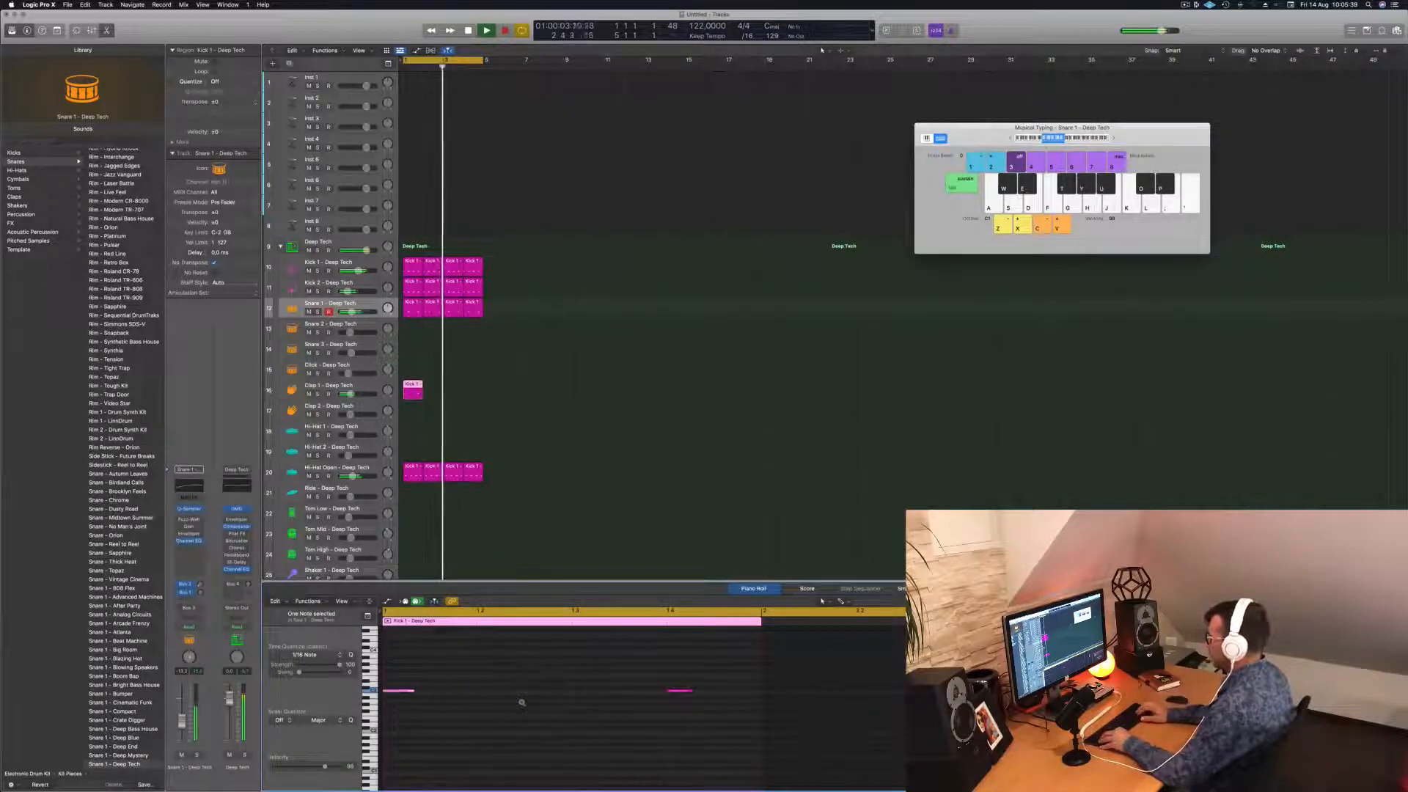
pyautogui.moveTo(674, 678); pyautogui.dragTo(709, 735)
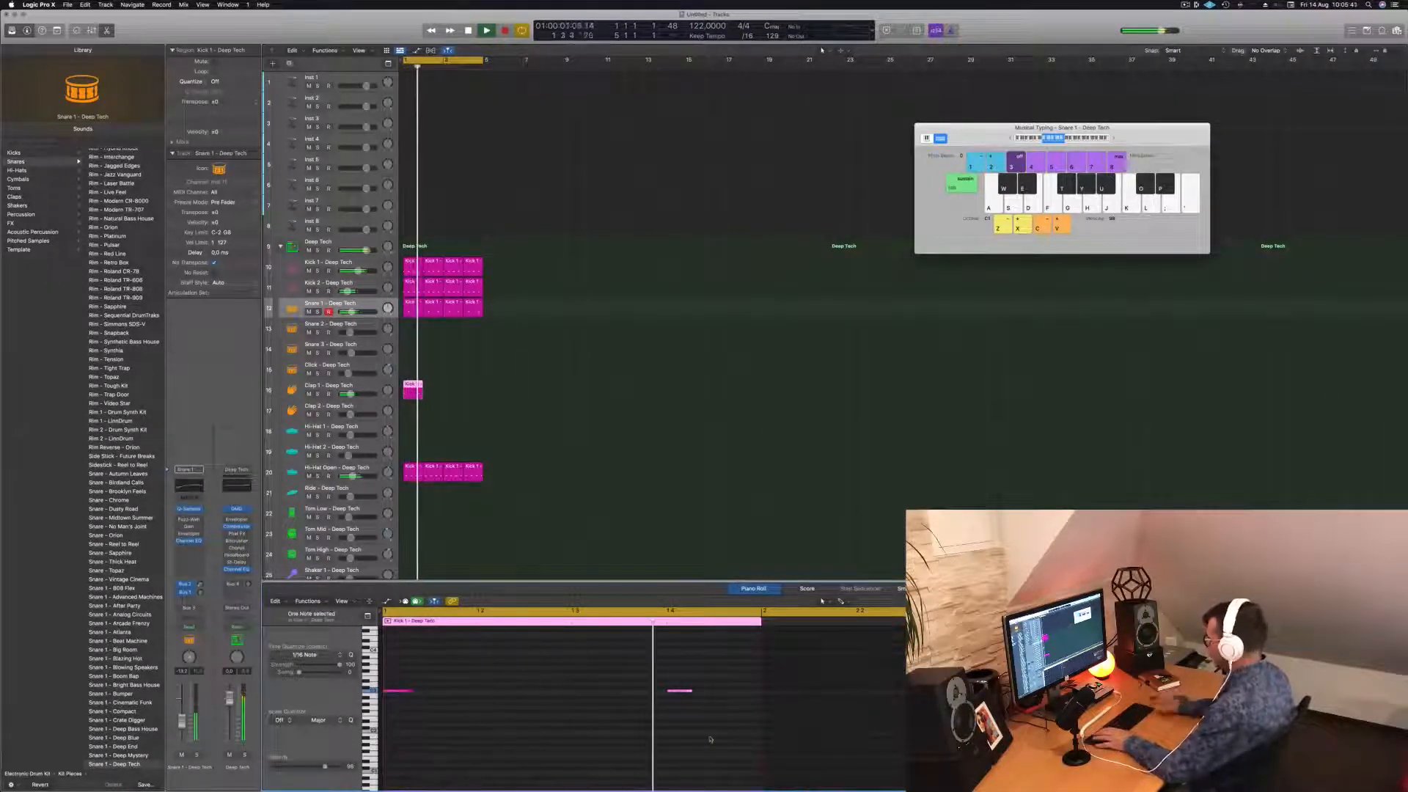
pyautogui.press('space')
pyautogui.press('Delete')
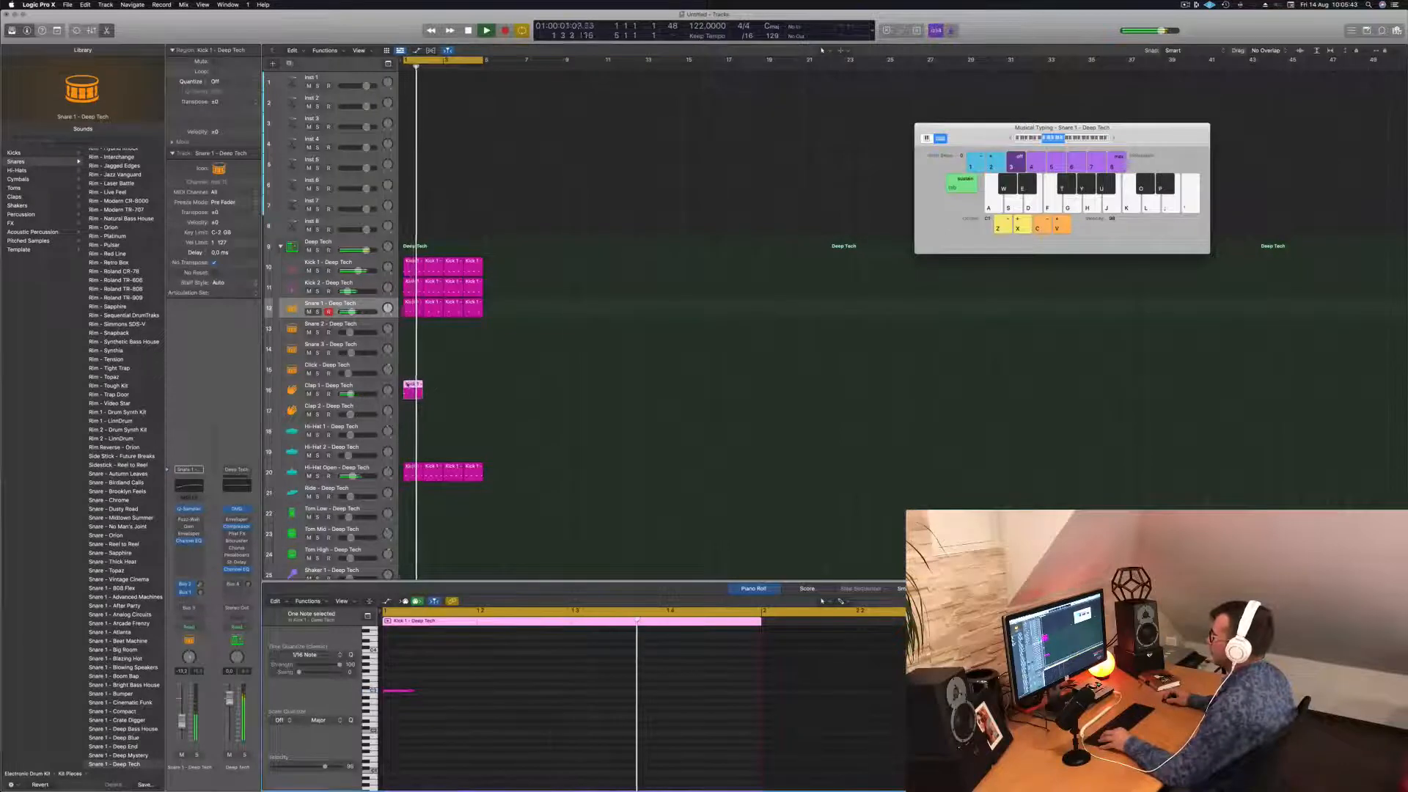
pyautogui.moveTo(408, 384); pyautogui.dragTo(449, 393)
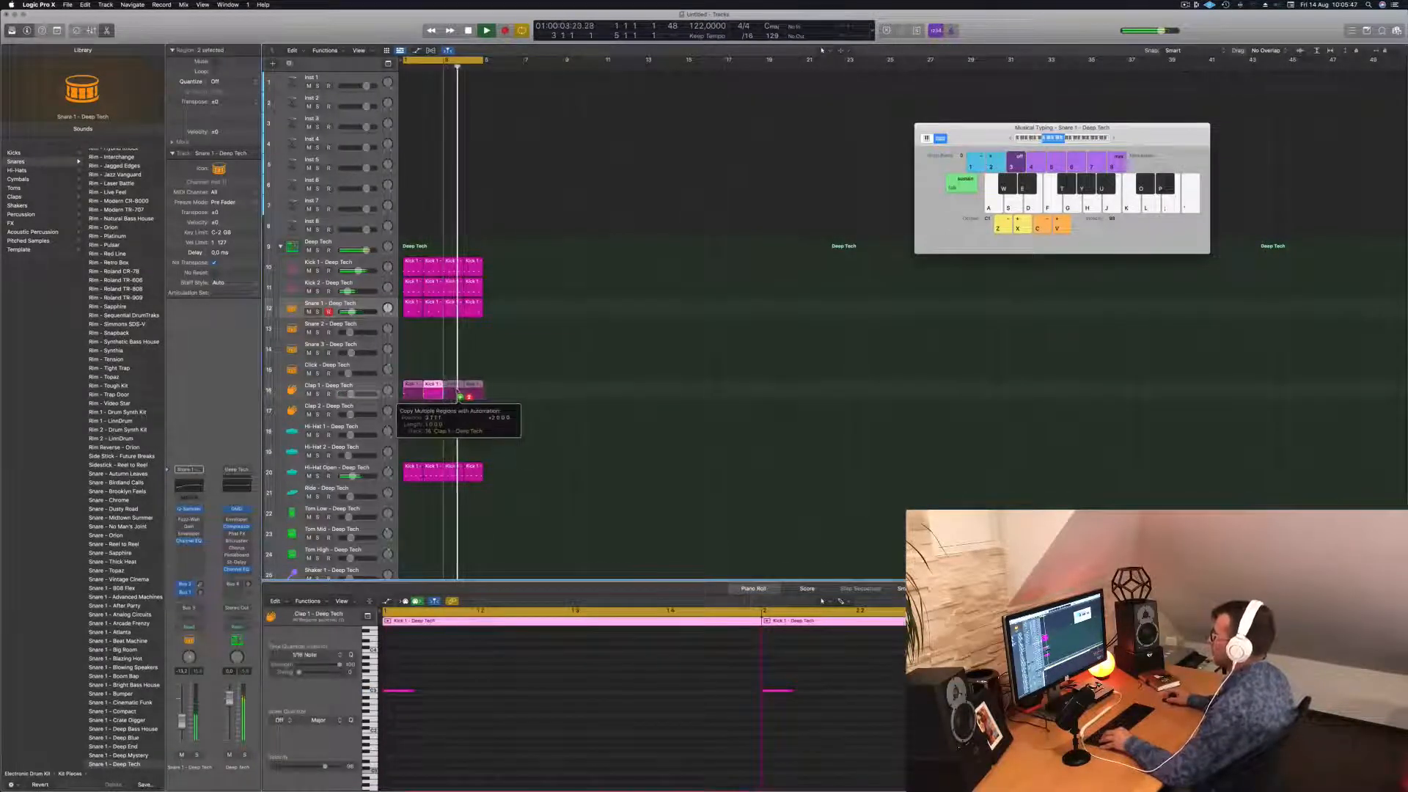
pyautogui.moveTo(458, 393); pyautogui.dragTo(453, 387)
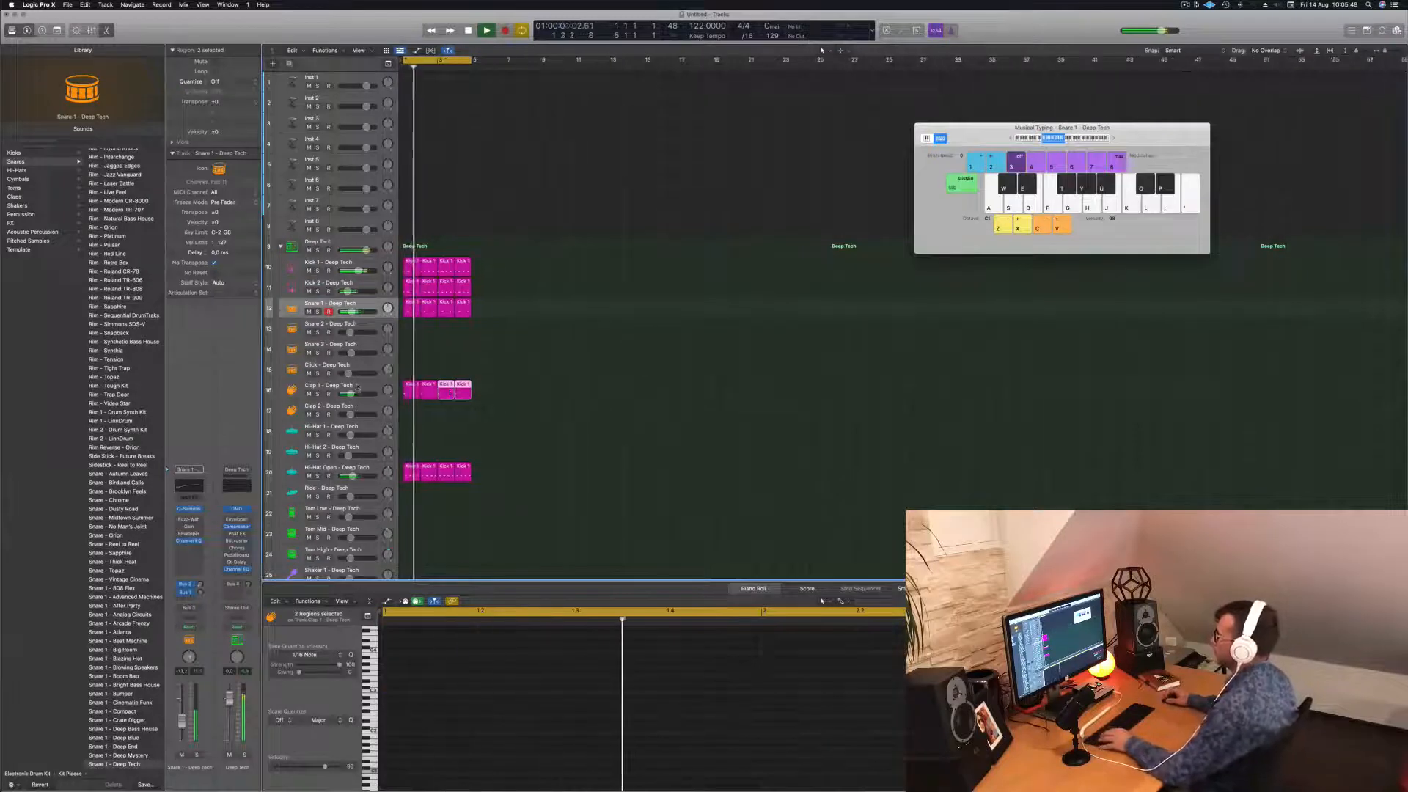
# On Clap 1, step through the Stereo Delay presets up to 1/8 Note Dotted.
pyautogui.click(357, 388)
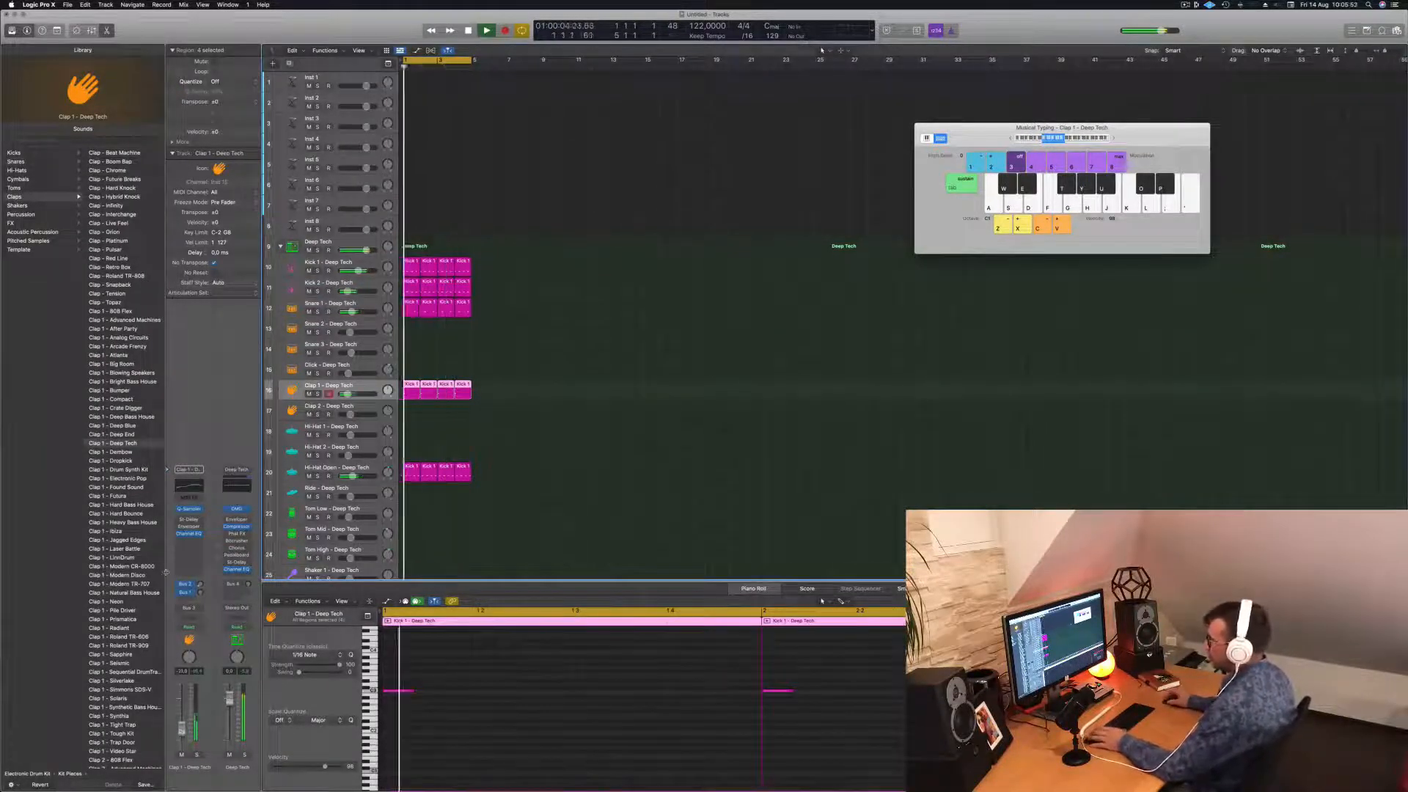
pyautogui.click(189, 524)
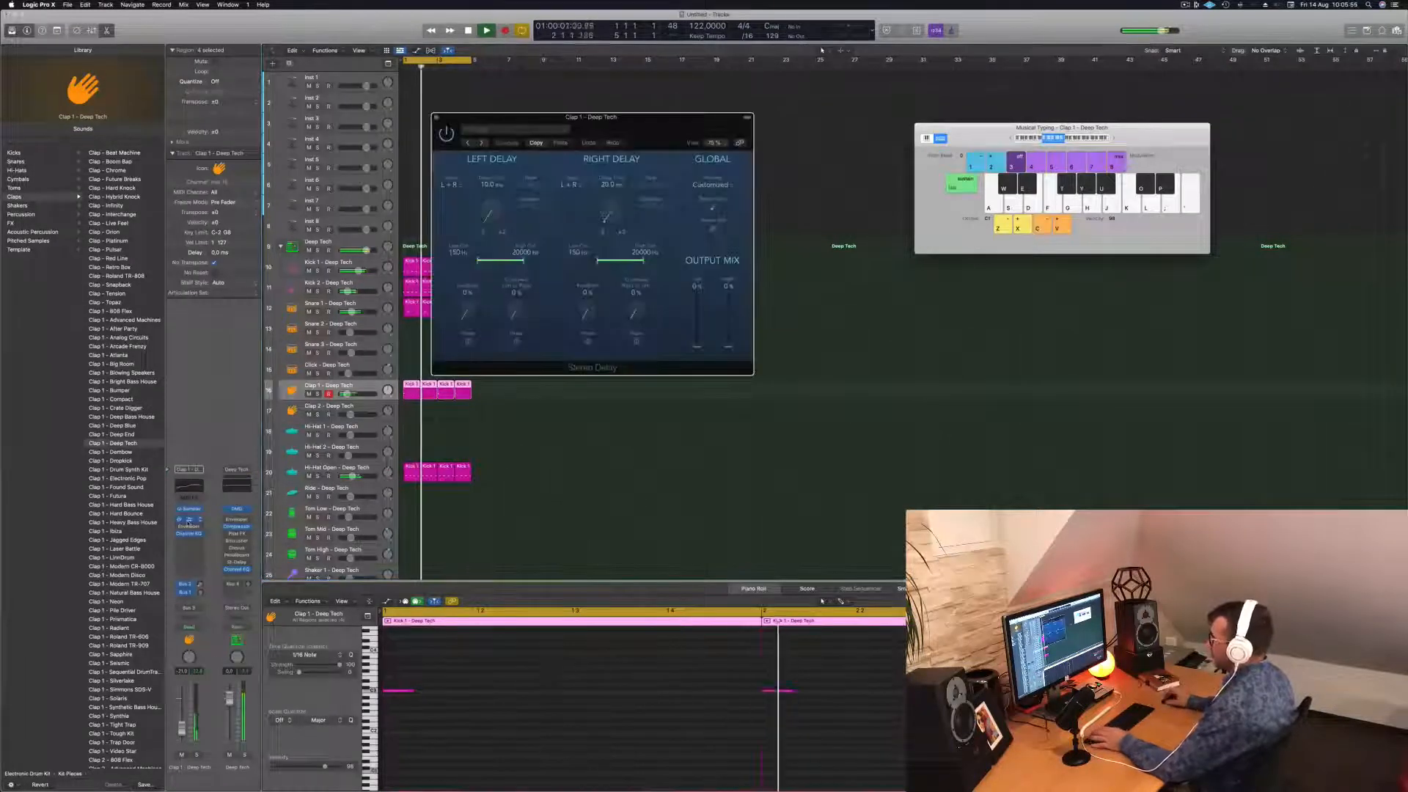
pyautogui.moveTo(525, 123); pyautogui.dragTo(502, 129)
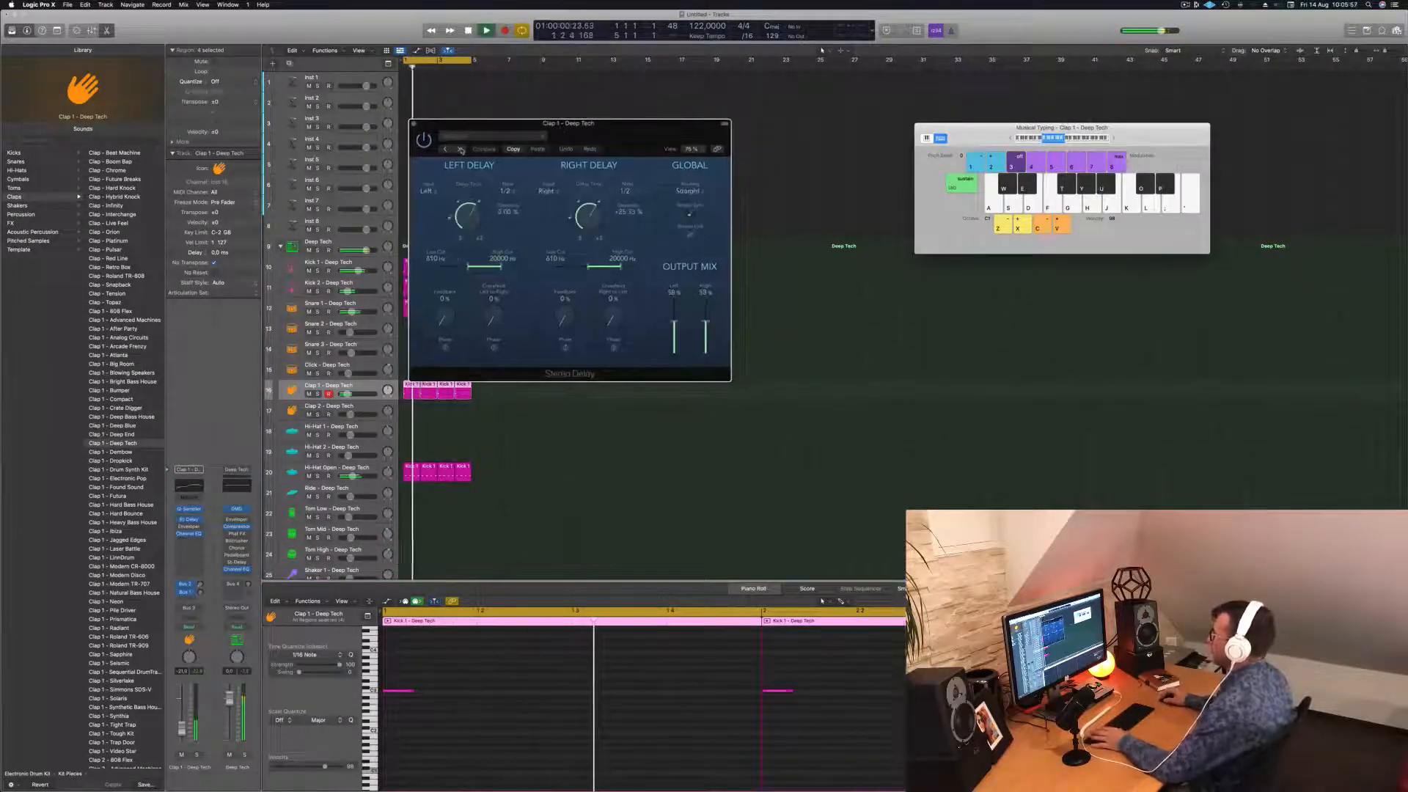
pyautogui.moveTo(625, 132); pyautogui.dragTo(694, 164)
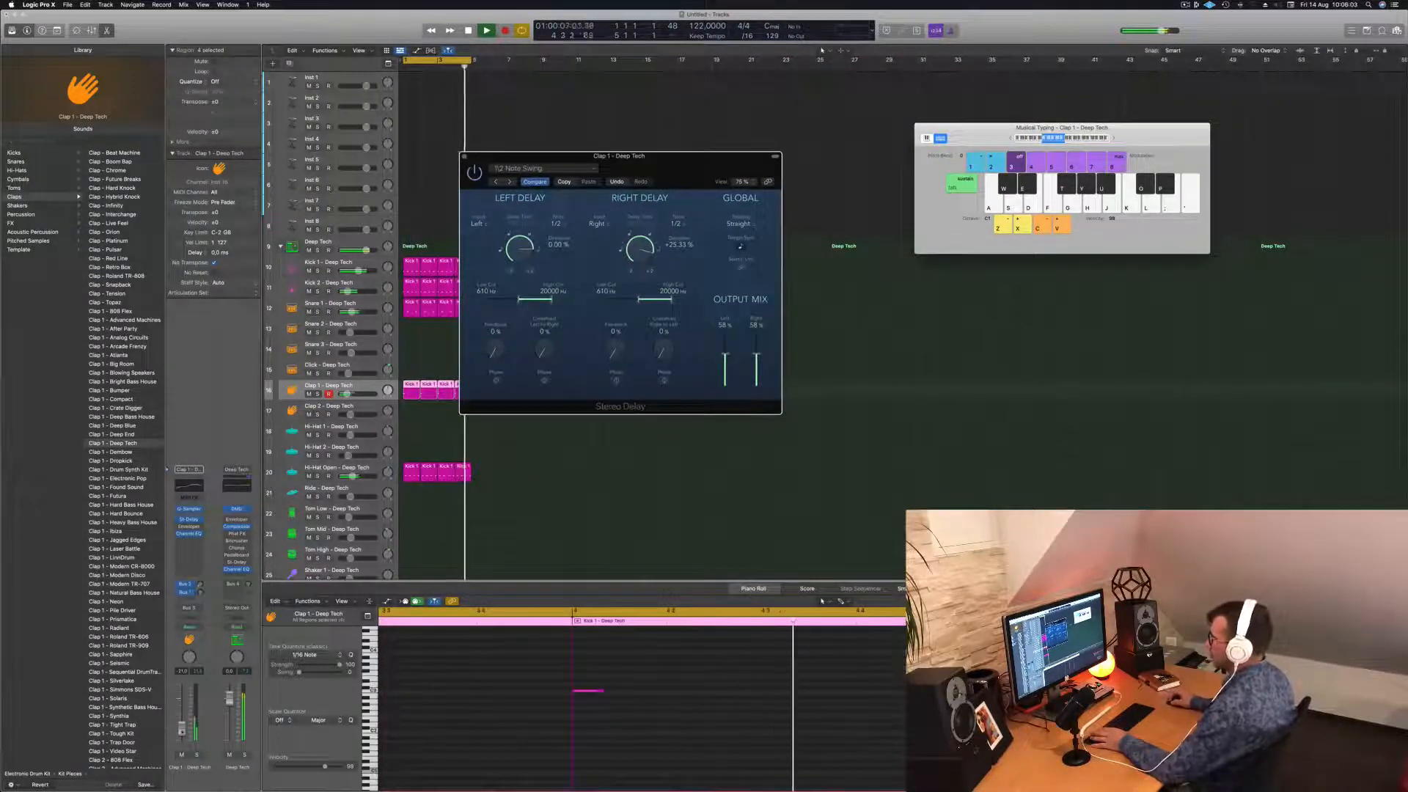
pyautogui.click(509, 181)
pyautogui.click(509, 181)
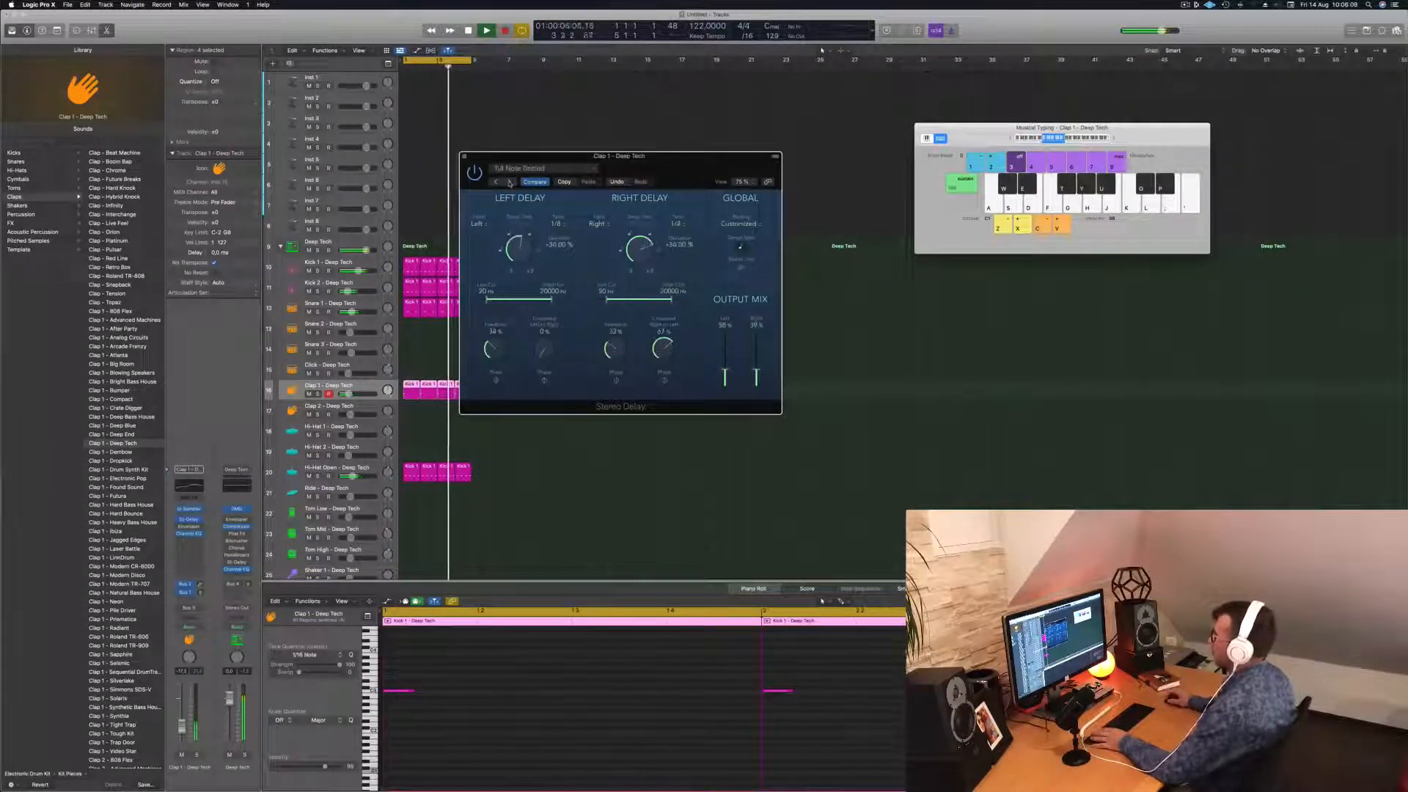
pyautogui.click(510, 182)
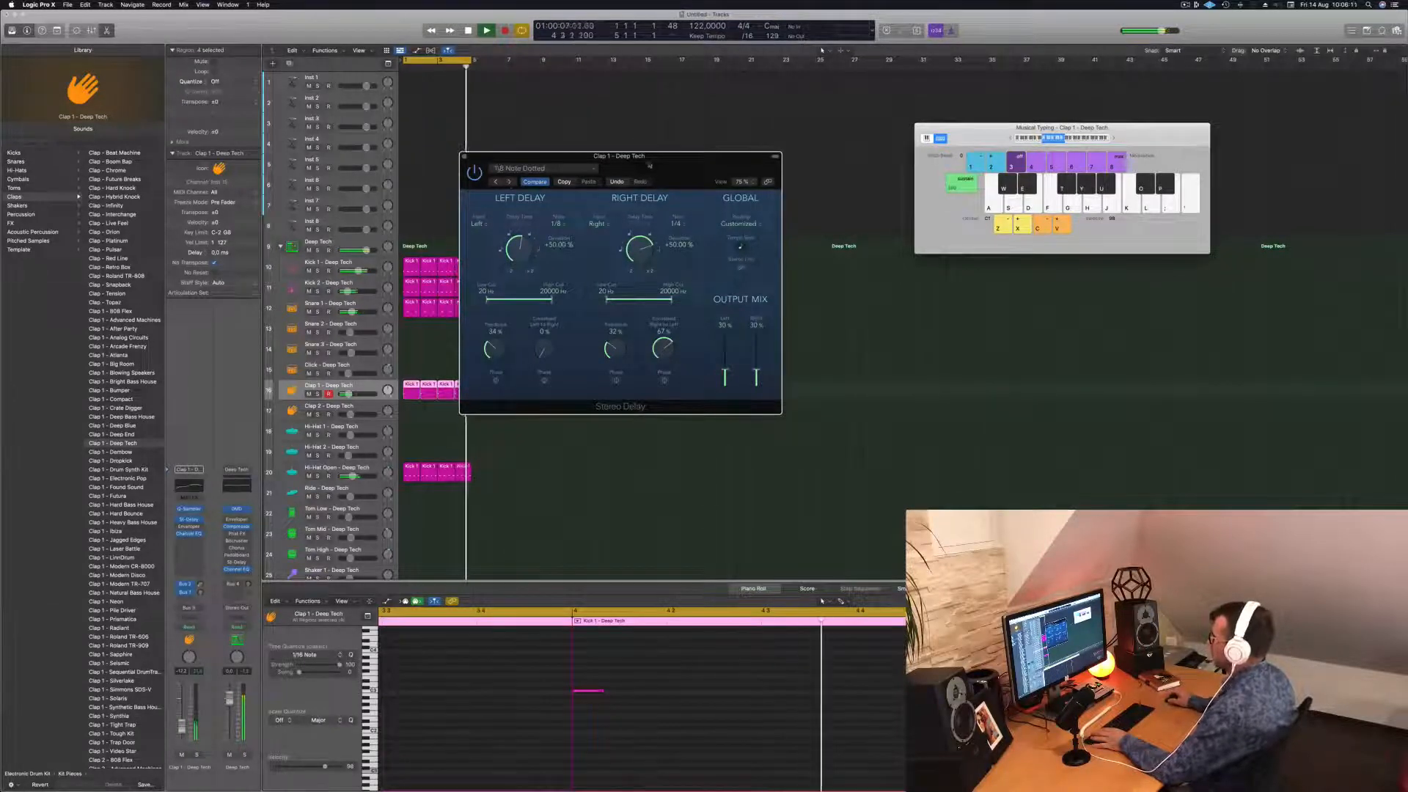
# Lower the clap fader slightly and load the Clap 1 - Drum Synth Kit sound.
pyautogui.moveTo(649, 166); pyautogui.dragTo(676, 164)
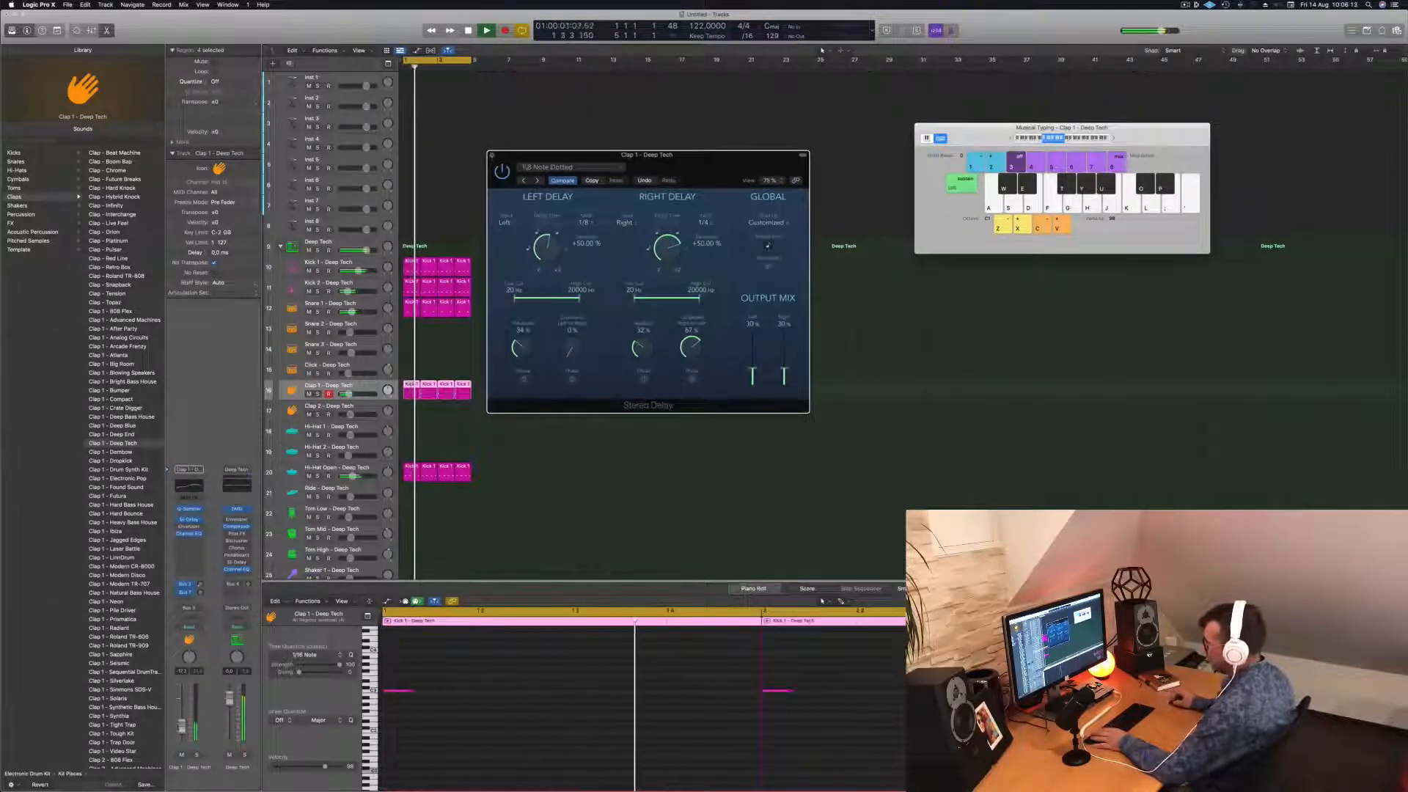
pyautogui.moveTo(182, 727); pyautogui.dragTo(183, 731)
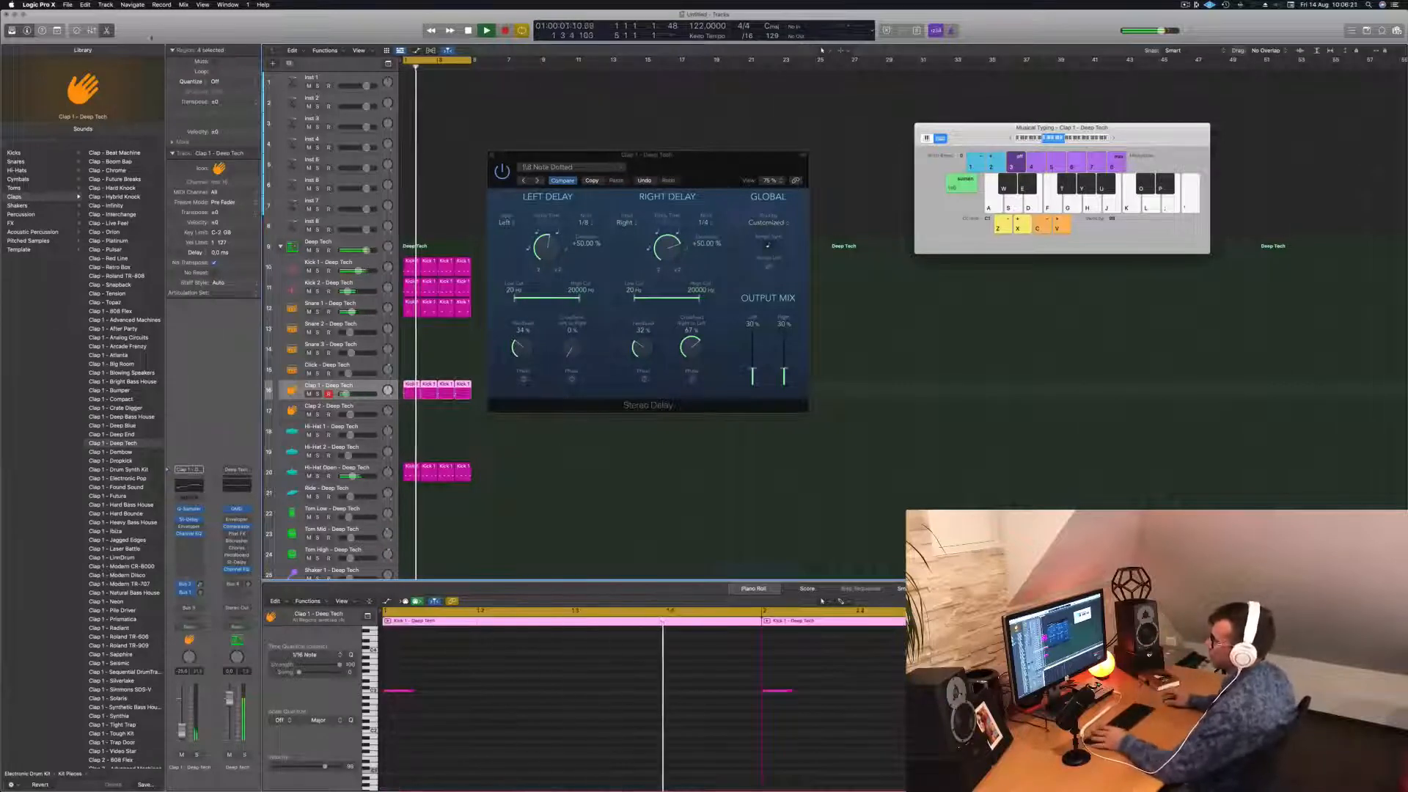
pyautogui.click(110, 470)
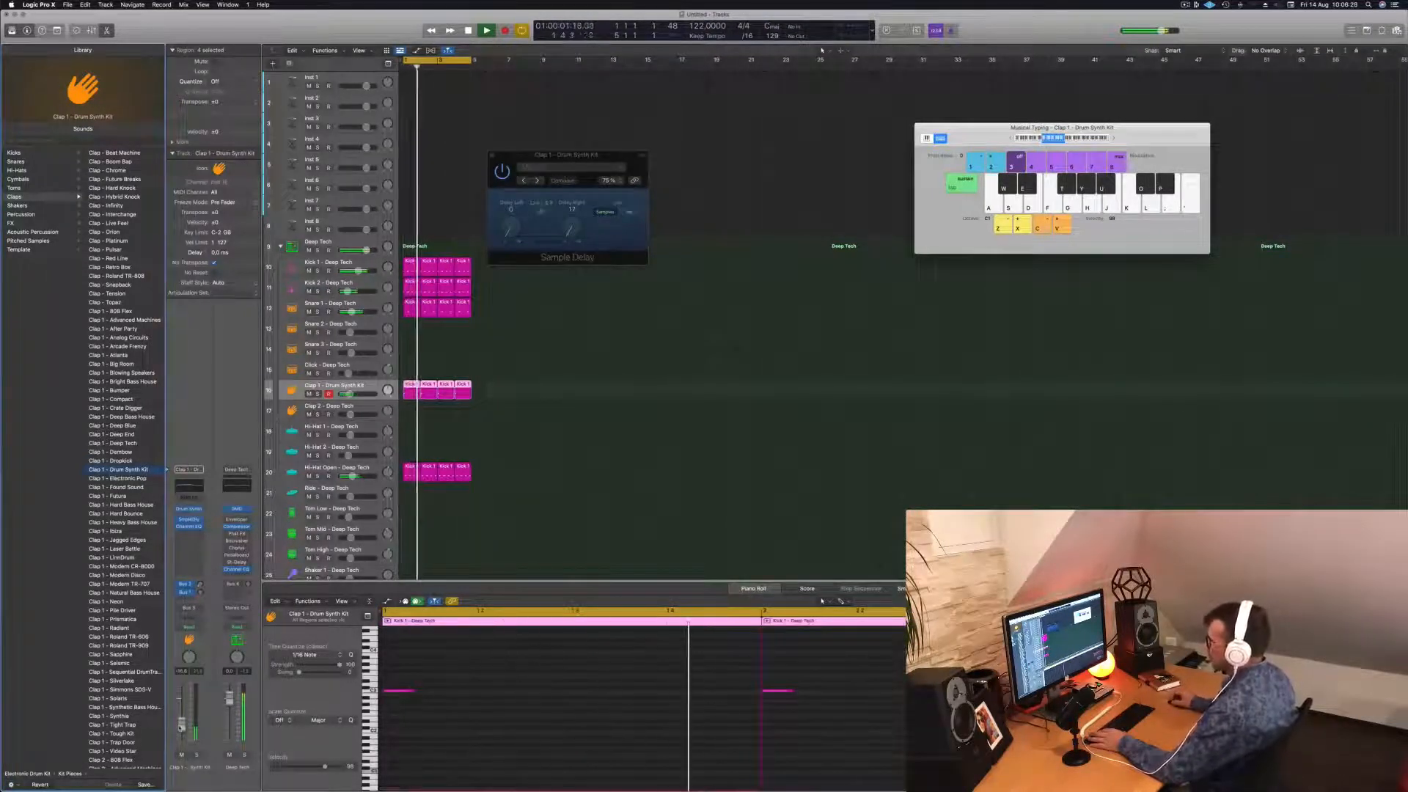
# Insert a stereo Stereo Delay on Clap 1 with Output Mix Left at 49%, then close it.
pyautogui.click(187, 533)
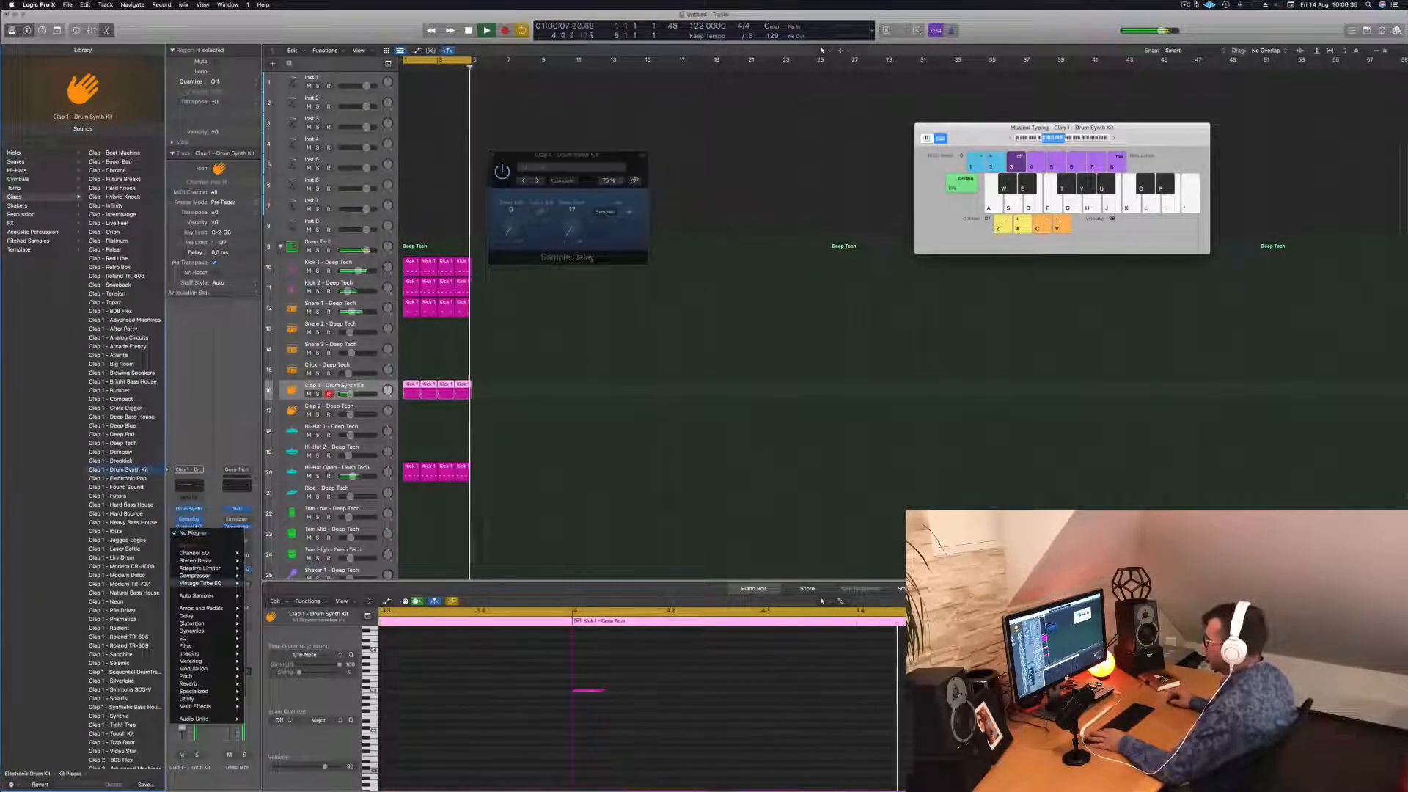
pyautogui.moveTo(201, 561)
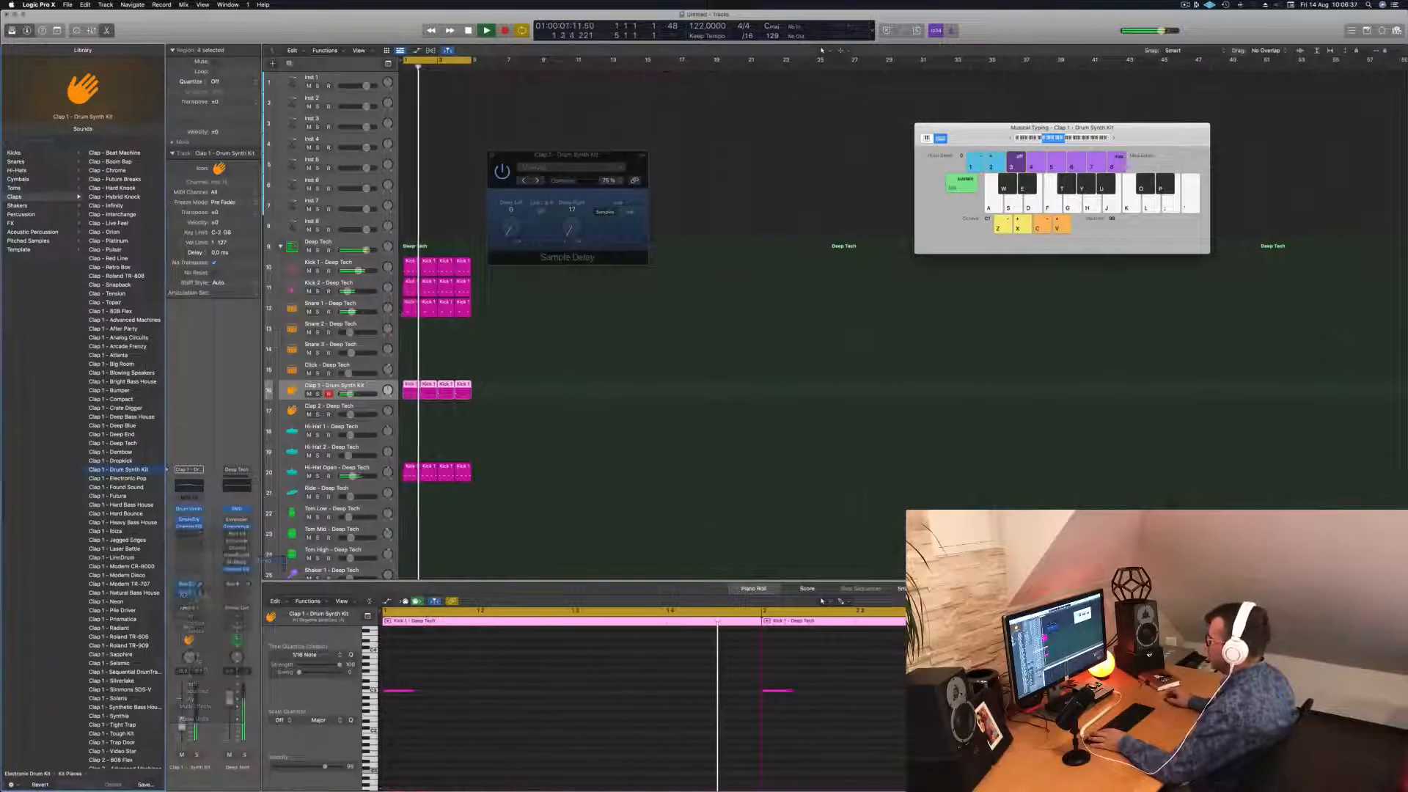
pyautogui.click(262, 560)
pyautogui.moveTo(593, 159); pyautogui.dragTo(506, 195)
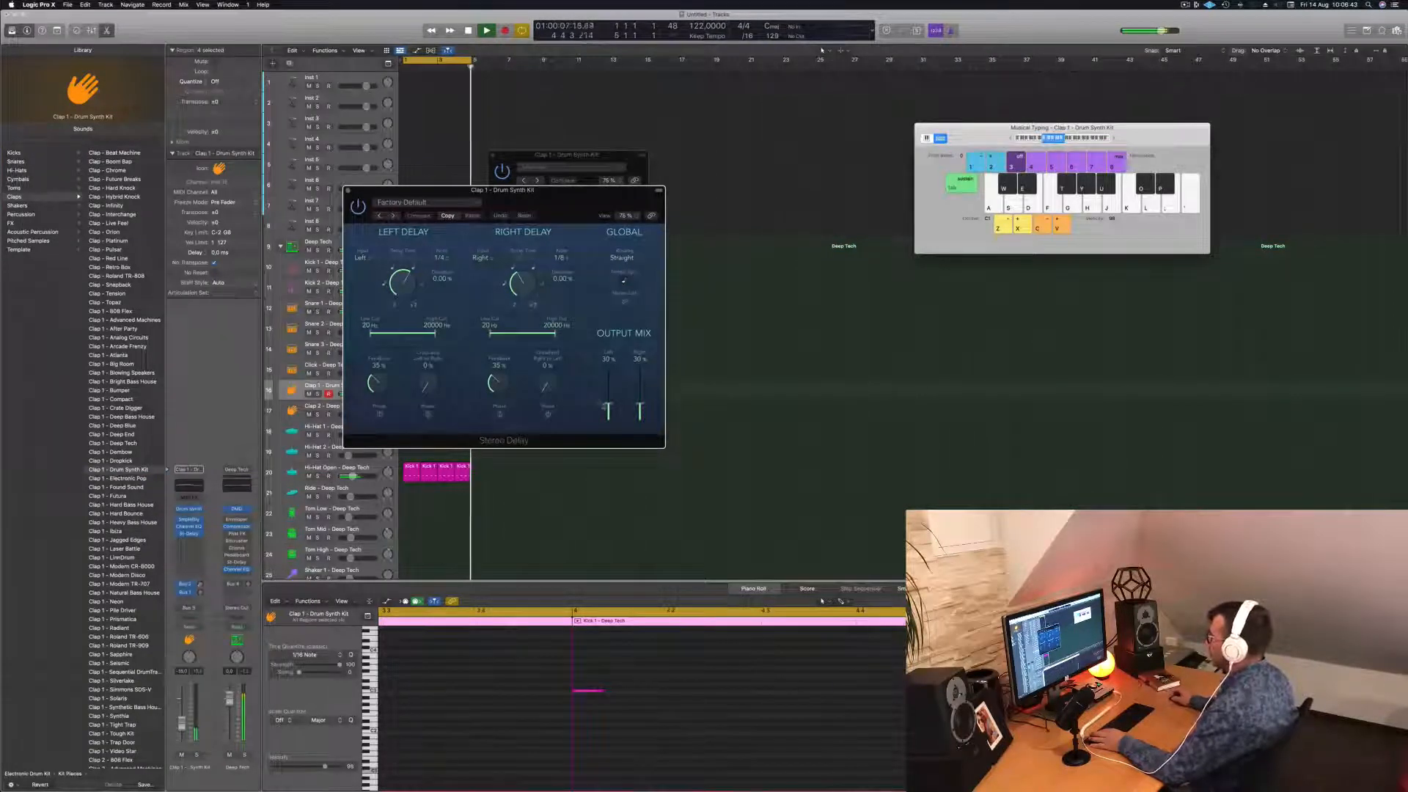
pyautogui.moveTo(608, 408); pyautogui.dragTo(640, 389)
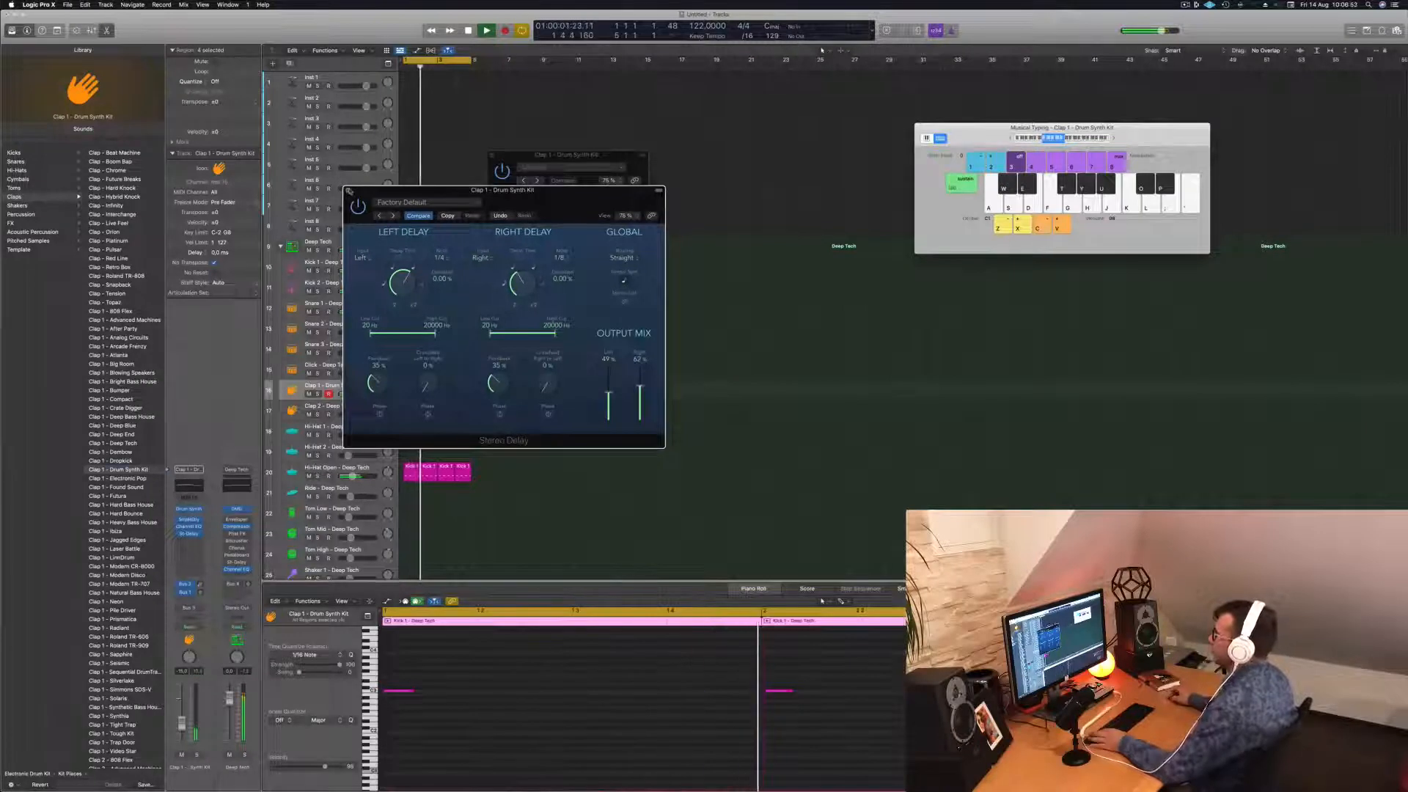
pyautogui.click(349, 191)
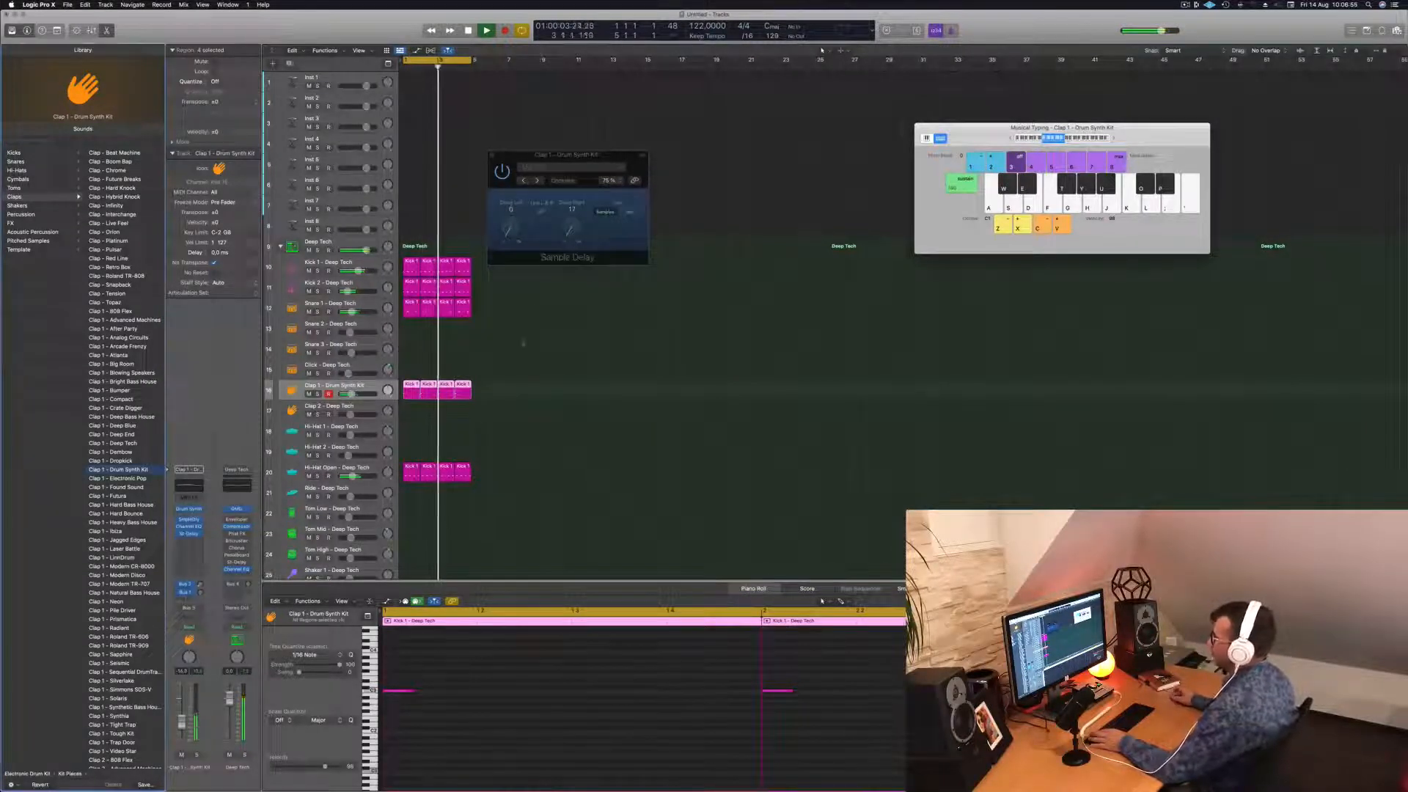
pyautogui.click(524, 395)
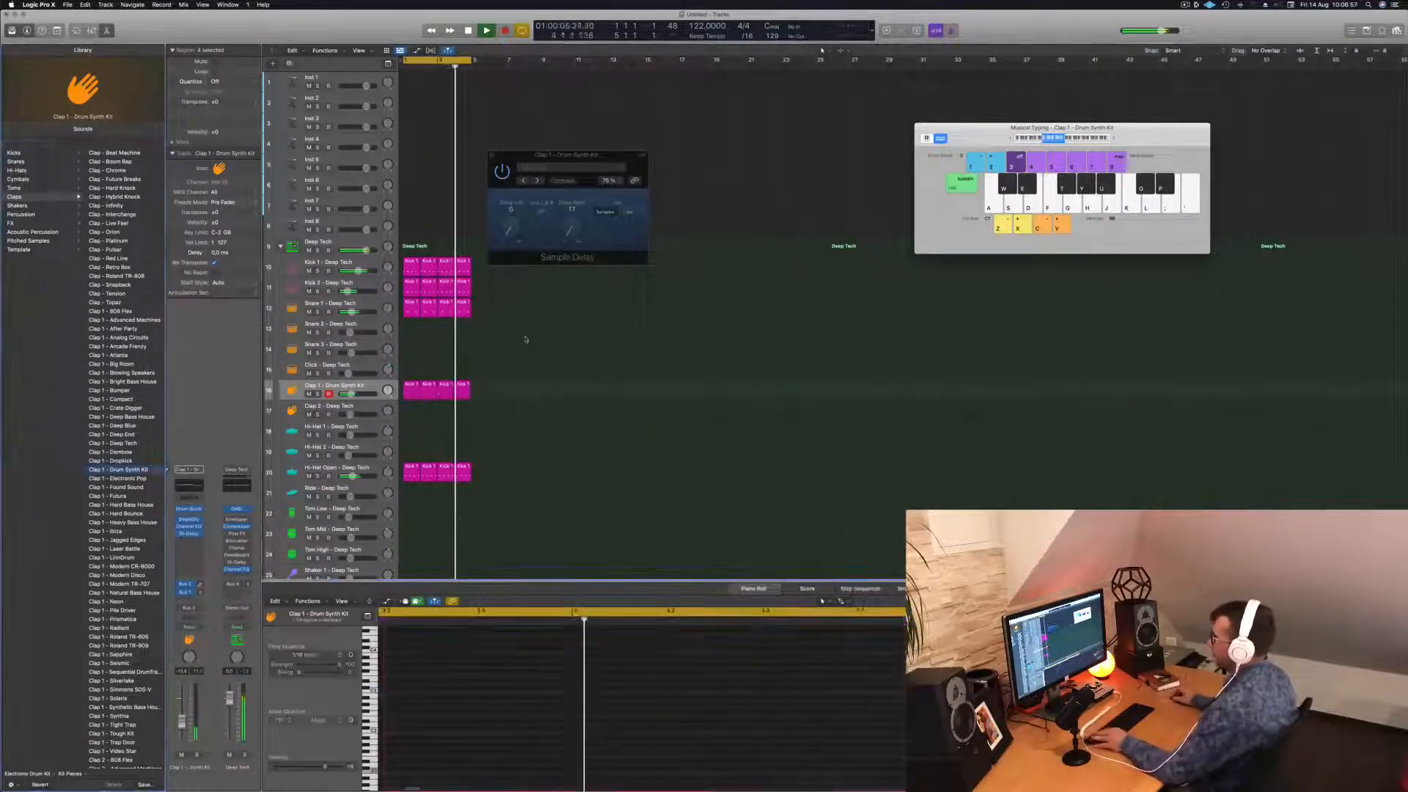
pyautogui.scroll(-4, 394, 325)
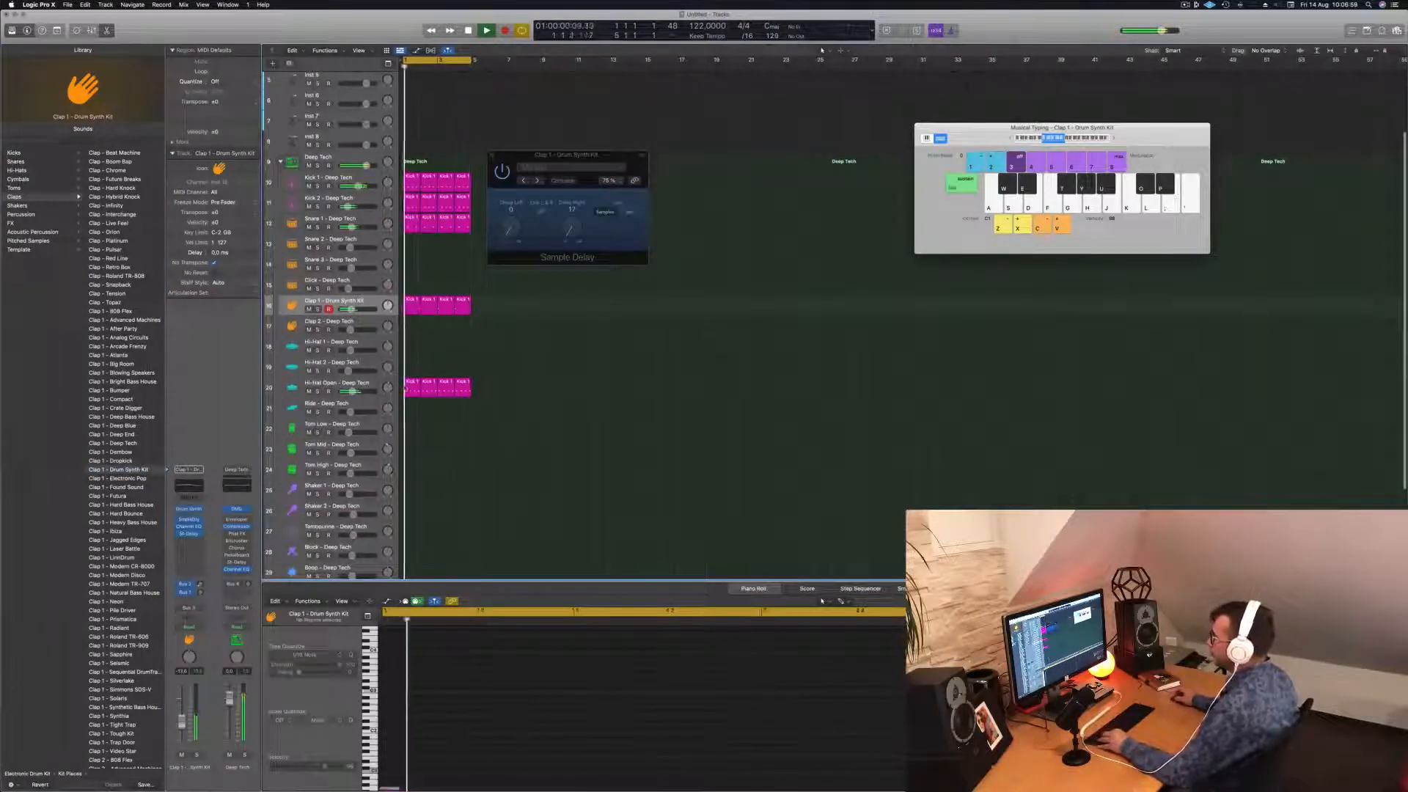
# Option-copy the Hi-Hat Open region to Hi-Hat 1 at bar 1 and lower its four notes.
pyautogui.moveTo(410, 389); pyautogui.dragTo(411, 355)
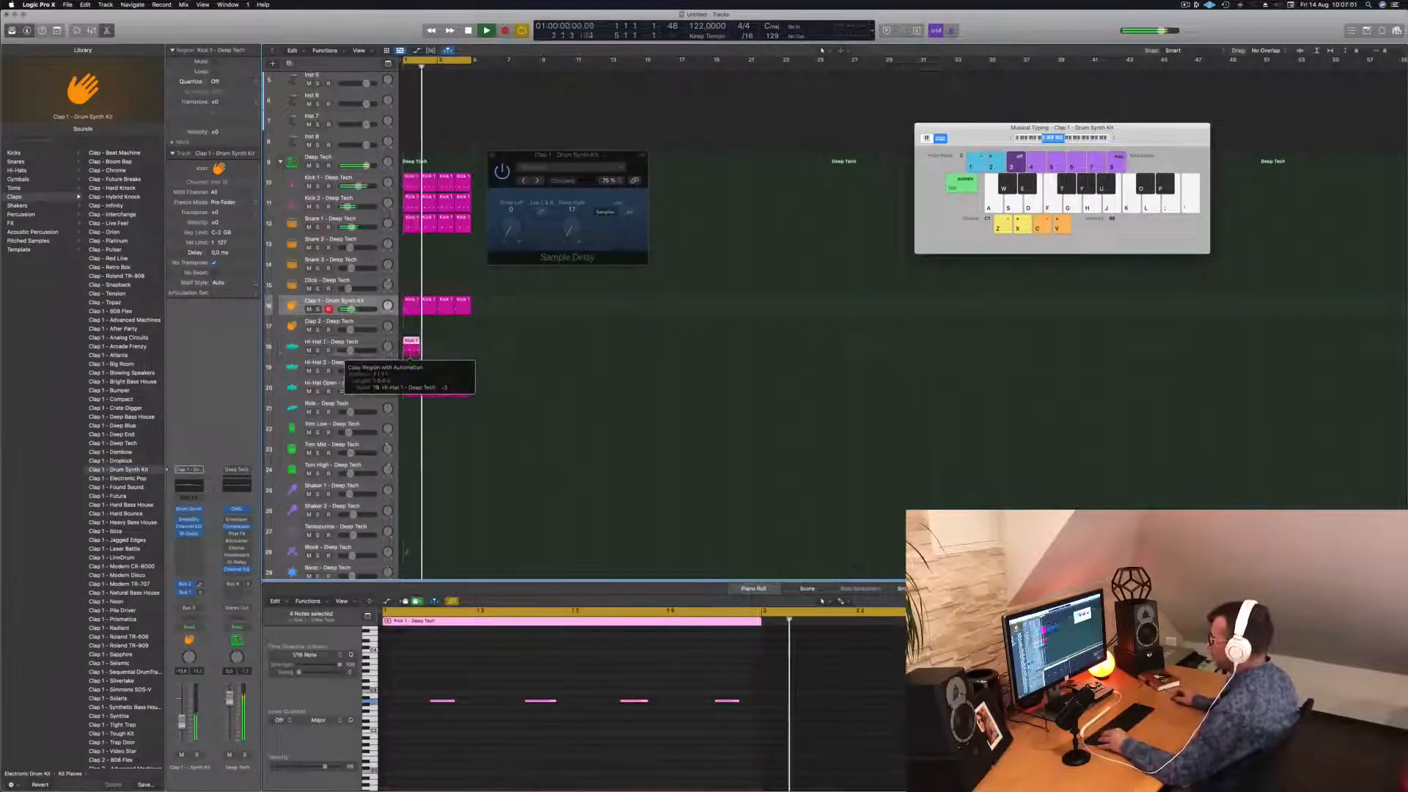
pyautogui.moveTo(429, 679); pyautogui.dragTo(747, 728)
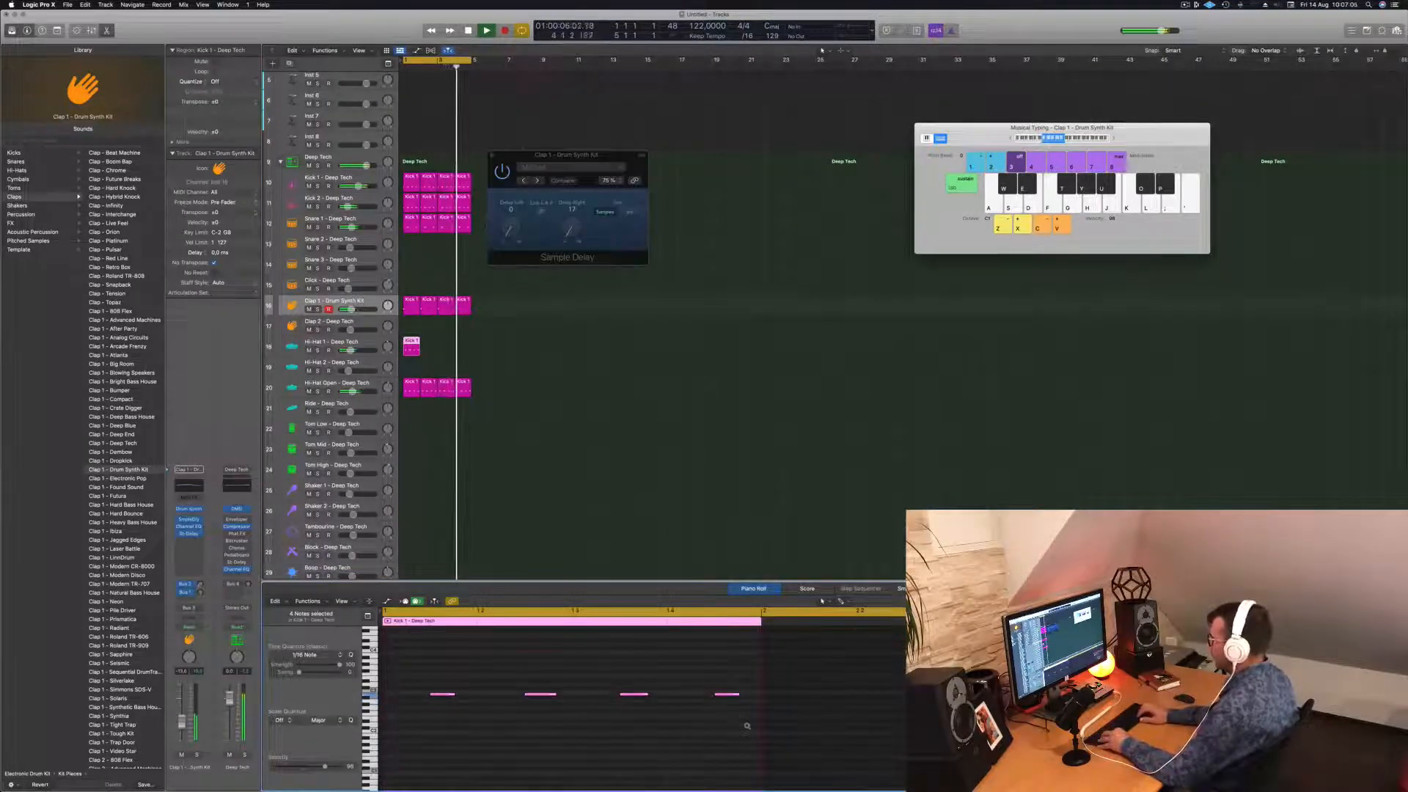
pyautogui.hotkey('alt', 'Down')
pyautogui.hotkey('alt', 'Down')
pyautogui.hotkey('alt', 'Down')
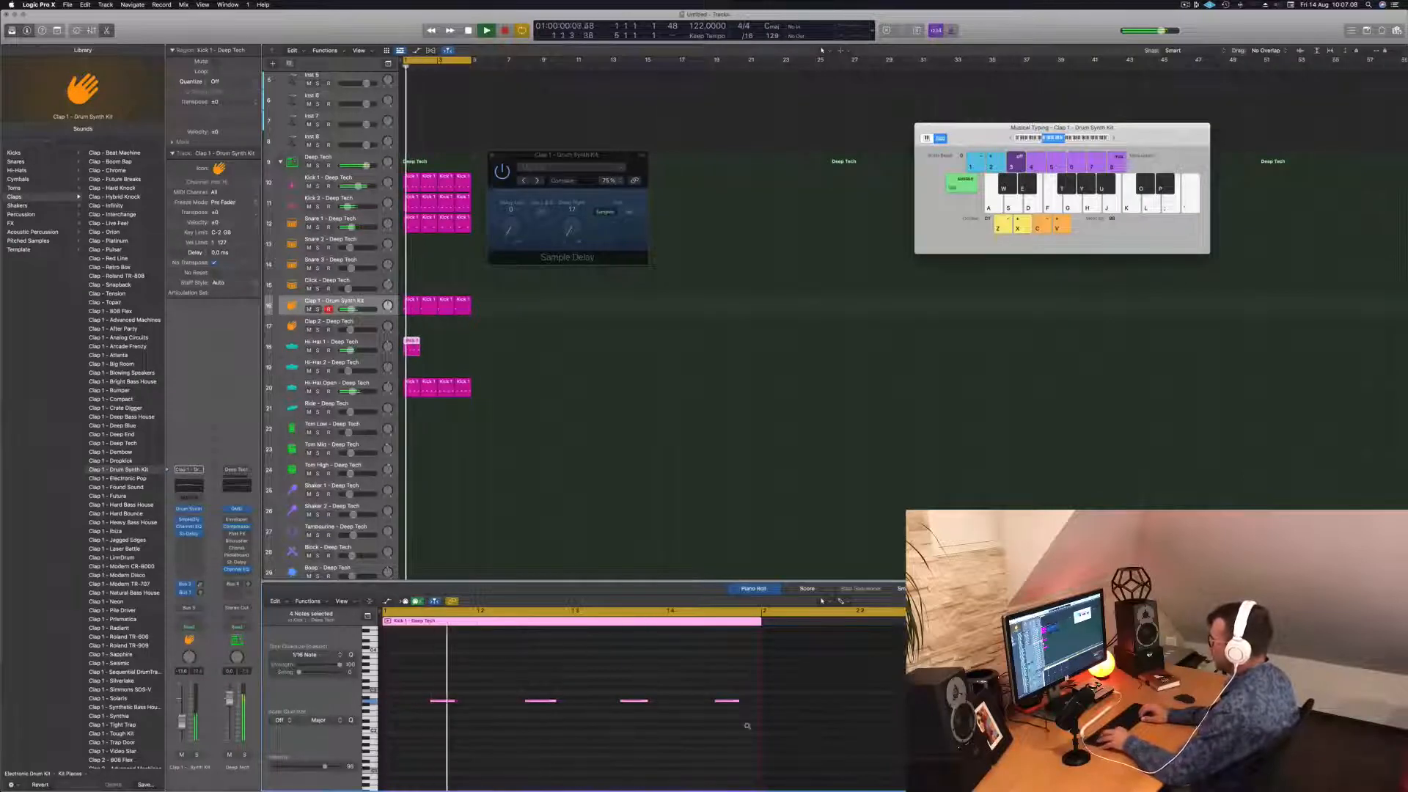
# Shift the hi-hat notes earlier, then nudge the second and fourth notes one 16th later.
pyautogui.hotkey('alt', 'Left')
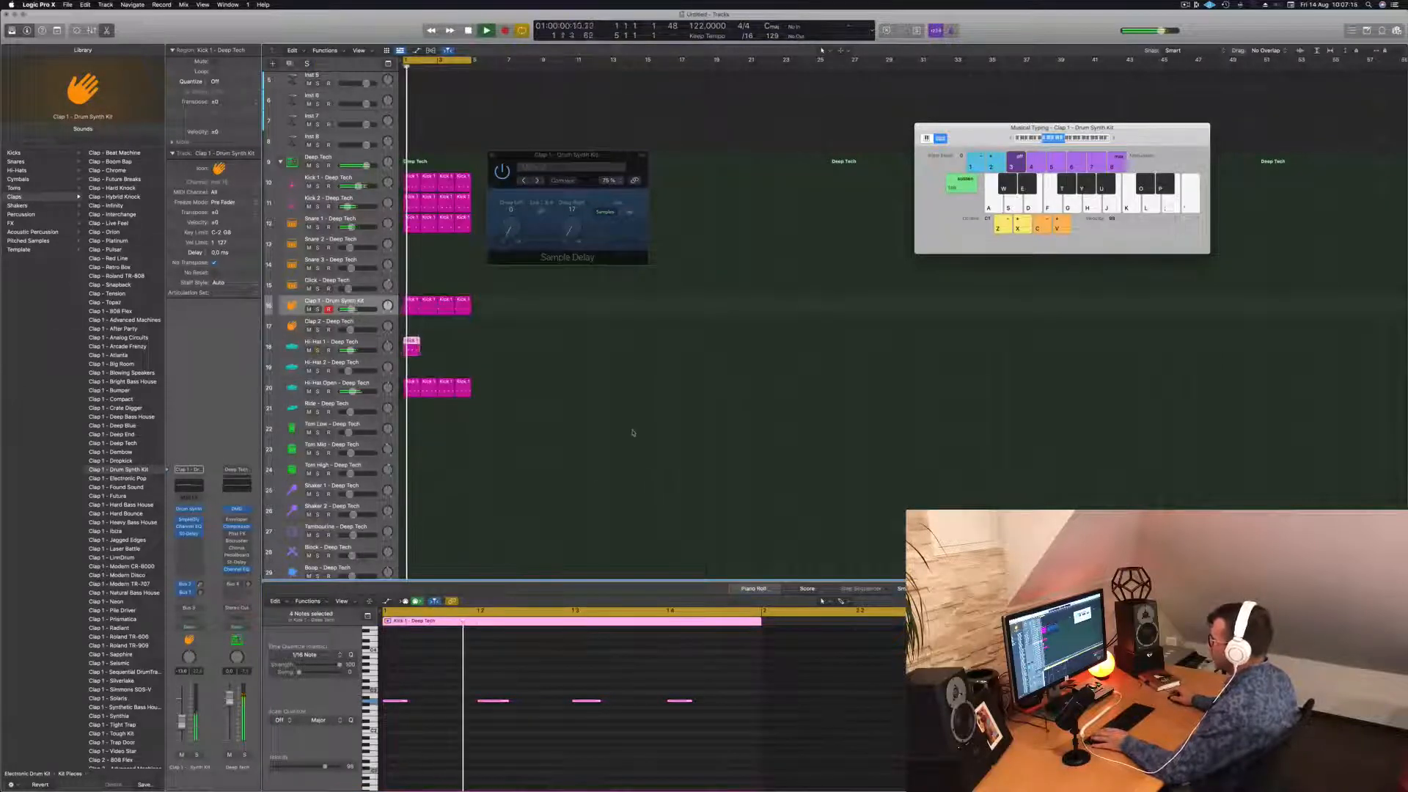
pyautogui.moveTo(495, 685); pyautogui.dragTo(501, 719)
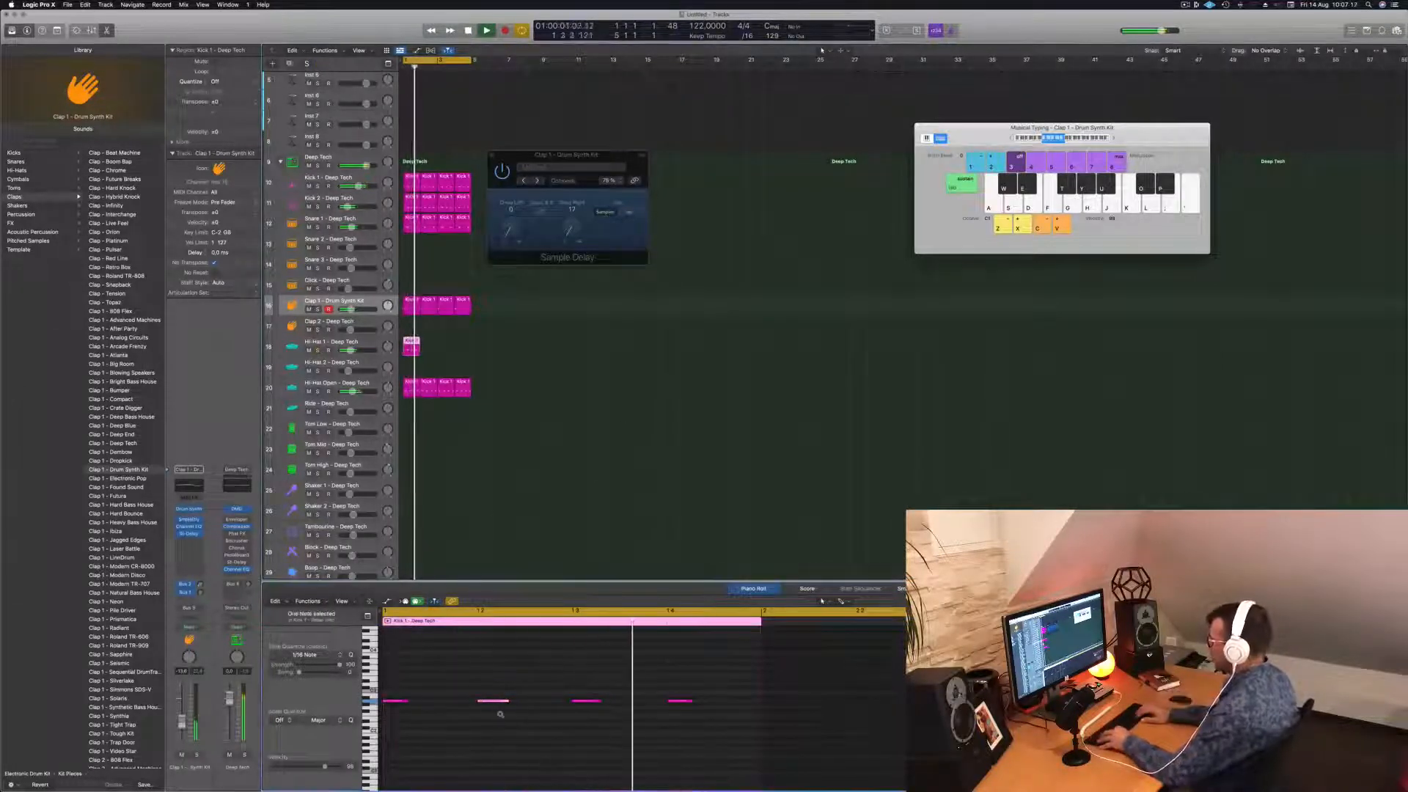
pyautogui.hotkey('alt', 'Left')
pyautogui.hotkey('alt', 'Left')
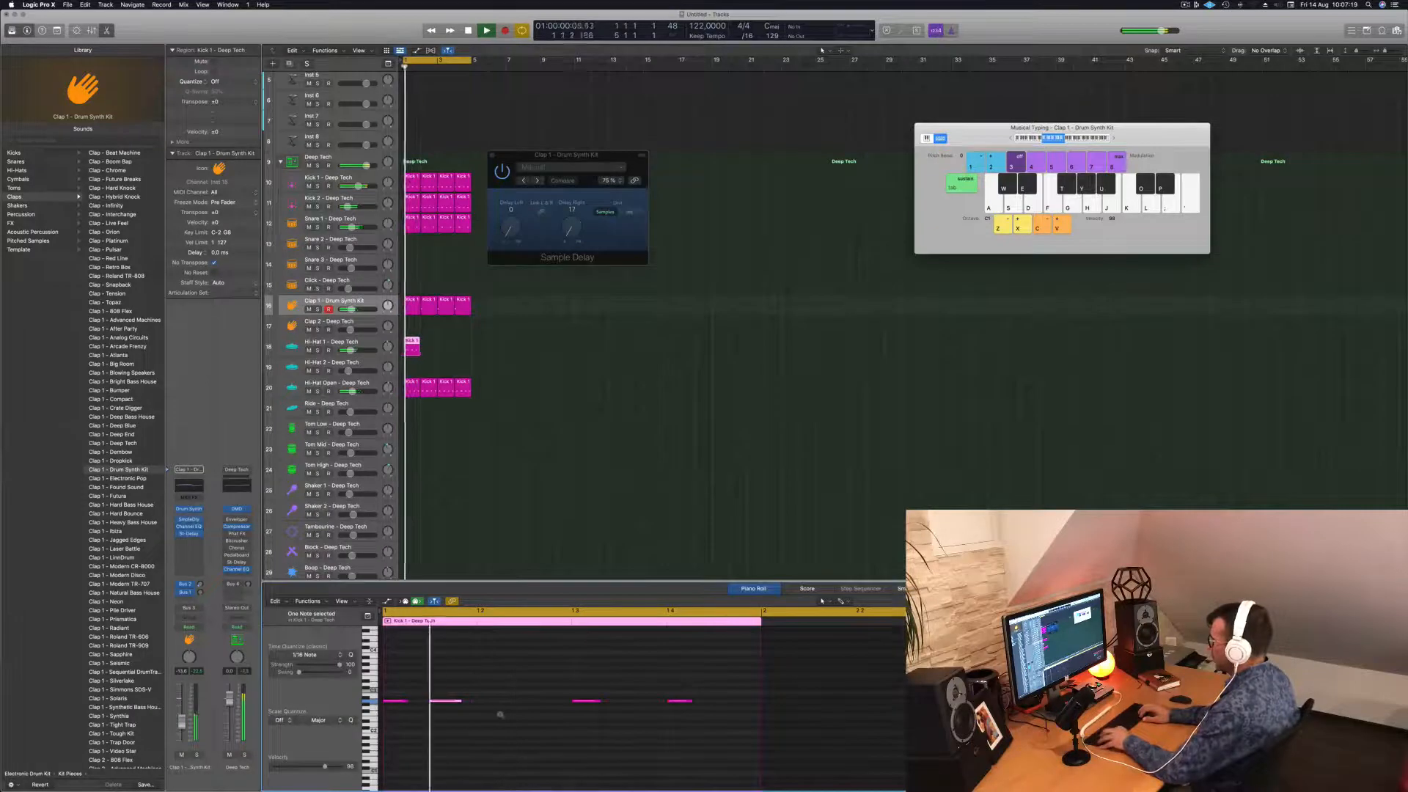
pyautogui.hotkey('alt', 'Right')
pyautogui.press('space')
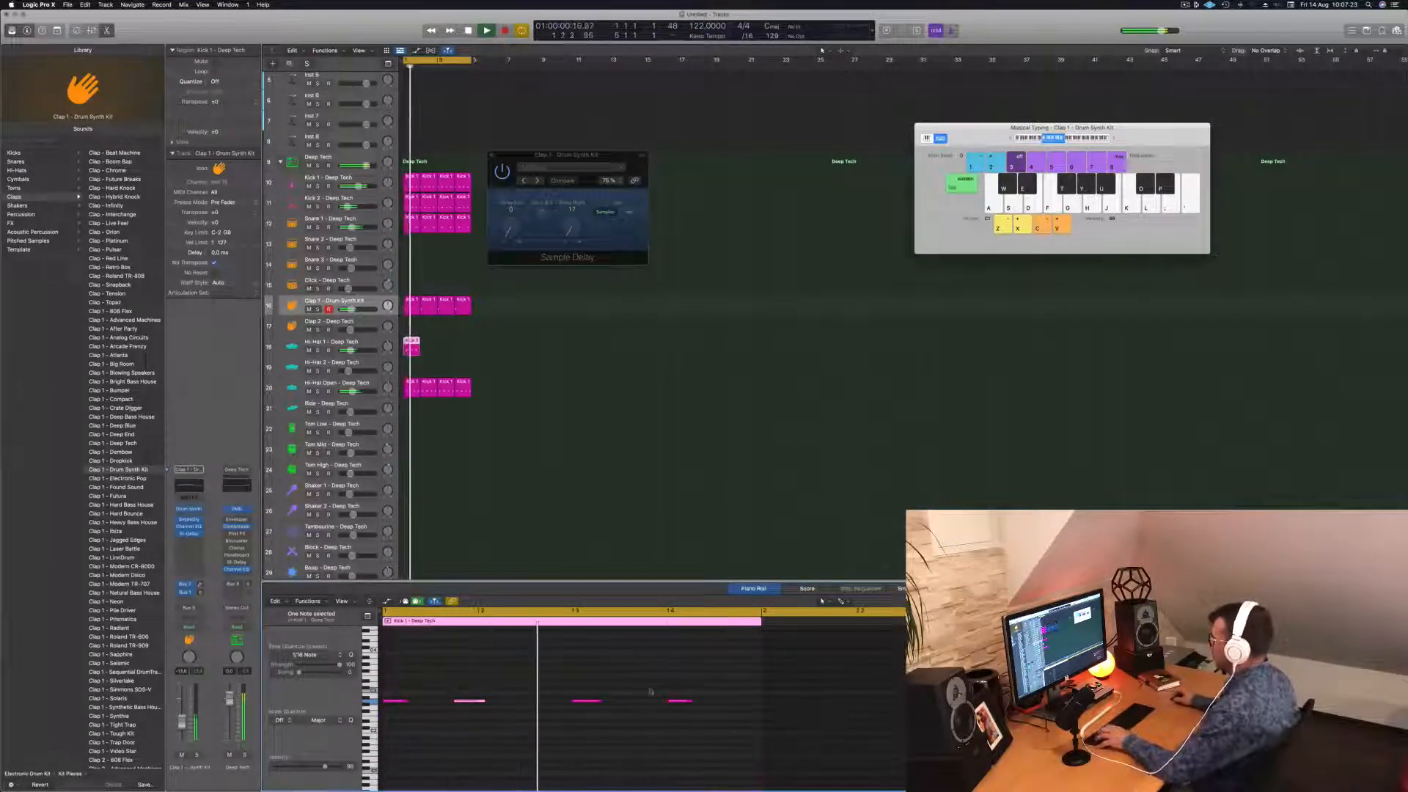
pyautogui.moveTo(635, 681); pyautogui.dragTo(708, 720)
pyautogui.hotkey('alt', 'Right')
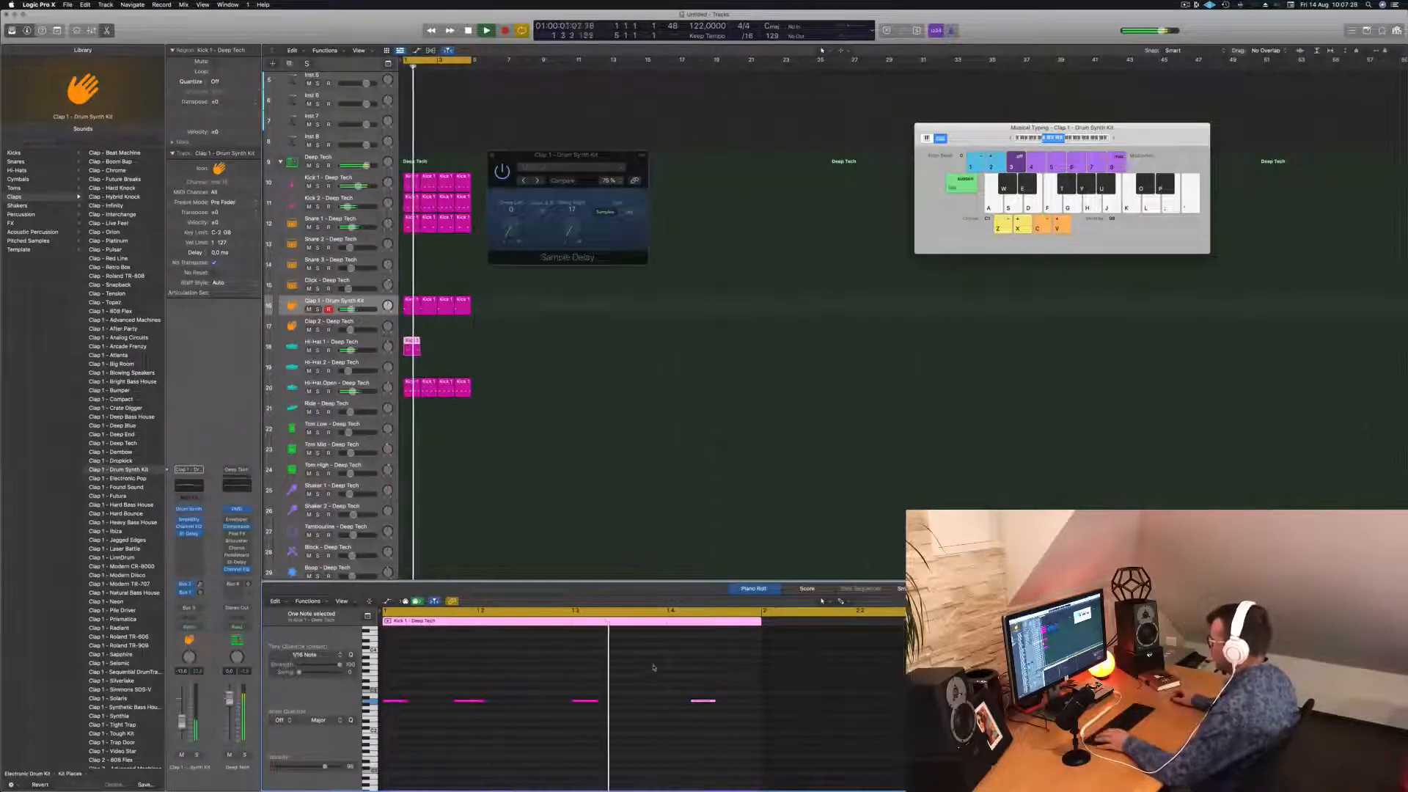
pyautogui.moveTo(651, 666); pyautogui.dragTo(594, 714)
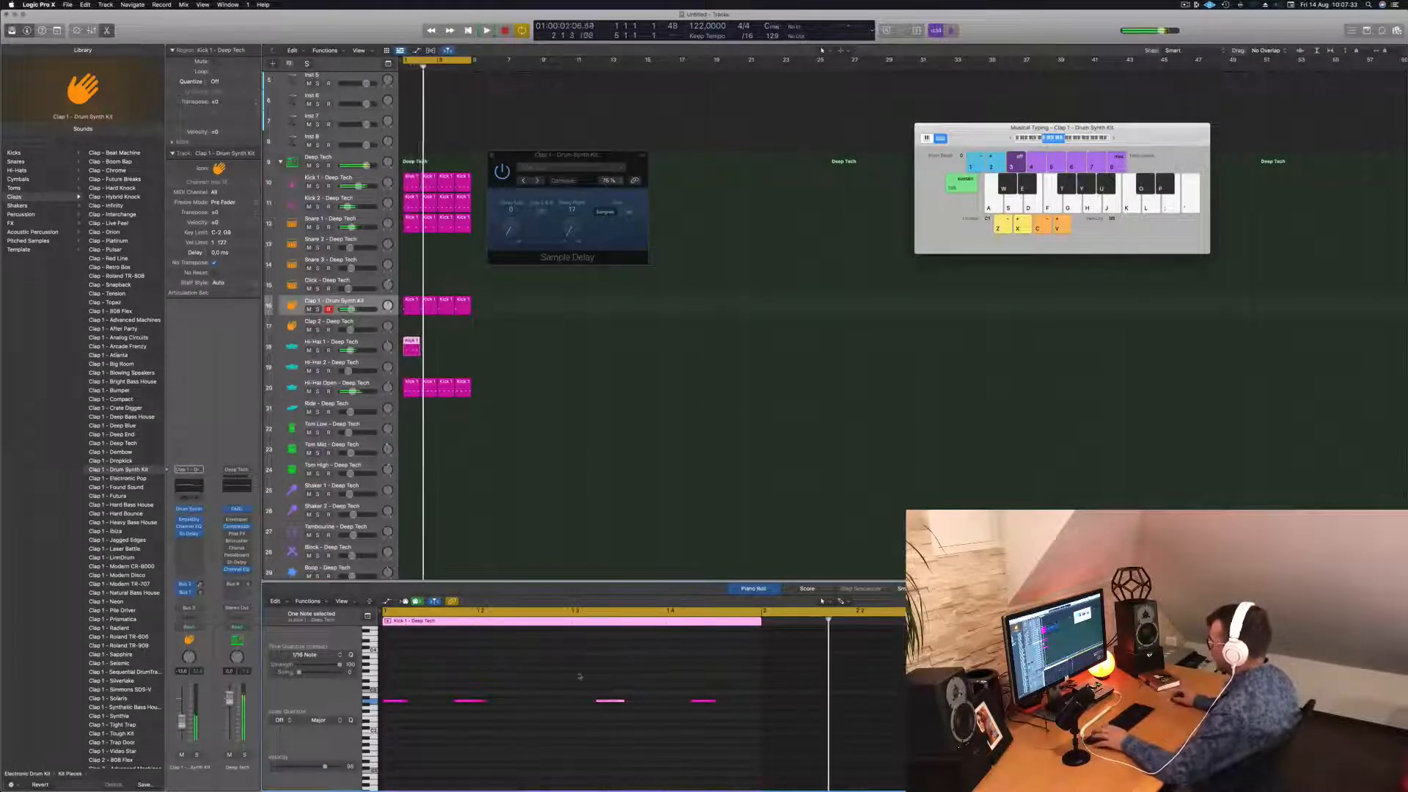
# Delete the selected clap note and play back the pattern.
pyautogui.press('space')
pyautogui.moveTo(679, 673); pyautogui.dragTo(717, 717)
pyautogui.press('space')
pyautogui.press('space')
pyautogui.press('space')
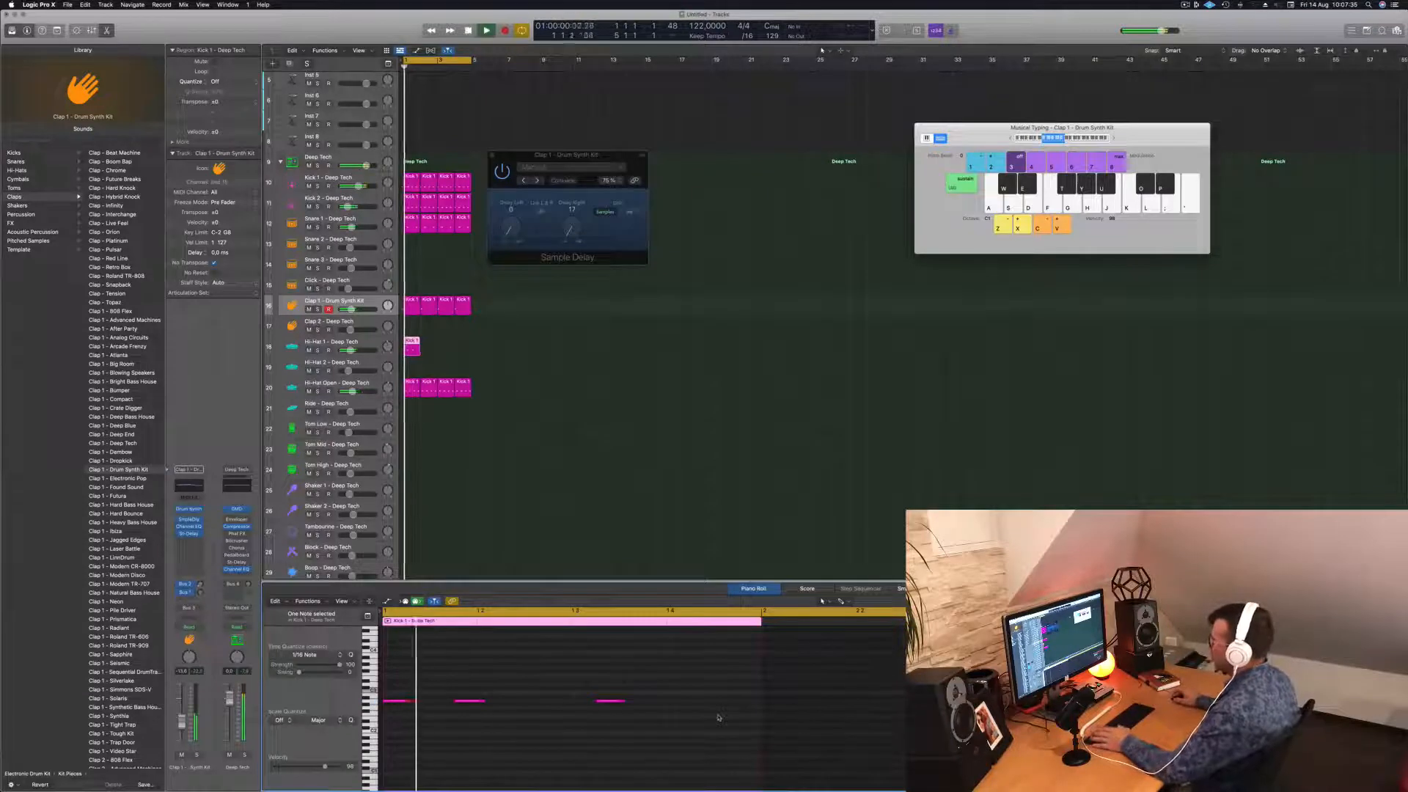
pyautogui.press('Delete')
pyautogui.press('space')
pyautogui.press('space')
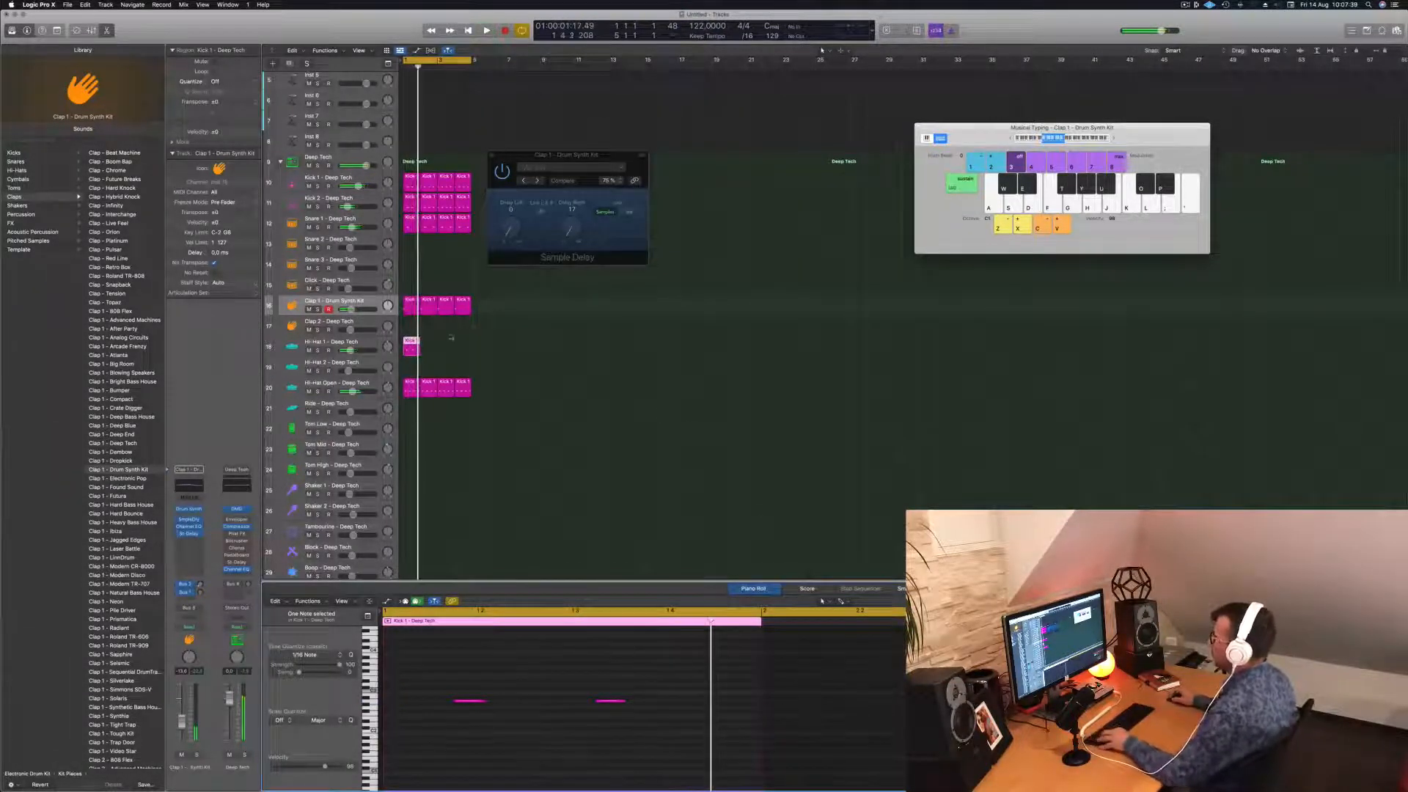
# Repeat the Hi-Hat 1 region into four copies across bars 1–4.
pyautogui.moveTo(410, 343); pyautogui.dragTo(443, 345)
pyautogui.press('space')
pyautogui.moveTo(351, 350); pyautogui.dragTo(348, 351)
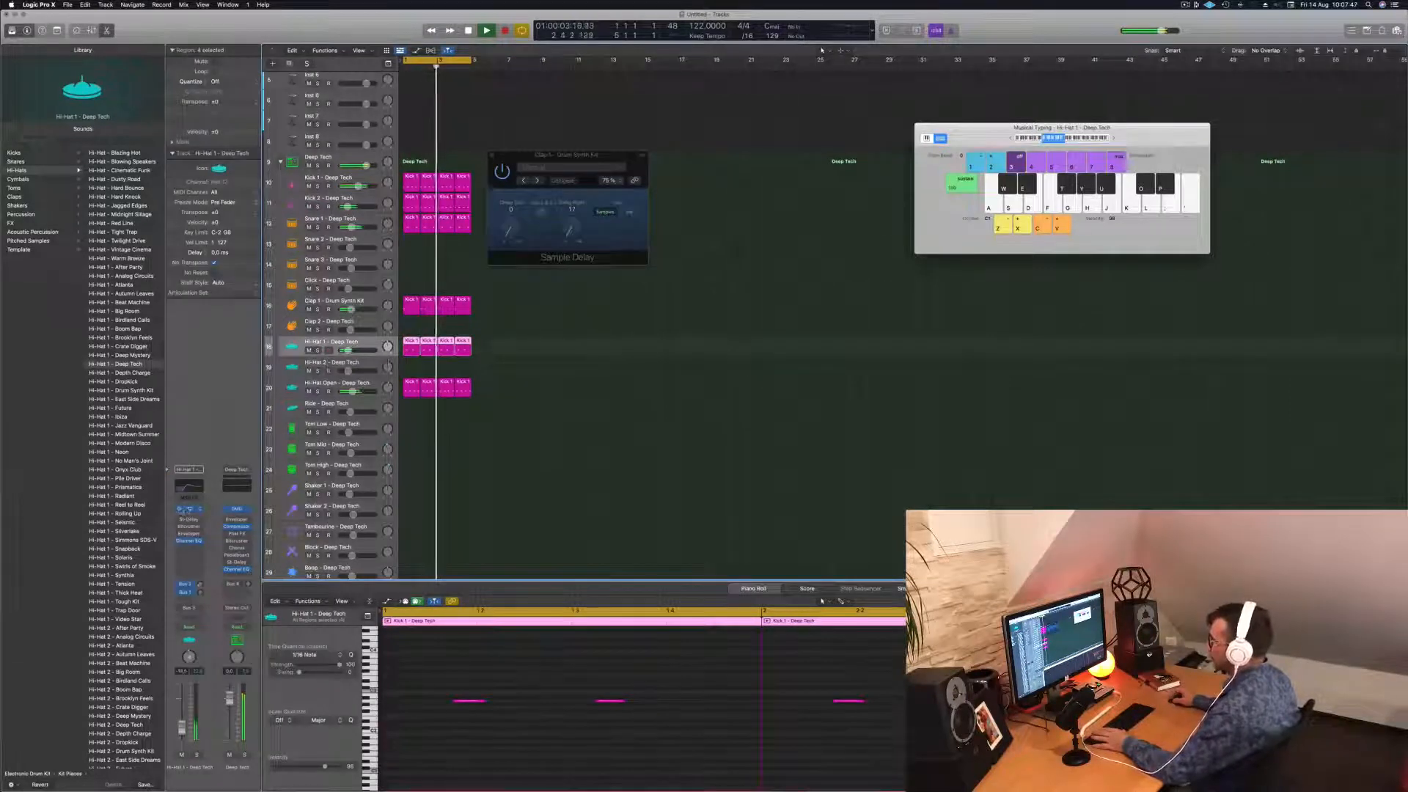
# Set Hi-Hat 1's Quick Sampler filter to HP 12dB Creamy: cutoff 48.9 %, resonance 20.3 %, env depth +35.3 %.
pyautogui.click(188, 509)
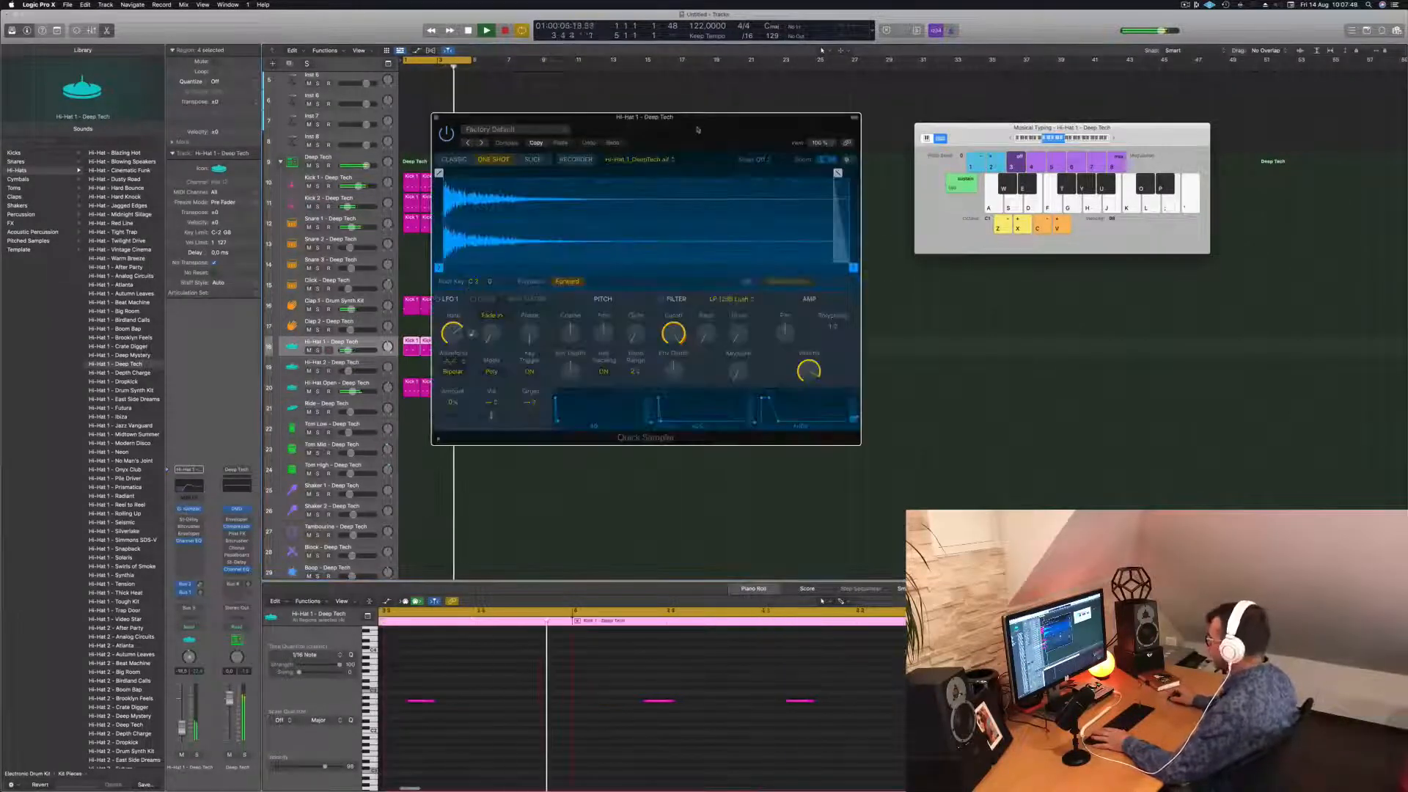
pyautogui.moveTo(698, 124); pyautogui.dragTo(728, 184)
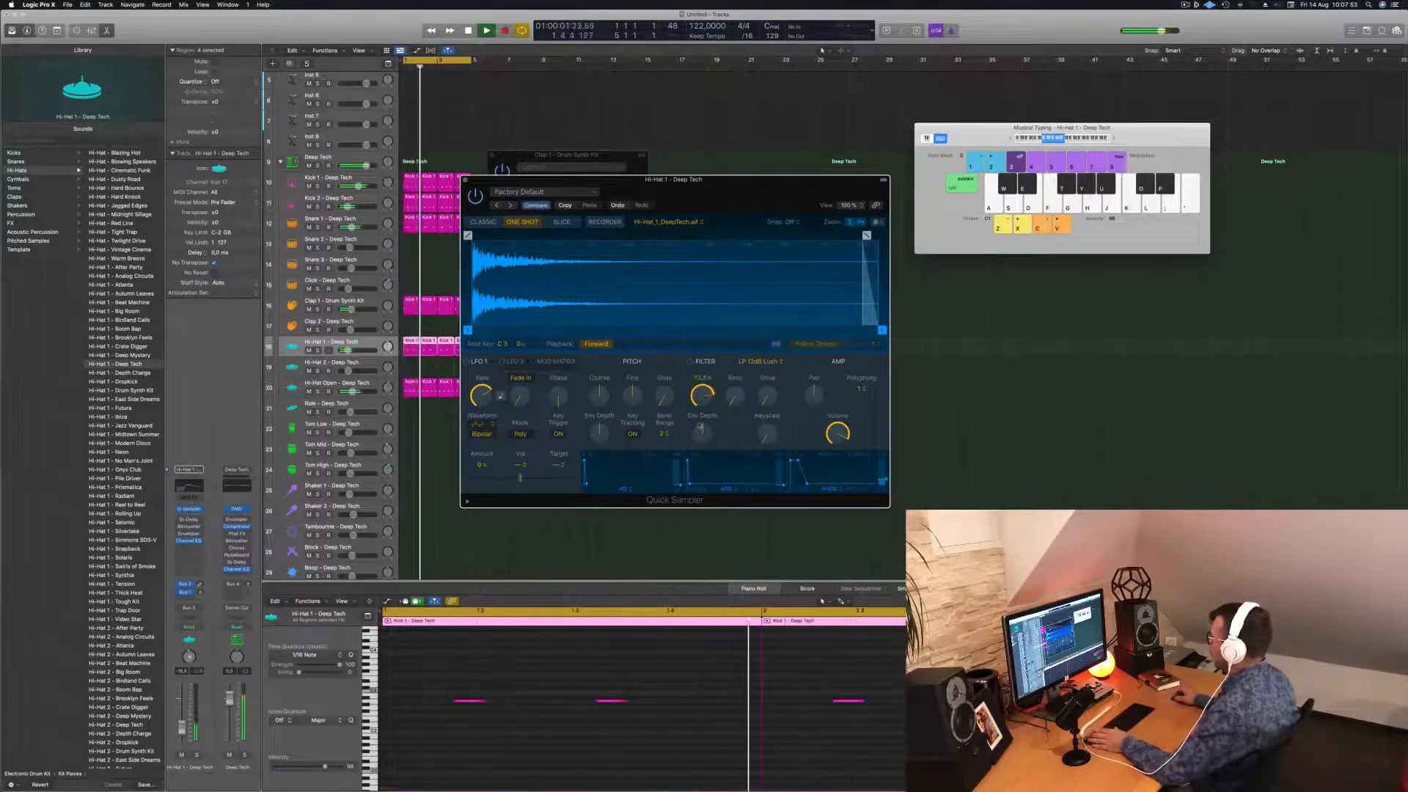
pyautogui.moveTo(704, 396); pyautogui.dragTo(710, 381)
pyautogui.click(759, 361)
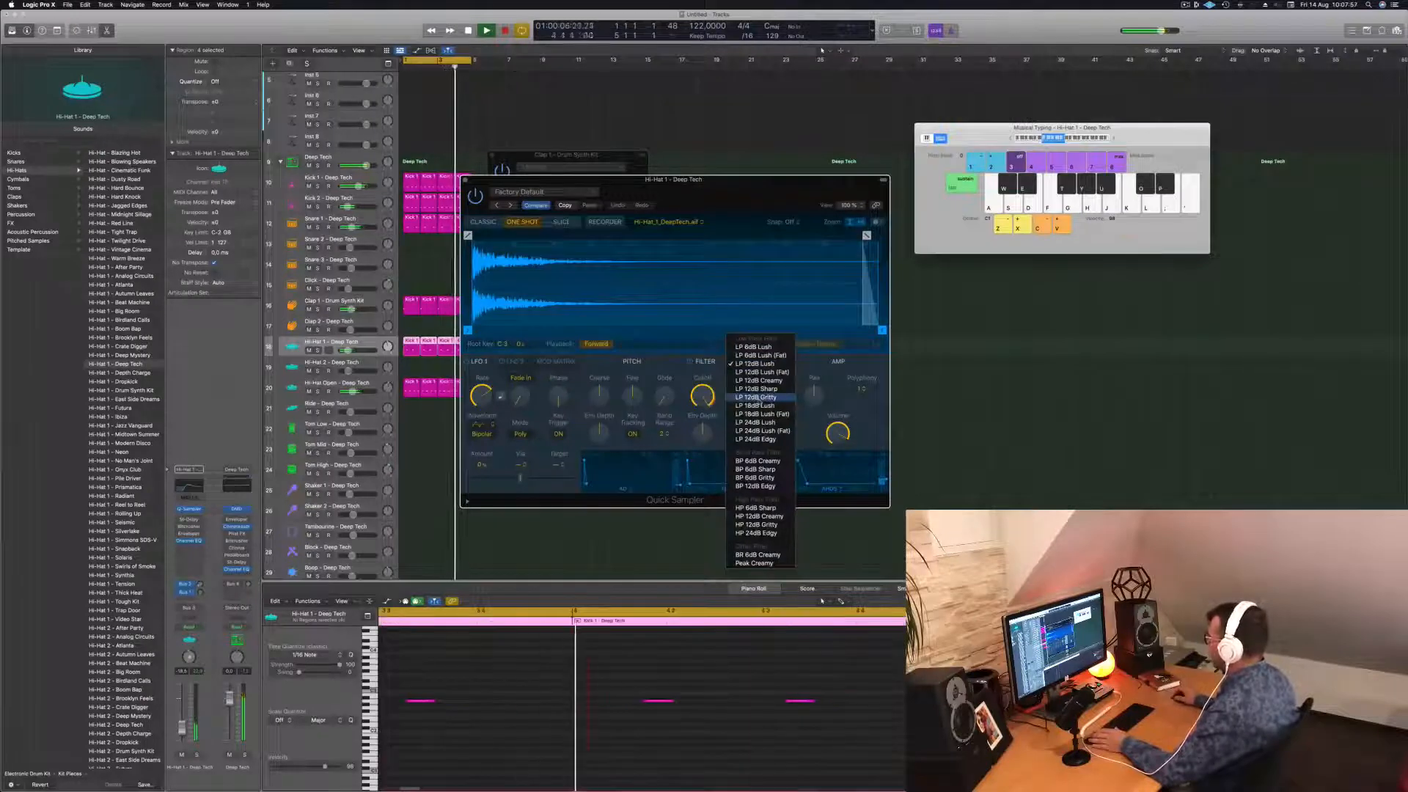
pyautogui.click(759, 517)
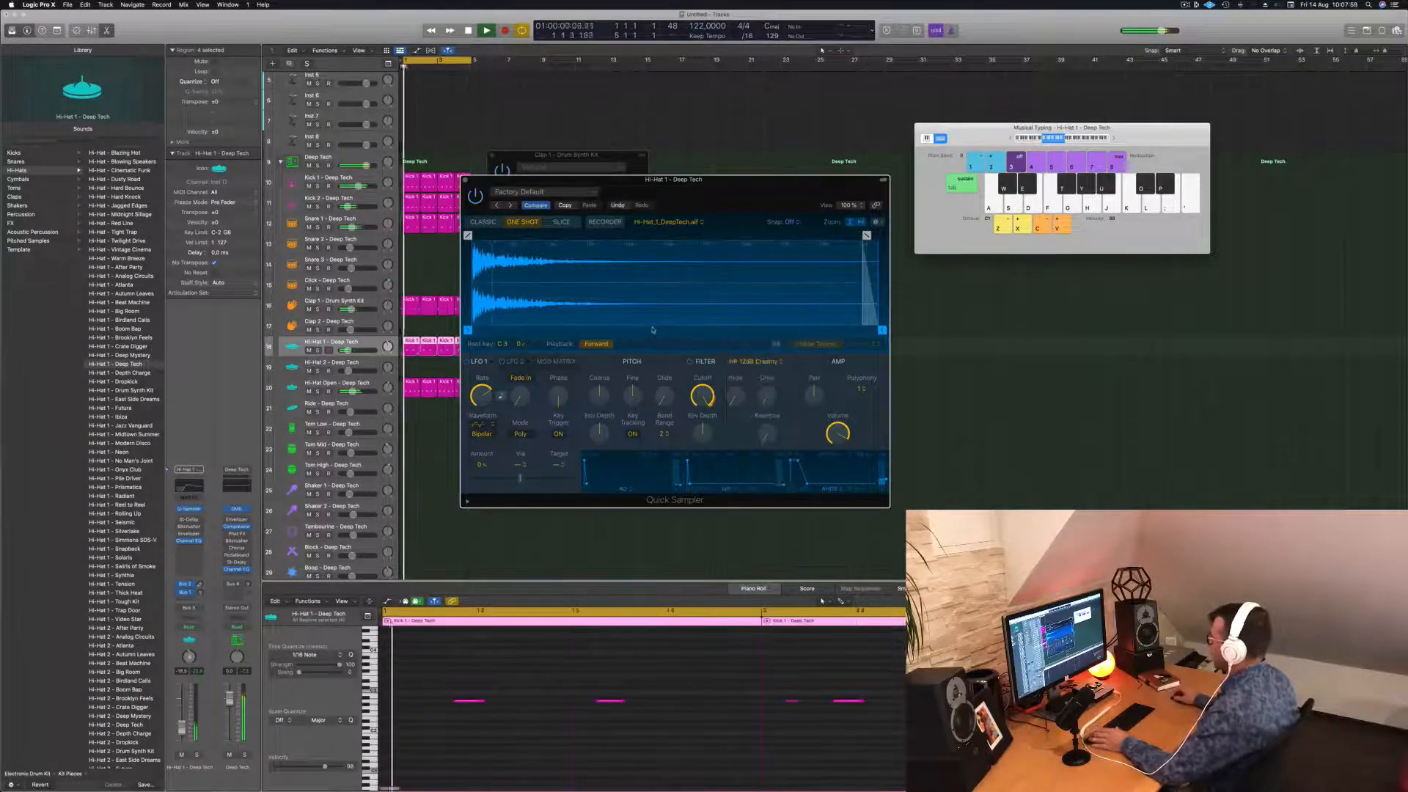
pyautogui.moveTo(703, 396); pyautogui.dragTo(702, 467)
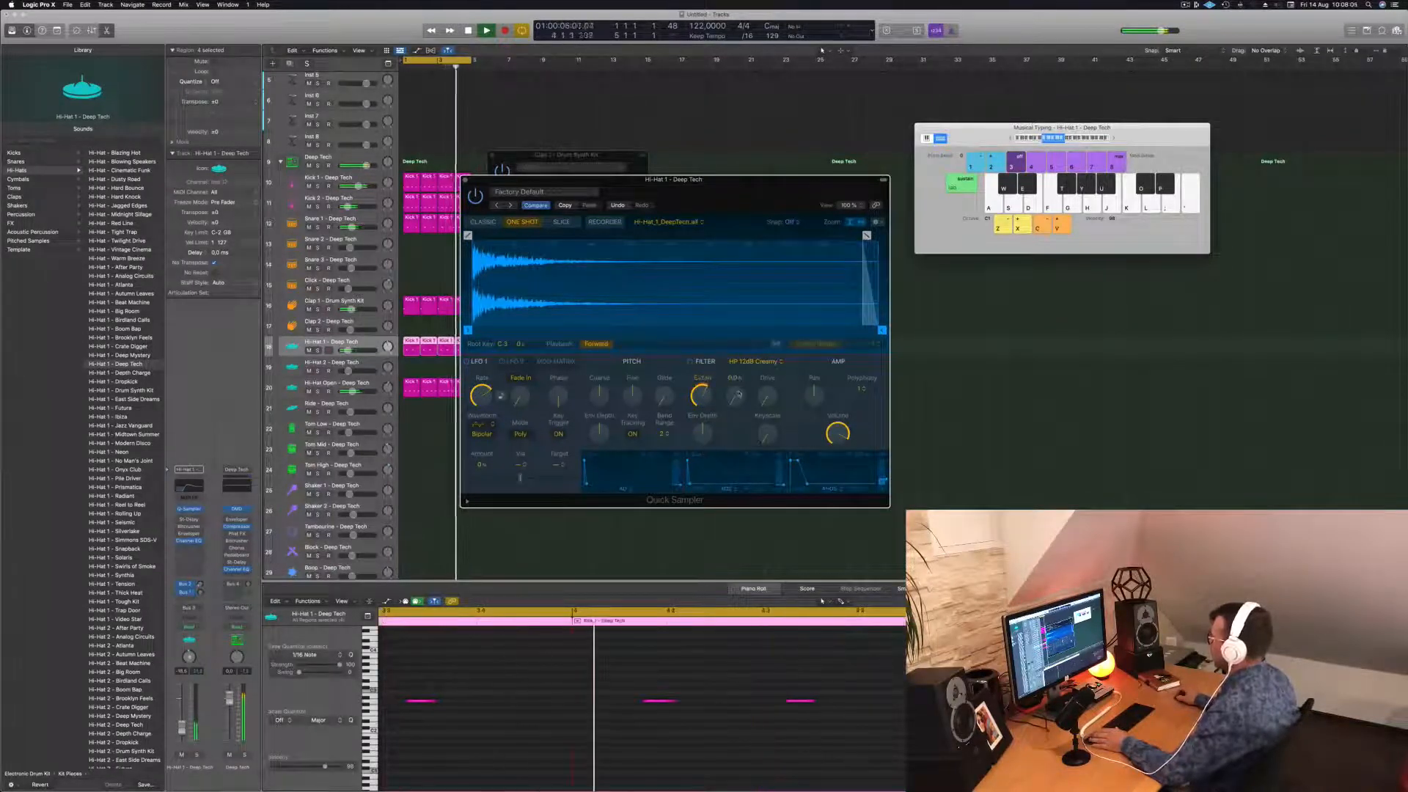
pyautogui.moveTo(738, 395); pyautogui.dragTo(766, 385)
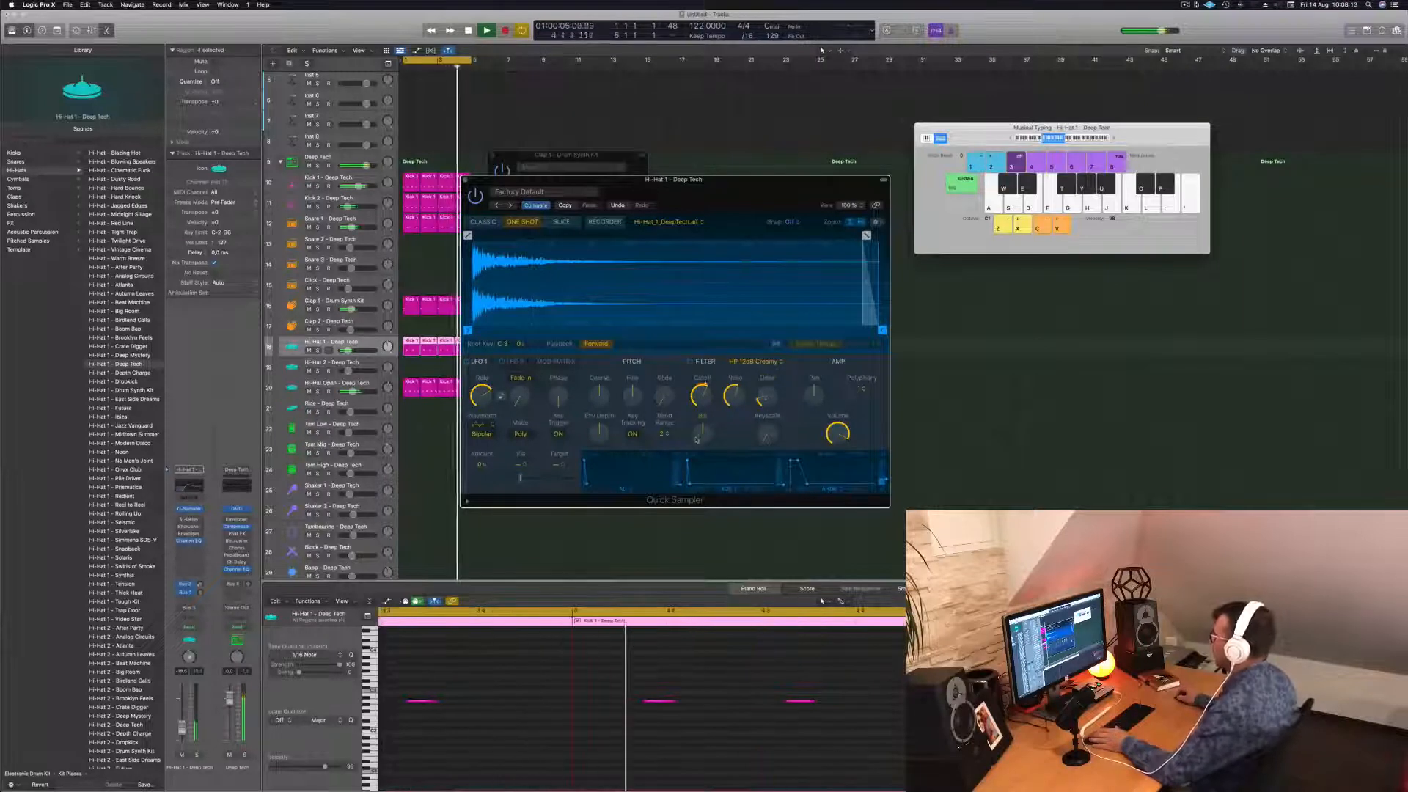
pyautogui.moveTo(705, 416); pyautogui.dragTo(708, 426)
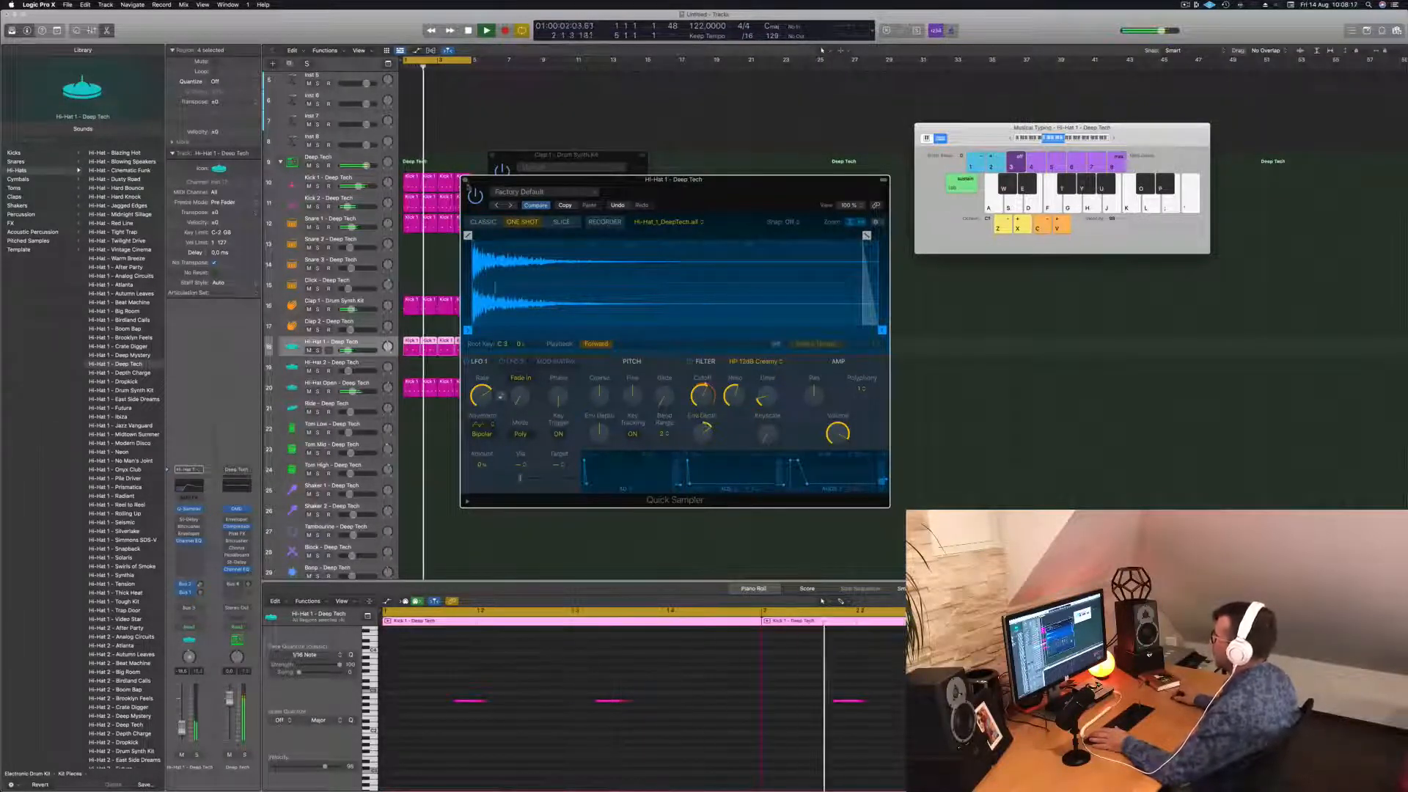
pyautogui.click(466, 180)
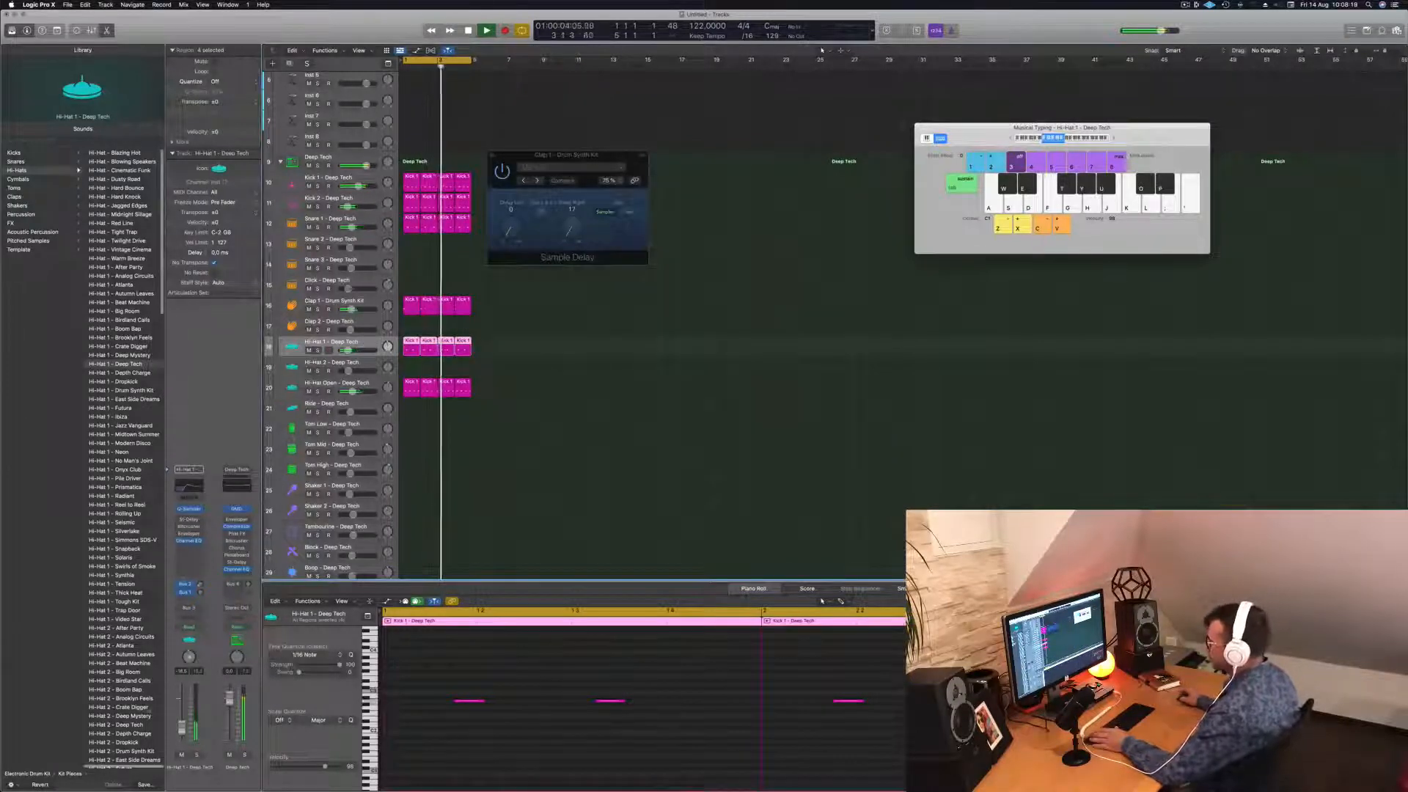
# Copy the first Hi-Hat Open region down onto the Tom Low track.
pyautogui.click(548, 336)
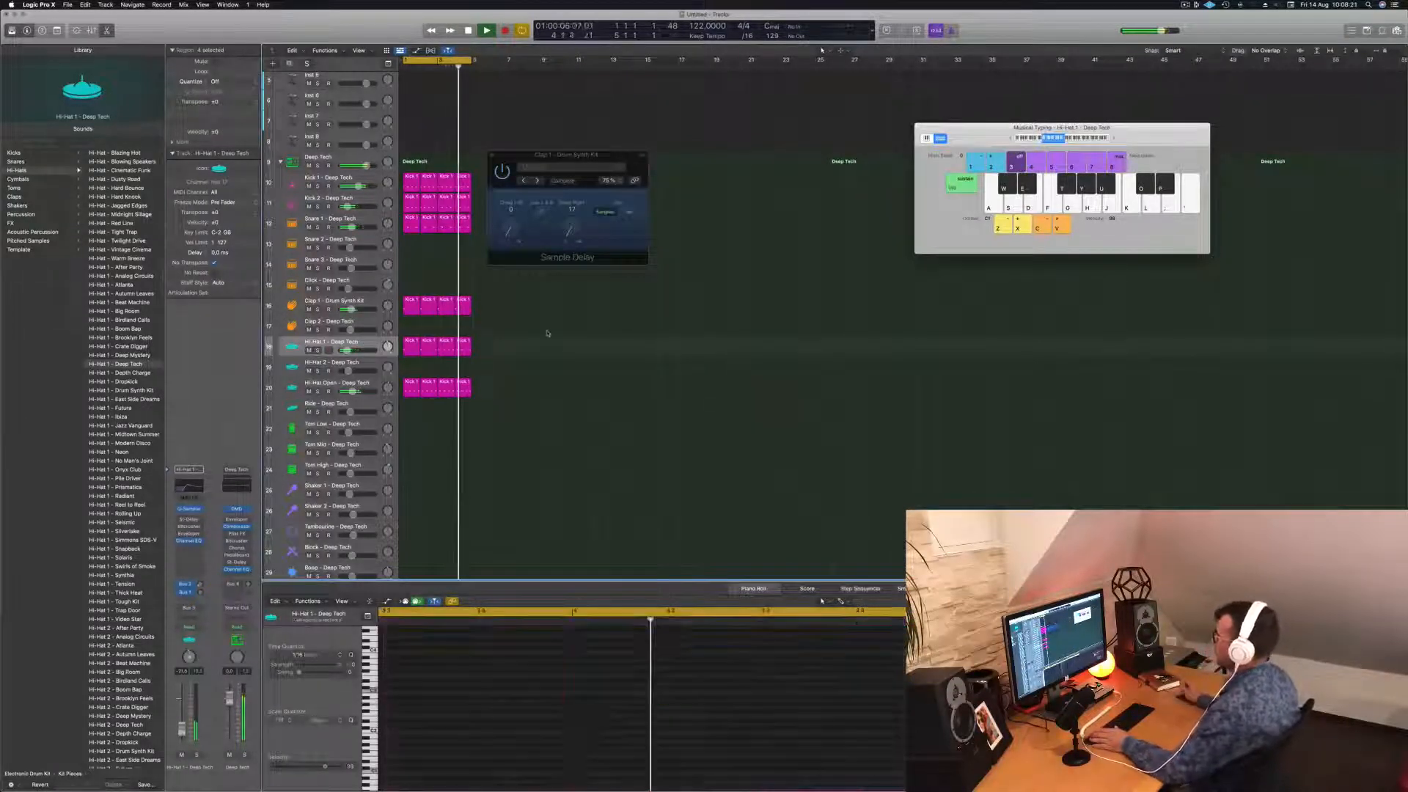
pyautogui.scroll(-1, 512, 360)
pyautogui.scroll(-1, 510, 364)
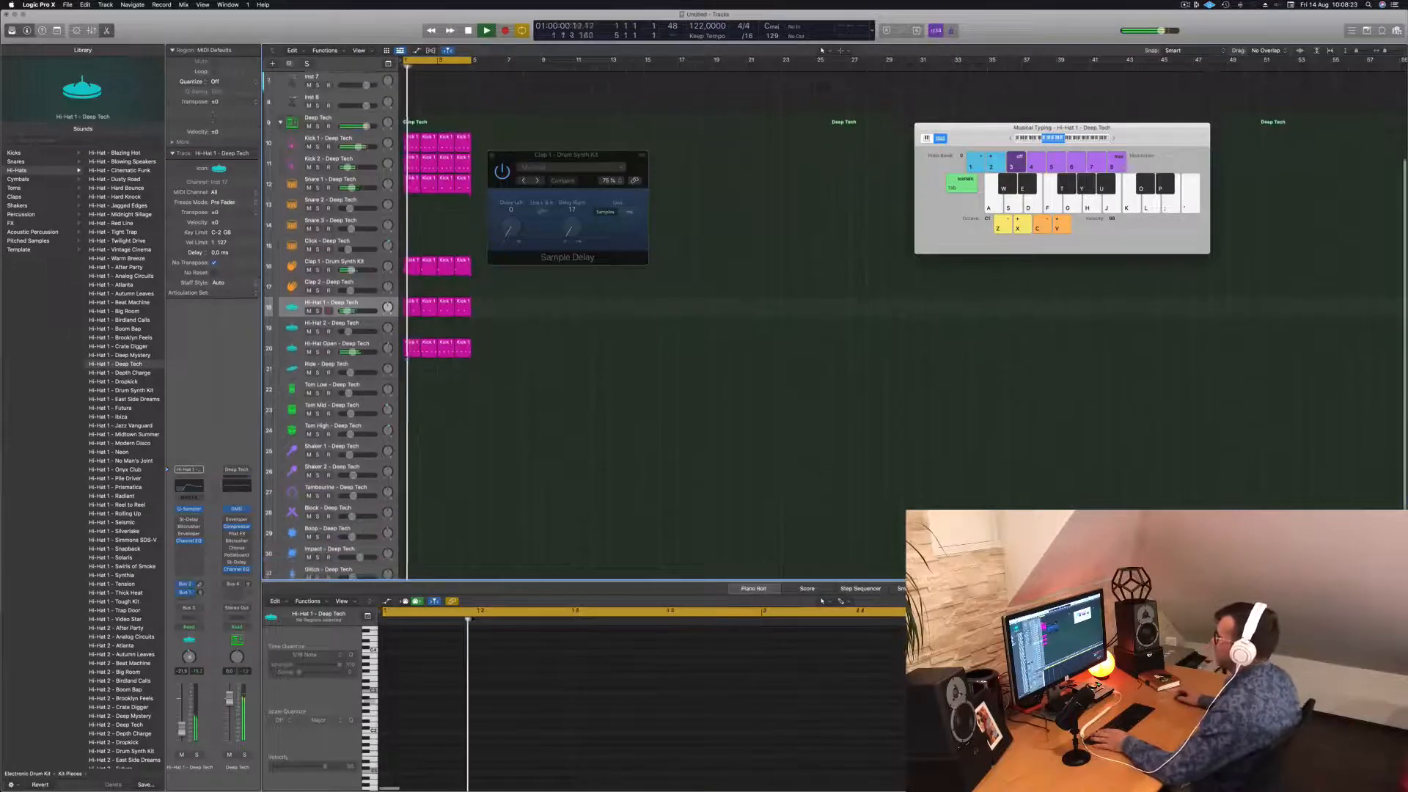
pyautogui.click(407, 349)
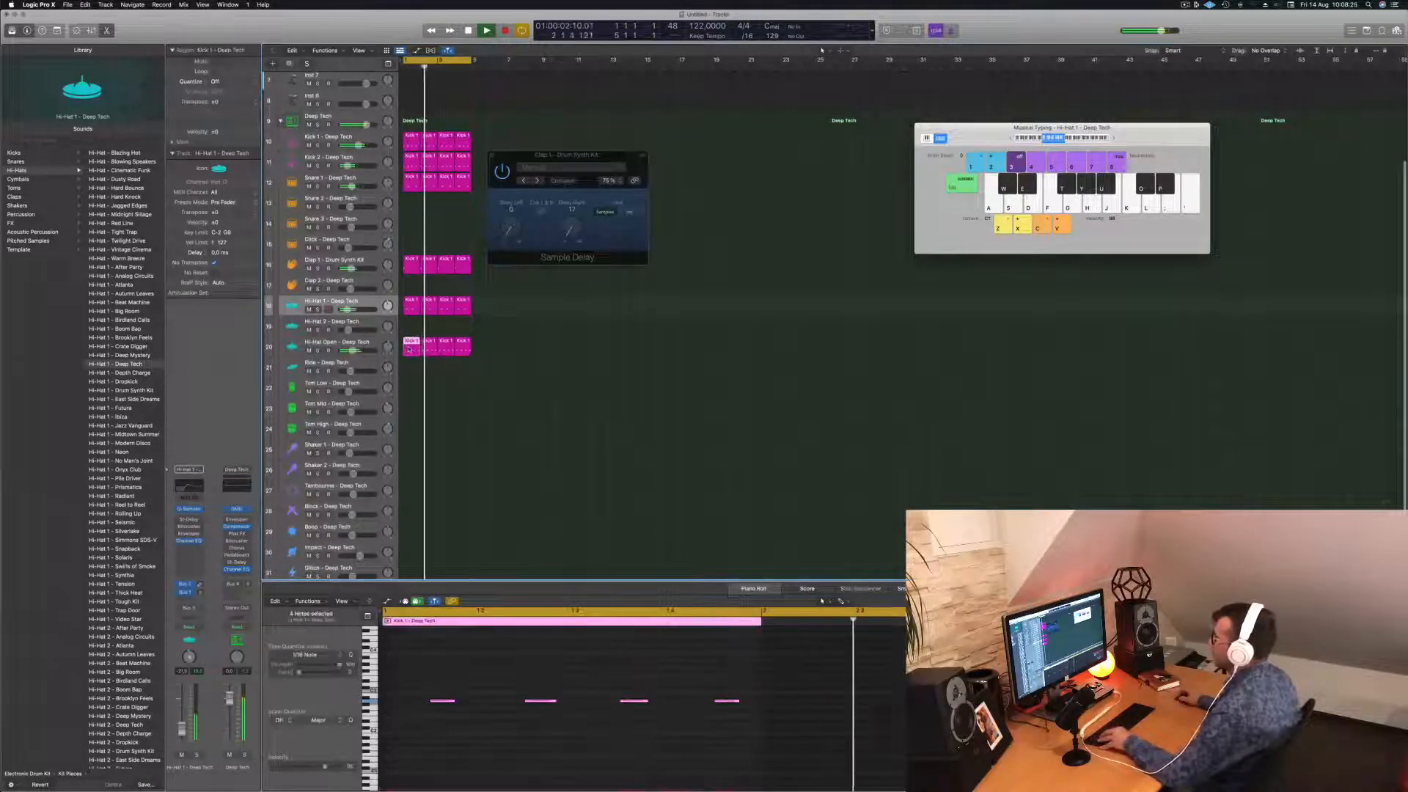
pyautogui.moveTo(407, 348); pyautogui.dragTo(403, 387)
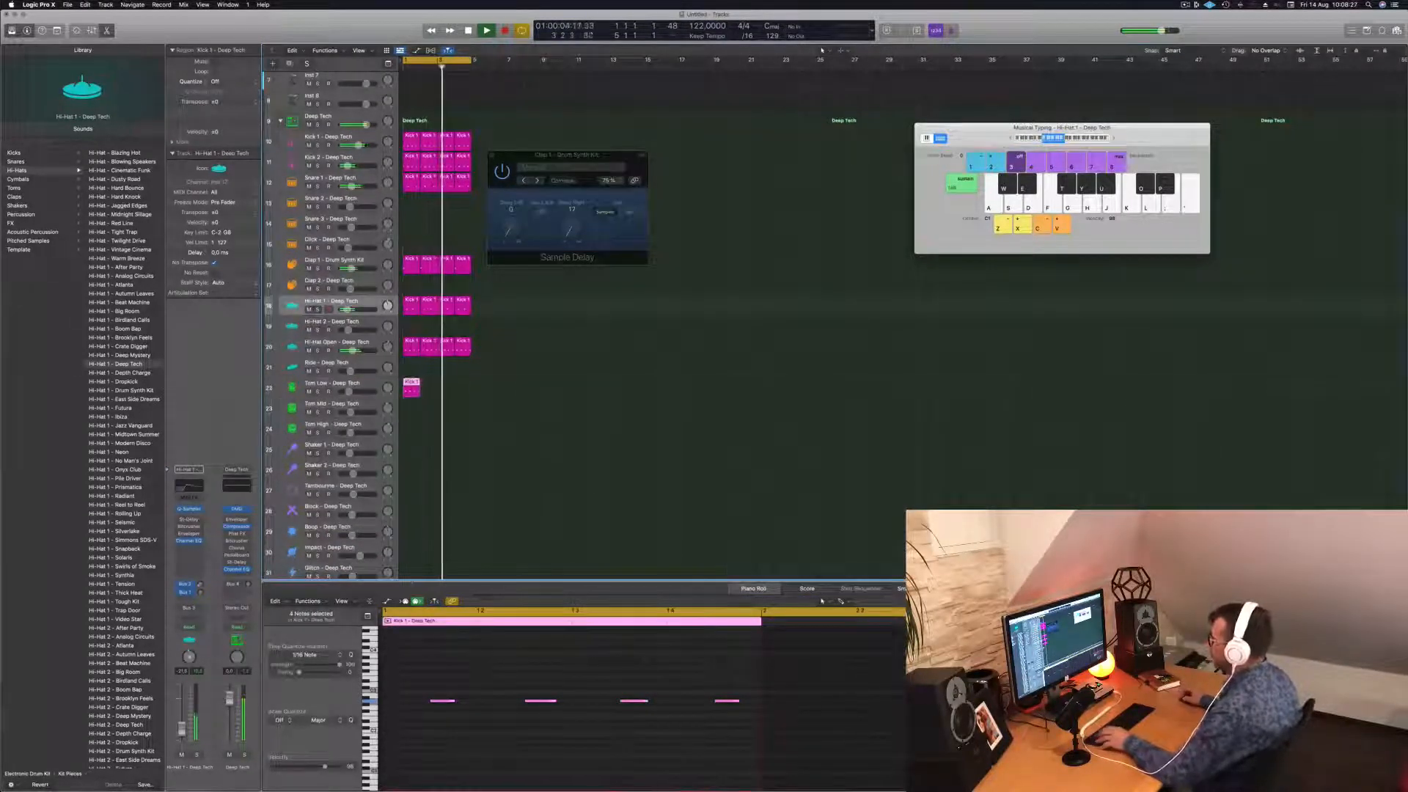
# Cut the Tom Low region to a single note and repeat it into four regions.
pyautogui.moveTo(412, 670); pyautogui.dragTo(656, 749)
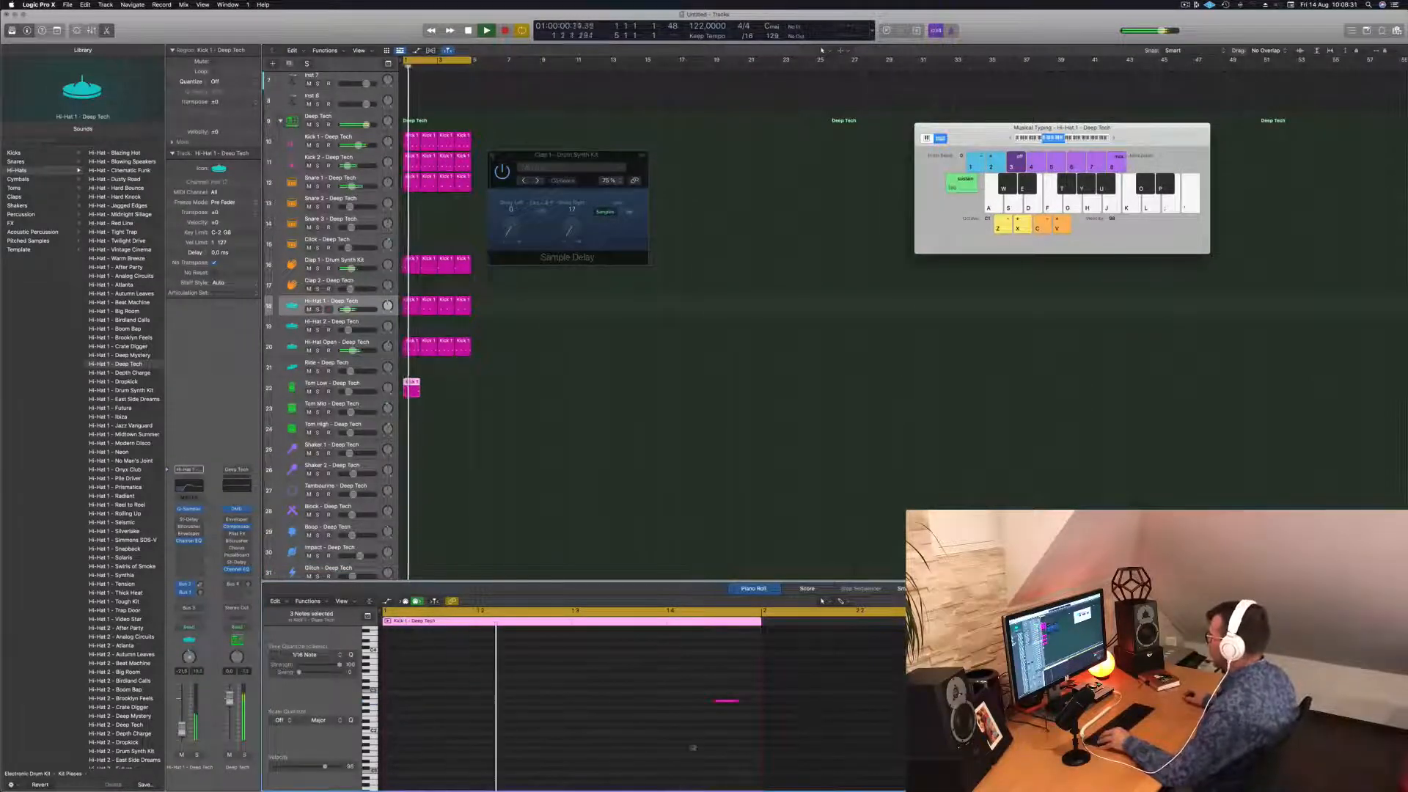
pyautogui.click(726, 700)
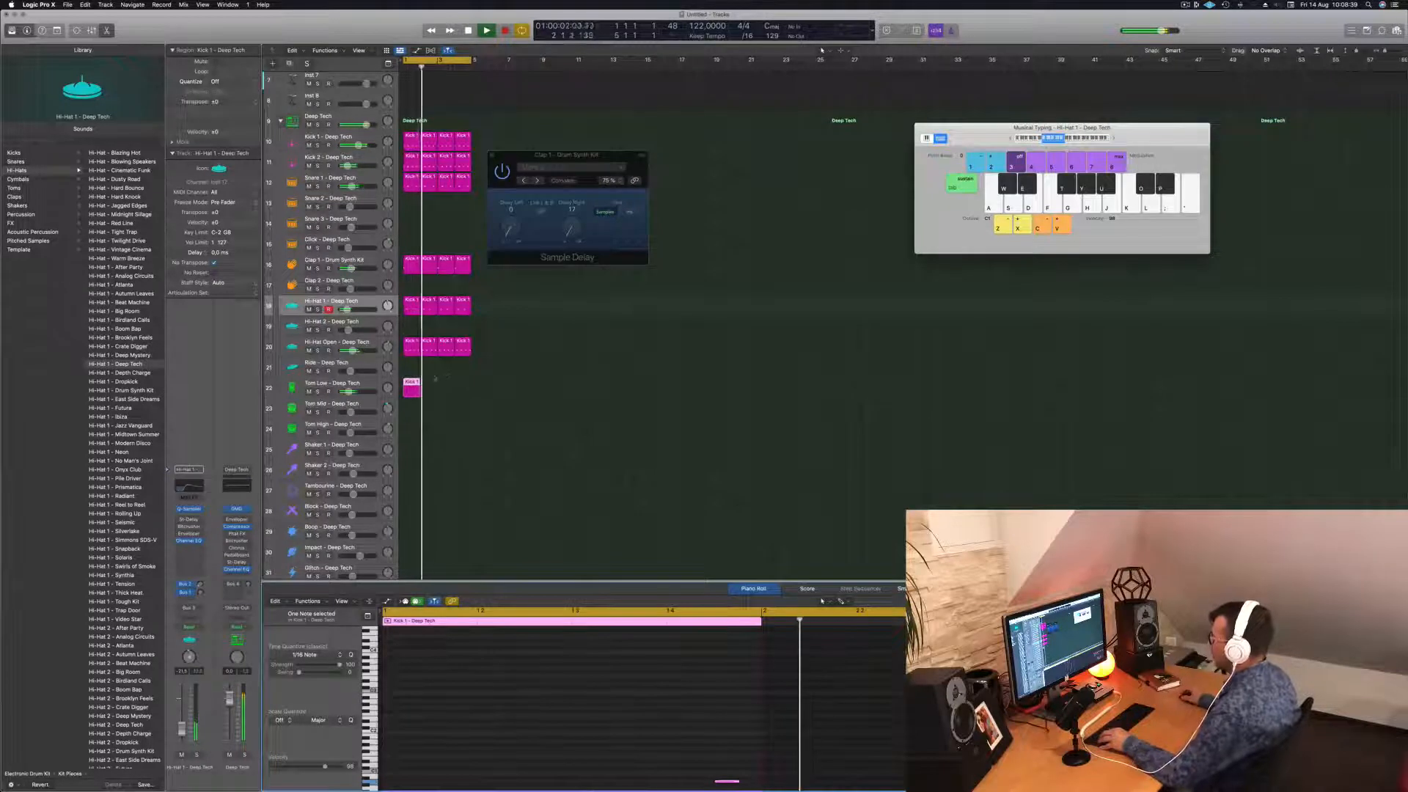
pyautogui.moveTo(413, 388); pyautogui.dragTo(455, 384)
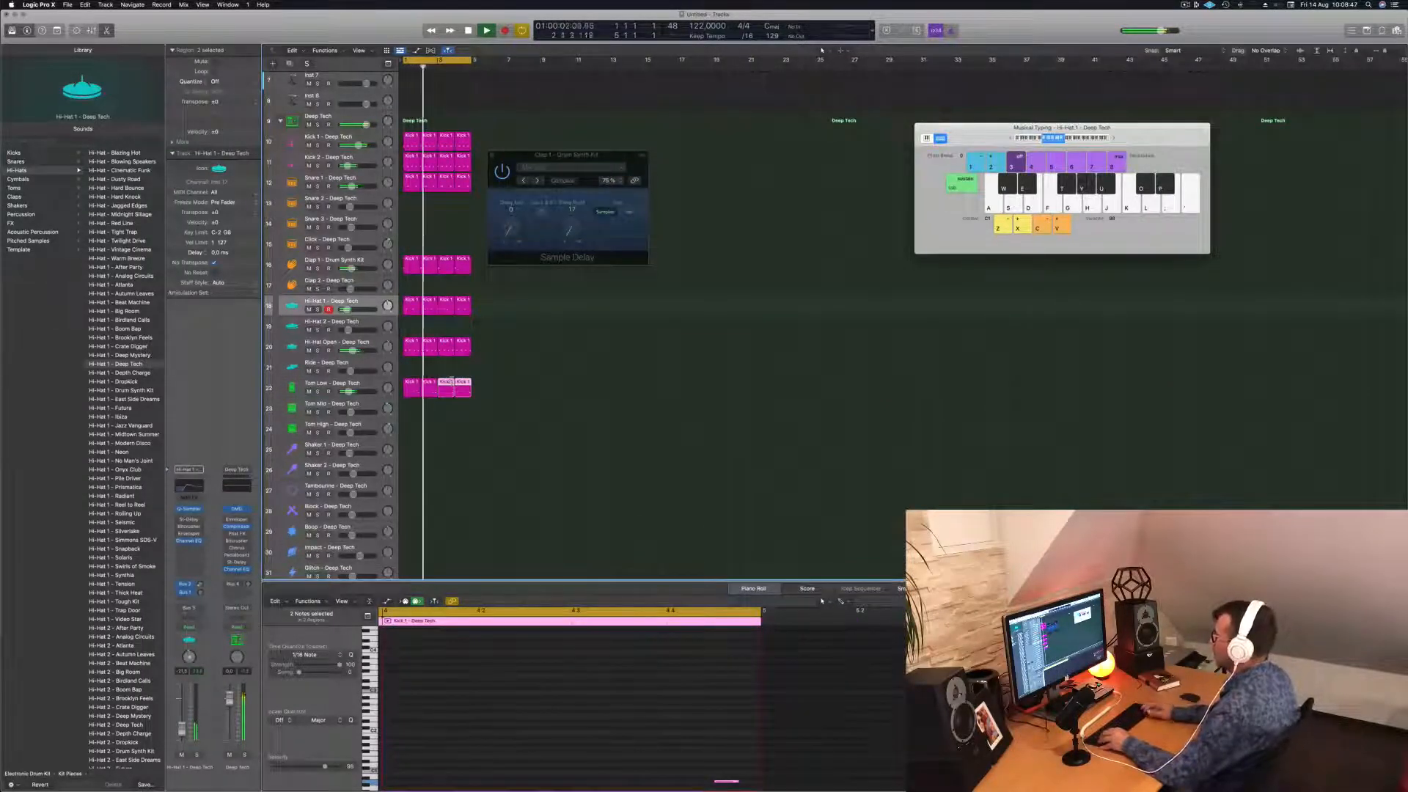
# Select all the Tom Low notes and transpose them up an octave.
pyautogui.click(372, 390)
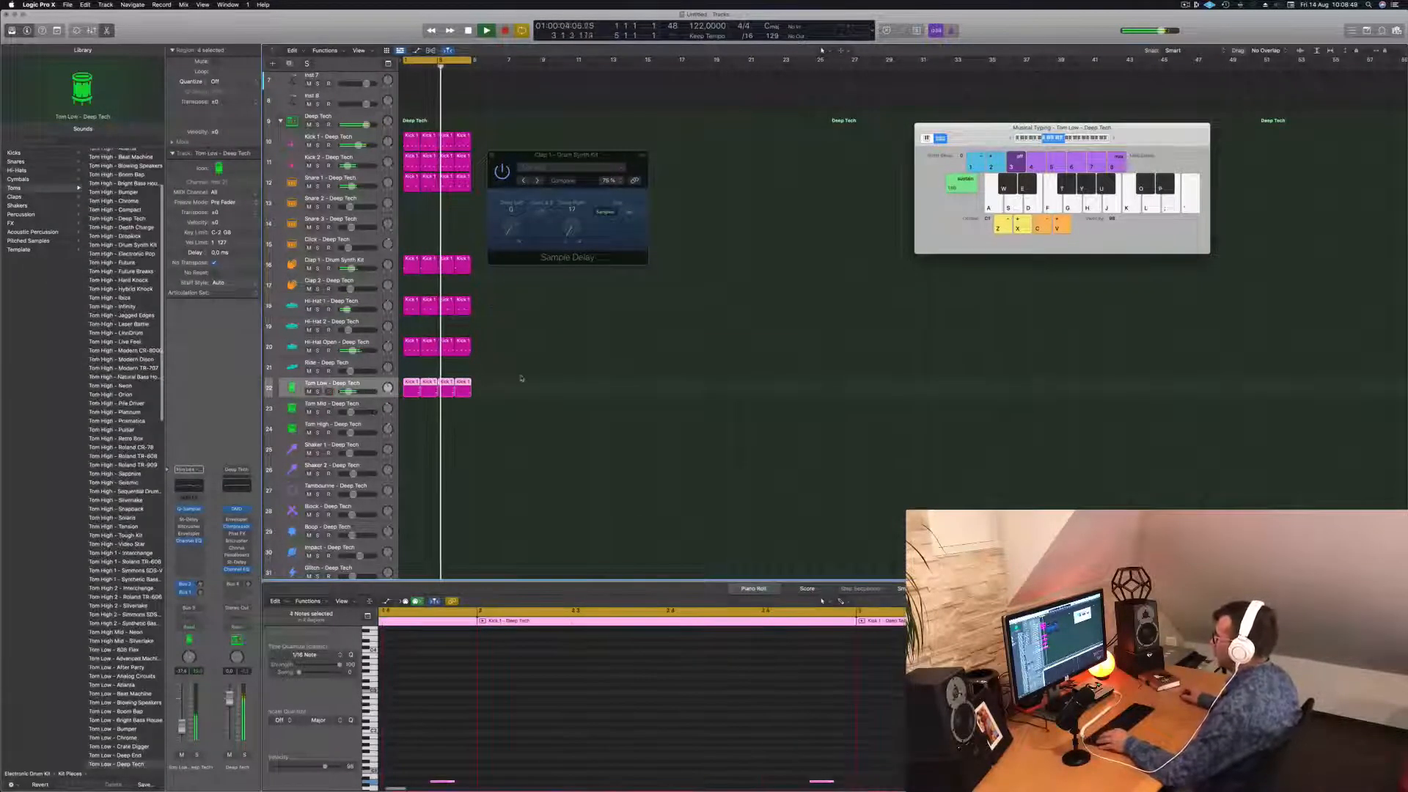
pyautogui.moveTo(513, 380); pyautogui.dragTo(412, 391)
pyautogui.click(604, 735)
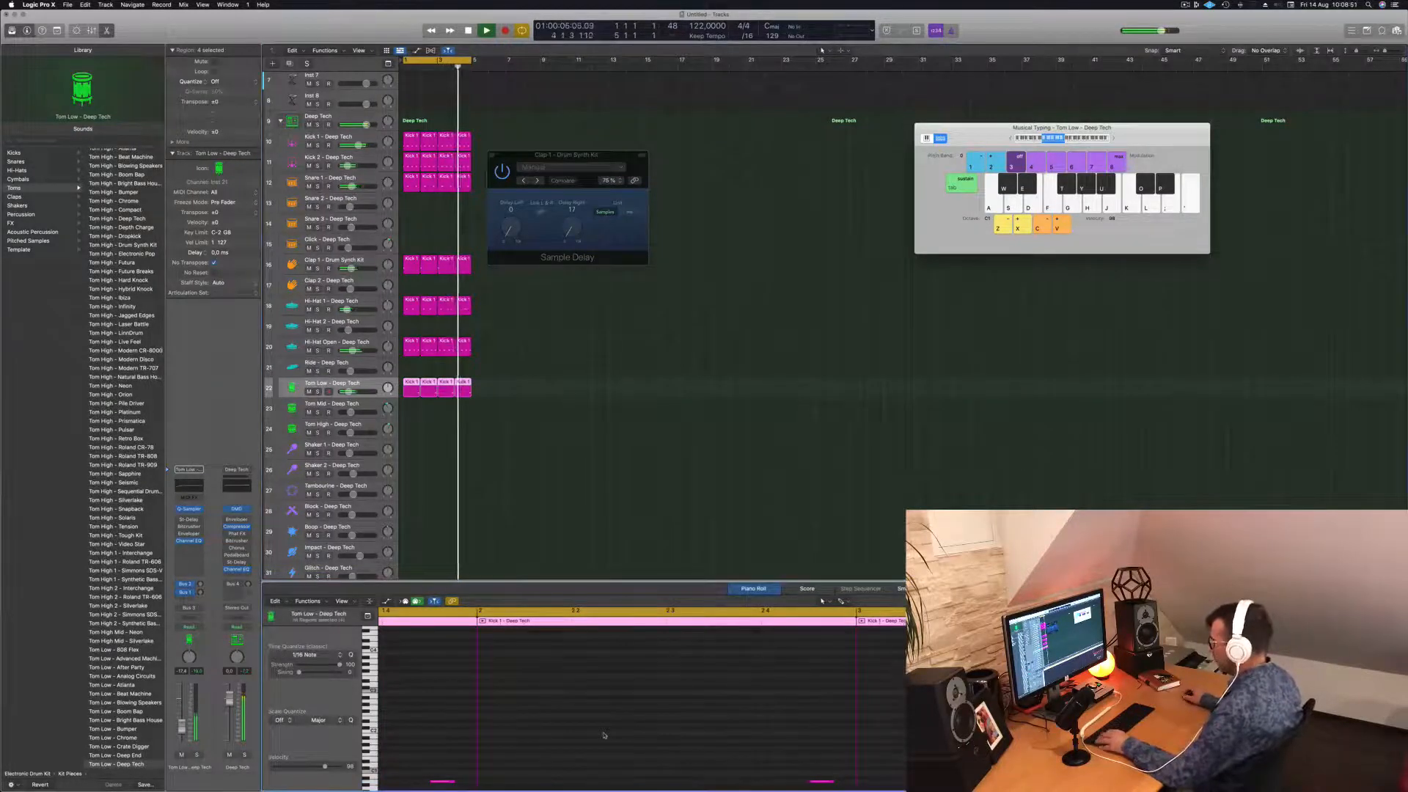
pyautogui.press('super+a')
pyautogui.hotkey('alt', 'shift', 'Up')
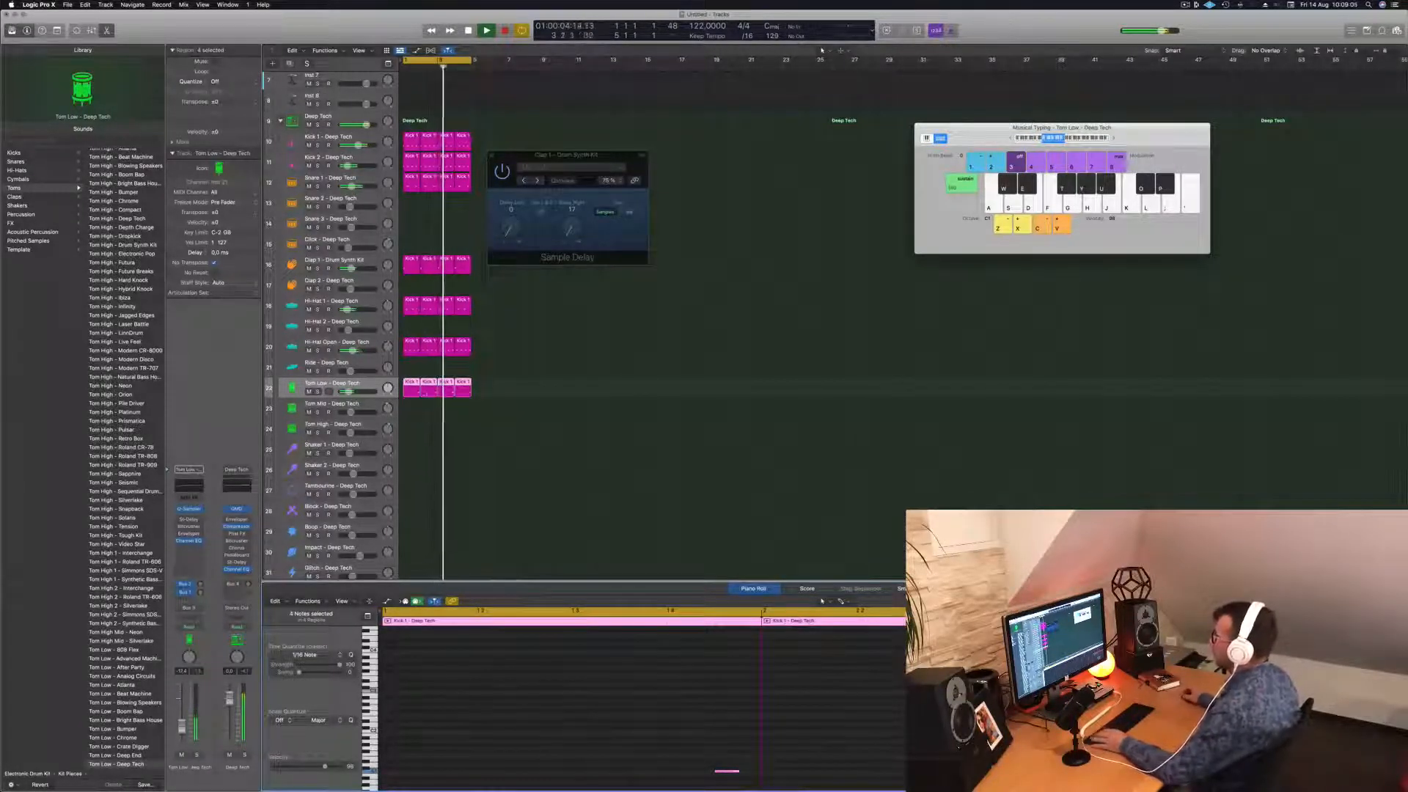
# Drag the tom notes earlier and raise the selected notes two more pitch steps.
pyautogui.hscroll(-3, 503, 682)
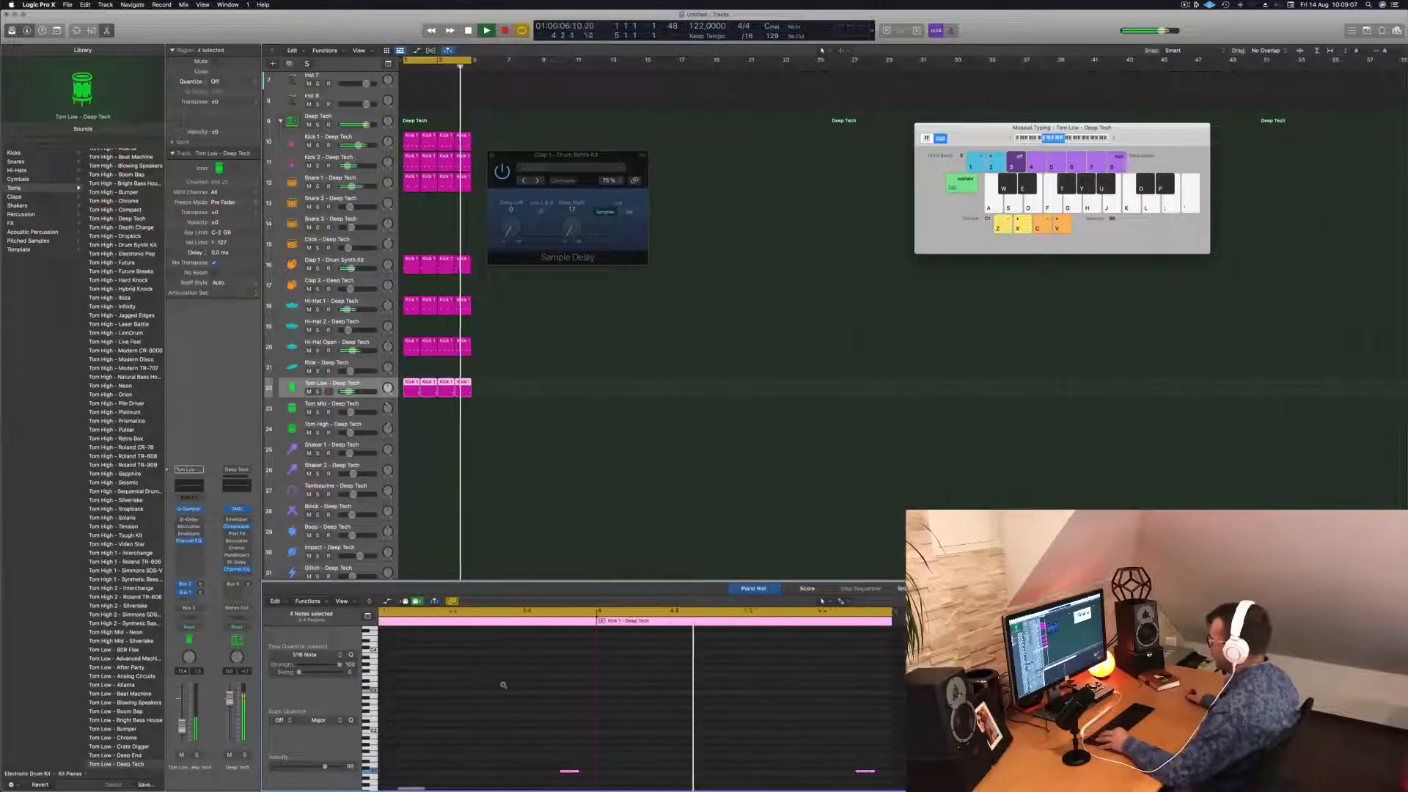
pyautogui.hscroll(-1, 484, 711)
pyautogui.press('super+Left')
pyautogui.hscroll(-3, 451, 742)
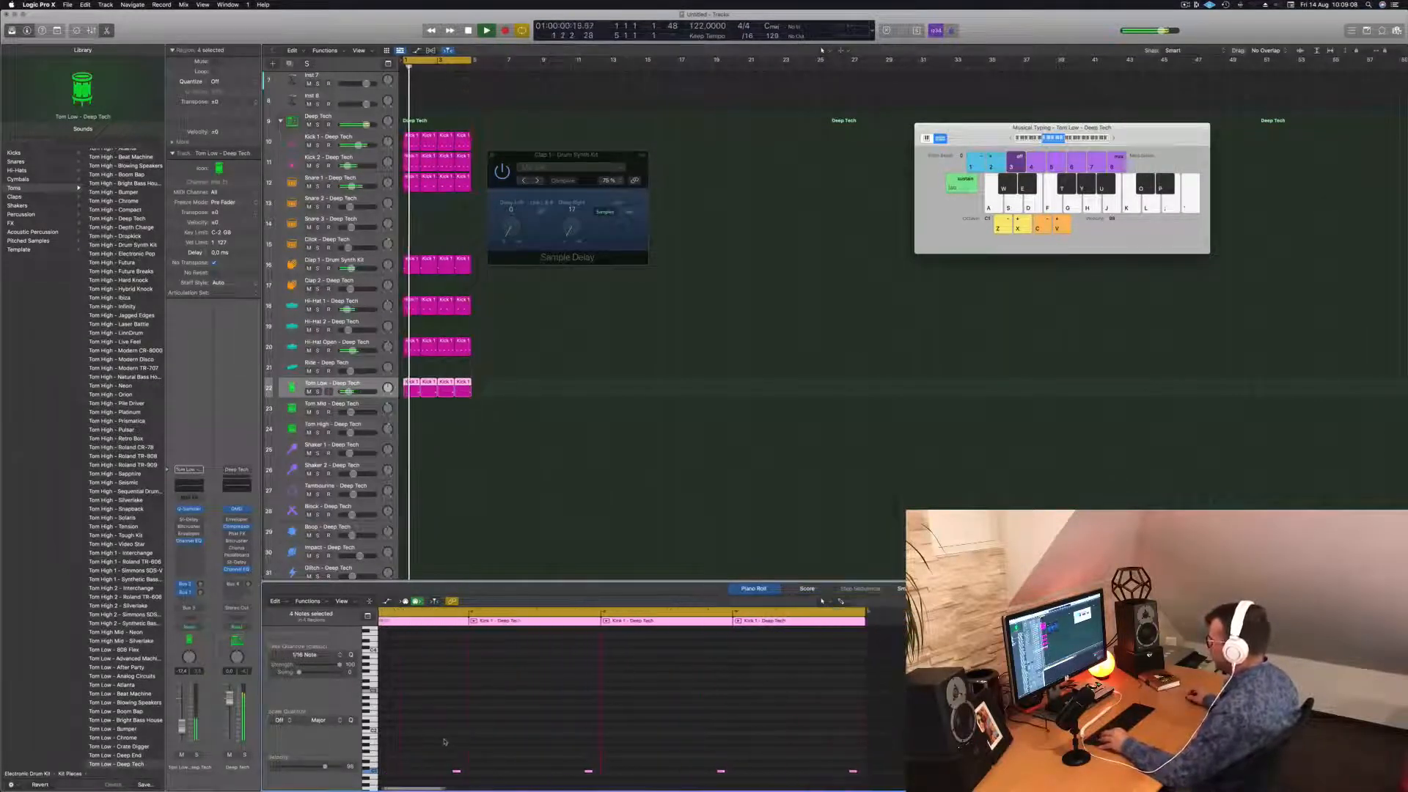
pyautogui.moveTo(451, 745); pyautogui.dragTo(912, 742)
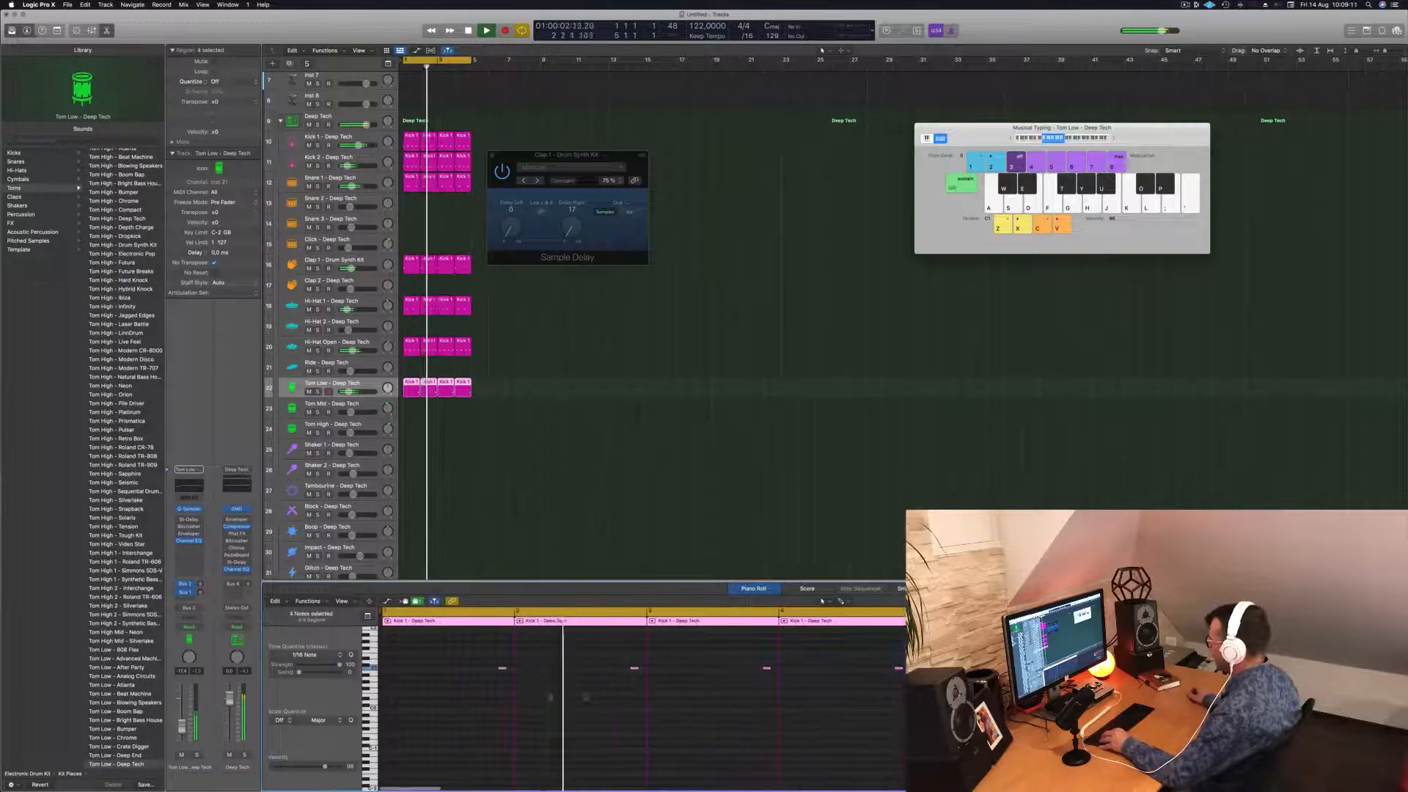
pyautogui.hscroll(3, 547, 694)
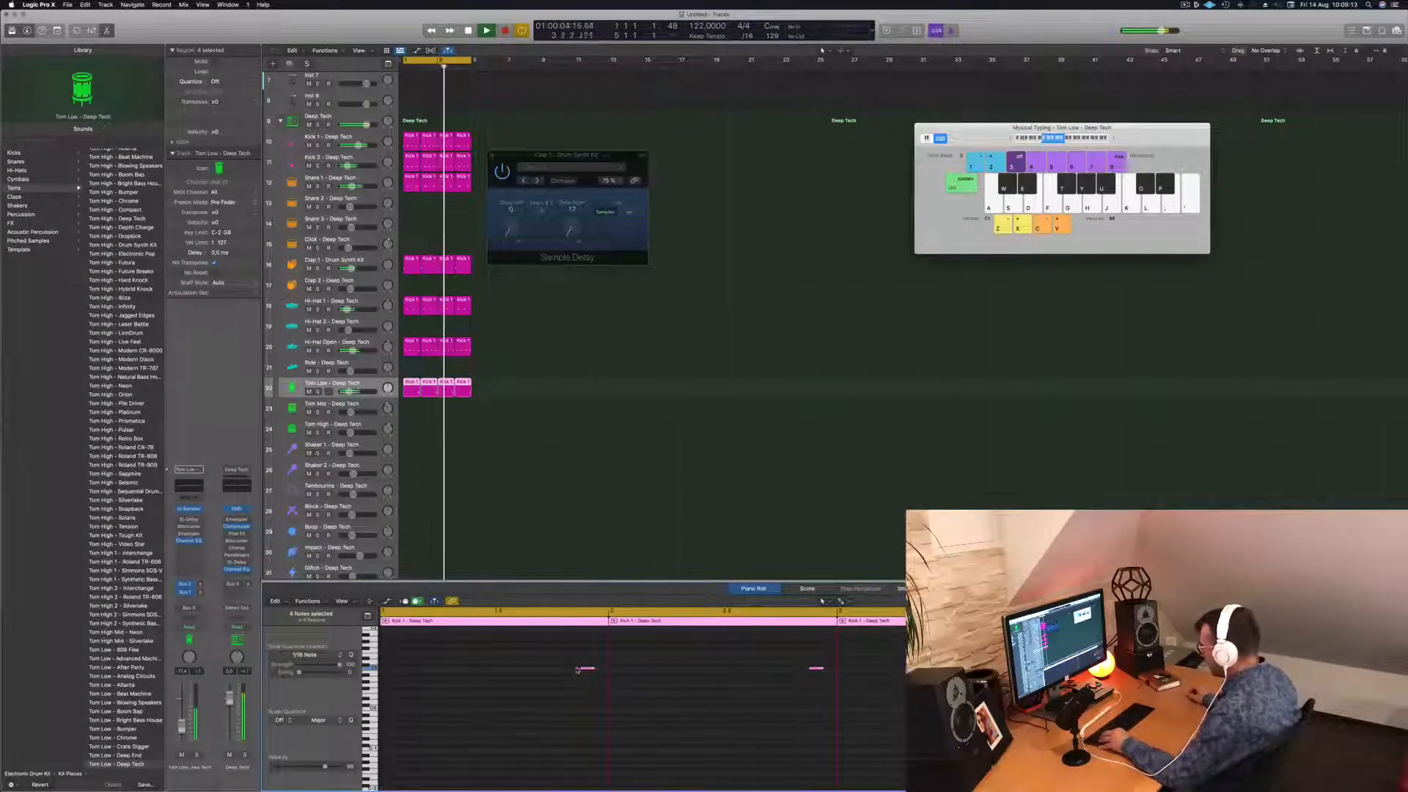
pyautogui.moveTo(577, 669); pyautogui.dragTo(544, 670)
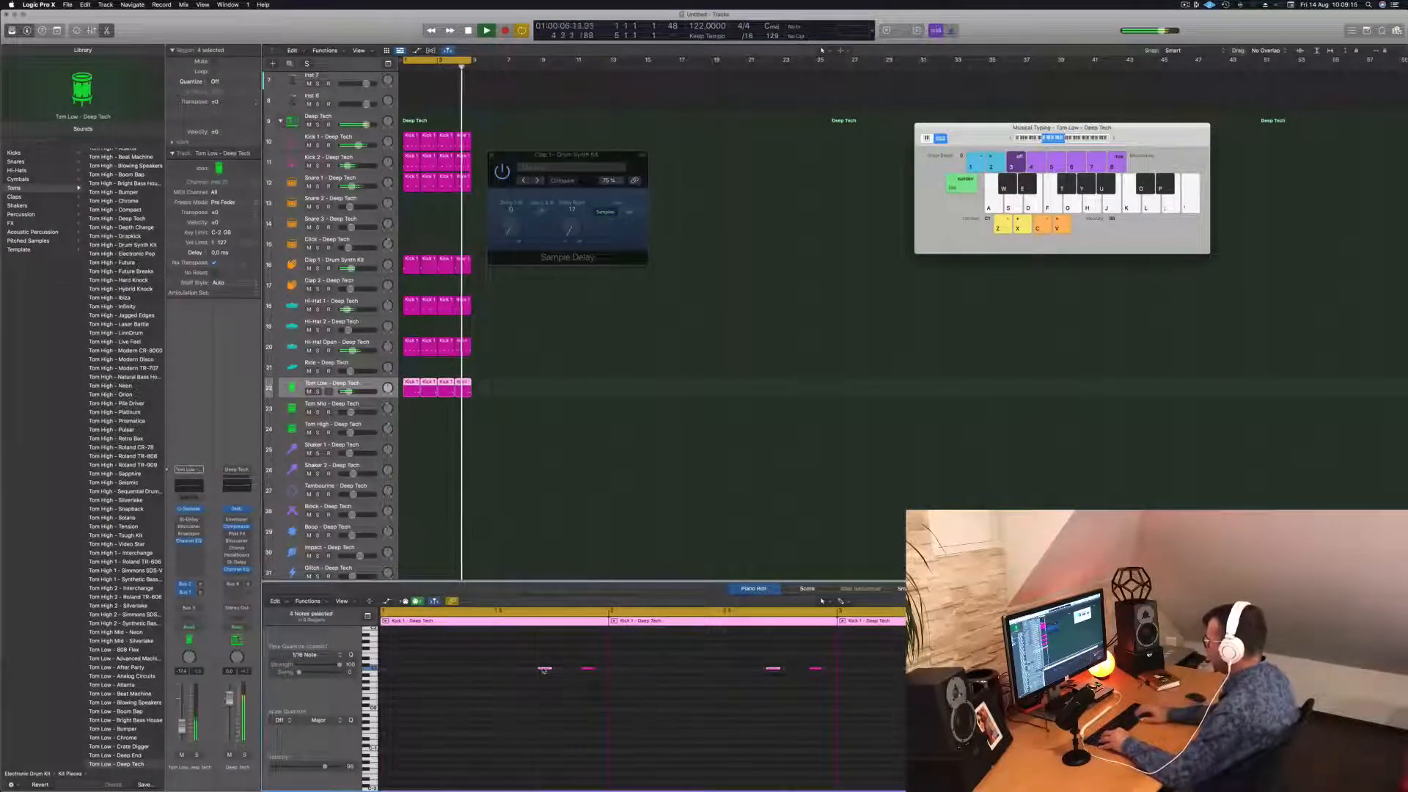
pyautogui.hotkey('alt', 'Up')
pyautogui.hotkey('alt', 'Up')
pyautogui.hotkey('alt', 'Up')
pyautogui.hotkey('alt', 'Up')
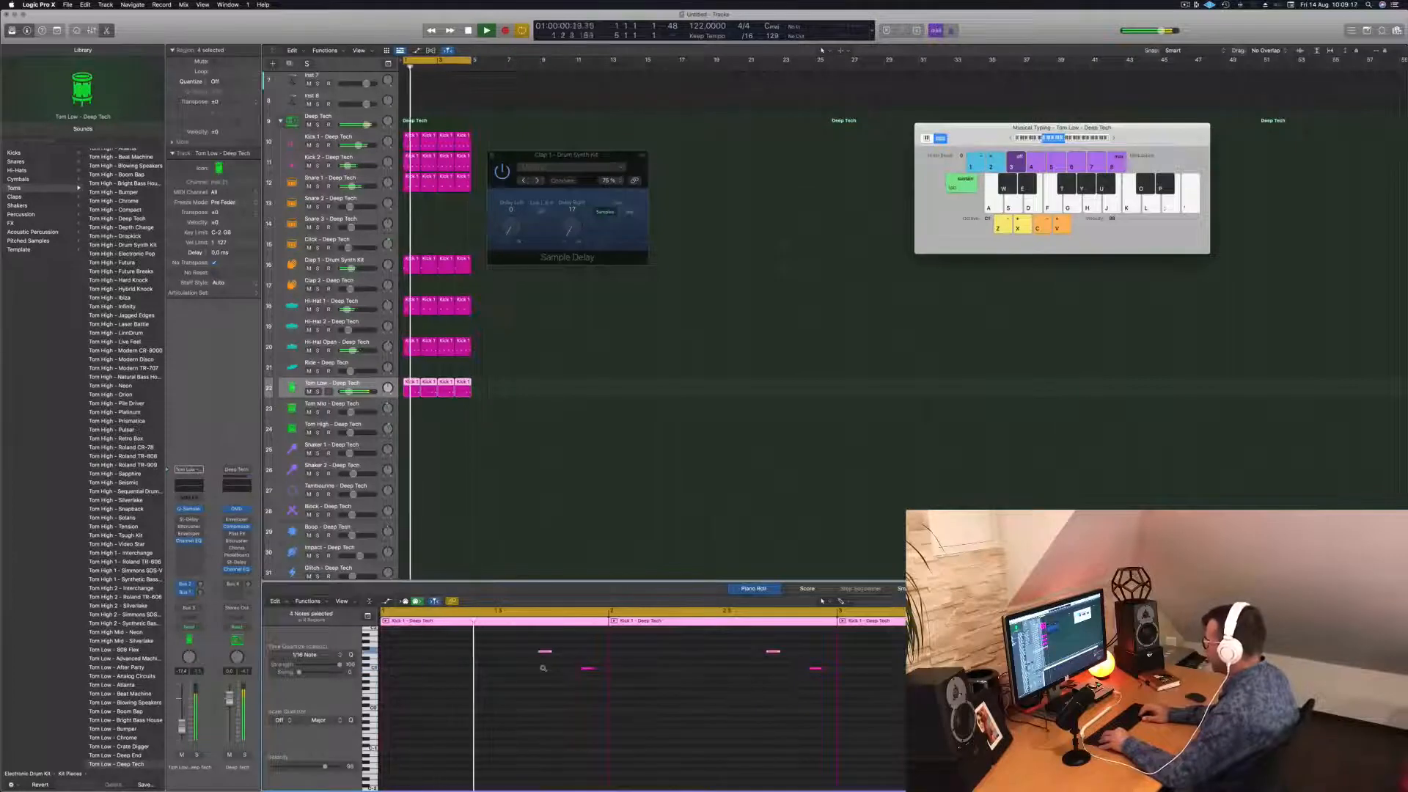
pyautogui.hotkey('alt', 'Up')
pyautogui.hotkey('alt', 'Up')
pyautogui.hotkey('alt', 'Up')
pyautogui.hotkey('alt', 'Up')
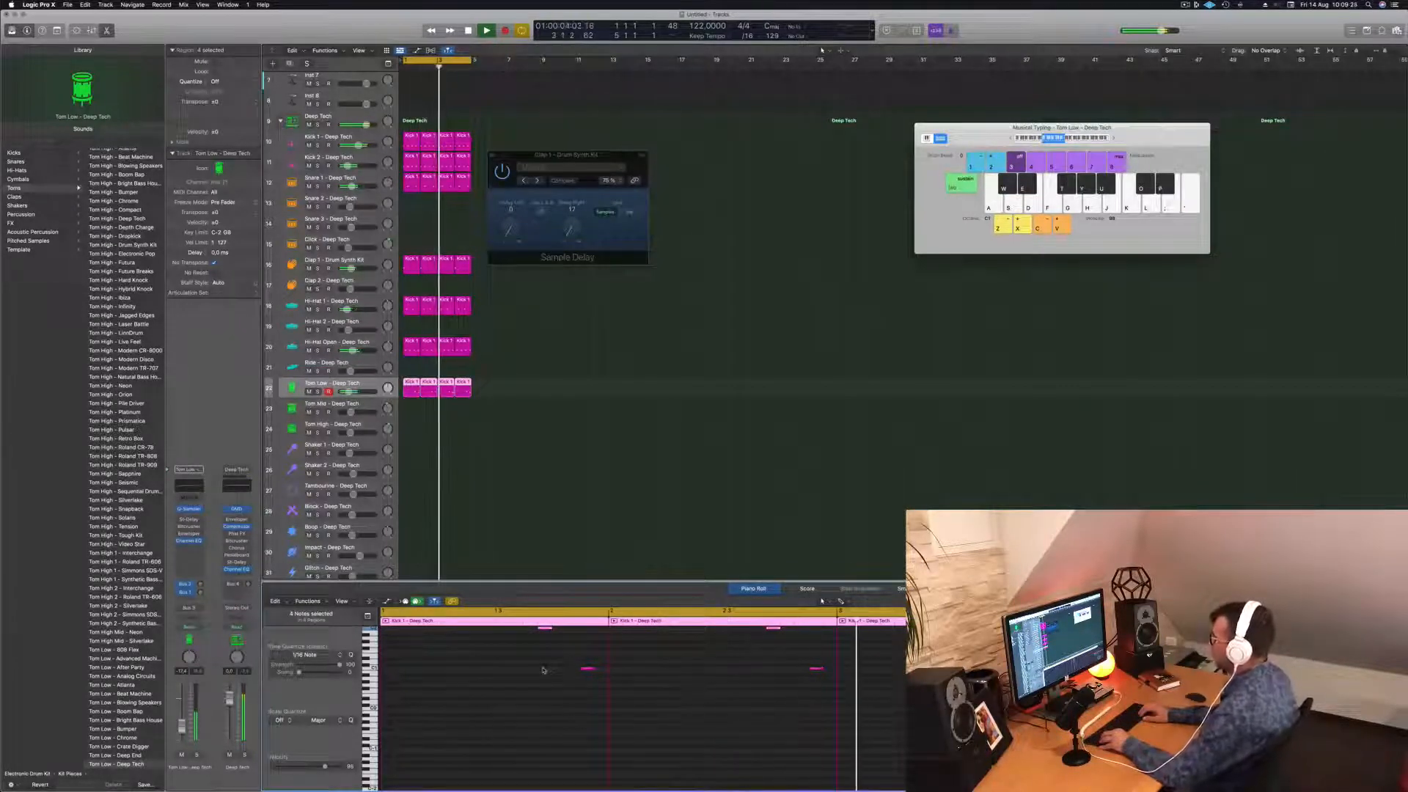
pyautogui.click(497, 441)
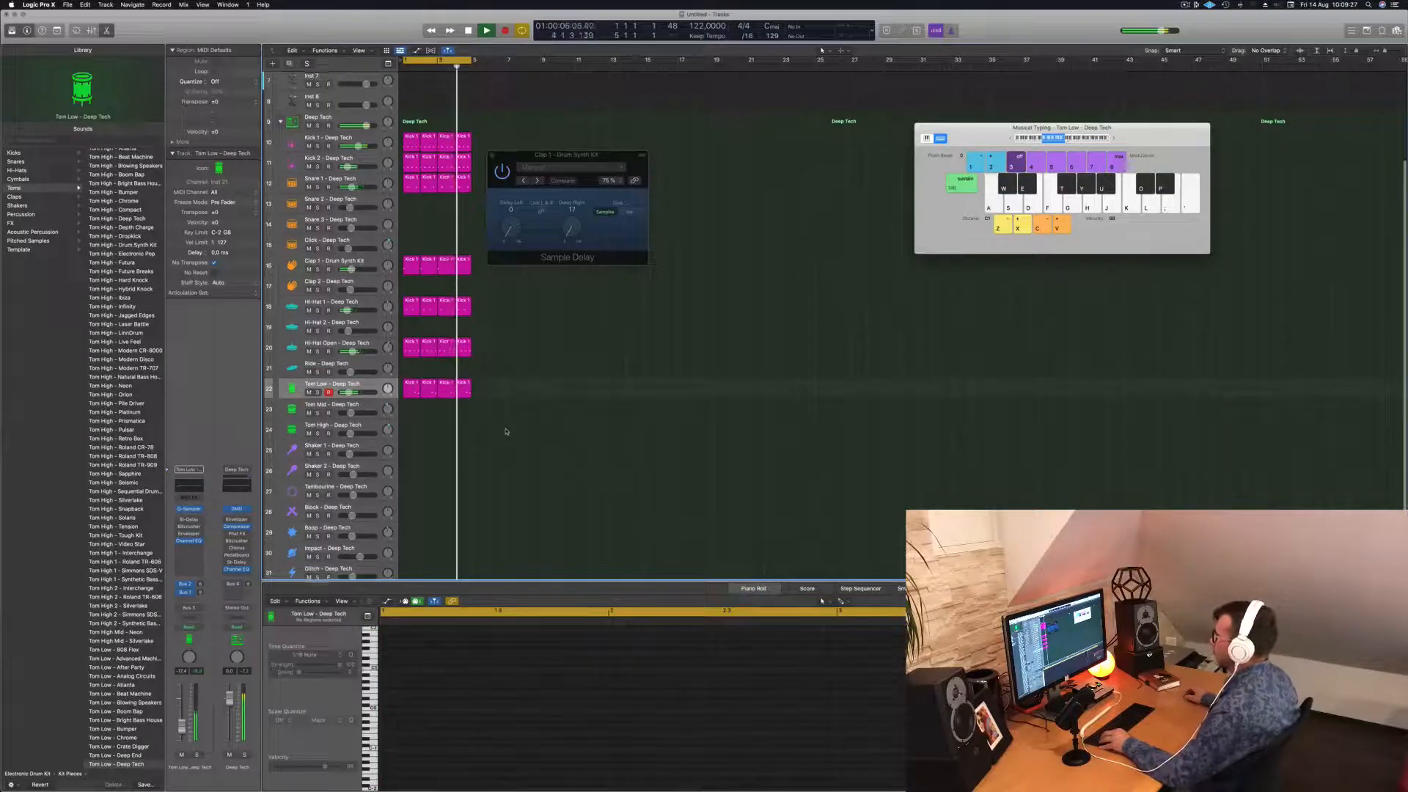
# Zoom in on the arrangement and close the Clap 1 Sample Delay window.
pyautogui.press('super+Up')
pyautogui.press('super+Down')
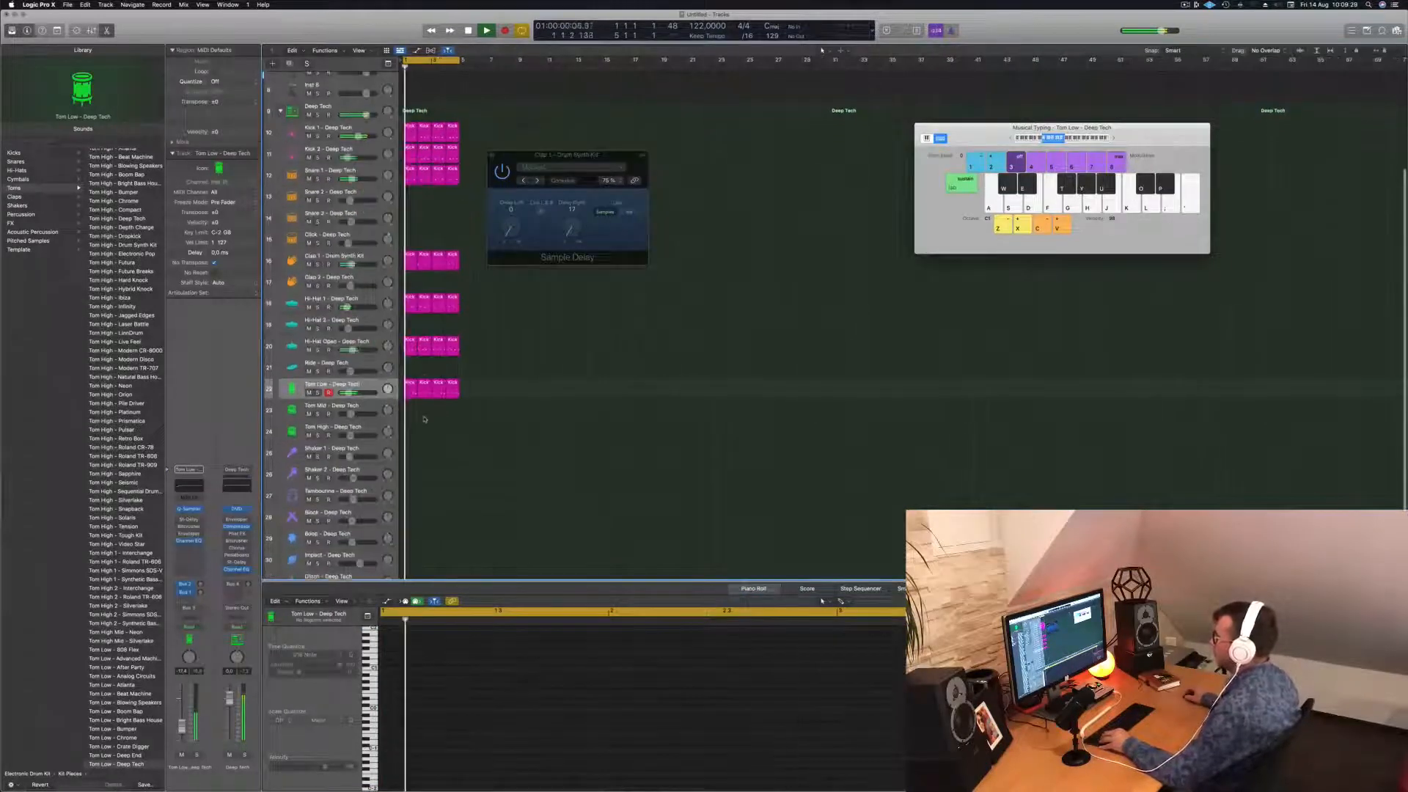
pyautogui.press('super+Right')
pyautogui.press('super+Right')
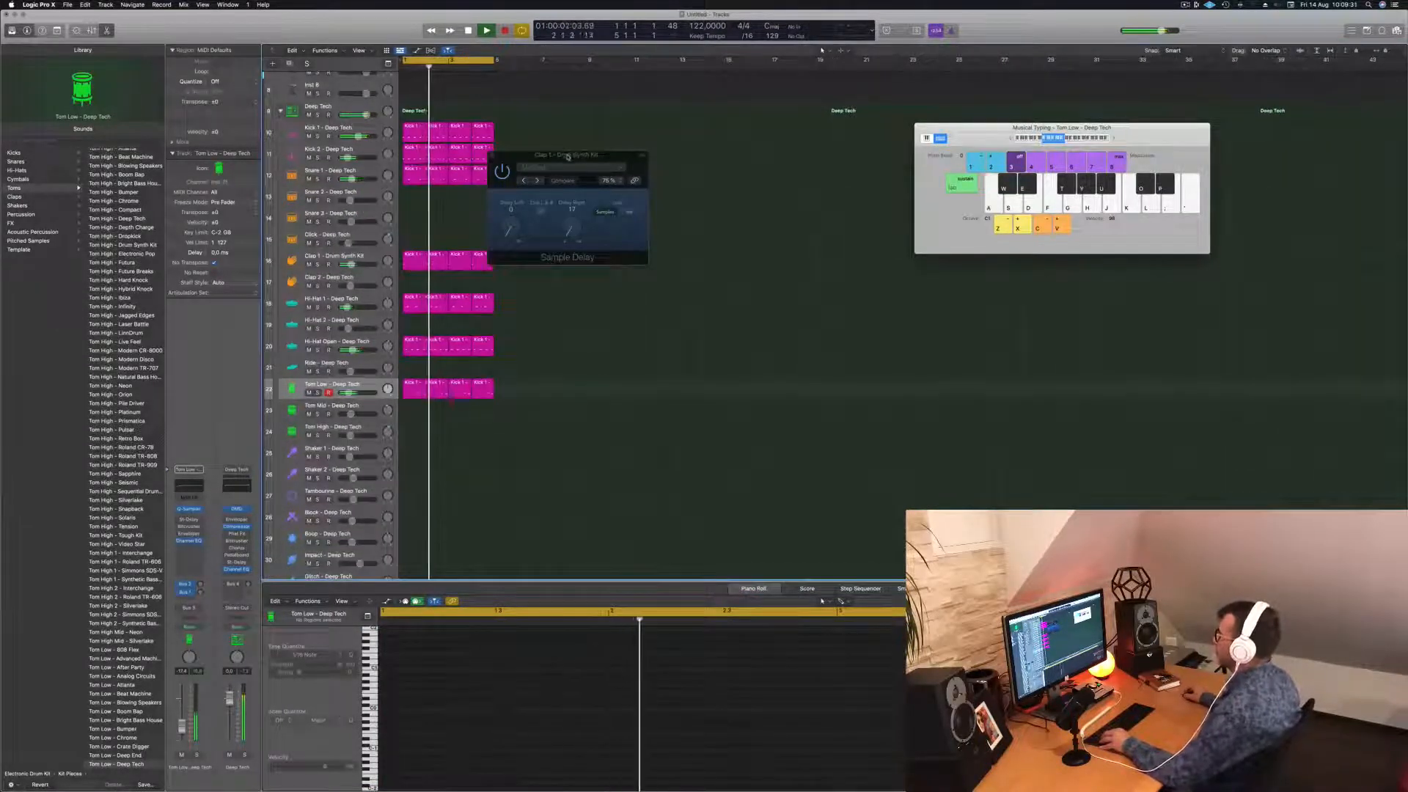
pyautogui.moveTo(492, 156); pyautogui.dragTo(542, 155)
pyautogui.click(542, 156)
# Select all the drum regions and repeat them twice with Cmd+R.
pyautogui.scroll(5, 562, 255)
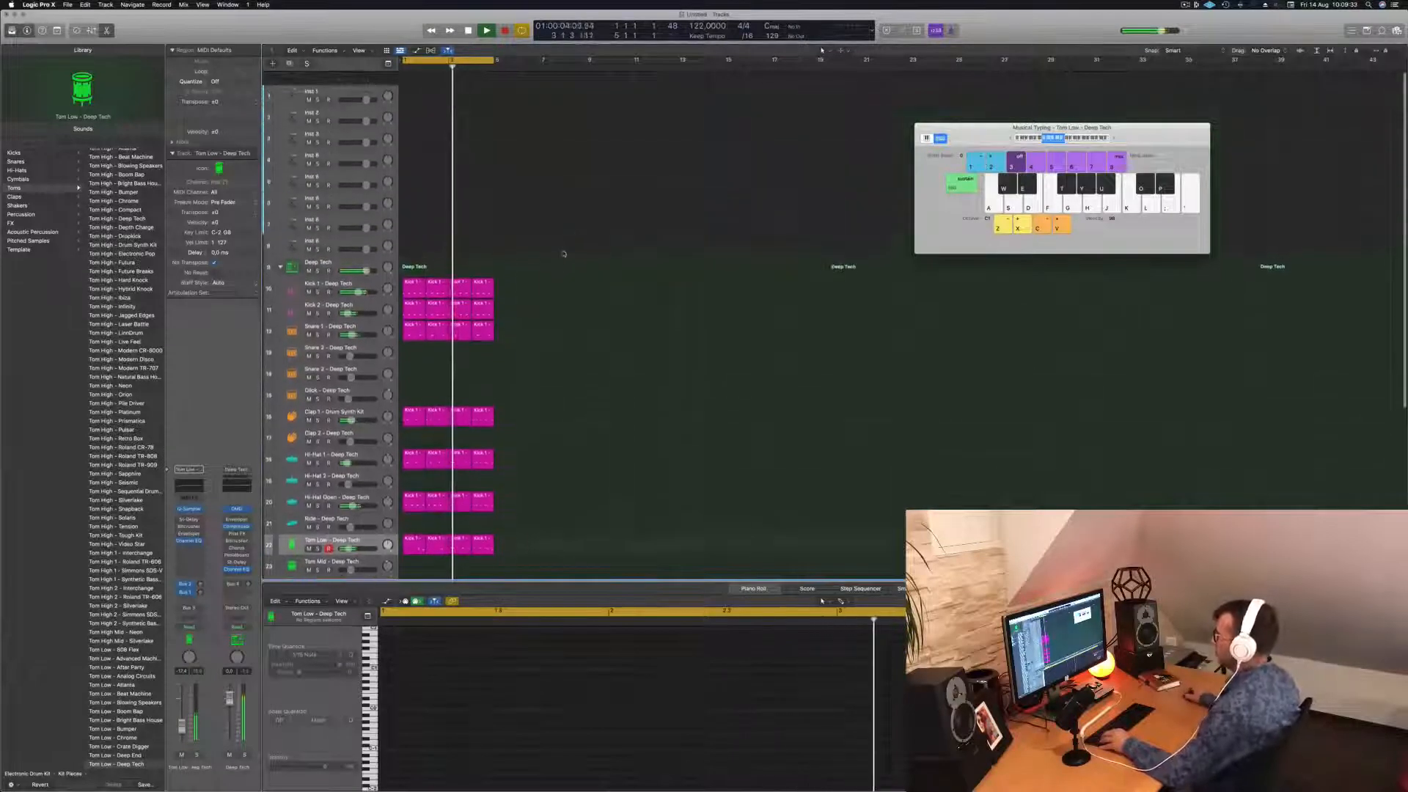
pyautogui.click(341, 79)
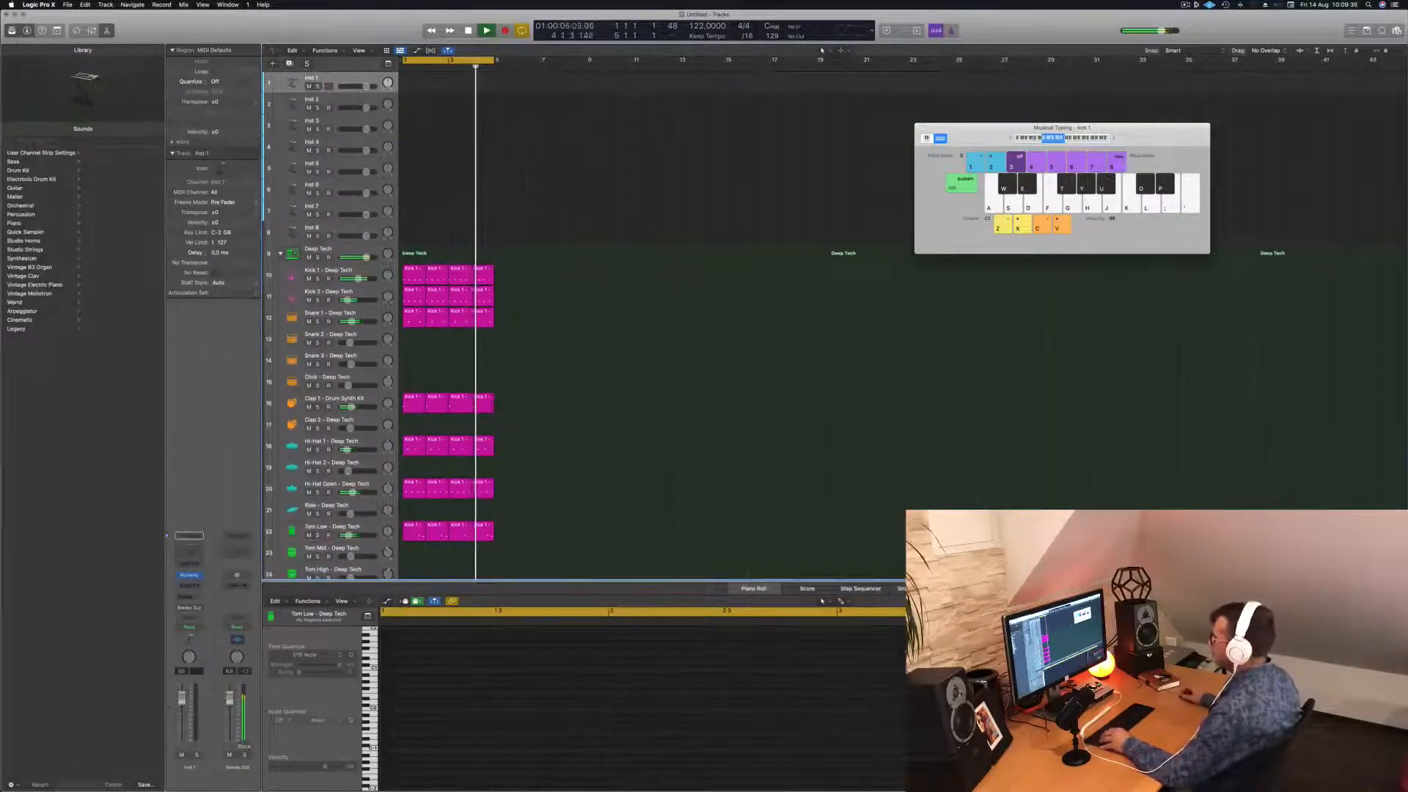
pyautogui.hscroll(3, 552, 198)
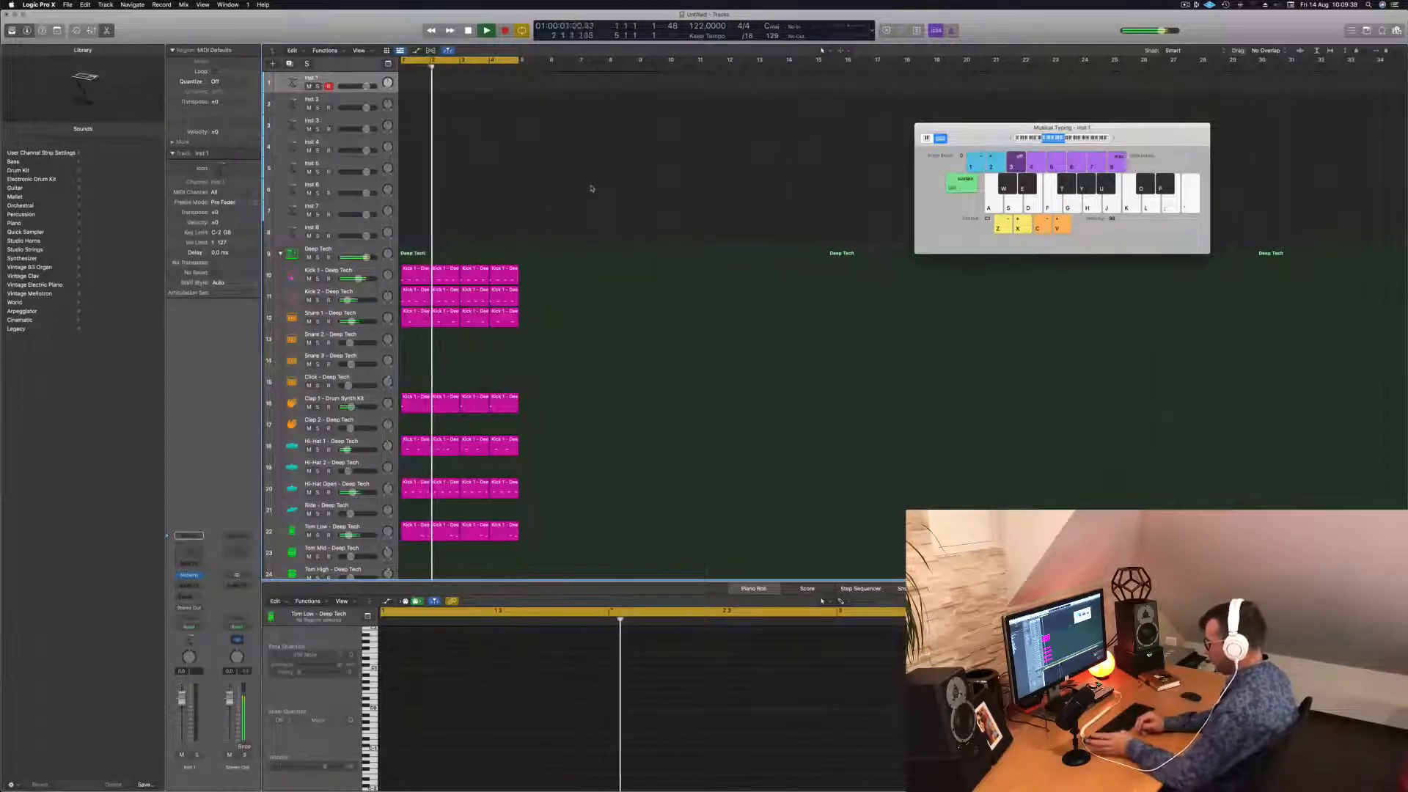
pyautogui.press('super+a')
pyautogui.press('super+r')
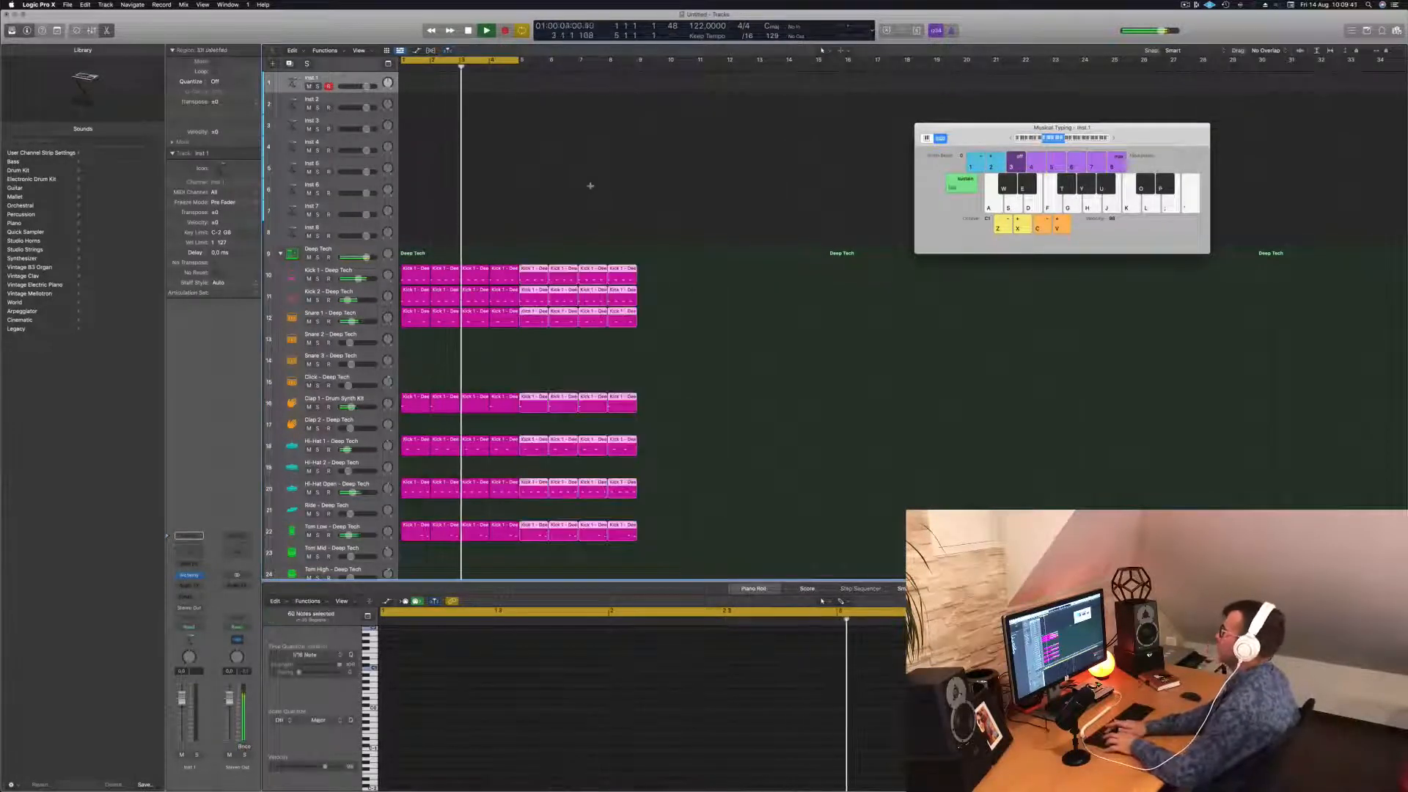
pyautogui.press('super+r')
pyautogui.press('super+r')
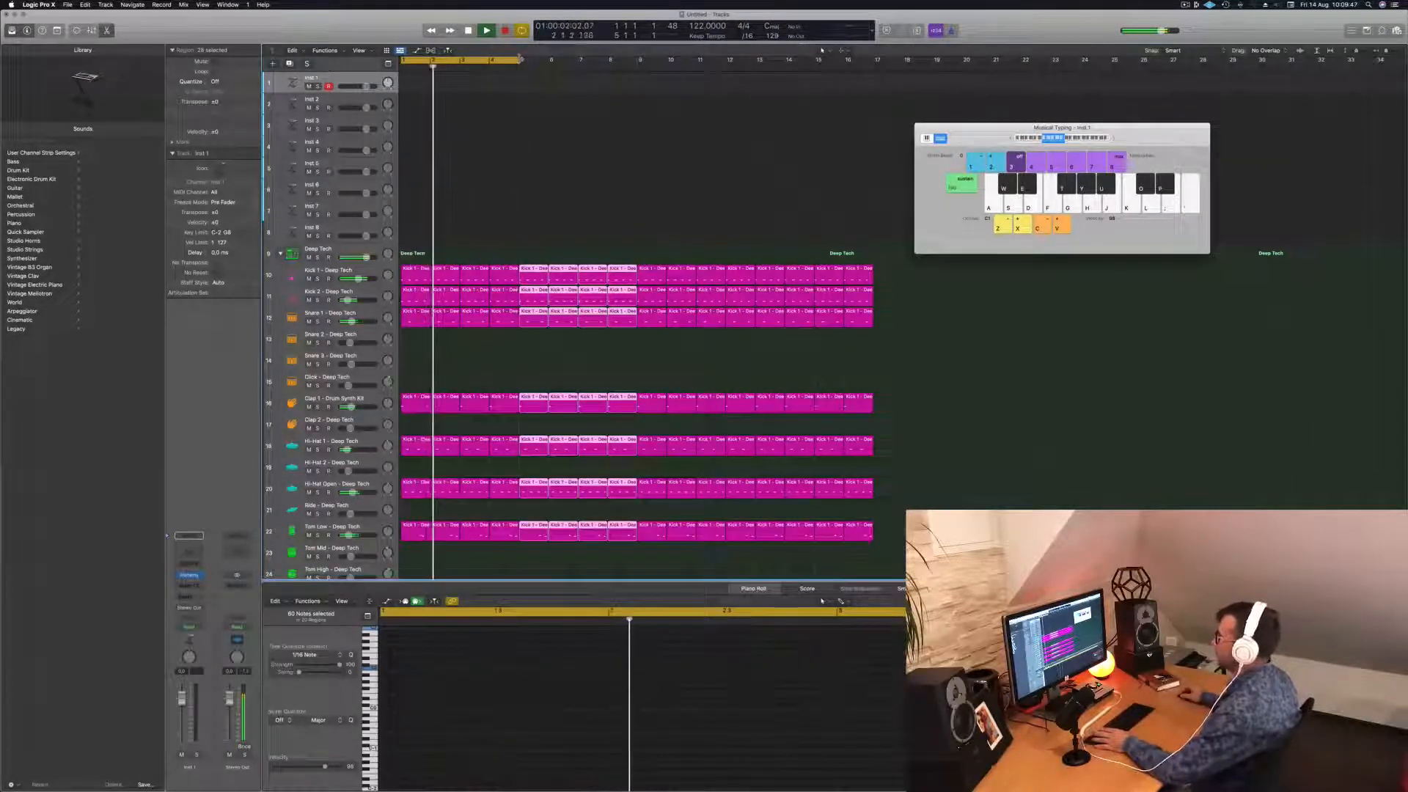
# Stretch the cycle range so it ends at bar 17.
pyautogui.moveTo(521, 60); pyautogui.dragTo(875, 86)
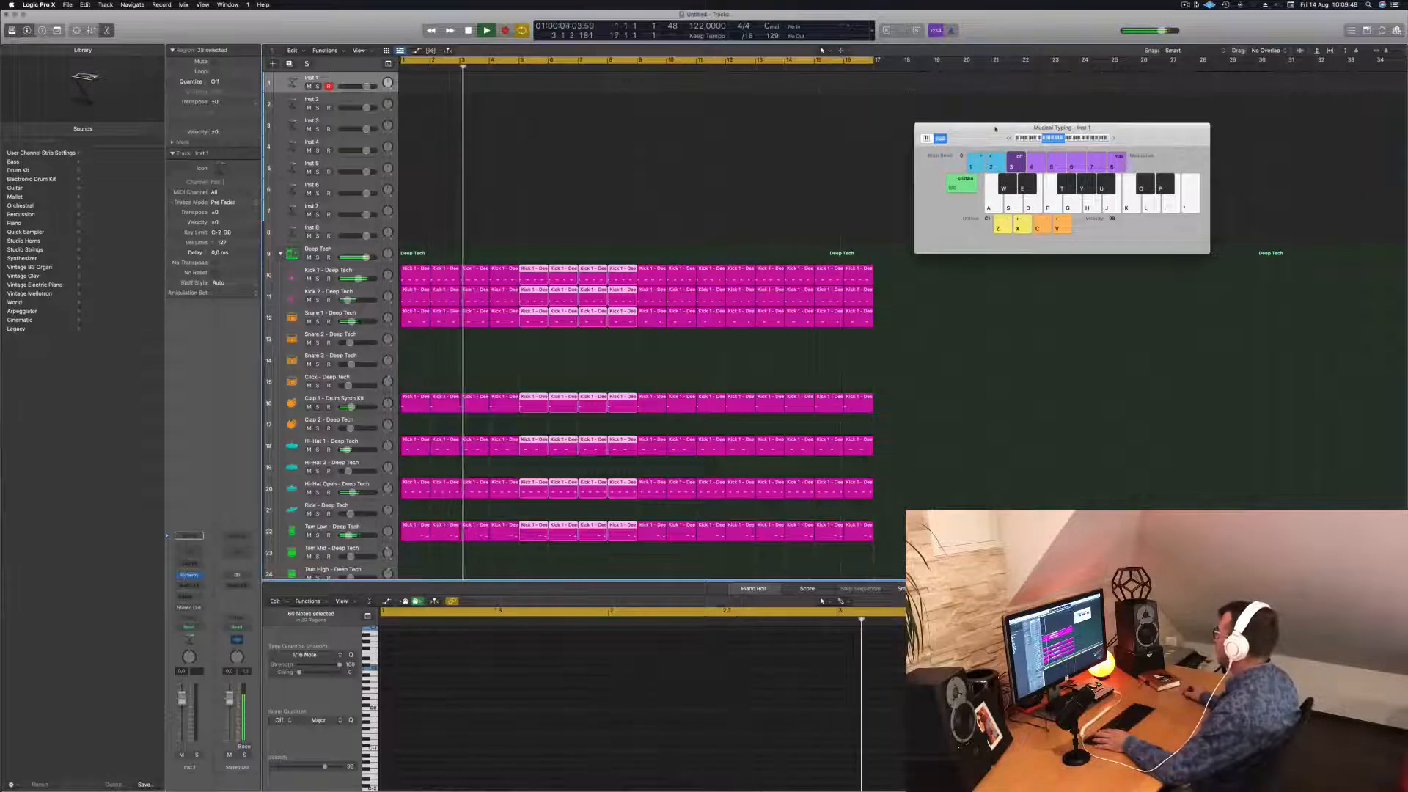
pyautogui.moveTo(983, 128); pyautogui.dragTo(1096, 149)
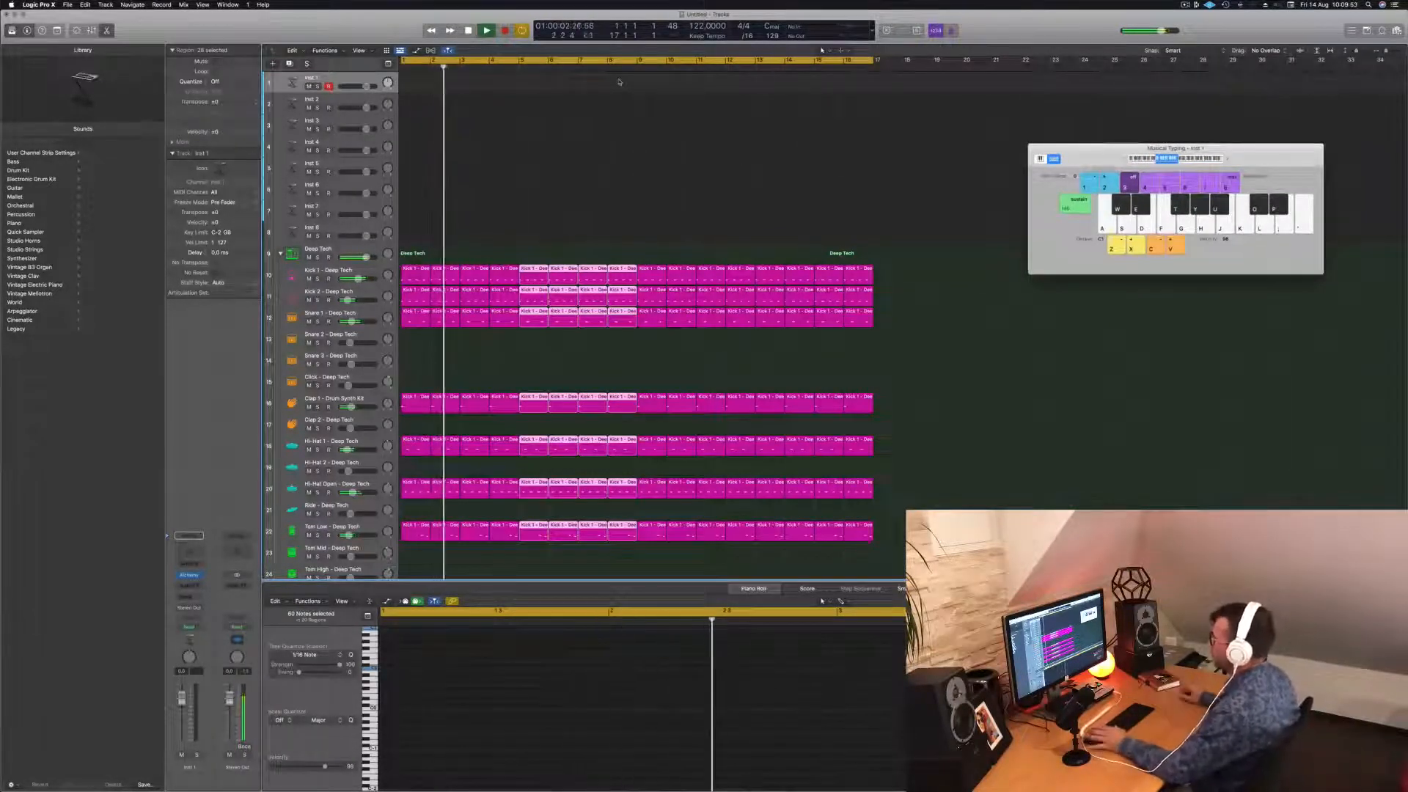
pyautogui.scroll(-2, 368, 499)
pyautogui.click(367, 500)
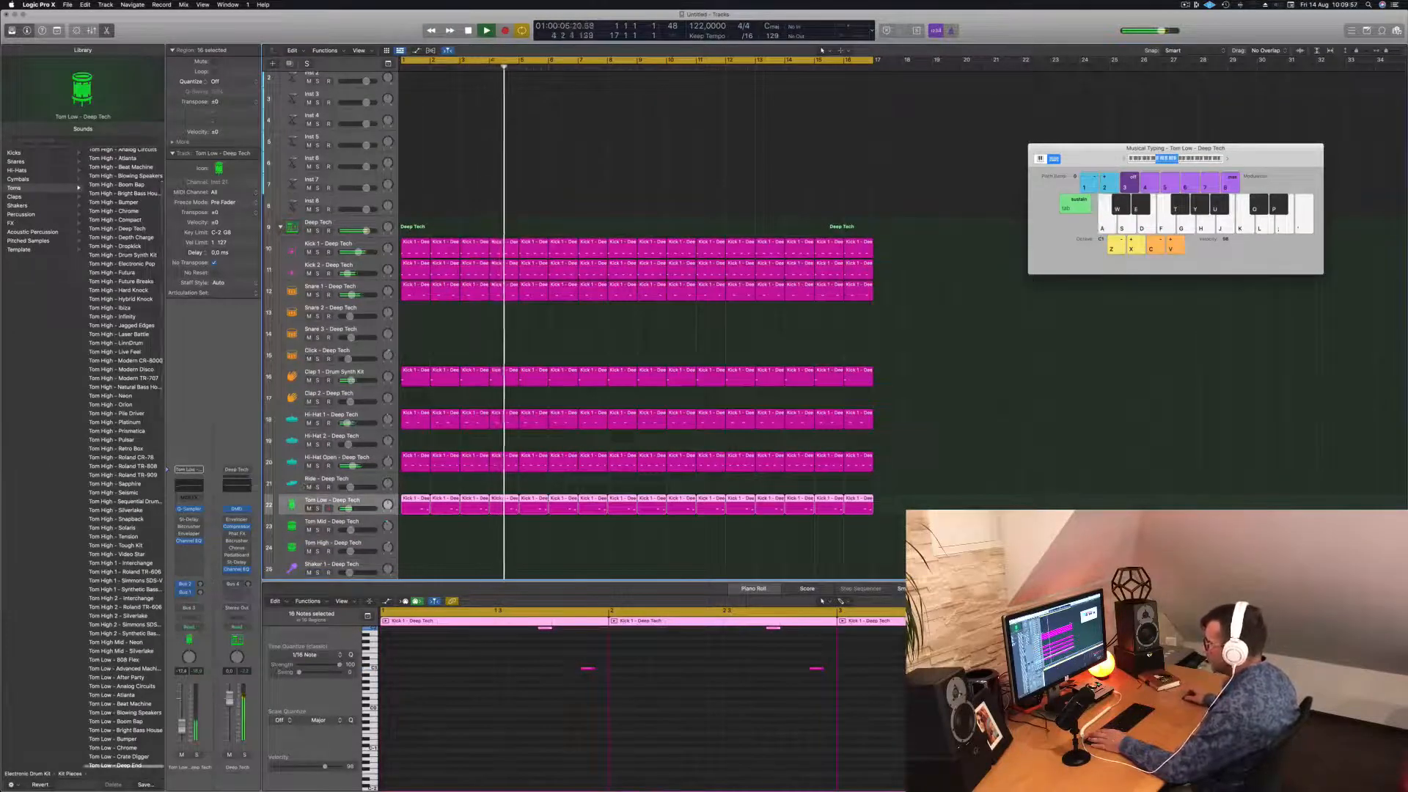
# Enable Tom Low's Quick Sampler filter and lower its cutoff to about 92.8 %.
pyautogui.click(189, 508)
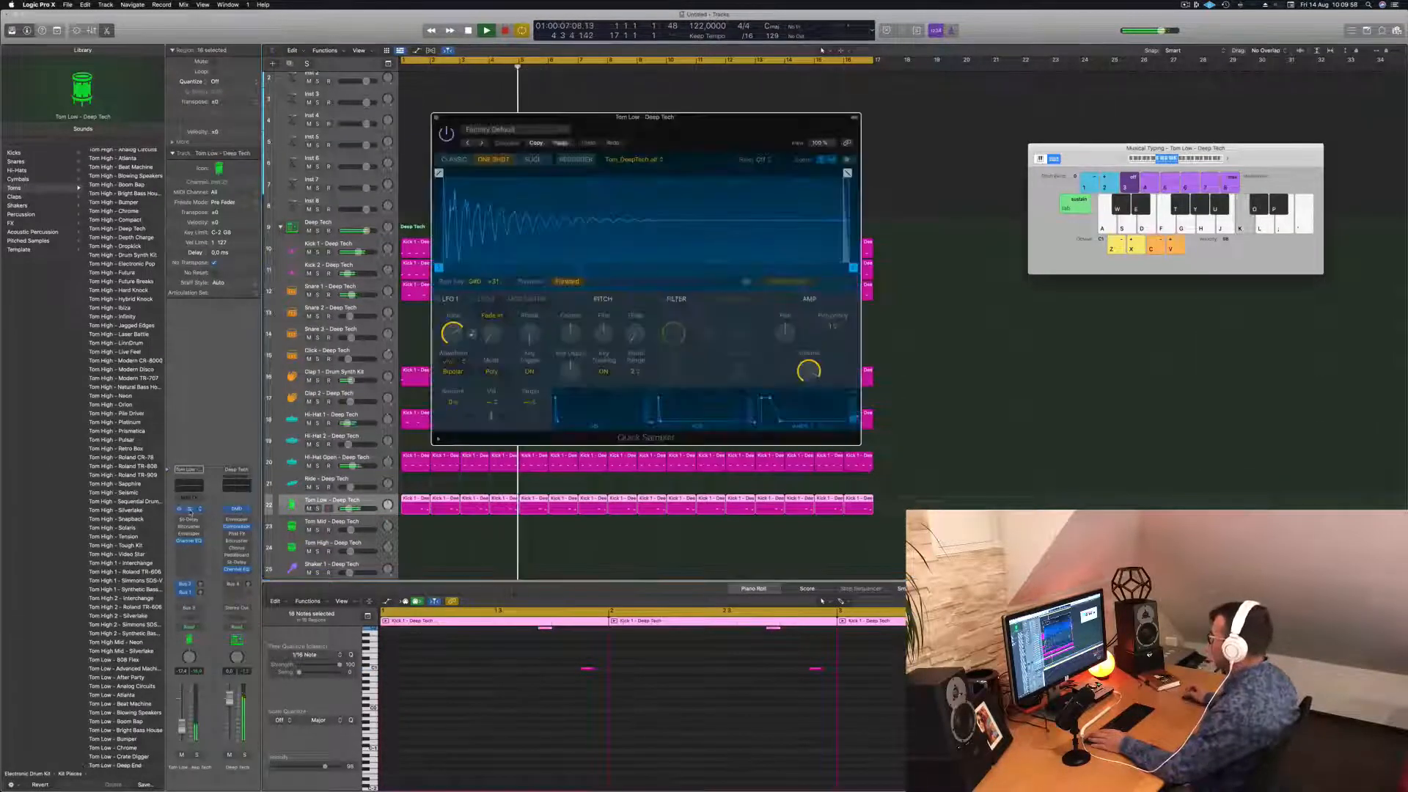
pyautogui.click(660, 300)
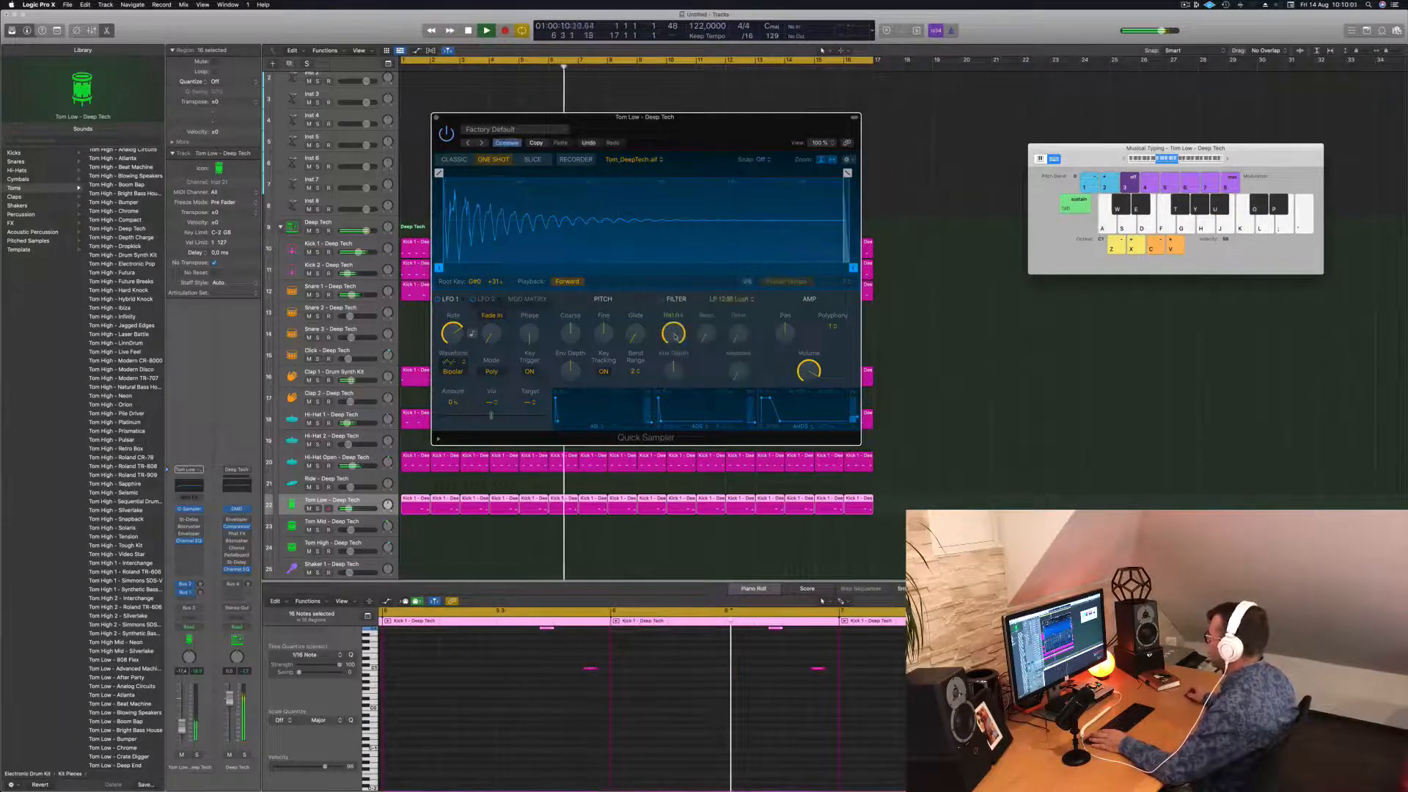
pyautogui.moveTo(675, 335); pyautogui.dragTo(676, 361)
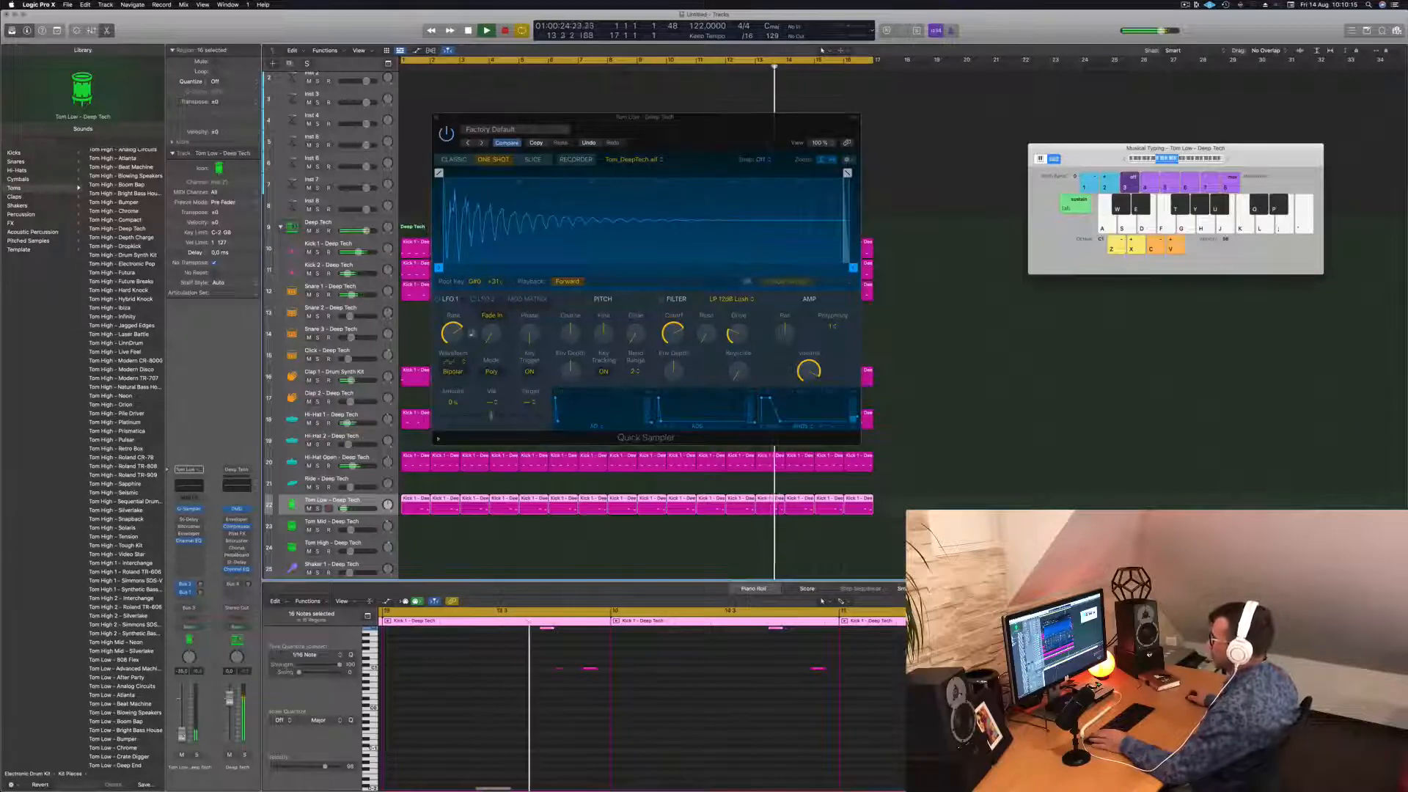
pyautogui.click(438, 113)
pyautogui.scroll(2, 440, 215)
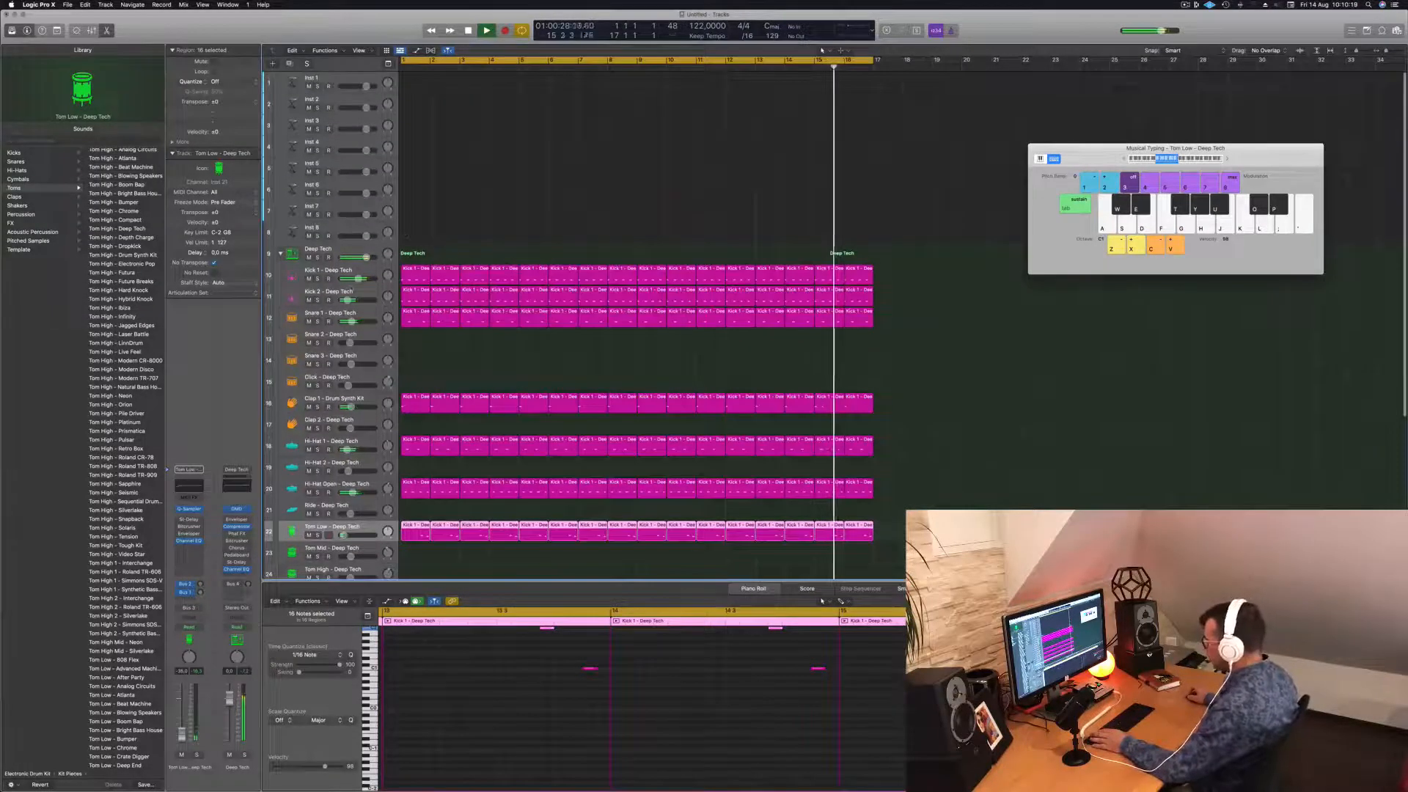
# Zoom out the arrangement, reselect Inst 1 and drag its track row taller.
pyautogui.click(354, 79)
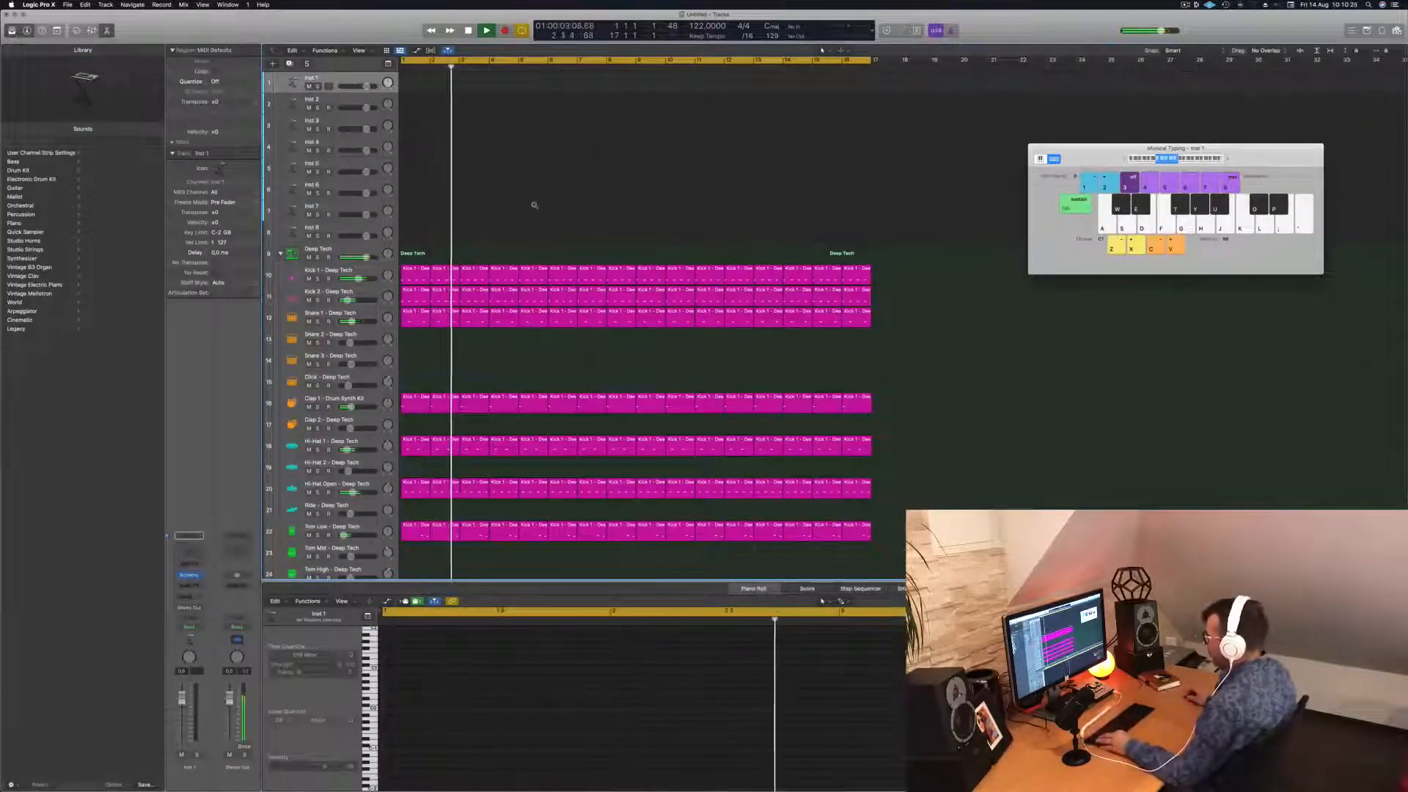
pyautogui.press('super+Left')
pyautogui.press('super+Up')
pyautogui.press('super+Up')
pyautogui.press('super+Up')
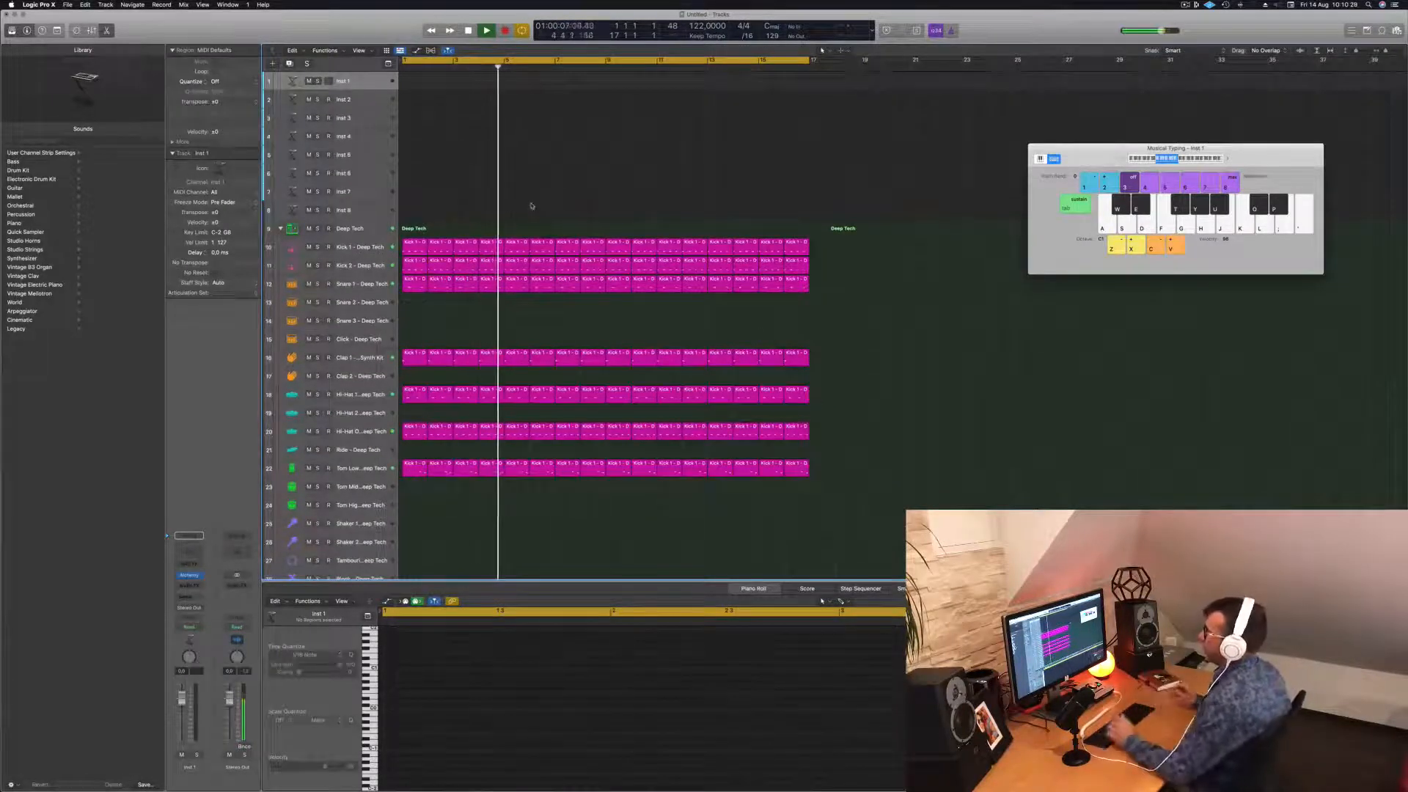
pyautogui.click(341, 434)
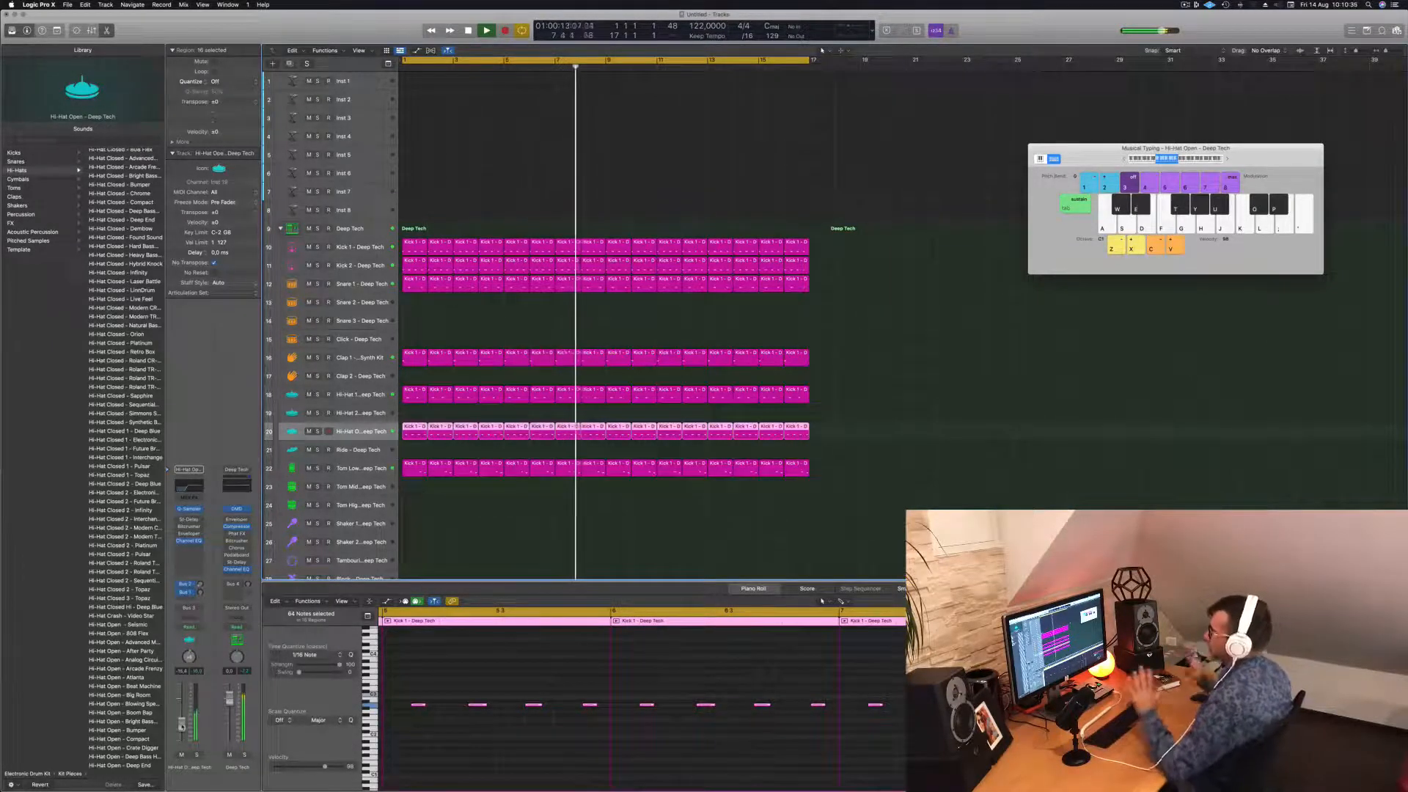
pyautogui.click(371, 86)
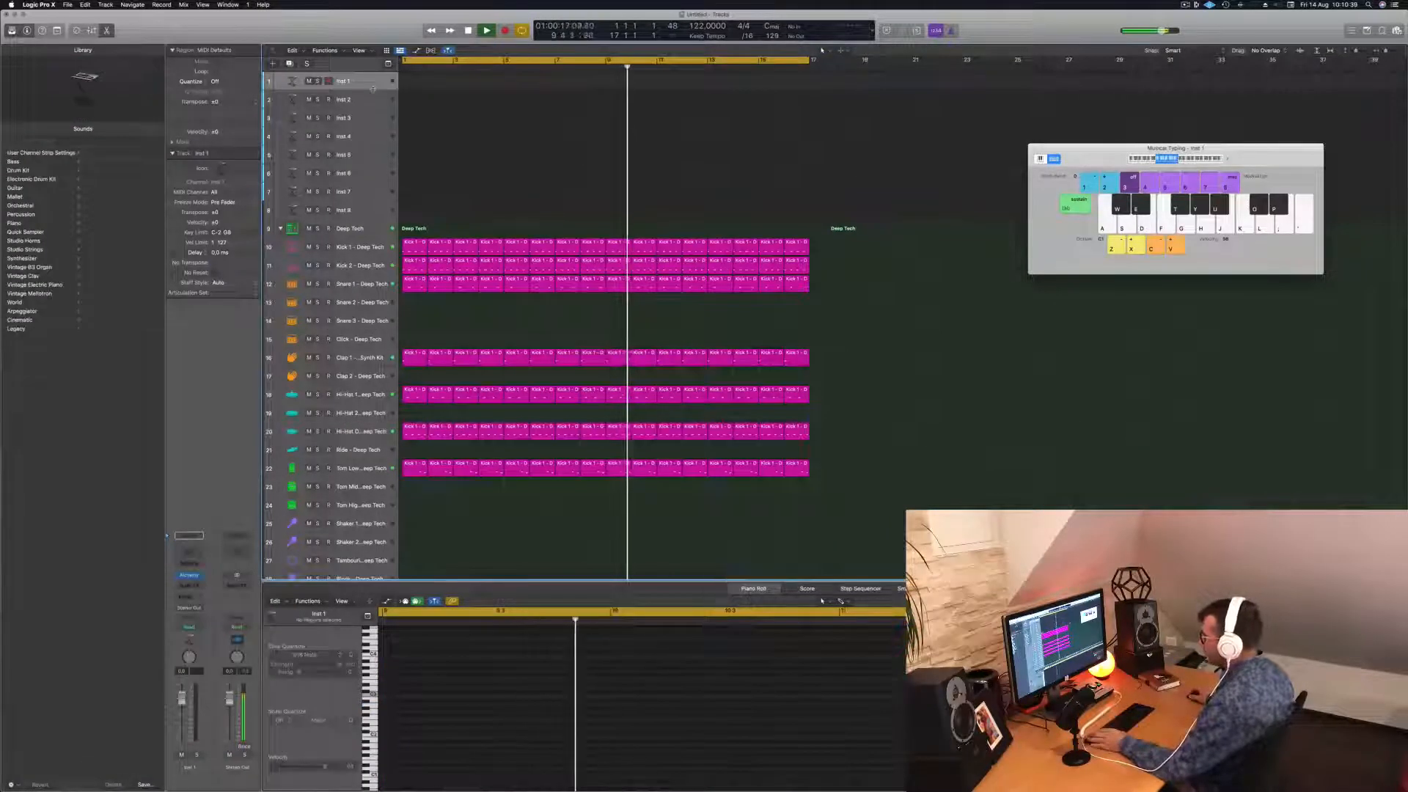
pyautogui.moveTo(373, 90); pyautogui.dragTo(373, 111)
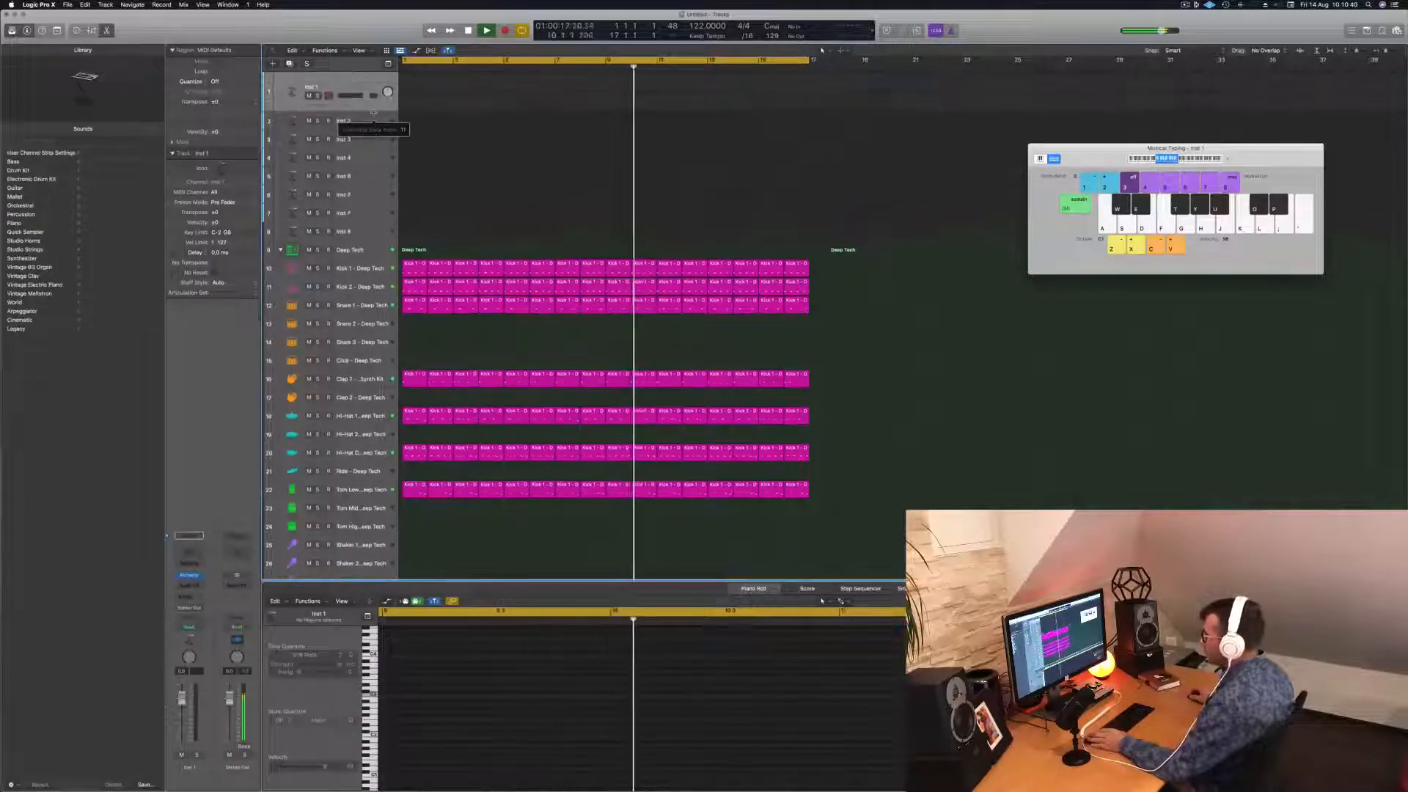
# Open Alchemy on Inst 1 and filter its preset browser to the Bass category.
pyautogui.click(189, 574)
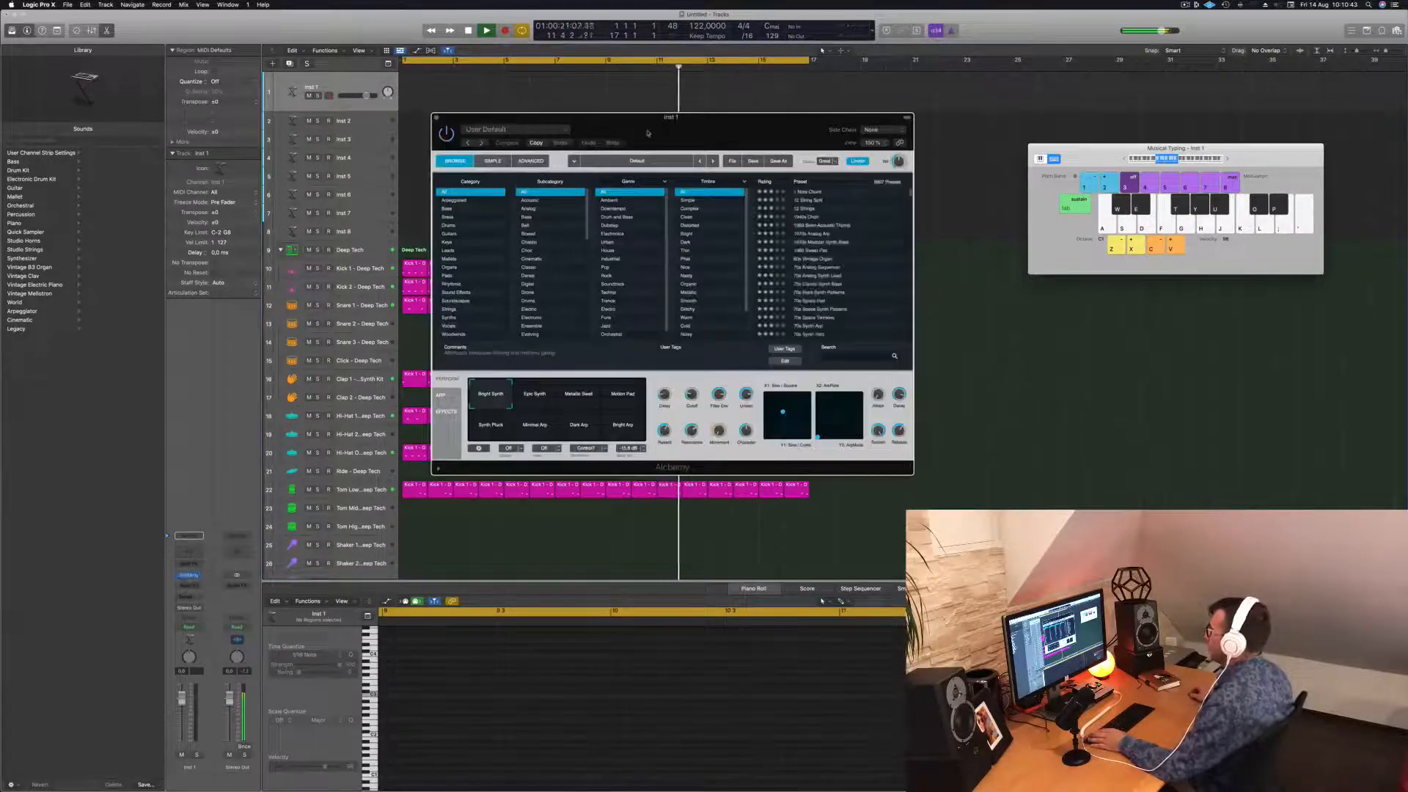
pyautogui.moveTo(649, 133); pyautogui.dragTo(924, 216)
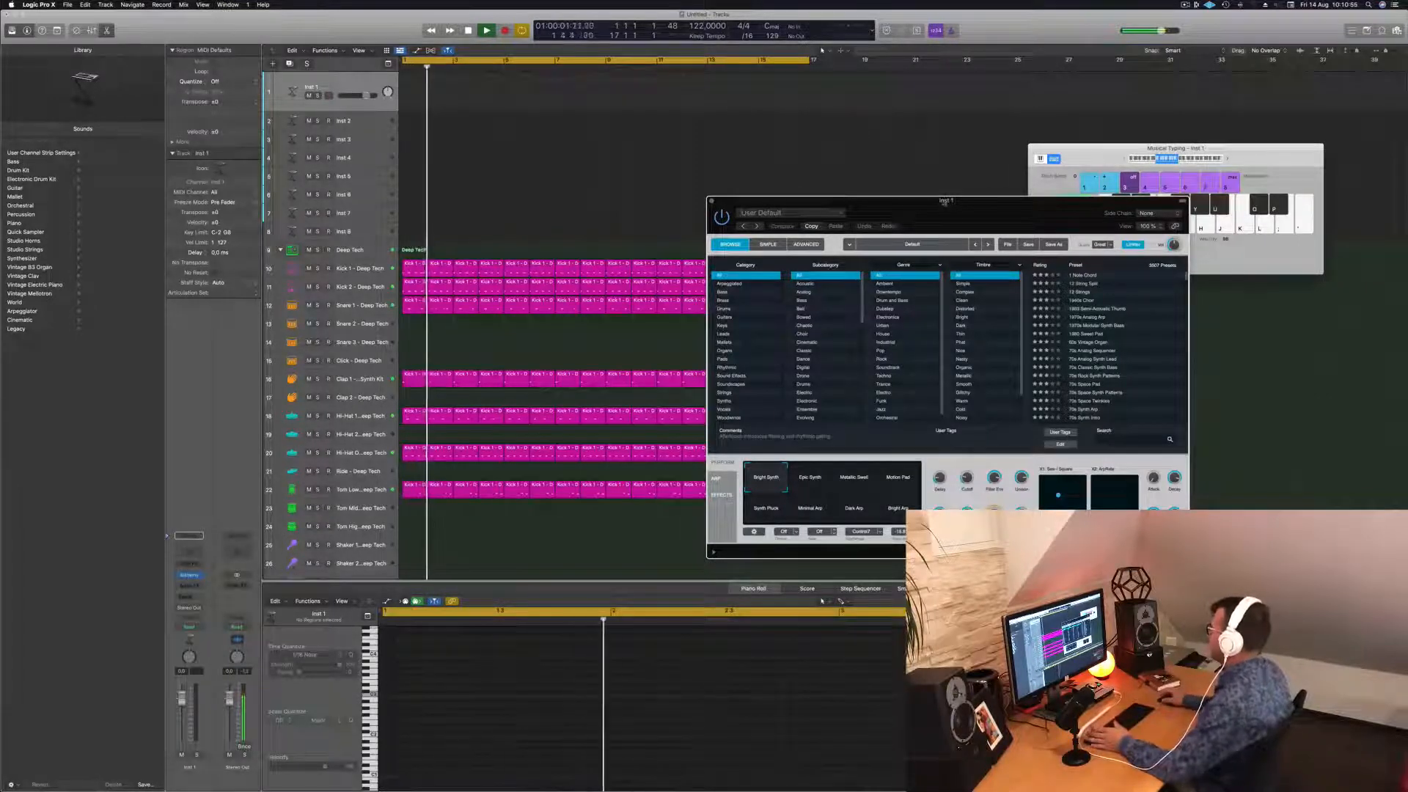
pyautogui.moveTo(944, 204); pyautogui.dragTo(786, 182)
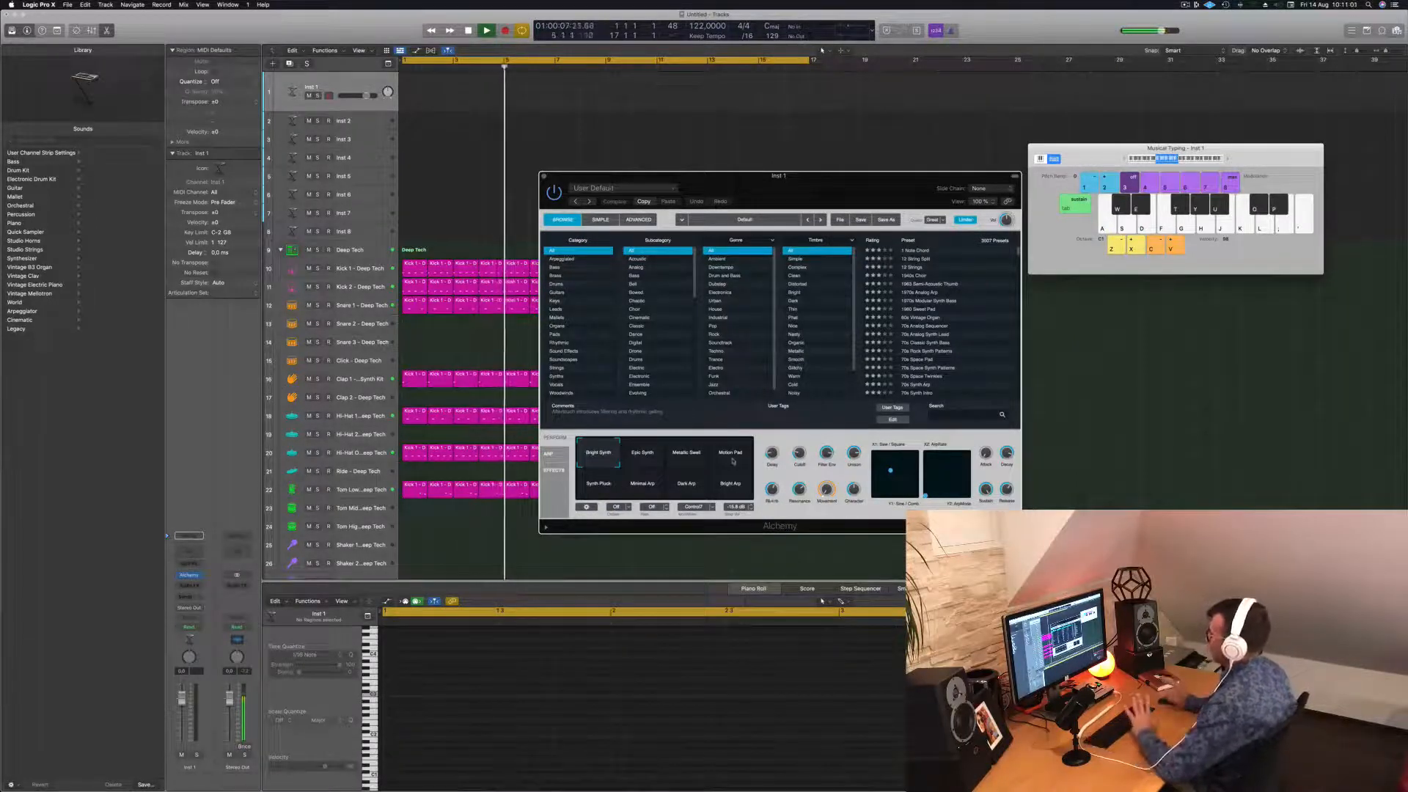
pyautogui.moveTo(847, 183); pyautogui.dragTo(850, 195)
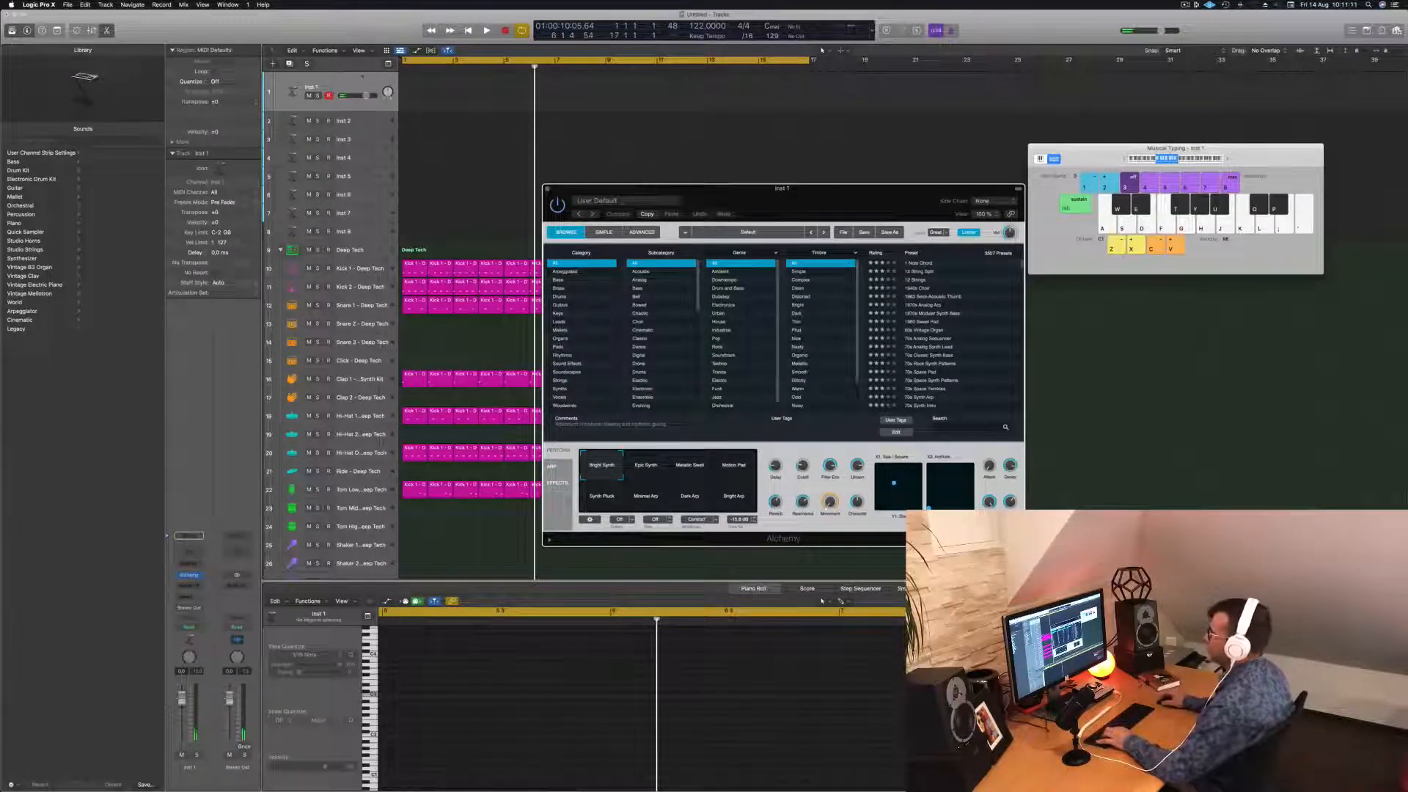
pyautogui.click(561, 281)
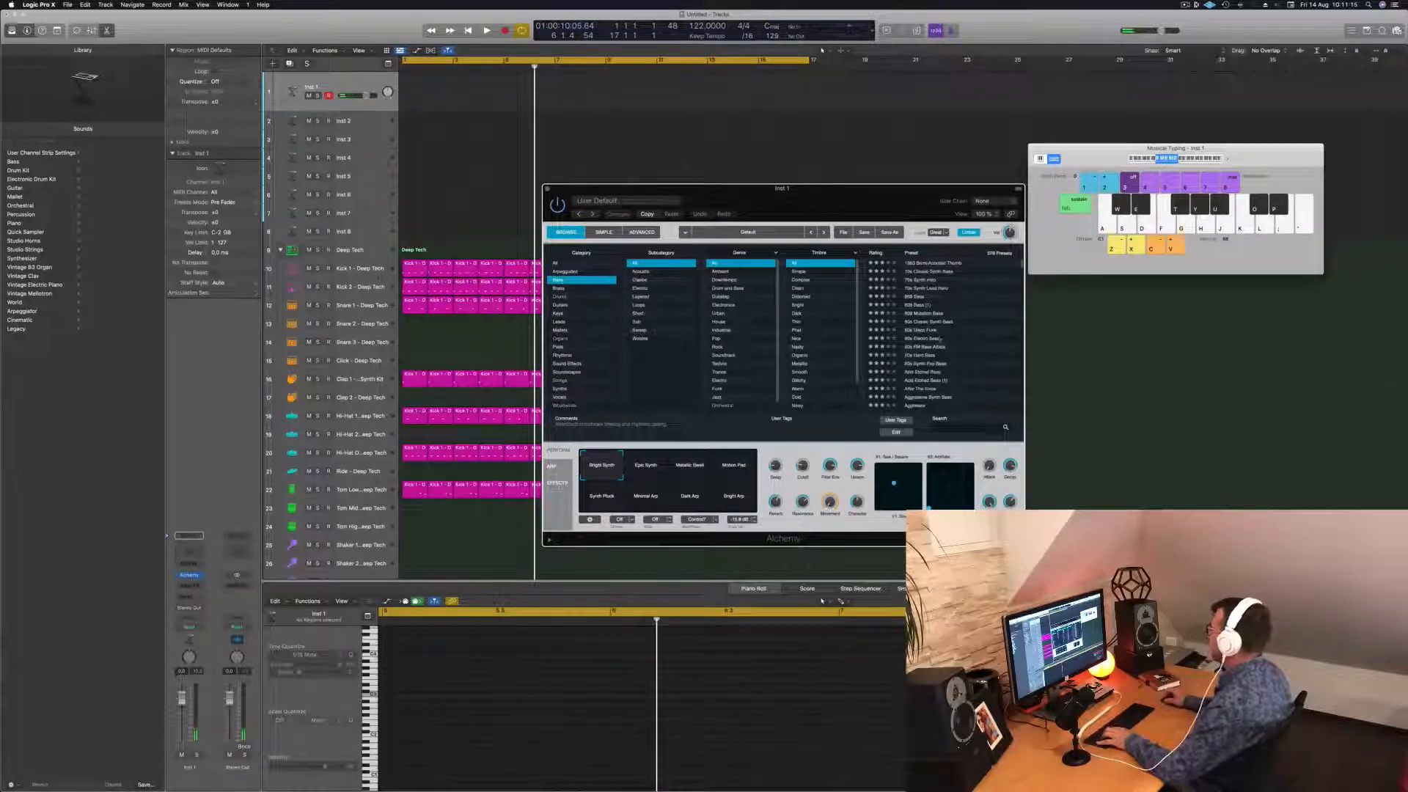
# Load the Agile Synth Bass preset, start playback, then try the Alloy preset.
pyautogui.scroll(-5, 940, 339)
pyautogui.click(921, 308)
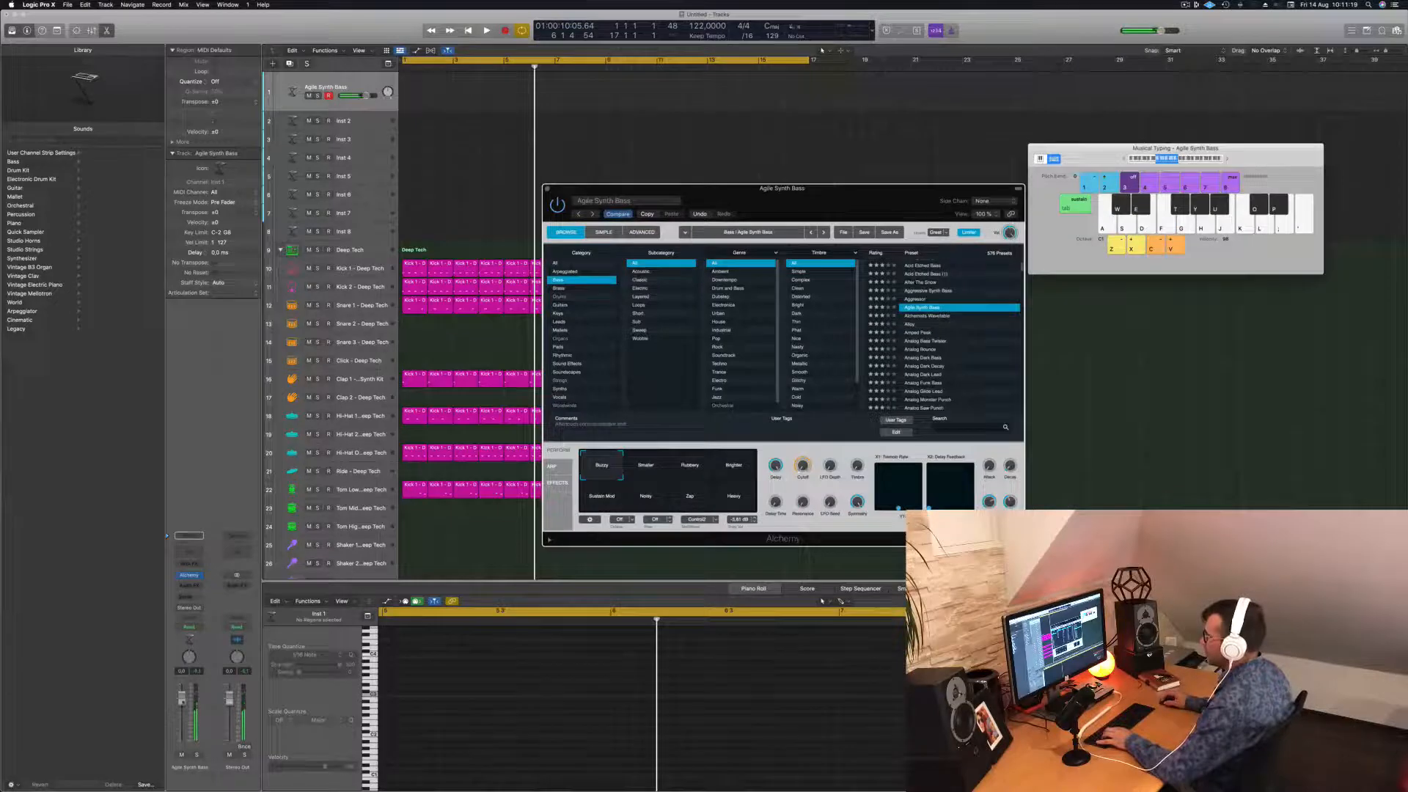
pyautogui.press('space')
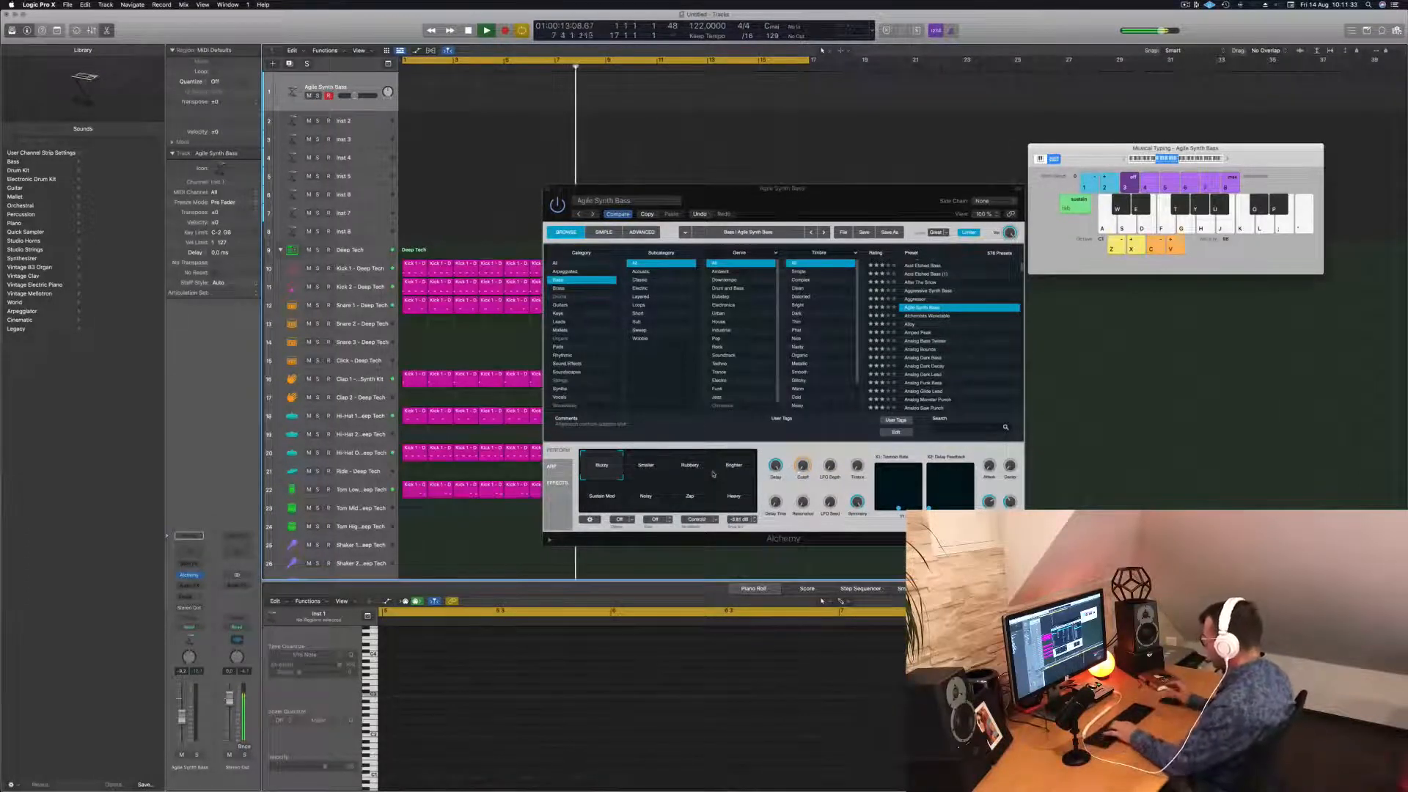
pyautogui.moveTo(881, 196); pyautogui.dragTo(741, 169)
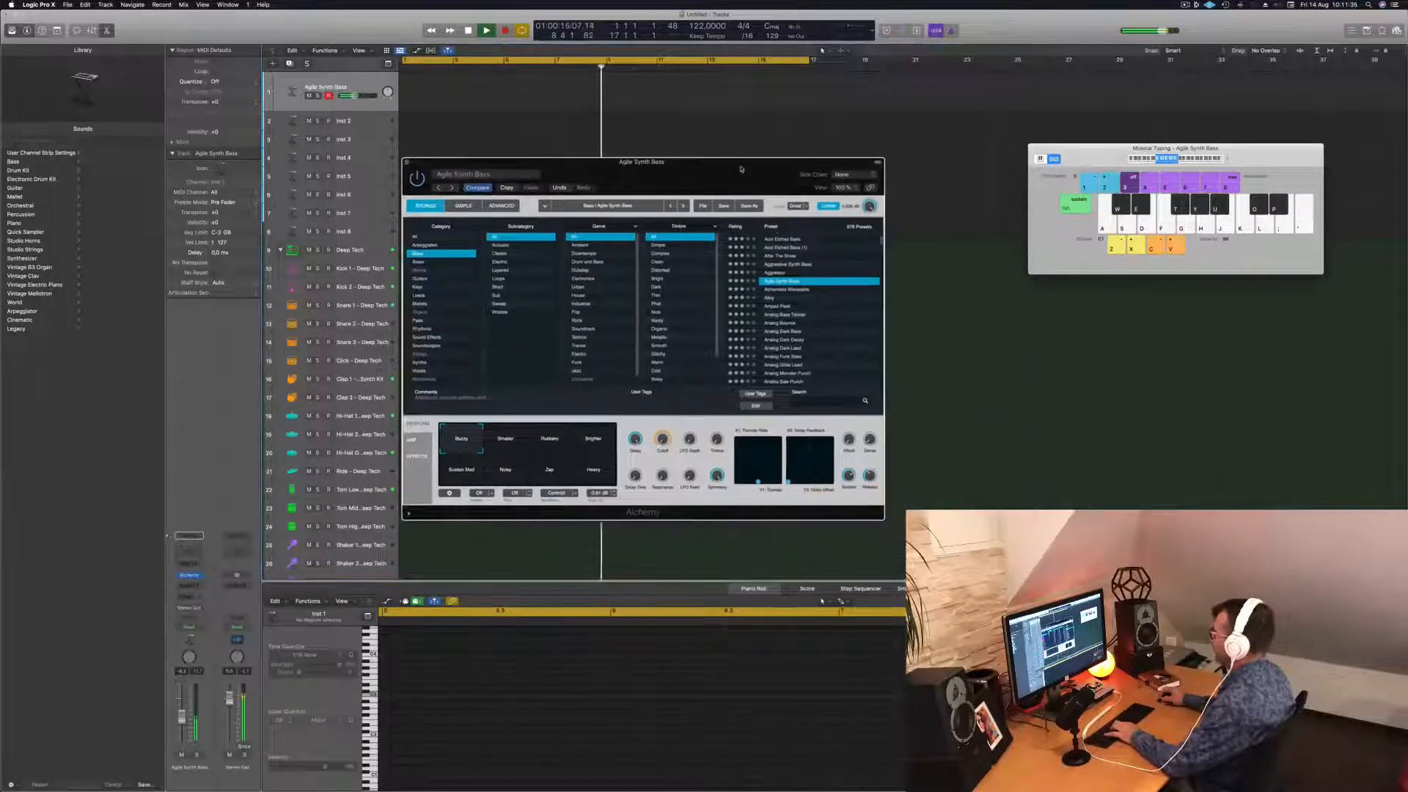
pyautogui.click(771, 297)
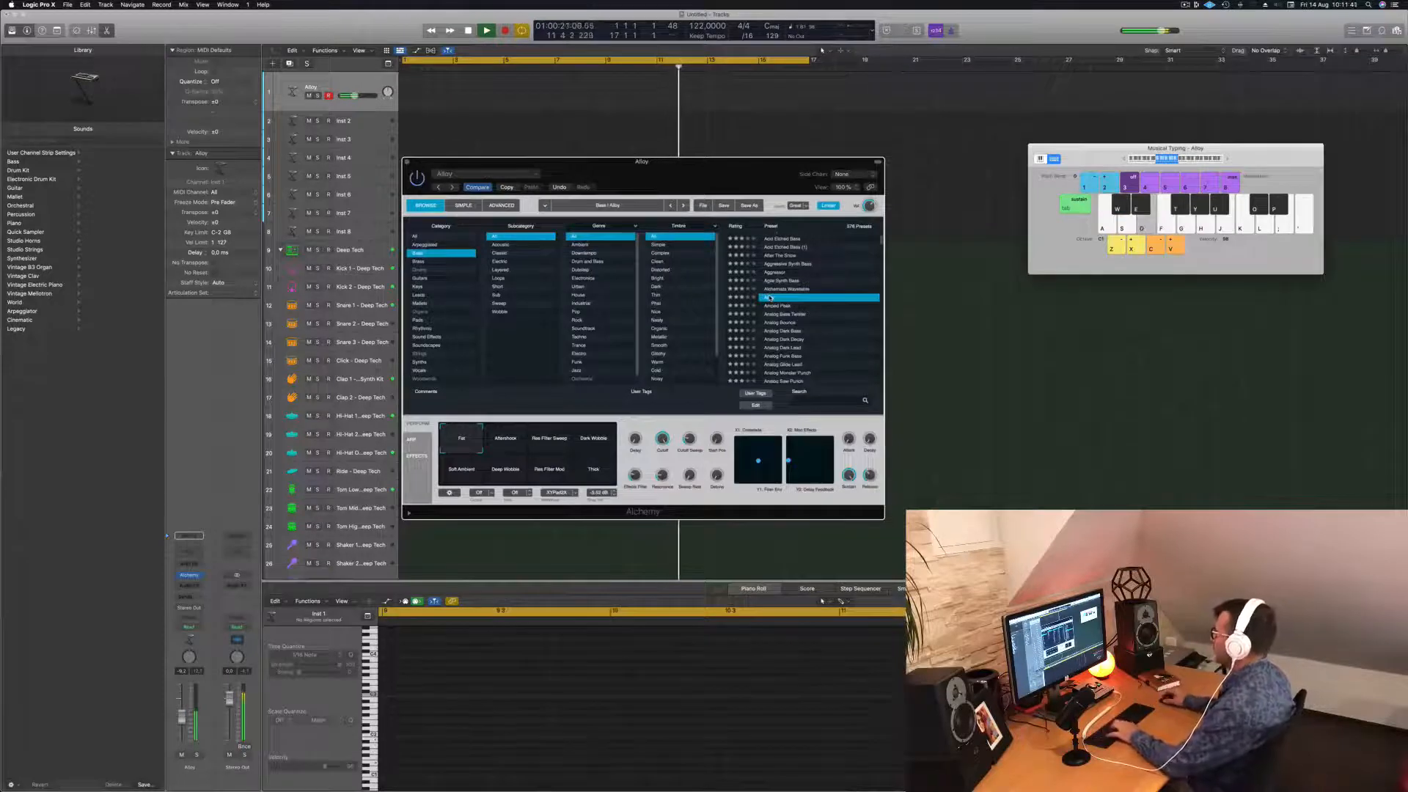
# Trigger the Res Filter Sweep pad, load Amped Peak, and arrow down to Analog Bounce.
pyautogui.moveTo(672, 163); pyautogui.dragTo(914, 198)
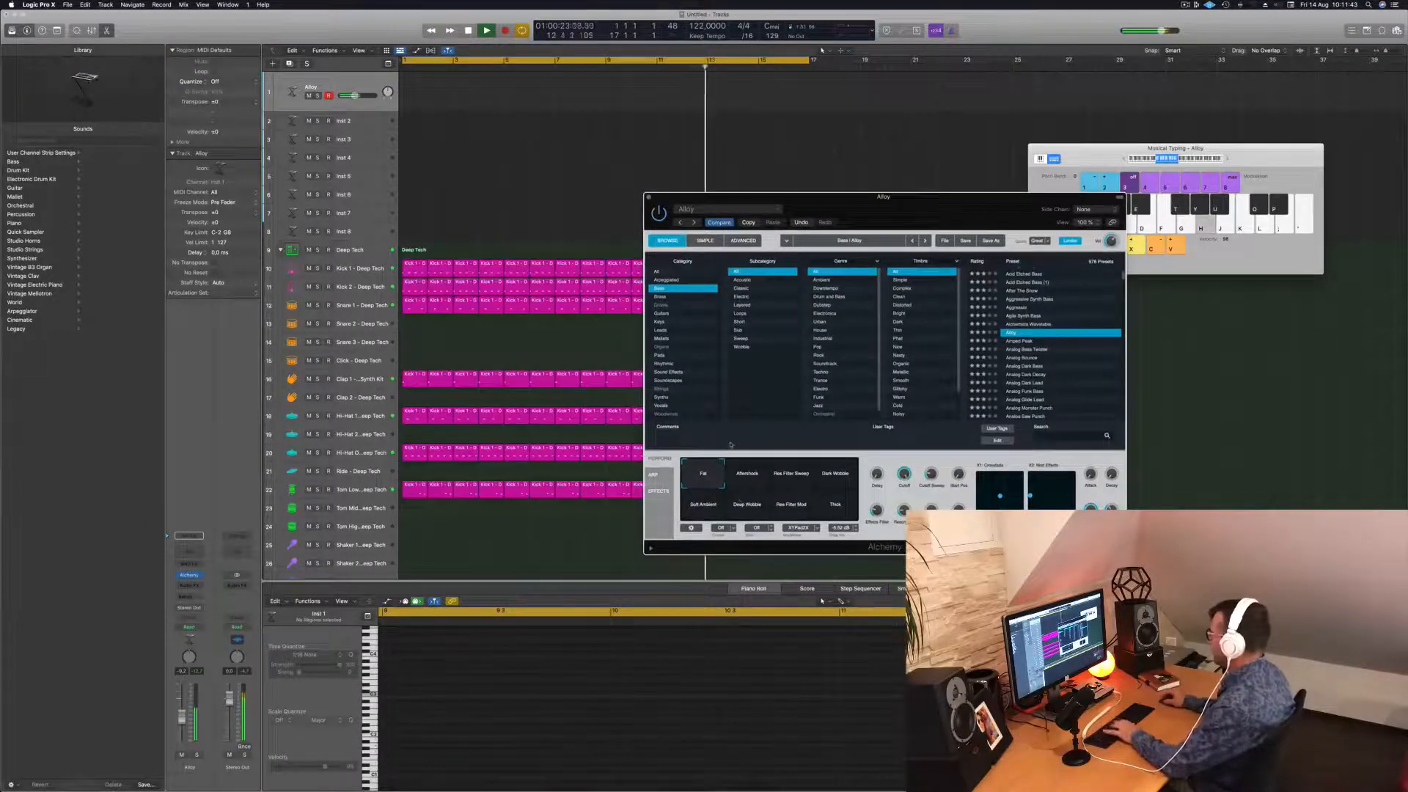
pyautogui.click(793, 478)
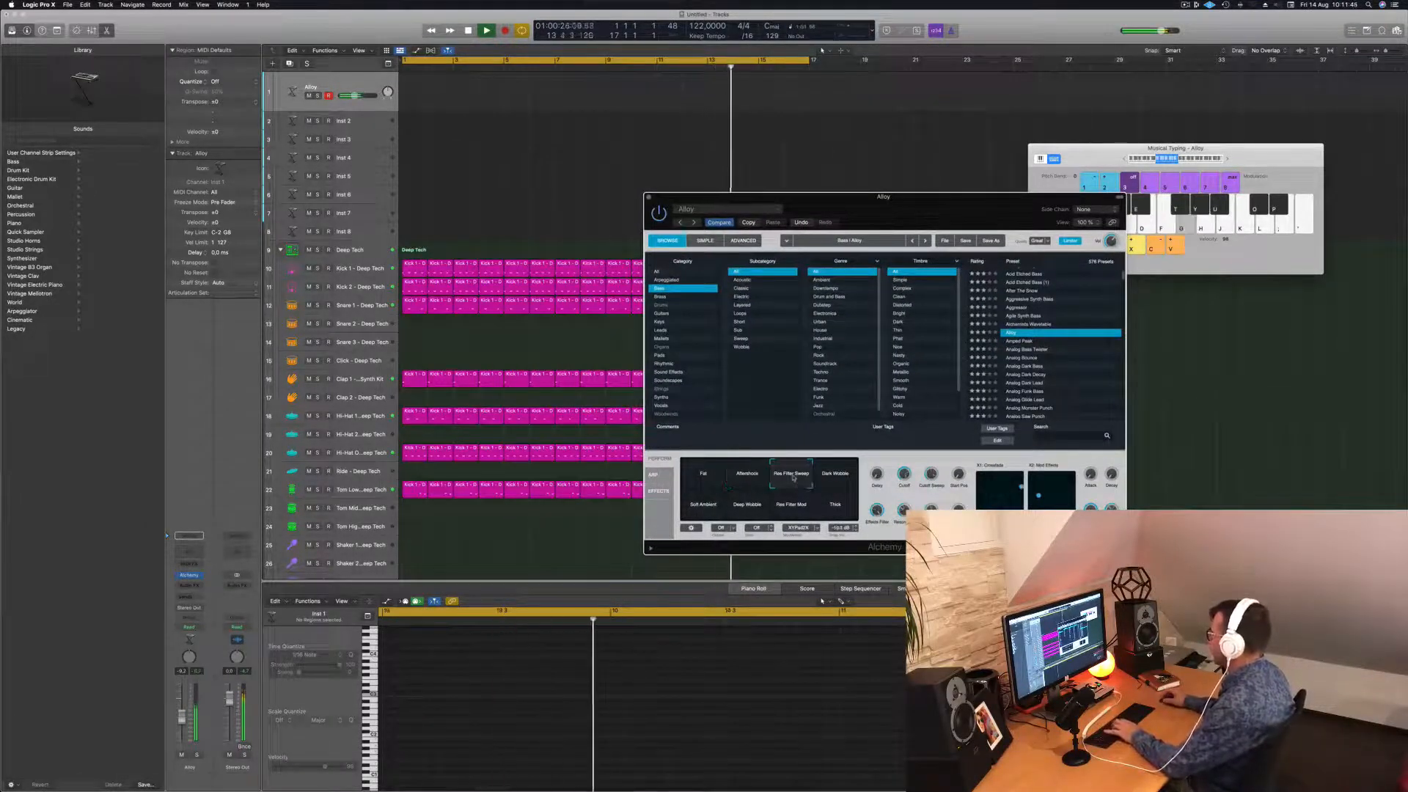
pyautogui.click(1019, 341)
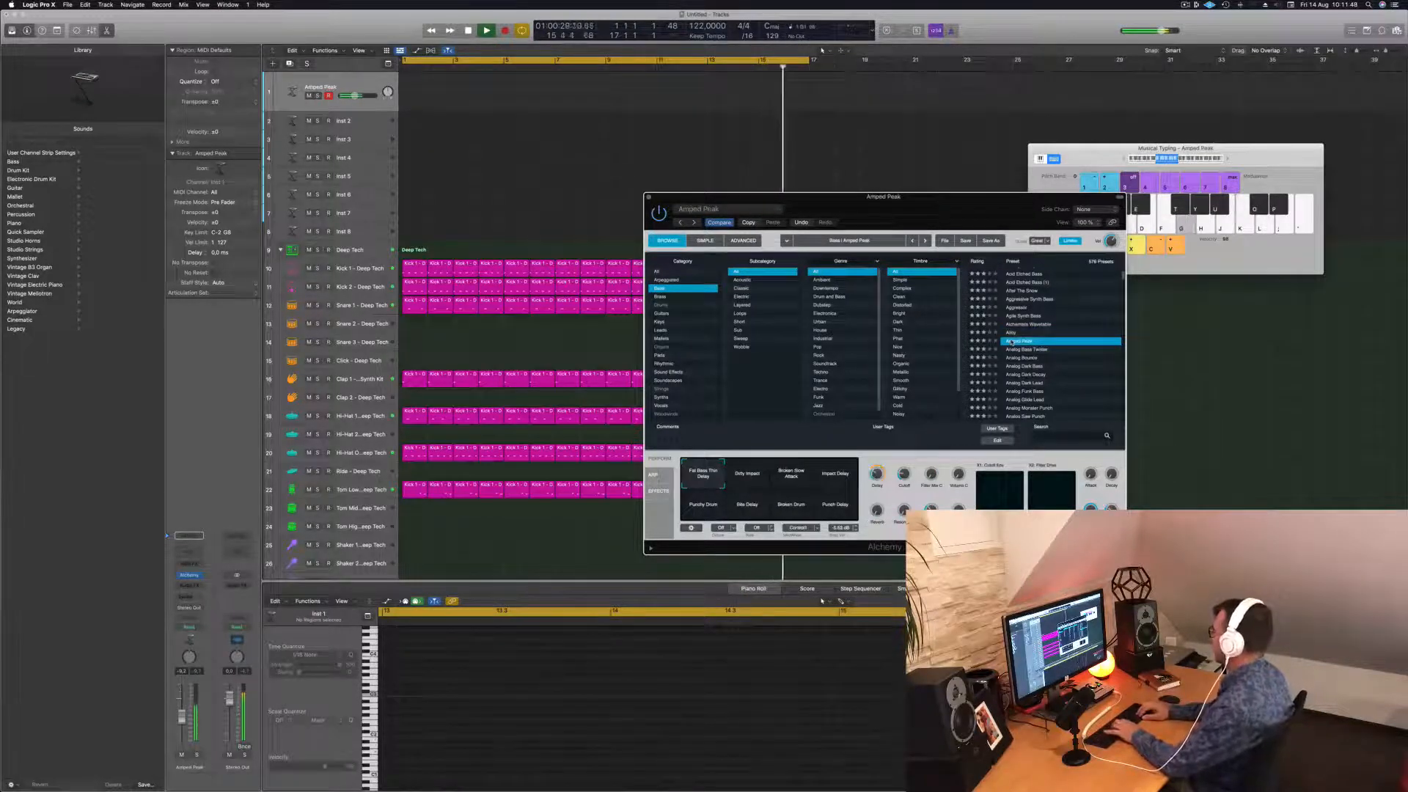
pyautogui.press('Down')
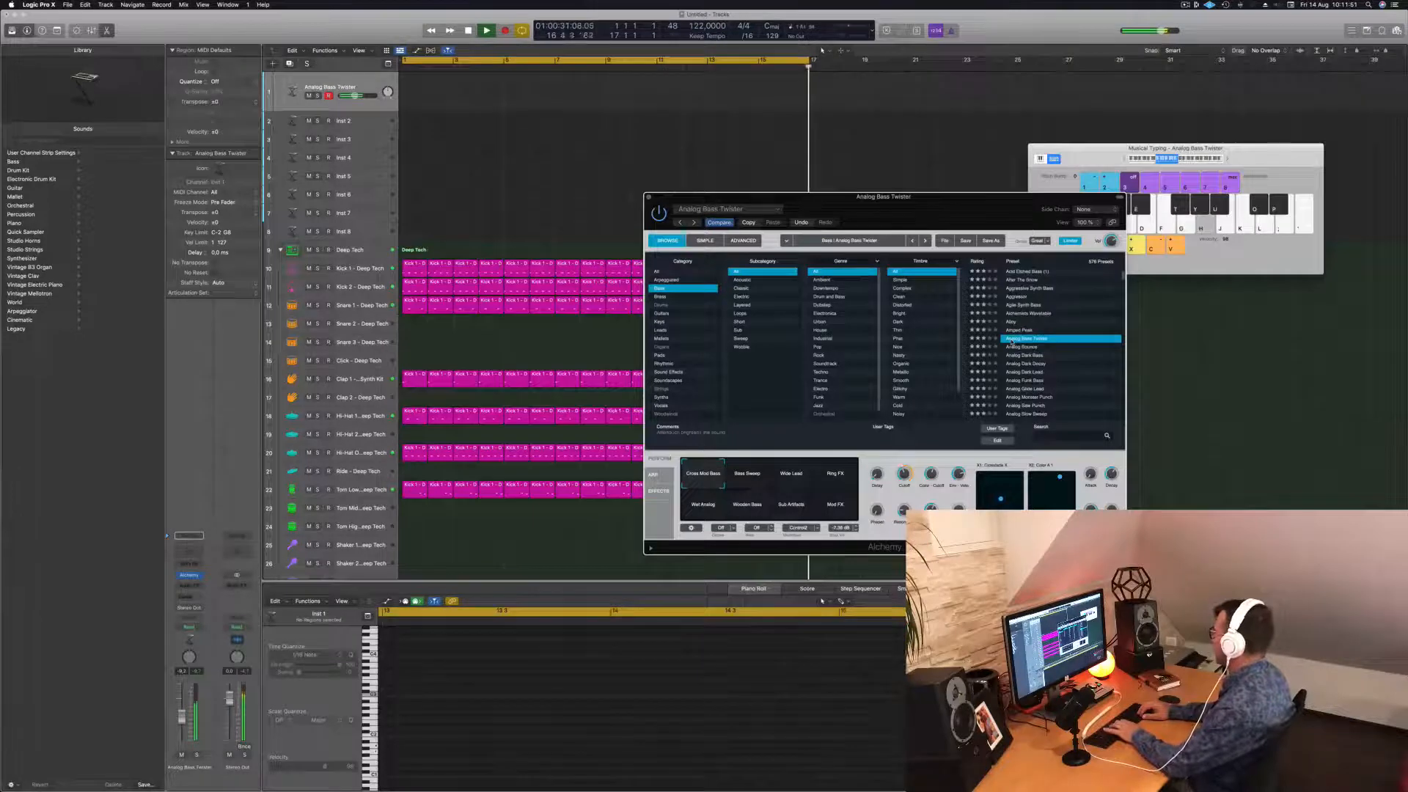
pyautogui.press('Down')
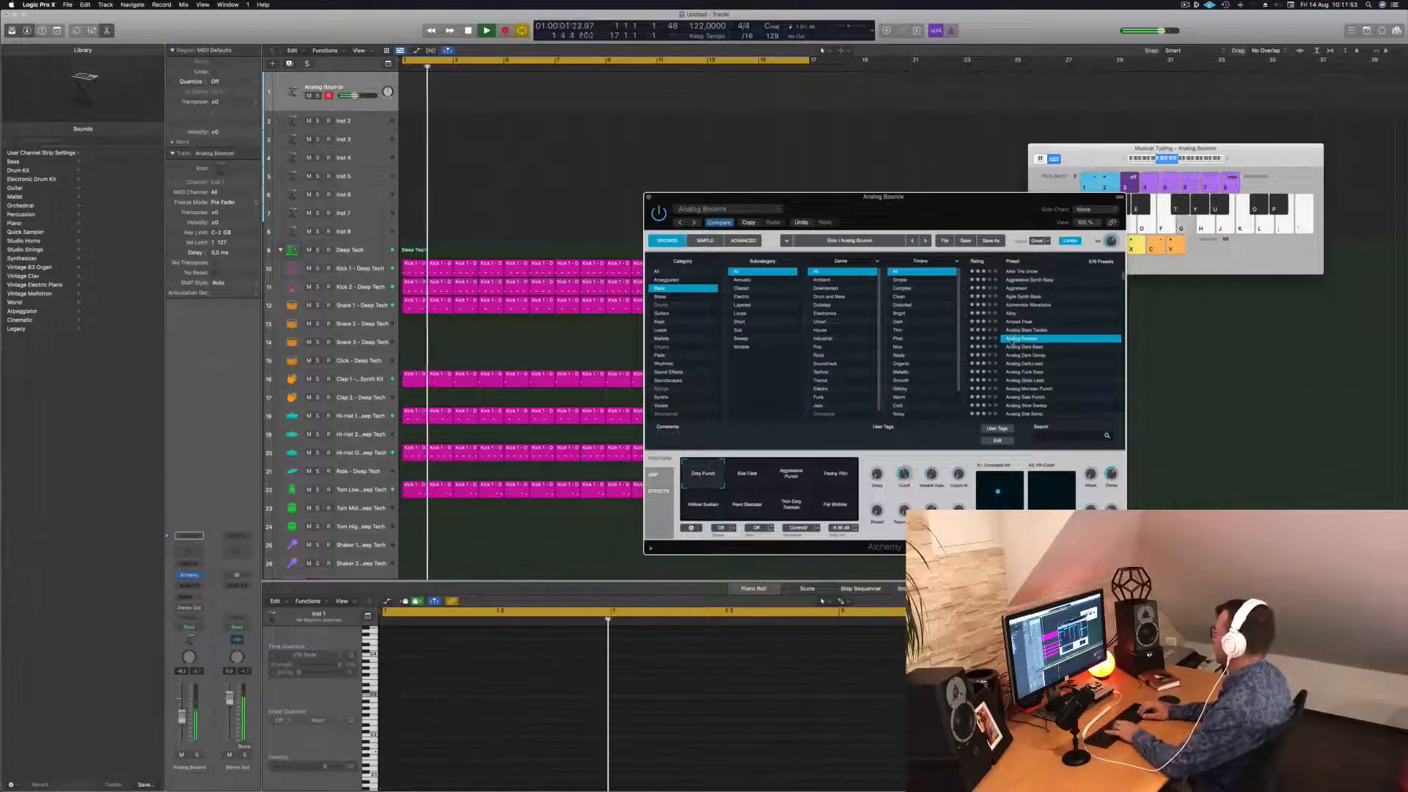
# Try Analog Bounce's Sub Click, Aggressive Punch and Trashy Thin variations, briefly checking Analog Slow Sweep.
pyautogui.click(739, 481)
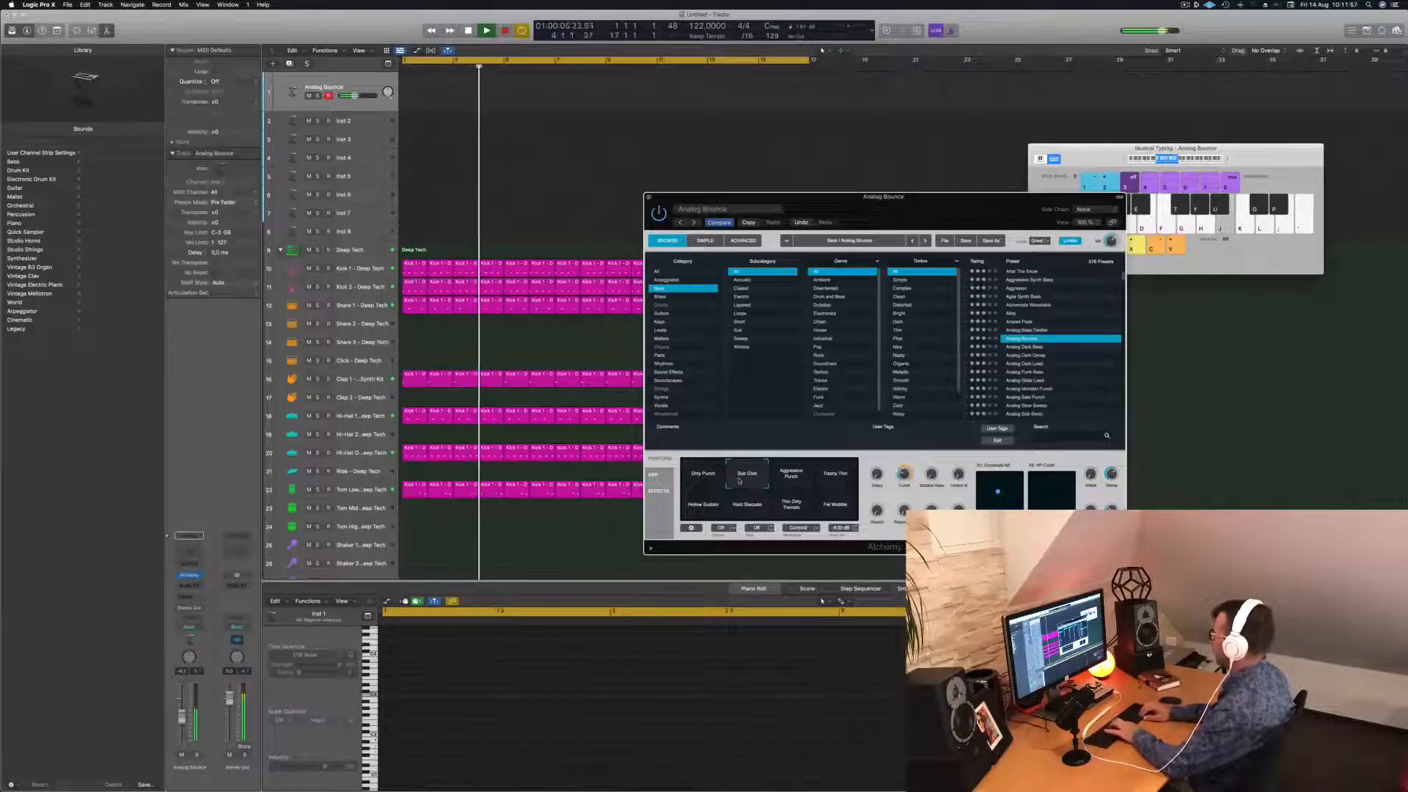
pyautogui.press('Down')
pyautogui.press('Down')
pyautogui.press('Down')
pyautogui.press('Down')
pyautogui.press('Down')
pyautogui.press('Down')
pyautogui.press('Down')
pyautogui.press('Down')
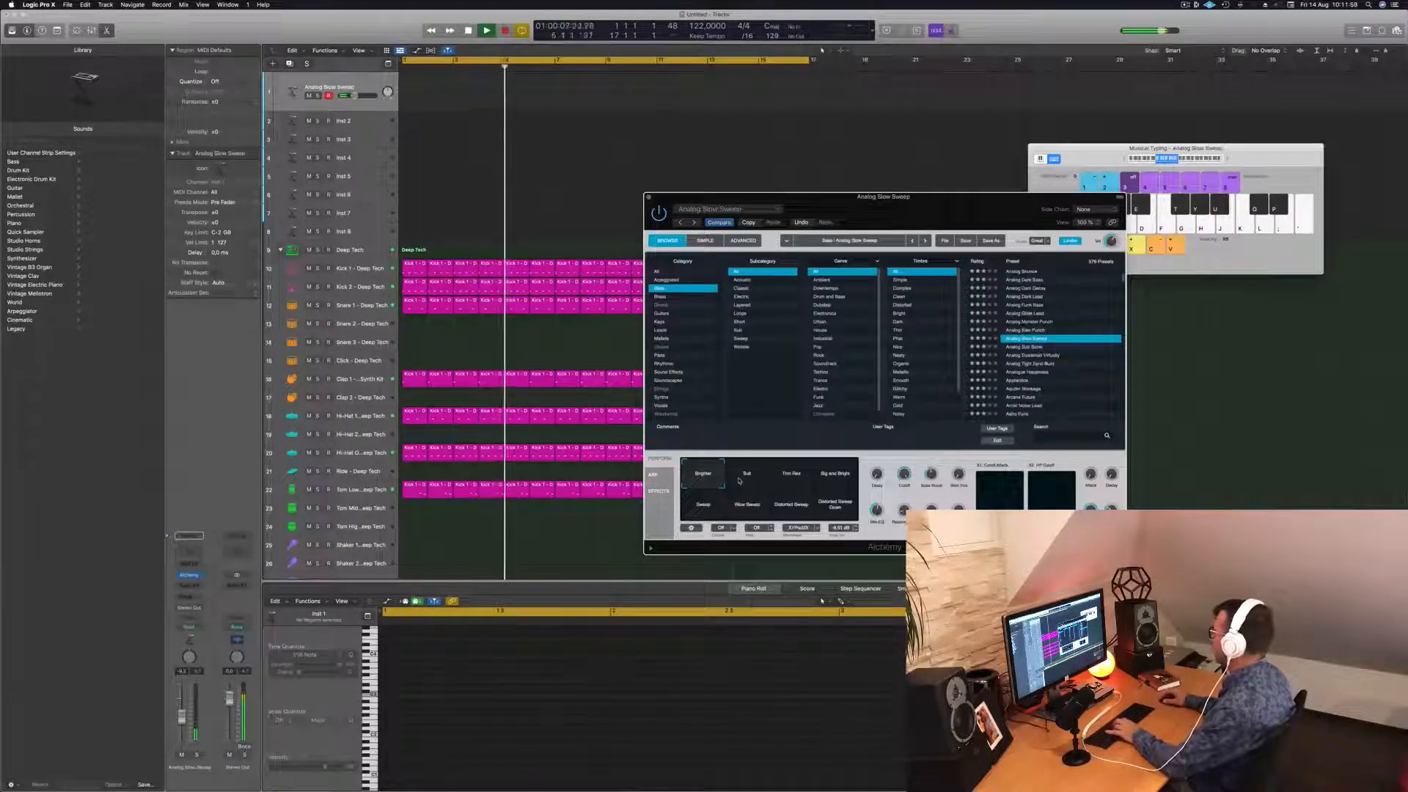
pyautogui.press('Up')
pyautogui.press('Up')
pyautogui.press('Up')
pyautogui.press('Up')
pyautogui.press('Up')
pyautogui.press('Up')
pyautogui.press('Up')
pyautogui.press('Up')
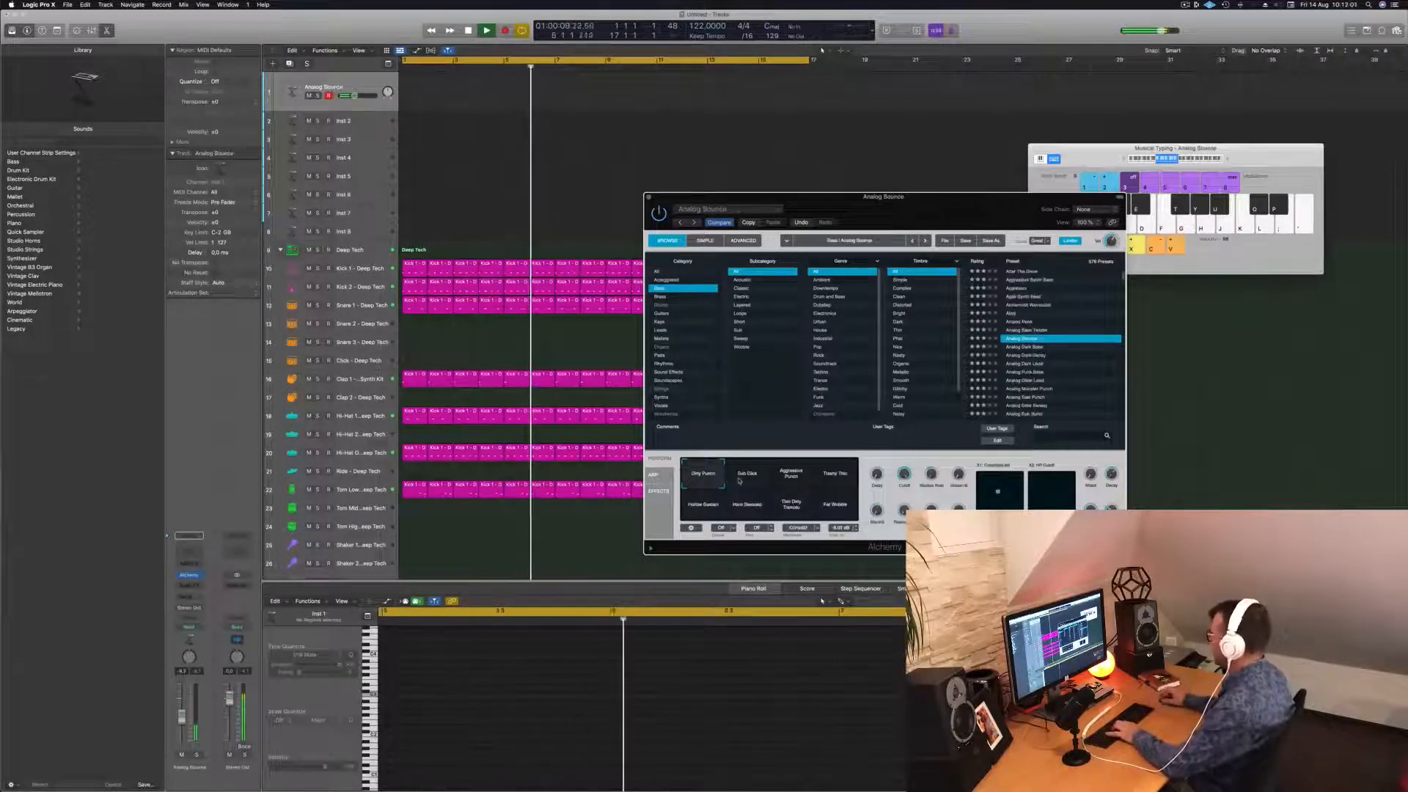
pyautogui.click(742, 477)
pyautogui.click(792, 478)
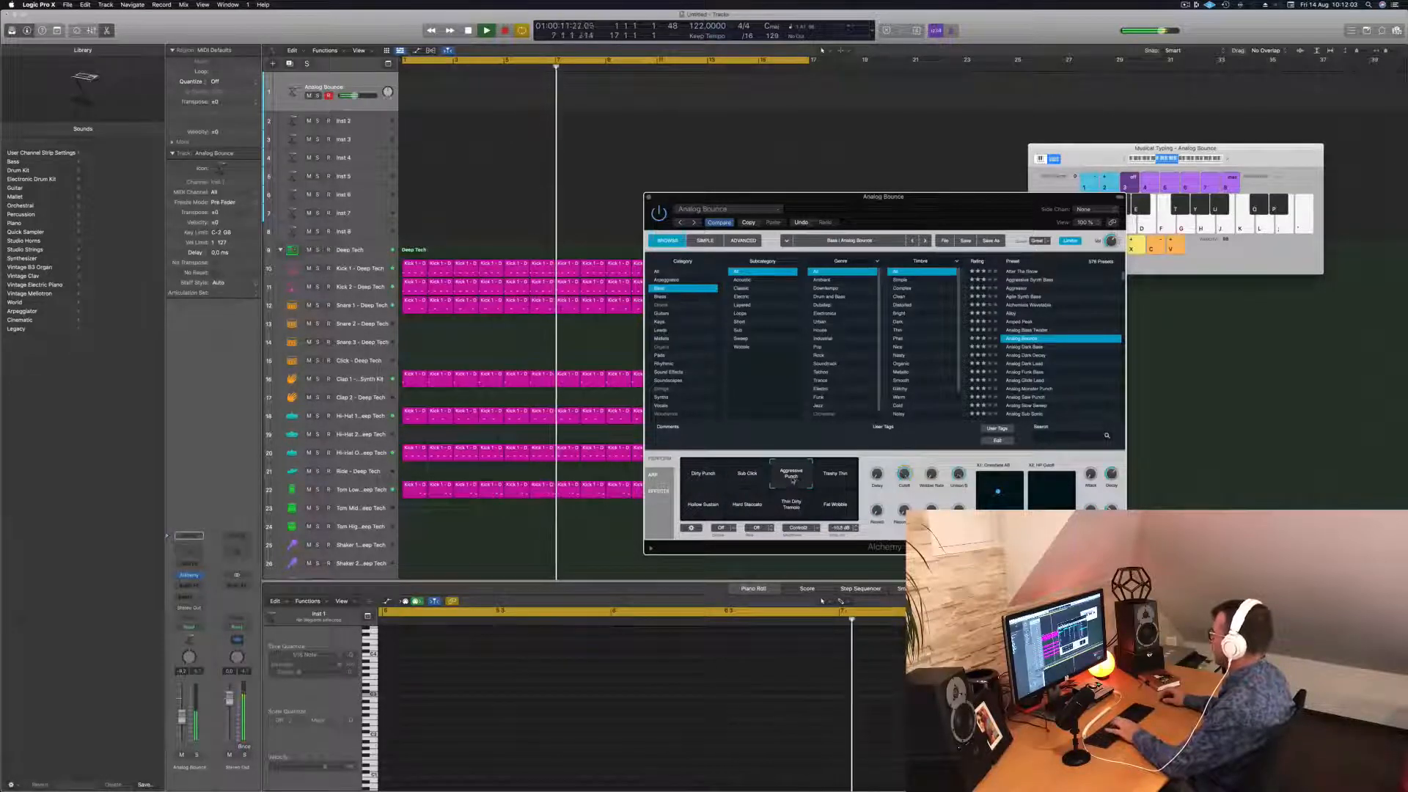
pyautogui.click(828, 477)
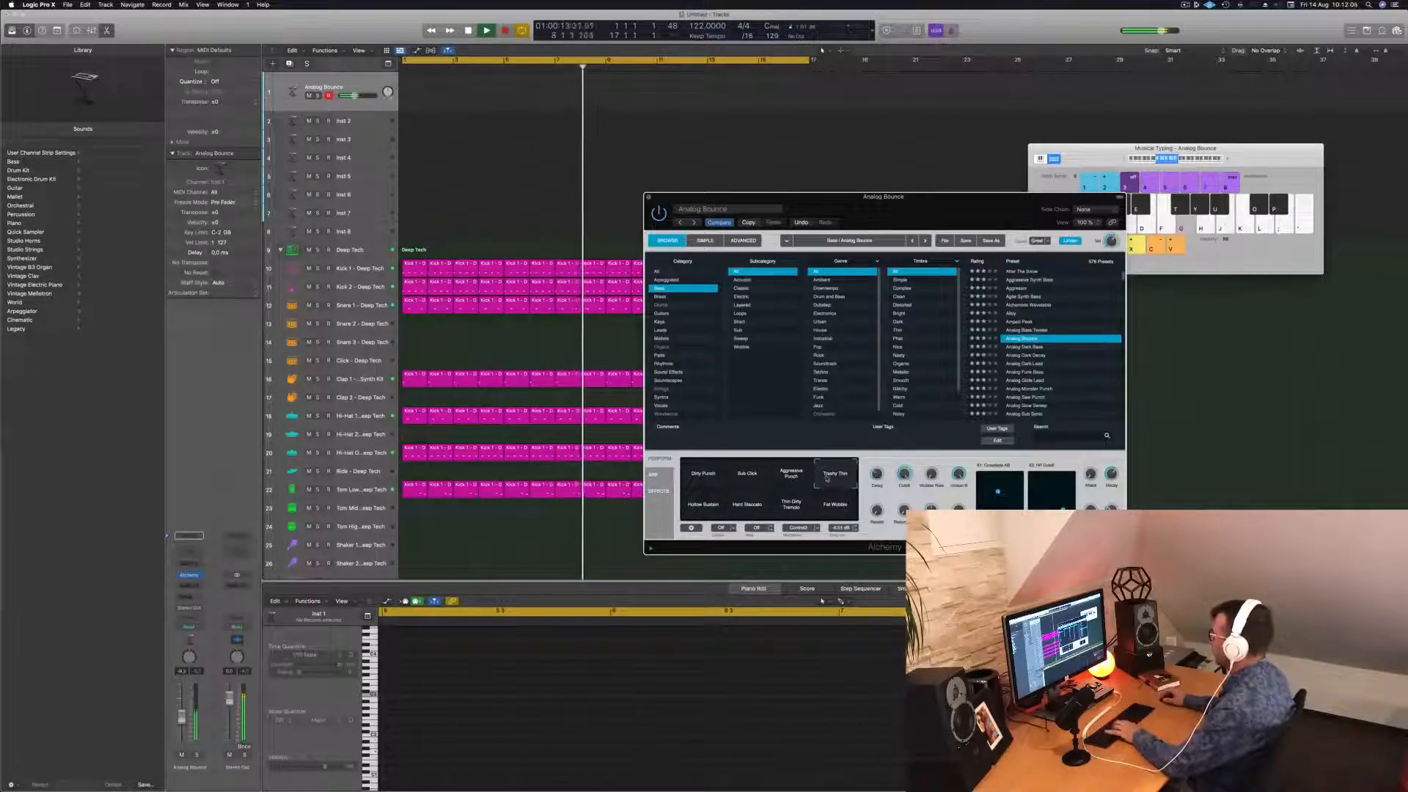
# Try the Hollow Sustain, Hard Staccato and Fat Wobble variations, then load Analog Dark Bass.
pyautogui.click(708, 504)
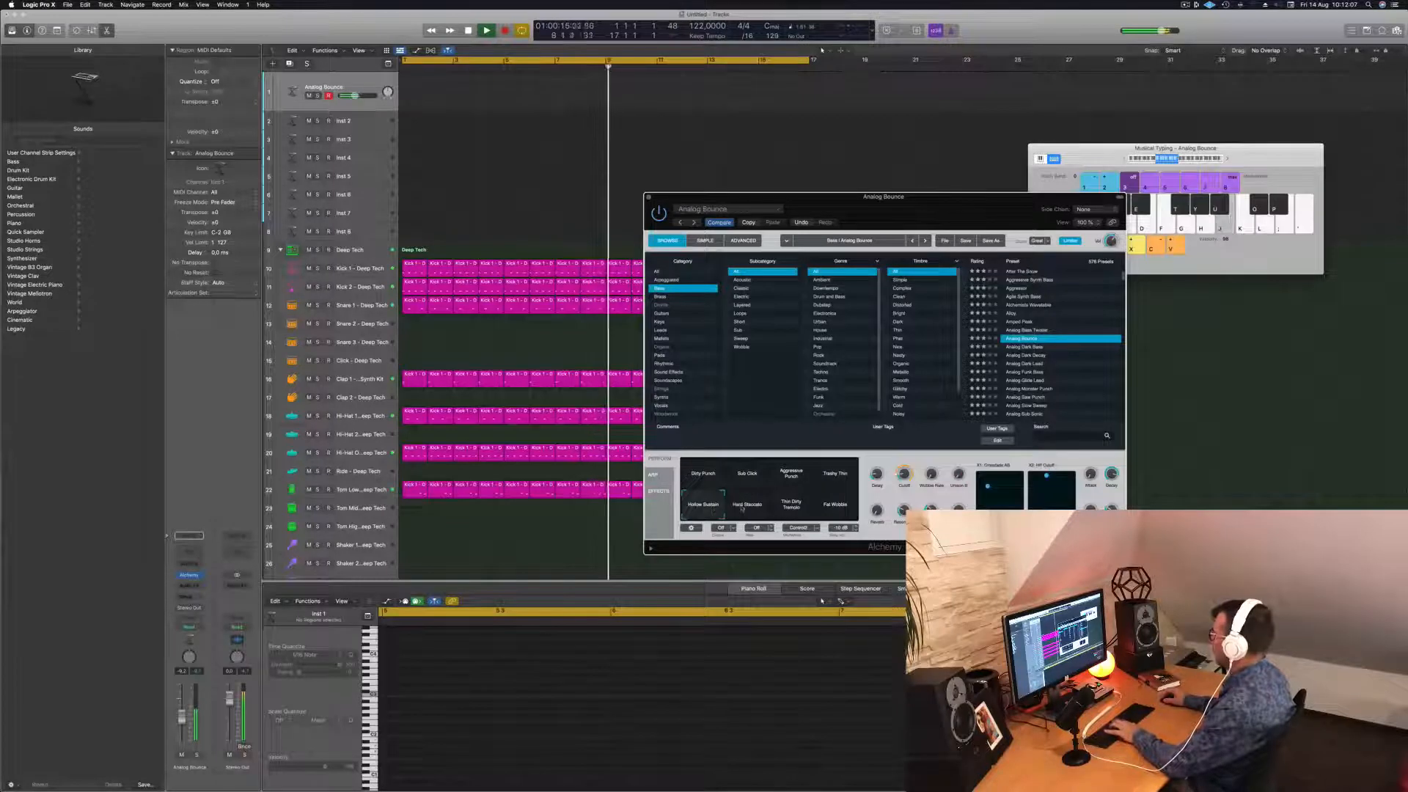
pyautogui.click(742, 507)
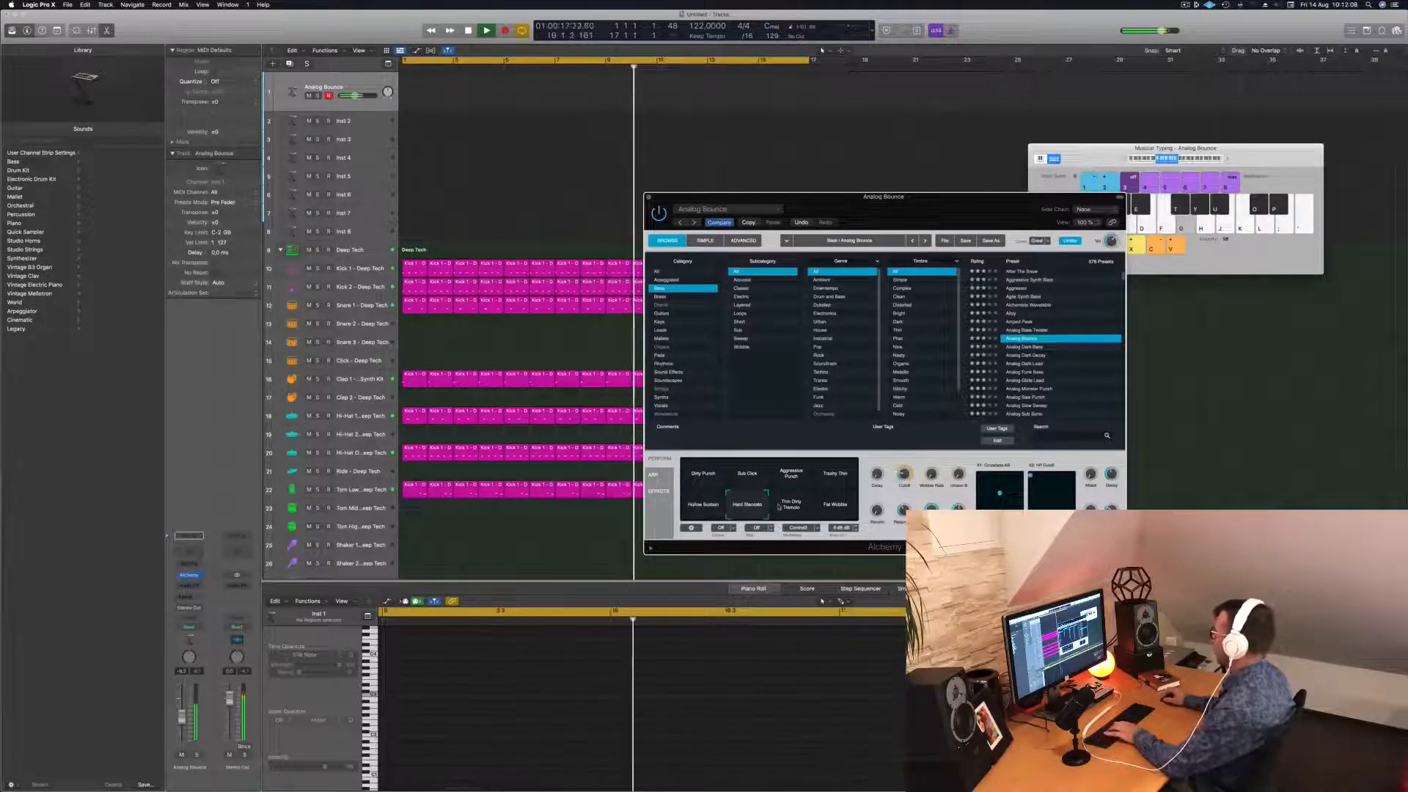
pyautogui.click(834, 505)
pyautogui.scroll(-3, 1058, 334)
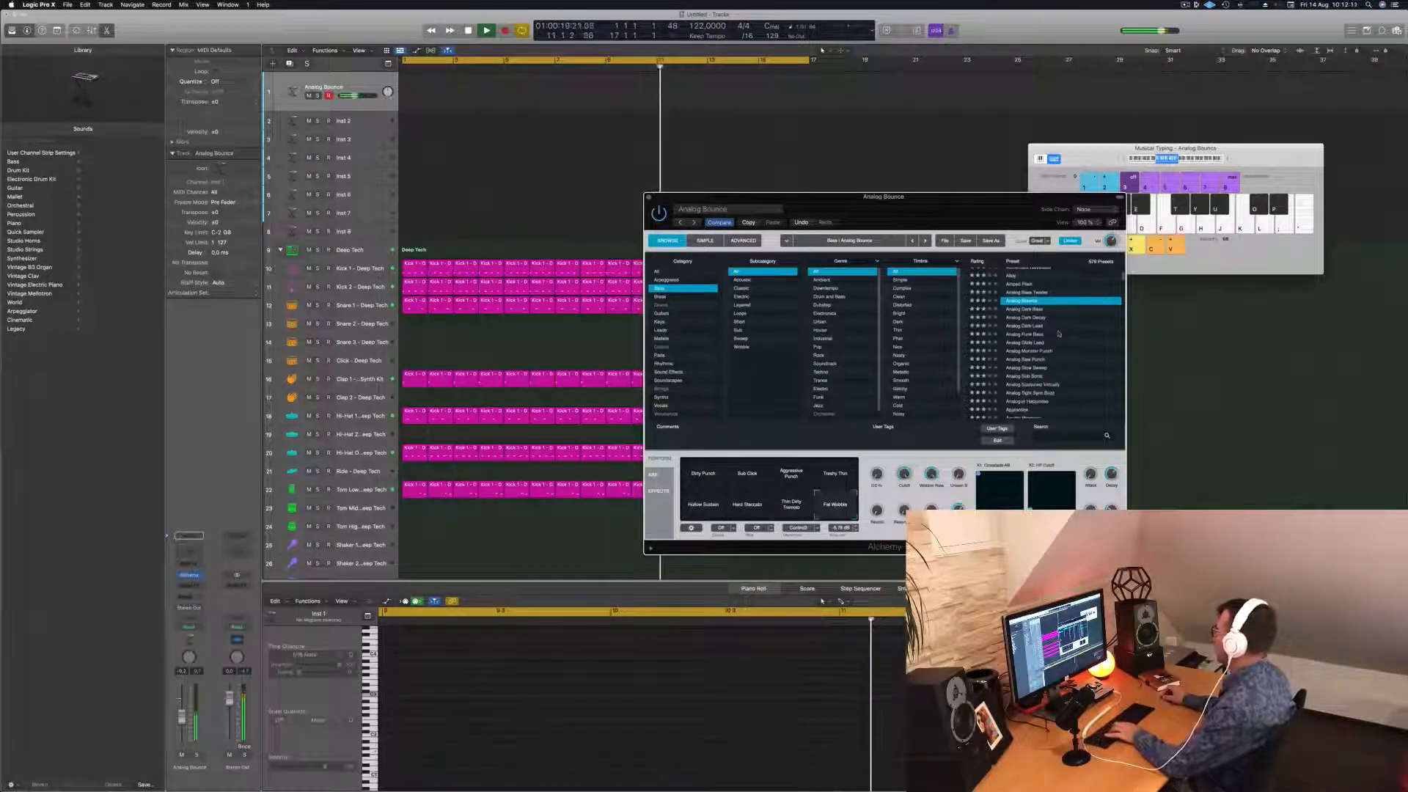
pyautogui.click(1022, 309)
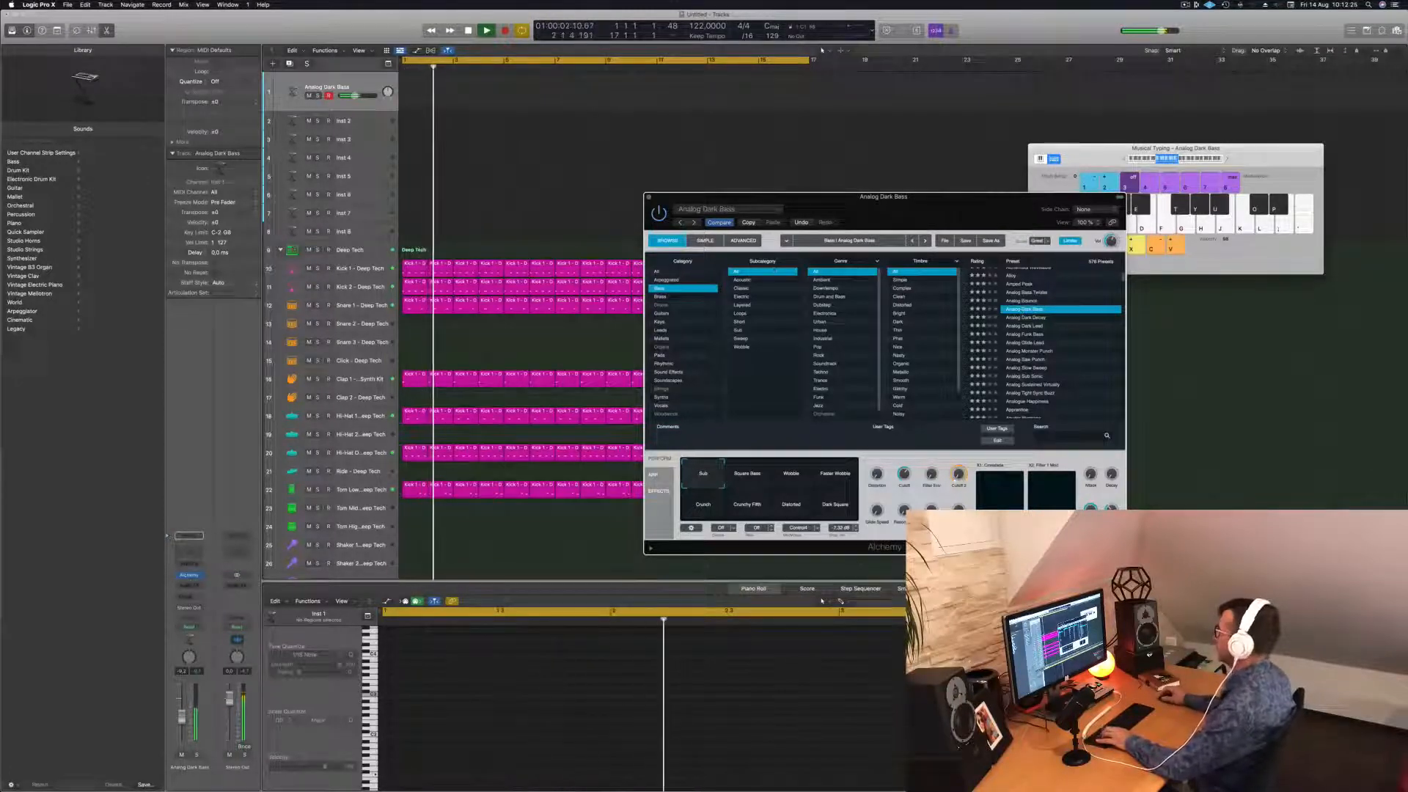
# Bring up Musical Typing, play bass notes on J, L, ;, H, G, S, and raise it an octave.
pyautogui.click(1123, 160)
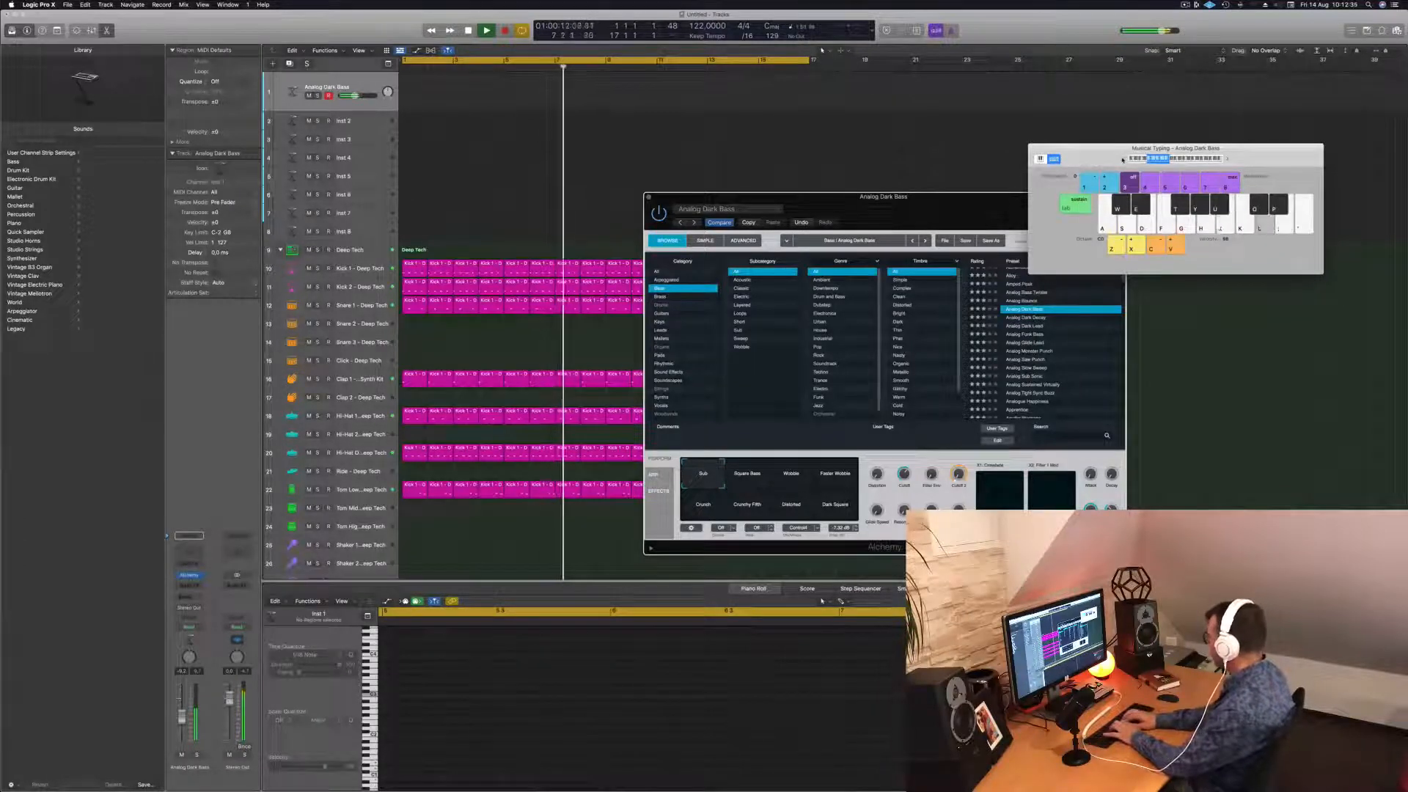
pyautogui.press('j')
pyautogui.press('l')
pyautogui.press(';')
pyautogui.press('h')
pyautogui.press('g')
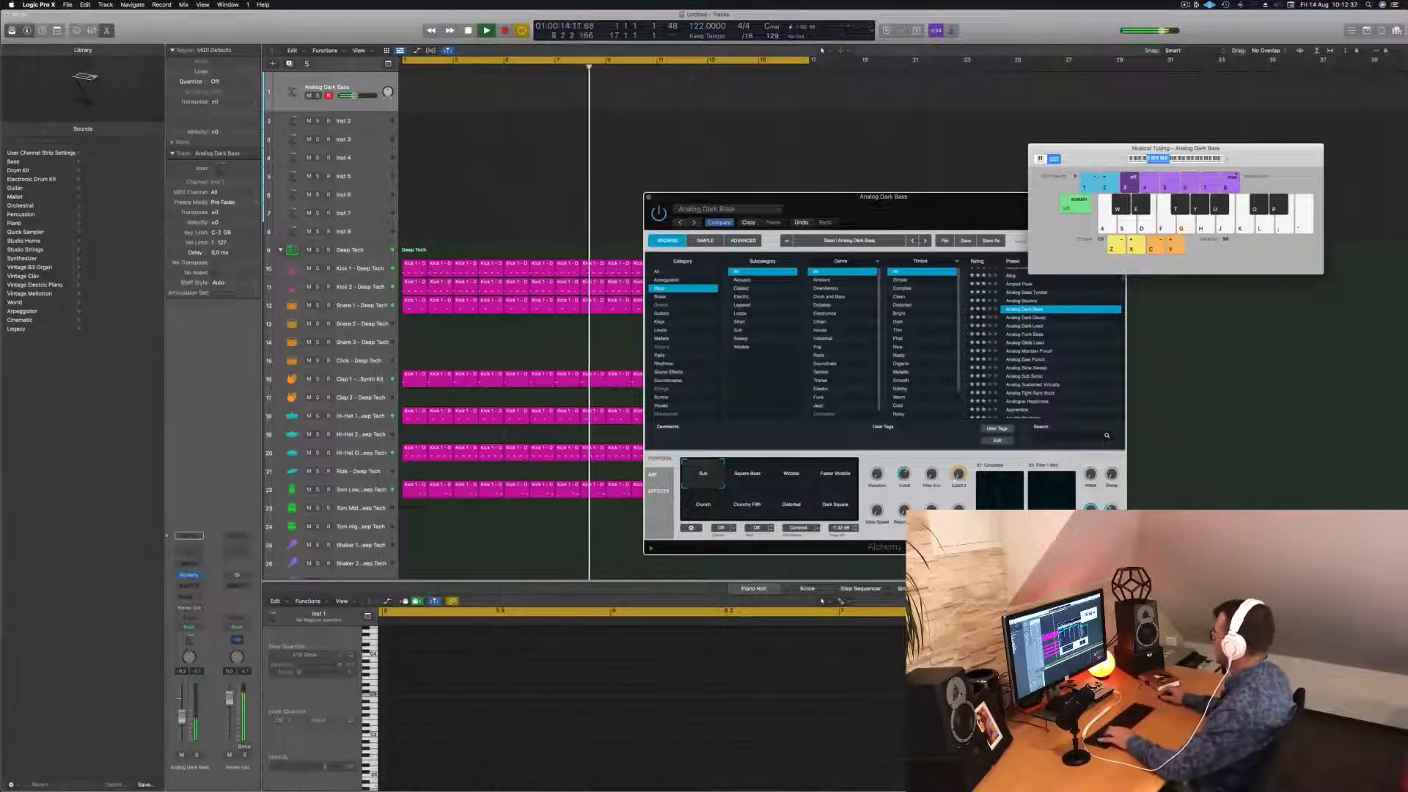
pyautogui.press('s')
pyautogui.click(1228, 160)
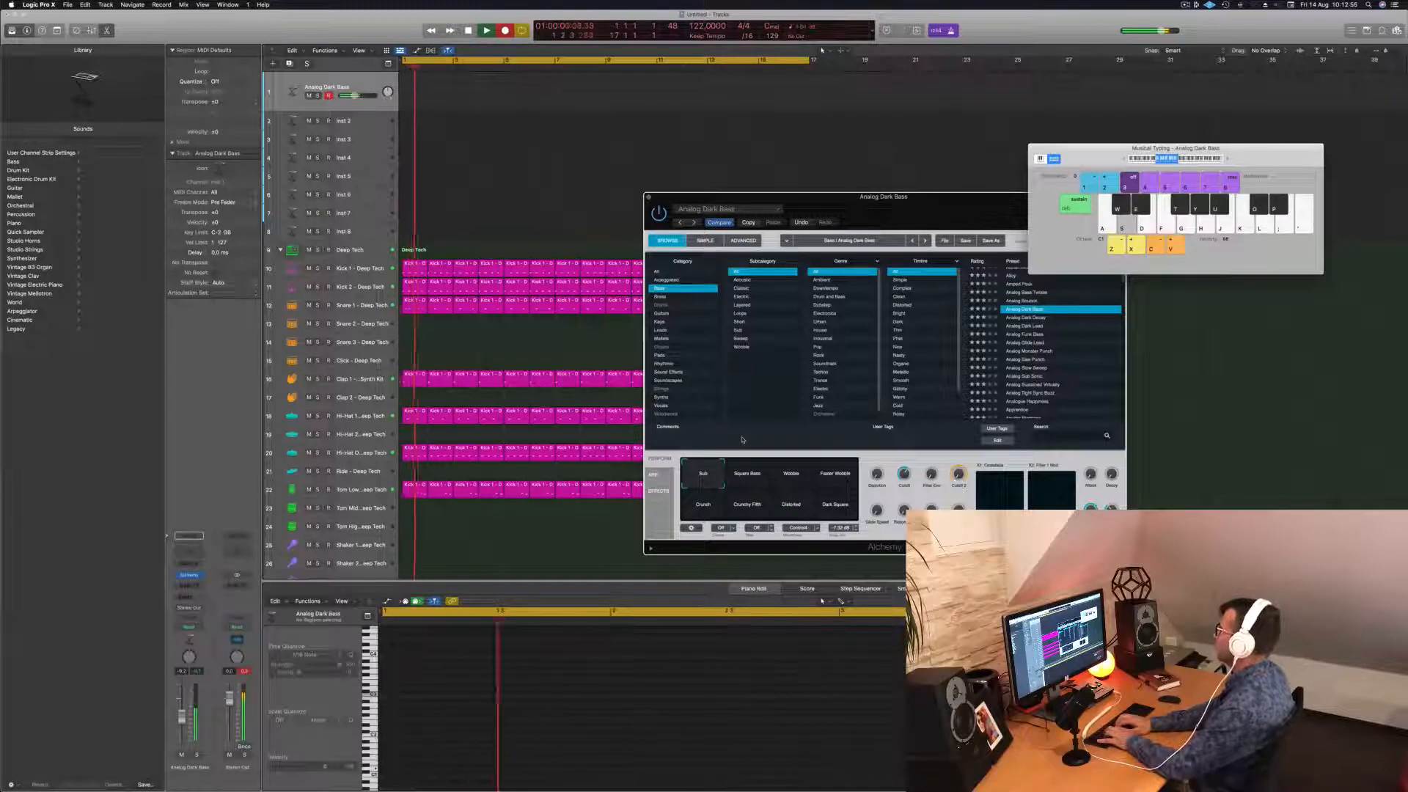
# Record a bass line with Musical Typing, stop, then play it back from the start.
pyautogui.press('r')
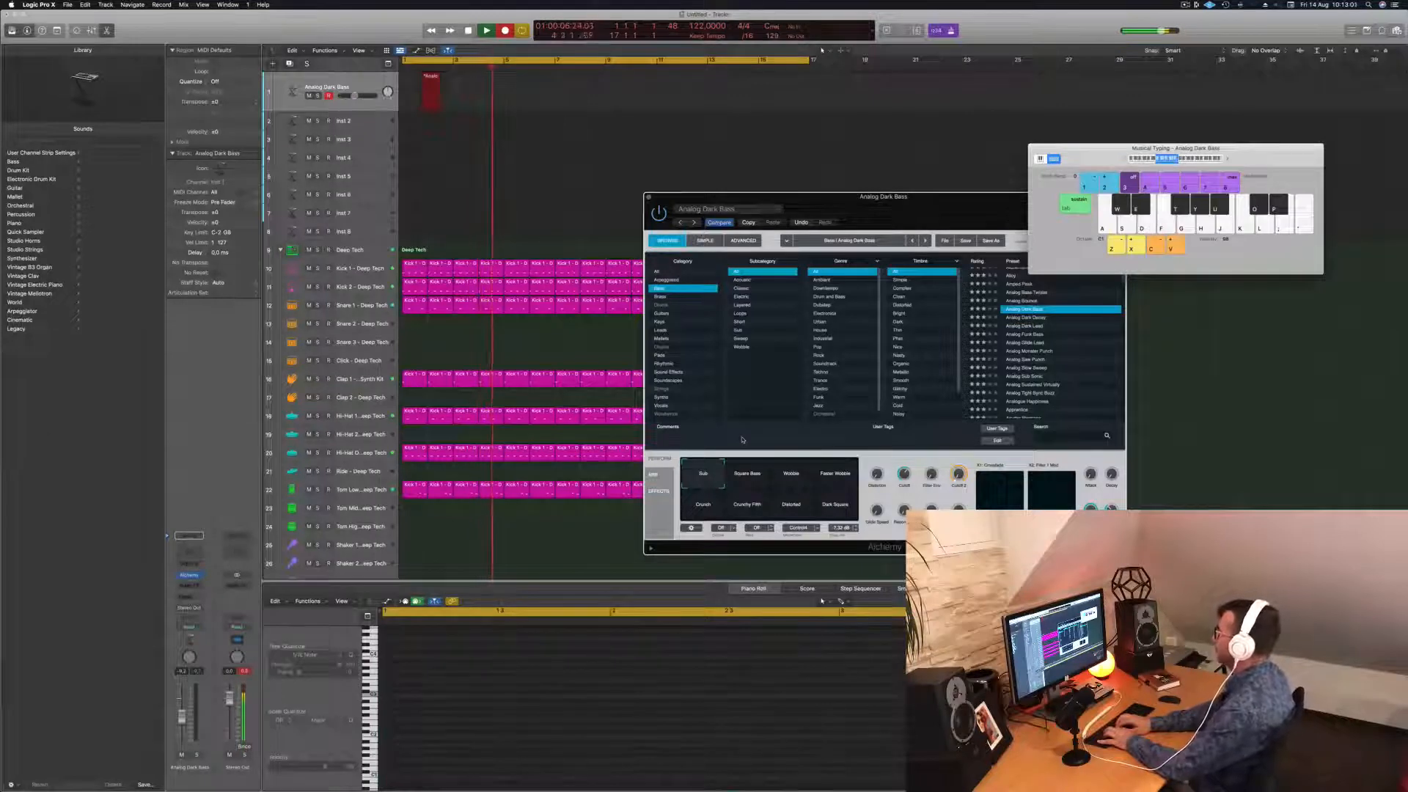
pyautogui.press('s')
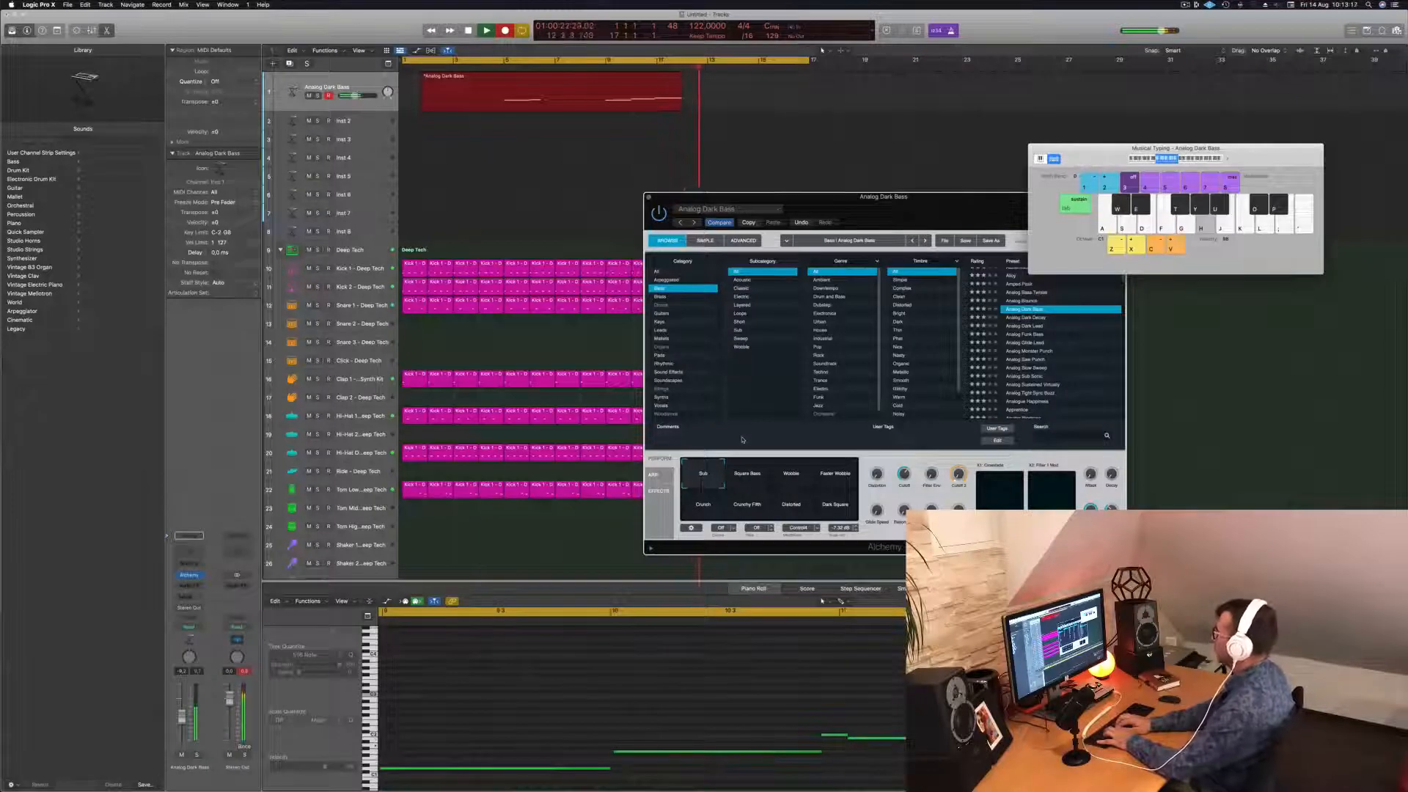
pyautogui.press('space')
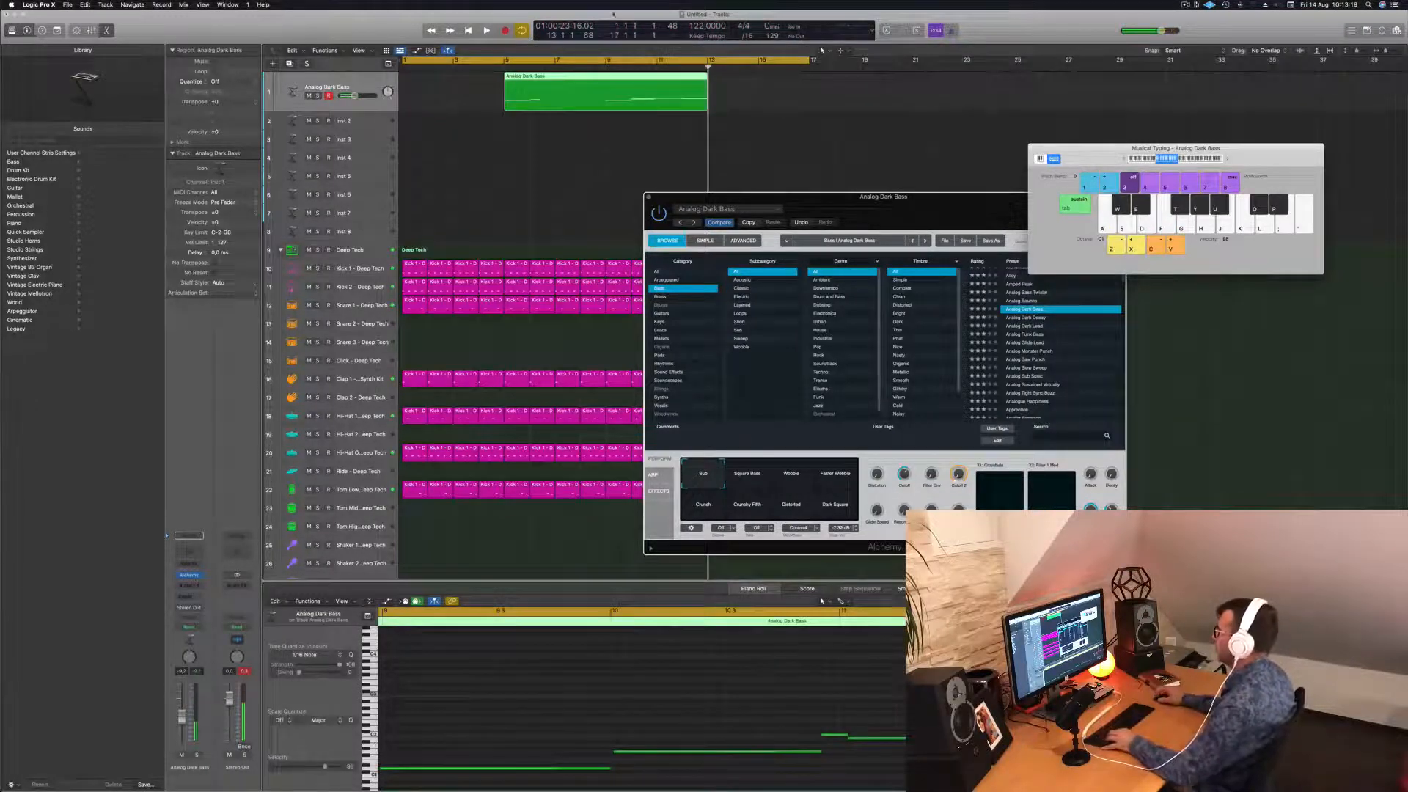
pyautogui.press('Return')
pyautogui.press('space')
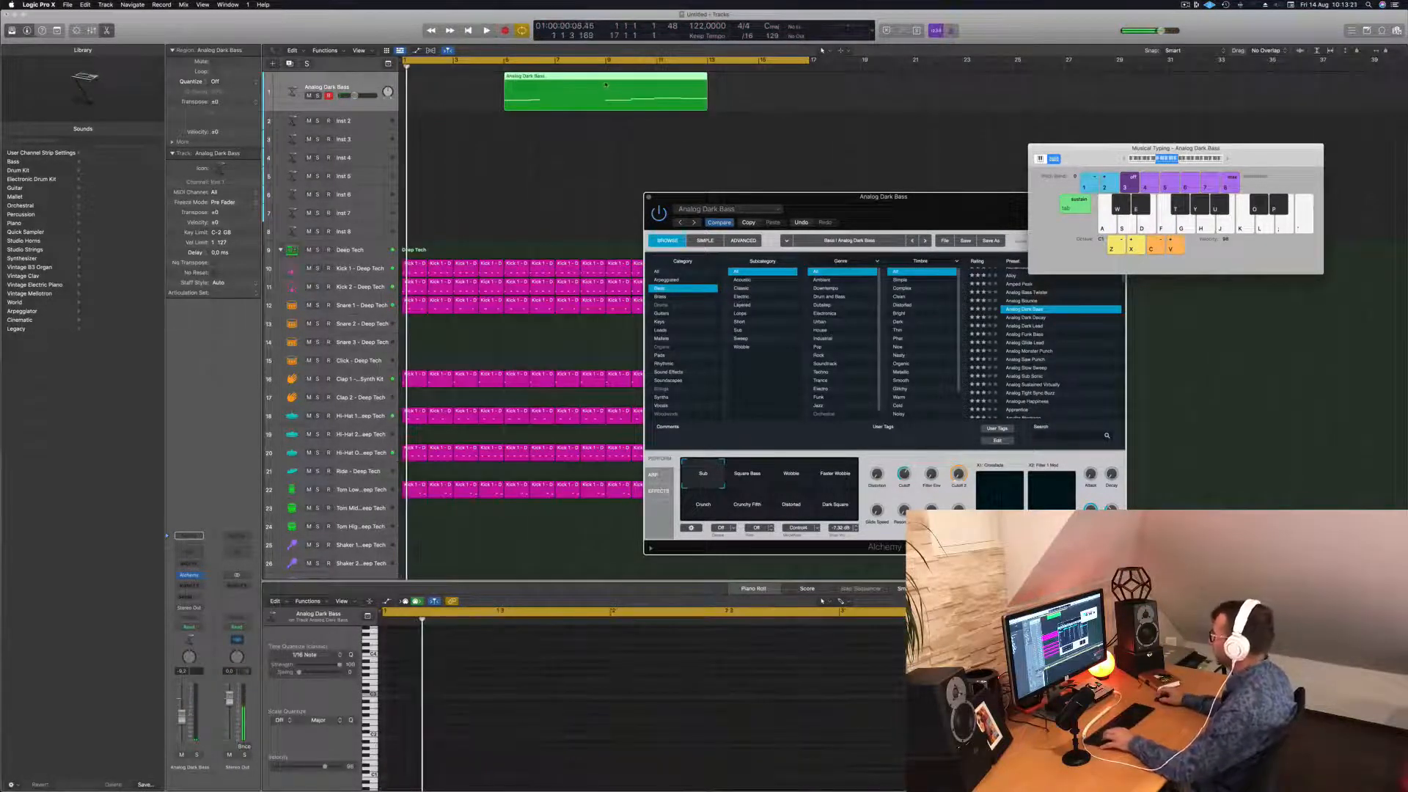
# Select the Analog Dark Bass region, trim its start to bar 9, then undo the trim.
pyautogui.click(536, 76)
pyautogui.click(500, 92)
pyautogui.click(505, 101)
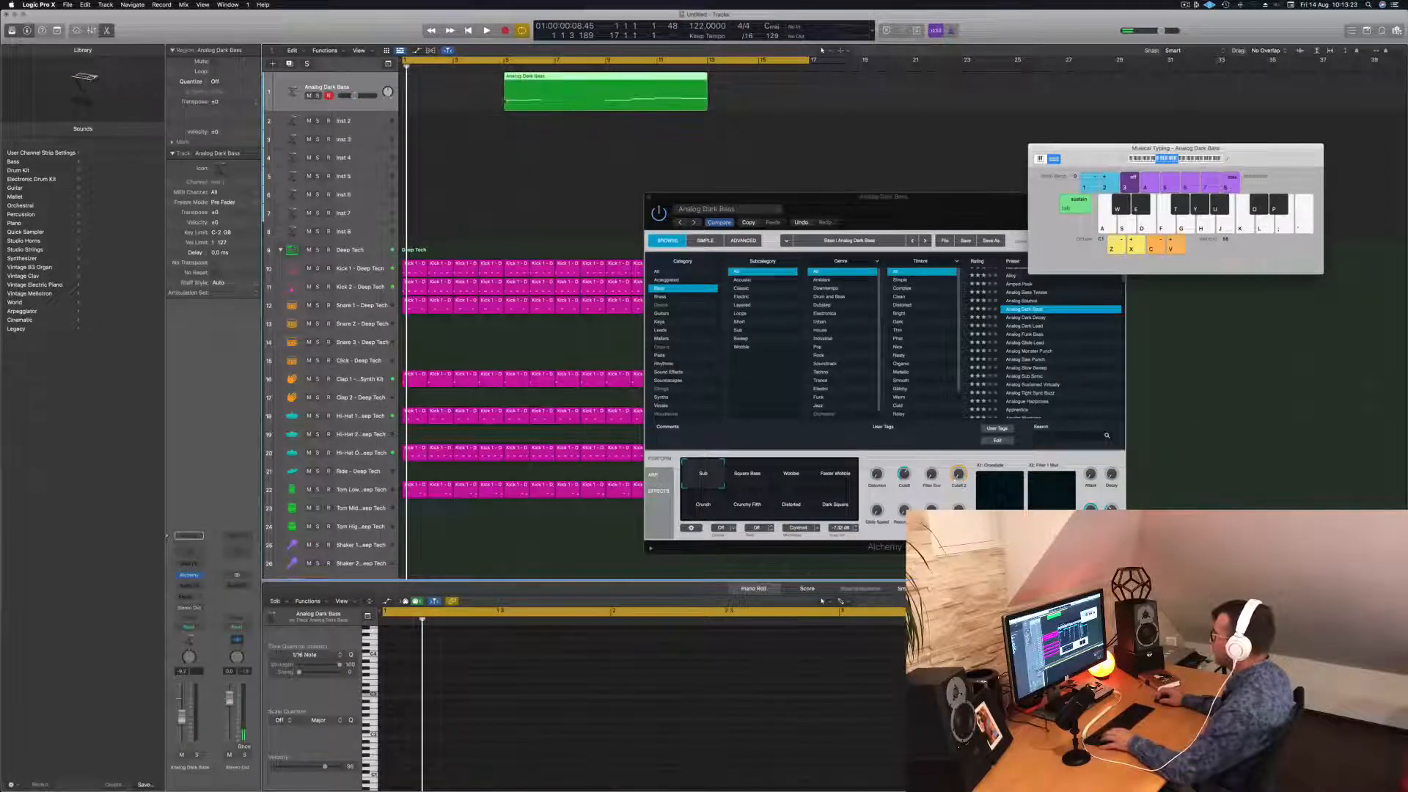
pyautogui.moveTo(502, 104); pyautogui.dragTo(604, 105)
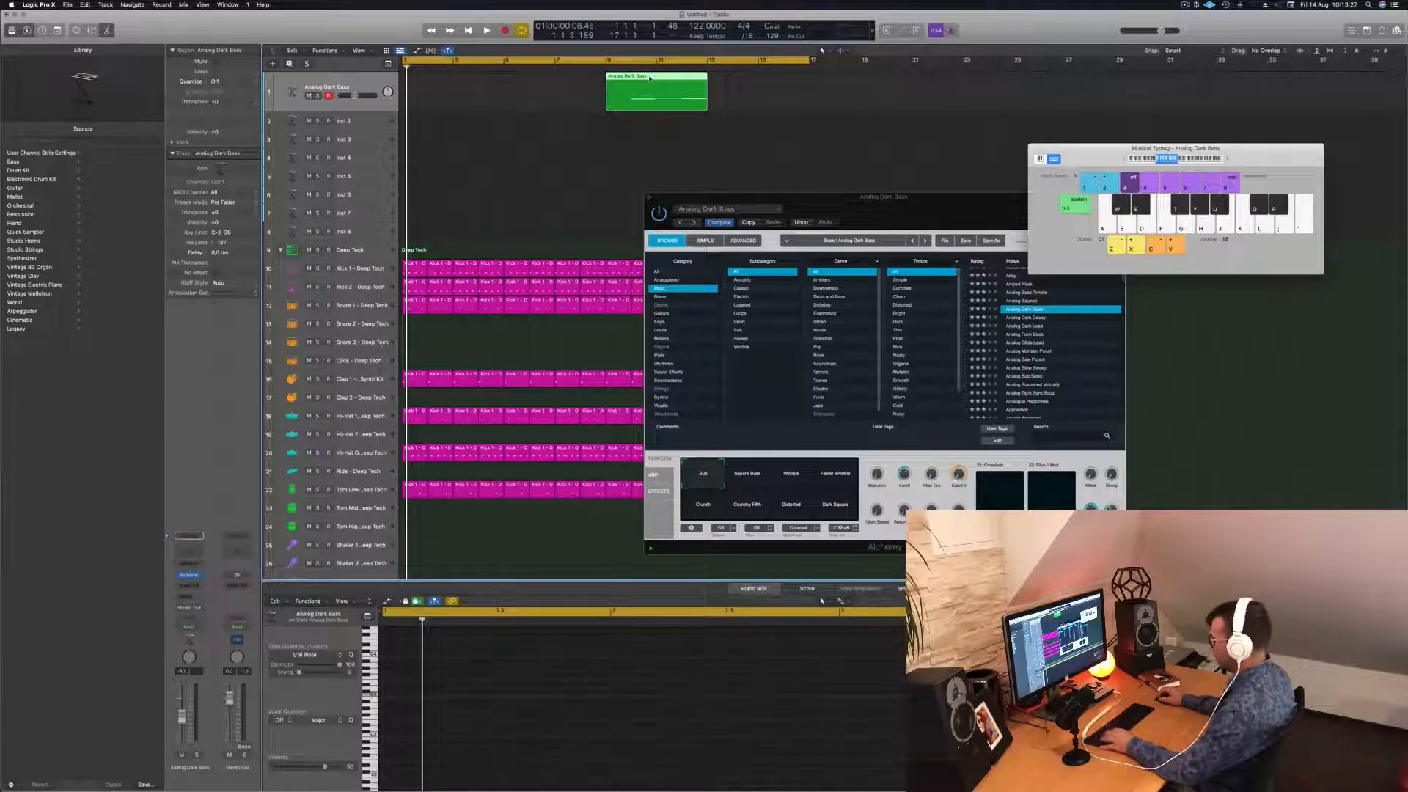
pyautogui.press('super+z')
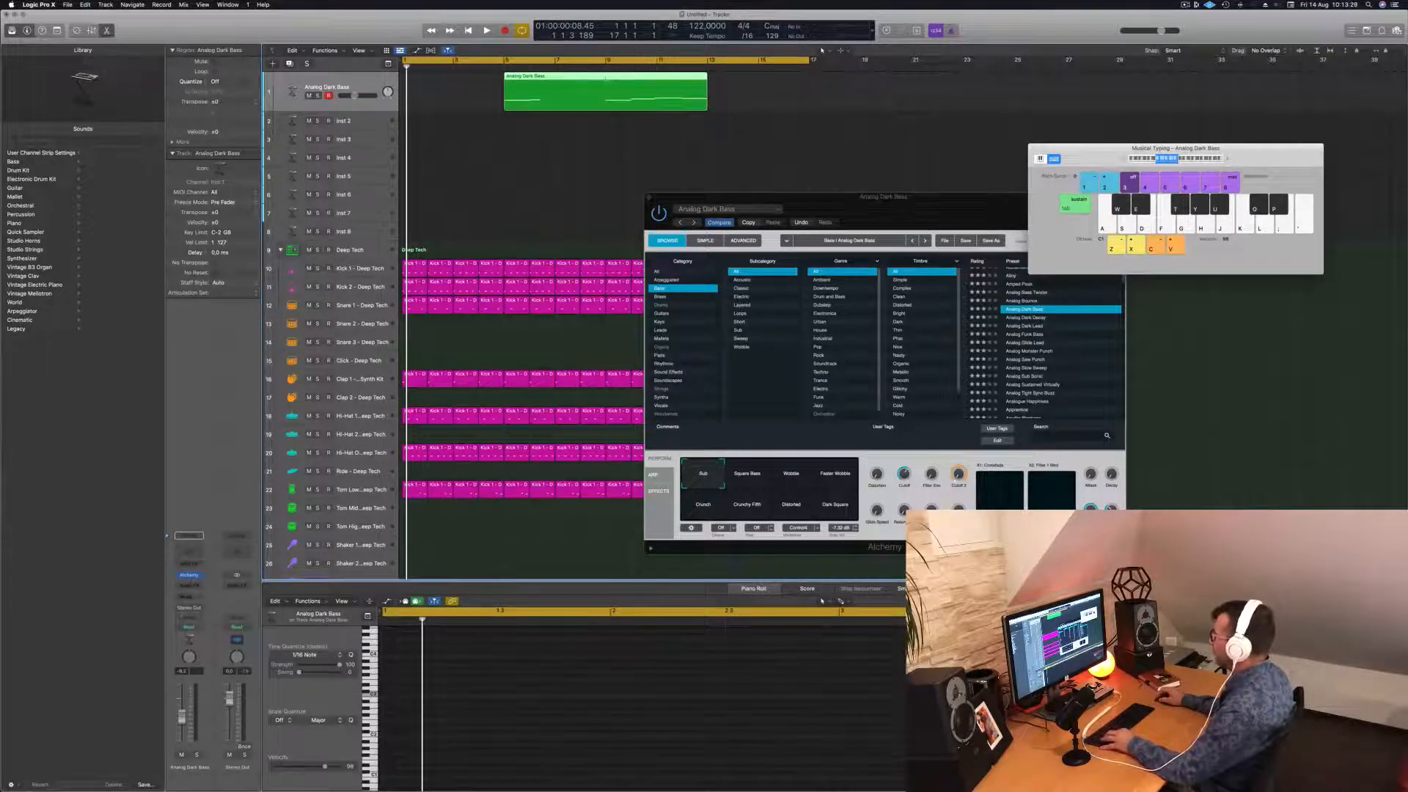
# Split the bass region, move its first part to bar 1, and play from the start.
pyautogui.click(577, 83)
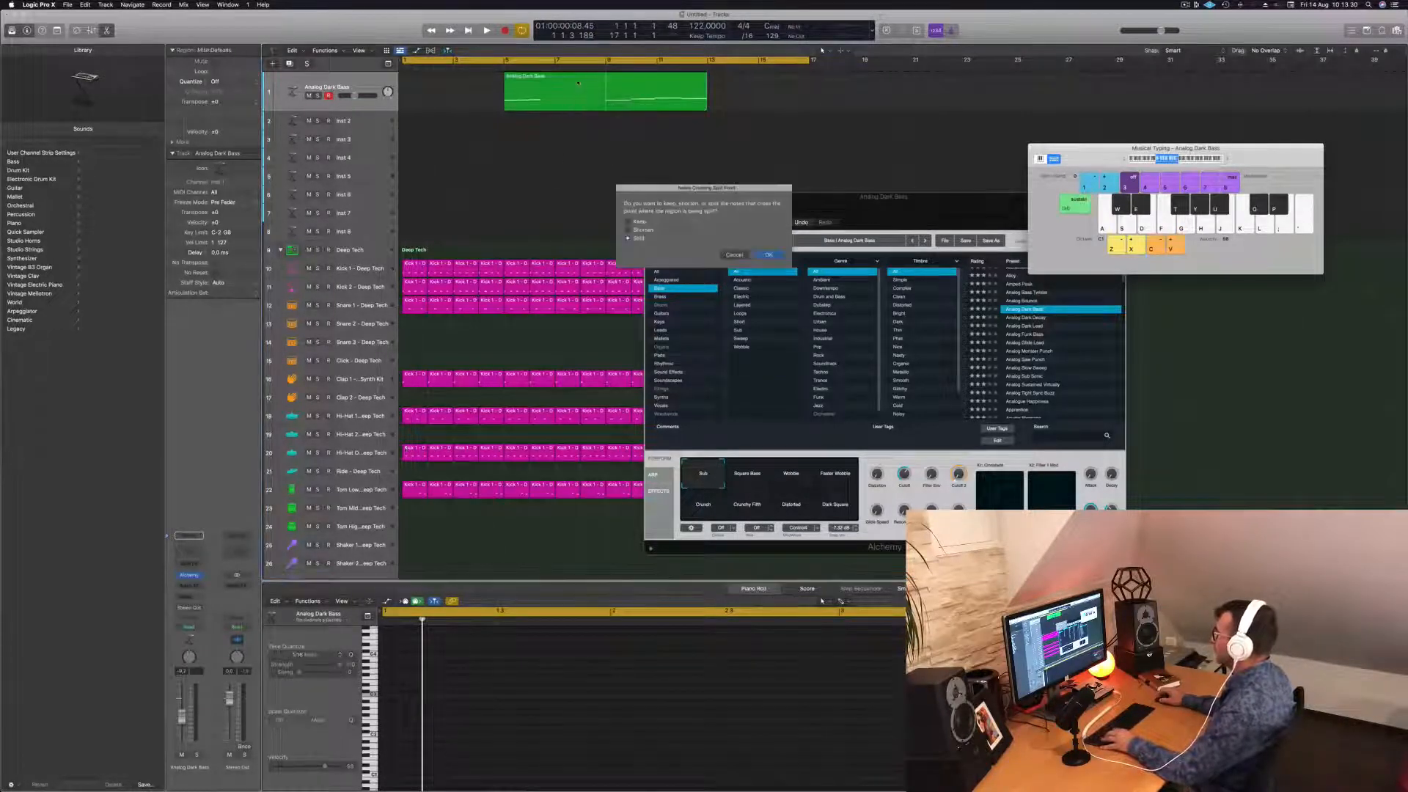
pyautogui.click(767, 254)
pyautogui.moveTo(569, 88); pyautogui.dragTo(454, 87)
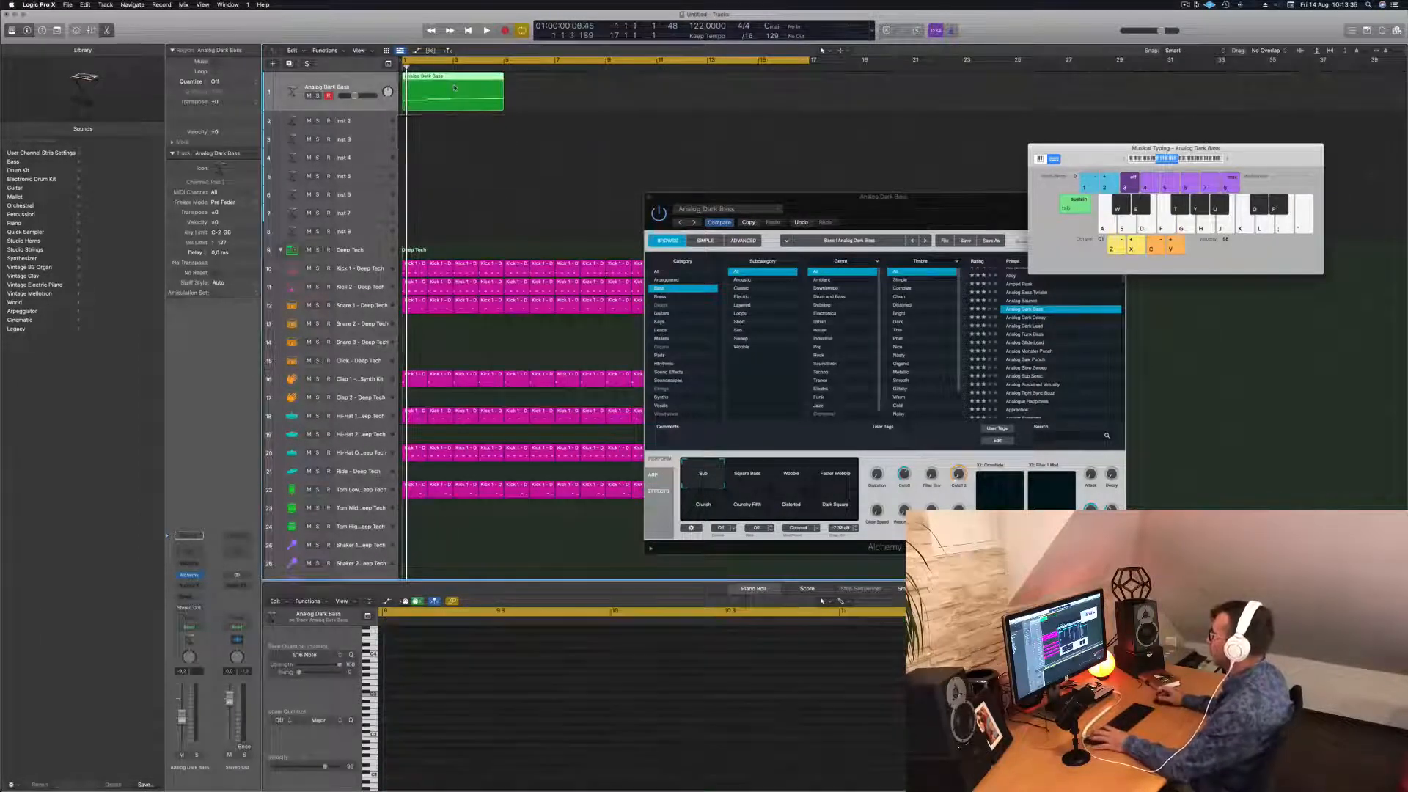
pyautogui.press('space')
# Show the bass notes in the Piano Roll and play them back, adjusting the zoom.
pyautogui.click(651, 718)
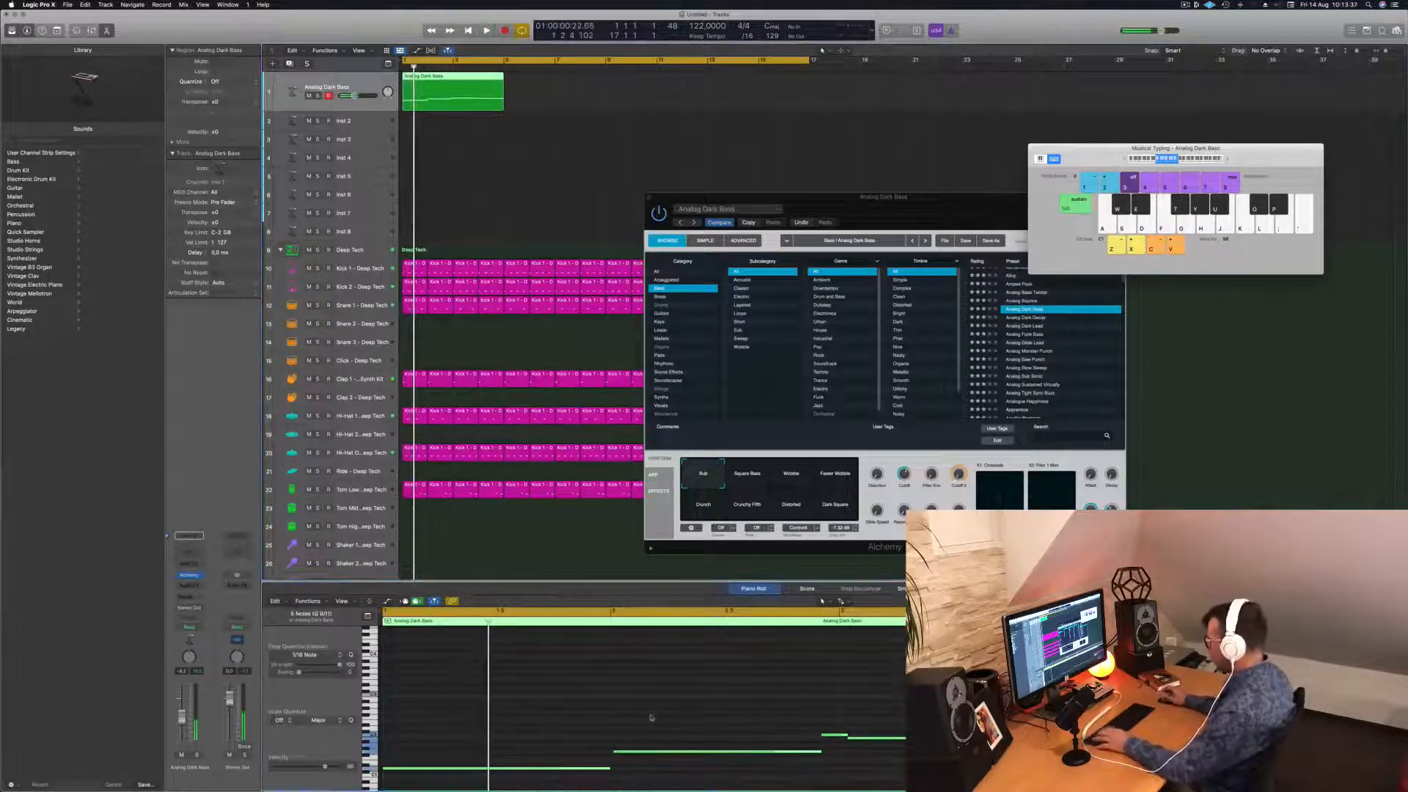
pyautogui.press('space')
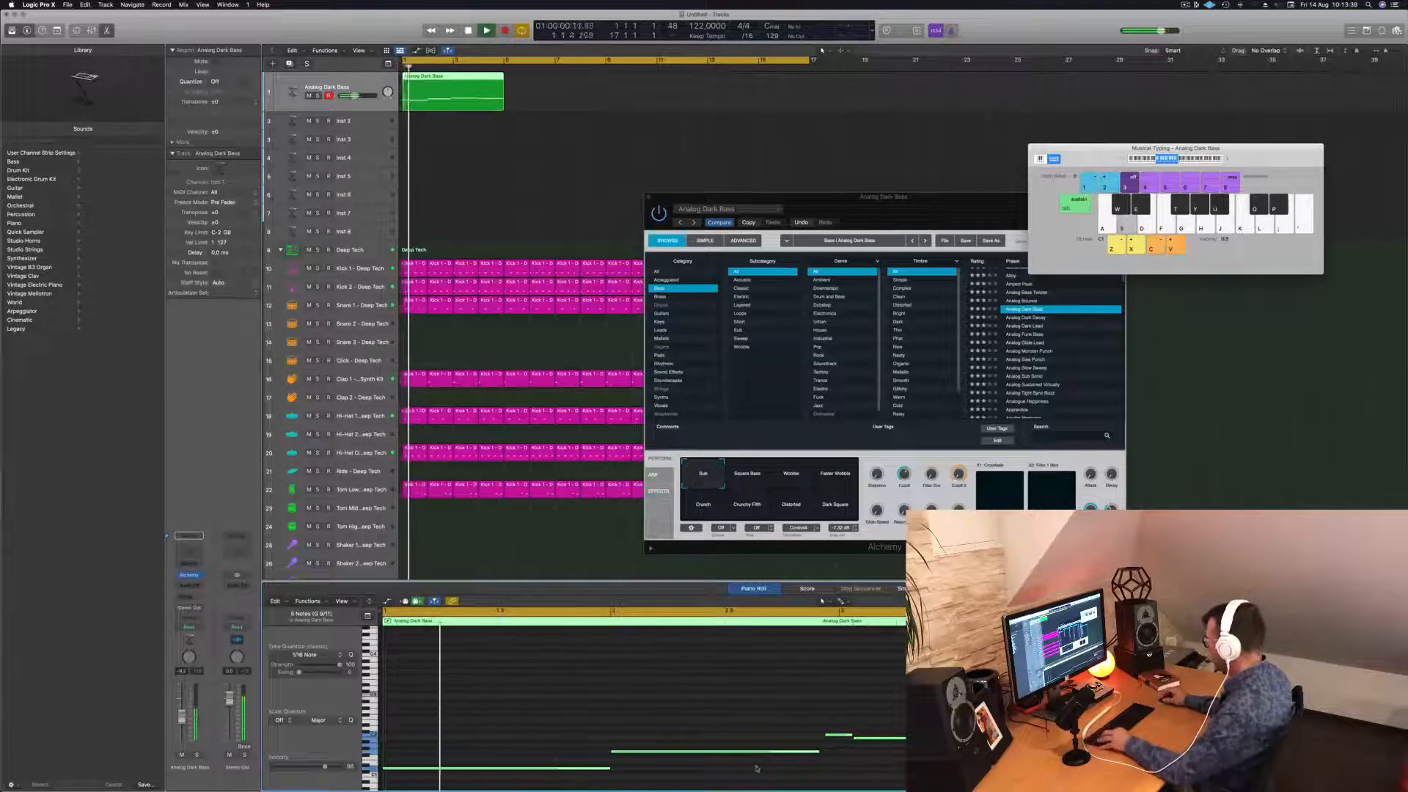
pyautogui.scroll(-5, 760, 764)
pyautogui.press('super+Right')
pyautogui.press('super+Right')
pyautogui.press('super+Right')
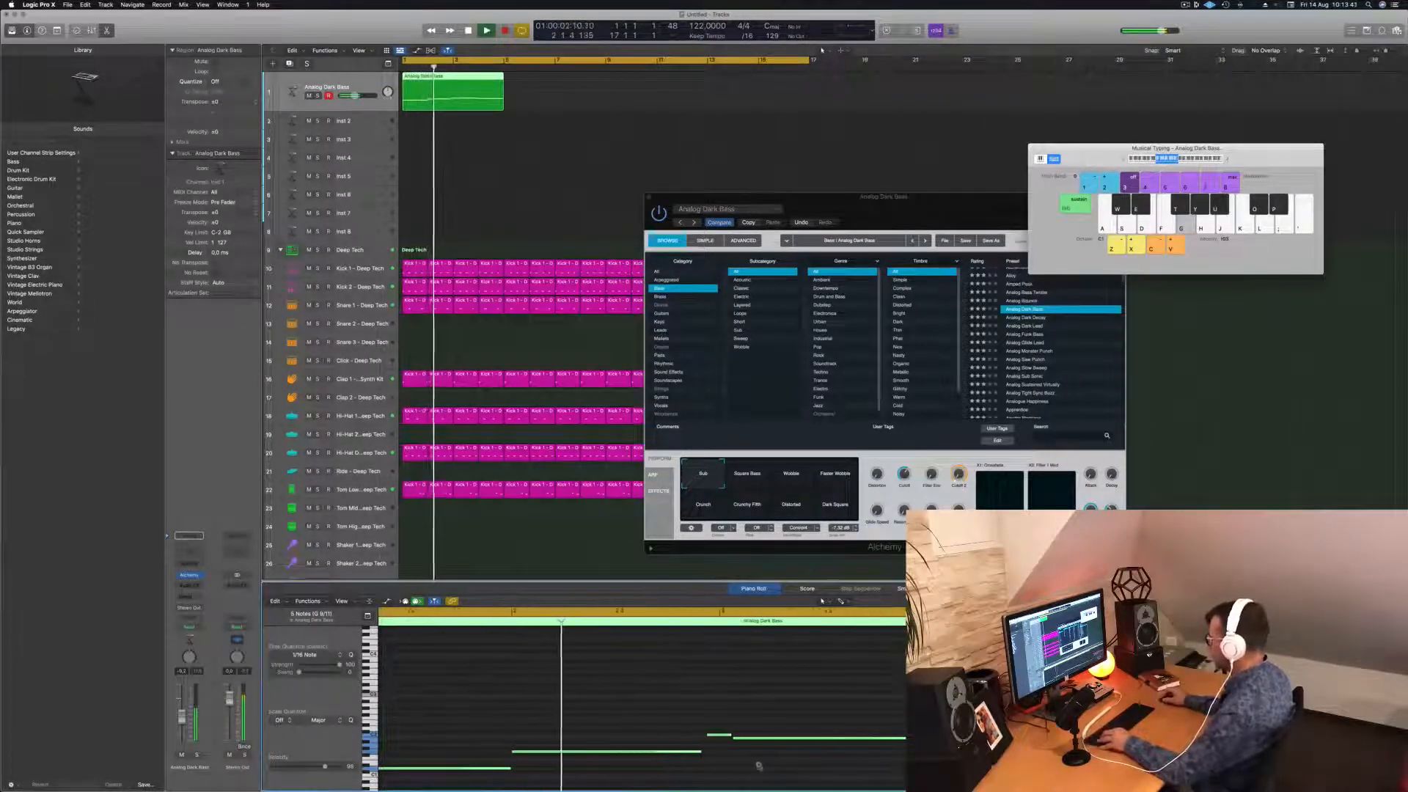
pyautogui.press('super+Left')
pyautogui.press('super+Left')
pyautogui.press('space')
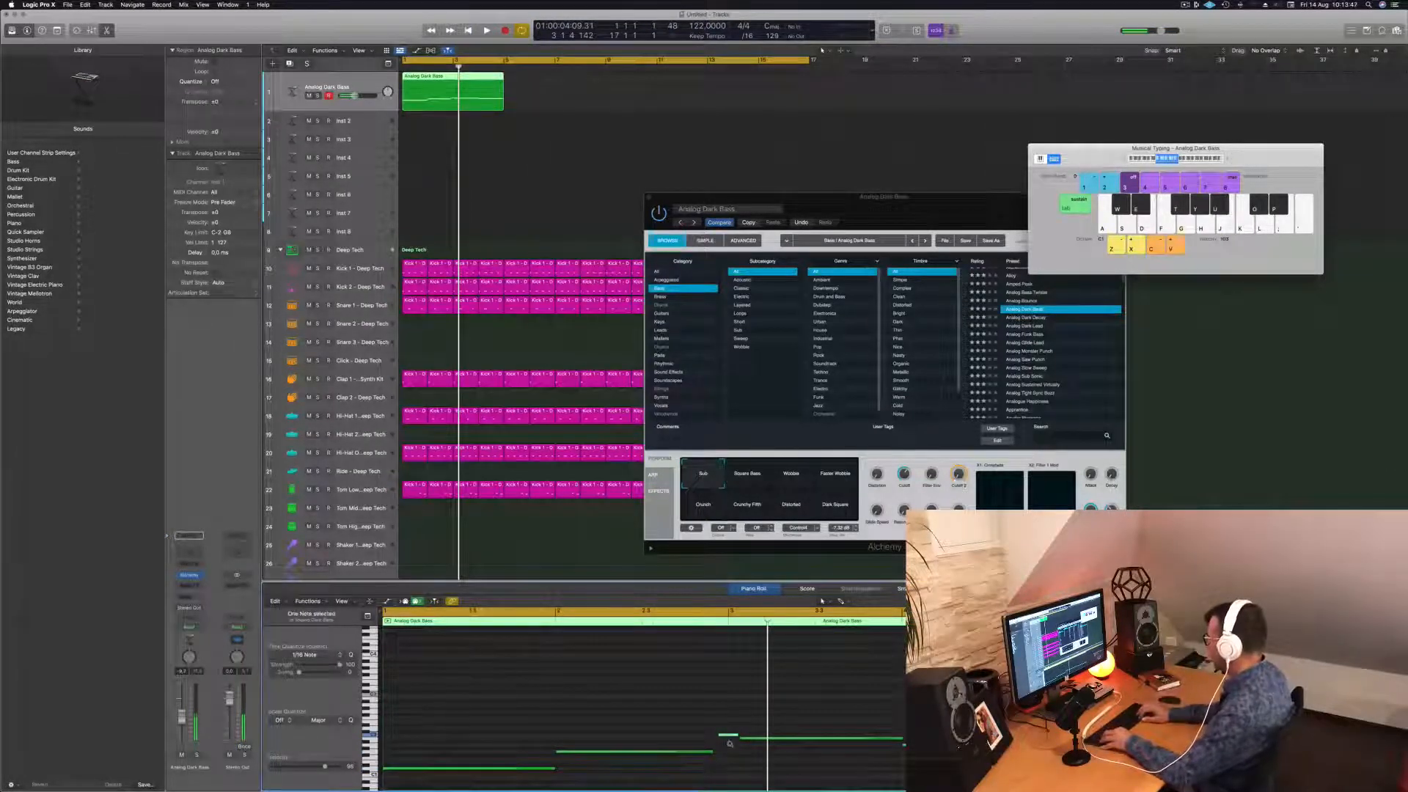
pyautogui.press('space')
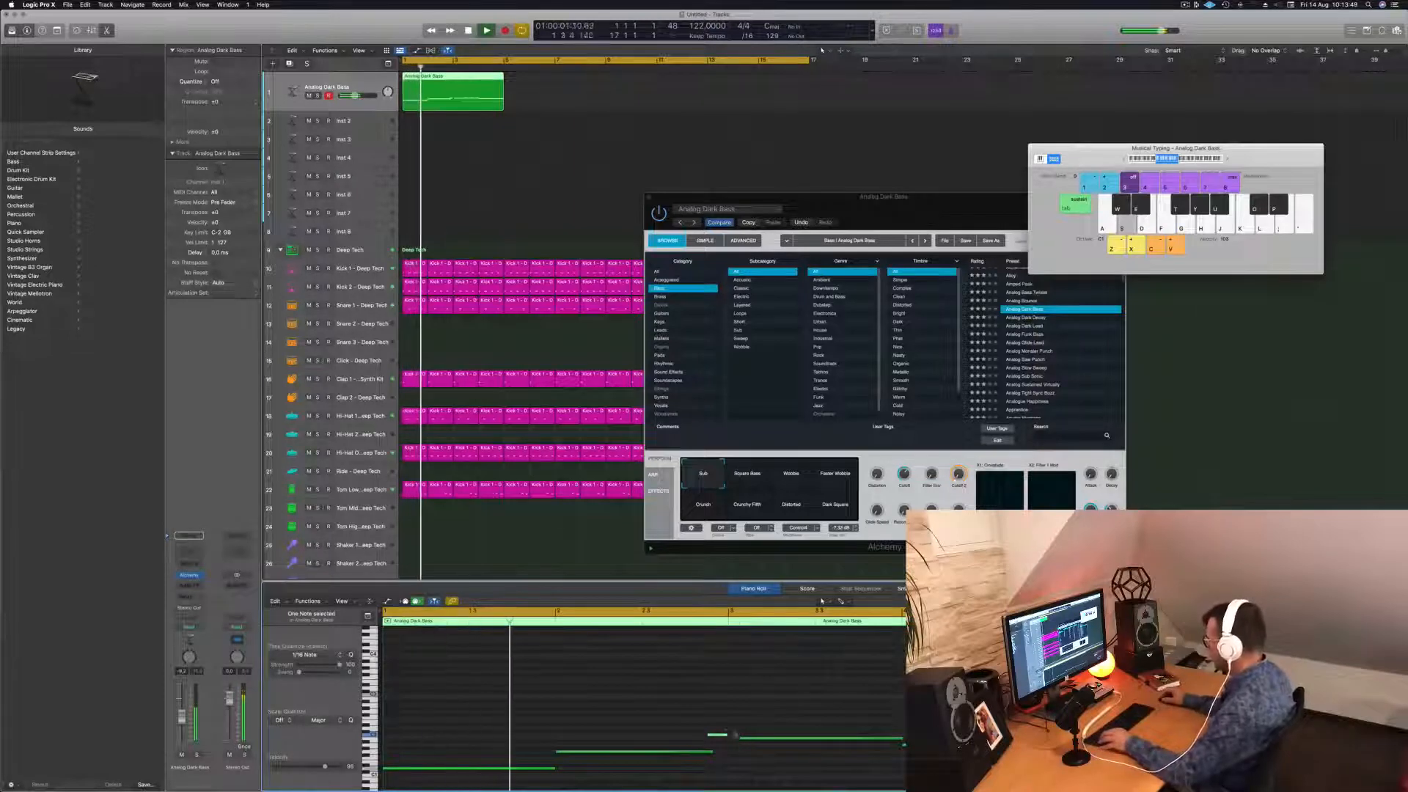
# Edit the long bass note's position and end, stretching it further to the right.
pyautogui.moveTo(845, 739); pyautogui.dragTo(834, 740)
pyautogui.press('space')
pyautogui.press('space')
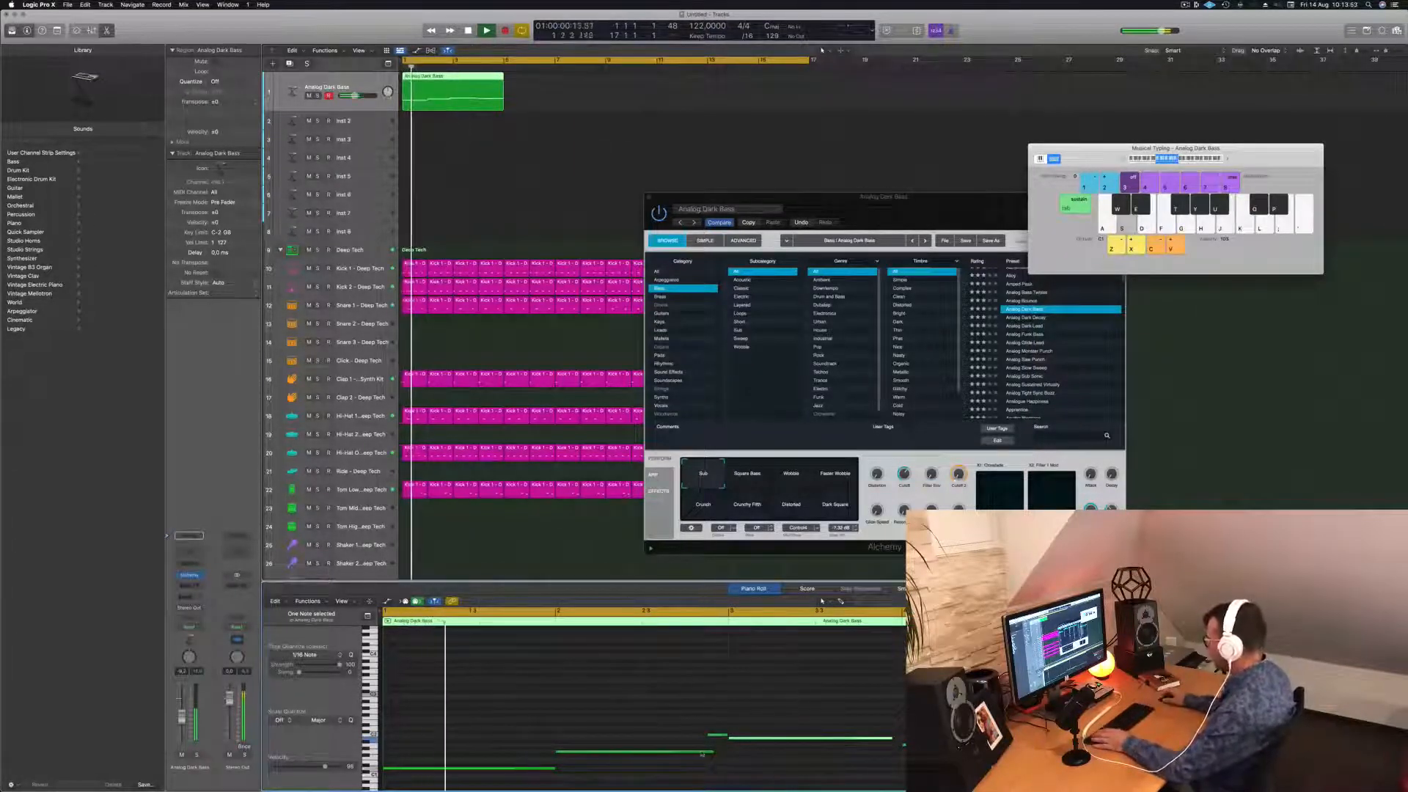
pyautogui.moveTo(704, 753); pyautogui.dragTo(706, 754)
pyautogui.click(663, 720)
pyautogui.press('space')
pyautogui.press('space')
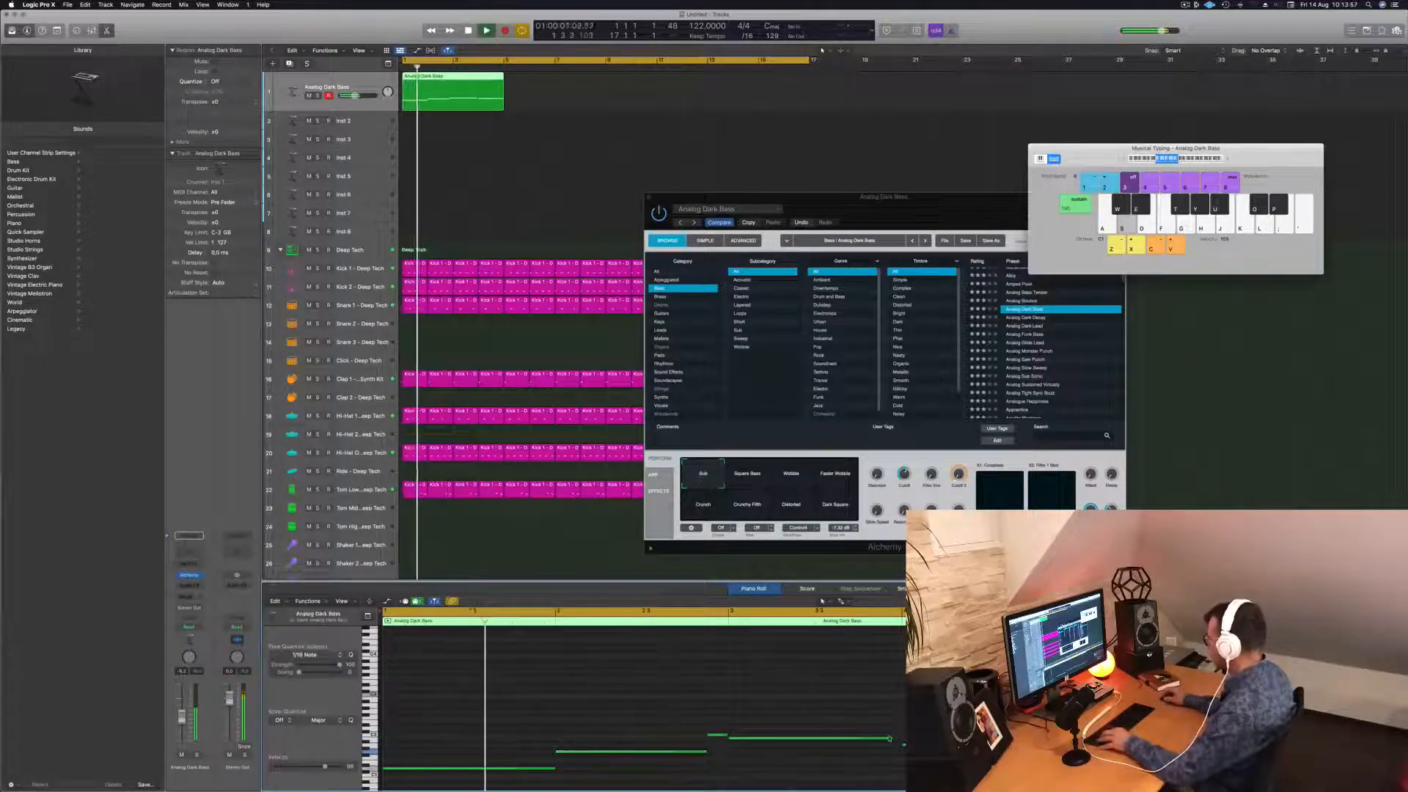
pyautogui.moveTo(889, 738); pyautogui.dragTo(899, 738)
# Zoom the bass notes back out and select the bass region on track 1.
pyautogui.press('super+Left')
pyautogui.press('super+Left')
pyautogui.press('super+Left')
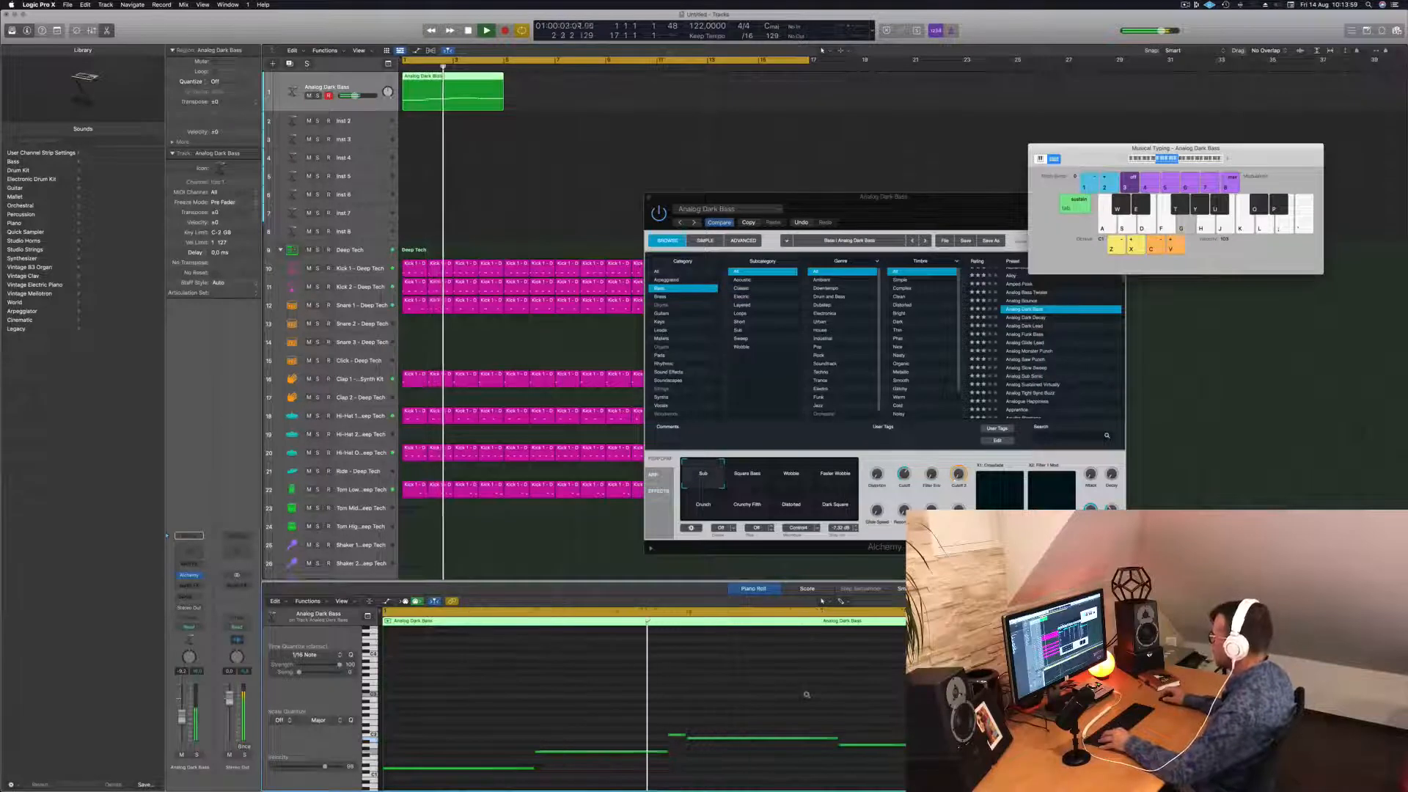
pyautogui.click(640, 674)
pyautogui.press('super+Left')
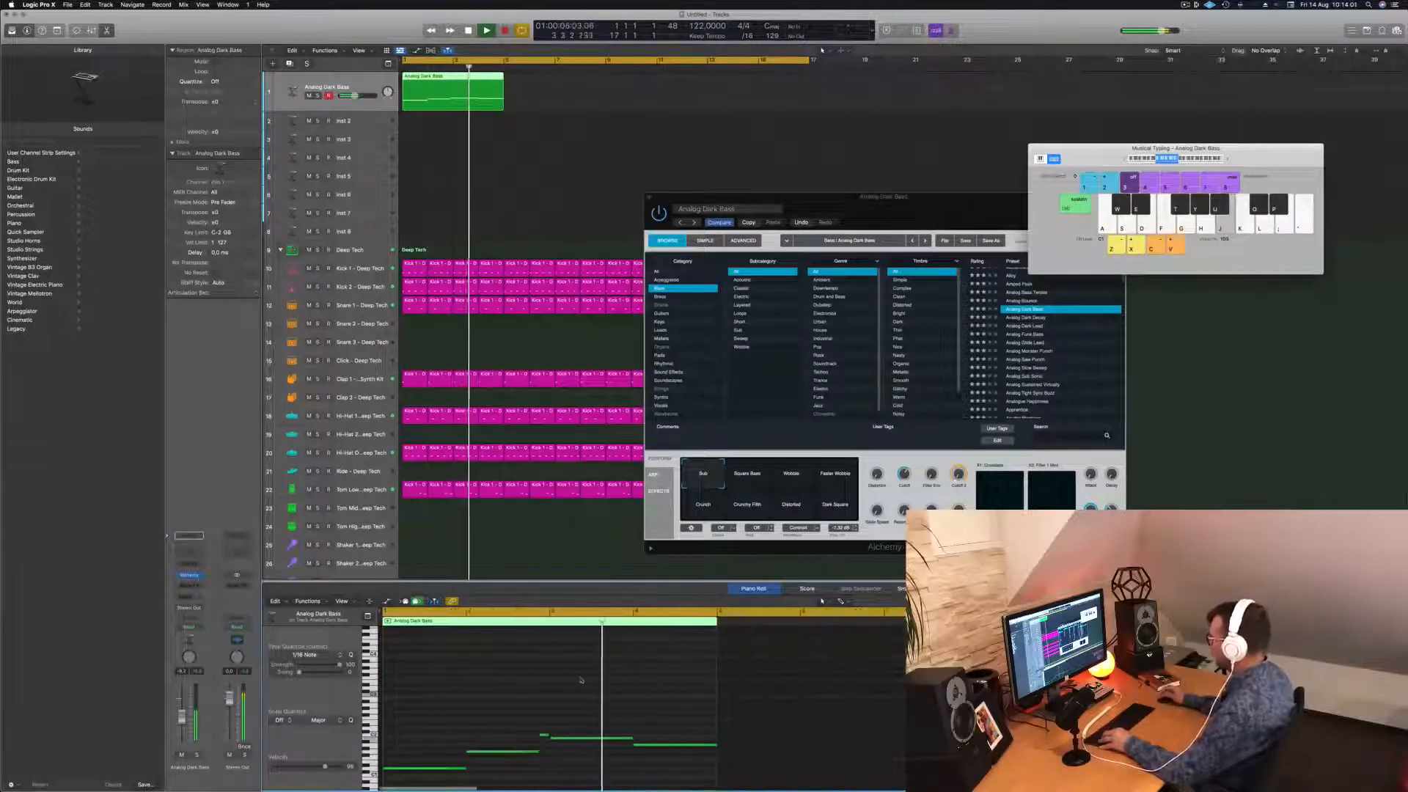
pyautogui.press('super+Right')
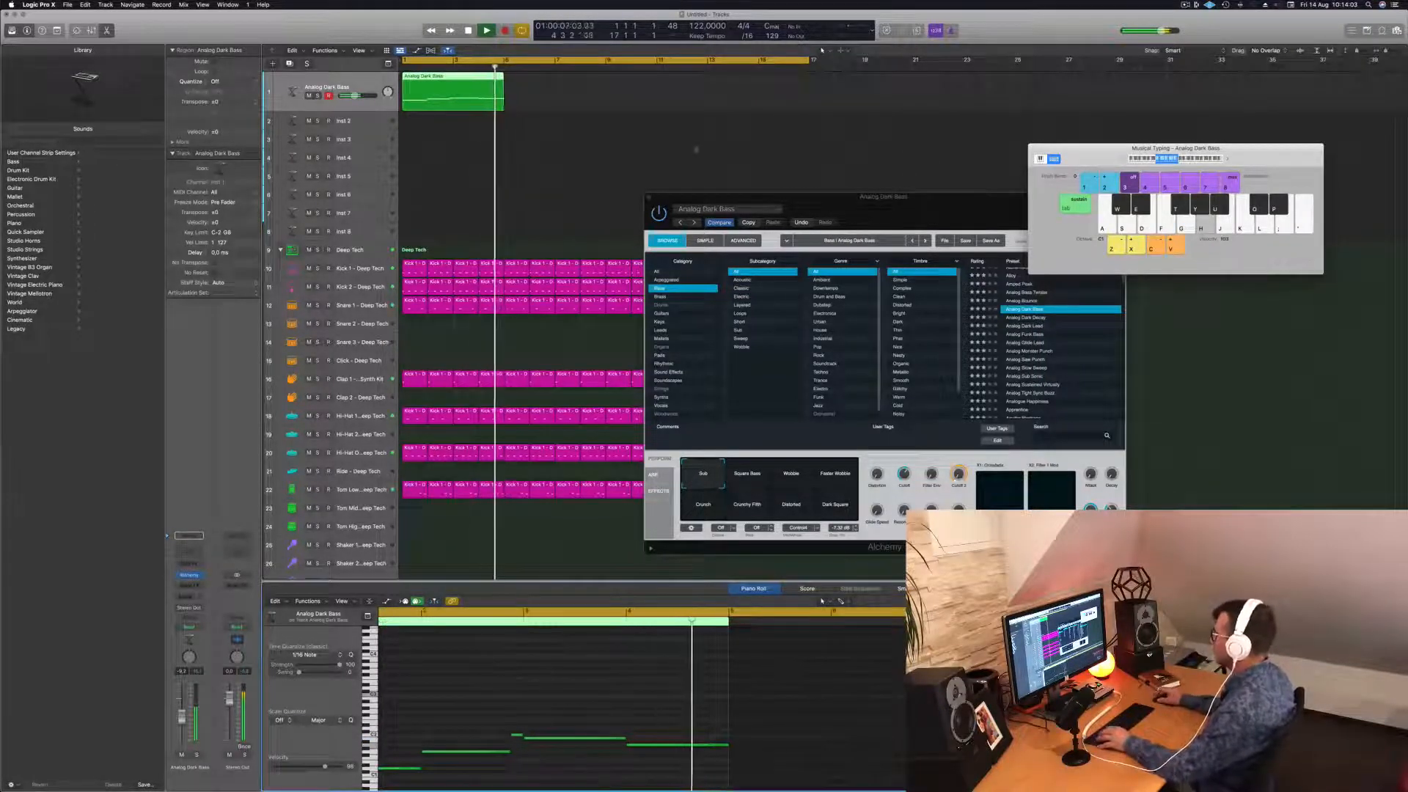
pyautogui.press('Return')
pyautogui.click(454, 96)
# Repeat the bass region twice with Cmd+R so four copies run to bar 17.
pyautogui.press('super+r')
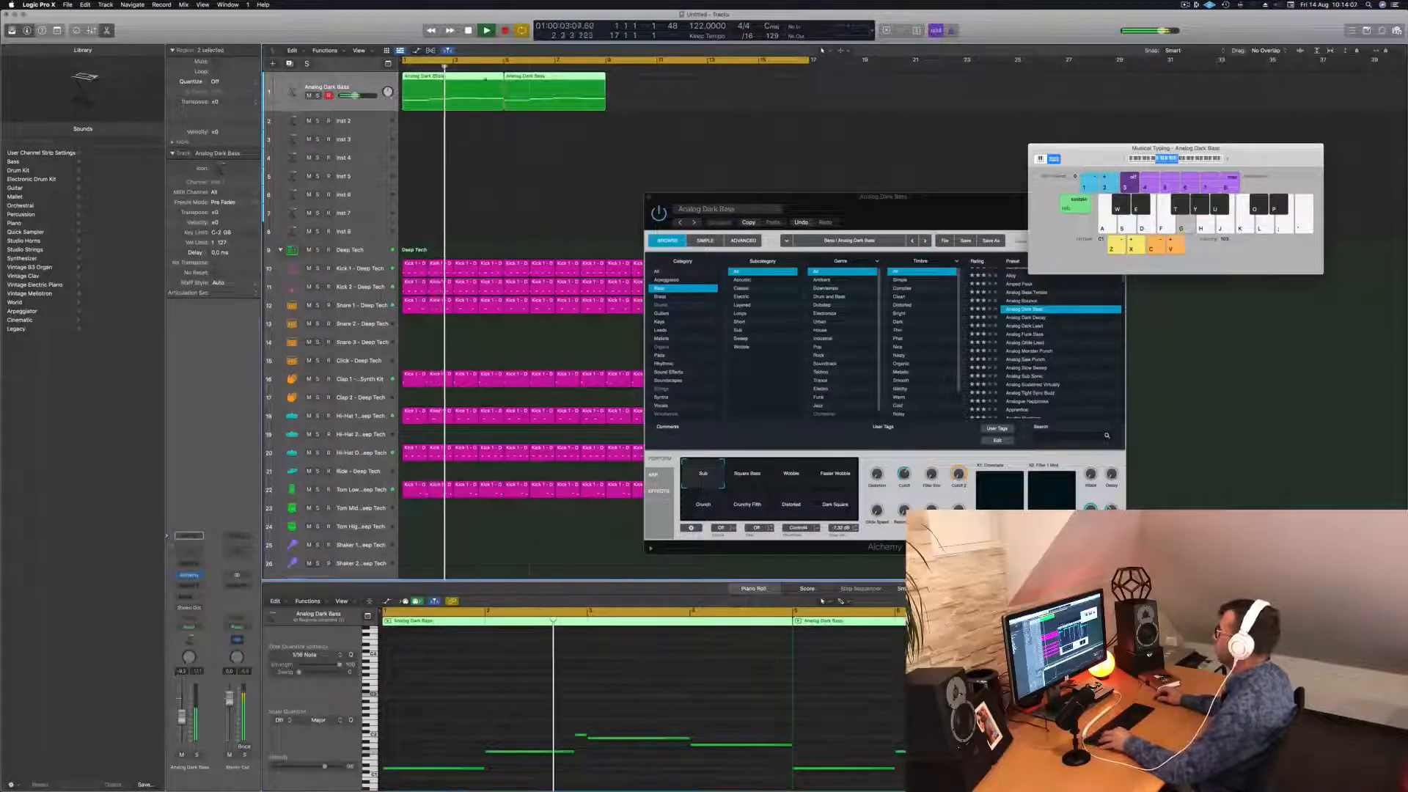
pyautogui.press('super+r')
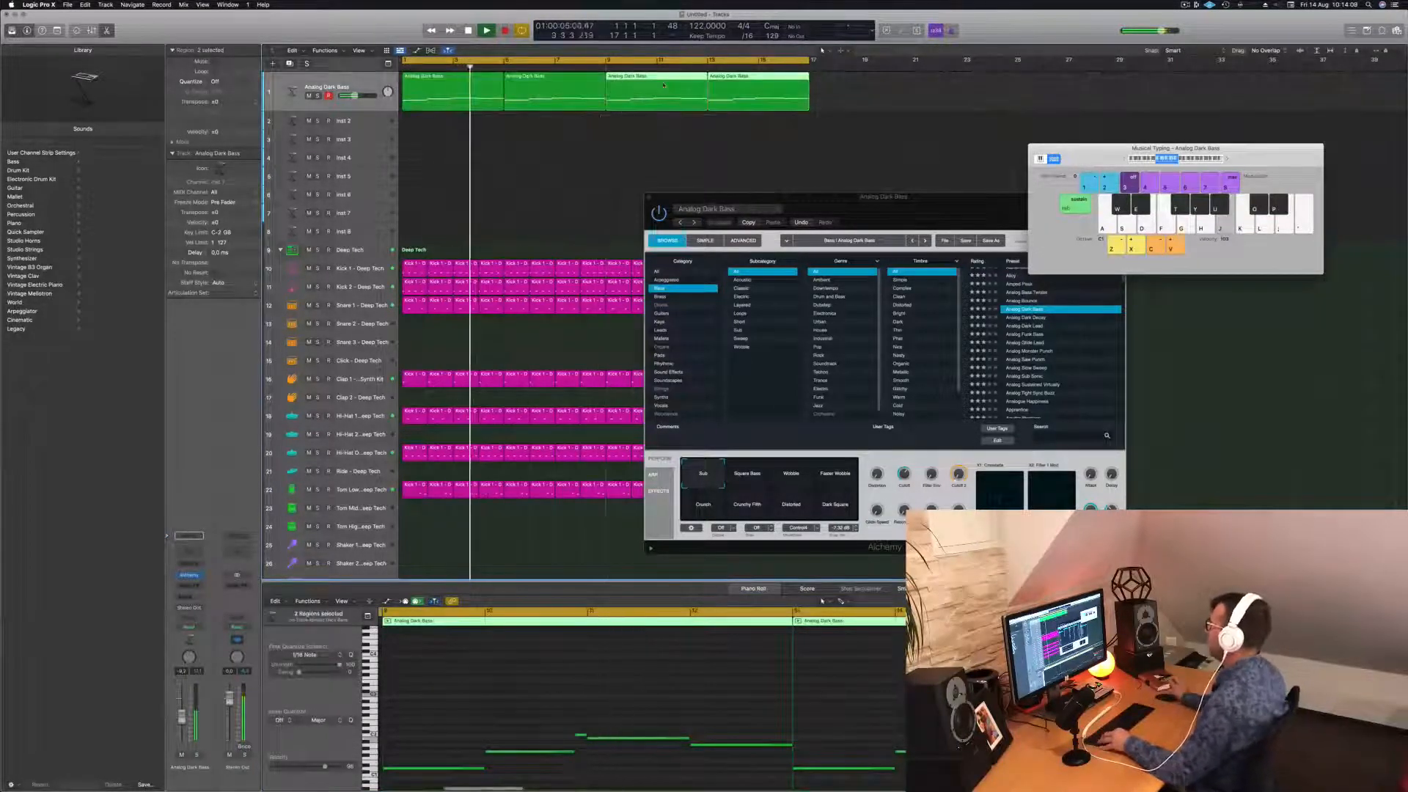
pyautogui.moveTo(901, 217); pyautogui.dragTo(786, 191)
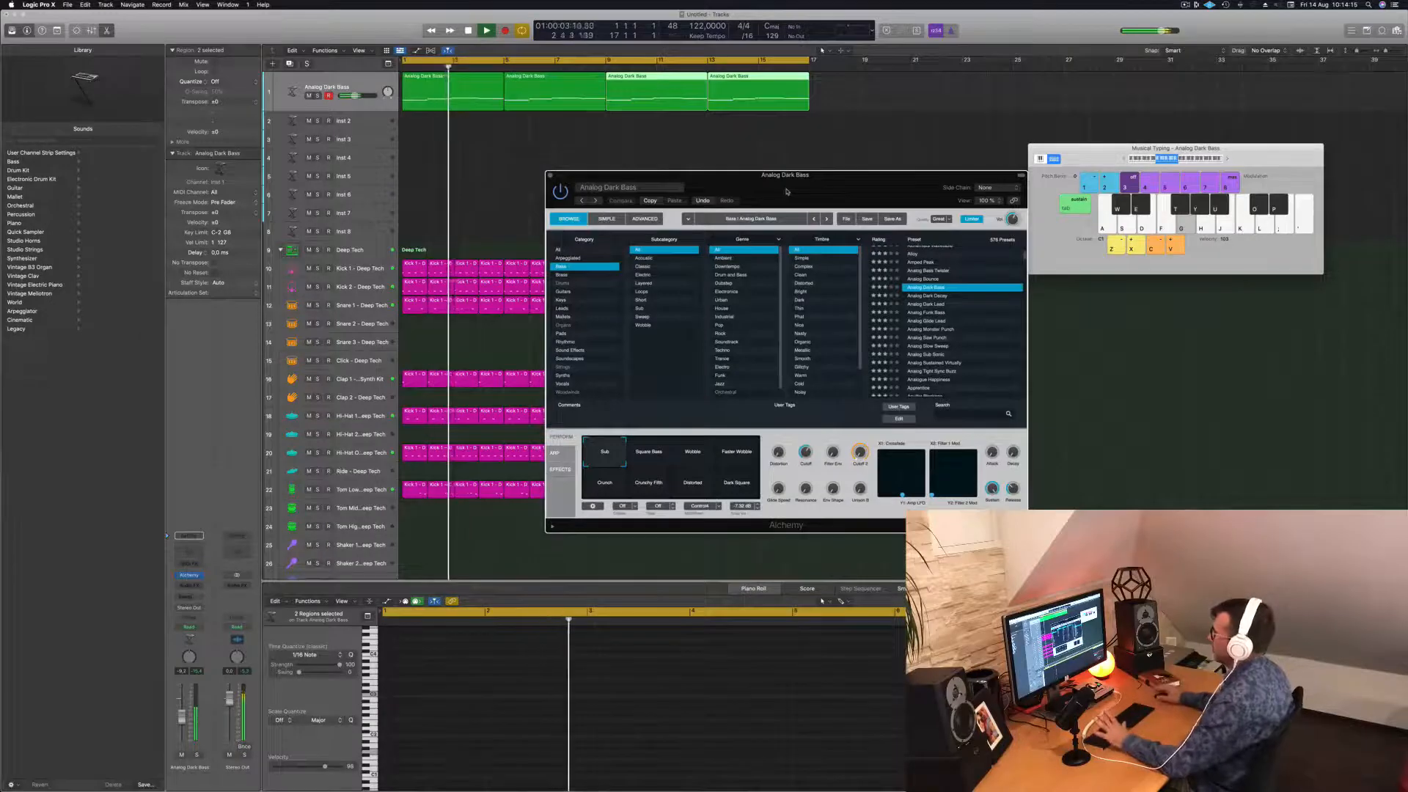
# Audition Square Bass, Wobble, Crunch, Crunchy Fifth and Distorted variations, settling on Dark Square.
pyautogui.moveTo(714, 182); pyautogui.dragTo(747, 184)
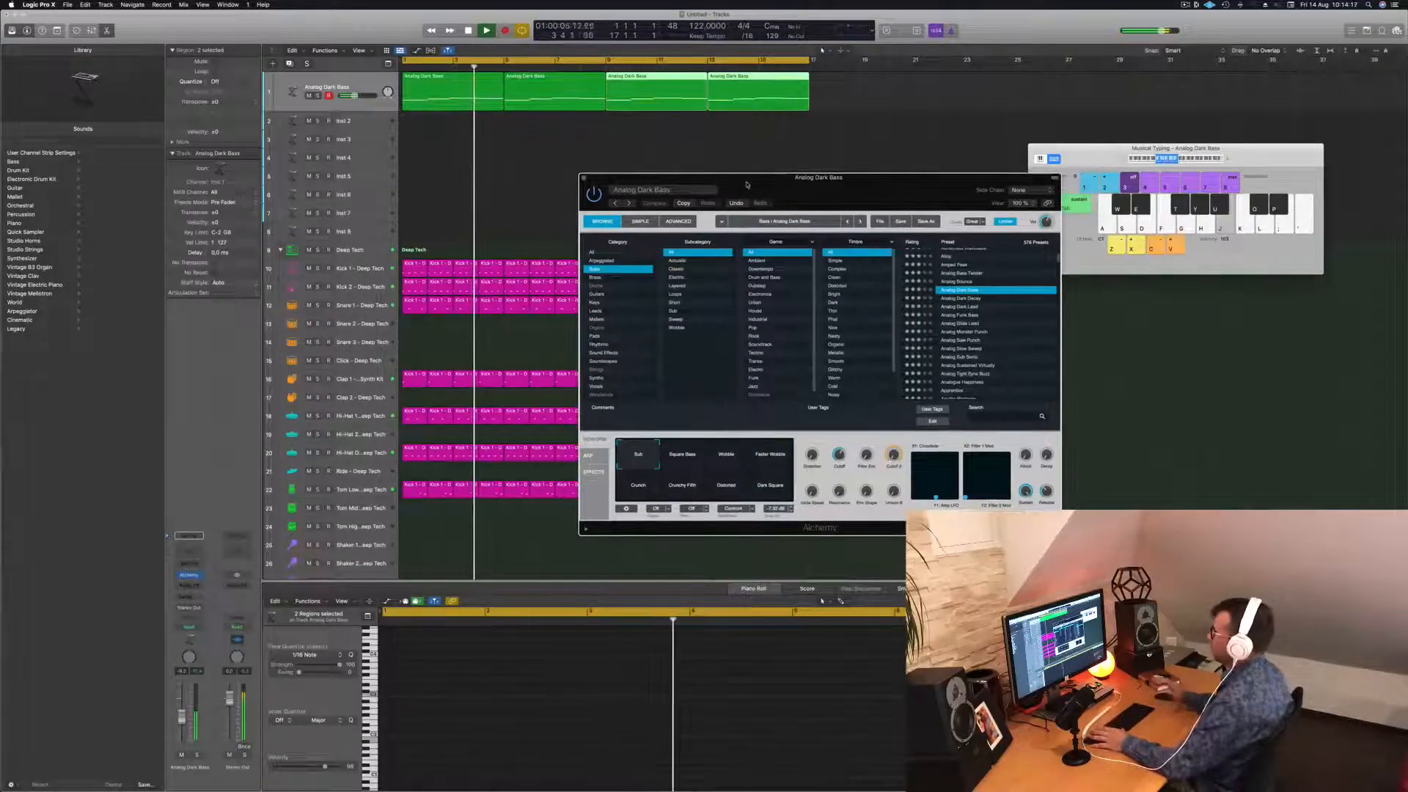
pyautogui.click(709, 458)
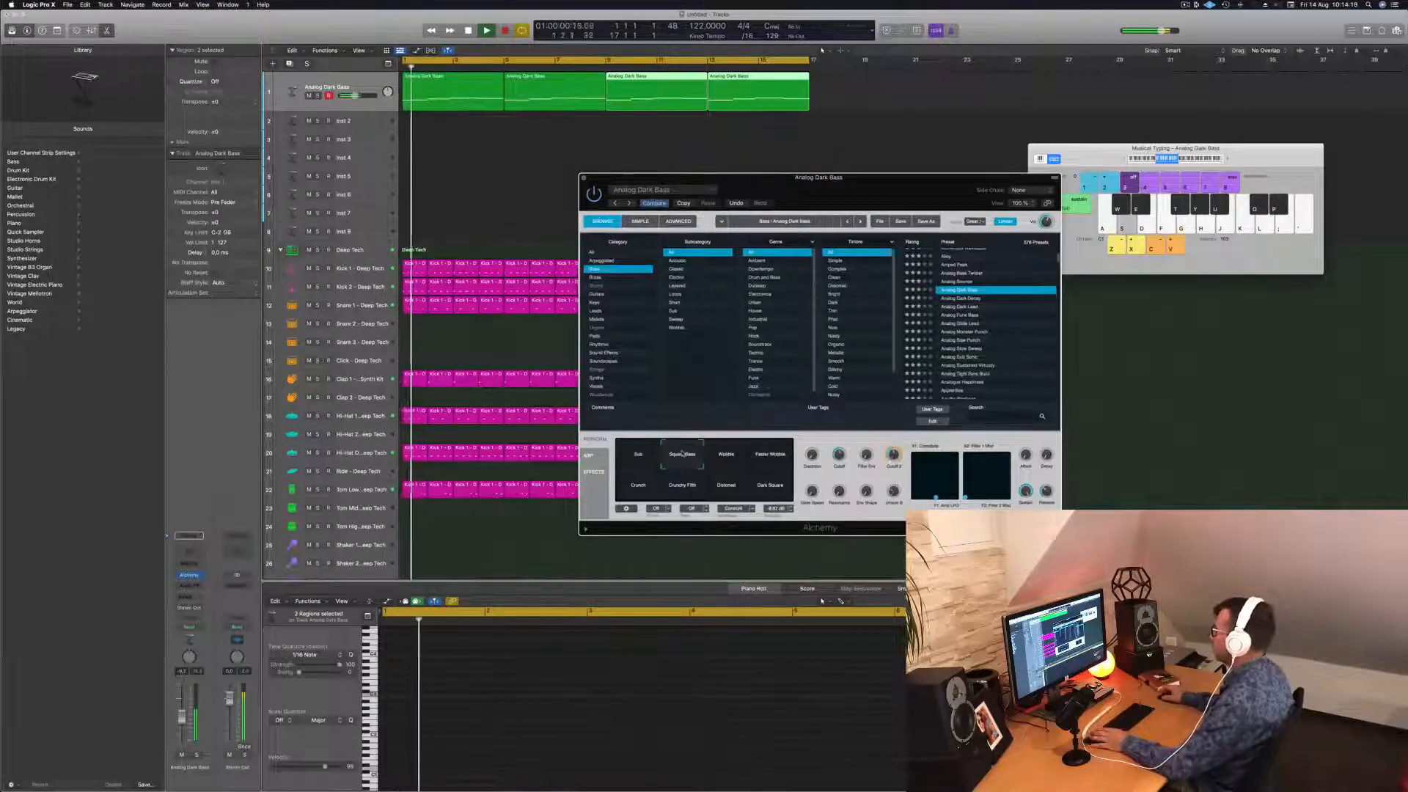
pyautogui.click(726, 458)
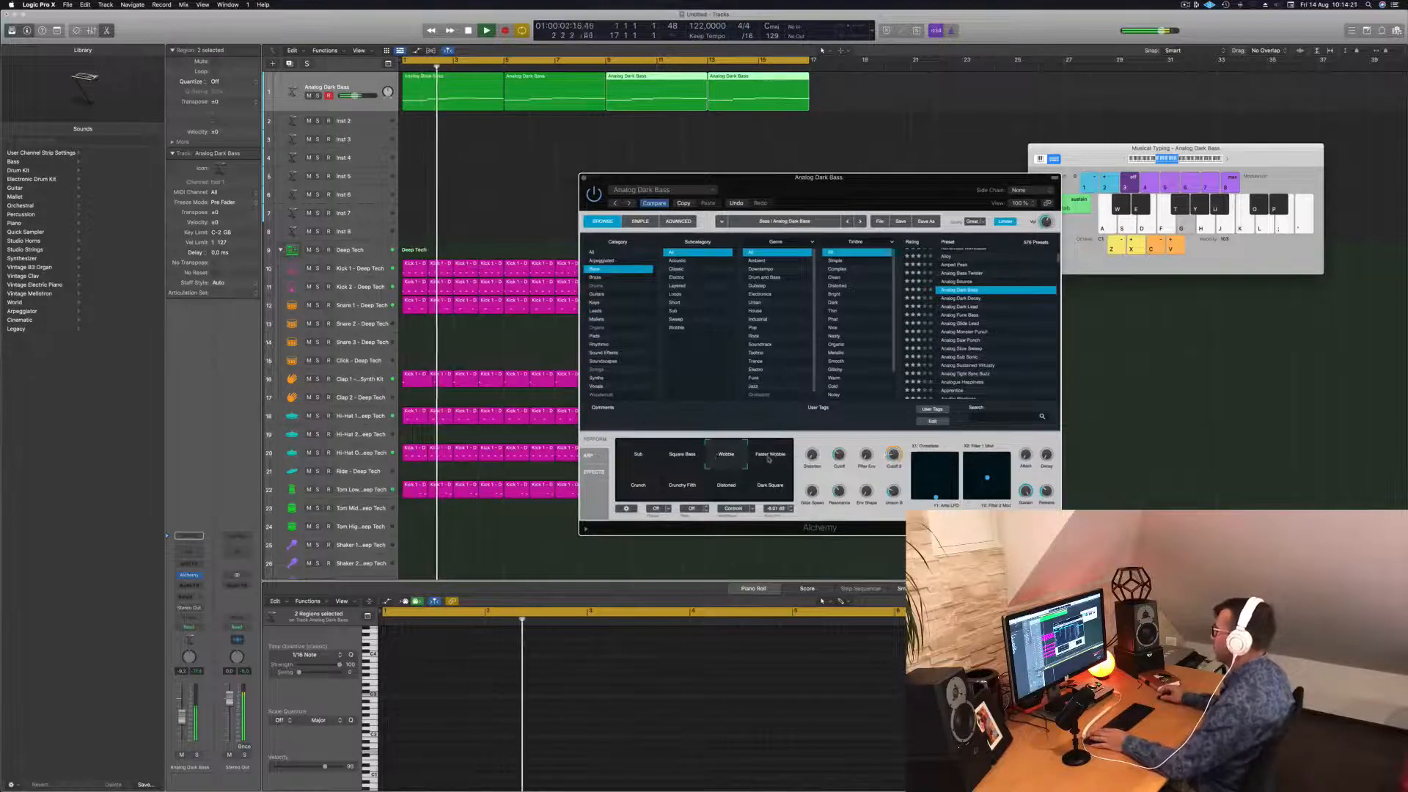
pyautogui.click(638, 485)
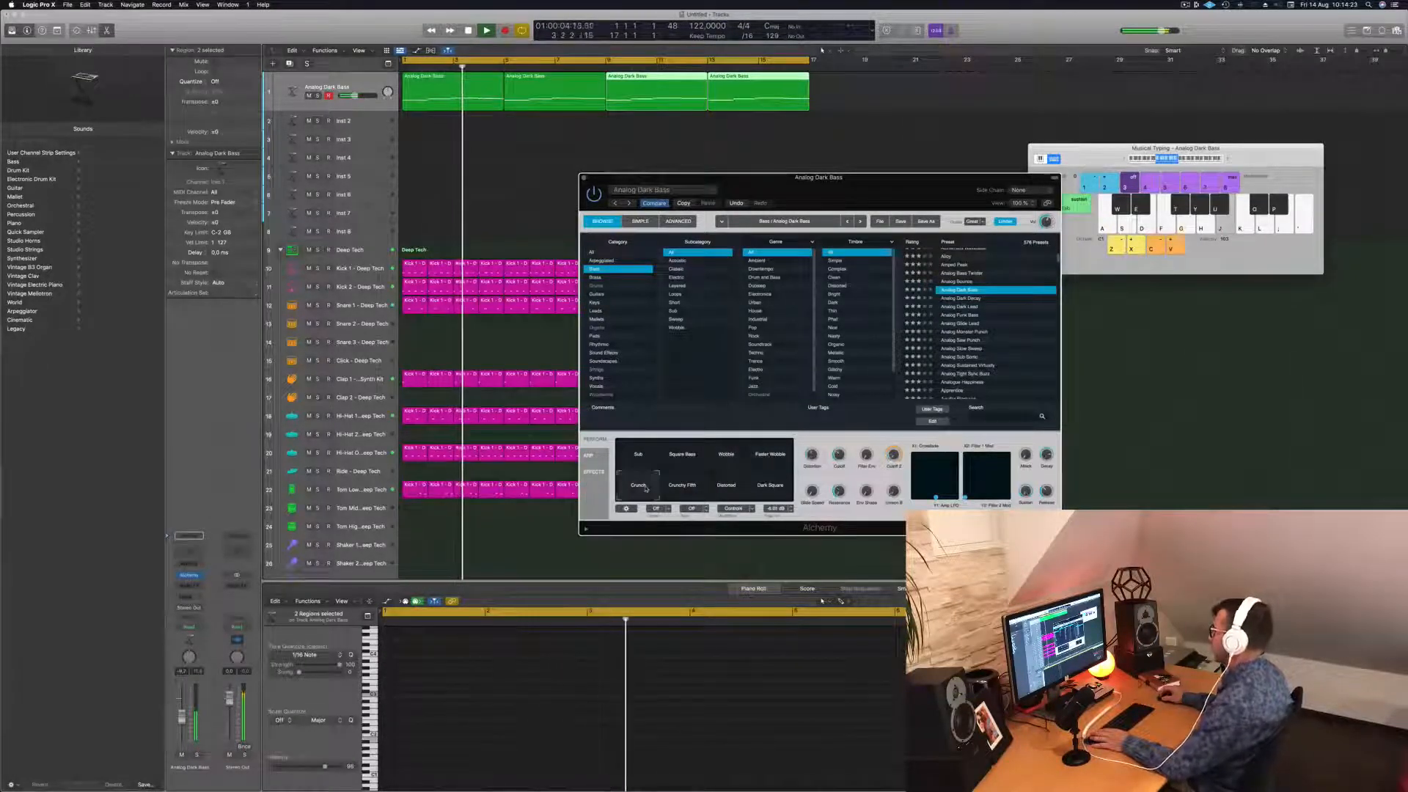
pyautogui.click(680, 486)
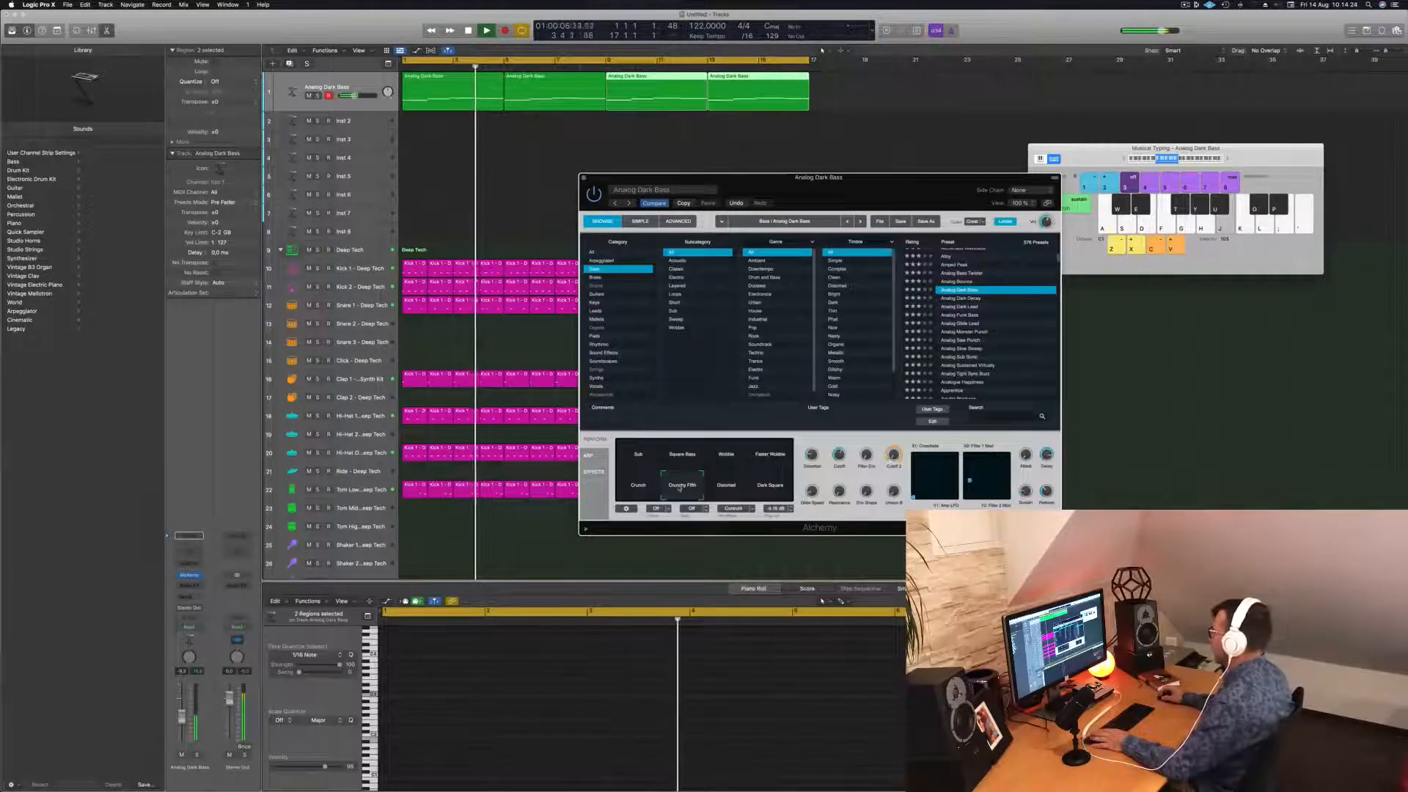
pyautogui.click(728, 487)
pyautogui.click(765, 488)
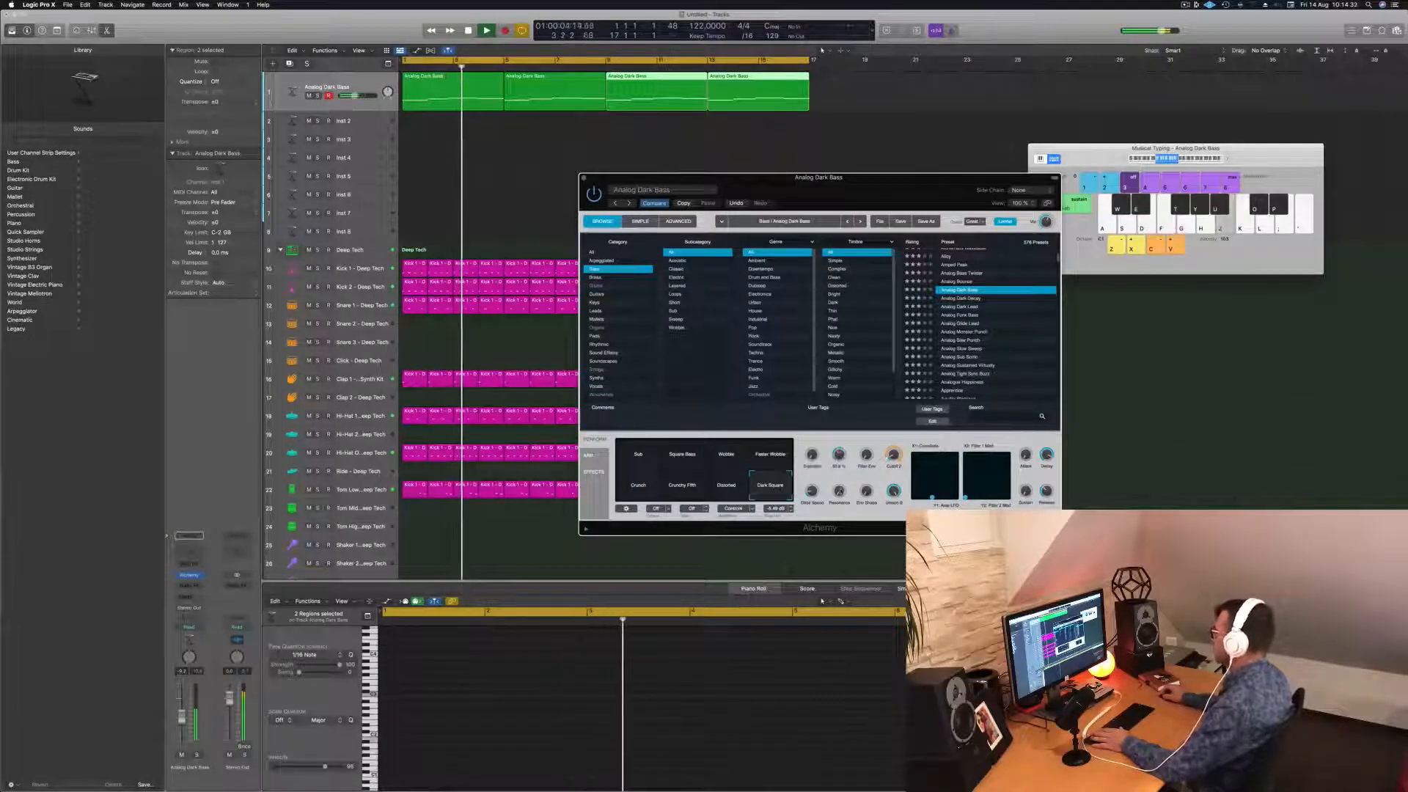
pyautogui.press('Return')
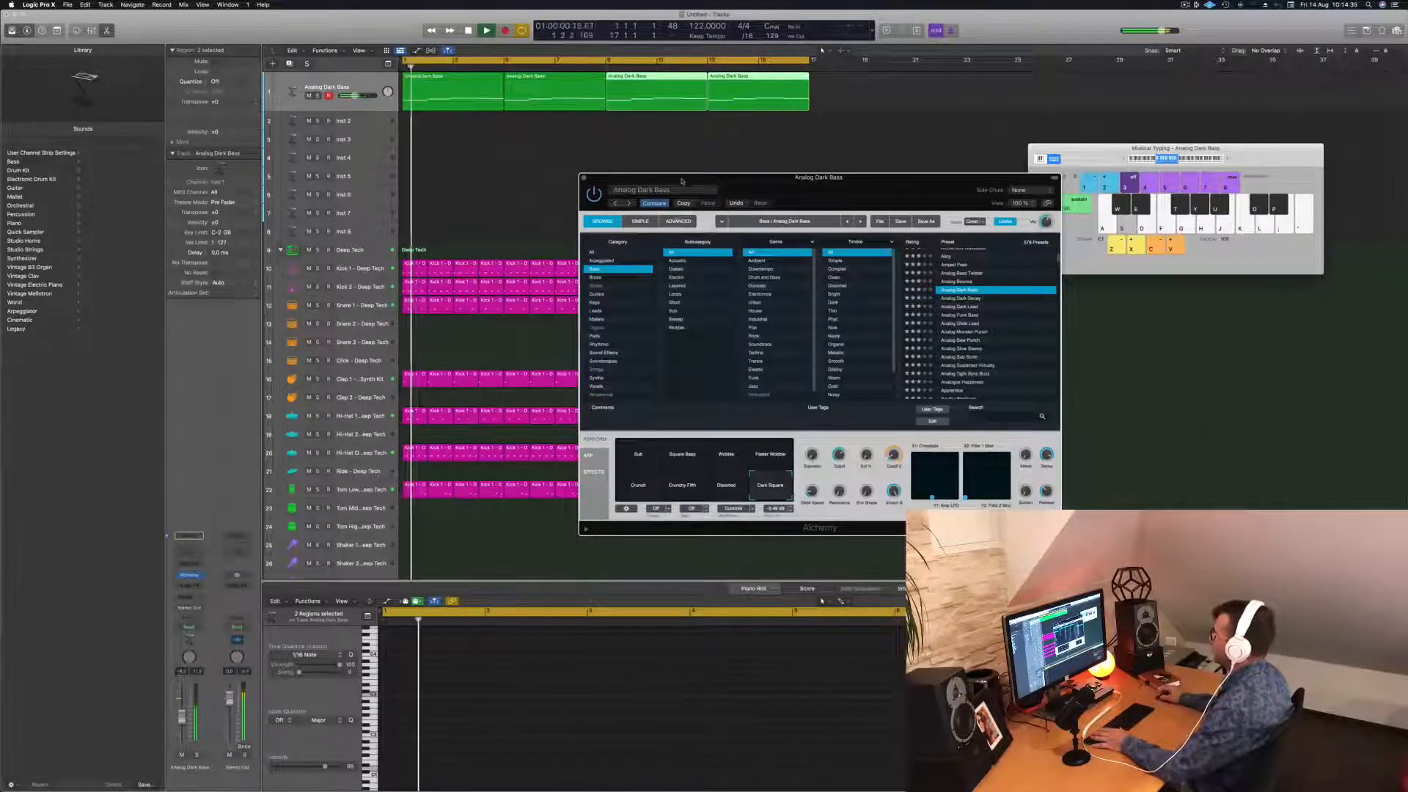
# Load the Analog Dark Decay preset and replay the song from bar 1.
pyautogui.moveTo(682, 177); pyautogui.dragTo(641, 130)
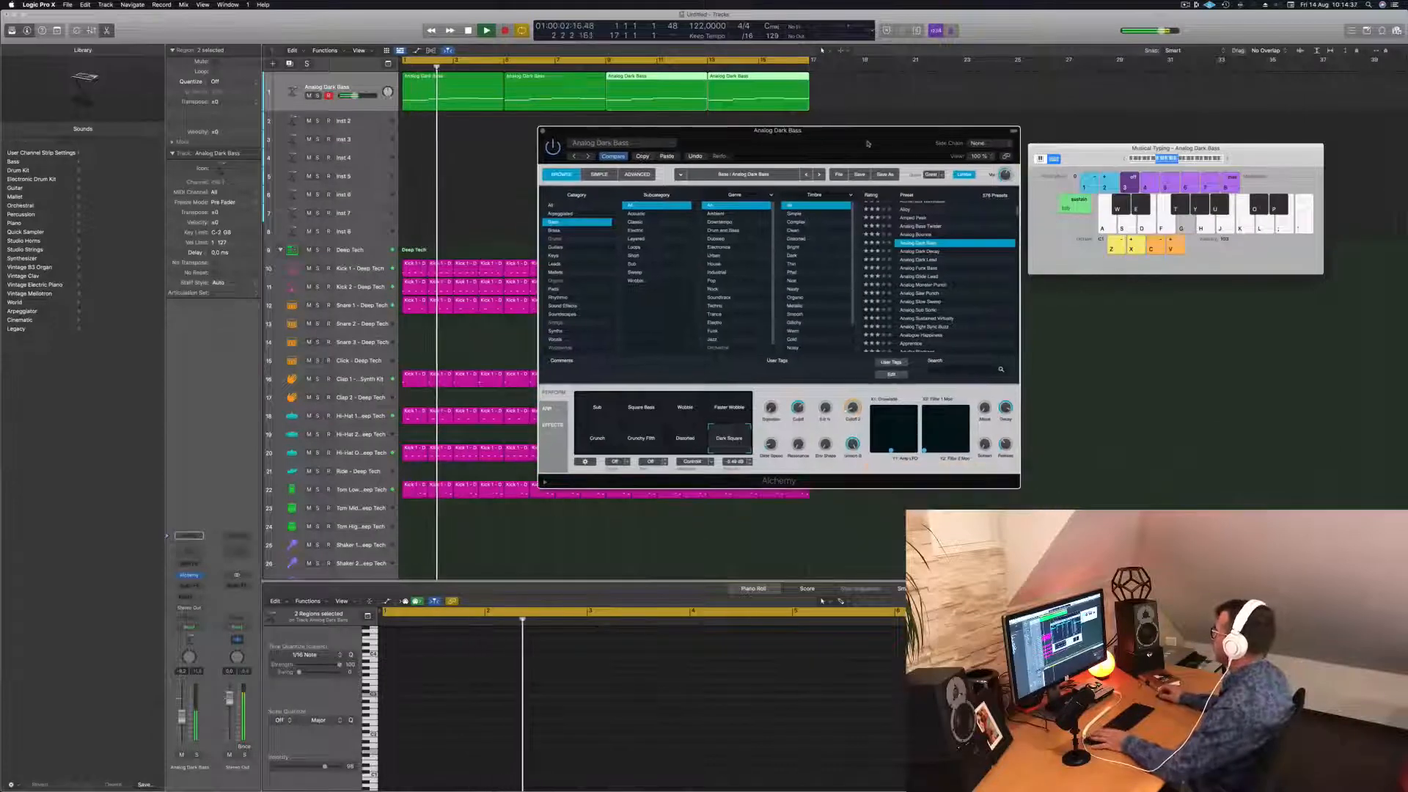
pyautogui.click(926, 253)
pyautogui.press('Return')
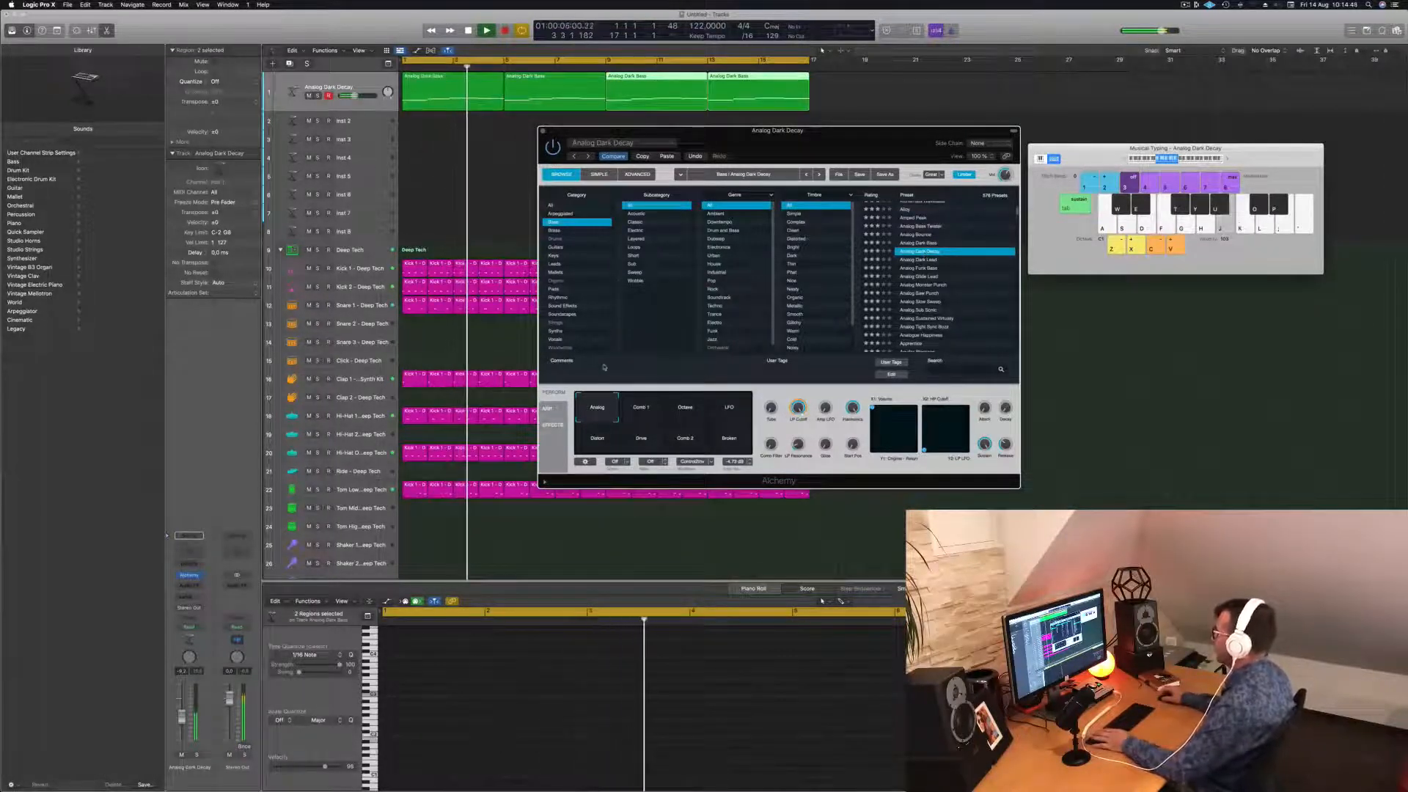
pyautogui.press('Return')
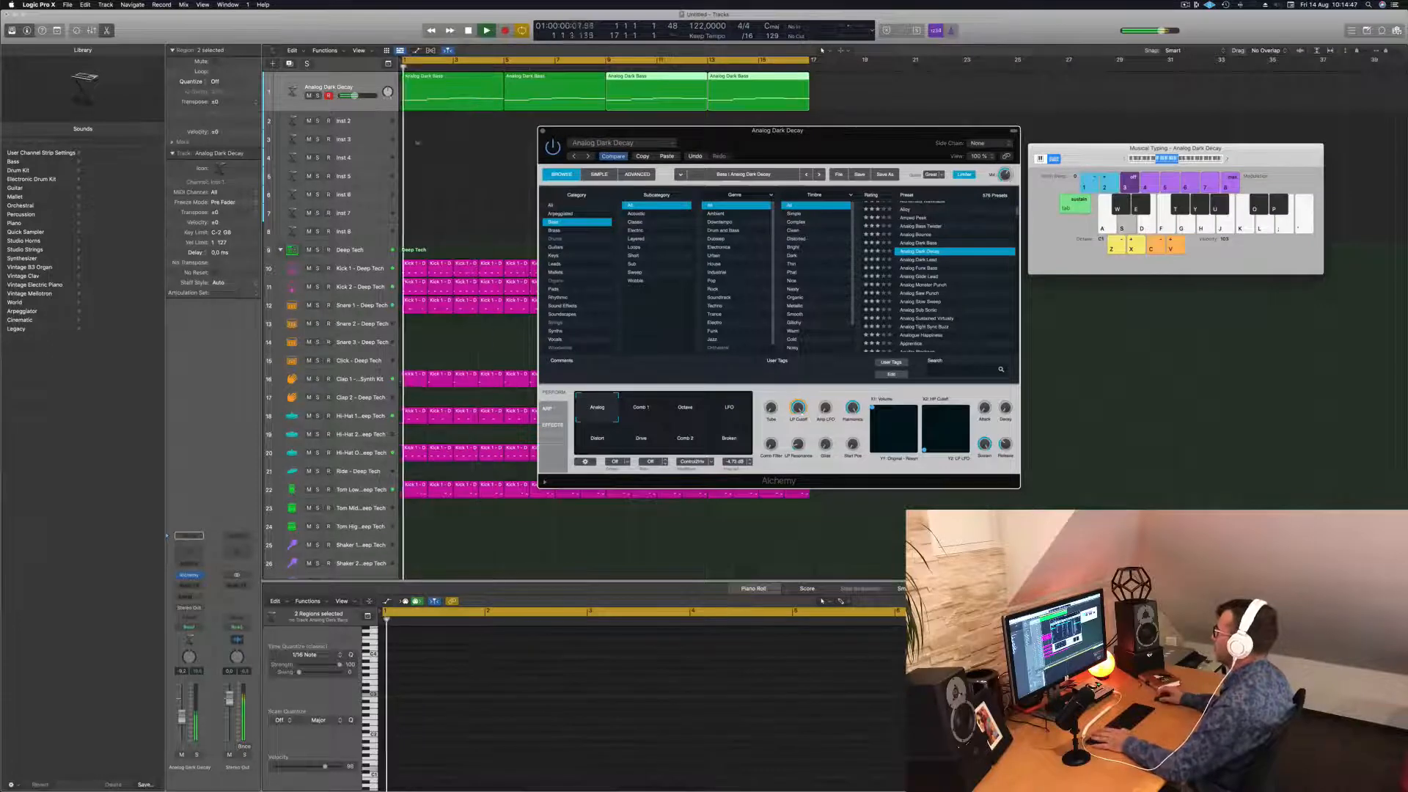
# Select the first bass region, zoom in on its notes, and select the low note.
pyautogui.click(427, 94)
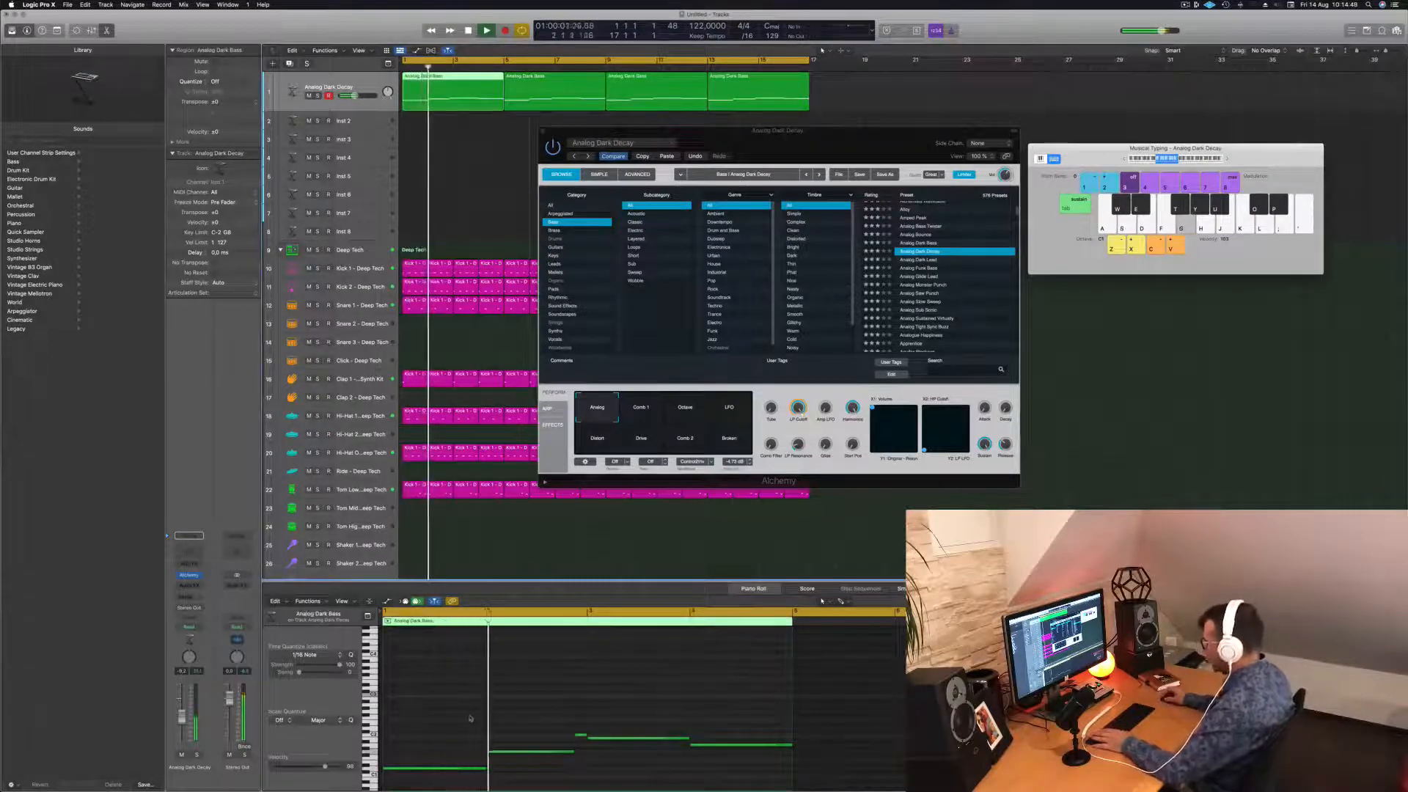
pyautogui.press('super+Right')
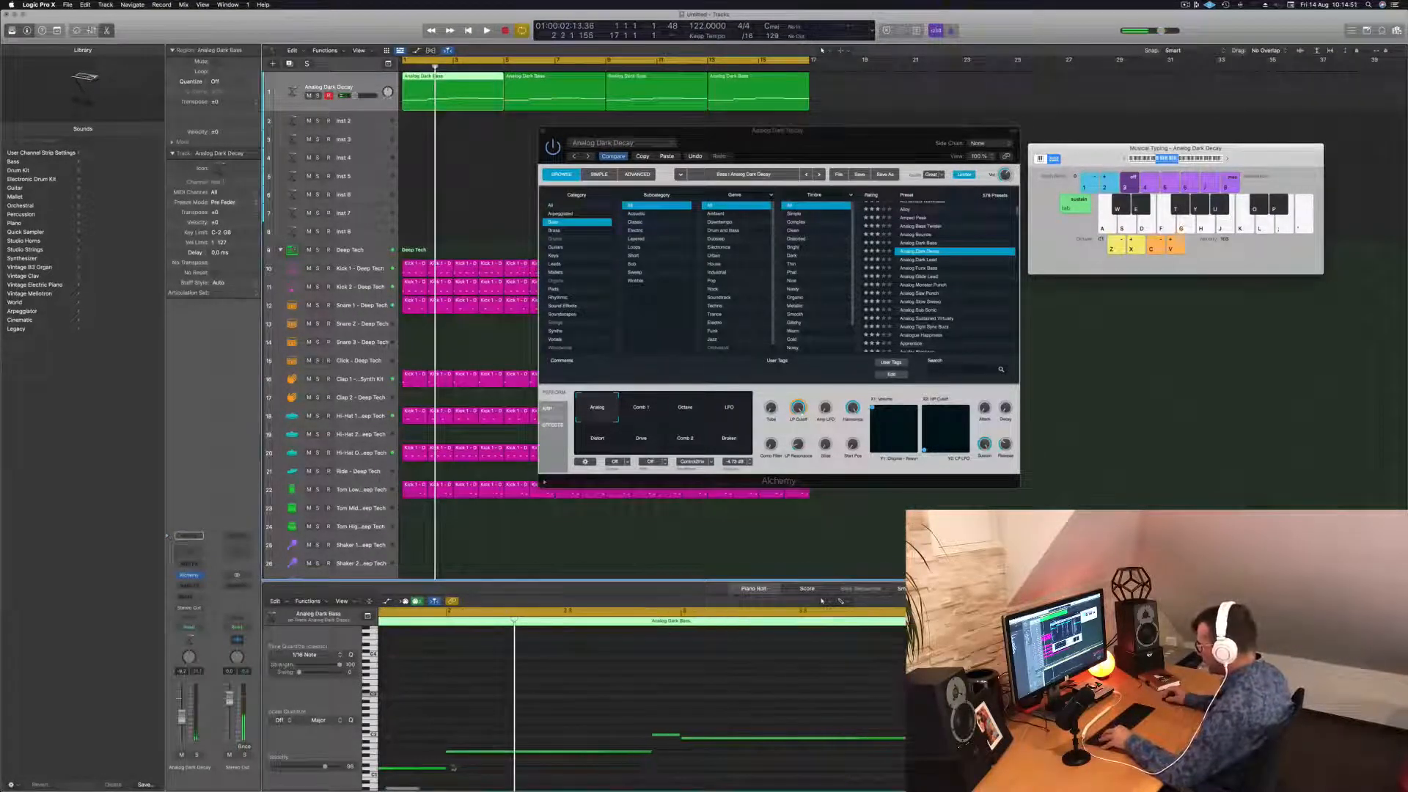
pyautogui.click(447, 771)
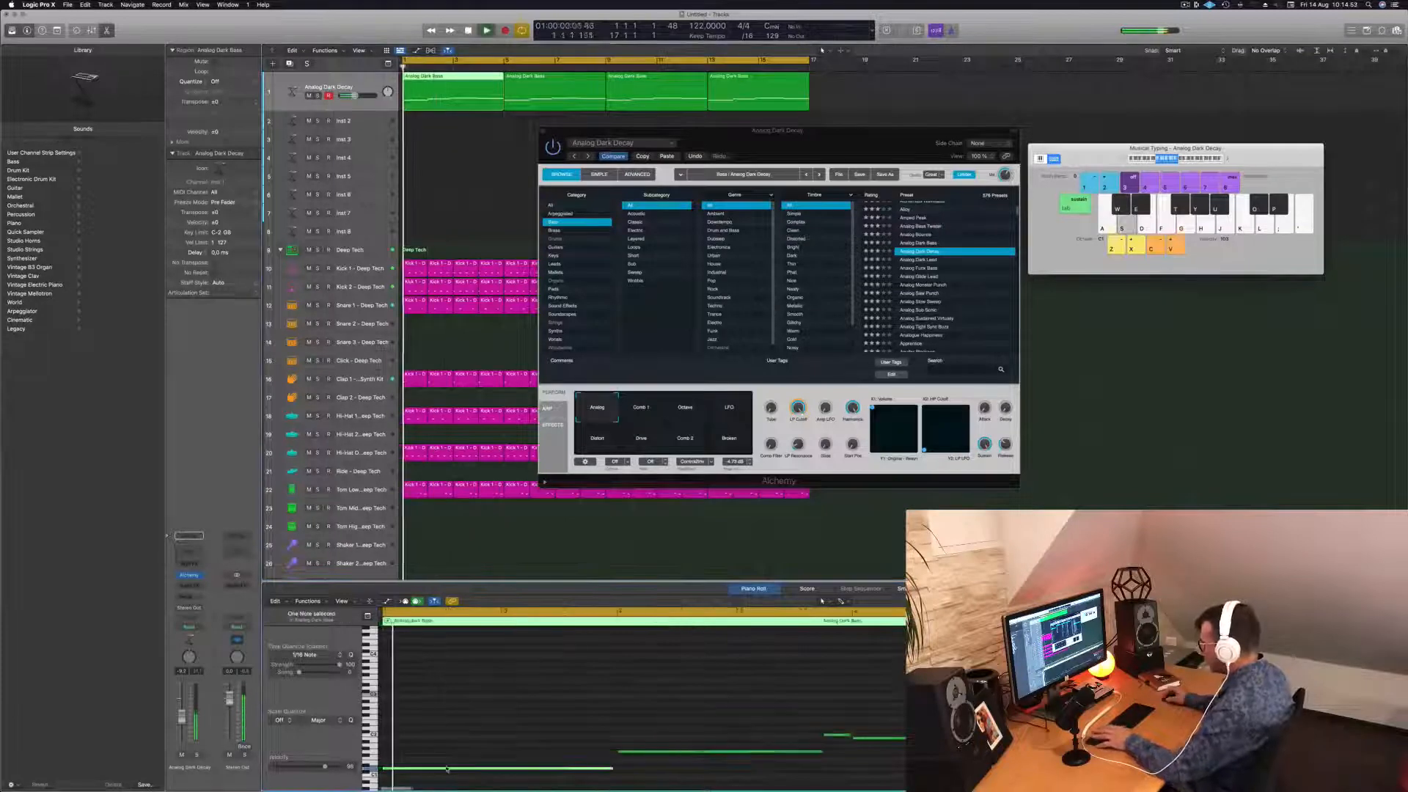
pyautogui.press('Return')
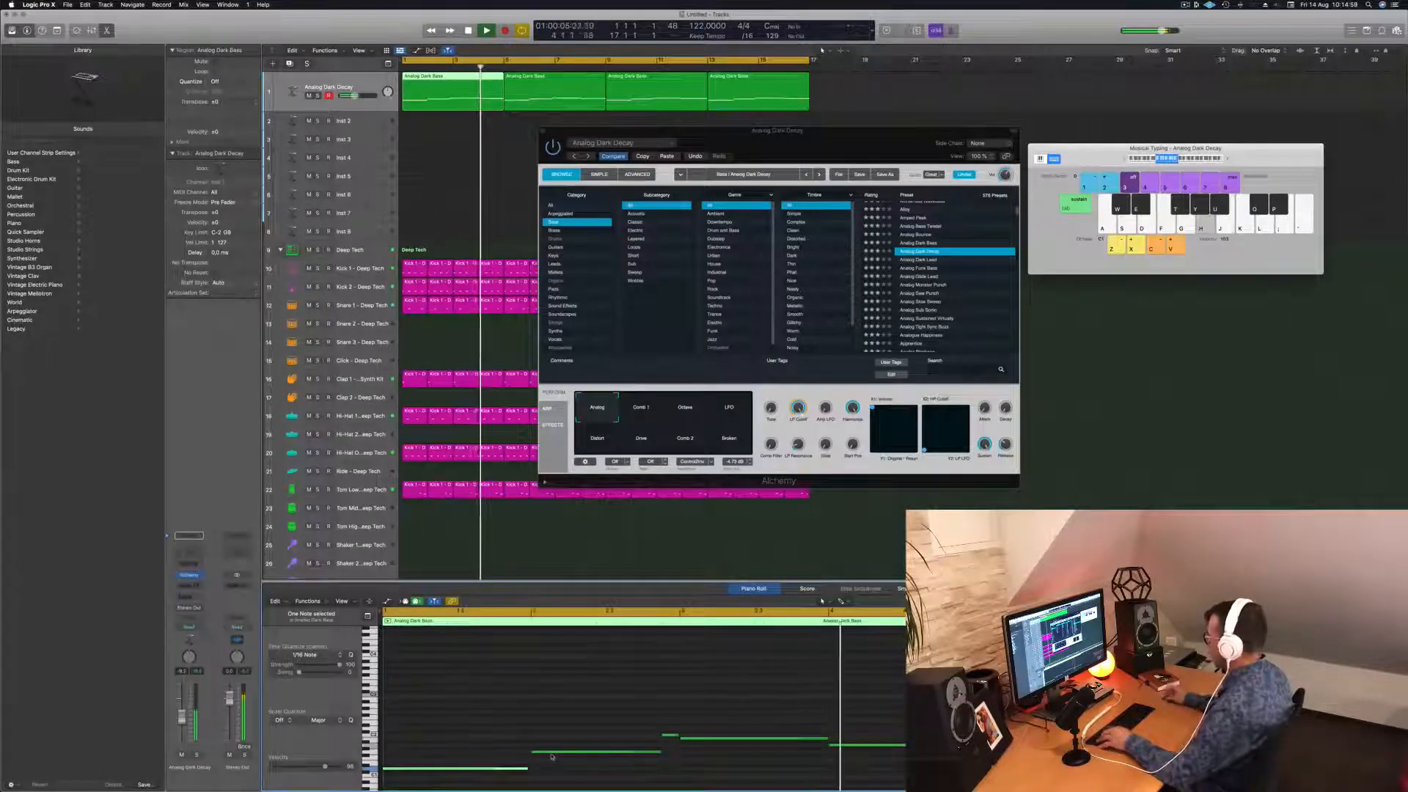
# Audition the Octave, LFO, Distort, Drive and Broken Perform variations, then return to Analog.
pyautogui.press('space')
pyautogui.press('space')
pyautogui.press('space')
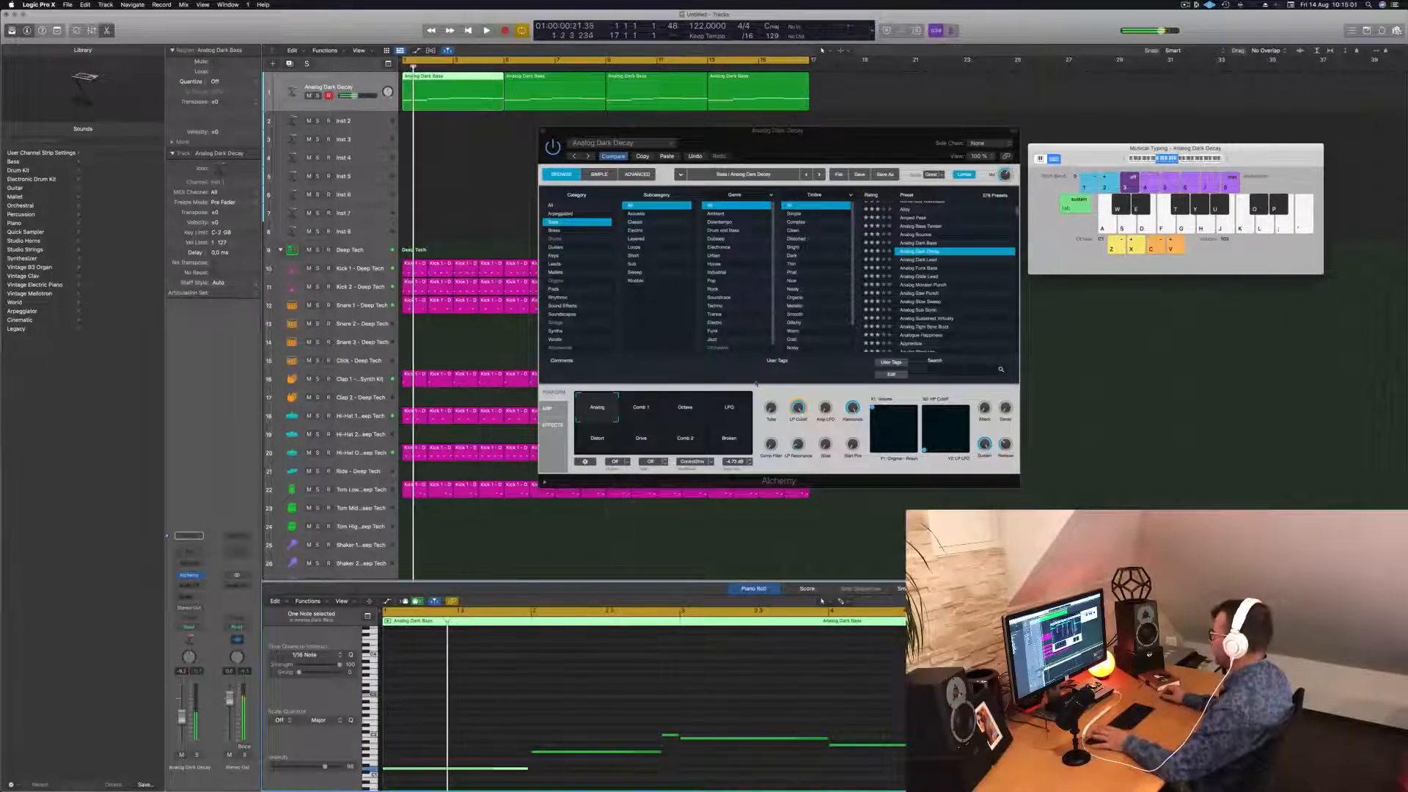
pyautogui.press('space')
pyautogui.click(697, 412)
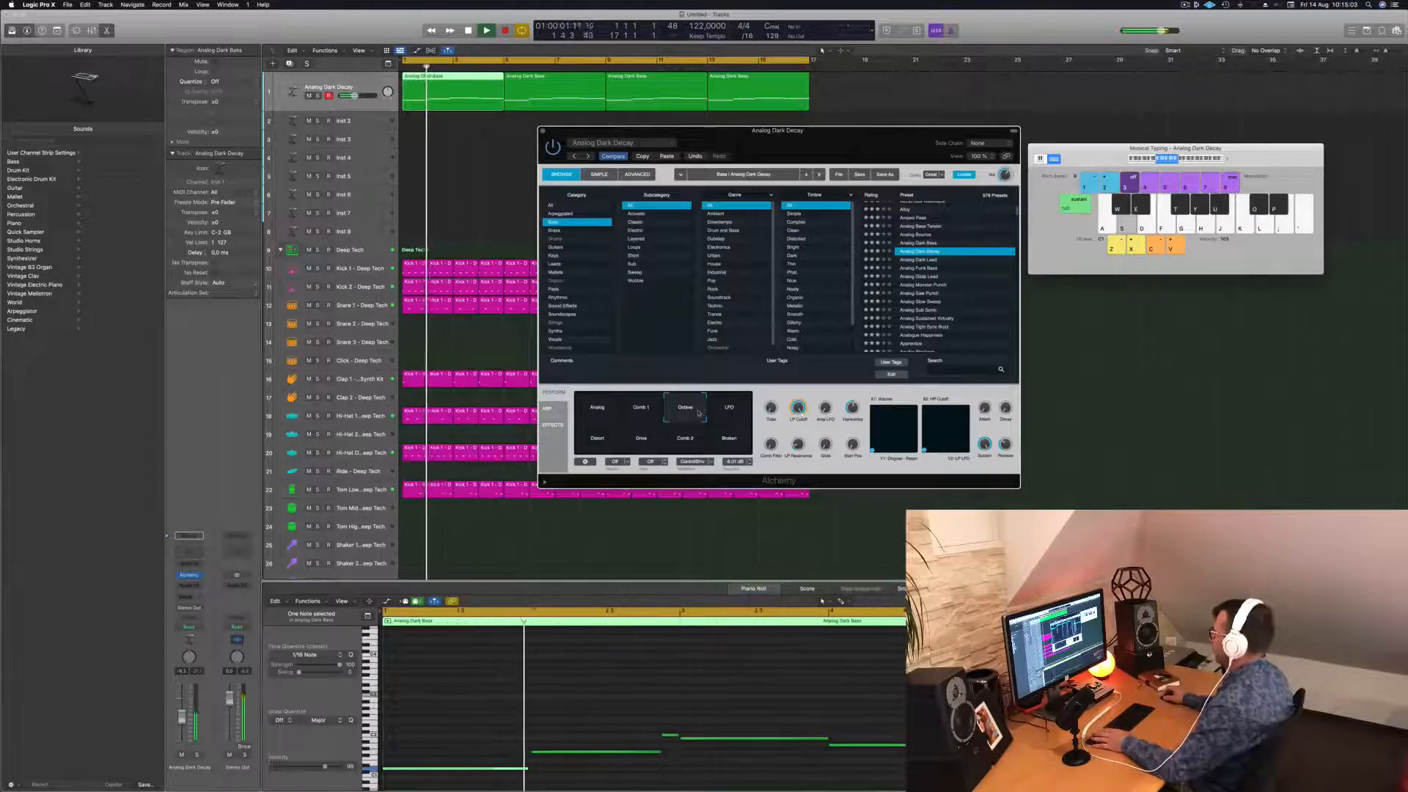
pyautogui.click(729, 406)
pyautogui.press('space')
pyautogui.press('space')
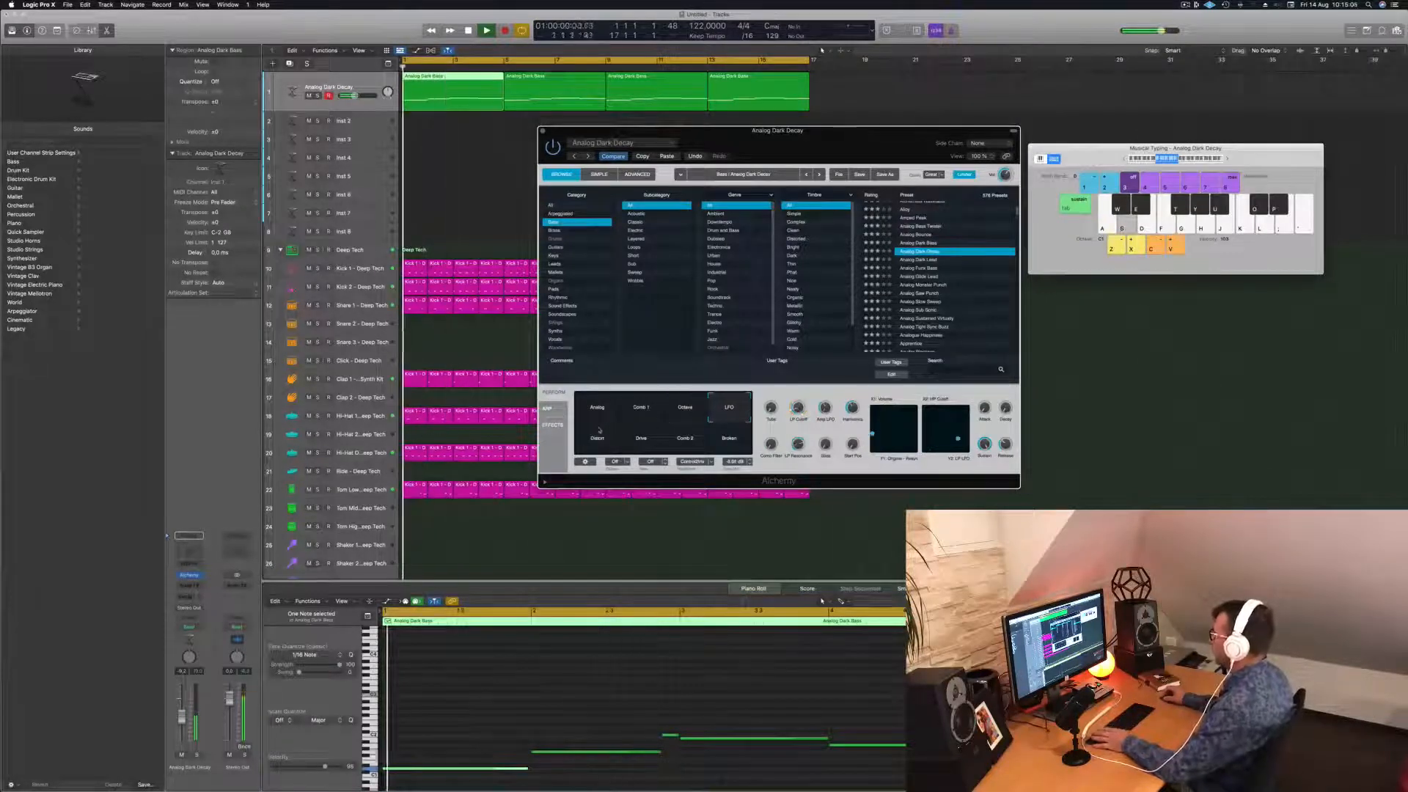
pyautogui.click(595, 439)
pyautogui.press('space')
pyautogui.press('space')
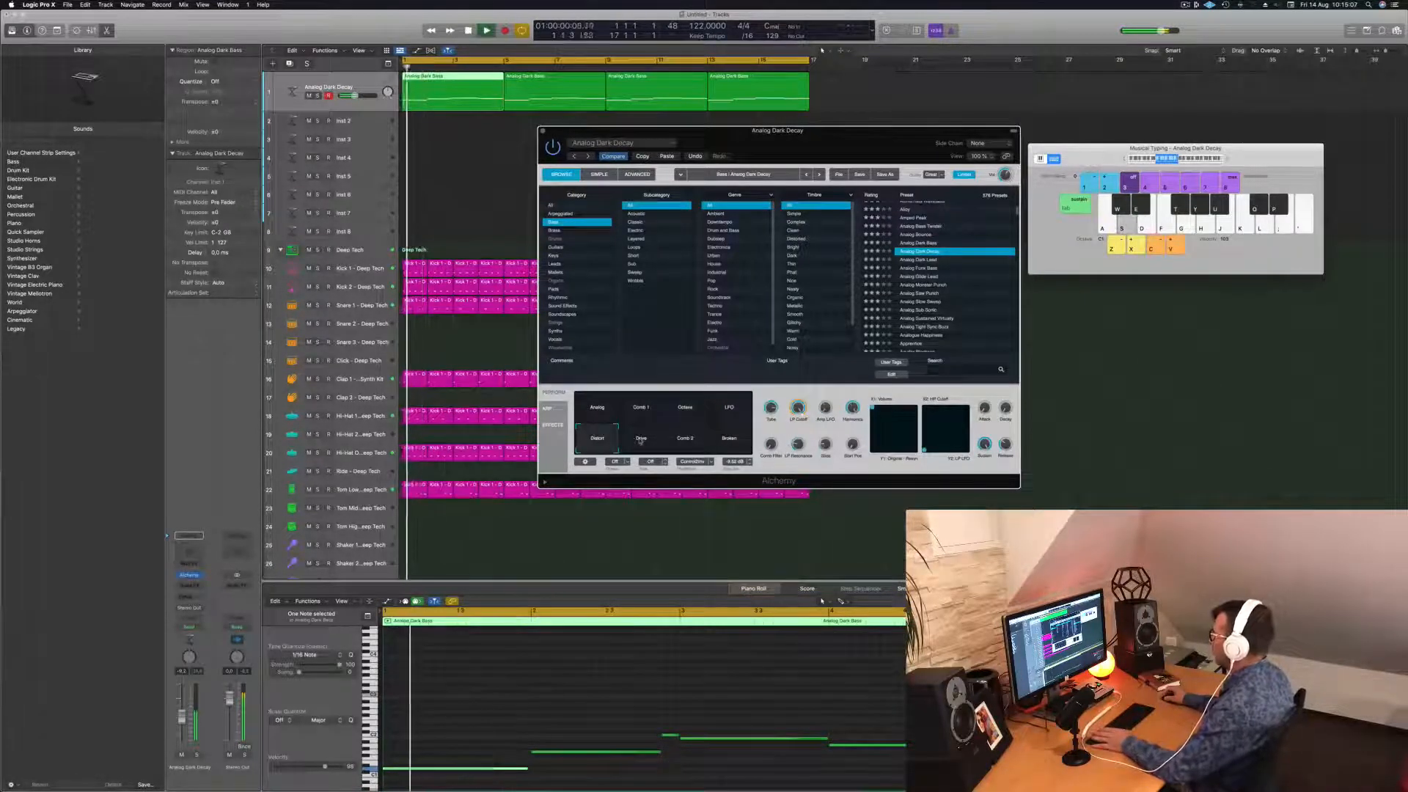
pyautogui.click(640, 439)
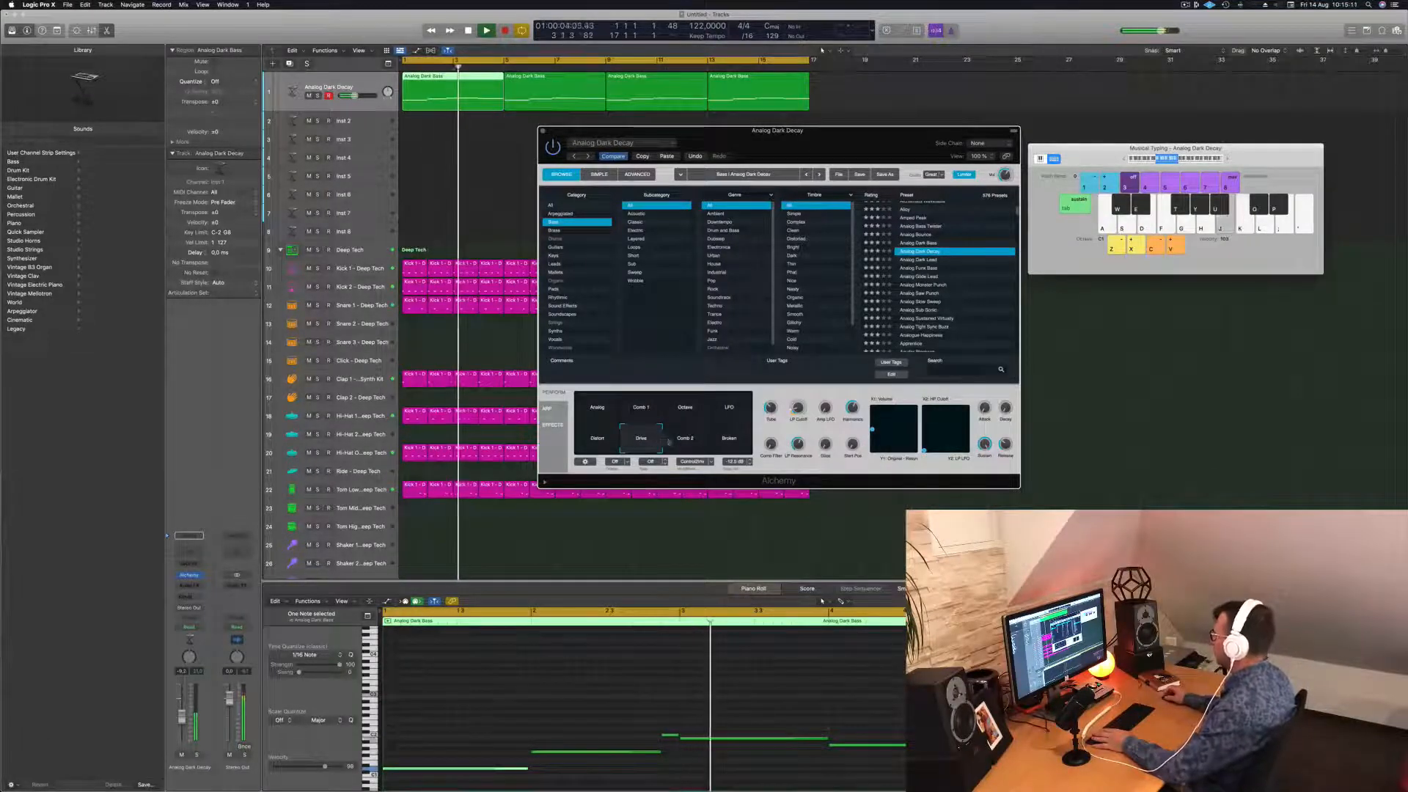
pyautogui.click(729, 440)
pyautogui.click(598, 410)
pyautogui.press('space')
pyautogui.press('space')
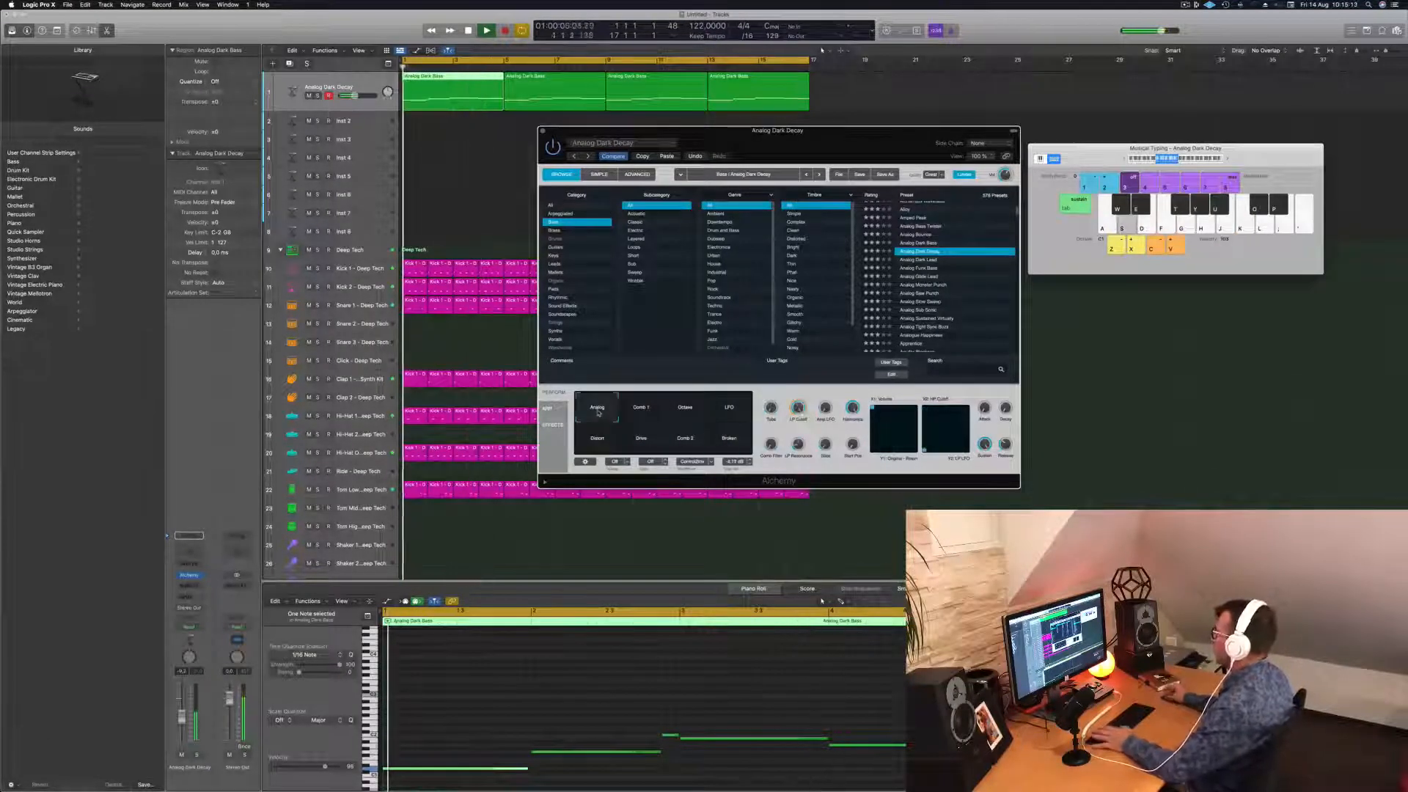
# Close the Alchemy window and select all four bass regions.
pyautogui.moveTo(871, 146); pyautogui.dragTo(895, 121)
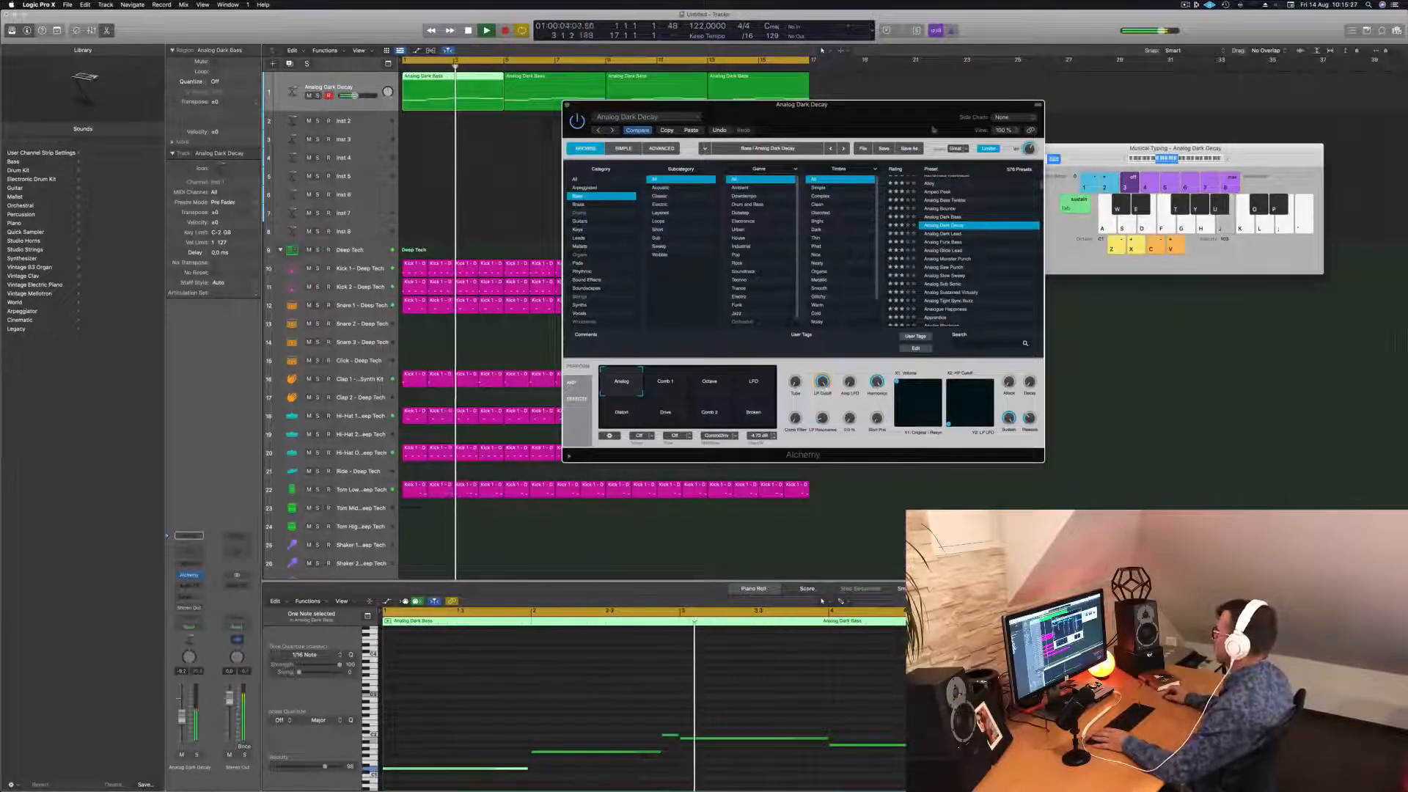
pyautogui.moveTo(873, 105); pyautogui.dragTo(840, 200)
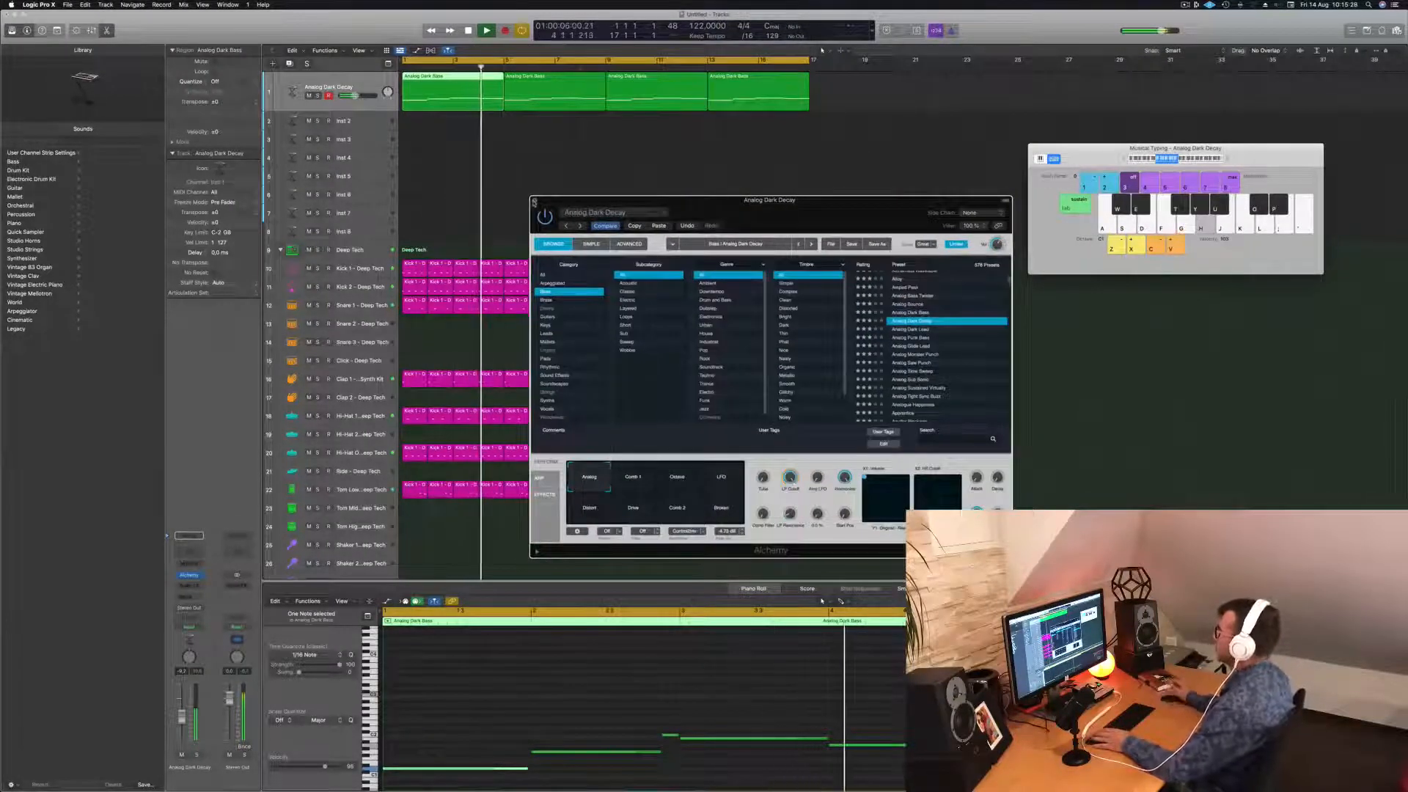
pyautogui.click(535, 200)
pyautogui.press('Return')
pyautogui.click(301, 82)
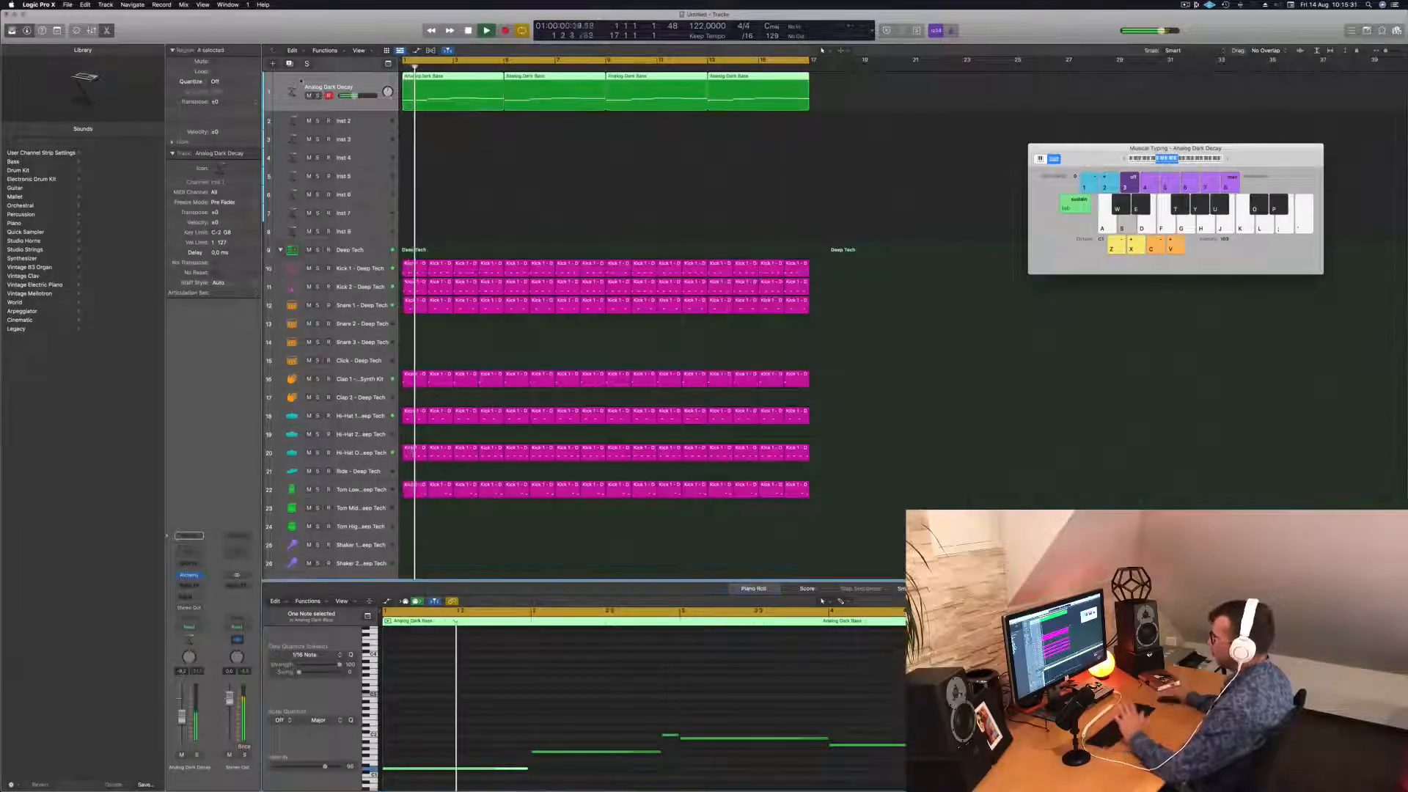
# Delete the three copied bass regions, keeping only the original.
pyautogui.press('Return')
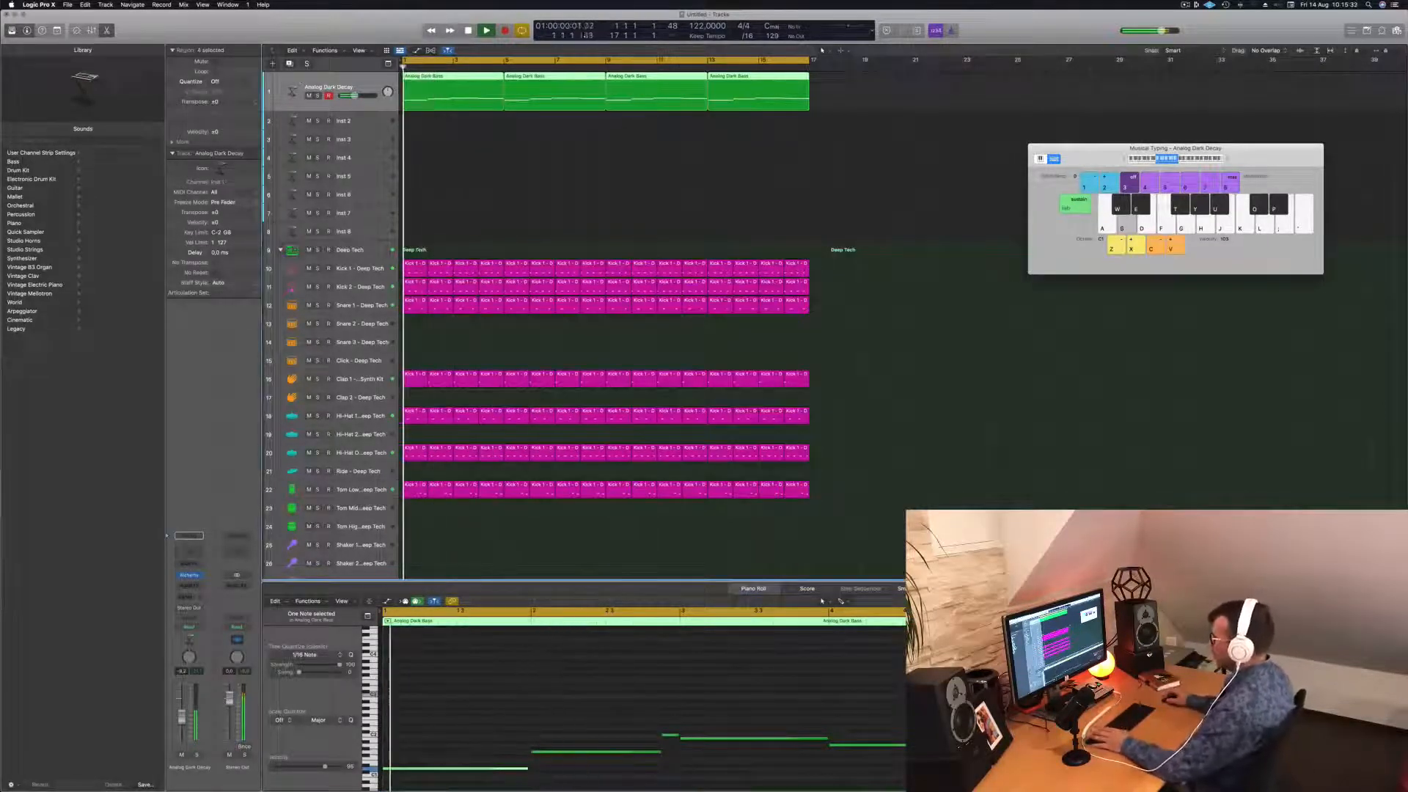
pyautogui.press('Return')
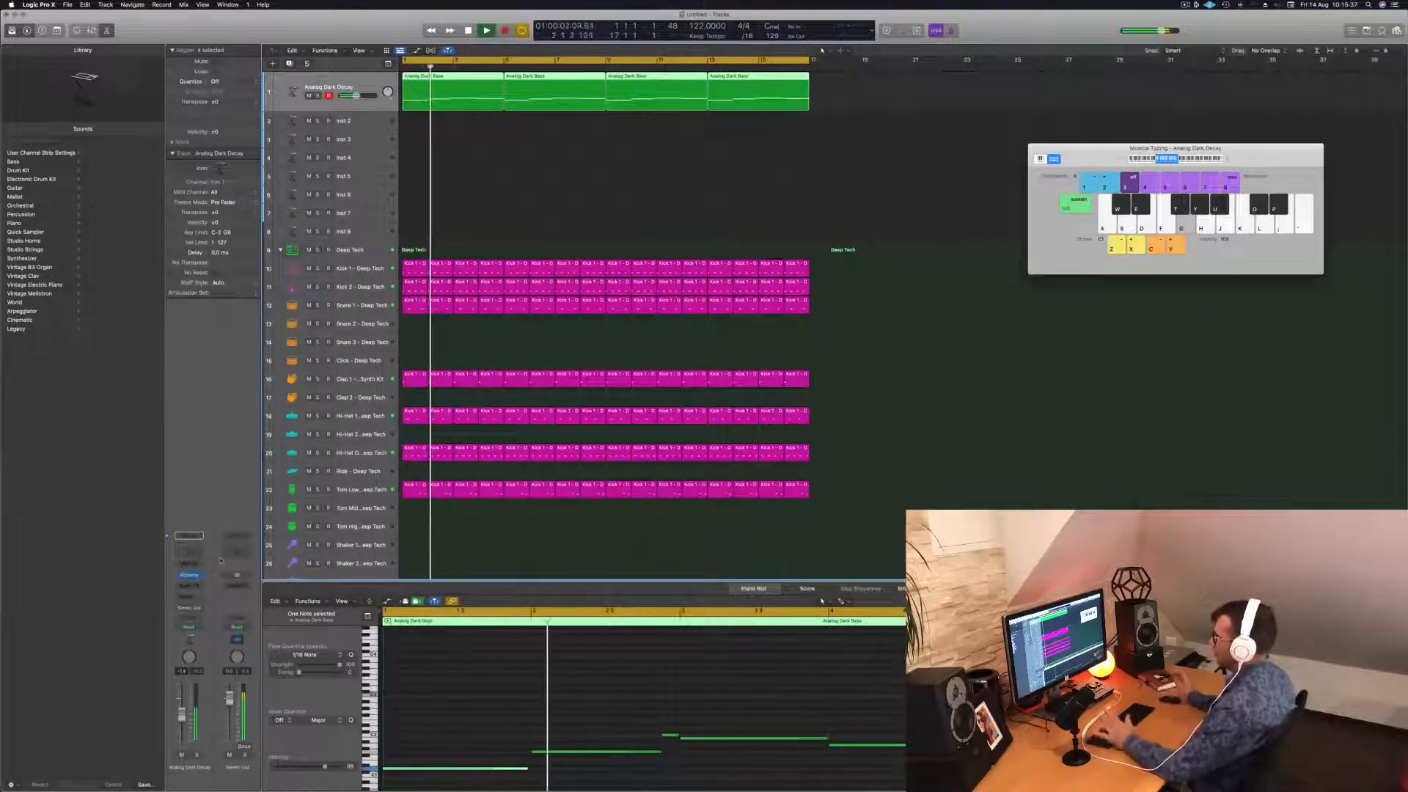
pyautogui.press('Return')
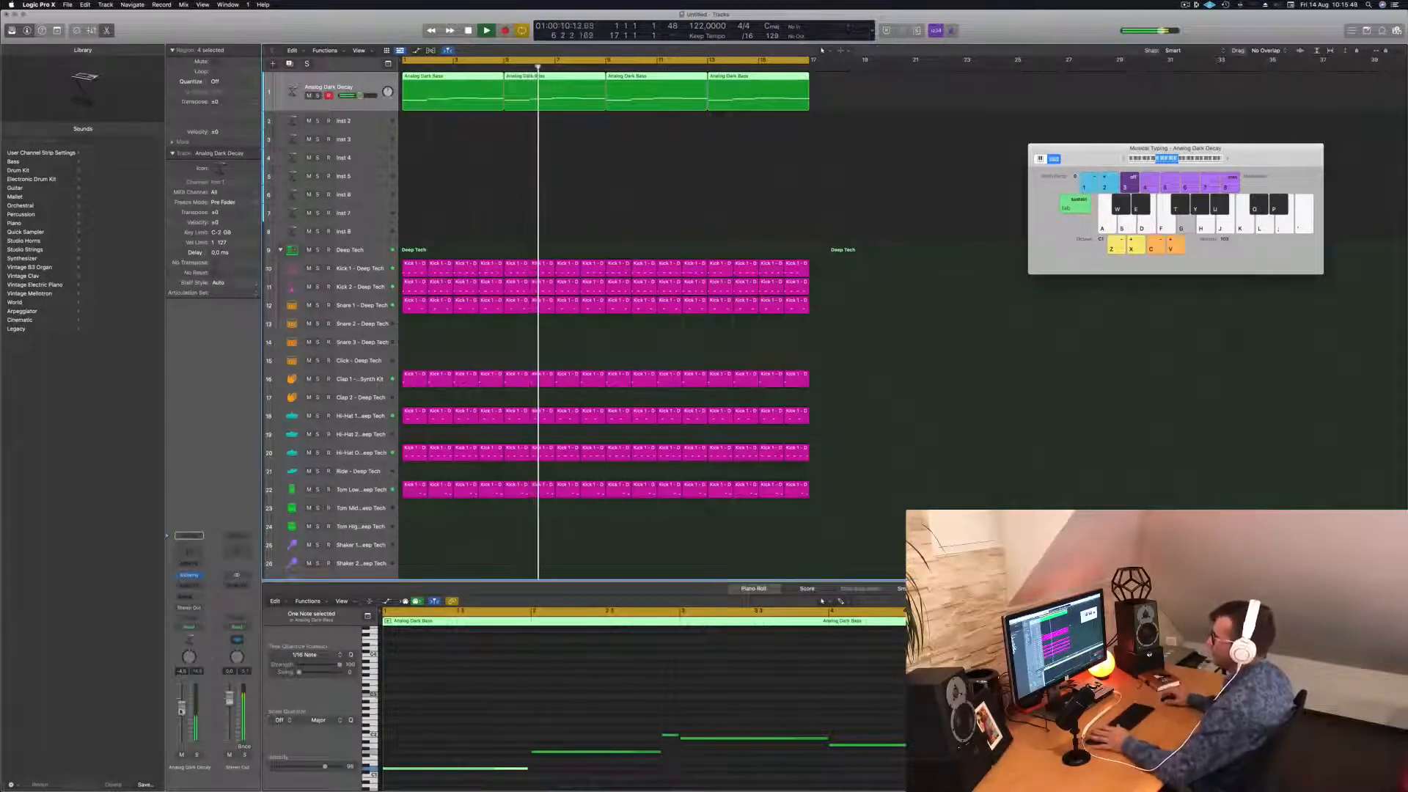
pyautogui.click(578, 191)
pyautogui.press('space')
pyautogui.press('space')
pyautogui.moveTo(821, 133); pyautogui.dragTo(550, 94)
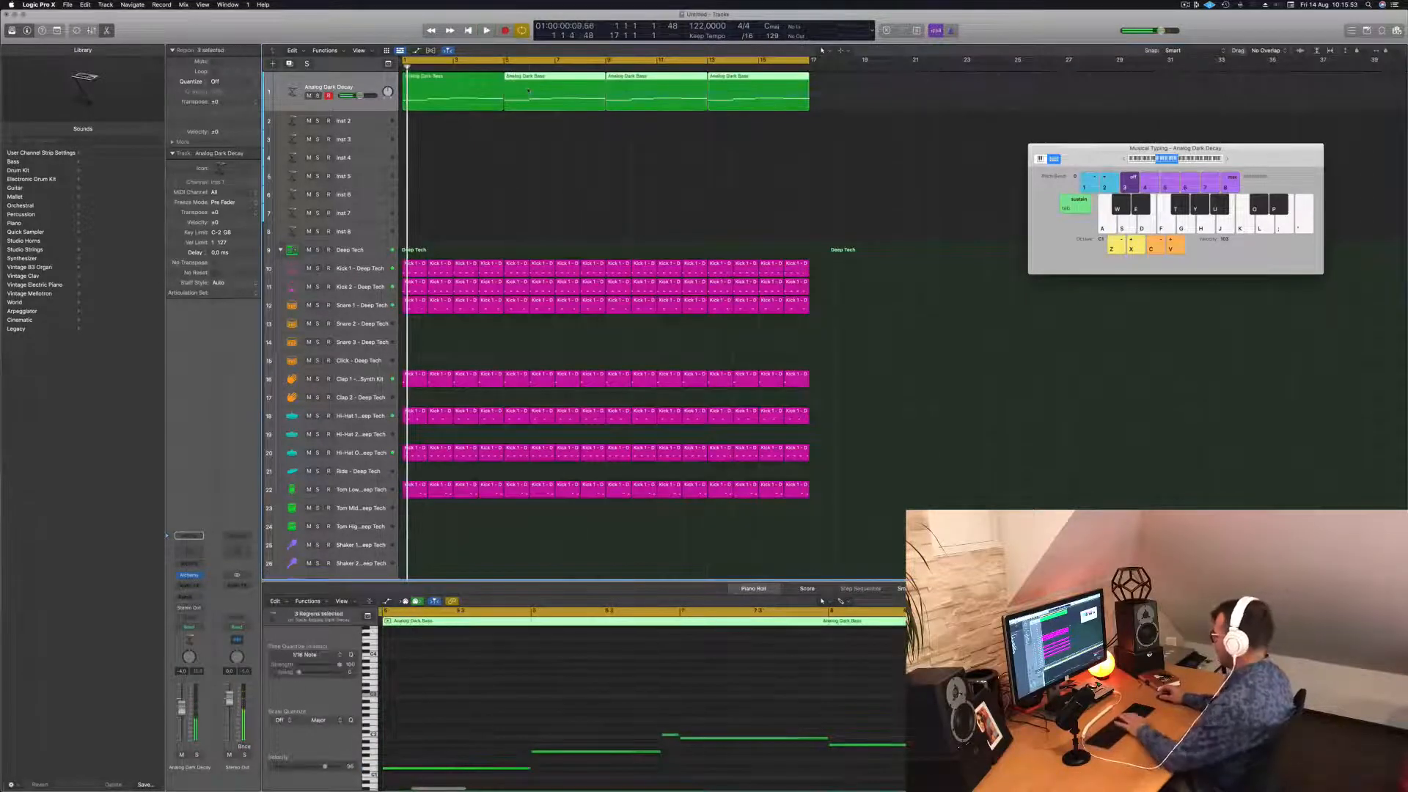
pyautogui.press('Delete')
# Option-drag the bass region to bar 5 and repeat it to fill bars 9 and 13.
pyautogui.click(454, 80)
pyautogui.moveTo(453, 79); pyautogui.dragTo(552, 76)
pyautogui.moveTo(648, 94); pyautogui.dragTo(679, 90)
pyautogui.press('space')
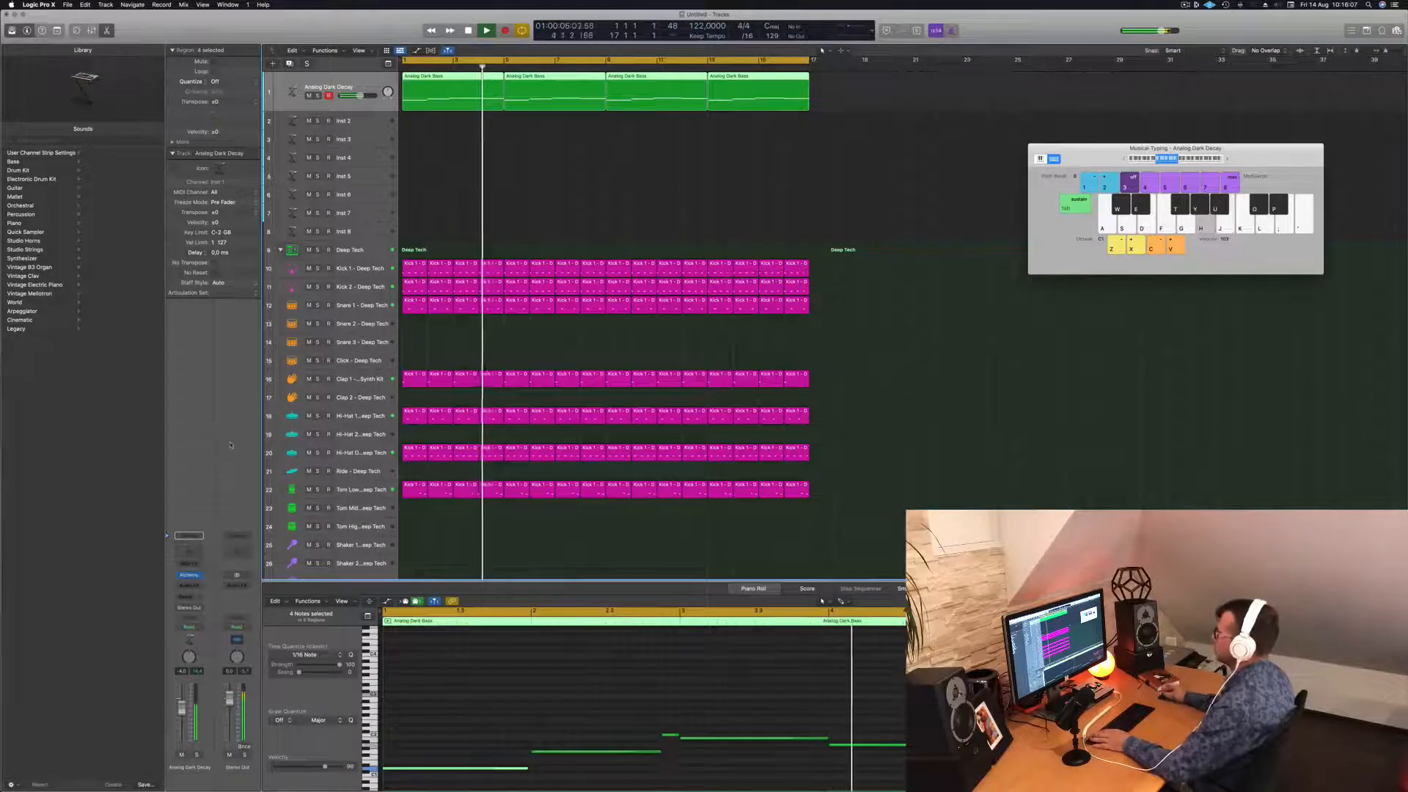
pyautogui.press('space')
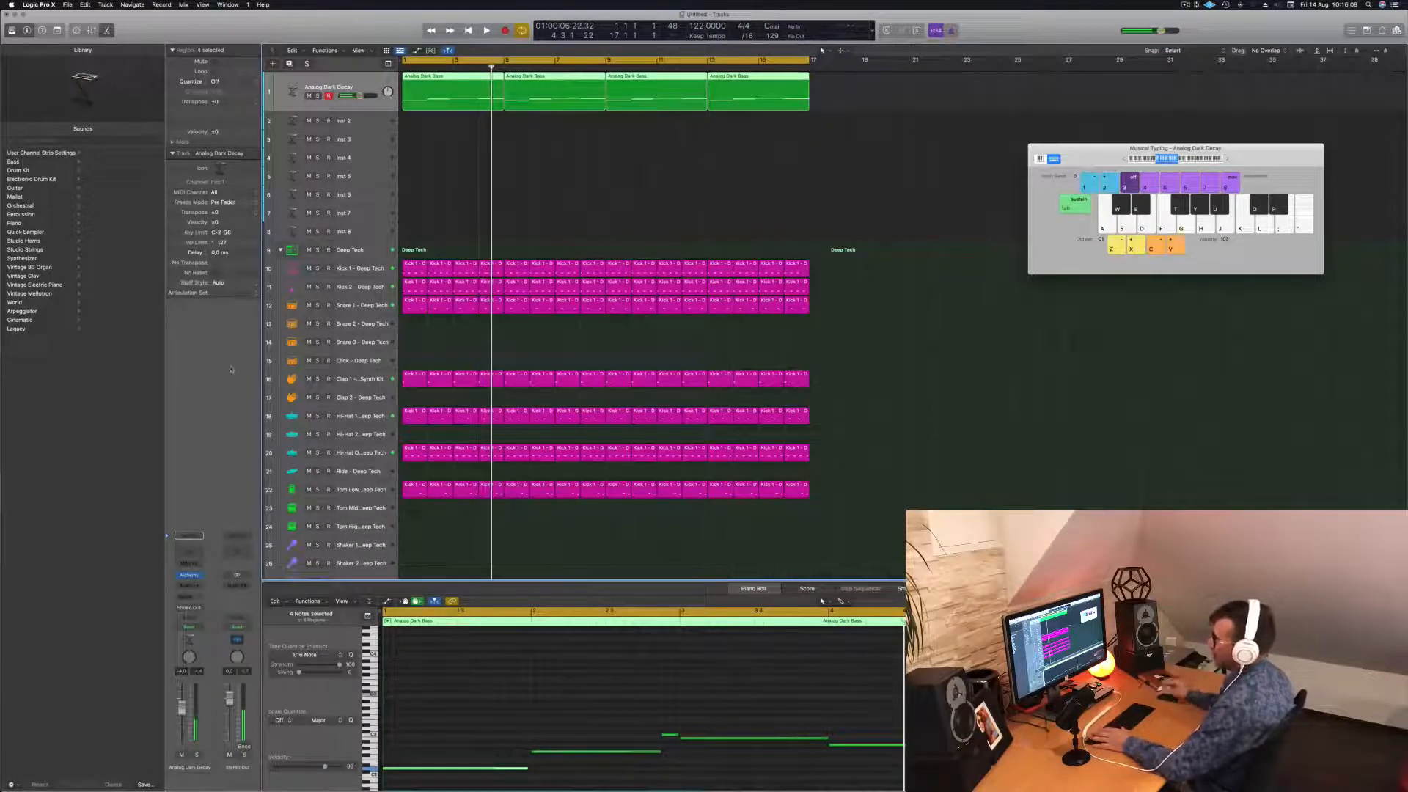
pyautogui.click(196, 583)
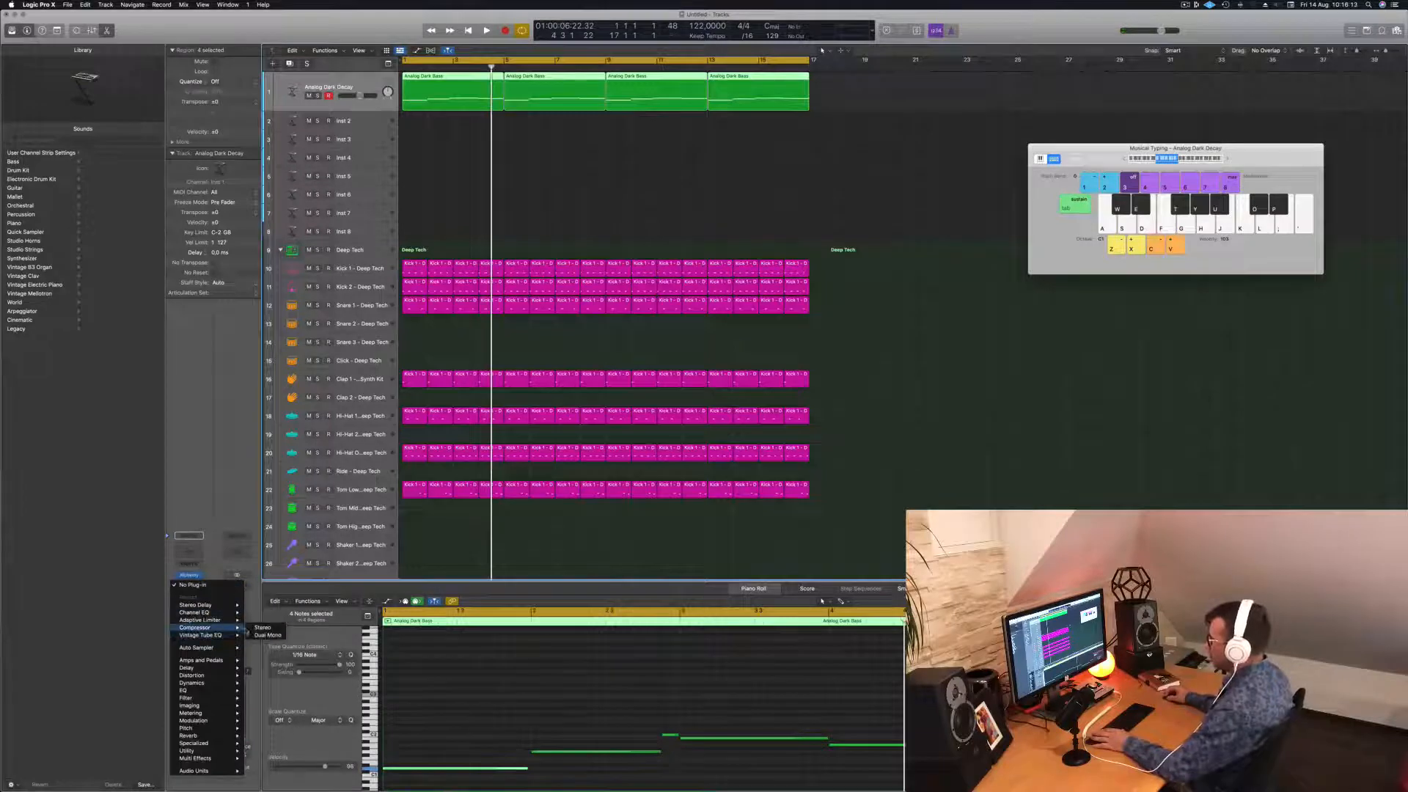
# Insert a stereo Compressor on the bass with its side chain set to Inst 9.
pyautogui.click(258, 628)
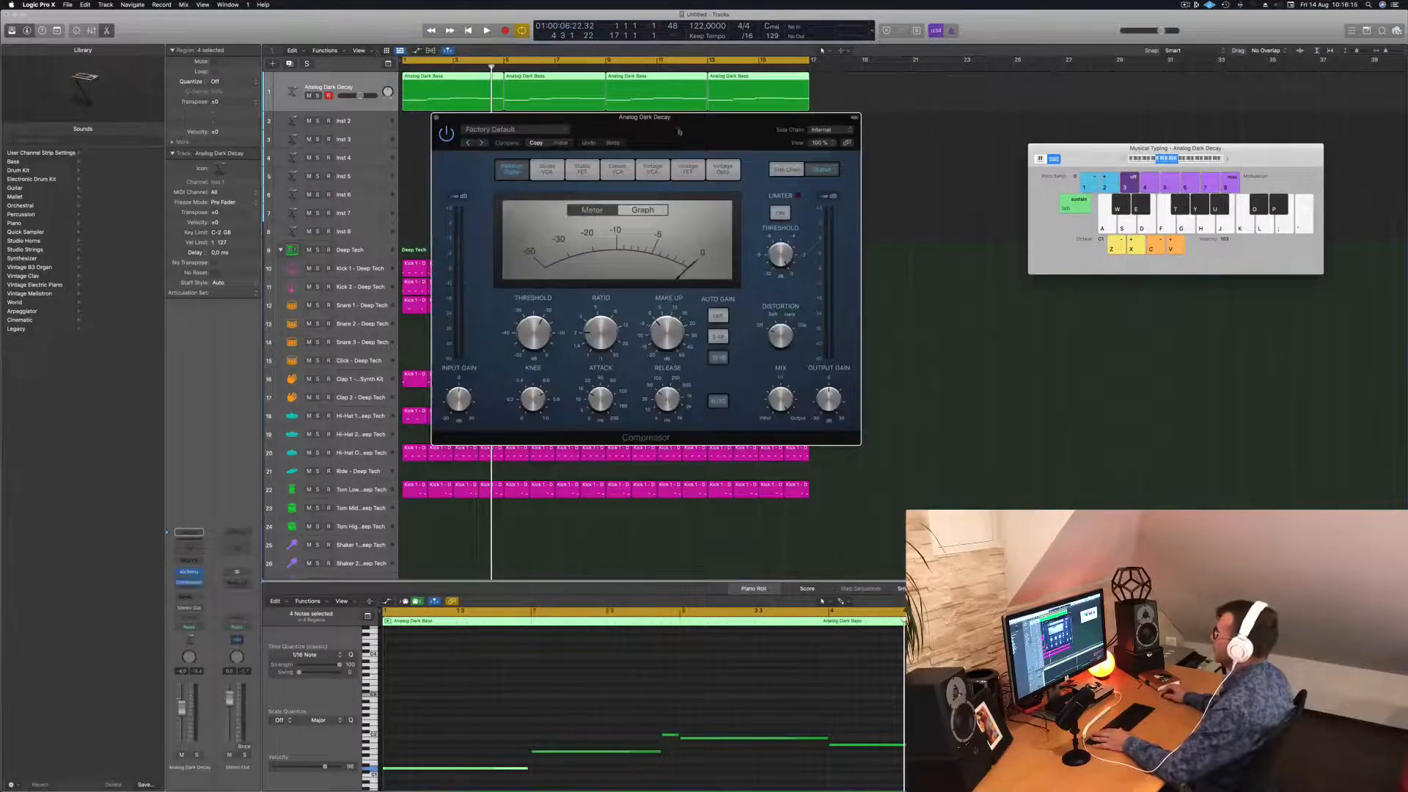
pyautogui.moveTo(678, 132); pyautogui.dragTo(650, 144)
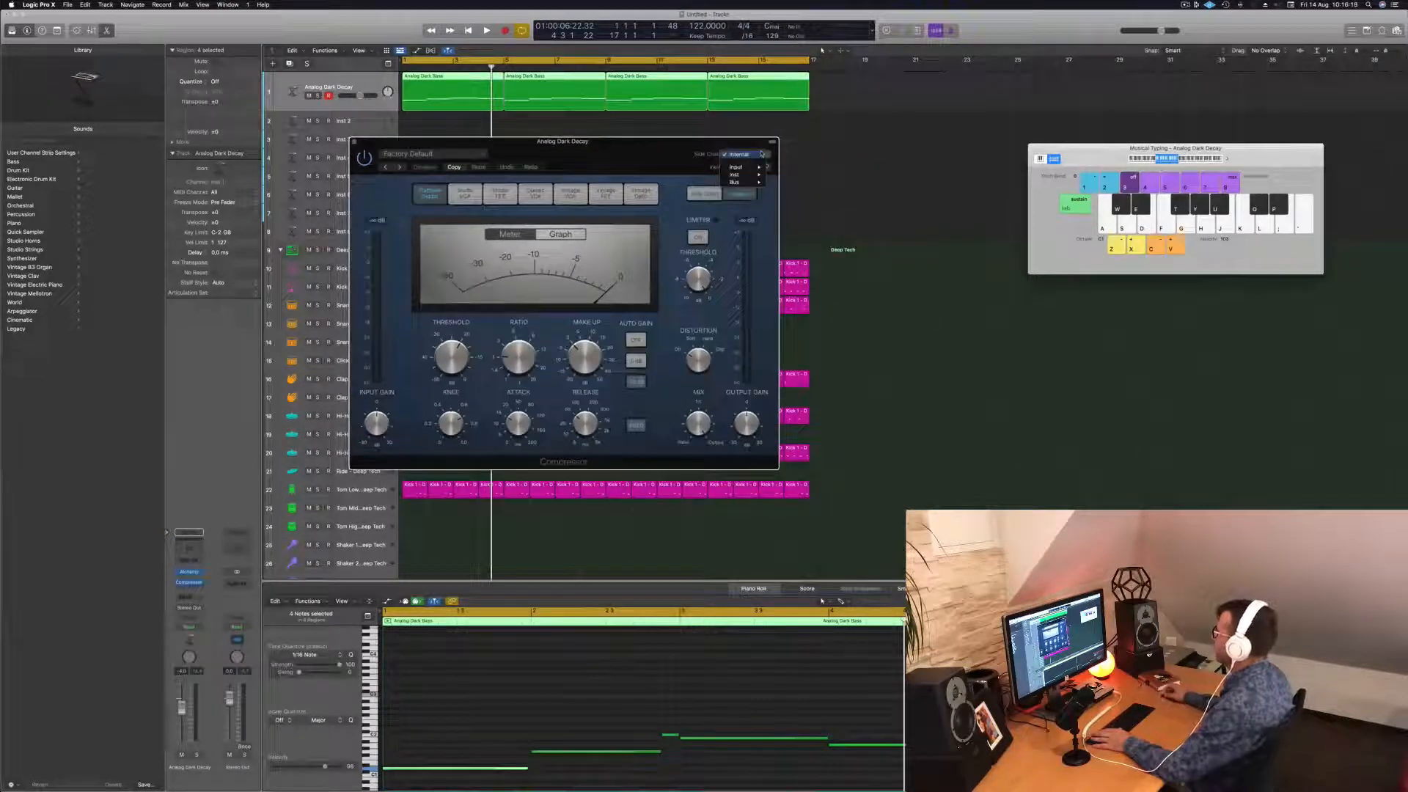
pyautogui.moveTo(749, 177)
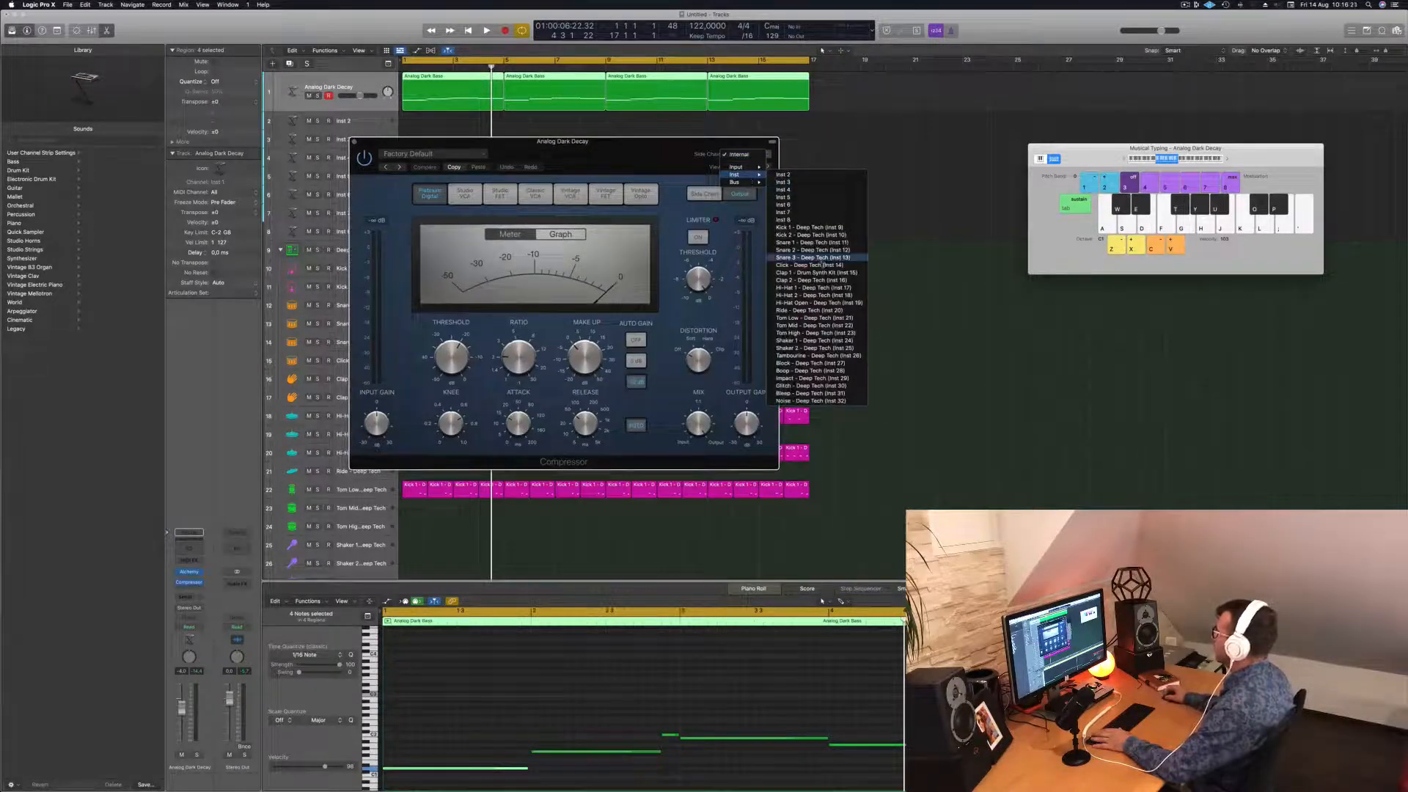
pyautogui.click(840, 229)
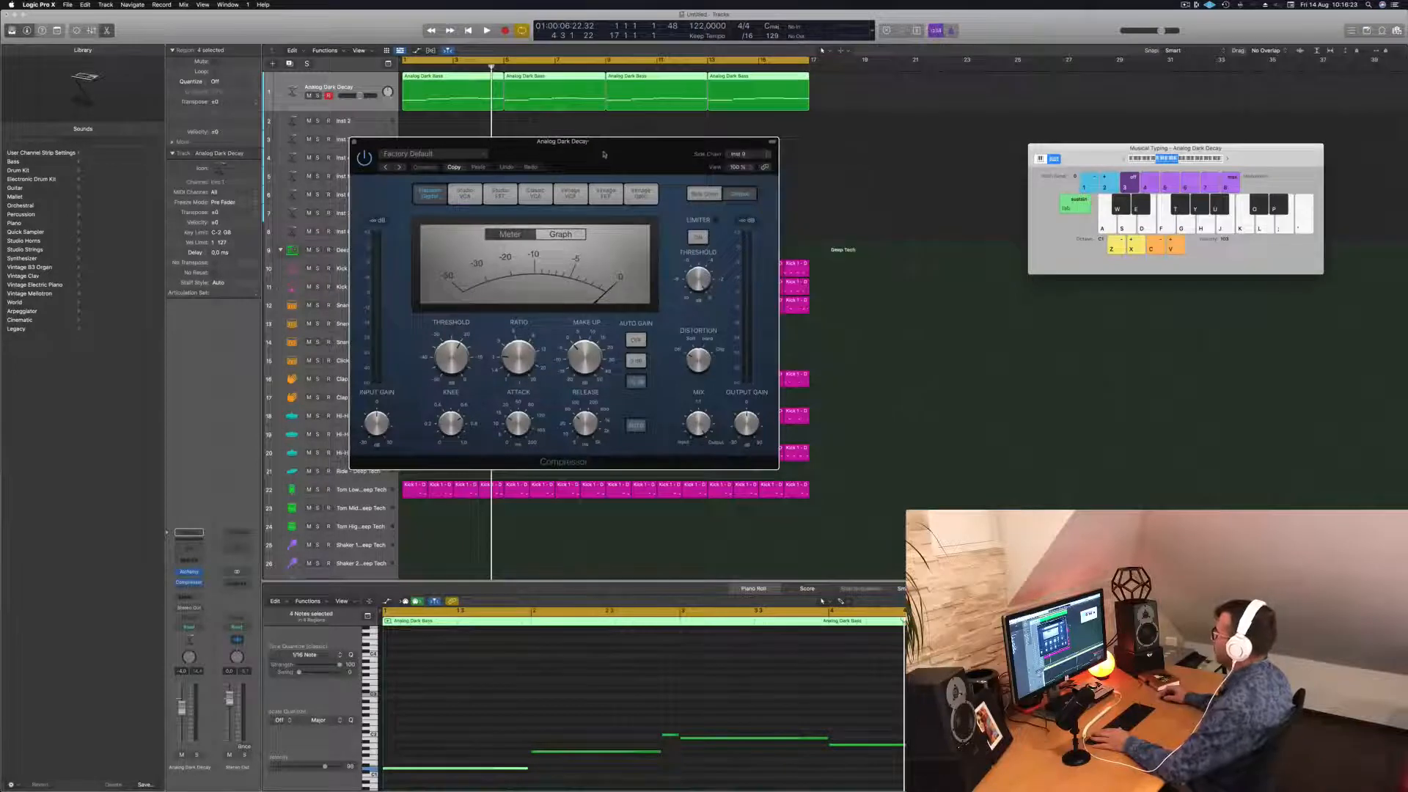
pyautogui.moveTo(602, 153); pyautogui.dragTo(902, 160)
pyautogui.press('space')
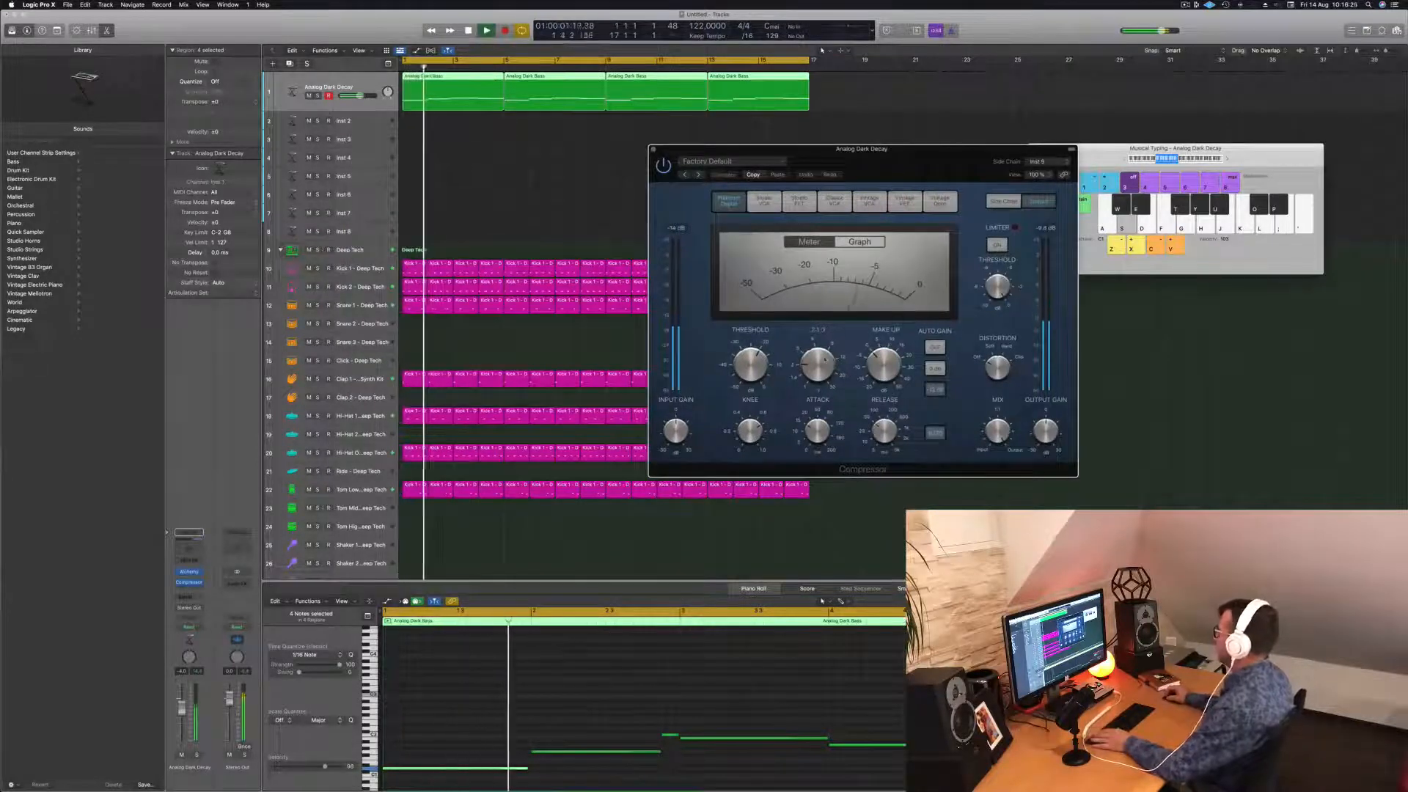
# Raise the compressor ratio to 3.6:1 and set the threshold to -22 dB.
pyautogui.moveTo(822, 364); pyautogui.dragTo(828, 328)
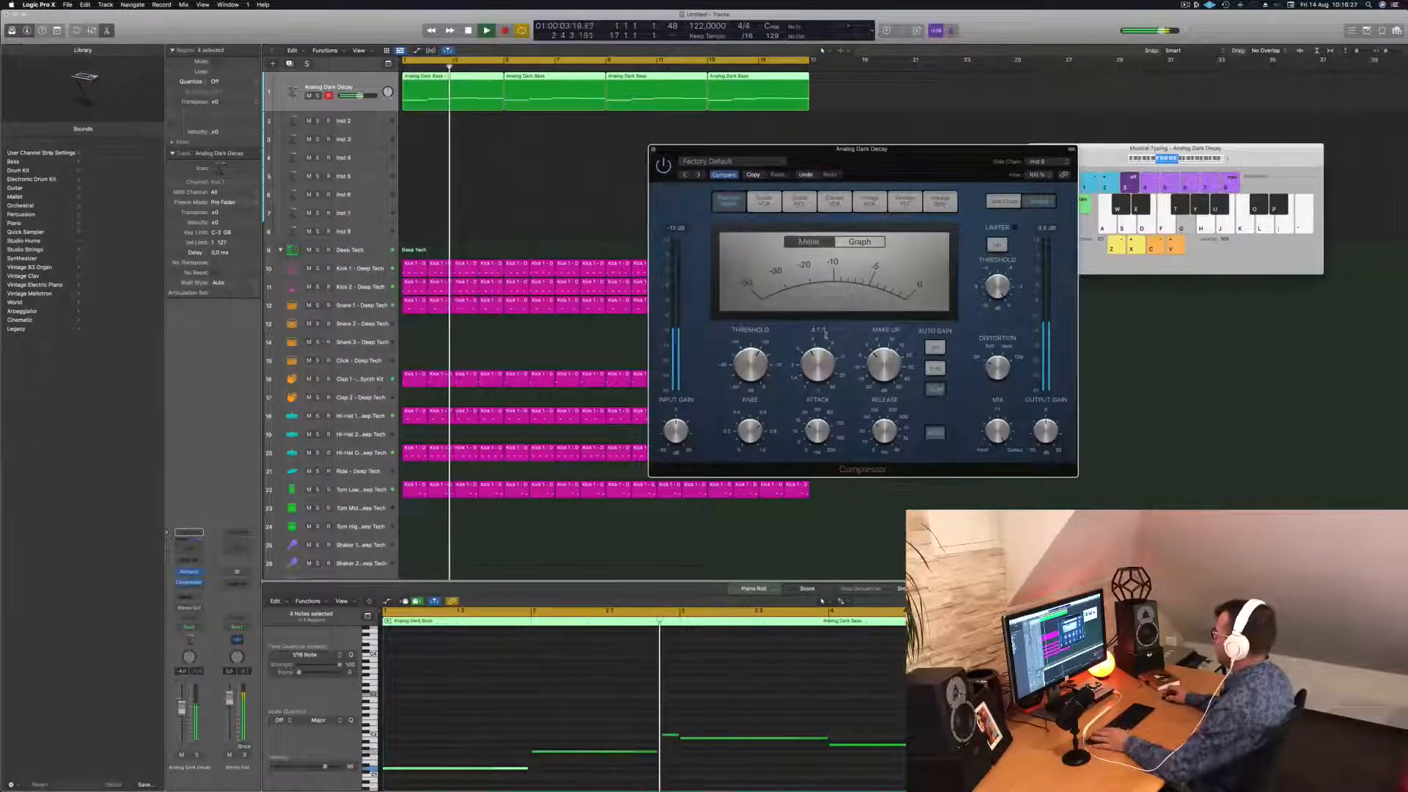
pyautogui.press('space')
pyautogui.press('space')
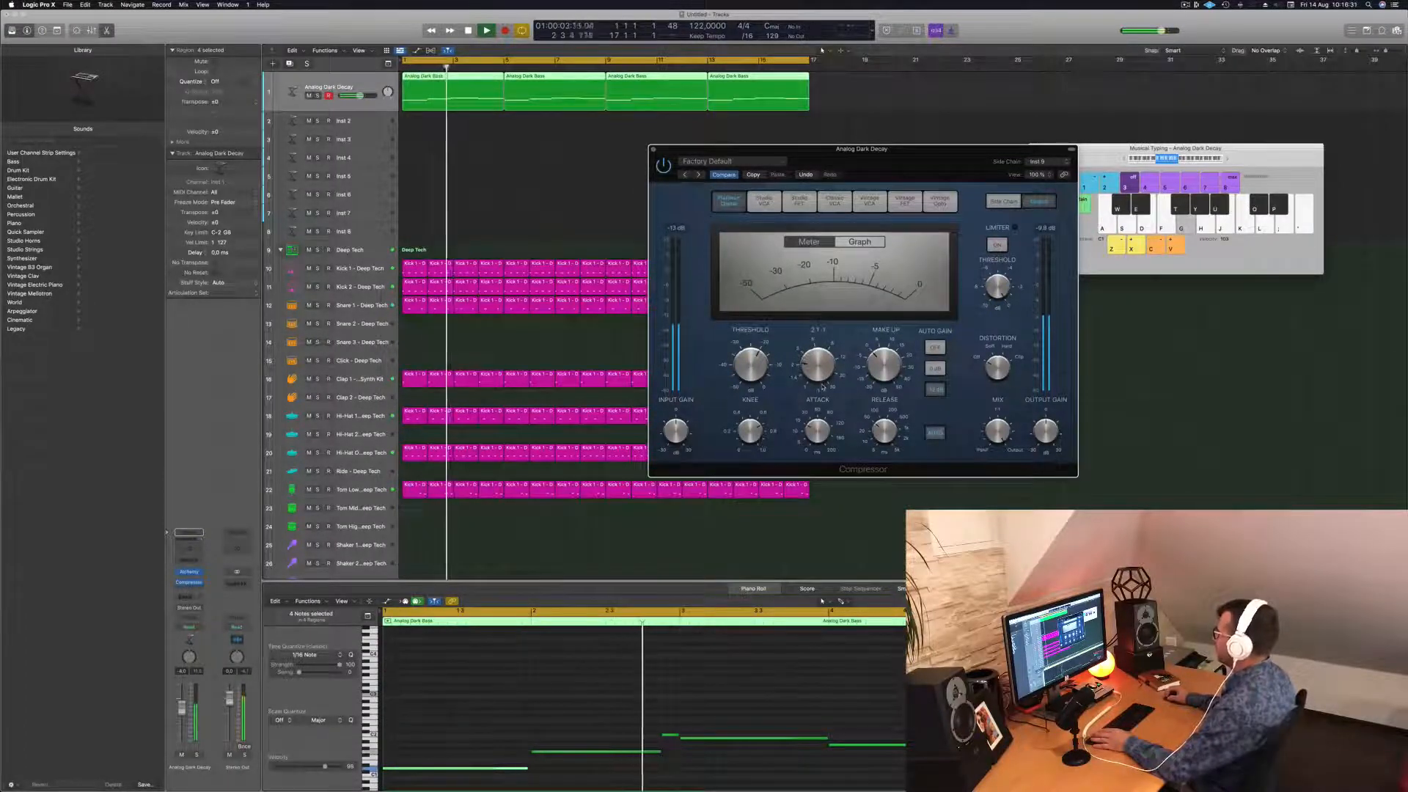
pyautogui.moveTo(948, 149); pyautogui.dragTo(936, 148)
pyautogui.moveTo(737, 369); pyautogui.dragTo(737, 364)
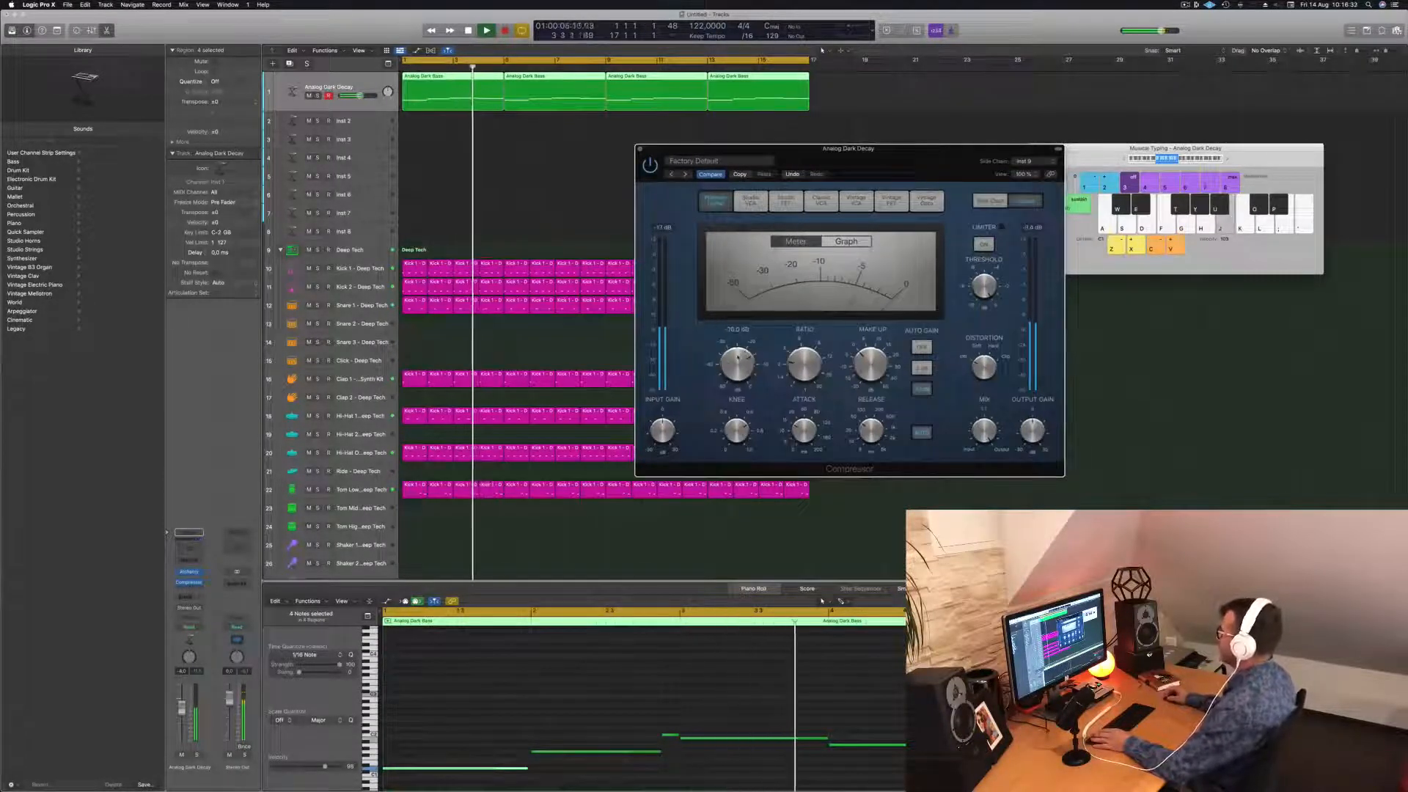
pyautogui.moveTo(903, 176); pyautogui.dragTo(841, 184)
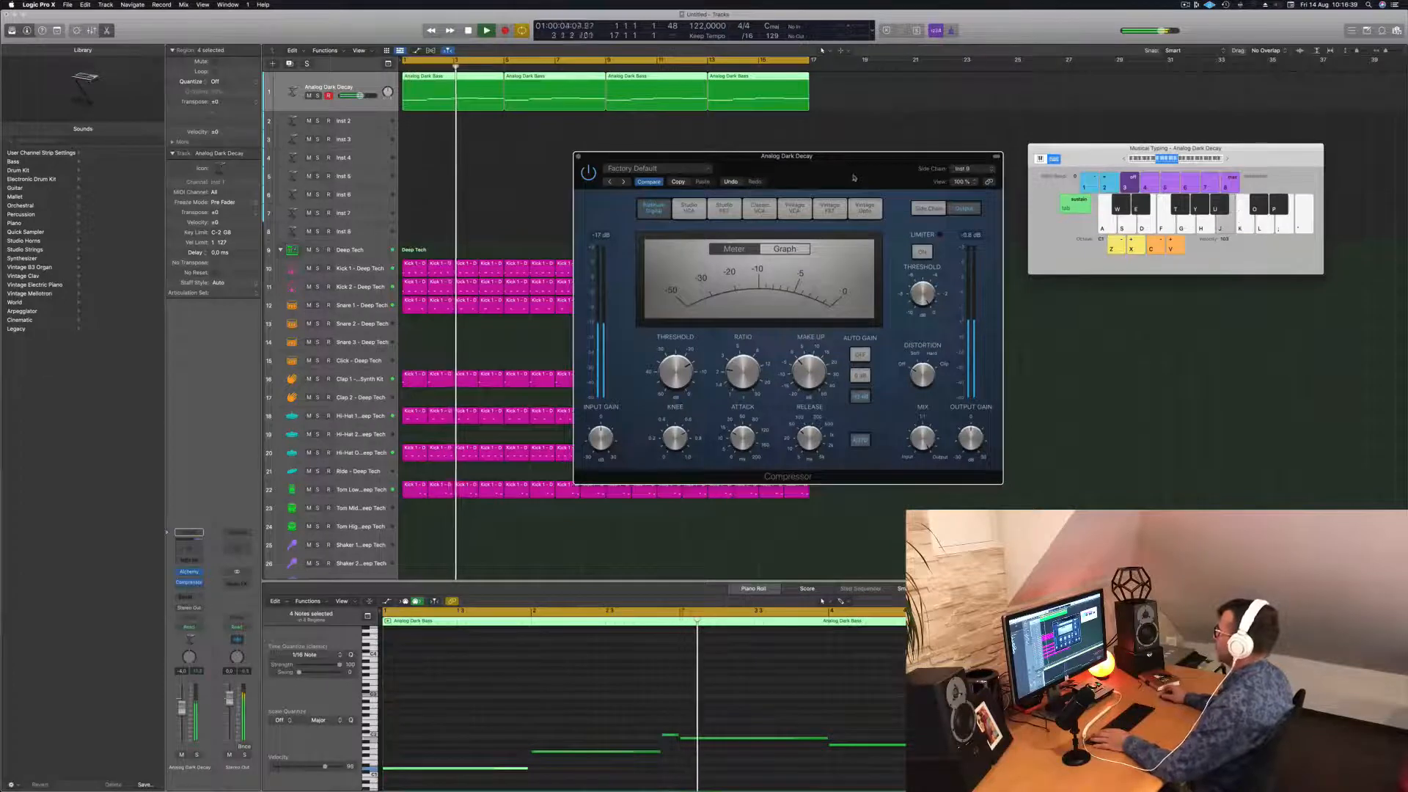
pyautogui.press('space')
pyautogui.press('space')
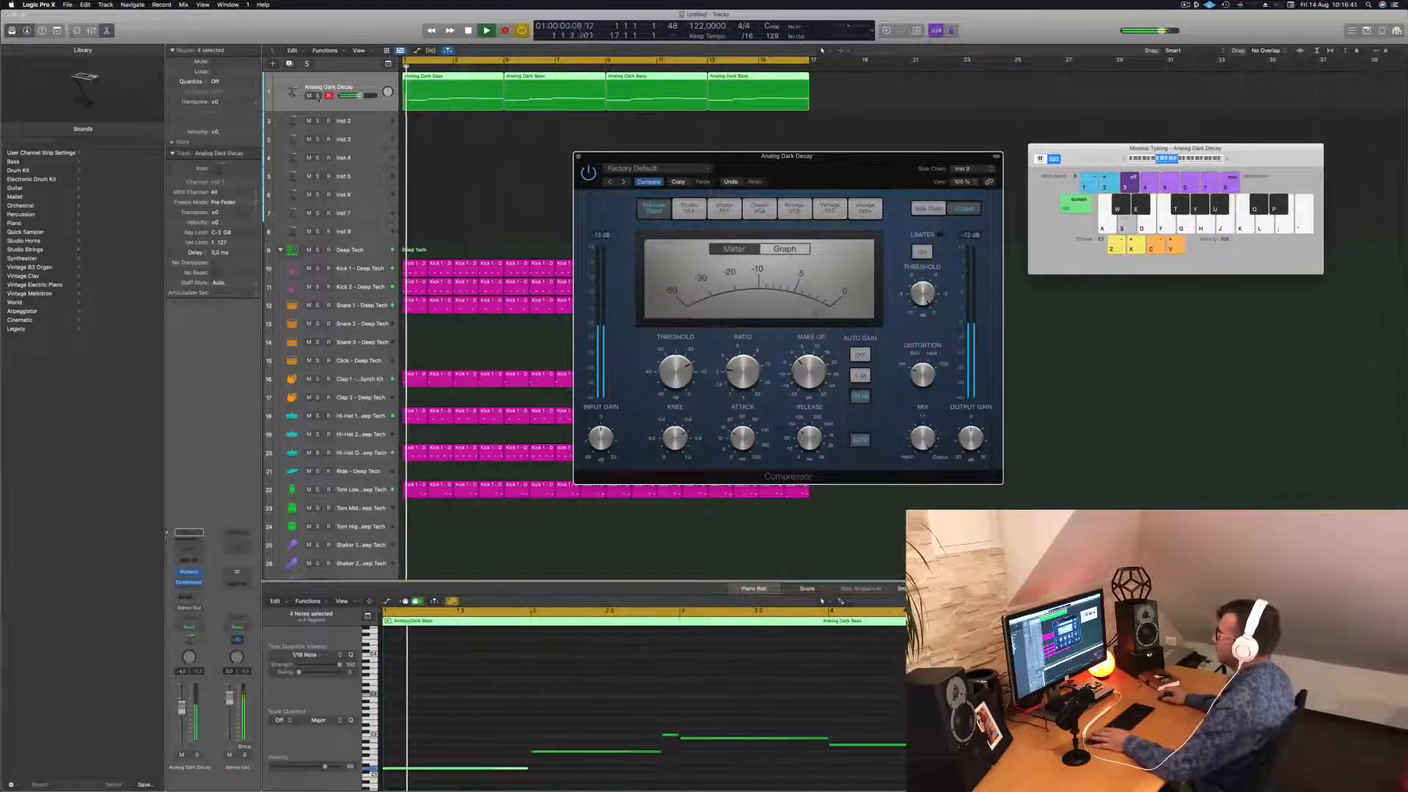
pyautogui.press('s')
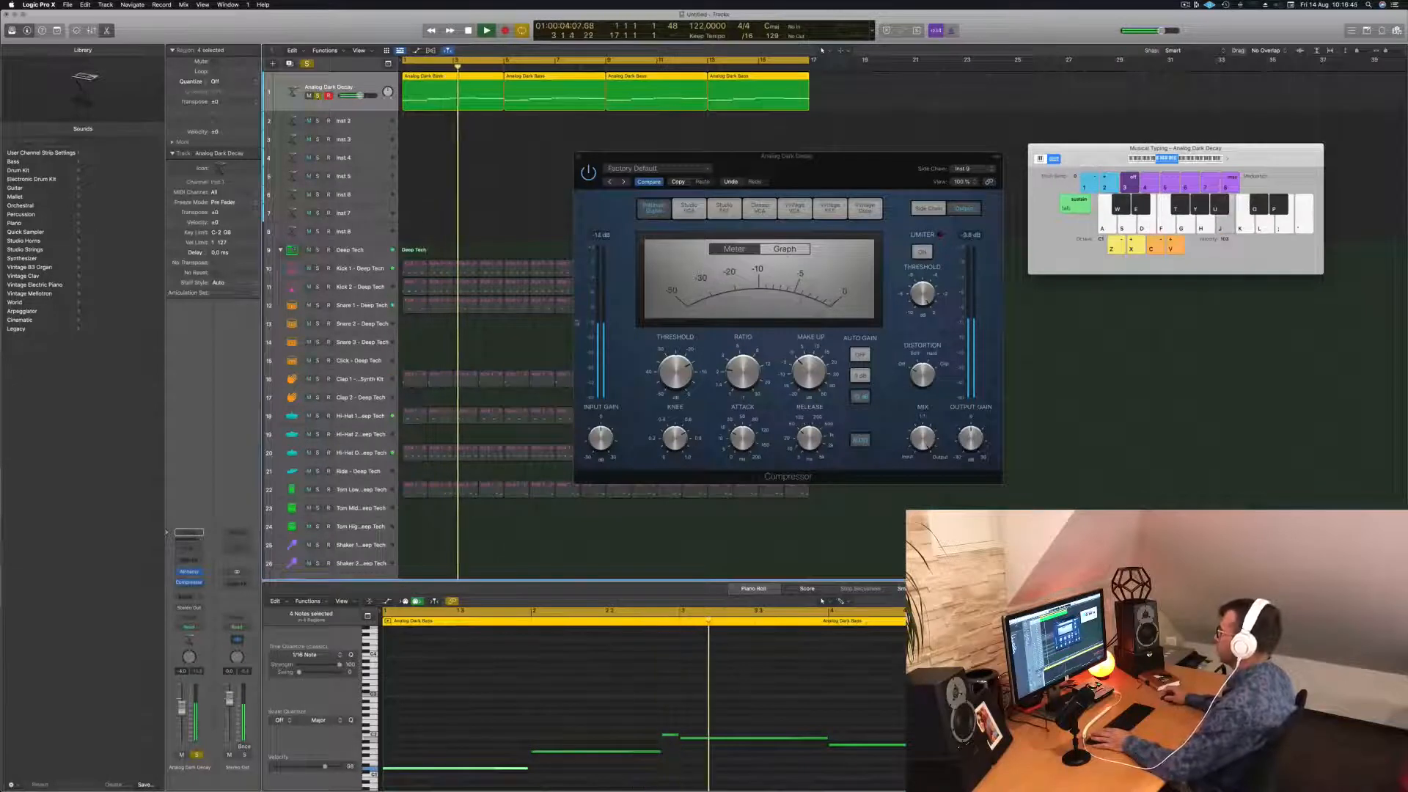
pyautogui.moveTo(677, 373); pyautogui.dragTo(680, 390)
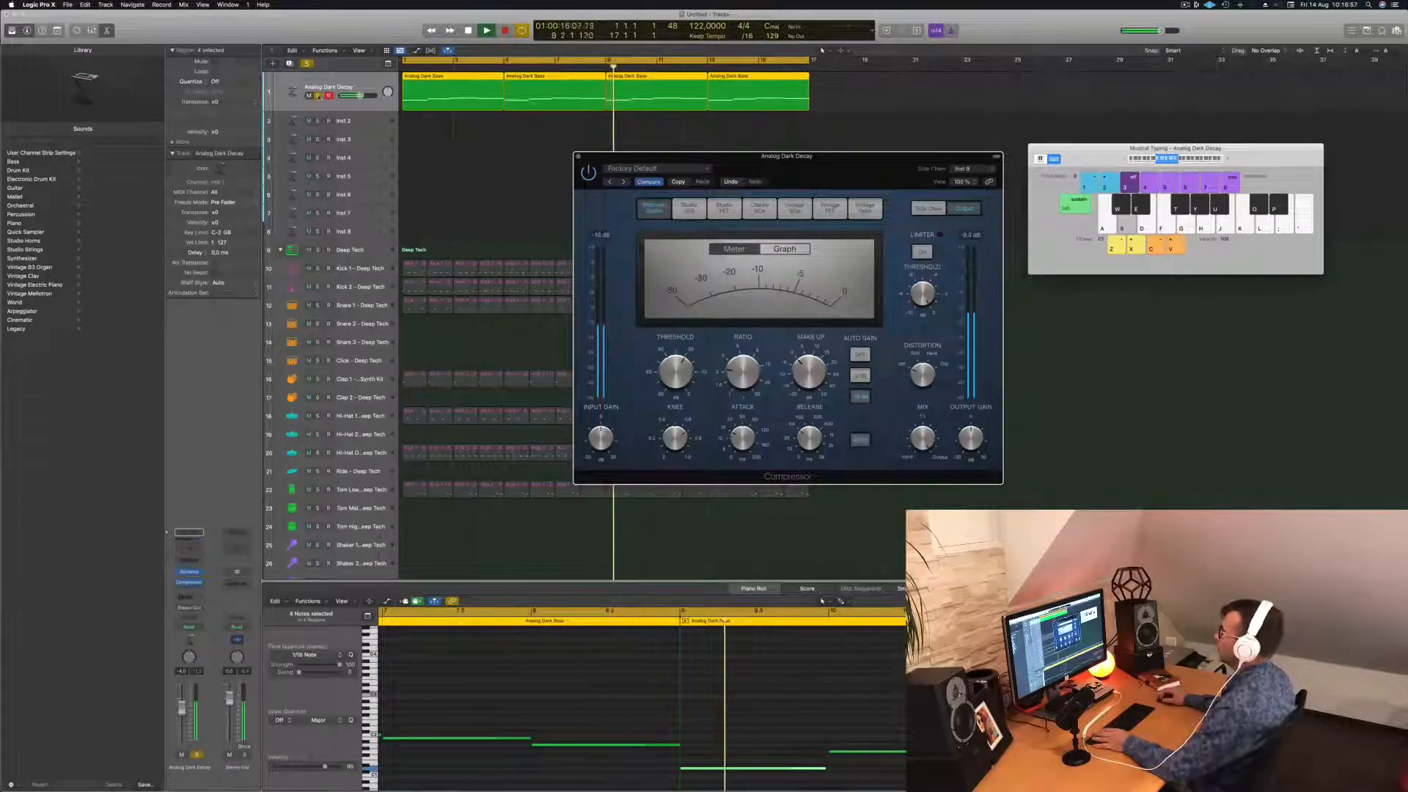
# Unsolo the bass track and close the Compressor window.
pyautogui.click(318, 95)
pyautogui.press('Return')
pyautogui.moveTo(606, 156); pyautogui.dragTo(543, 170)
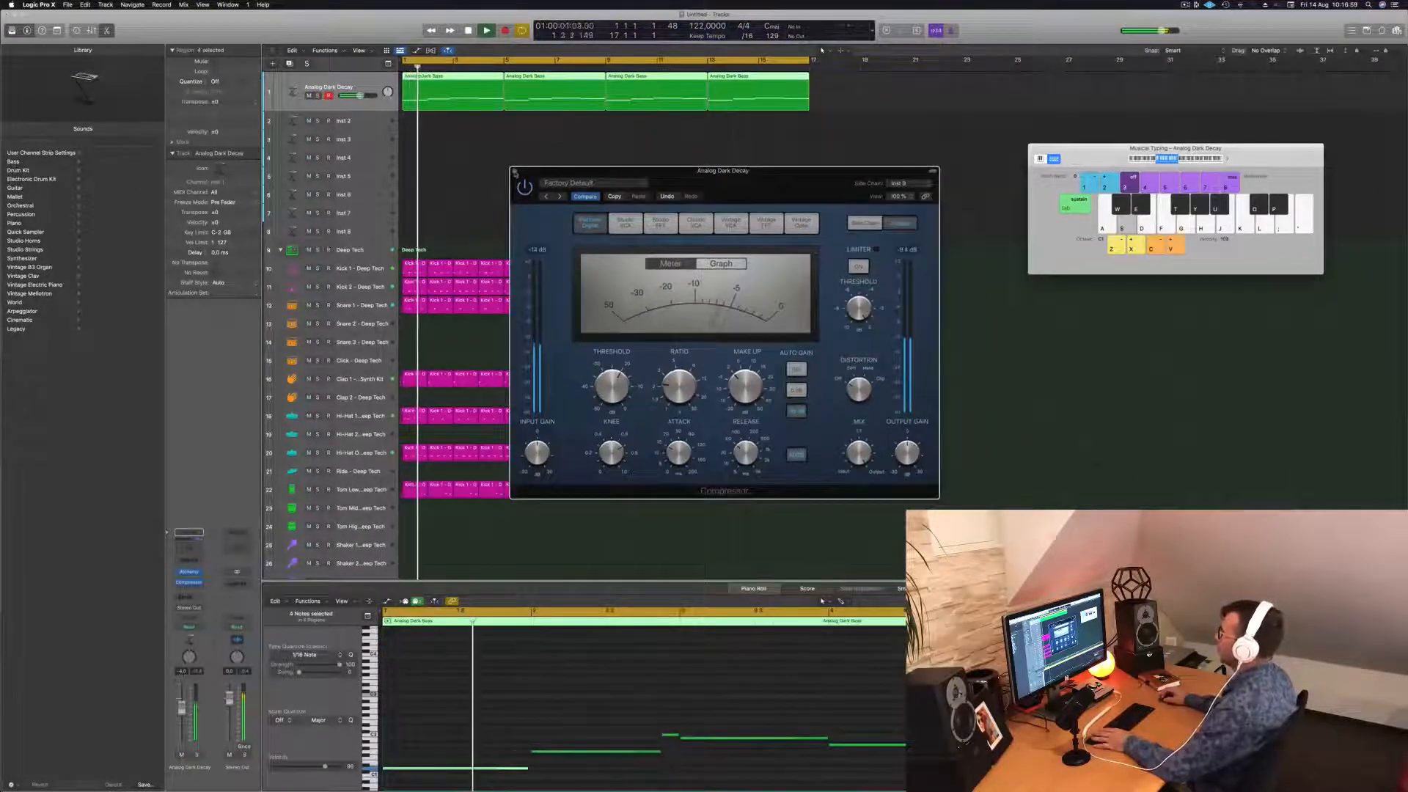
pyautogui.click(514, 170)
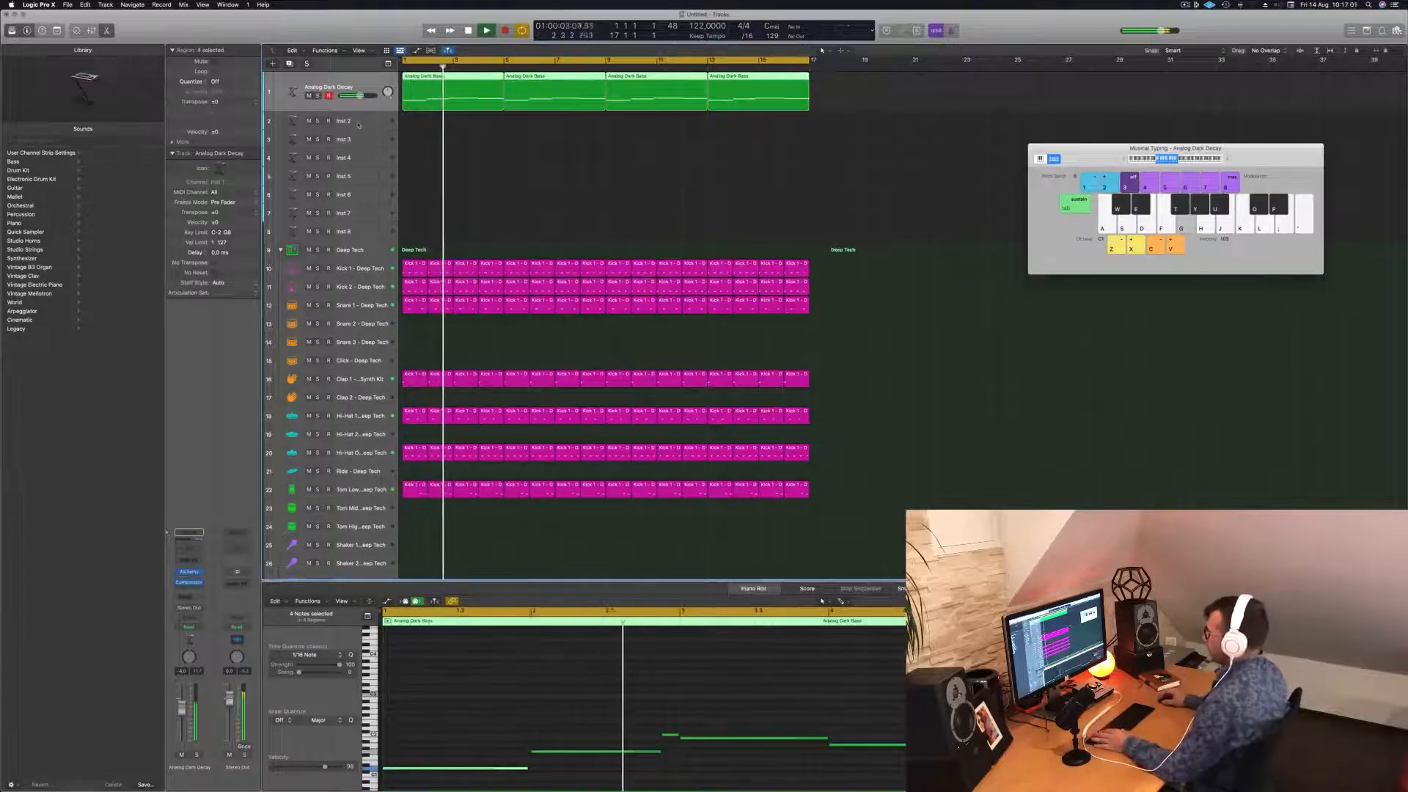
# Option-drag the first bass region onto Inst 2 and copy a note to the start of bar 1.
pyautogui.click(456, 124)
pyautogui.click(462, 90)
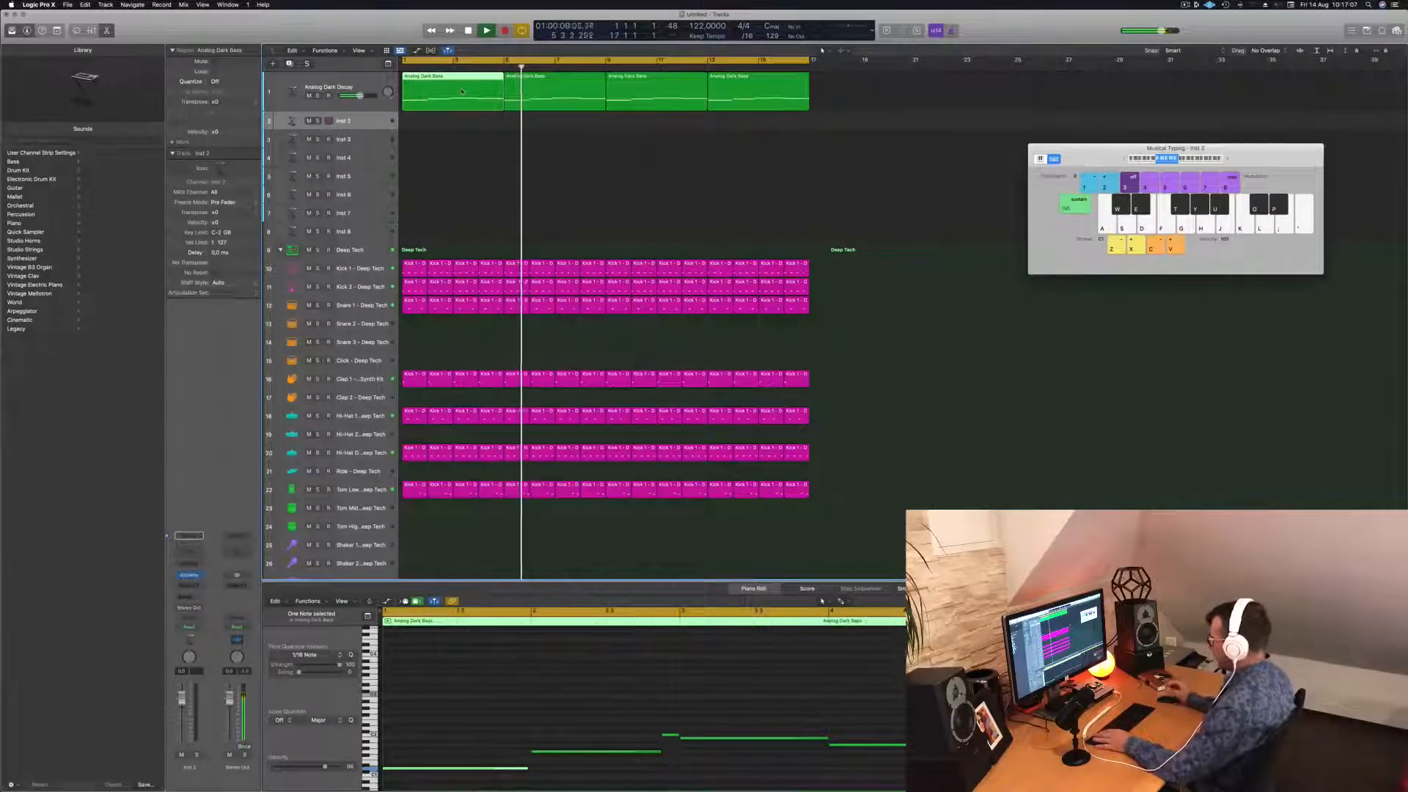
pyautogui.press('space')
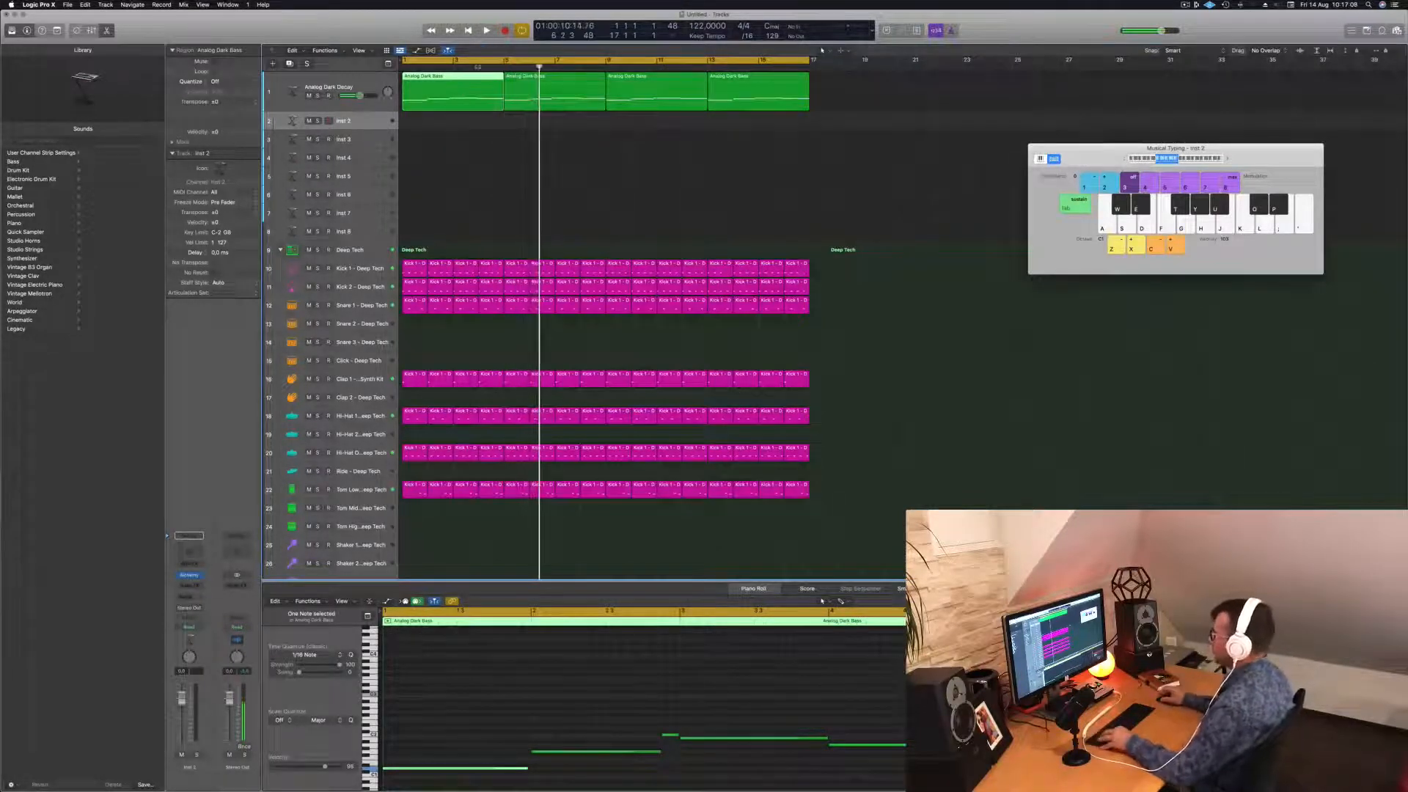
pyautogui.keyDown('alt'); pyautogui.moveTo(453, 85); pyautogui.dragTo(453, 121); pyautogui.keyUp('alt')
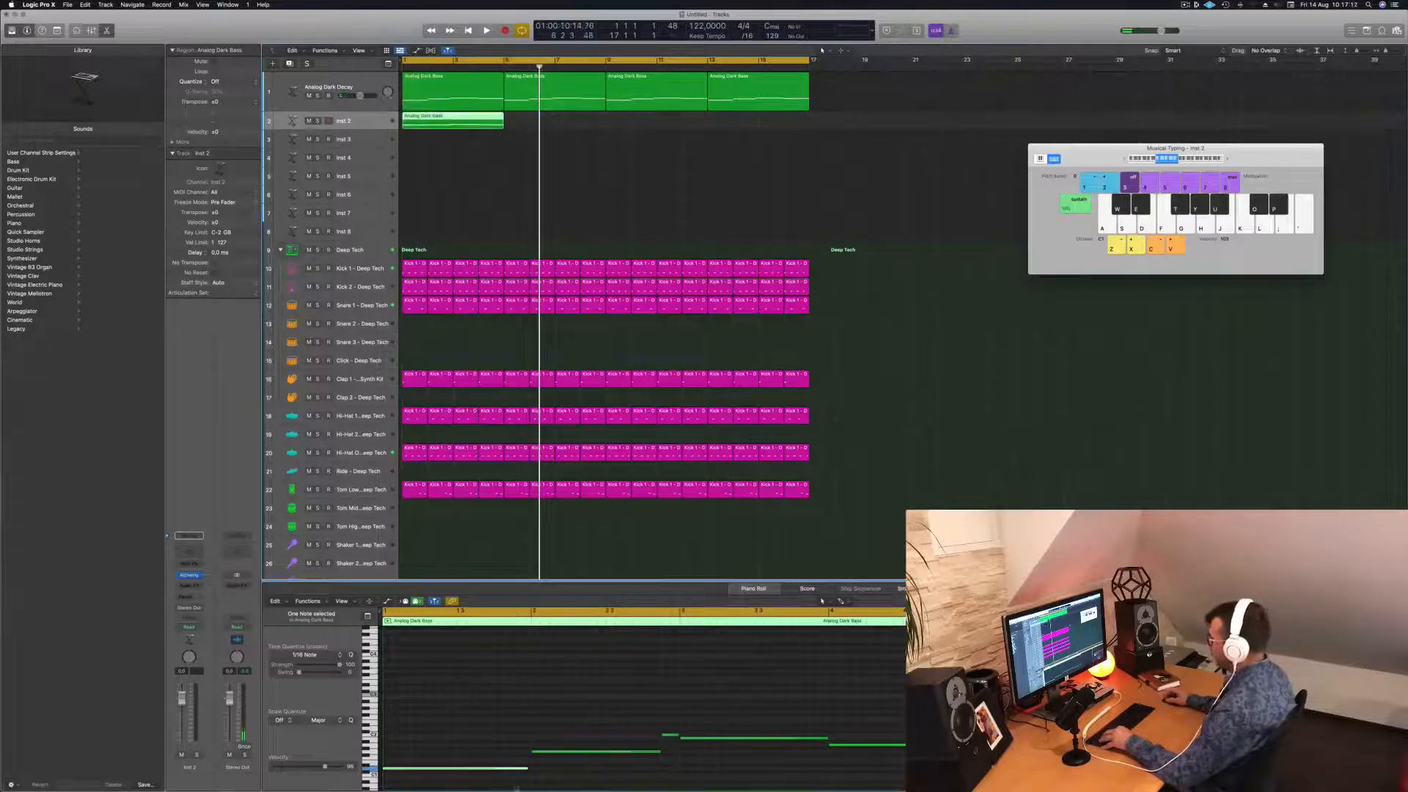
pyautogui.click(530, 752)
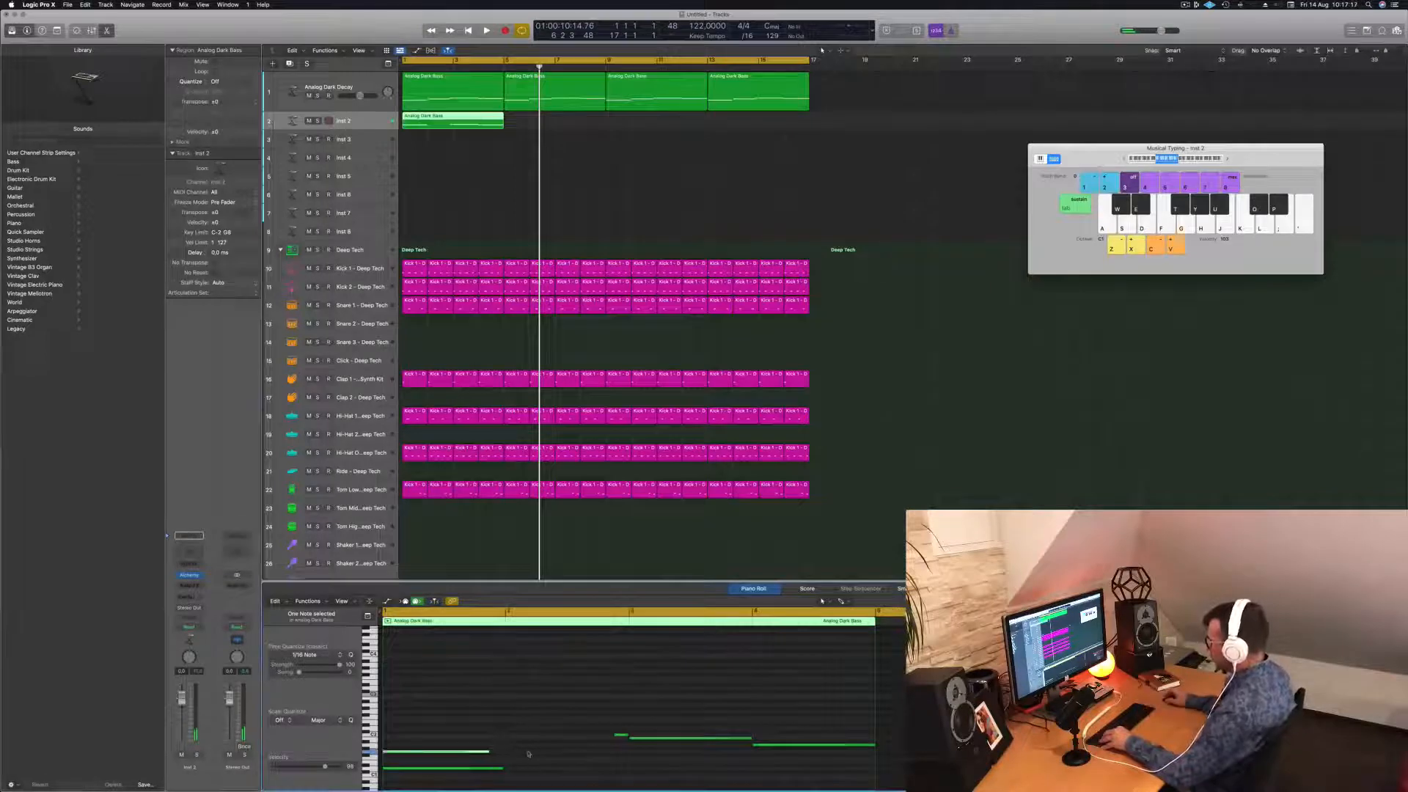
pyautogui.moveTo(709, 740); pyautogui.dragTo(464, 740)
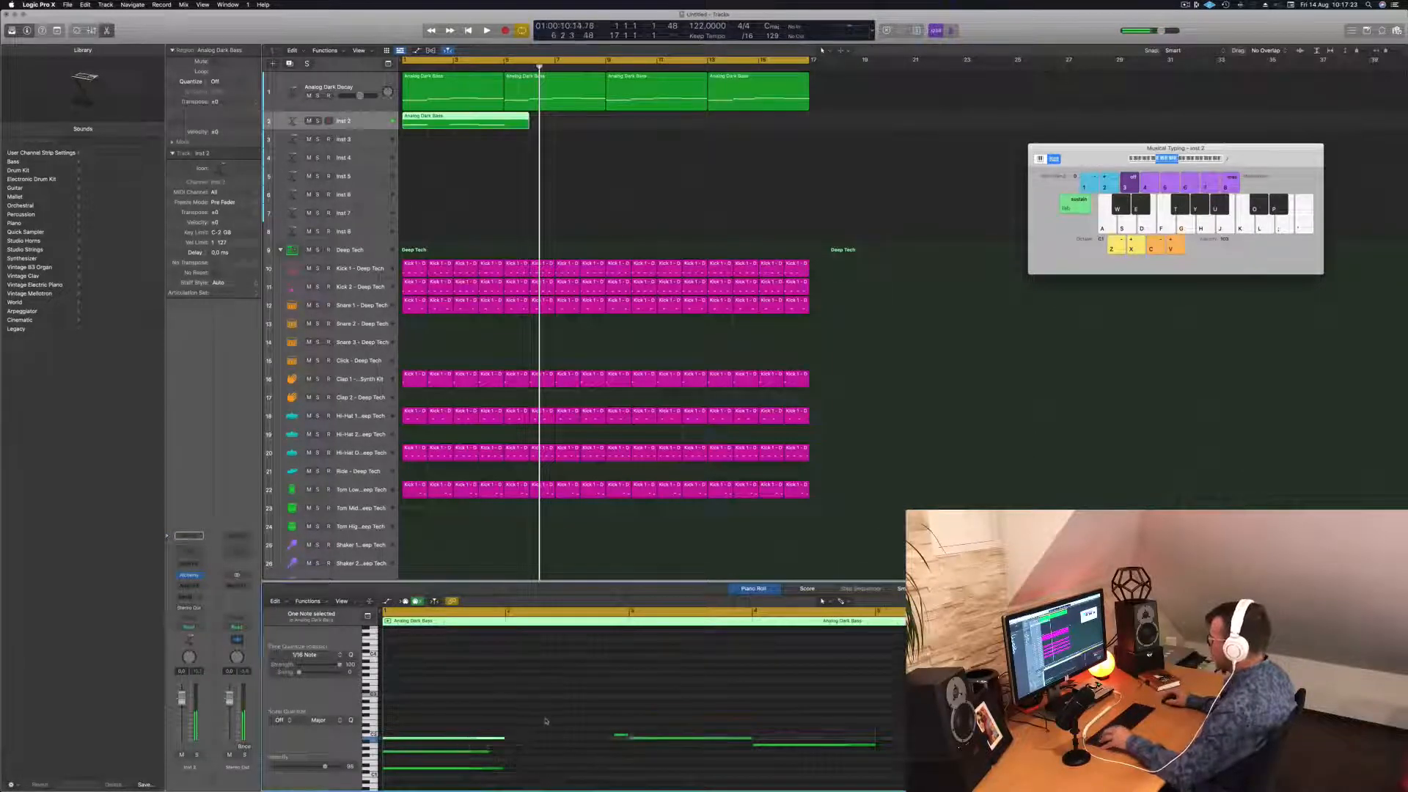
# Delete the three right-hand notes and shorten the remaining three to a short chord.
pyautogui.scroll(-5, 587, 707)
pyautogui.moveTo(606, 674); pyautogui.dragTo(881, 707)
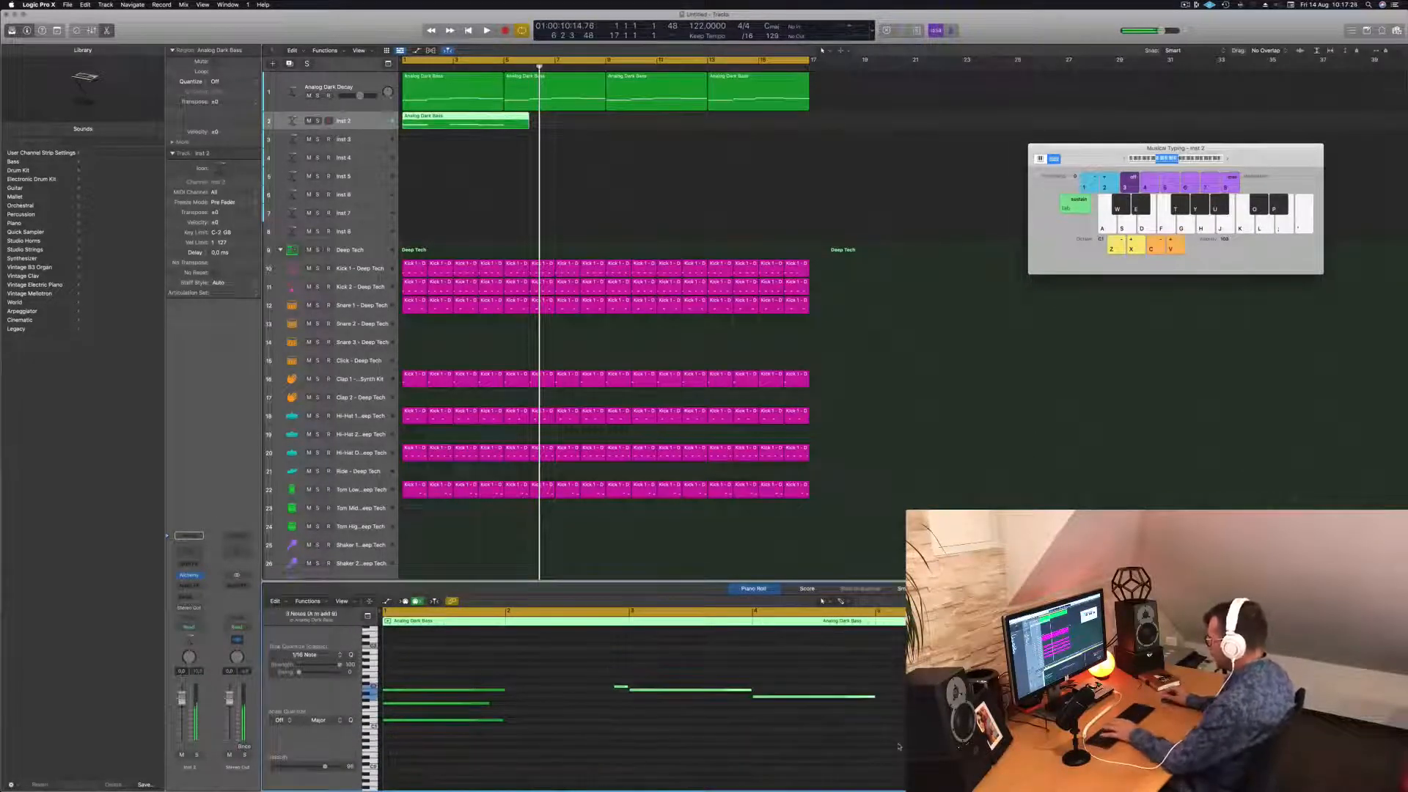
pyautogui.press('Delete')
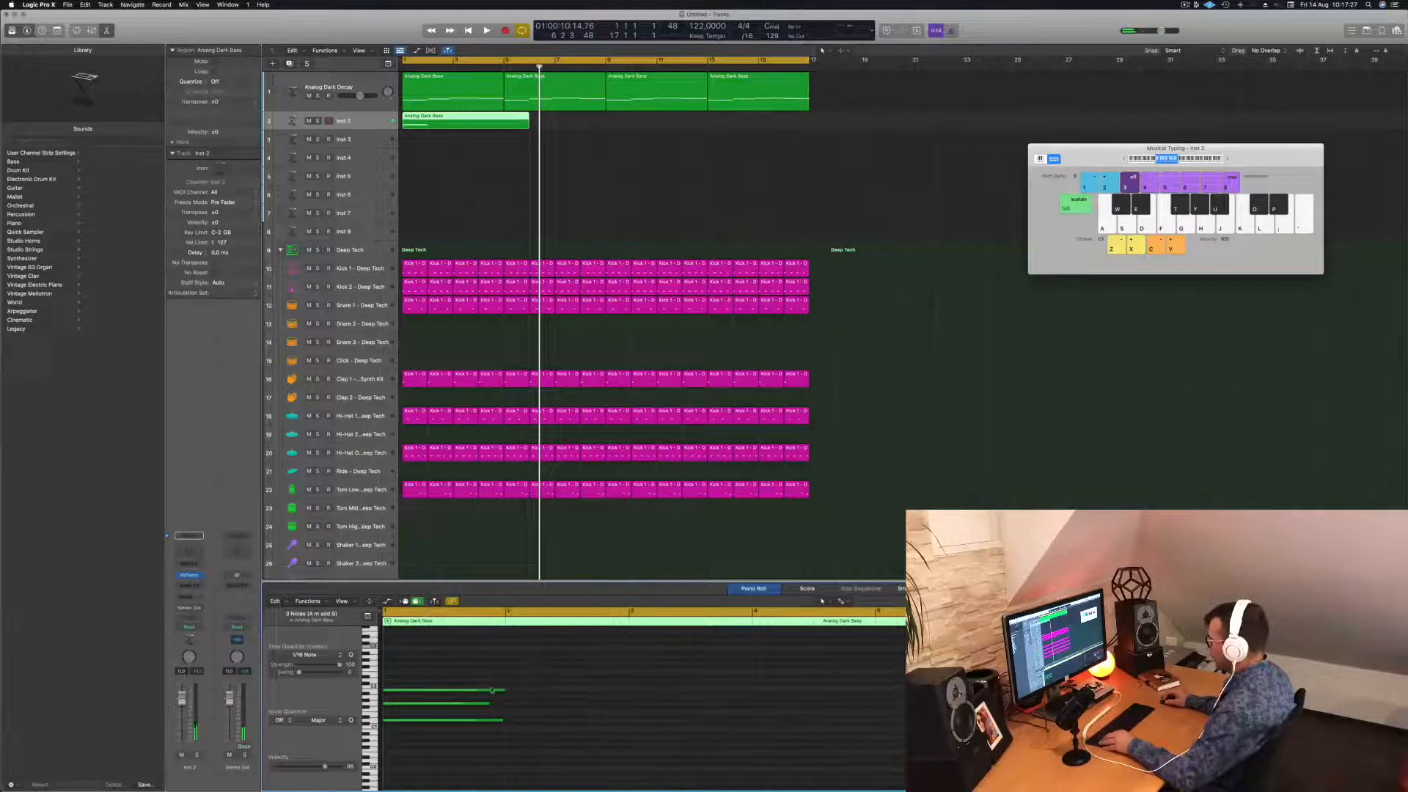
pyautogui.moveTo(502, 689); pyautogui.dragTo(396, 690)
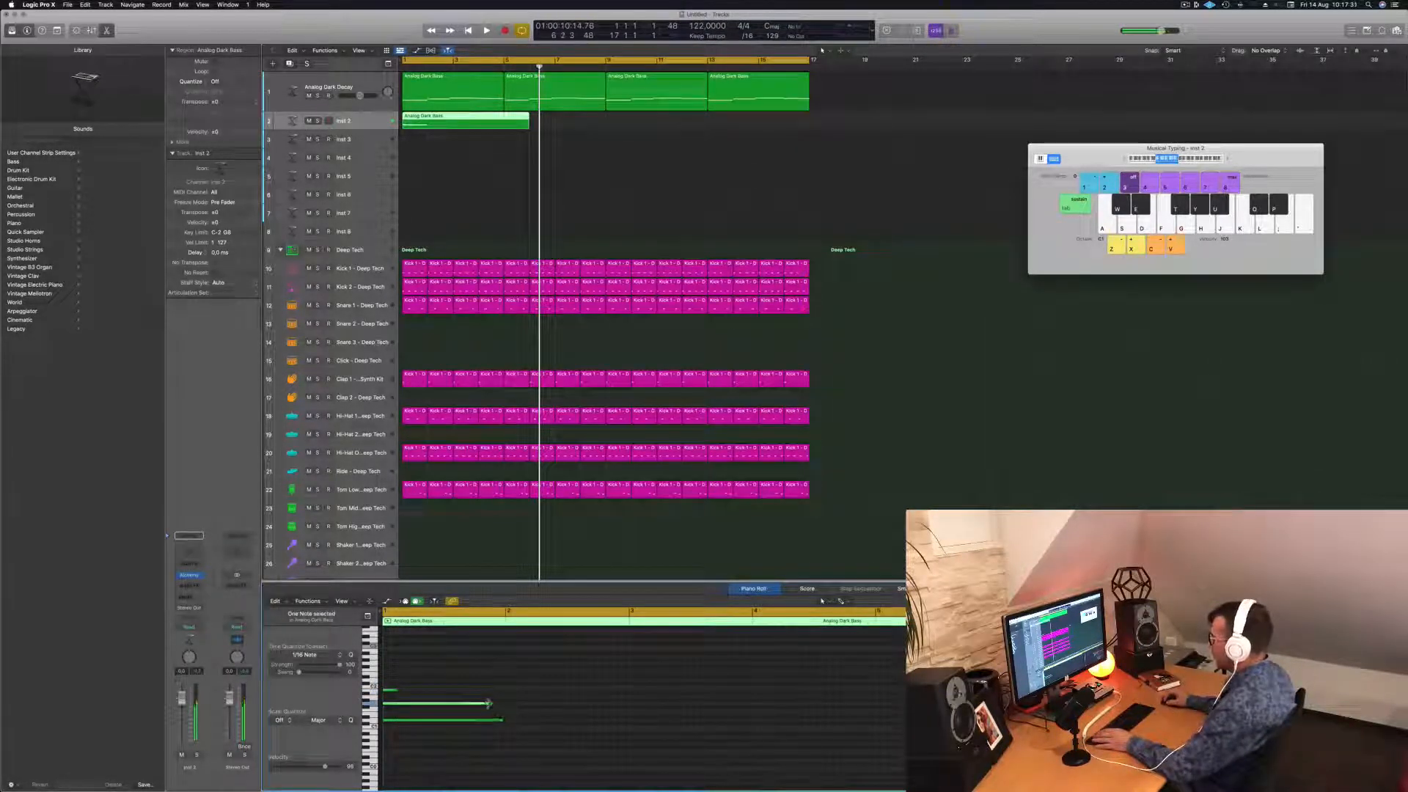
pyautogui.moveTo(487, 703); pyautogui.dragTo(394, 705)
pyautogui.click(462, 721)
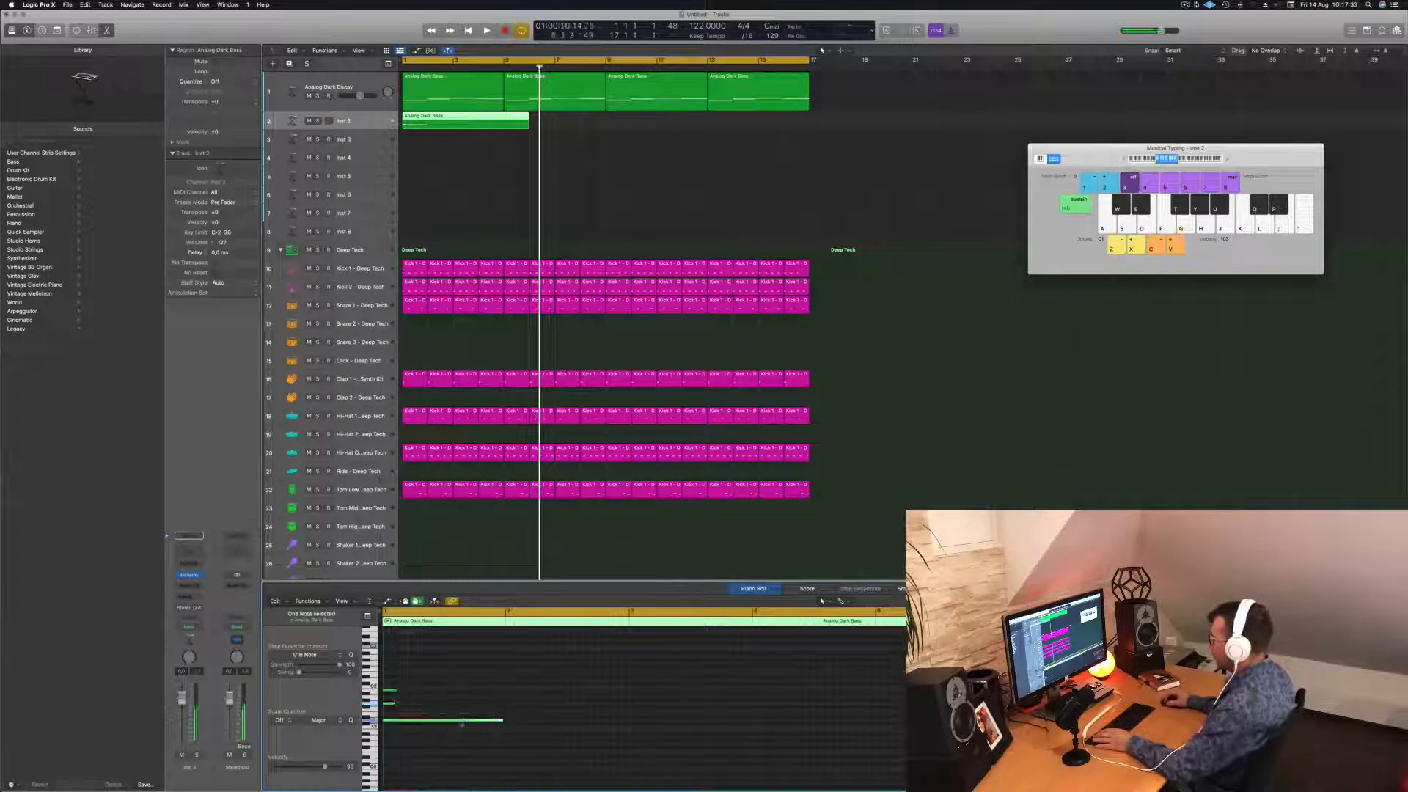
pyautogui.moveTo(501, 720); pyautogui.dragTo(393, 720)
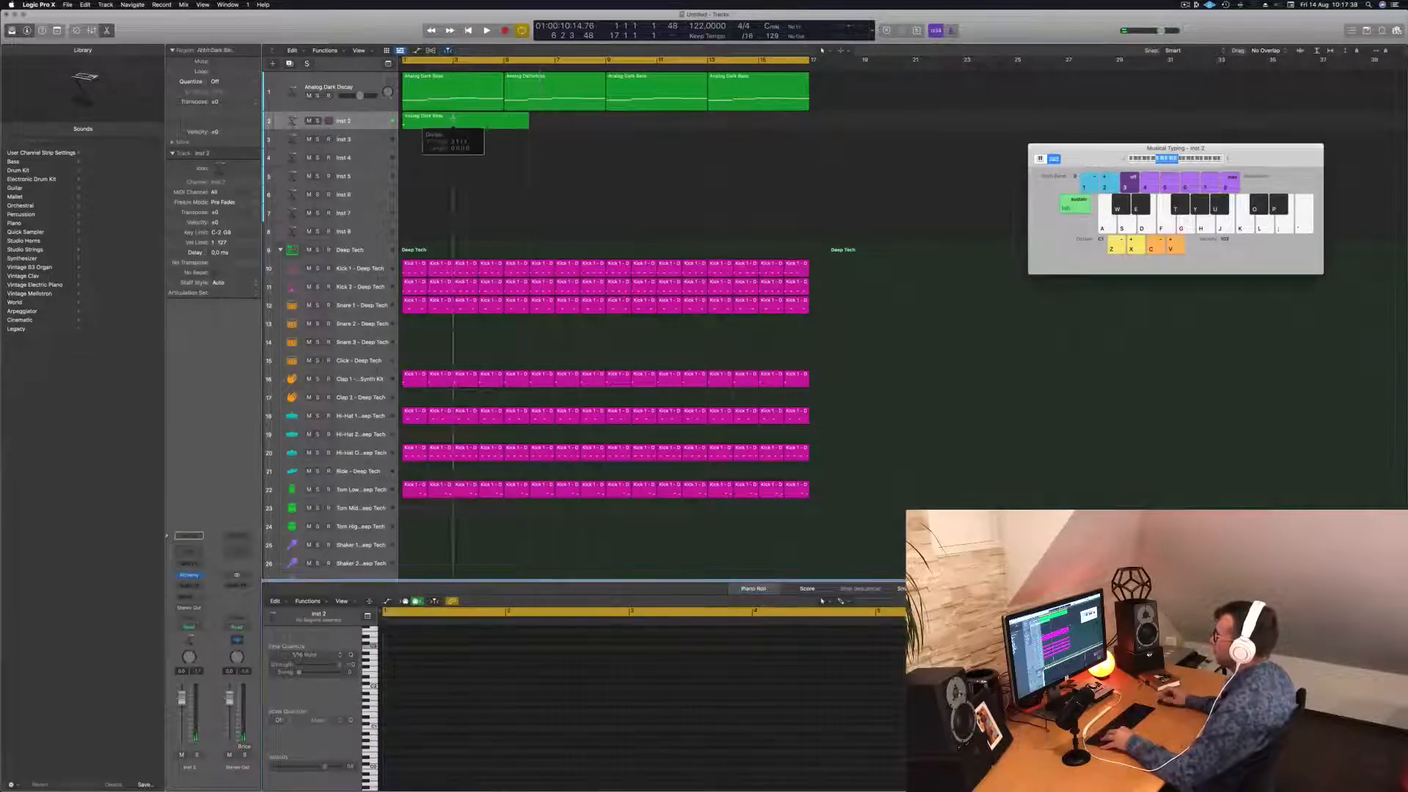
# Shorten the Inst 2 bass region to end at bar 3 and audition it.
pyautogui.moveTo(527, 123); pyautogui.dragTo(474, 125)
pyautogui.press('space')
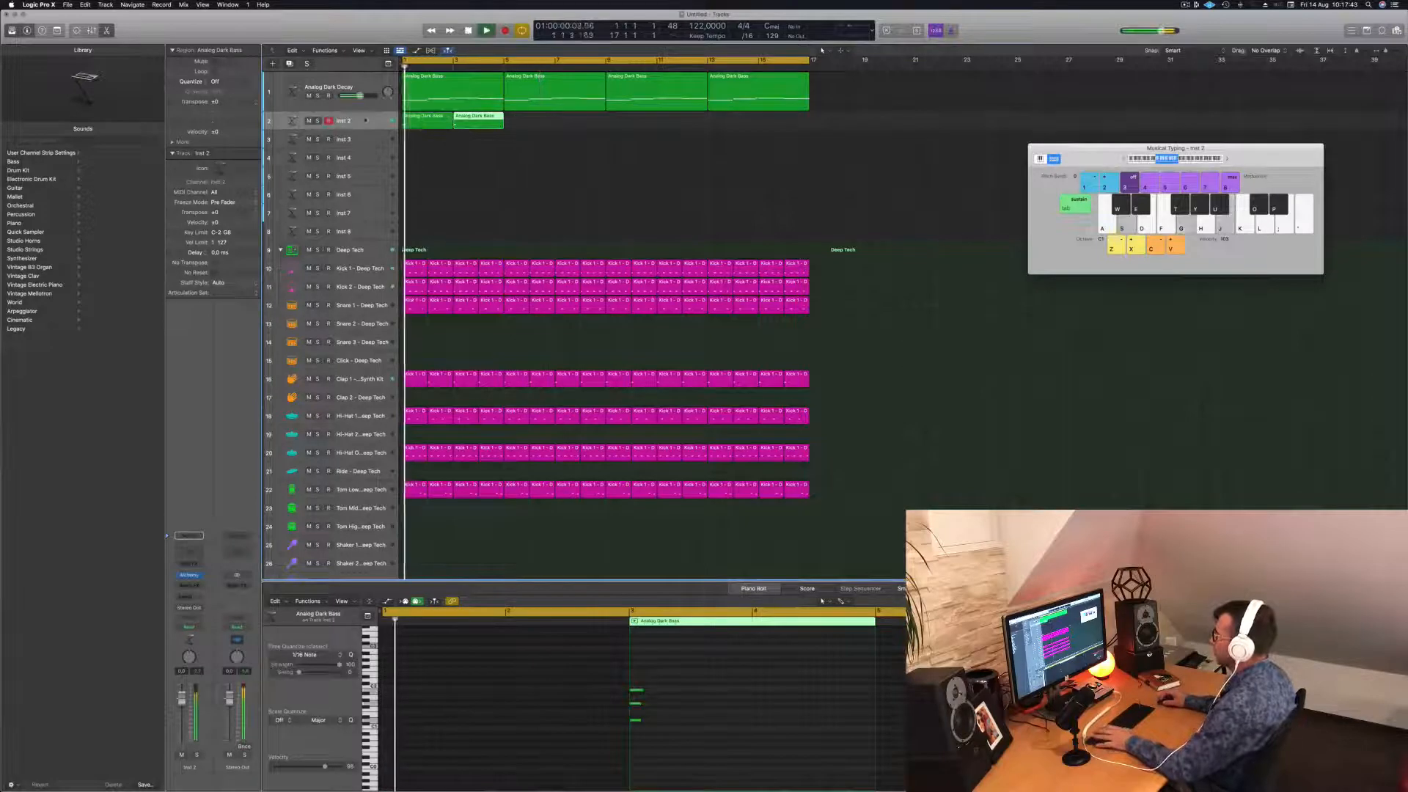
pyautogui.click(365, 121)
pyautogui.press('space')
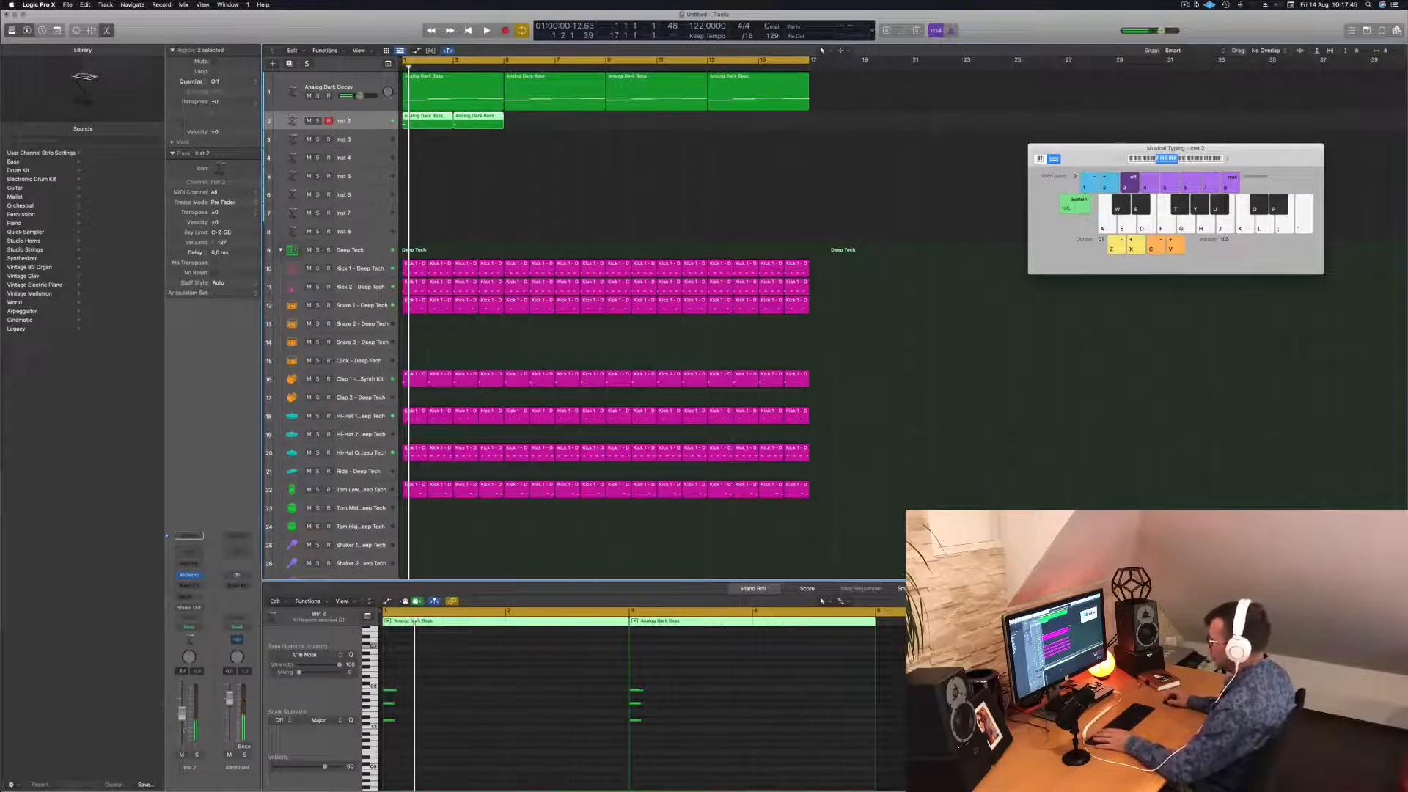
pyautogui.press('space')
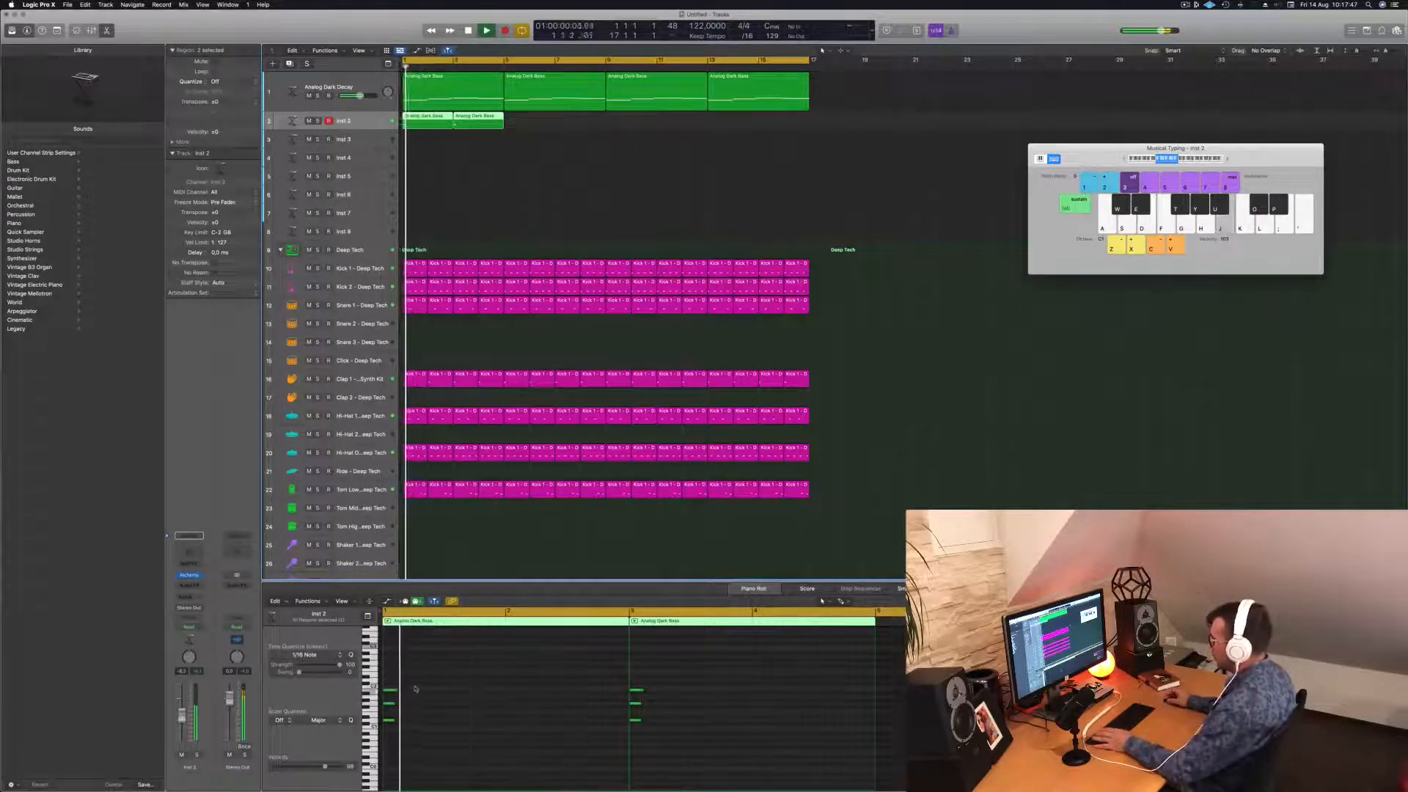
pyautogui.press('space')
# Delete both Analog Dark Bass regions from Inst 2.
pyautogui.click(397, 692)
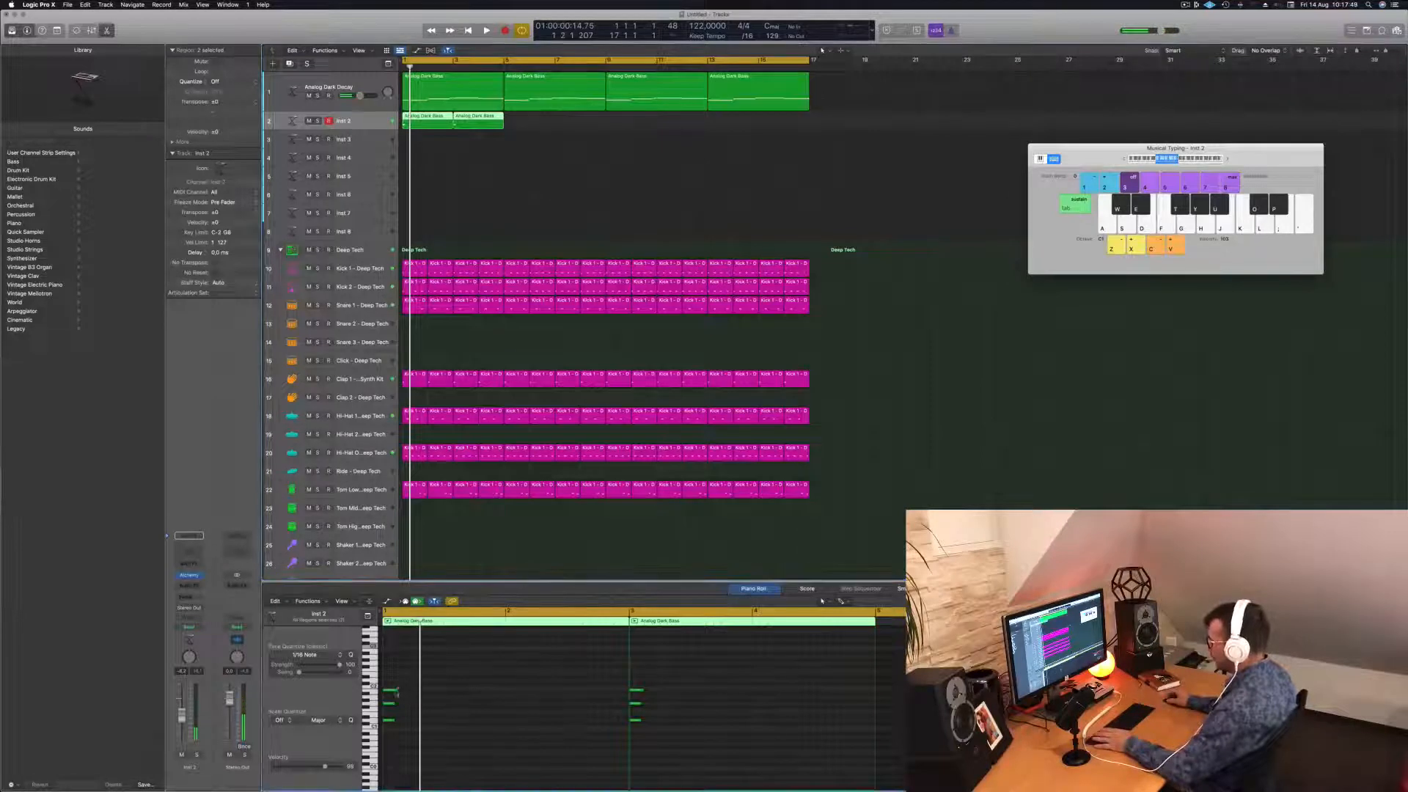
pyautogui.press('space')
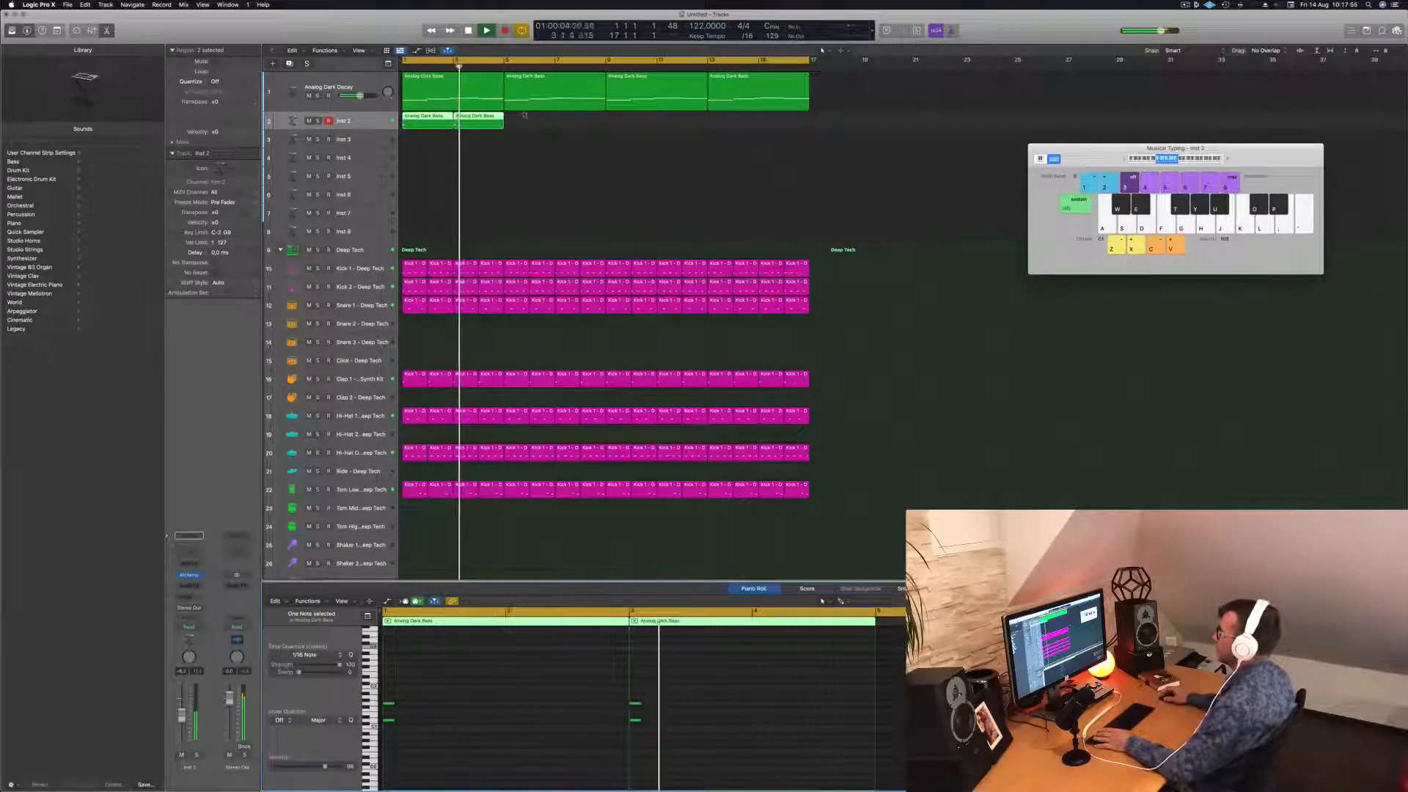
pyautogui.click(428, 121)
pyautogui.press('Delete')
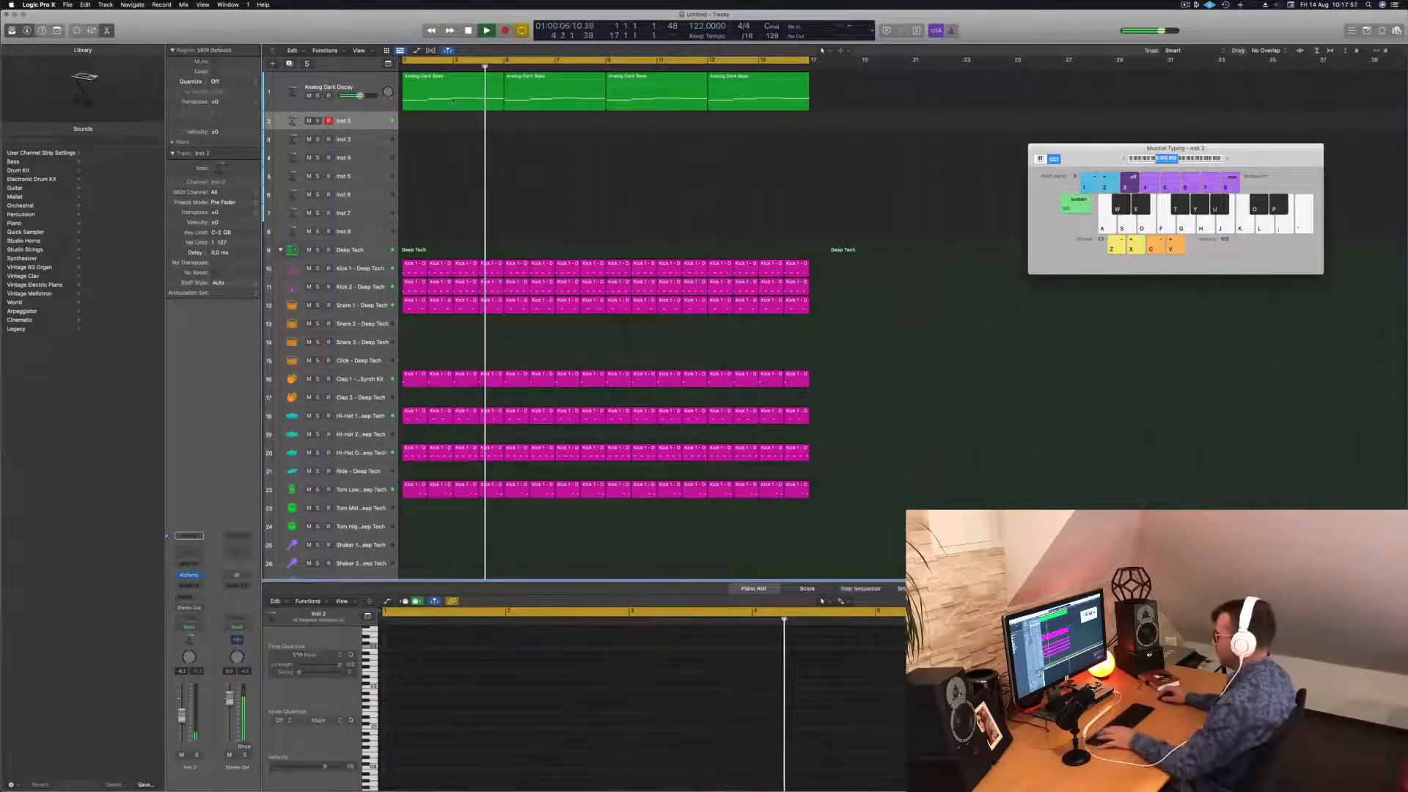
pyautogui.press('space')
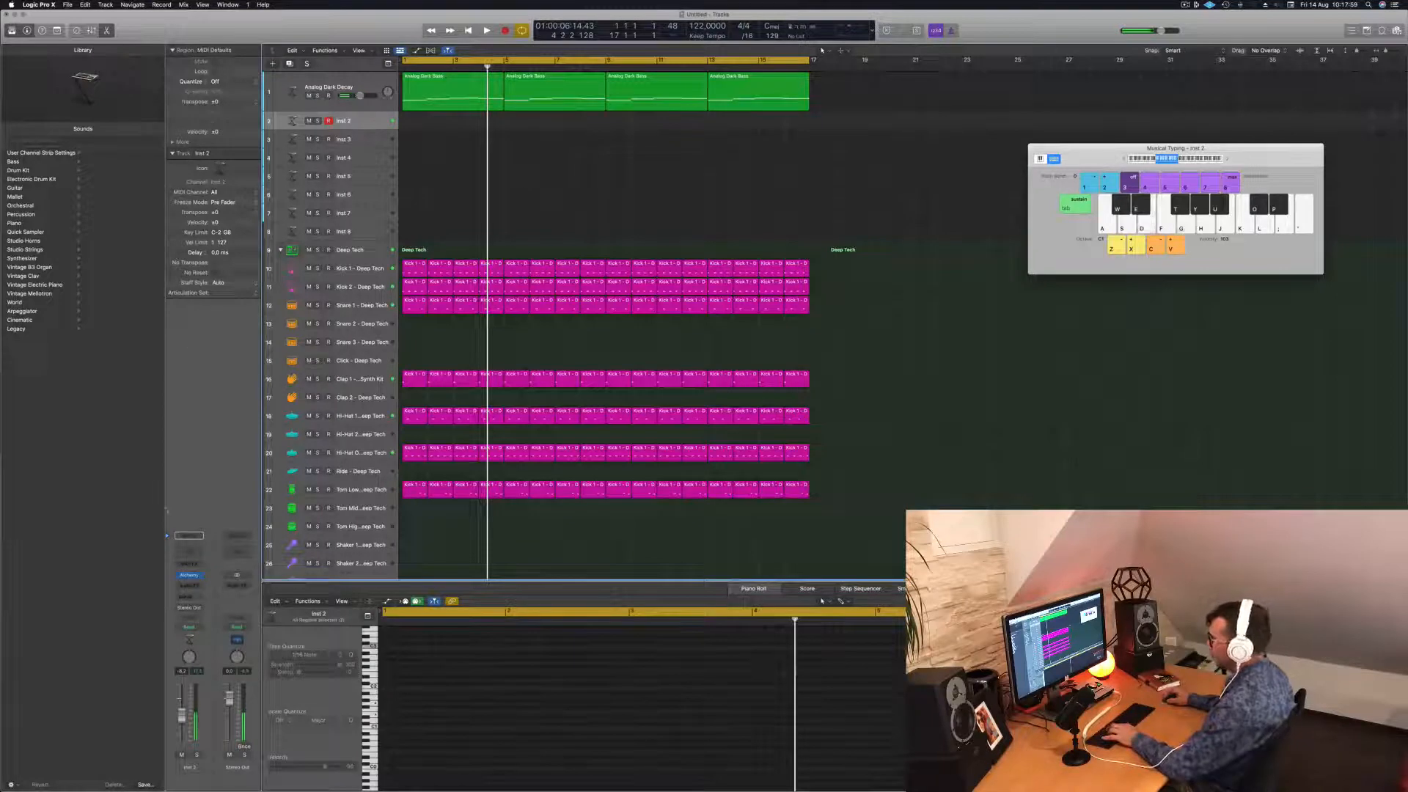
# Filter Alchemy's browser to Keys and audition Afterthought (1) and Abstract Electric Piano.
pyautogui.click(191, 575)
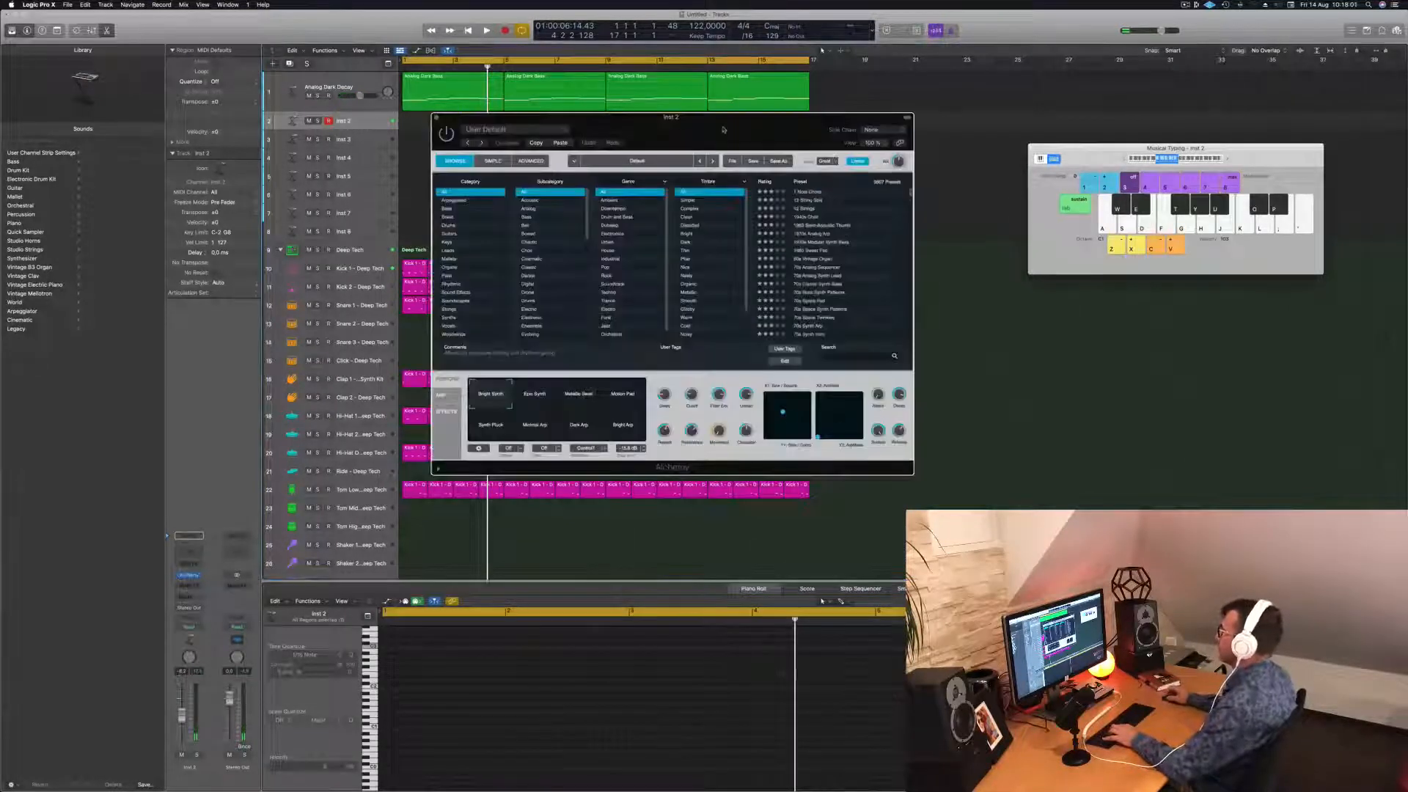
pyautogui.moveTo(726, 128); pyautogui.dragTo(728, 131)
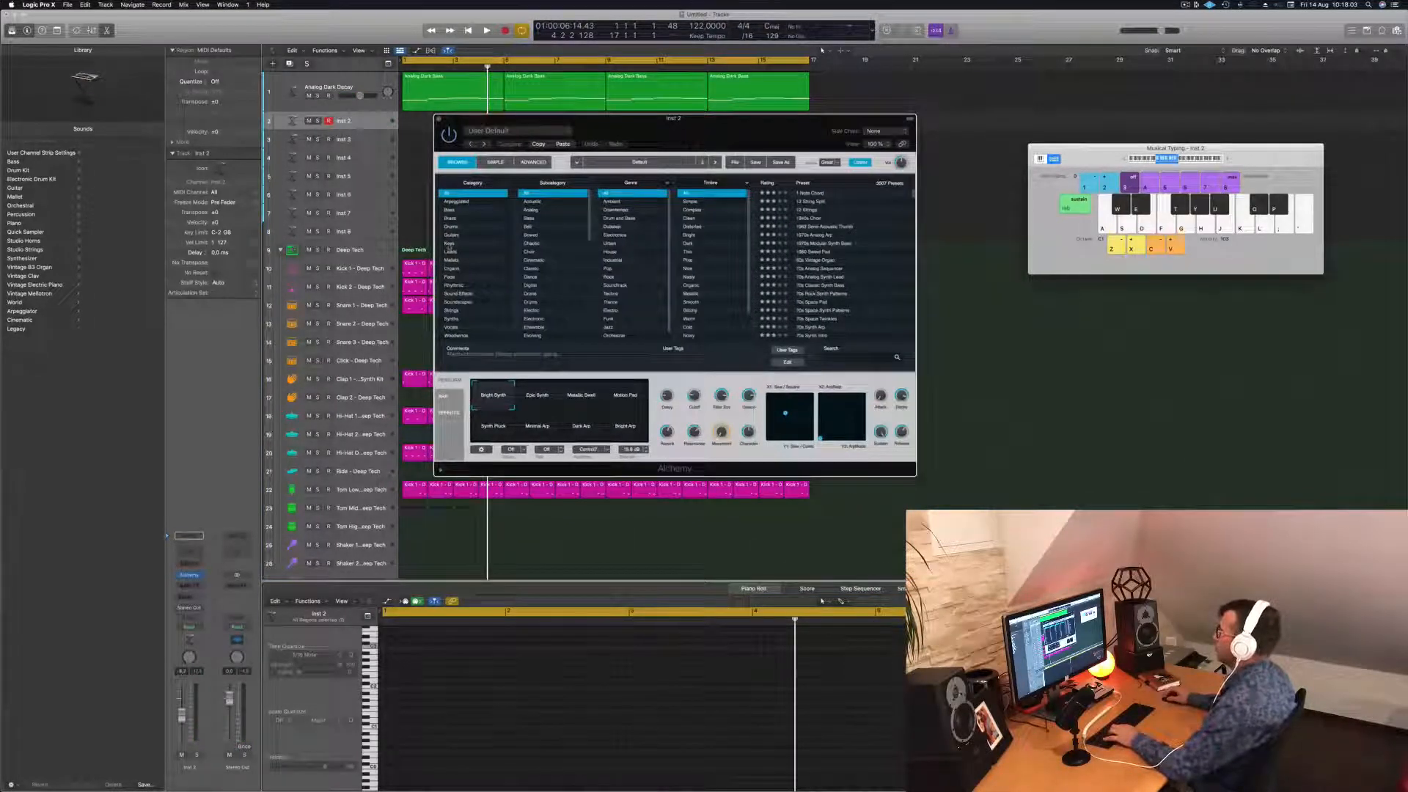
pyautogui.click(449, 245)
pyautogui.scroll(-2, 823, 254)
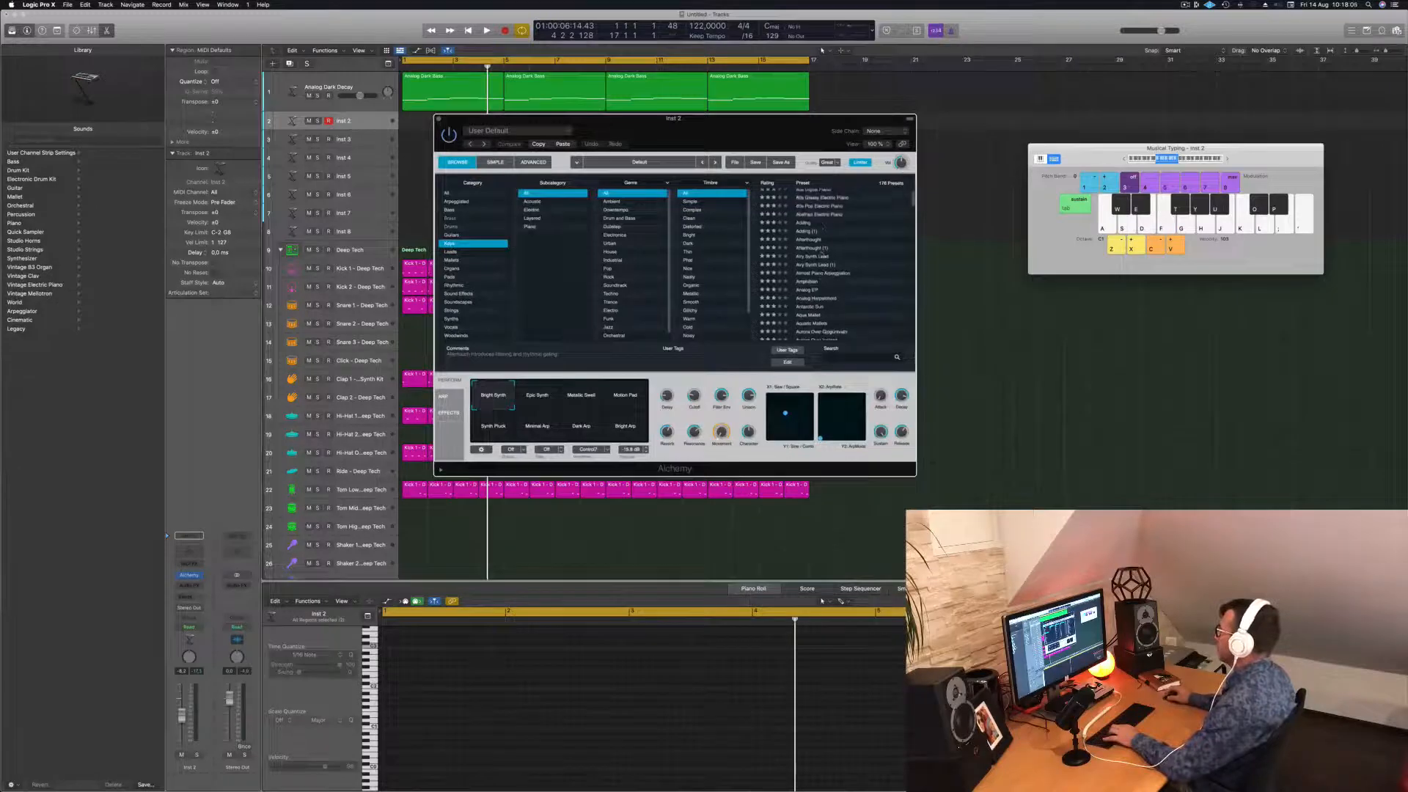
pyautogui.click(813, 250)
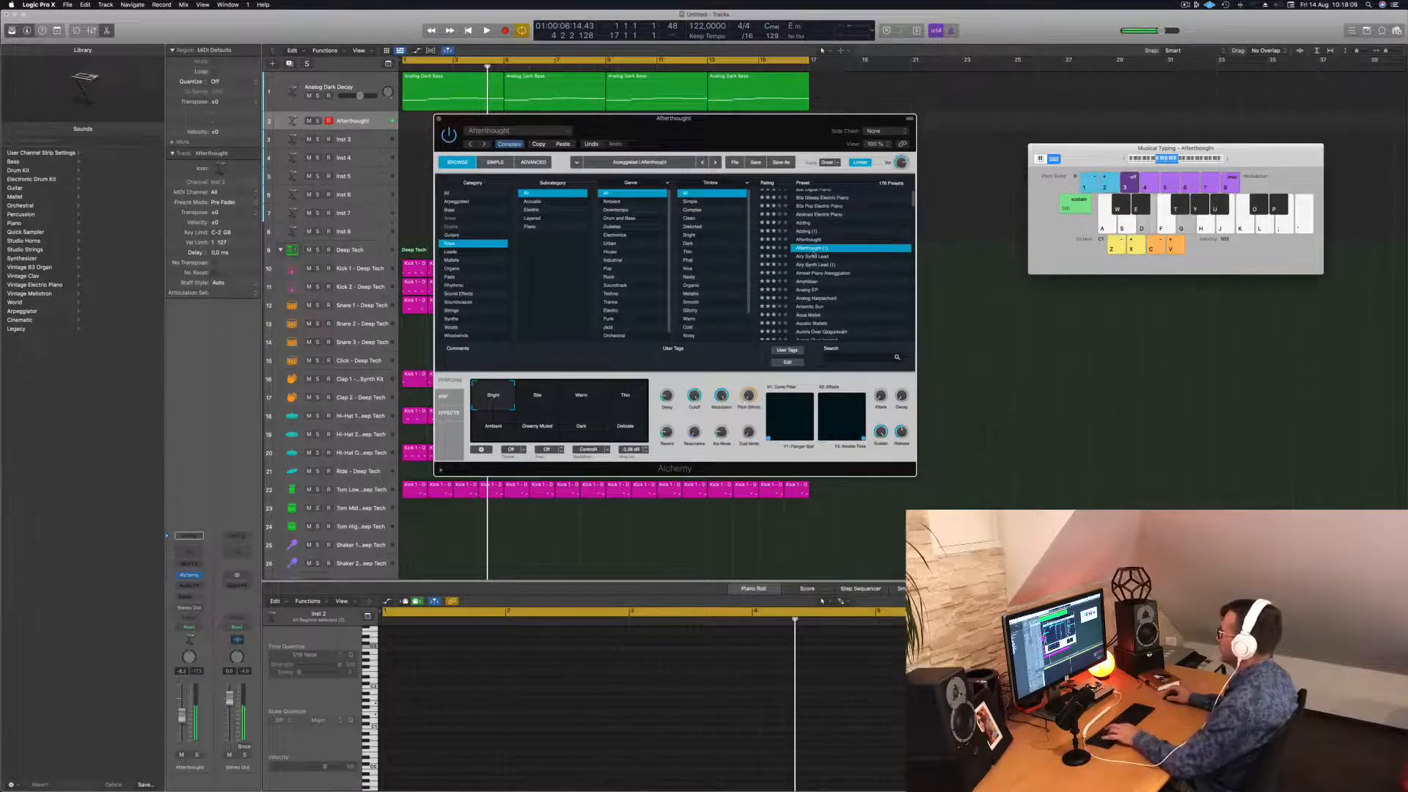
pyautogui.click(822, 215)
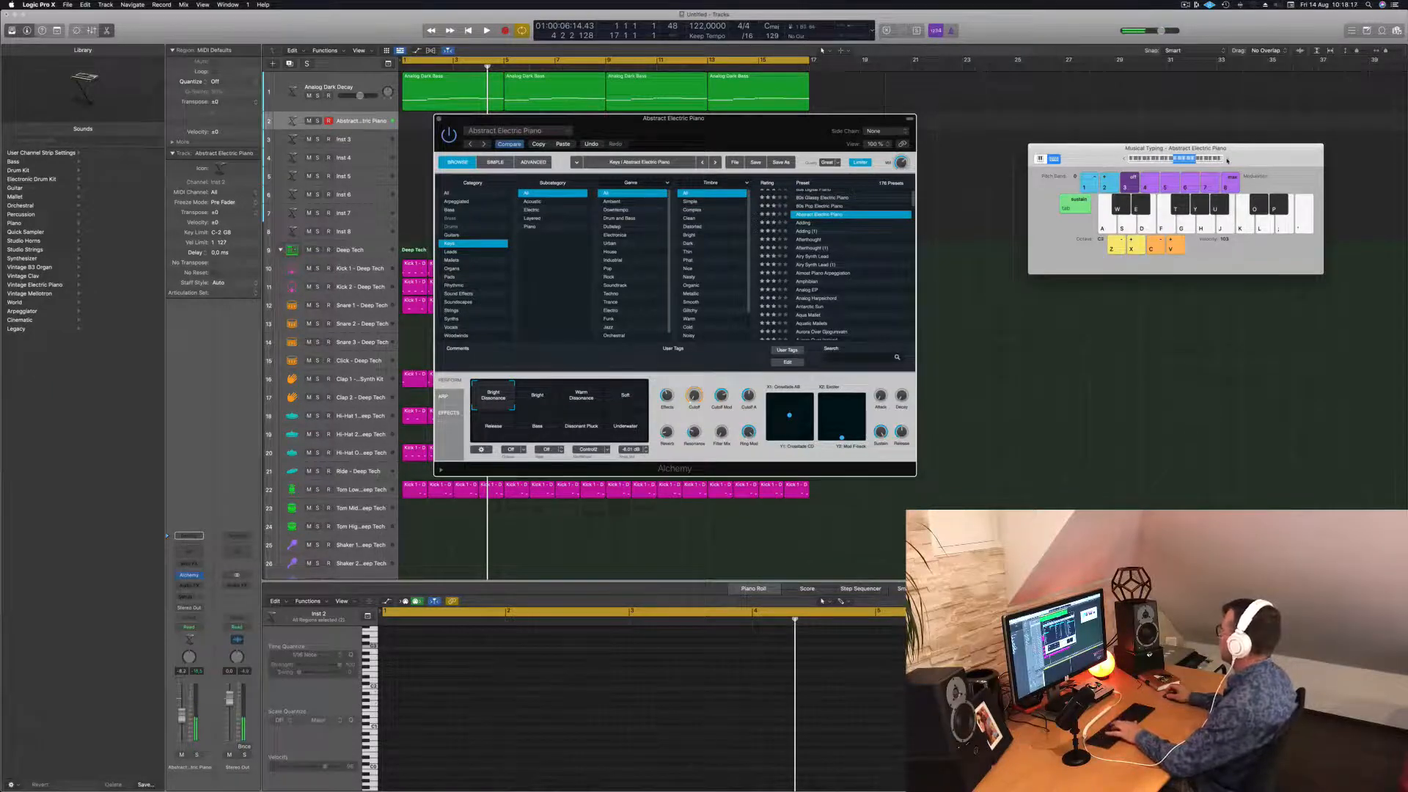
pyautogui.press('g')
pyautogui.press('j')
pyautogui.press('f')
pyautogui.press('h')
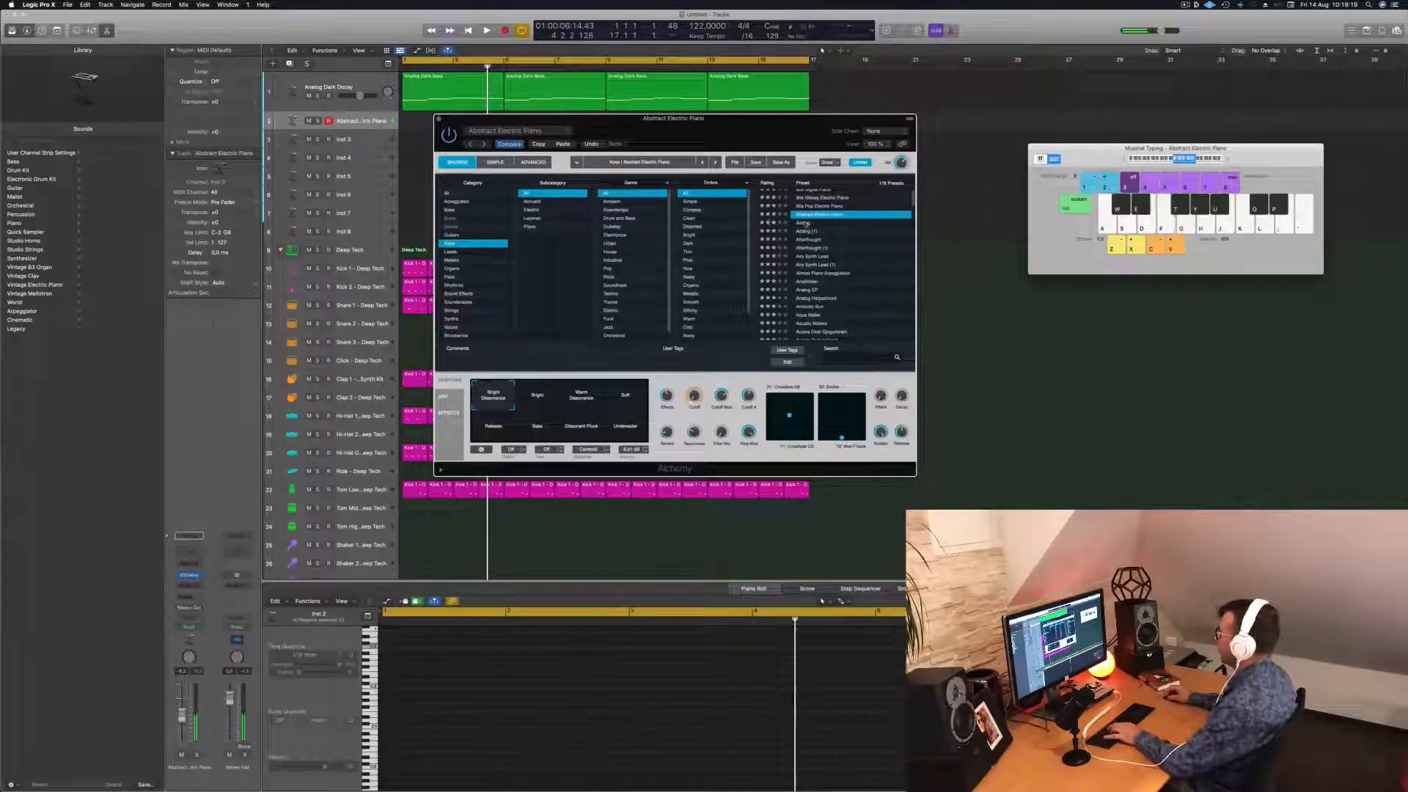
# Try the Adding and Afterthought presets, then load Analog Harpsichord.
pyautogui.click(806, 223)
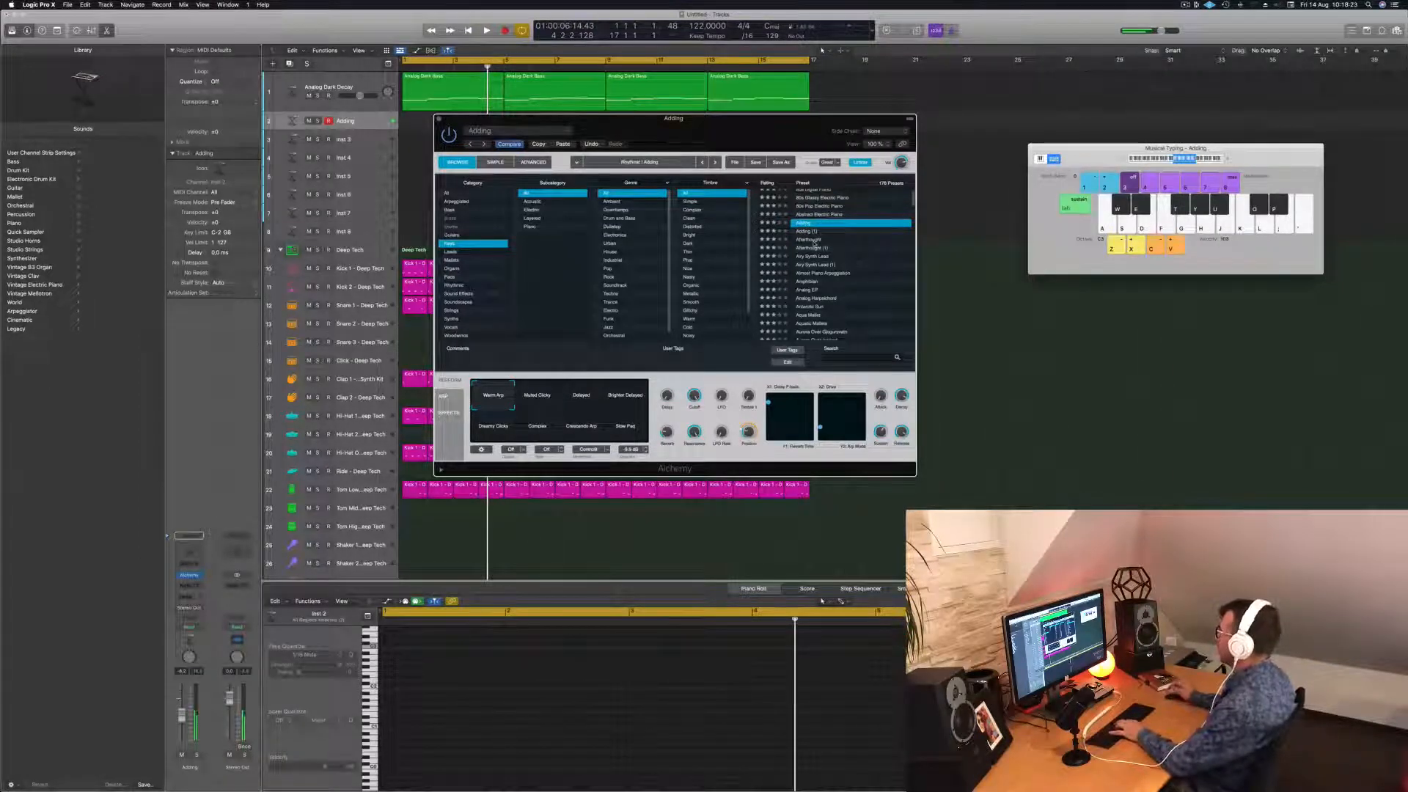
pyautogui.click(809, 240)
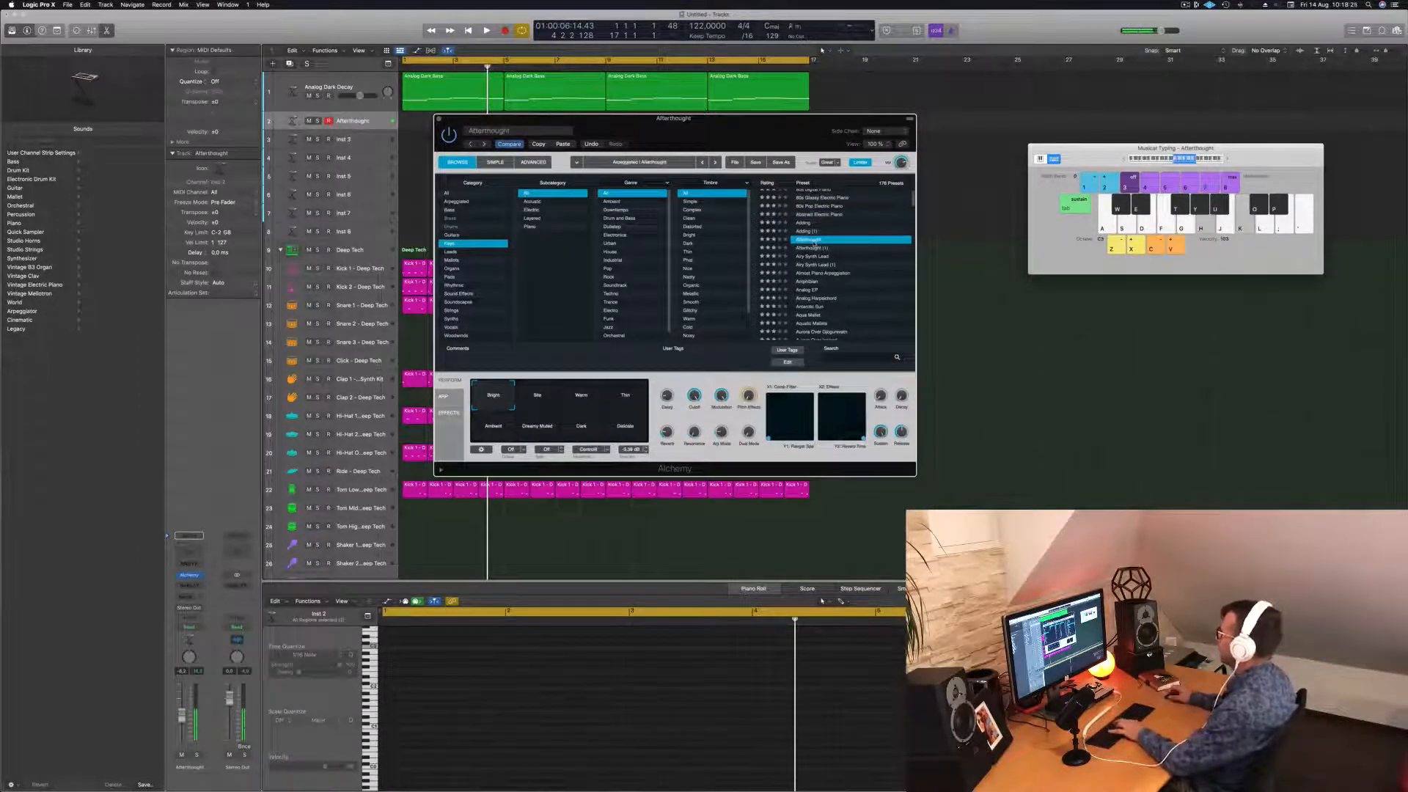
pyautogui.scroll(-3, 842, 294)
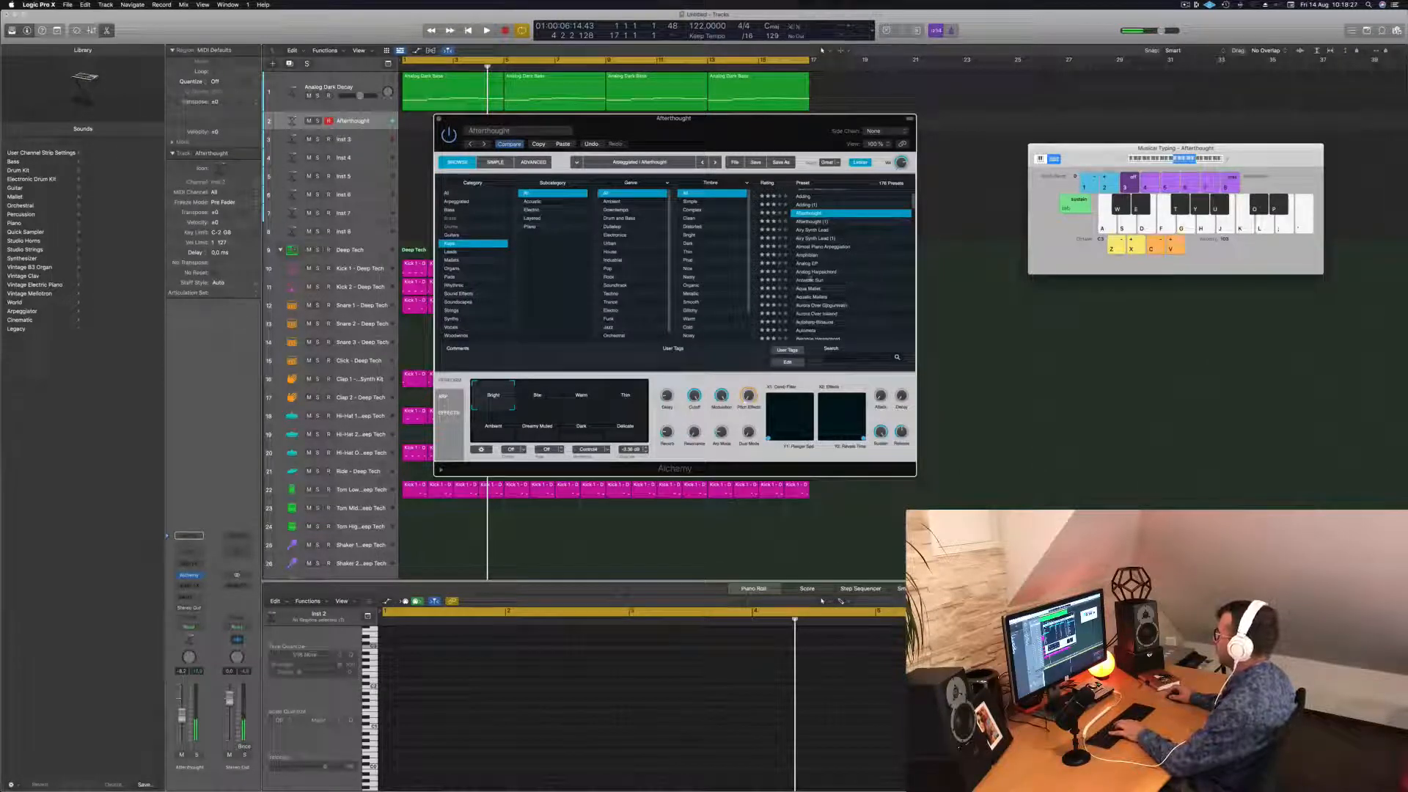
pyautogui.click(810, 272)
# Add a send from the harpsichord track to Bus 6.
pyautogui.press('k')
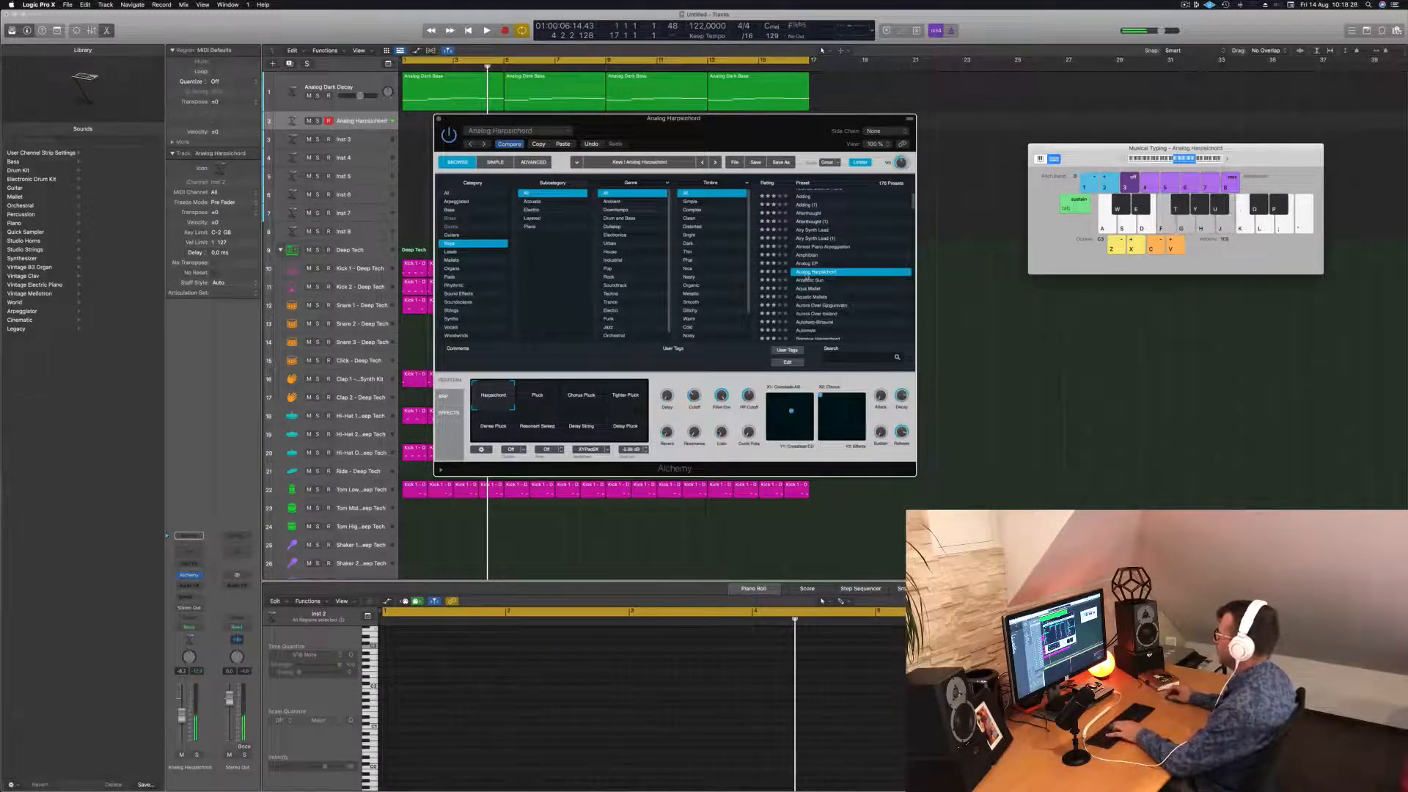
pyautogui.click(186, 596)
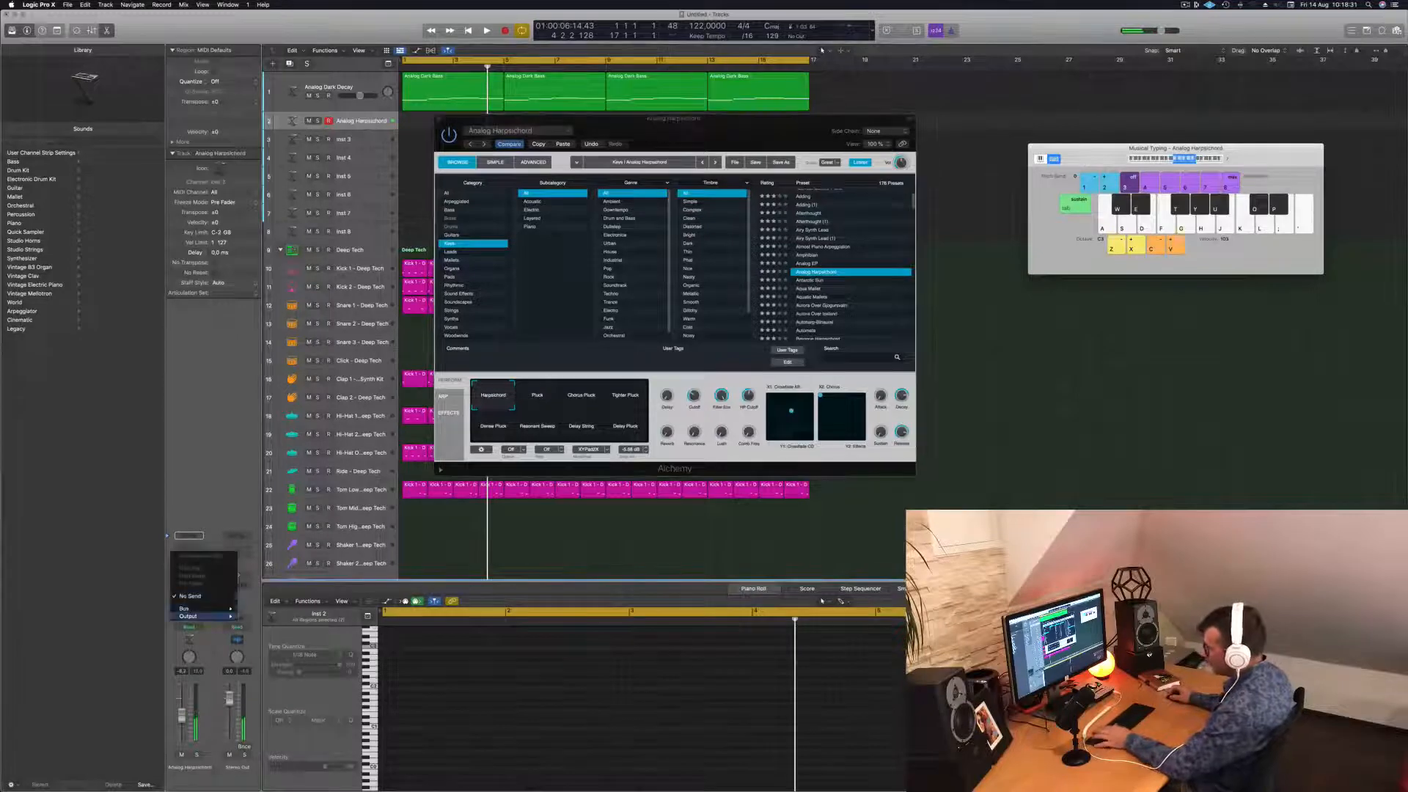
pyautogui.moveTo(193, 609)
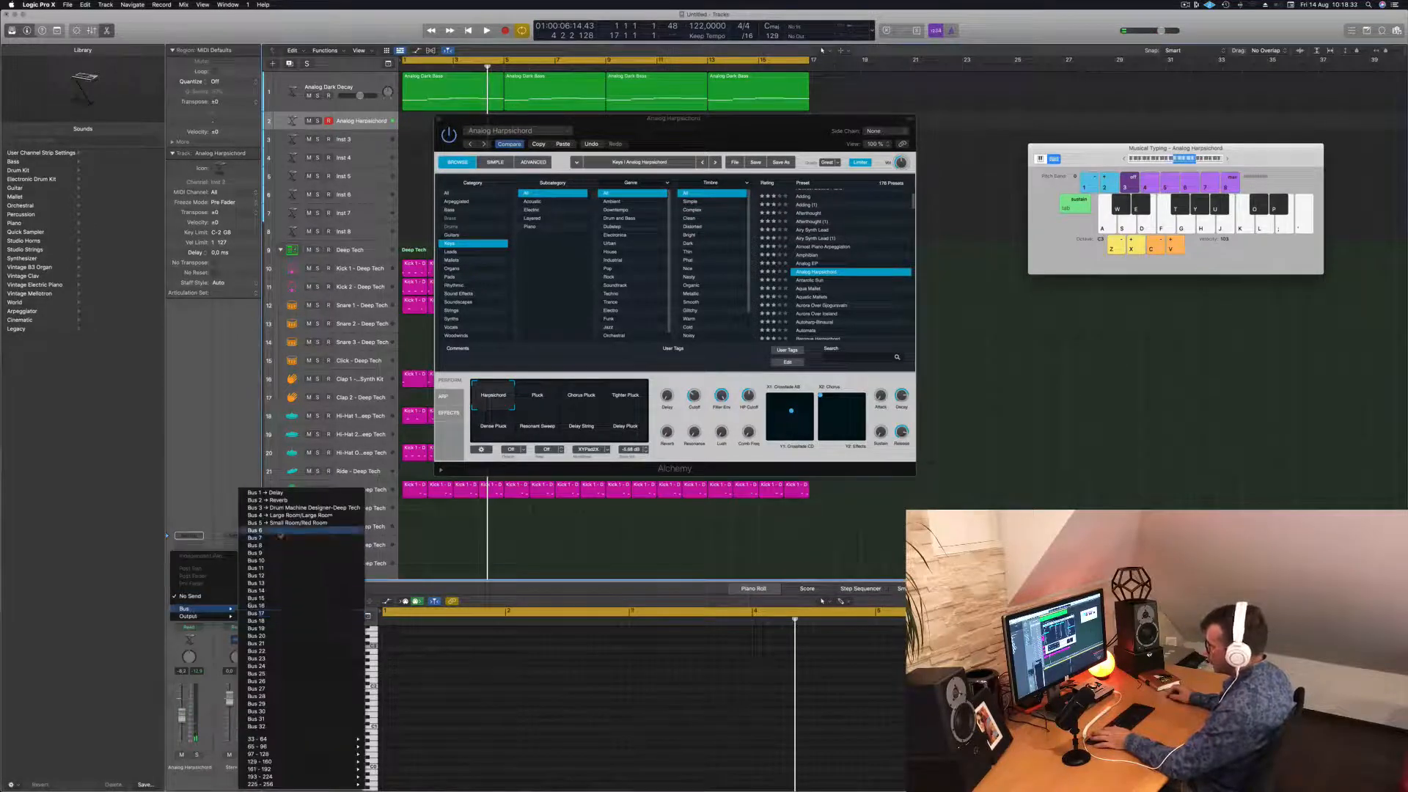
pyautogui.click(280, 531)
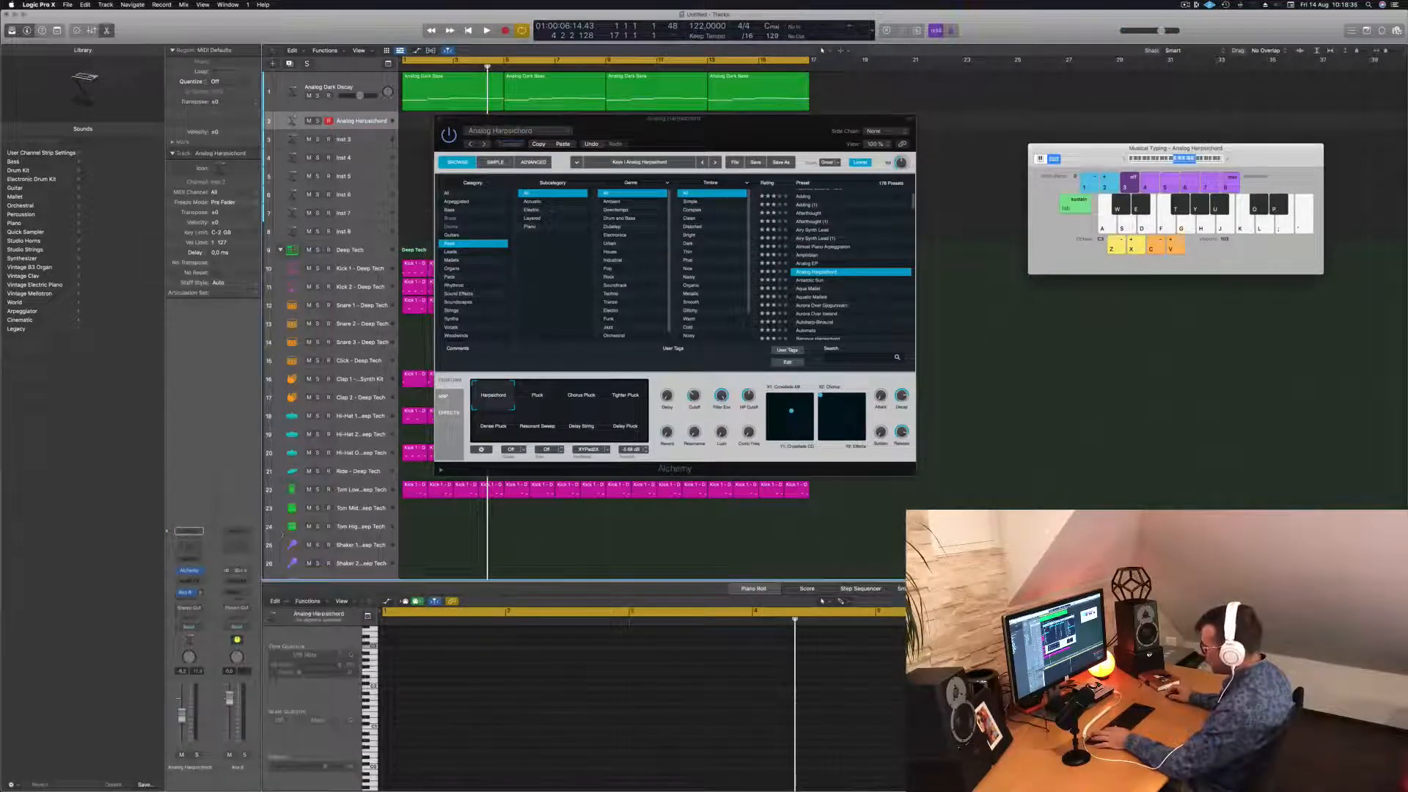
# Insert a stereo SilverVerb on the aux, load the grandiose preset, and close it.
pyautogui.click(240, 576)
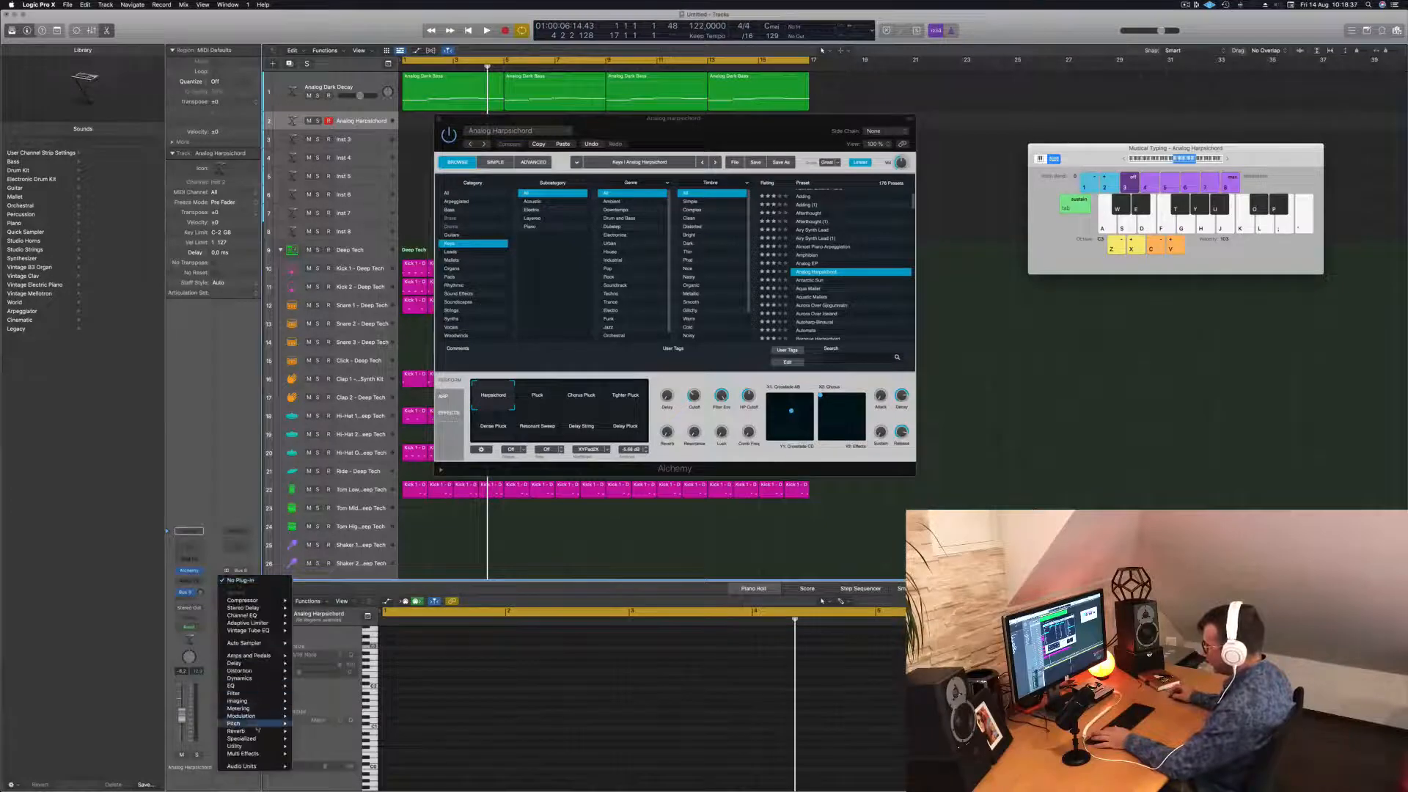
pyautogui.moveTo(257, 724)
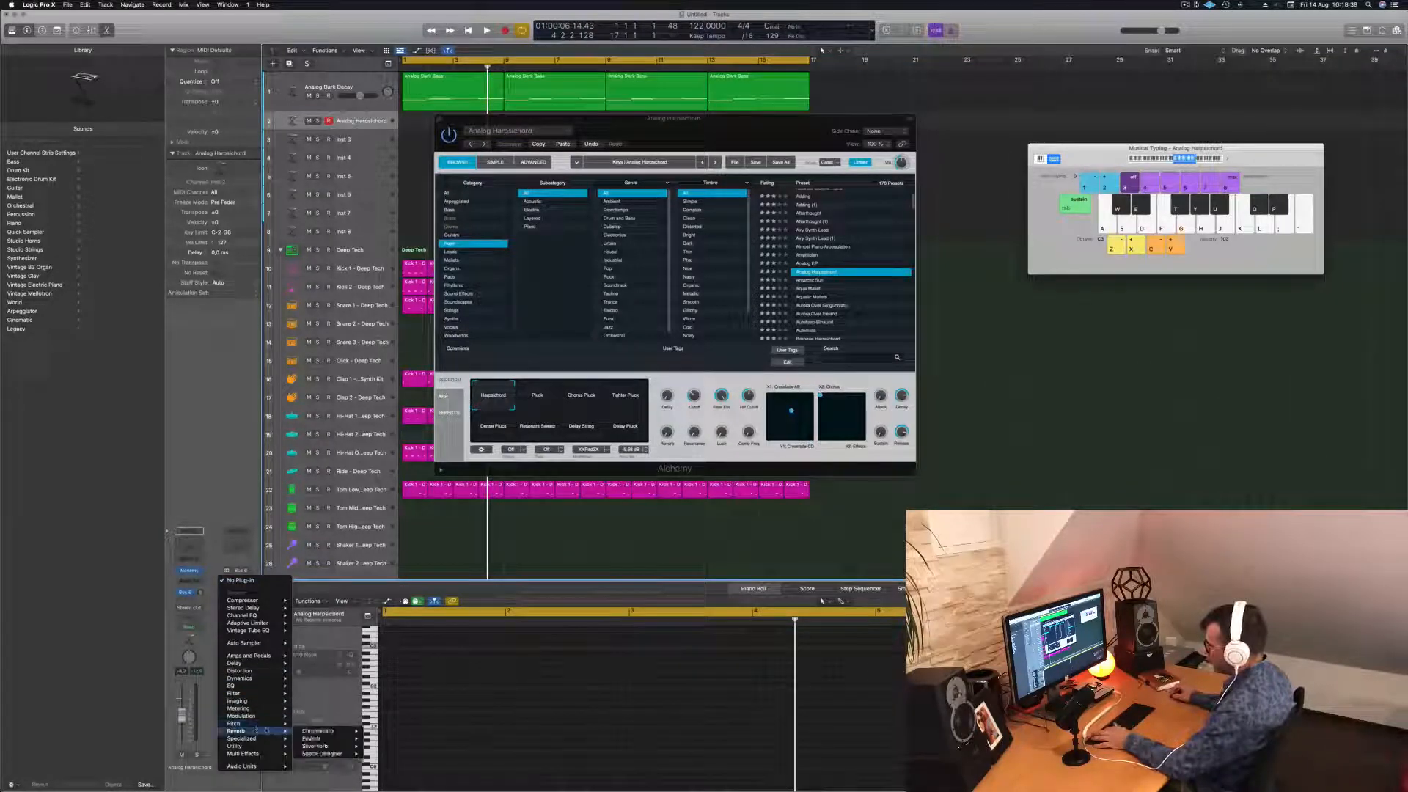
pyautogui.moveTo(309, 733)
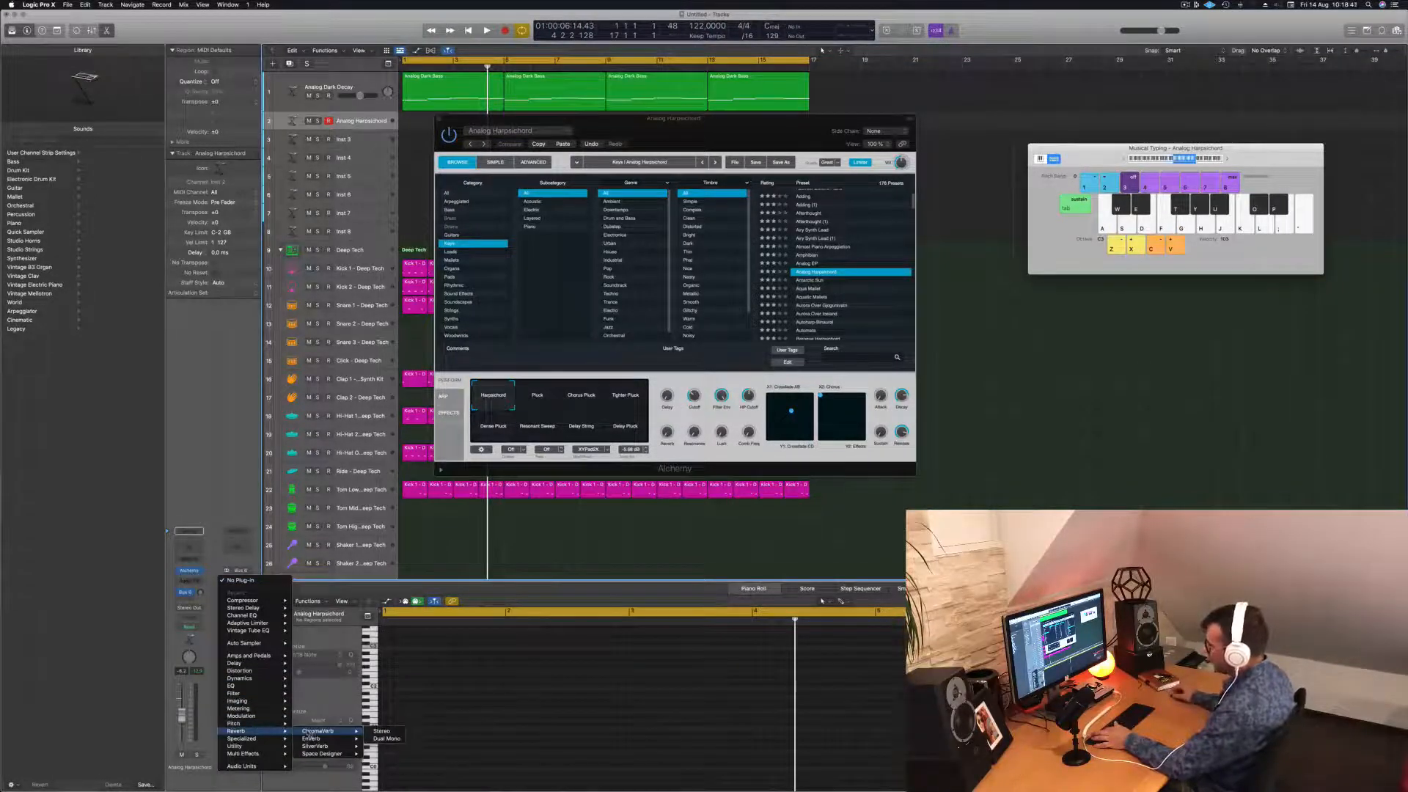
pyautogui.click(382, 747)
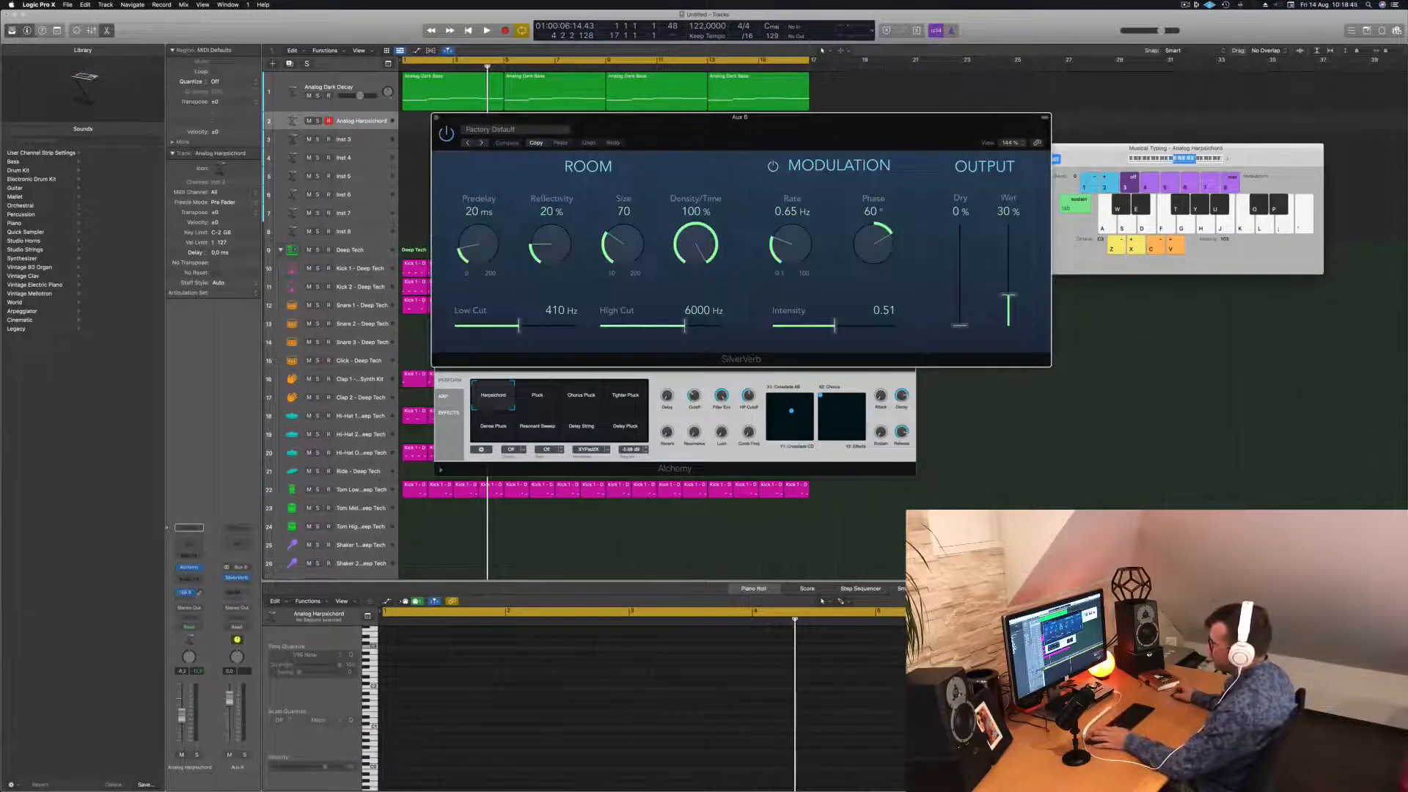
pyautogui.click(205, 557)
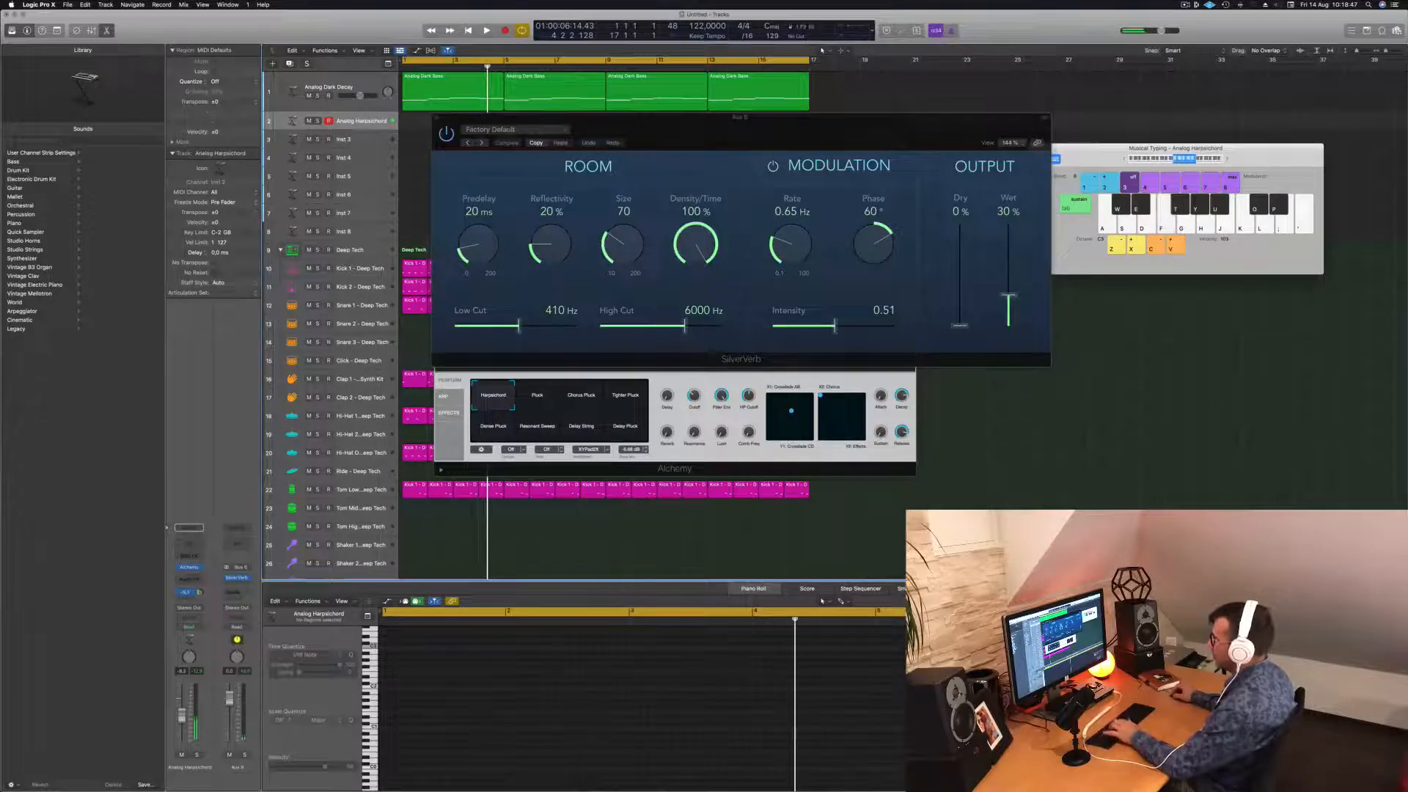
pyautogui.click(524, 134)
pyautogui.click(569, 291)
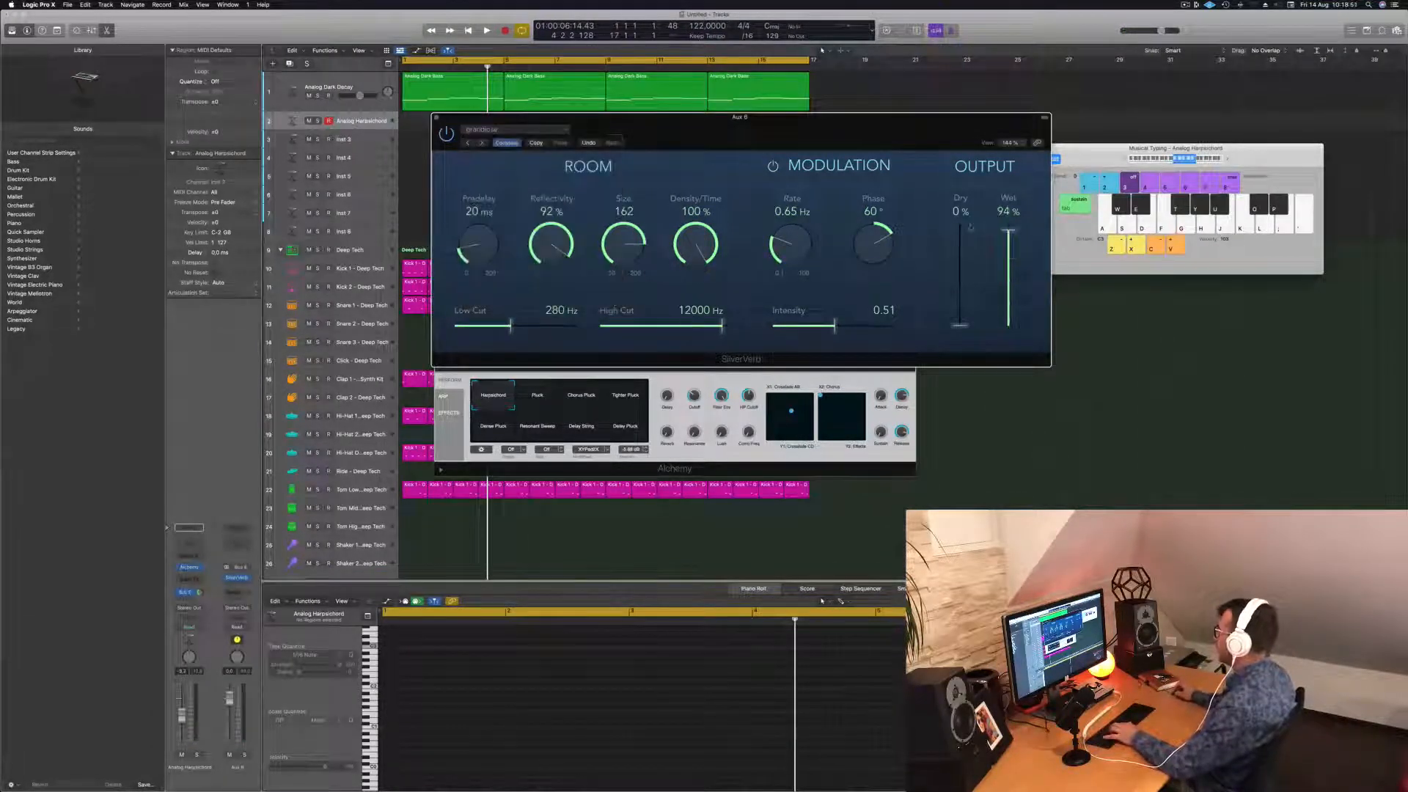
pyautogui.moveTo(904, 153); pyautogui.dragTo(1024, 168)
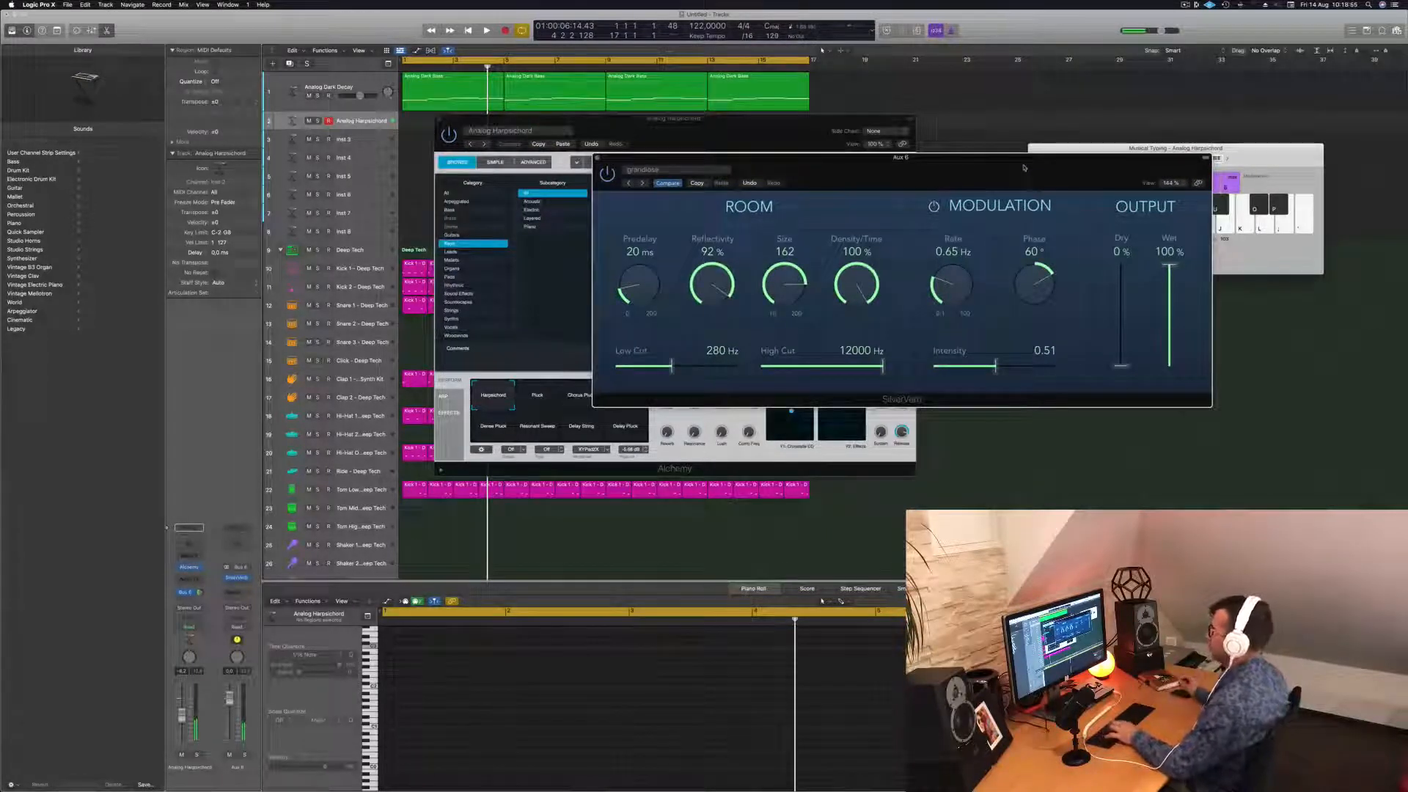
pyautogui.moveTo(851, 173); pyautogui.dragTo(867, 174)
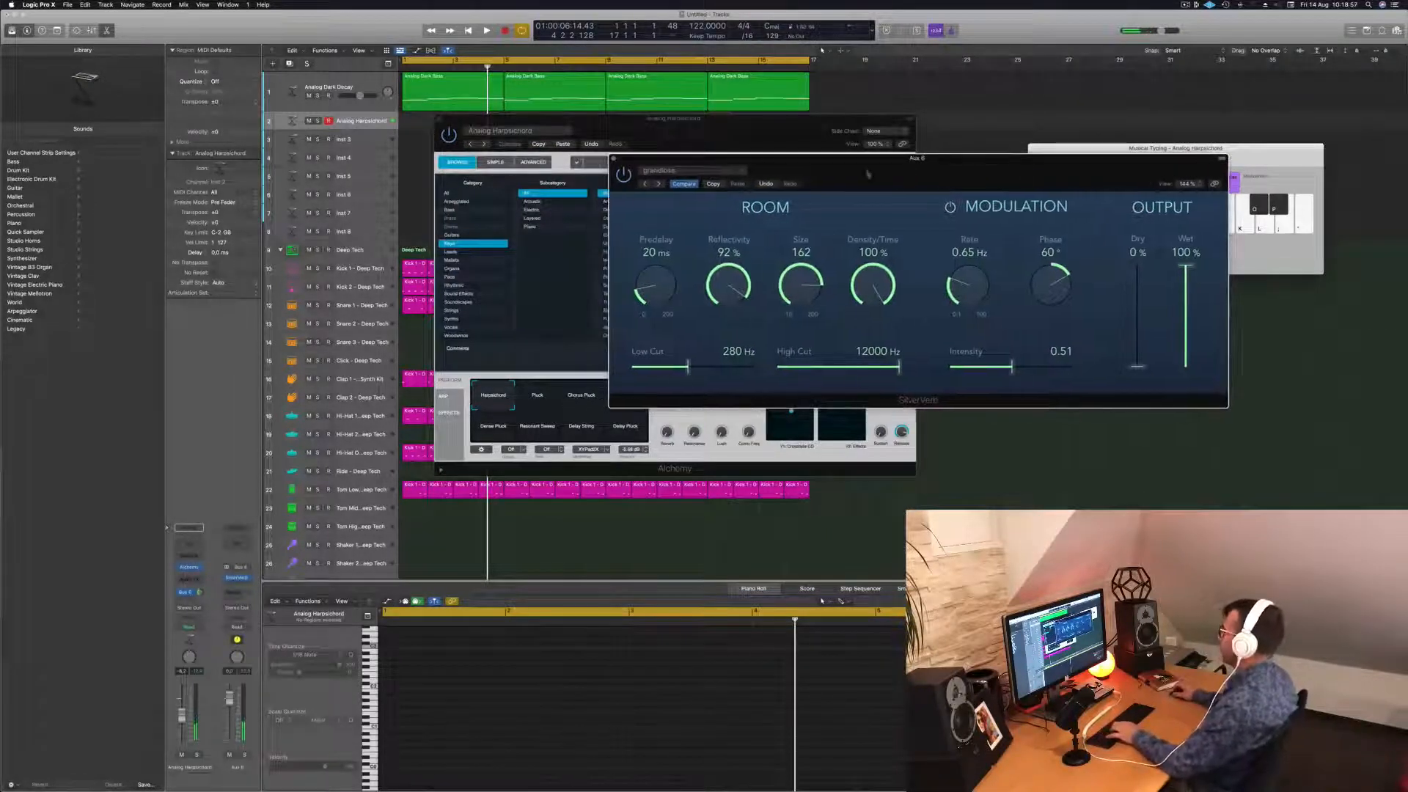
pyautogui.click(613, 159)
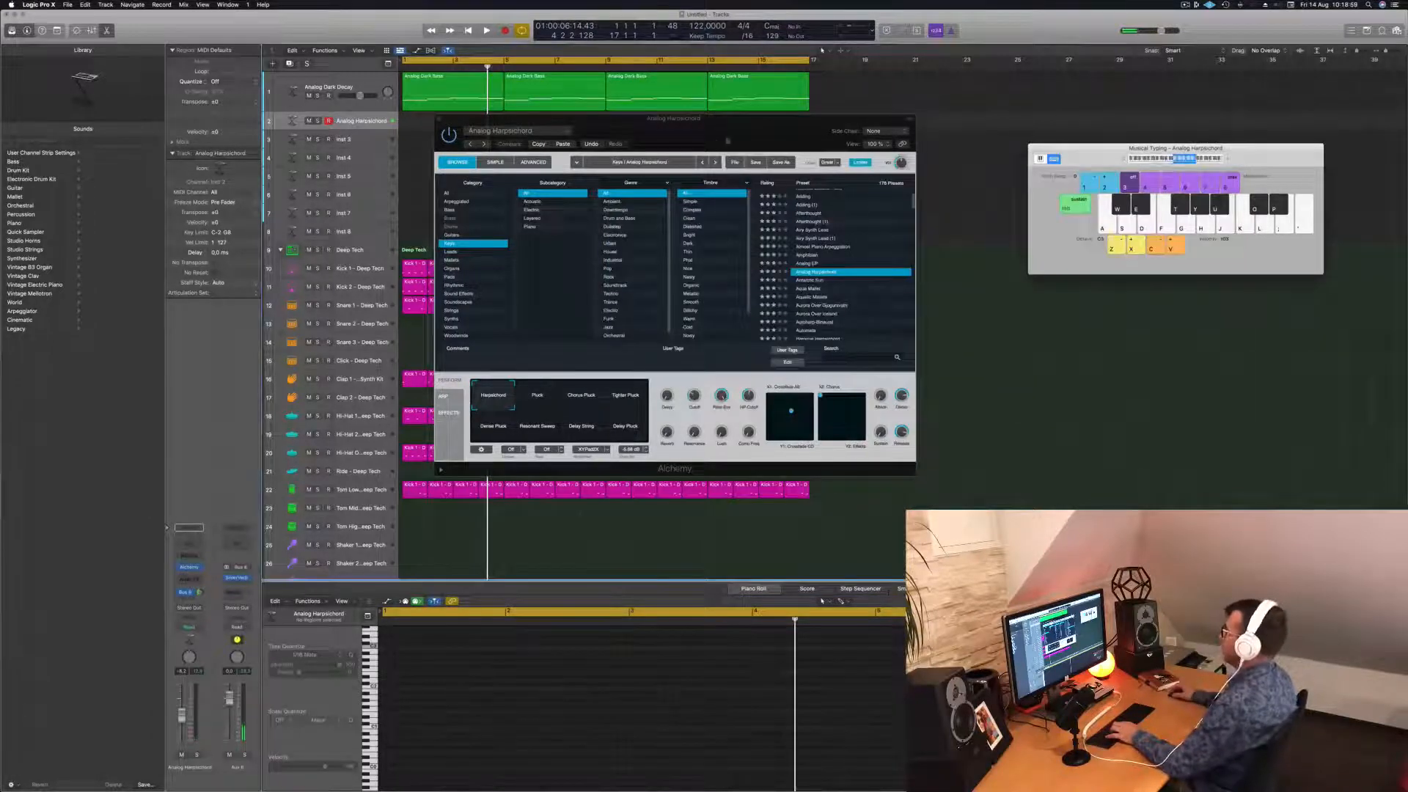
# Start the beat from bar 1 and play harpsichord notes with Musical Typing.
pyautogui.moveTo(727, 142); pyautogui.dragTo(752, 132)
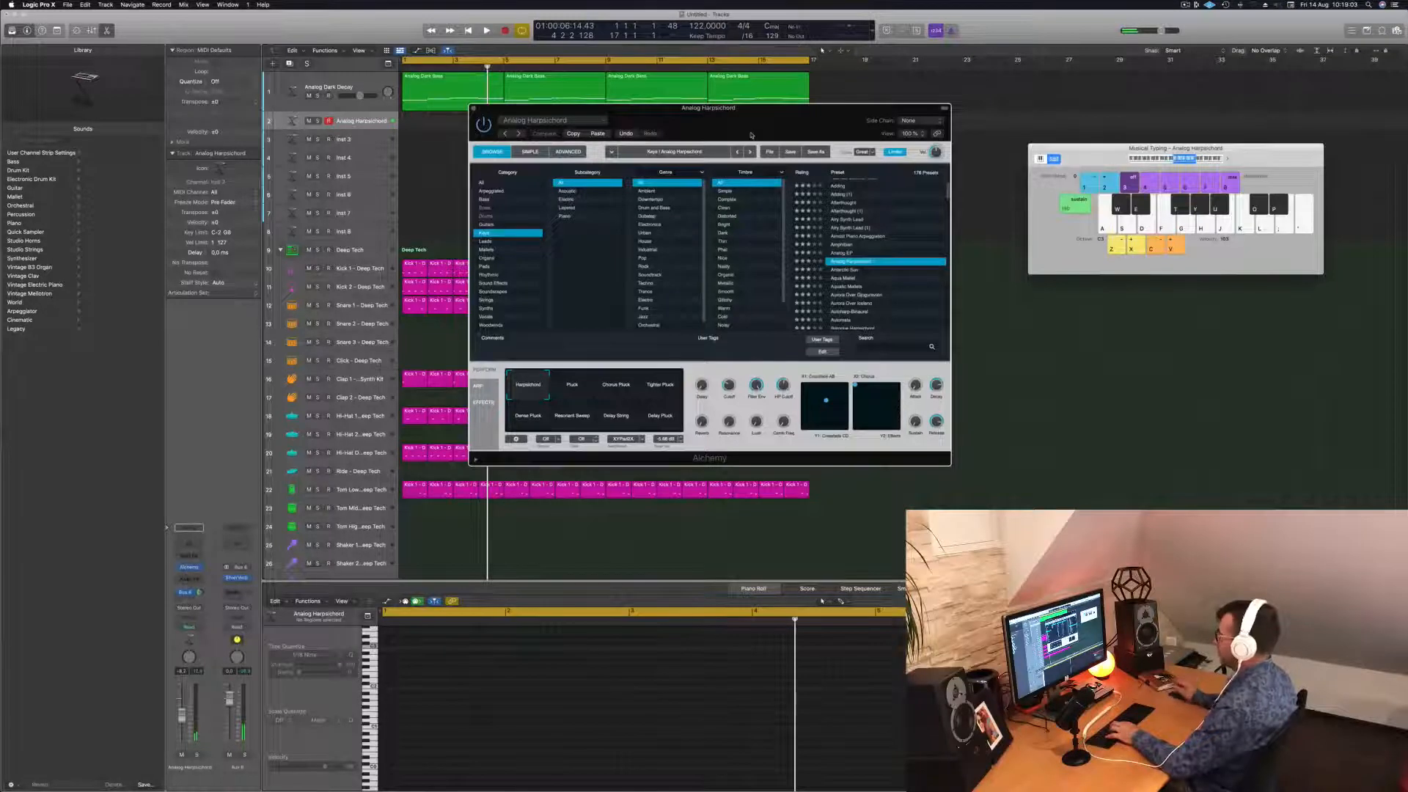
pyautogui.press('space')
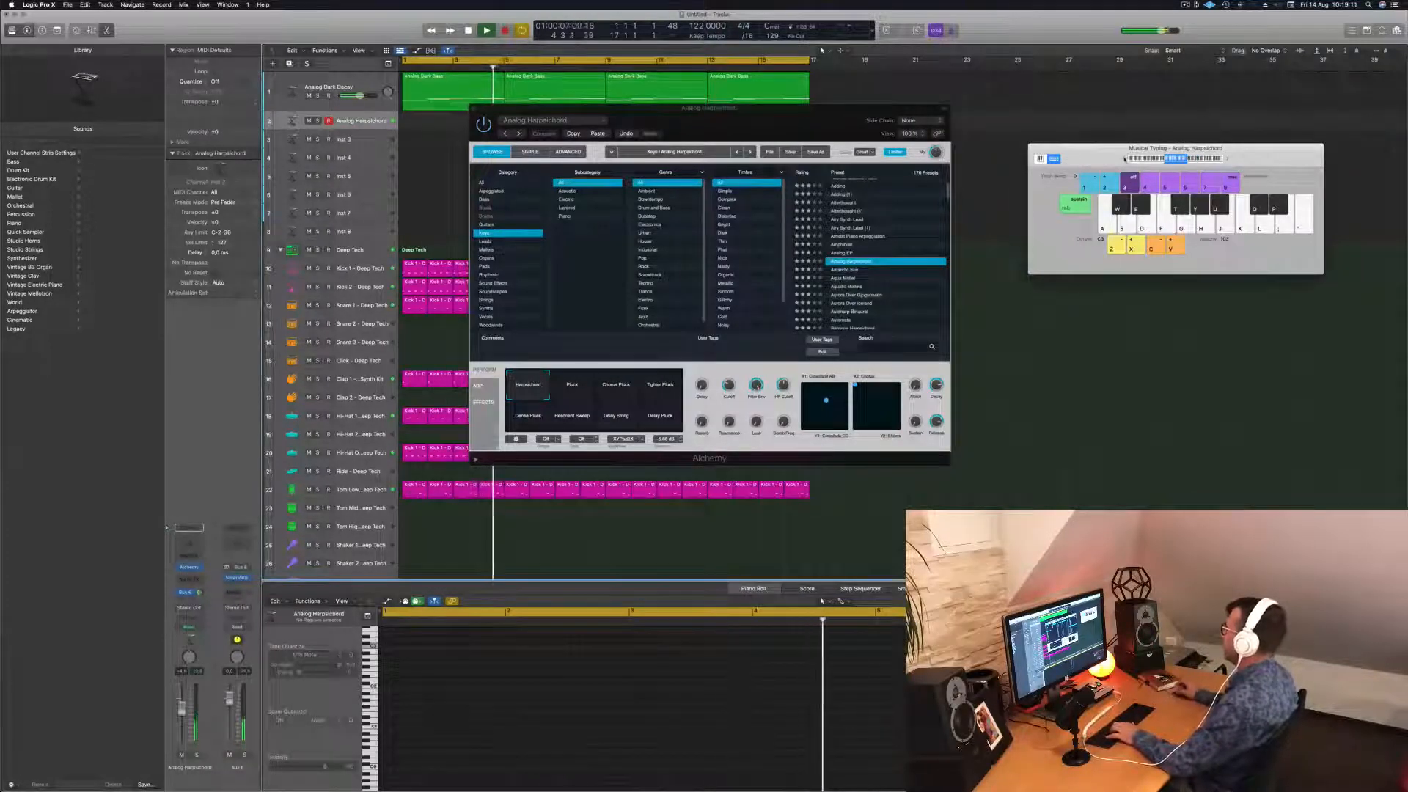
pyautogui.press('g')
pyautogui.press('h')
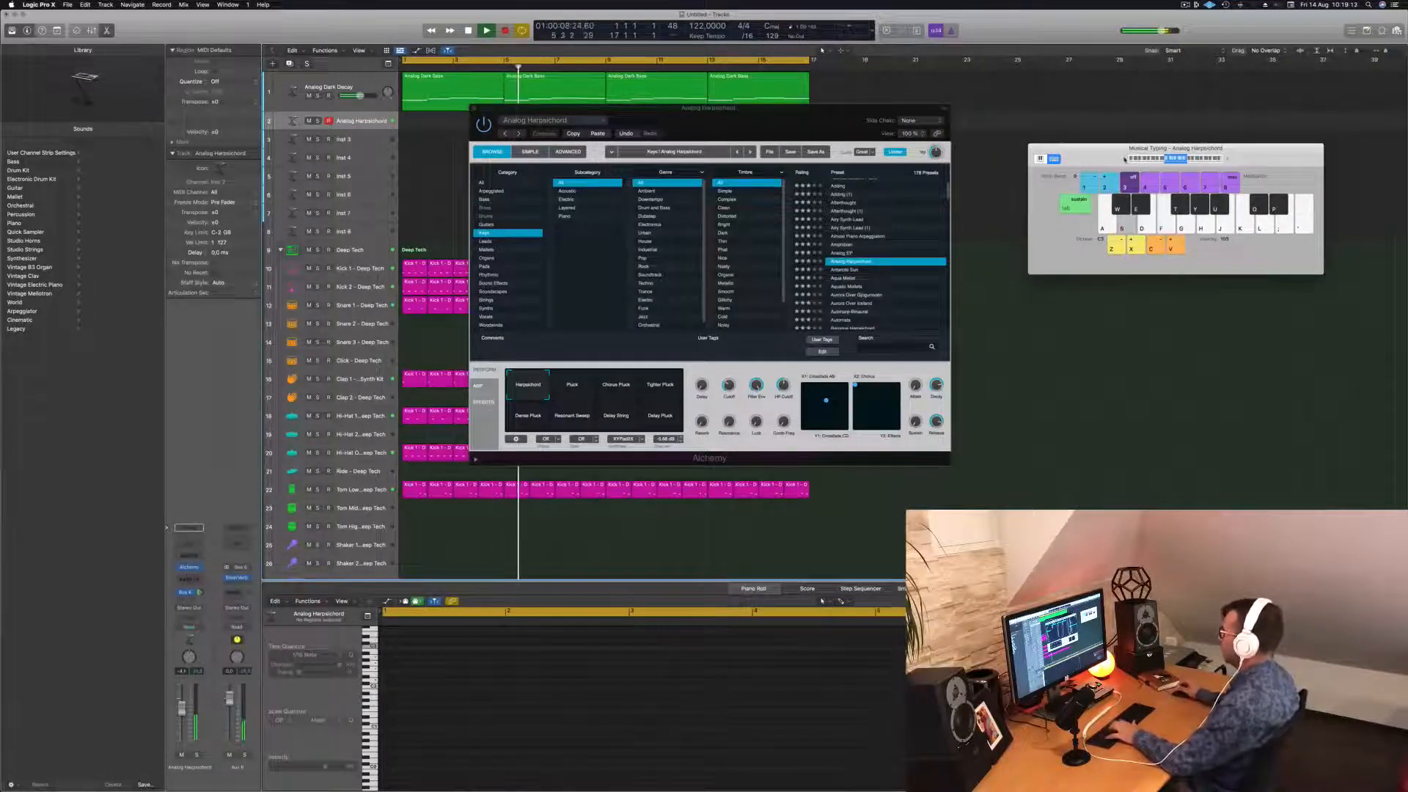
pyautogui.press('a')
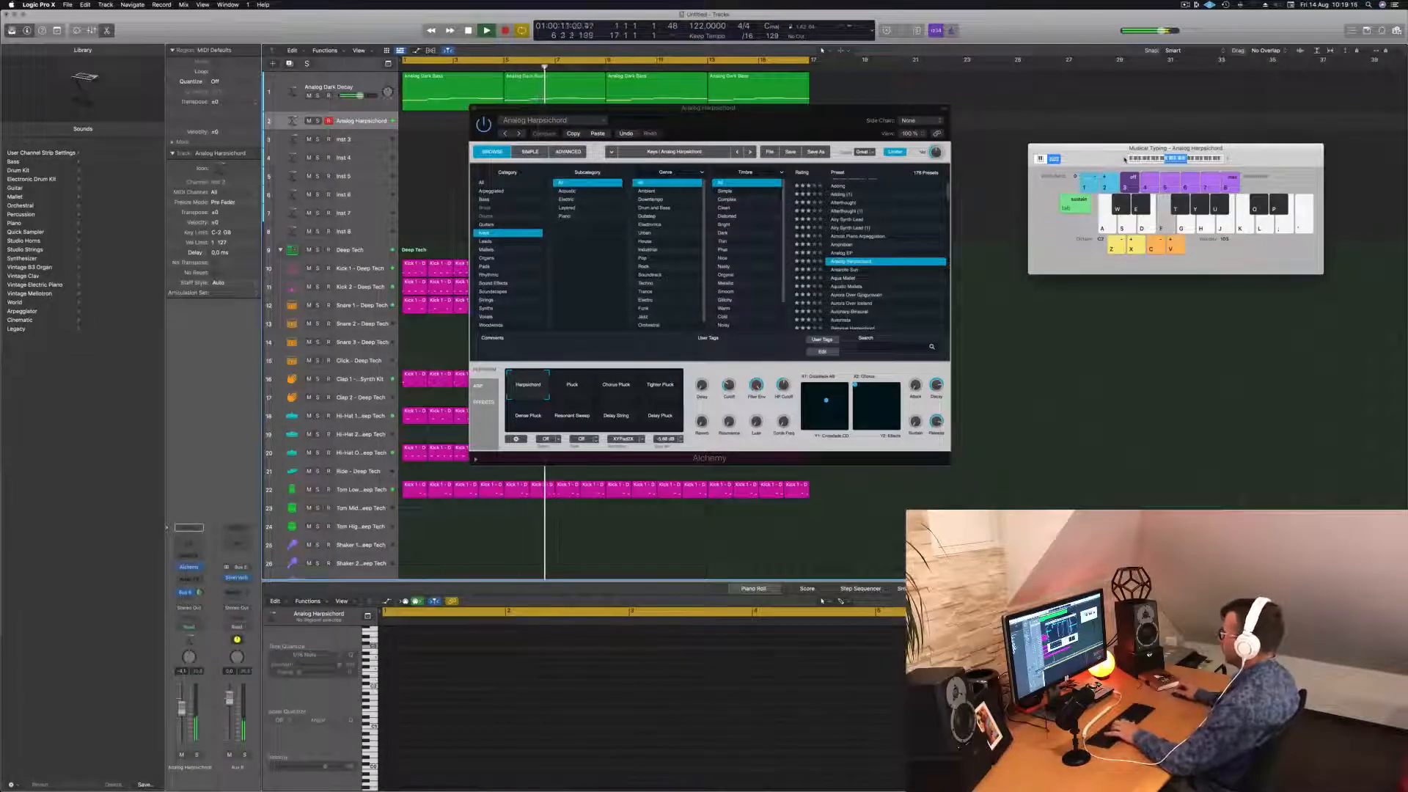
# Audition the Pluck and Chorus Pluck variations by playing chords over the beat.
pyautogui.click(567, 380)
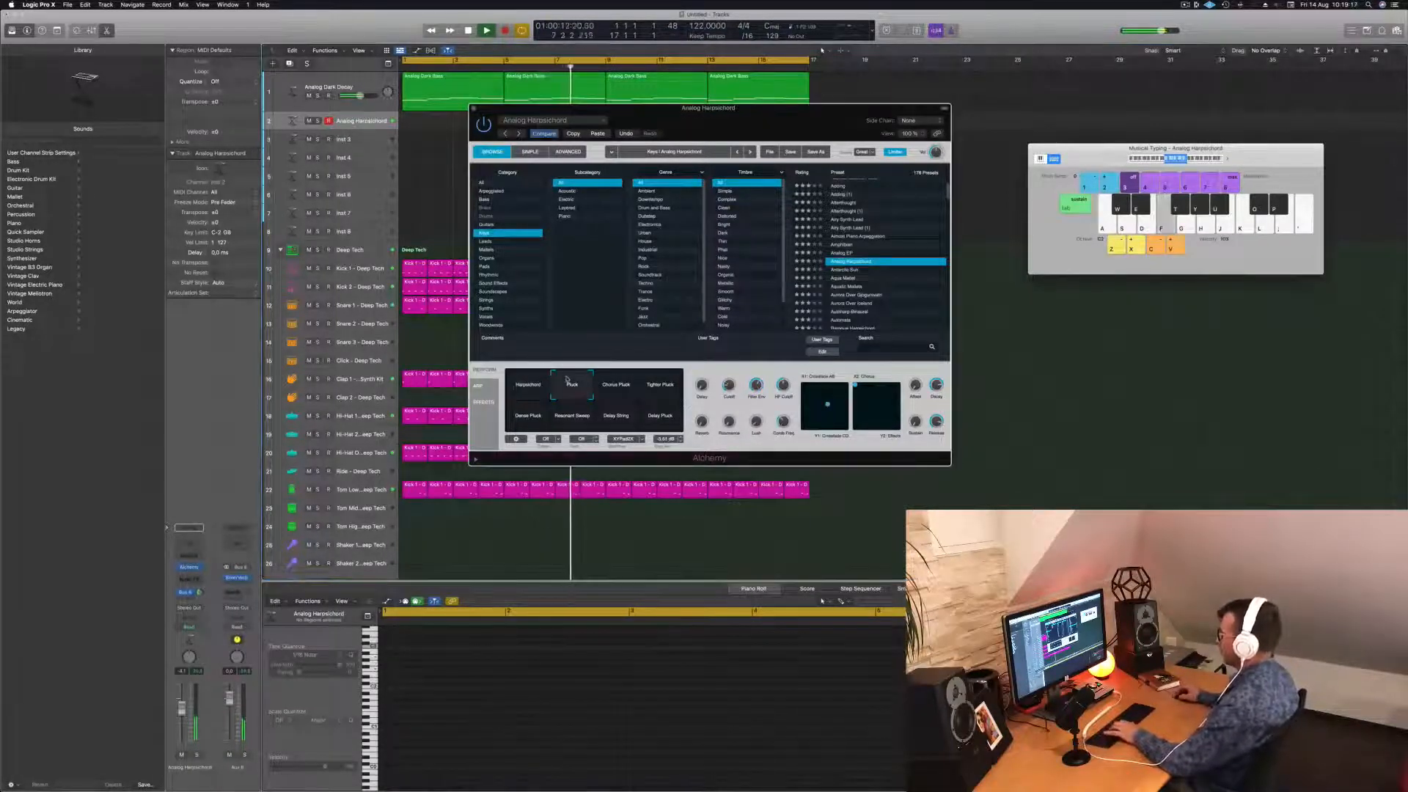
pyautogui.press('g')
pyautogui.press('f')
pyautogui.press('h')
pyautogui.press('d')
pyautogui.press('g')
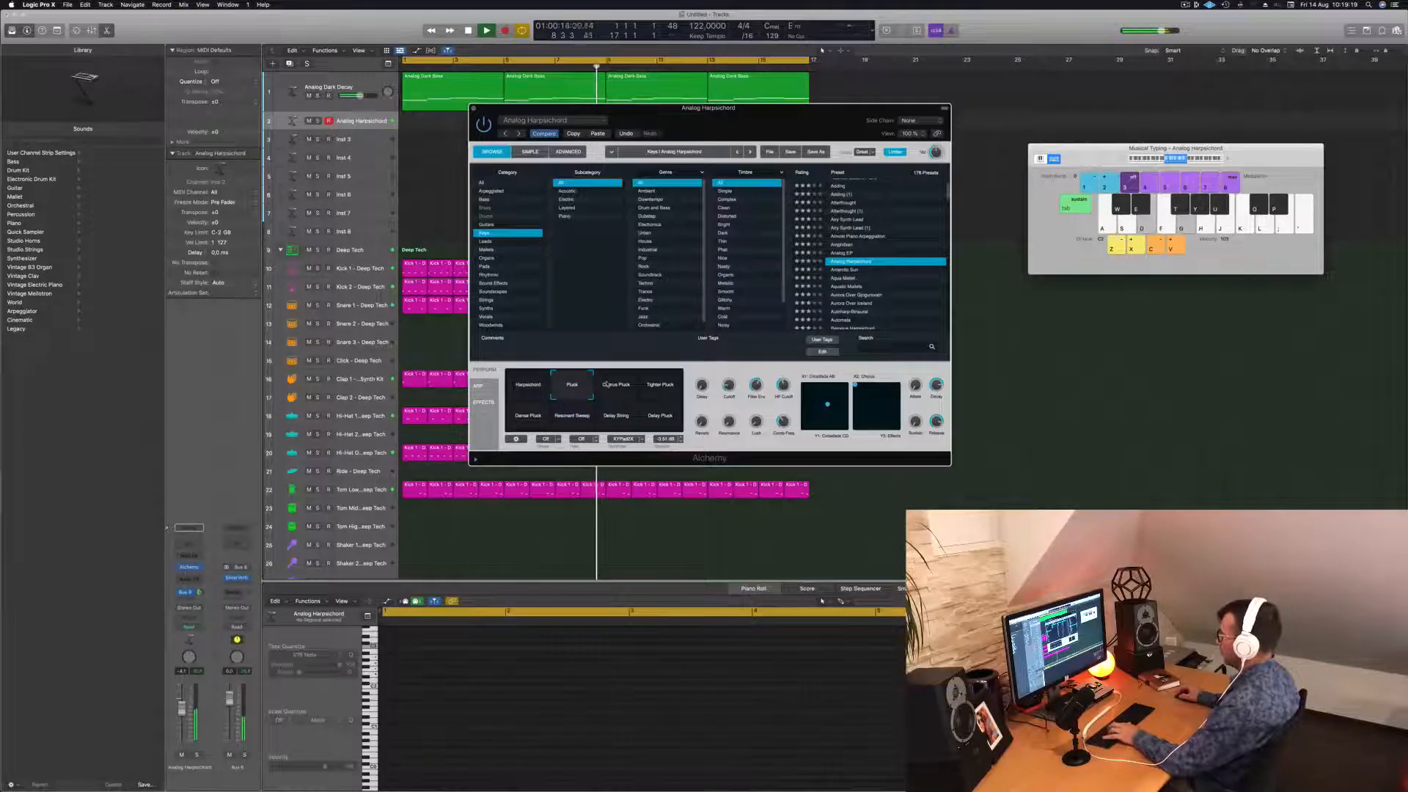
pyautogui.click(621, 388)
pyautogui.press('h')
pyautogui.press('f')
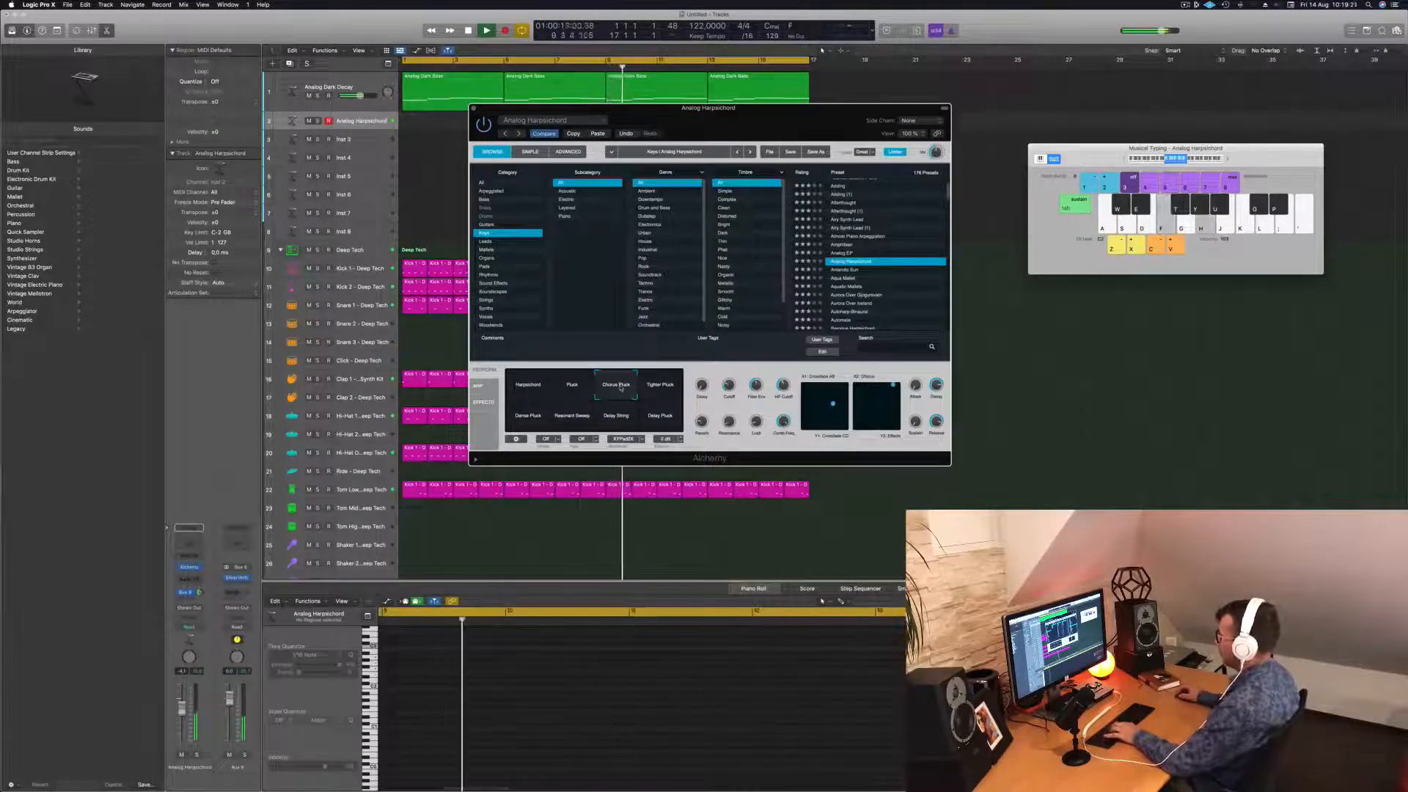
pyautogui.press('f')
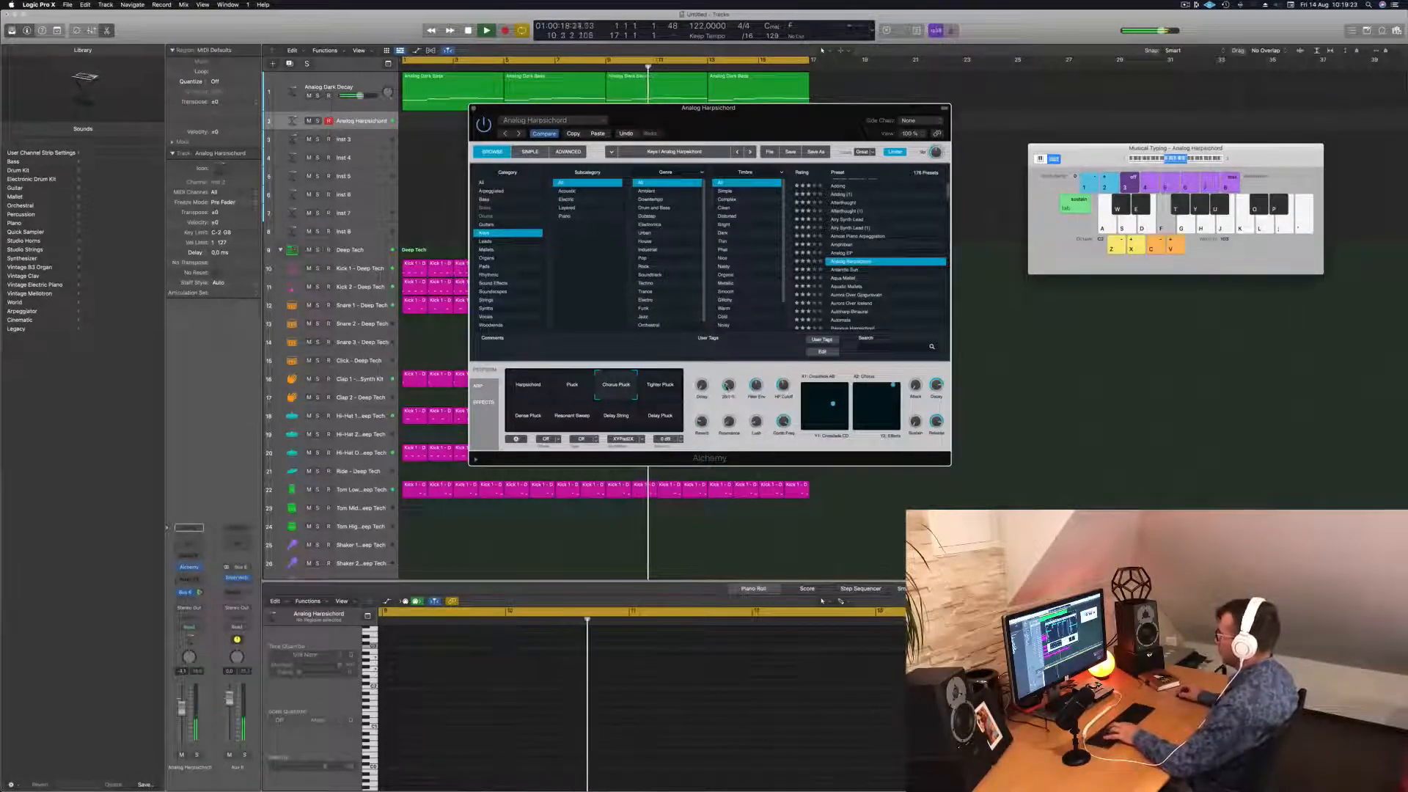
pyautogui.press('d')
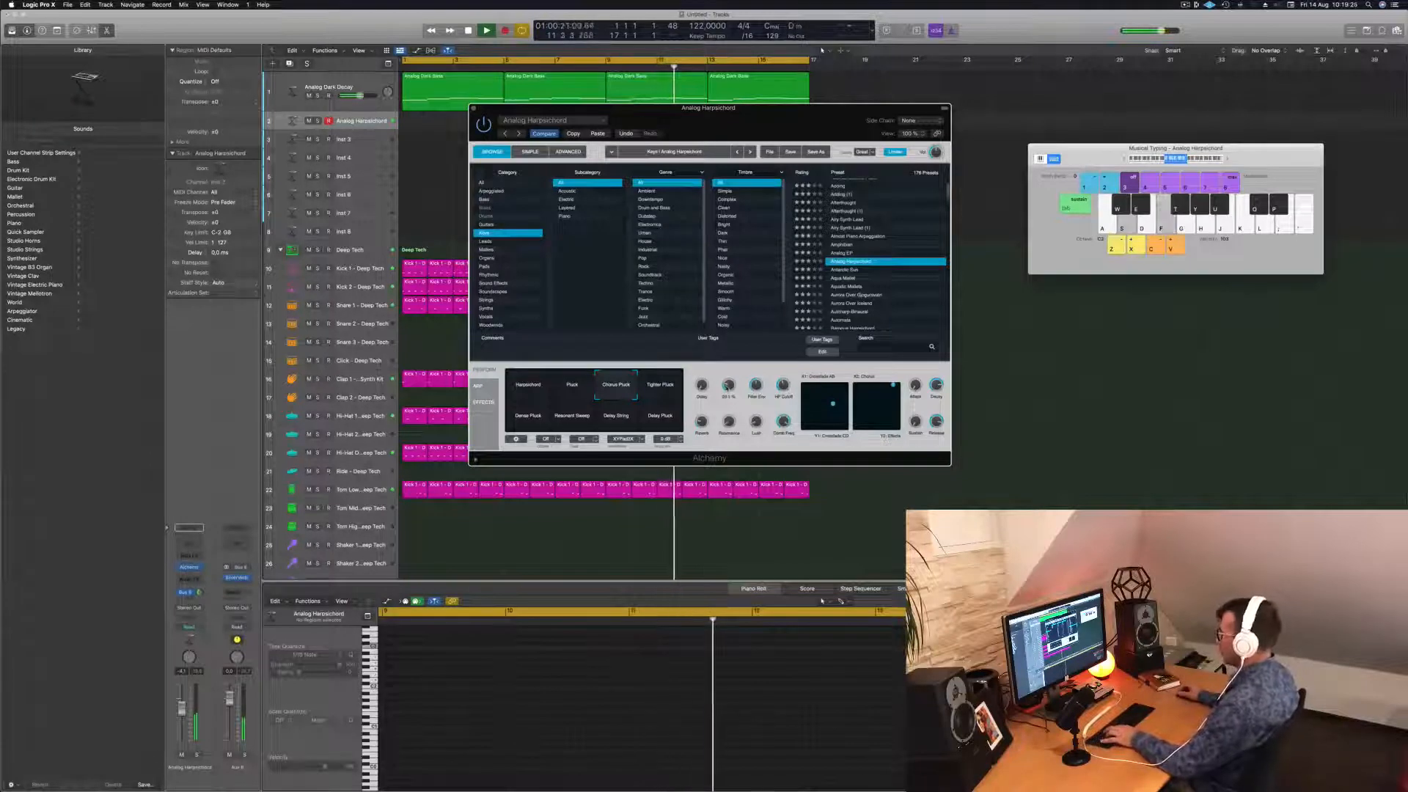
pyautogui.press('a')
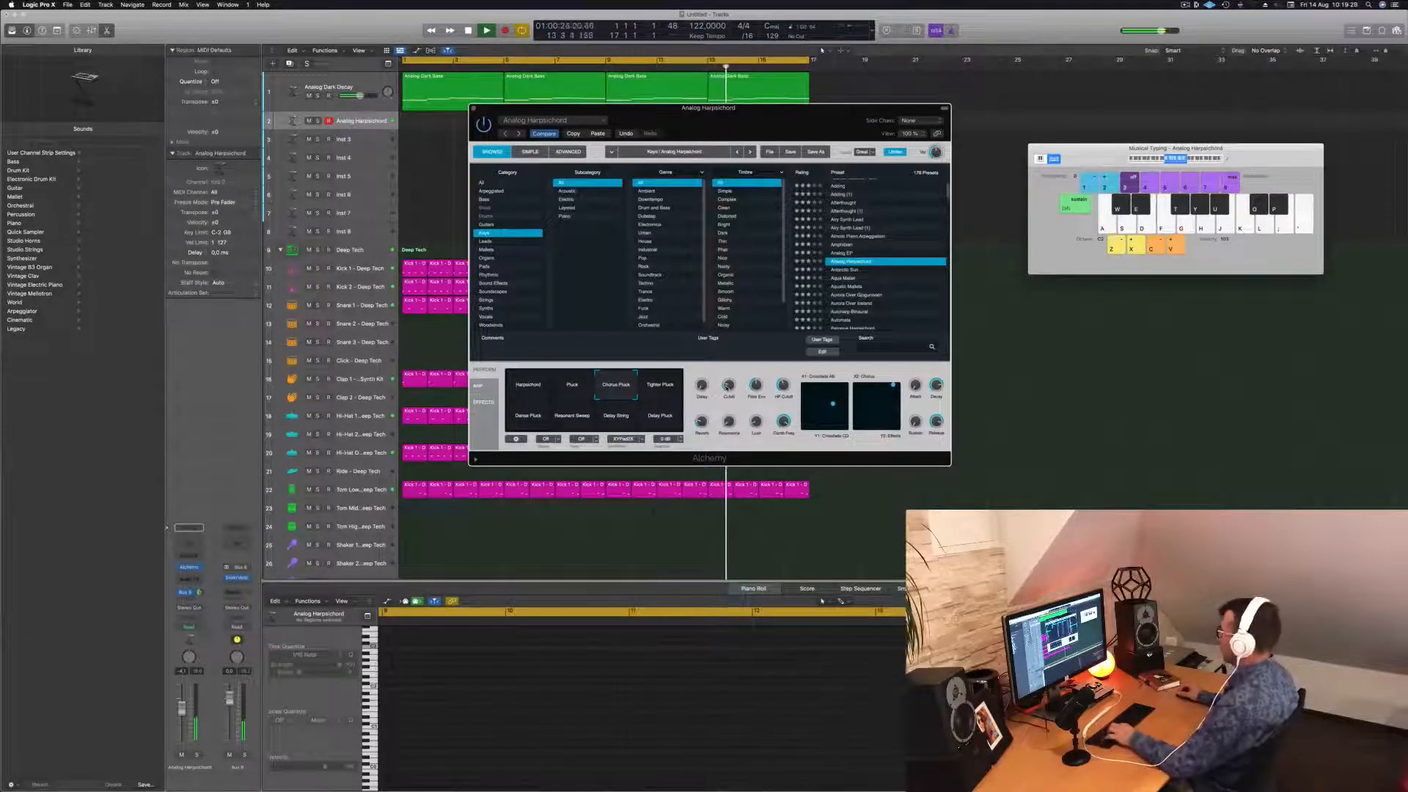
pyautogui.press('d')
pyautogui.press('f')
pyautogui.press('s')
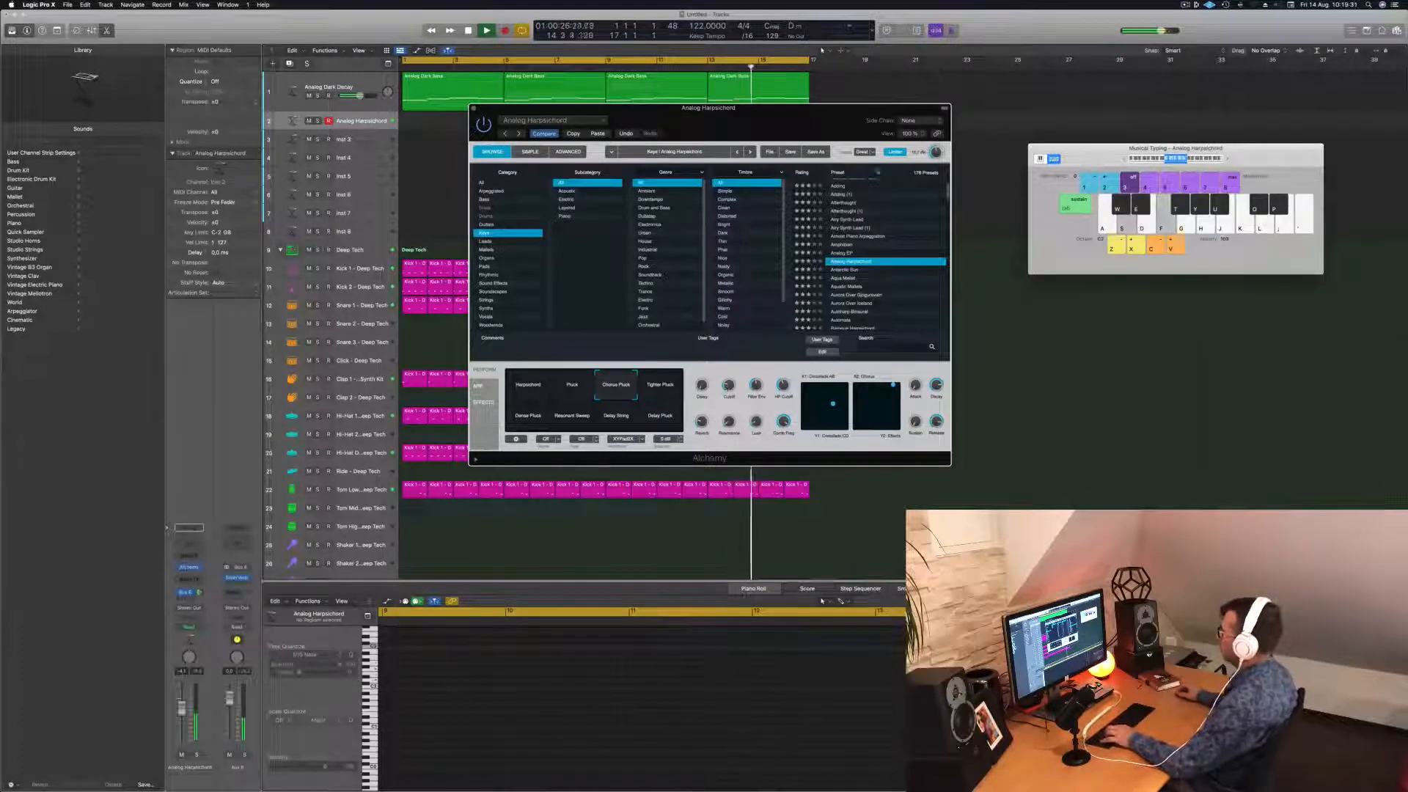
# Try Tighter Pluck, then settle on Dense Pluck and play a chord progression with it.
pyautogui.click(658, 383)
pyautogui.press('f')
pyautogui.click(535, 417)
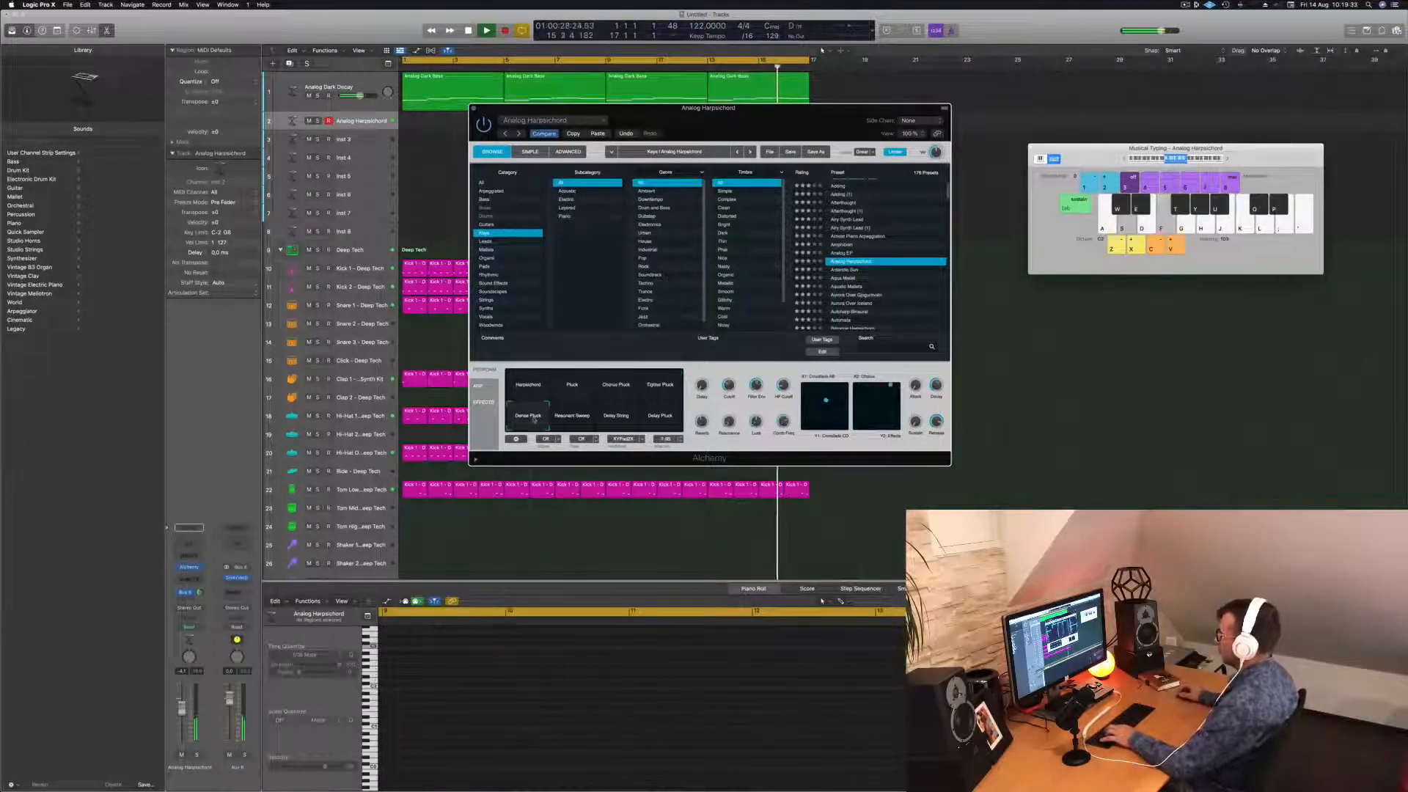
pyautogui.press('f')
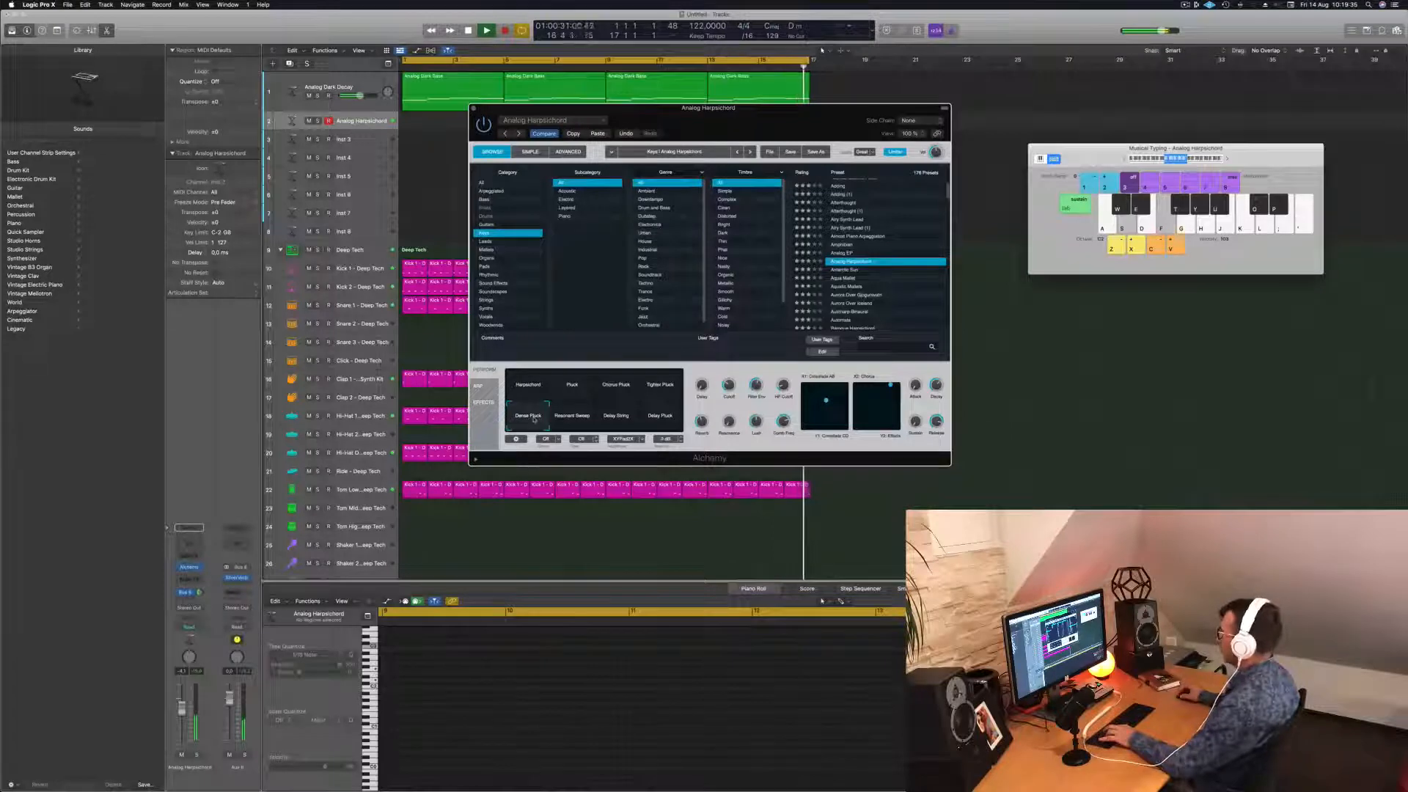
pyautogui.press('f')
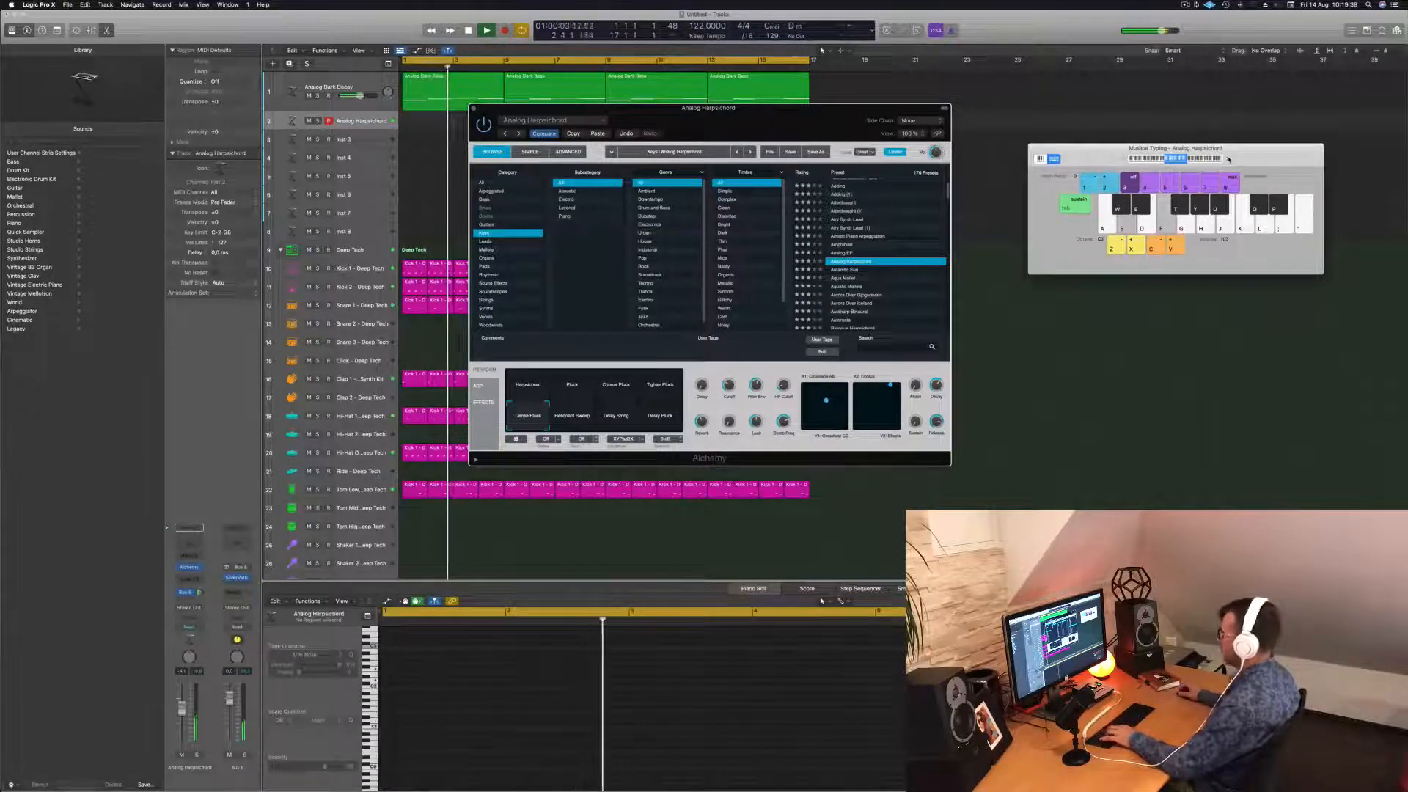
pyautogui.press('f')
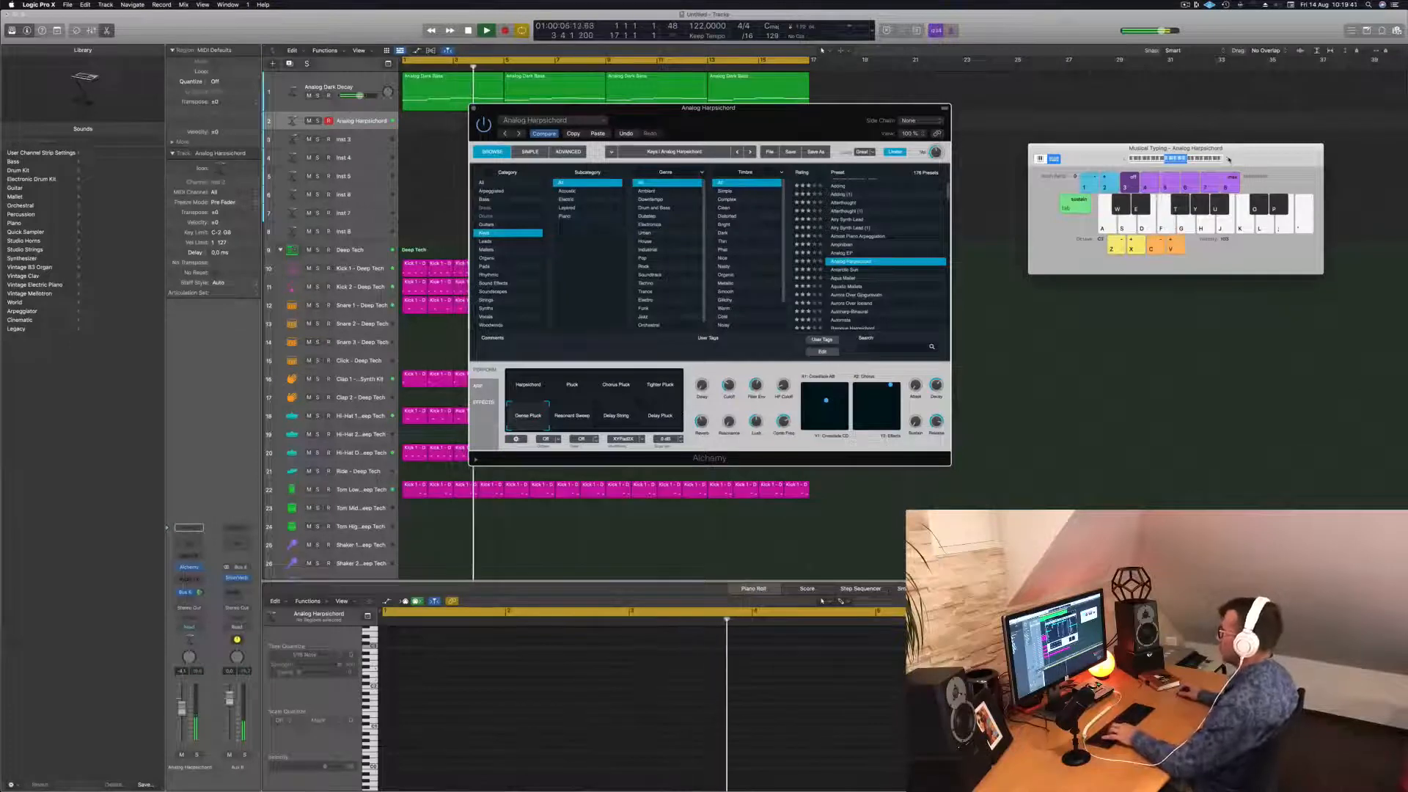
pyautogui.press('f')
pyautogui.press('h')
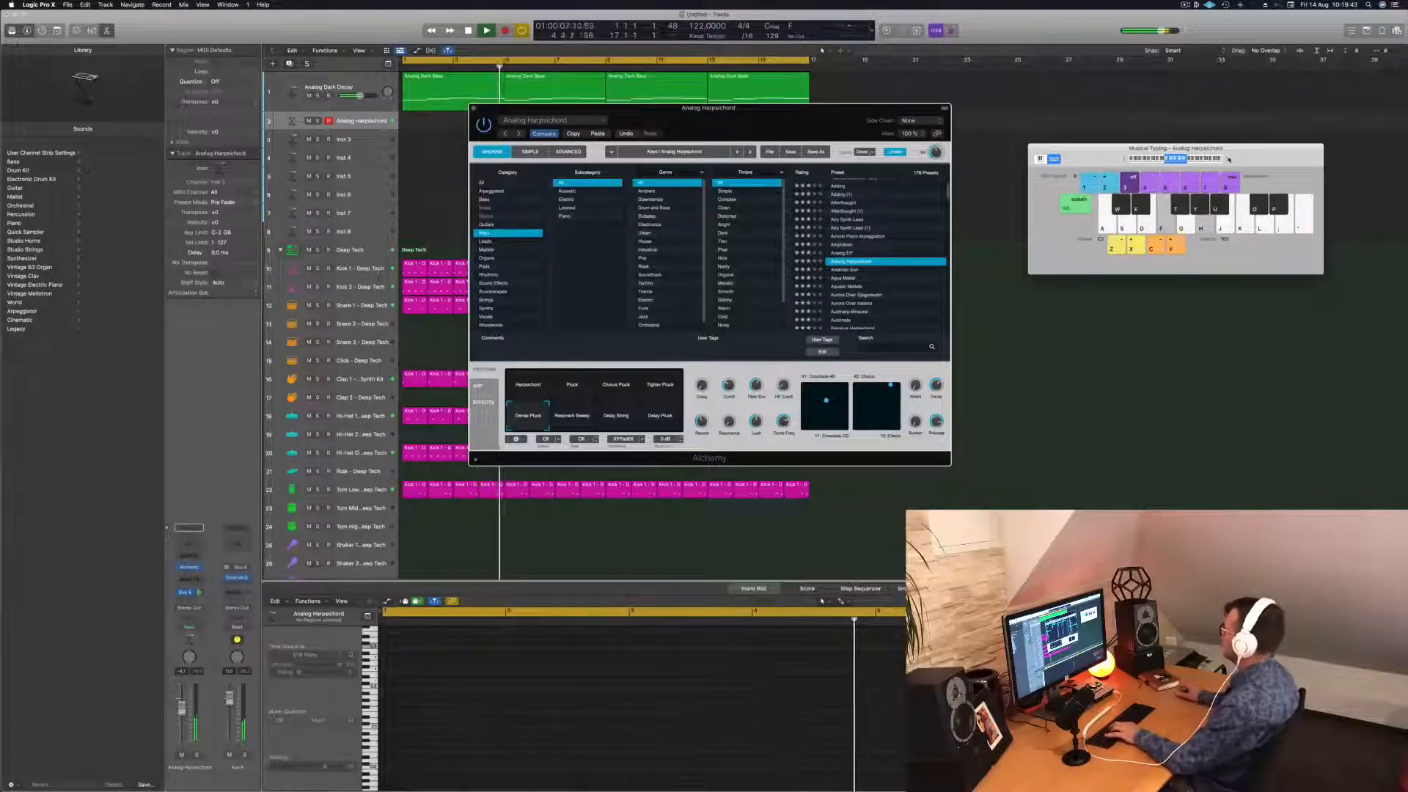
pyautogui.press('g')
pyautogui.press('j')
pyautogui.press('f')
pyautogui.press('h')
pyautogui.press('d')
pyautogui.press('g')
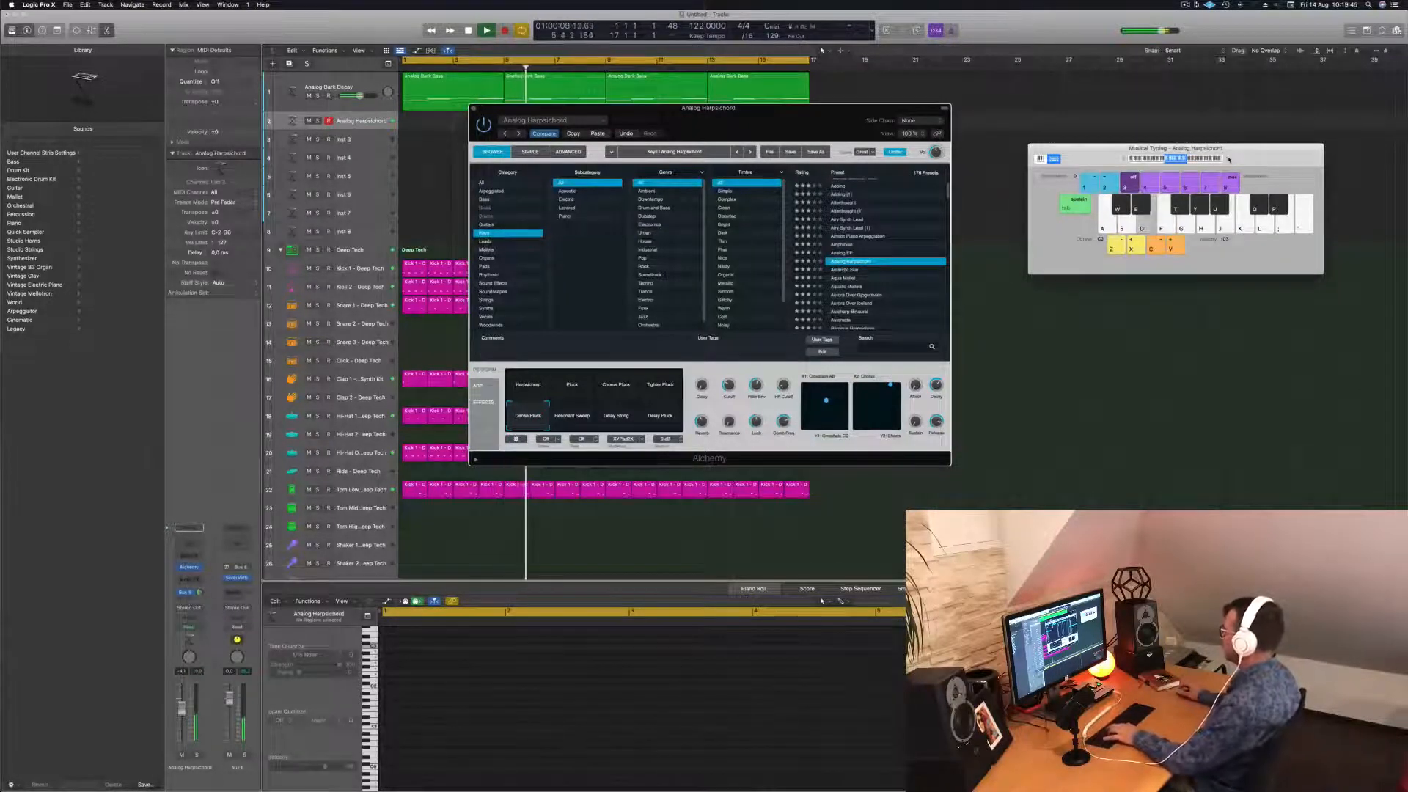
pyautogui.press('g')
pyautogui.press('s')
pyautogui.press('f')
pyautogui.press('f')
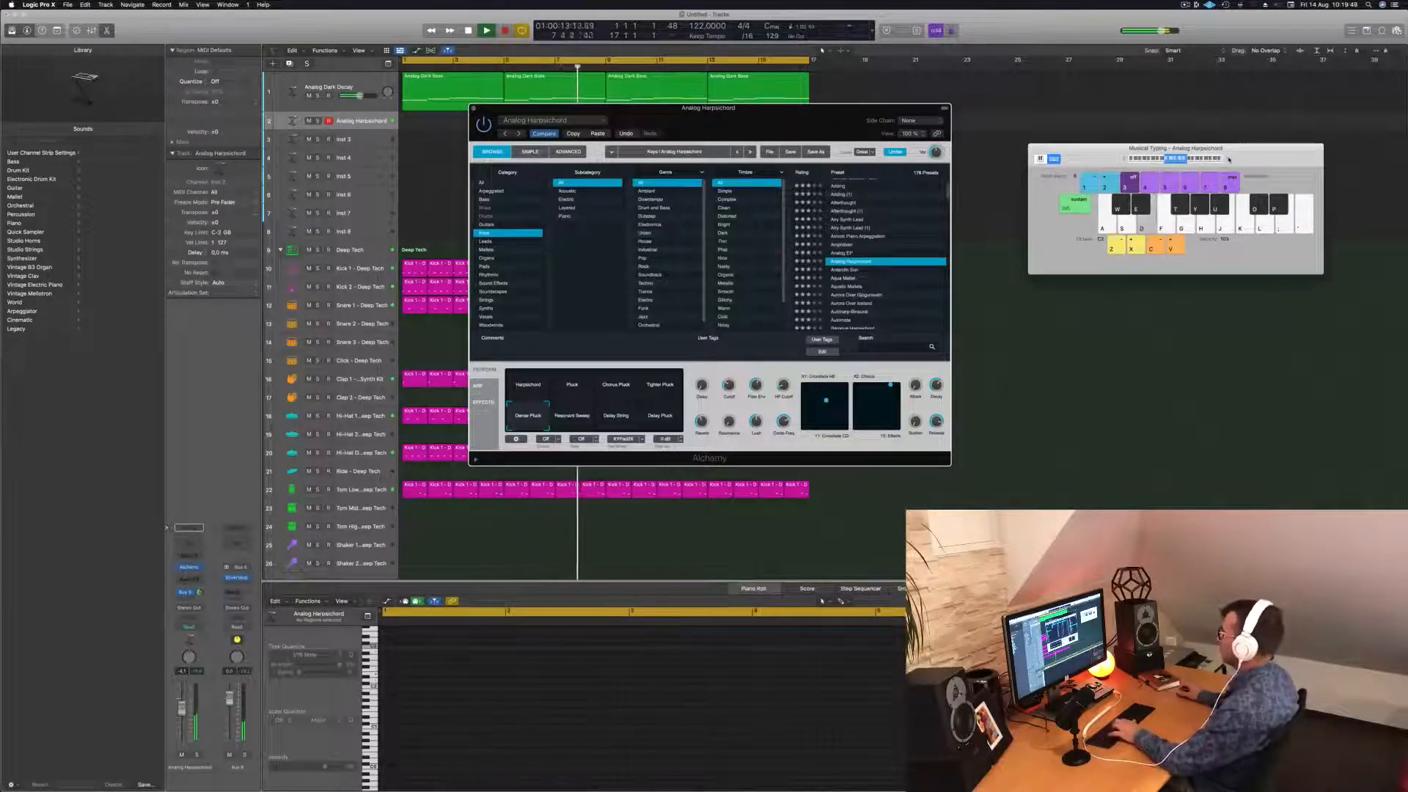
pyautogui.press('g')
pyautogui.press('h')
pyautogui.press('j')
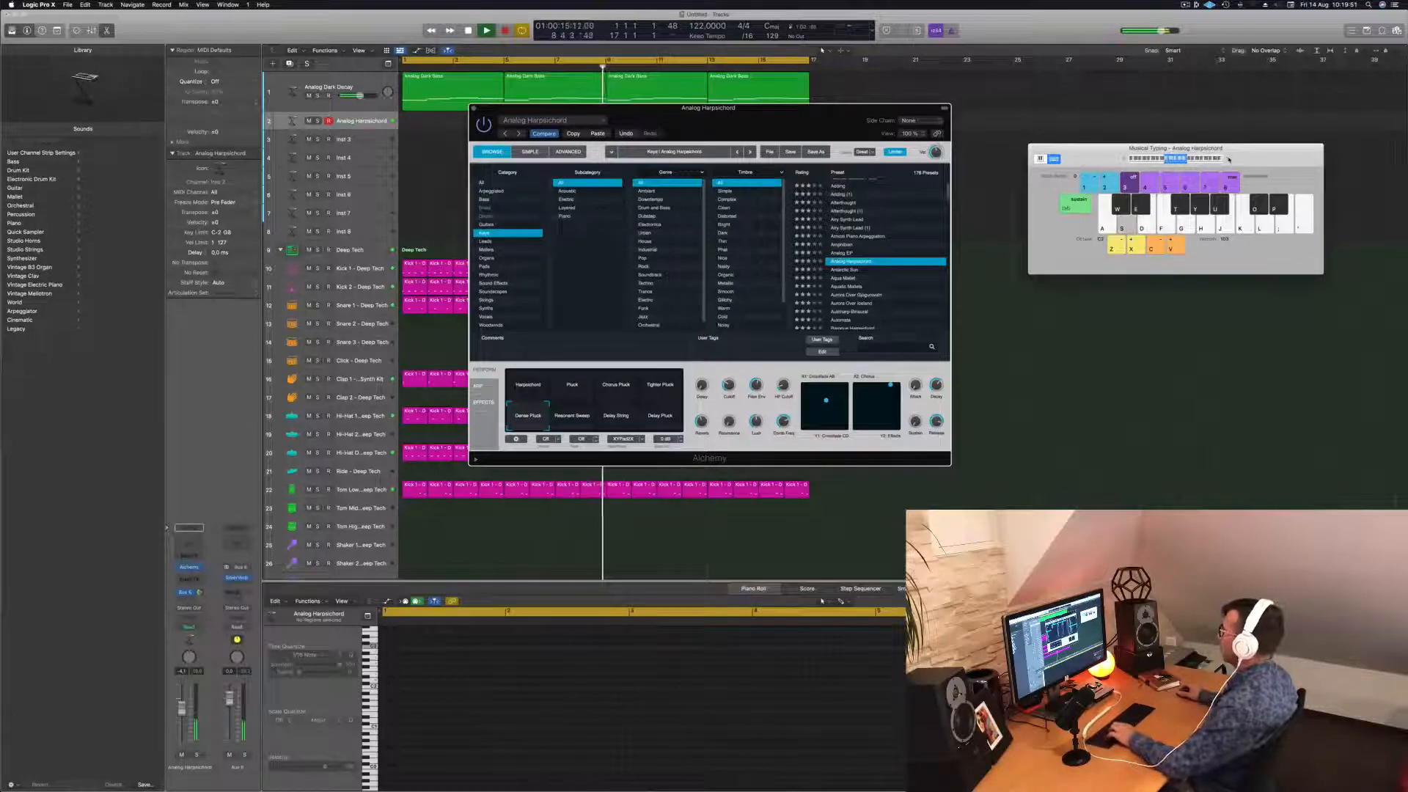
pyautogui.press('a')
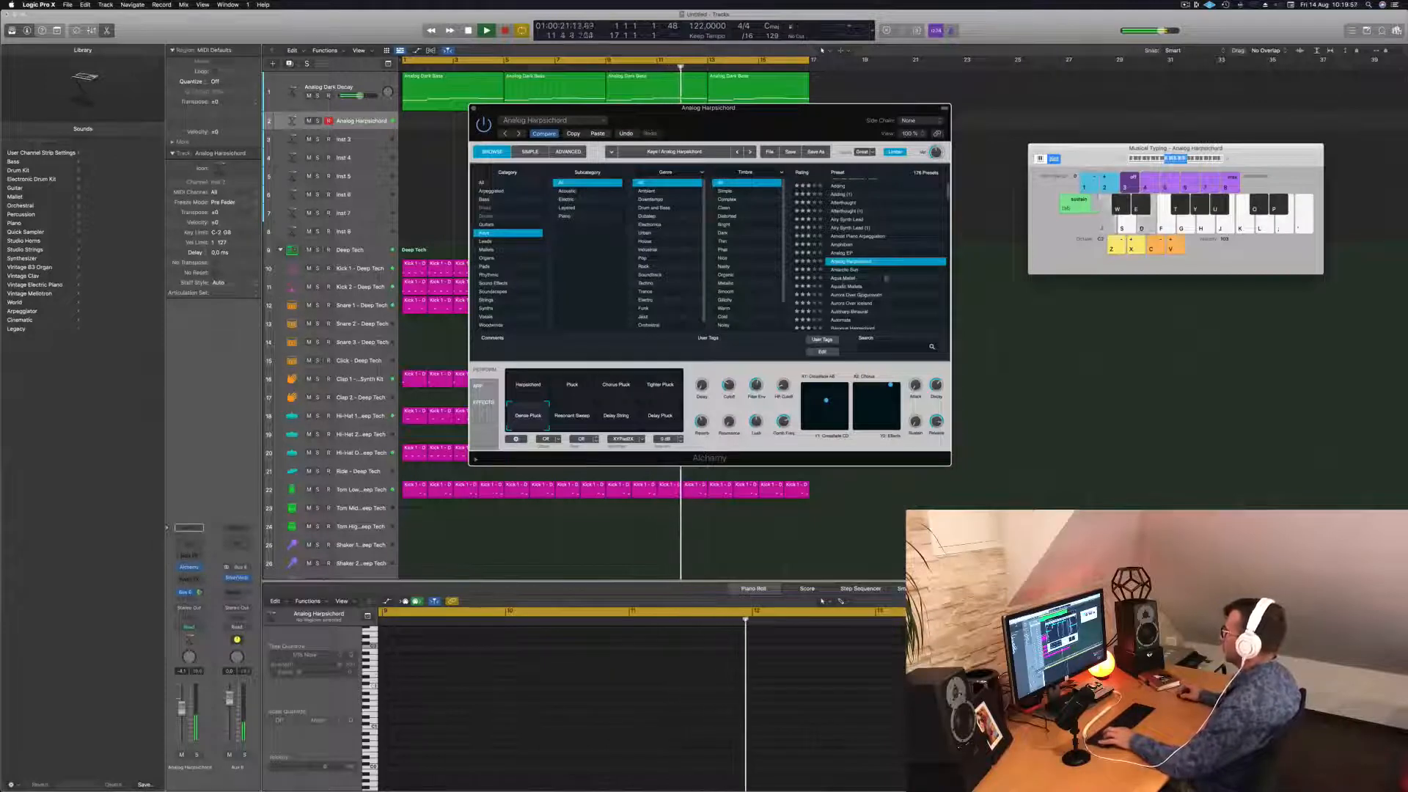
# Load the Antarctic Sun preset on track 2's Alchemy and audition it with raised modulation.
pyautogui.click(849, 271)
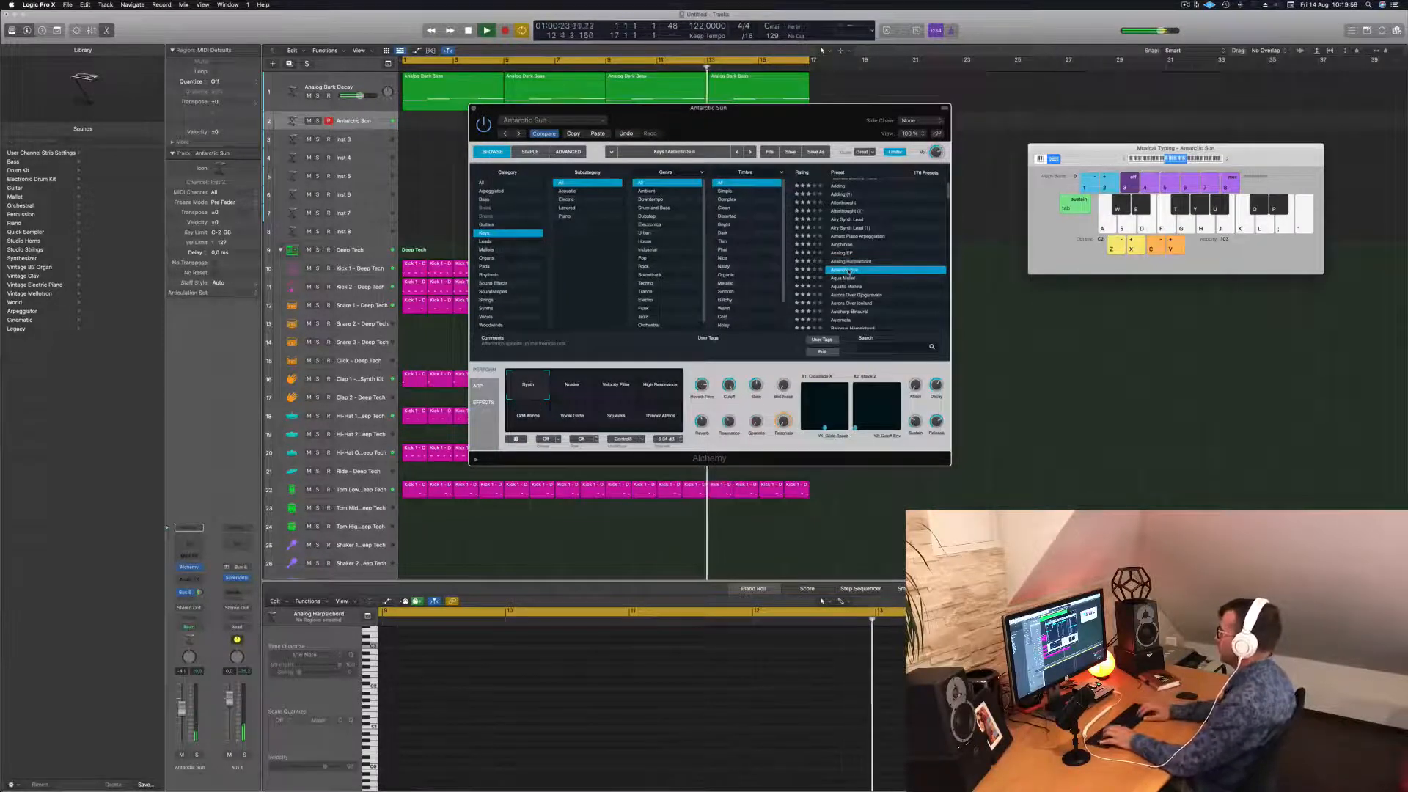
pyautogui.press('a')
pyautogui.press('a')
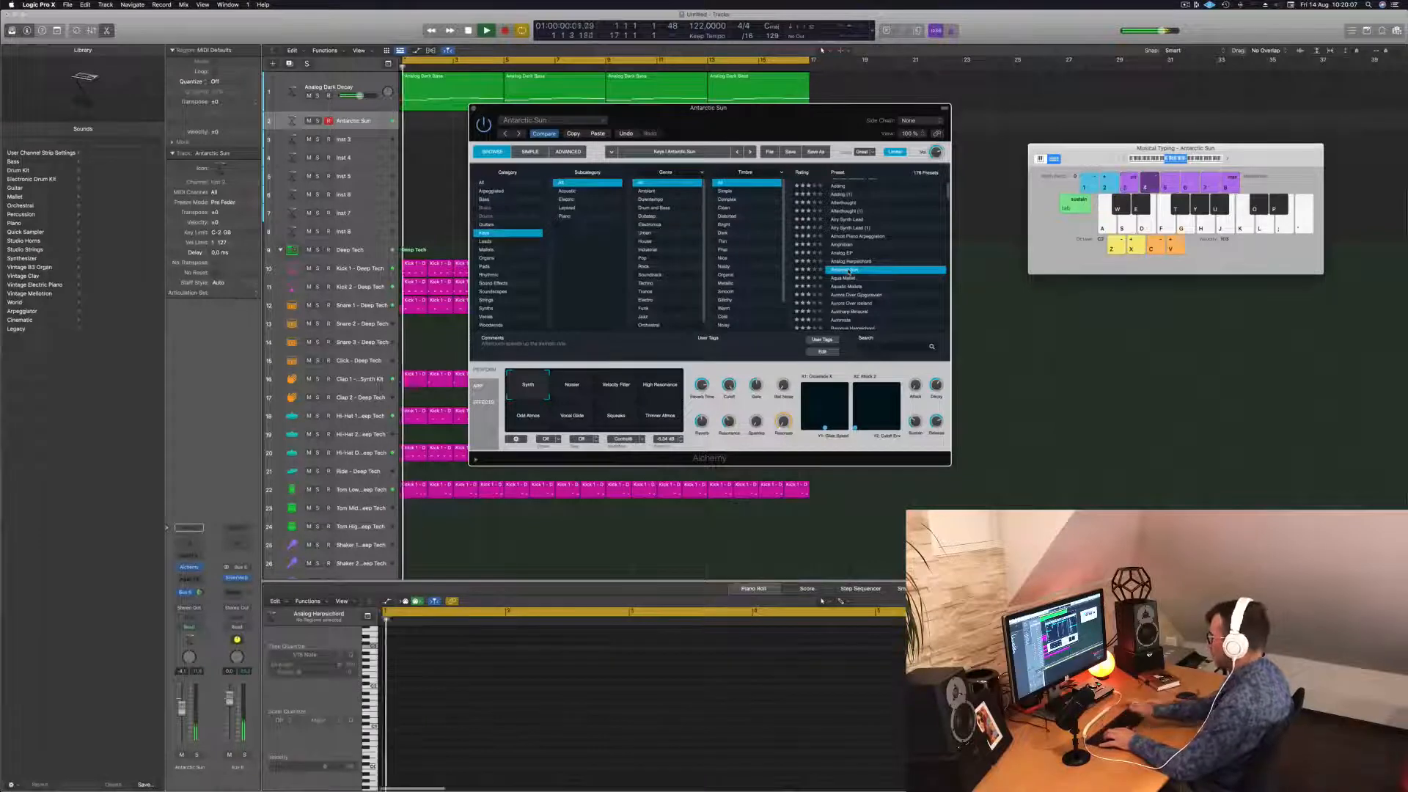
pyautogui.press('4')
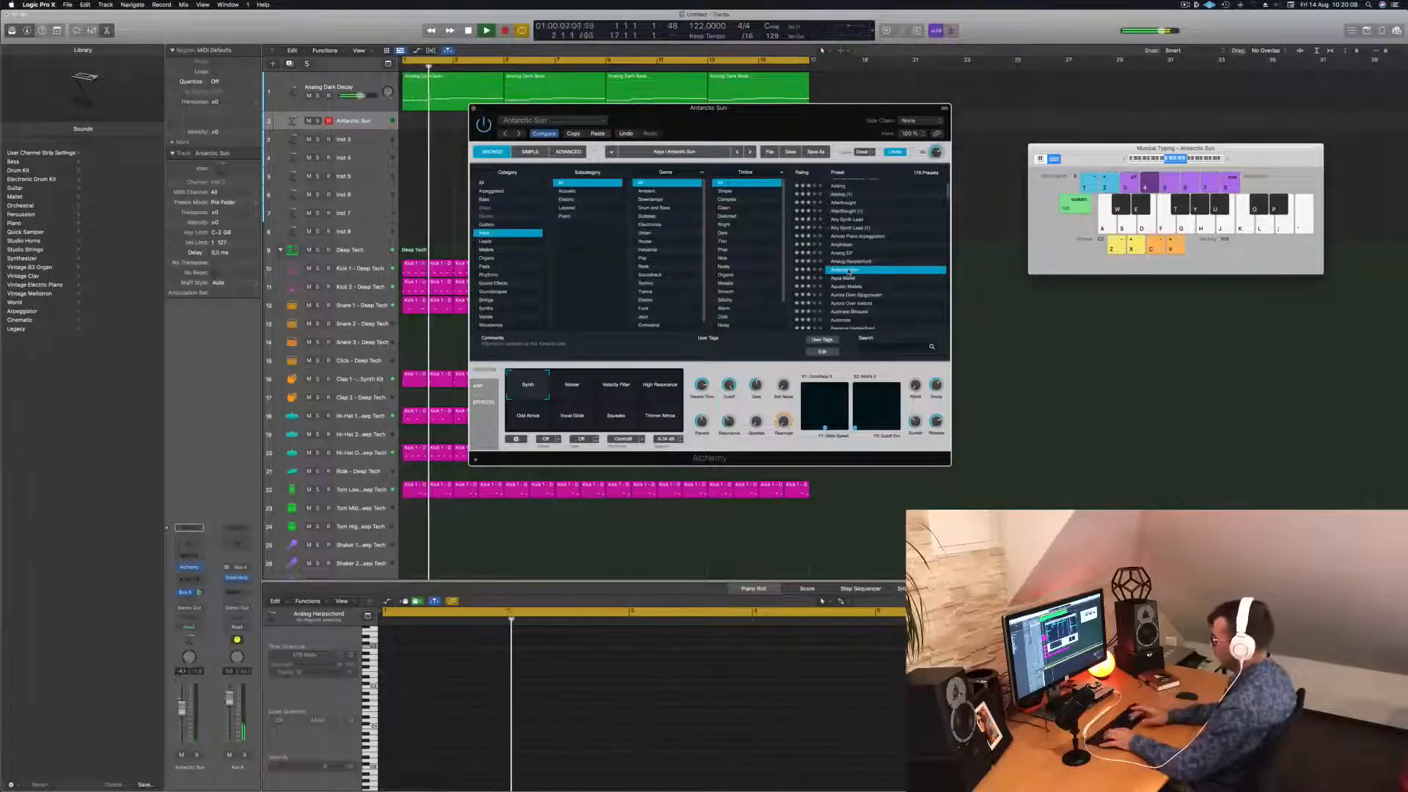
# Record a new region on track 2, playing the A and D notes via Musical Typing.
pyautogui.press('r')
pyautogui.press('a')
pyautogui.press('d')
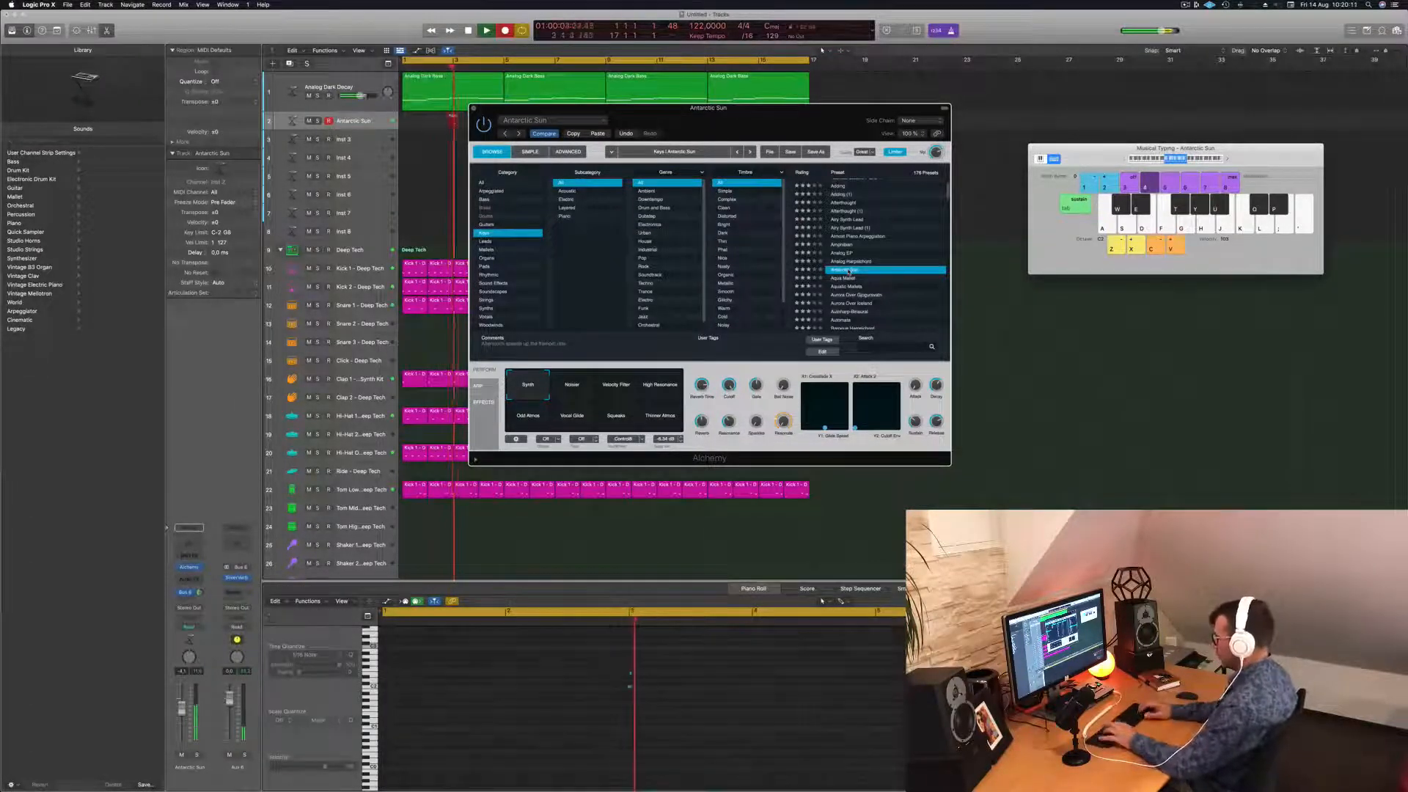
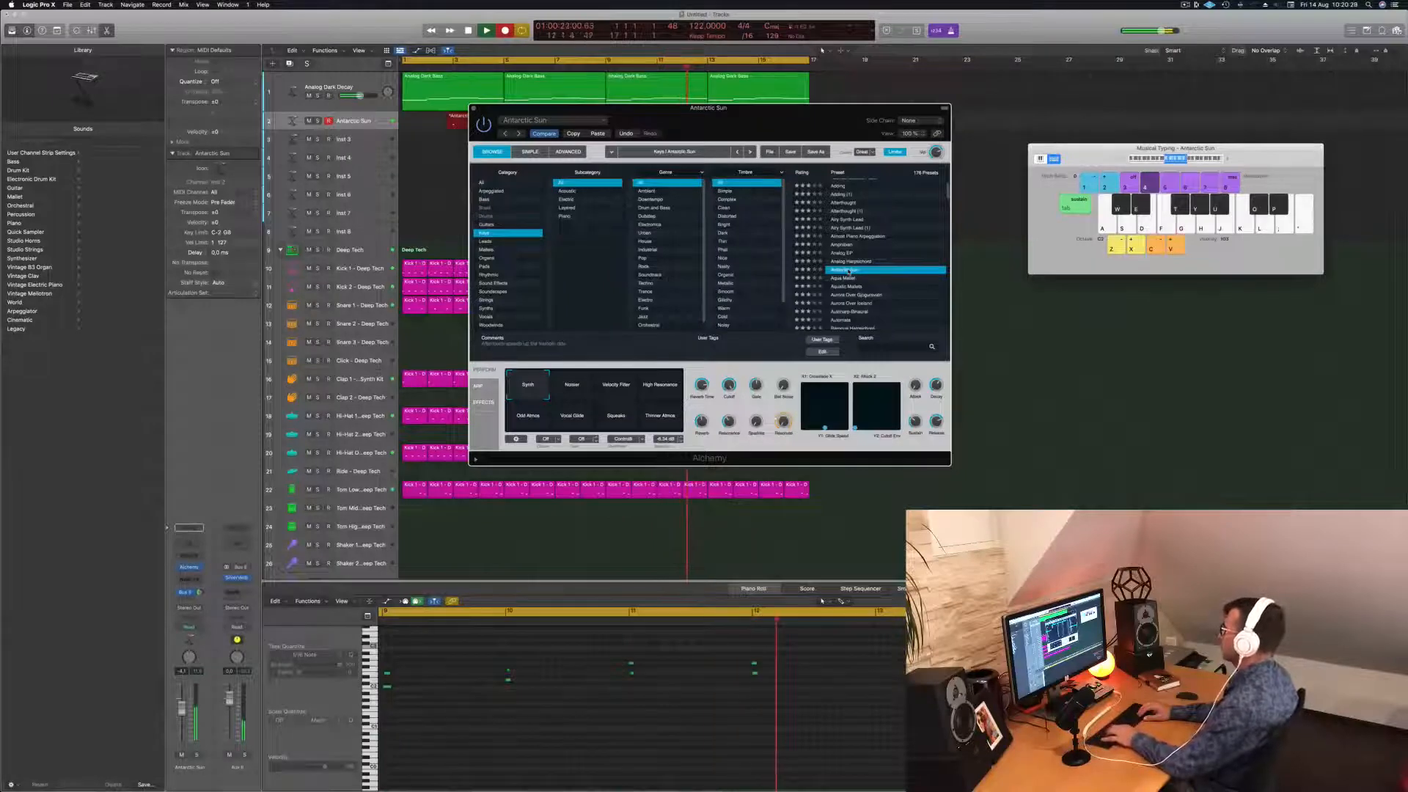
# Split the recorded Antarctic Sun region, delete its left part, and move the rest to bar 1.
pyautogui.press('space')
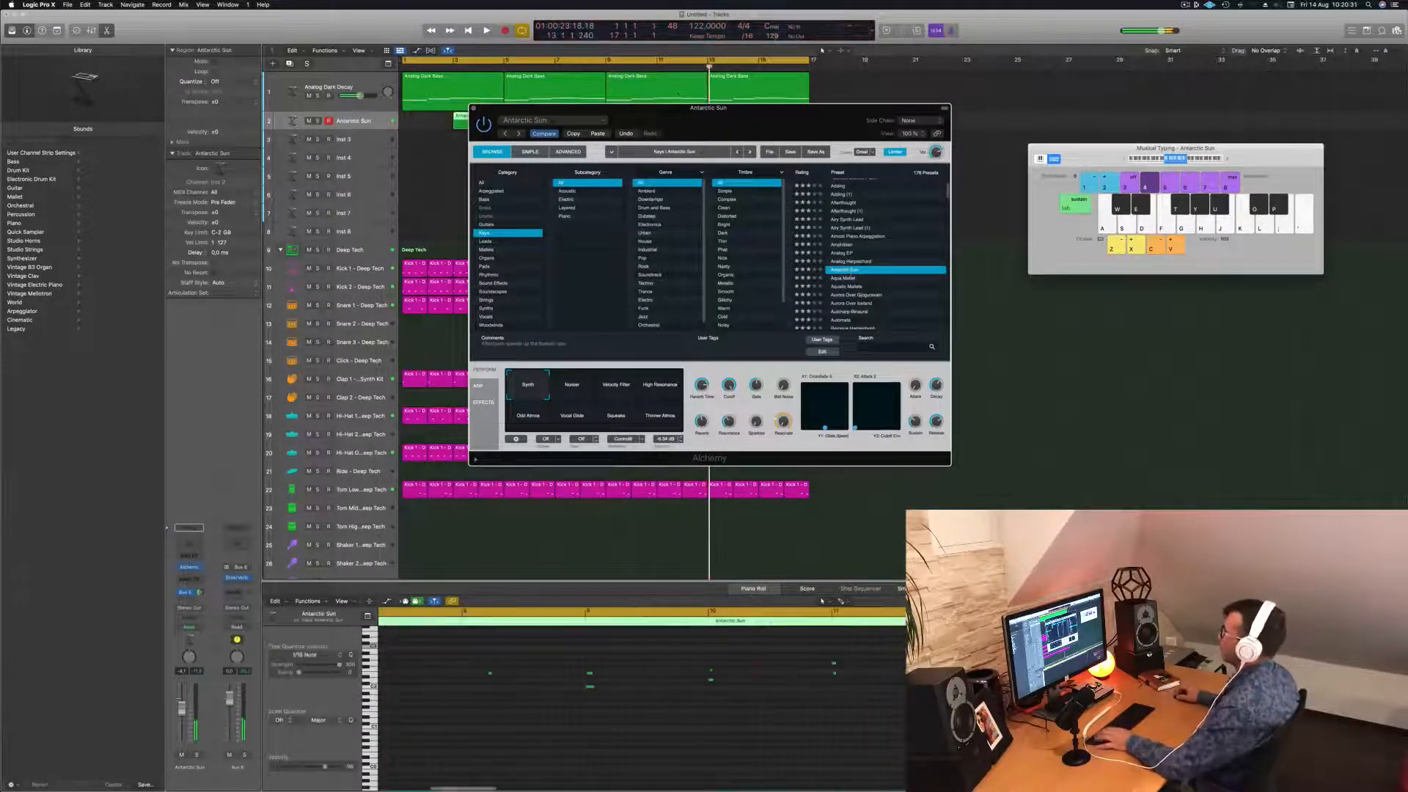
pyautogui.moveTo(658, 120); pyautogui.dragTo(1118, 166)
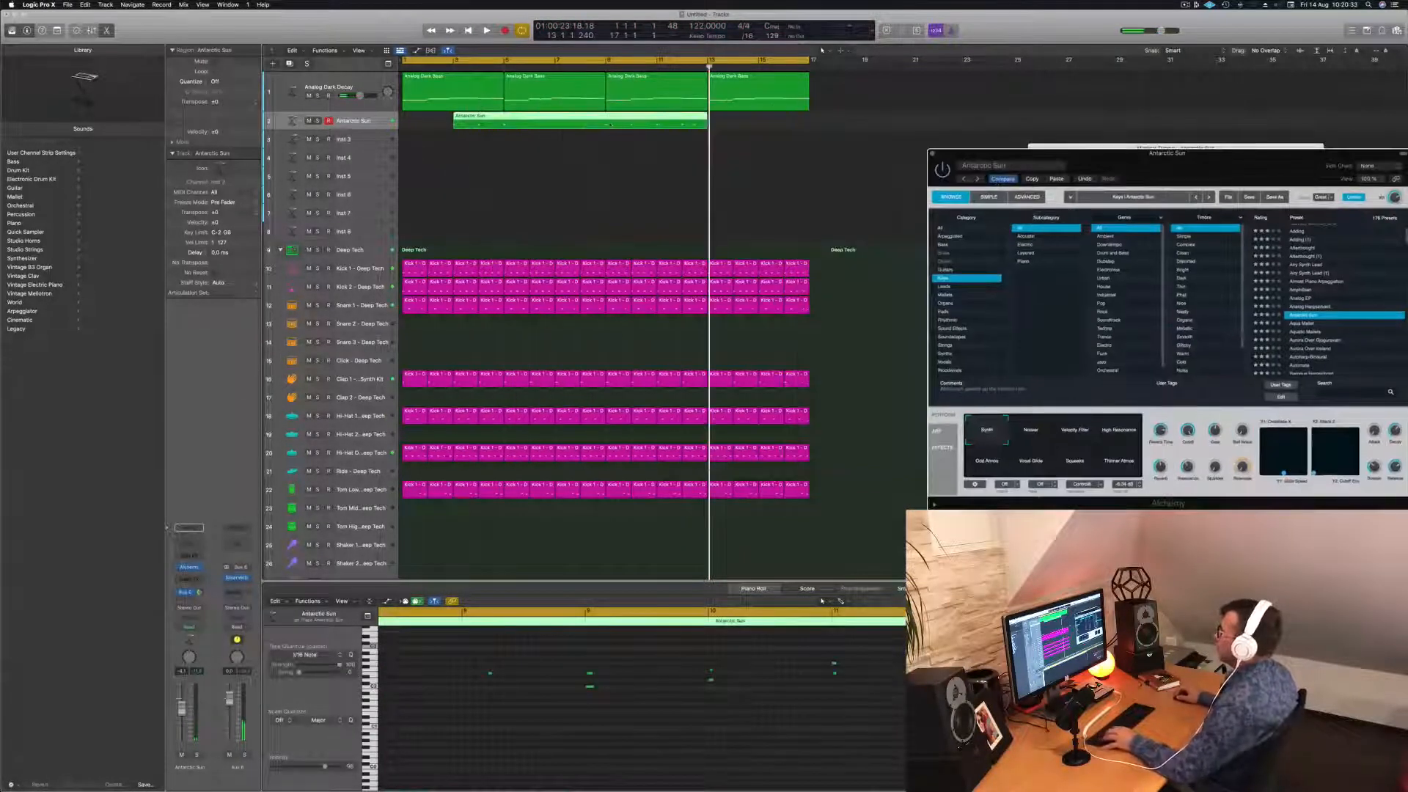
pyautogui.click(606, 121)
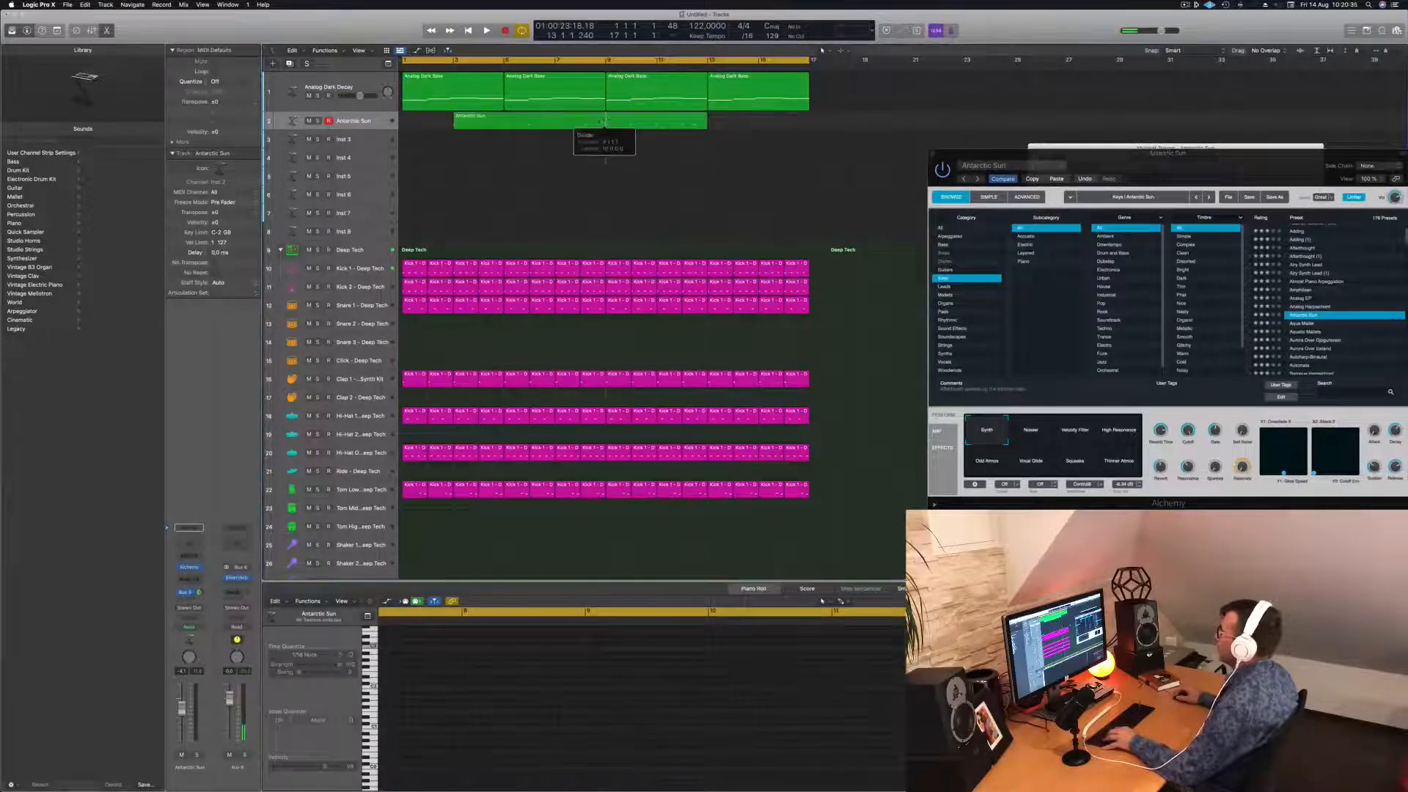
pyautogui.click(776, 256)
pyautogui.click(555, 123)
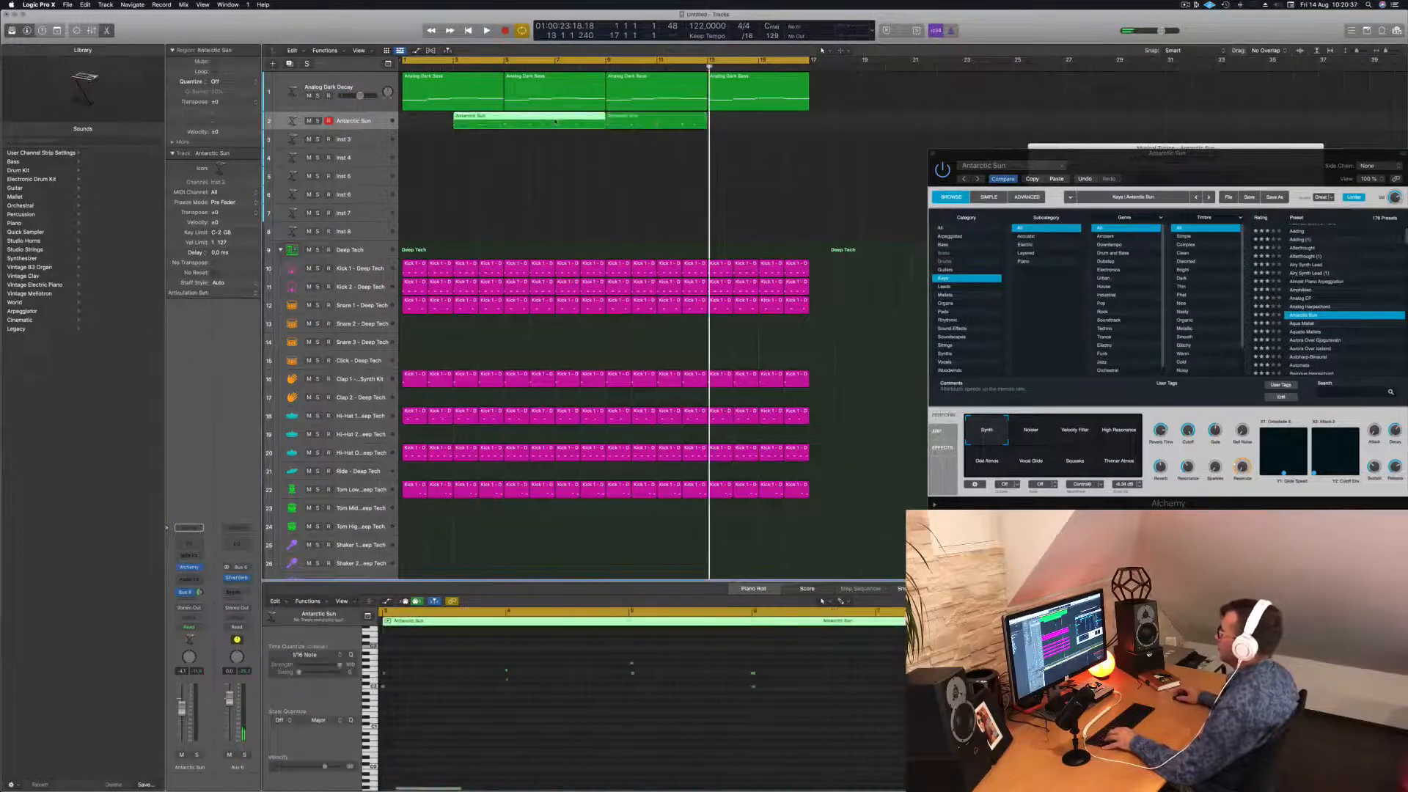
pyautogui.press('Delete')
pyautogui.moveTo(648, 119); pyautogui.dragTo(445, 118)
# Play the trimmed melody from bar 1 several times to check it.
pyautogui.press('space')
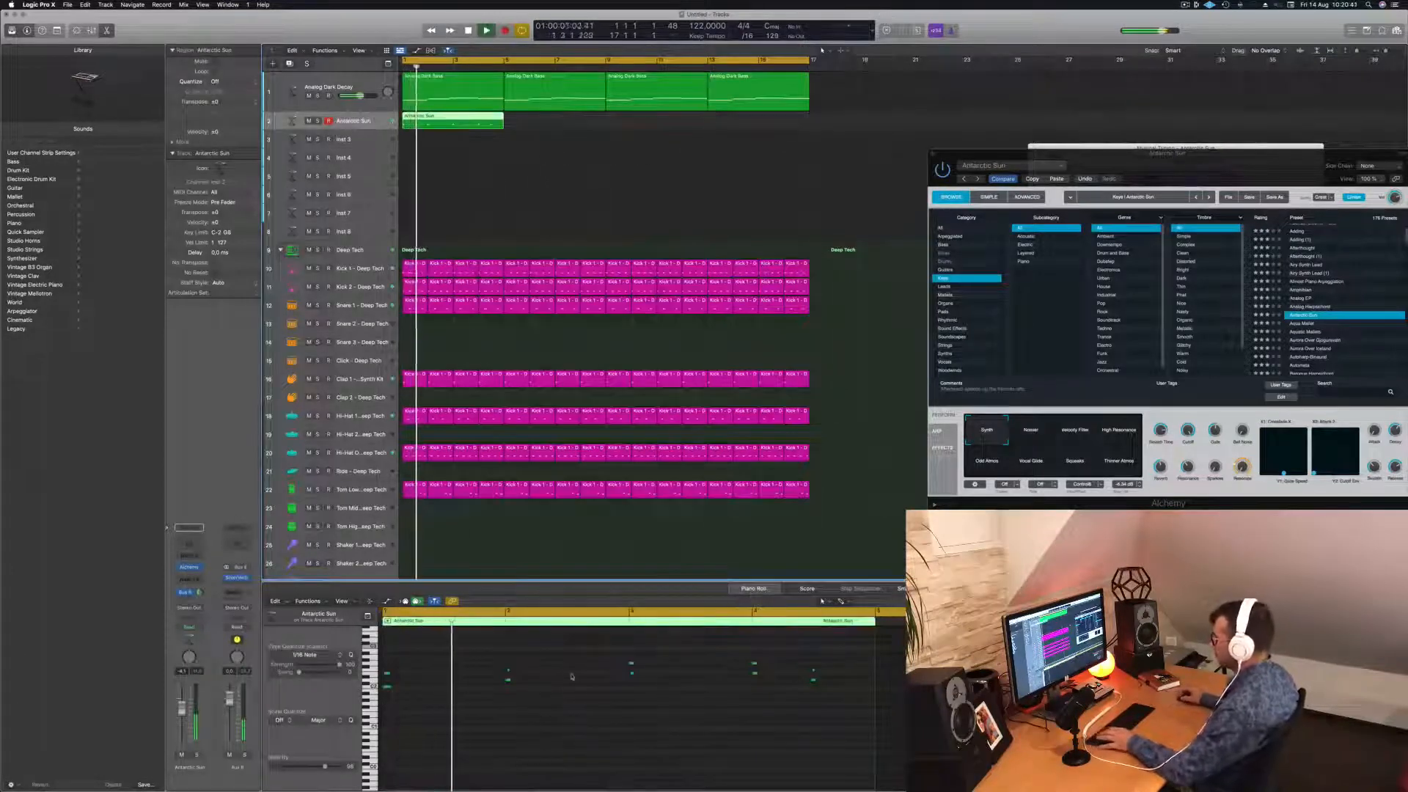
pyautogui.click(563, 697)
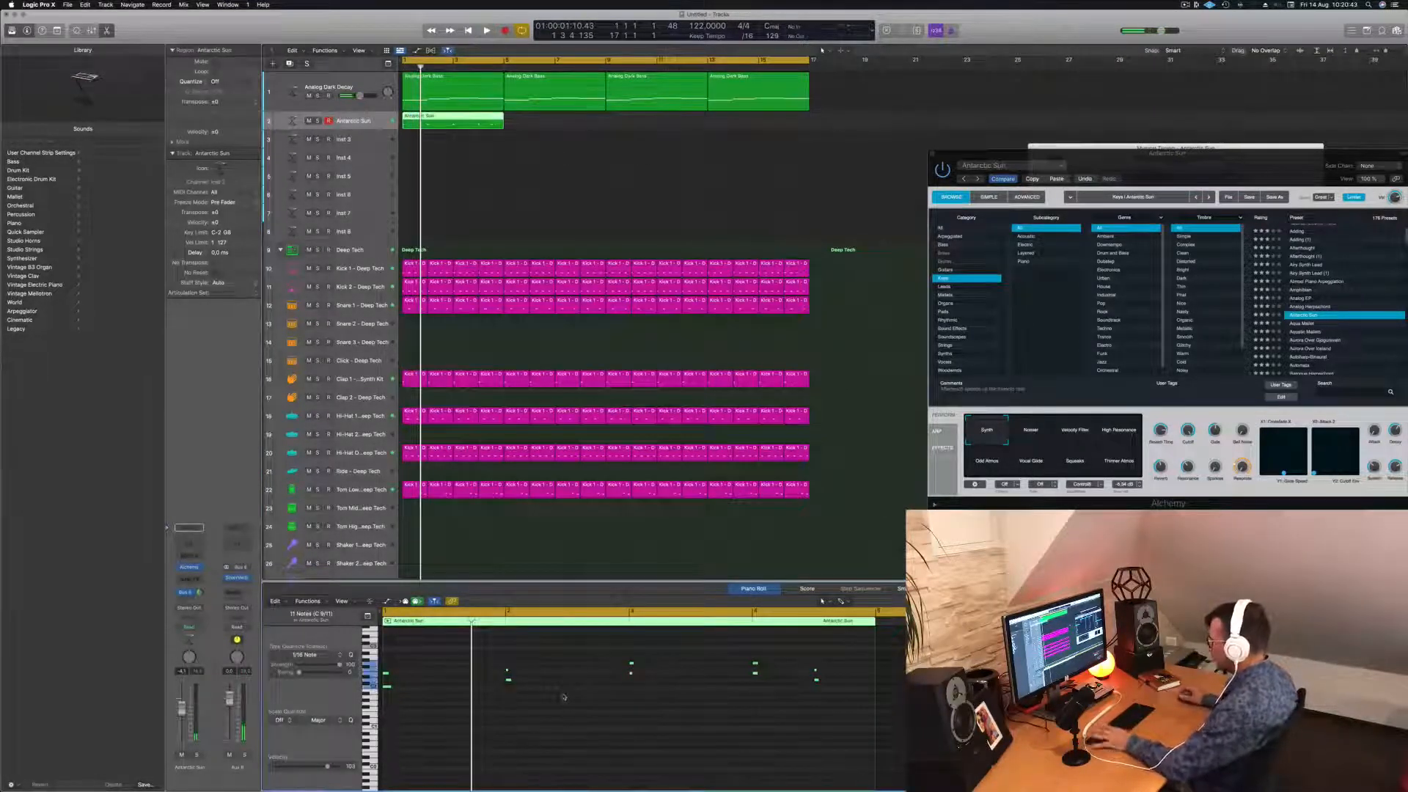
pyautogui.press('space')
pyautogui.scroll(3, 591, 709)
pyautogui.scroll(-2, 594, 709)
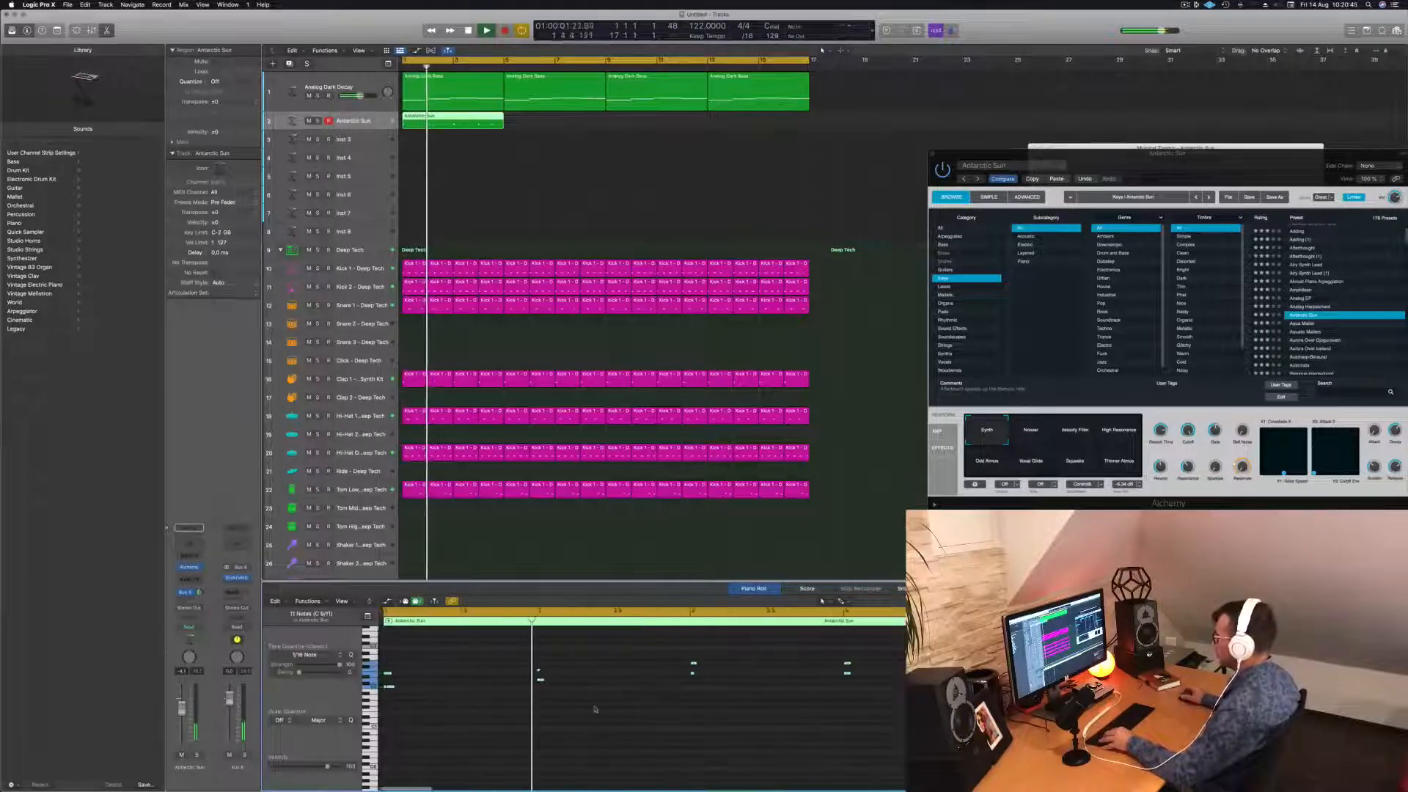
pyautogui.scroll(-2, 596, 708)
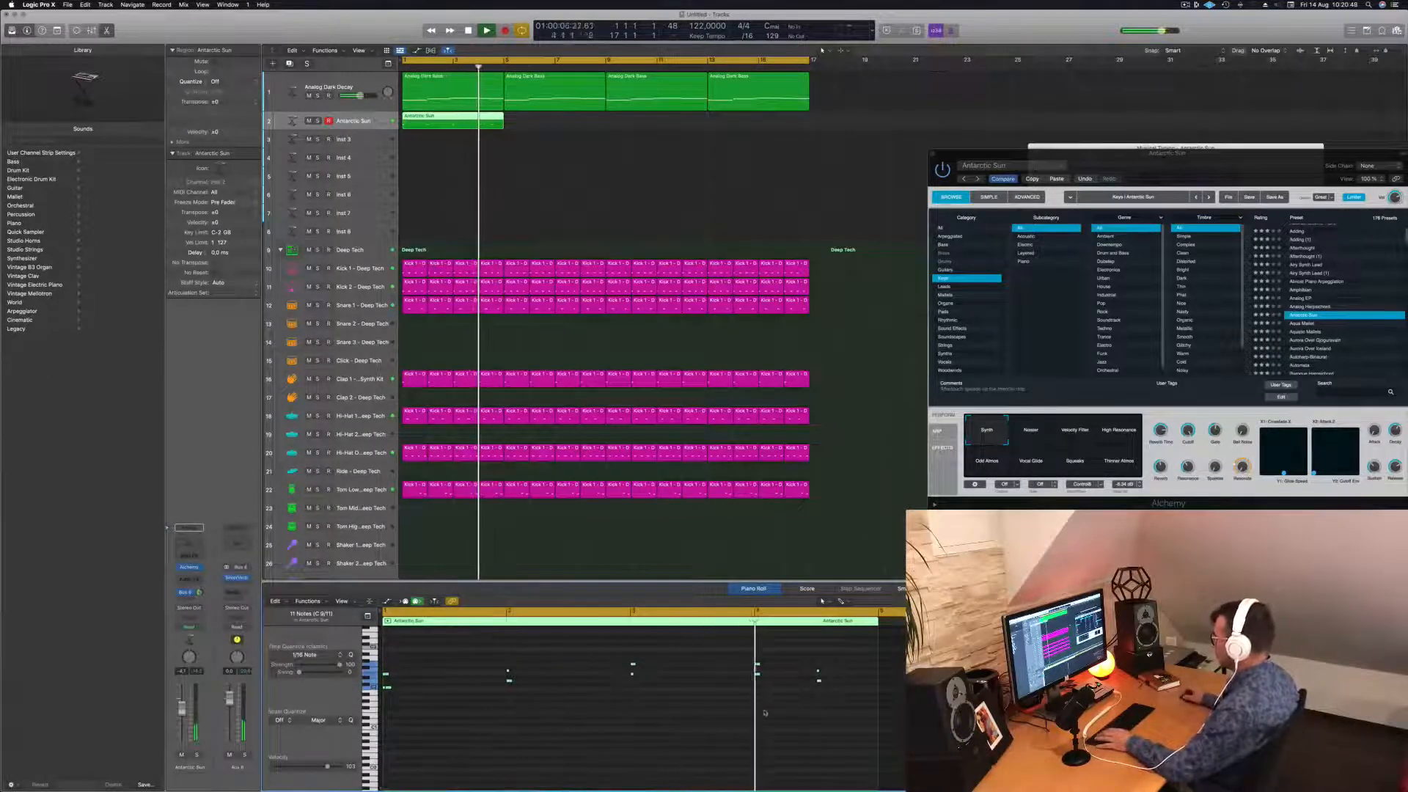
pyautogui.press('space')
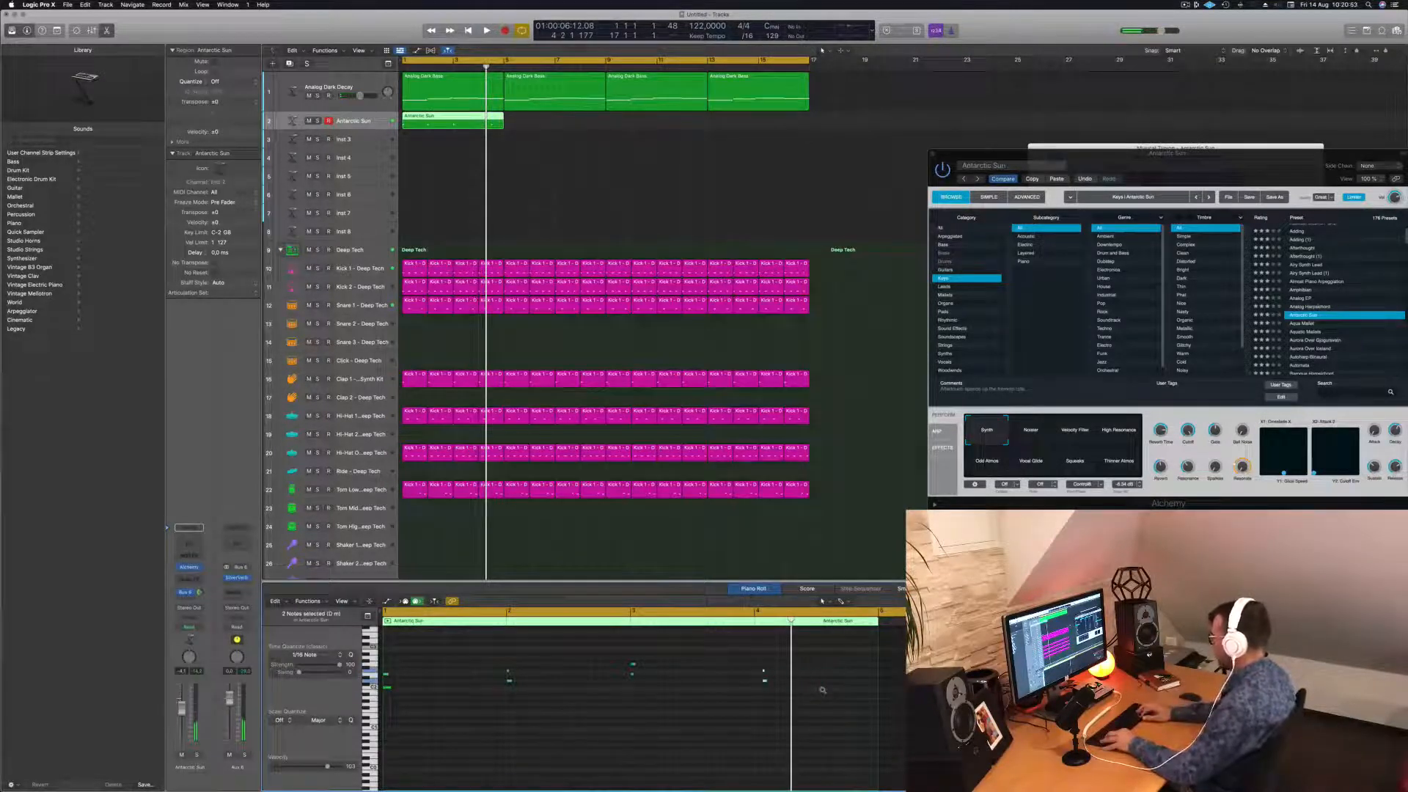
pyautogui.press('space')
pyautogui.press('space')
pyautogui.press('space')
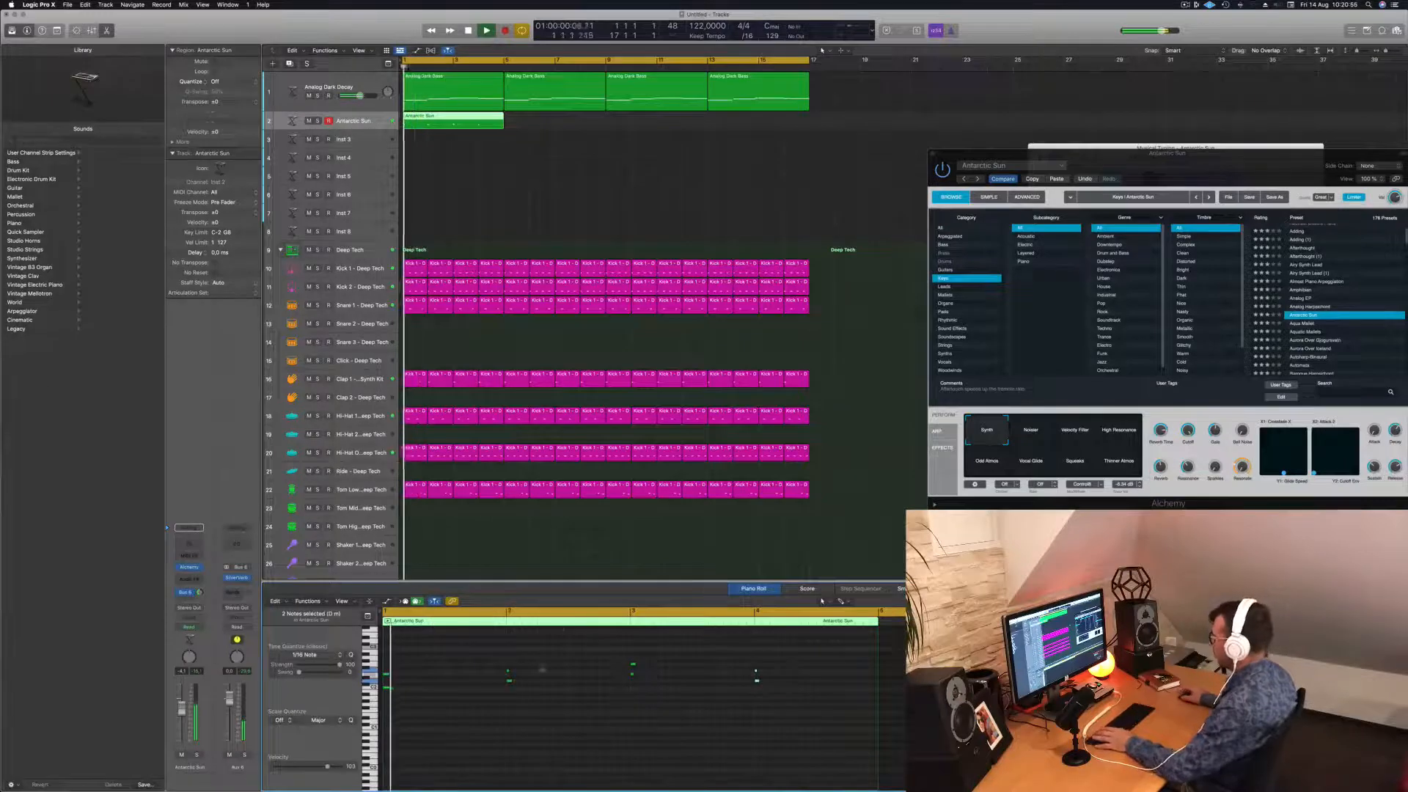
pyautogui.press('space')
pyautogui.press('space')
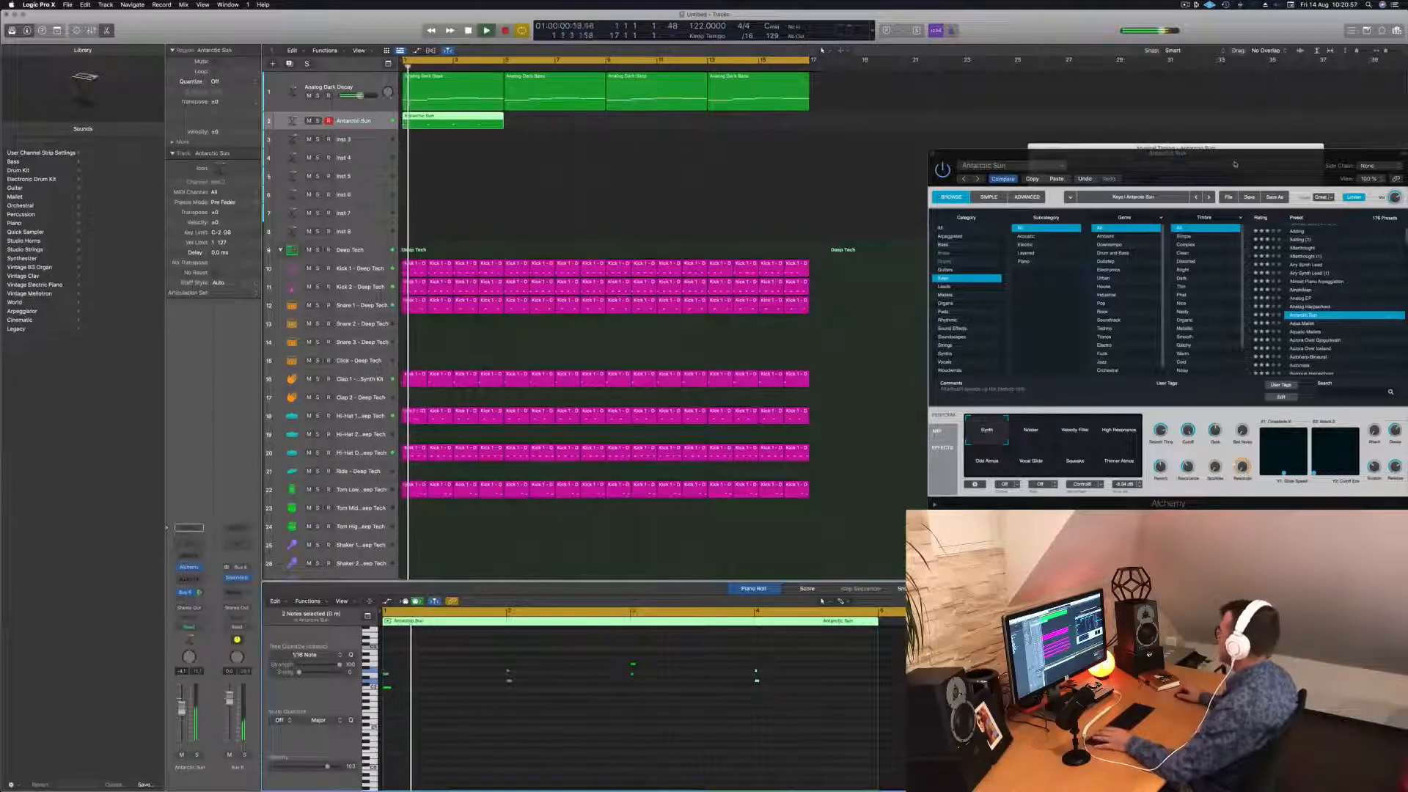
# Lower the Antarctic Sun track volume slightly and listen from bar 1.
pyautogui.moveTo(1229, 164); pyautogui.dragTo(849, 148)
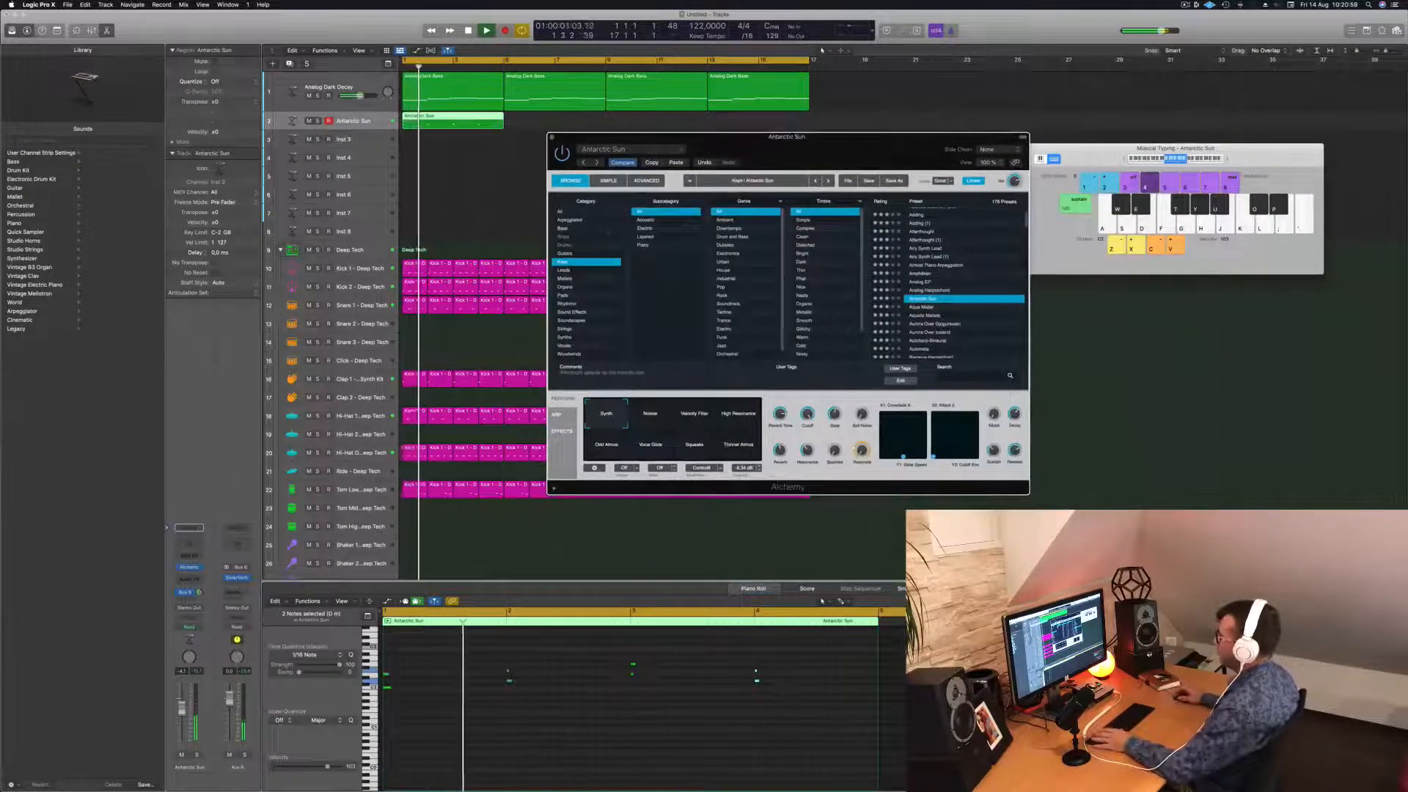
pyautogui.moveTo(182, 715); pyautogui.dragTo(182, 721)
pyautogui.press('space')
pyautogui.press('space')
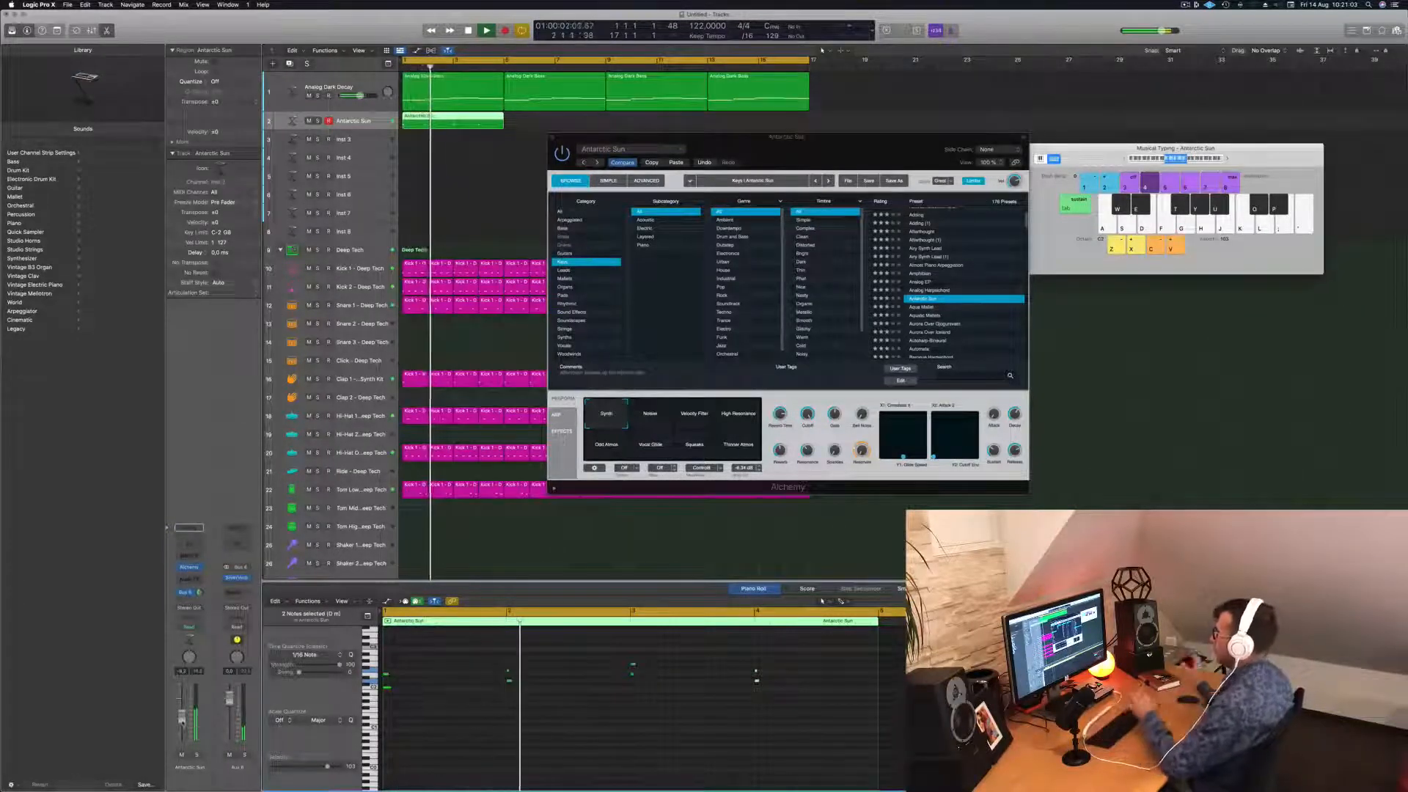
pyautogui.press('space')
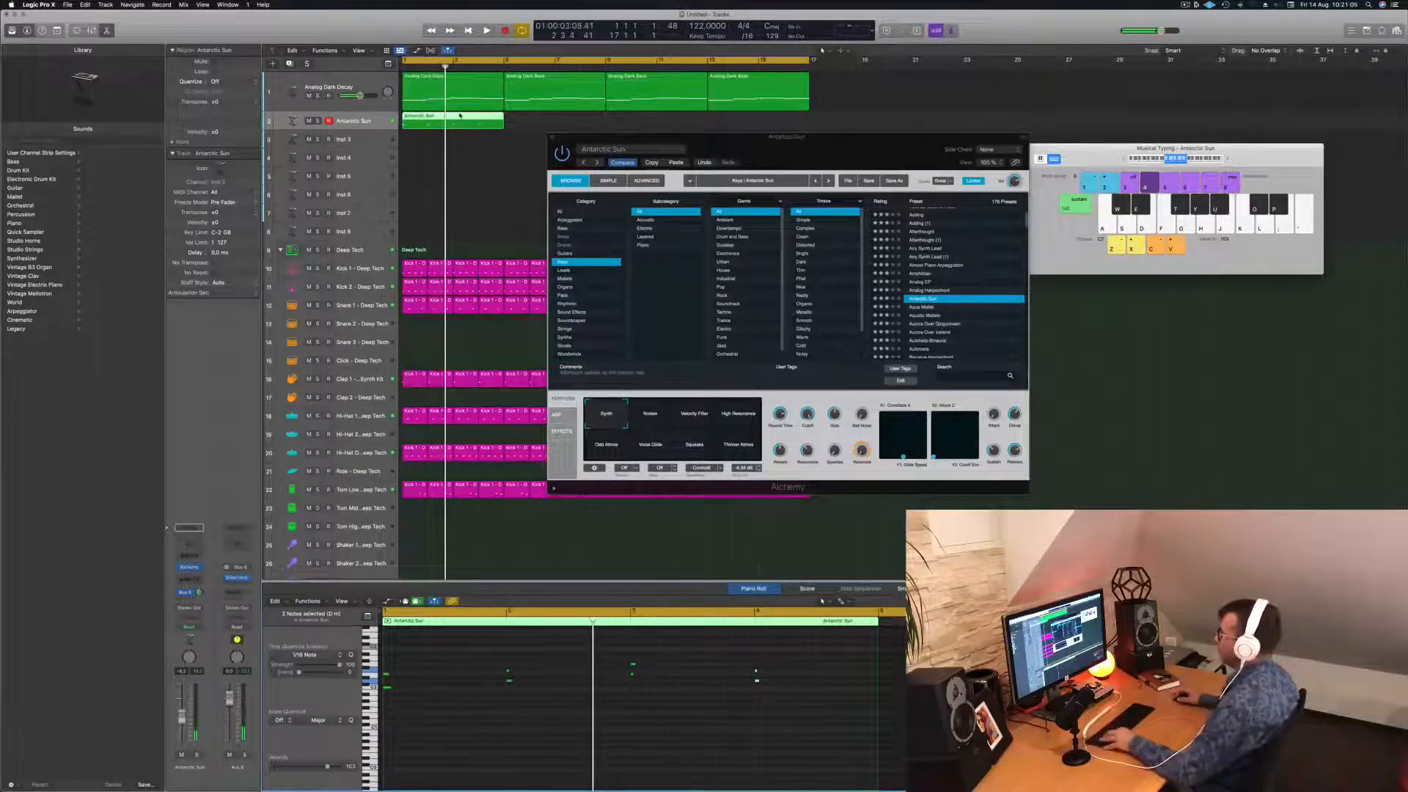
# Copy the melody region to bar 5, then both regions to bar 9.
pyautogui.keyDown('alt'); pyautogui.moveTo(460, 116); pyautogui.dragTo(563, 122); pyautogui.keyUp('alt')
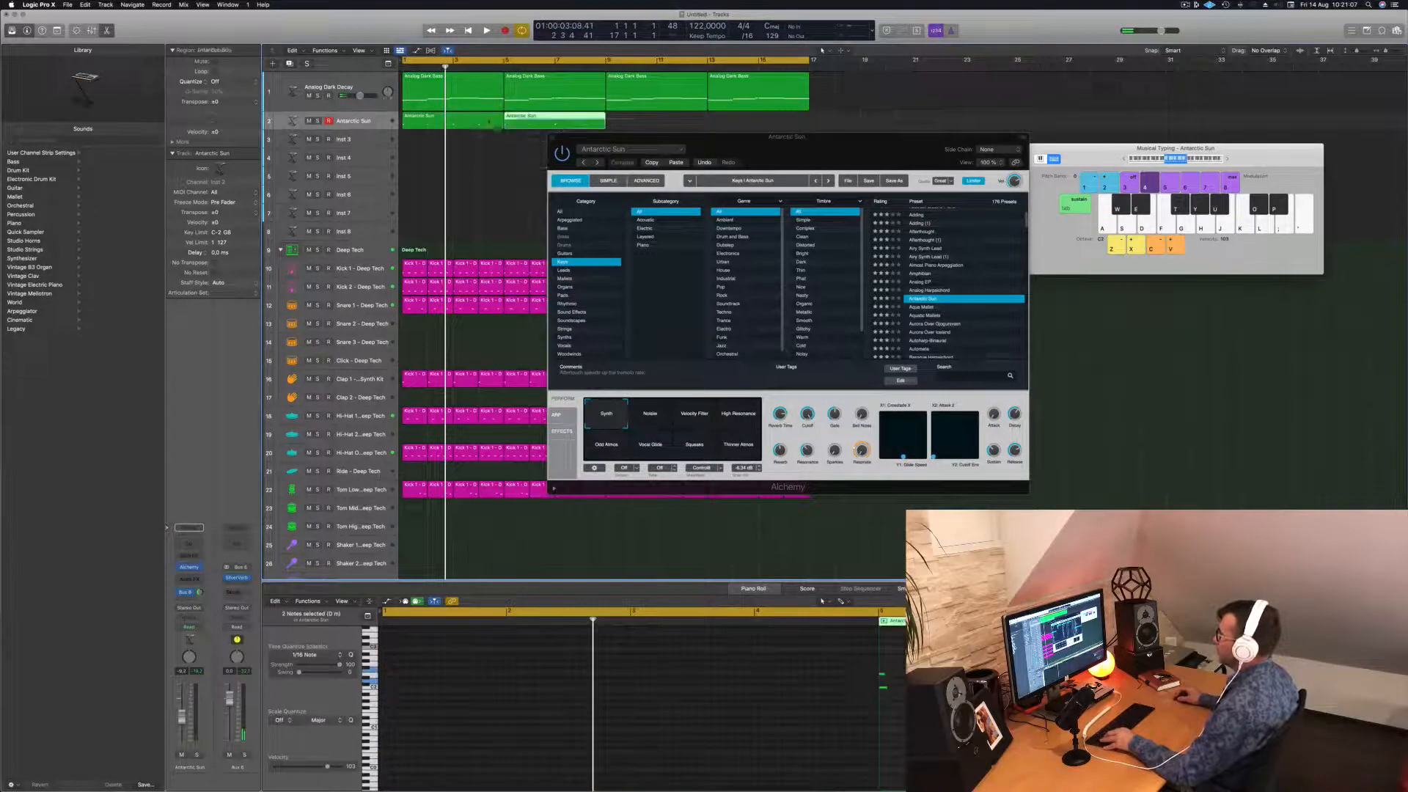
pyautogui.keyDown('shift'); pyautogui.click(471, 122); pyautogui.keyUp('shift')
pyautogui.keyDown('alt'); pyautogui.moveTo(466, 123); pyautogui.dragTo(669, 124); pyautogui.keyUp('alt')
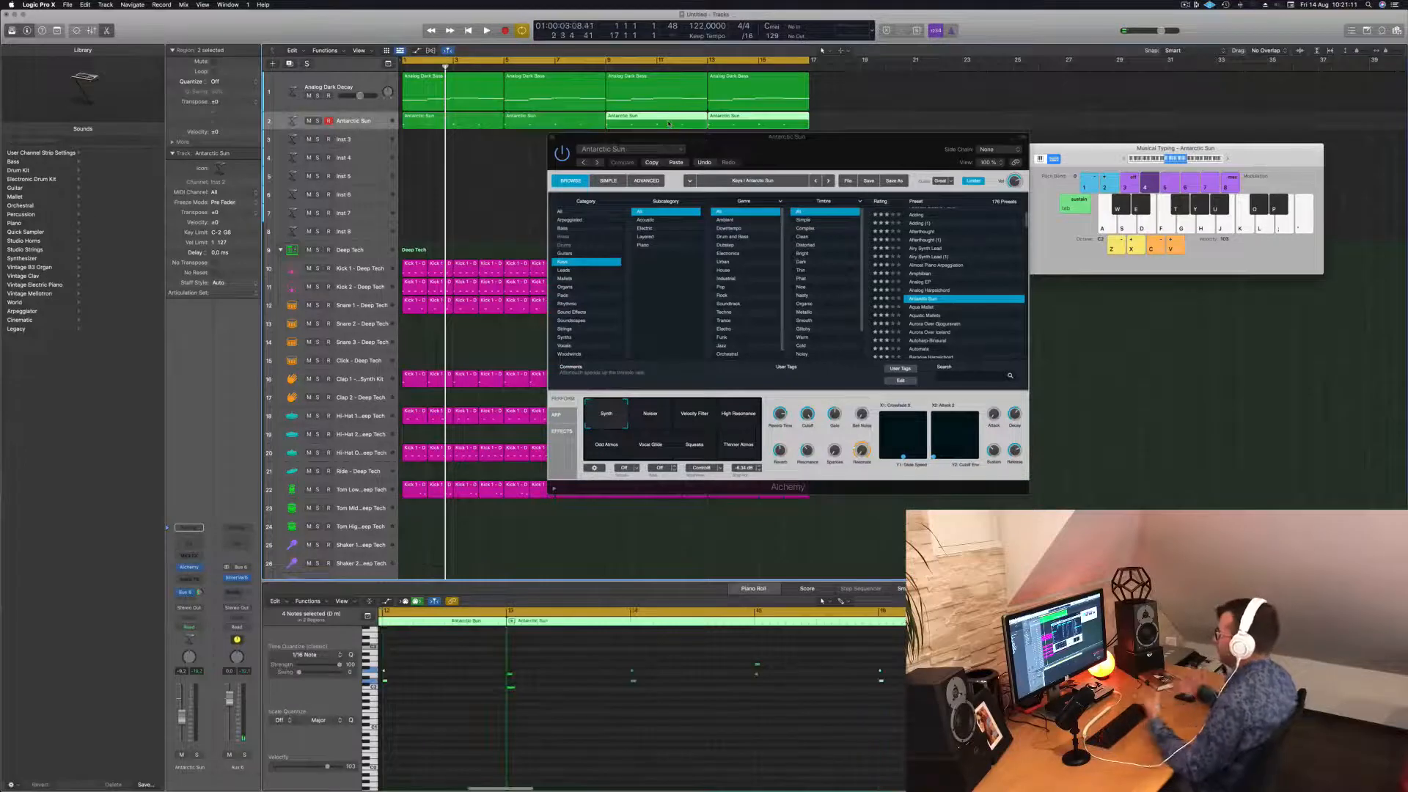
pyautogui.press('space')
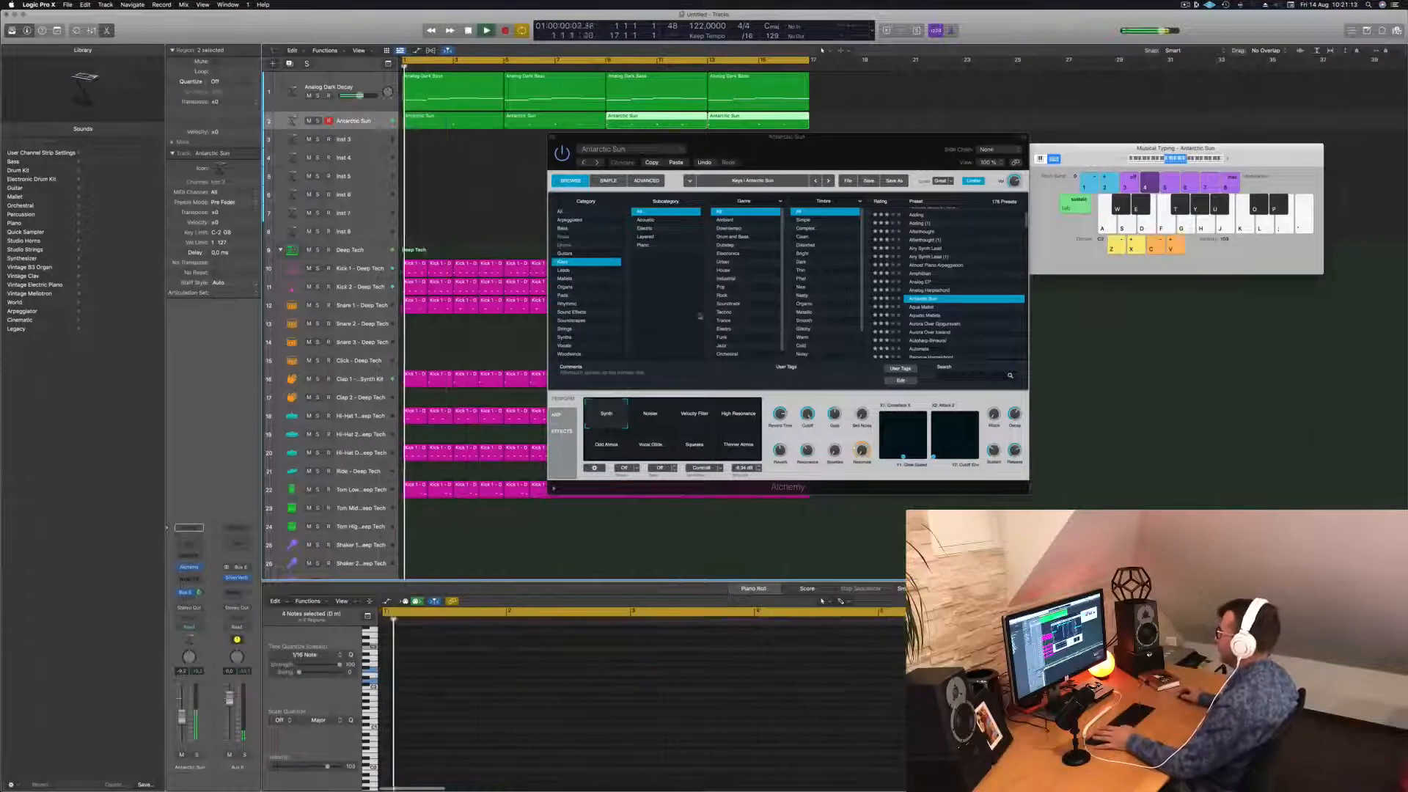
# Audition the Noise, Velocity Filter, High Resonance and Squeaks performance variations during playback.
pyautogui.click(643, 422)
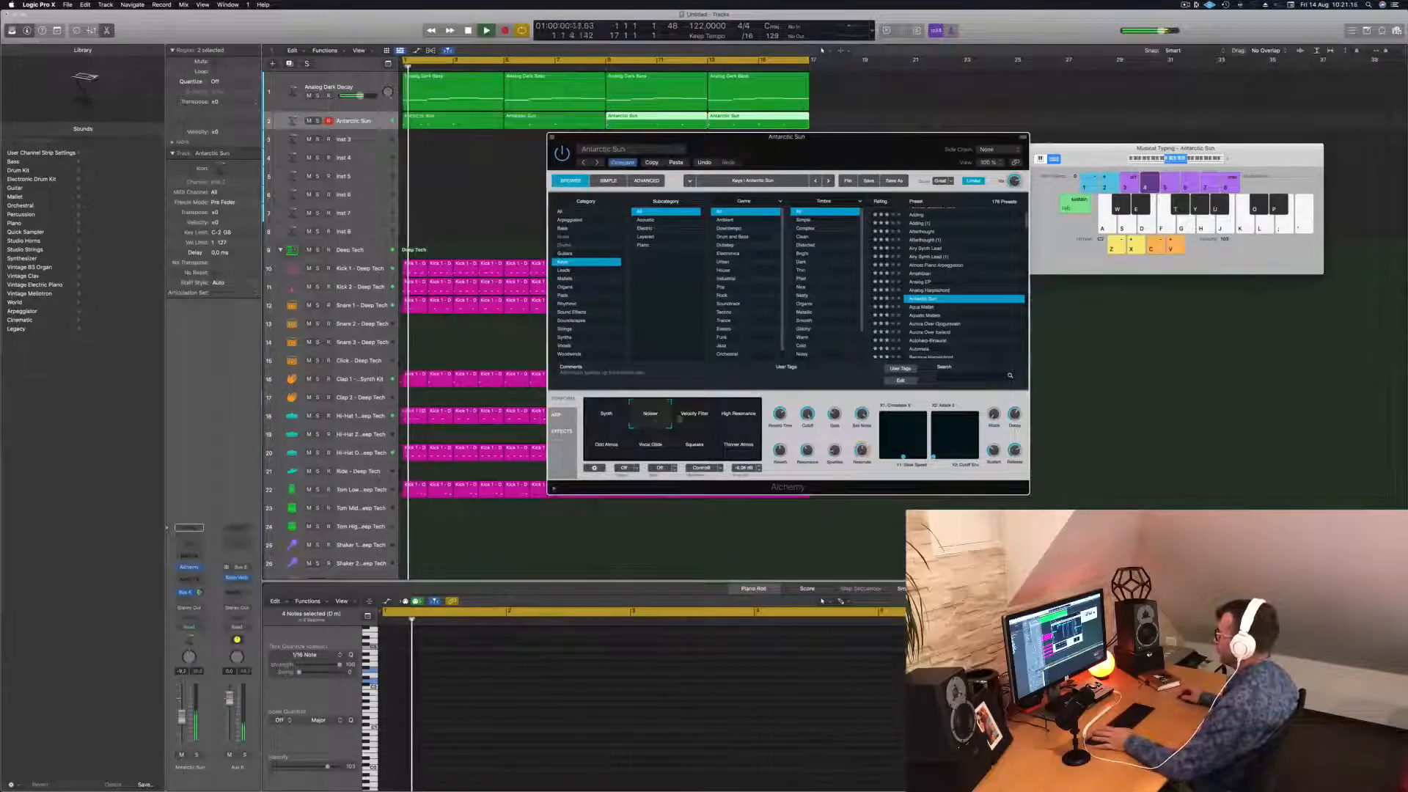
pyautogui.click(693, 420)
pyautogui.click(729, 422)
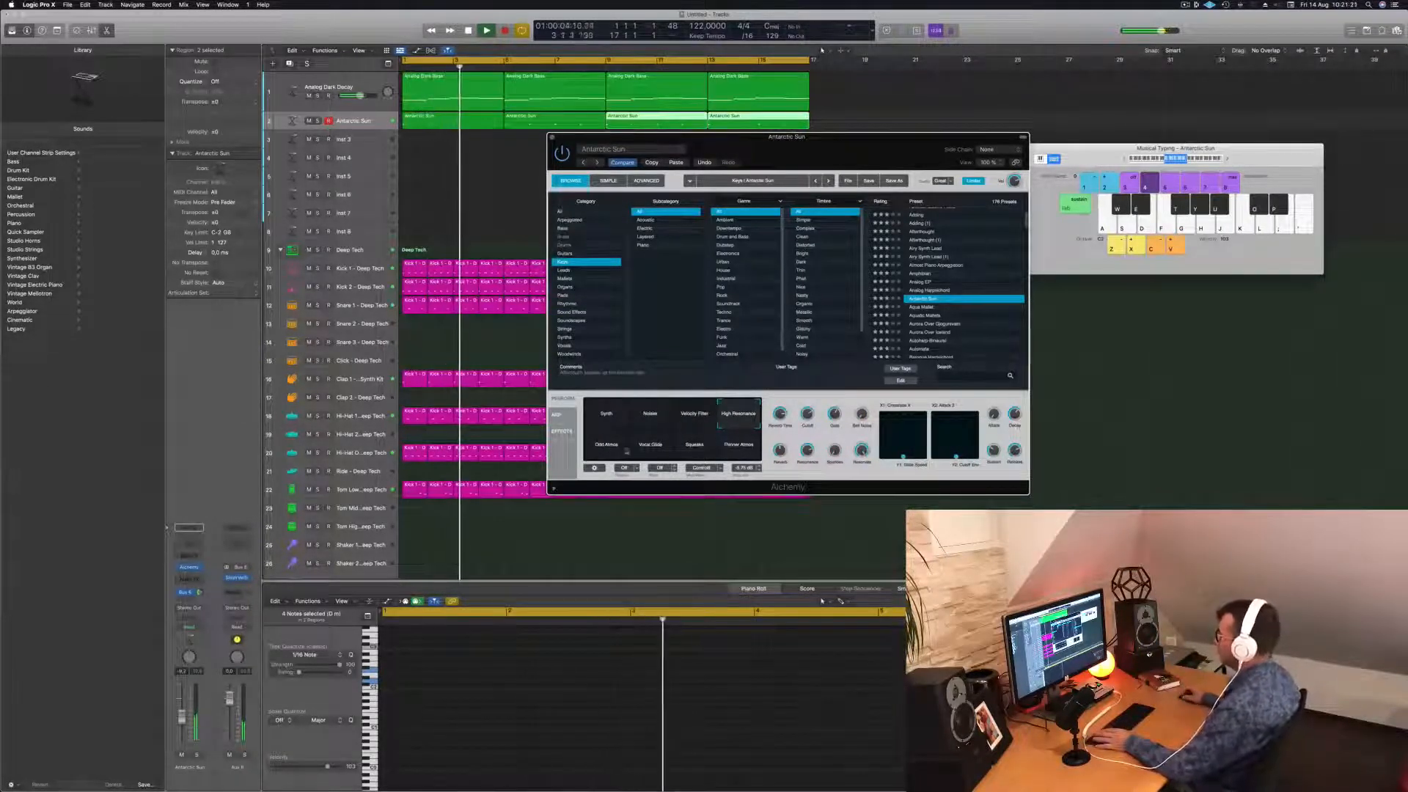
pyautogui.press('Return')
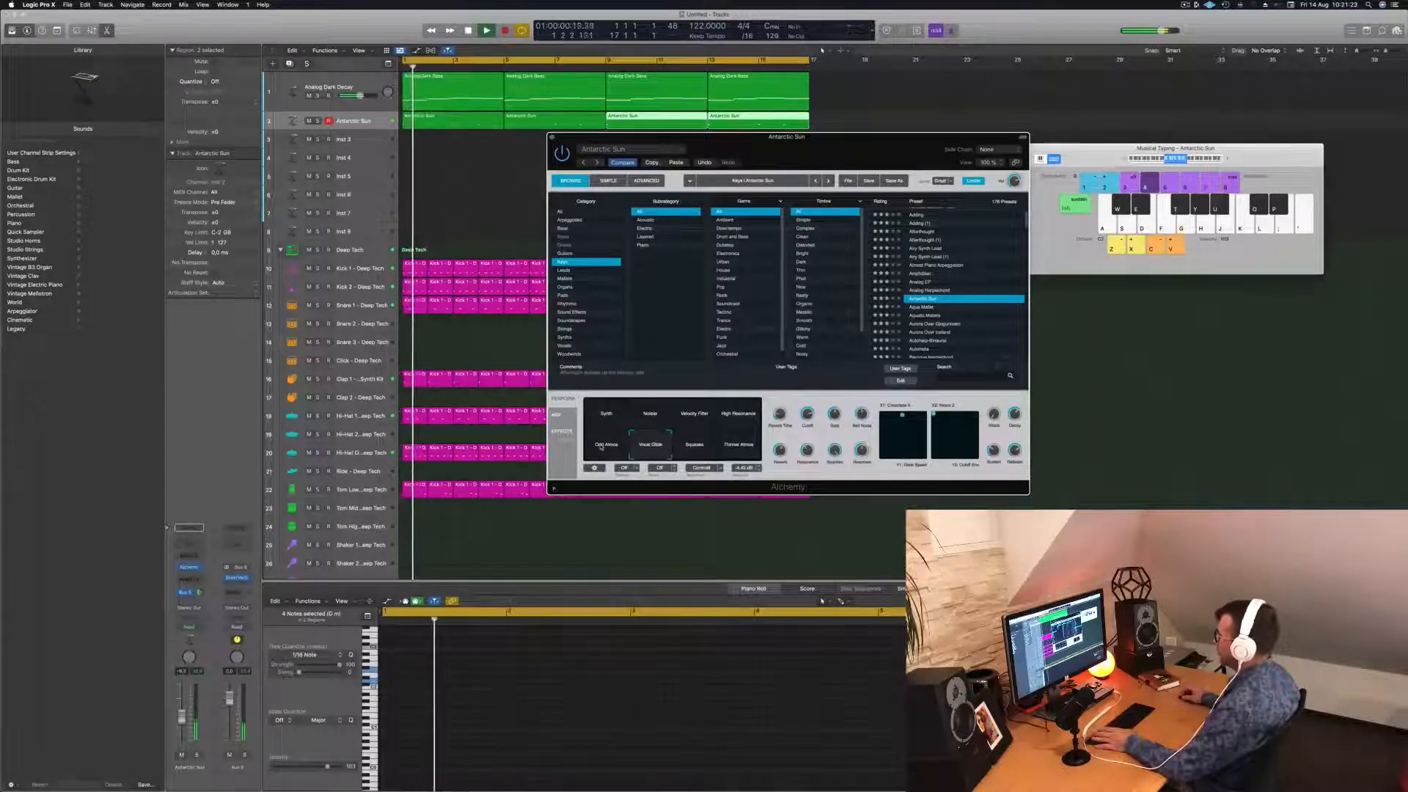
pyautogui.press('Return')
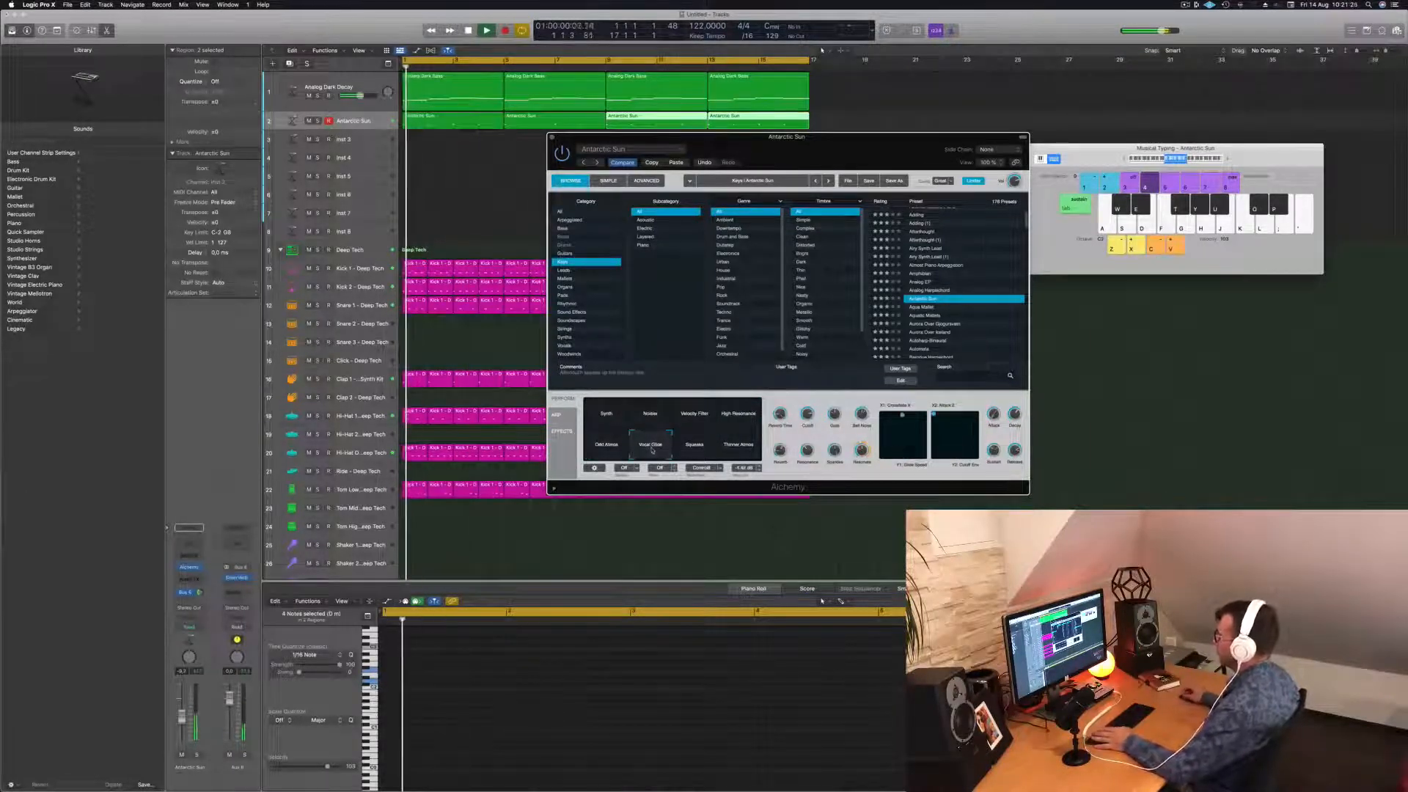
pyautogui.click(693, 448)
pyautogui.press('Return')
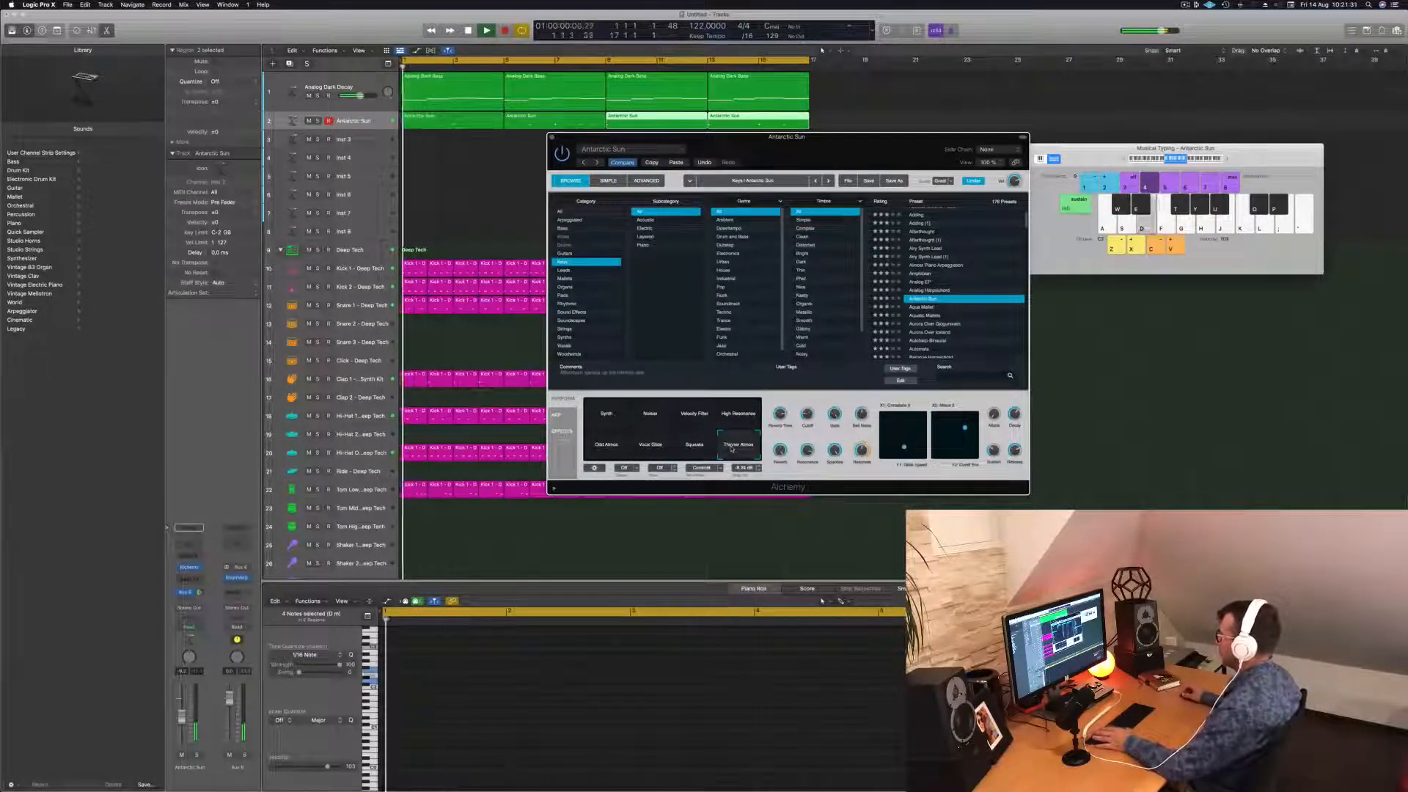
pyautogui.press('Return')
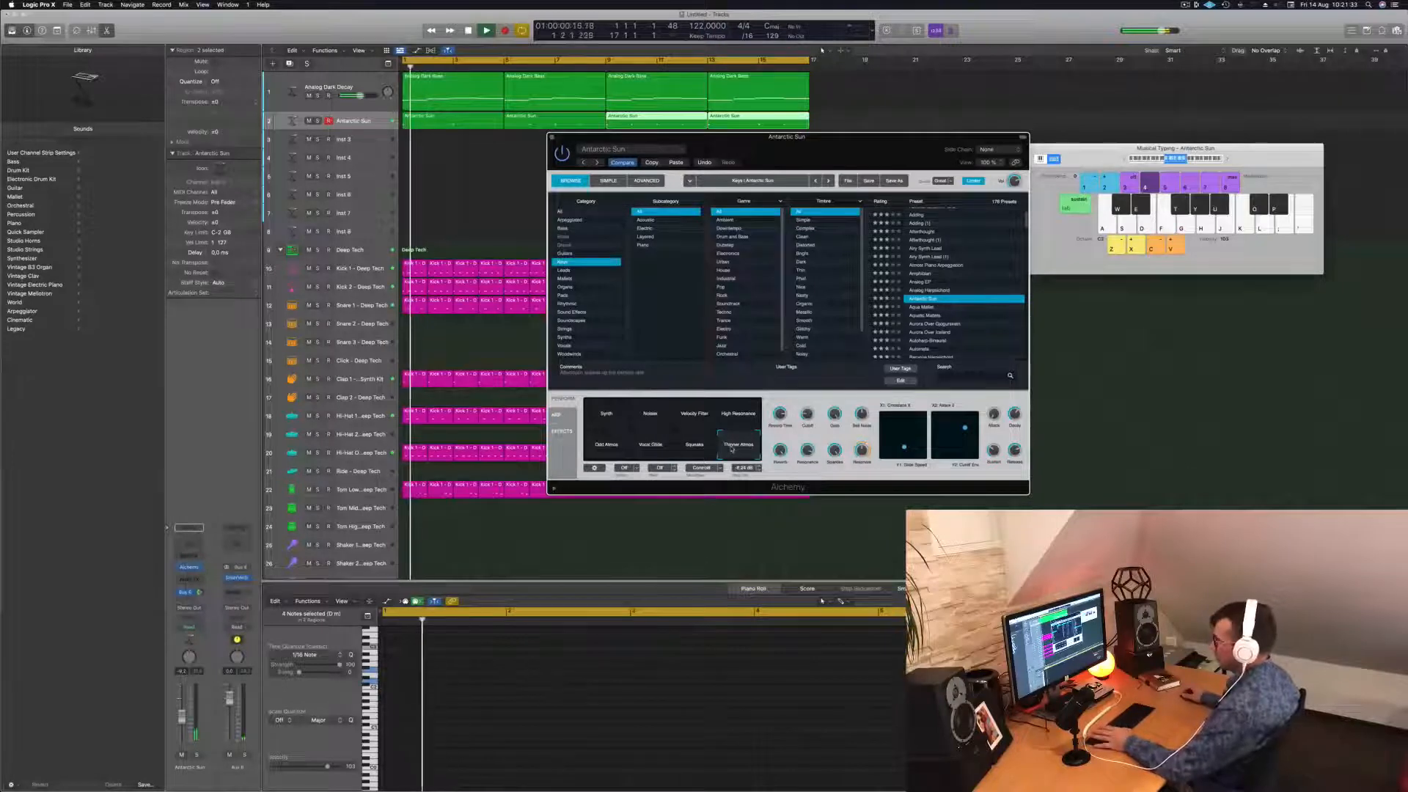
pyautogui.press('space')
pyautogui.press('space')
pyautogui.press('Return')
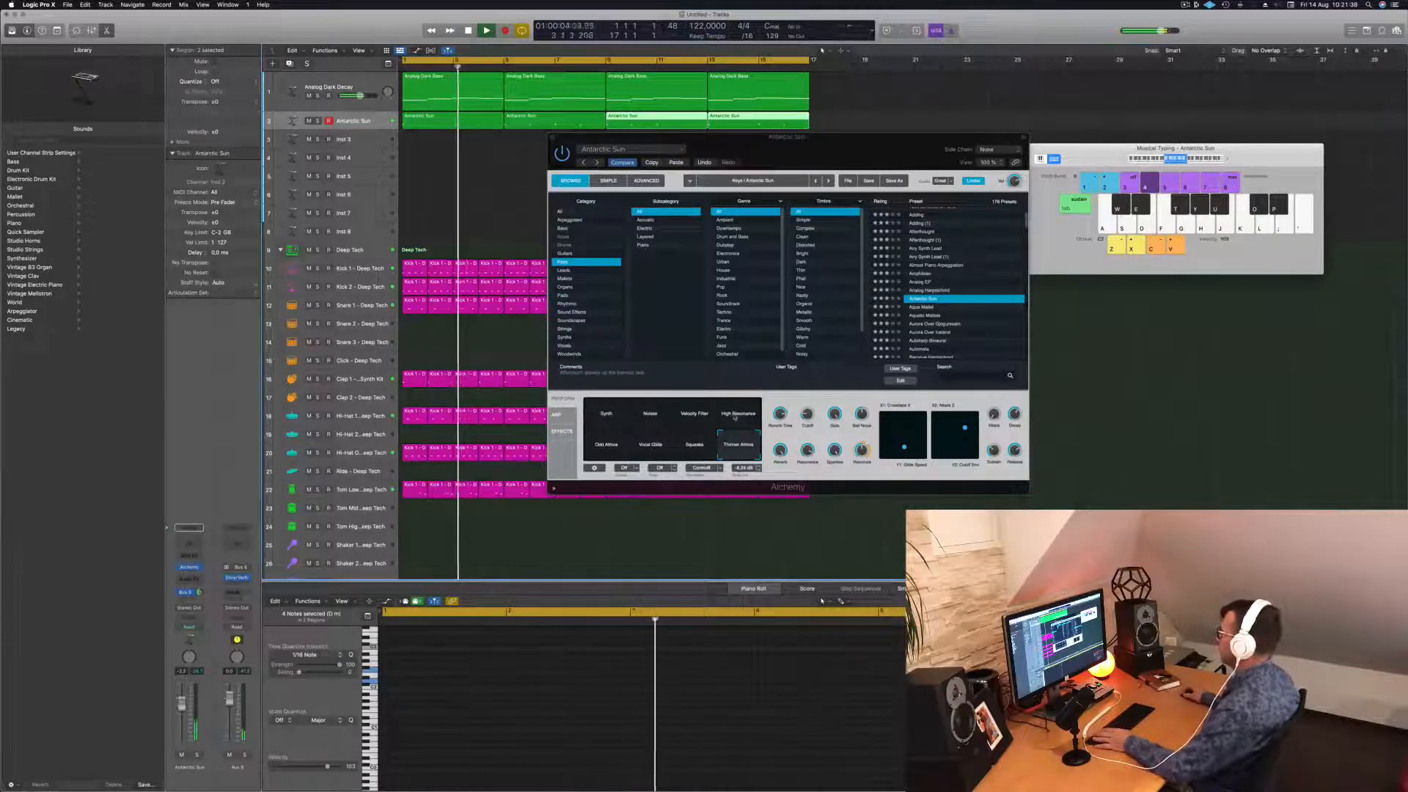
# Choose the Synth variation and lower the second perform control to about 15.5%.
pyautogui.click(610, 418)
pyautogui.press('space')
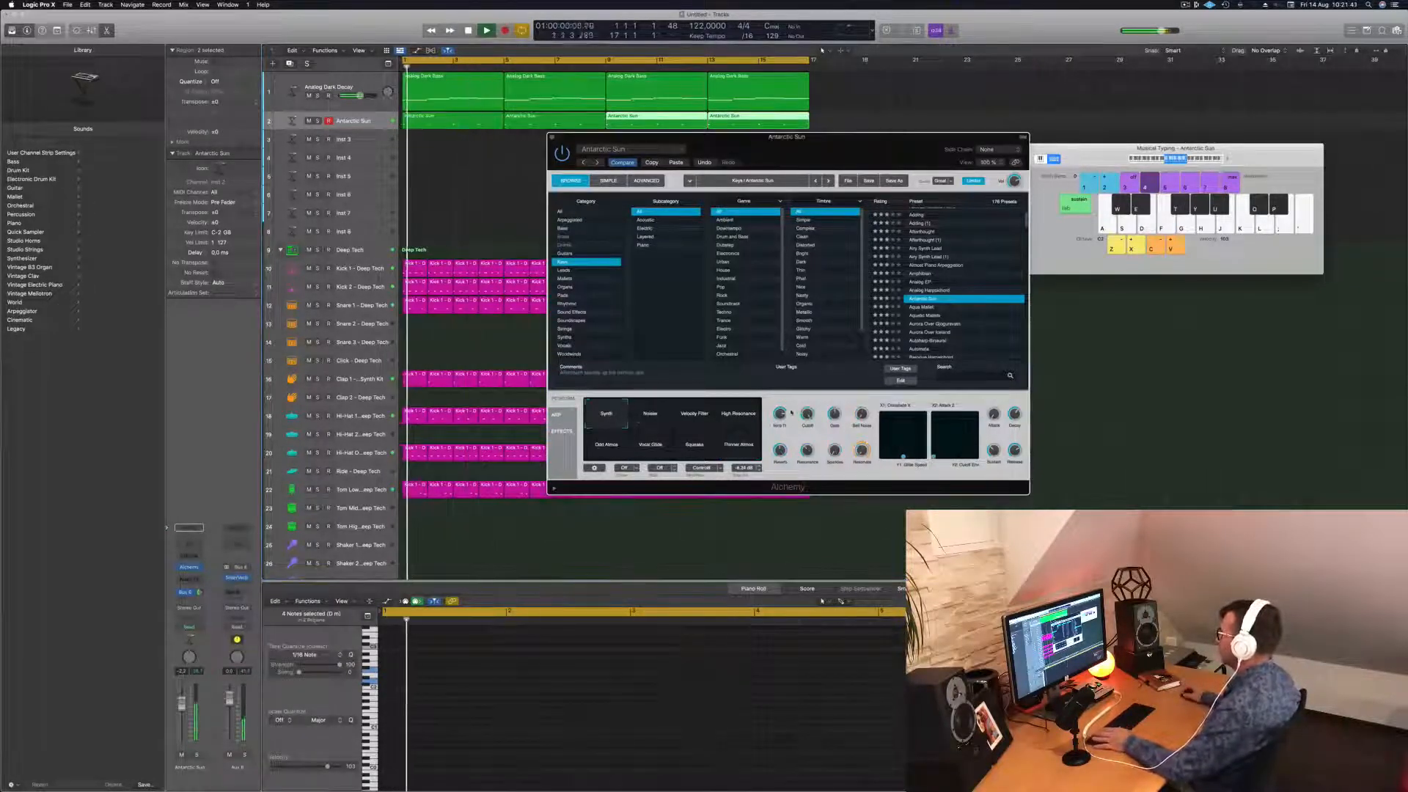
pyautogui.moveTo(807, 418); pyautogui.dragTo(805, 432)
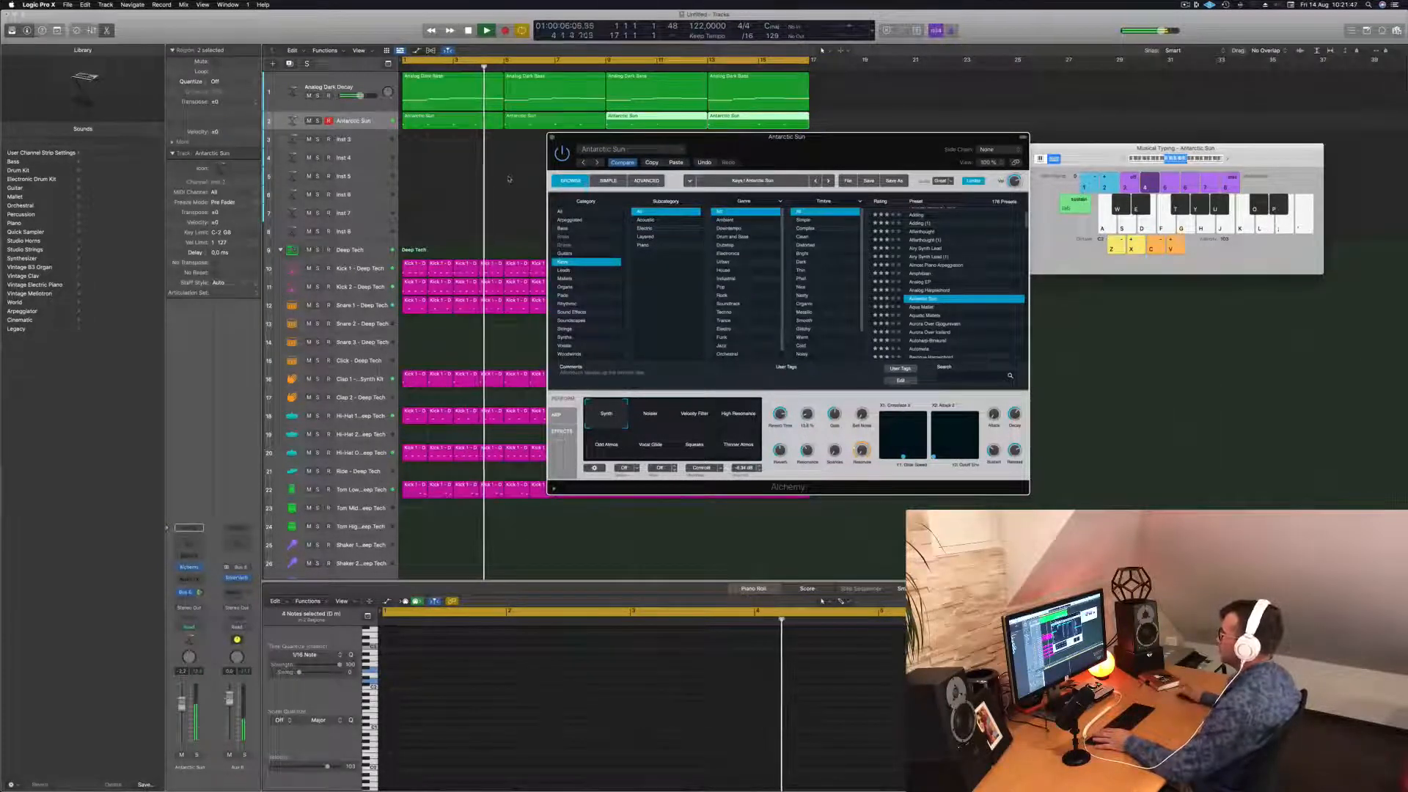
pyautogui.moveTo(807, 149); pyautogui.dragTo(740, 178)
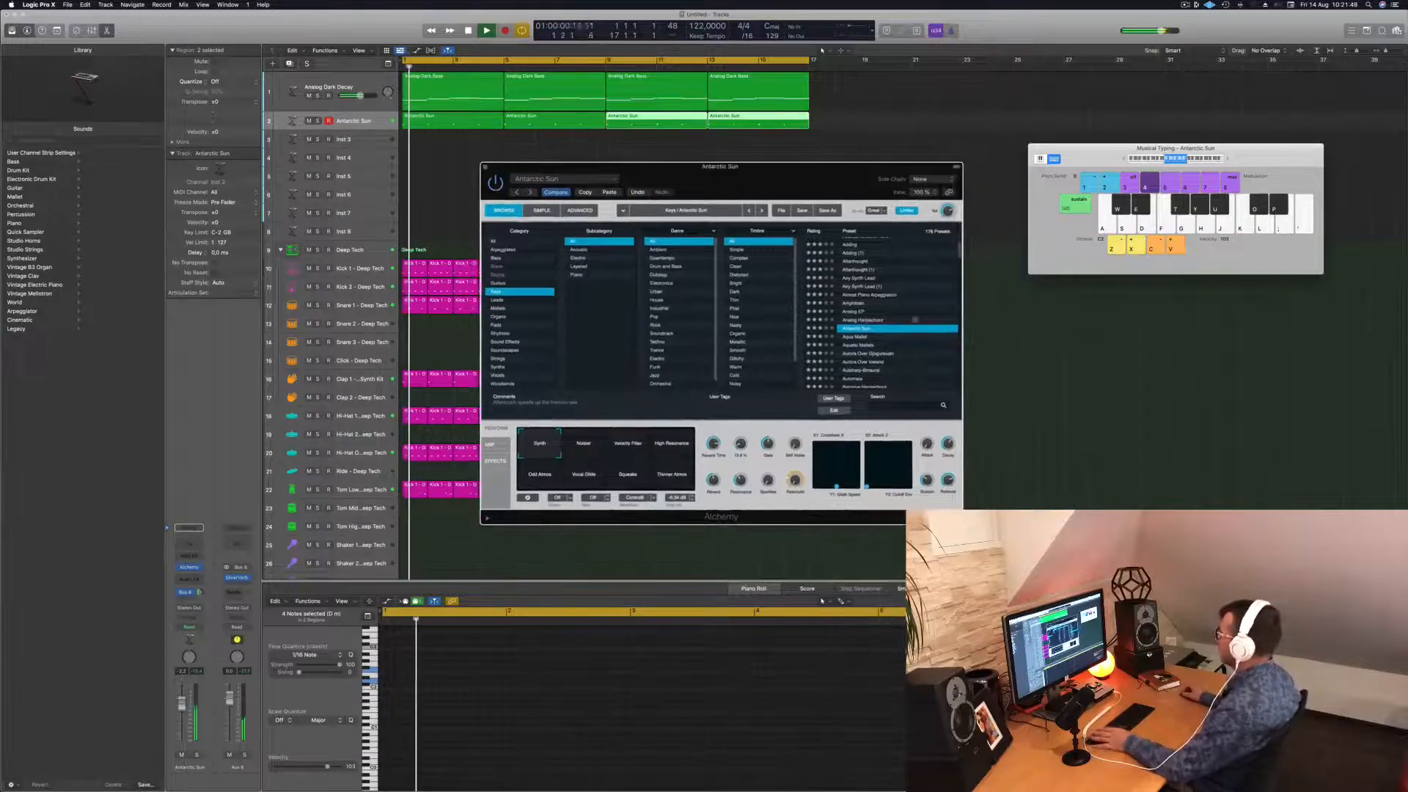
# Try the Aurora Over Iceland and Autoharp-Binaural presets, lowering track volume to about -6.6 dB.
pyautogui.press('space')
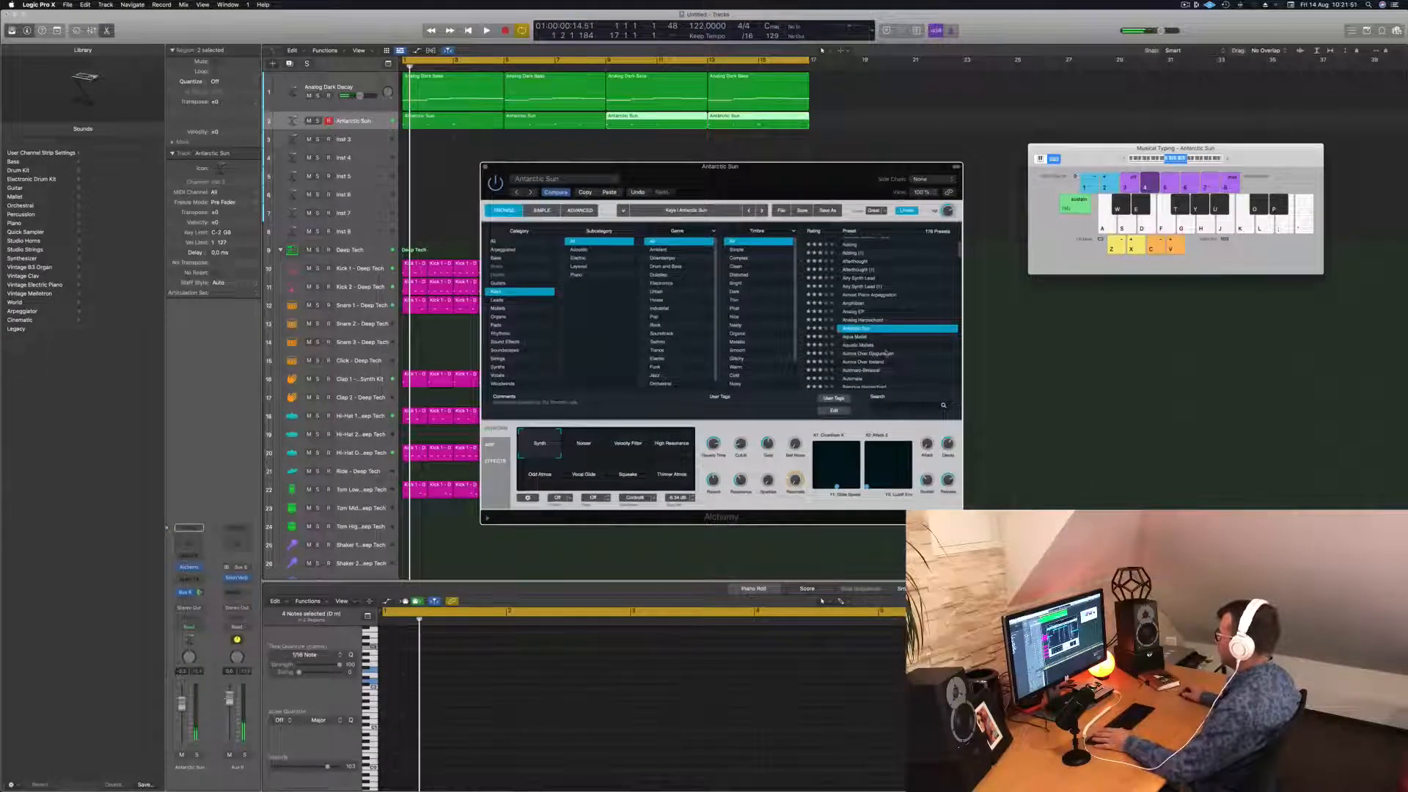
pyautogui.scroll(-3, 887, 352)
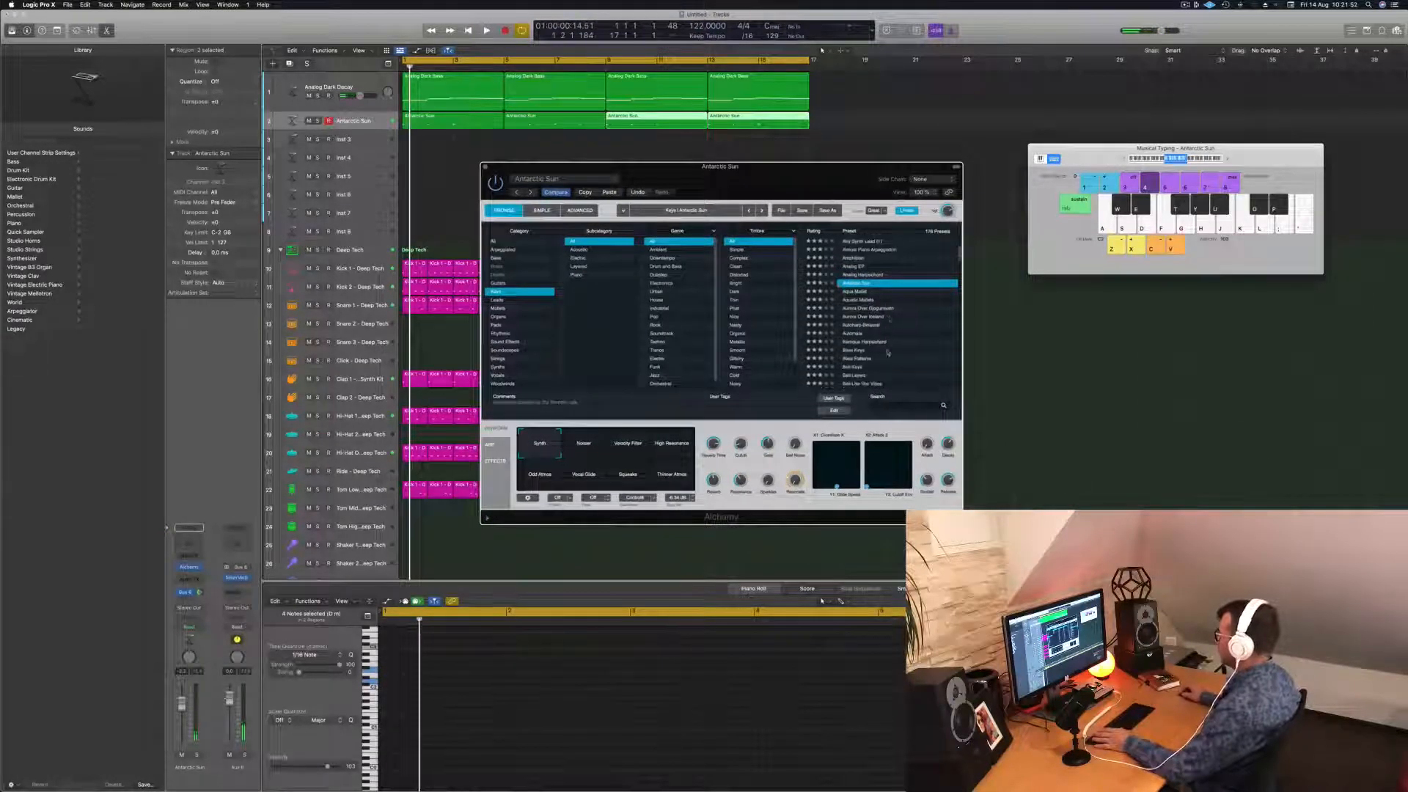
pyautogui.press('space')
pyautogui.click(869, 317)
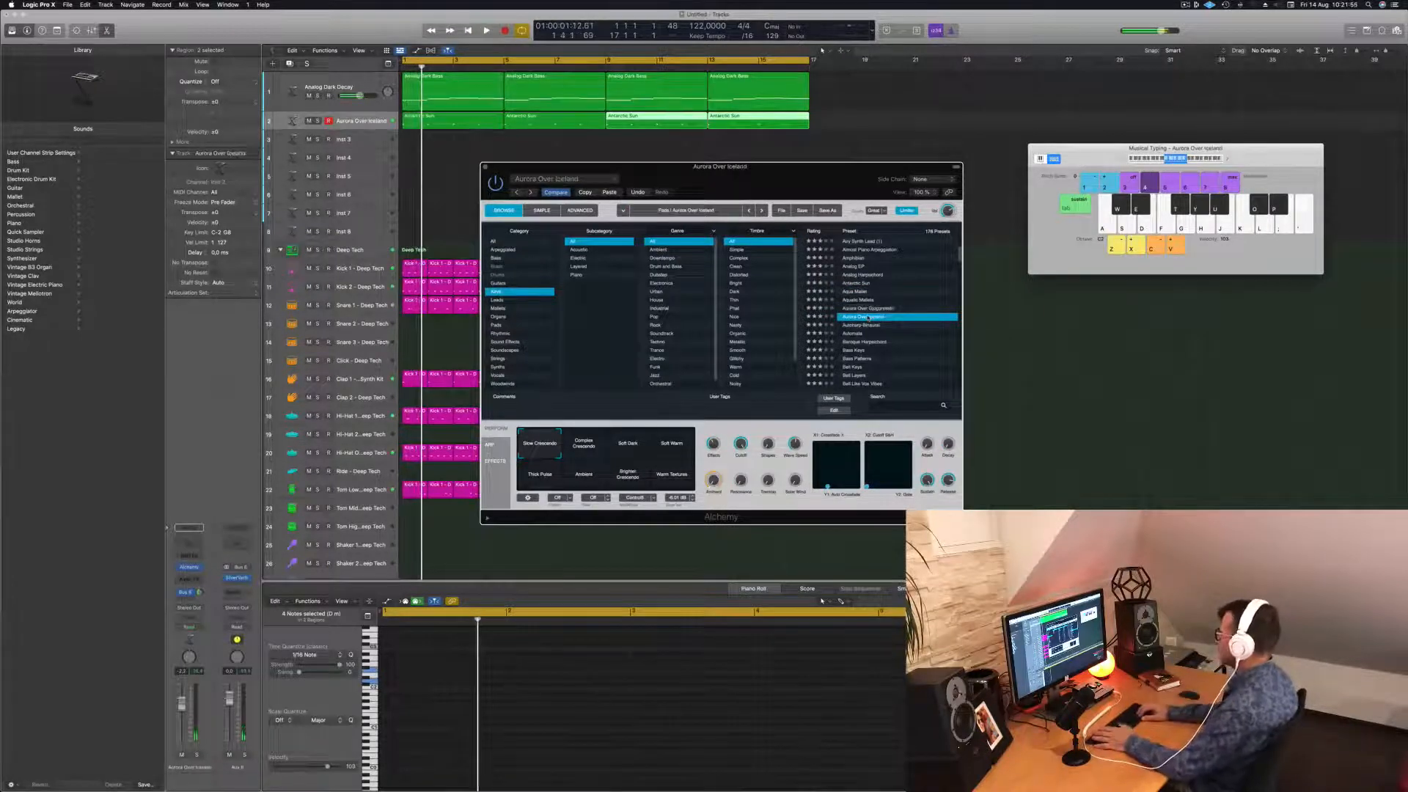
pyautogui.press('Down')
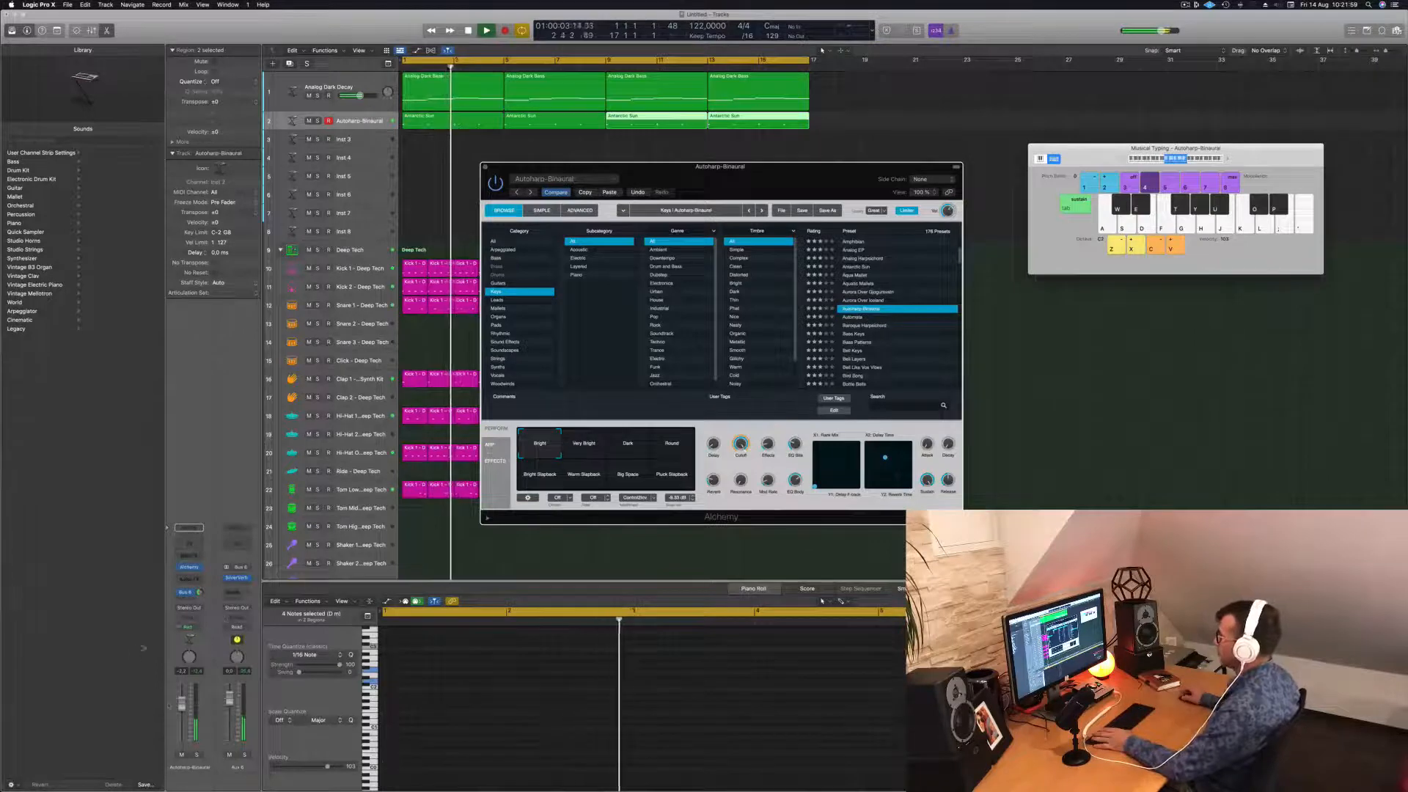
pyautogui.moveTo(182, 704); pyautogui.dragTo(182, 714)
pyautogui.press('Return')
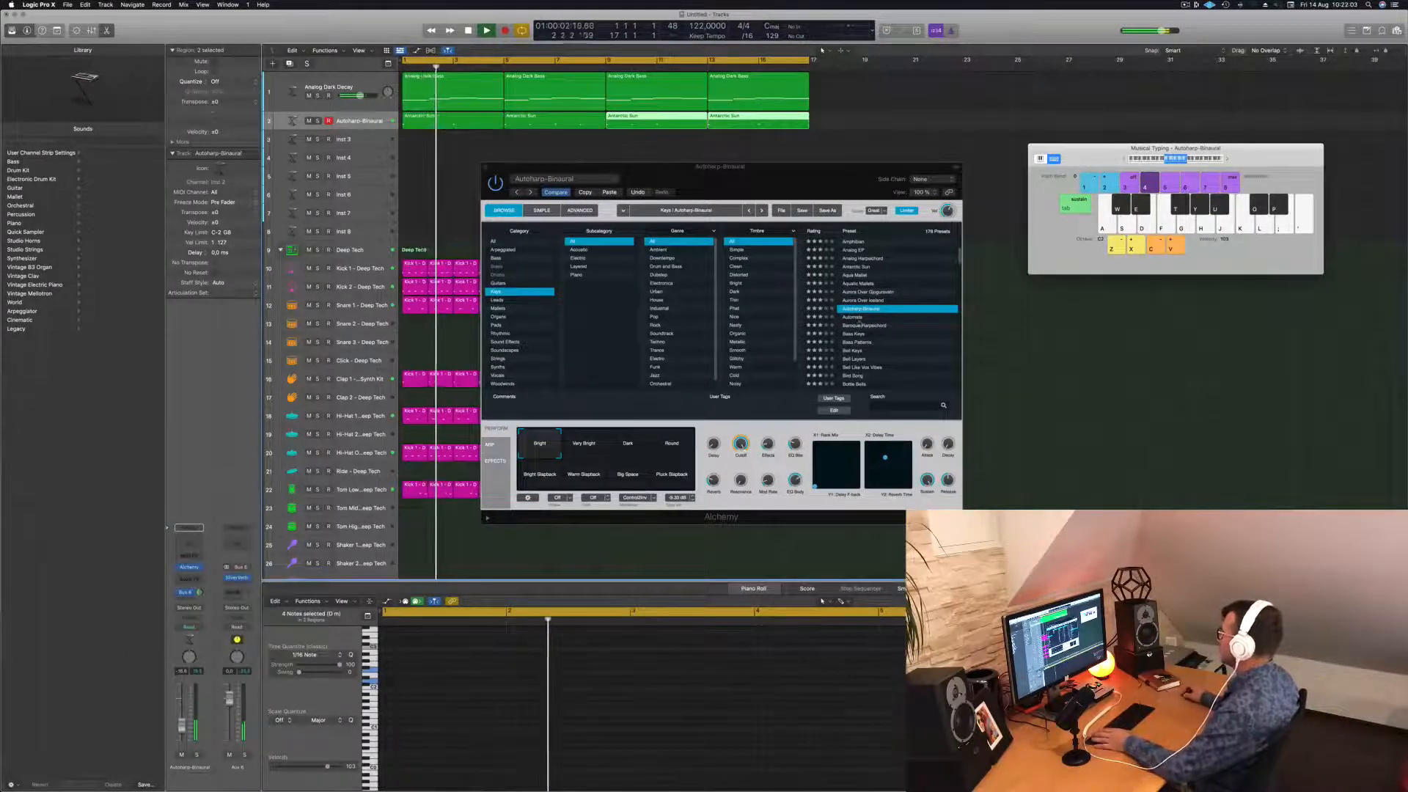
# Step through Automata, Baroque Harpsichord, Bass Keys and Bass Patterns presets toward Bell Keys.
pyautogui.click(860, 308)
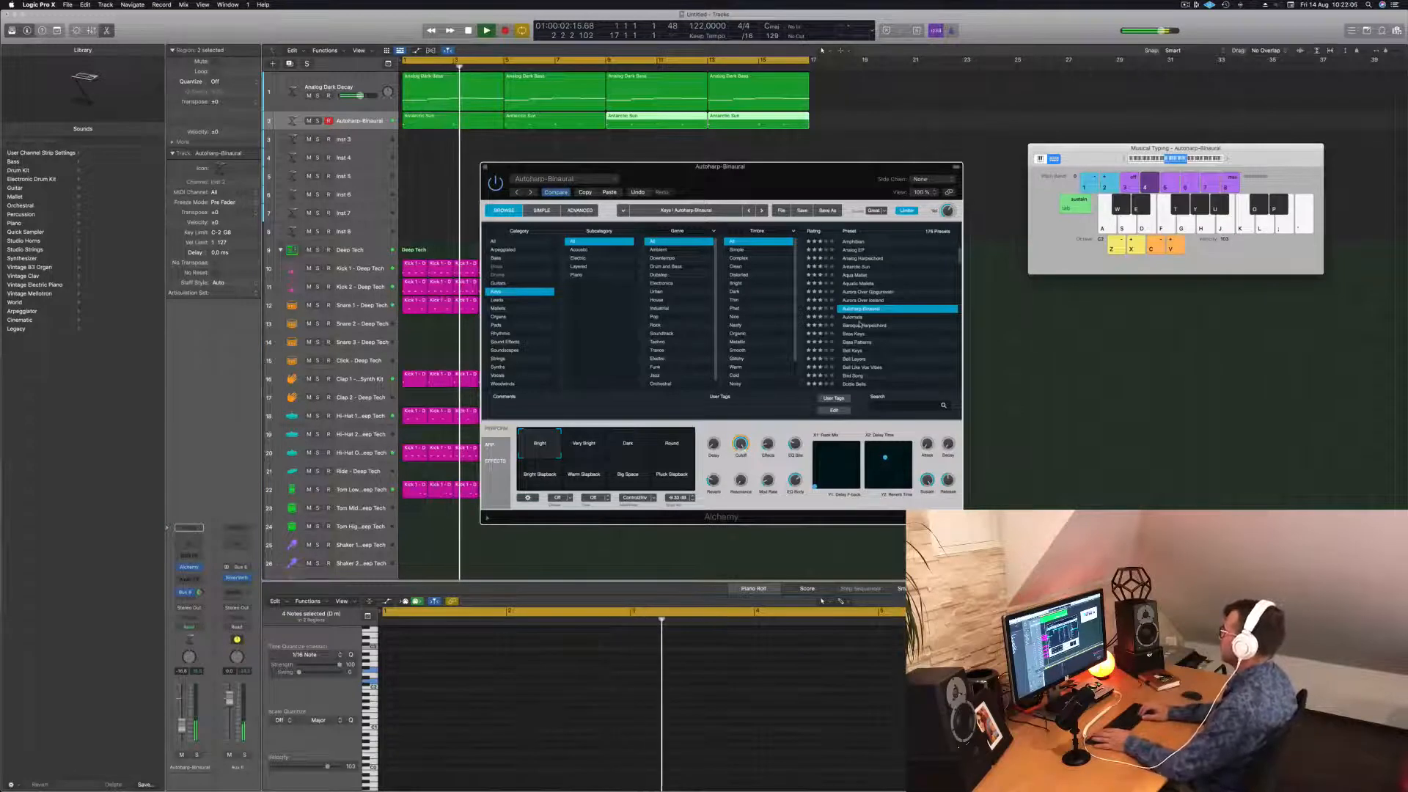
pyautogui.press('Down')
pyautogui.press('Down')
pyautogui.press('Return')
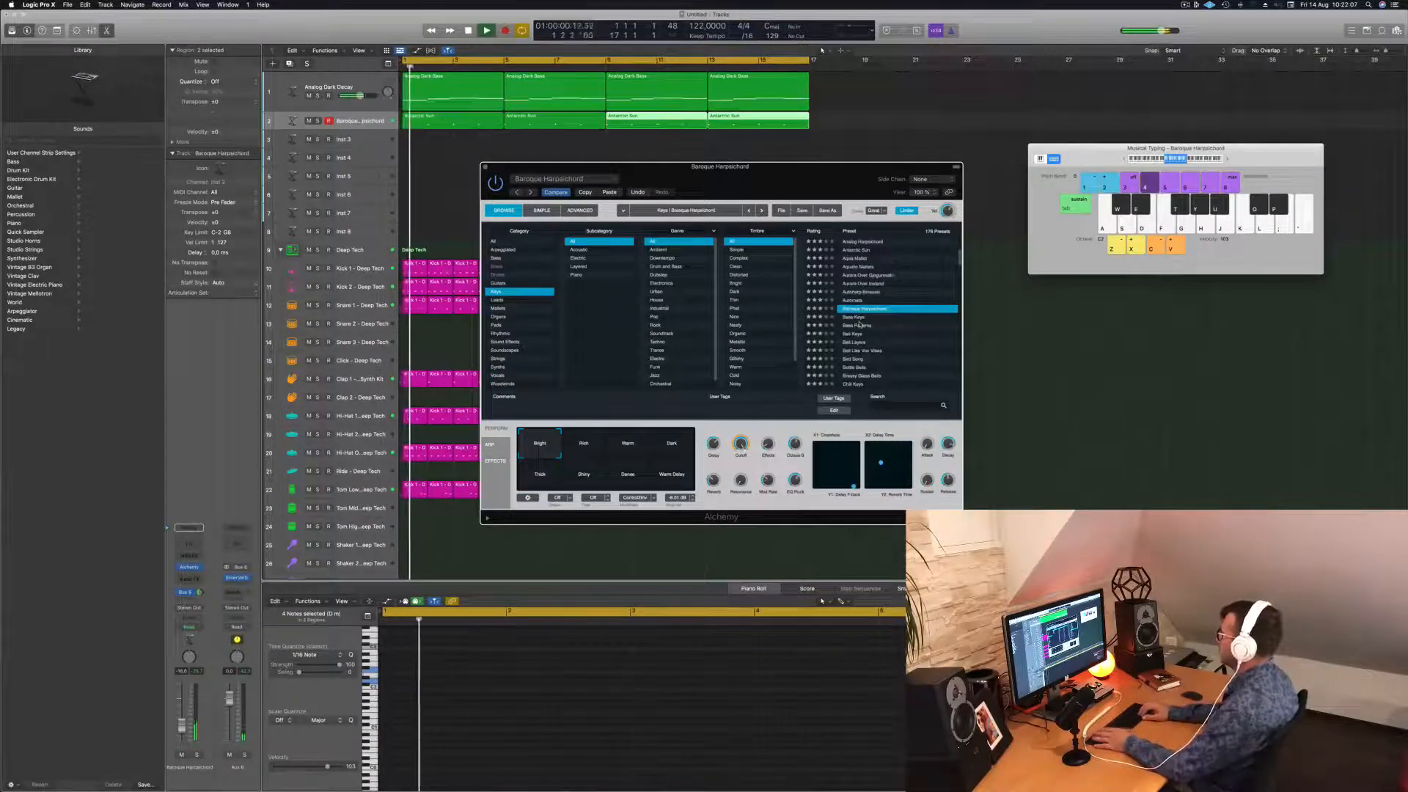
pyautogui.press('Down')
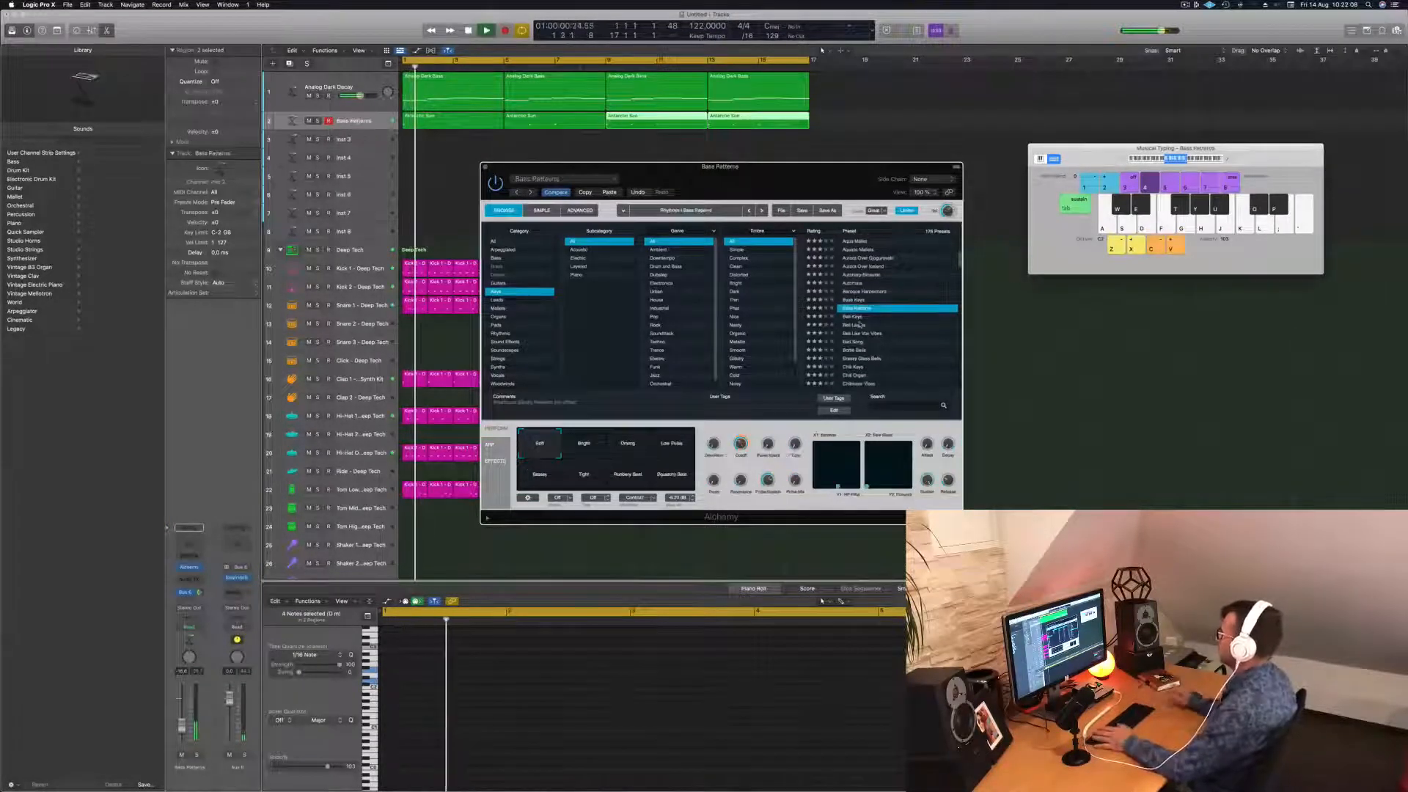
pyautogui.press('Down')
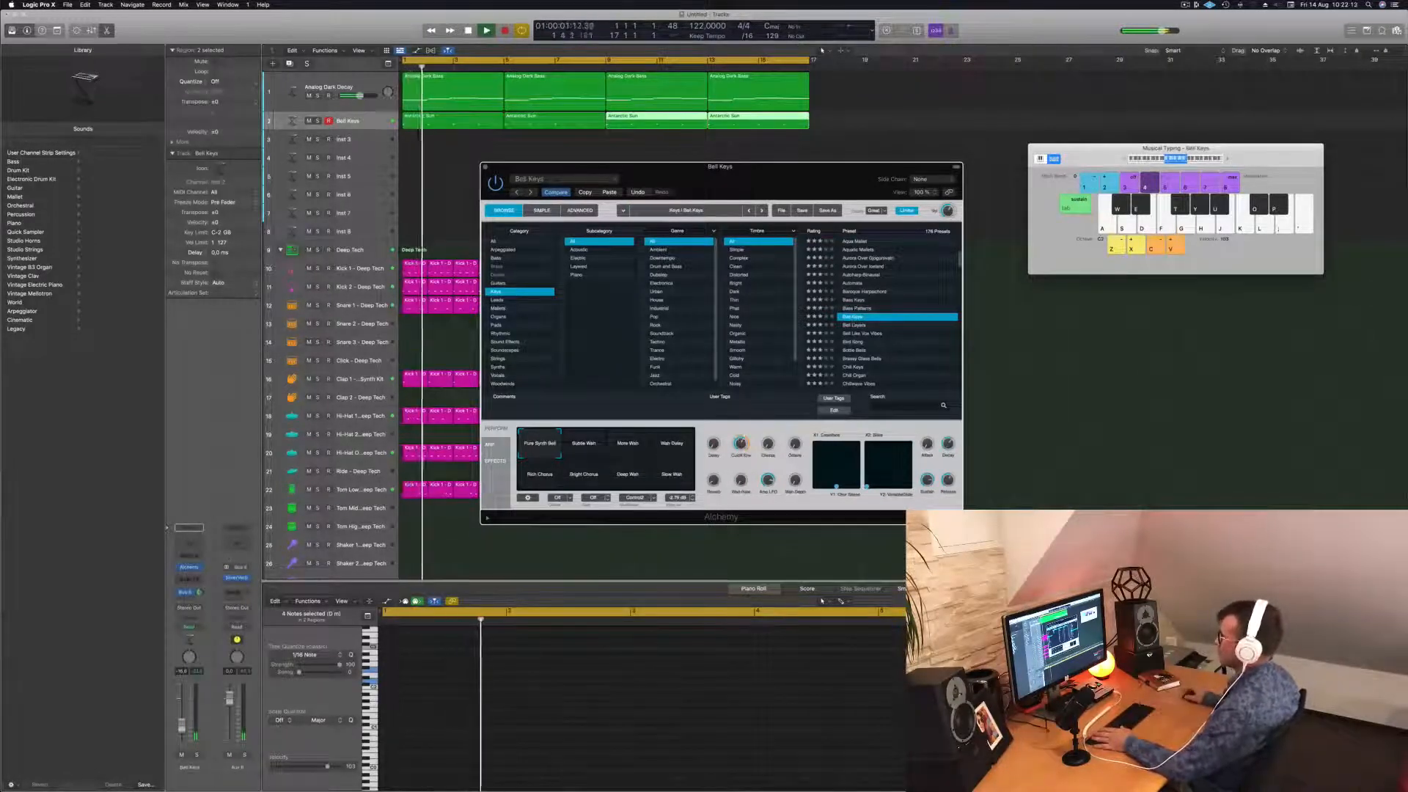
pyautogui.press('super+grave')
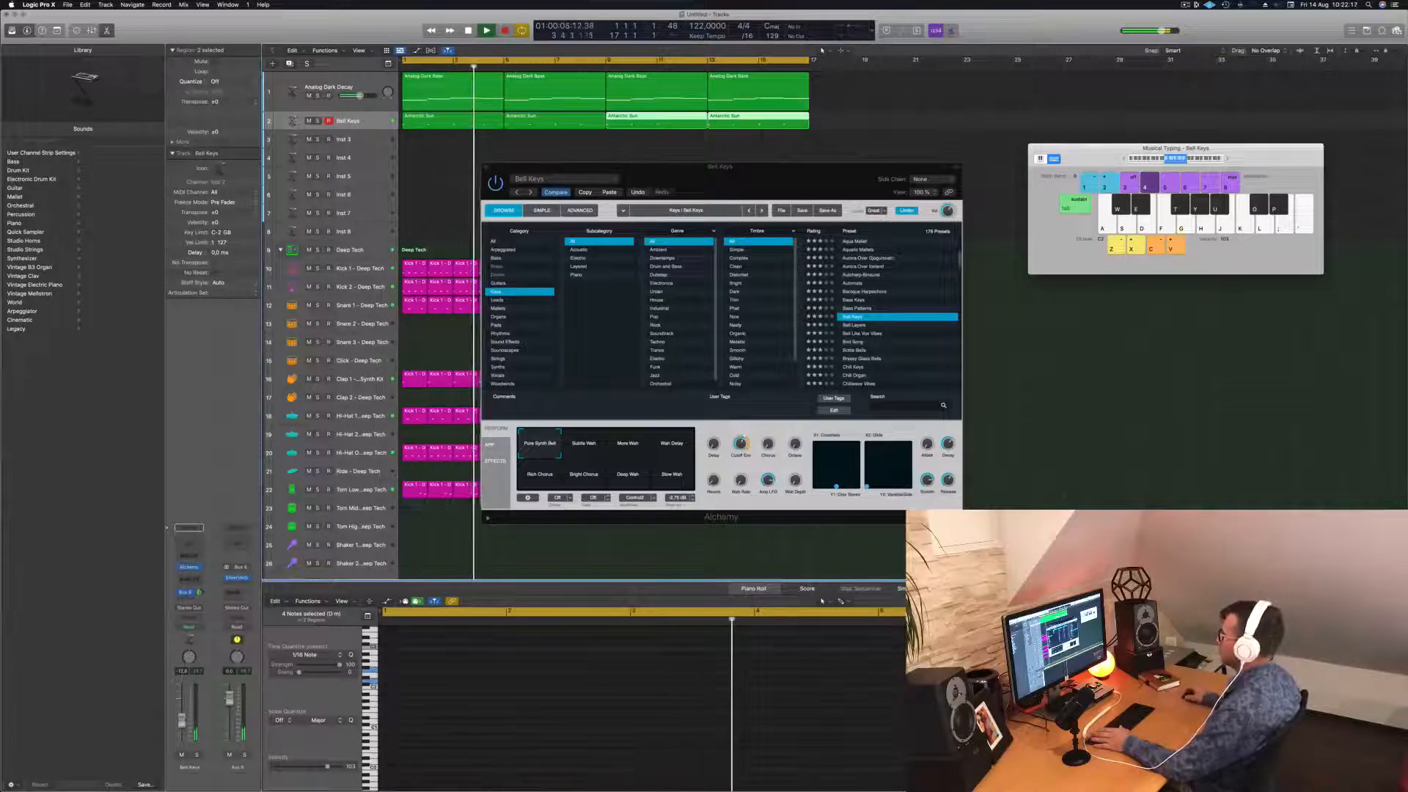
pyautogui.moveTo(783, 181); pyautogui.dragTo(731, 176)
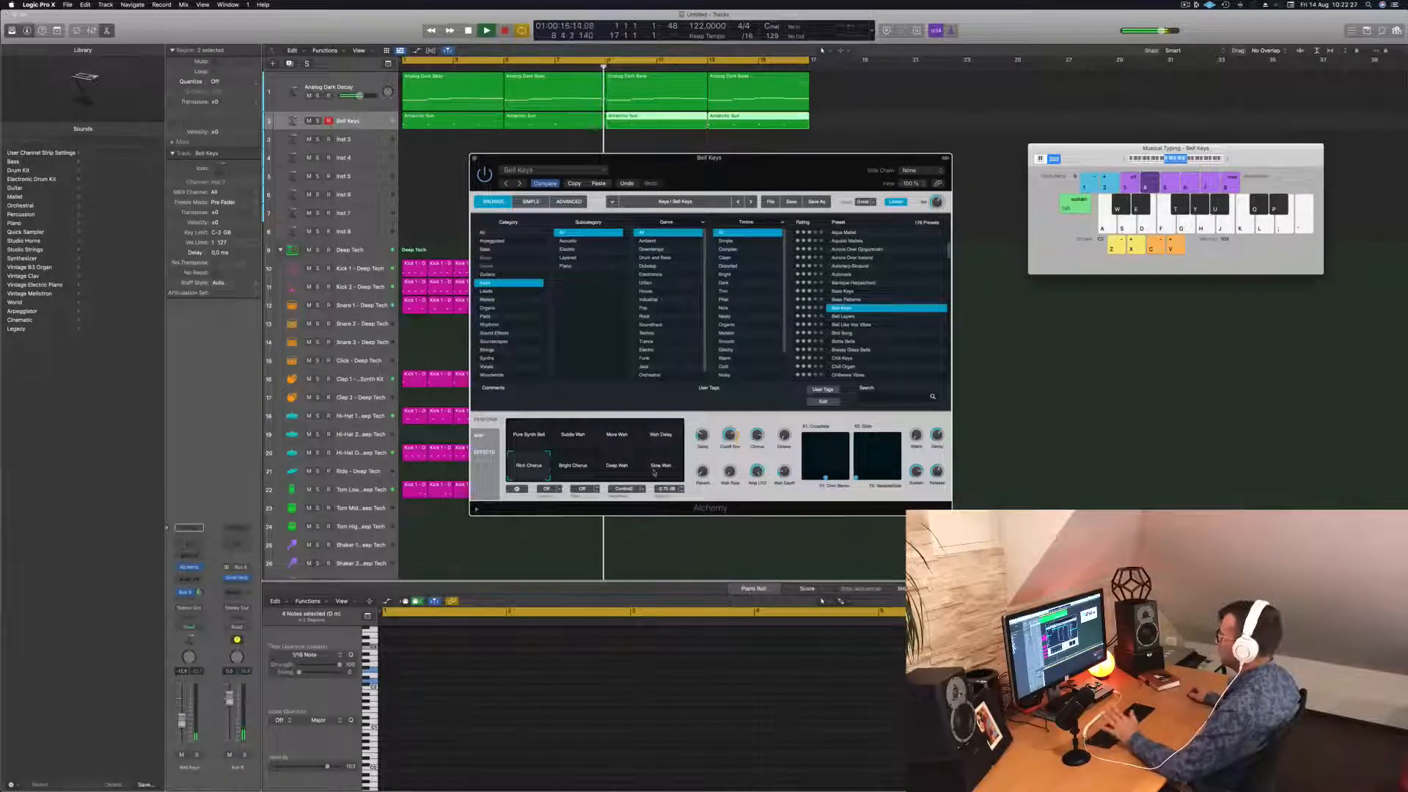
# Pick the Pure Synth Bell variation, close Alchemy, and select the first Analog Dark Bass region.
pyautogui.click(520, 434)
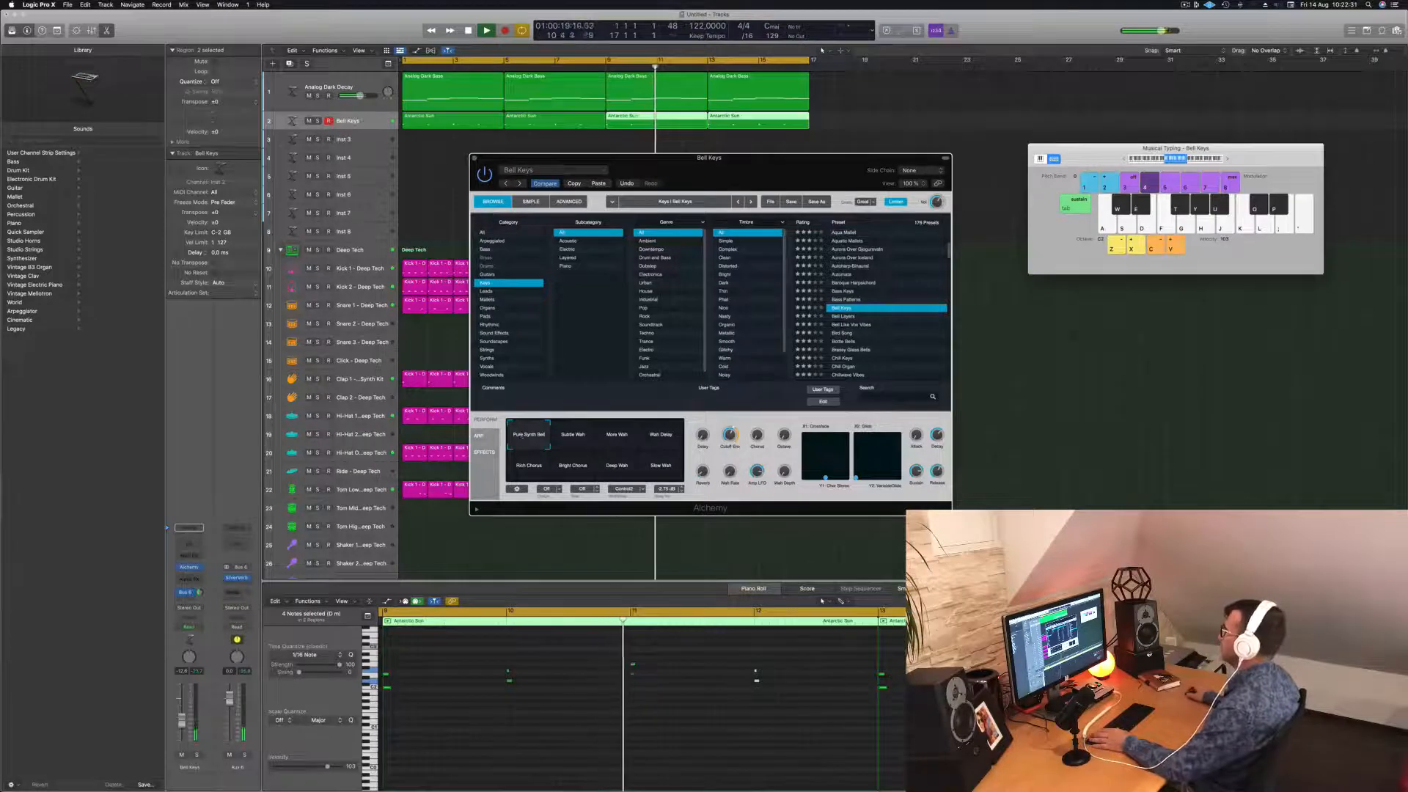
pyautogui.moveTo(730, 173); pyautogui.dragTo(780, 185)
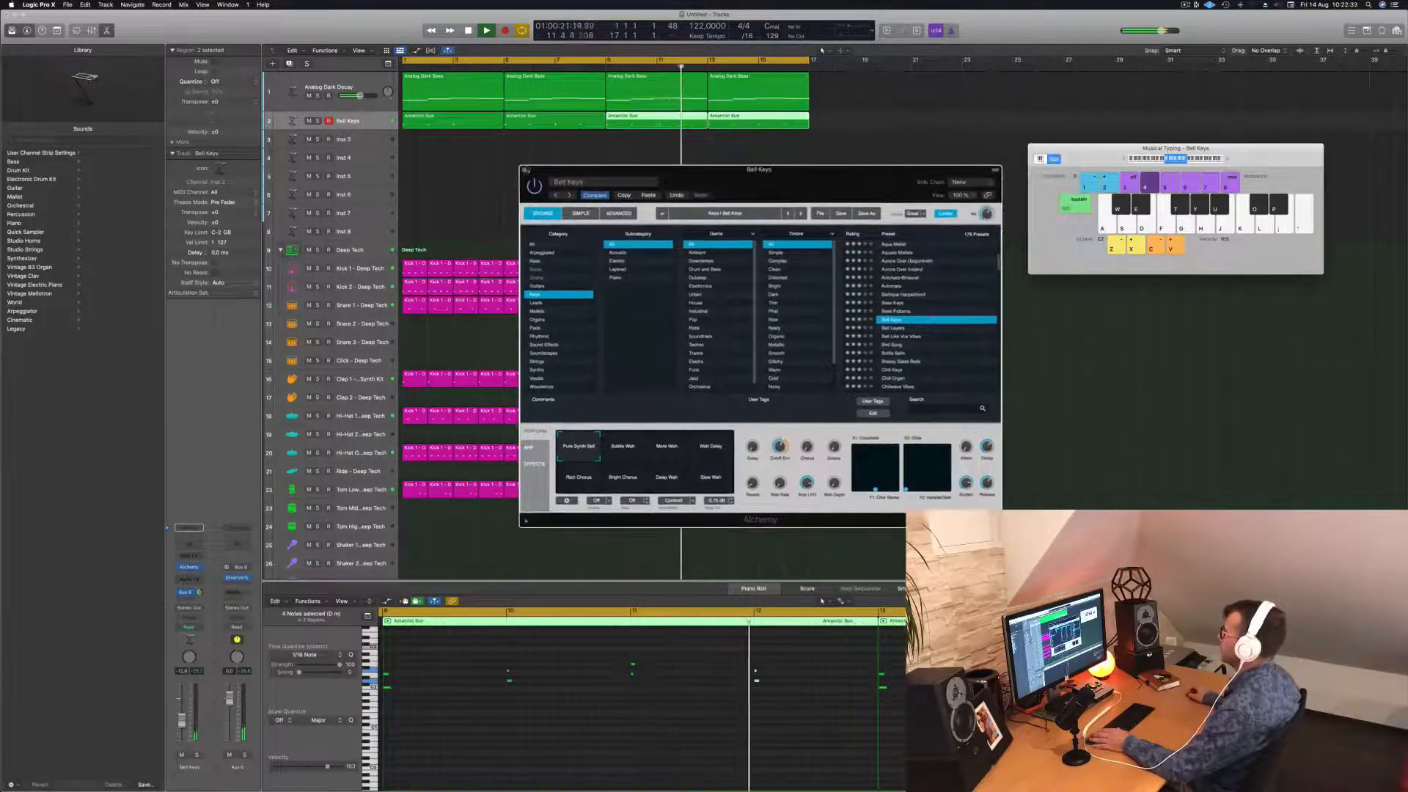
pyautogui.click(524, 169)
pyautogui.click(451, 96)
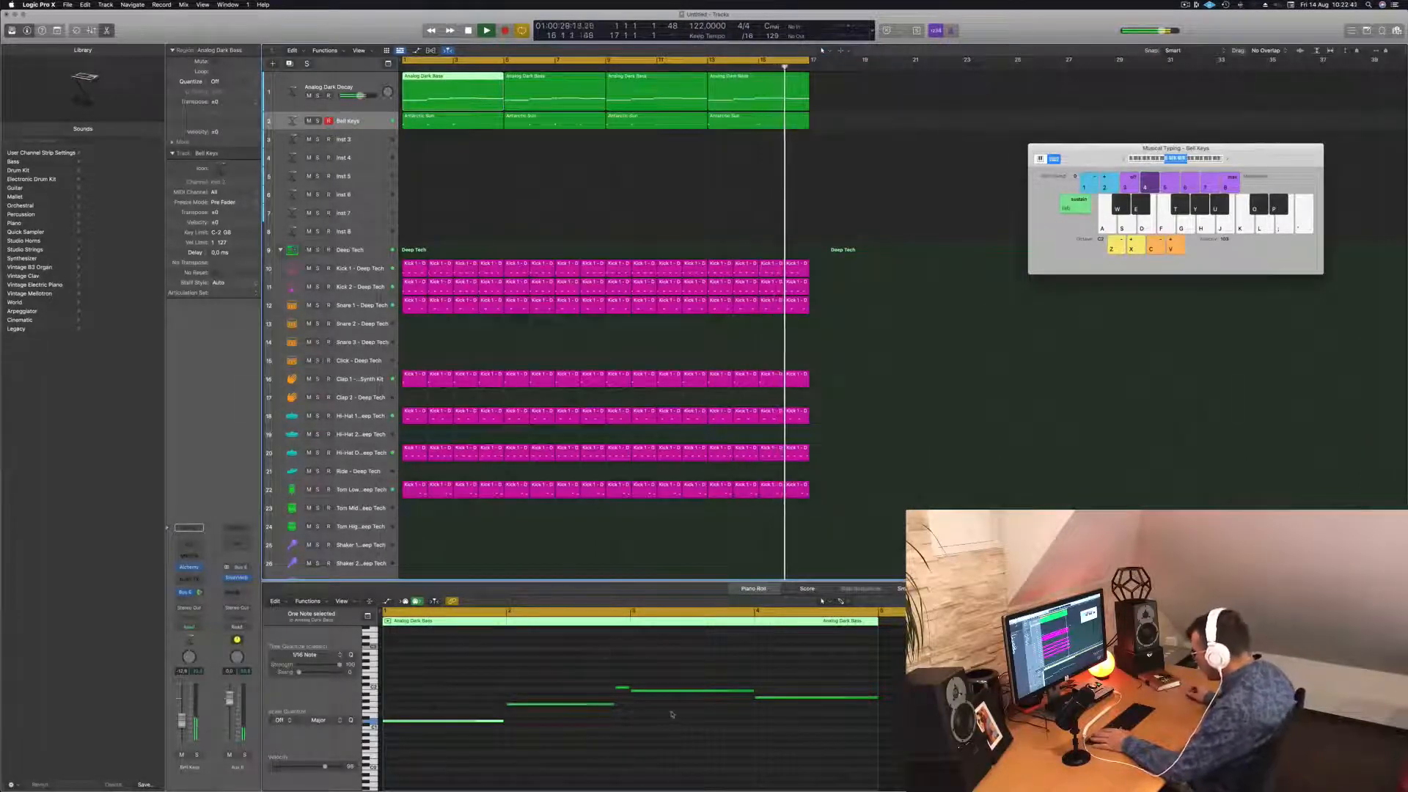
# Select and move the upper chord note in bar 3, cancelling an accidental quit prompt.
pyautogui.press('space')
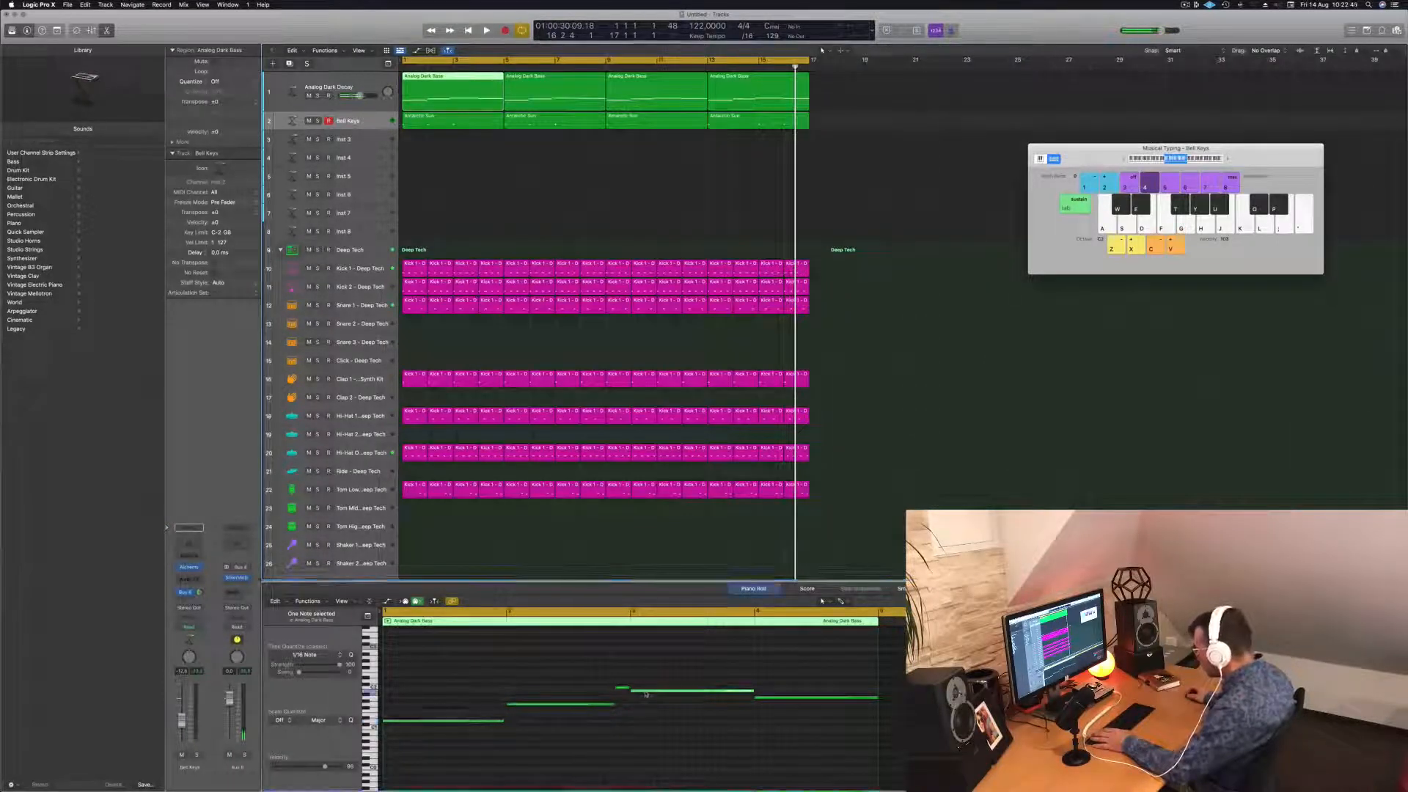
pyautogui.press('space')
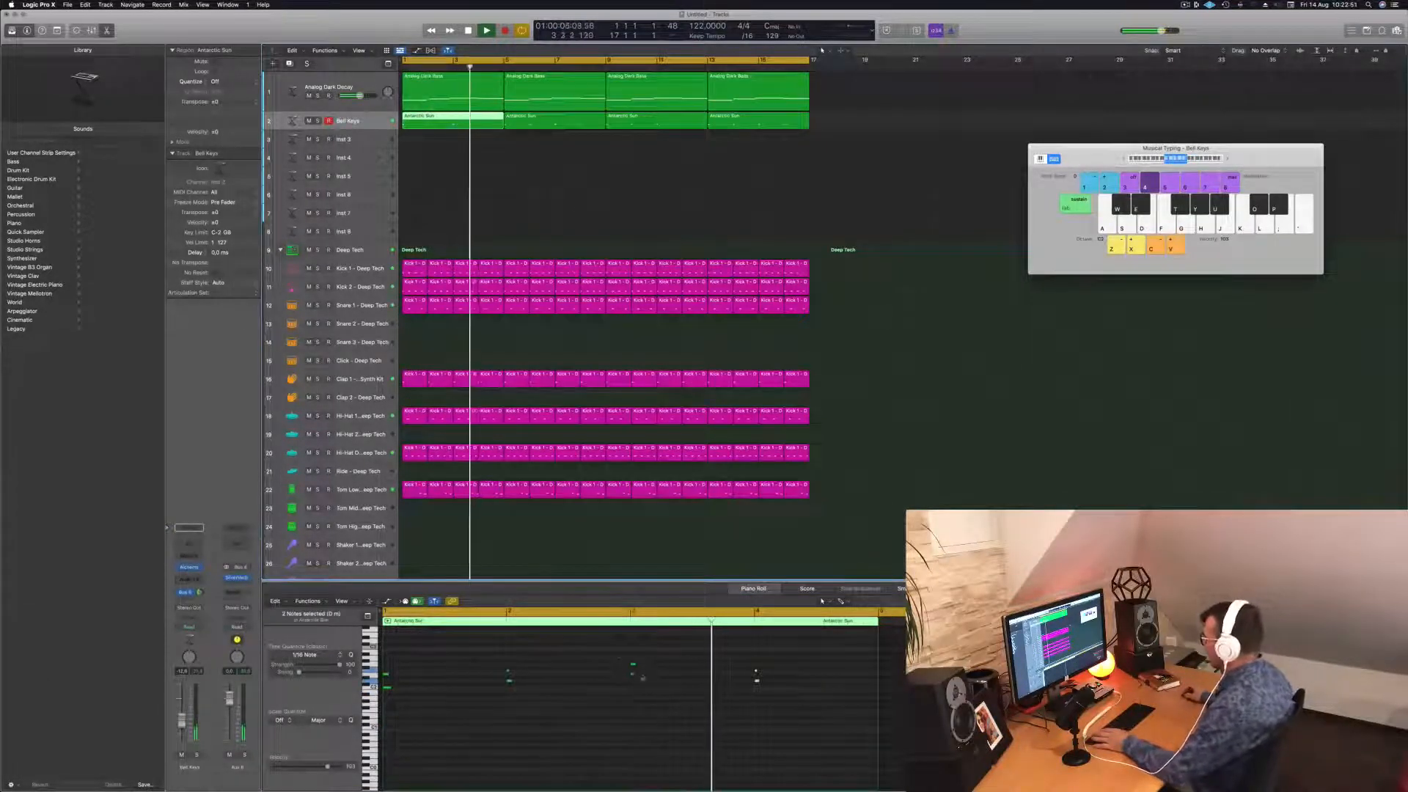
pyautogui.press('space')
pyautogui.moveTo(618, 657); pyautogui.dragTo(627, 679)
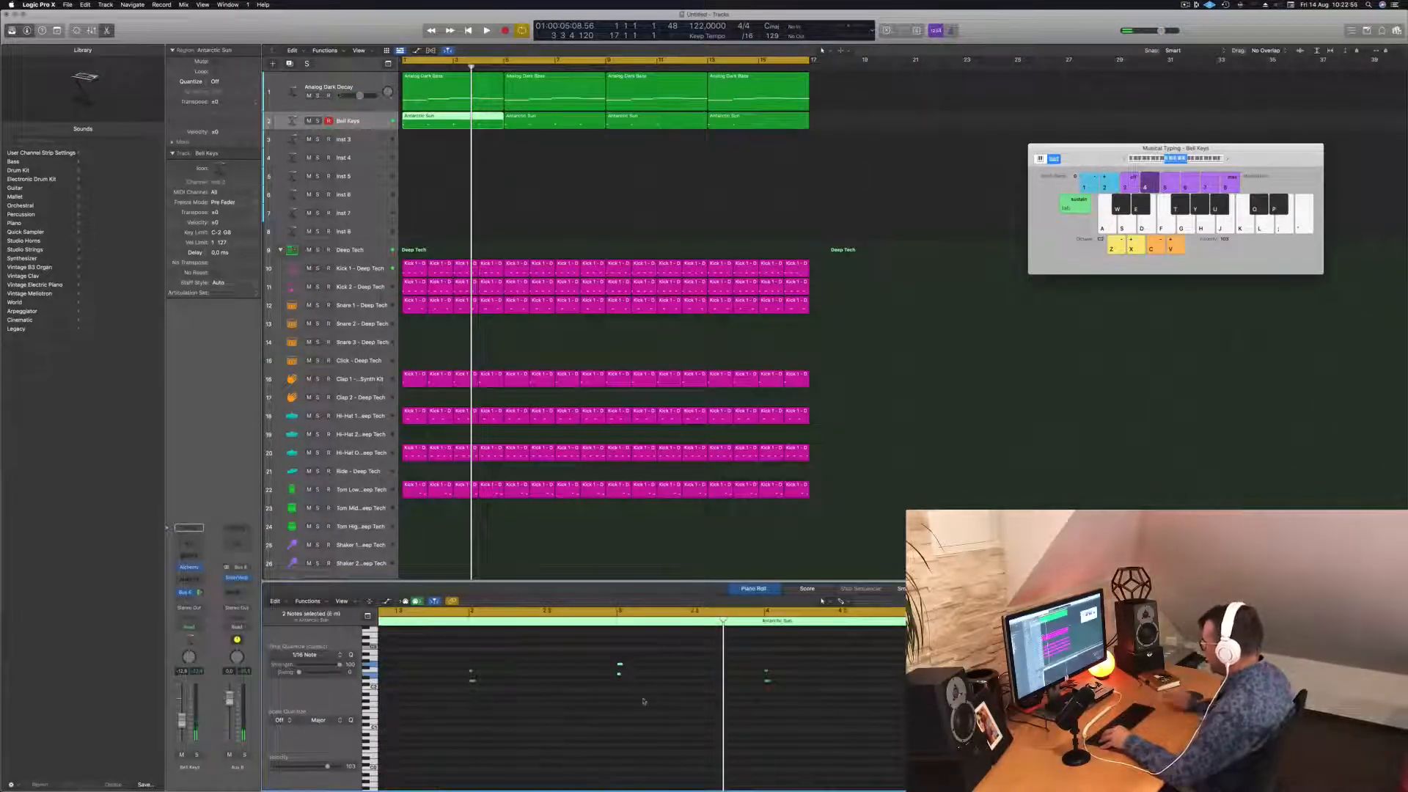
pyautogui.moveTo(440, 651); pyautogui.dragTo(503, 672)
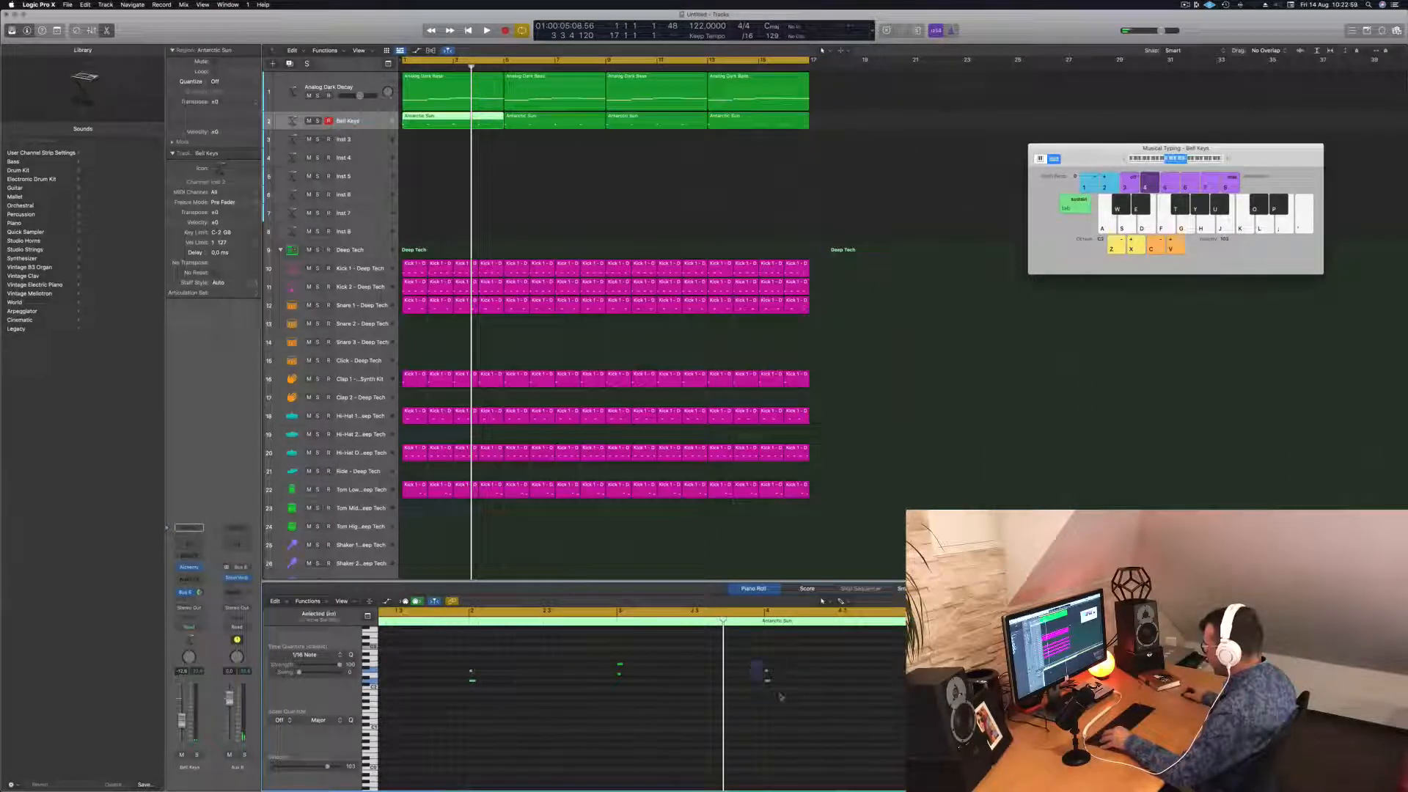
pyautogui.moveTo(766, 674); pyautogui.dragTo(620, 668)
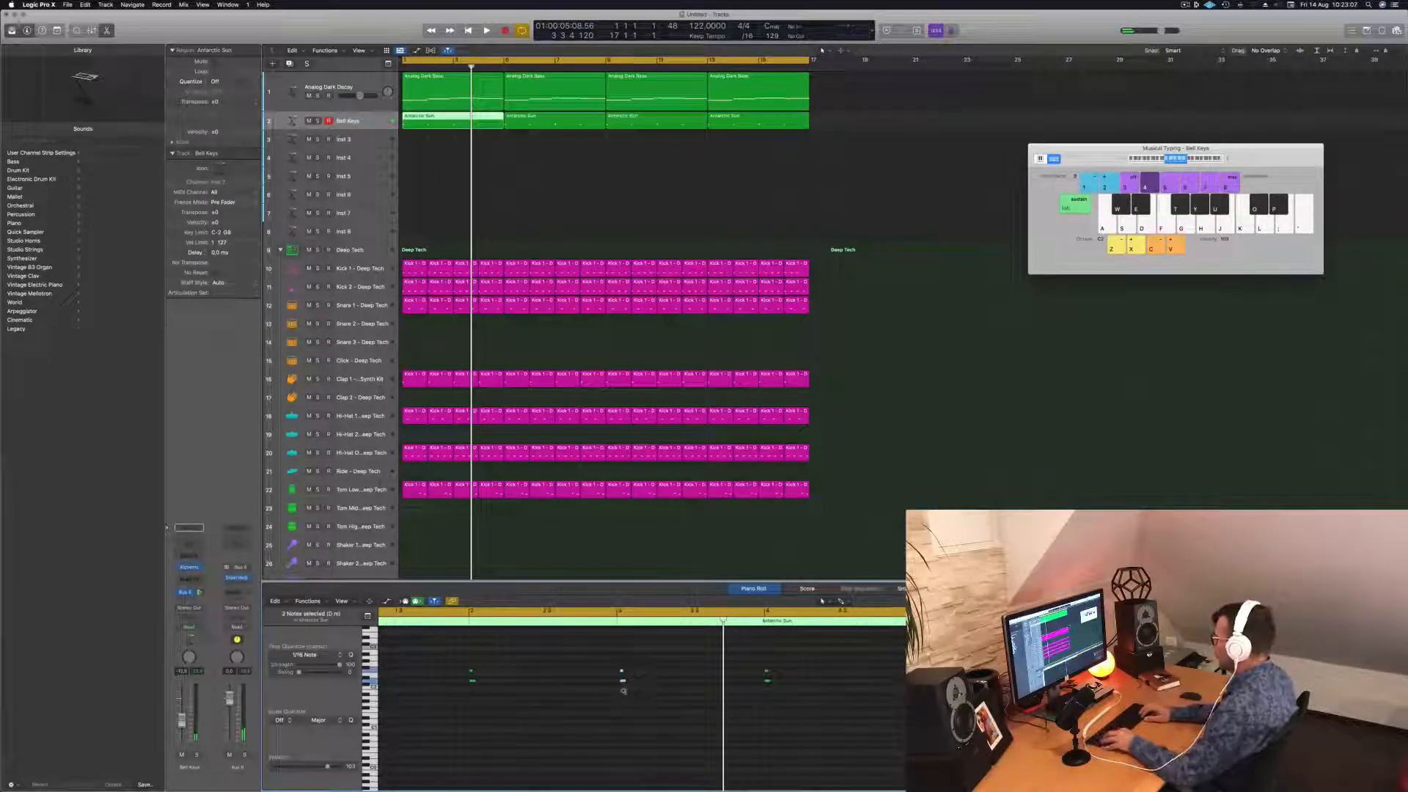
pyautogui.press('super+q')
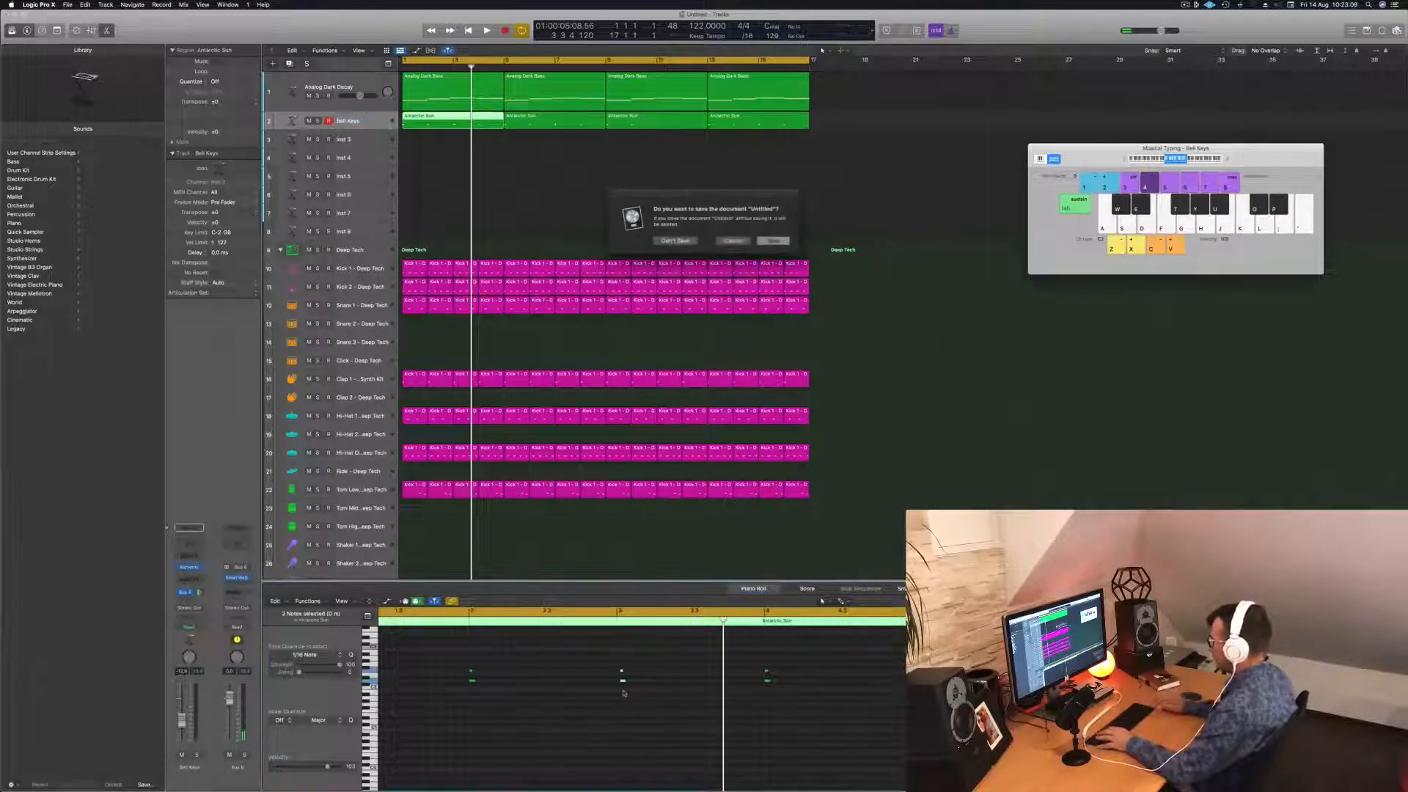
pyautogui.click(733, 241)
# Raise the bar-3 chord notes two semitones with Option-Up, then select the first Analog Dark Bass region.
pyautogui.press('space')
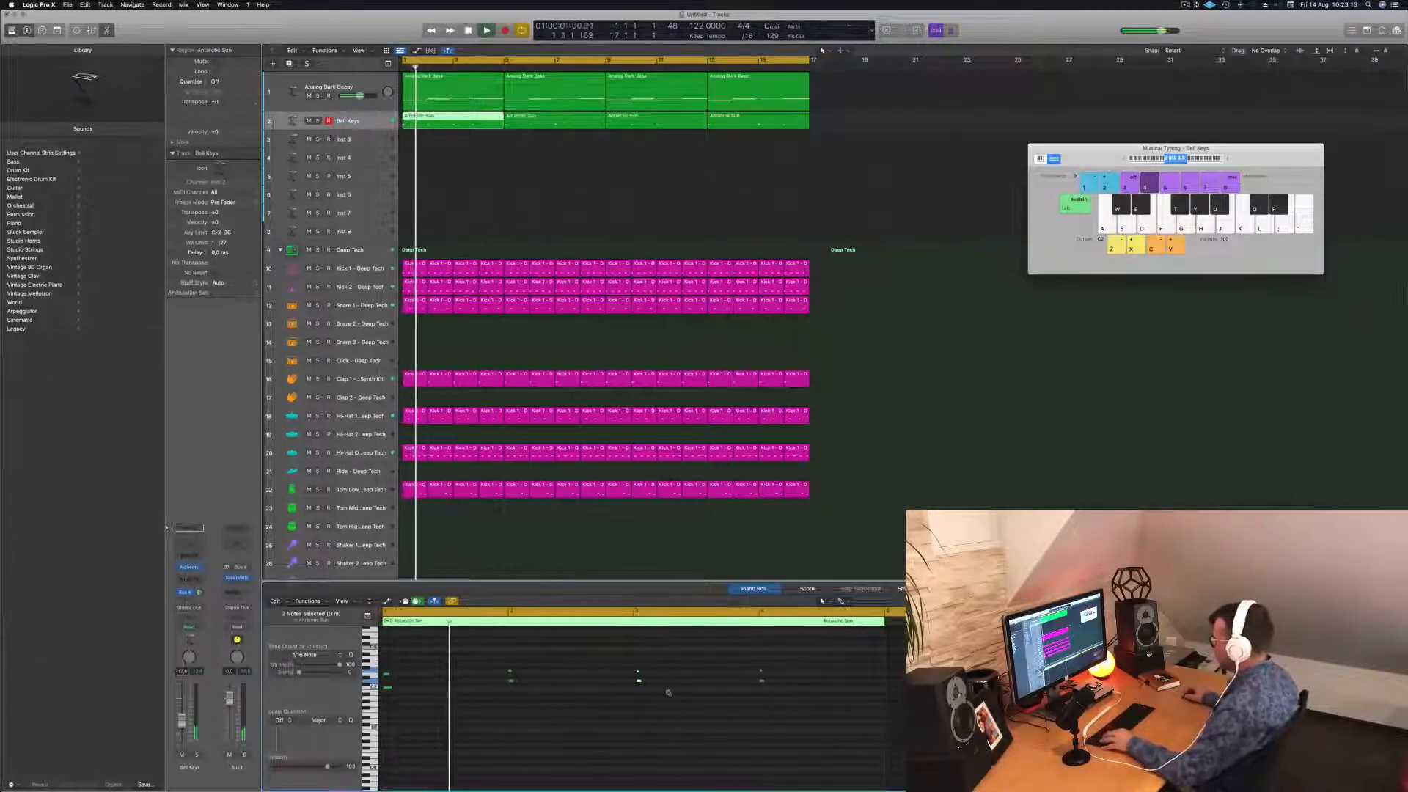
pyautogui.scroll(2, 668, 693)
pyautogui.hscroll(-2, 671, 695)
pyautogui.scroll(-3, 672, 694)
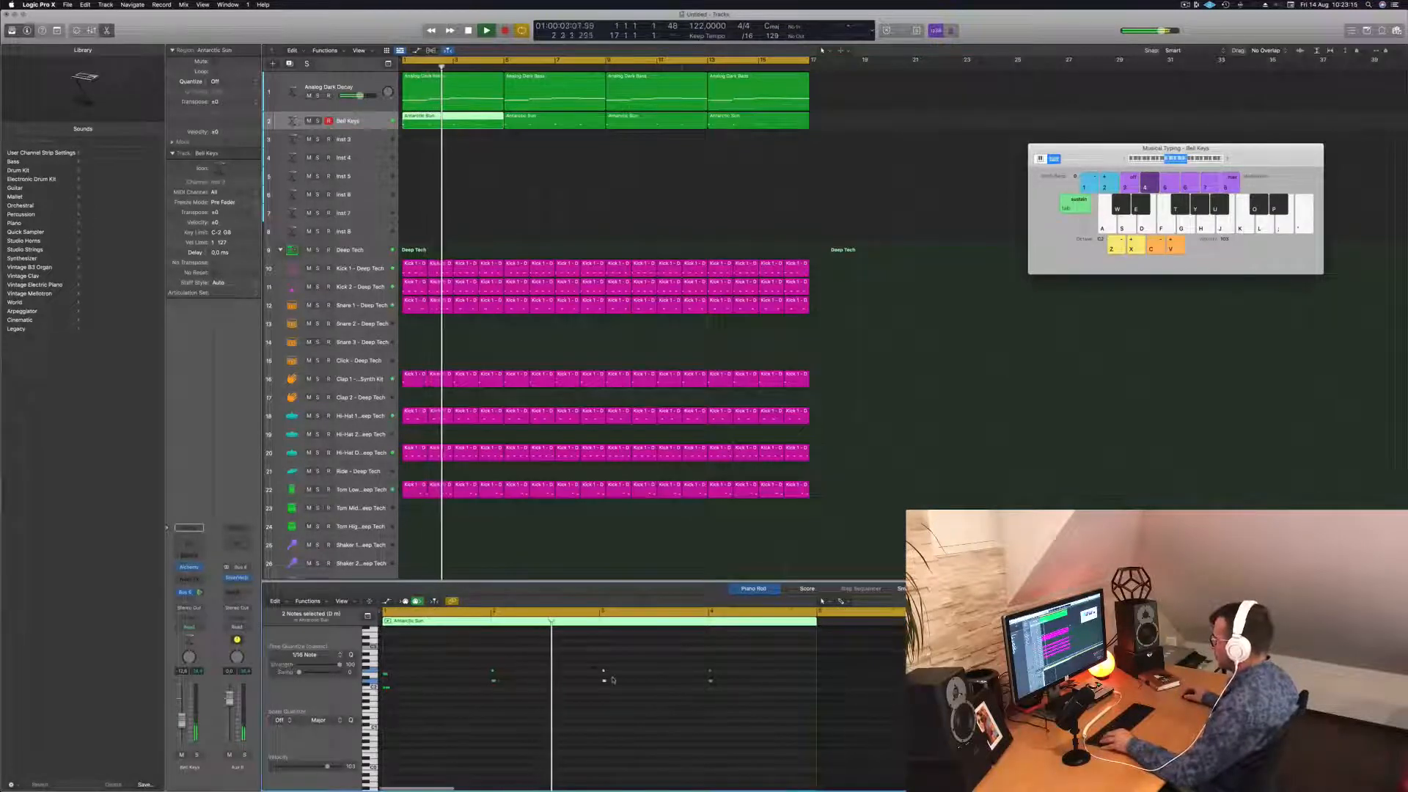
pyautogui.scroll(-1, 611, 681)
pyautogui.scroll(2, 577, 686)
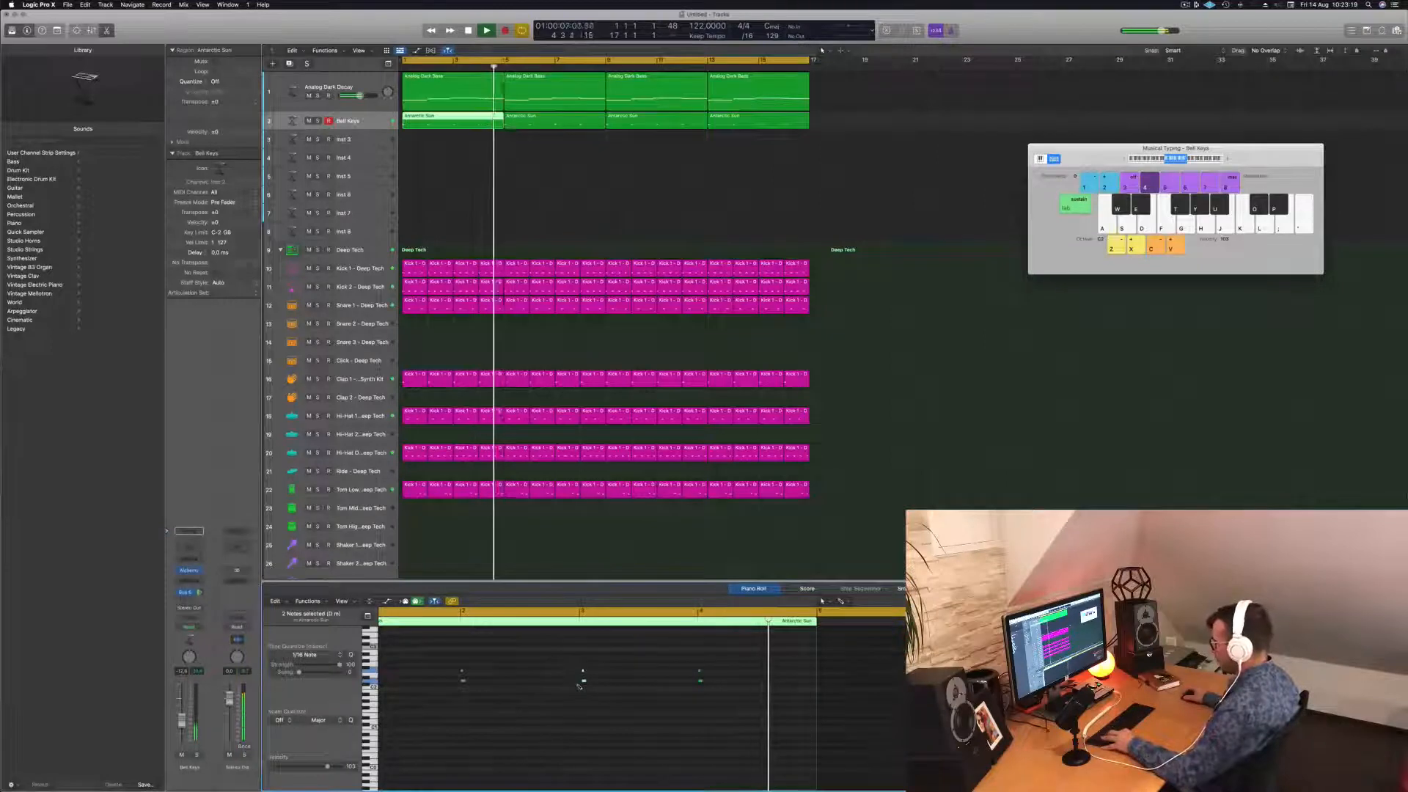
pyautogui.hotkey('alt', 'Up')
pyautogui.hotkey('alt', 'Up')
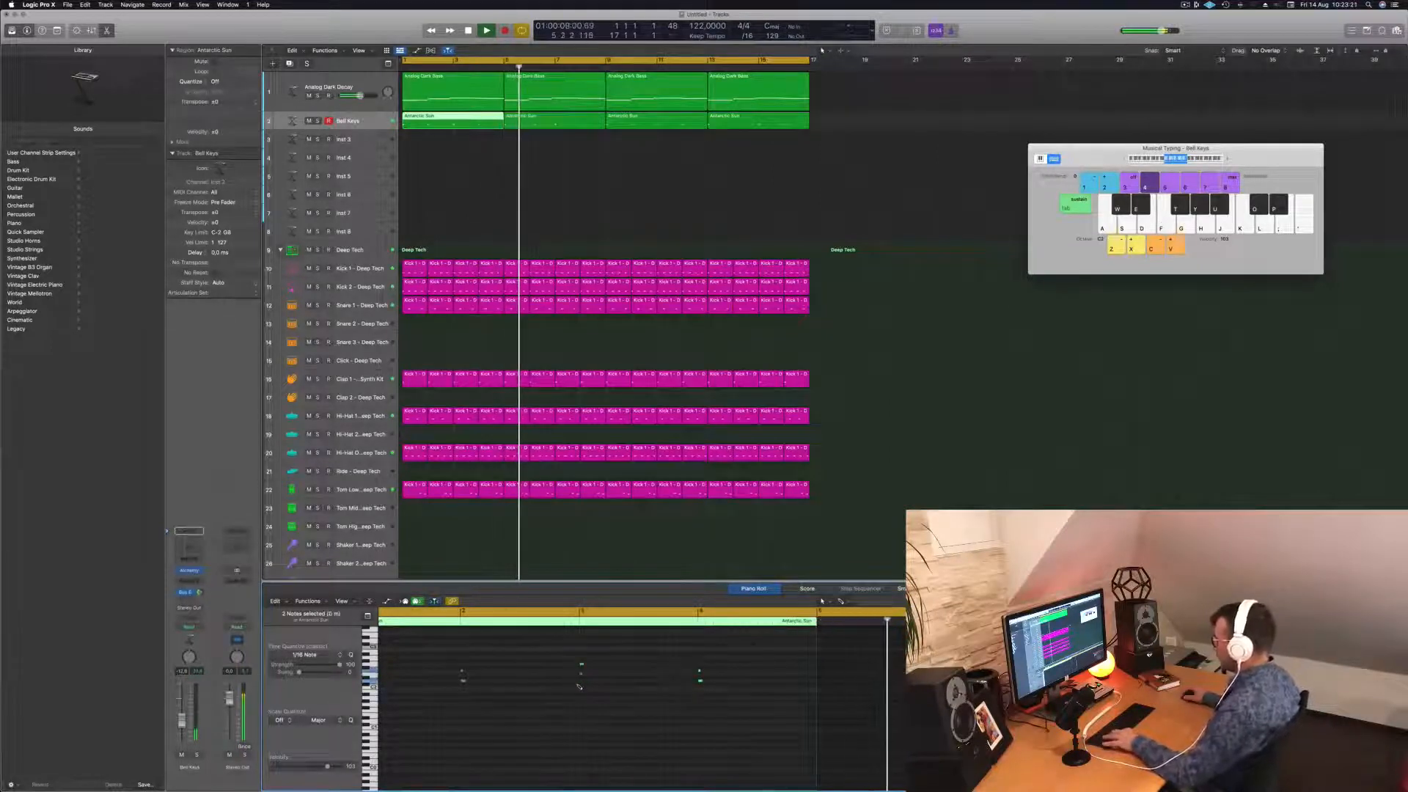
pyautogui.press('Return')
pyautogui.click(528, 119)
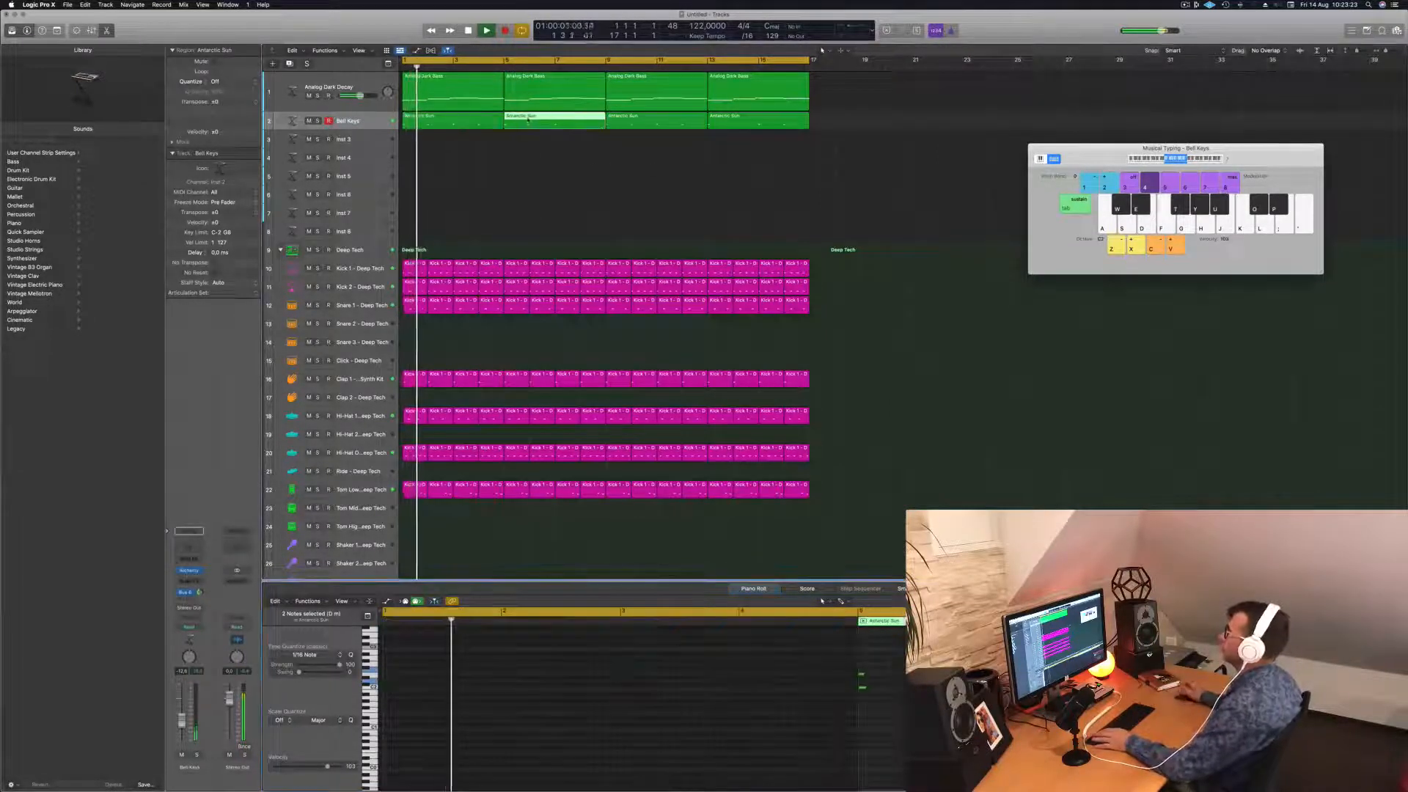
pyautogui.click(462, 120)
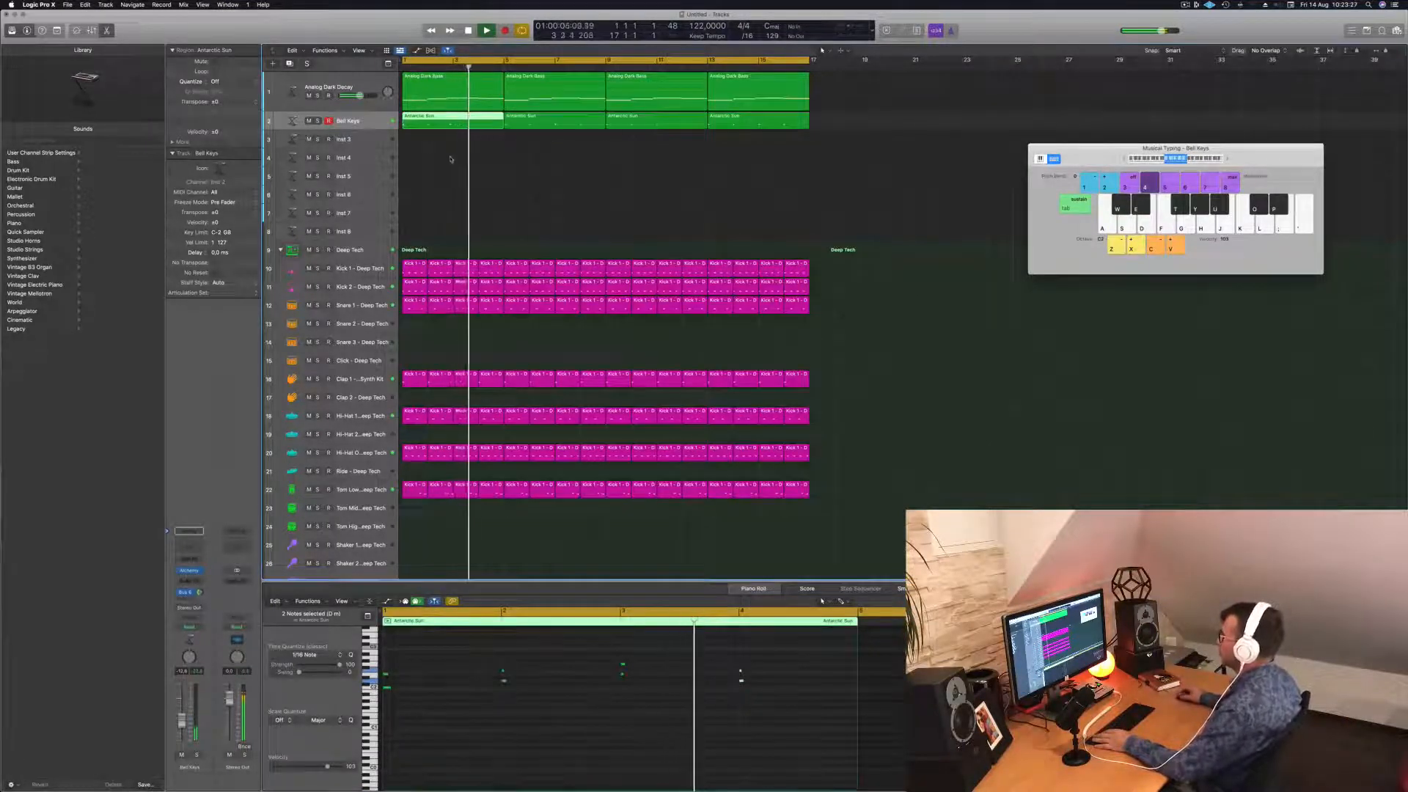
pyautogui.click(443, 91)
# Lengthen the short bass note to close the gap and zoom out on the bass region.
pyautogui.press('space')
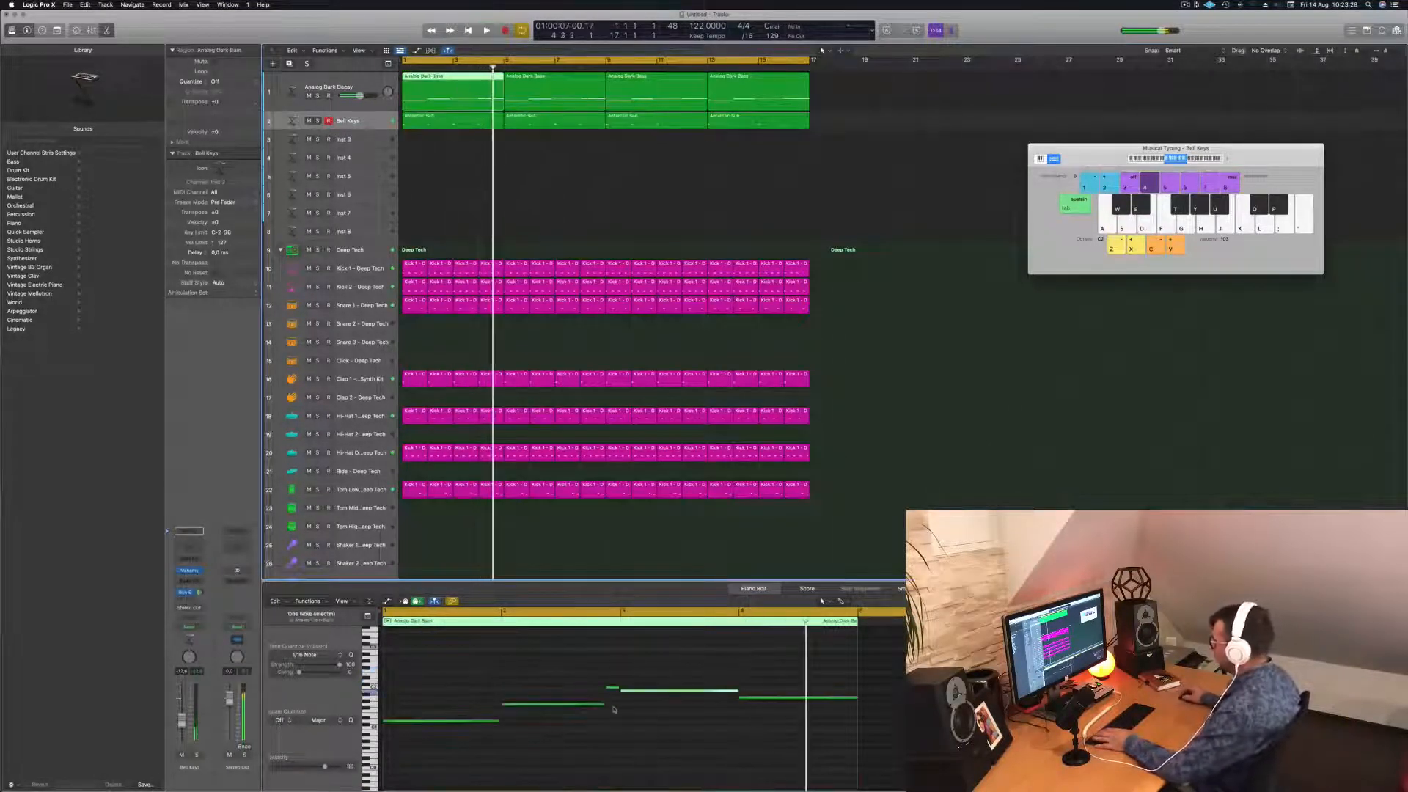
pyautogui.click(610, 690)
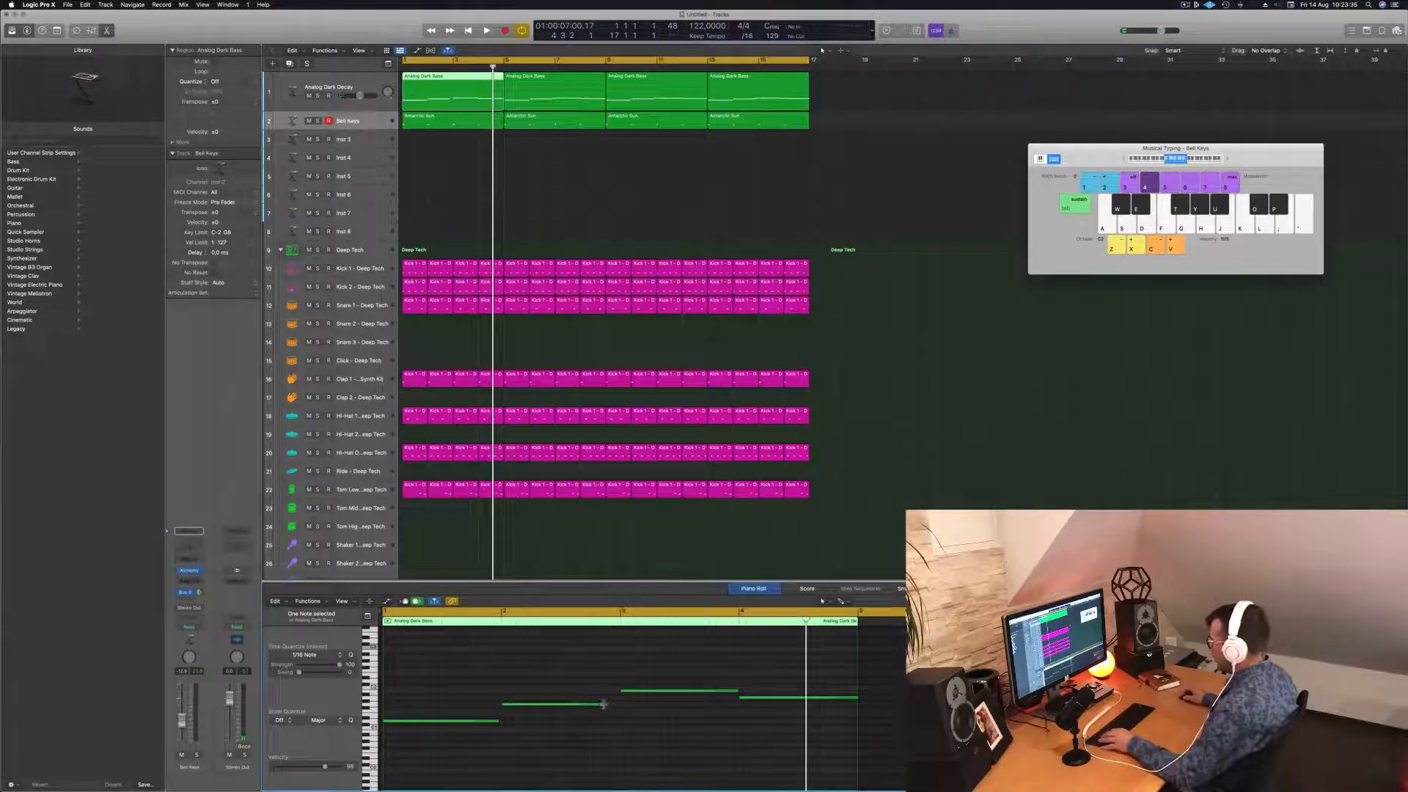
pyautogui.moveTo(603, 703); pyautogui.dragTo(619, 705)
pyautogui.press('space')
pyautogui.press('super+Left')
pyautogui.press('super+Left')
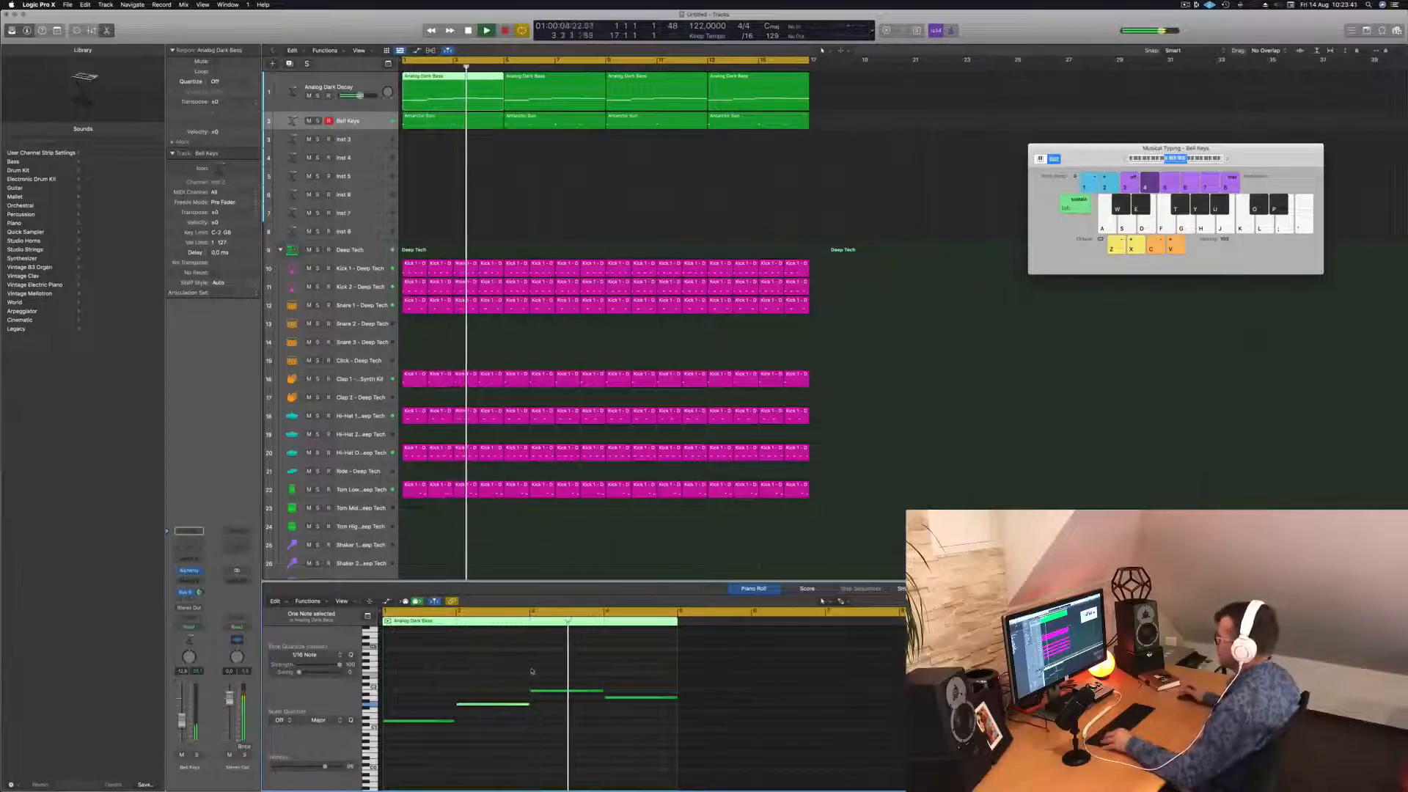
# Play the arrangement from bar 1 and show the first Antarctic Sun region's notes.
pyautogui.press('space')
pyautogui.hscroll(1, 571, 692)
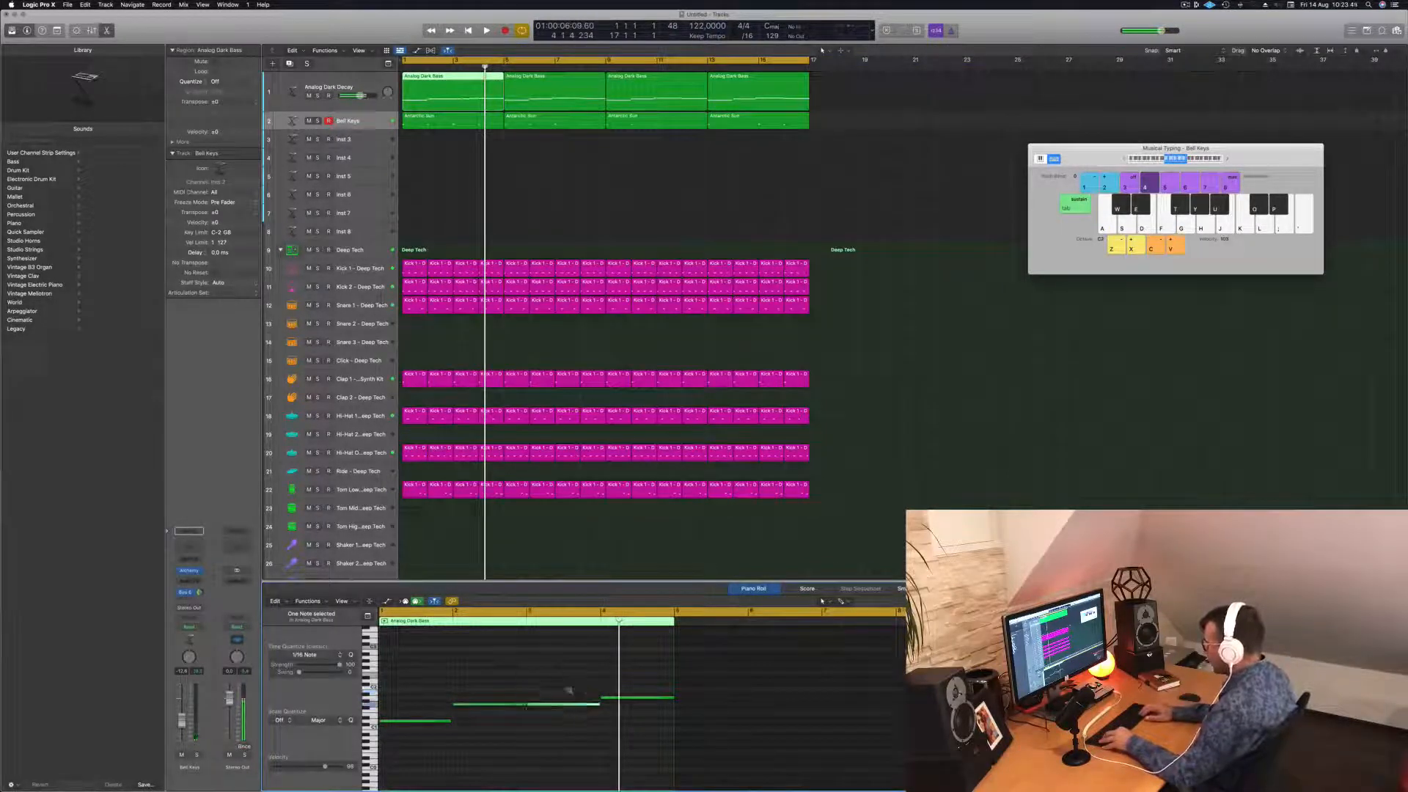
pyautogui.press('Return')
pyautogui.press('space')
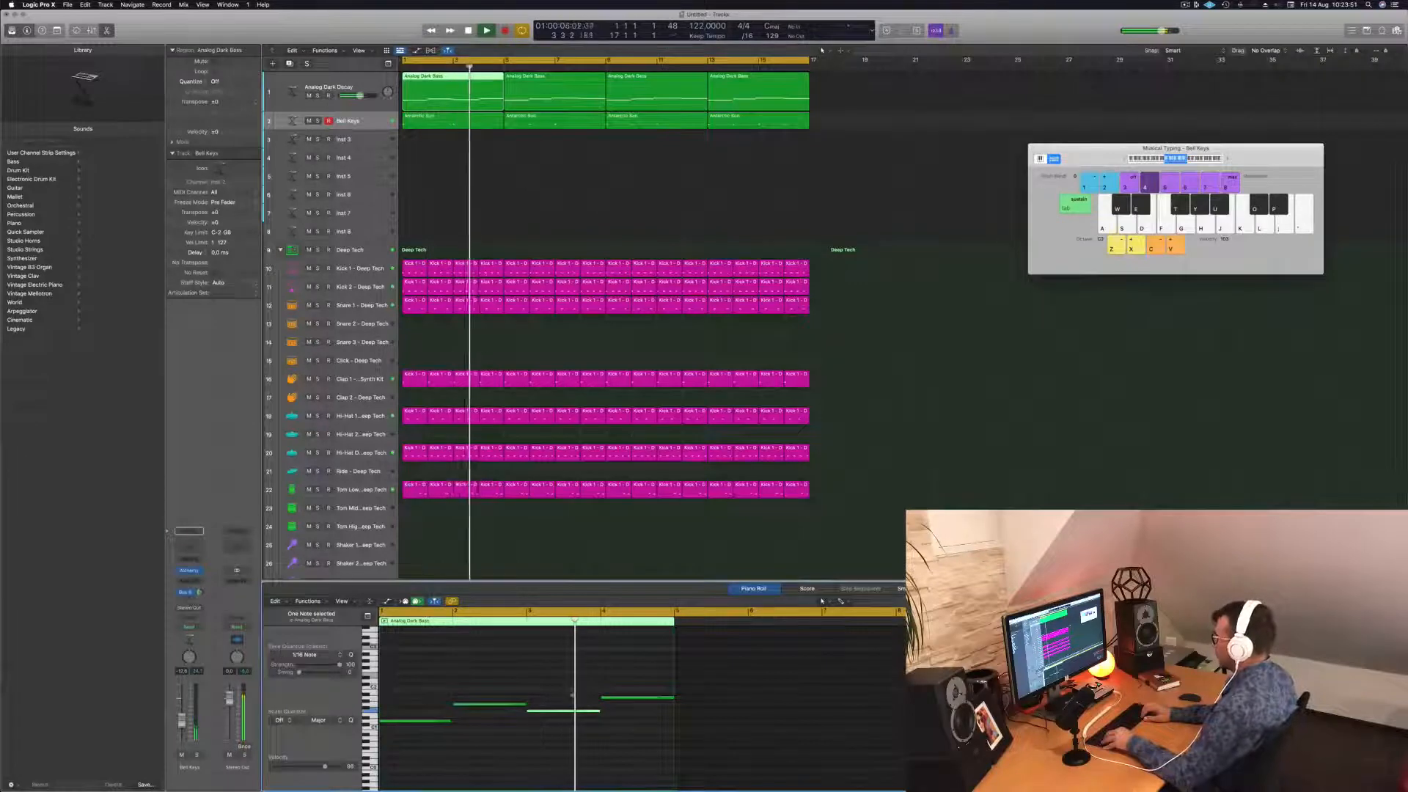
pyautogui.press('space')
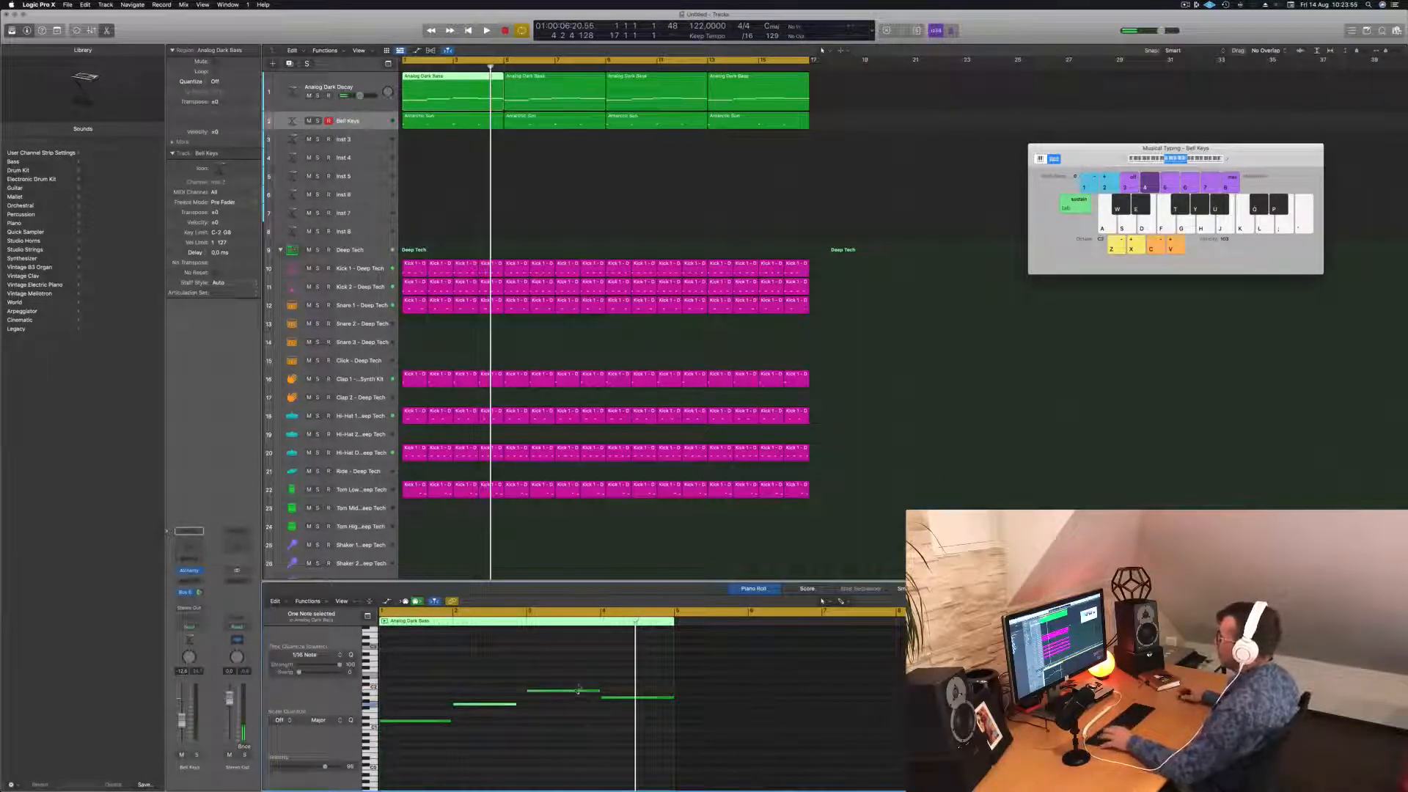
pyautogui.press('space')
pyautogui.click(432, 86)
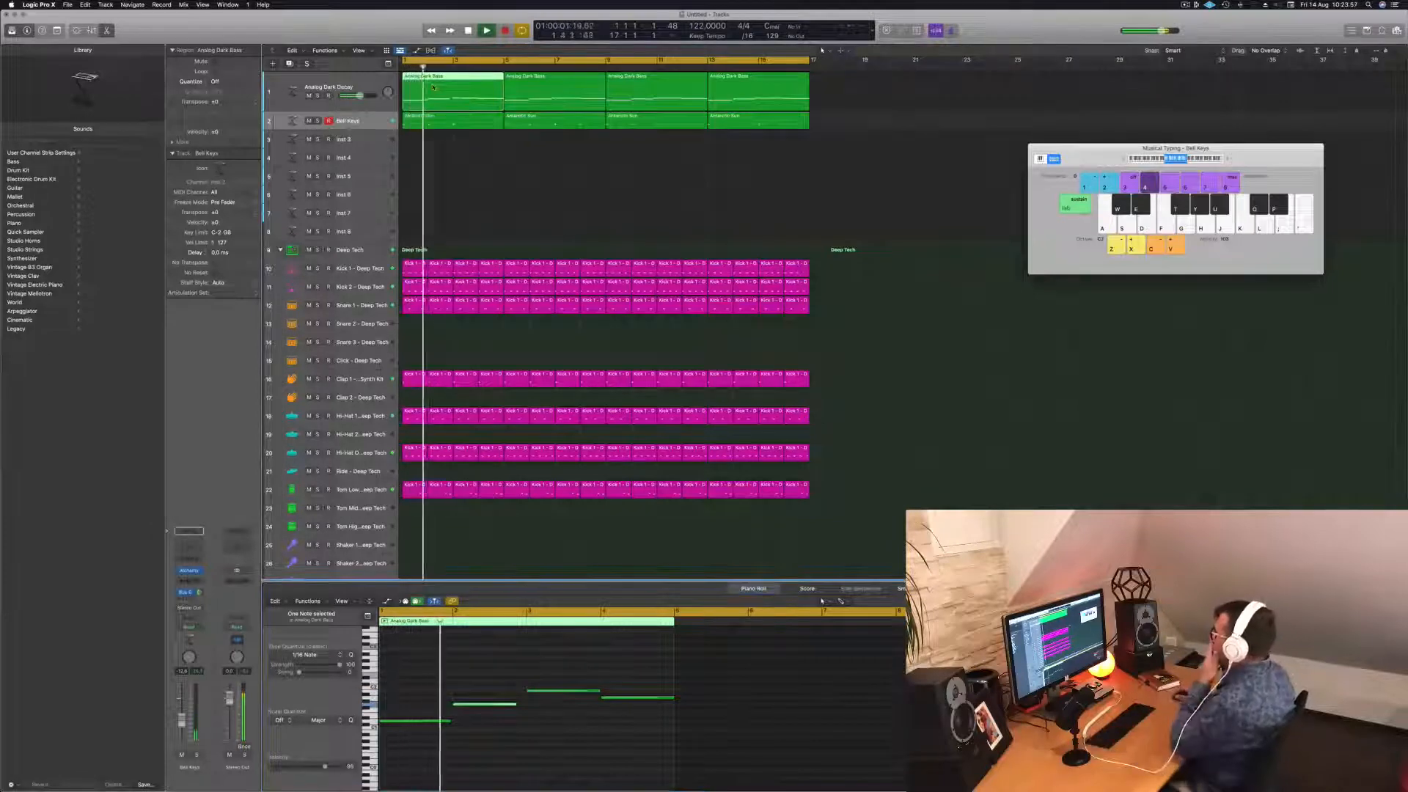
pyautogui.click(469, 126)
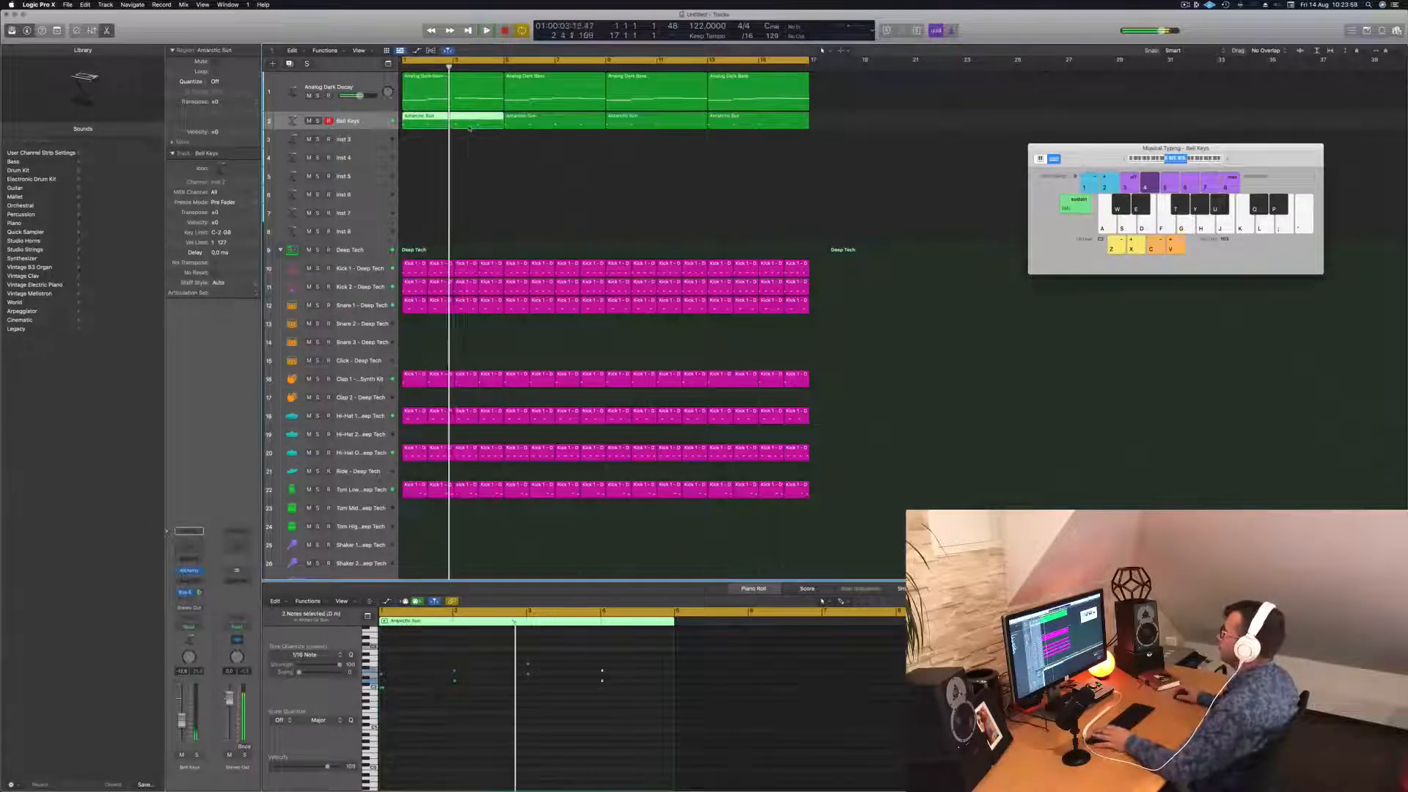
# Select and audition groups of notes in the first Antarctic Sun region.
pyautogui.press('space')
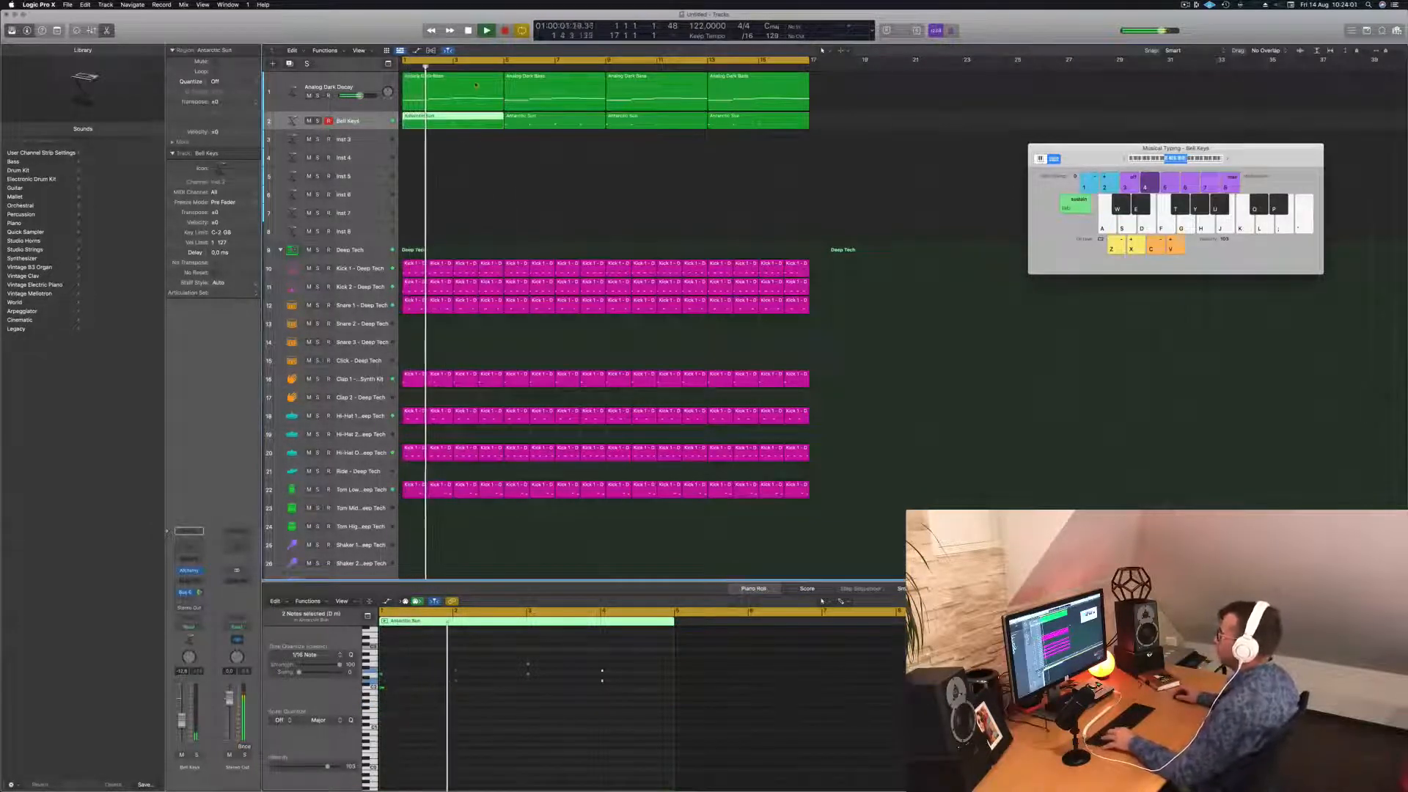
pyautogui.press('space')
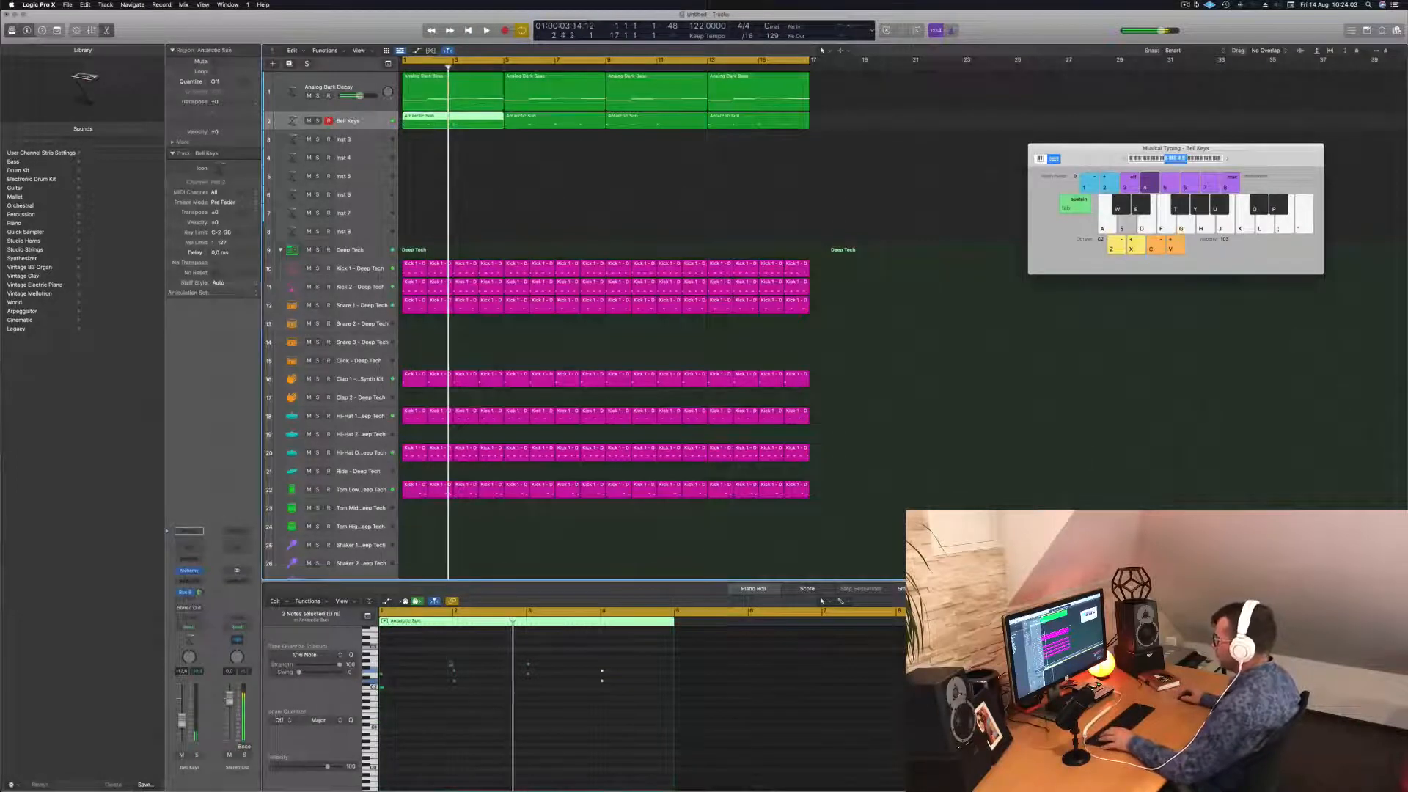
pyautogui.moveTo(440, 651); pyautogui.dragTo(607, 712)
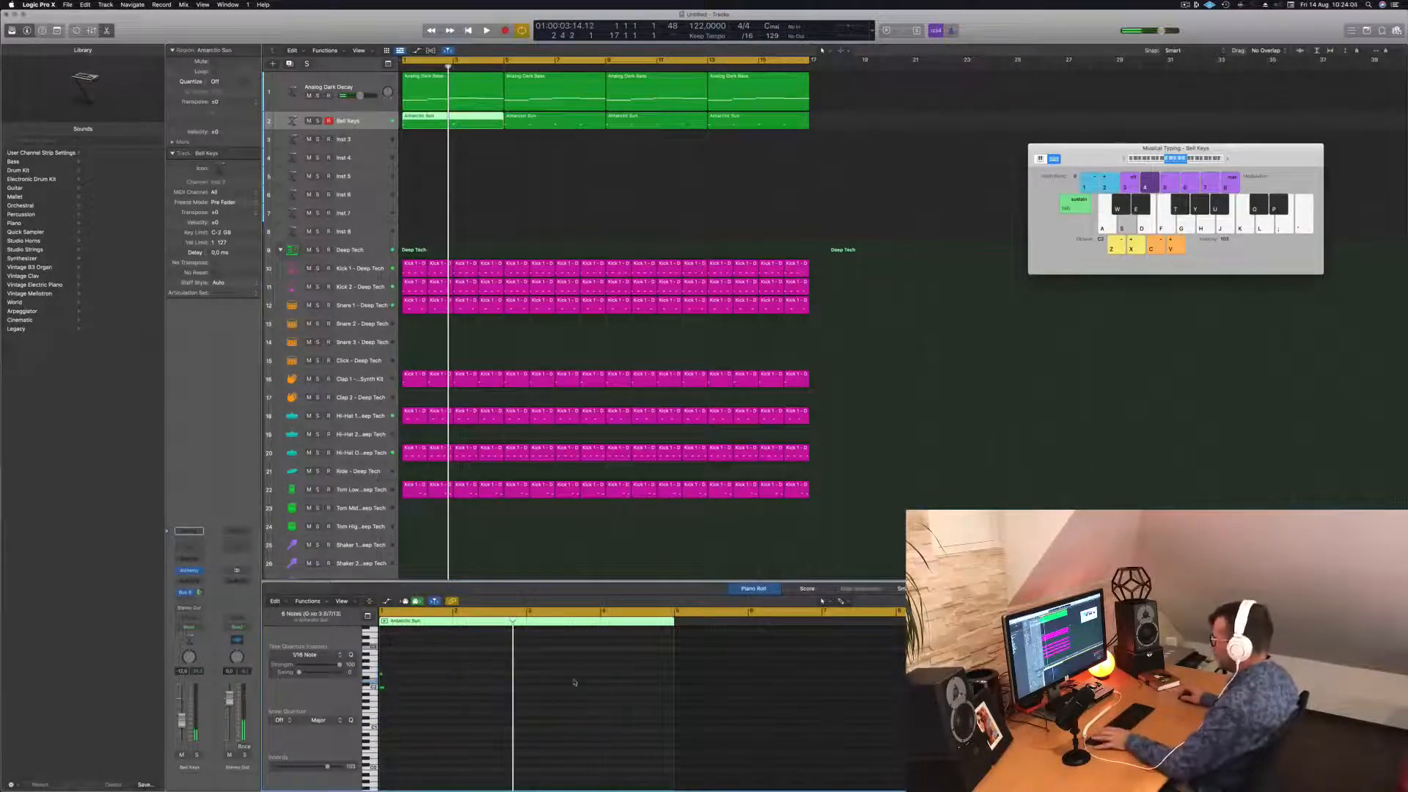
pyautogui.press('space')
pyautogui.moveTo(434, 664); pyautogui.dragTo(520, 677)
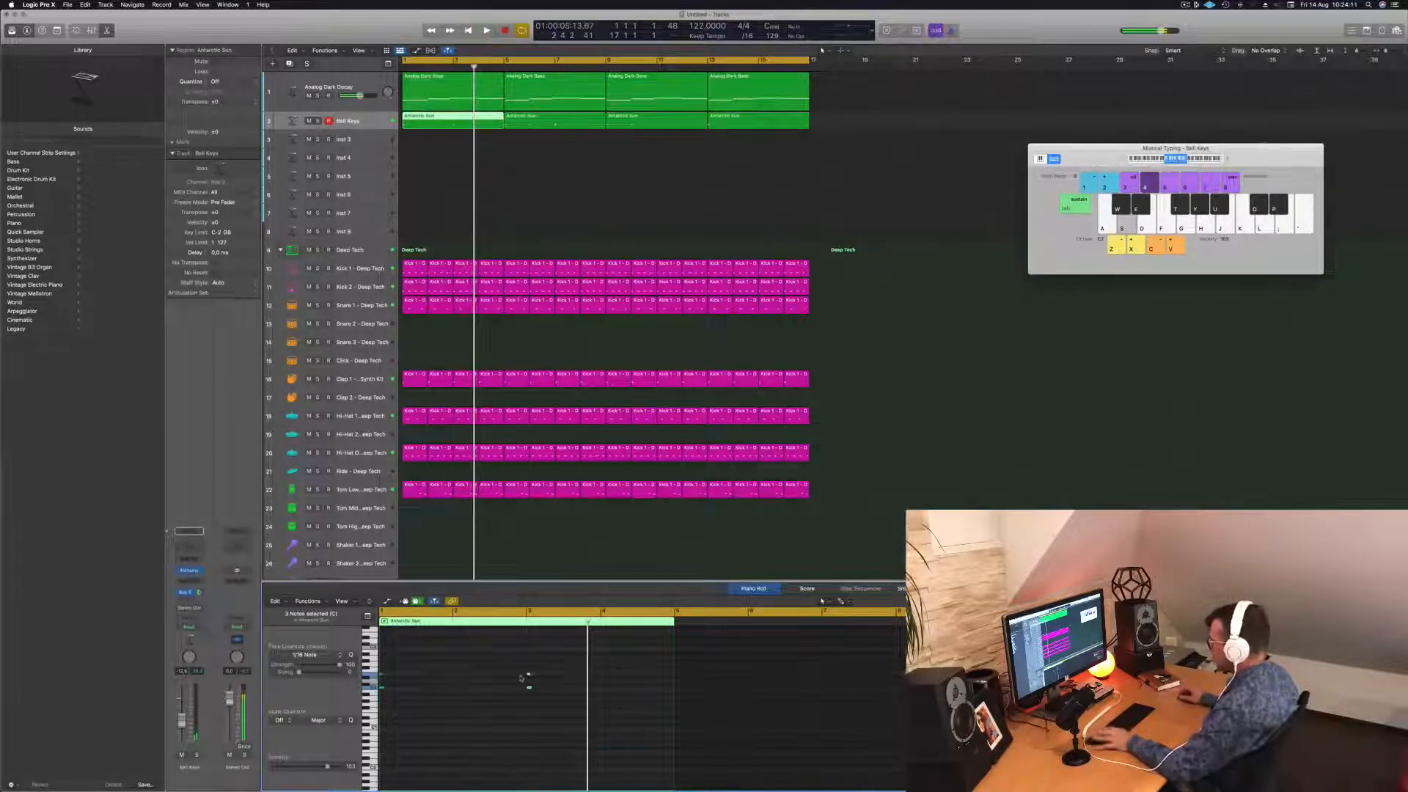
pyautogui.press('space')
pyautogui.scroll(6, 452, 776)
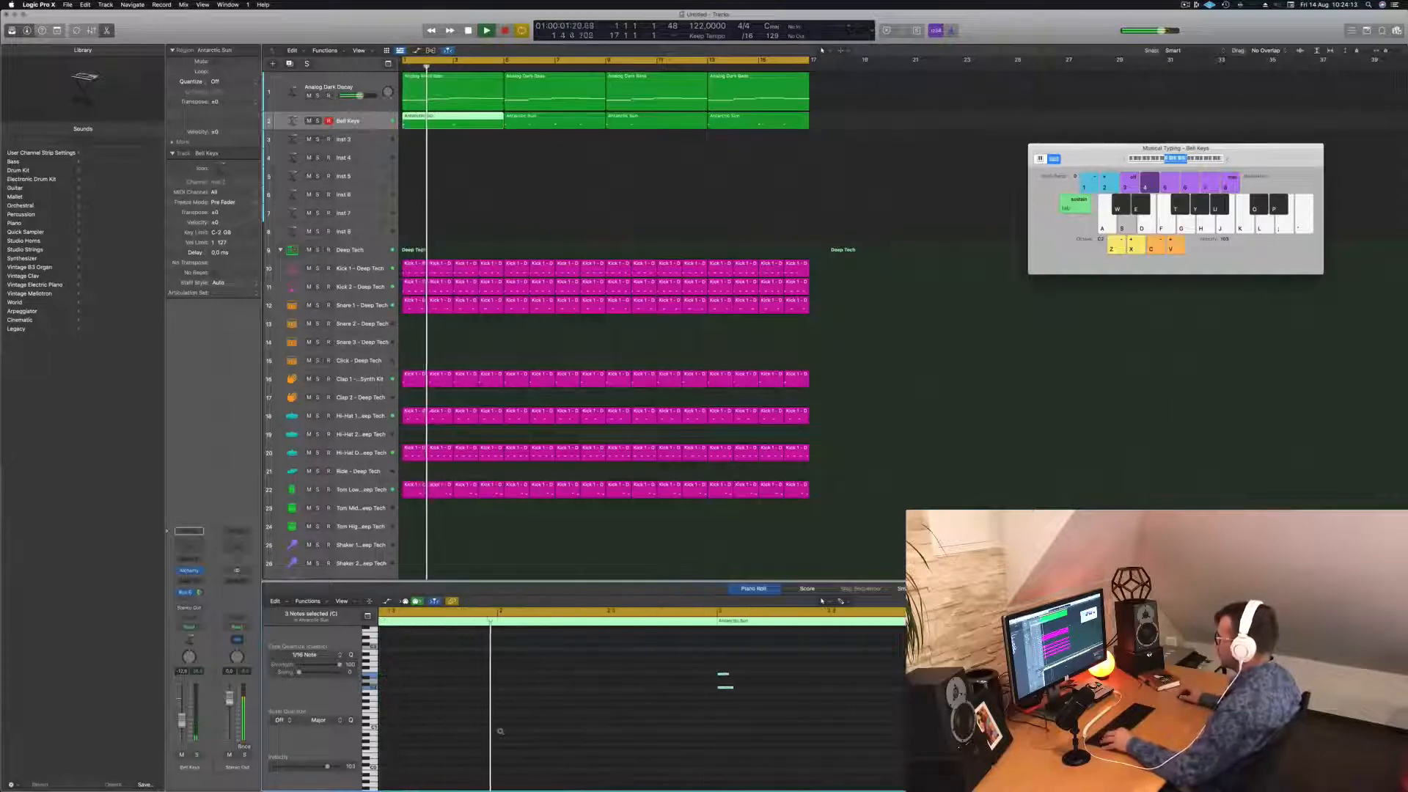
pyautogui.scroll(-5, 491, 732)
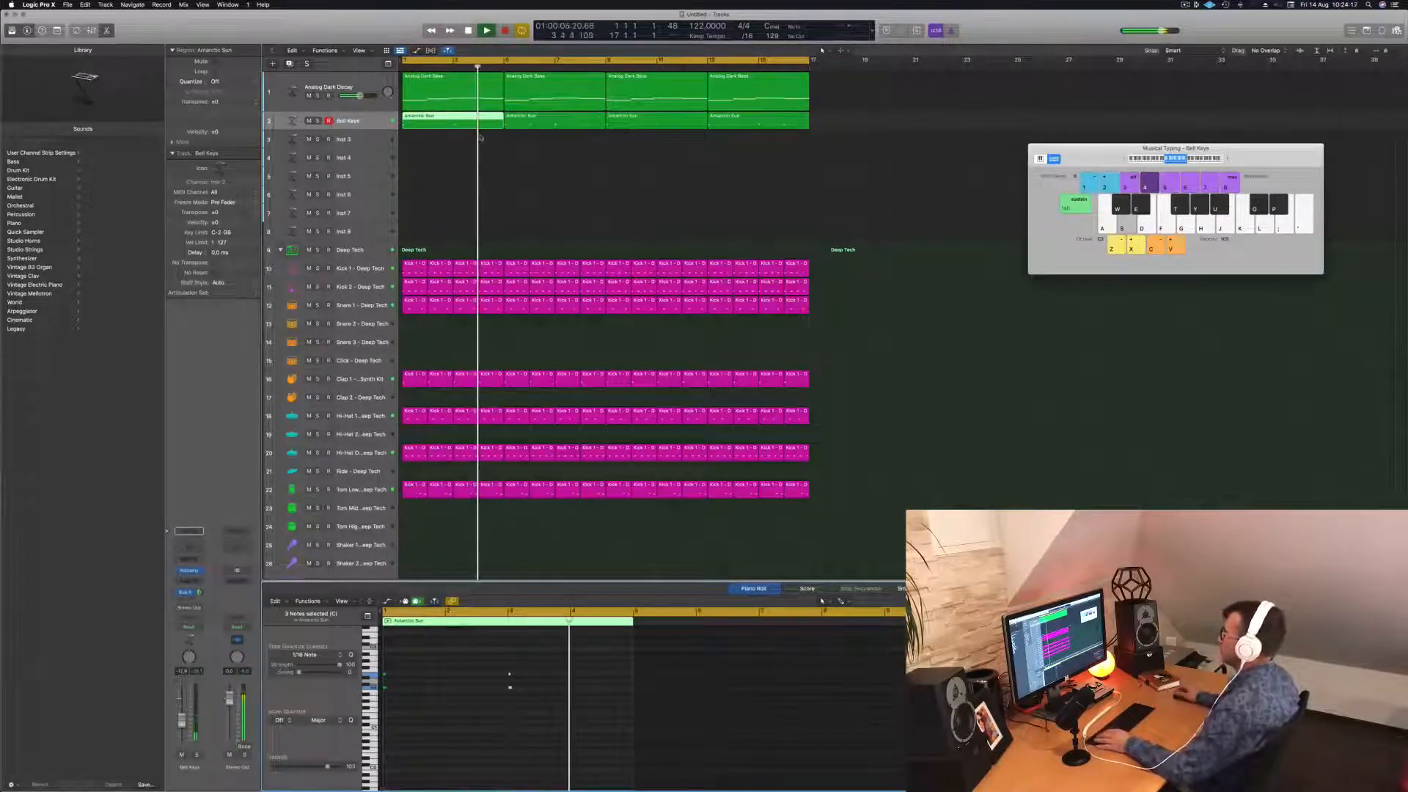
pyautogui.press('space')
# Delete the three later regions, copy the first to bar 5, then both to bar 9.
pyautogui.moveTo(556, 146); pyautogui.dragTo(735, 124)
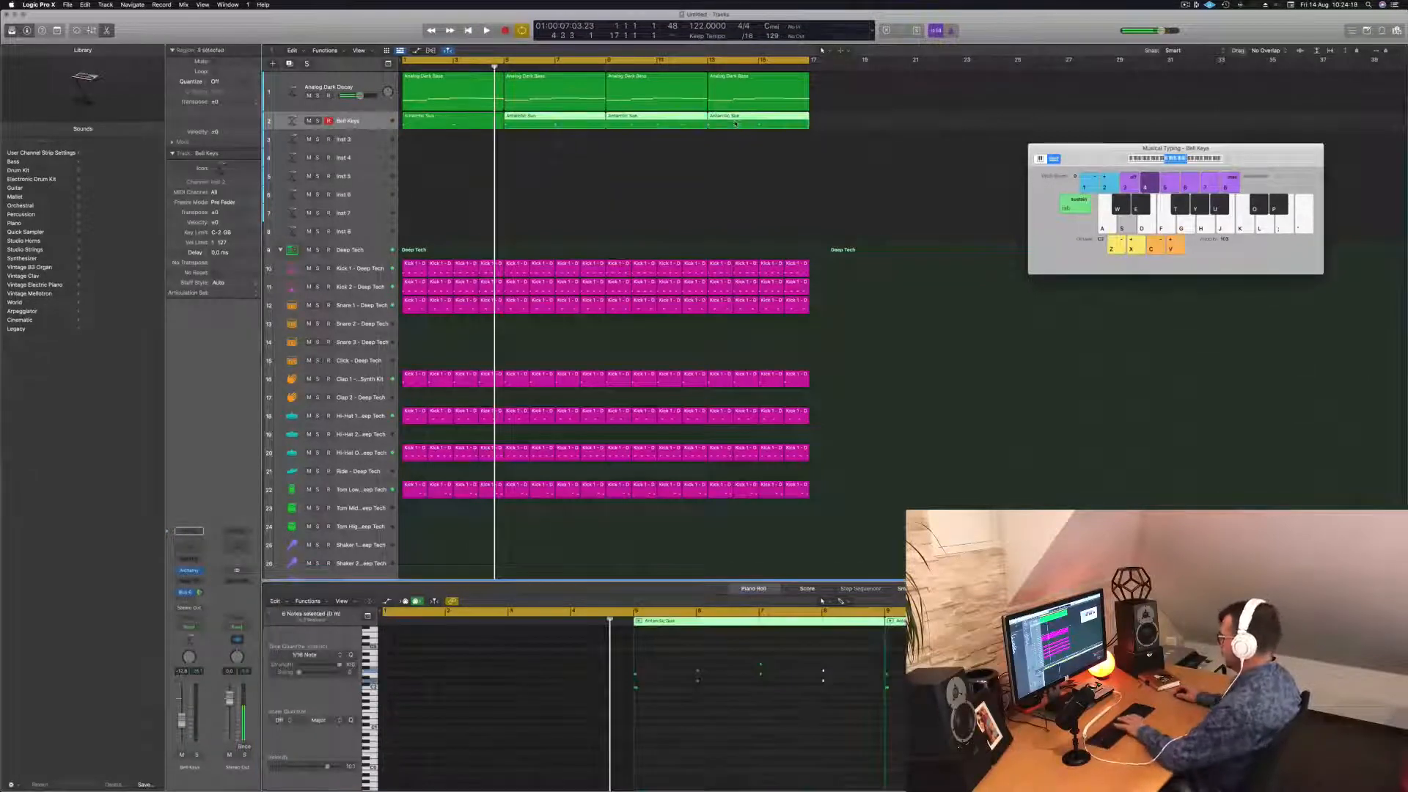
pyautogui.press('Delete')
pyautogui.moveTo(451, 122); pyautogui.dragTo(554, 123)
pyautogui.keyDown('shift'); pyautogui.click(450, 121); pyautogui.keyUp('shift')
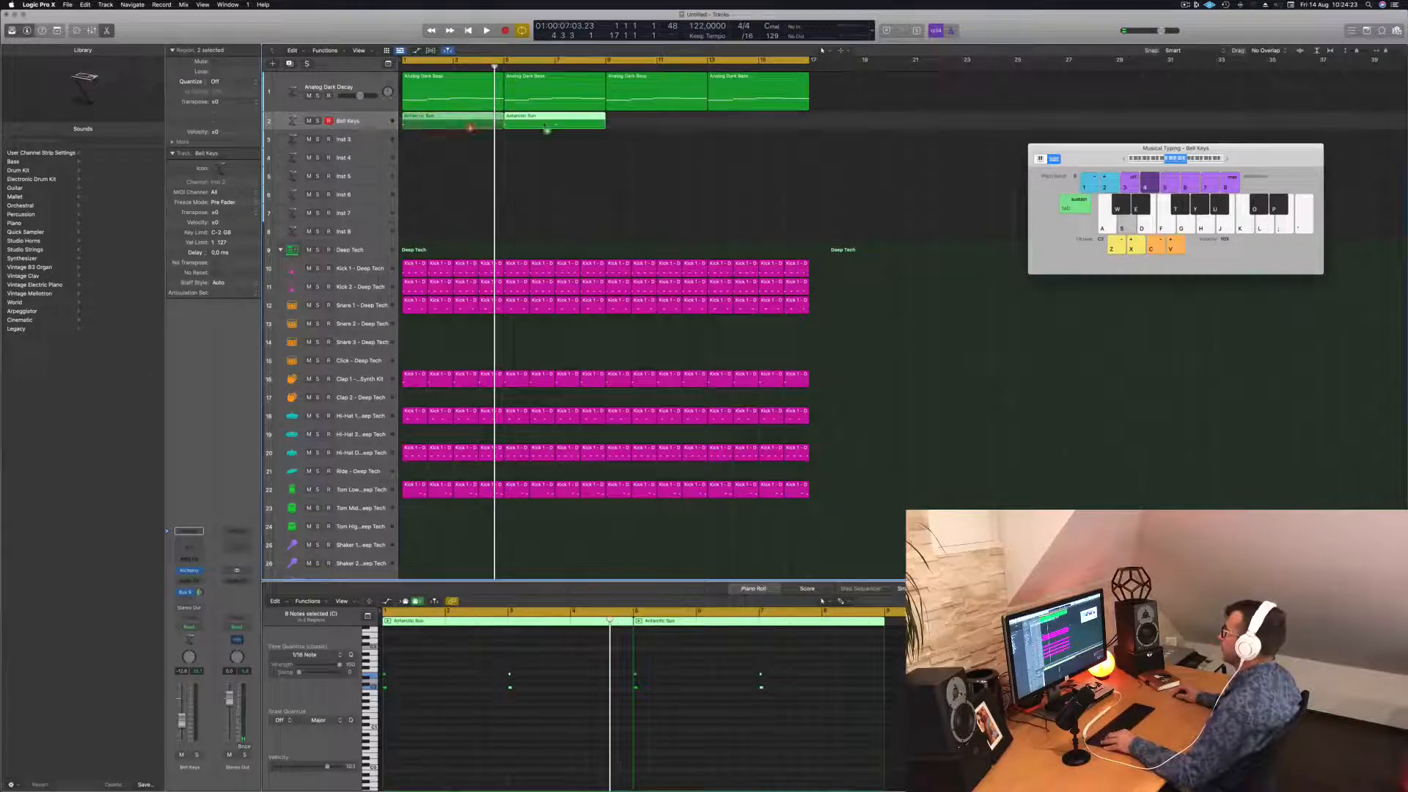
pyautogui.moveTo(450, 122); pyautogui.dragTo(653, 128)
# Save the project under the new name LET EP08.
pyautogui.press('space')
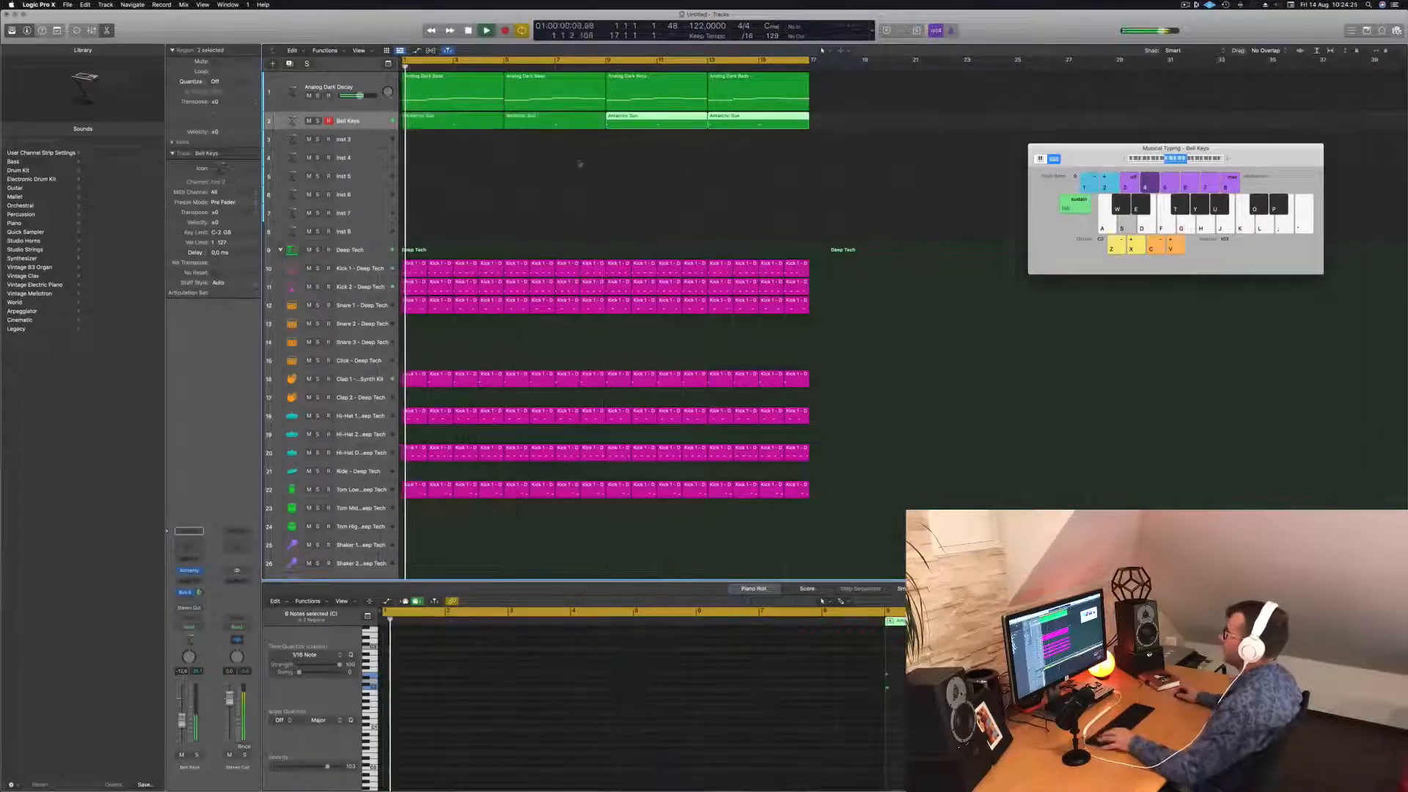
pyautogui.press('super+Left')
pyautogui.press('super+Left')
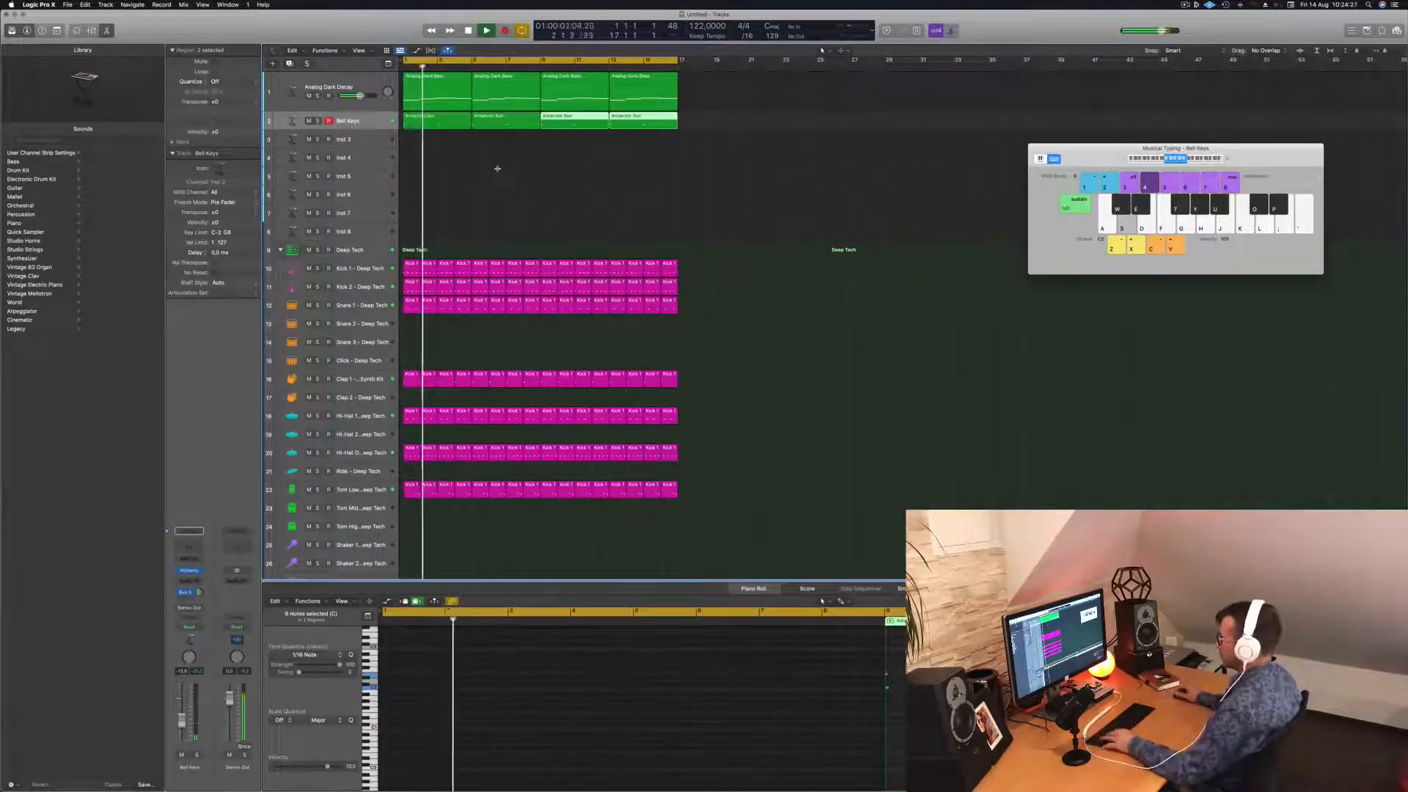
pyautogui.press('super+s')
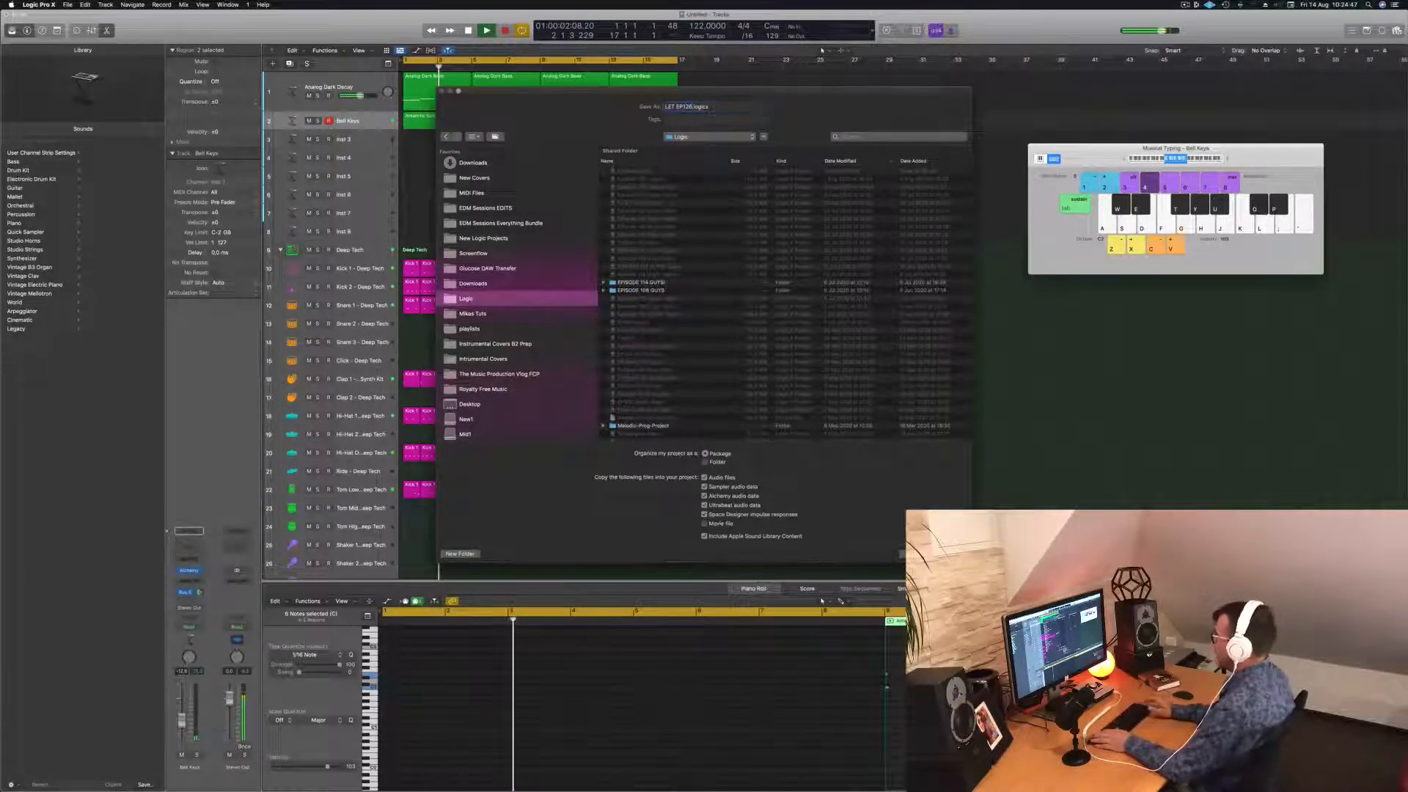
pyautogui.press('Return')
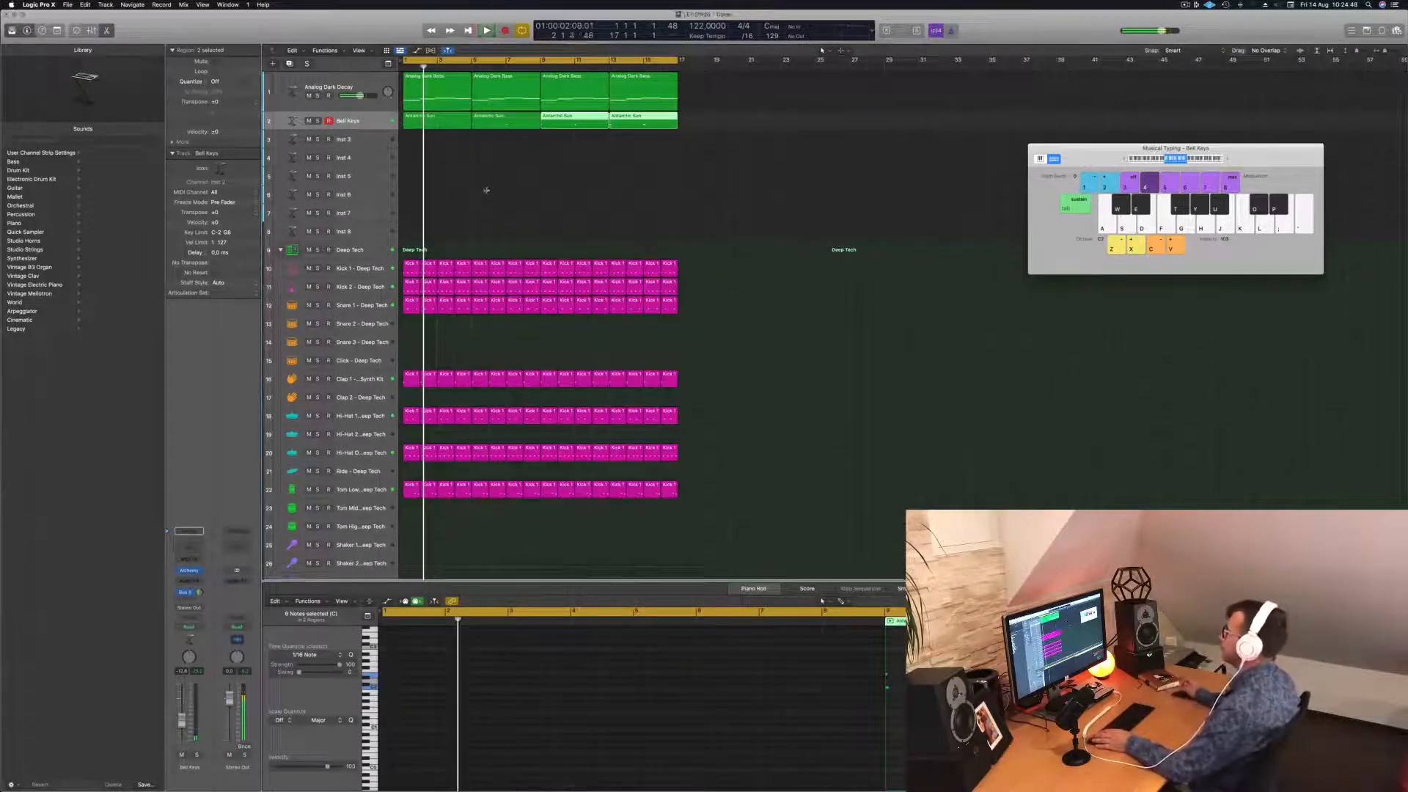
# Select the Inst 3 track and open its Alchemy instrument window.
pyautogui.press('space')
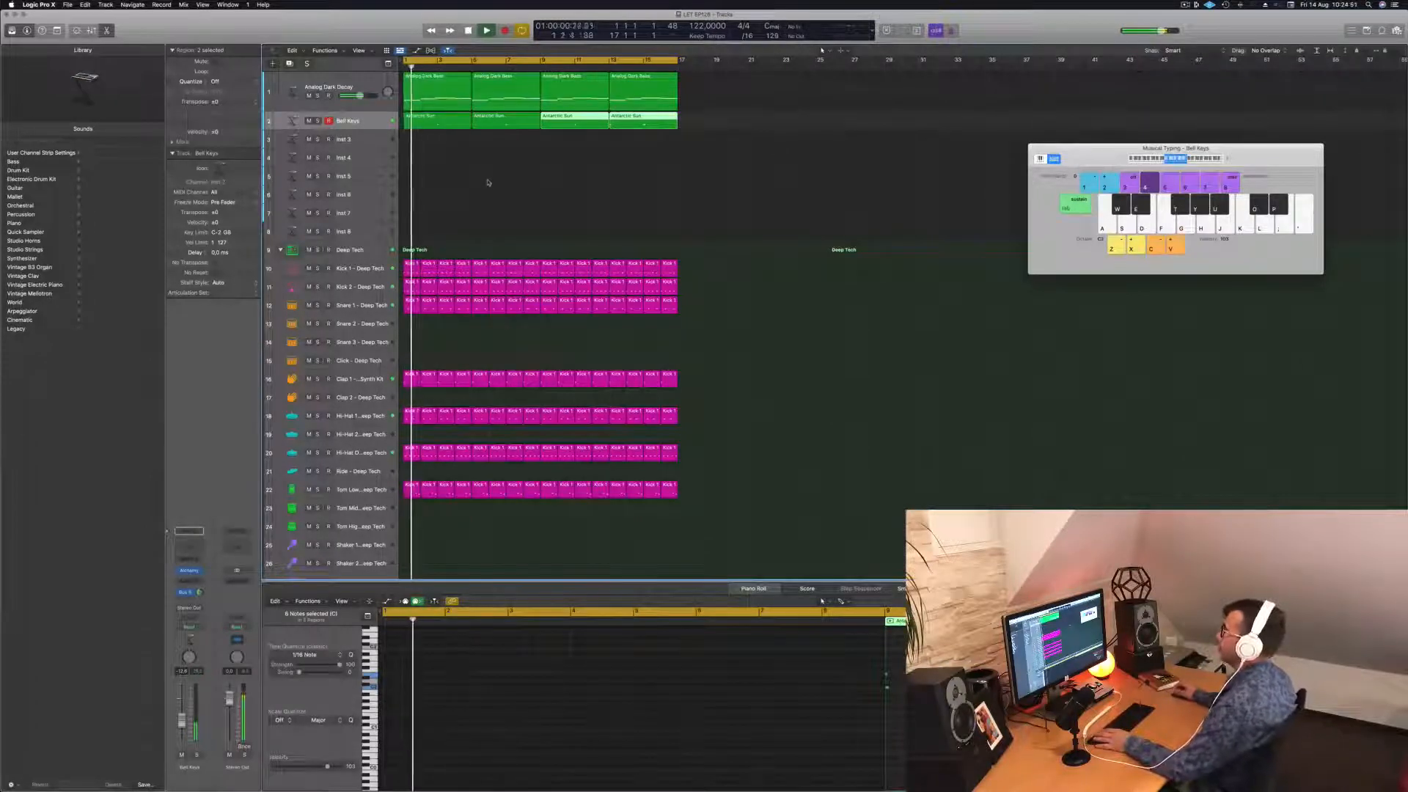
pyautogui.click(486, 183)
pyautogui.press('Down')
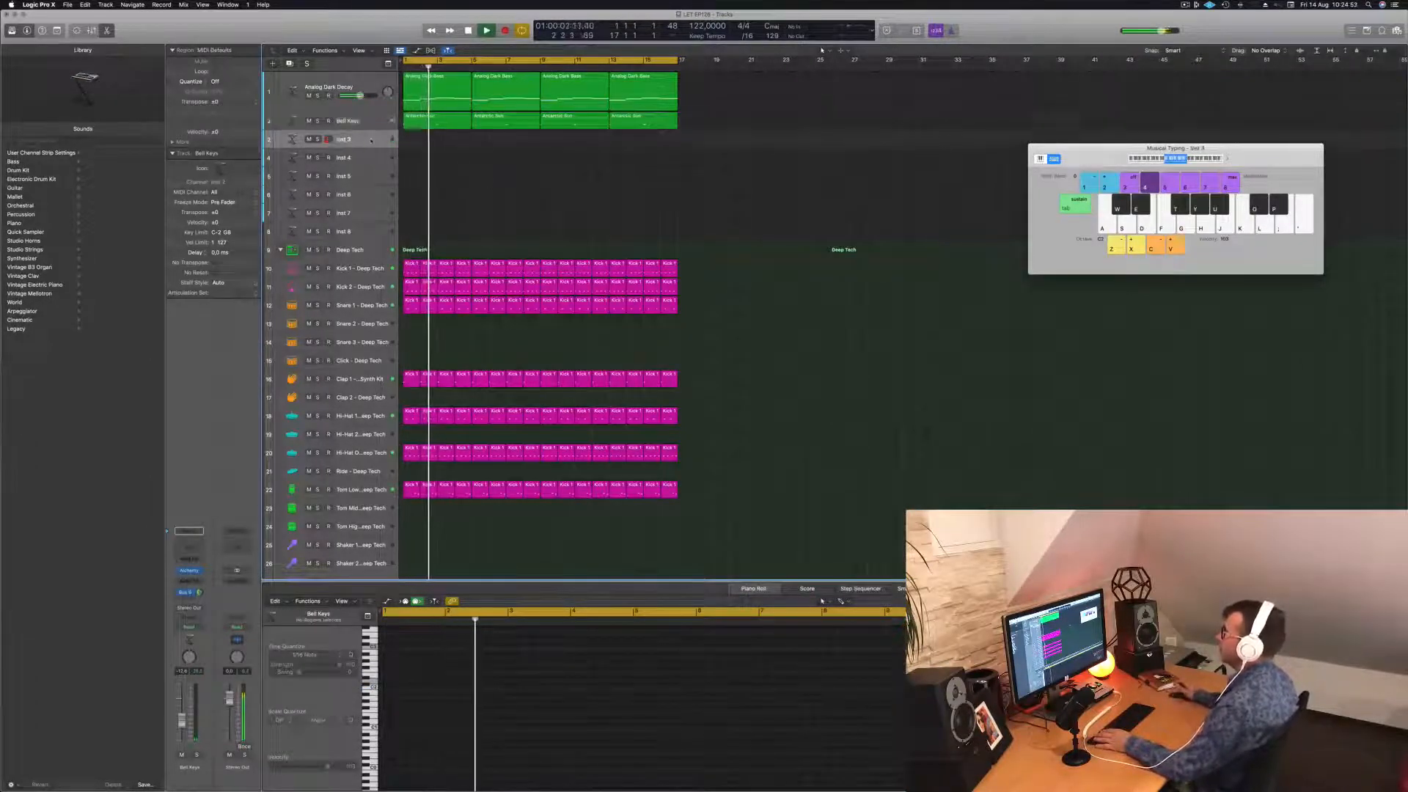
pyautogui.press('Return')
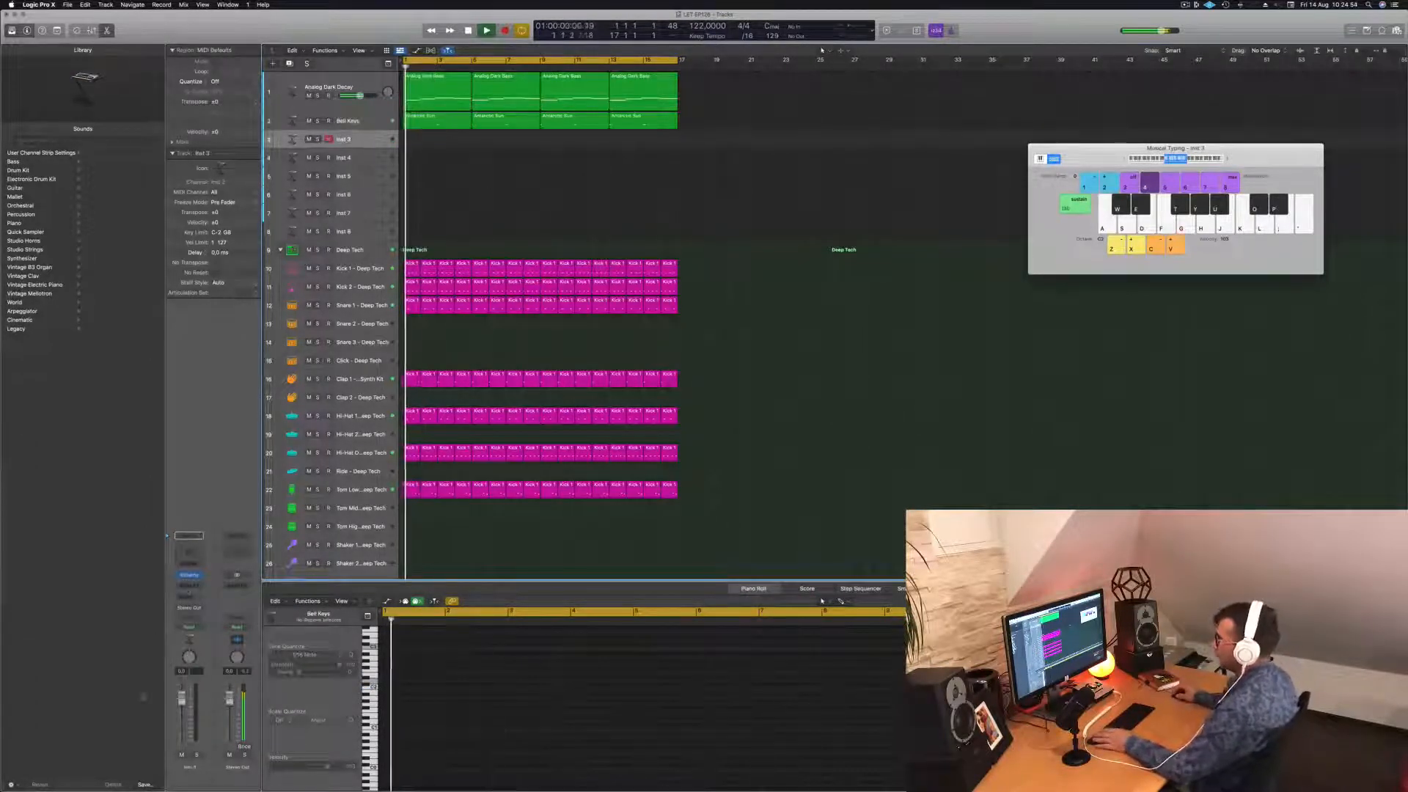
pyautogui.click(190, 576)
pyautogui.click(190, 576)
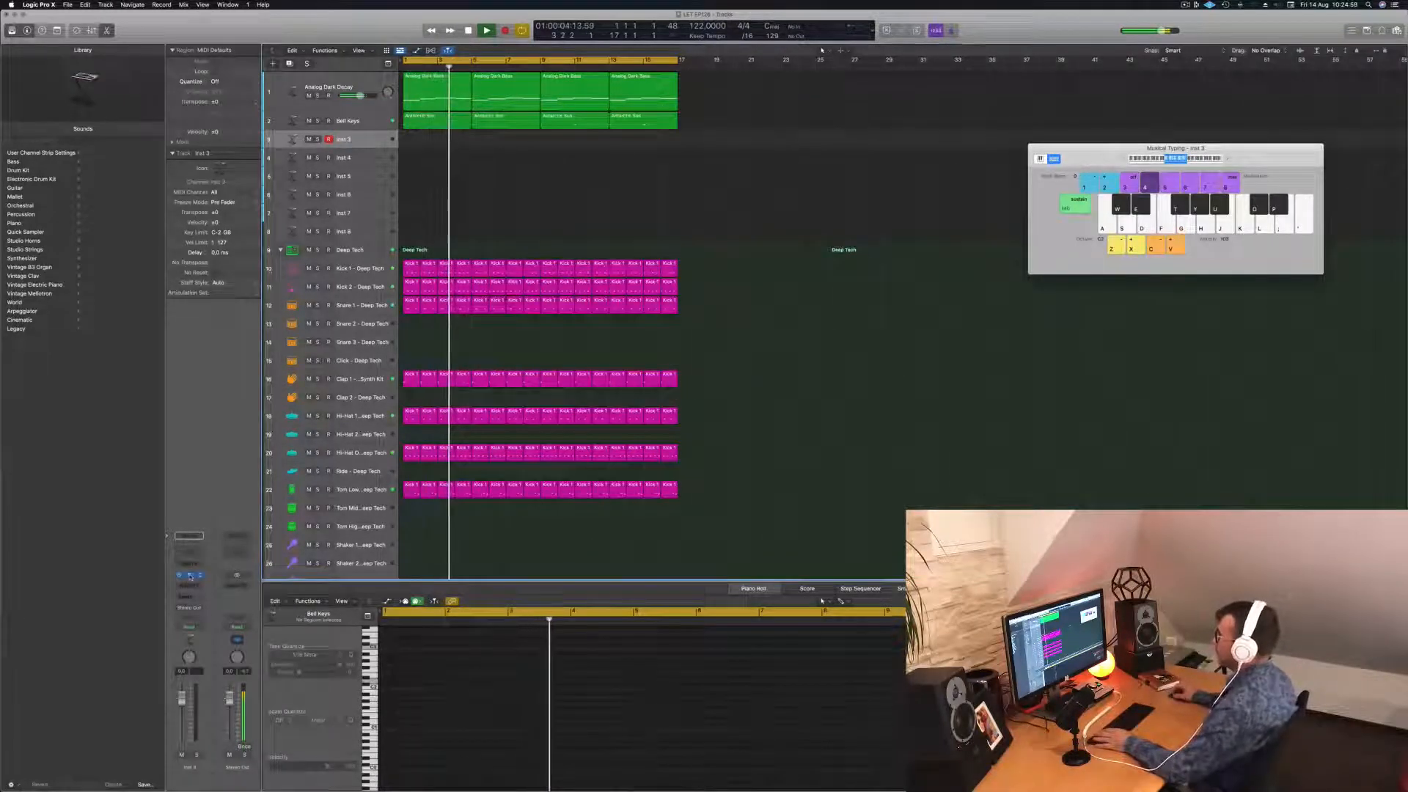
pyautogui.click(189, 575)
pyautogui.moveTo(681, 136); pyautogui.dragTo(808, 260)
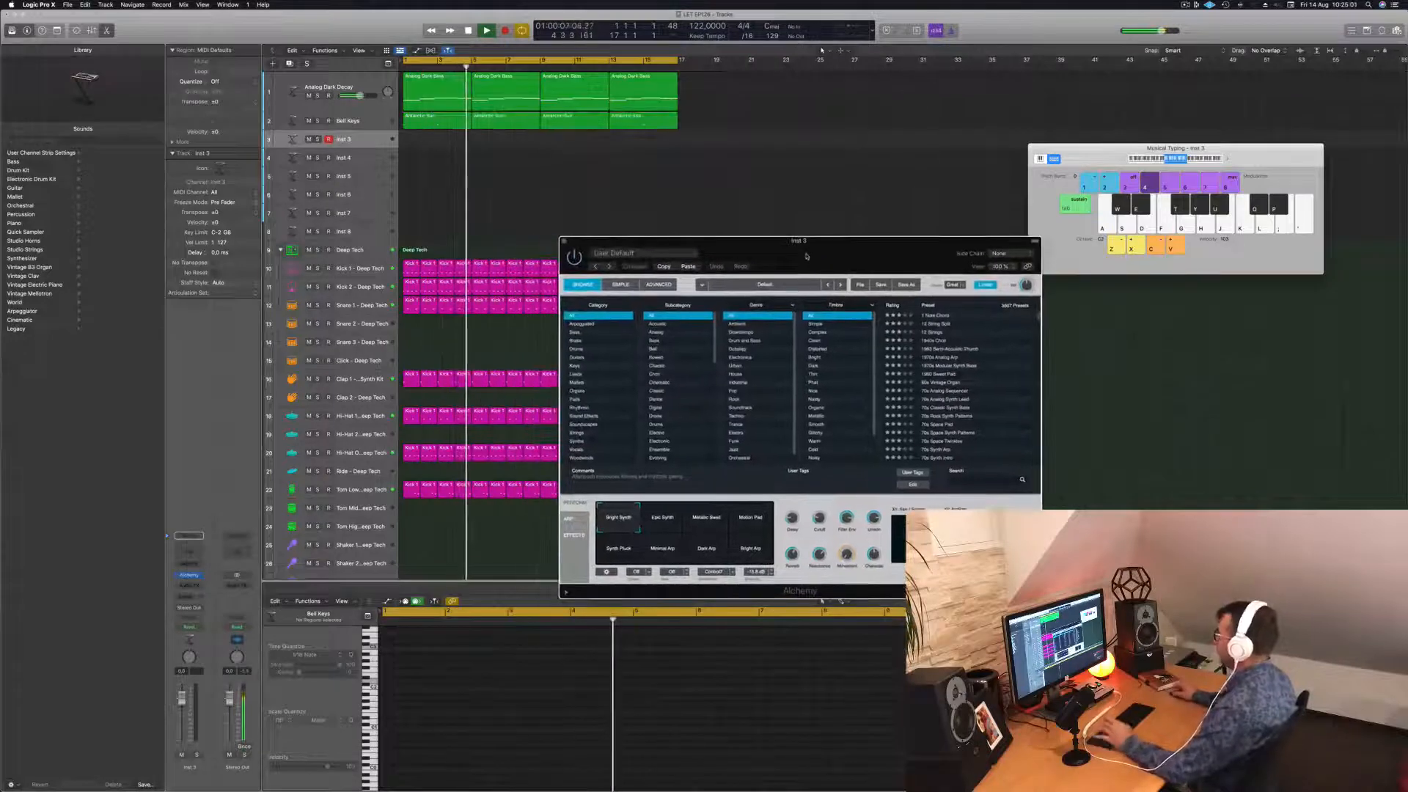
# Filter presets to Pads, load Abandoned Pad, lower volume to about -4.2 dB, and test notes.
pyautogui.click(575, 399)
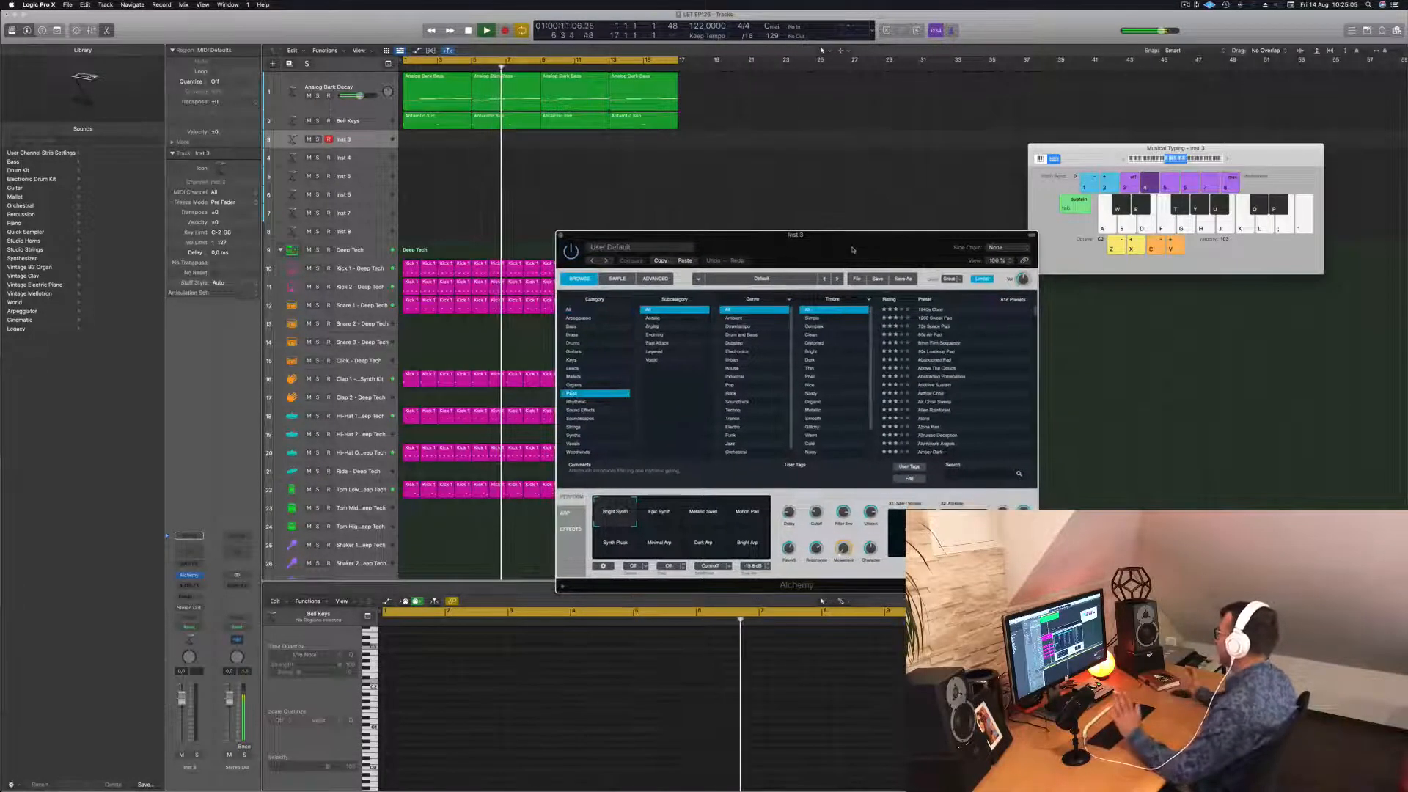
pyautogui.moveTo(856, 255); pyautogui.dragTo(797, 234)
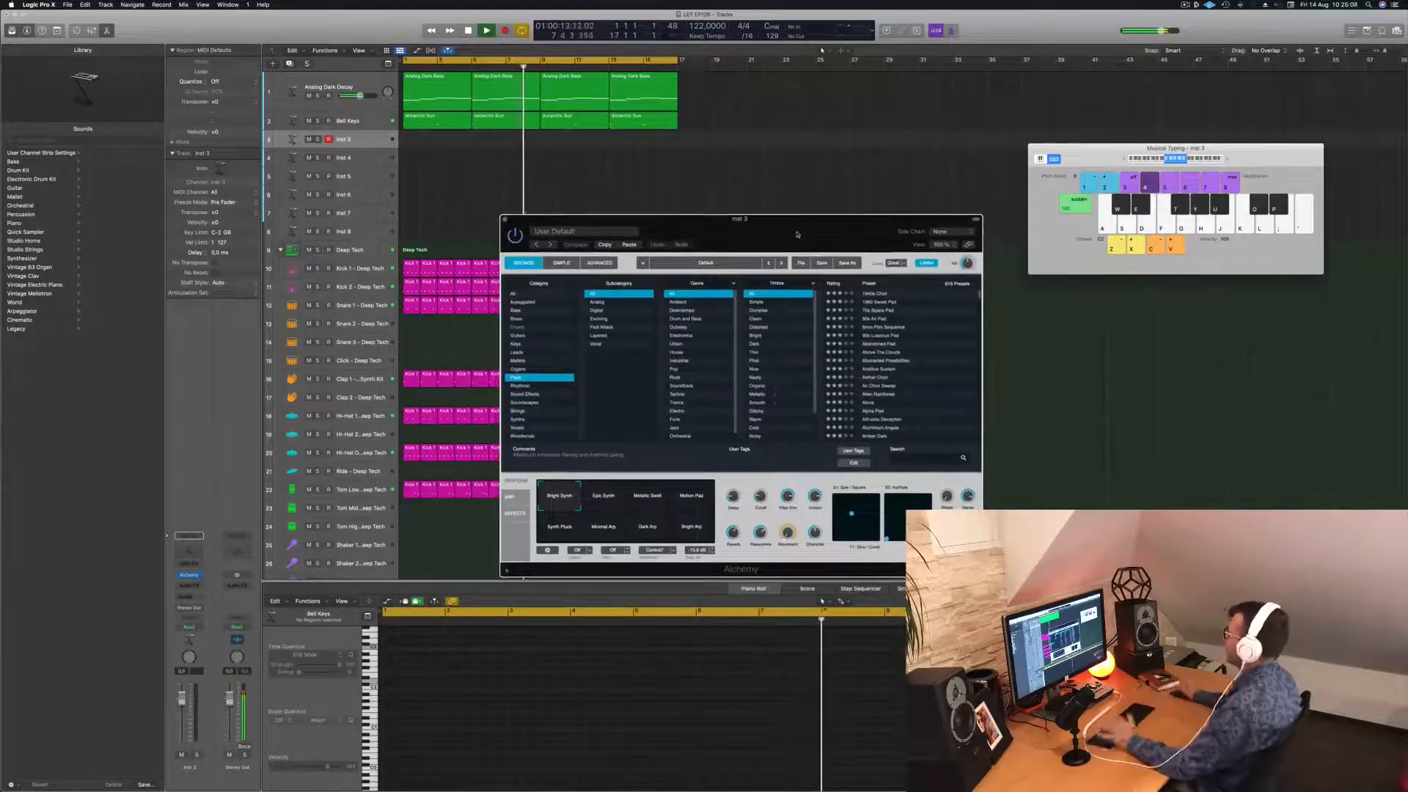
pyautogui.click(881, 344)
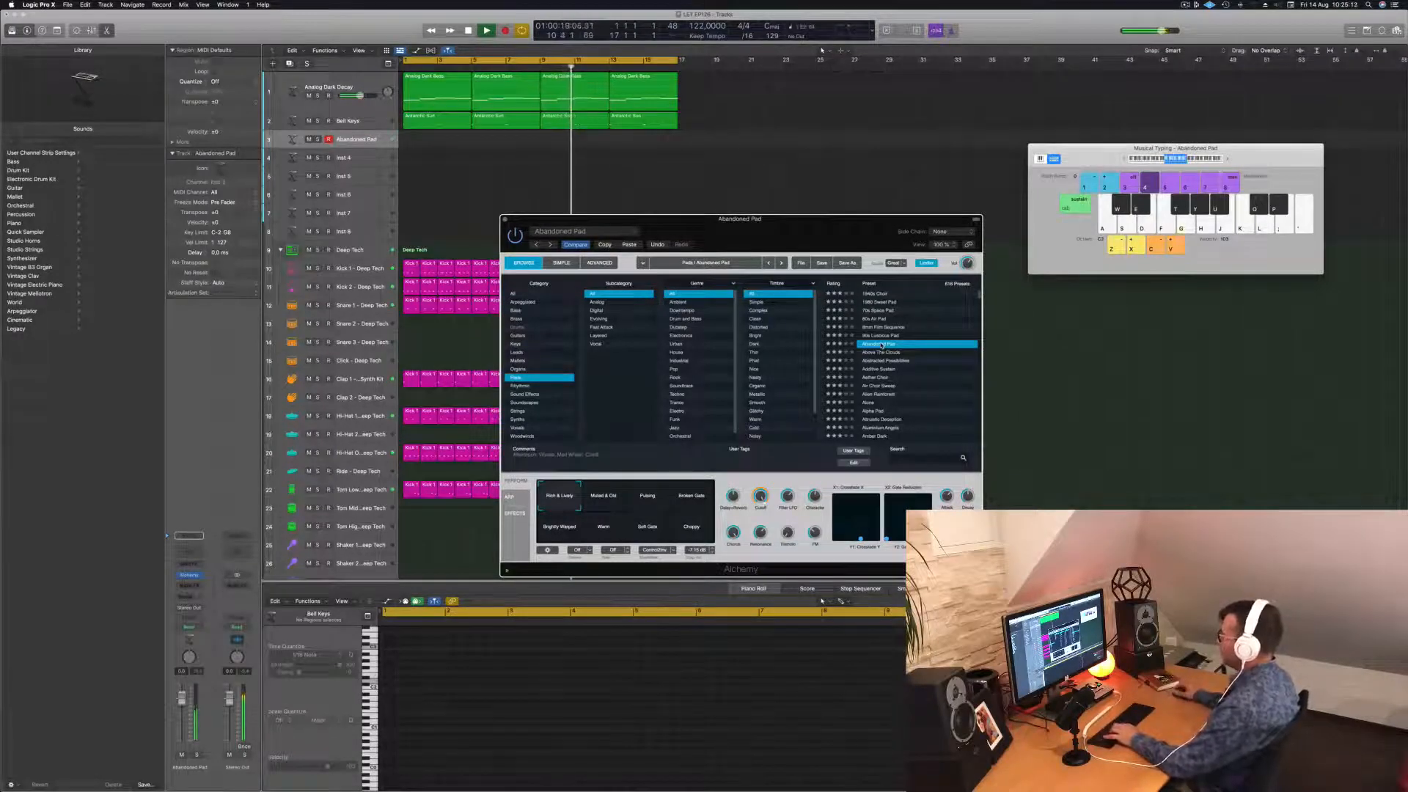
pyautogui.moveTo(182, 706); pyautogui.dragTo(182, 715)
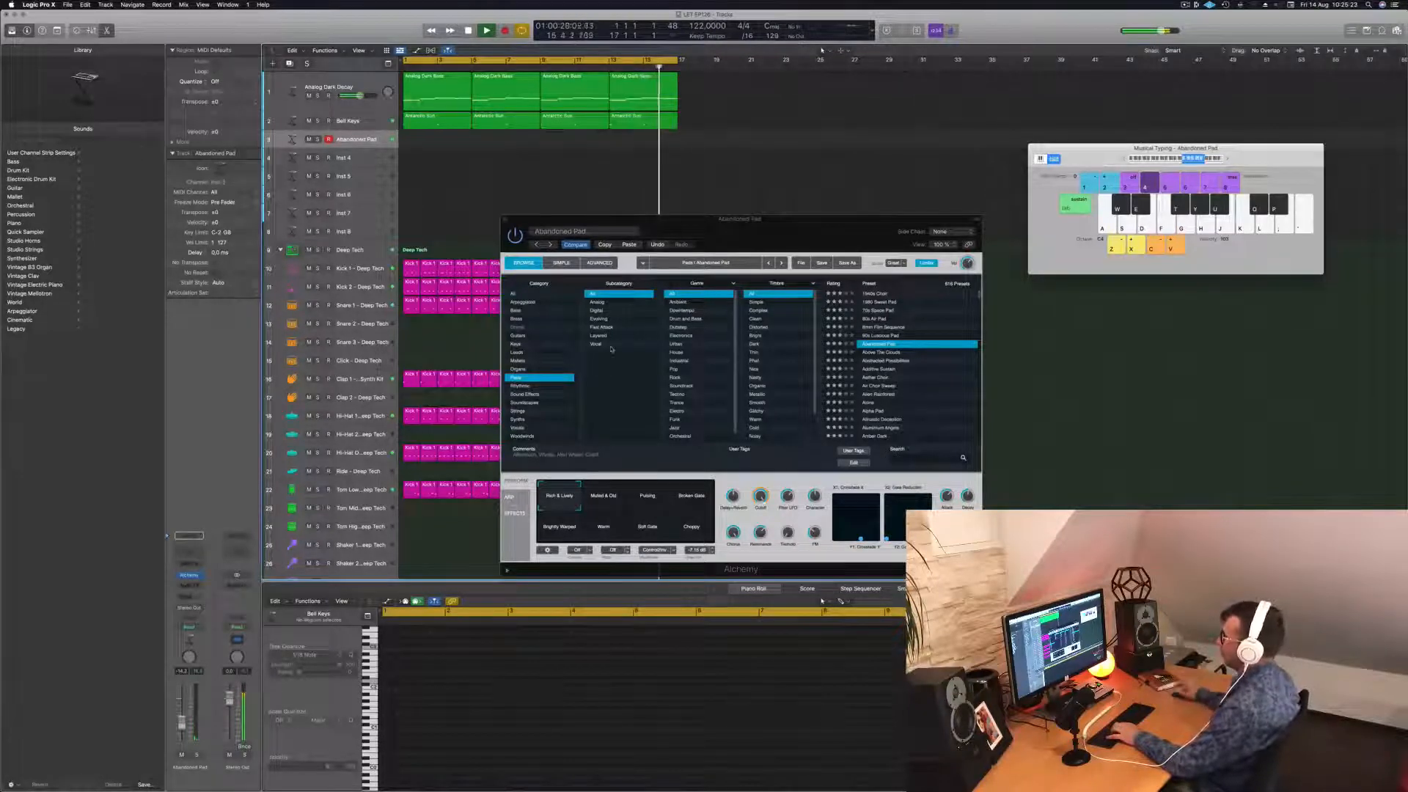
pyautogui.moveTo(788, 239)
pyautogui.mouseDown()
pyautogui.moveTo(760, 242)
pyautogui.moveTo(782, 229)
pyautogui.mouseUp()
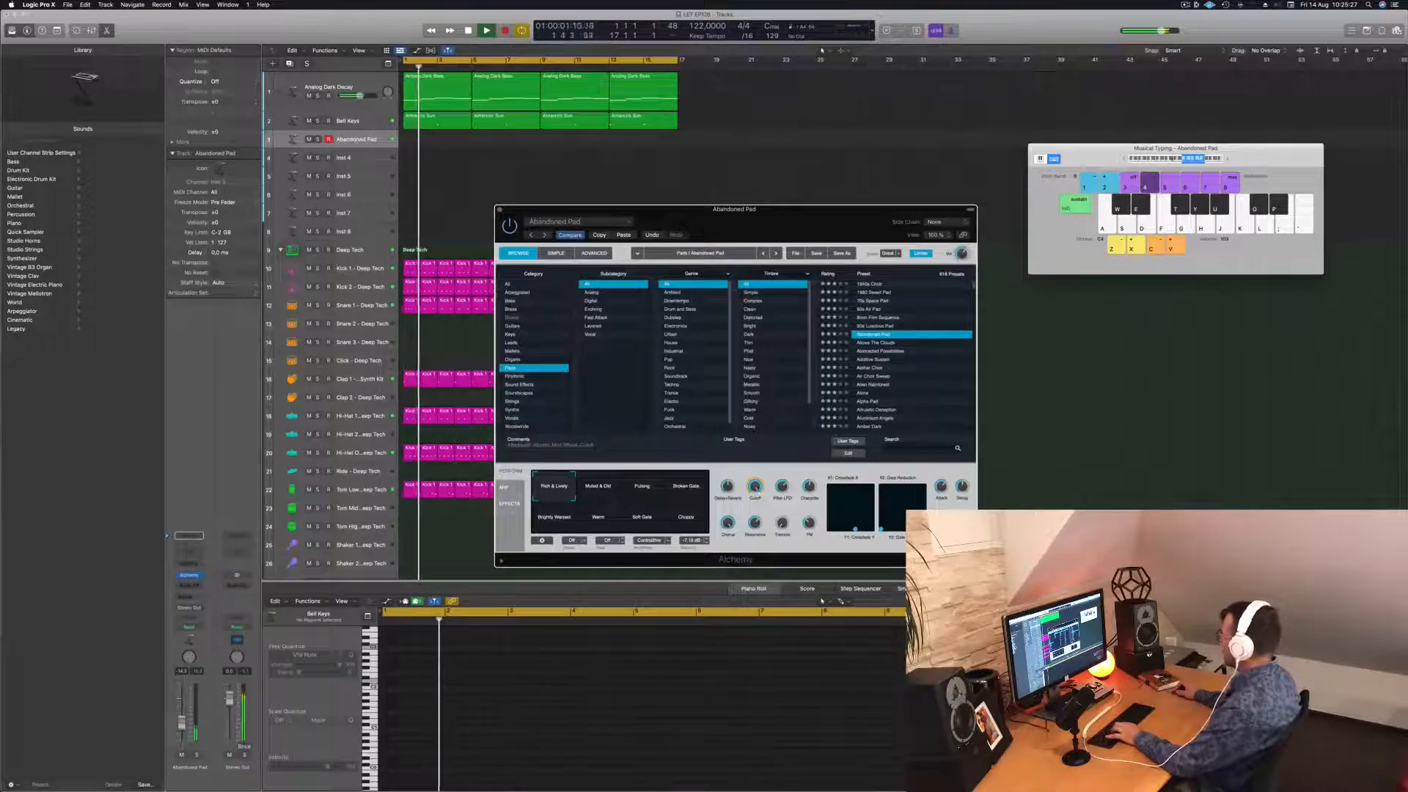
pyautogui.moveTo(1198, 159); pyautogui.dragTo(1180, 160)
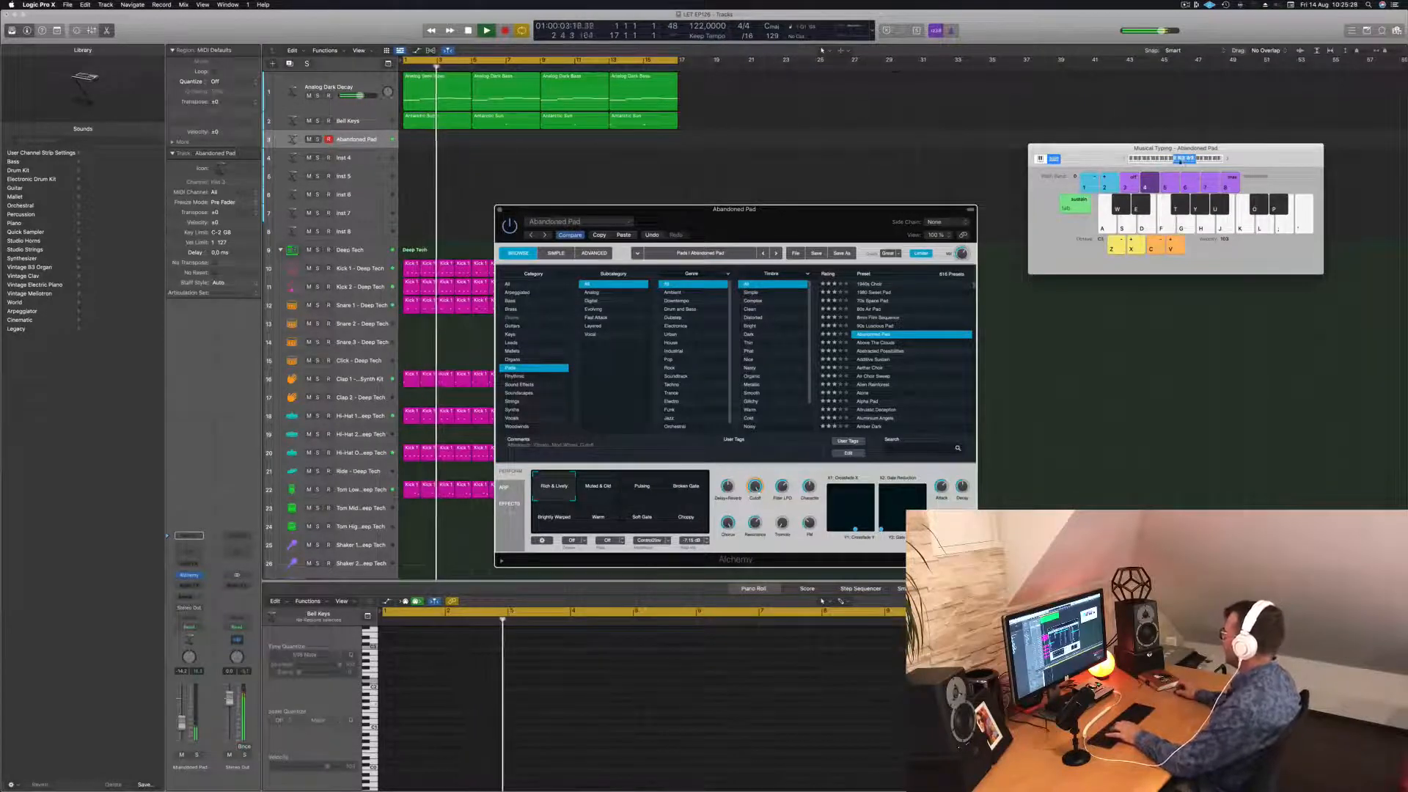
pyautogui.press('h')
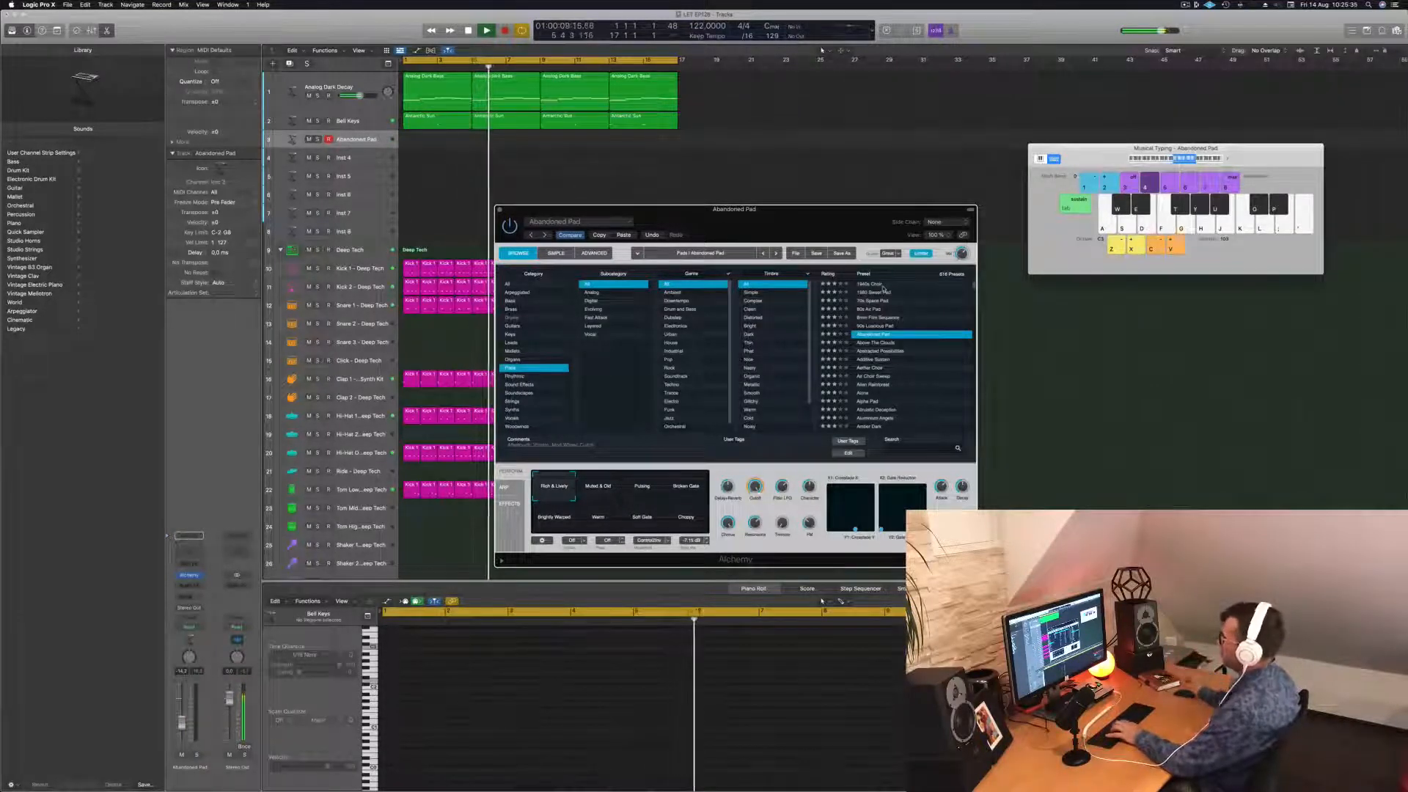
# Audition Above The Clouds, then load Air Choir Sweep and play a note.
pyautogui.click(875, 343)
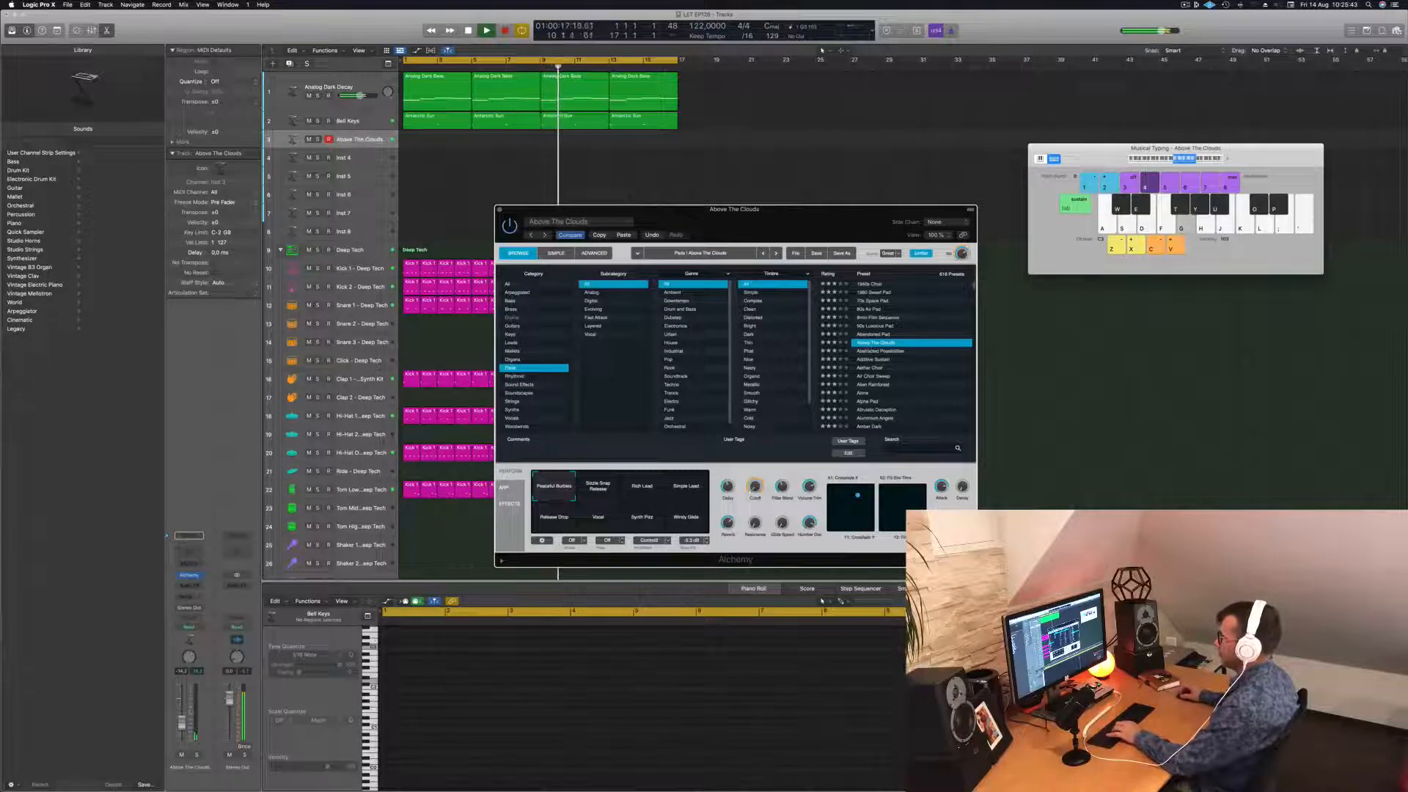
pyautogui.press('f')
pyautogui.moveTo(183, 715); pyautogui.dragTo(183, 710)
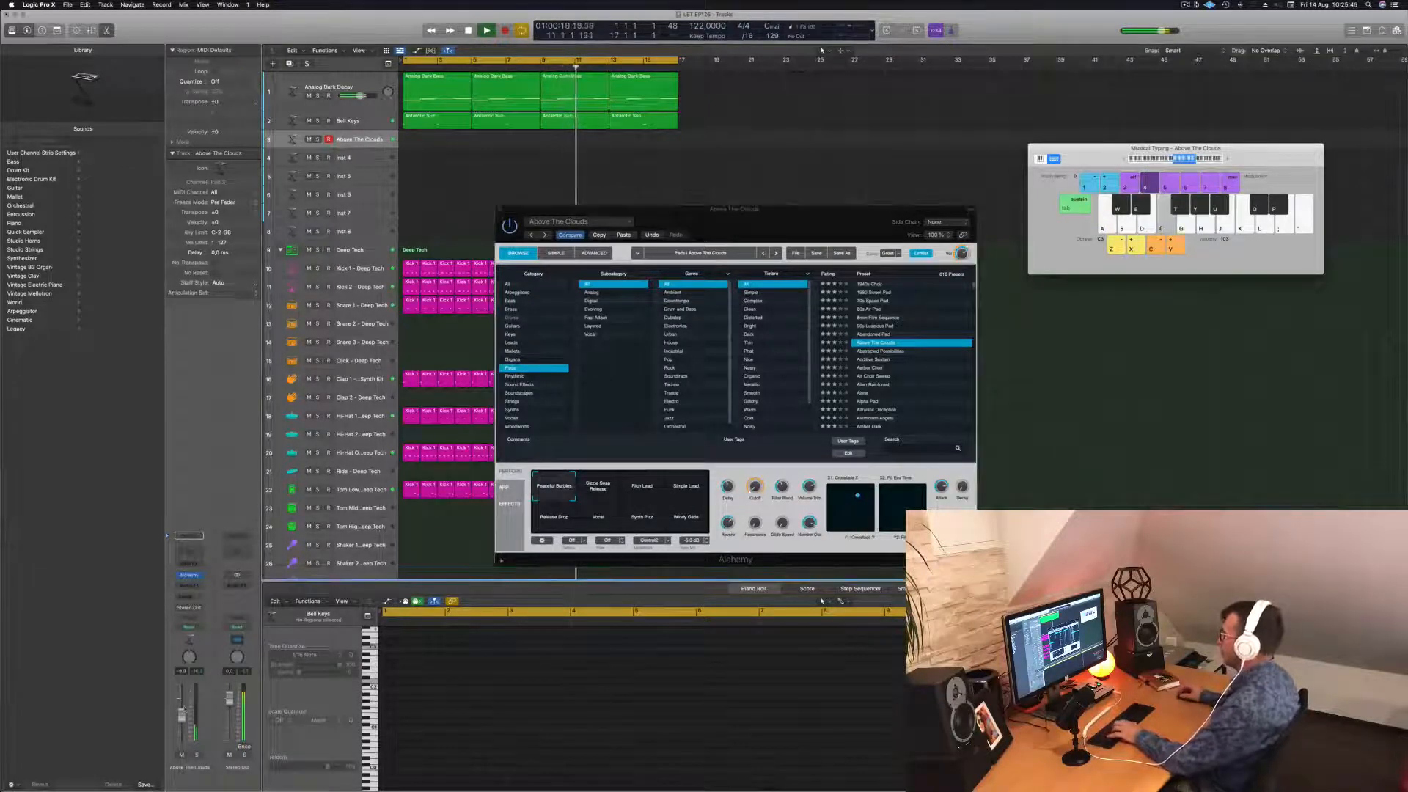
pyautogui.click(873, 377)
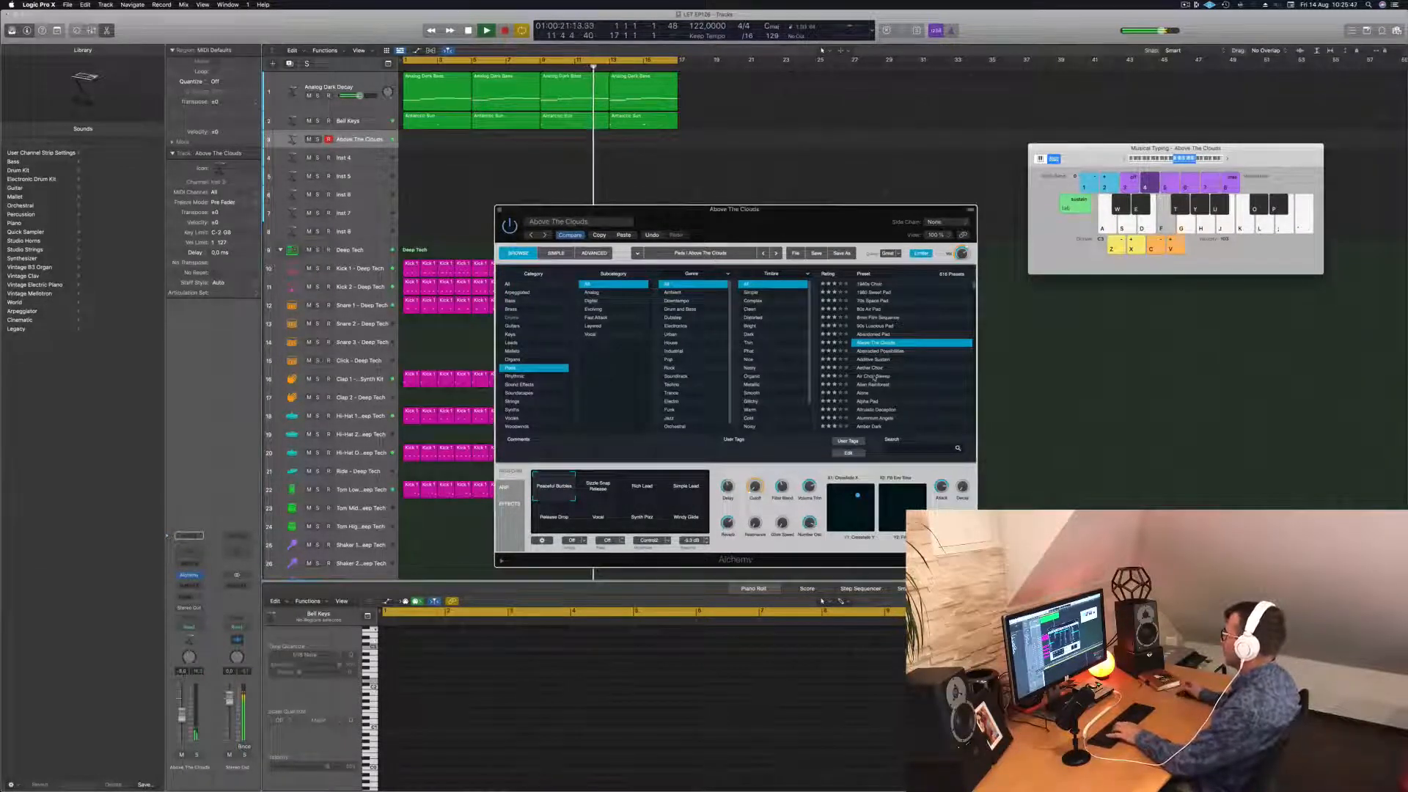
pyautogui.click(873, 377)
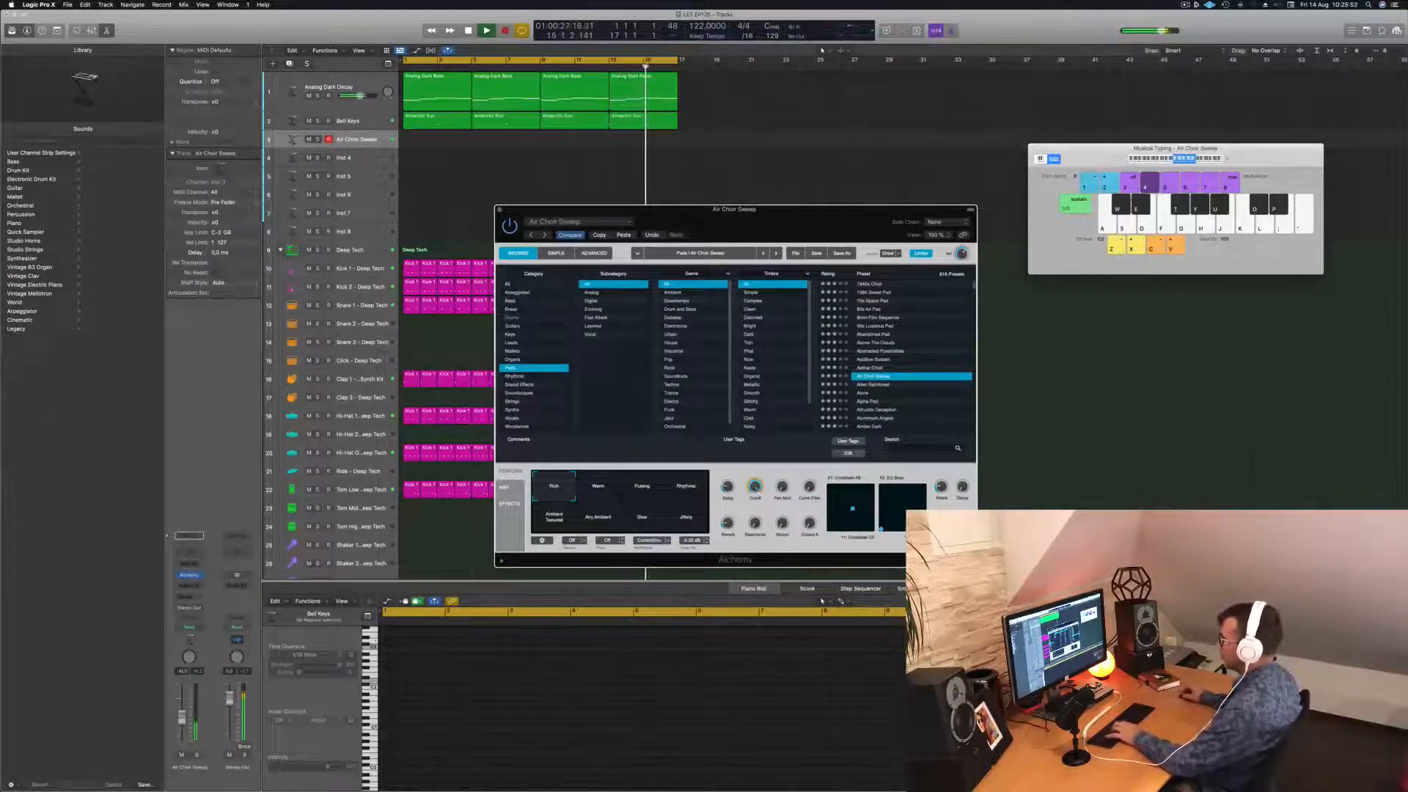
pyautogui.press('f')
pyautogui.click(190, 596)
# Send the Air Choir Sweep channel to Bus 6 and audition a choir note.
pyautogui.moveTo(204, 609)
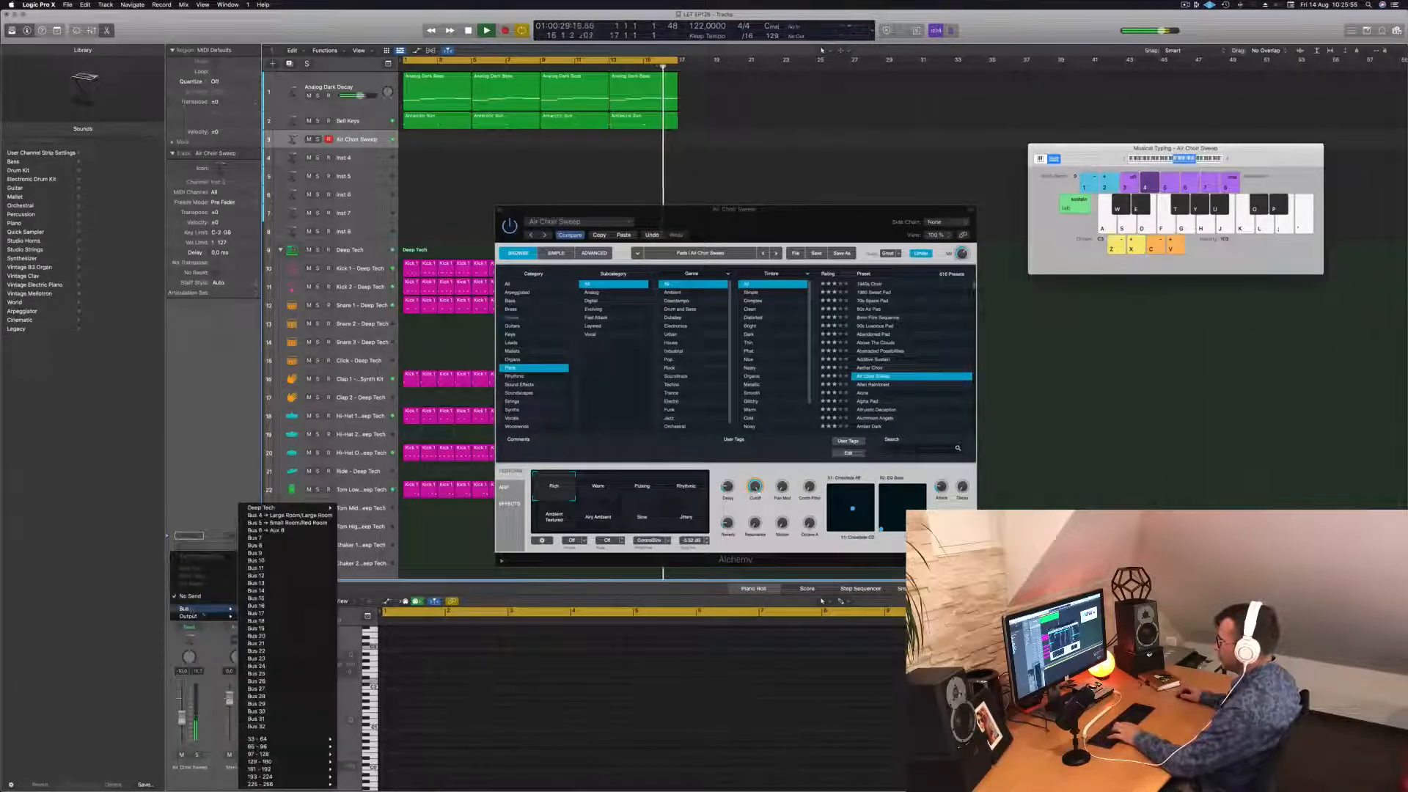
pyautogui.click(288, 534)
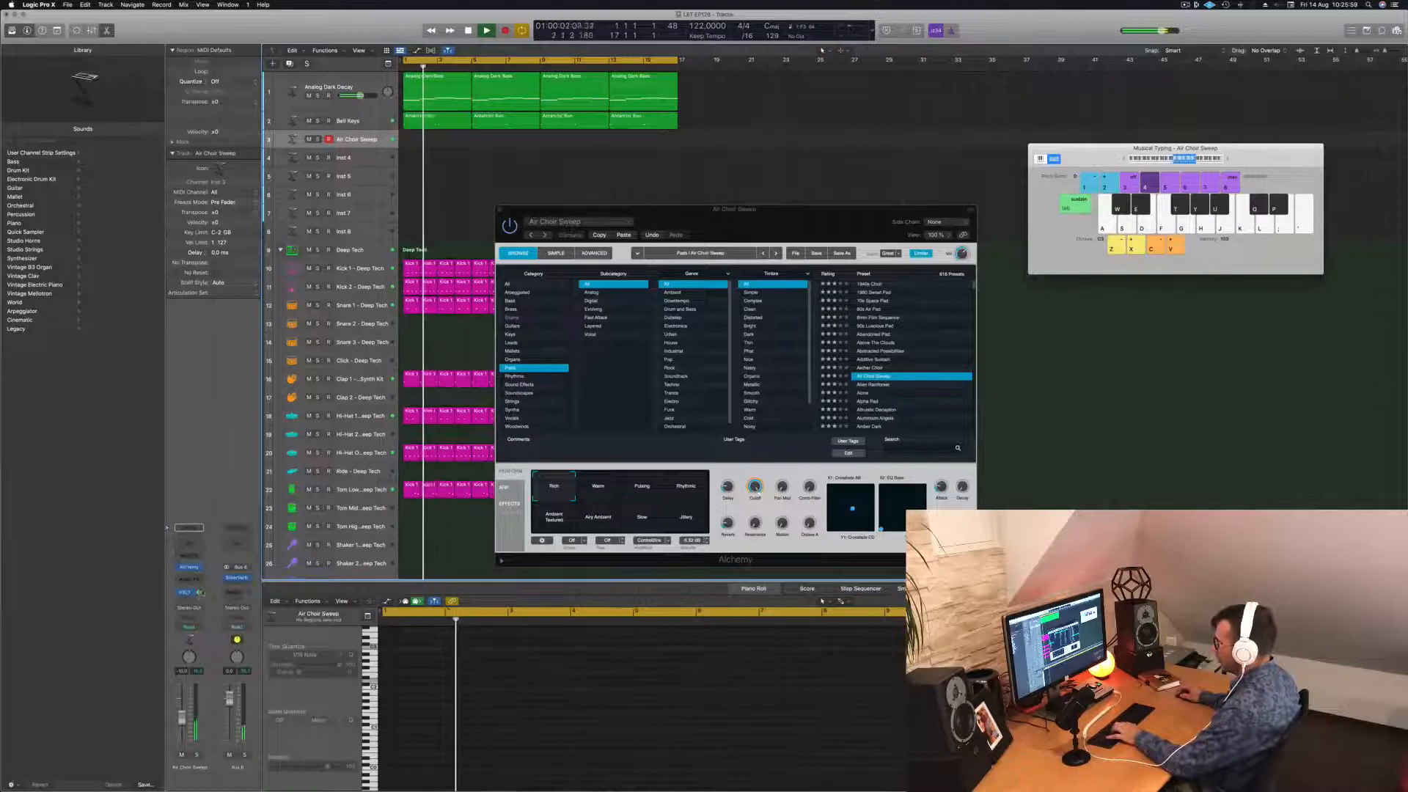
pyautogui.press('f')
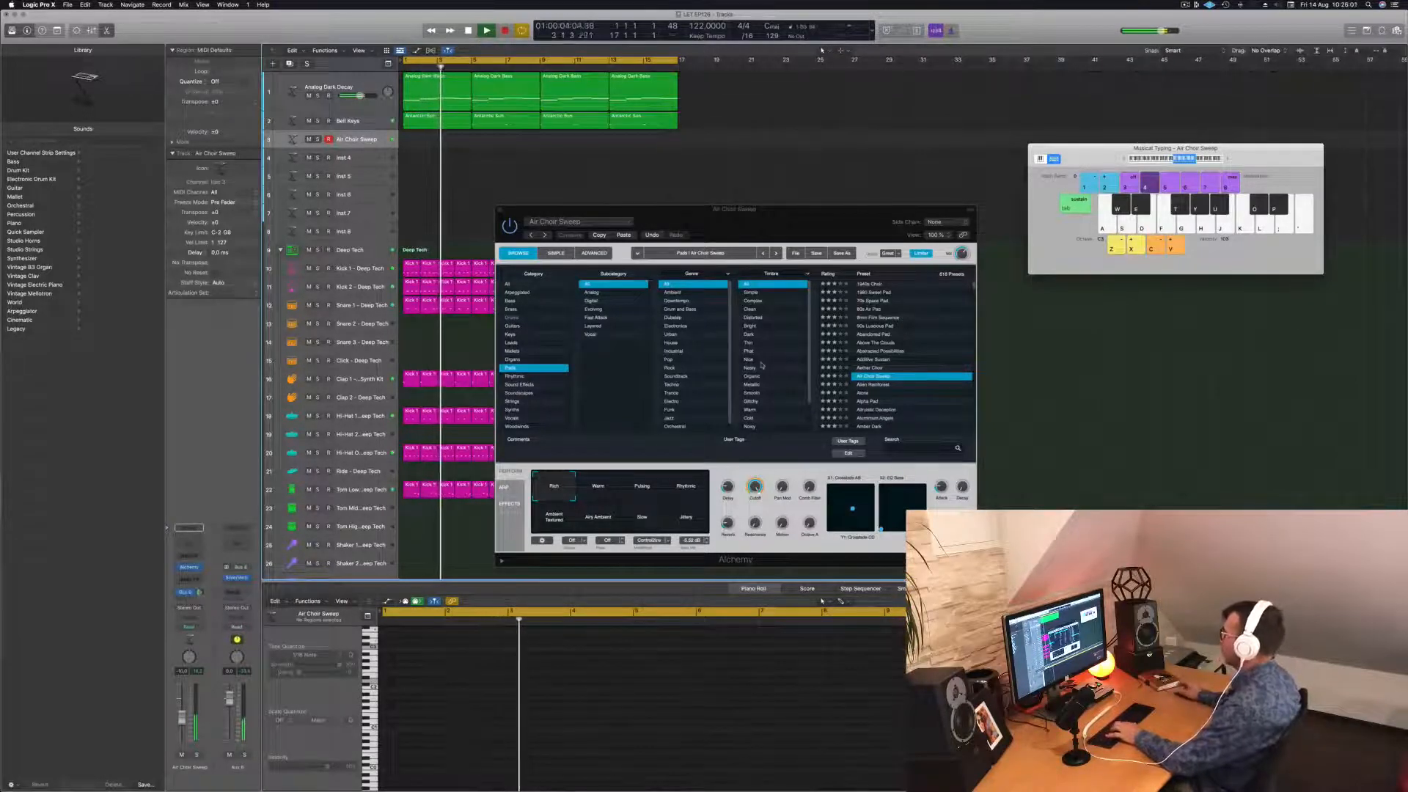
# Switch Alchemy to the Warm snapshot and finish recording the two-note choir phrase.
pyautogui.click(612, 490)
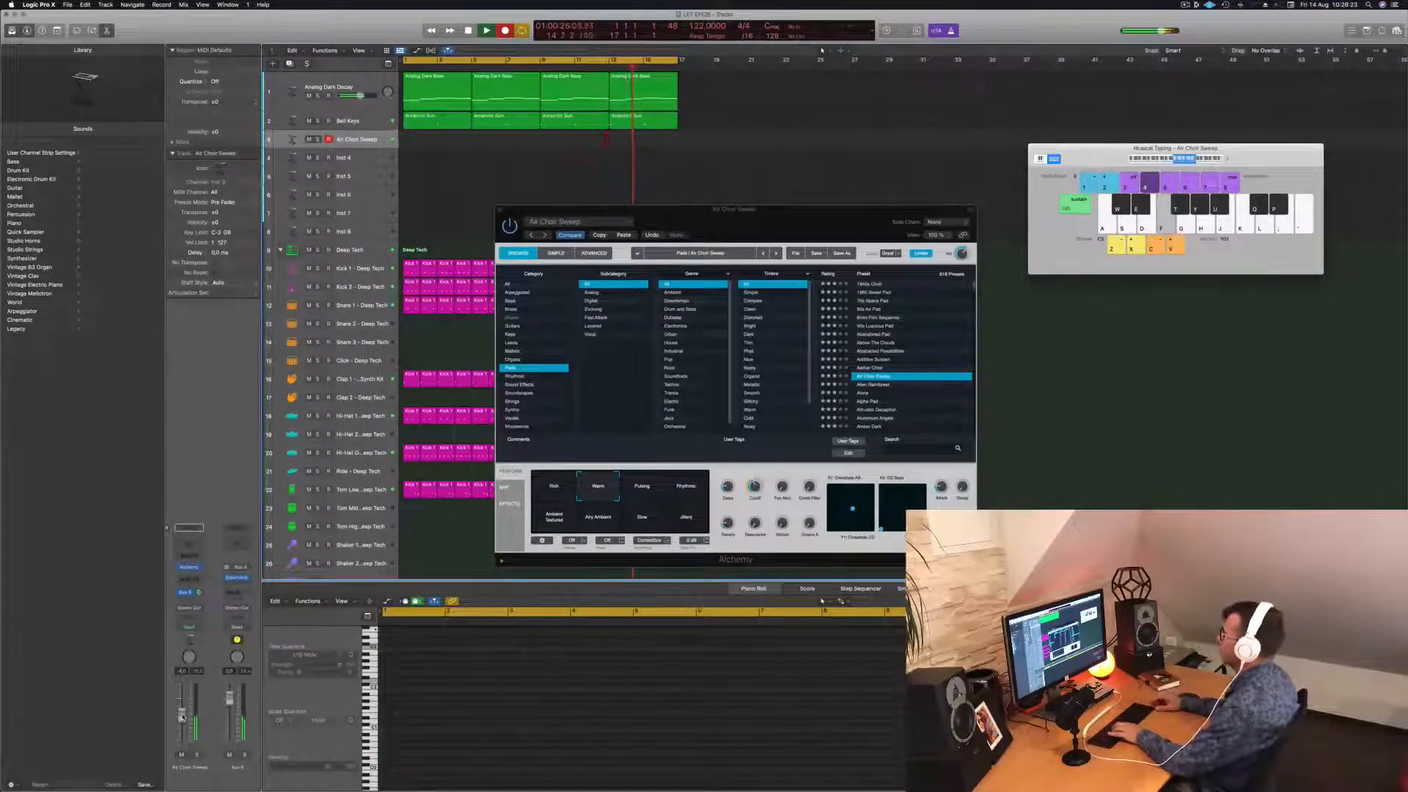
pyautogui.press('h')
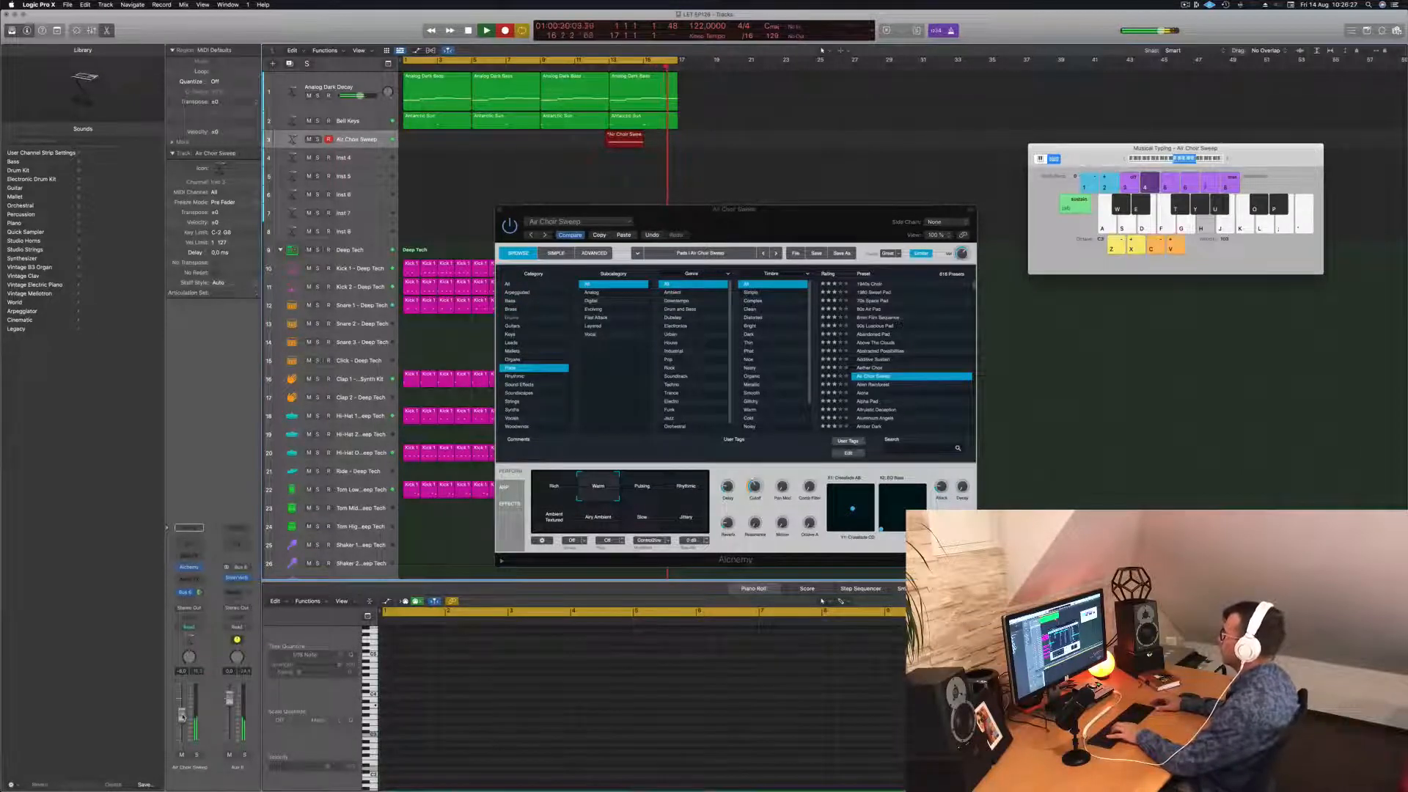
pyautogui.press('space')
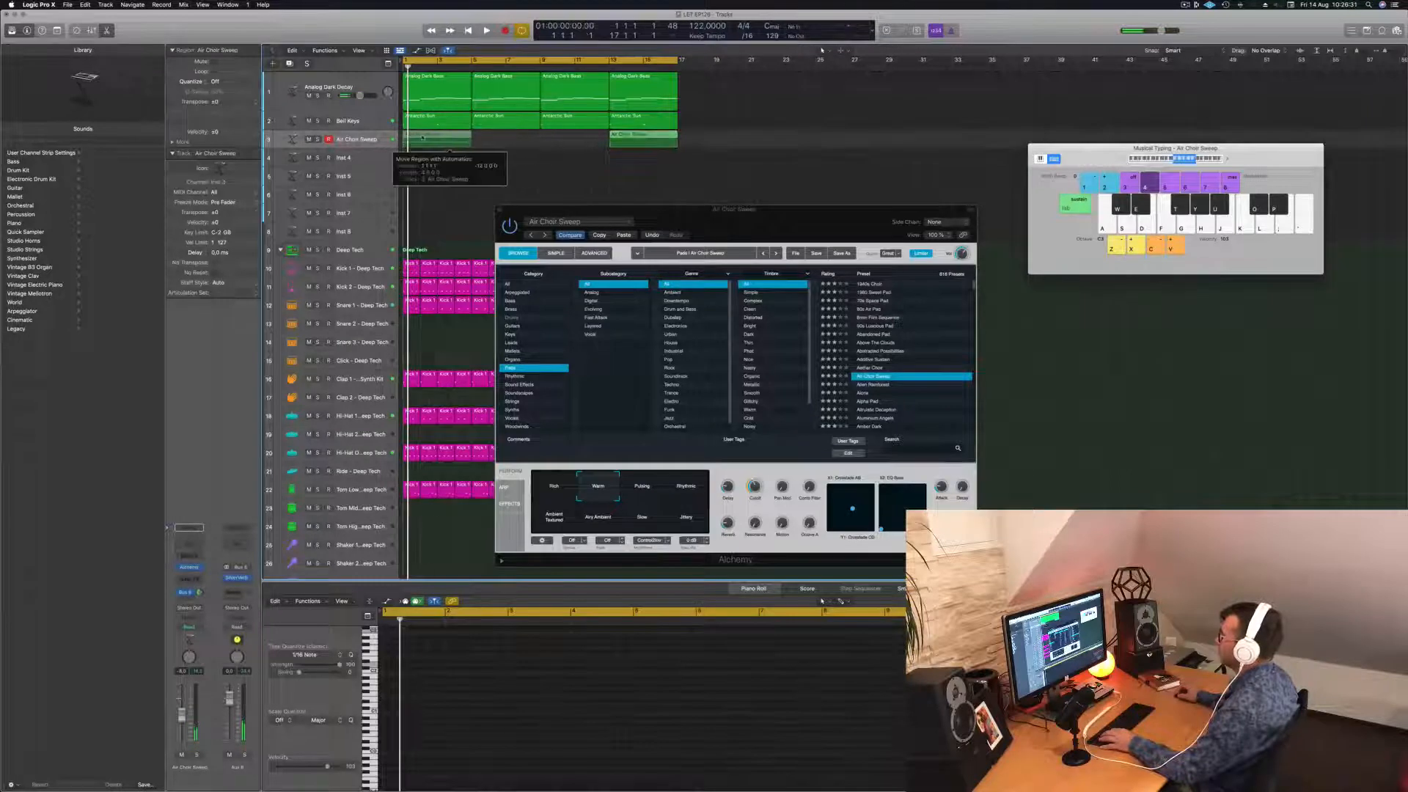
# Move the choir region to bar 1 and copy it to bars 5, 9 and 13.
pyautogui.moveTo(422, 138); pyautogui.dragTo(505, 141)
pyautogui.press('super+z')
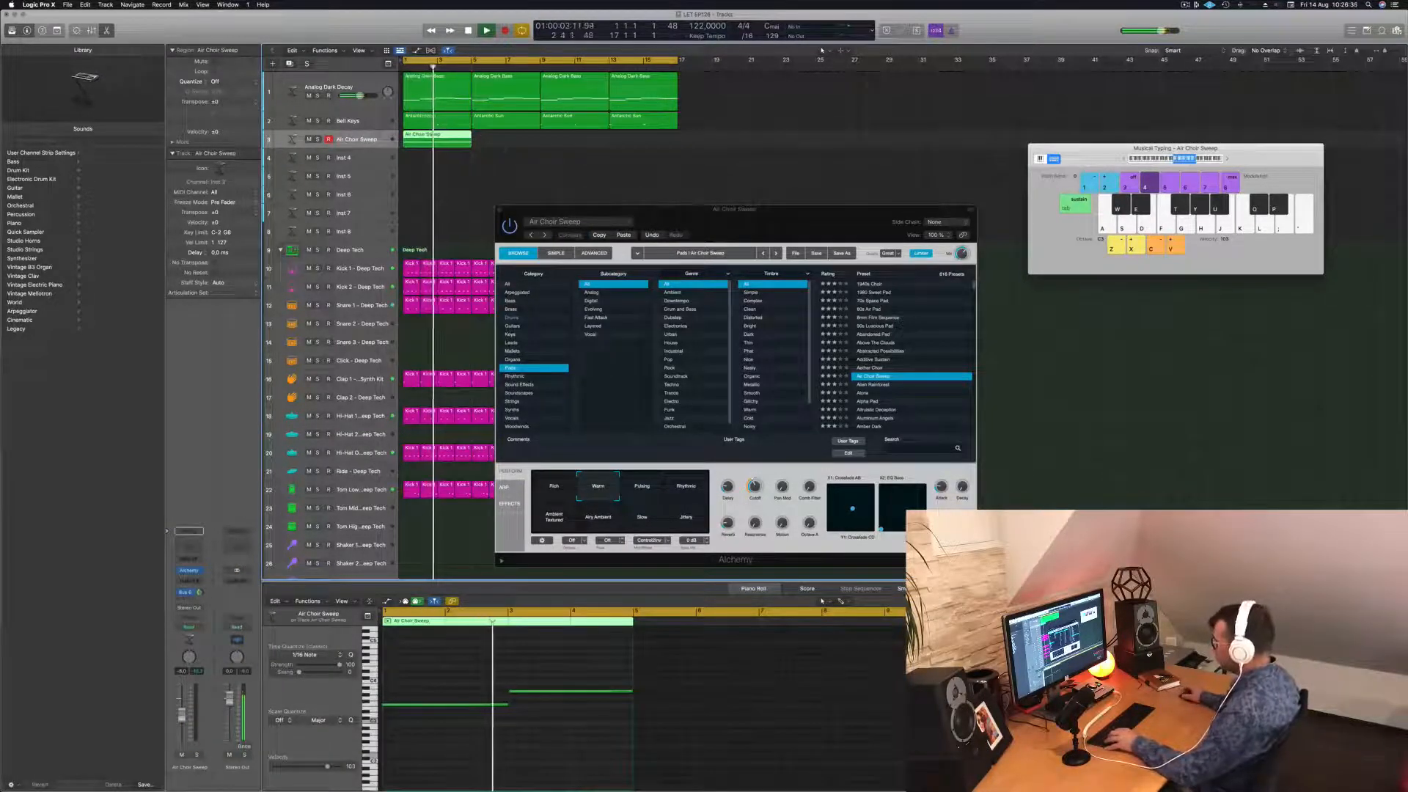
pyautogui.press('super+a')
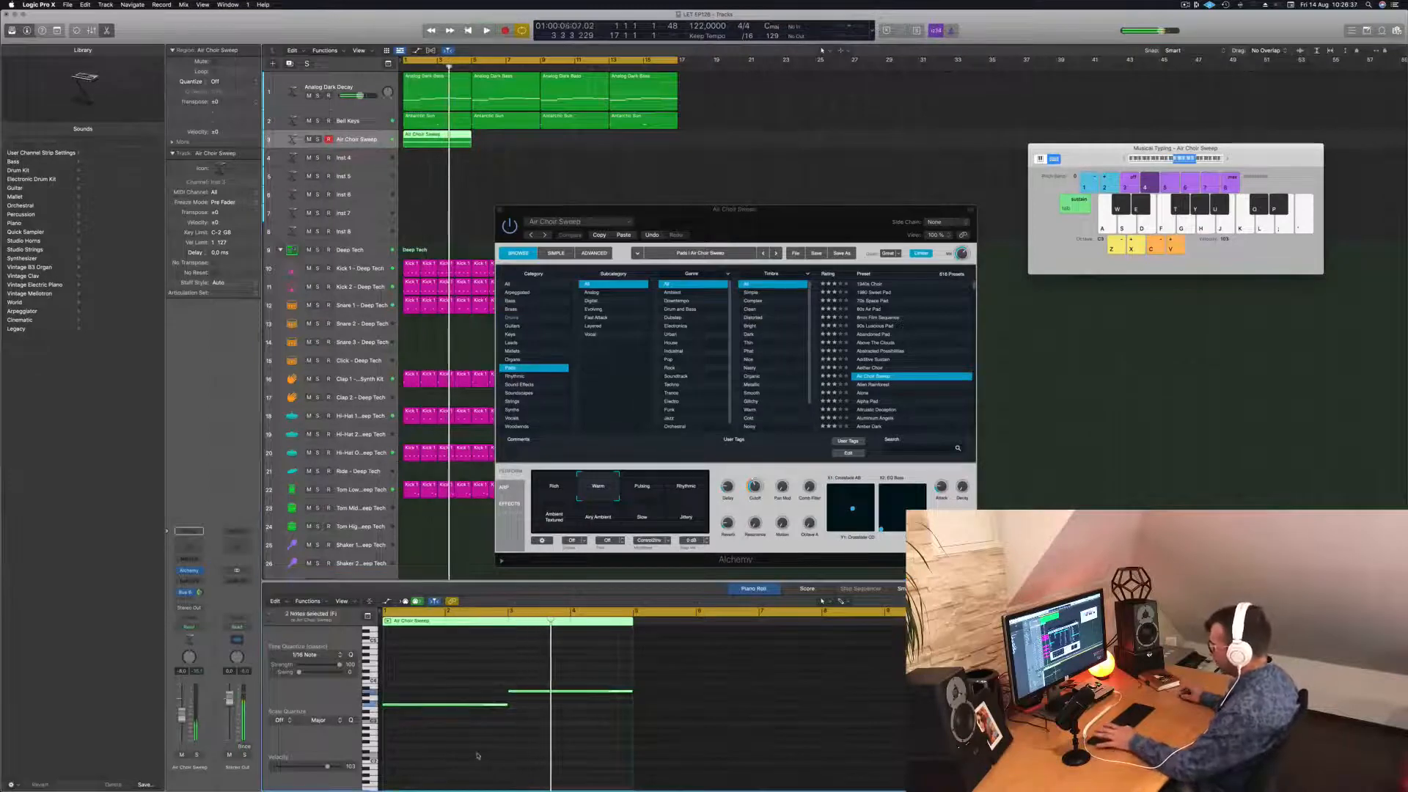
pyautogui.press('space')
pyautogui.moveTo(442, 139); pyautogui.dragTo(600, 144)
pyautogui.moveTo(679, 221); pyautogui.dragTo(793, 178)
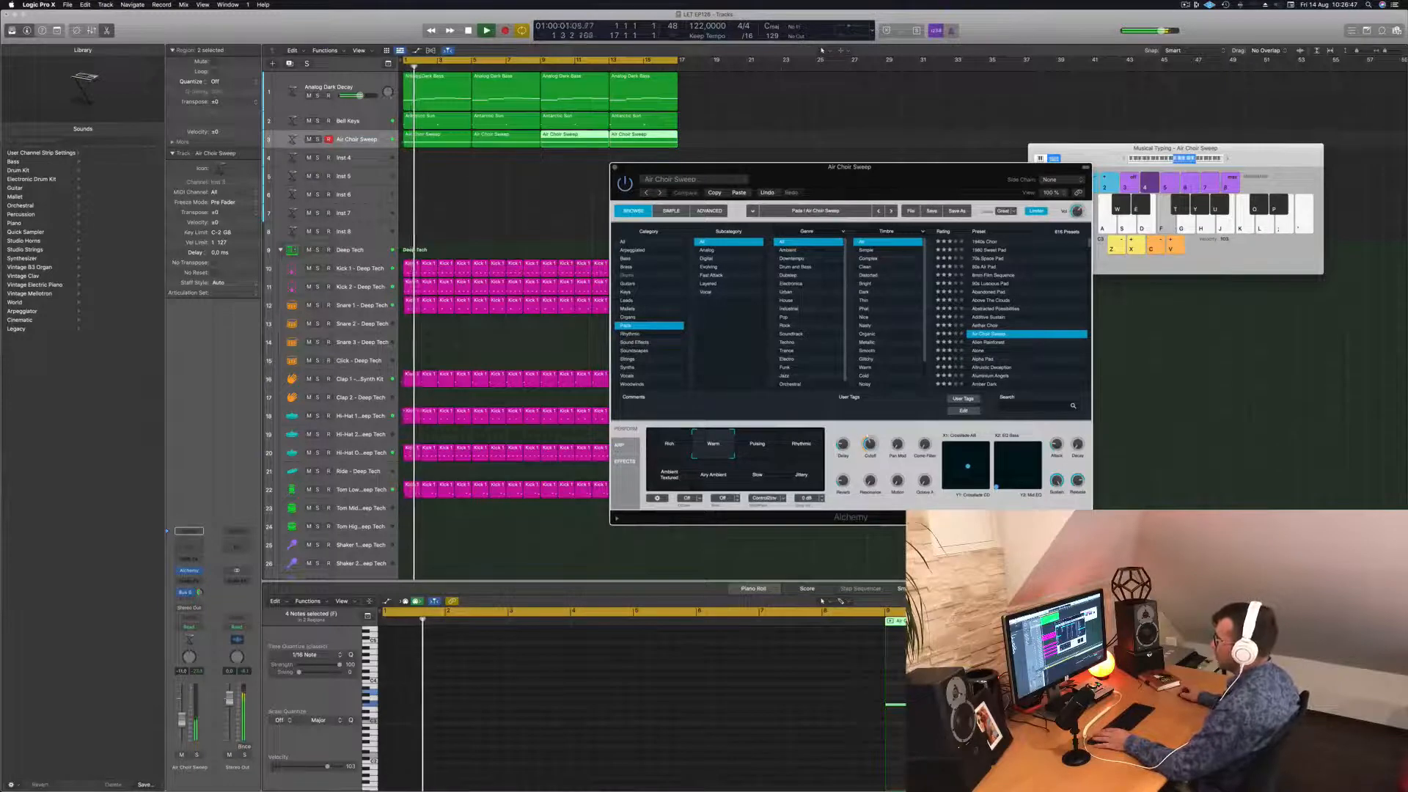
# Lower the choir channel fader to -13 dB and play back from bar 1.
pyautogui.moveTo(181, 718); pyautogui.dragTo(183, 726)
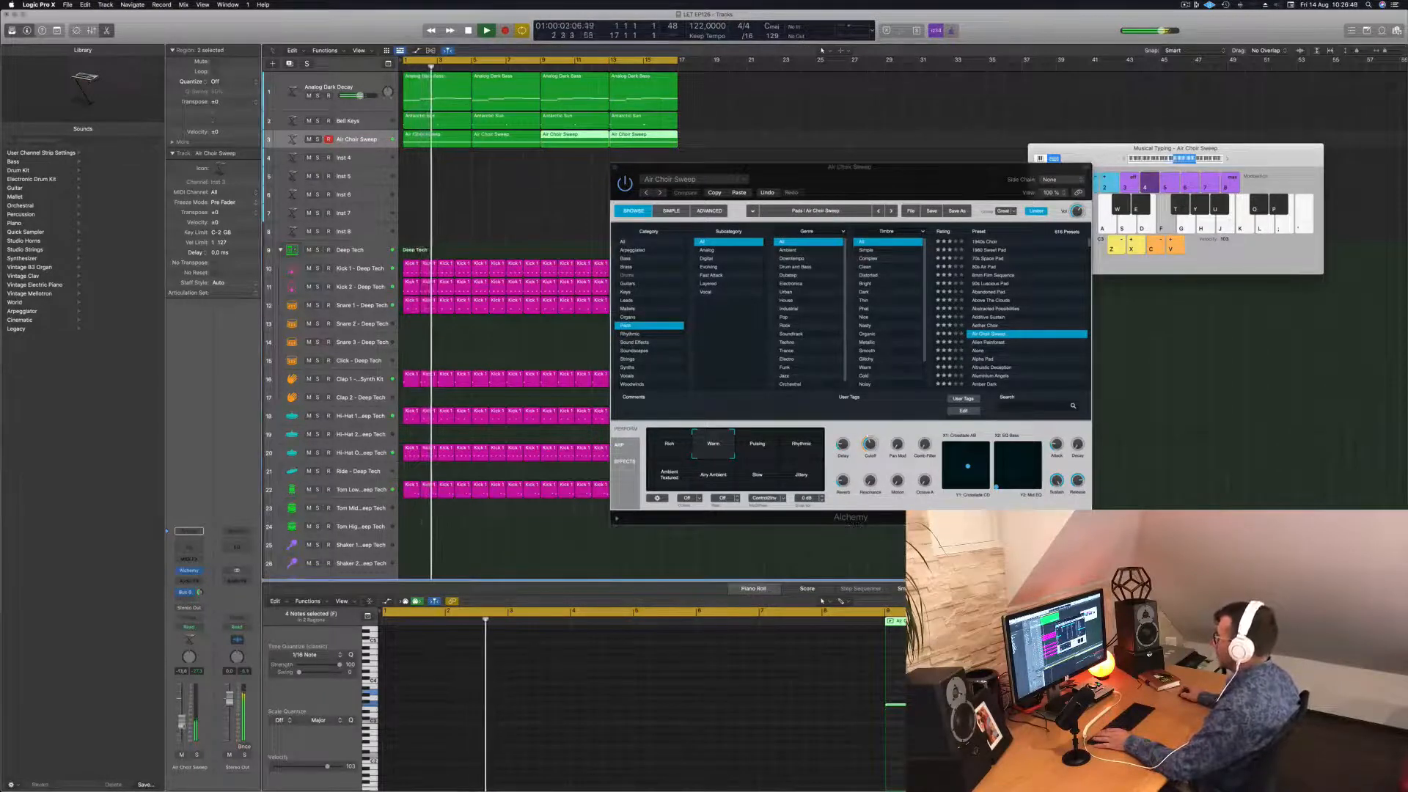
pyautogui.moveTo(894, 172); pyautogui.dragTo(1098, 83)
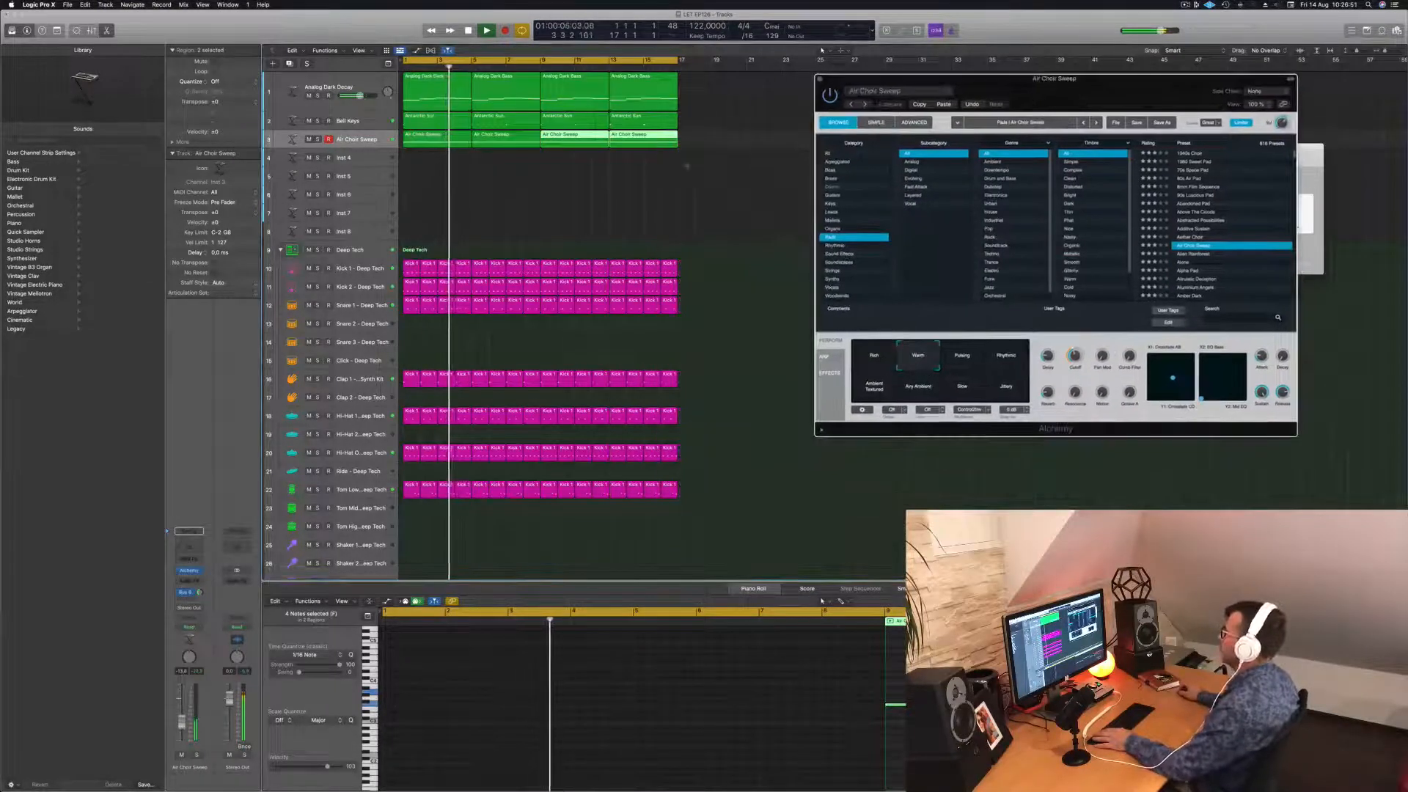
pyautogui.click(447, 184)
pyautogui.press('Return')
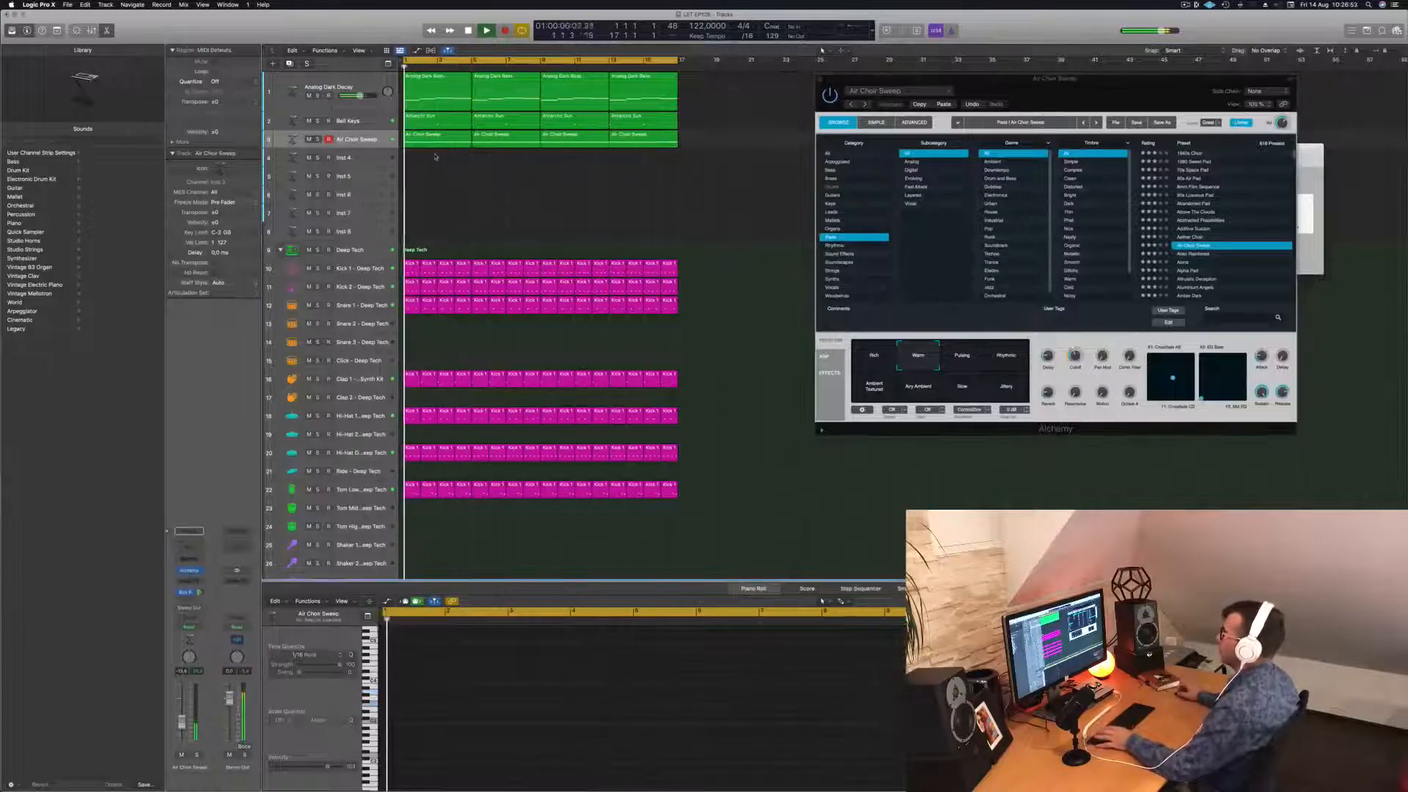
pyautogui.click(438, 86)
pyautogui.press('space')
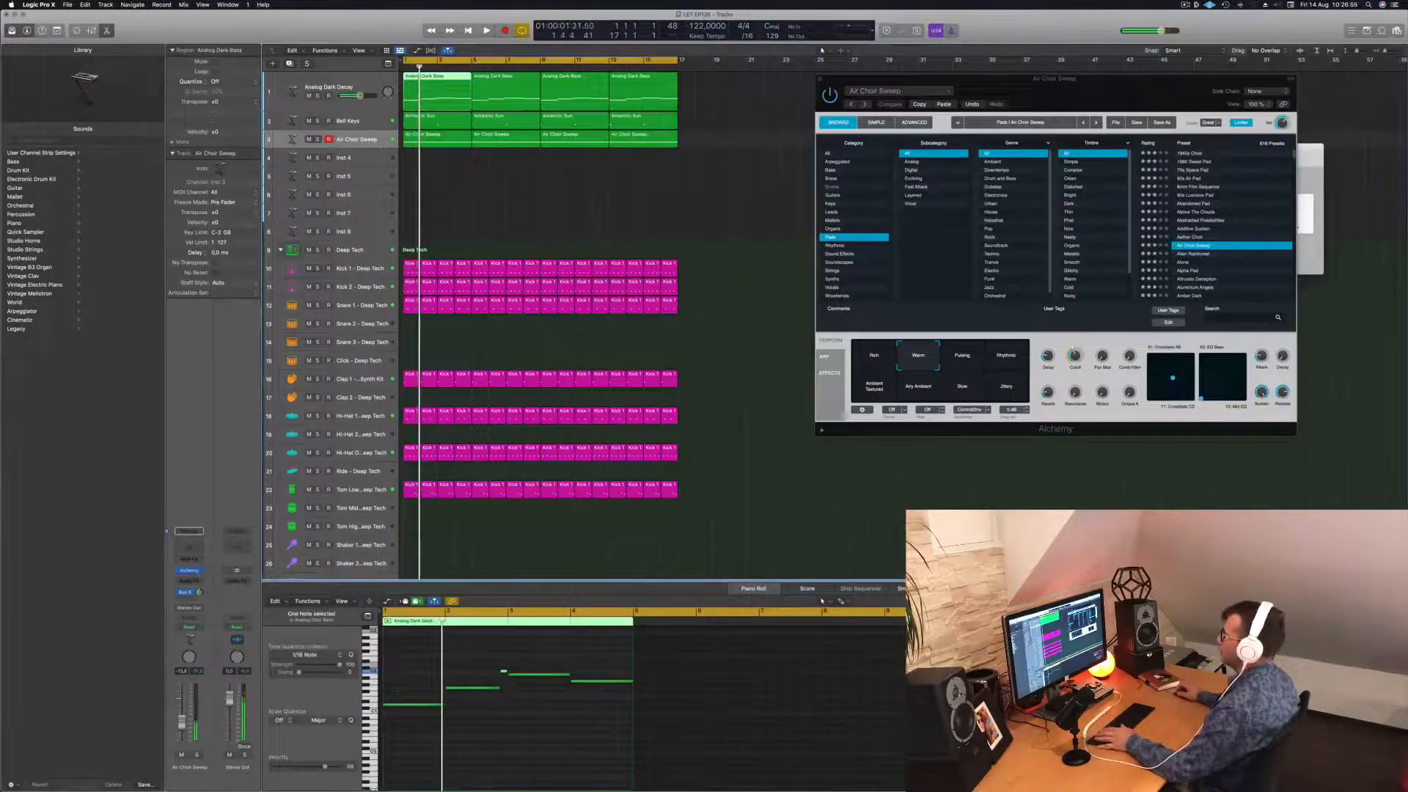
# Duplicate the track with Cmd+D to create the new Inst 33 track.
pyautogui.click(444, 141)
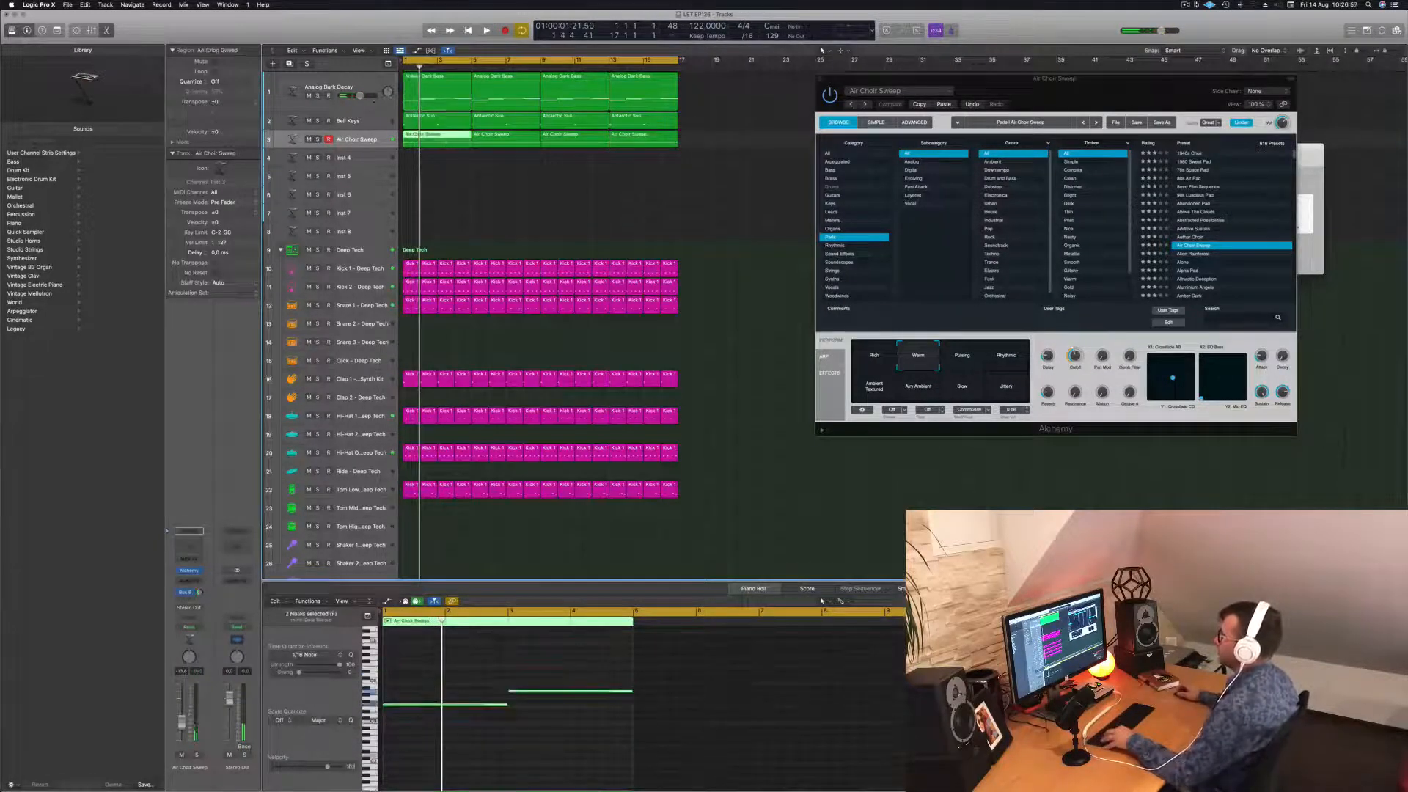
pyautogui.click(365, 88)
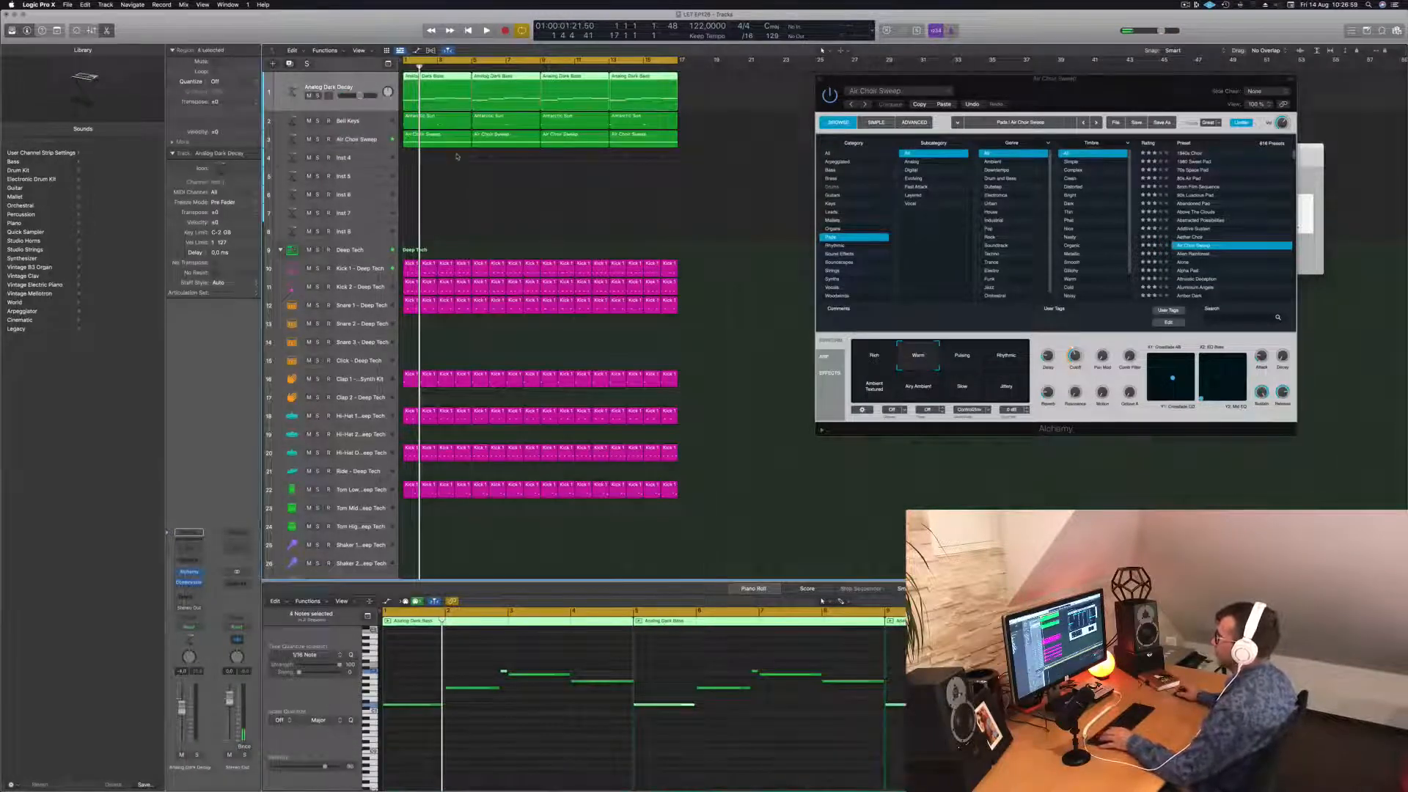
pyautogui.press('super+d')
# Copy the choir region onto the new Inst 33 track and play it back.
pyautogui.moveTo(436, 180); pyautogui.dragTo(430, 144)
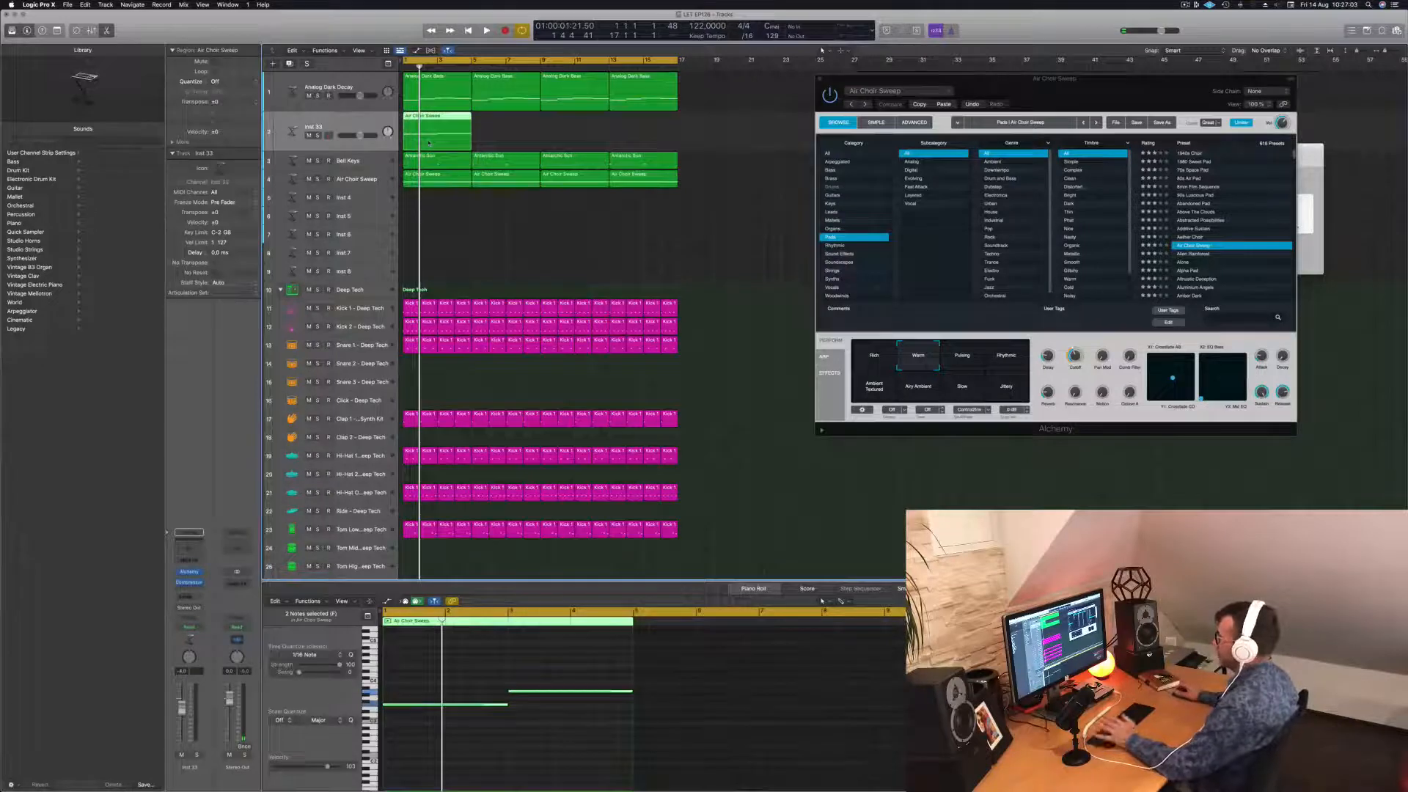
pyautogui.press('space')
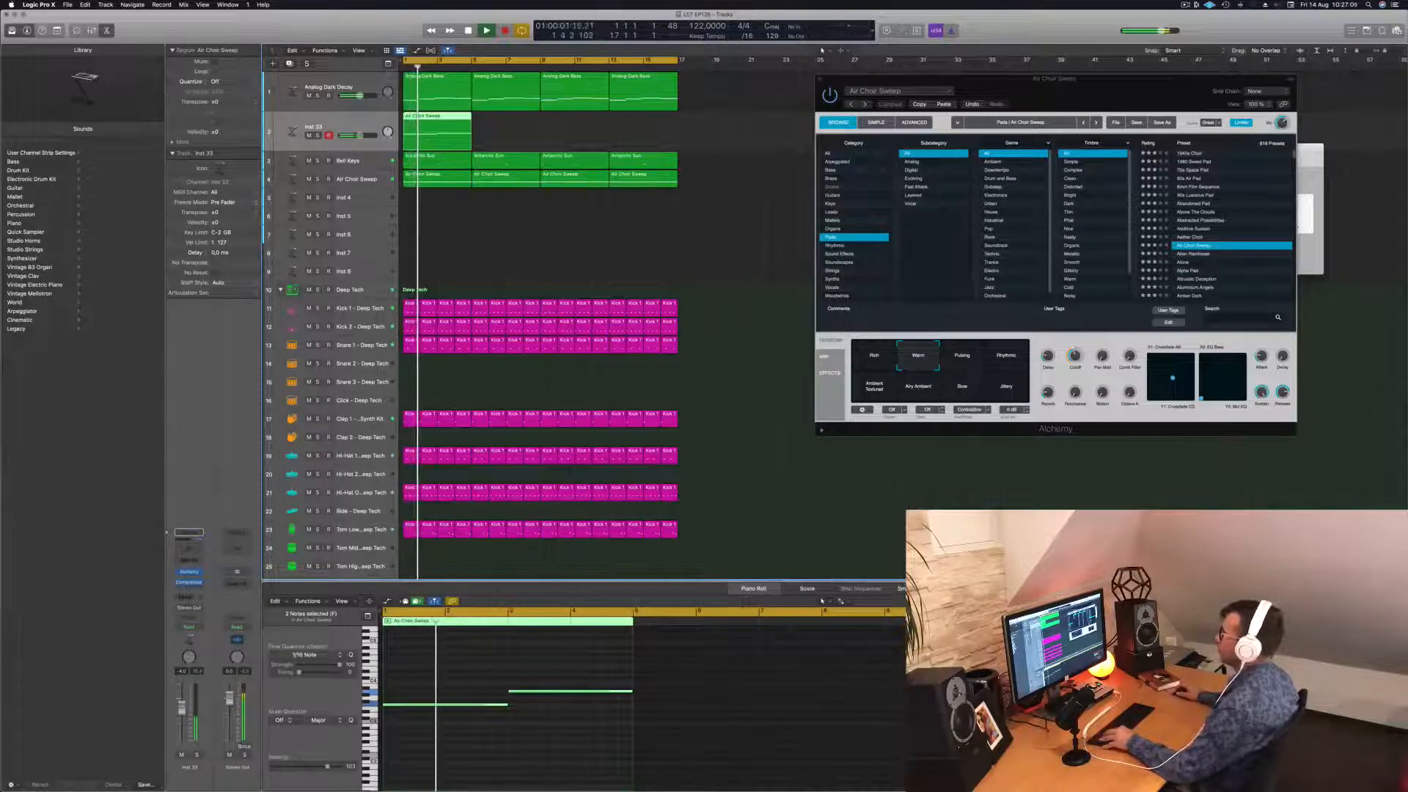
pyautogui.scroll(-3, 505, 130)
pyautogui.scroll(3, 505, 130)
pyautogui.scroll(-3, 506, 130)
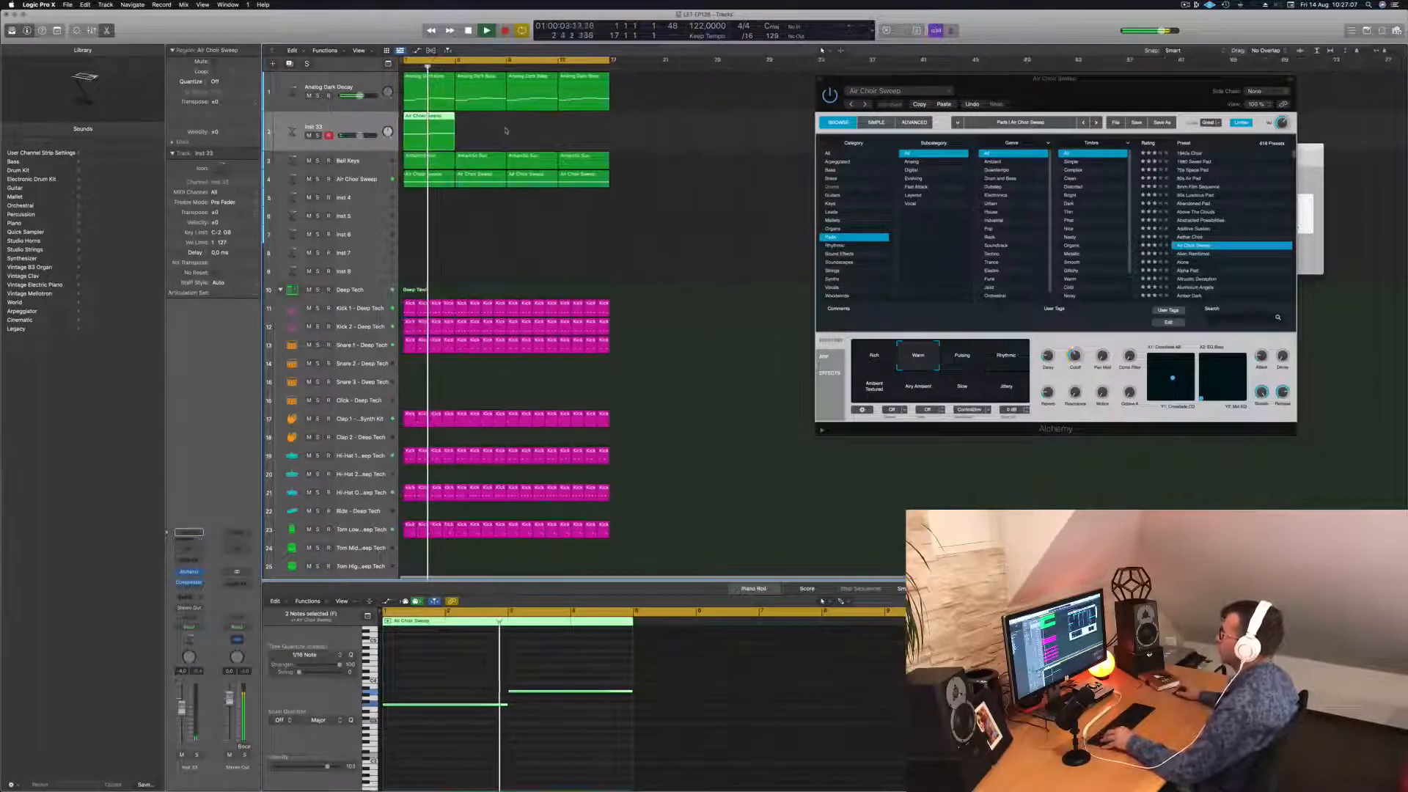
pyautogui.scroll(-1, 506, 130)
pyautogui.scroll(3, 506, 131)
pyautogui.press('space')
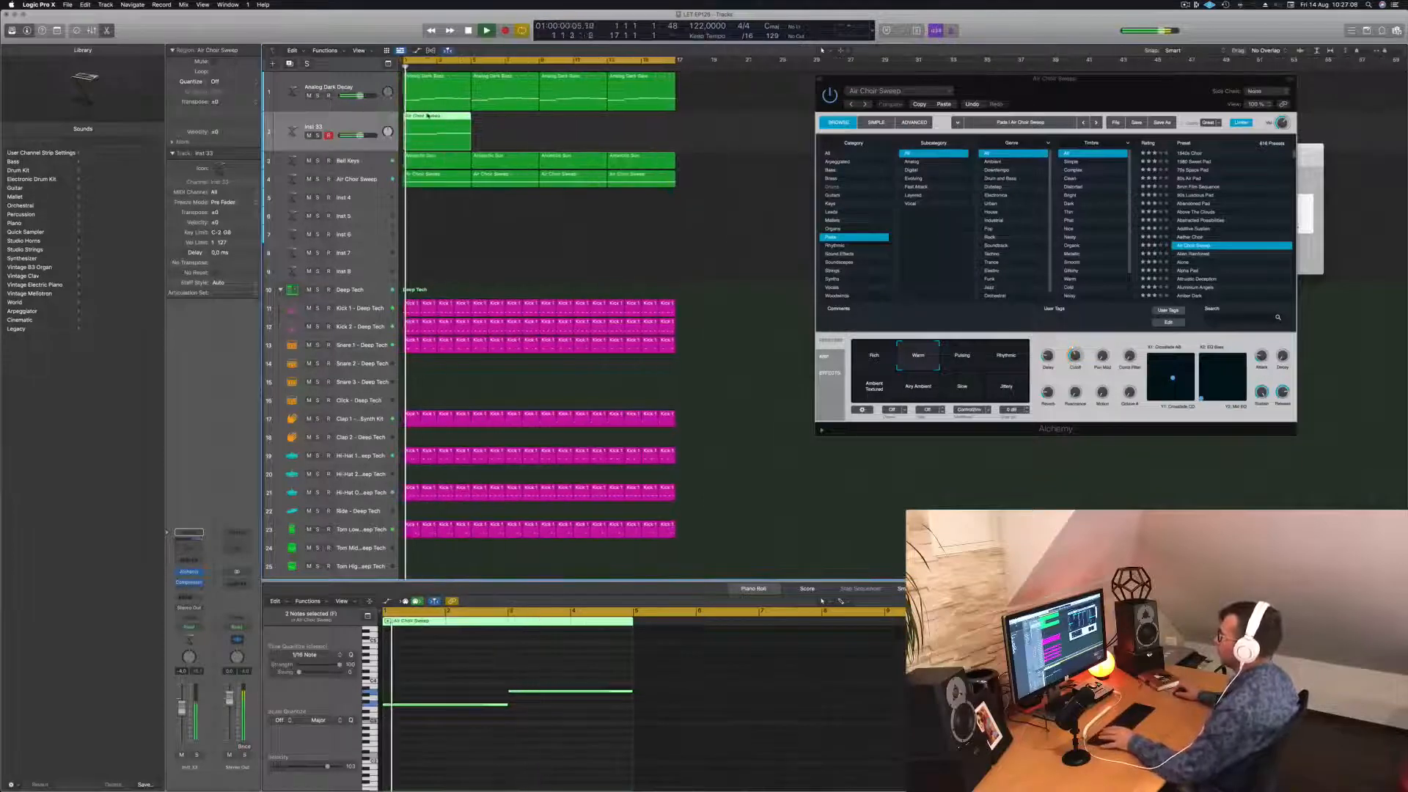
# Transpose both notes of the copied choir region down an octave.
pyautogui.click(502, 702)
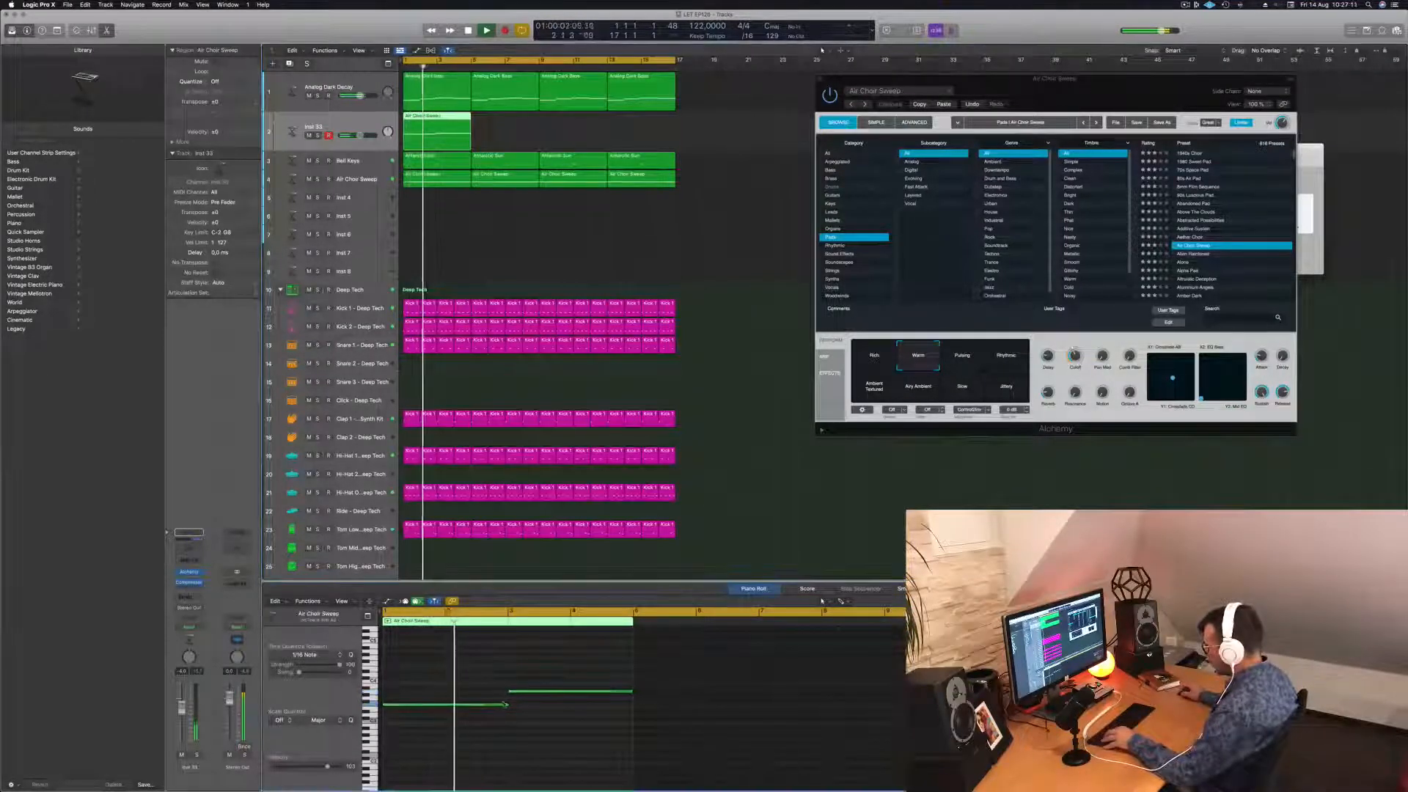
pyautogui.moveTo(506, 703); pyautogui.dragTo(505, 704)
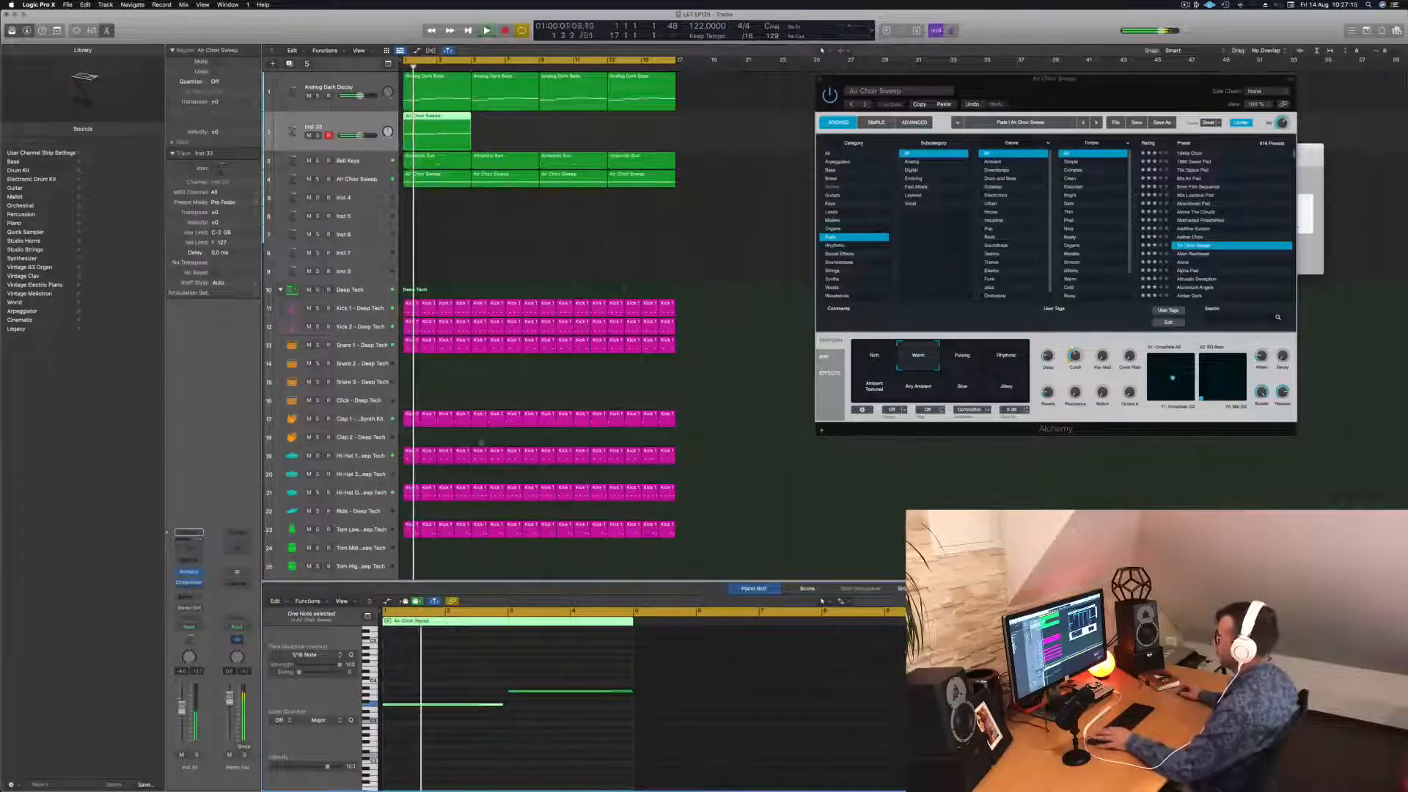
pyautogui.moveTo(477, 683); pyautogui.dragTo(552, 725)
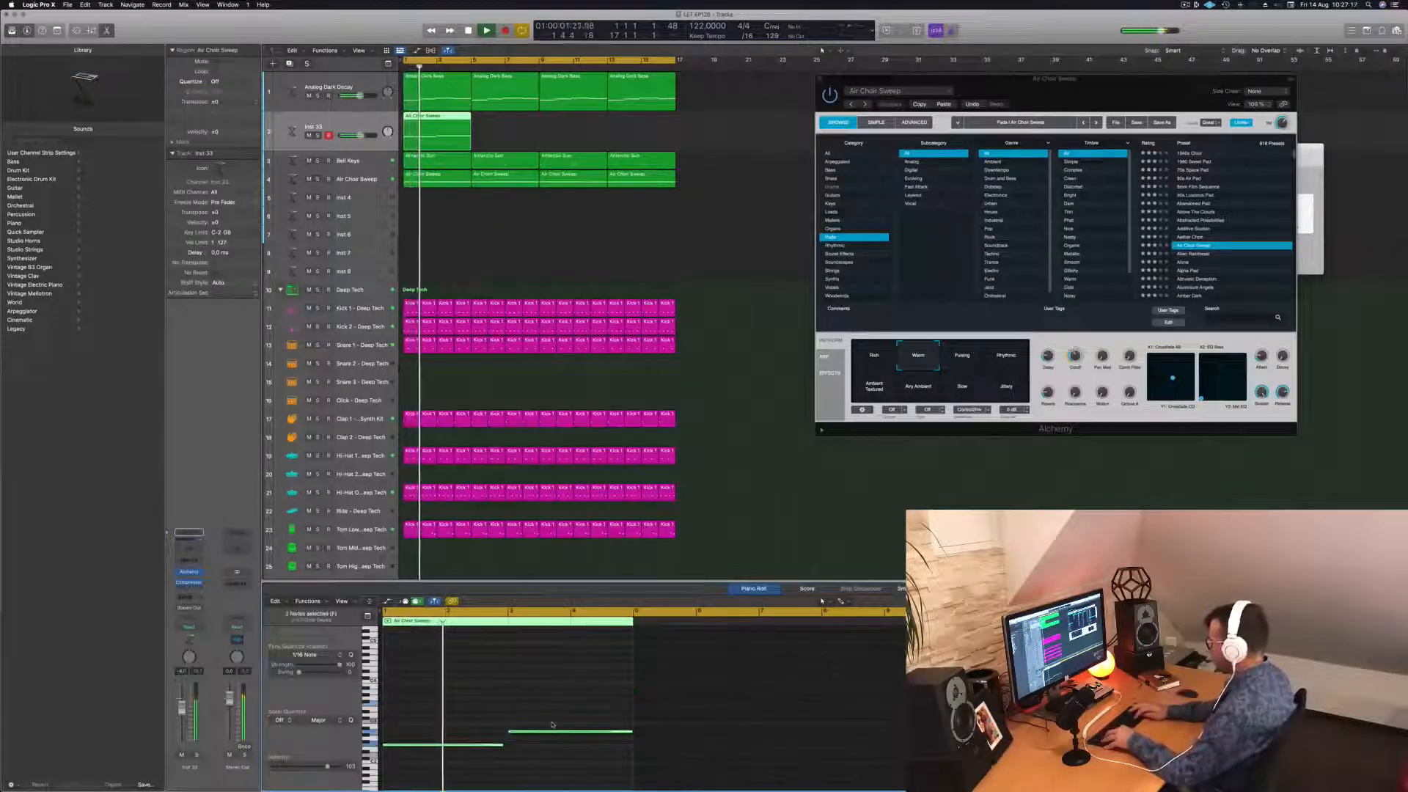
pyautogui.hotkey('shift', 'alt', 'Down')
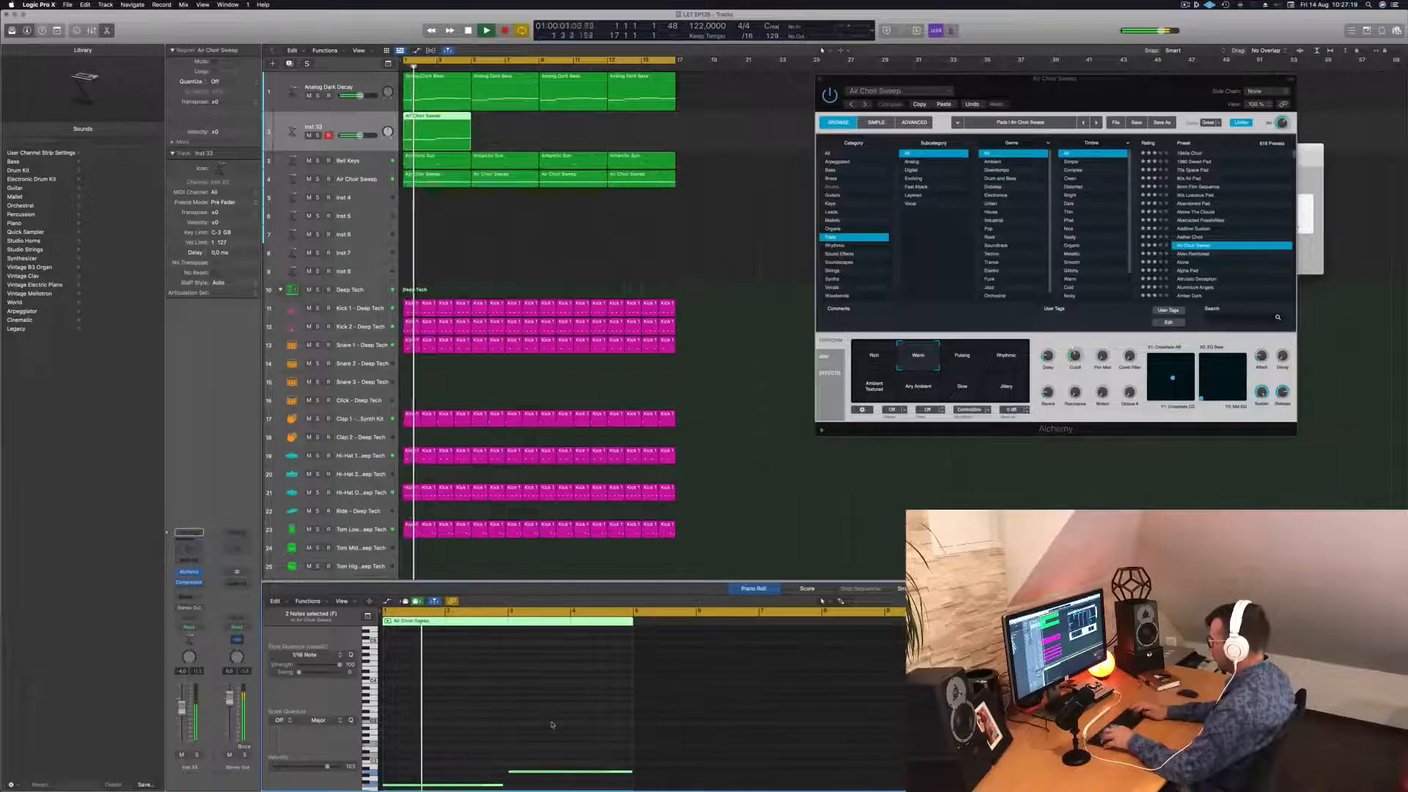
pyautogui.press('space')
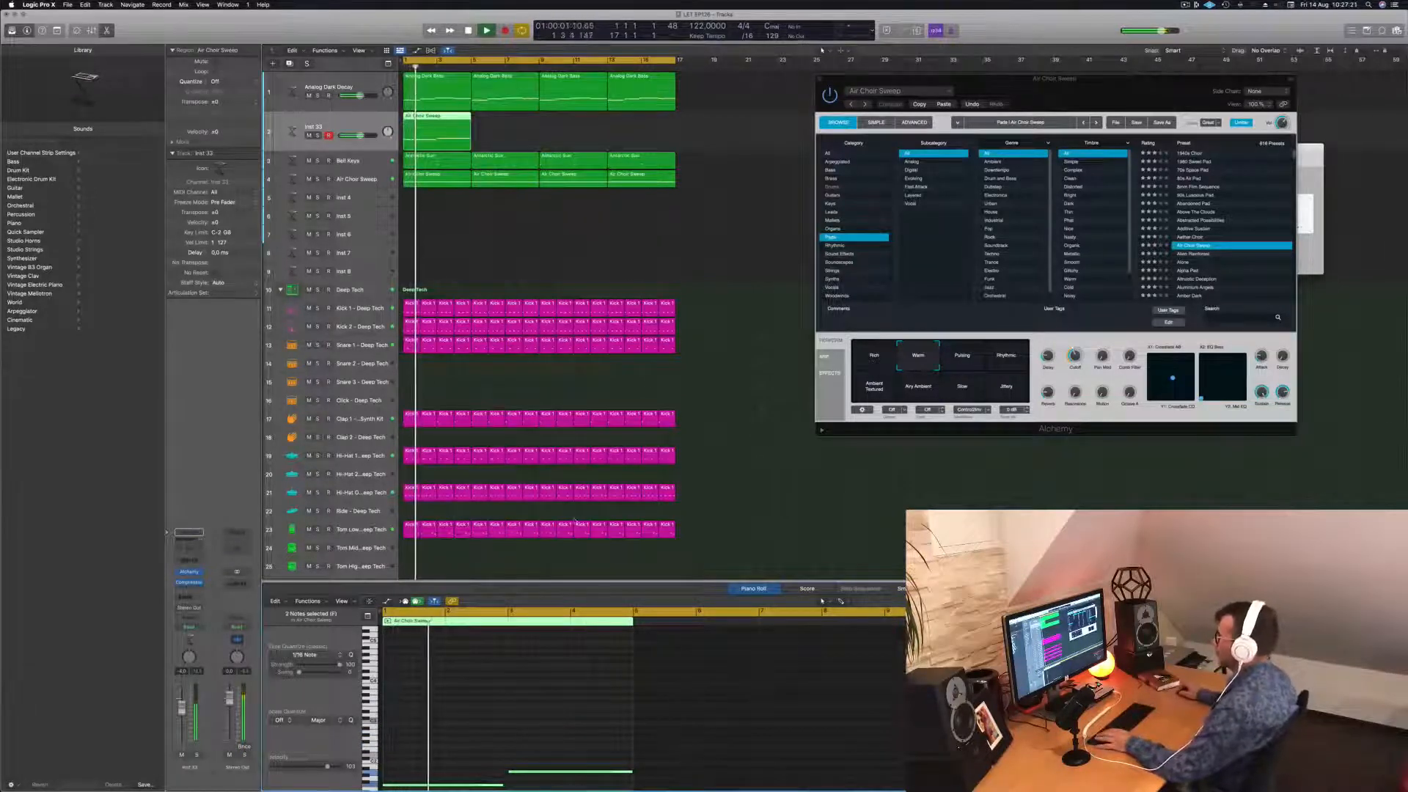
# Copy the Inst 33 choir region along the timeline to repeat through bar 17.
pyautogui.scroll(-2, 576, 522)
pyautogui.scroll(-4, 443, 764)
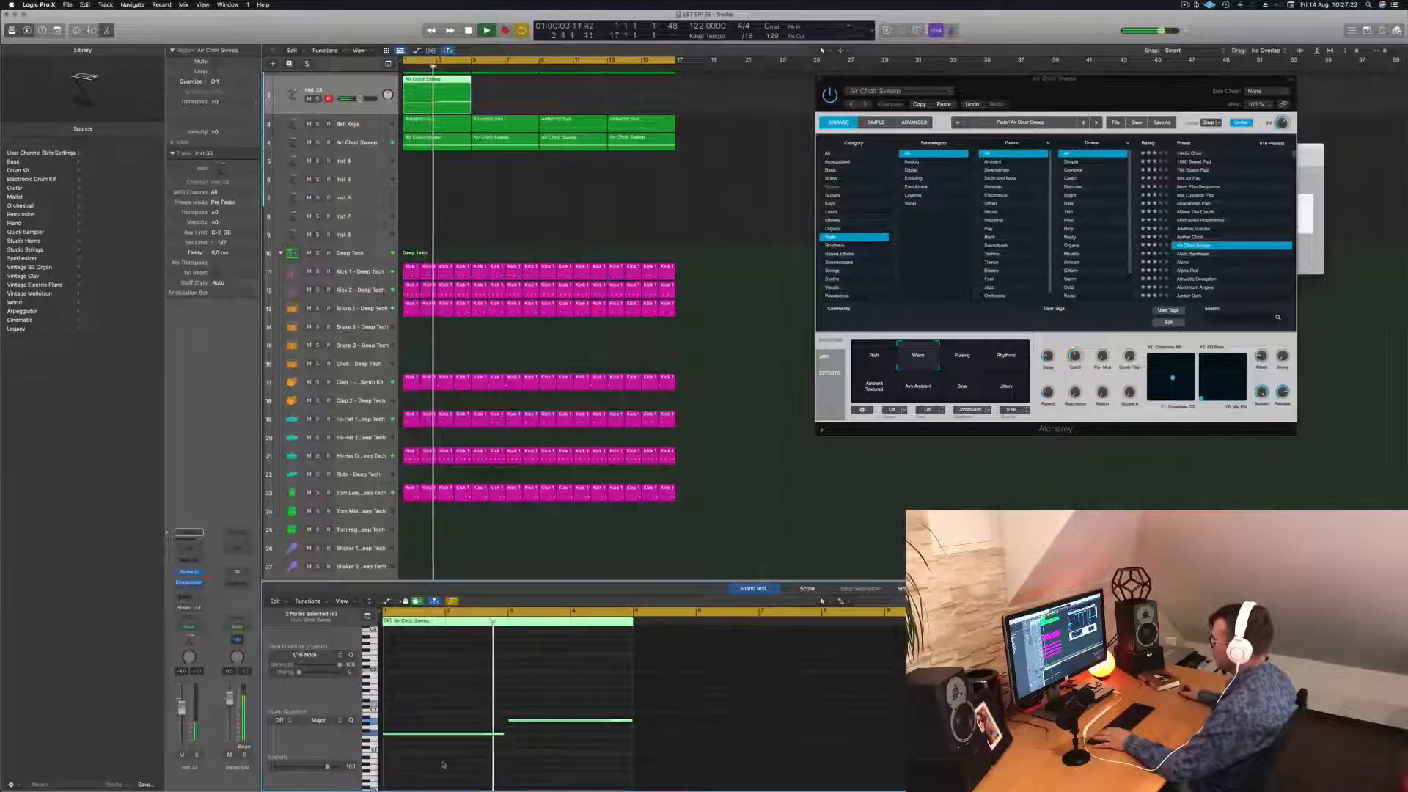
pyautogui.scroll(2, 300, 103)
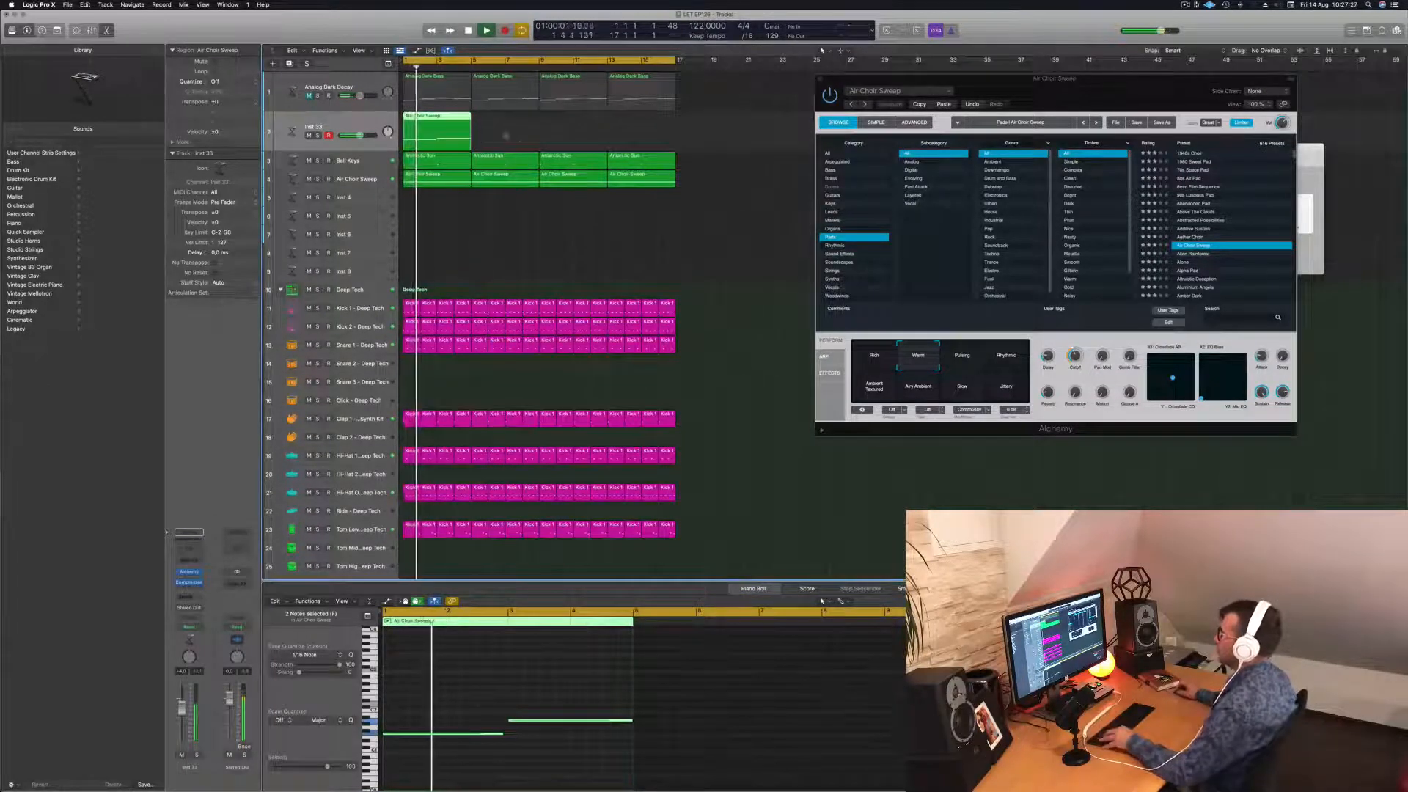
pyautogui.scroll(2, 507, 136)
pyautogui.scroll(-4, 533, 135)
pyautogui.scroll(3, 533, 135)
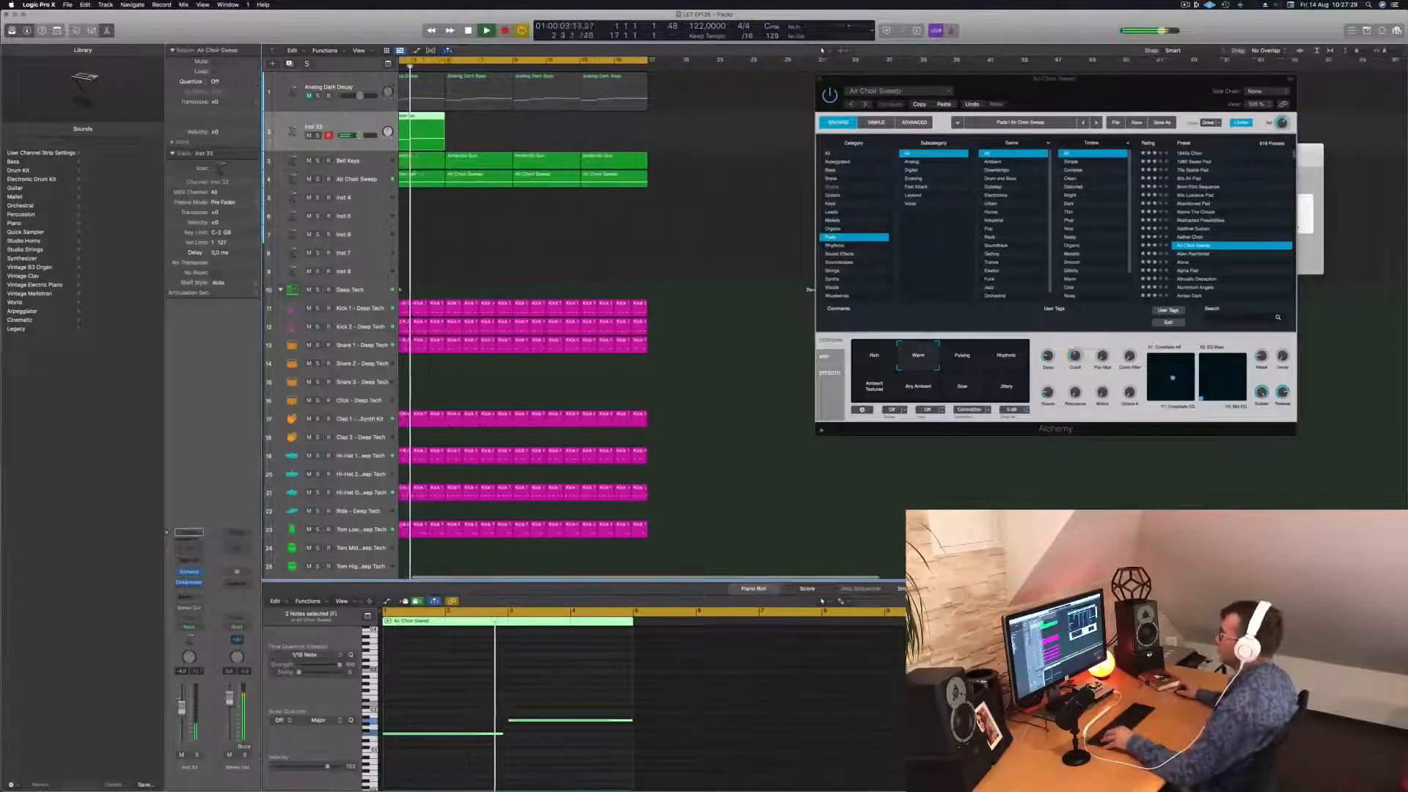
pyautogui.scroll(-1, 531, 134)
pyautogui.scroll(2, 528, 132)
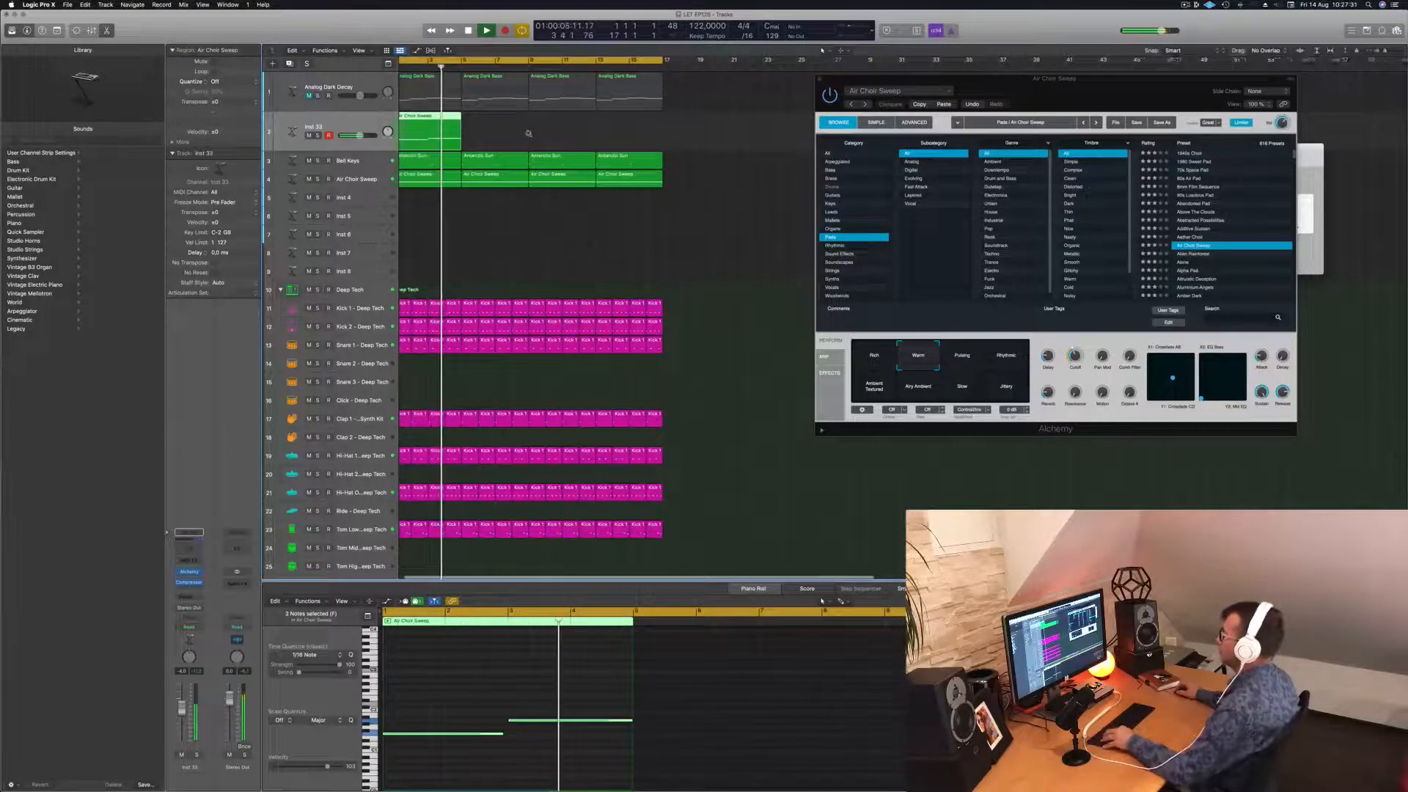
pyautogui.scroll(-1, 513, 131)
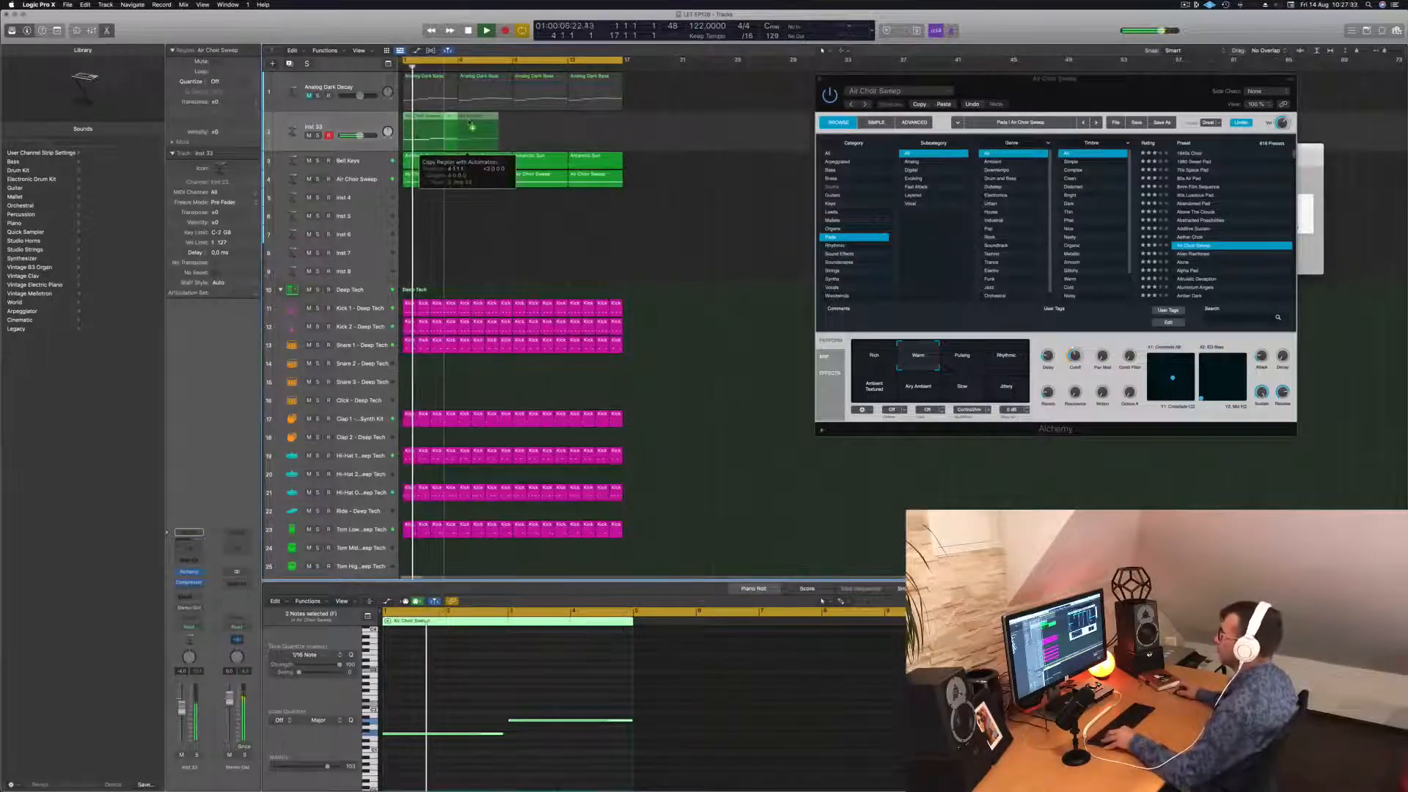
pyautogui.moveTo(429, 116); pyautogui.dragTo(551, 124)
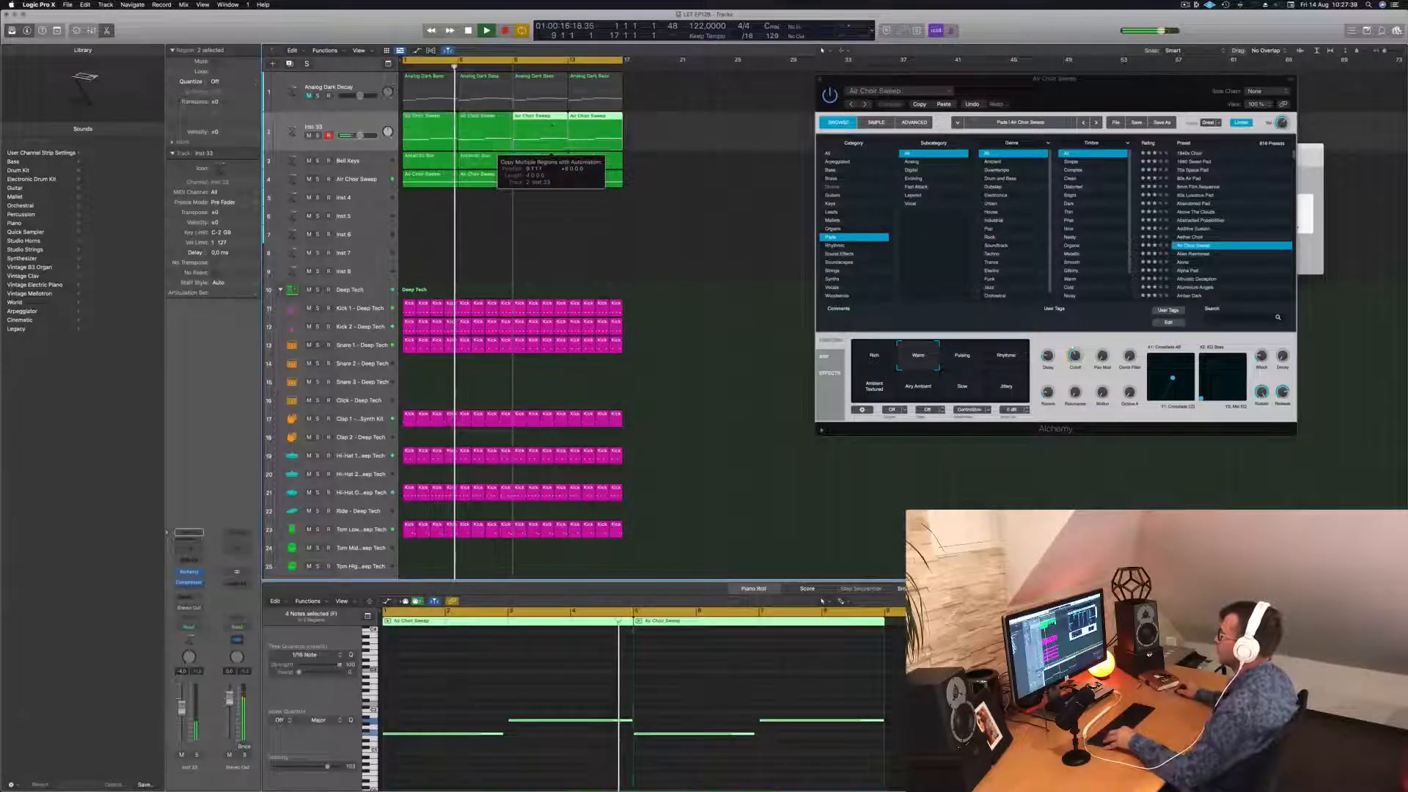
pyautogui.click(434, 127)
# Shorten one of the choir notes in the Piano Roll and play the beat back.
pyautogui.click(576, 715)
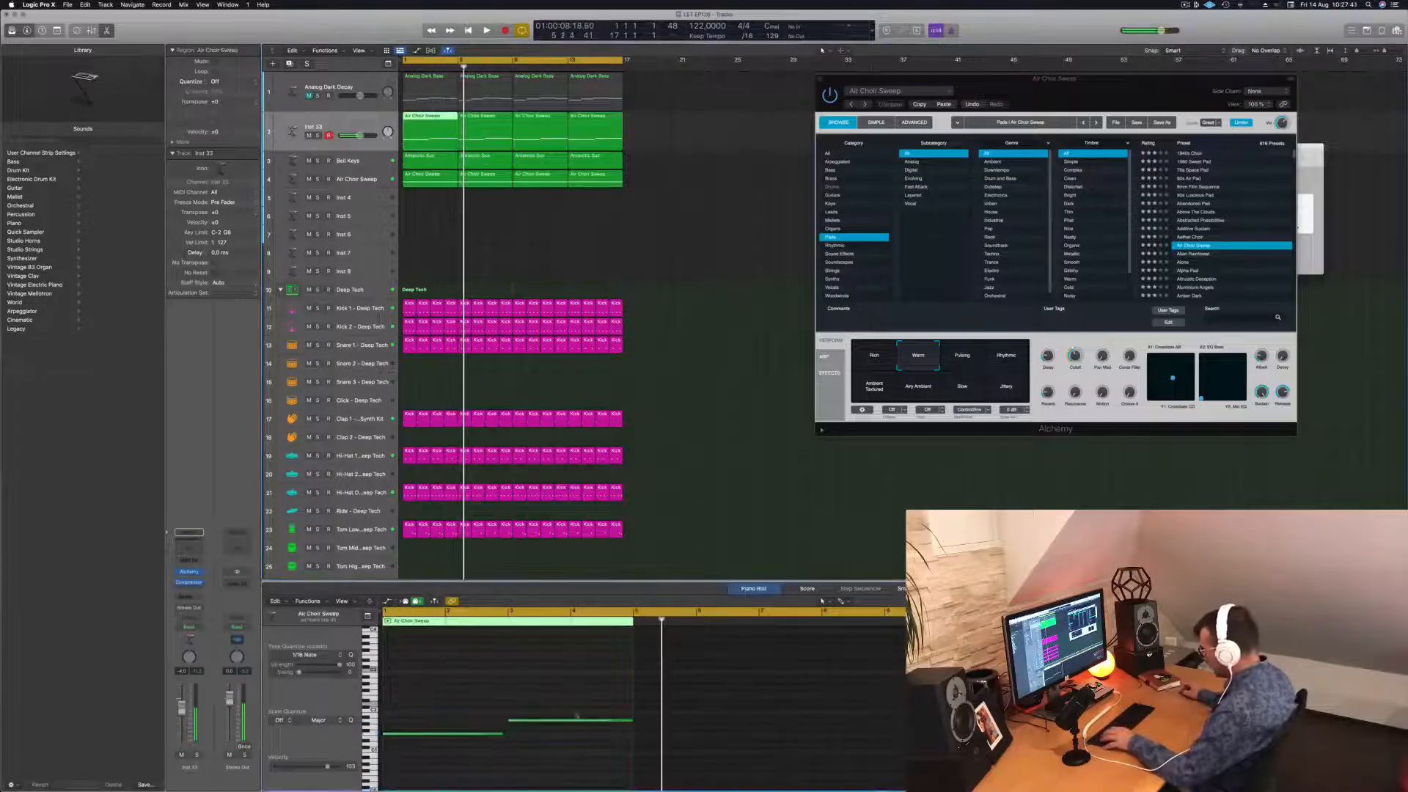
pyautogui.moveTo(631, 720)
pyautogui.mouseDown()
pyautogui.moveTo(569, 721)
pyautogui.moveTo(611, 716)
pyautogui.mouseUp()
pyautogui.press('space')
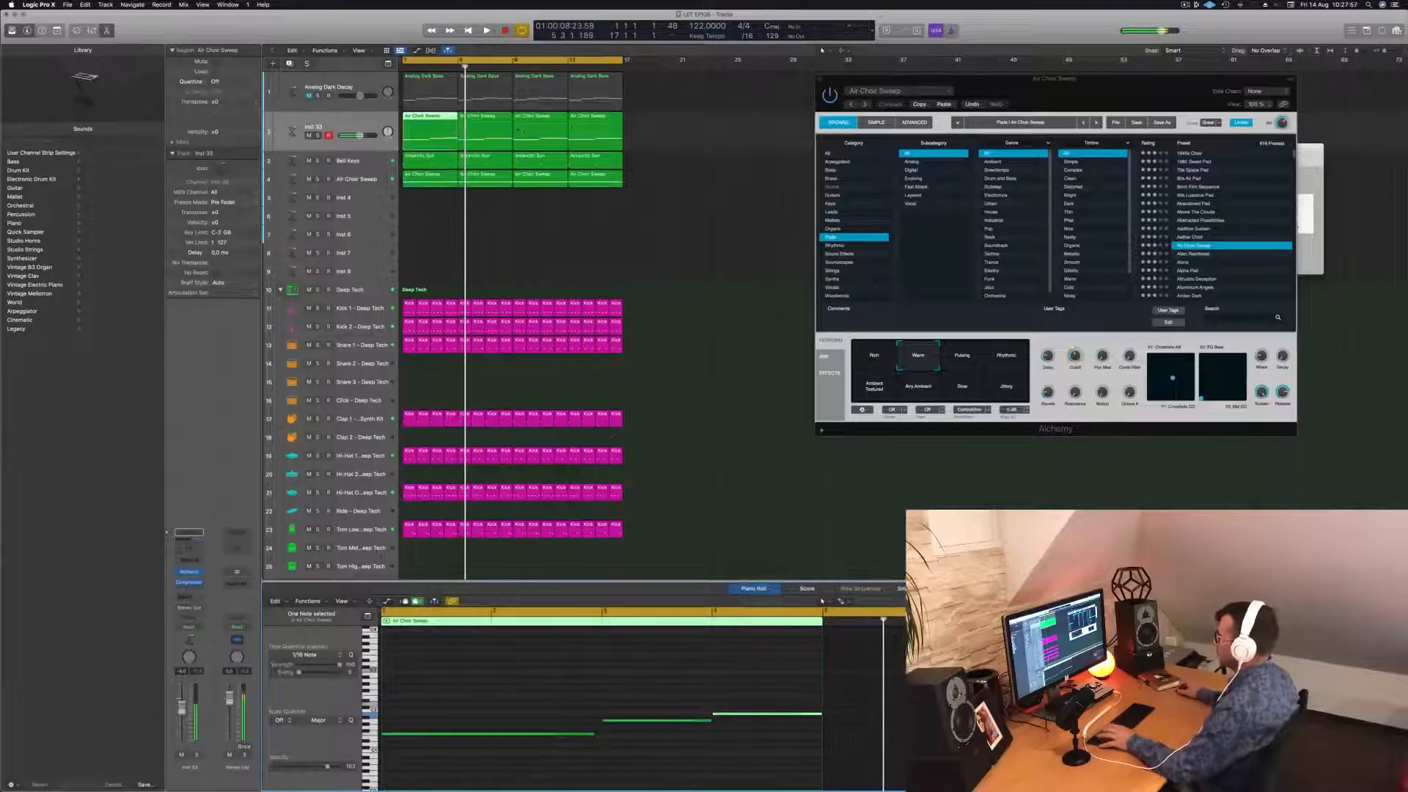
pyautogui.press('space')
# Rebuild the four Air Choir Sweep regions on Inst 33 and duplicate the track below.
pyautogui.moveTo(639, 136); pyautogui.dragTo(552, 126)
pyautogui.press('BackSpace')
pyautogui.keyDown('shift'); pyautogui.click(434, 138); pyautogui.keyUp('shift')
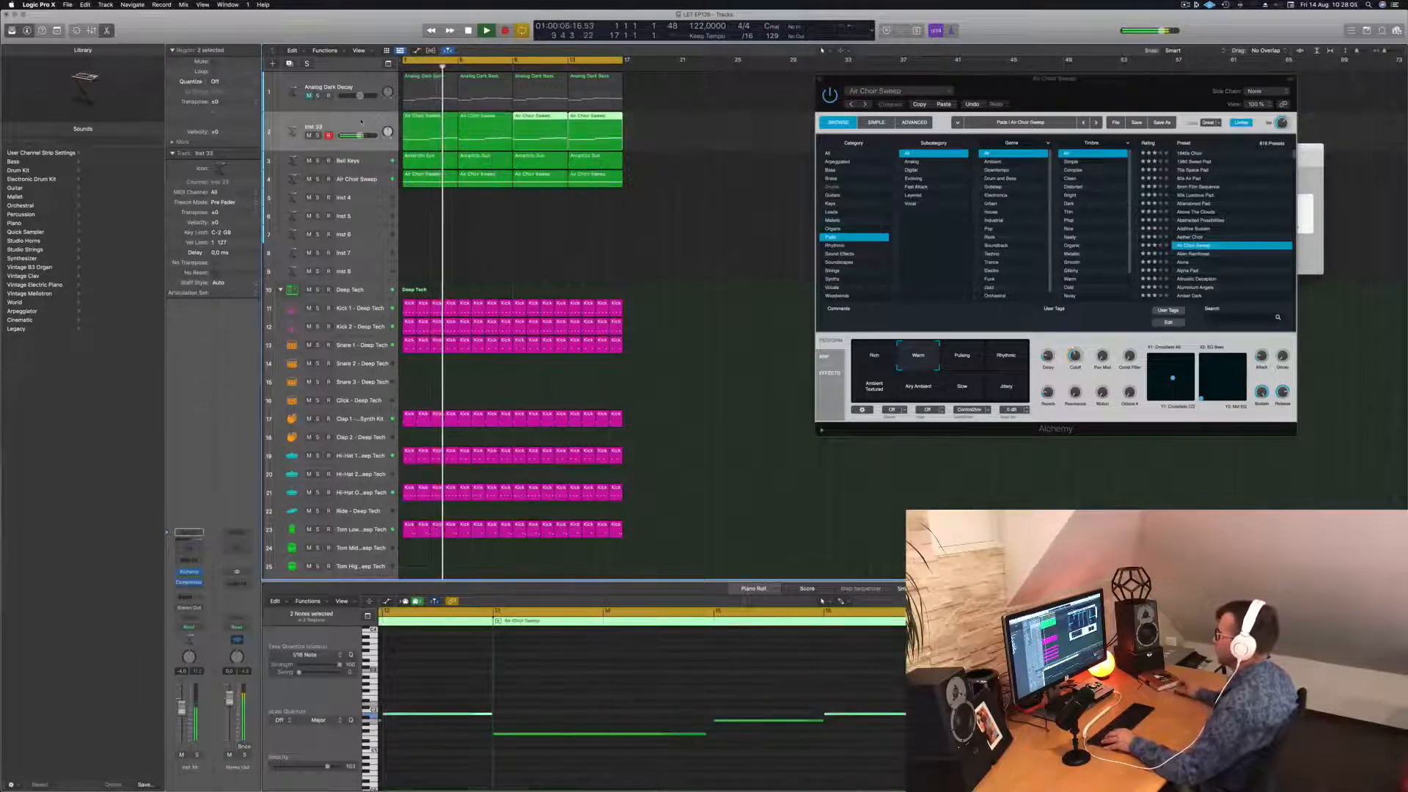
pyautogui.click(361, 122)
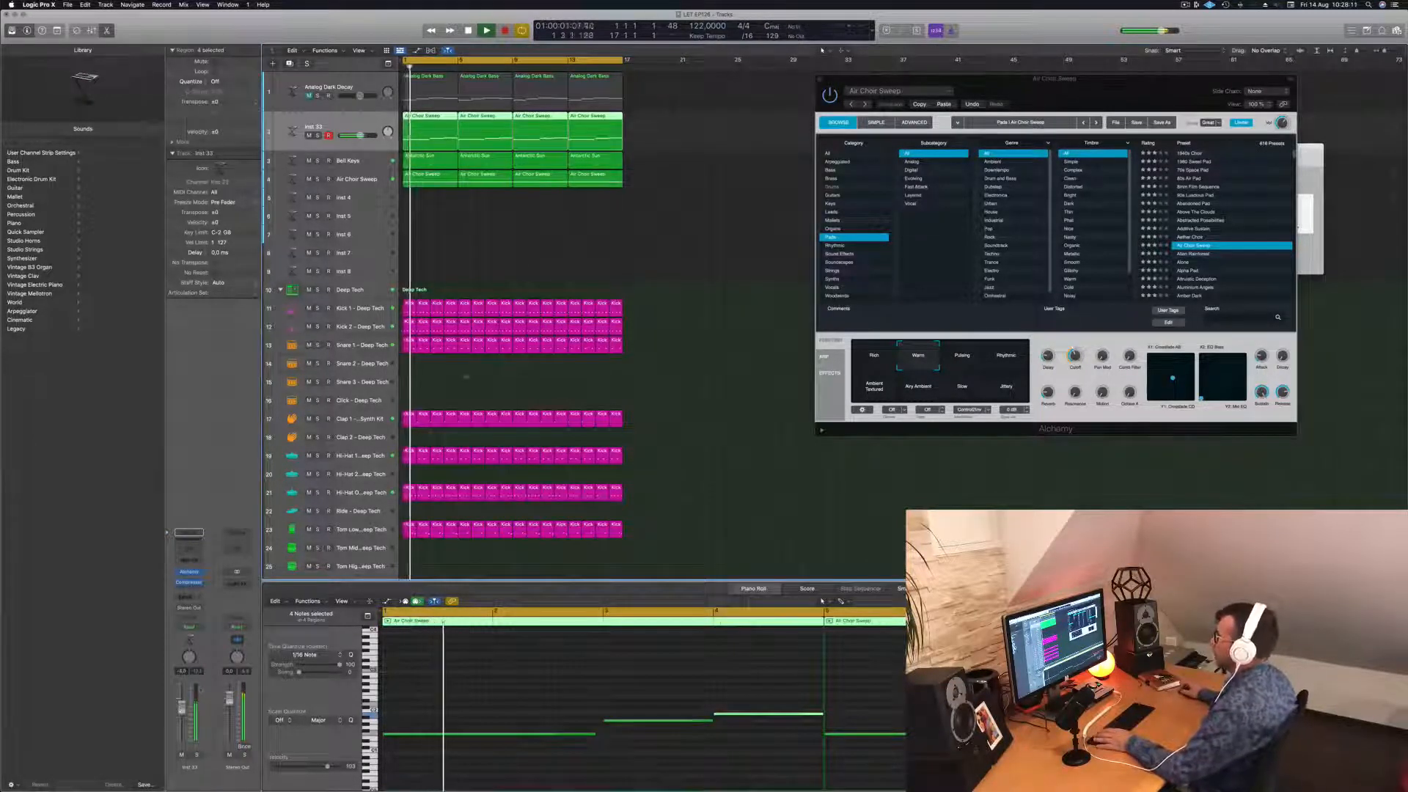
pyautogui.click(544, 233)
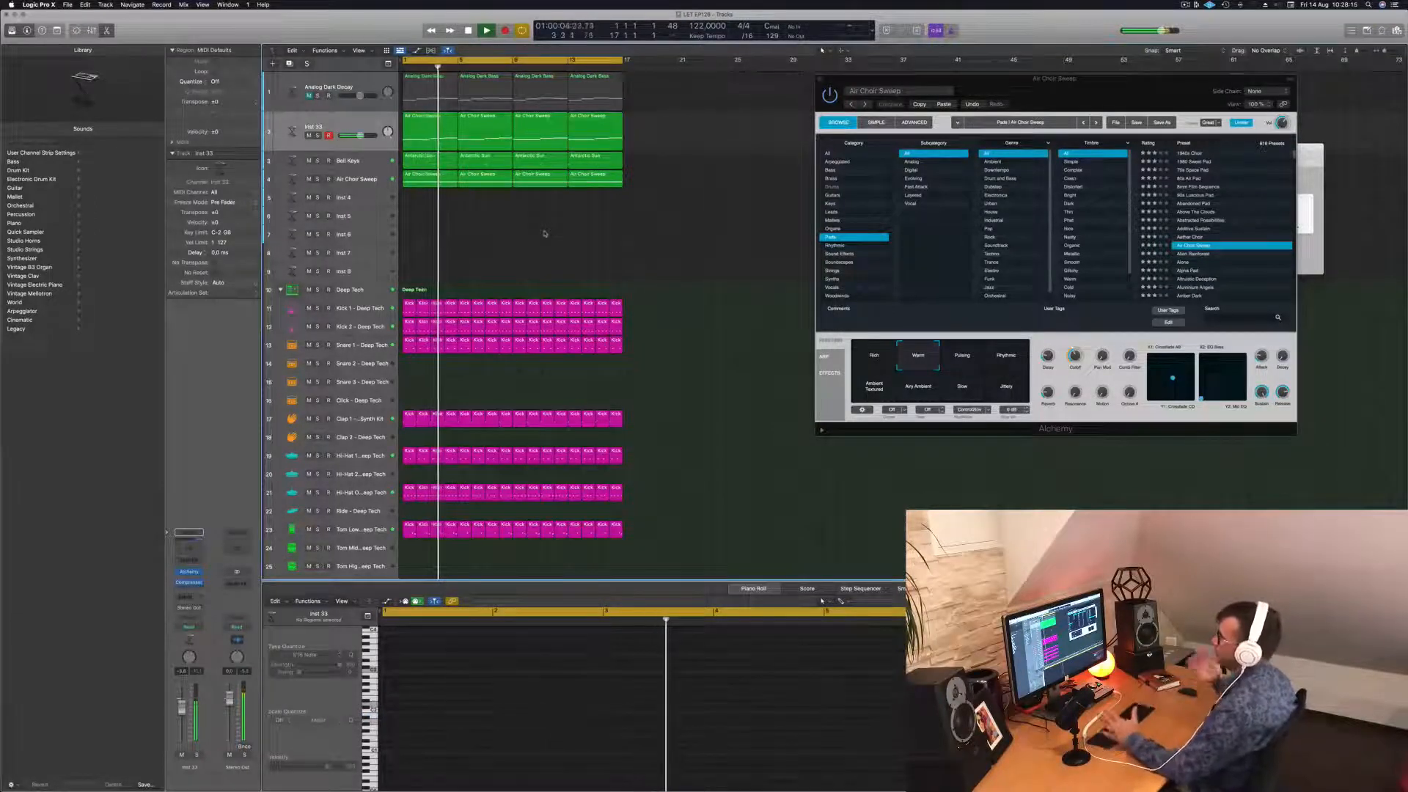
pyautogui.click(371, 125)
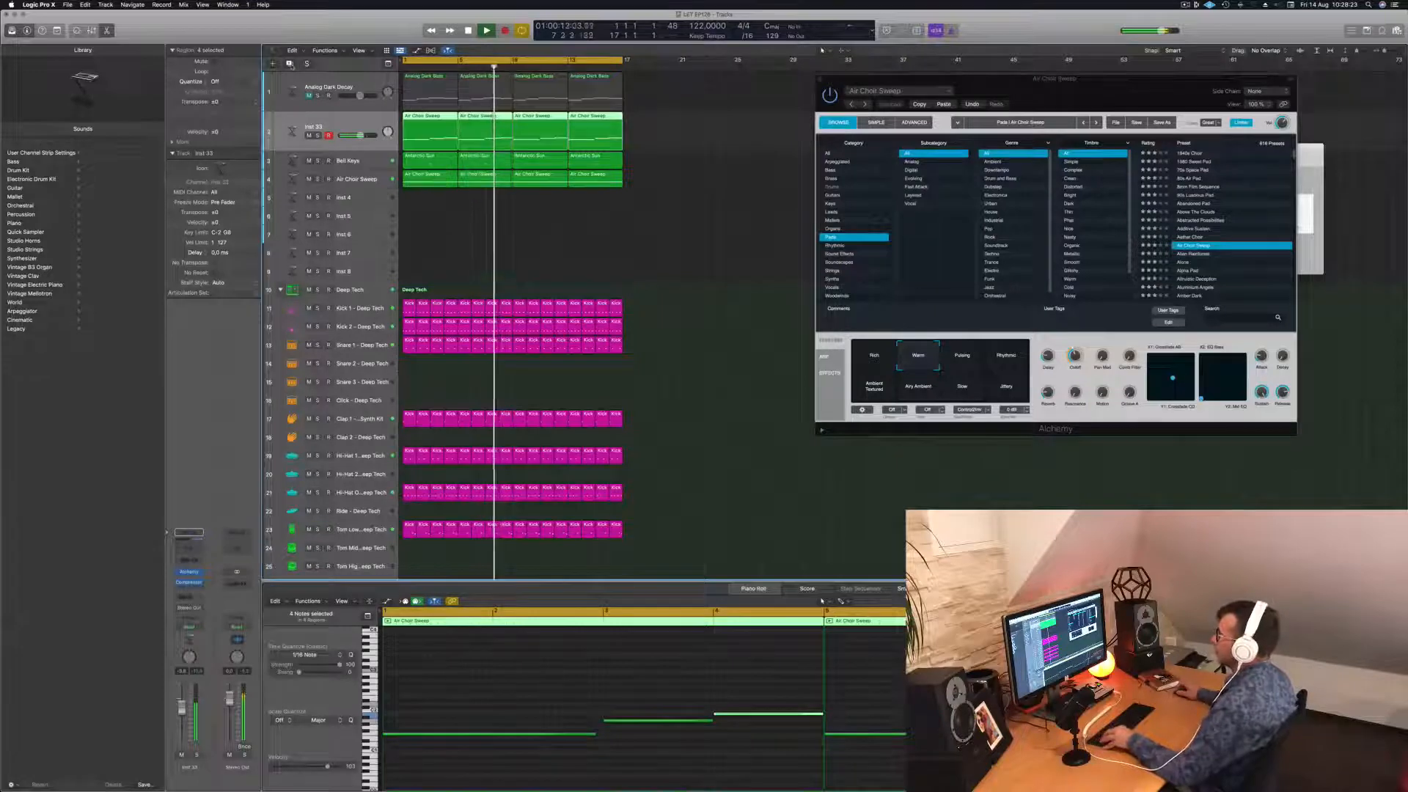
pyautogui.click(289, 64)
# Copy the first Air Choir Sweep region onto Inst 34 at bar 1 and shorten one note.
pyautogui.click(425, 135)
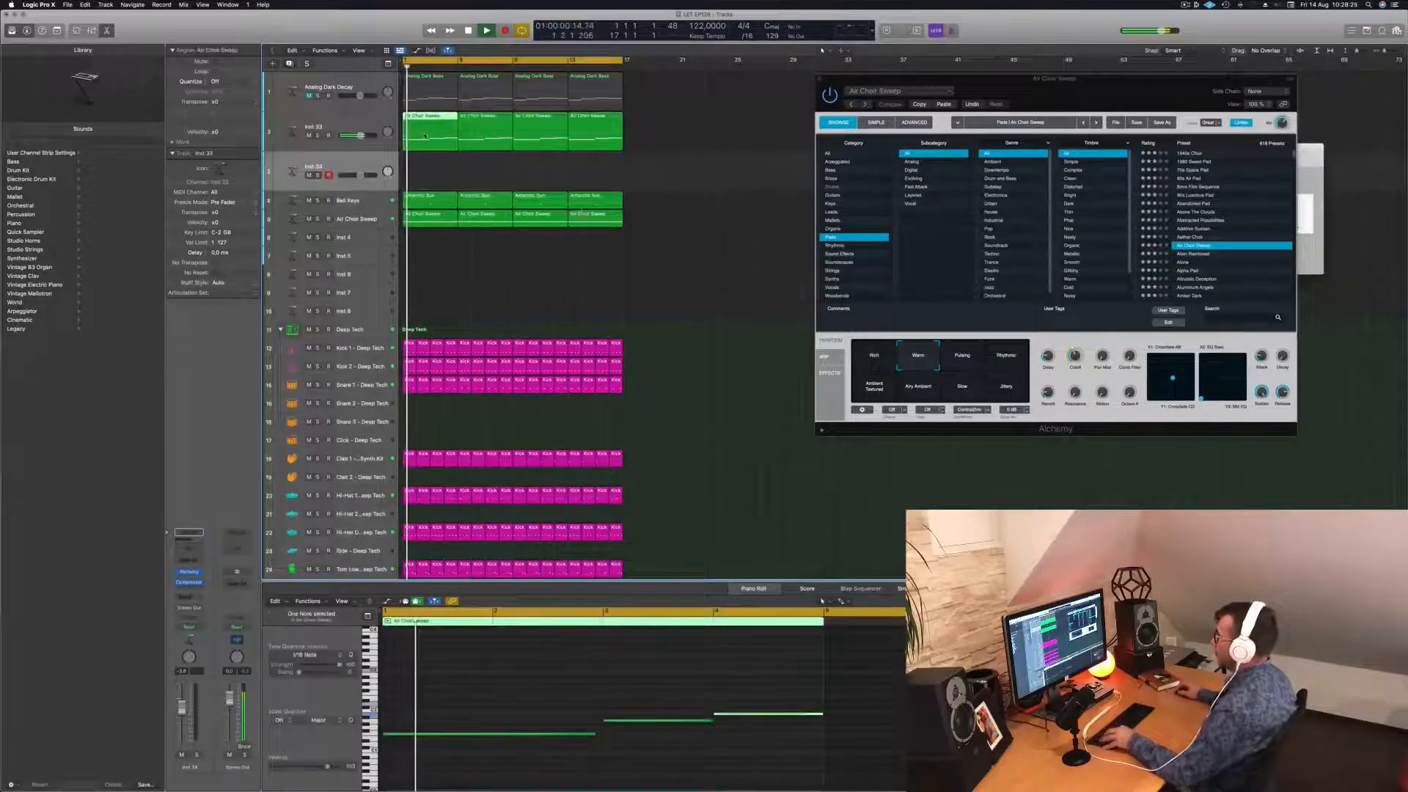
pyautogui.moveTo(425, 136); pyautogui.dragTo(424, 179)
pyautogui.press('space')
pyautogui.click(548, 720)
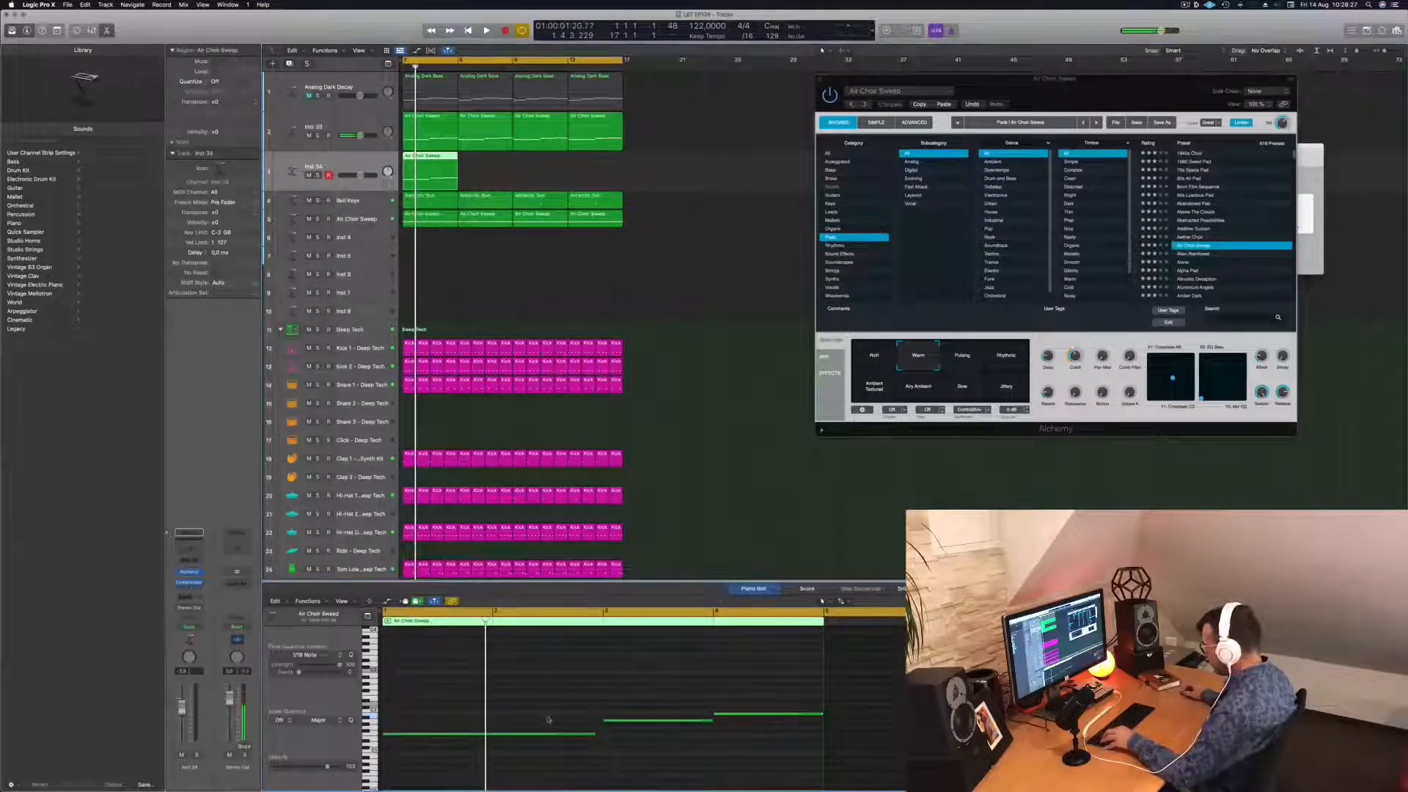
pyautogui.moveTo(593, 733); pyautogui.dragTo(499, 736)
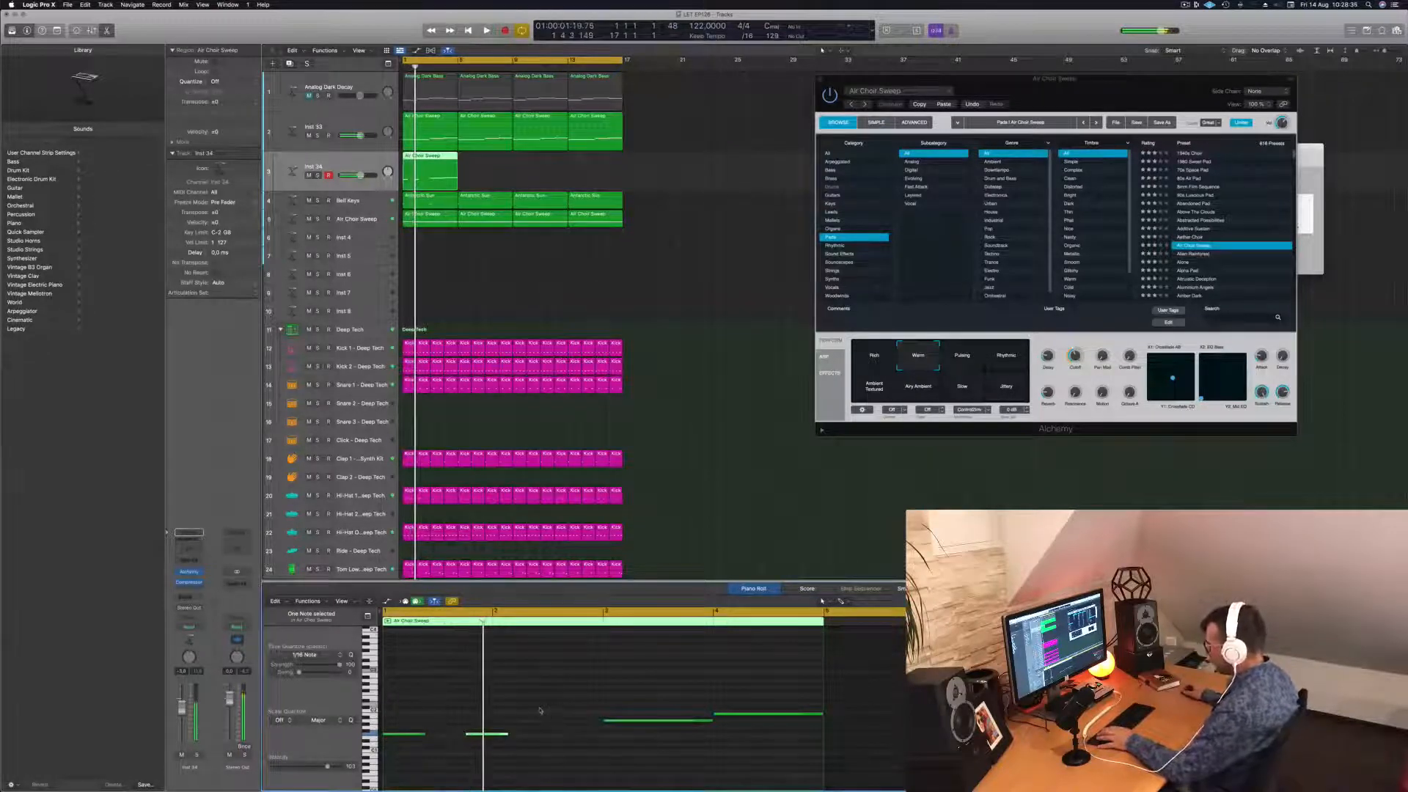
pyautogui.press('space')
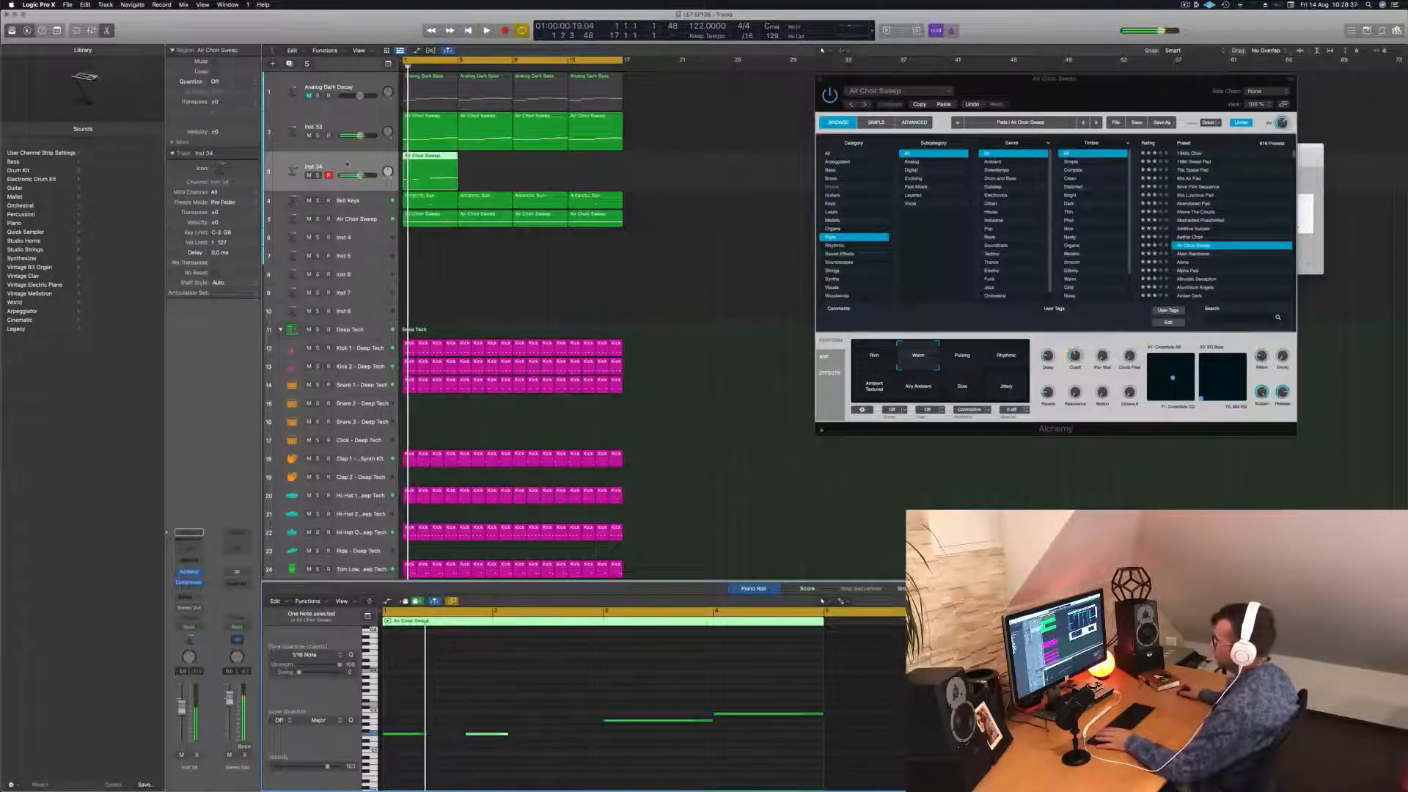
# Load Alchemy's Space Brass preset from the Brass category on Inst 34.
pyautogui.click(346, 164)
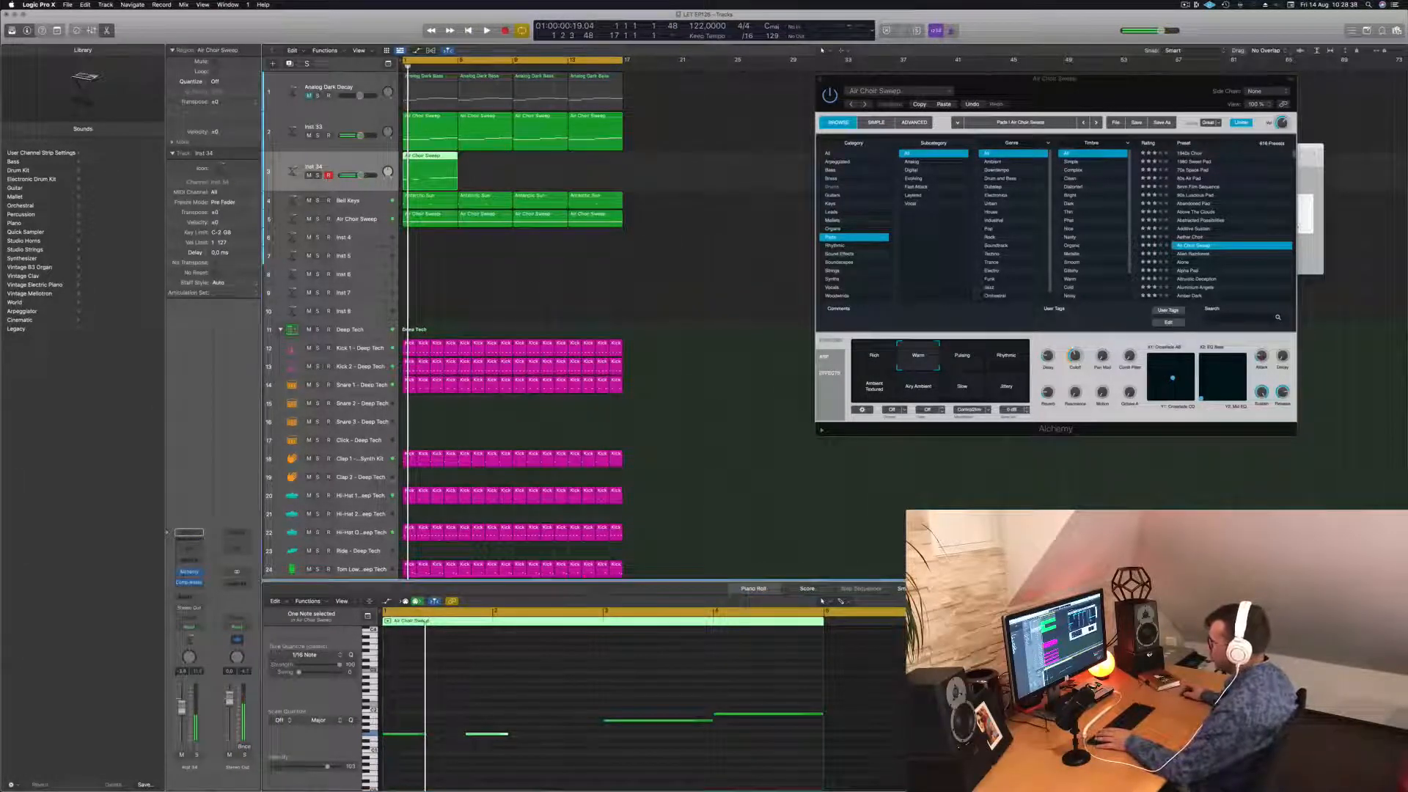
pyautogui.click(189, 572)
pyautogui.moveTo(689, 118); pyautogui.dragTo(694, 116)
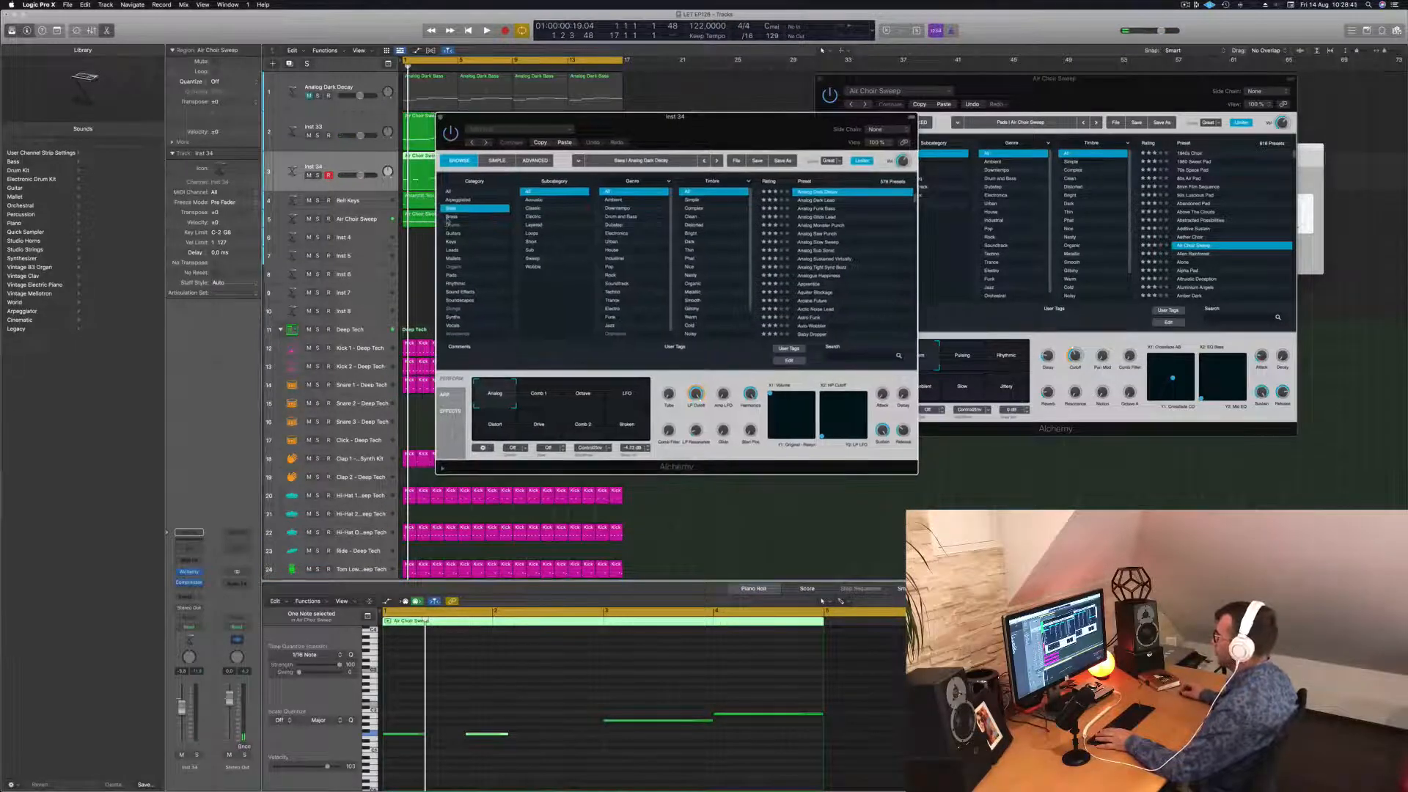
pyautogui.click(451, 217)
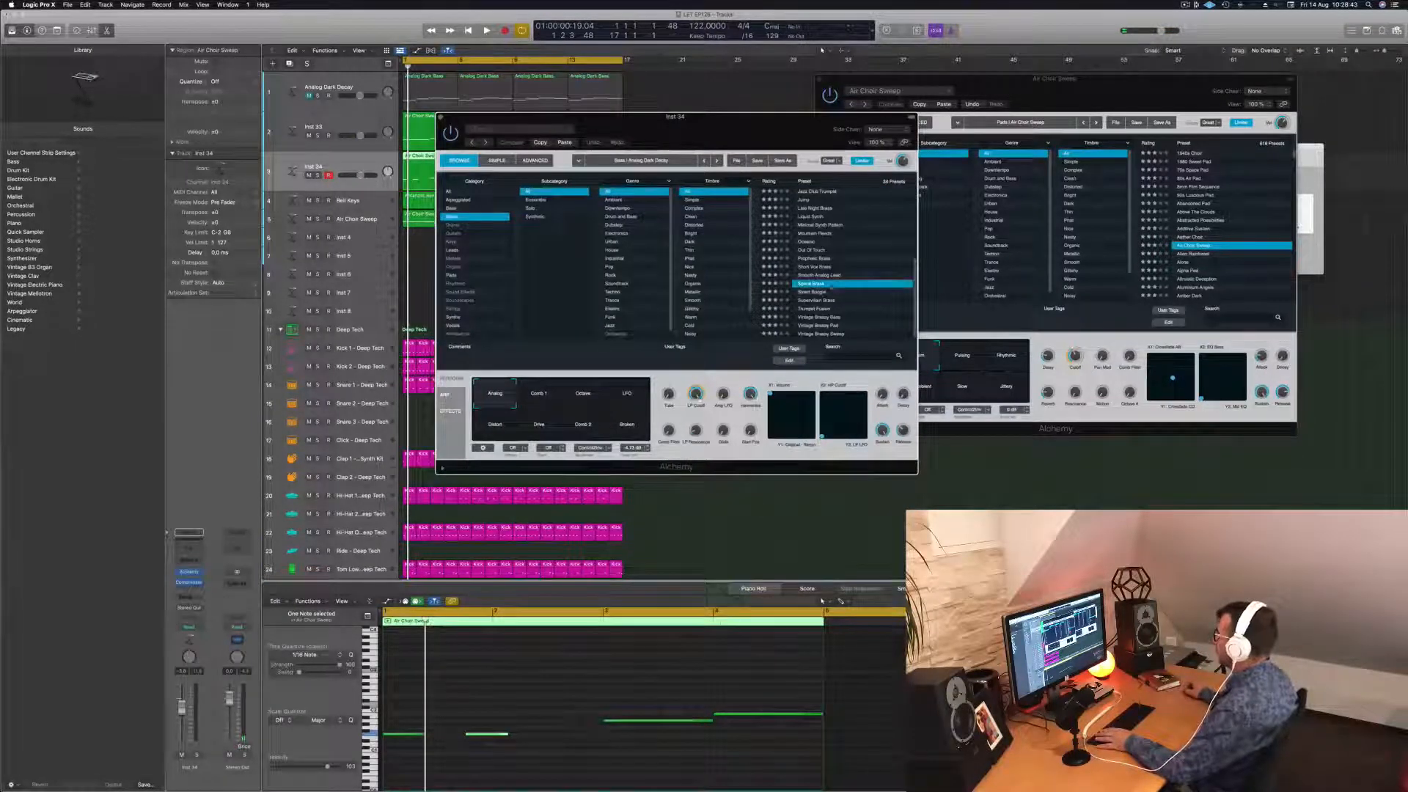
pyautogui.moveTo(755, 123); pyautogui.dragTo(968, 137)
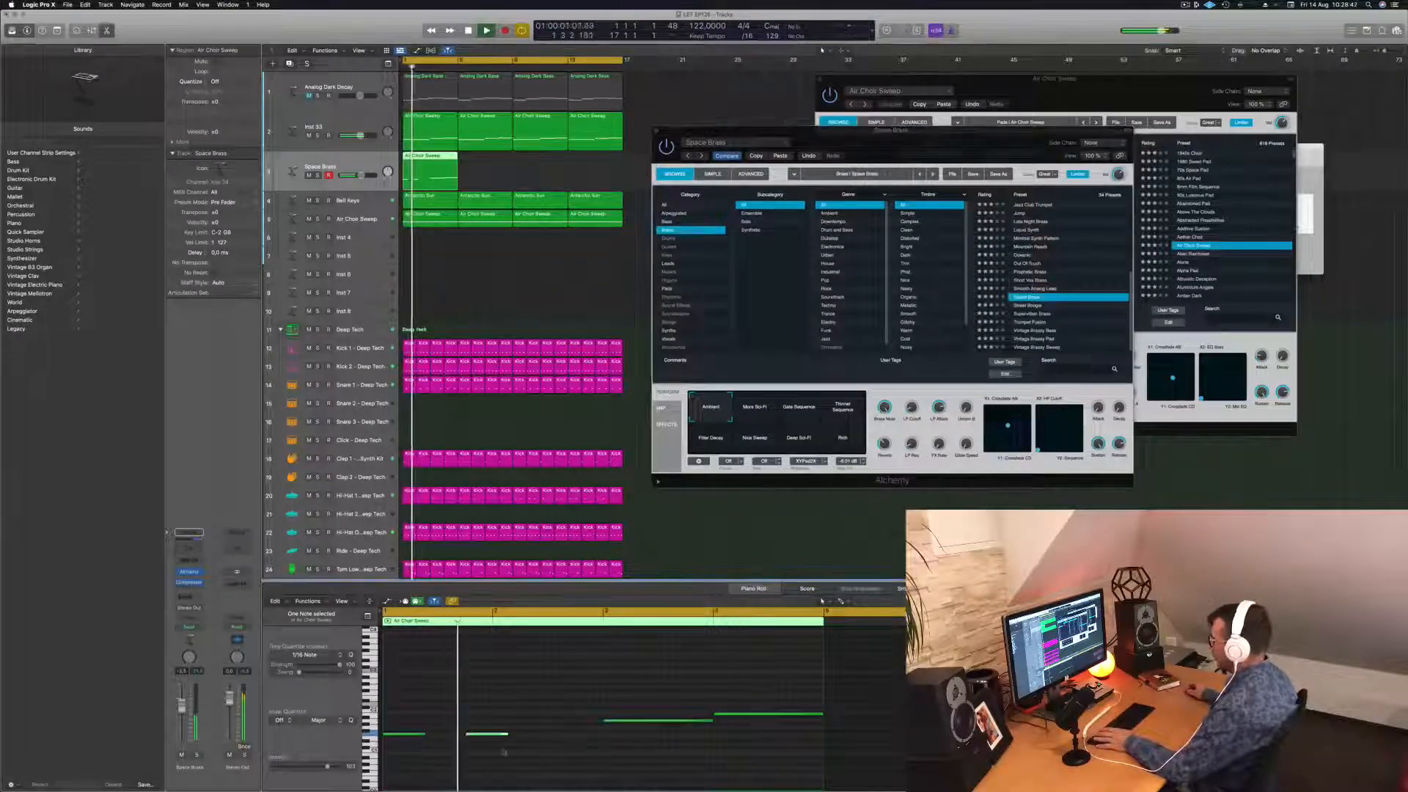
pyautogui.press('space')
pyautogui.press('space')
# Raise the four melody notes one octave and switch to the Liquid Synth preset.
pyautogui.moveTo(408, 695); pyautogui.dragTo(742, 754)
pyautogui.press('space')
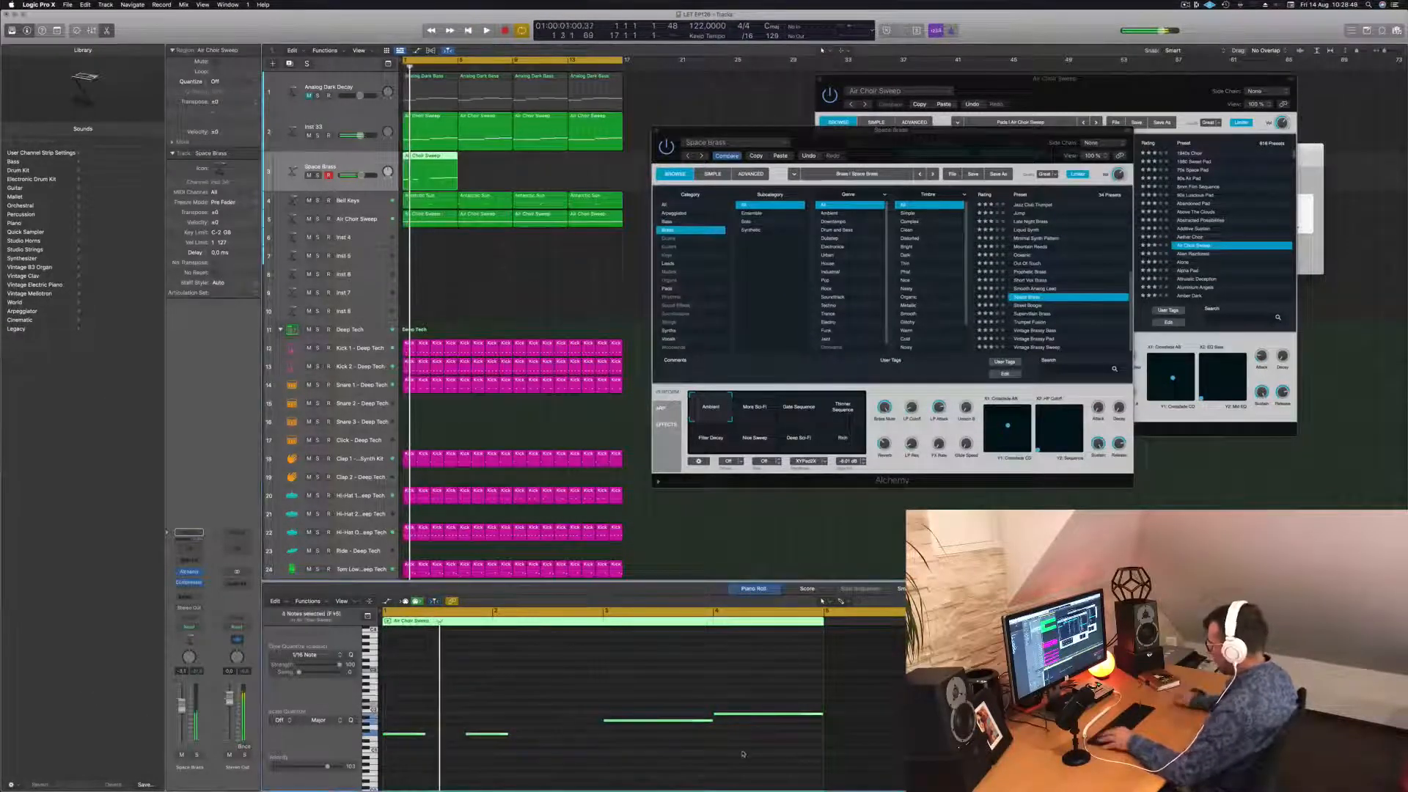
pyautogui.hotkey('alt', 'shift', 'Up')
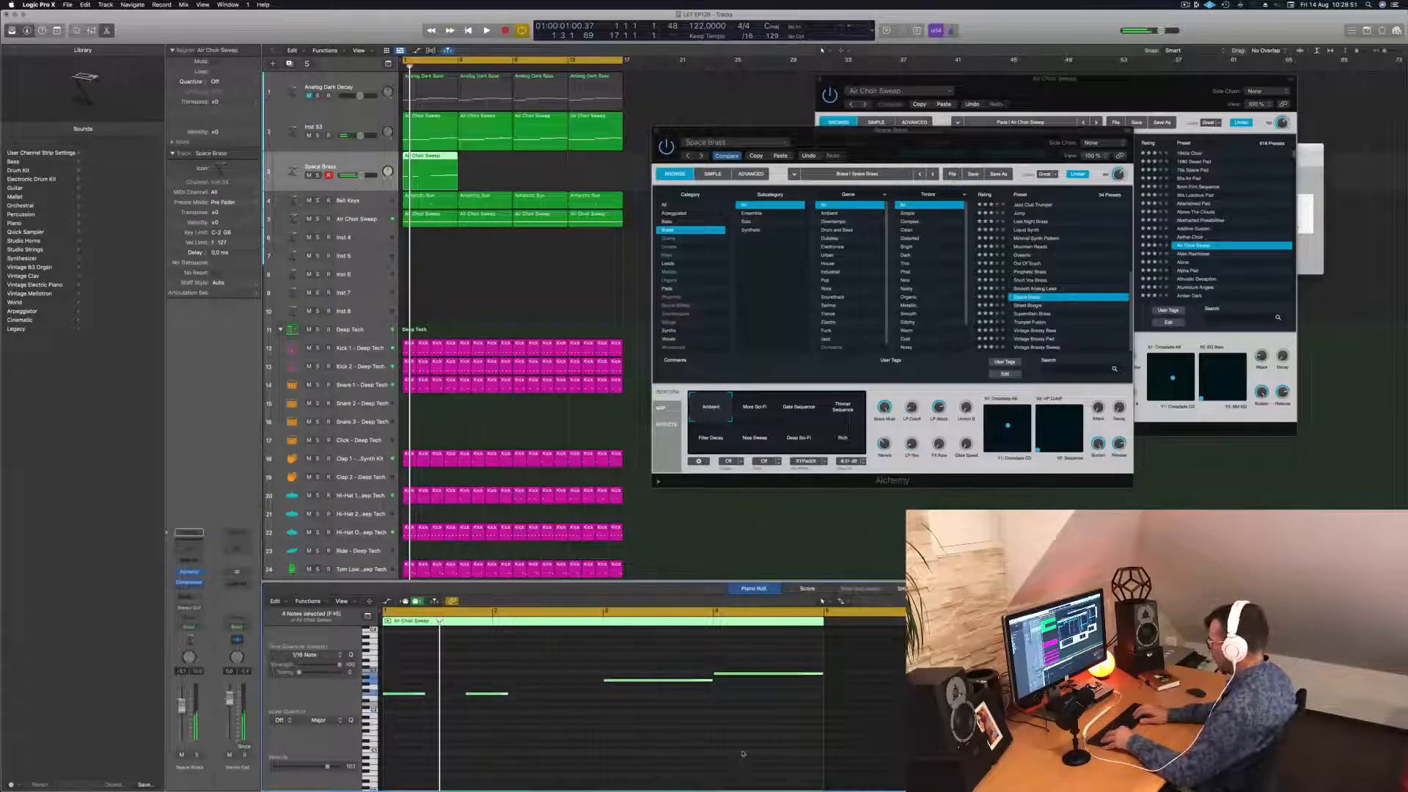
pyautogui.hotkey('alt', 'shift', 'Up')
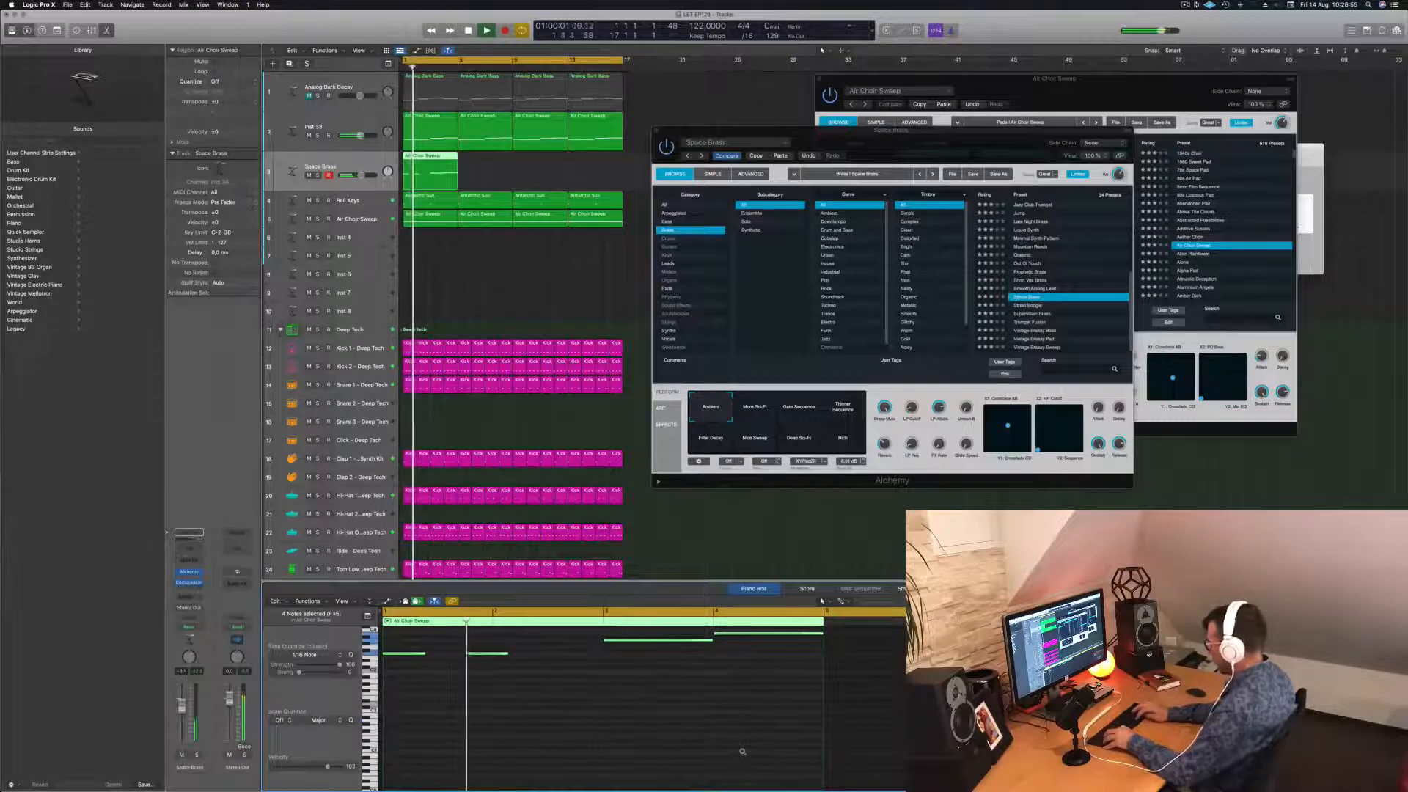
pyautogui.hotkey('alt', 'shift', 'Down')
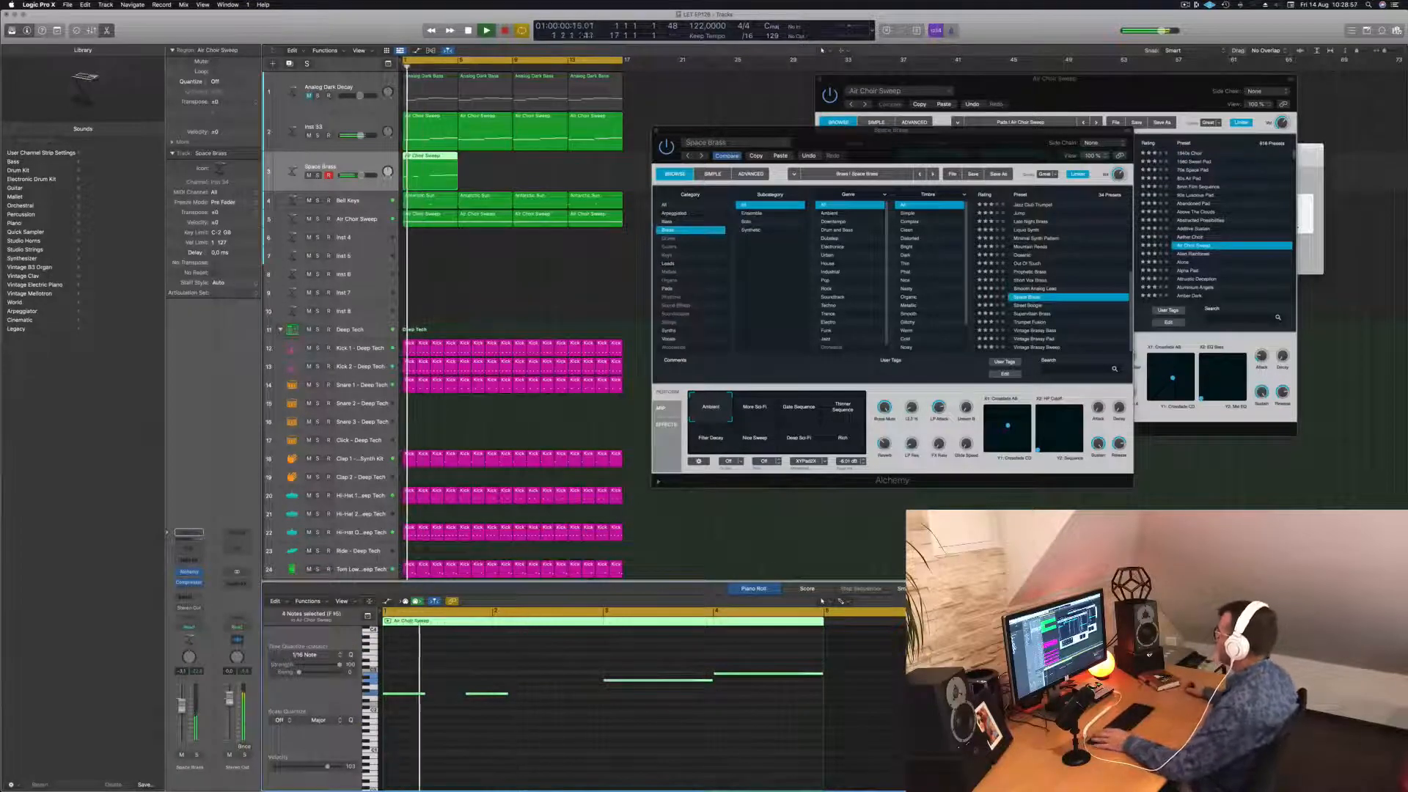
pyautogui.click(1030, 229)
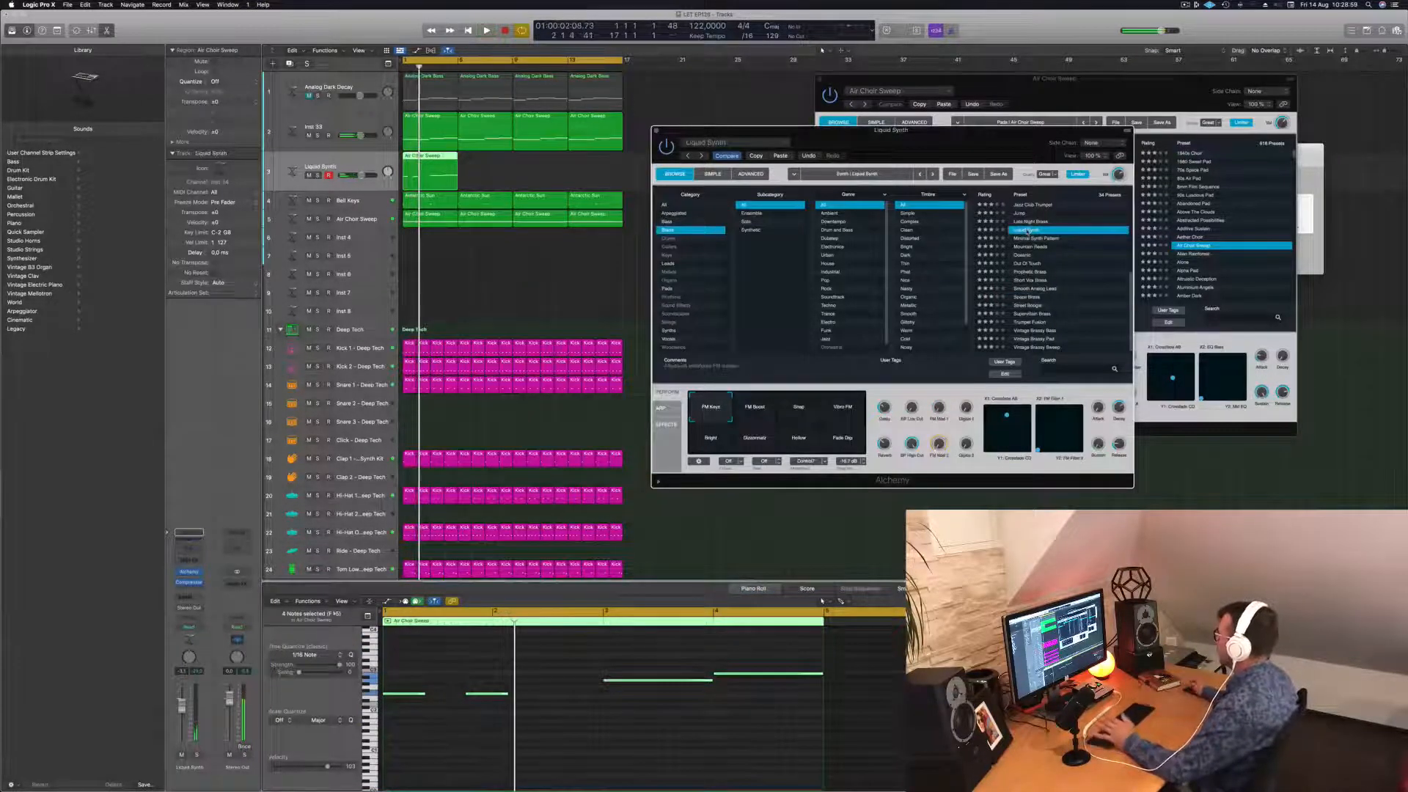
pyautogui.scroll(3, 1030, 235)
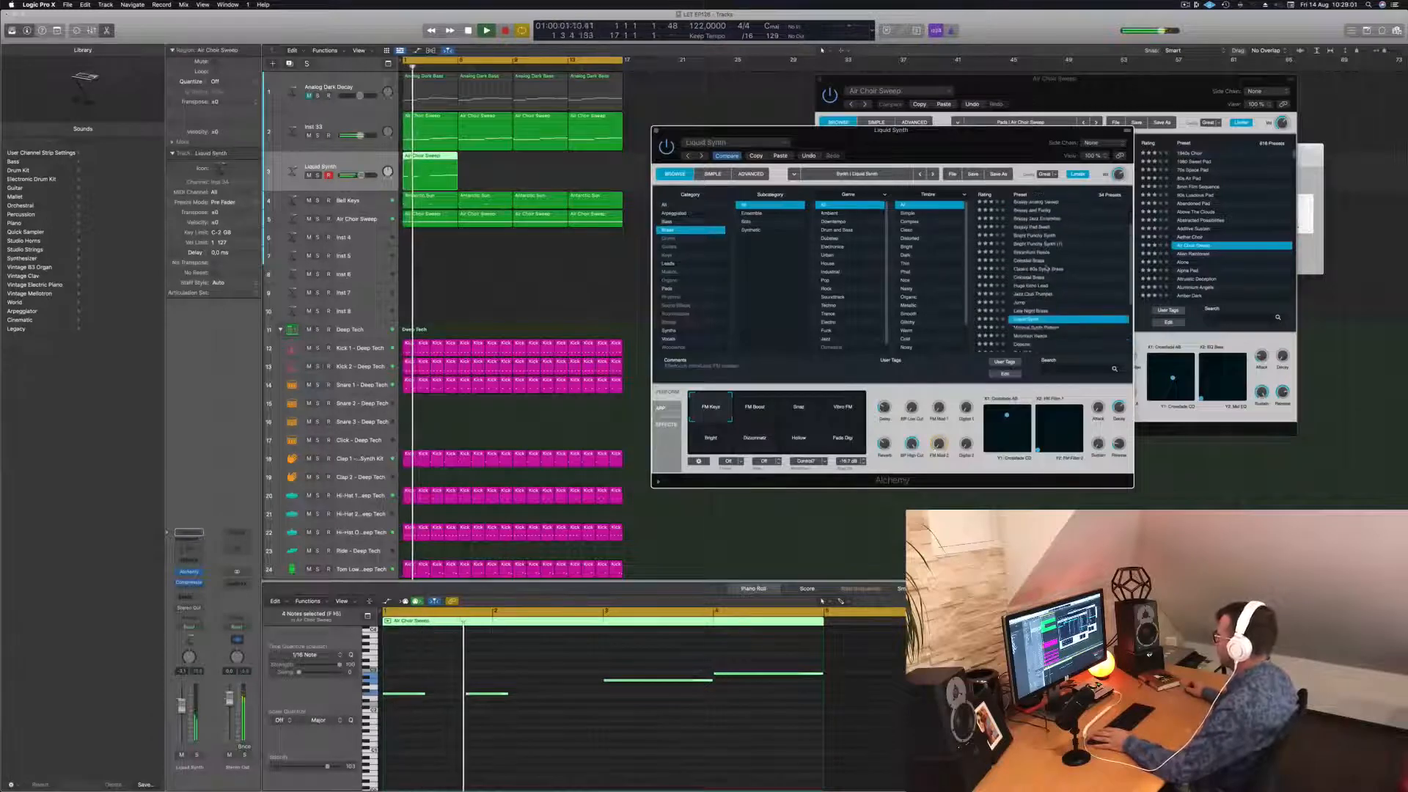
pyautogui.scroll(5, 1048, 267)
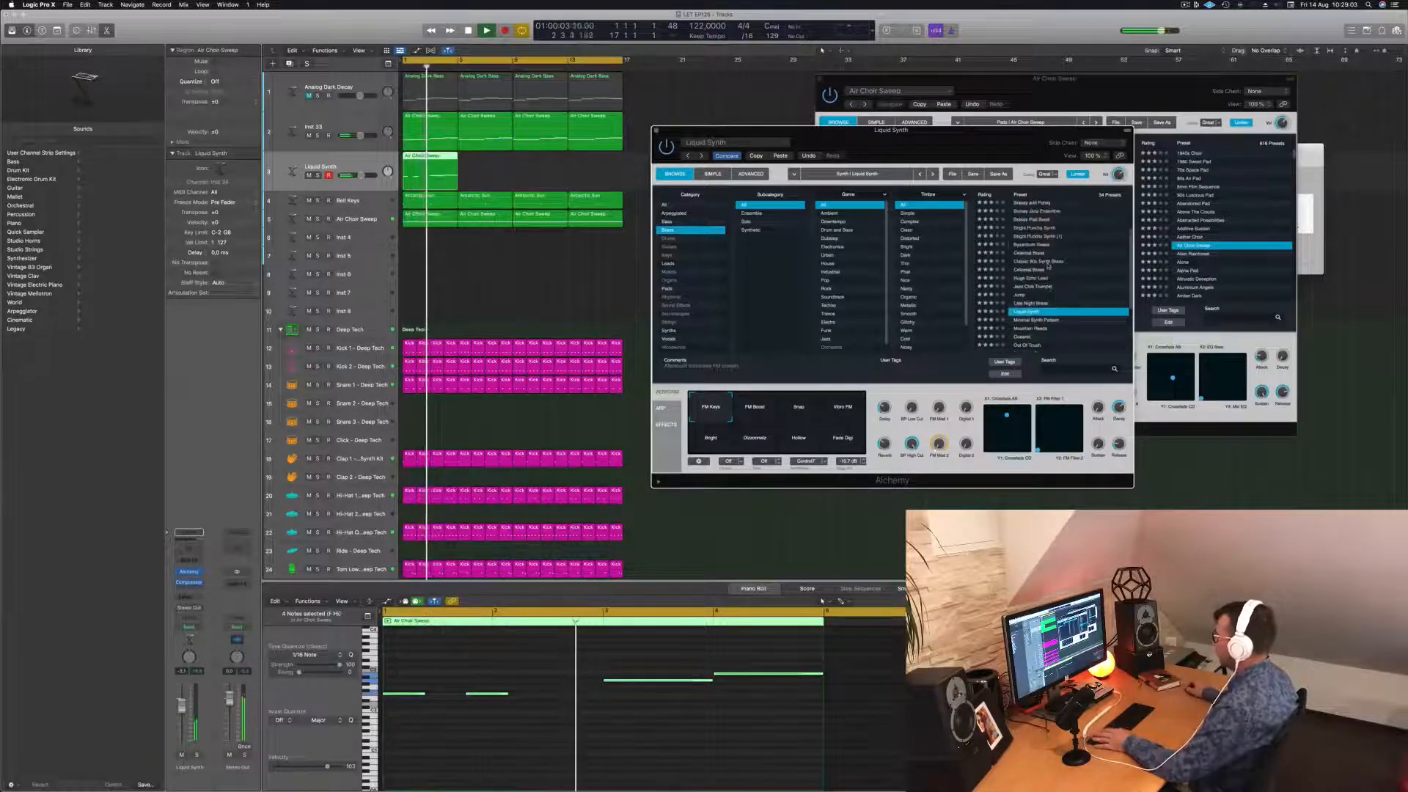
# Shorten the first two melody notes and drop the whole melody an octave.
pyautogui.click(689, 686)
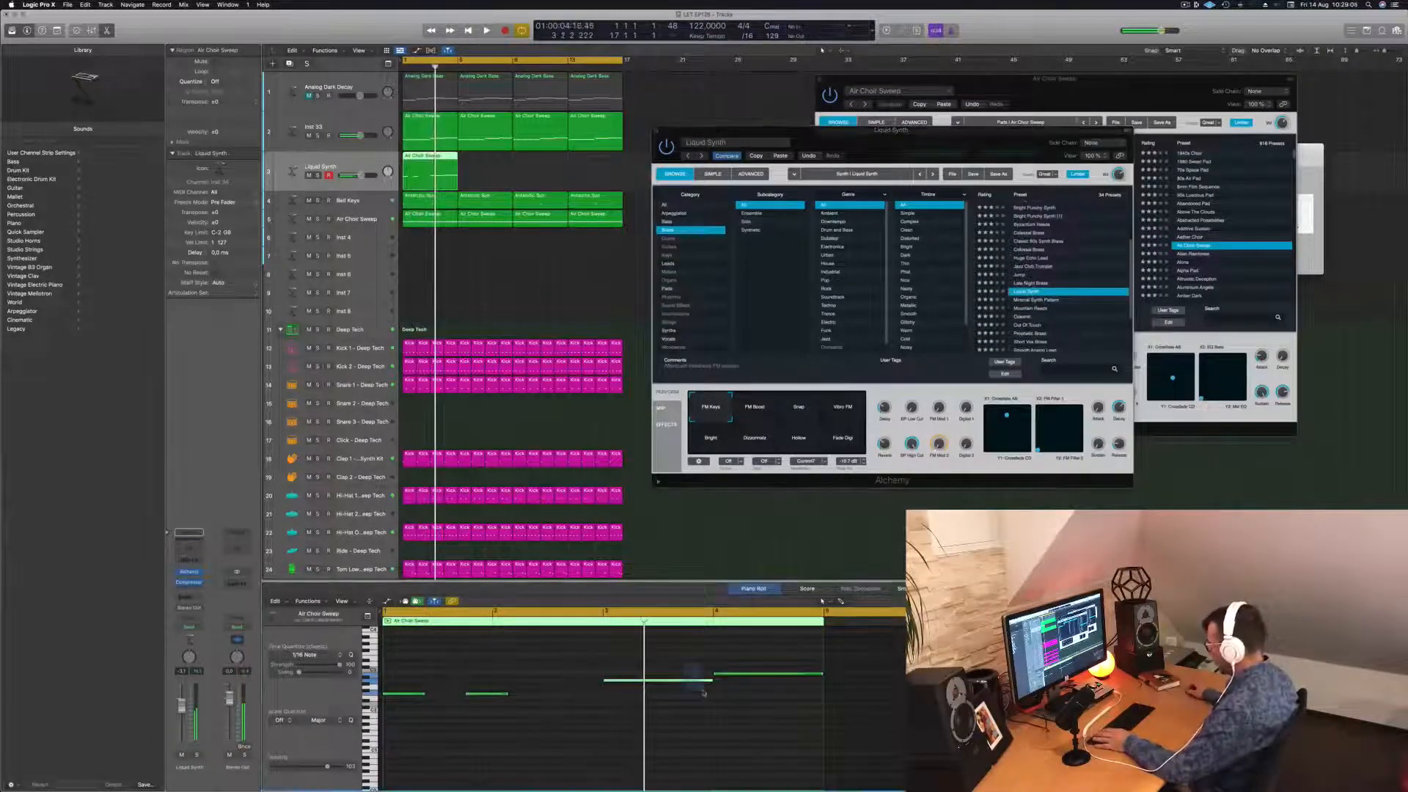
pyautogui.moveTo(705, 657); pyautogui.dragTo(739, 677)
pyautogui.press('space')
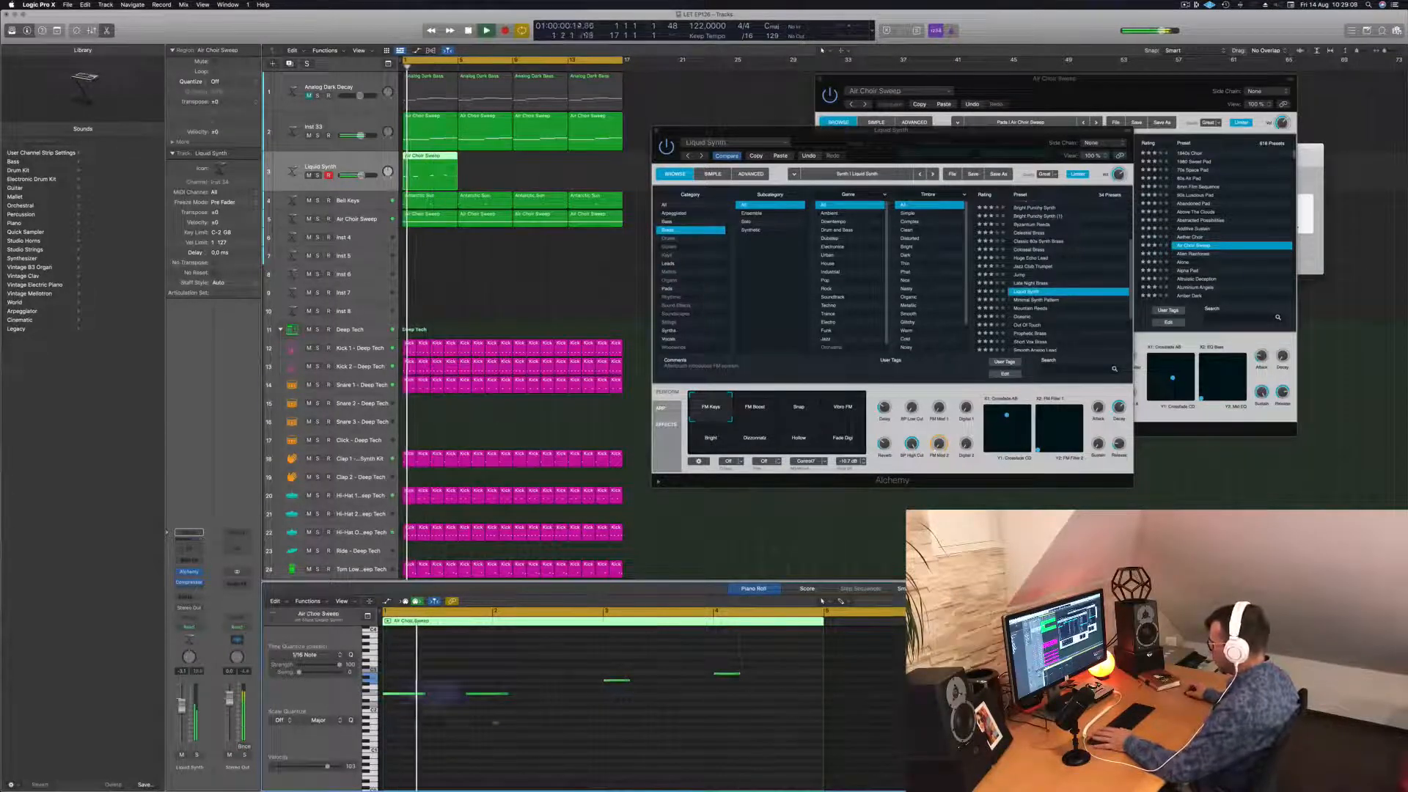
pyautogui.moveTo(506, 693); pyautogui.dragTo(493, 697)
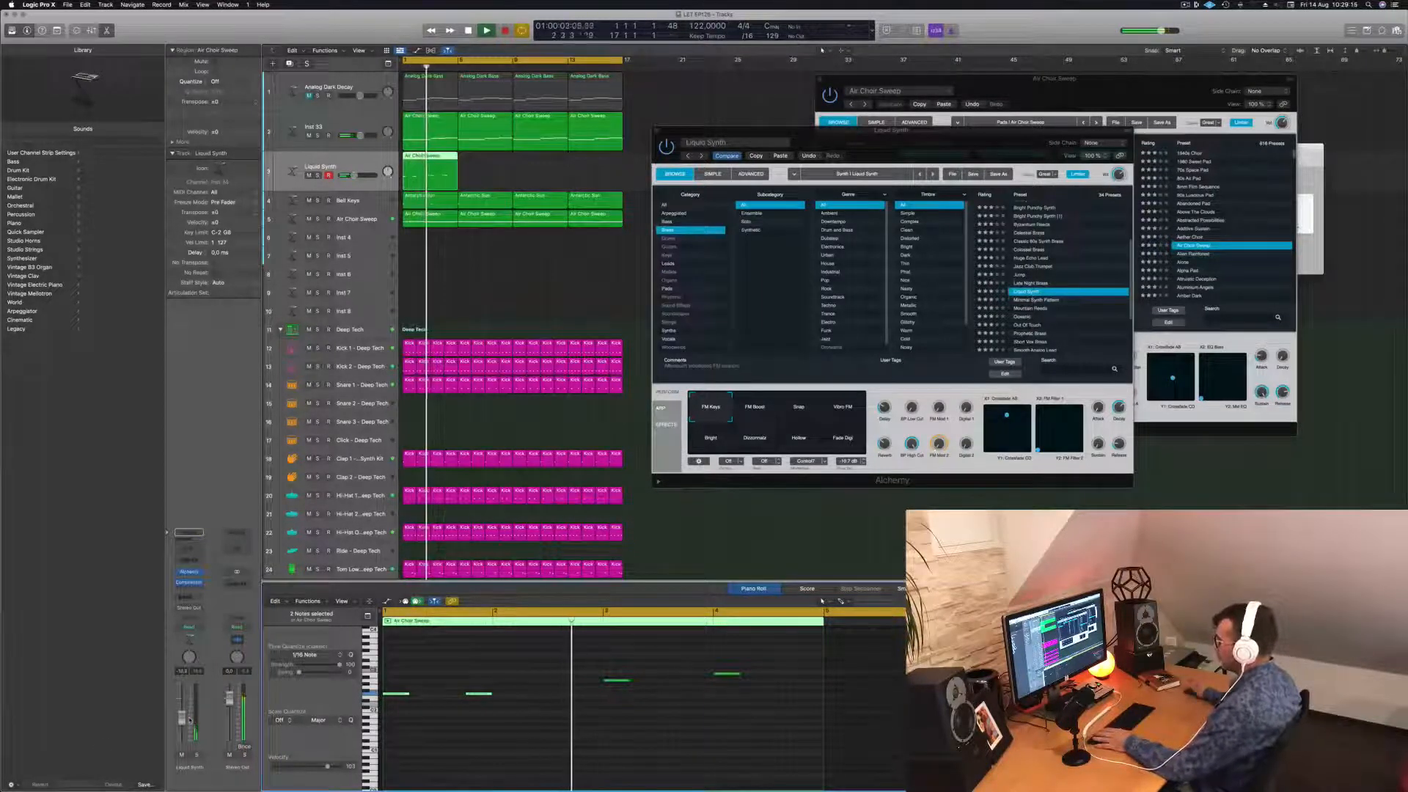
pyautogui.moveTo(394, 662); pyautogui.dragTo(776, 728)
pyautogui.hotkey('alt', 'shift', 'Down')
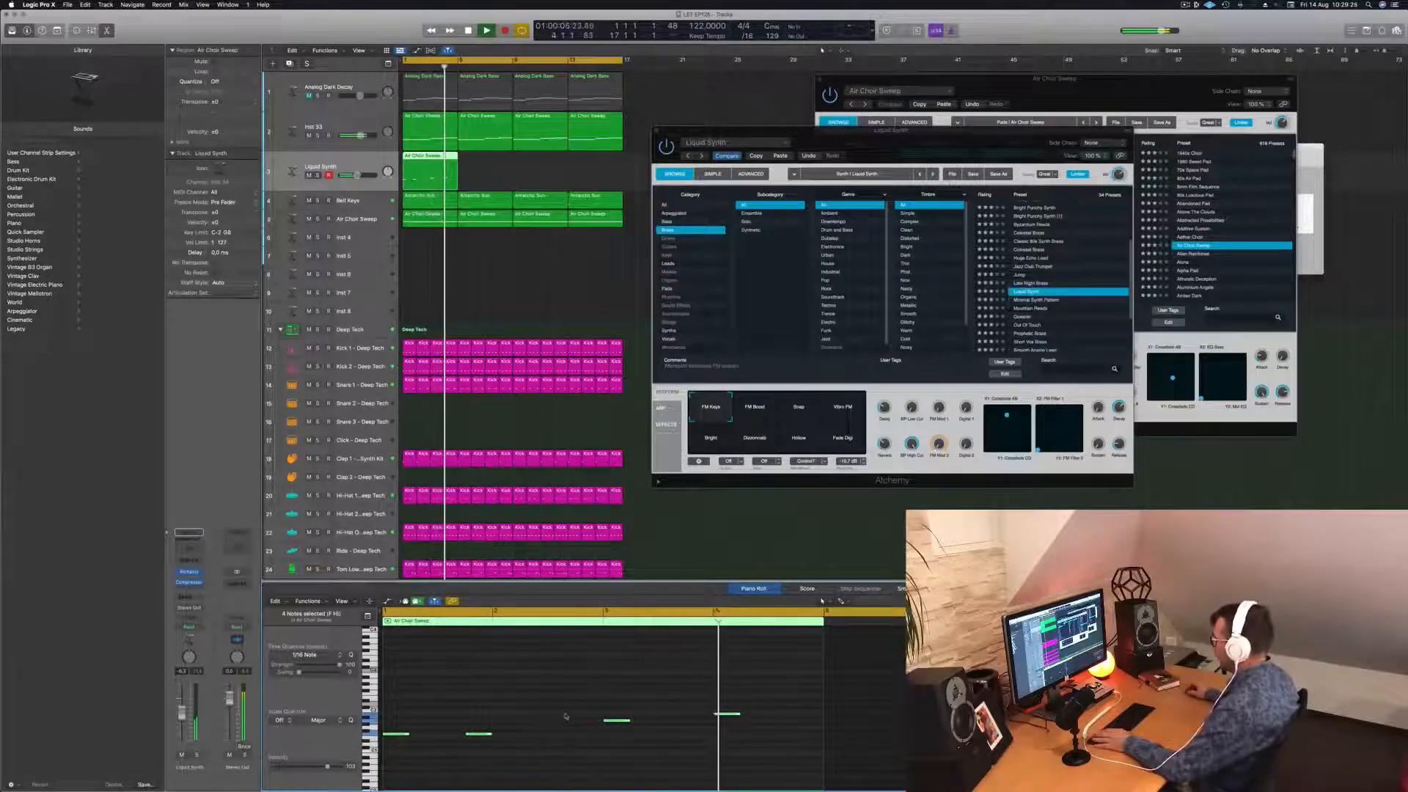
# Add a new note to the Liquid Synth melody and nudge one note slightly later.
pyautogui.moveTo(688, 694); pyautogui.dragTo(752, 729)
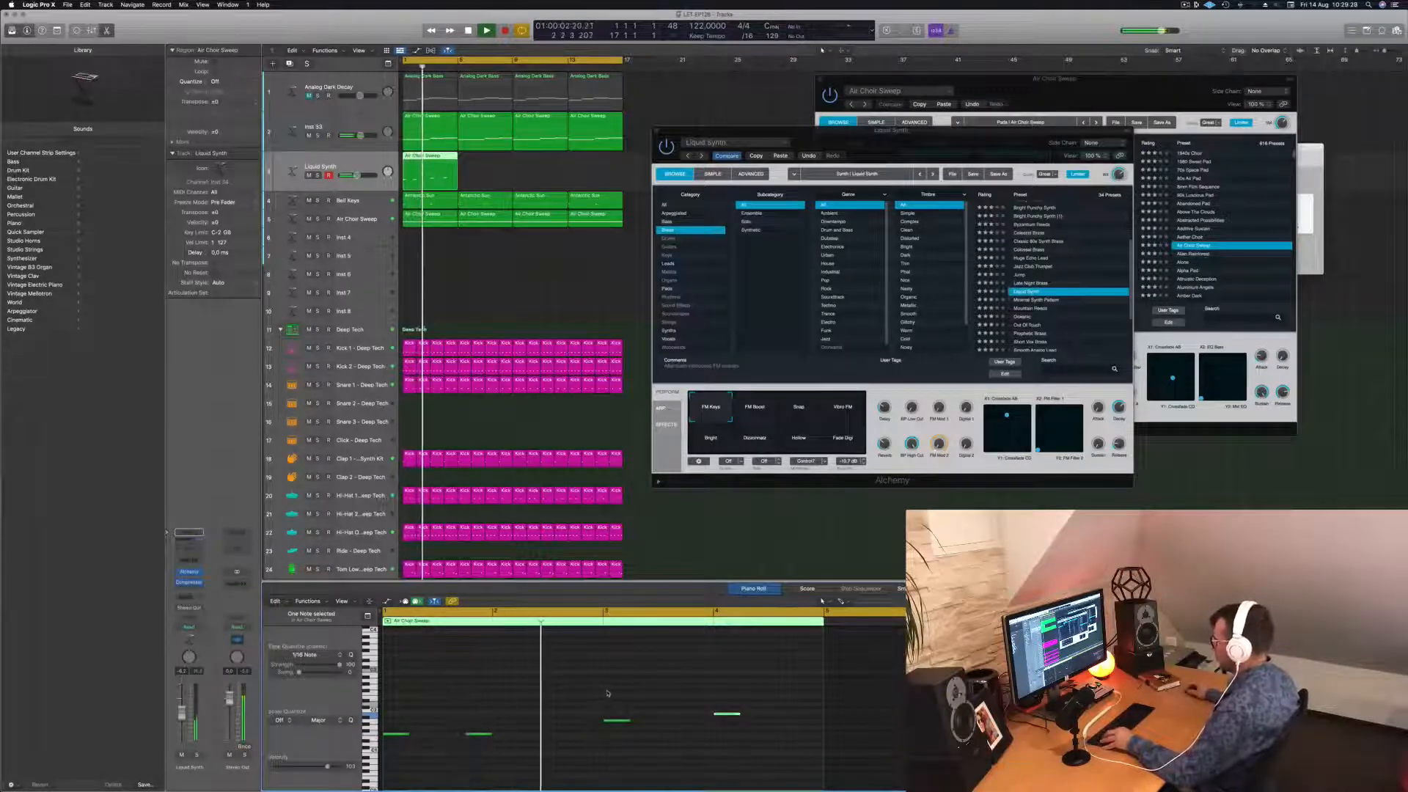
pyautogui.click(635, 724)
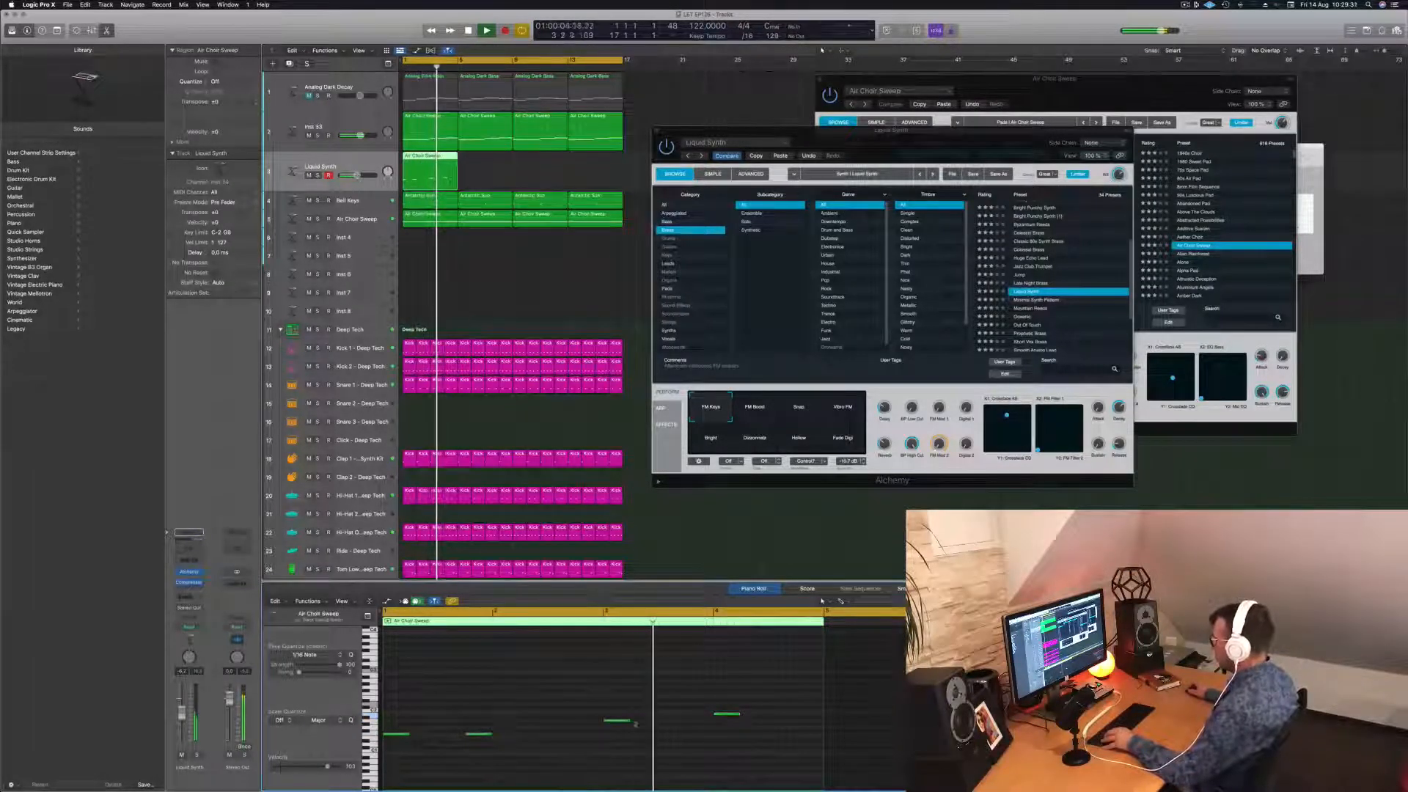
pyautogui.click(618, 722)
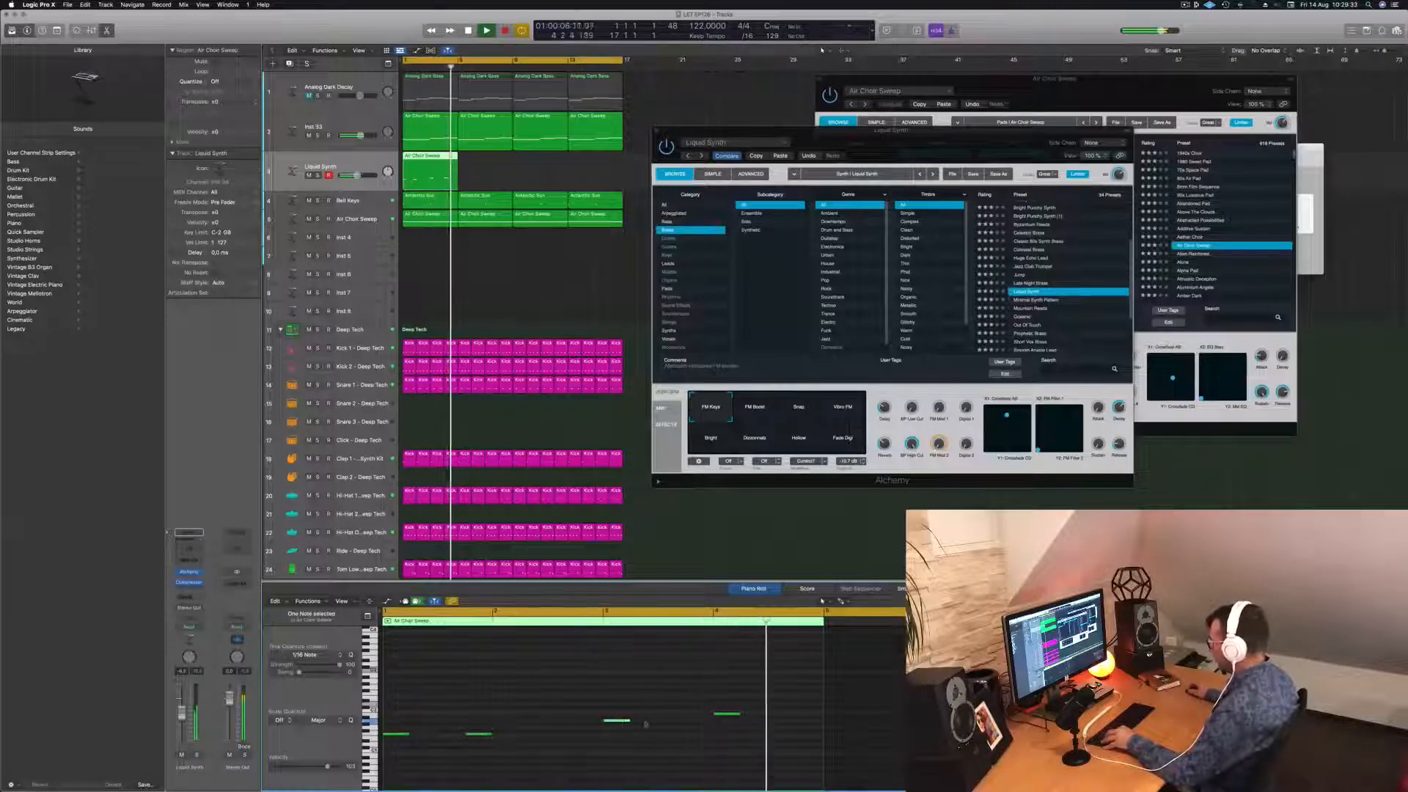
pyautogui.click(700, 721)
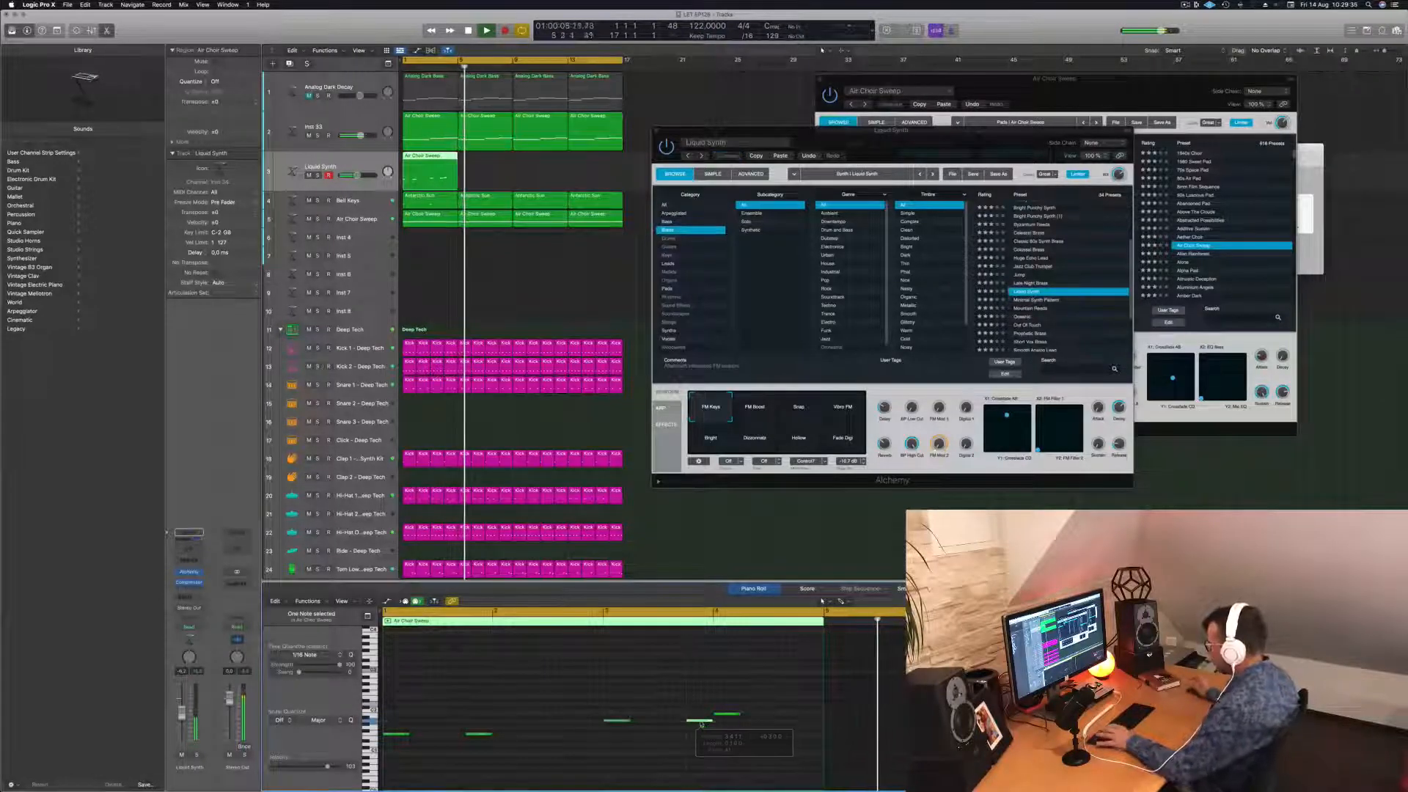
pyautogui.press('space')
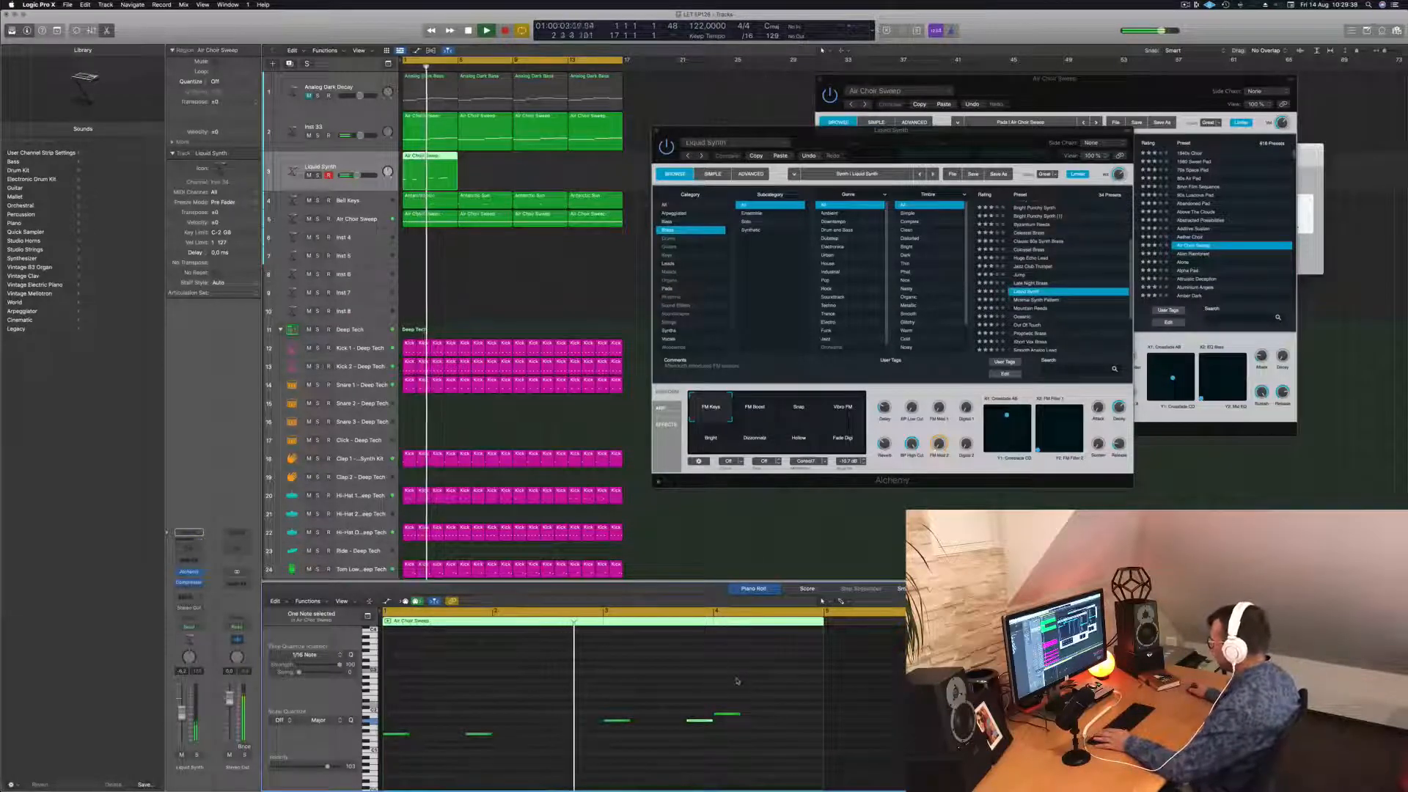
pyautogui.click(581, 673)
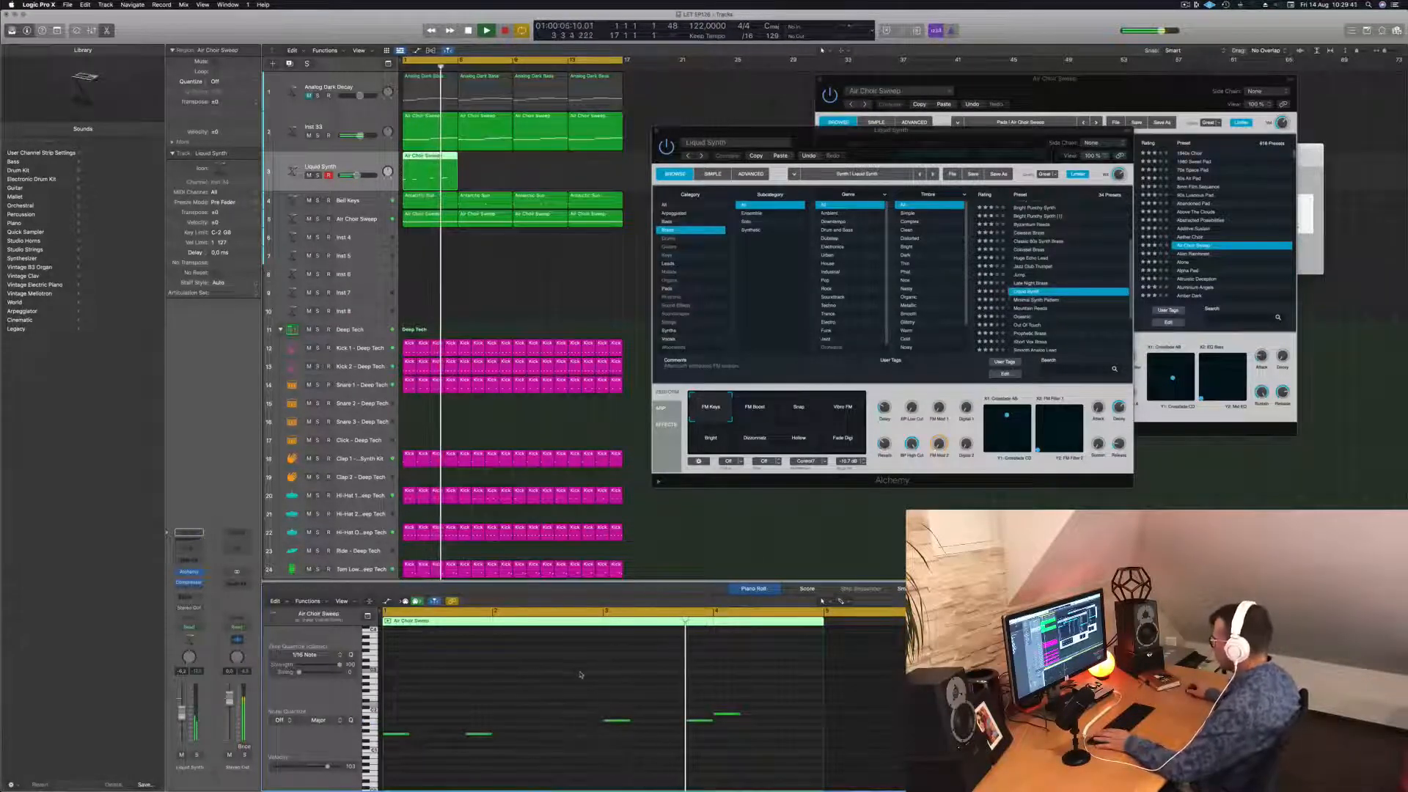
pyautogui.click(728, 714)
pyautogui.hotkey('alt', 'Right')
pyautogui.hotkey('alt', 'Right')
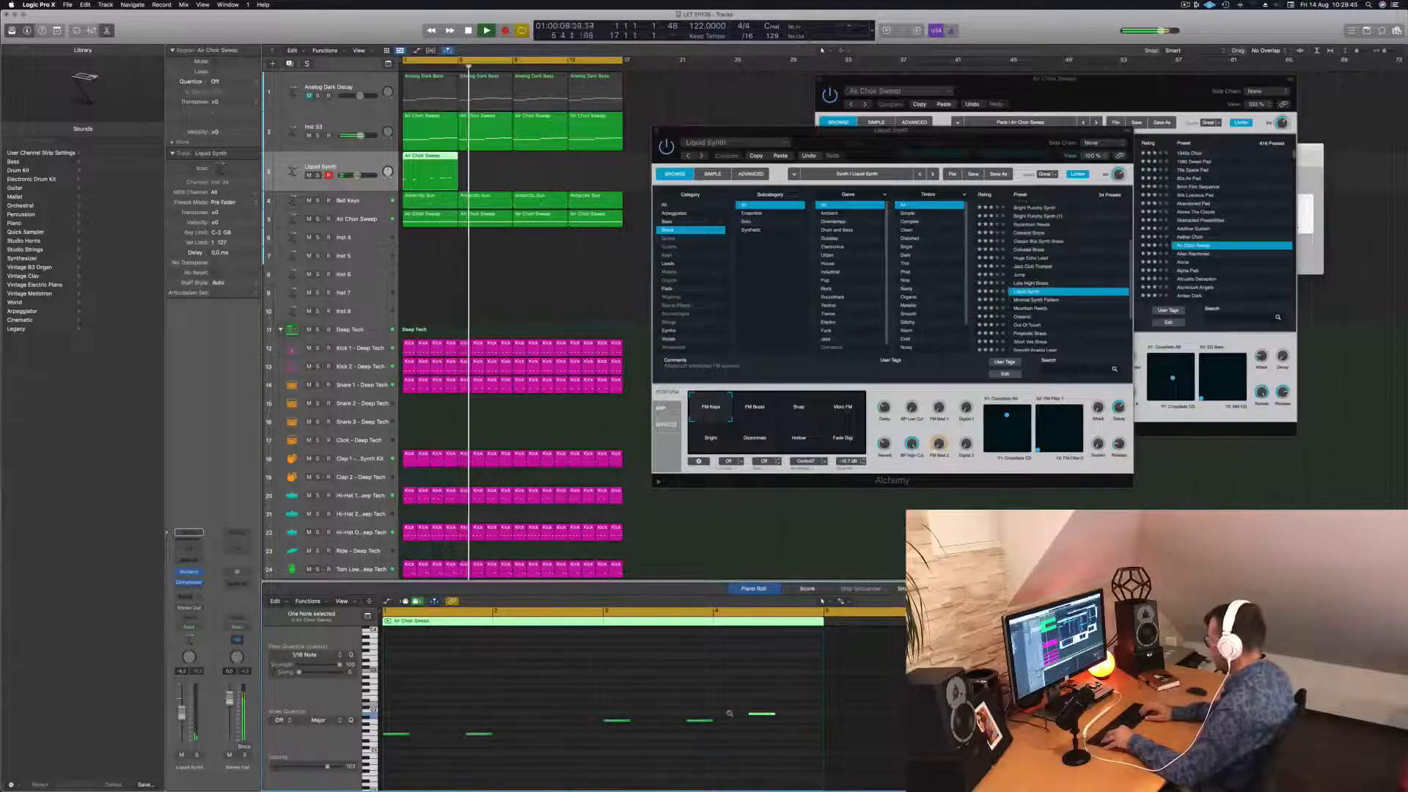
# Copy the Liquid Synth region to bar 5, then repeat the pair at bars 9 and 13.
pyautogui.press('Return')
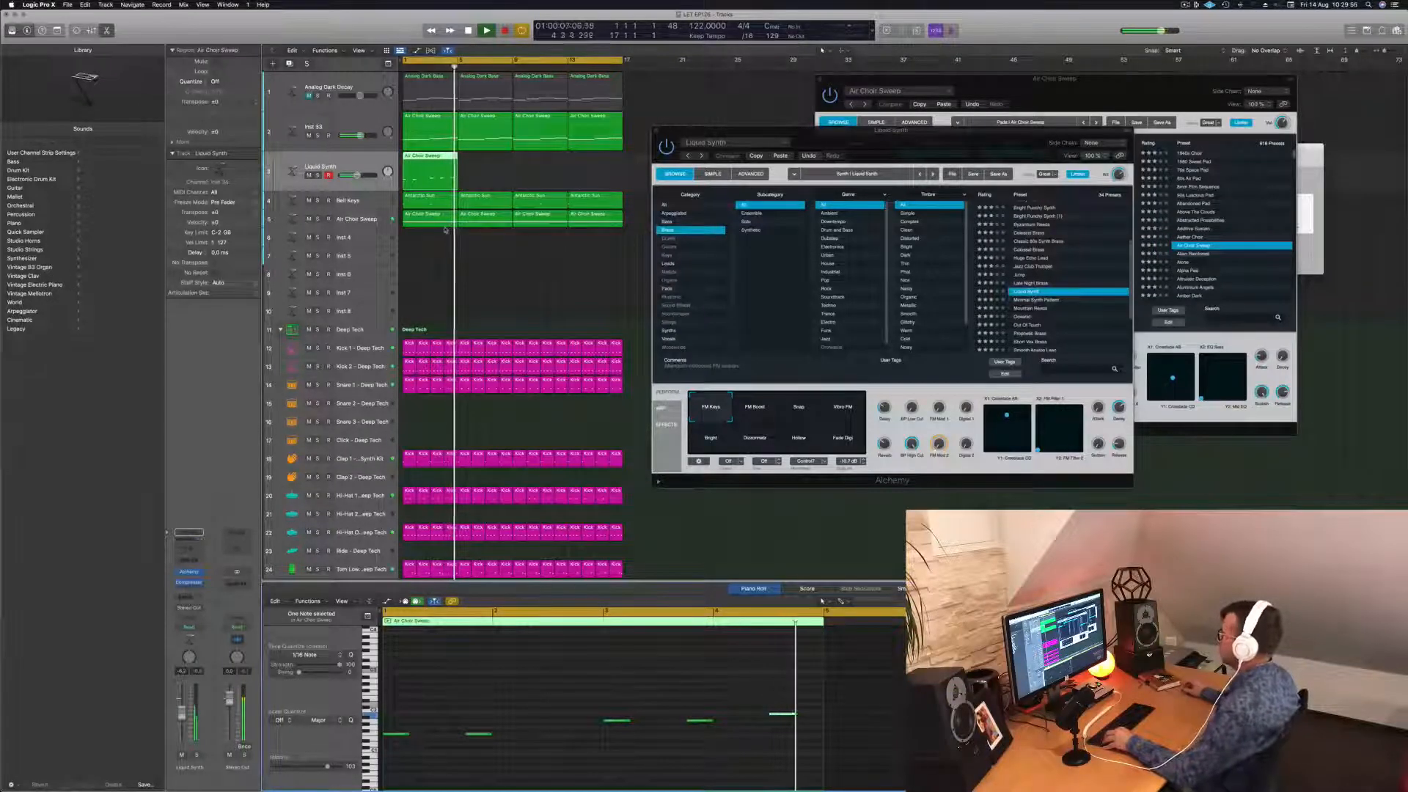
pyautogui.press('Return')
pyautogui.press('space')
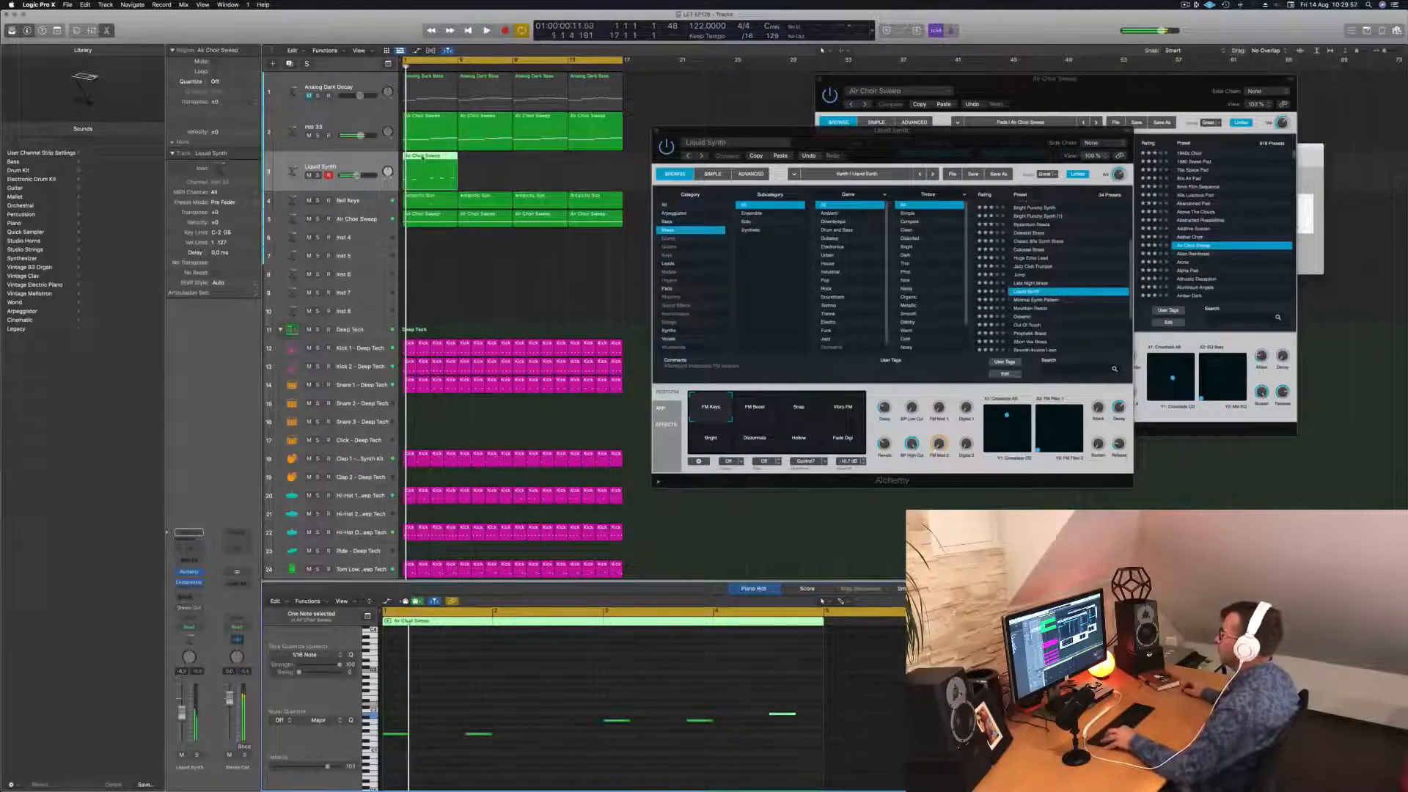
pyautogui.moveTo(421, 158); pyautogui.dragTo(539, 160)
pyautogui.keyDown('shift'); pyautogui.click(431, 156); pyautogui.keyUp('shift')
pyautogui.press('space')
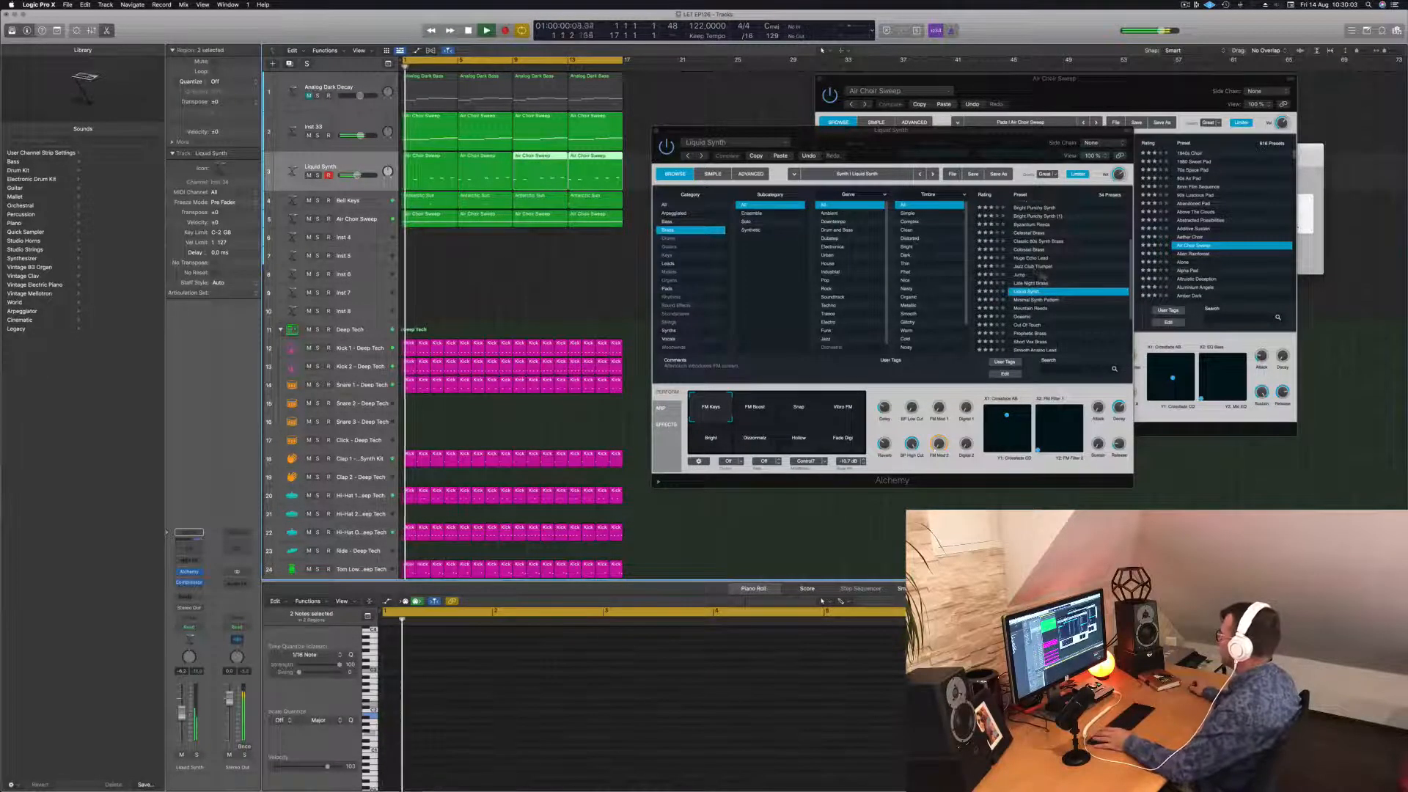
# Try Minimal Synth Pattern, then load the Brassy Jazz Ensemble preset in Alchemy.
pyautogui.click(1033, 299)
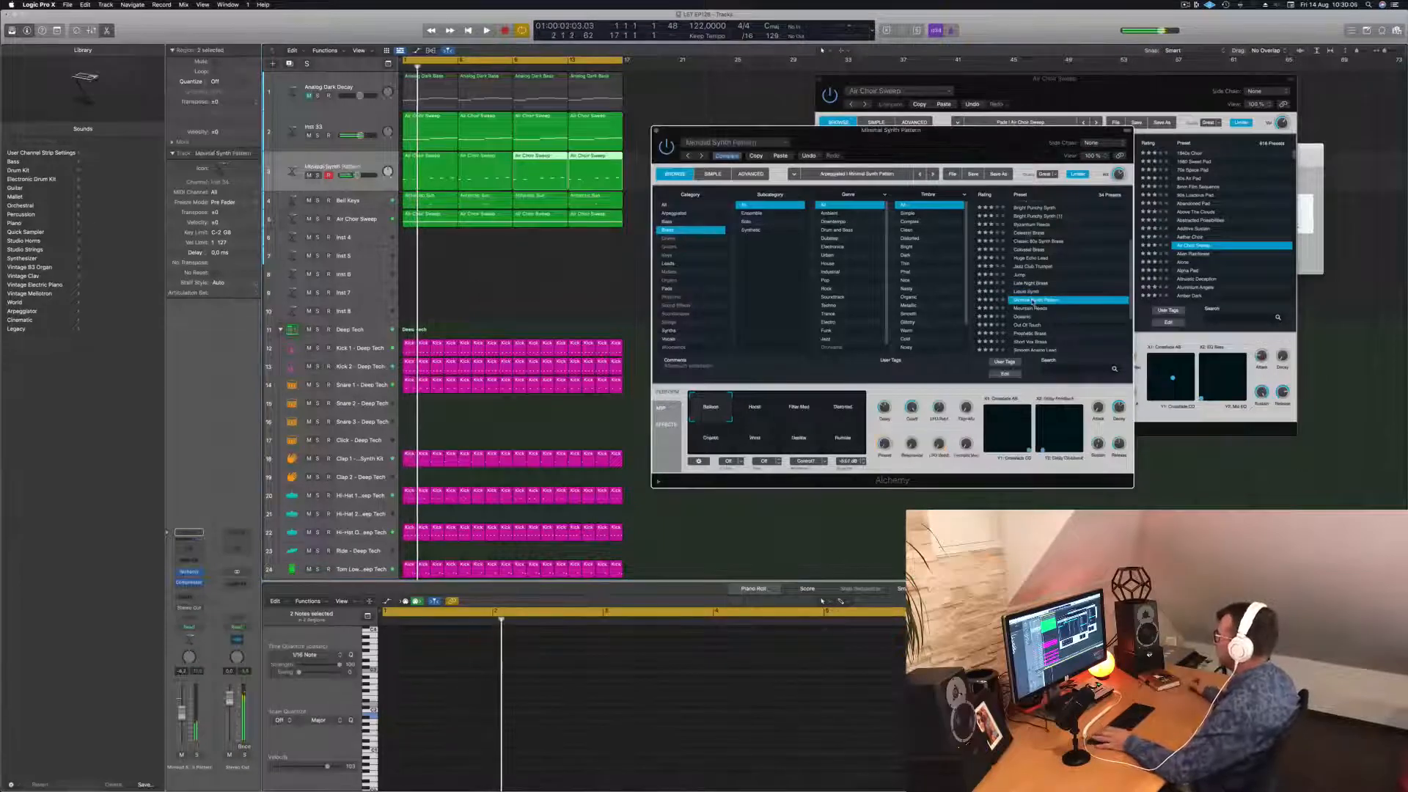
pyautogui.scroll(2, 1032, 293)
pyautogui.click(1032, 252)
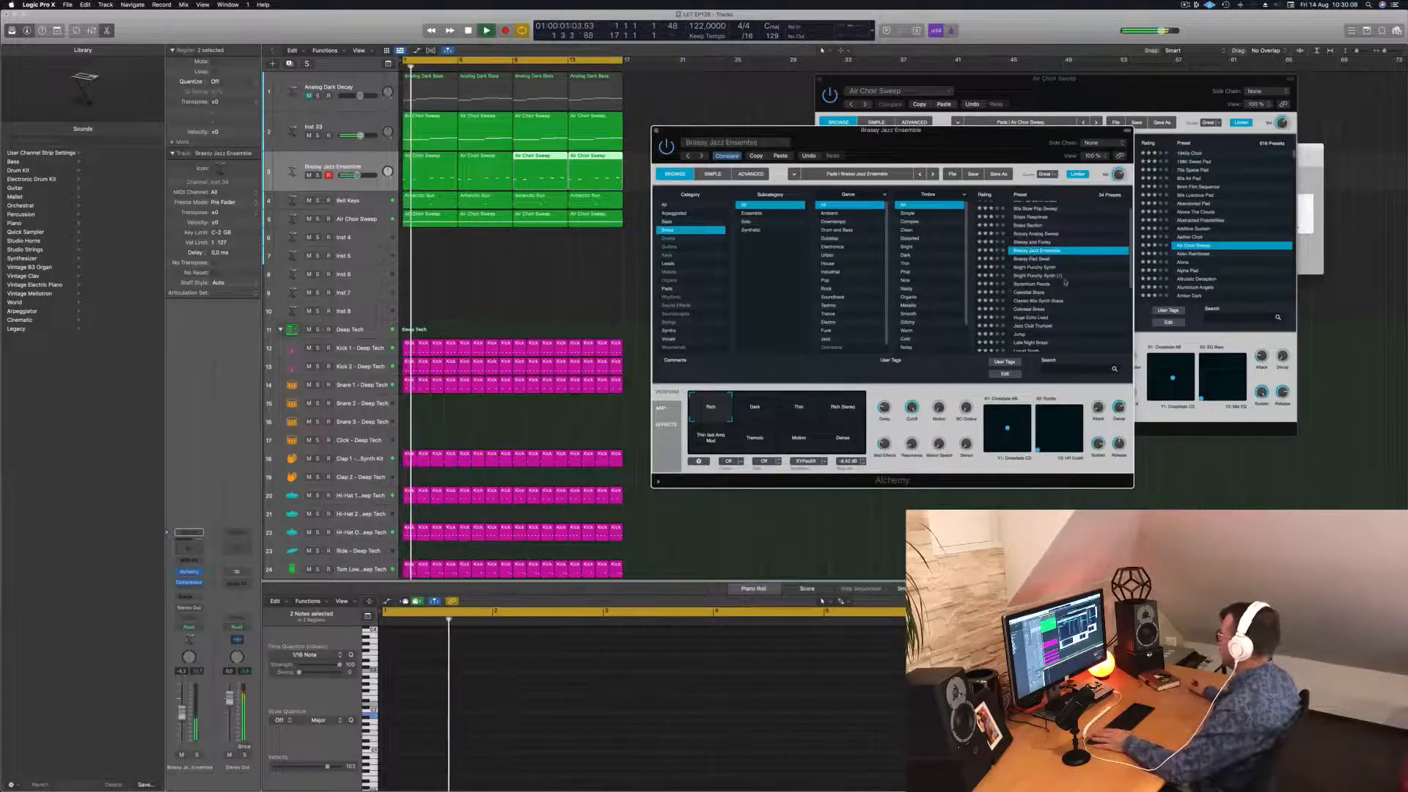
pyautogui.scroll(1, 1065, 283)
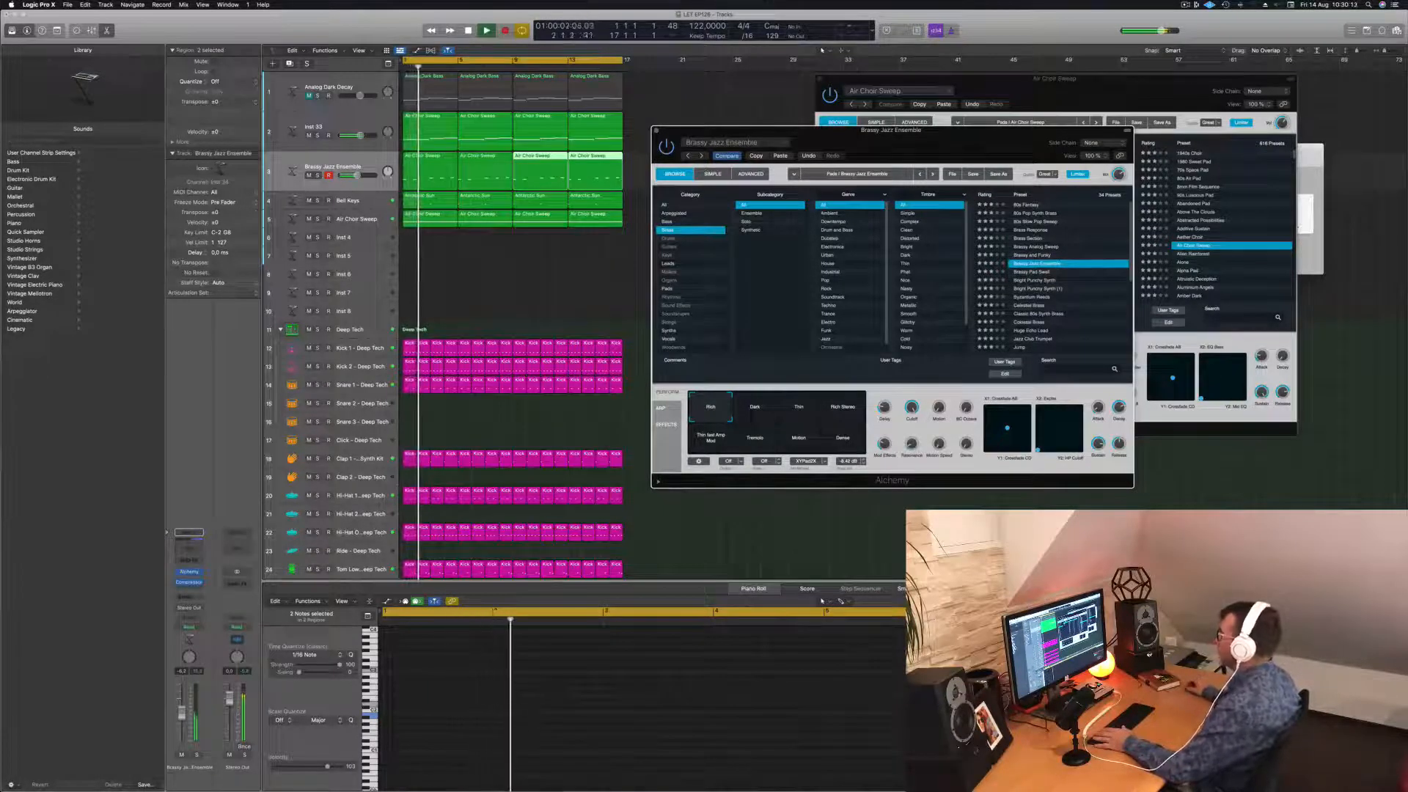
pyautogui.moveTo(920, 146)
pyautogui.mouseDown()
pyautogui.moveTo(937, 139)
pyautogui.moveTo(906, 160)
pyautogui.moveTo(941, 157)
pyautogui.moveTo(925, 171)
pyautogui.mouseUp()
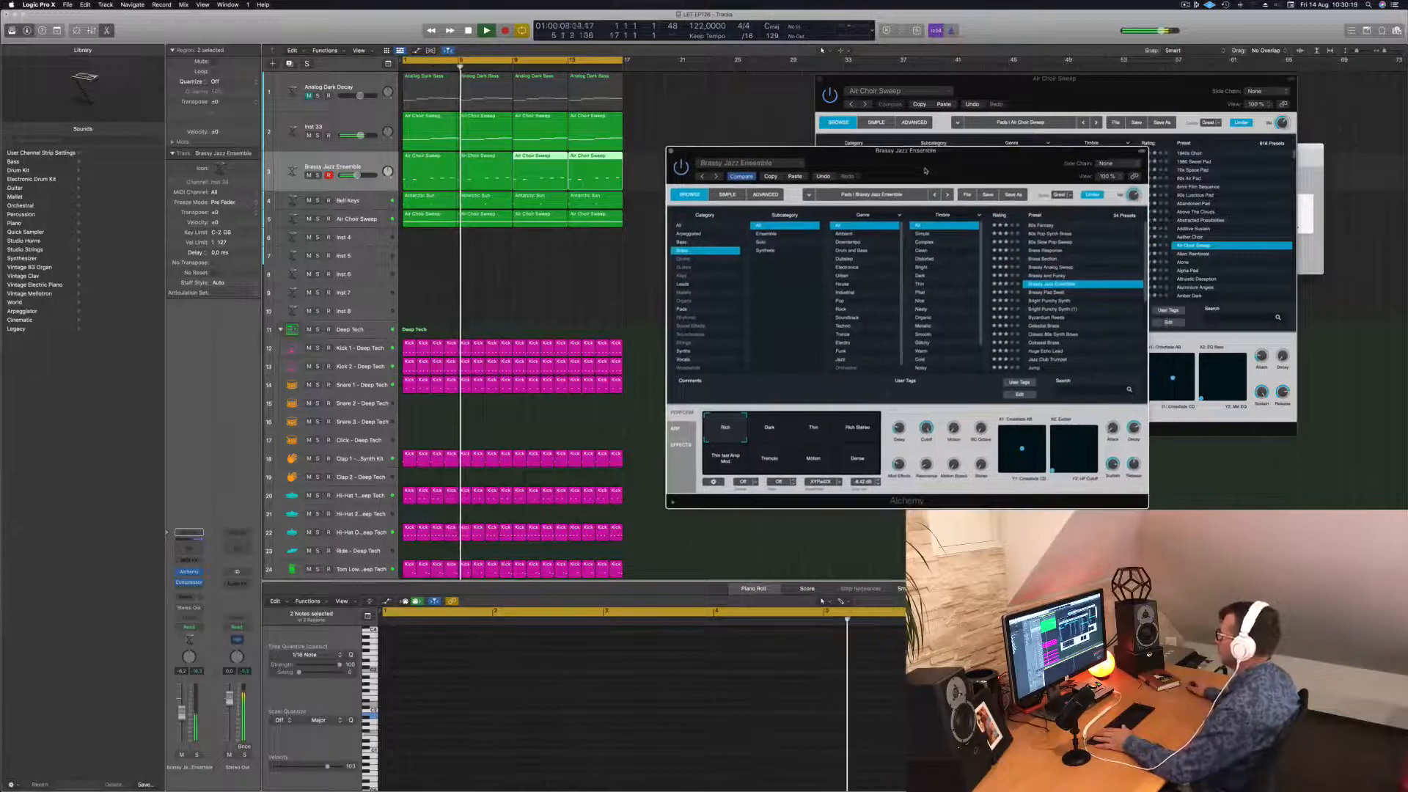
# Audition the Dark, Thin and Rich Stereo variations and settle on Rich.
pyautogui.click(785, 431)
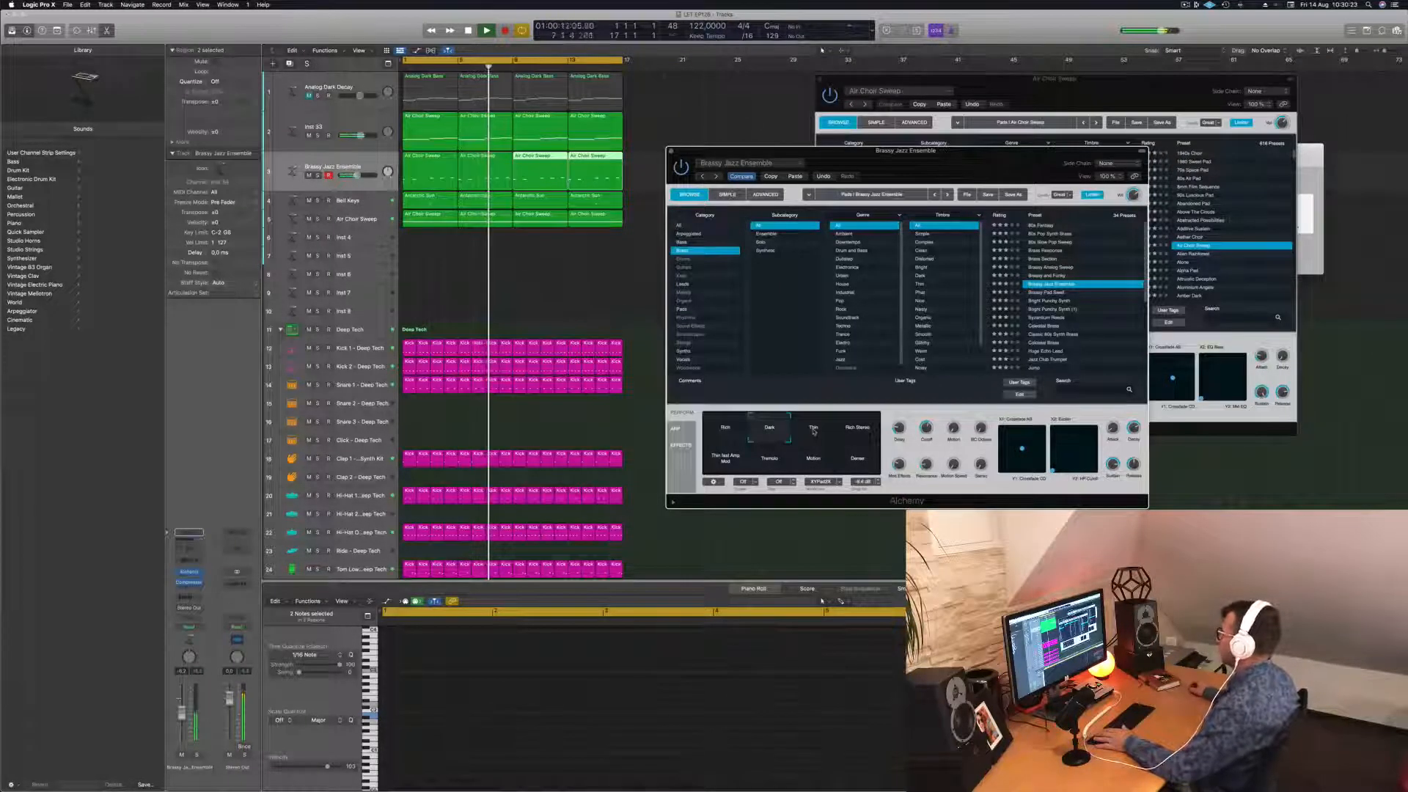
pyautogui.click(813, 432)
pyautogui.click(857, 431)
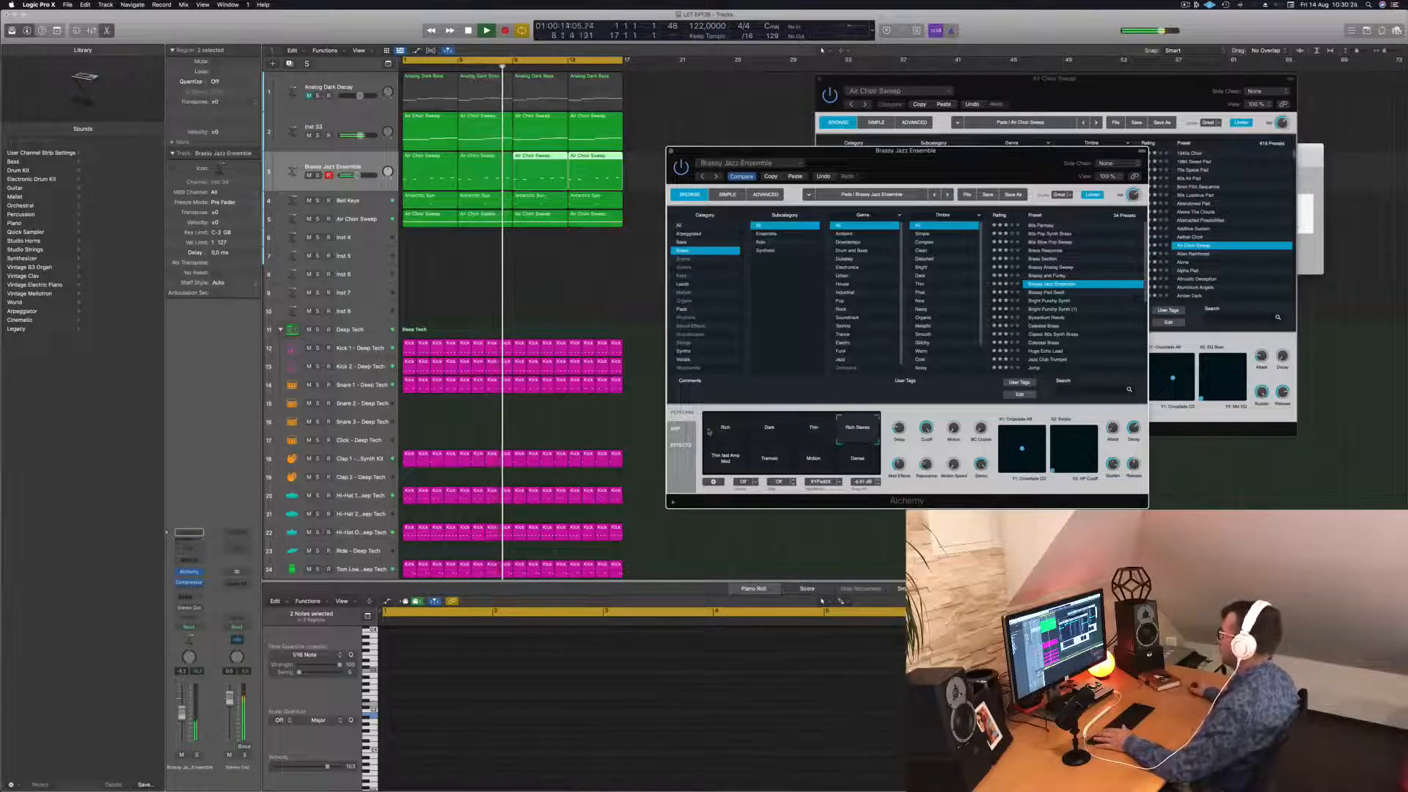
pyautogui.click(710, 432)
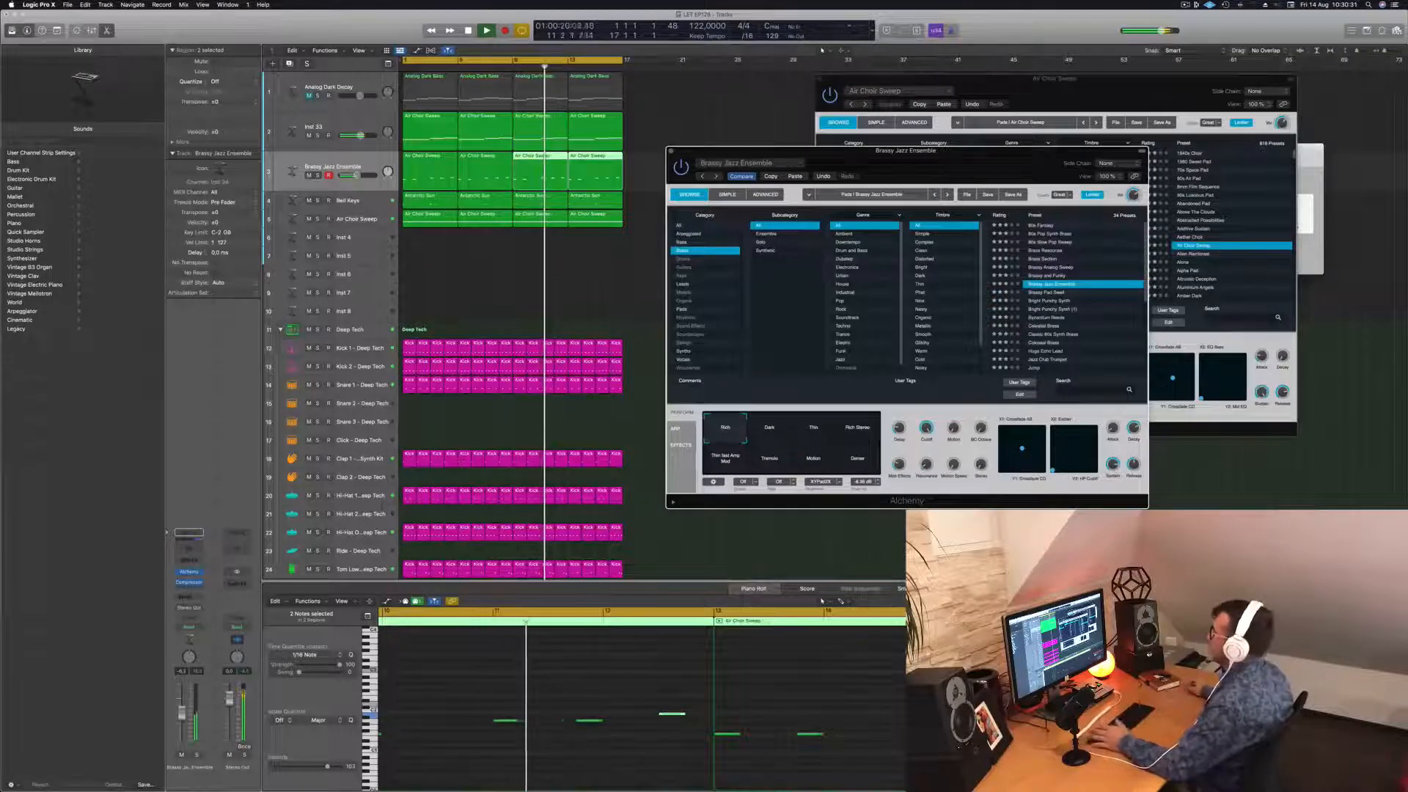
pyautogui.moveTo(945, 157); pyautogui.dragTo(921, 134)
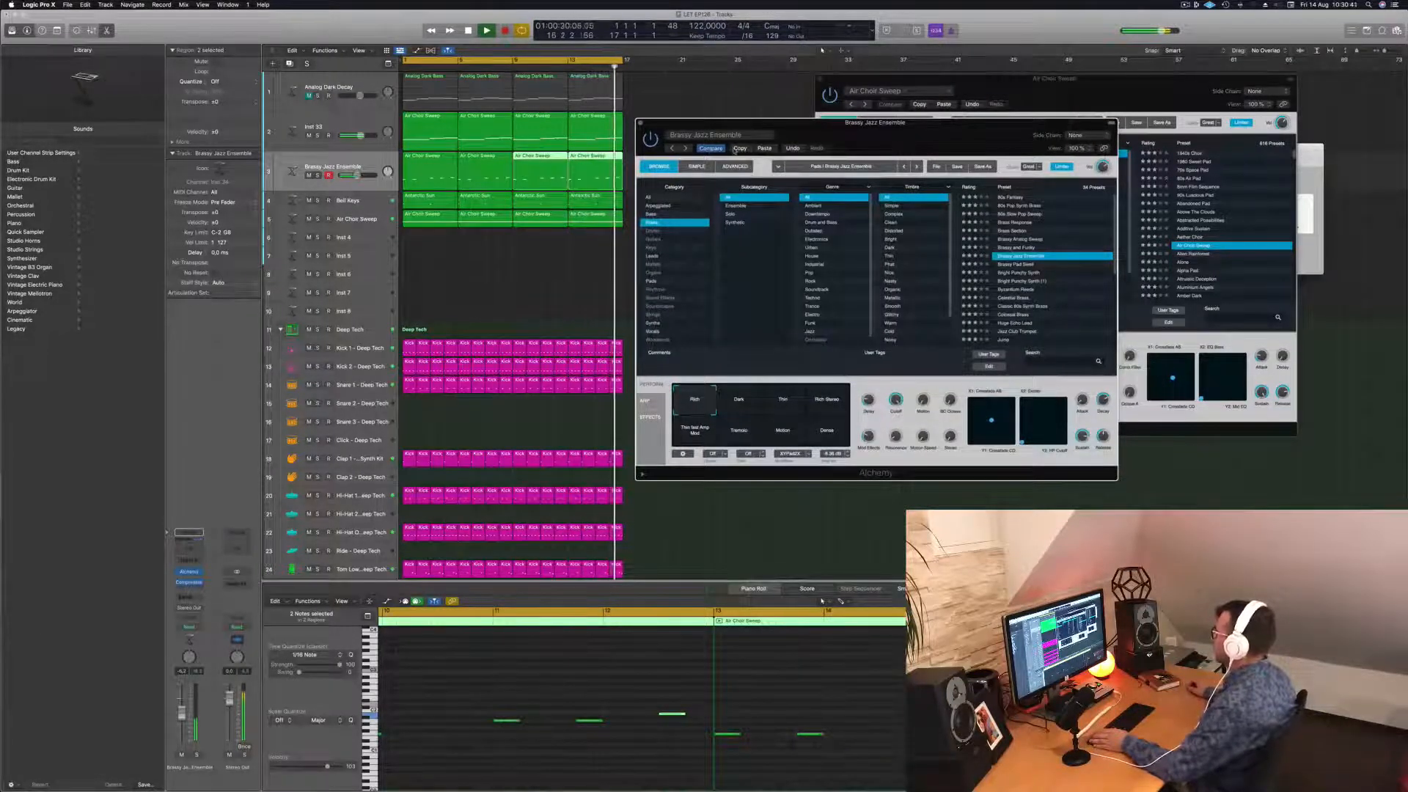
# Step through Alchemy presets from Brassy Pad Swell to reach Colossal Brass.
pyautogui.click(1020, 264)
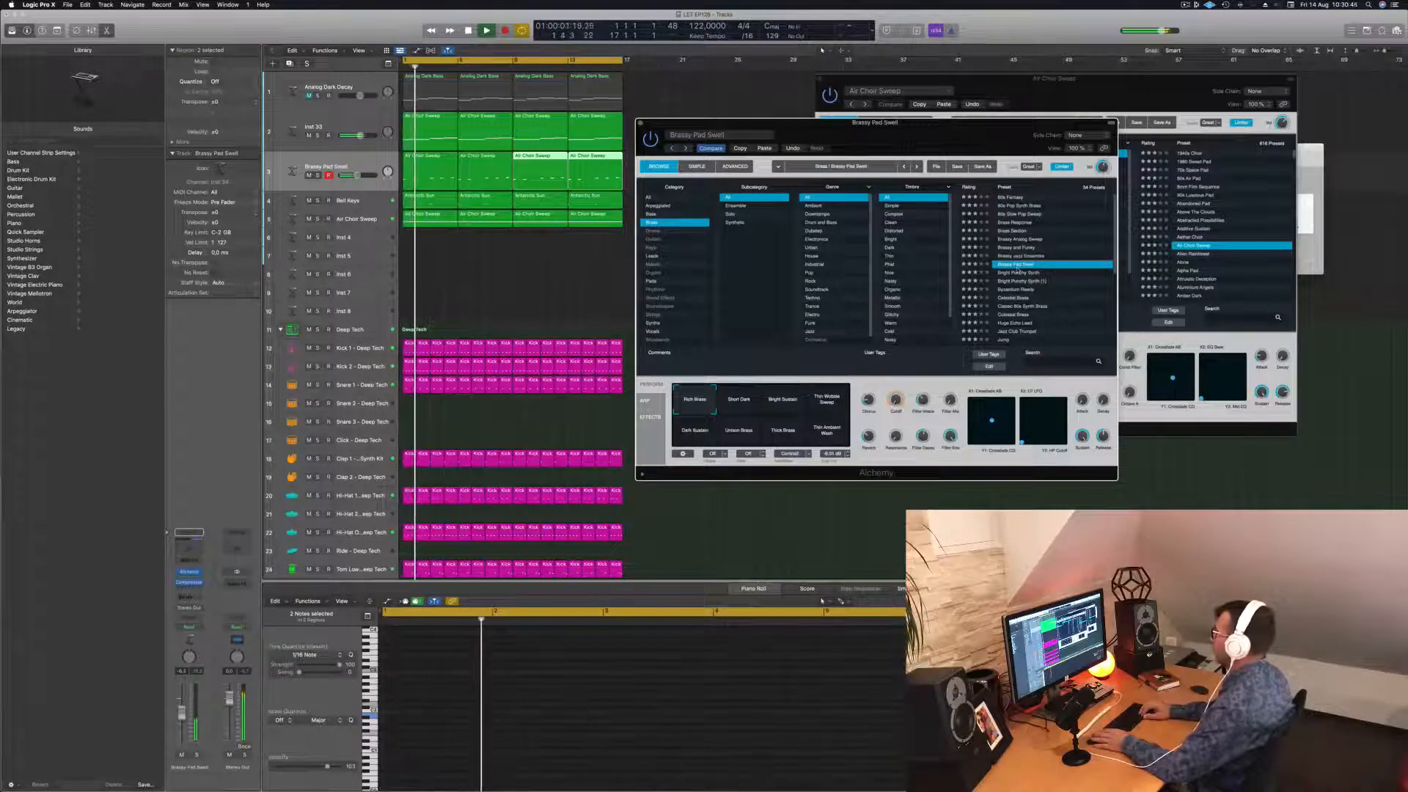
pyautogui.press('Down')
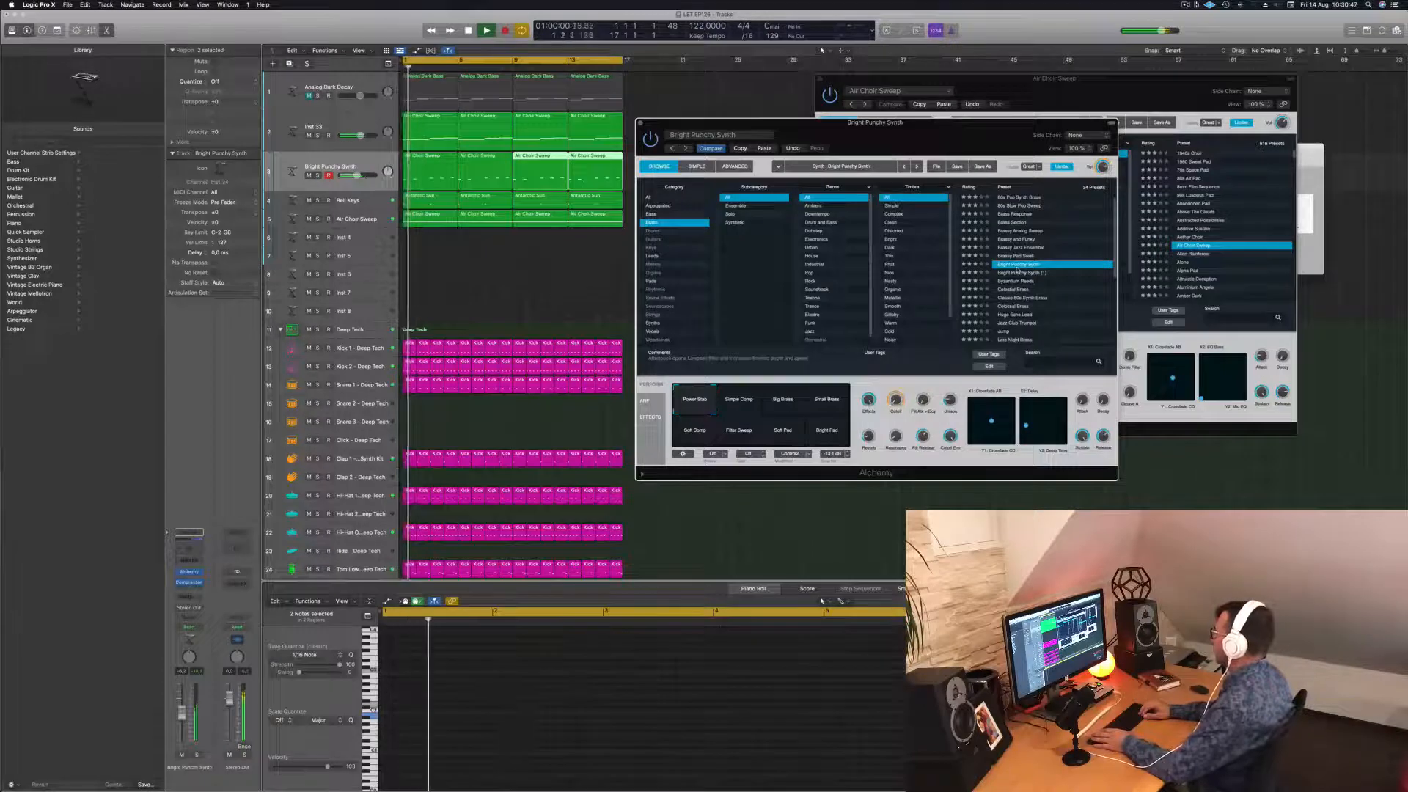
pyautogui.press('Down')
pyautogui.press('Down')
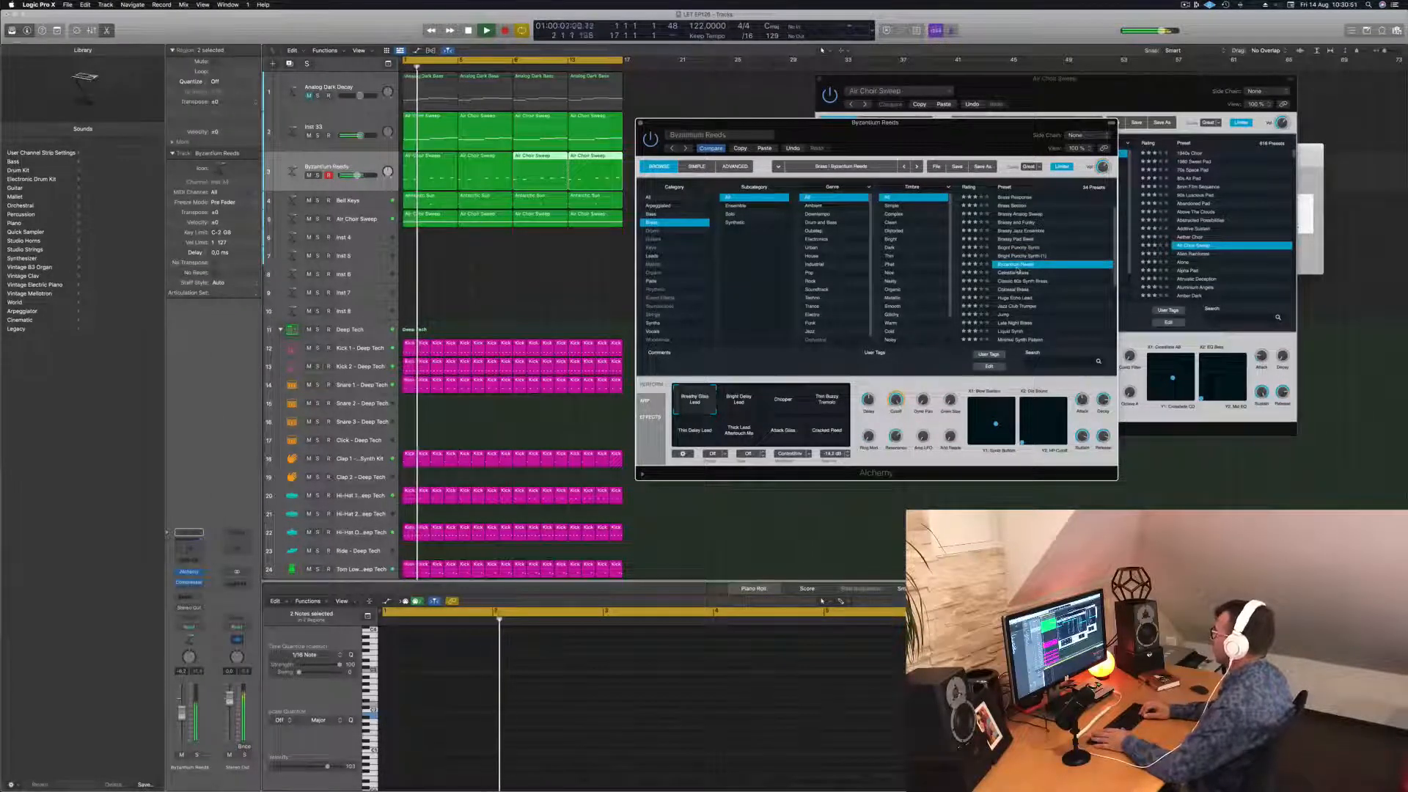
pyautogui.press('Down')
pyautogui.press('Down')
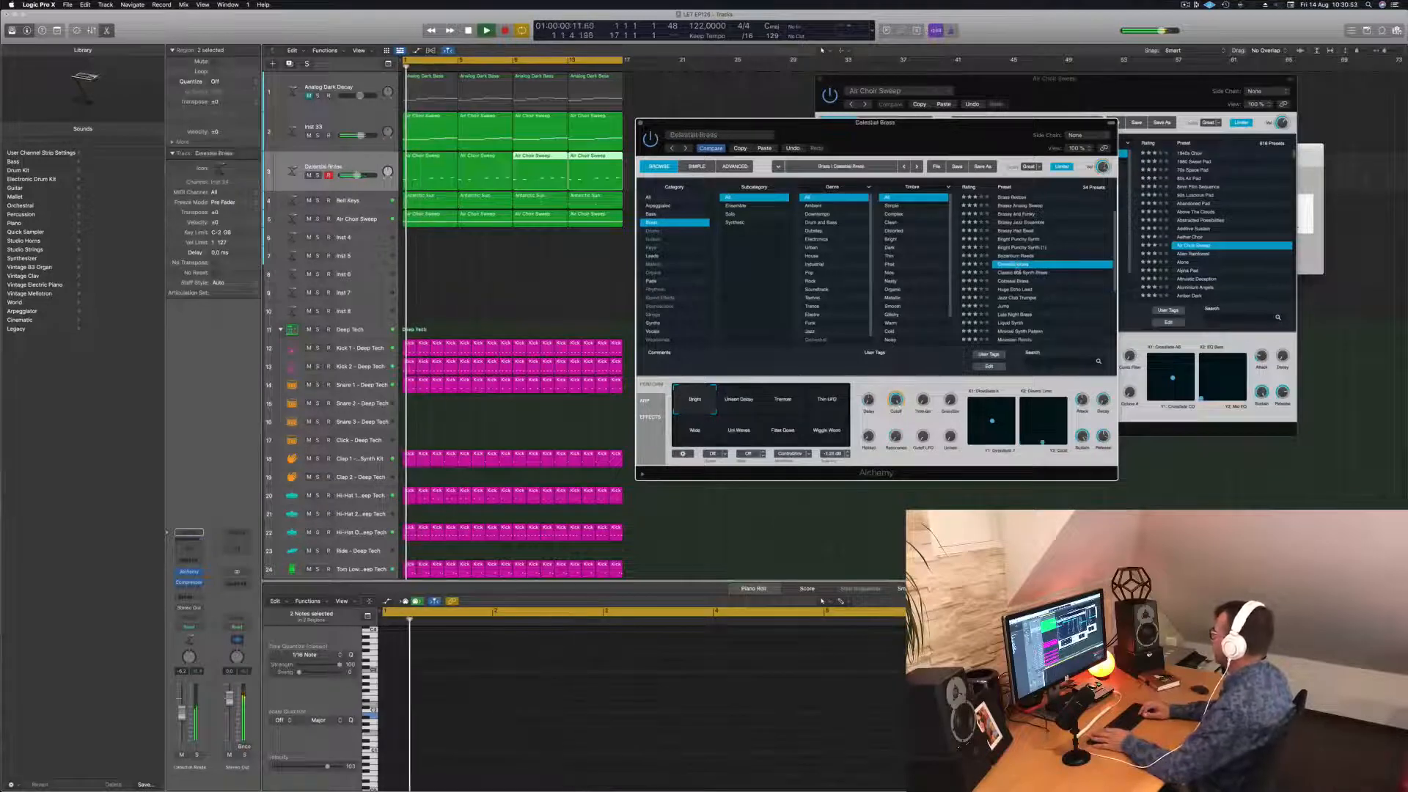
pyautogui.press('Down')
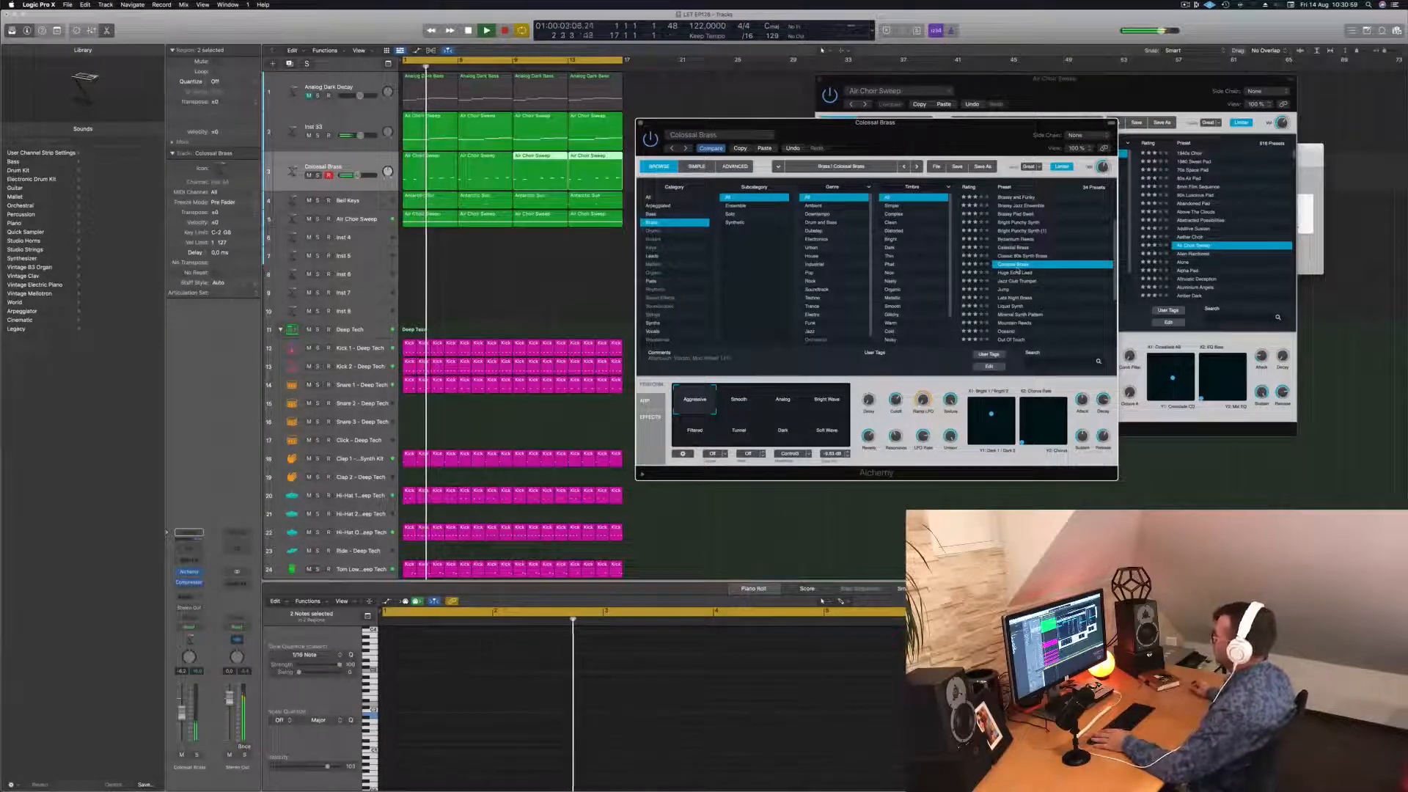
# Audition Smooth, Analog, Bright Wave, Filtered and Tunnel variations, settle on Dark, and close Alchemy.
pyautogui.click(752, 404)
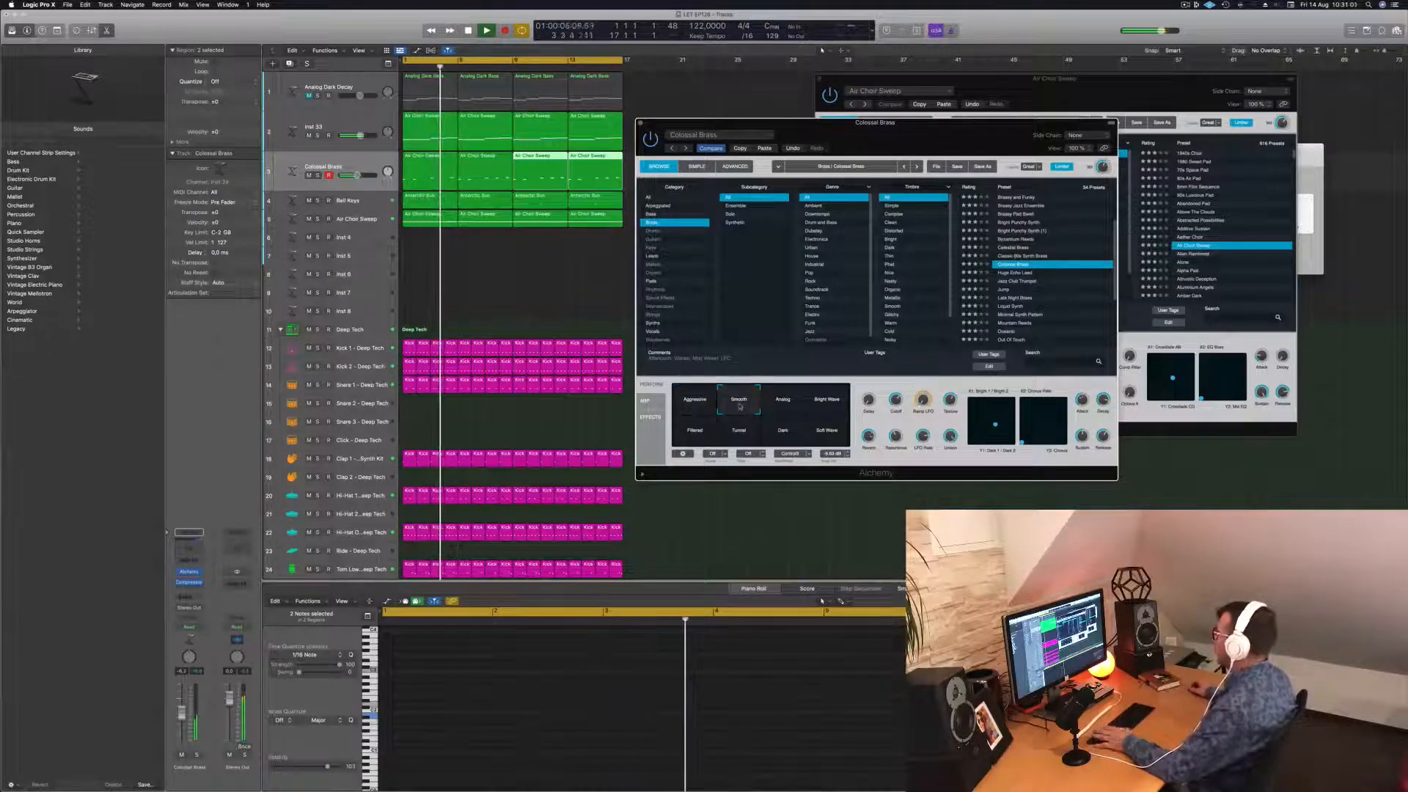
pyautogui.click(785, 405)
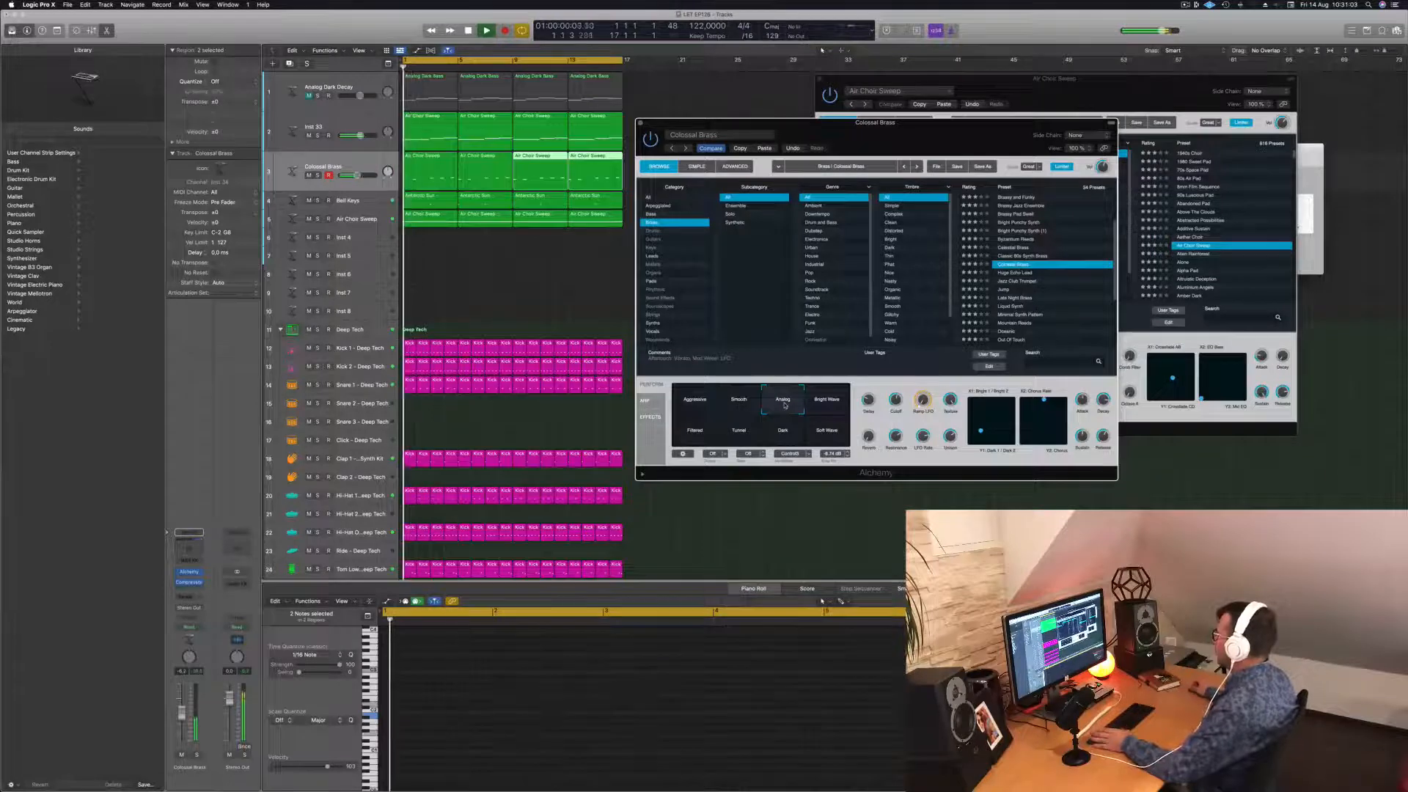
pyautogui.click(825, 407)
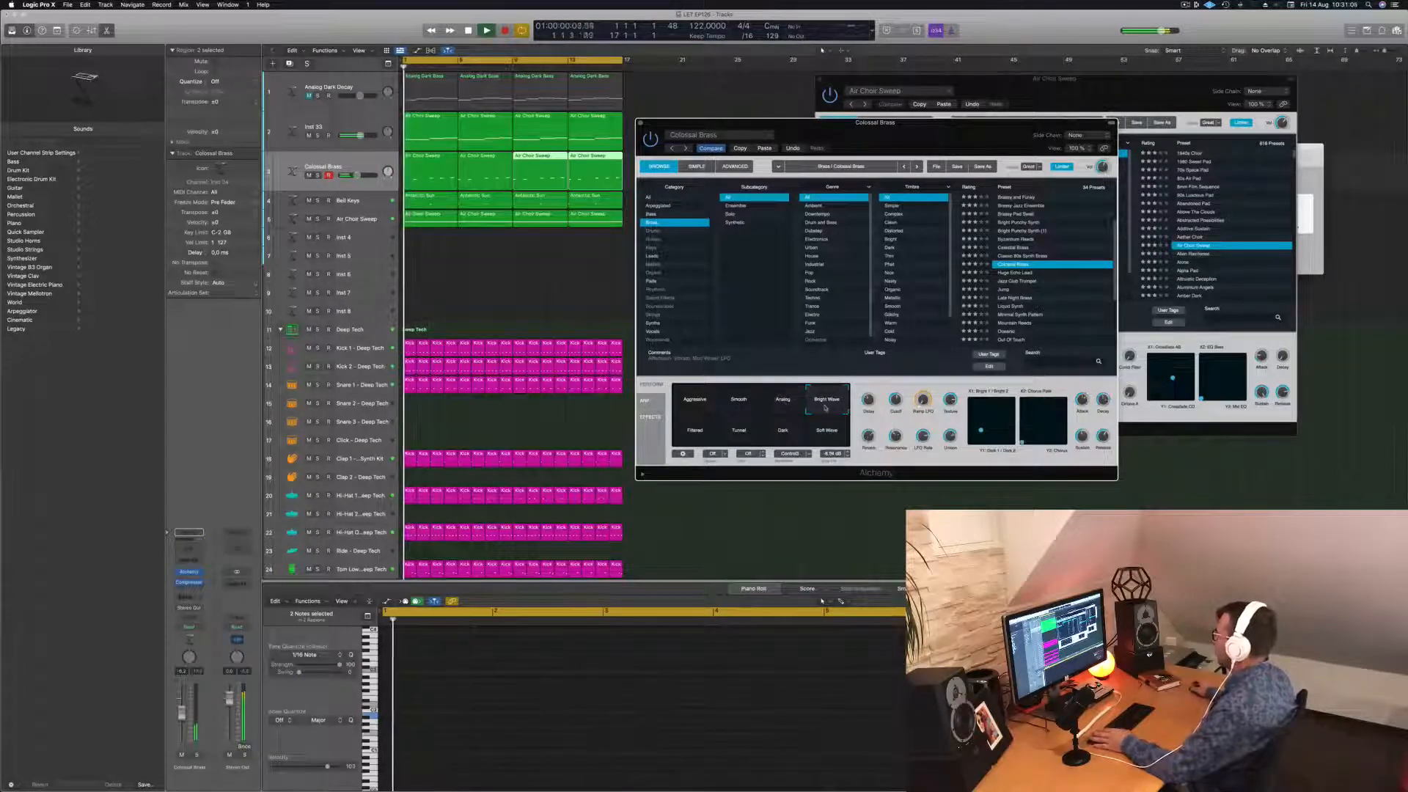
pyautogui.click(690, 437)
pyautogui.press('space')
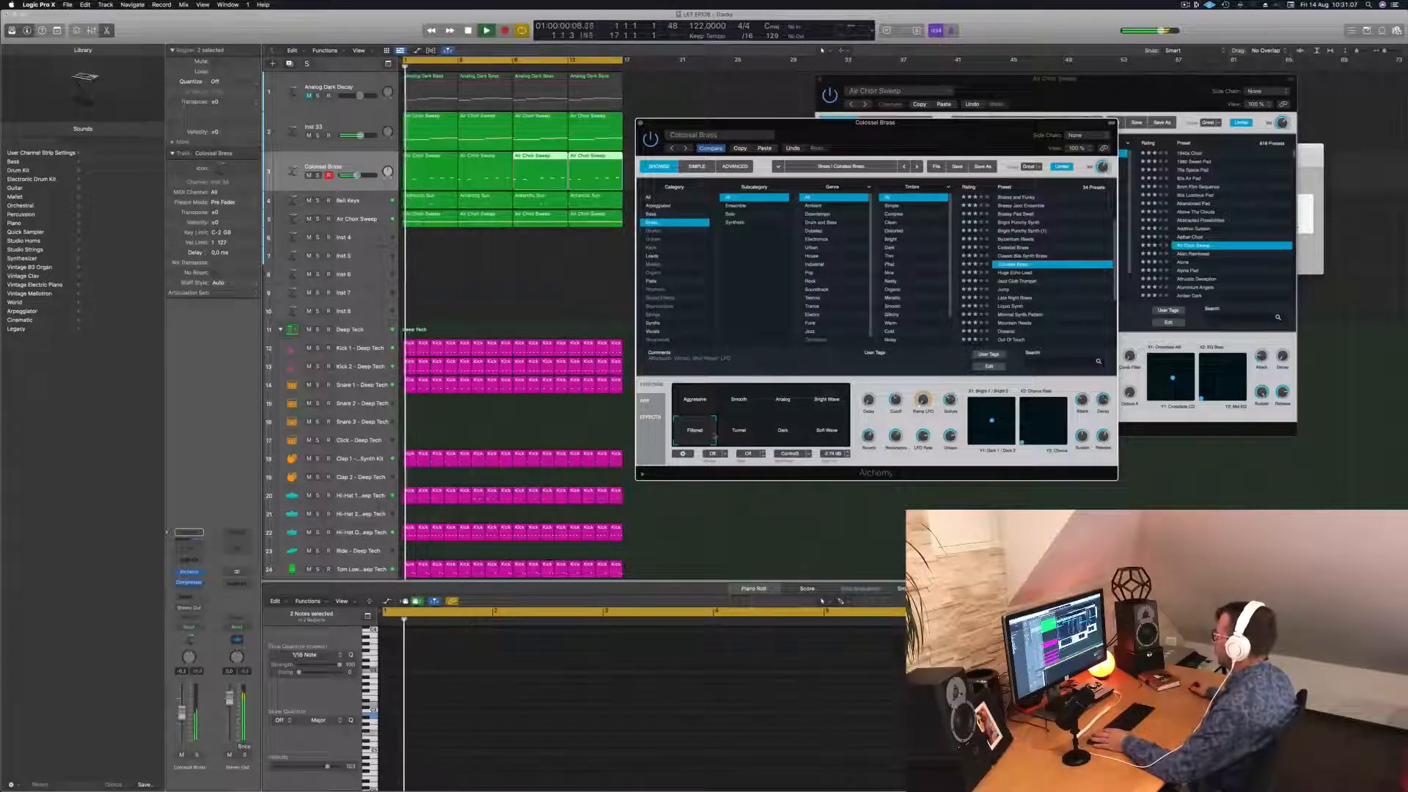
pyautogui.click(741, 436)
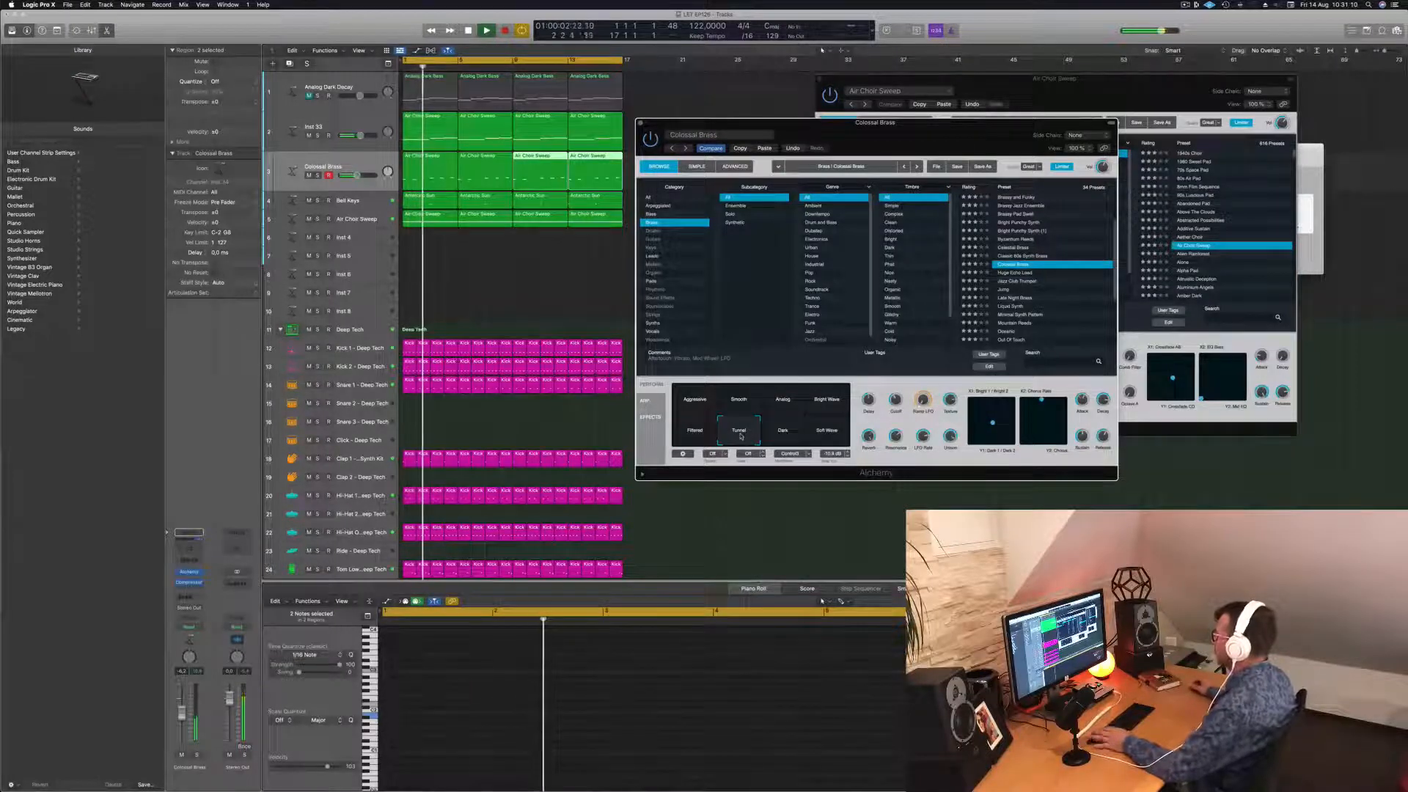
pyautogui.click(784, 432)
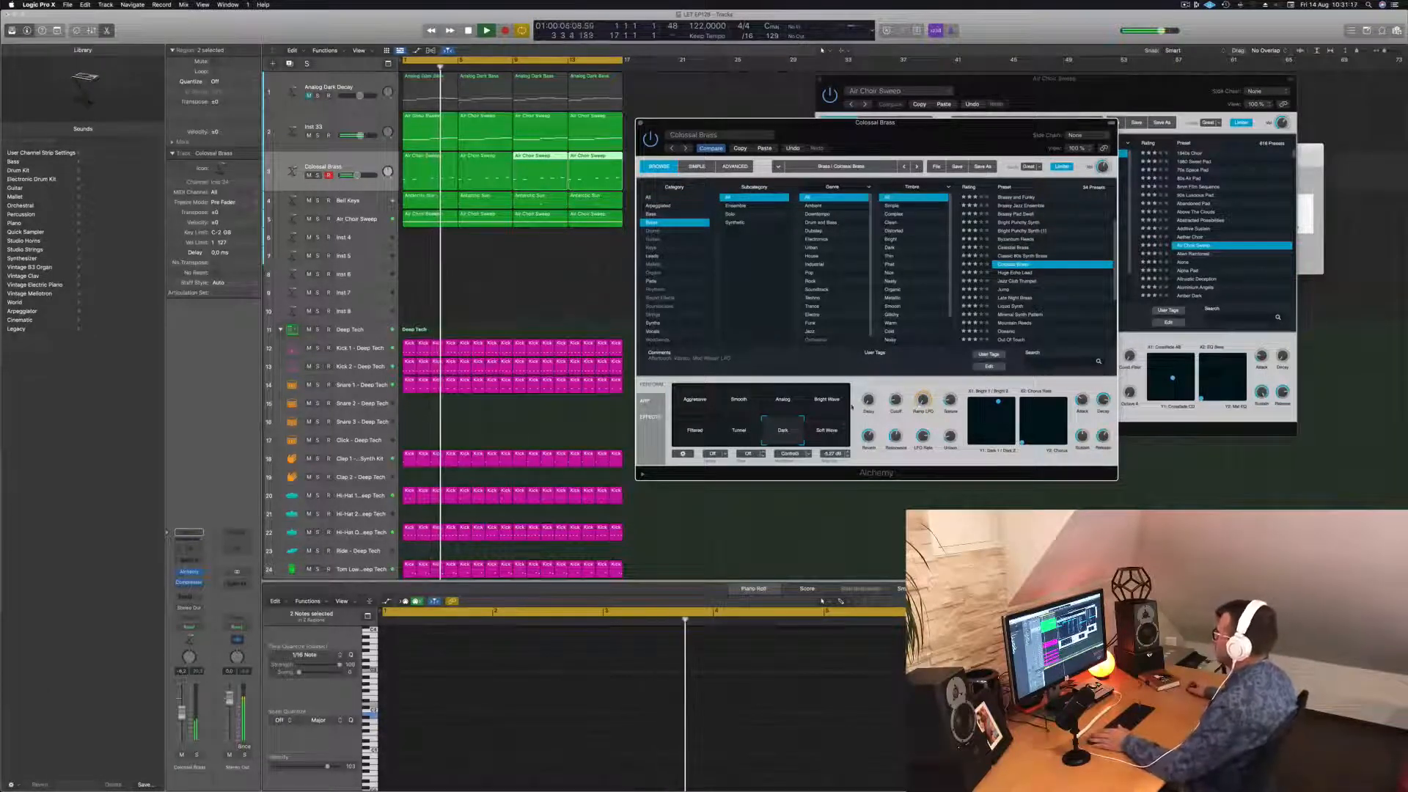
pyautogui.moveTo(640, 122); pyautogui.dragTo(528, 199)
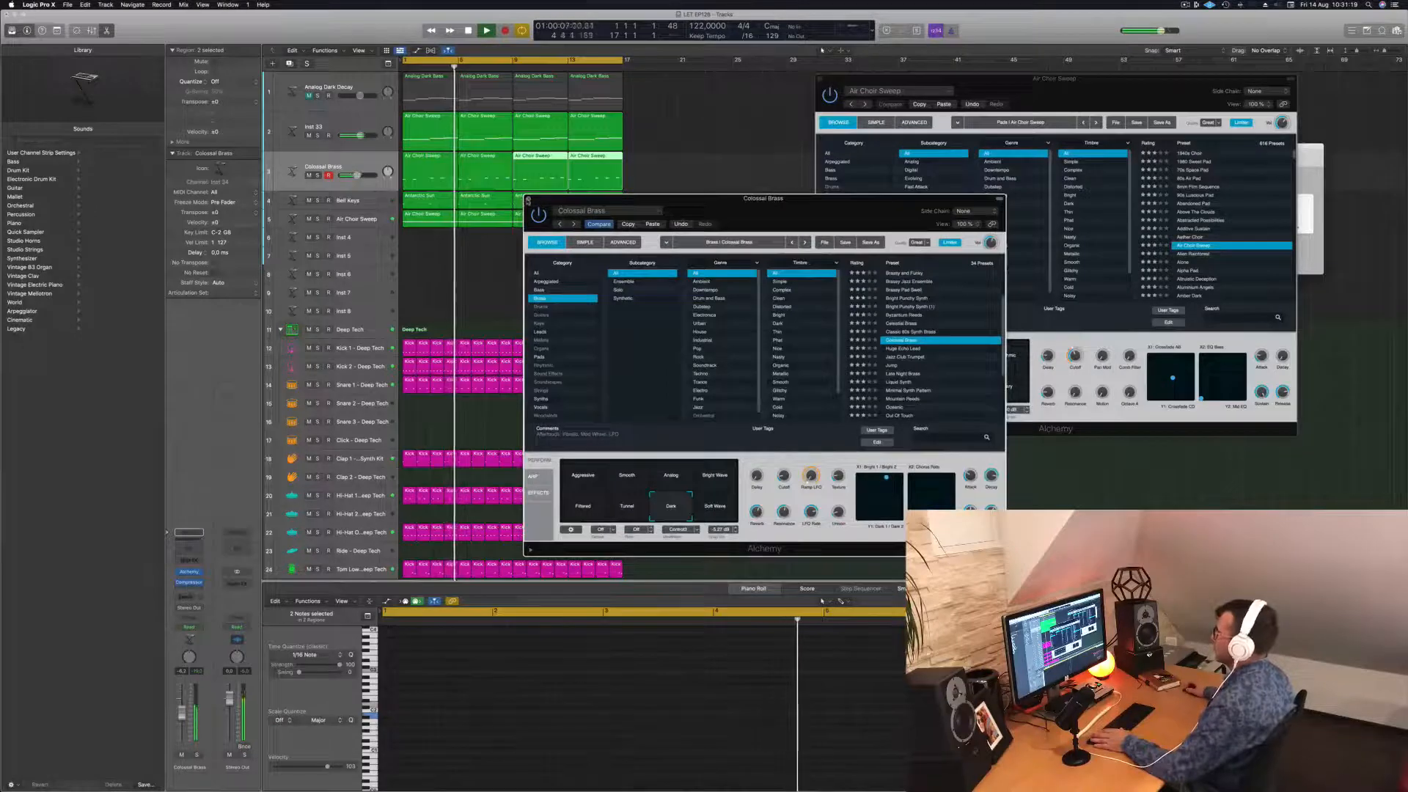
pyautogui.click(528, 199)
# Copy the first Air Choir Sweep region onto the Inst 4 track at bar 1.
pyautogui.press('space')
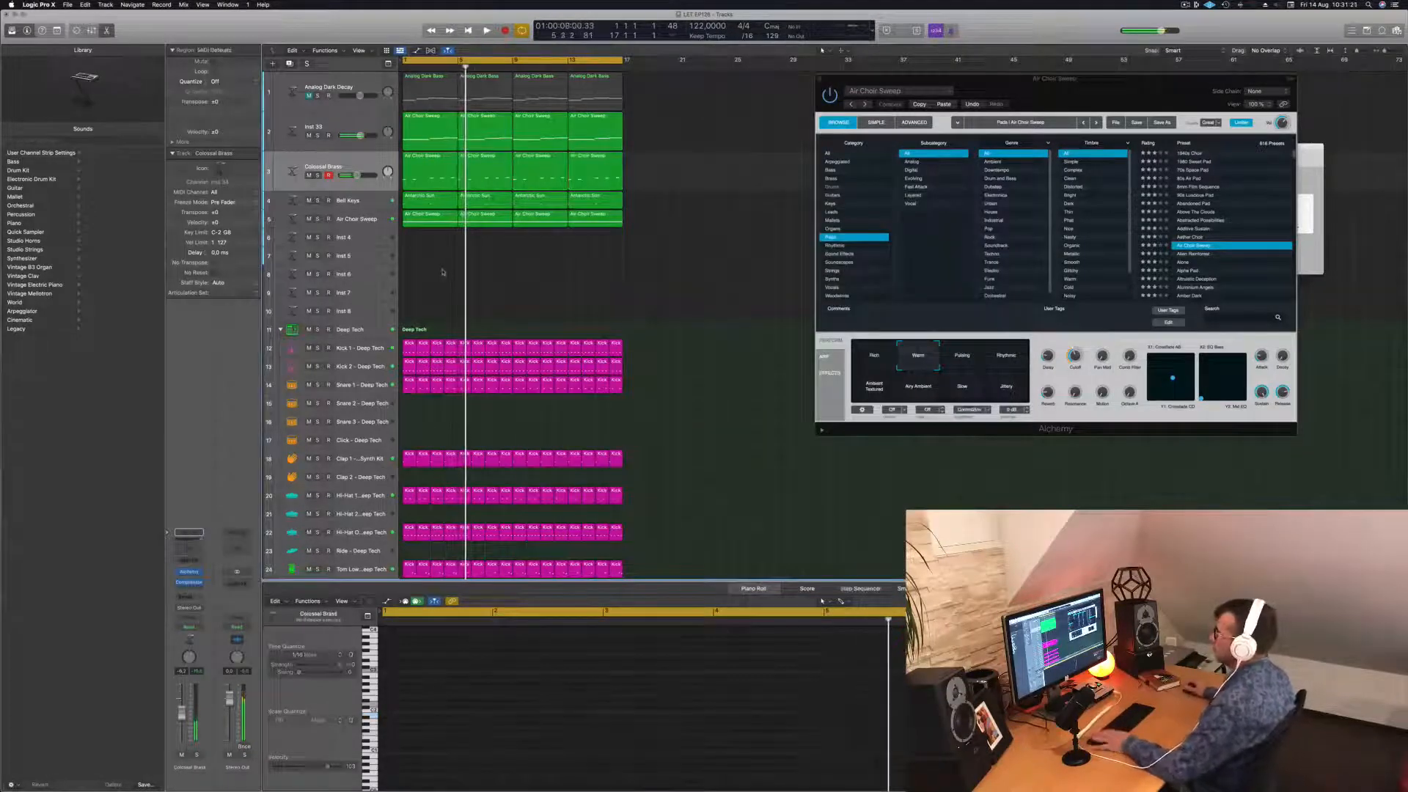
pyautogui.press('Return')
pyautogui.press('space')
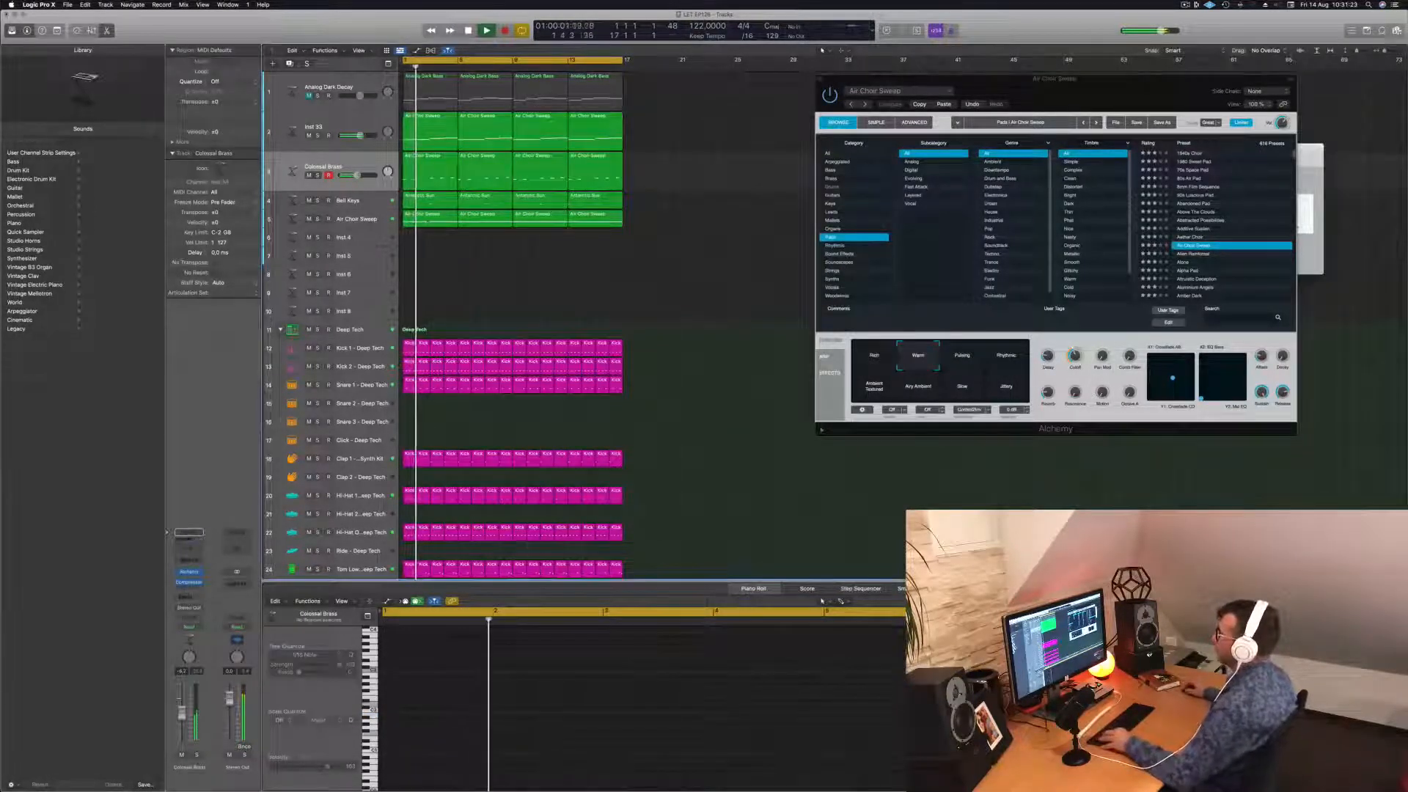
pyautogui.click(423, 220)
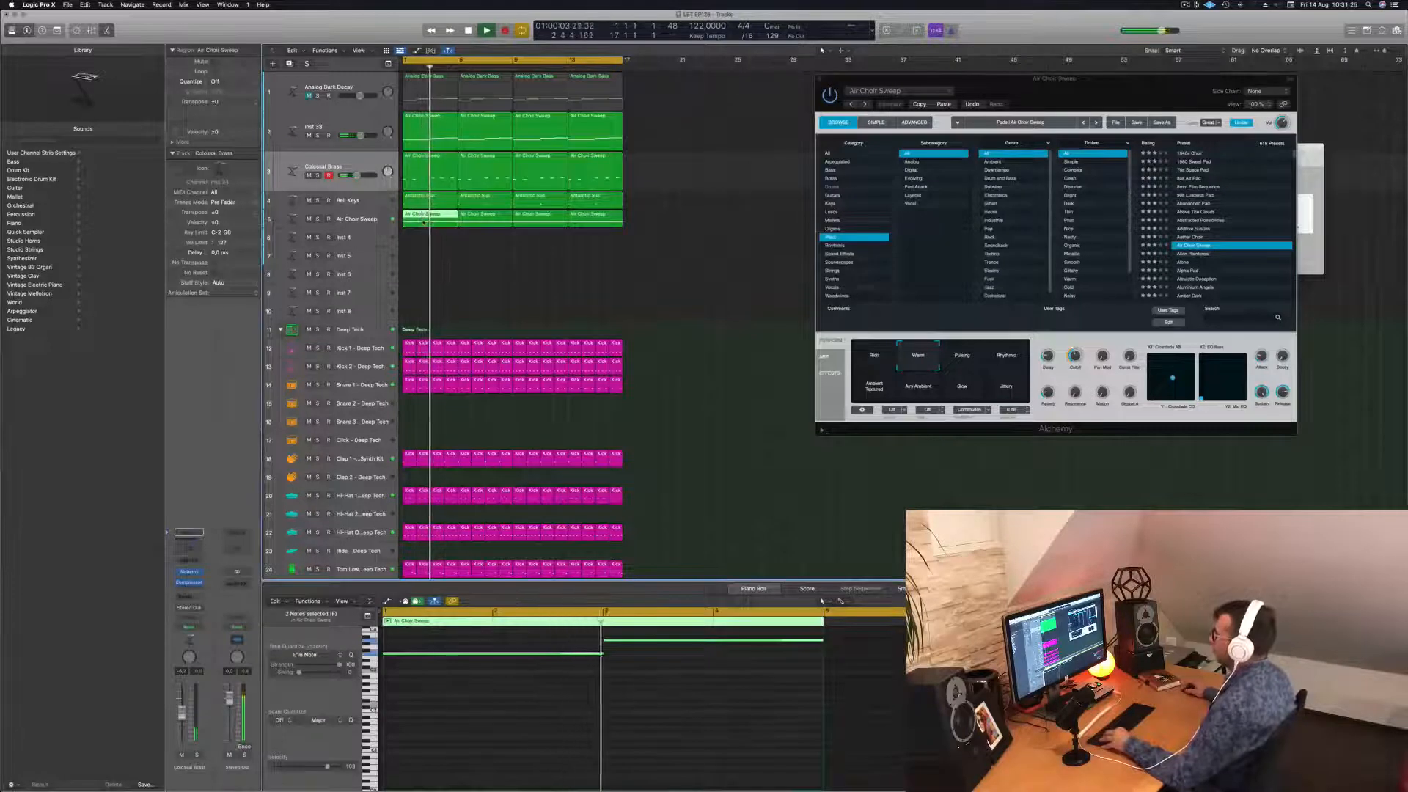
pyautogui.moveTo(423, 222); pyautogui.dragTo(423, 238)
pyautogui.press('space')
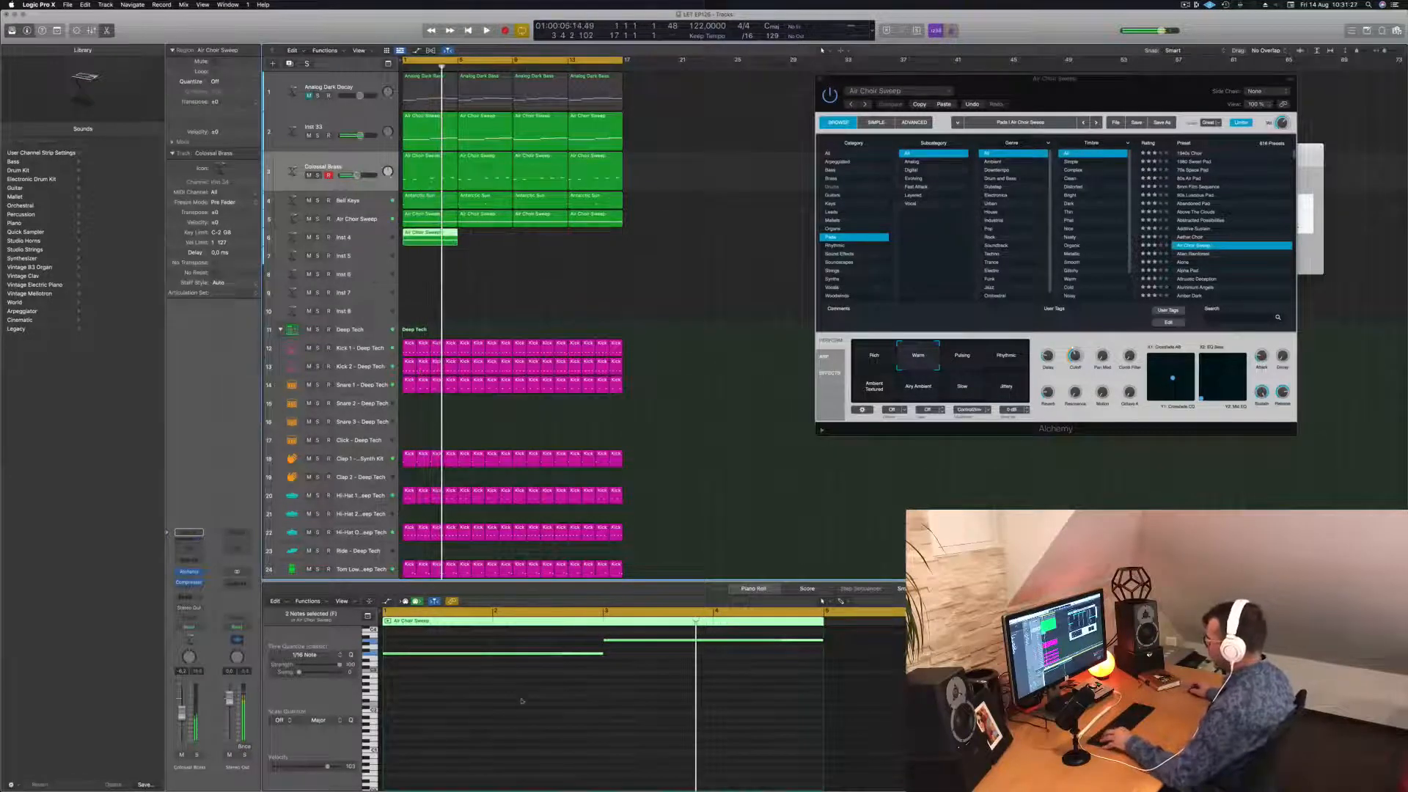
pyautogui.scroll(-2, 522, 702)
pyautogui.scroll(4, 523, 706)
pyautogui.moveTo(494, 660); pyautogui.dragTo(619, 716)
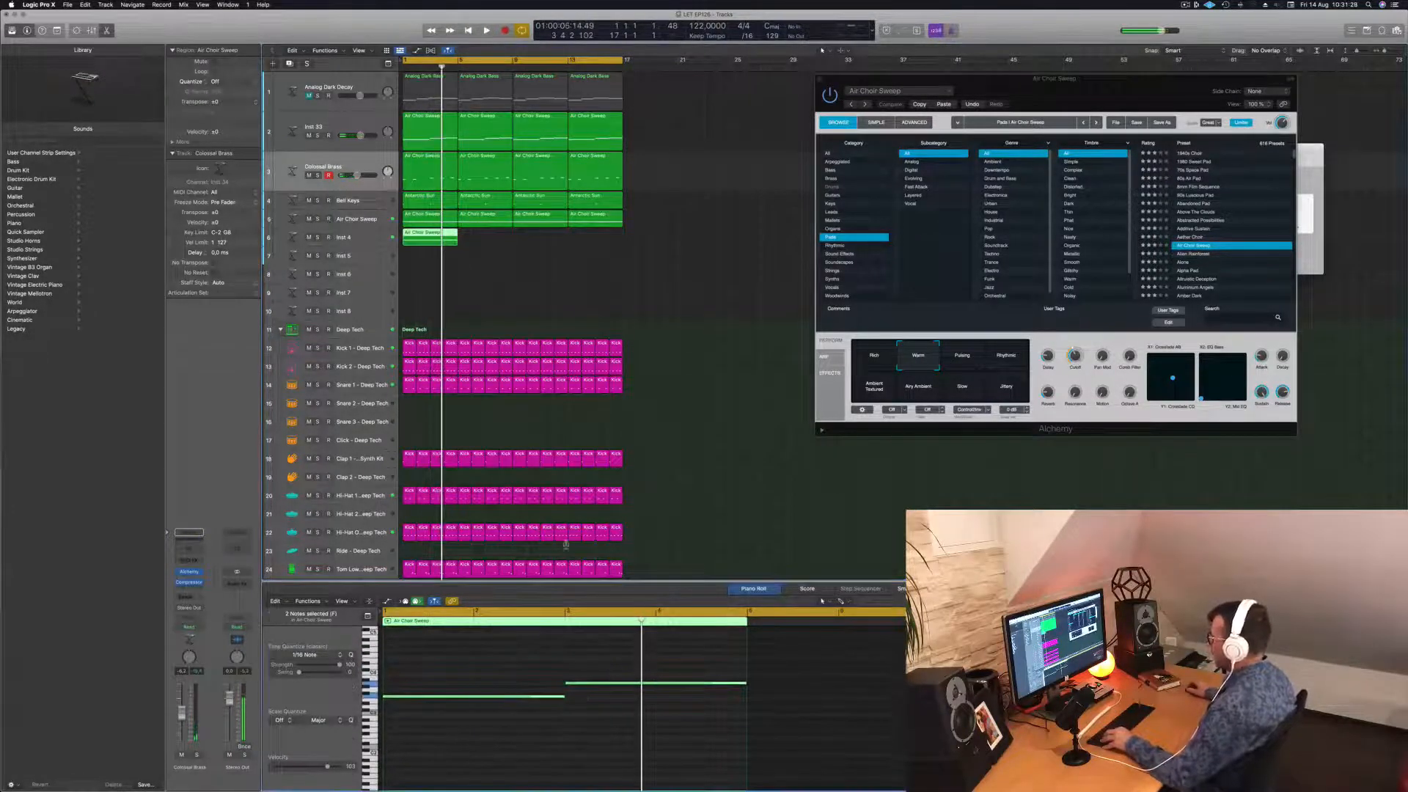
pyautogui.click(638, 279)
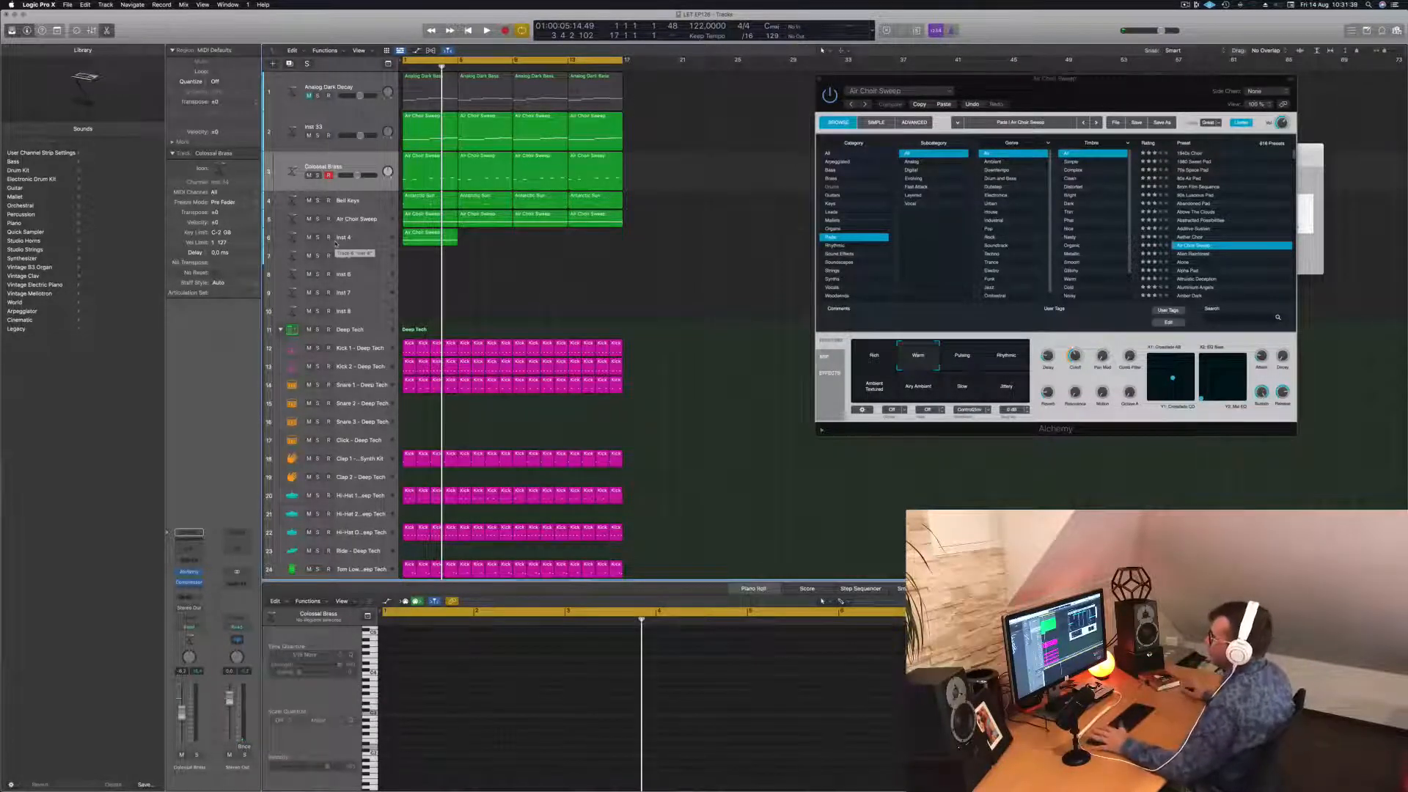
# Drag the Inst 4 choir notes down to around D#2.
pyautogui.click(366, 242)
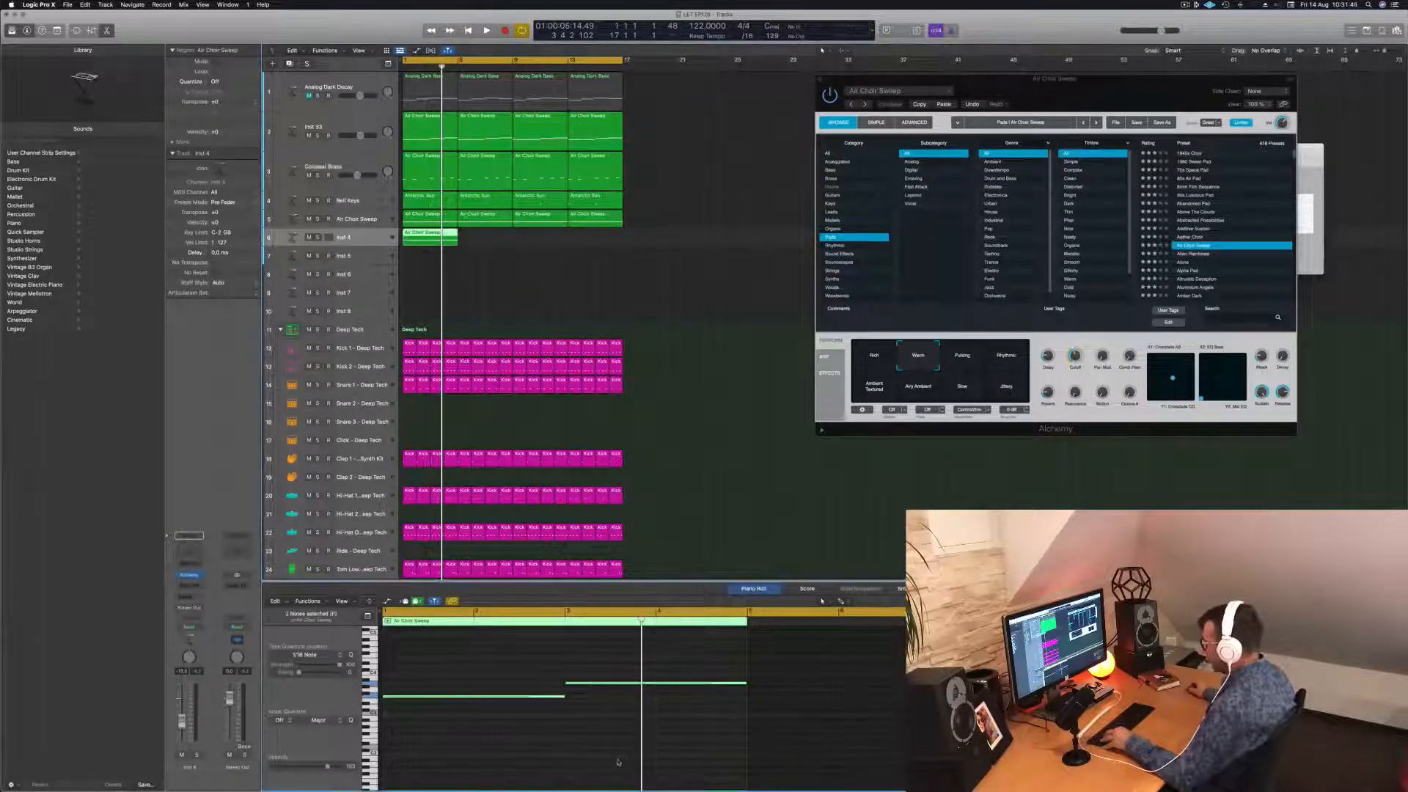
pyautogui.moveTo(442, 691); pyautogui.dragTo(491, 716)
pyautogui.scroll(-3, 513, 697)
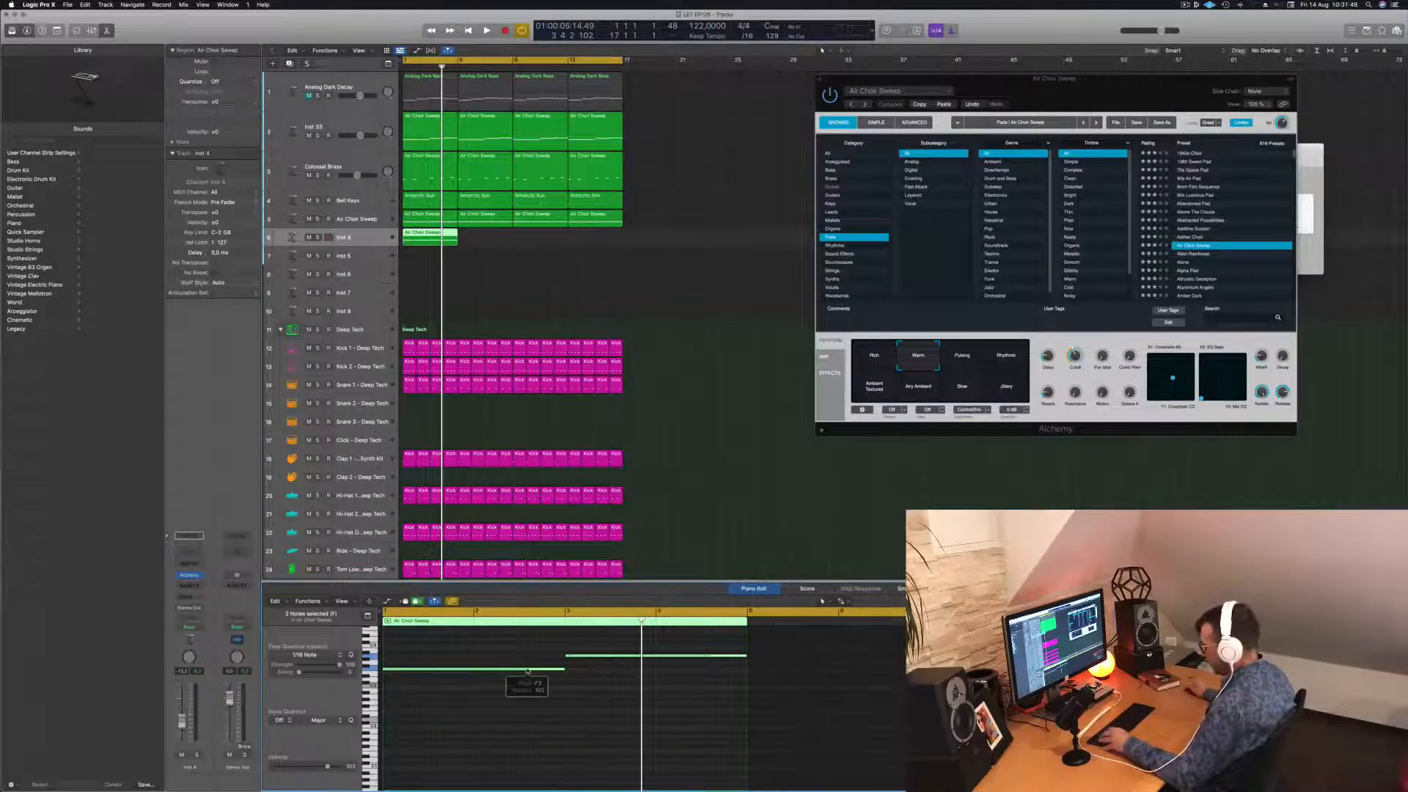
pyautogui.moveTo(528, 671); pyautogui.dragTo(525, 713)
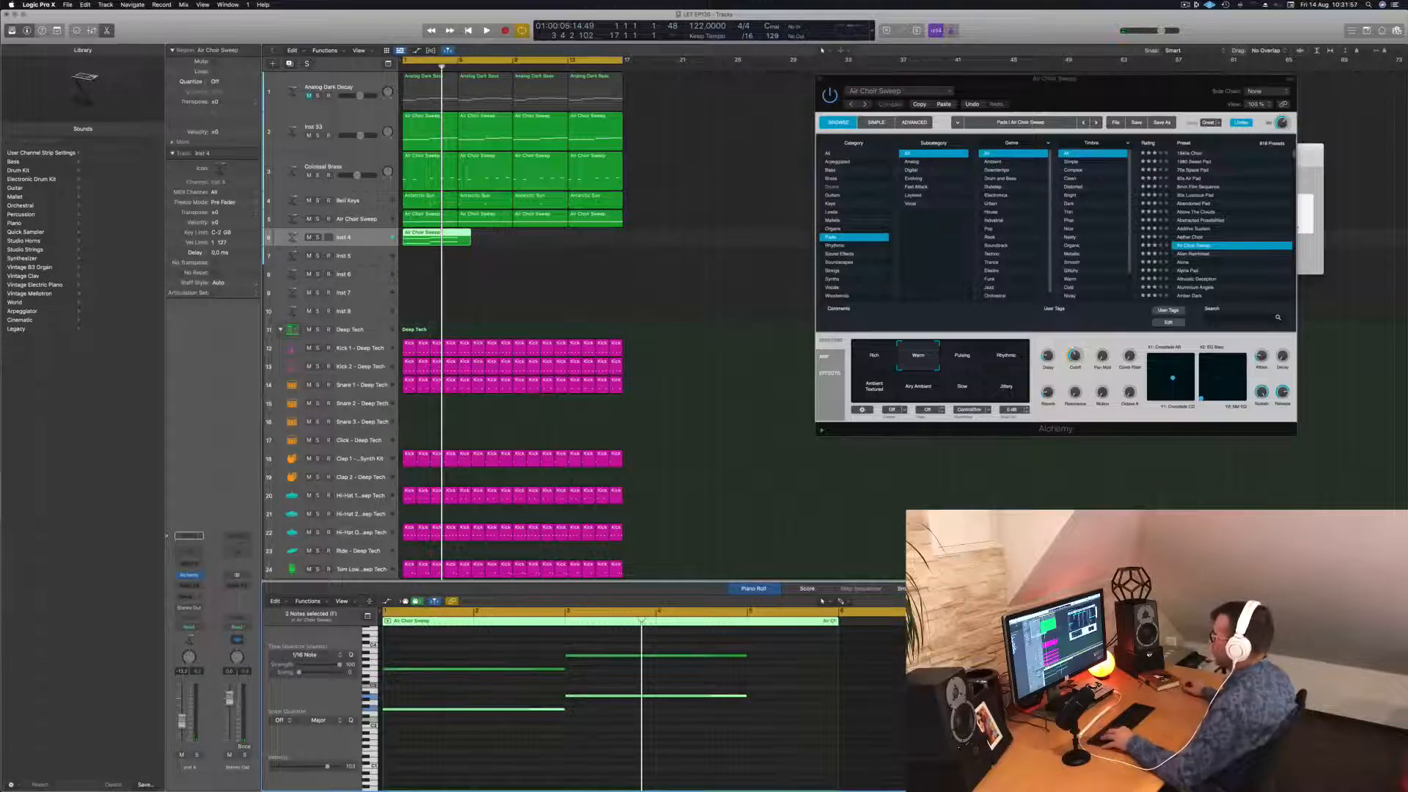
# Split the Inst 4 region at bar 5 and delete the leftover piece.
pyautogui.keyDown('super'); pyautogui.doubleClick(459, 242); pyautogui.keyUp('super')
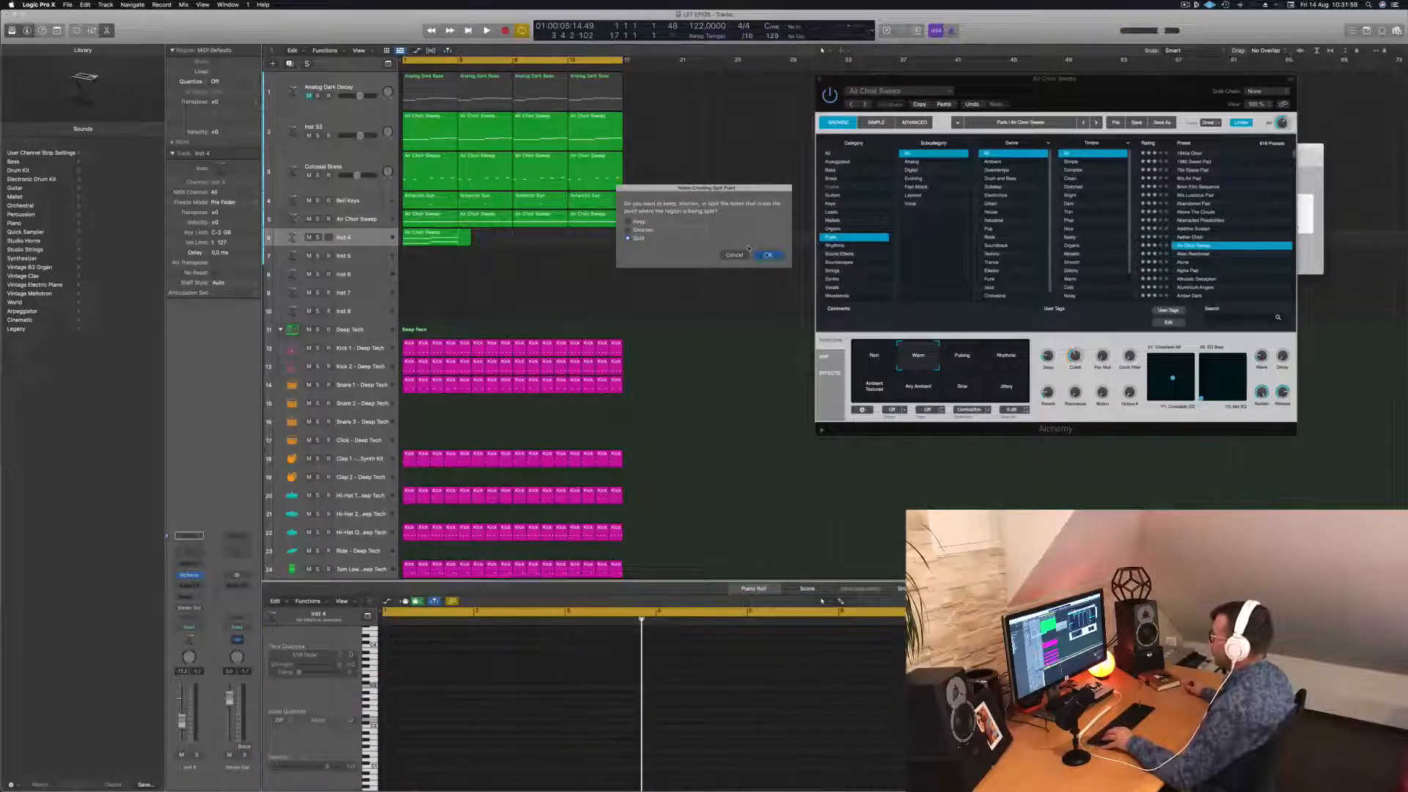
pyautogui.press('Return')
pyautogui.press('Delete')
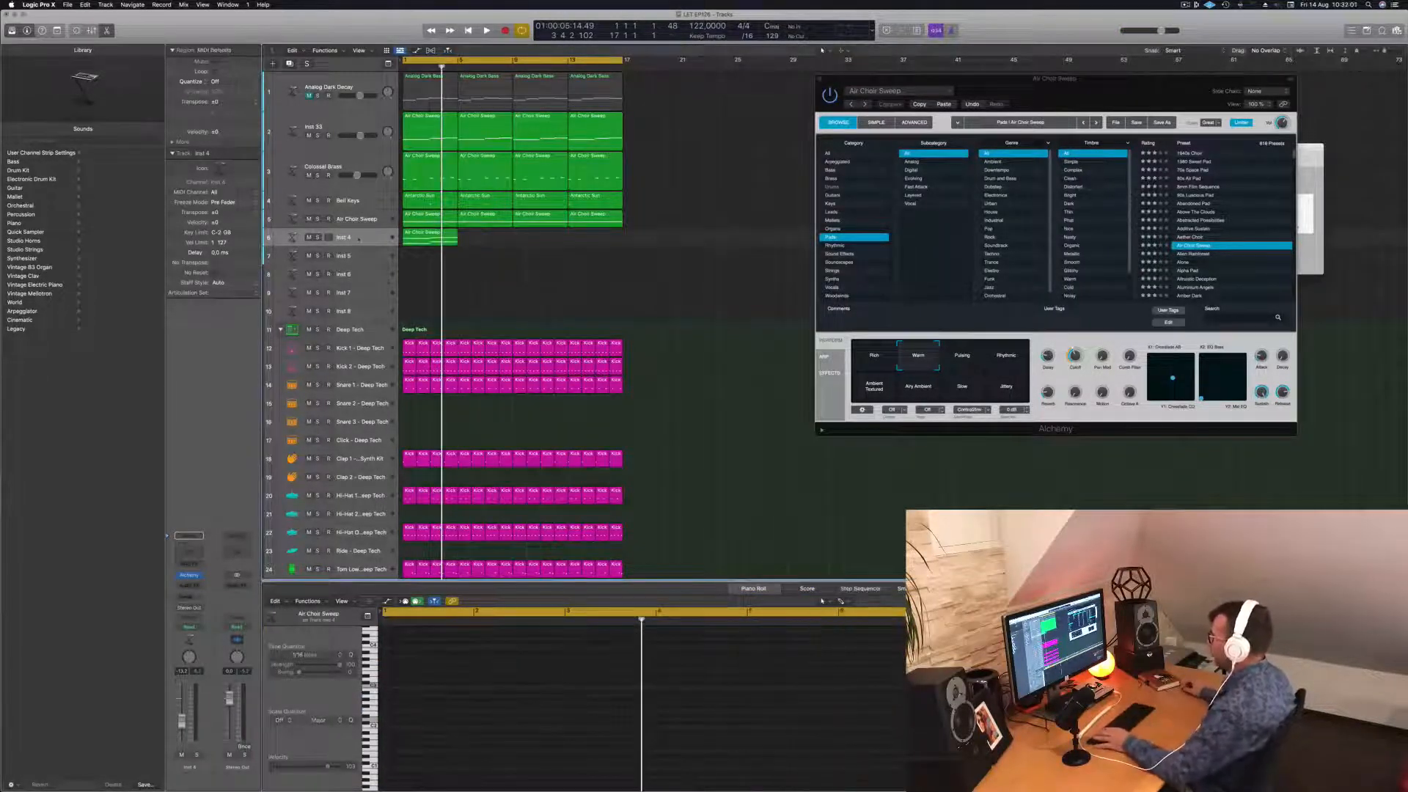
pyautogui.click(359, 239)
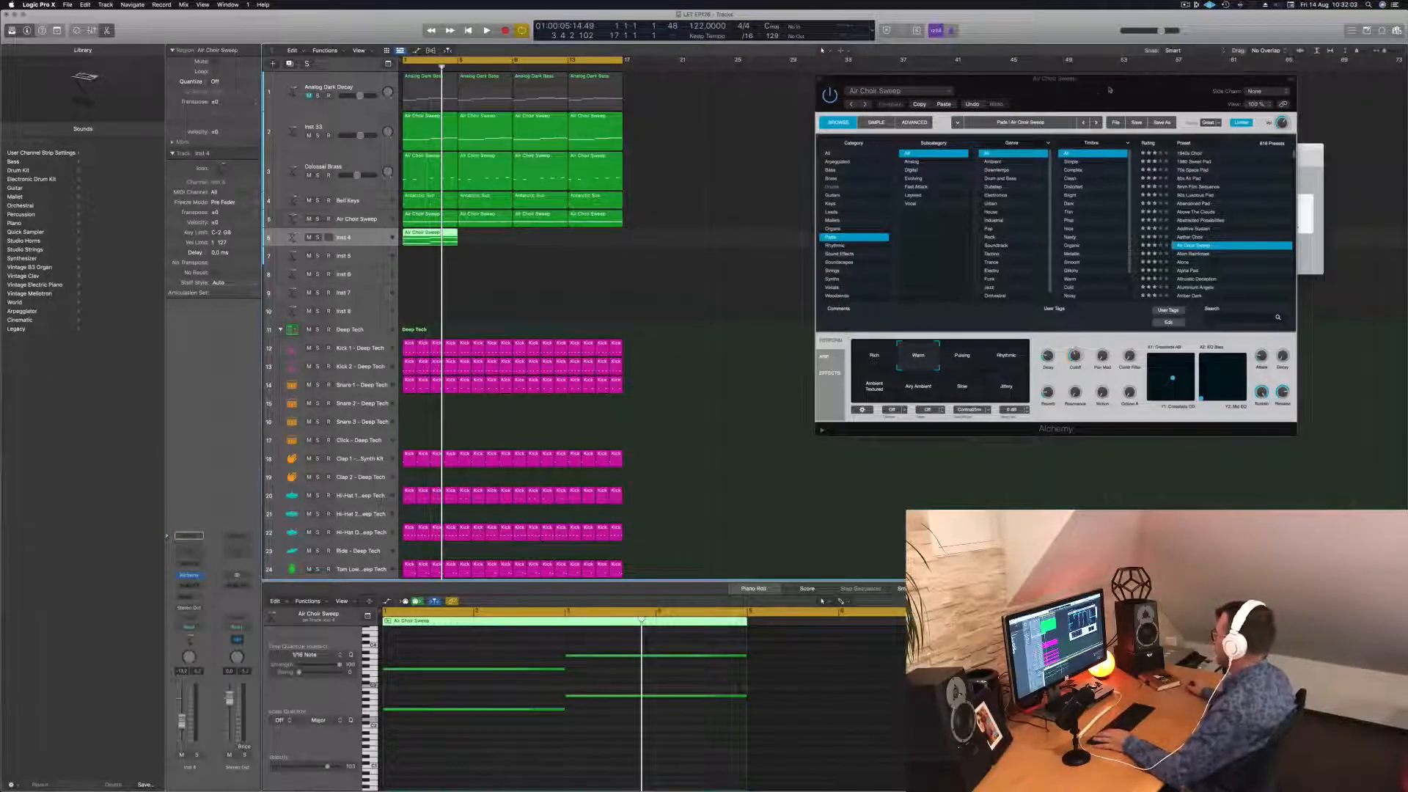
pyautogui.moveTo(1110, 90); pyautogui.dragTo(938, 138)
# Copy the choir region to bar 5, then both copies to bar 9, making four on Inst 4.
pyautogui.click(681, 208)
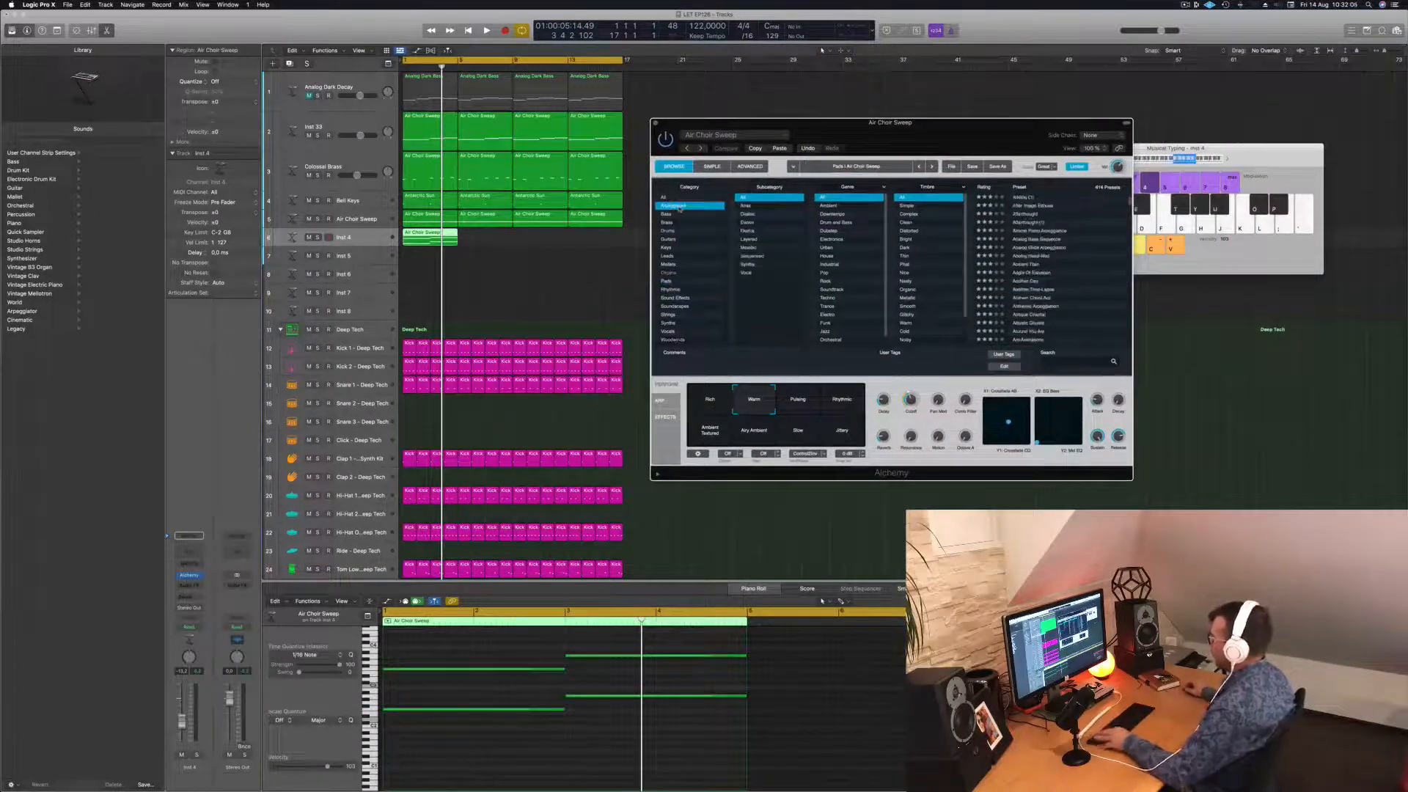
pyautogui.moveTo(435, 238); pyautogui.dragTo(551, 236)
pyautogui.keyDown('shift'); pyautogui.click(436, 242); pyautogui.keyUp('shift')
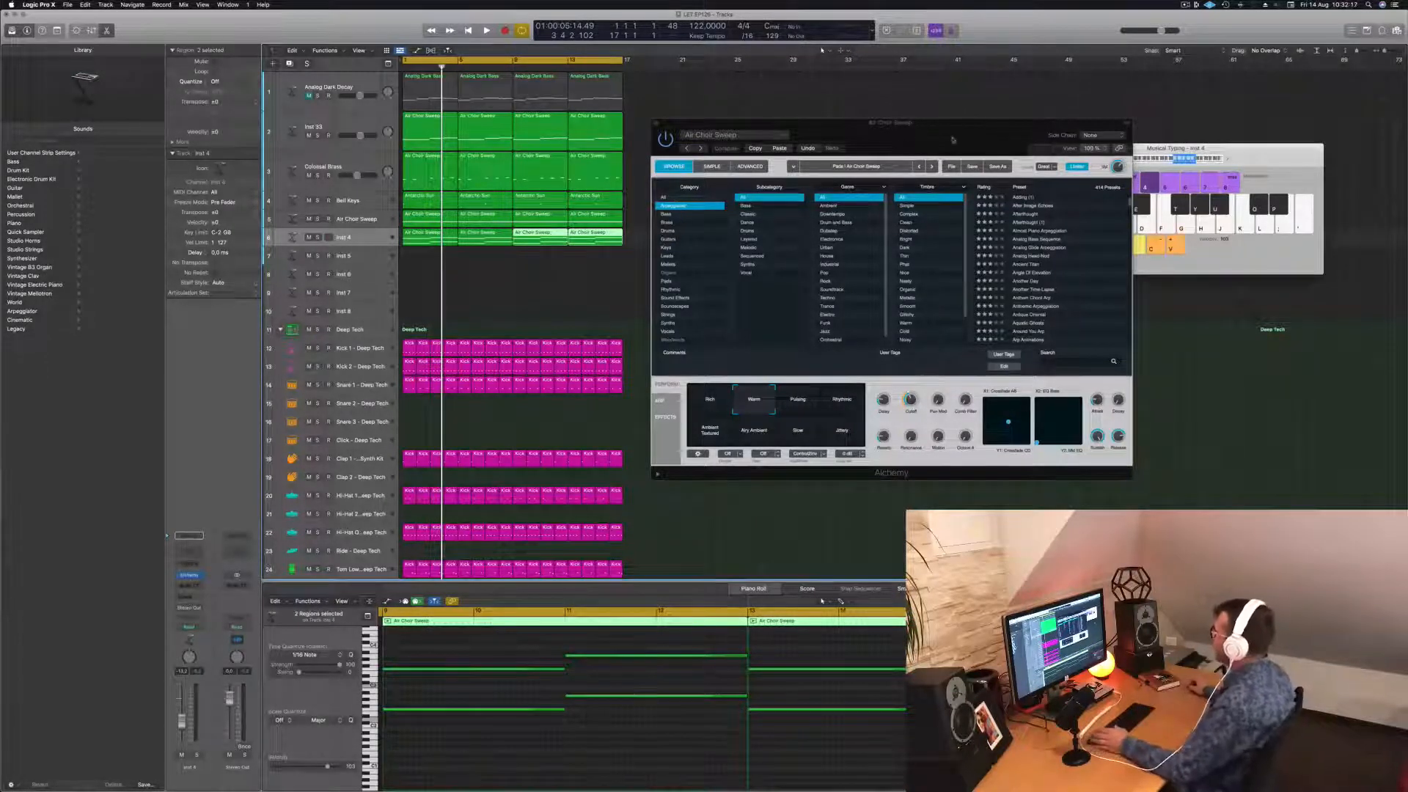
# Load the Ancient Titan preset from Alchemy's Arpeggiated category on track 5.
pyautogui.moveTo(953, 139); pyautogui.dragTo(947, 137)
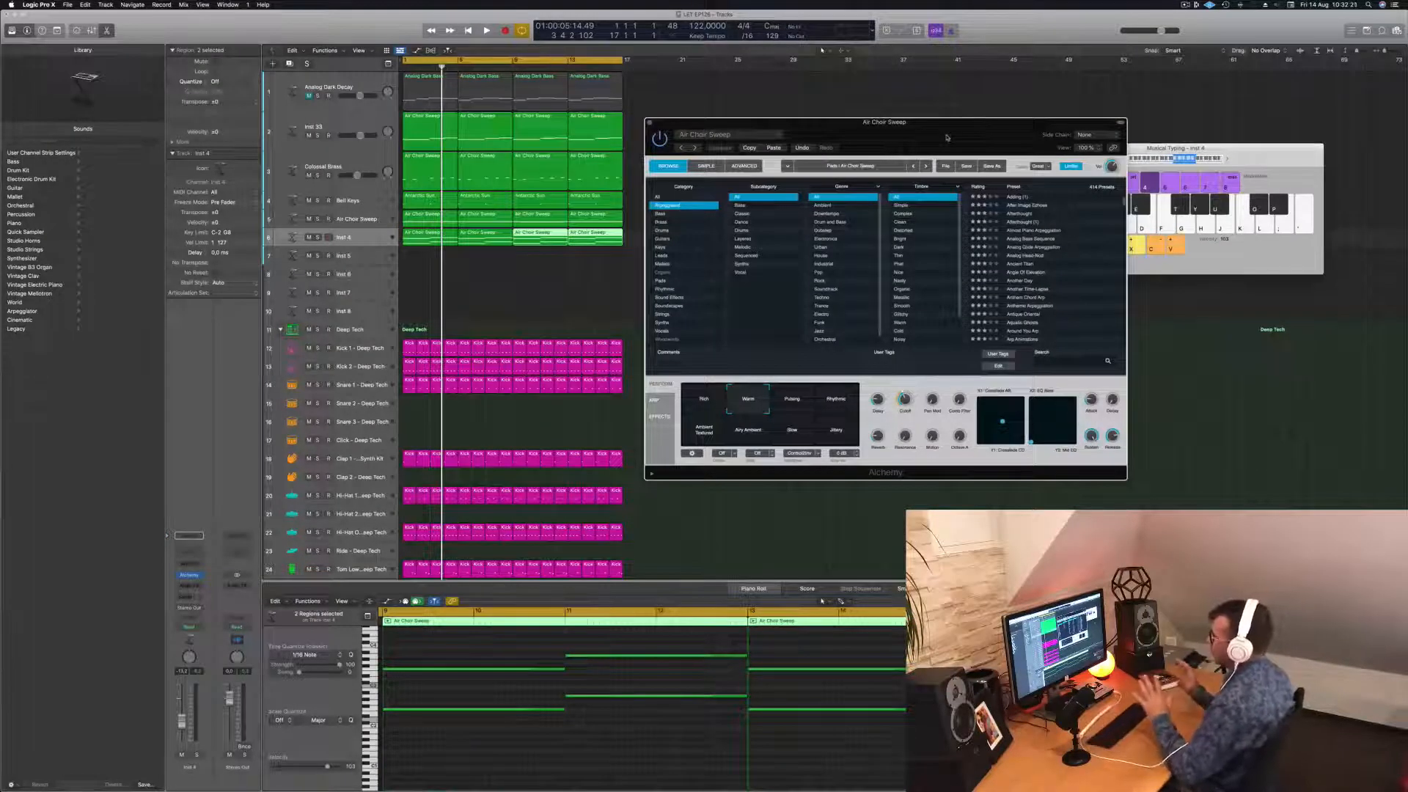
pyautogui.moveTo(946, 138); pyautogui.dragTo(937, 137)
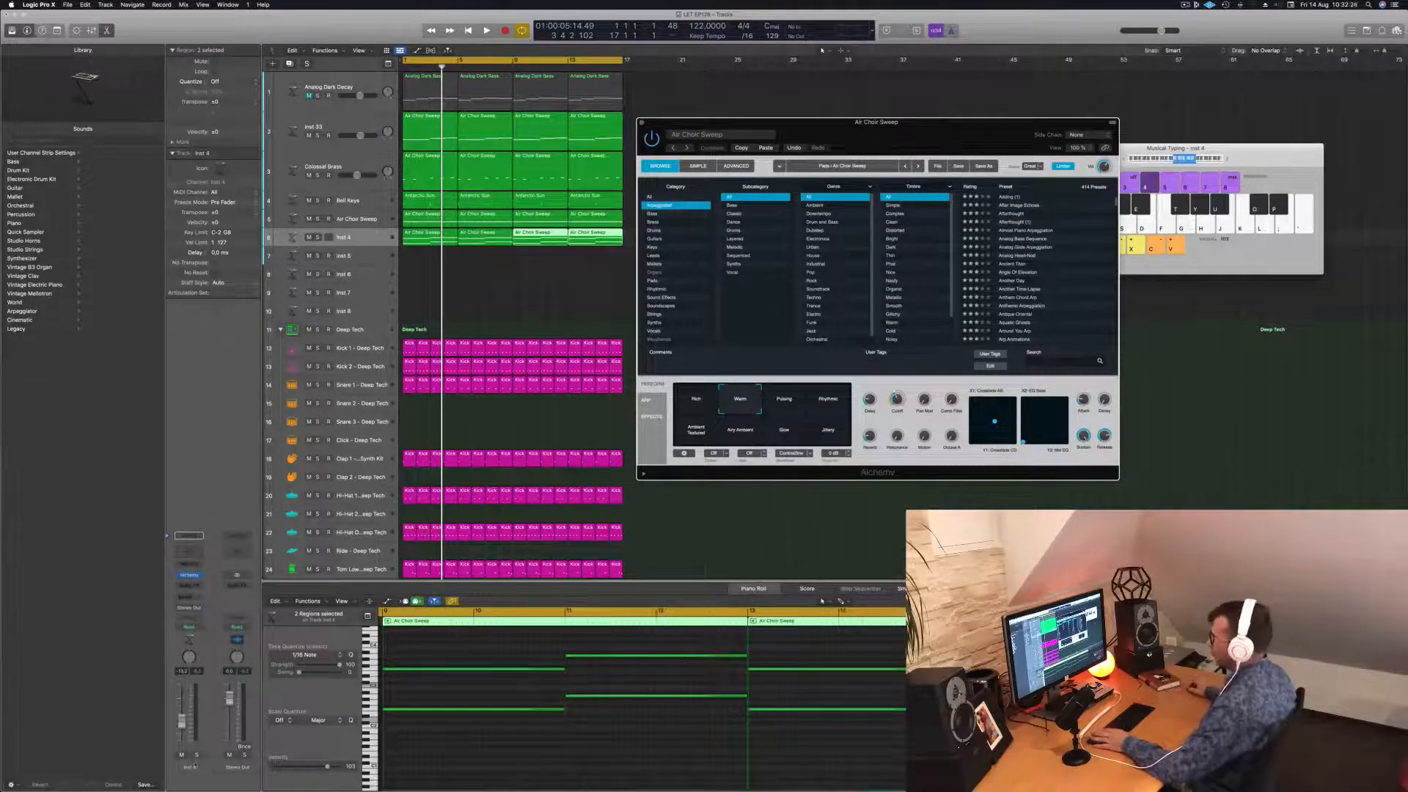
pyautogui.click(990, 660)
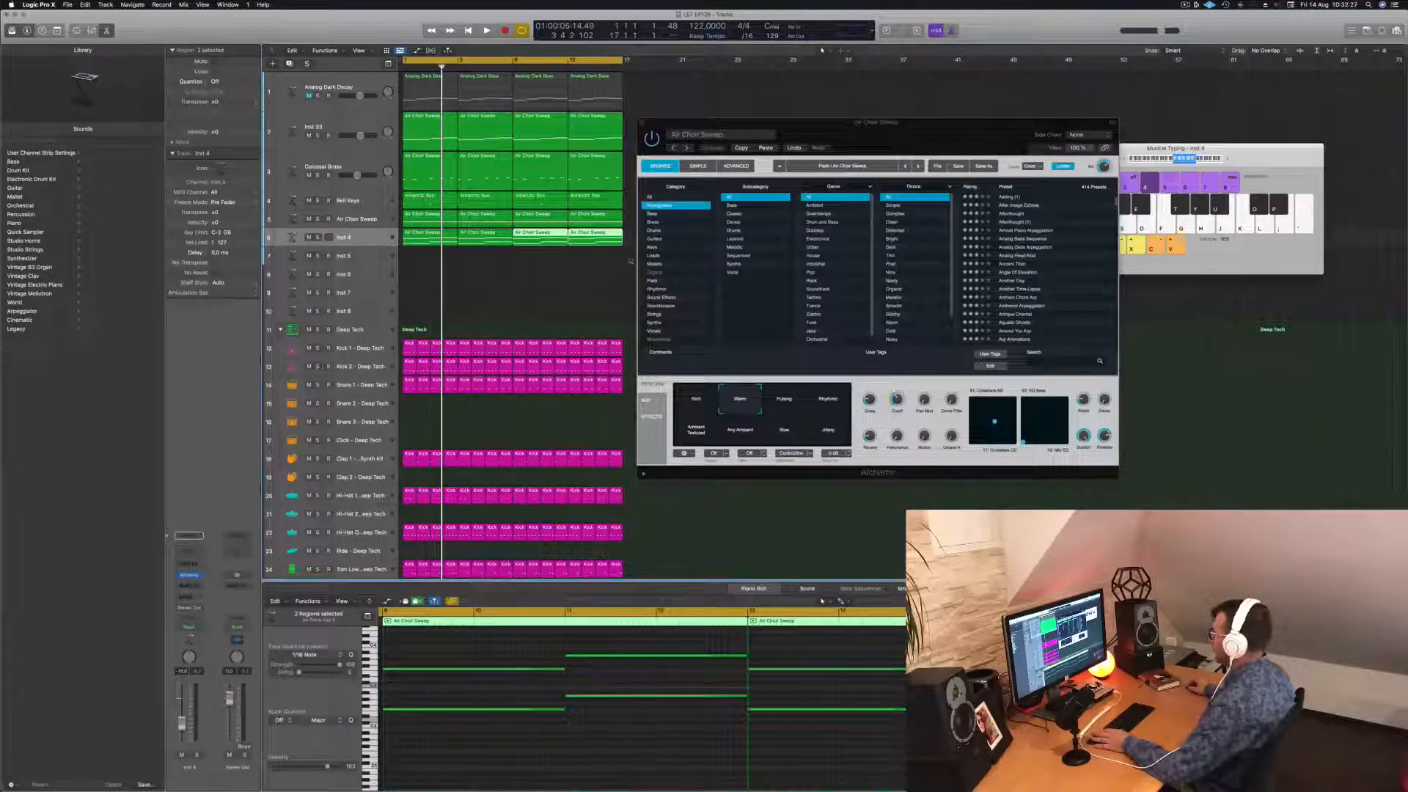
pyautogui.click(1030, 263)
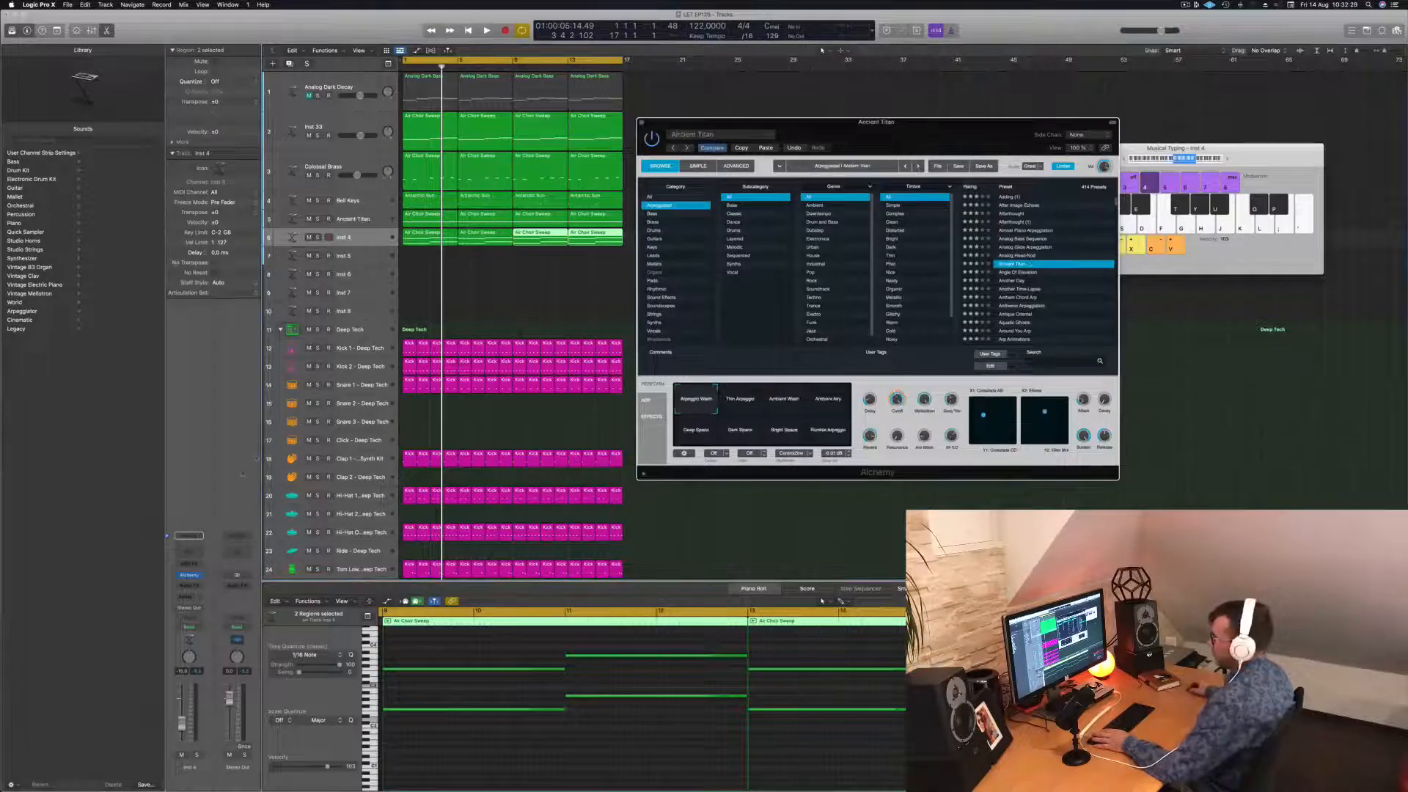
# Play the song from bar 1, then select Inst 4's four regions and open its Alchemy synth.
pyautogui.click(821, 601)
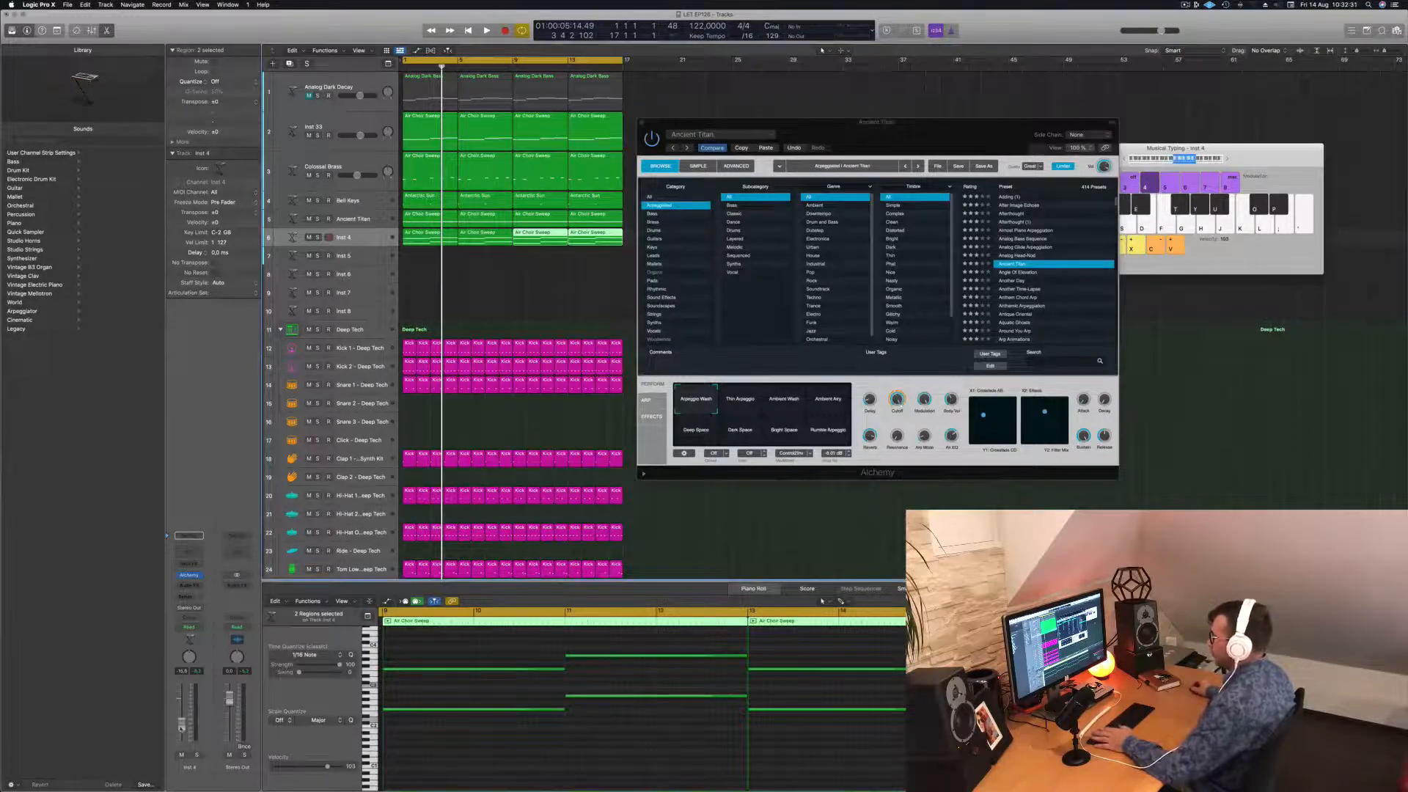
pyautogui.press('Return')
pyautogui.press('space')
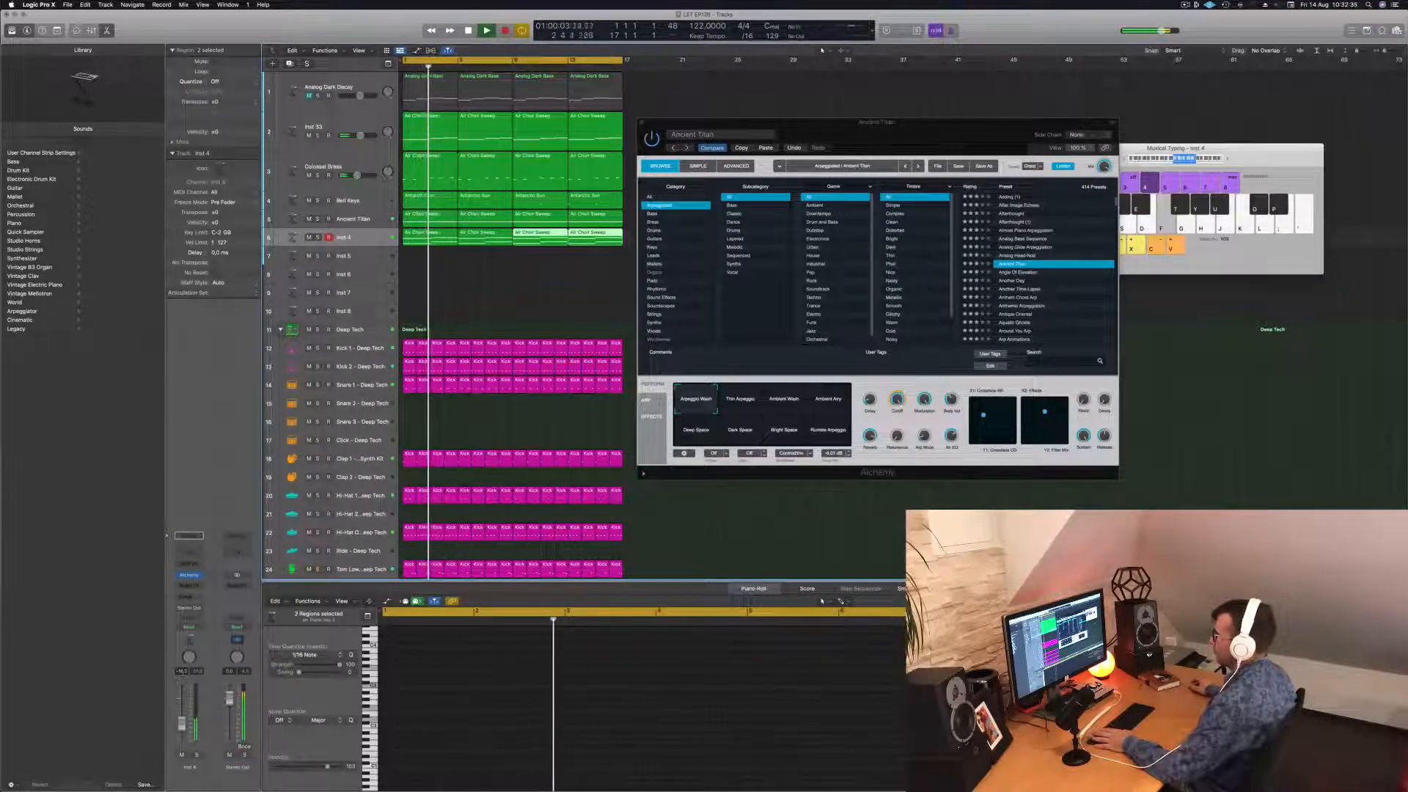
pyautogui.click(379, 240)
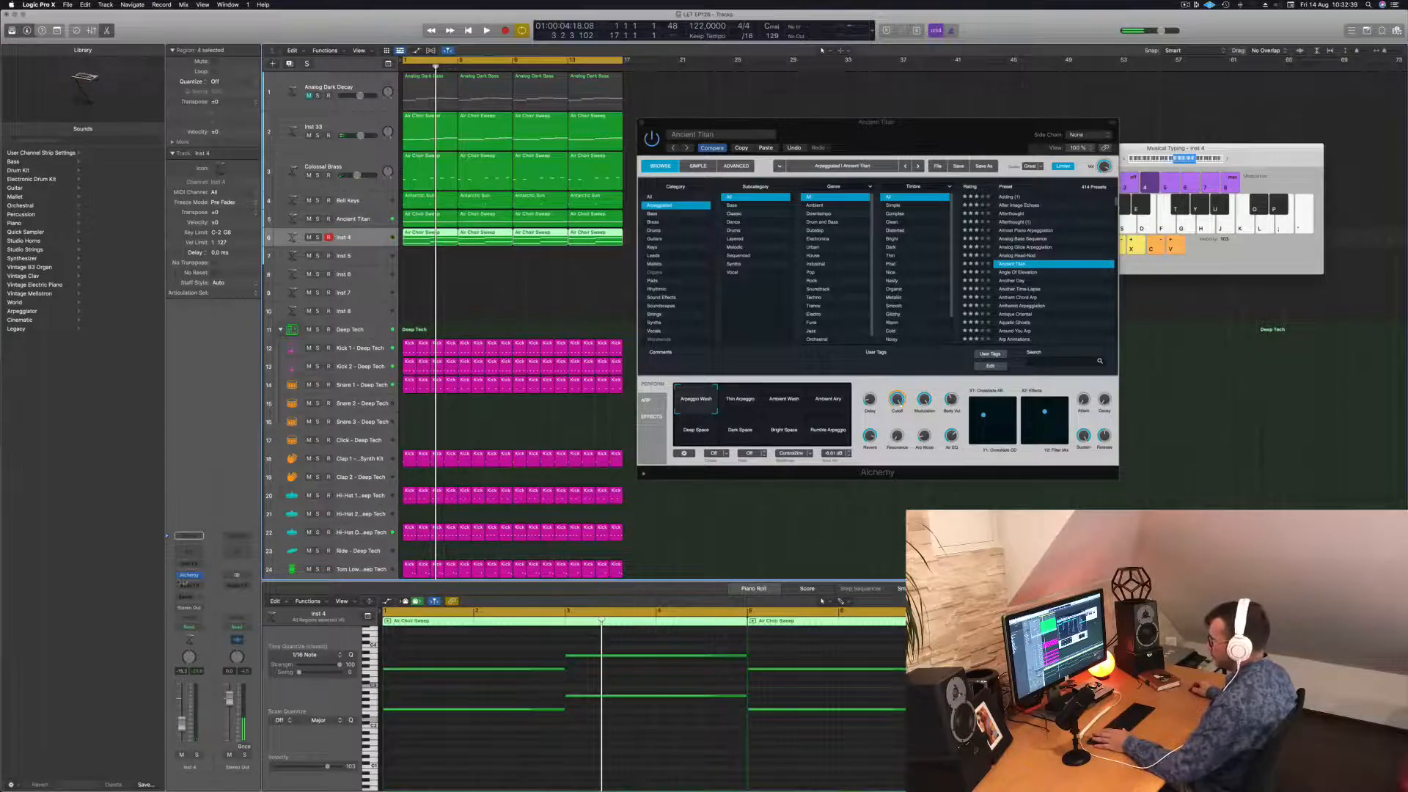
pyautogui.click(189, 575)
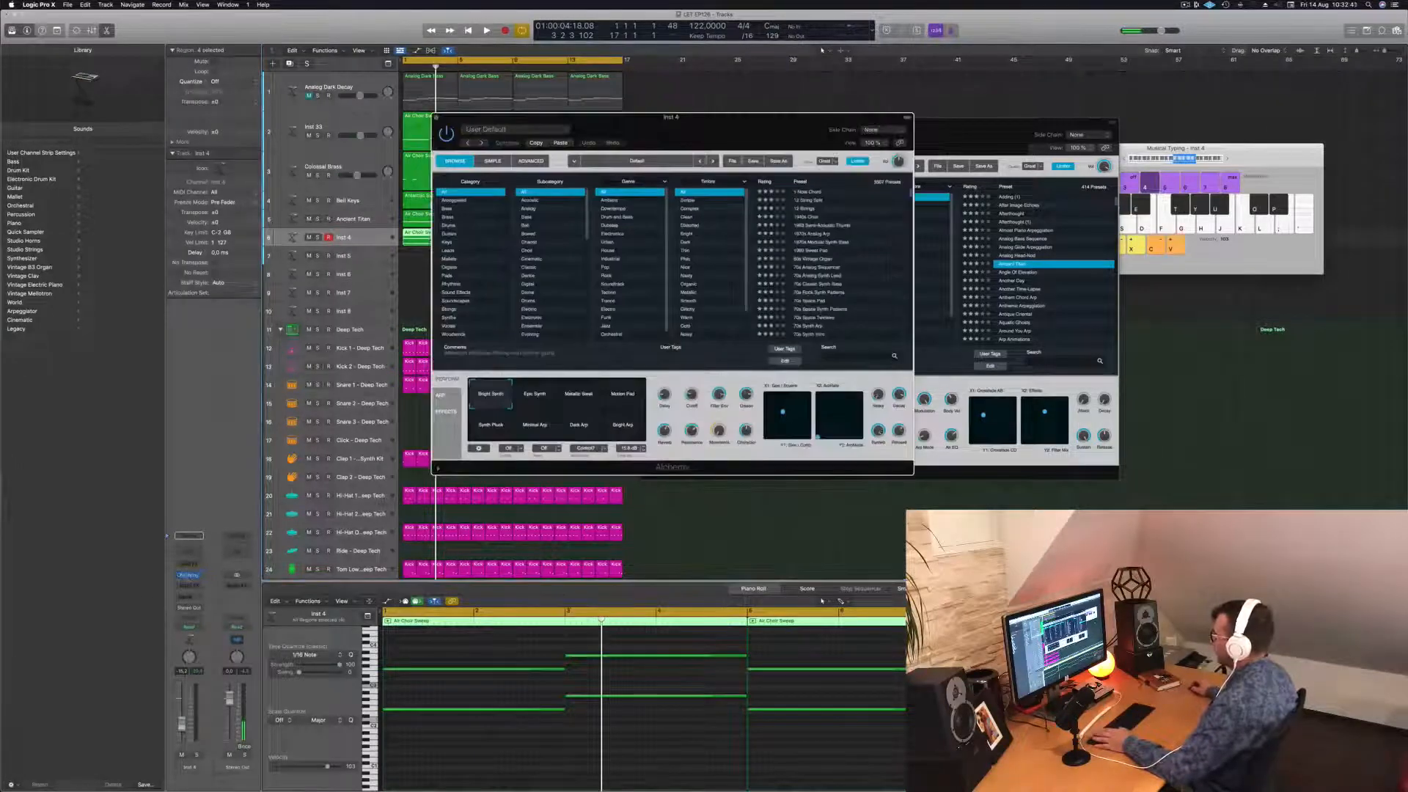
# Play the arrangement, briefly soloing Inst 33 and then Colossal Brass to audition them.
pyautogui.moveTo(732, 120); pyautogui.dragTo(1107, 224)
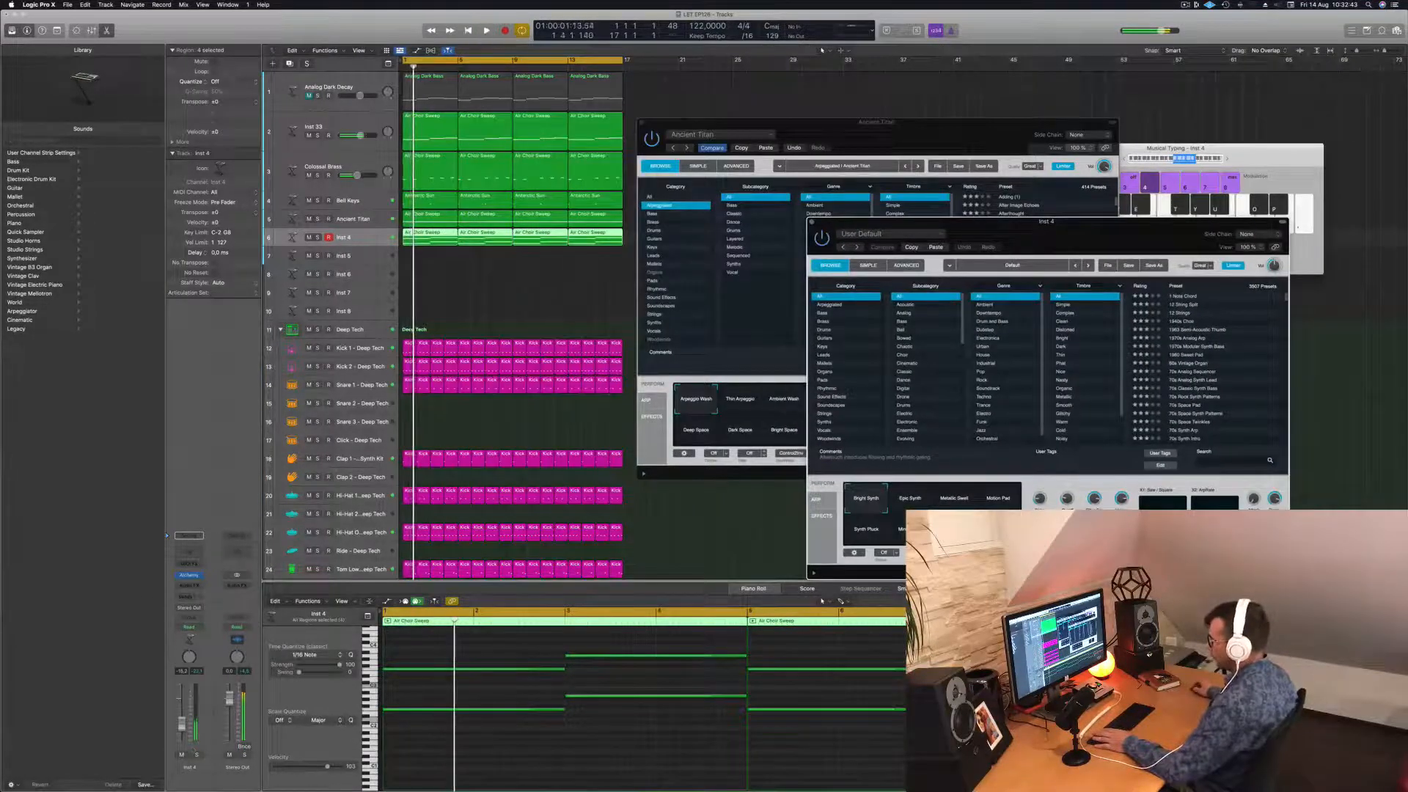
pyautogui.press('space')
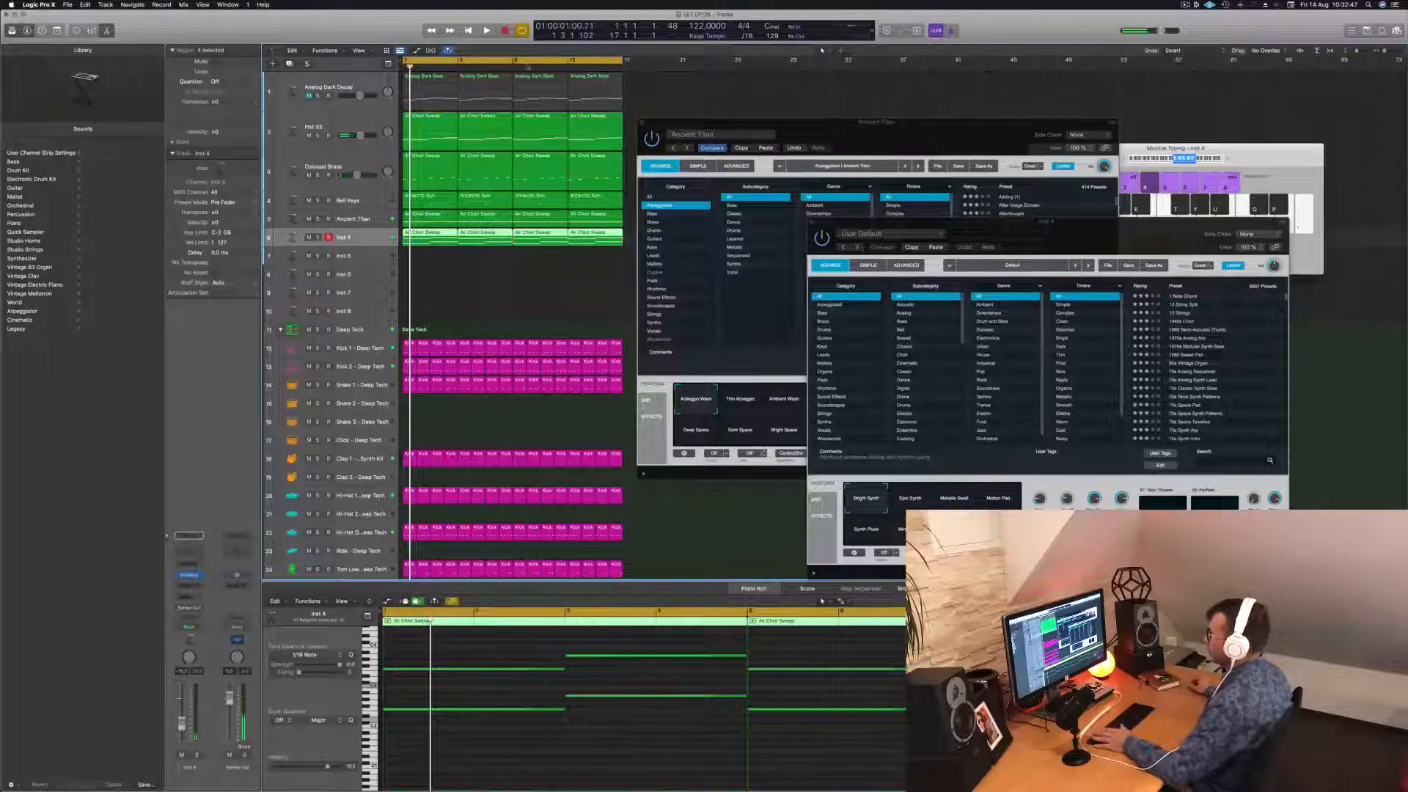
pyautogui.moveTo(1003, 239); pyautogui.dragTo(1250, 194)
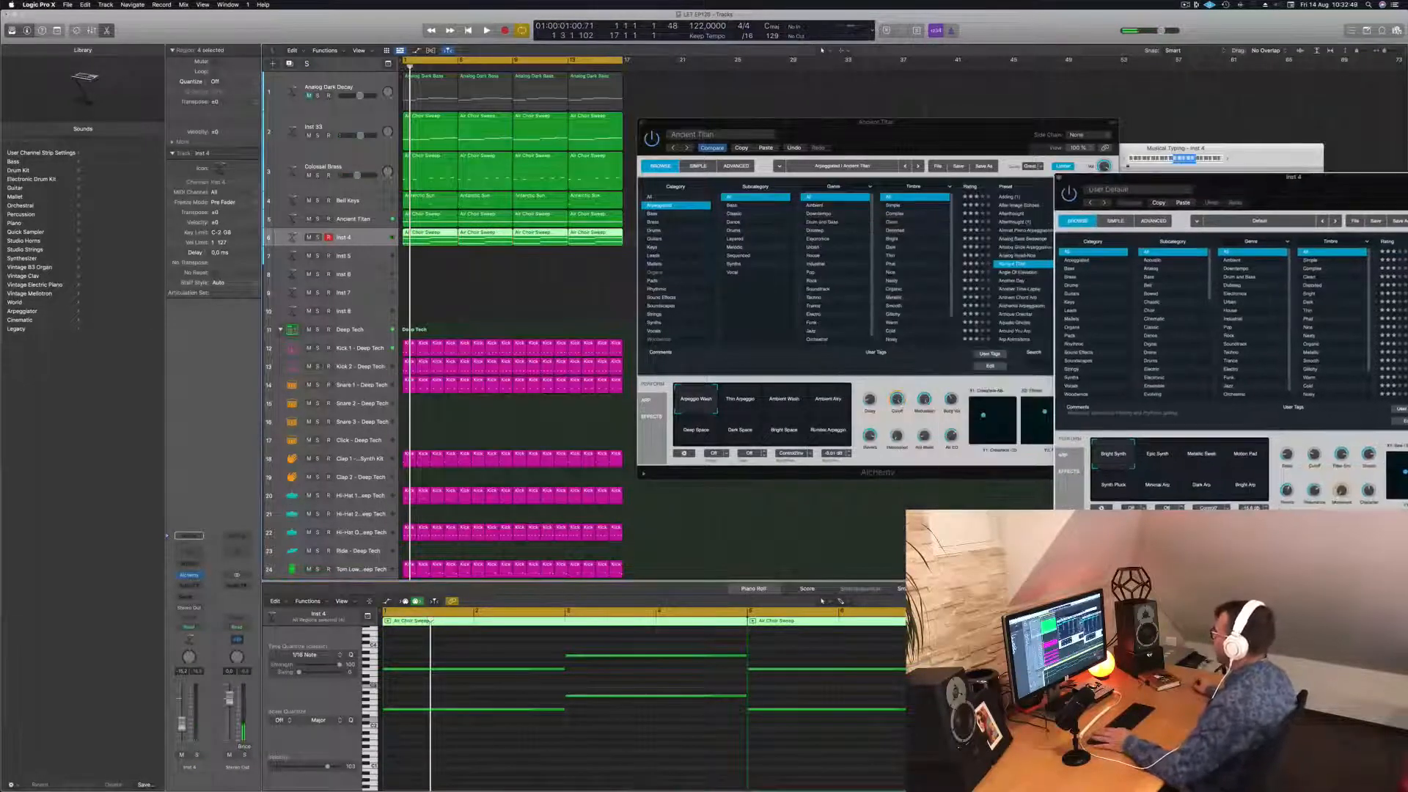
pyautogui.moveTo(902, 133); pyautogui.dragTo(896, 163)
pyautogui.press('space')
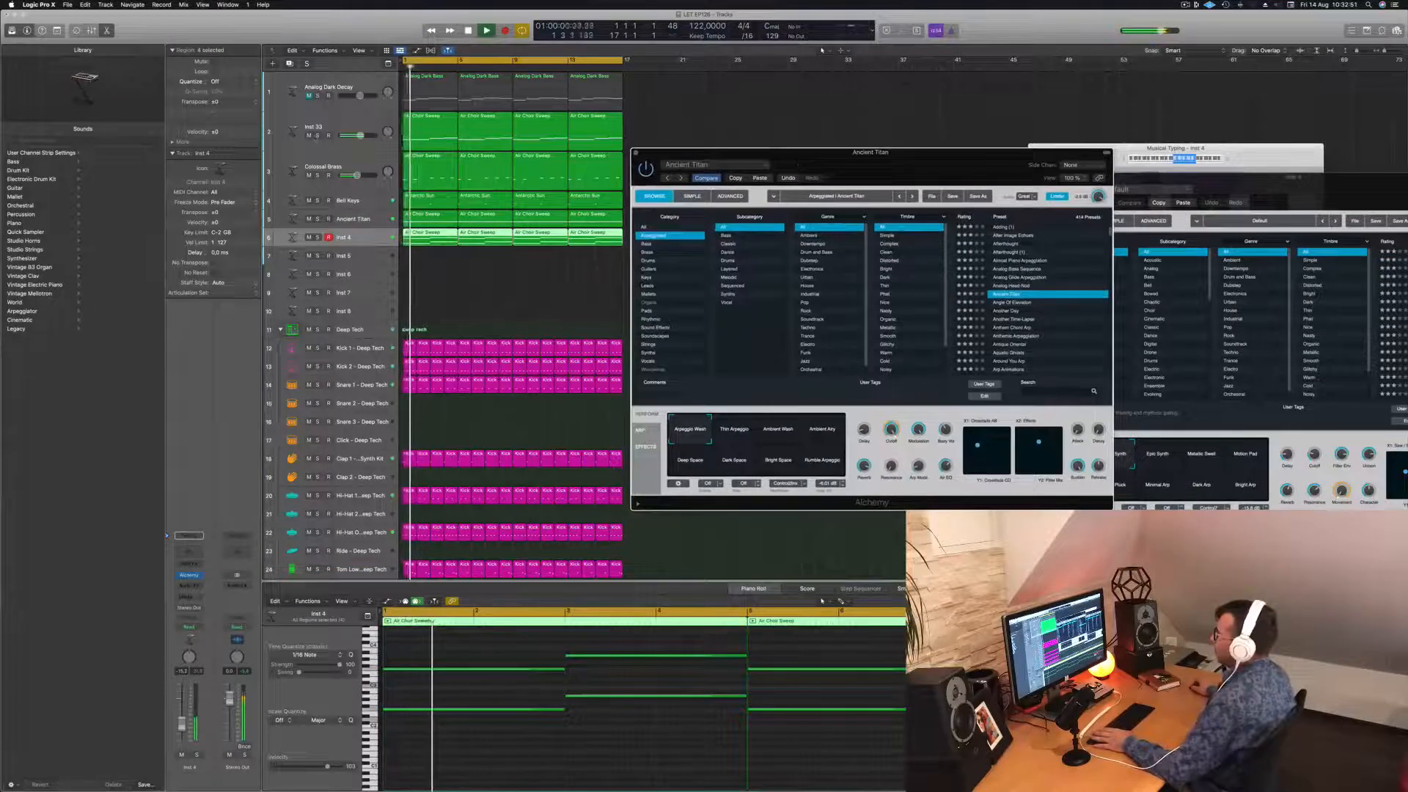
pyautogui.click(318, 135)
pyautogui.click(317, 136)
pyautogui.click(318, 176)
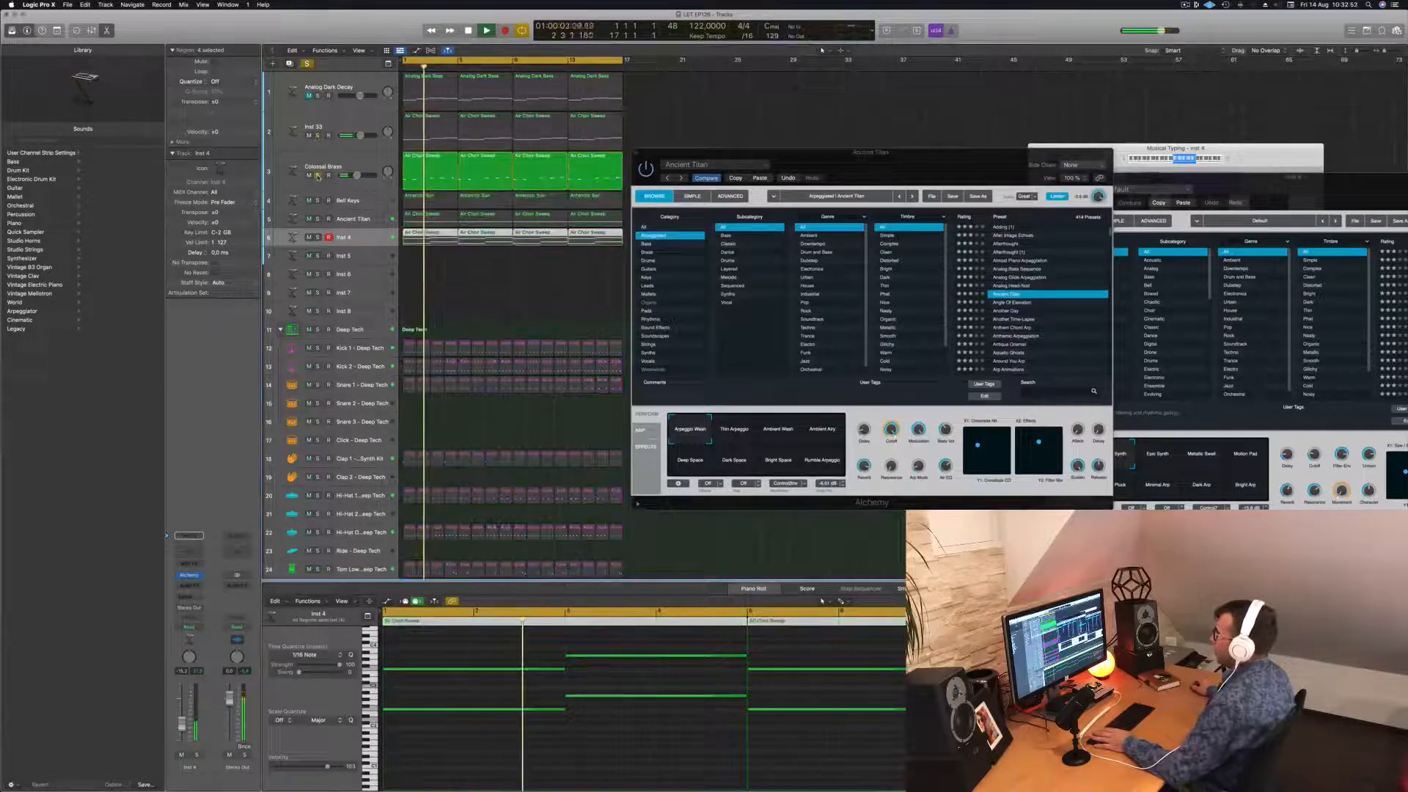
pyautogui.click(317, 175)
# Audition Ancient Titan solo, then add a new track below it with duplicated settings.
pyautogui.click(317, 218)
pyautogui.click(317, 219)
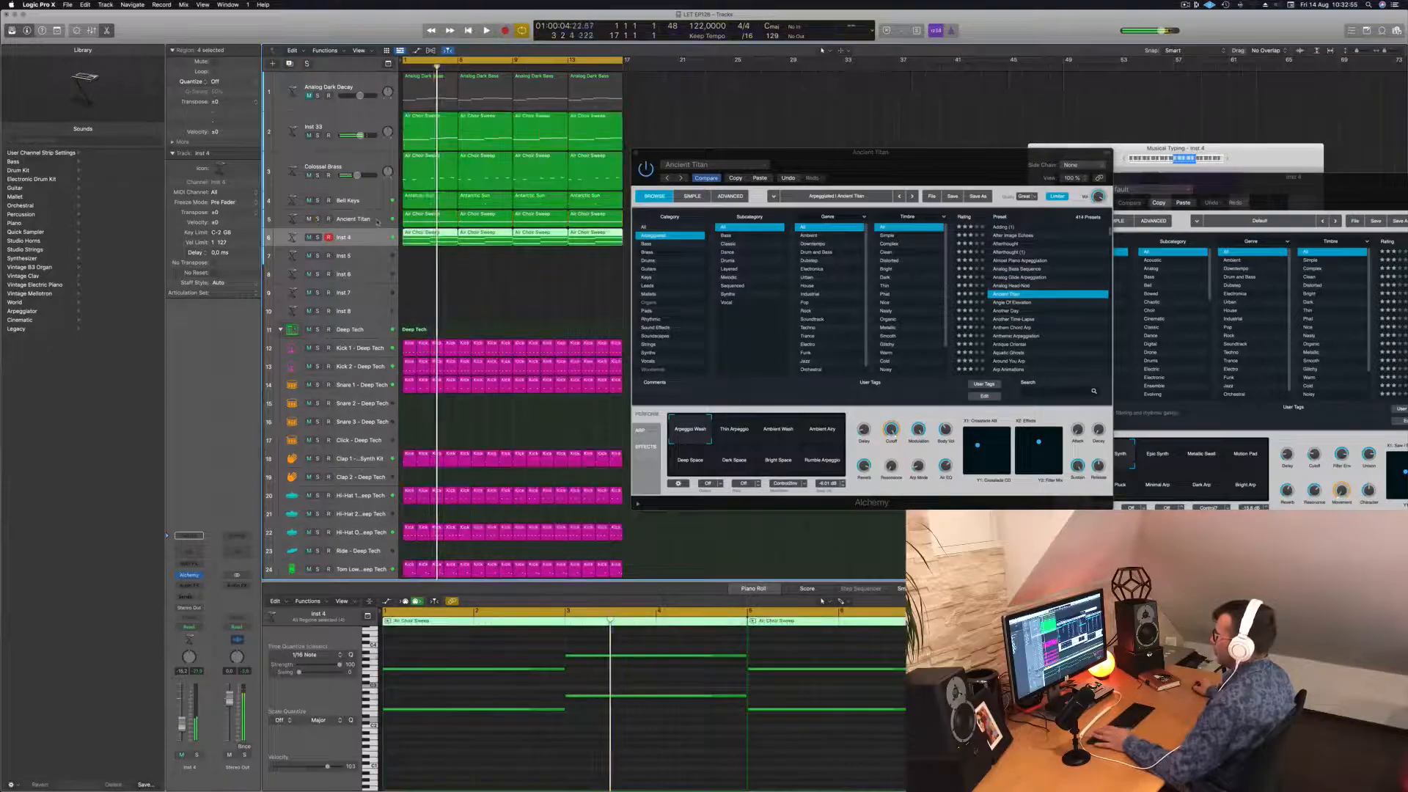
pyautogui.click(377, 220)
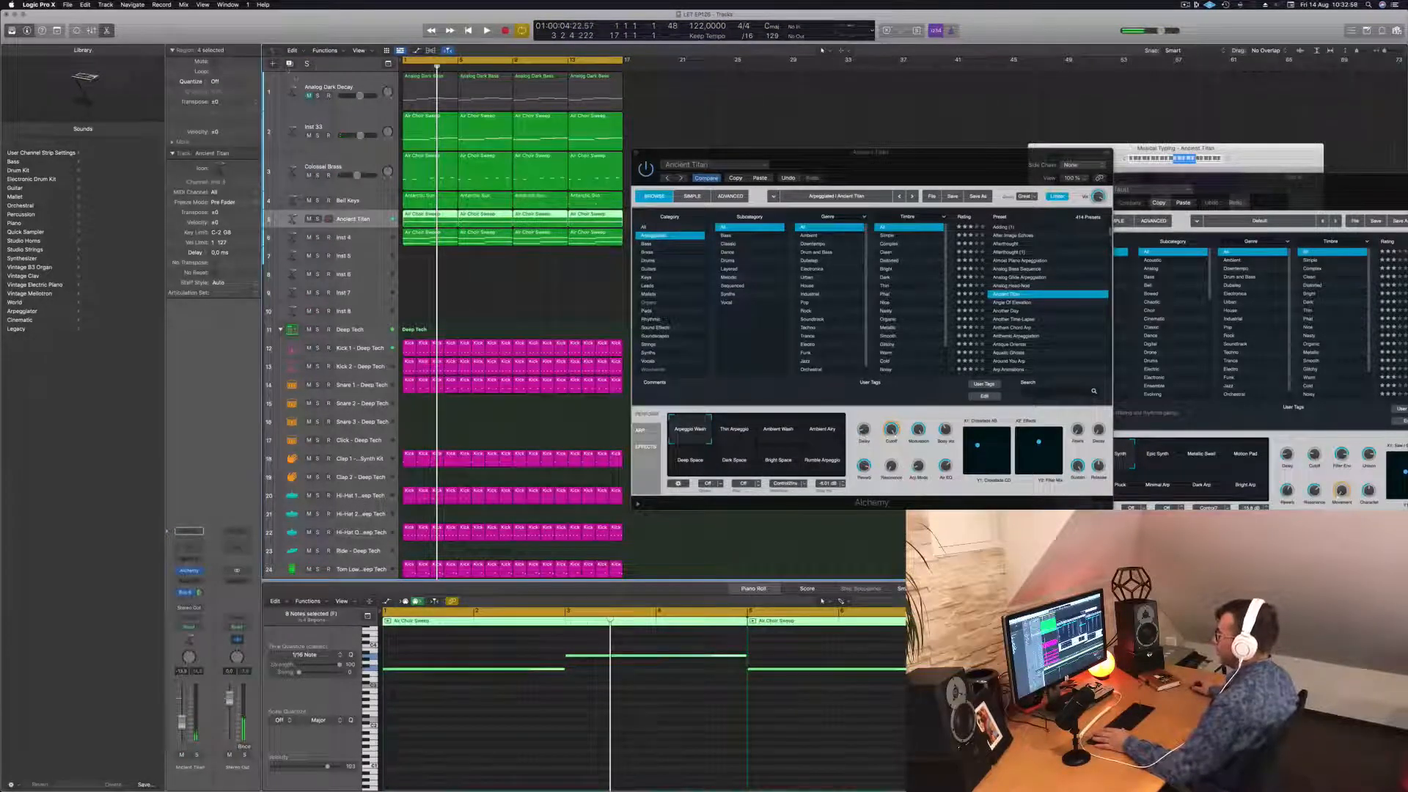
pyautogui.click(290, 64)
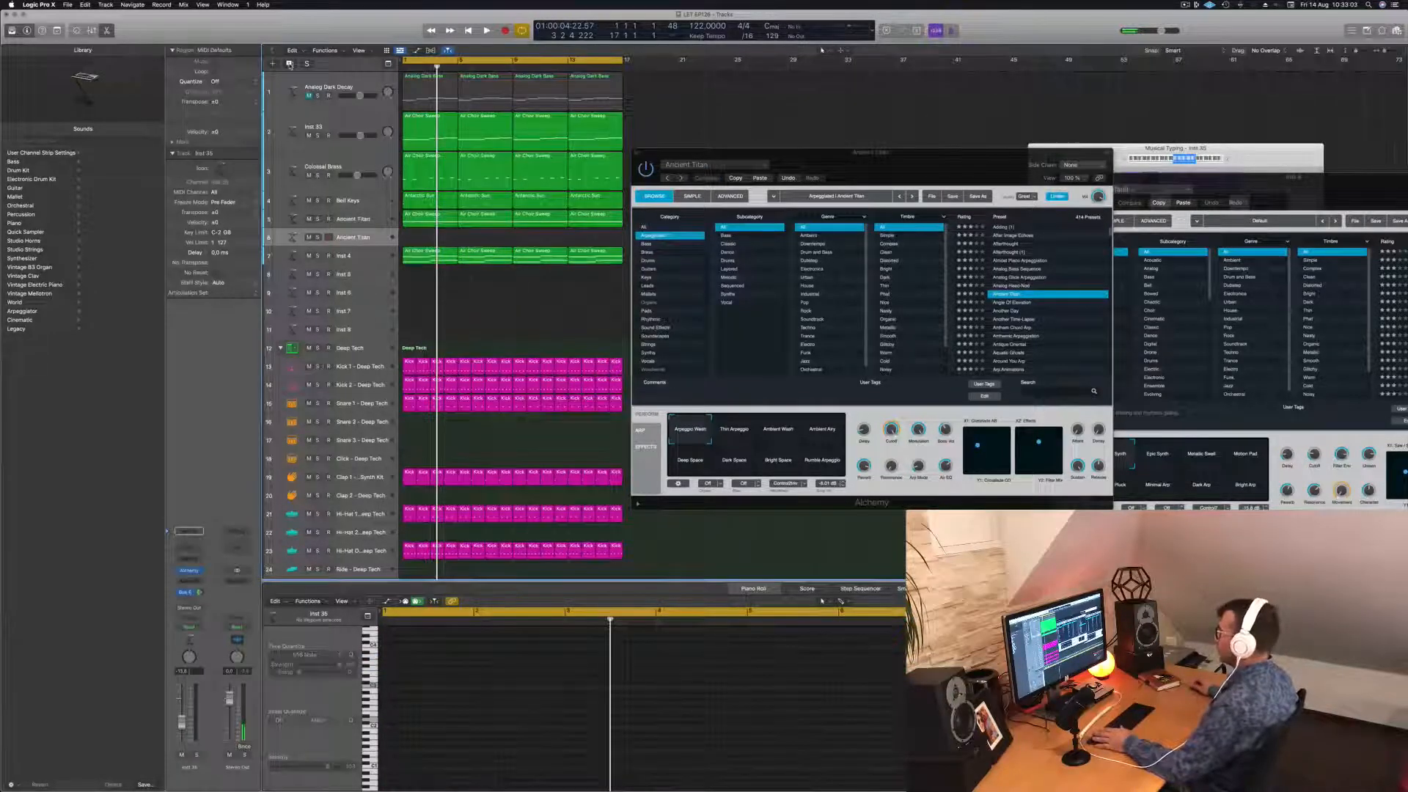
# Revert track 5 to Air Choir Sweep and copy its four choir regions onto track 6.
pyautogui.click(787, 178)
pyautogui.press('space')
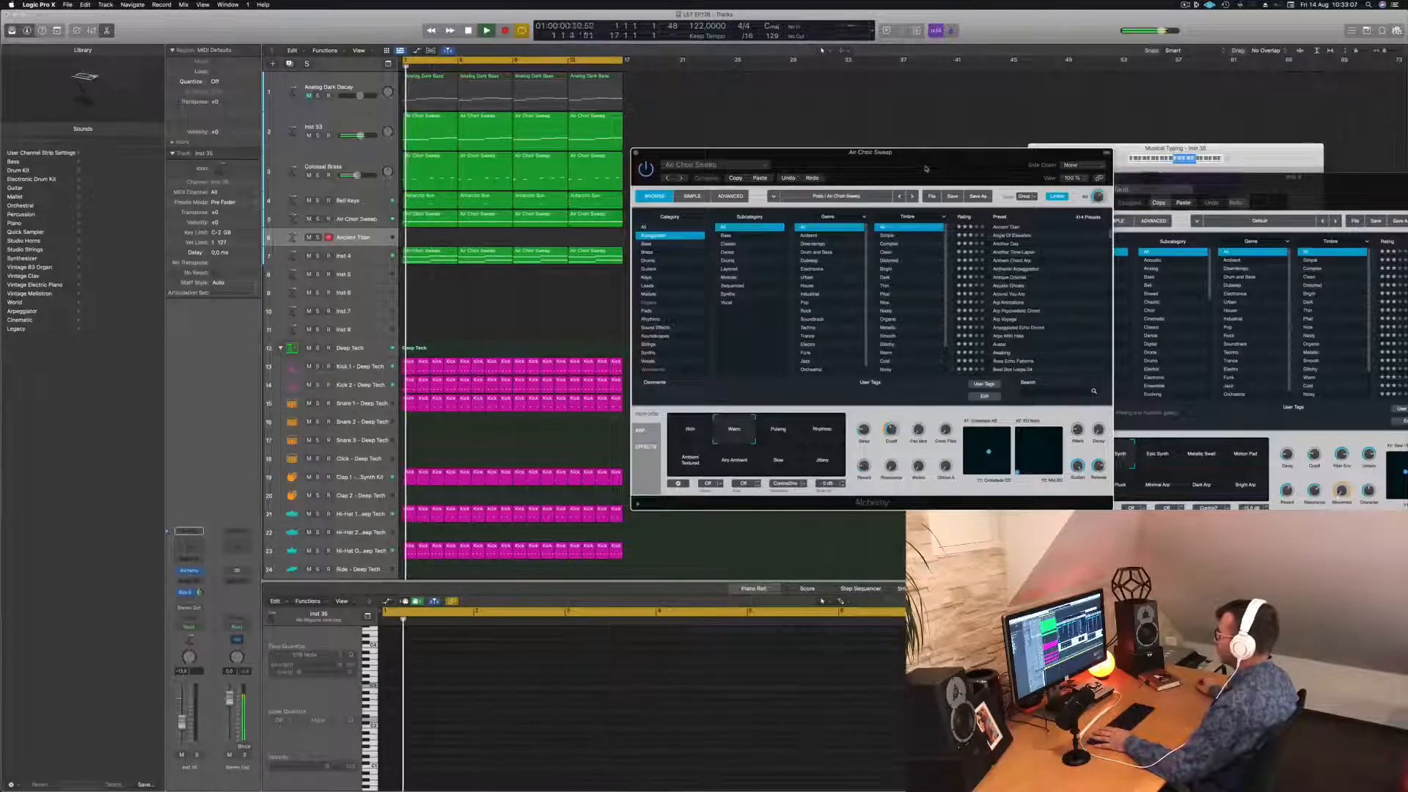
pyautogui.moveTo(922, 168); pyautogui.dragTo(880, 104)
pyautogui.click(318, 219)
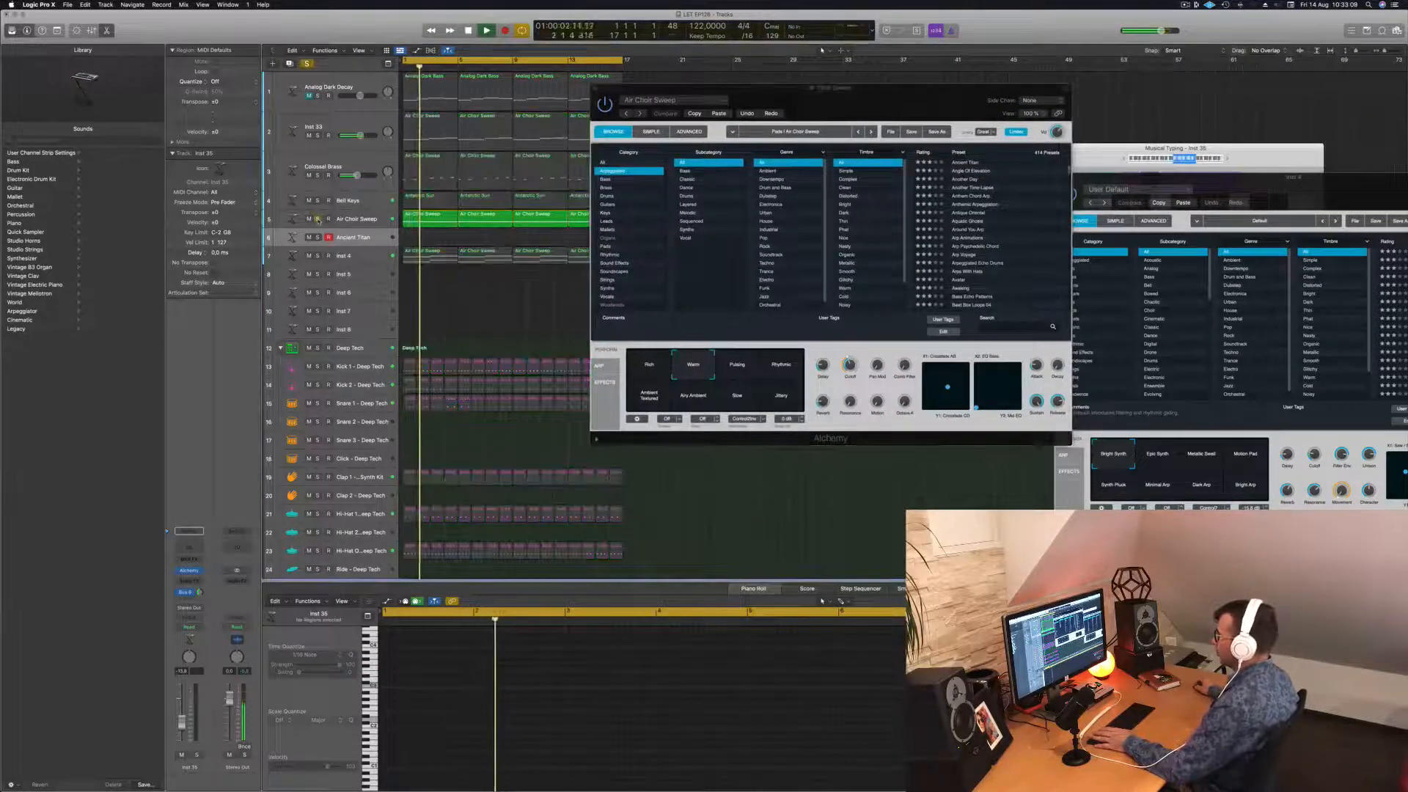
pyautogui.click(318, 219)
pyautogui.press('Return')
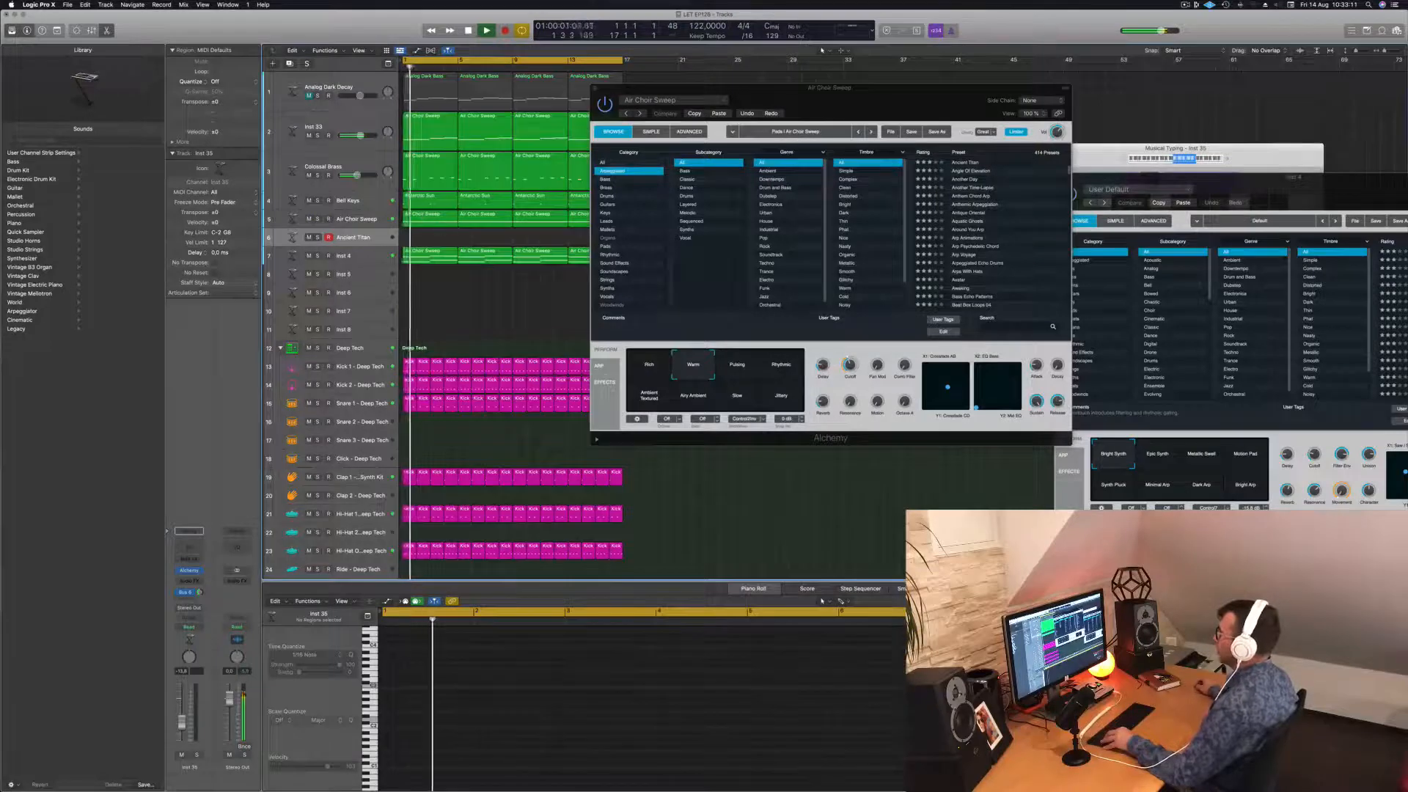
pyautogui.moveTo(842, 96); pyautogui.dragTo(1120, 109)
pyautogui.moveTo(644, 217); pyautogui.dragTo(429, 237)
pyautogui.press('Return')
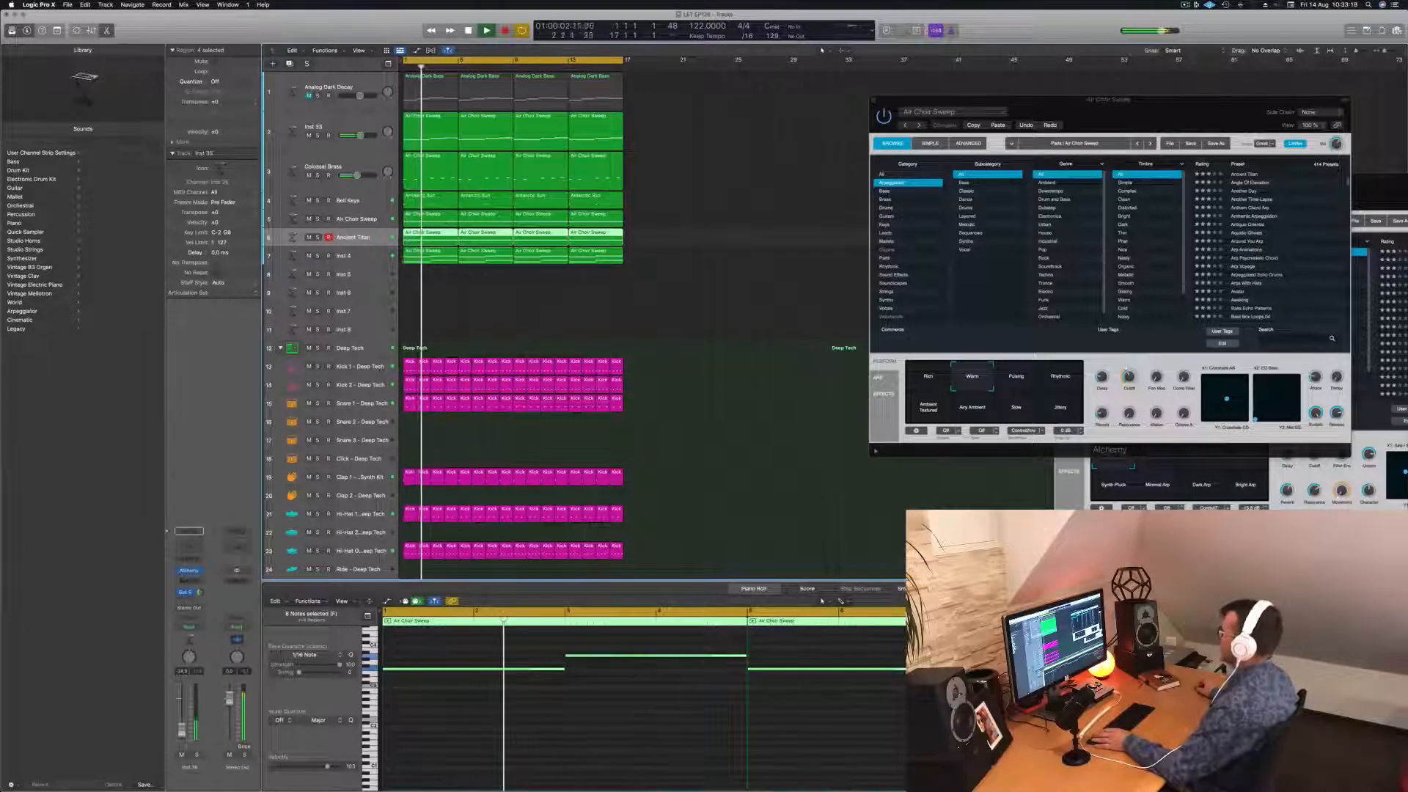
# Close the Air Choir Sweep synth, enlarge the Ancient Titan track, and open its Alchemy.
pyautogui.moveTo(954, 102); pyautogui.dragTo(488, 170)
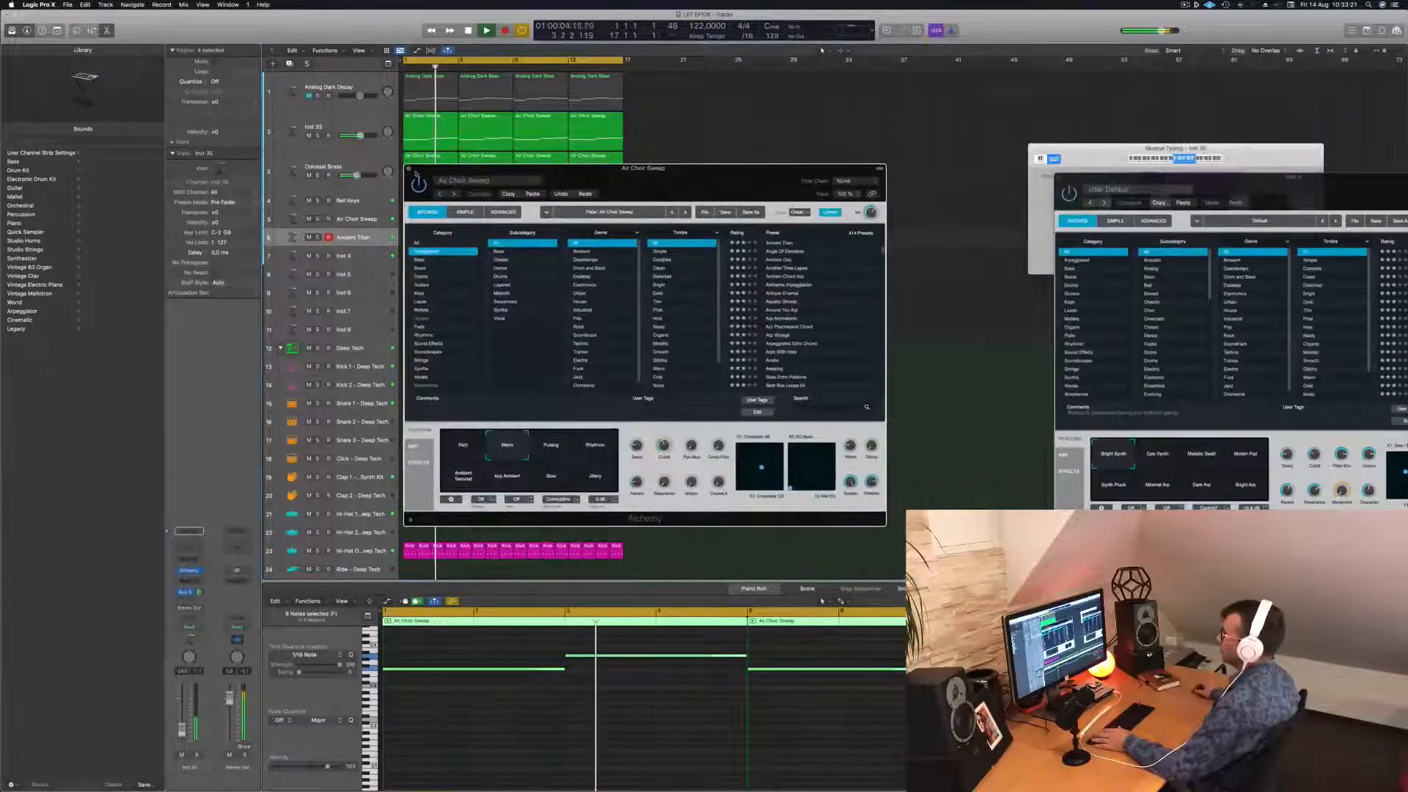
pyautogui.click(408, 169)
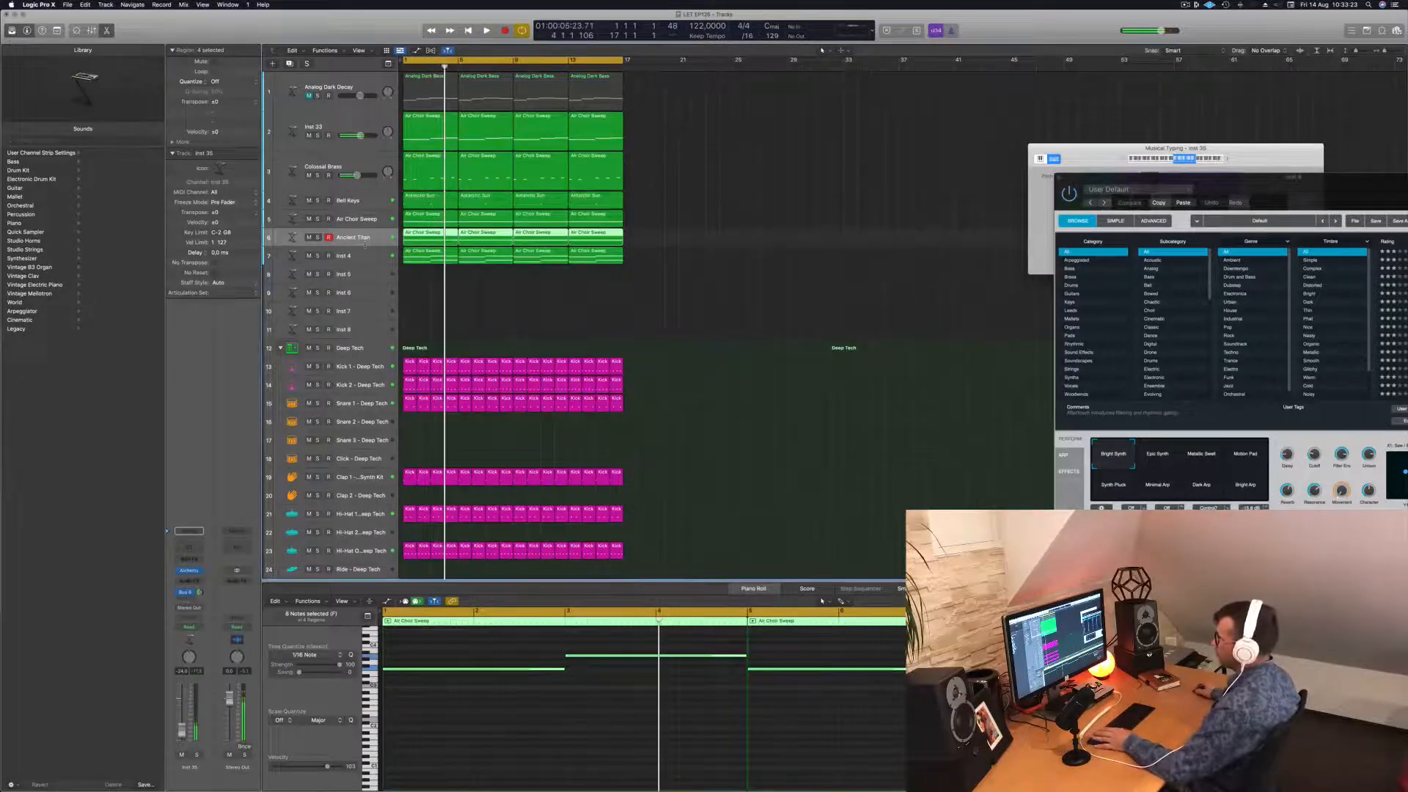
pyautogui.moveTo(365, 245); pyautogui.dragTo(363, 275)
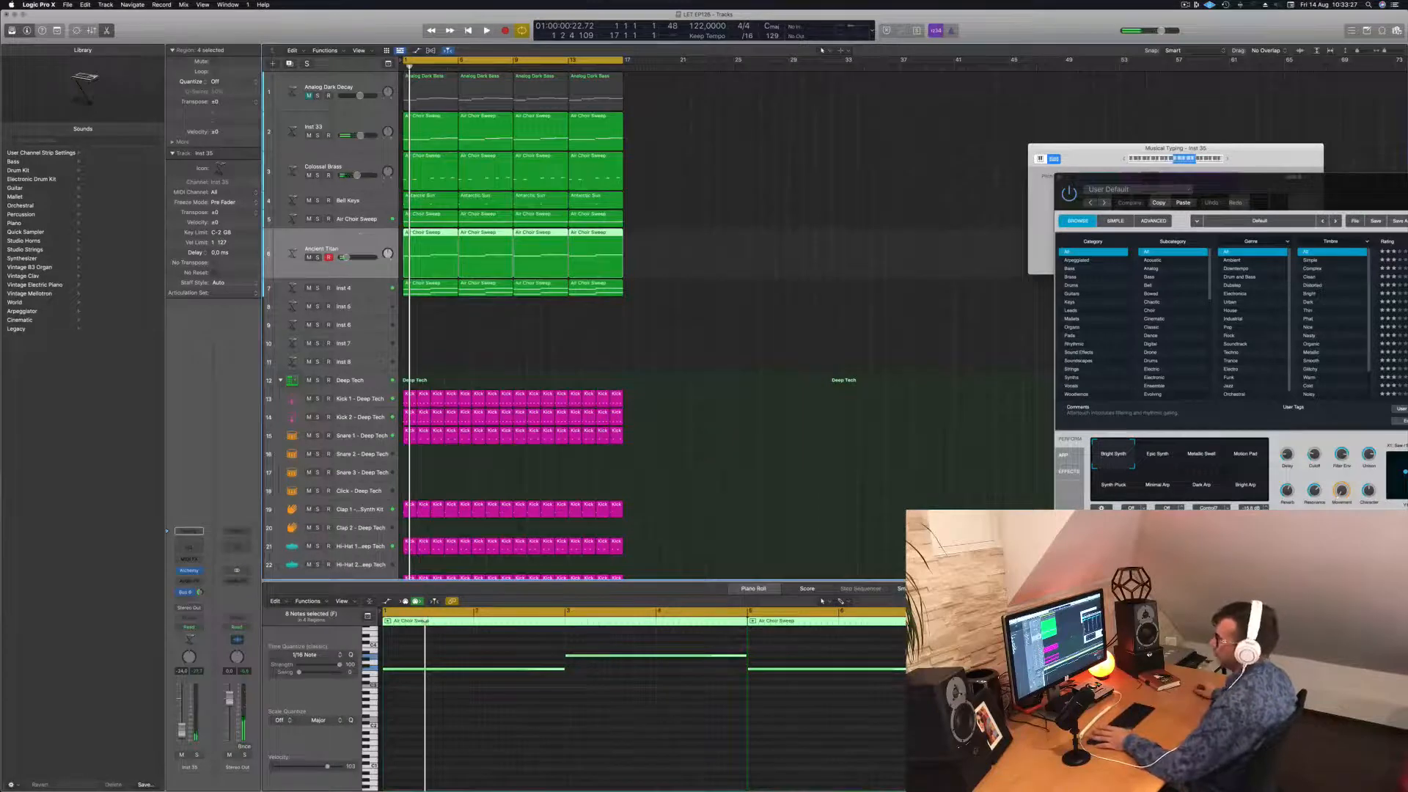
pyautogui.click(189, 570)
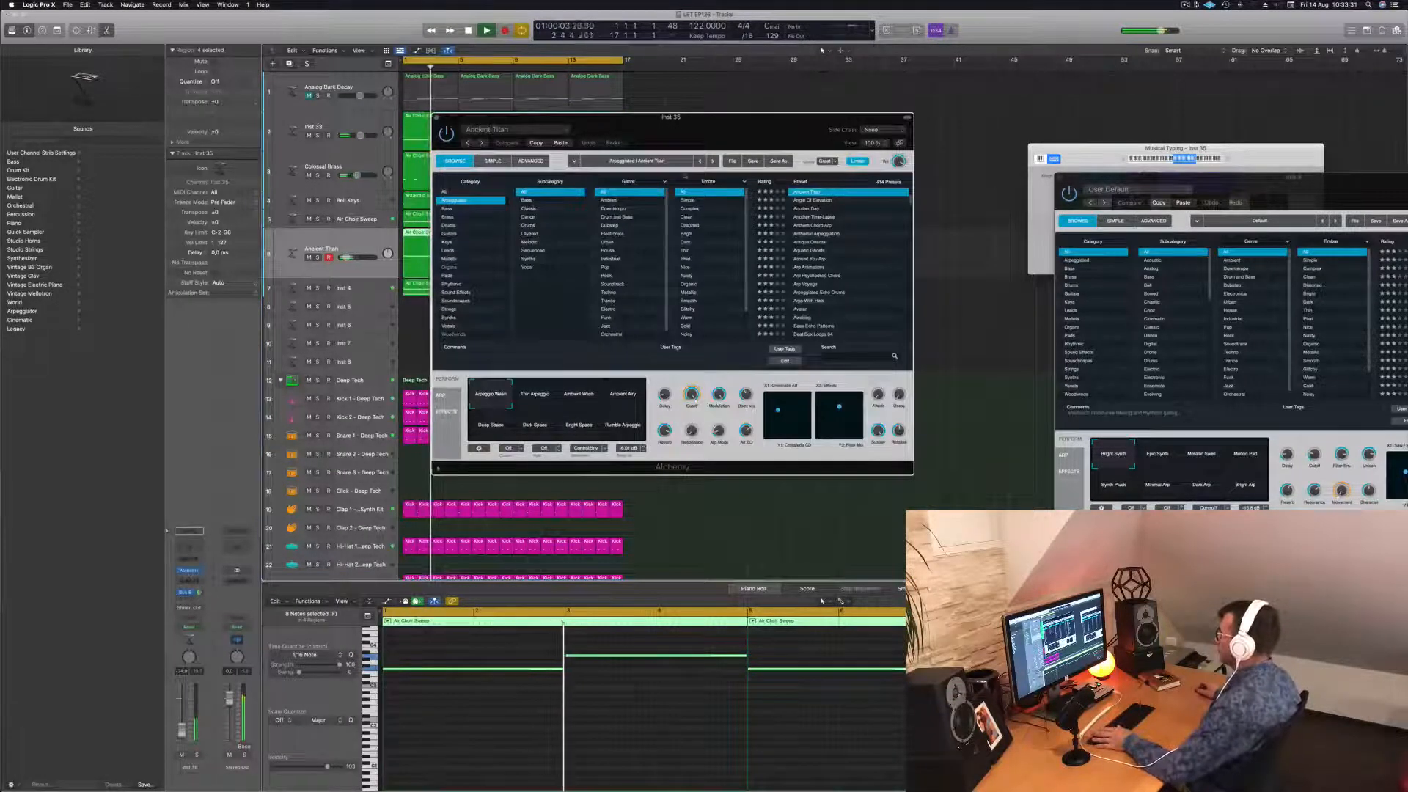
pyautogui.moveTo(740, 152); pyautogui.dragTo(928, 196)
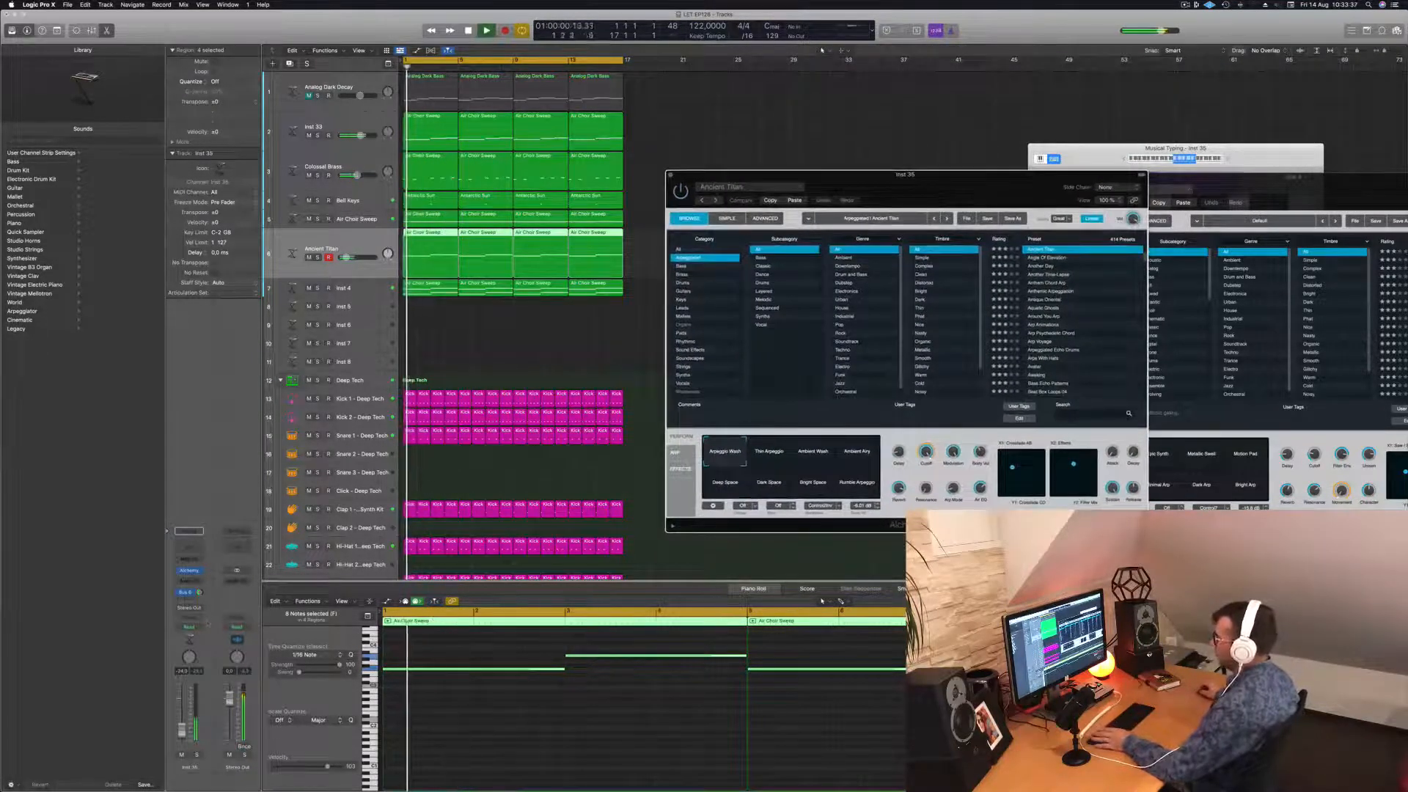
# Lower the cutoff to about 45%, audition variations, pick Deep Space, and set volume to -25 dB.
pyautogui.moveTo(926, 453); pyautogui.dragTo(928, 501)
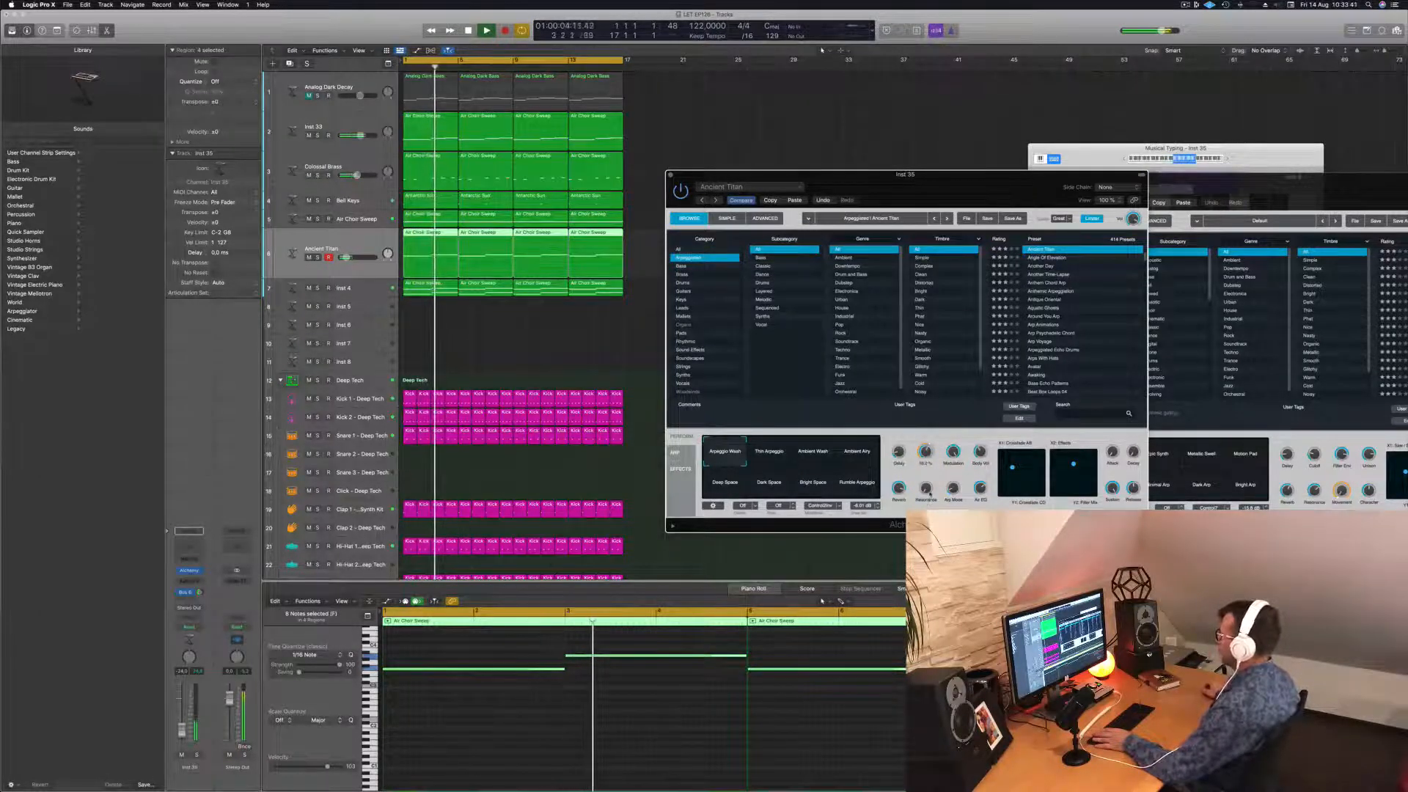
pyautogui.click(762, 453)
pyautogui.press('Return')
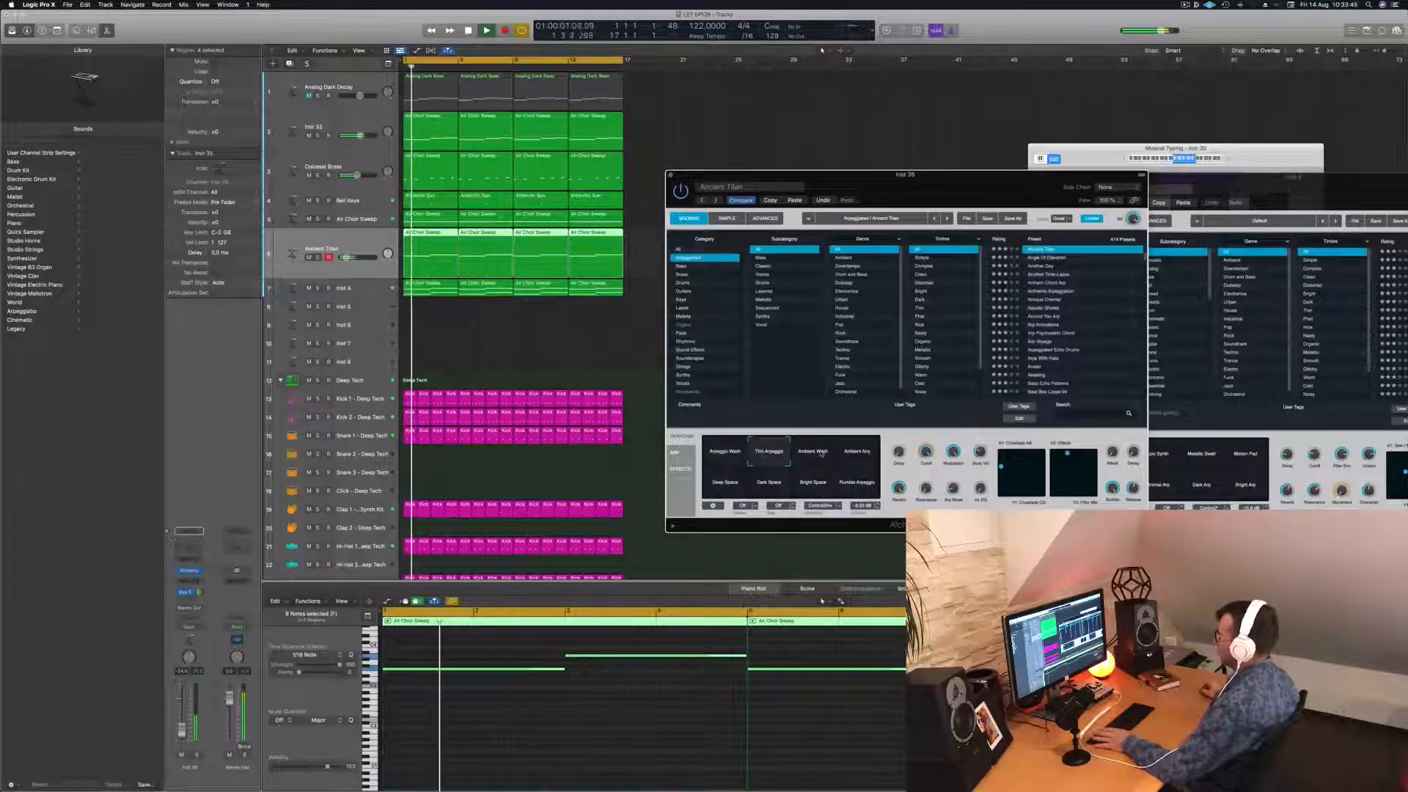
pyautogui.click(814, 451)
pyautogui.press('Return')
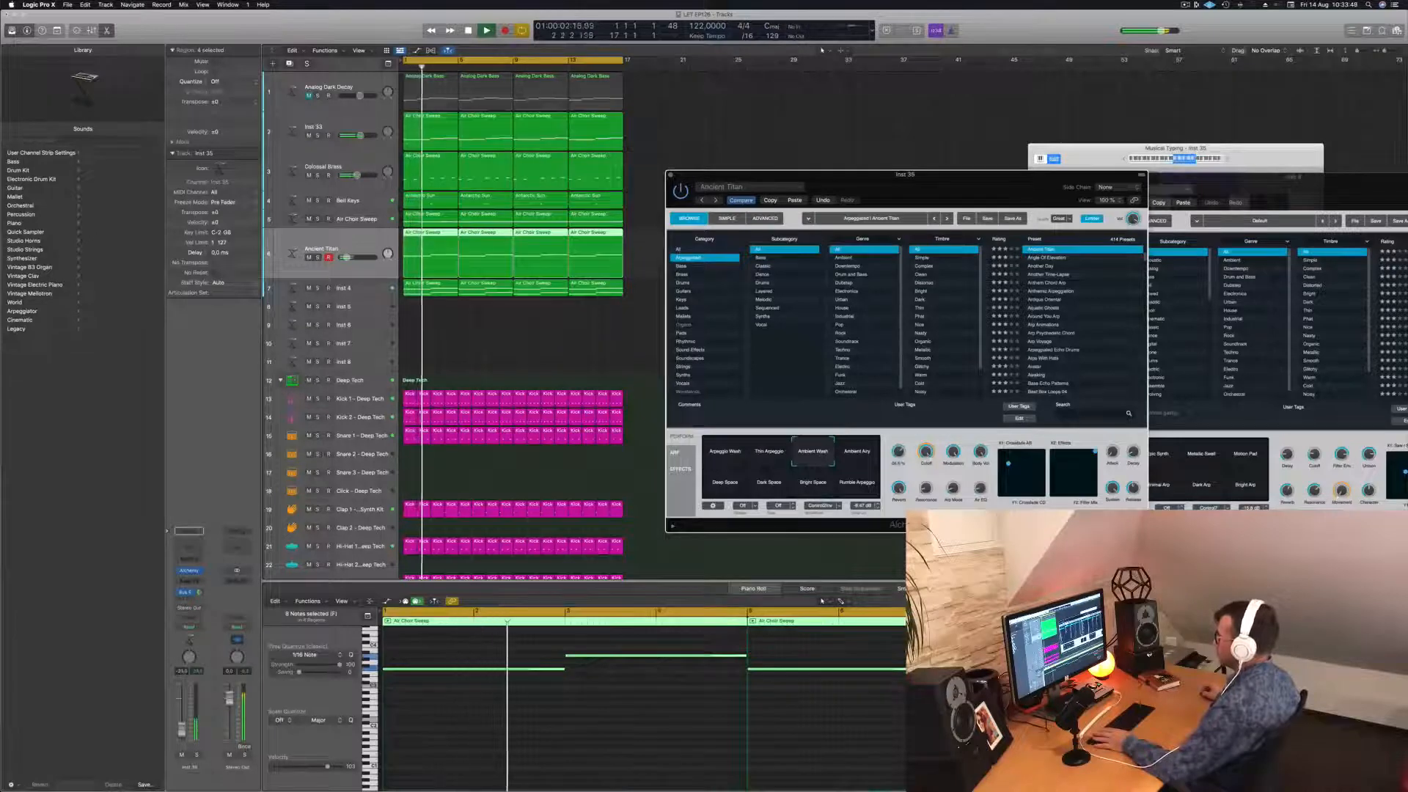
pyautogui.click(858, 451)
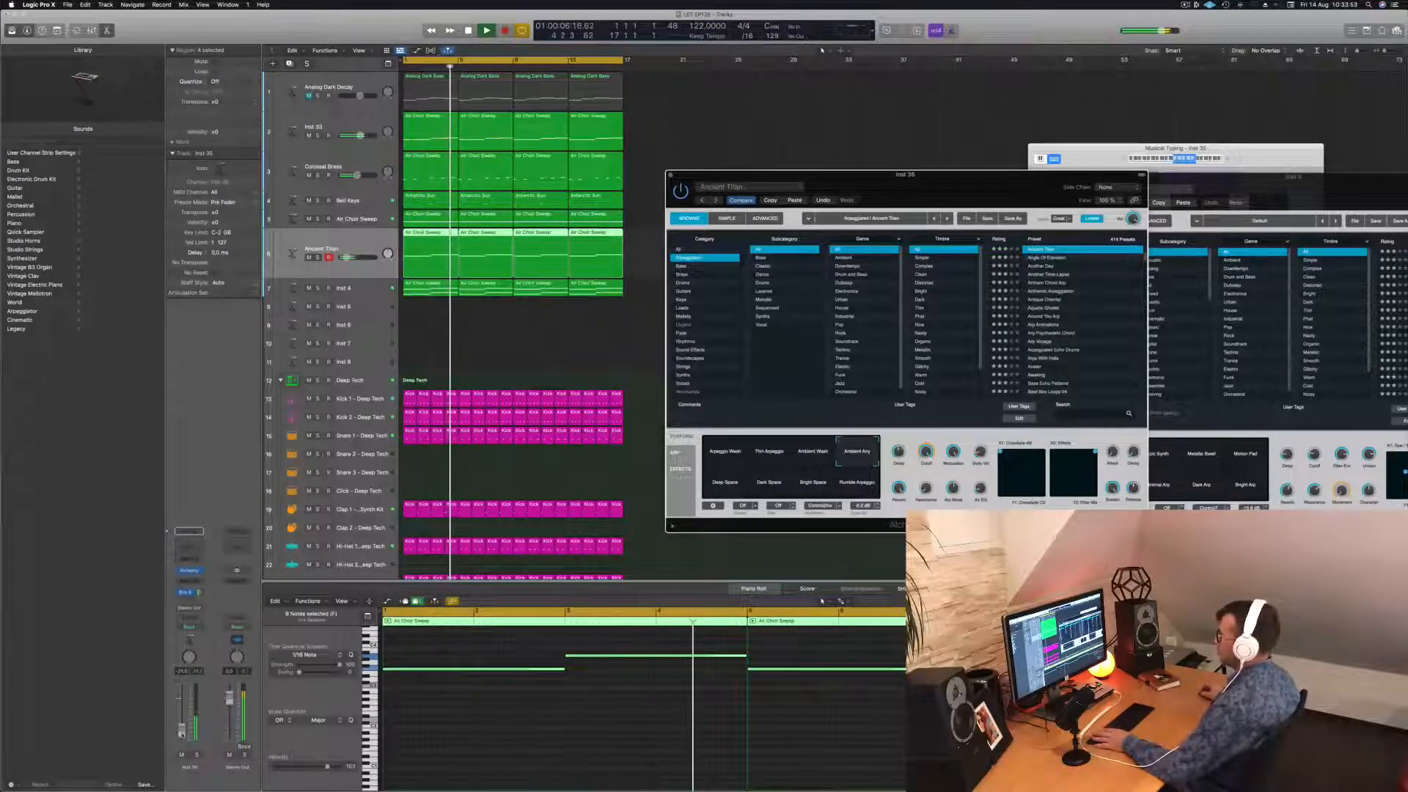
pyautogui.moveTo(348, 257); pyautogui.dragTo(346, 258)
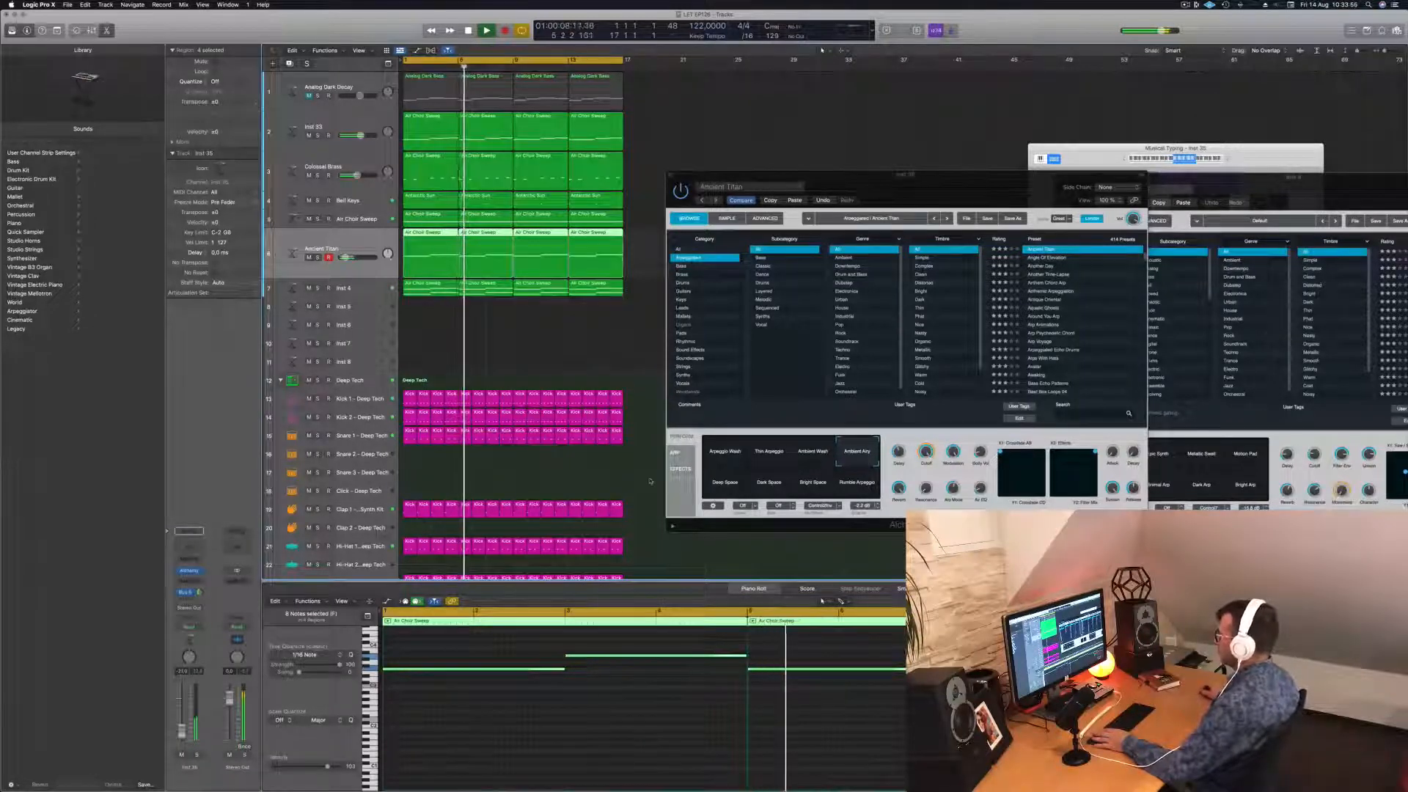
pyautogui.click(725, 482)
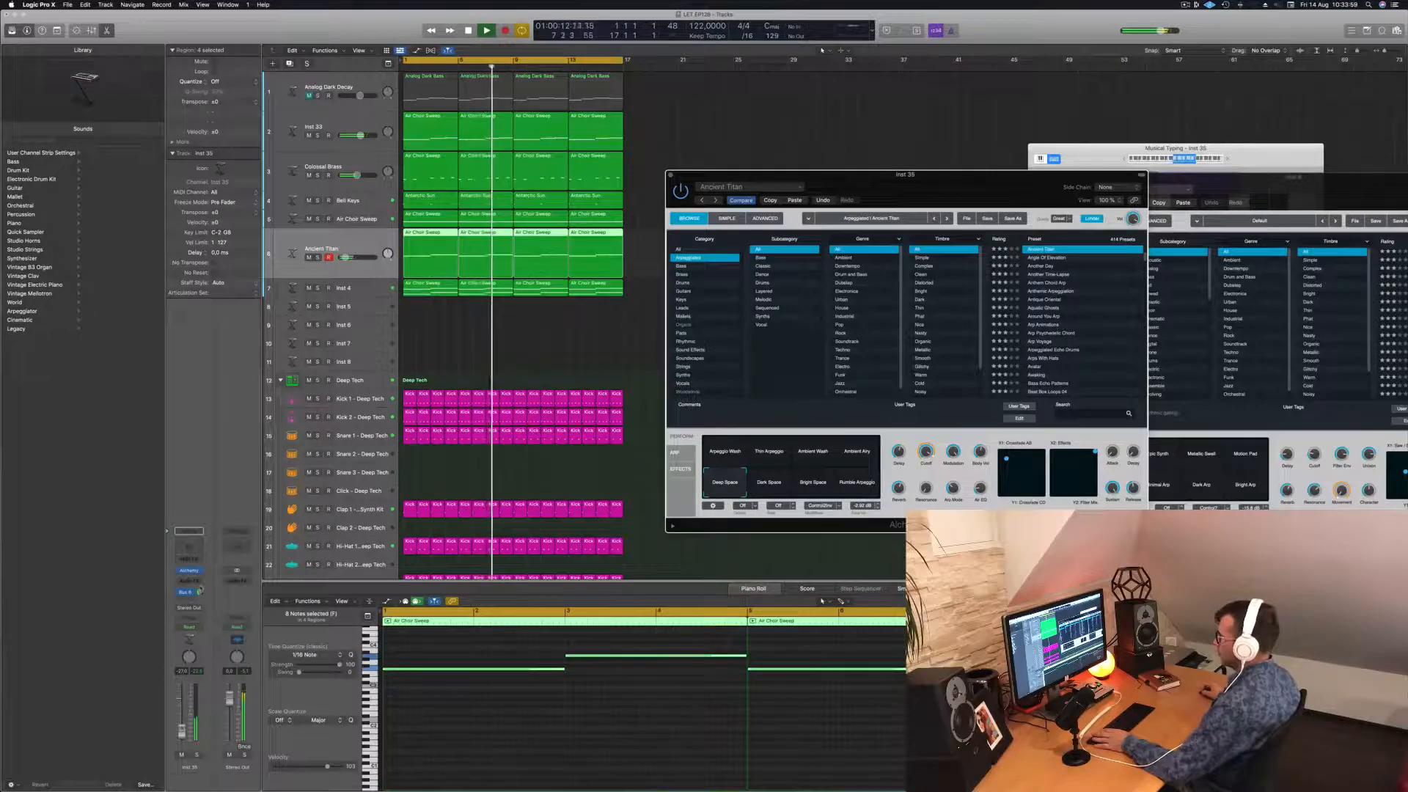
# Select the four Ancient Titan regions and transpose all eight notes down one octave.
pyautogui.click(346, 258)
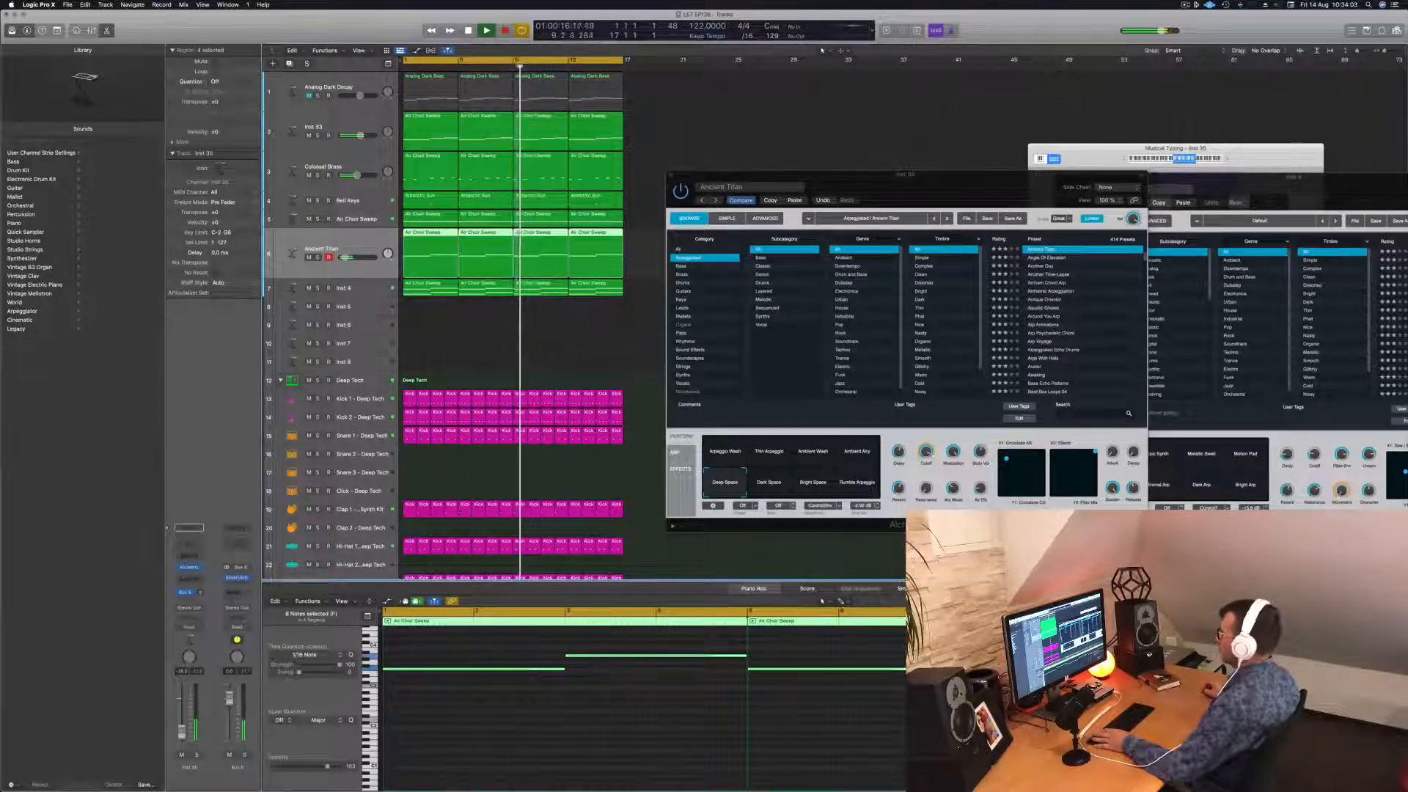
pyautogui.click(997, 162)
pyautogui.moveTo(911, 175); pyautogui.dragTo(1018, 74)
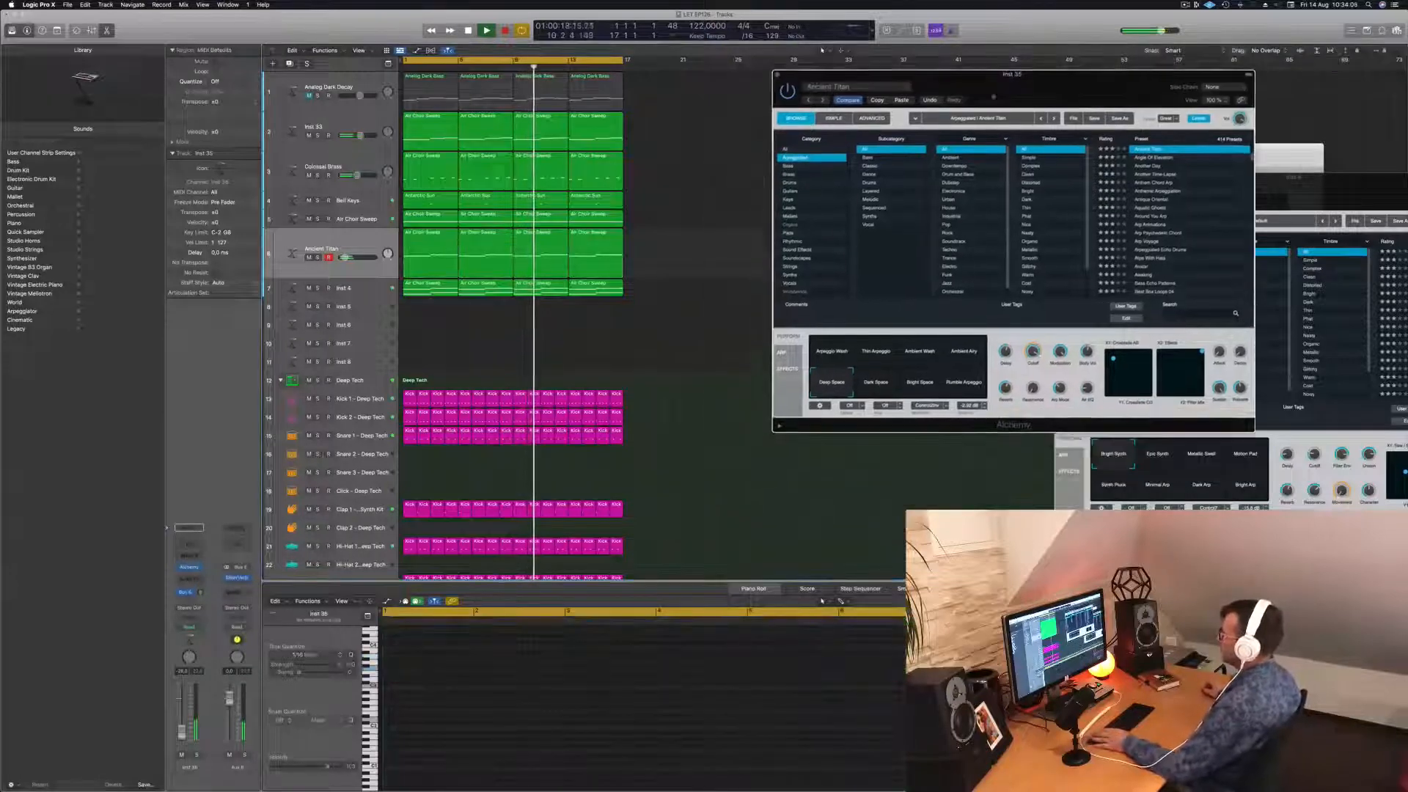
pyautogui.press('space')
pyautogui.press('space')
pyautogui.moveTo(681, 259); pyautogui.dragTo(437, 253)
pyautogui.press('space')
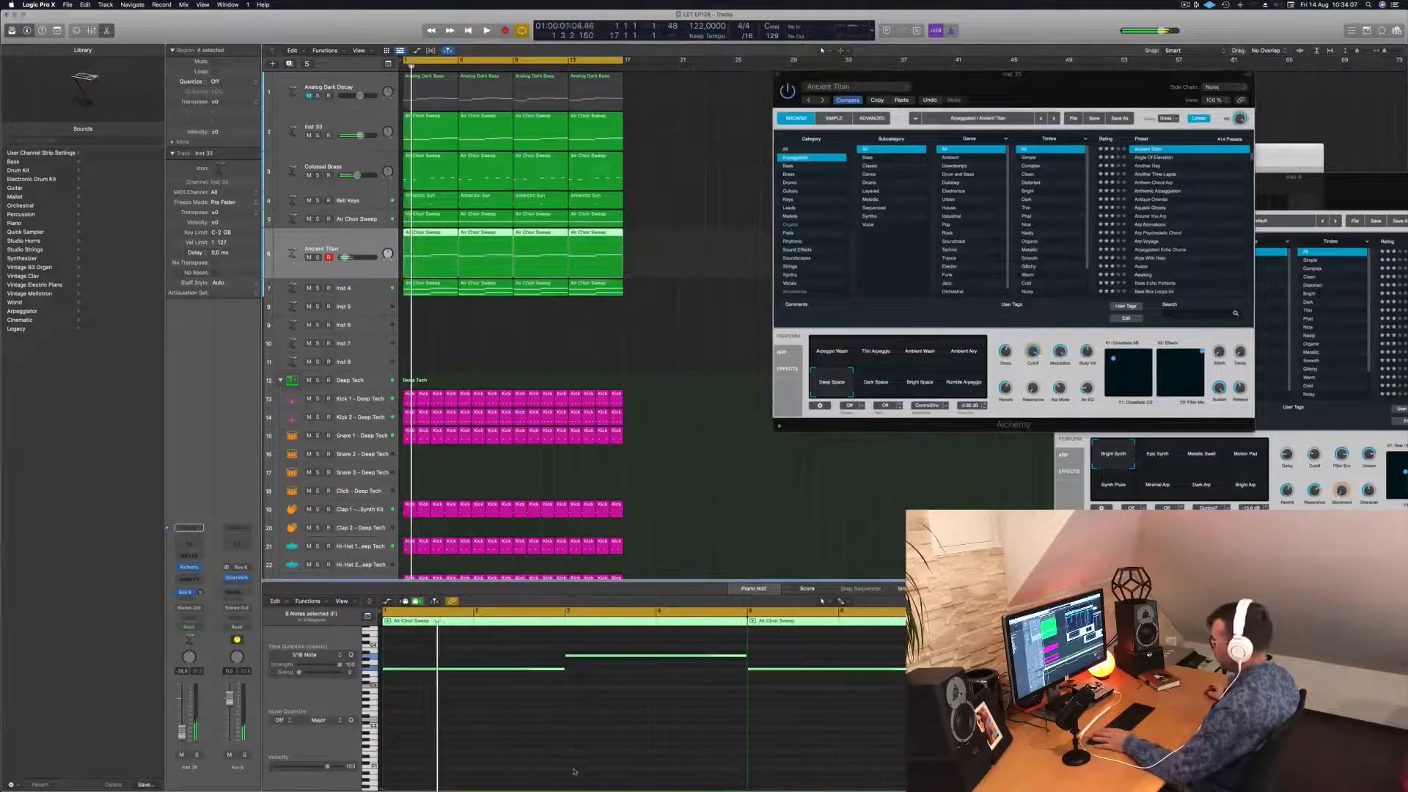
pyautogui.click(572, 753)
pyautogui.press('super+a')
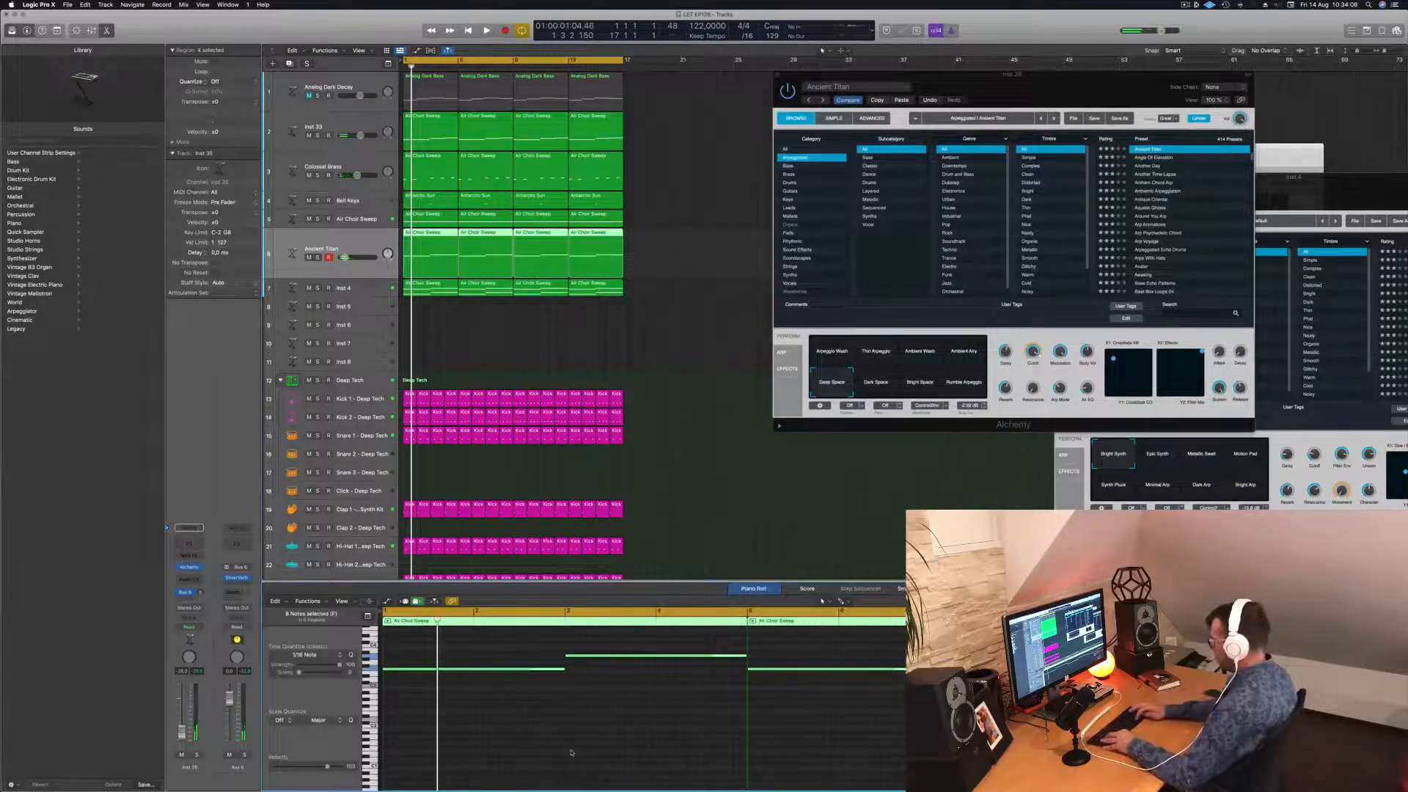
pyautogui.hotkey('alt', 'shift', 'Down')
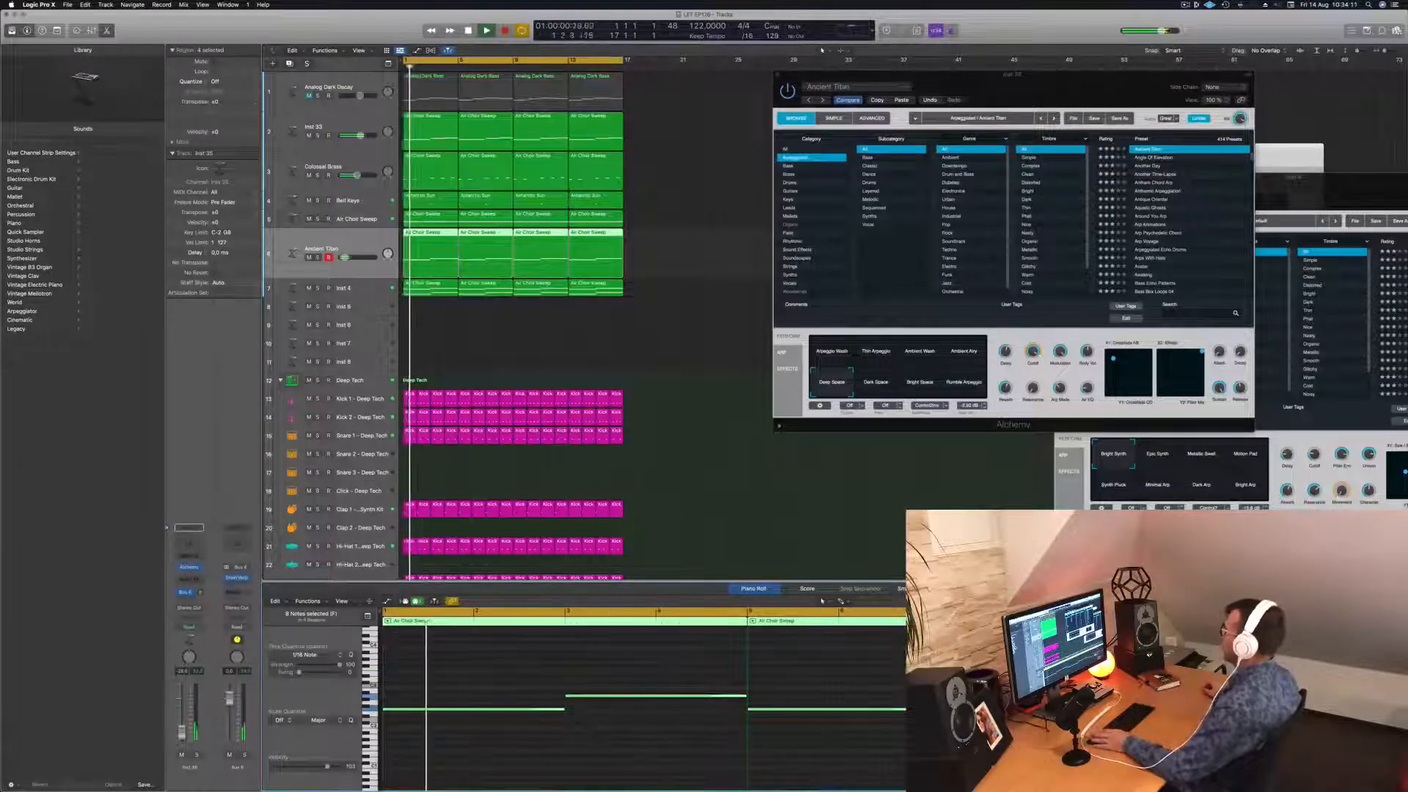
# Try the Rumble Arpeggio variation, return to Deep Space, and close the Ancient Titan synth.
pyautogui.moveTo(1060, 82); pyautogui.dragTo(926, 101)
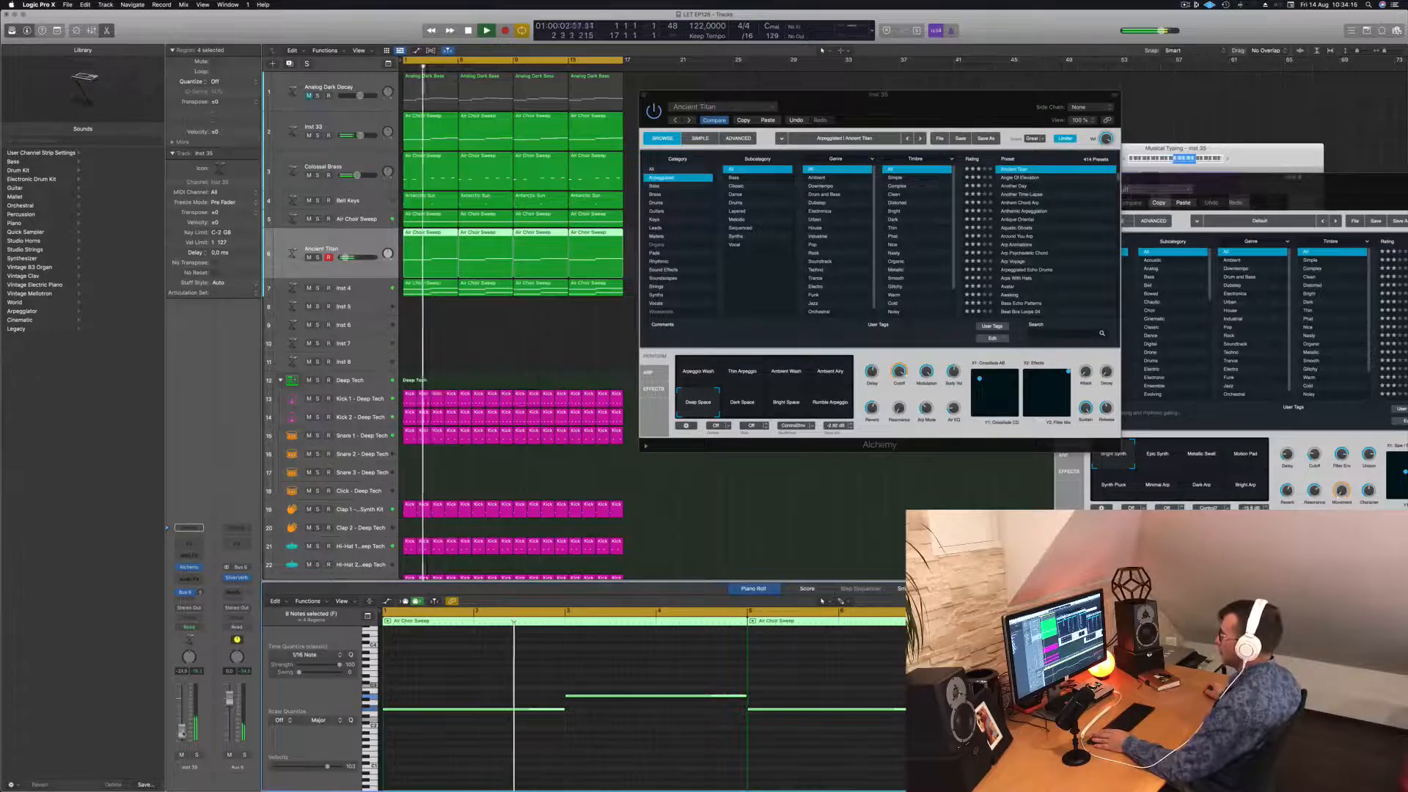
pyautogui.moveTo(944, 100); pyautogui.dragTo(1009, 141)
pyautogui.press('Return')
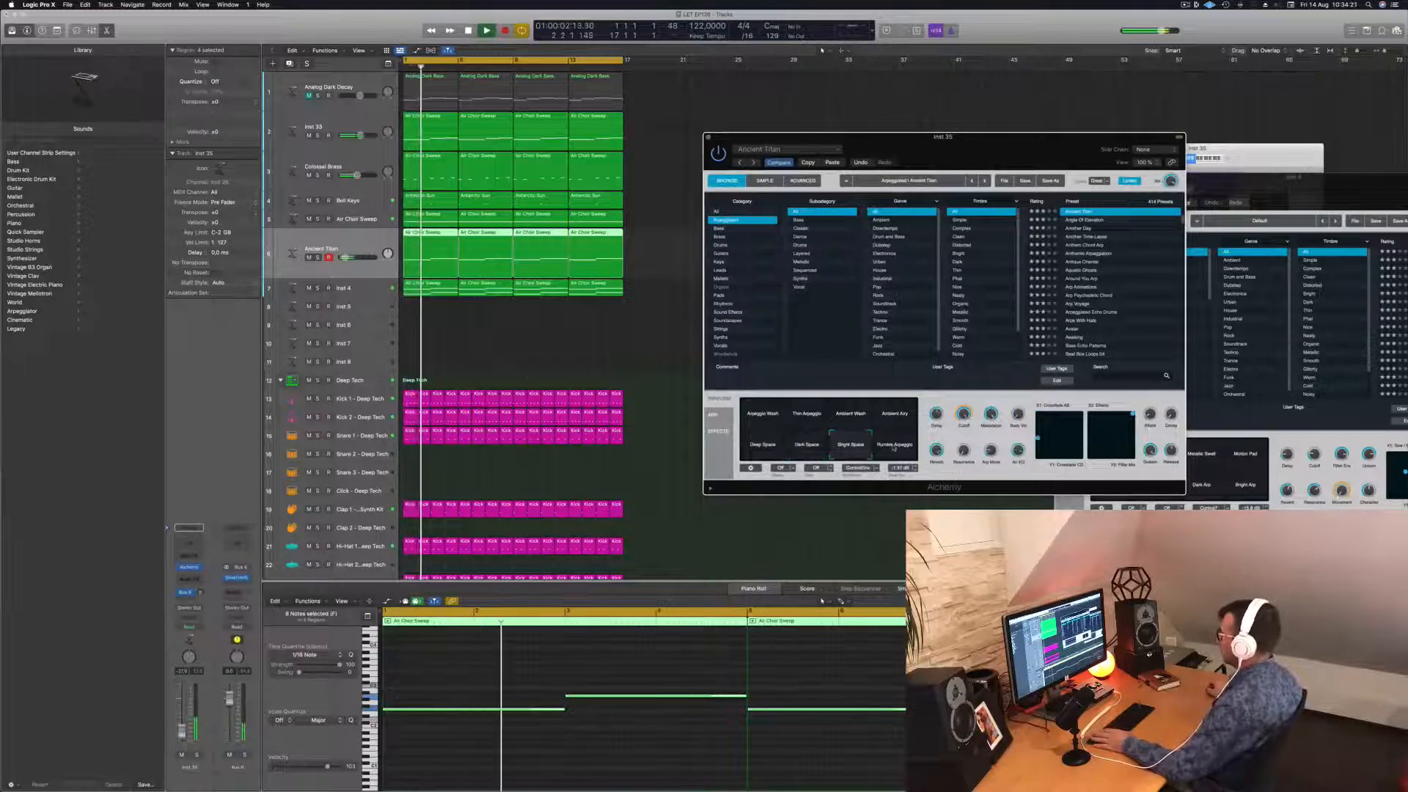
pyautogui.click(894, 445)
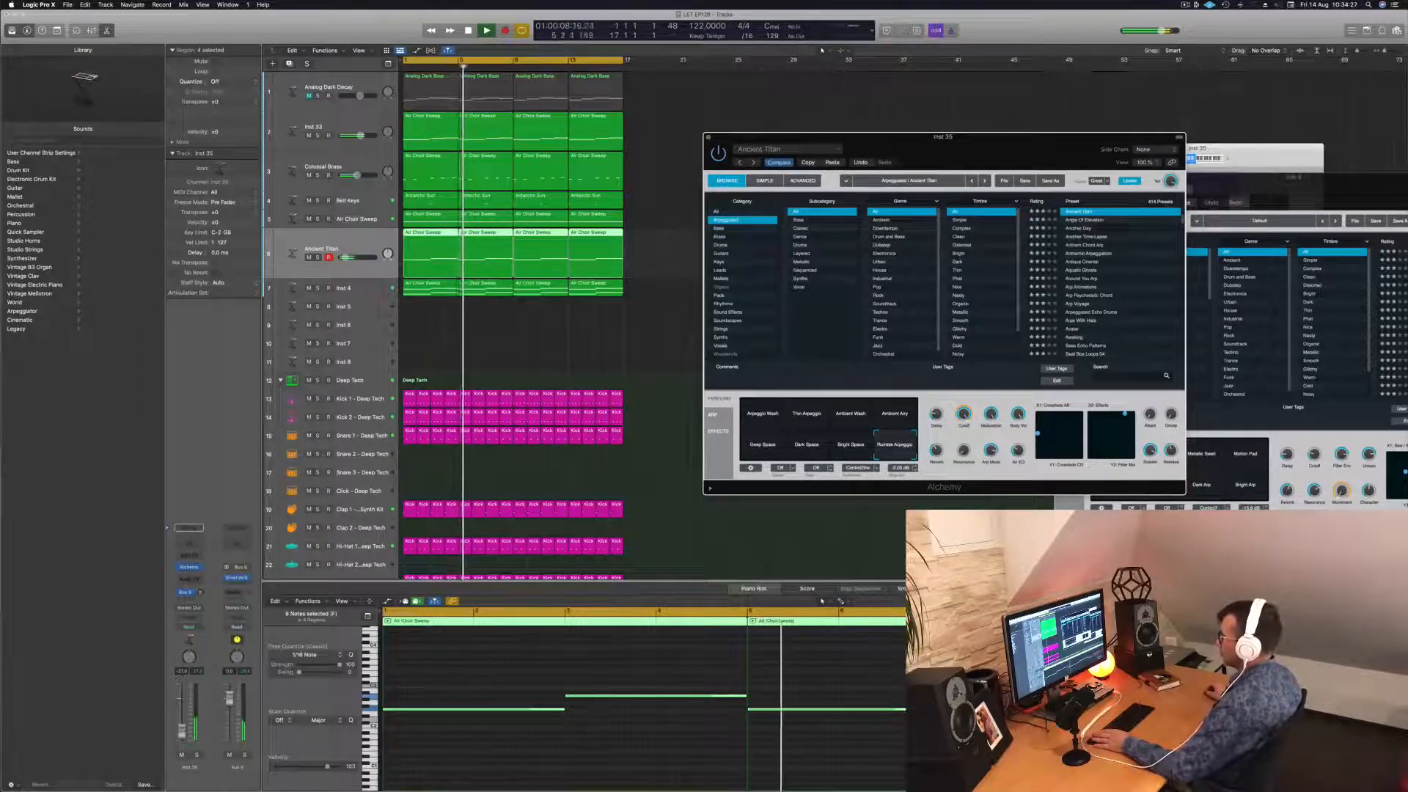
pyautogui.click(766, 447)
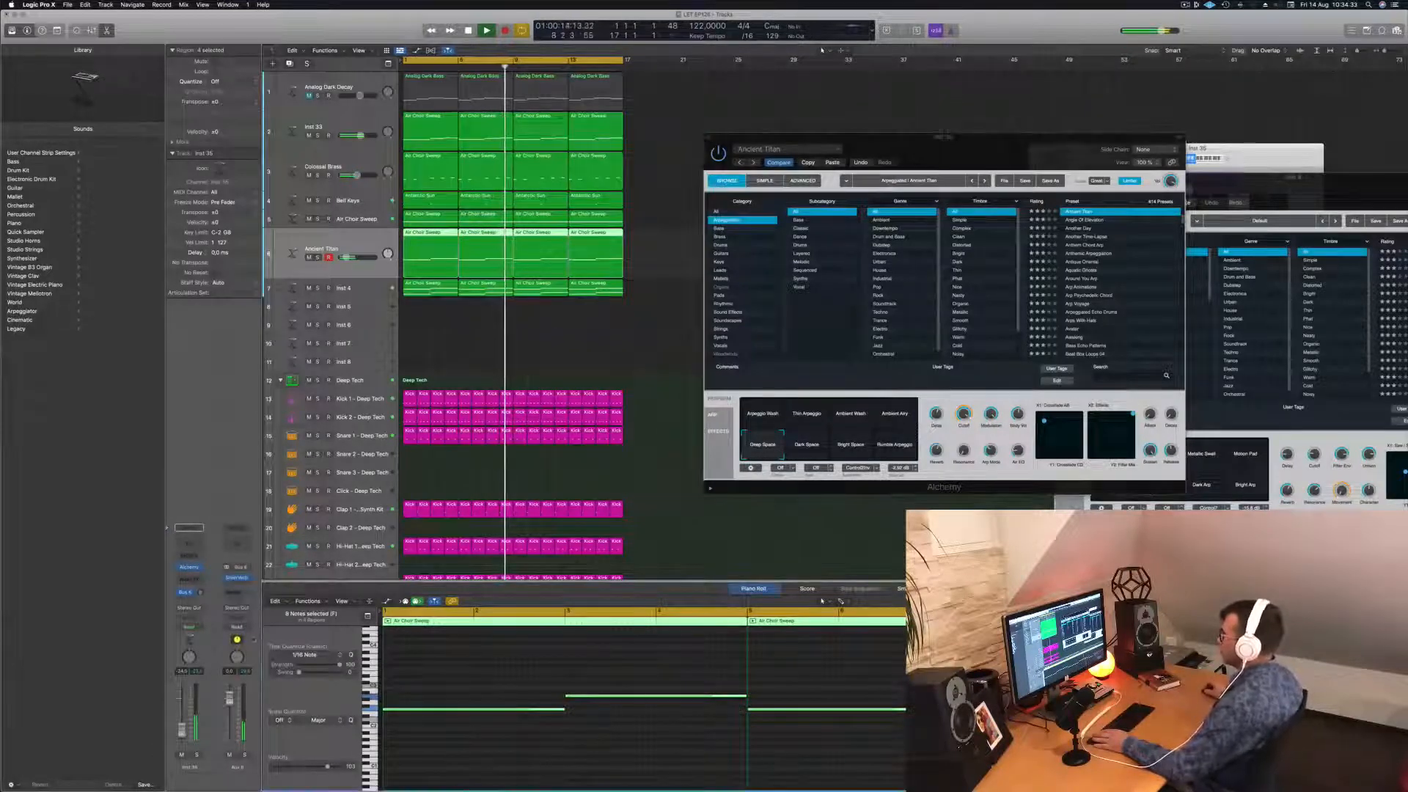
pyautogui.moveTo(998, 150); pyautogui.dragTo(941, 185)
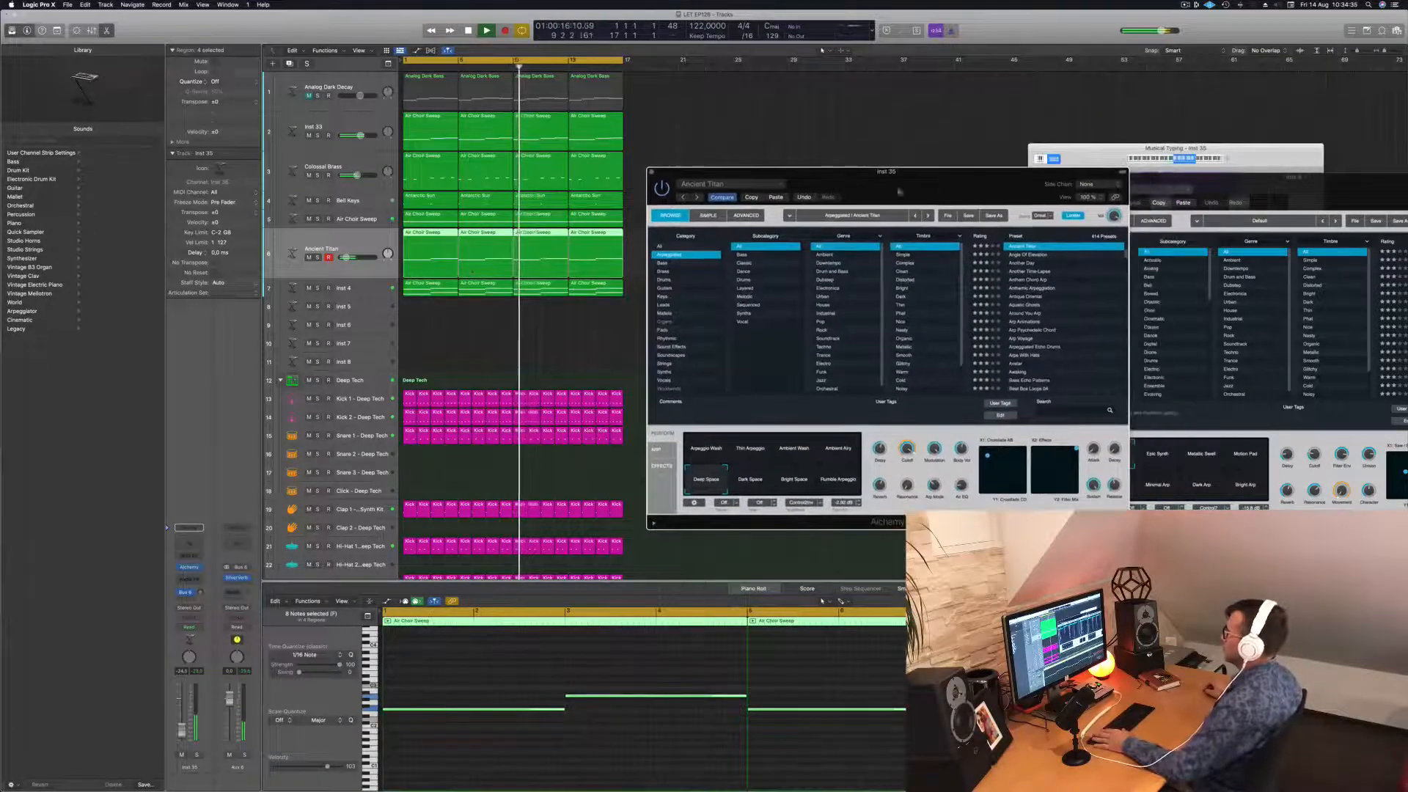
pyautogui.moveTo(853, 186); pyautogui.dragTo(813, 201)
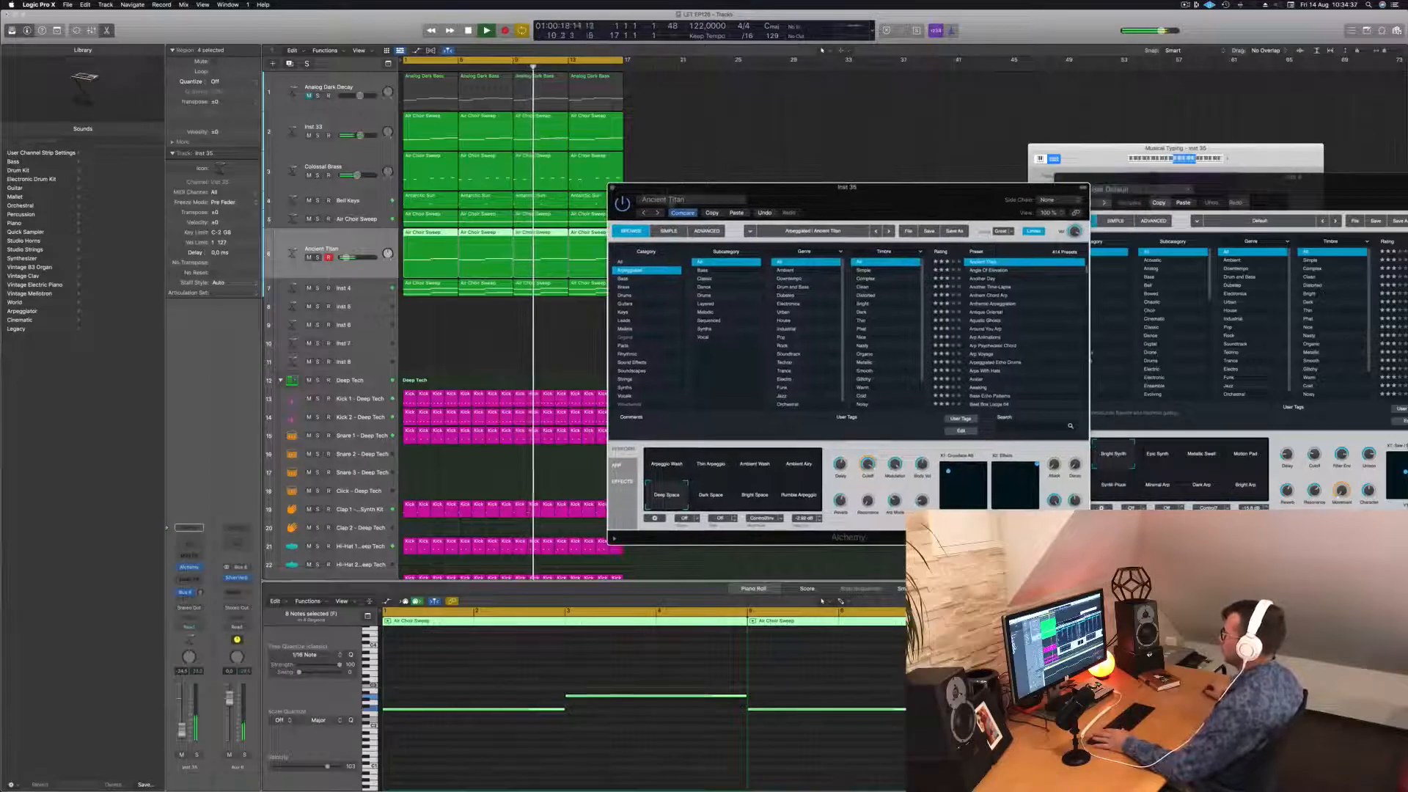
pyautogui.click(612, 187)
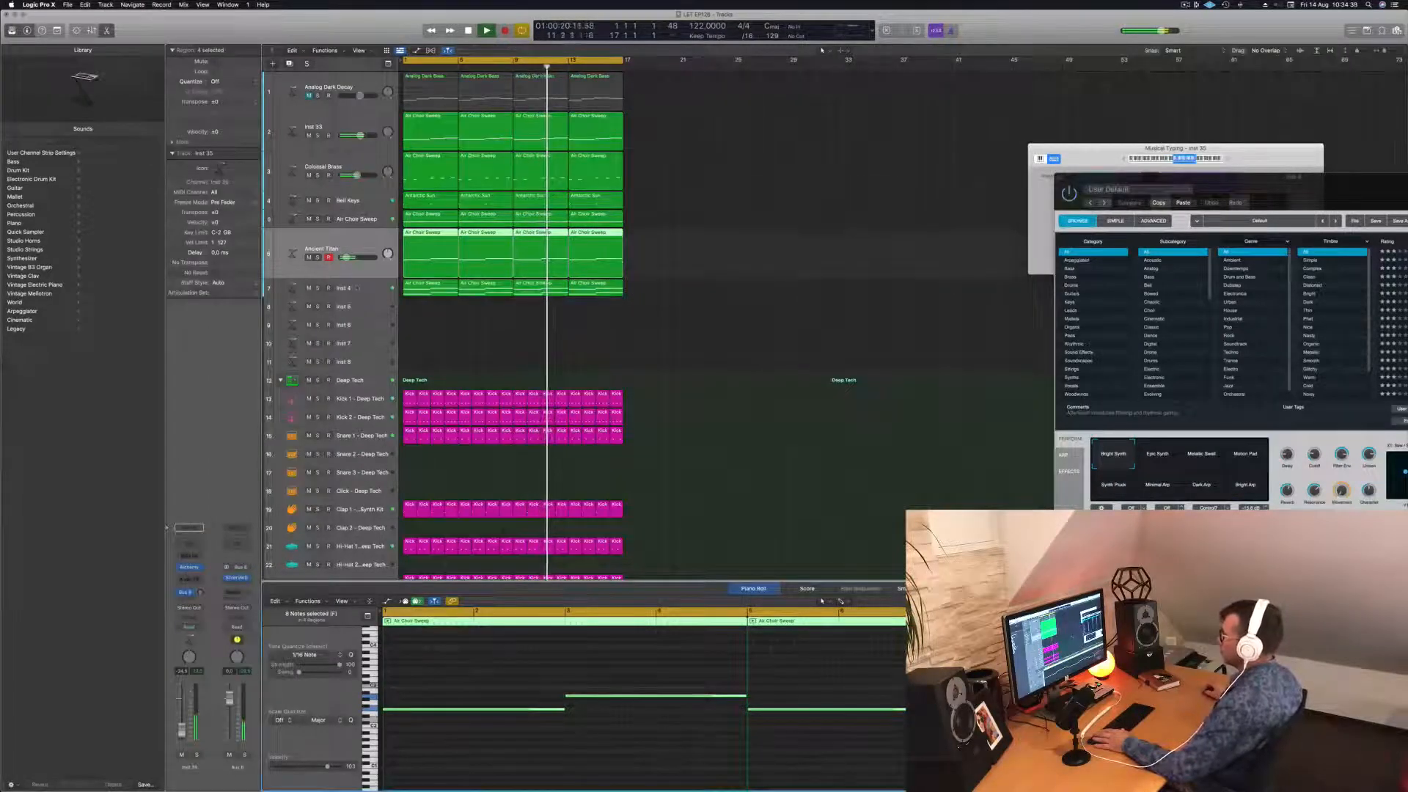
# Play from the start while comparing the Inst 4 and Ancient Titan regions.
pyautogui.click(352, 288)
pyautogui.press('Return')
pyautogui.press('space')
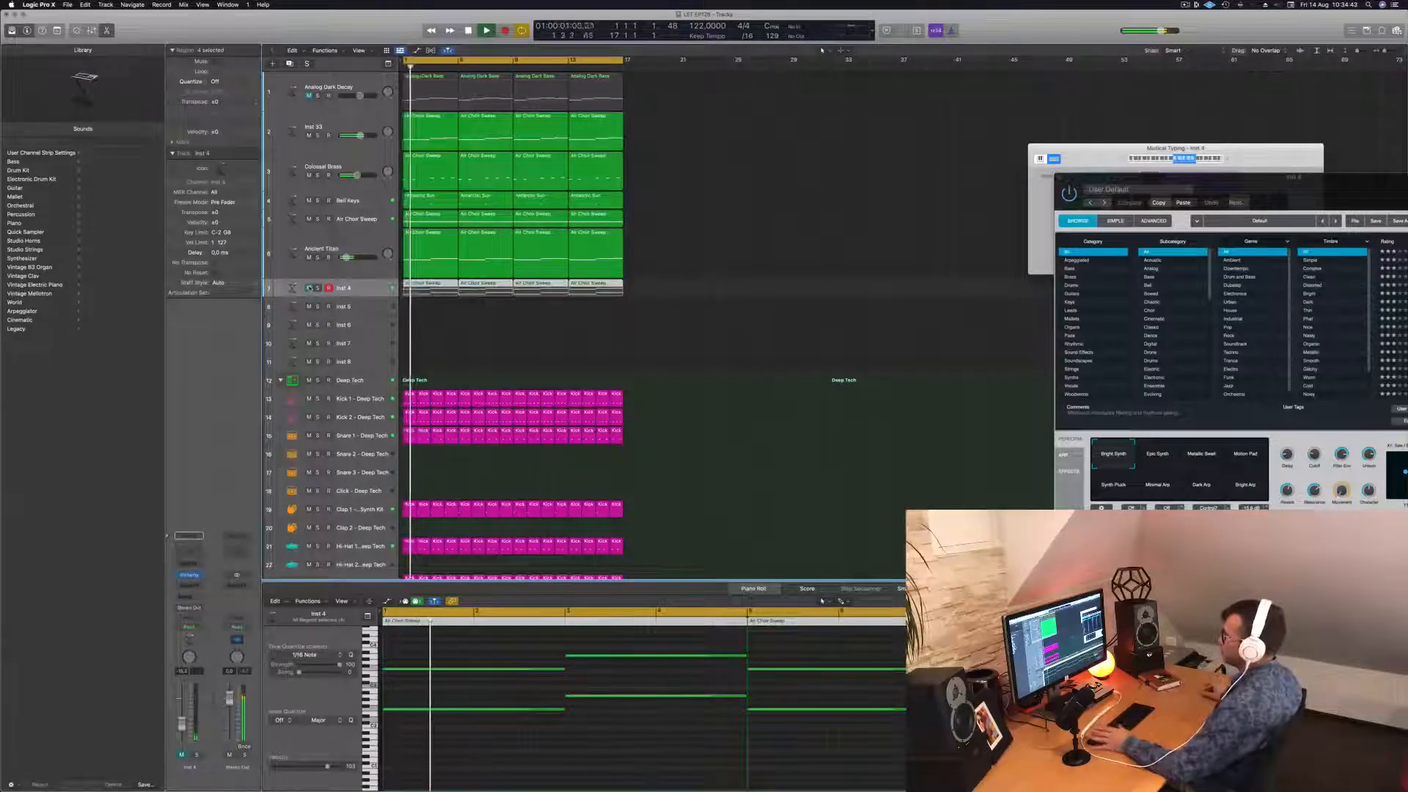
pyautogui.click(691, 246)
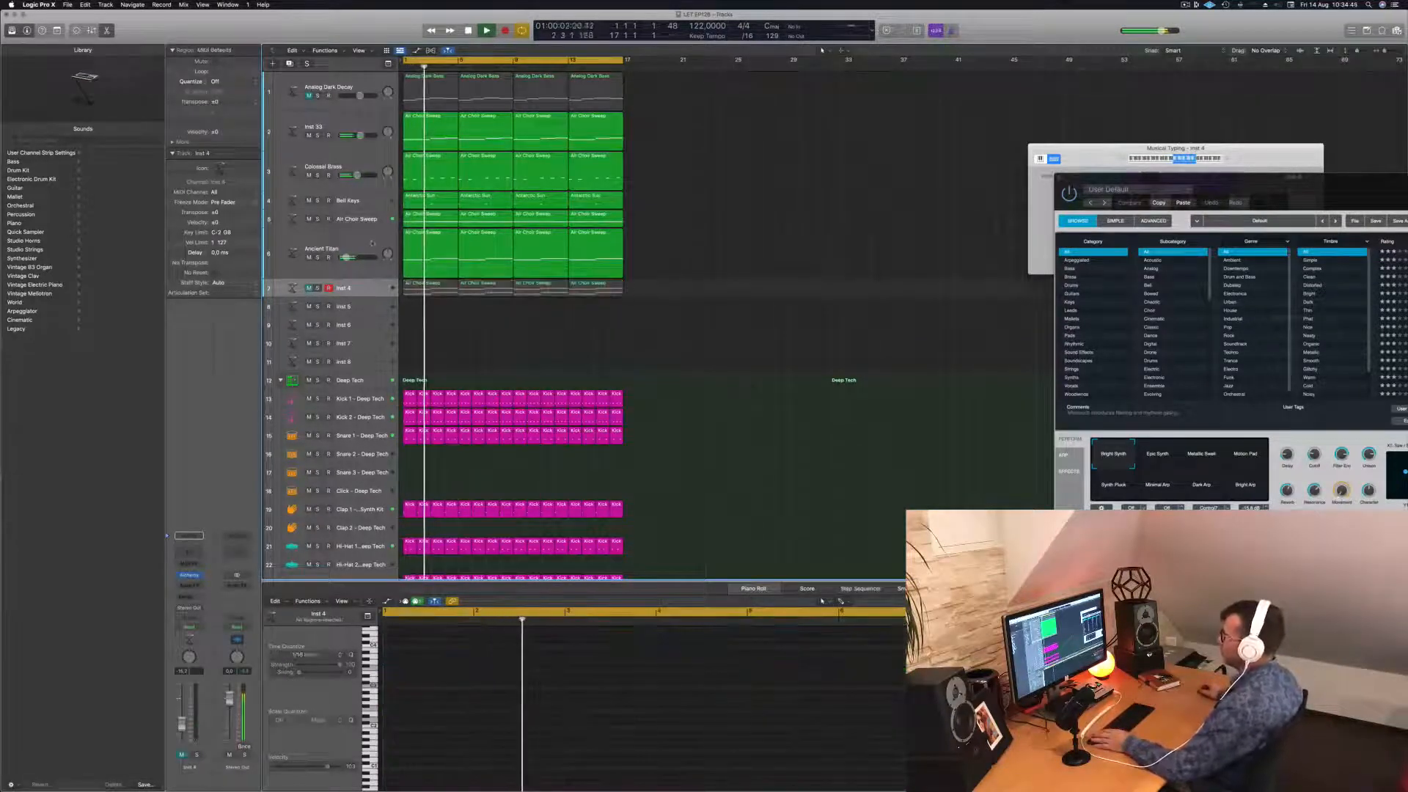
pyautogui.click(338, 249)
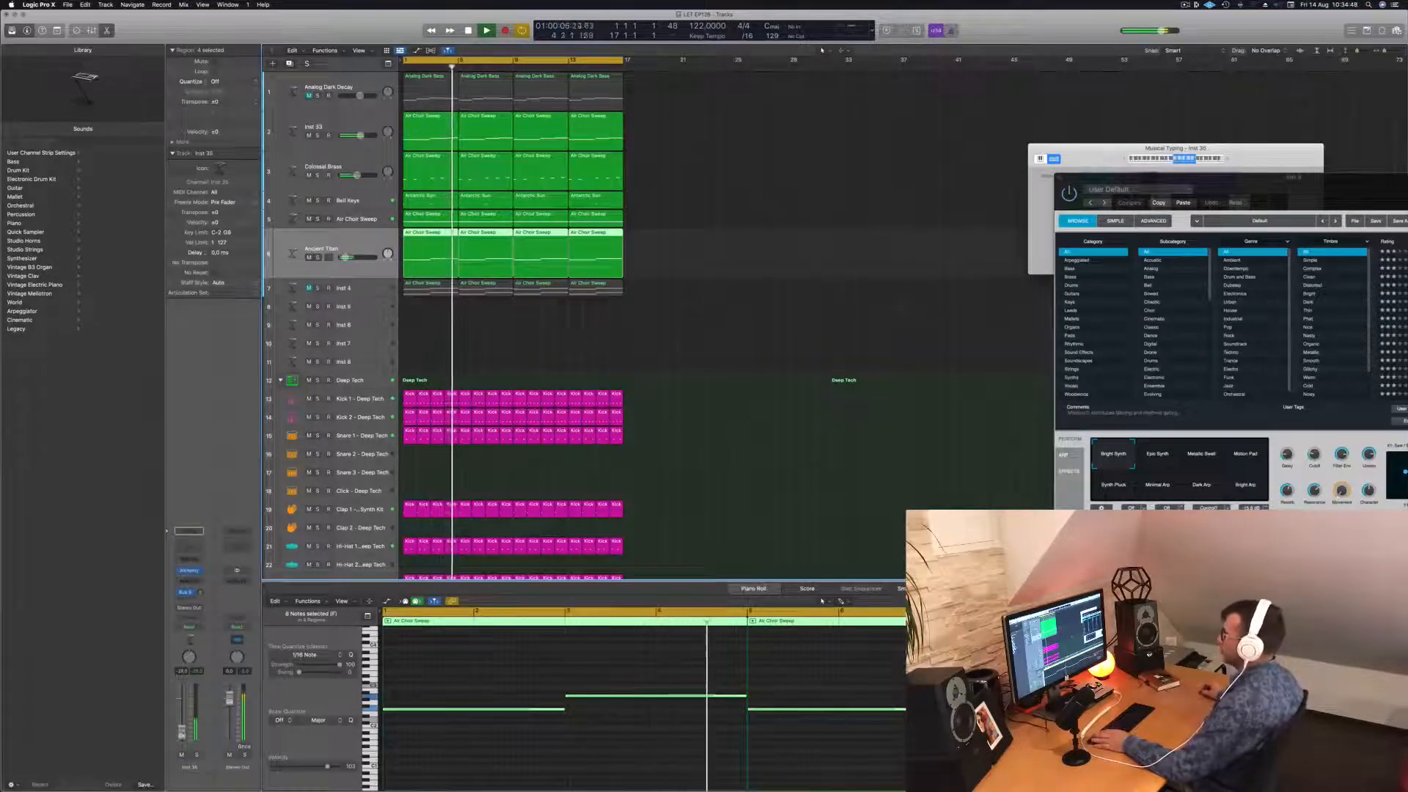
pyautogui.click(764, 228)
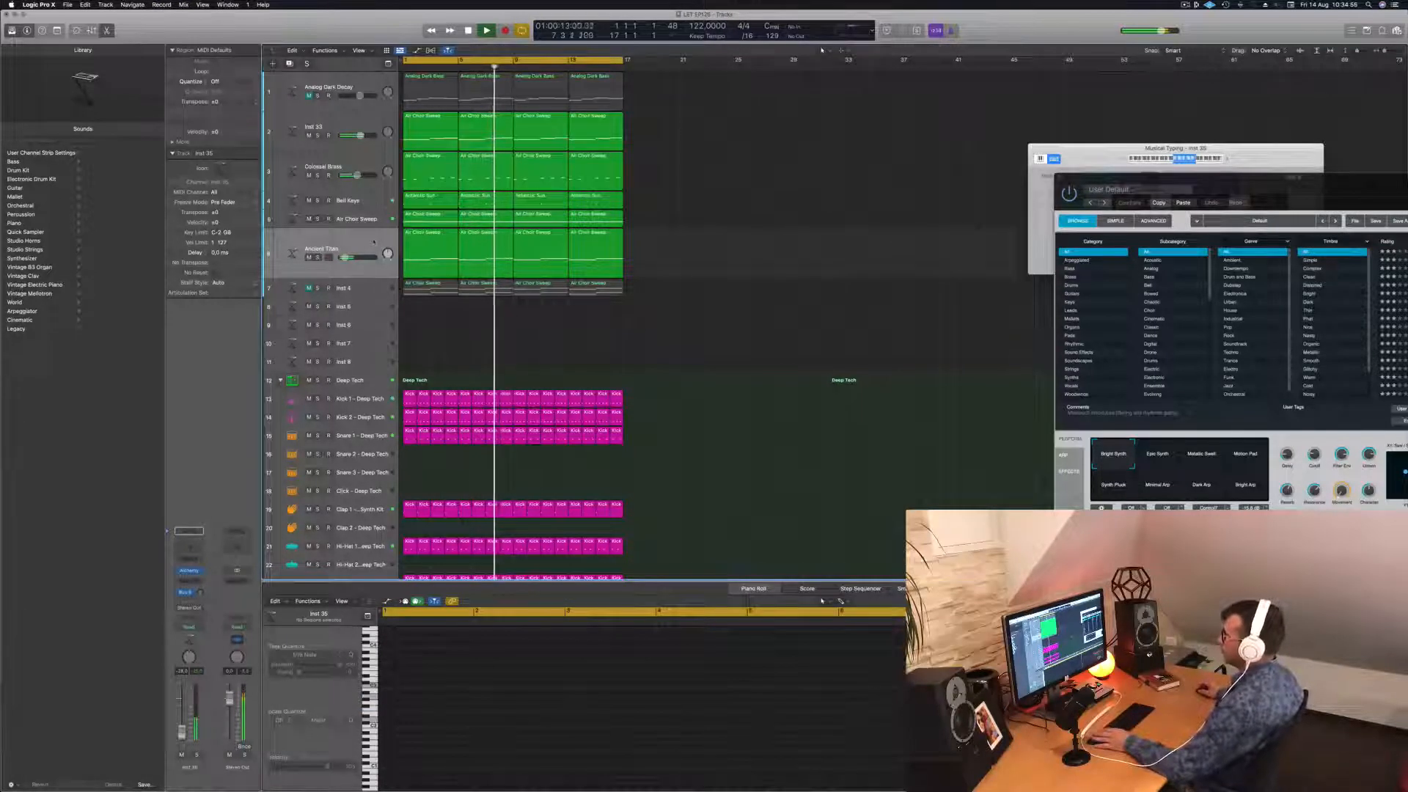
pyautogui.click(296, 256)
pyautogui.press('space')
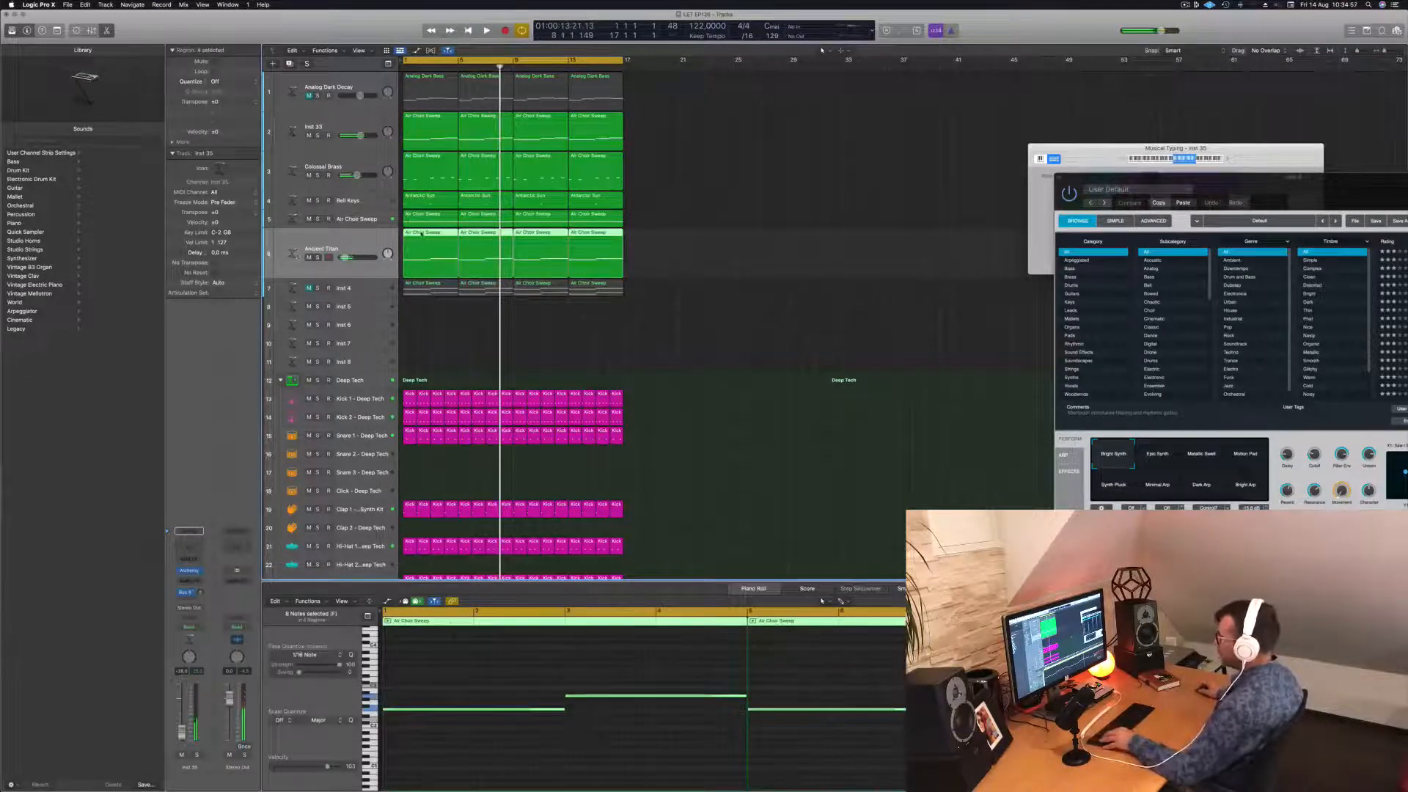
# Move the Ancient Titan regions out to bar 21 and put the Inst 4 regions on that track.
pyautogui.moveTo(422, 233); pyautogui.dragTo(703, 233)
pyautogui.click(433, 287)
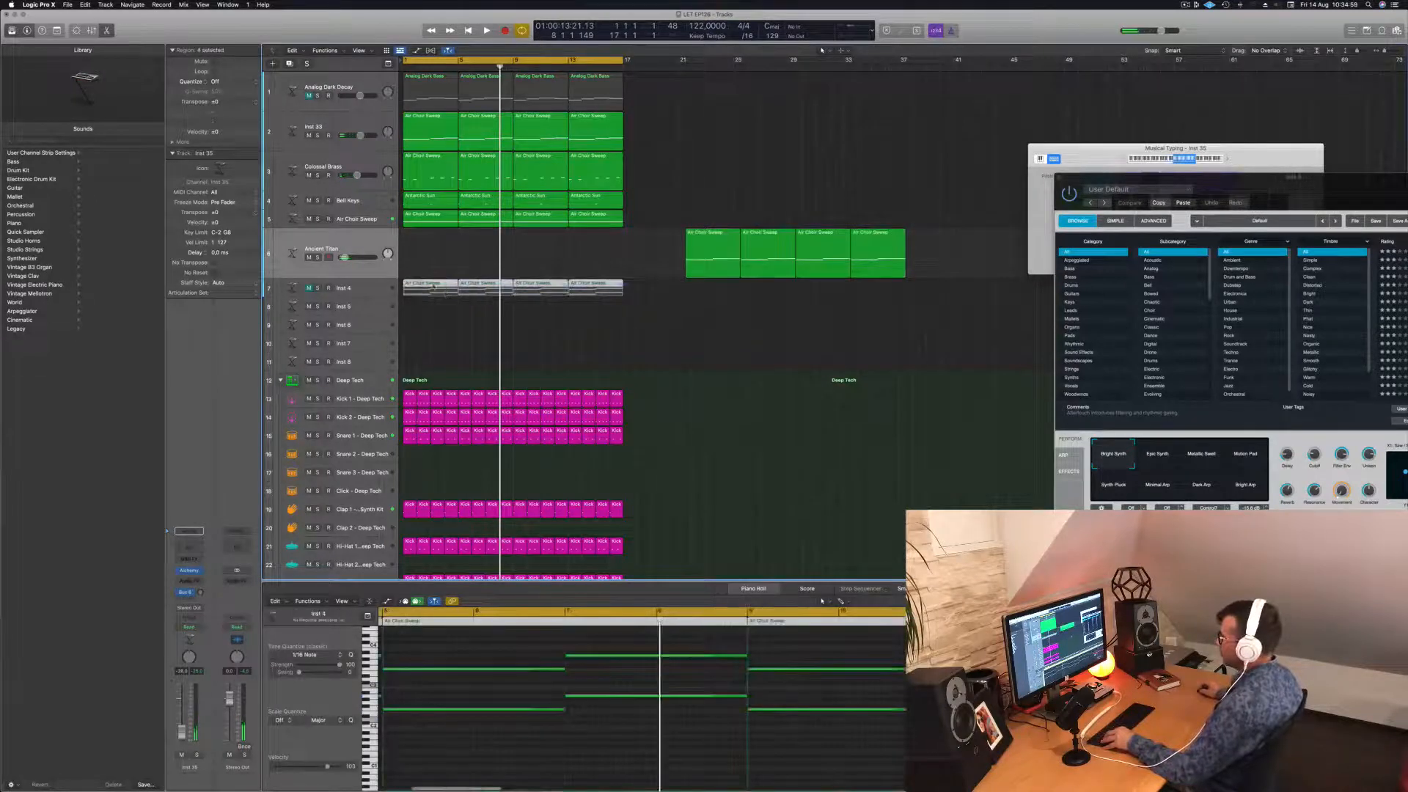
pyautogui.moveTo(433, 283); pyautogui.dragTo(431, 268)
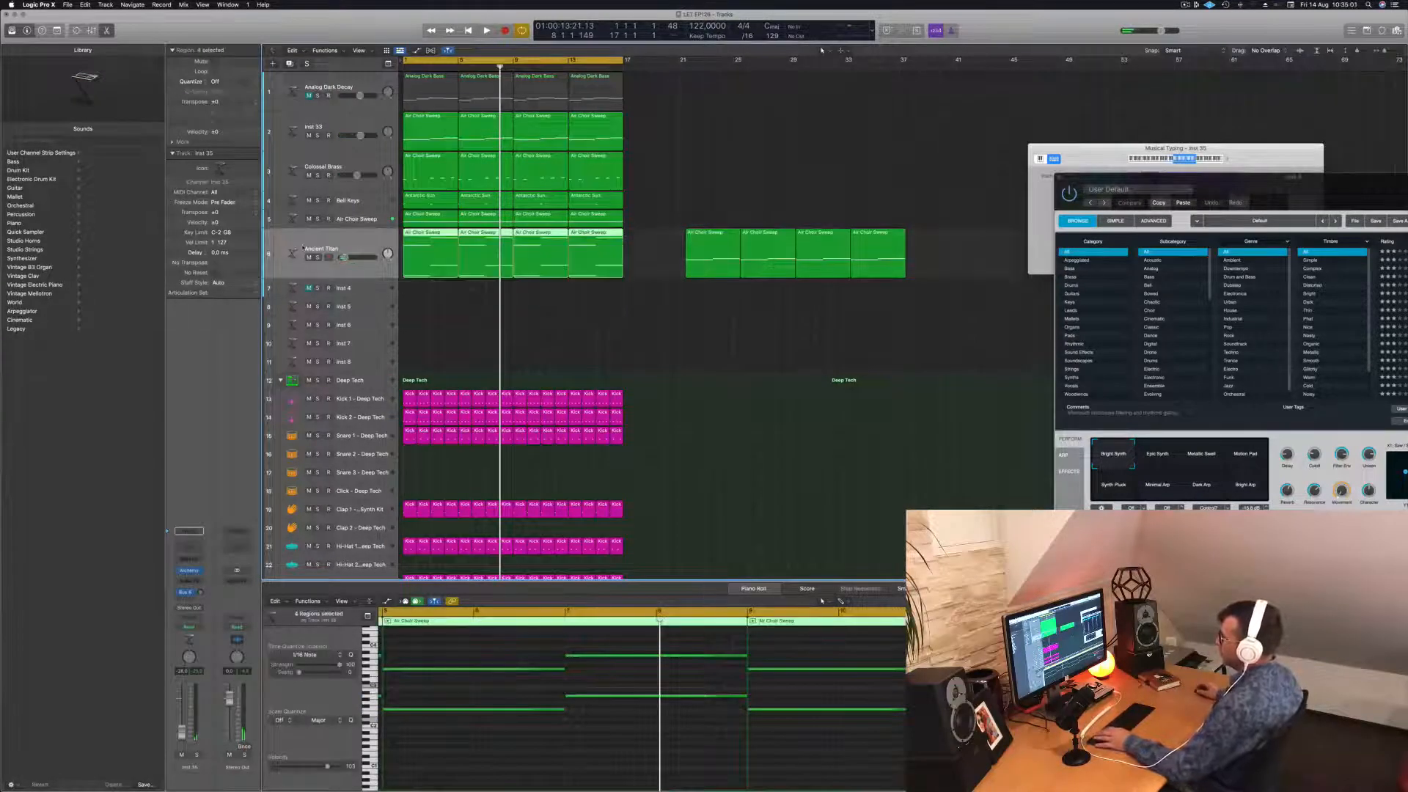
pyautogui.press('Return')
pyautogui.press('space')
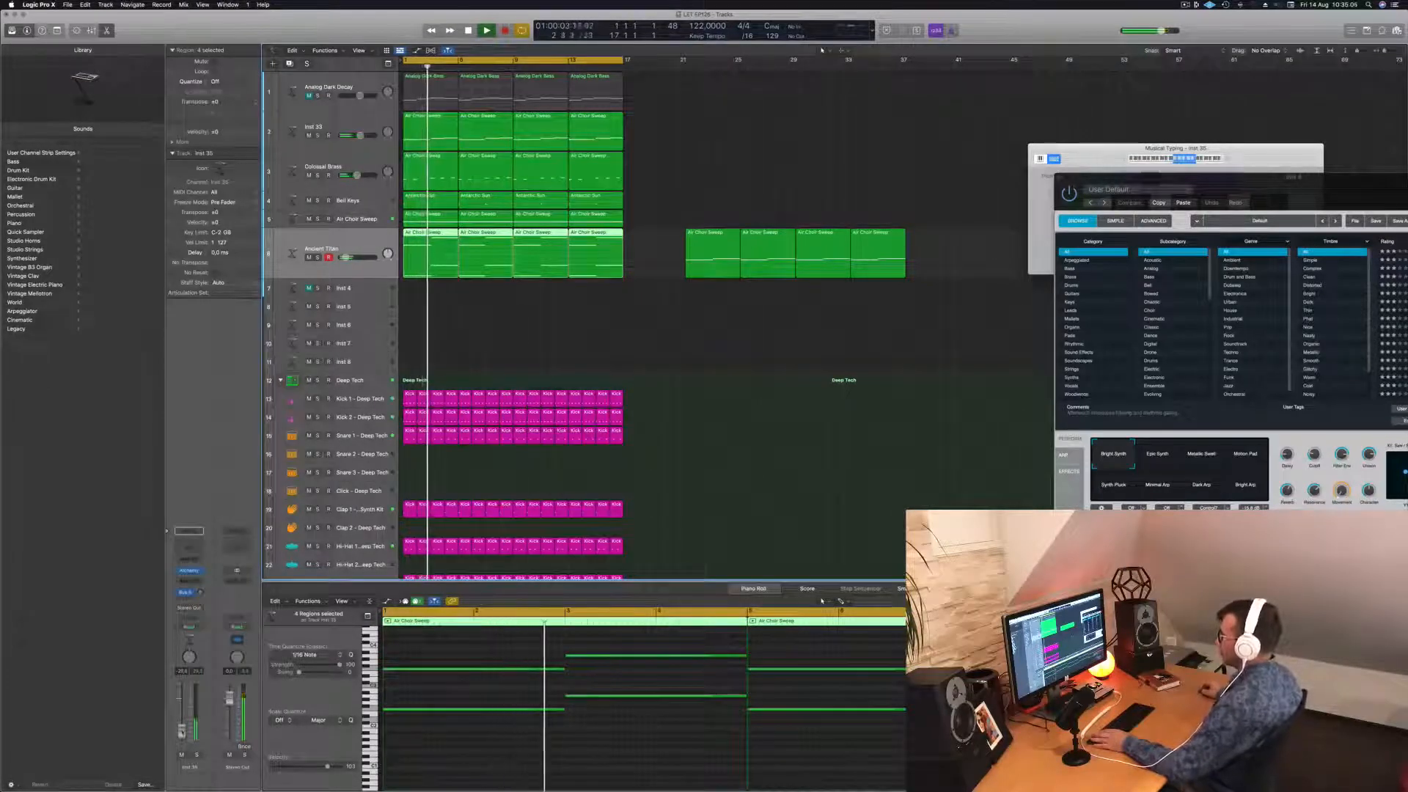
# Transpose all choir notes down an octave, then undo to keep the original pitch.
pyautogui.click(484, 763)
pyautogui.press('super+a')
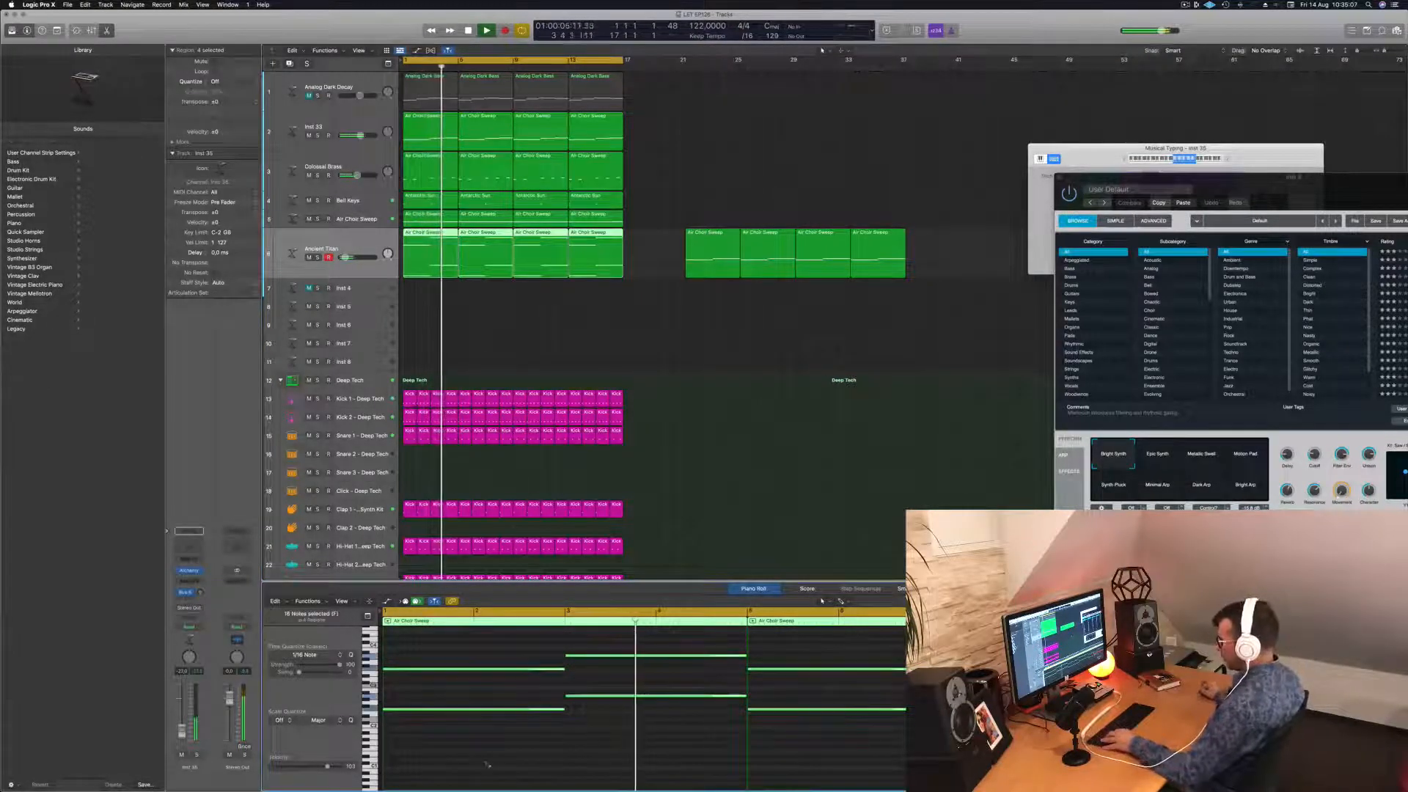
pyautogui.hotkey('alt', 'shift', 'Down')
pyautogui.press('Return')
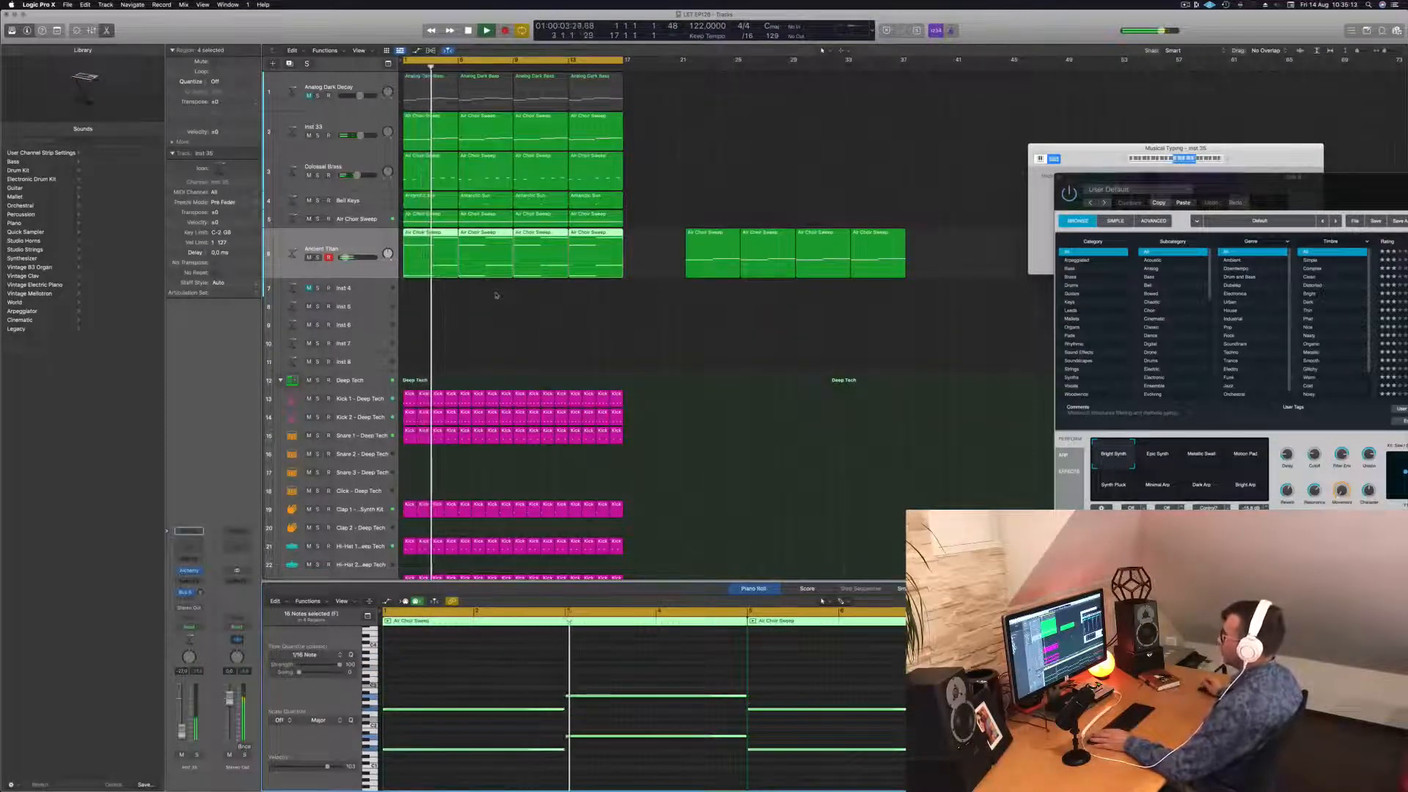
pyautogui.press('super+z')
pyautogui.press('super+z')
pyautogui.press('super+z')
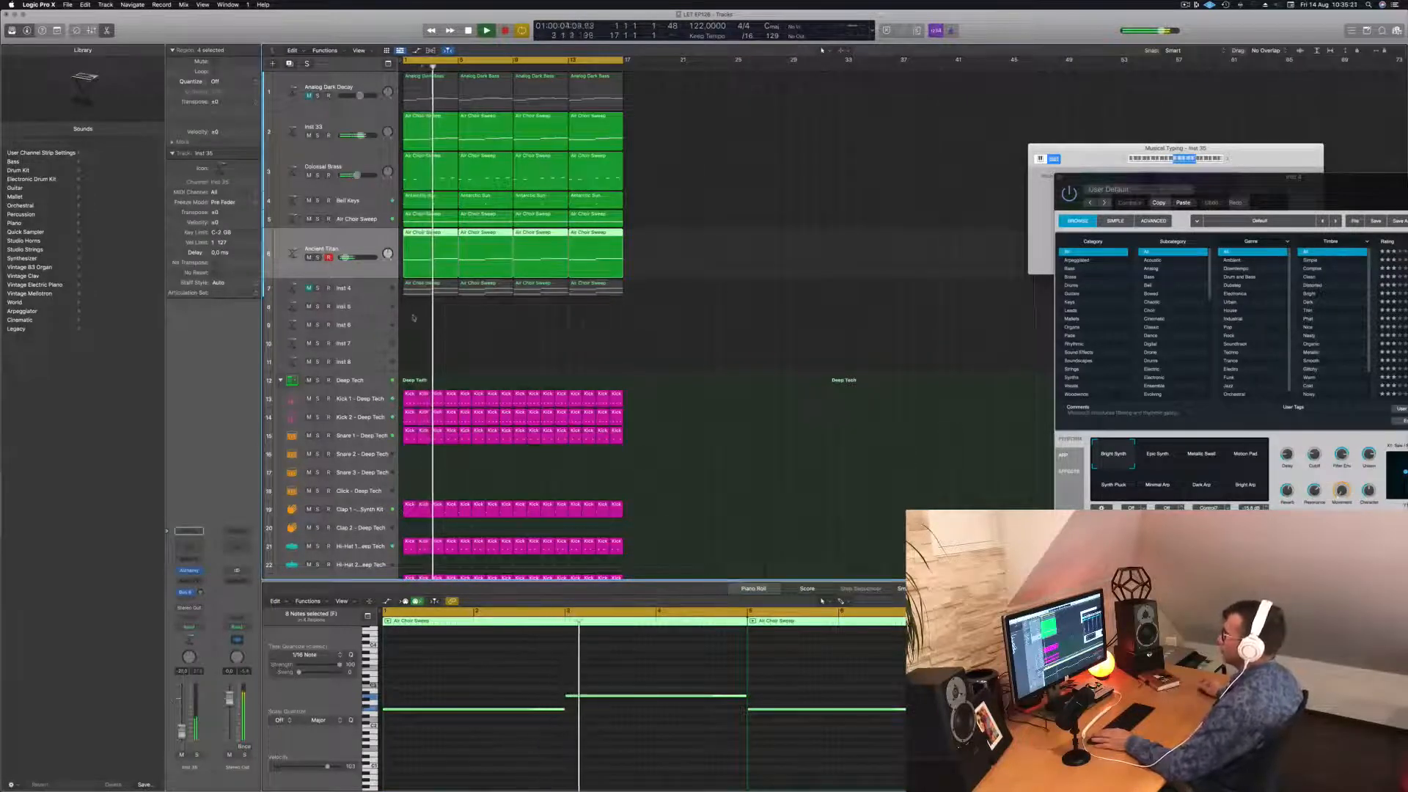
# Insert a Channel EQ on the choir track with a low cut at 204 Hz.
pyautogui.click(678, 264)
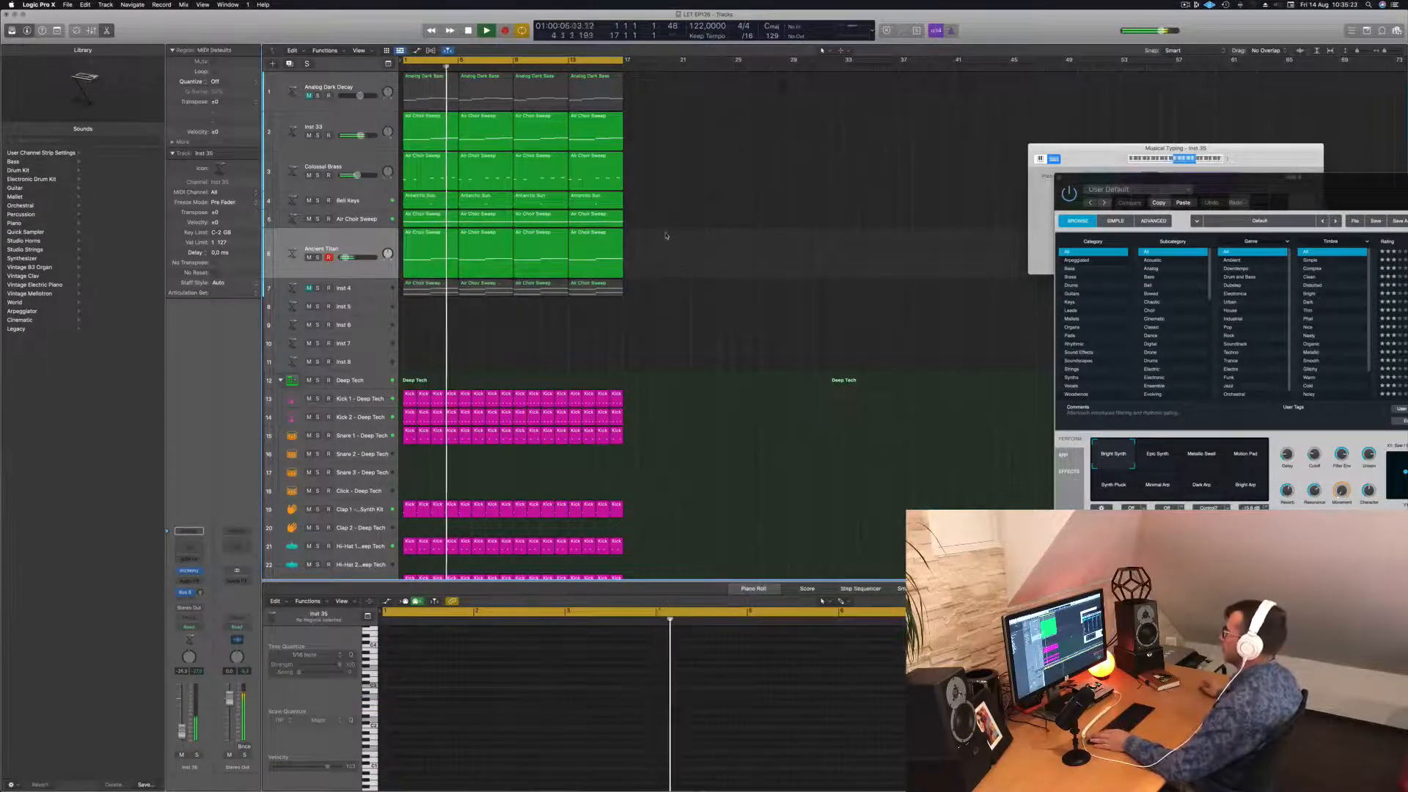
pyautogui.click(328, 236)
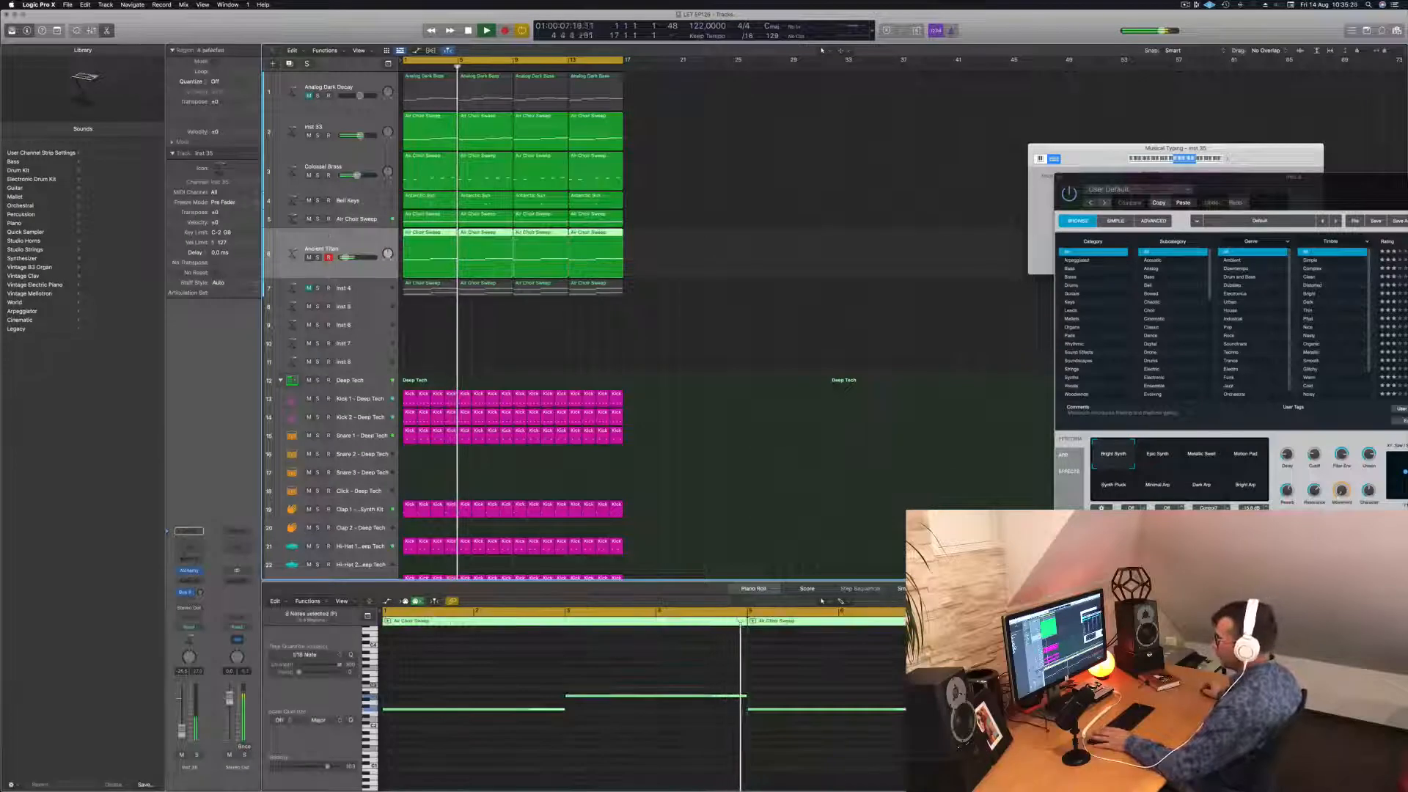
pyautogui.click(192, 545)
pyautogui.moveTo(473, 242); pyautogui.dragTo(678, 242)
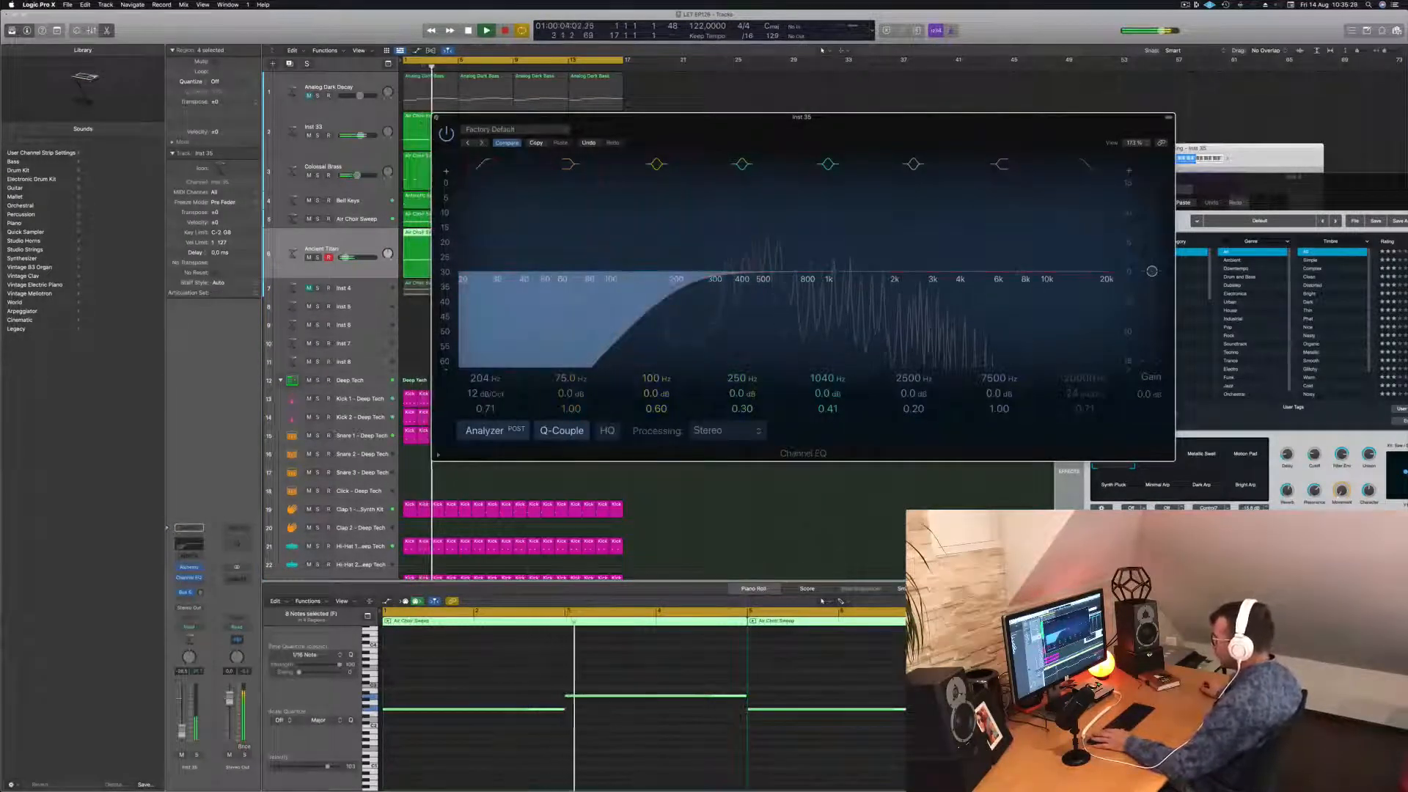
# Close the EQ, mute Colossal Brass, and open the Air Choir Sweep track's Alchemy synth.
pyautogui.click(436, 118)
pyautogui.click(309, 176)
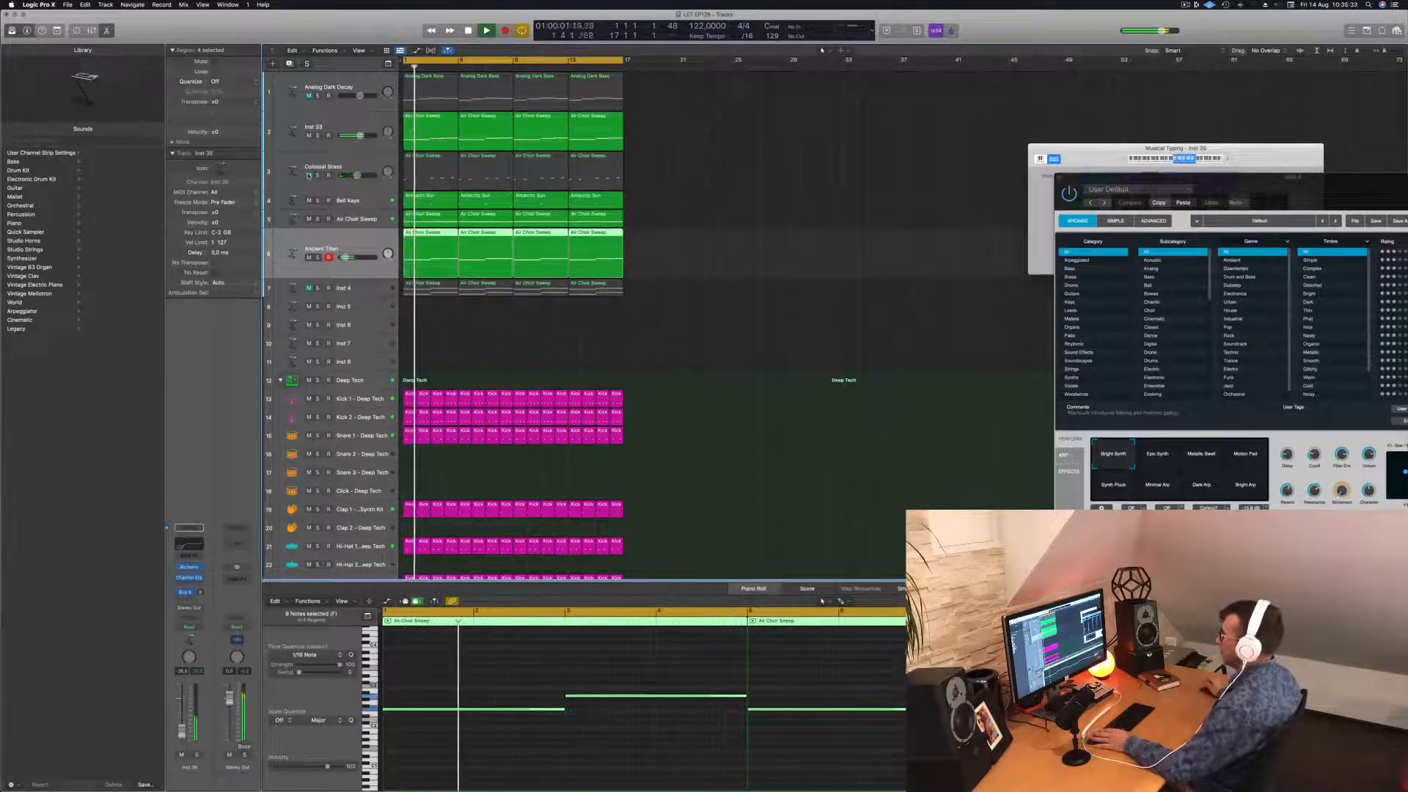
pyautogui.click(779, 271)
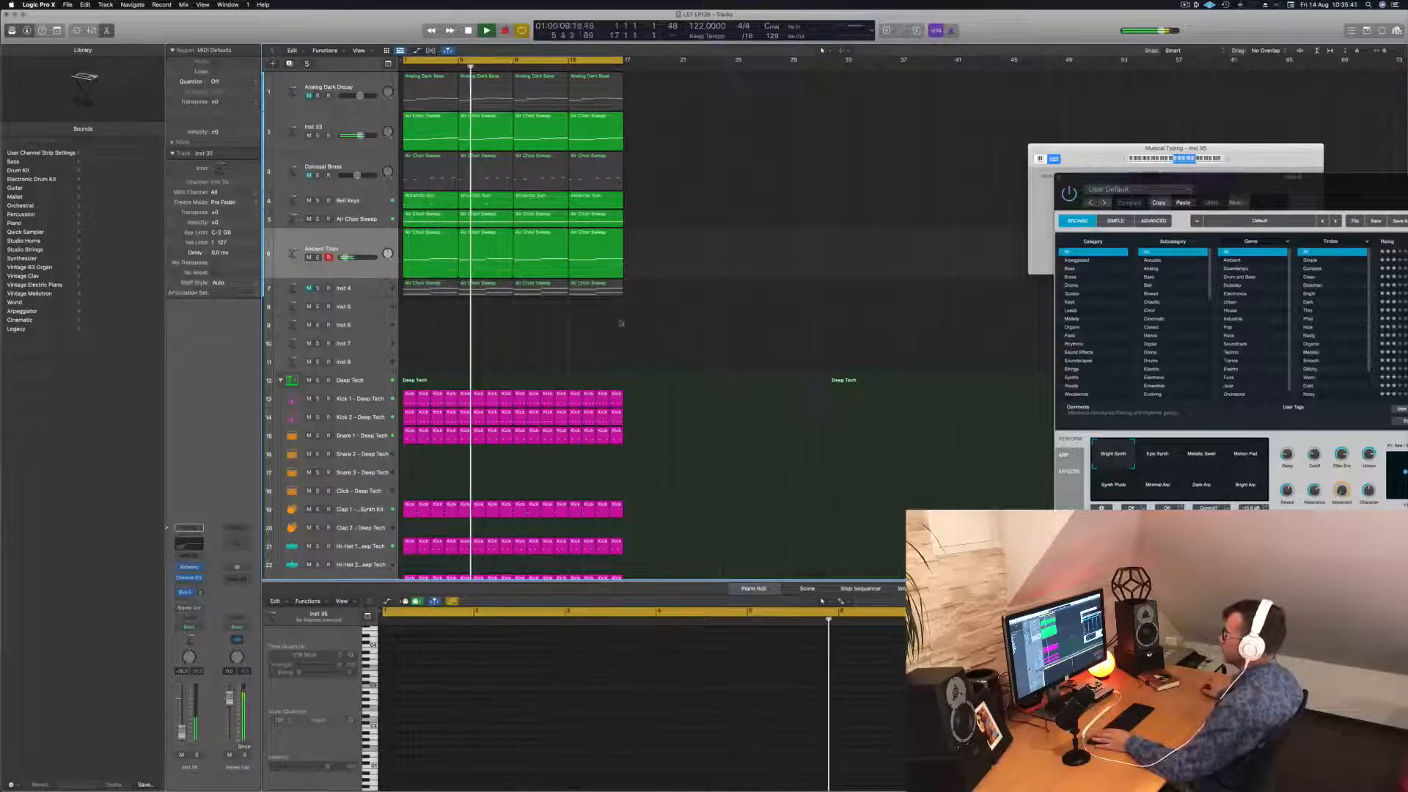
pyautogui.click(354, 248)
pyautogui.press('Return')
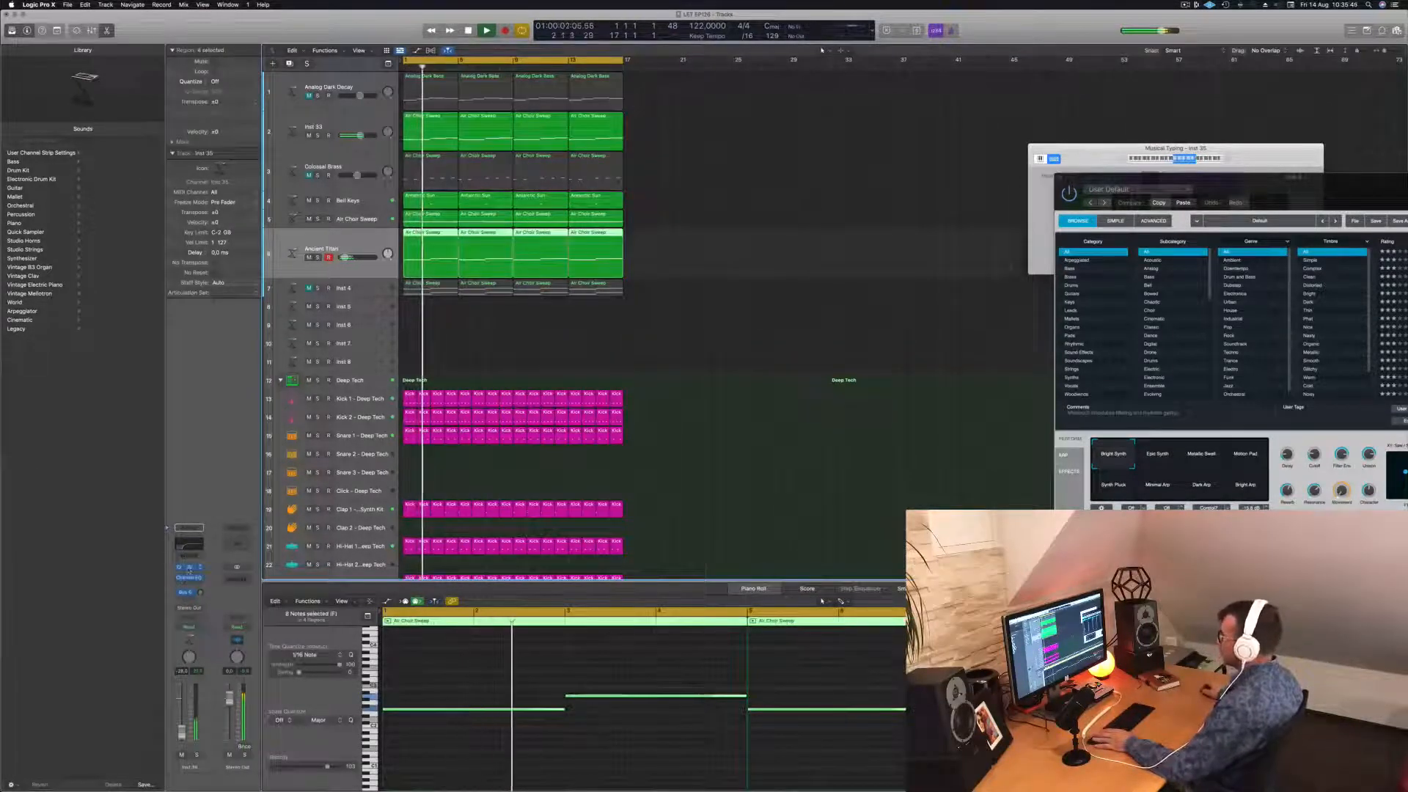
pyautogui.click(189, 568)
pyautogui.moveTo(918, 197); pyautogui.dragTo(879, 204)
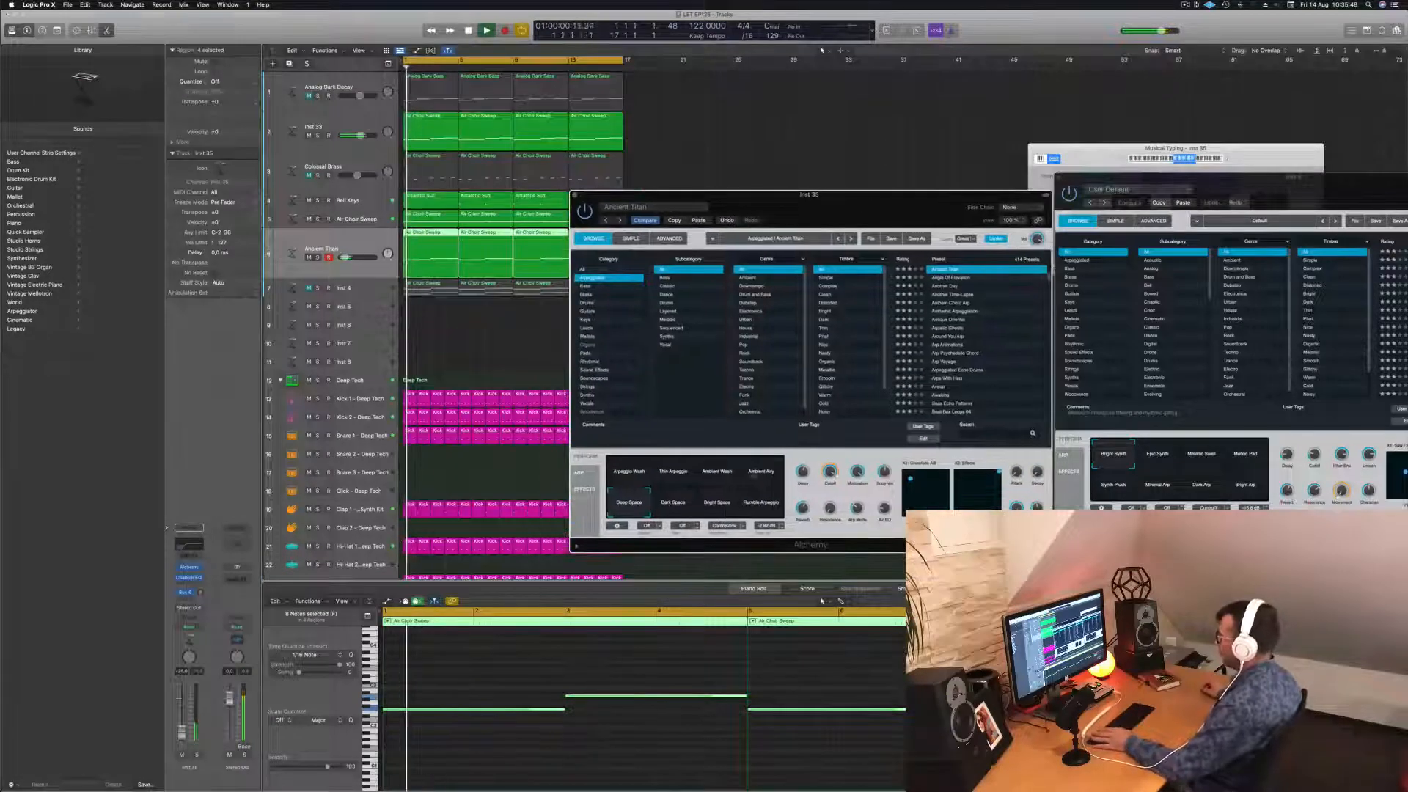
# Try the Arpeggio Wash snapshot, then load the Angle Of Elevation preset.
pyautogui.click(616, 473)
pyautogui.press('space')
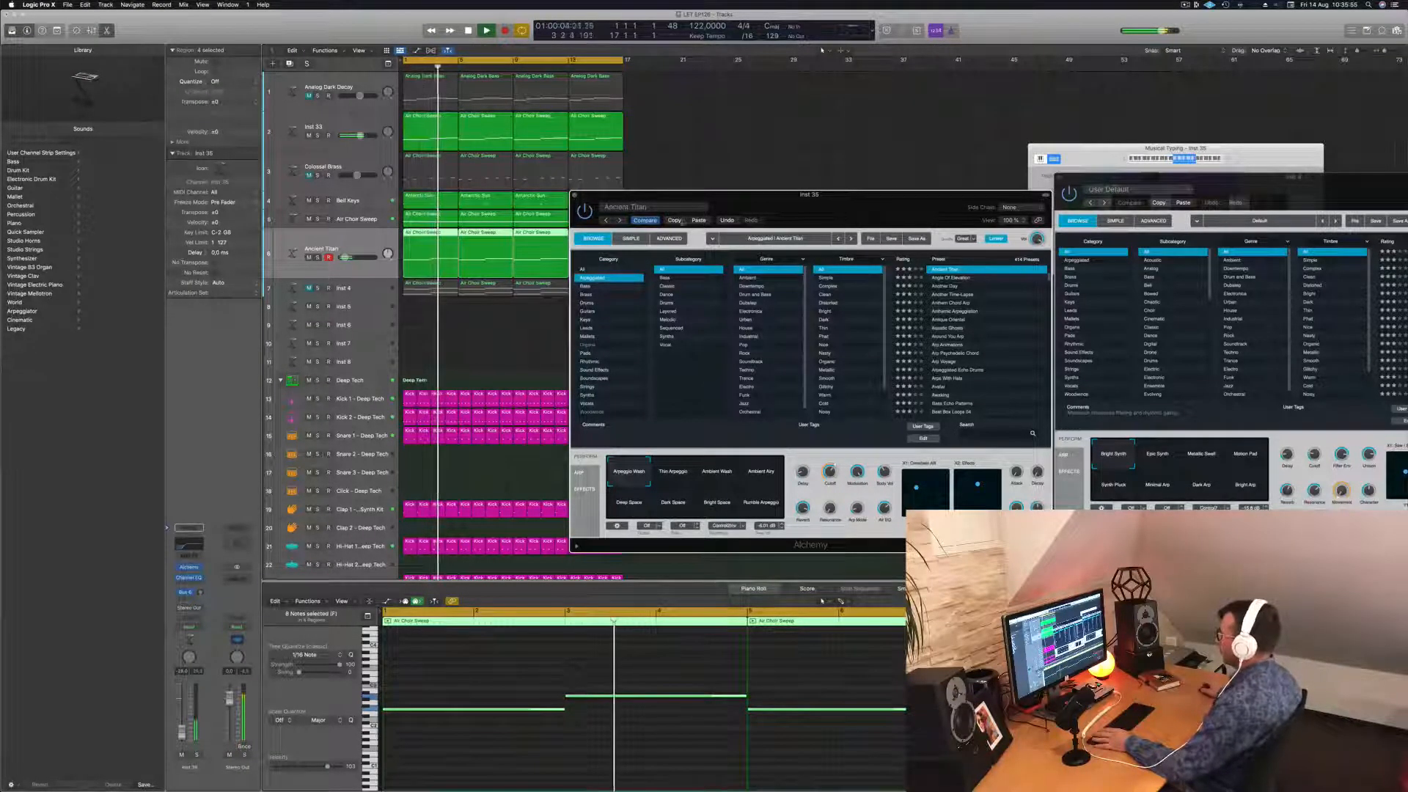
pyautogui.click(947, 279)
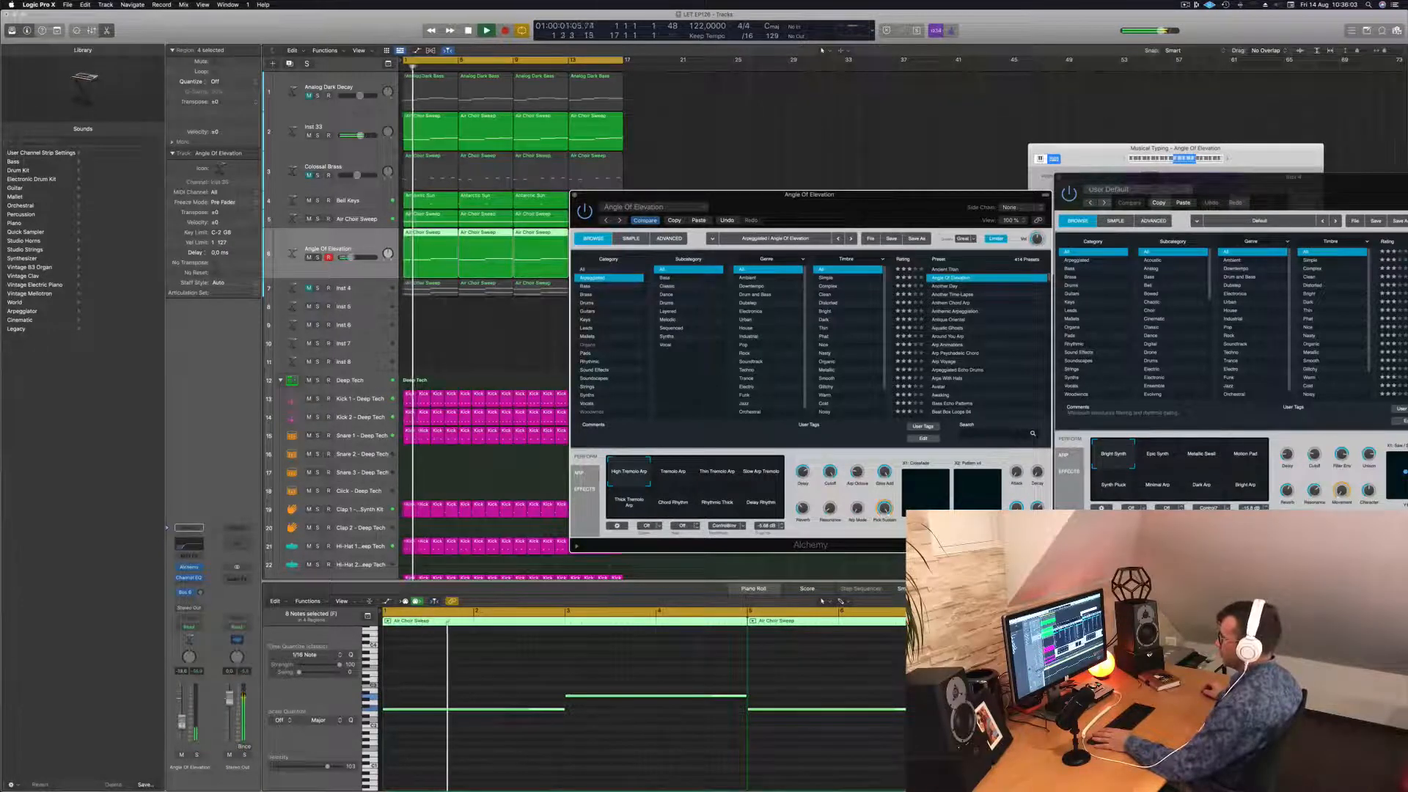
pyautogui.click(656, 606)
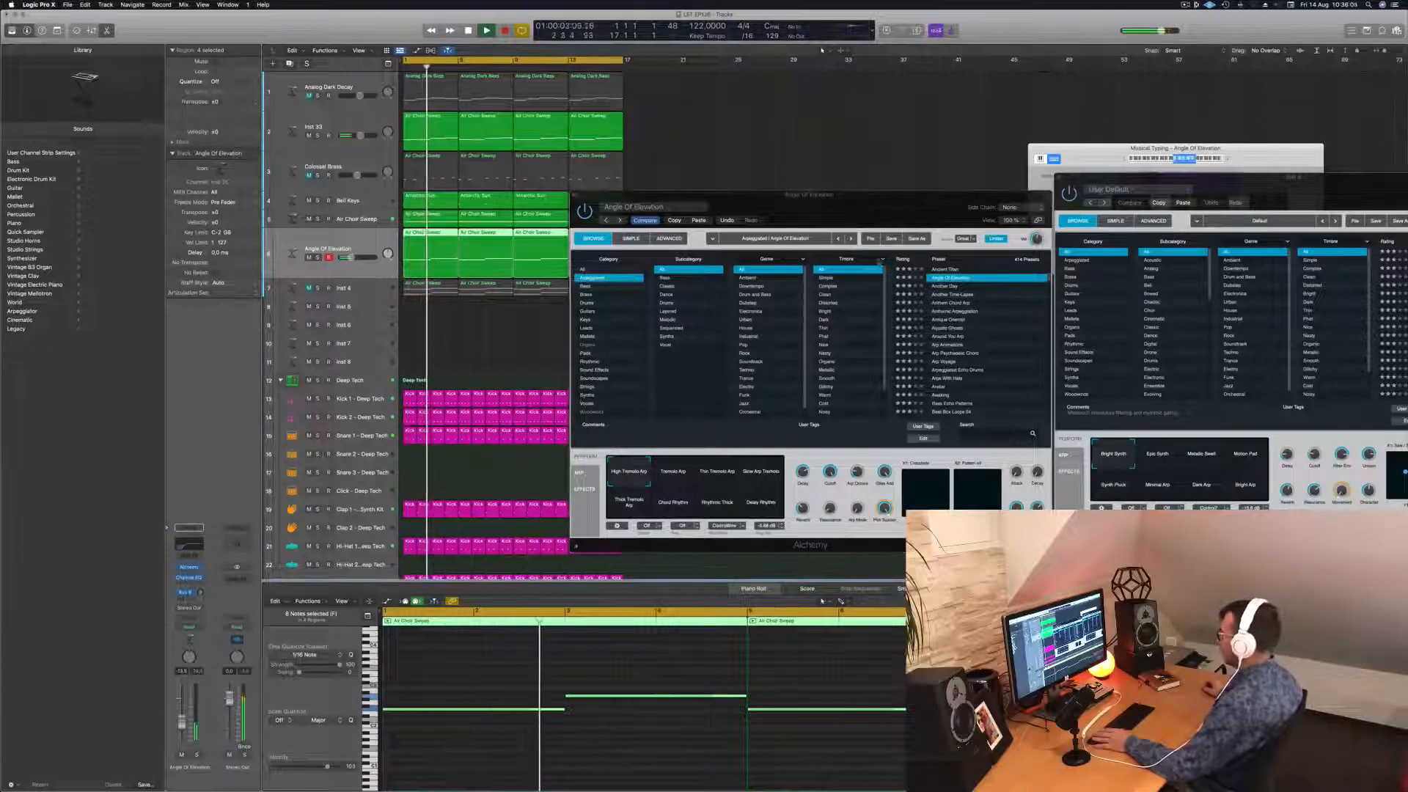
pyautogui.moveTo(879, 195); pyautogui.dragTo(836, 199)
# Audition Another Day, Another Time-Lapse and Anthem Chord Arp, then return to Angle Of Elevation.
pyautogui.click(898, 291)
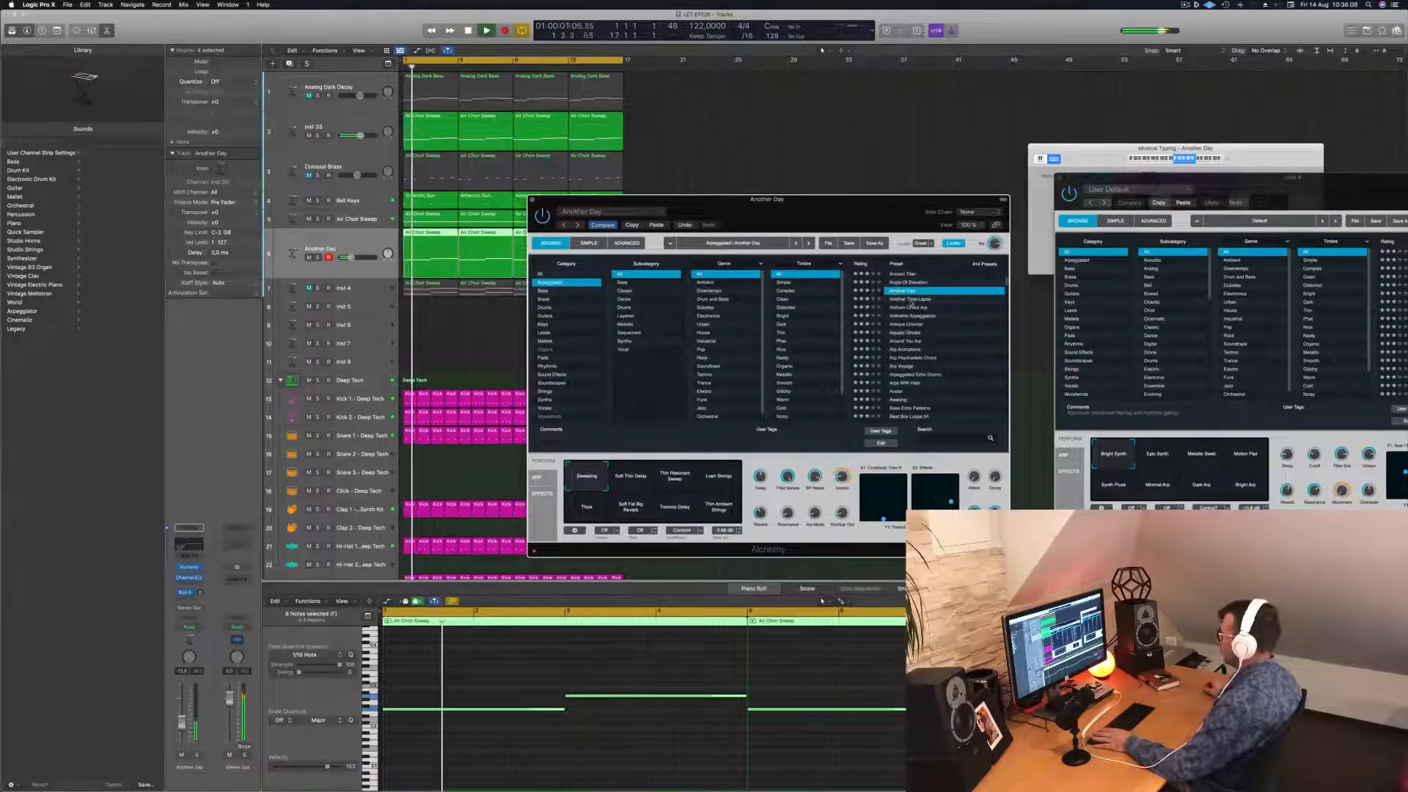
pyautogui.click(909, 300)
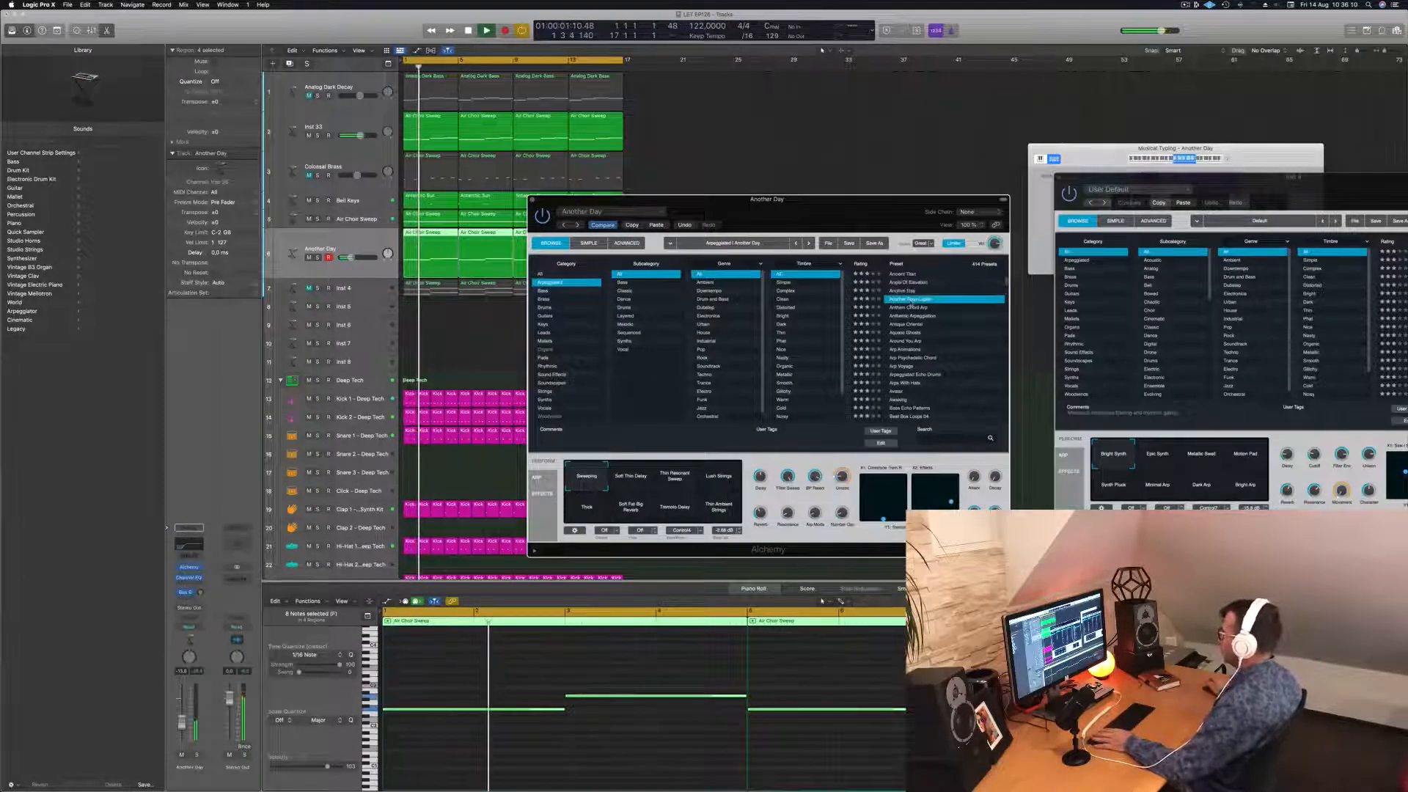
pyautogui.click(910, 307)
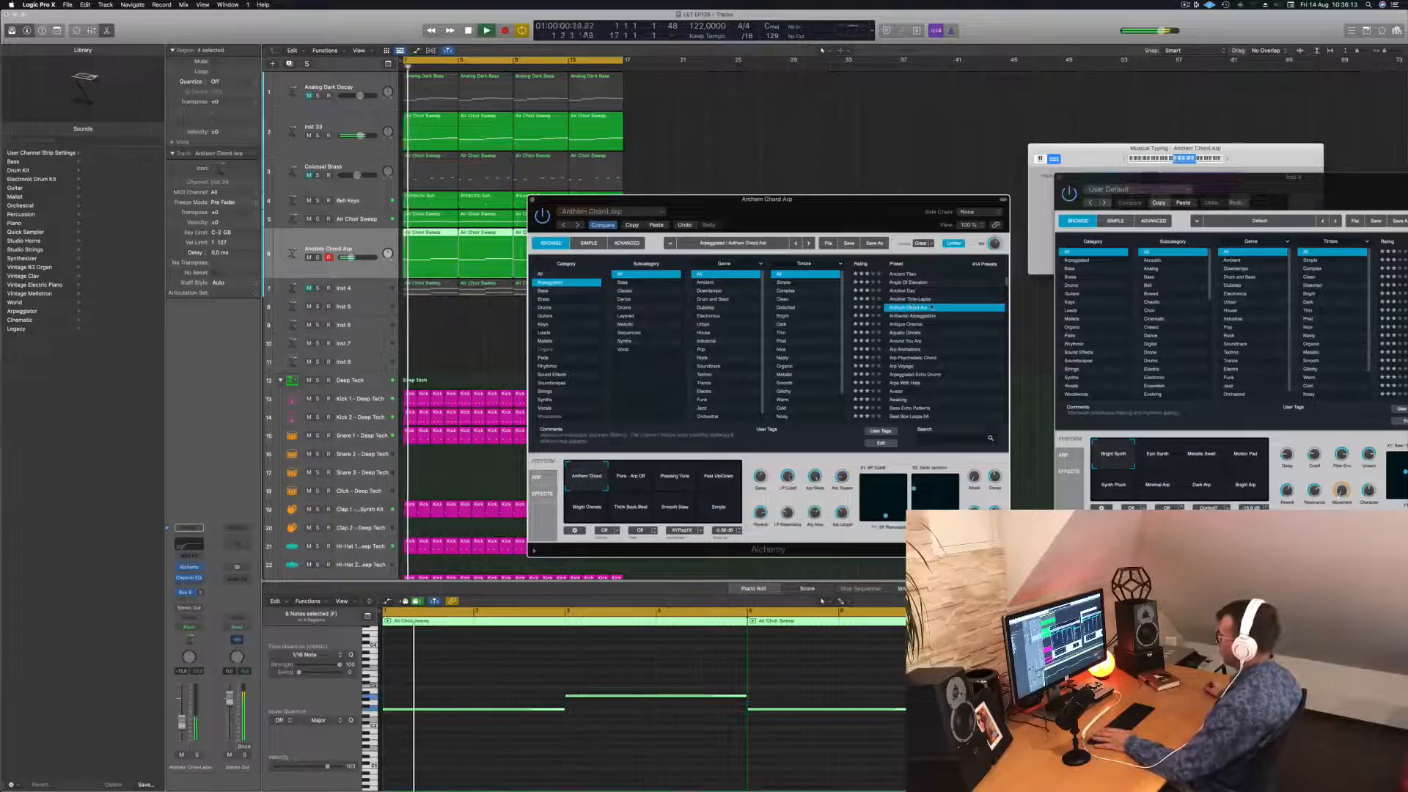
pyautogui.scroll(-1, 949, 328)
pyautogui.click(903, 272)
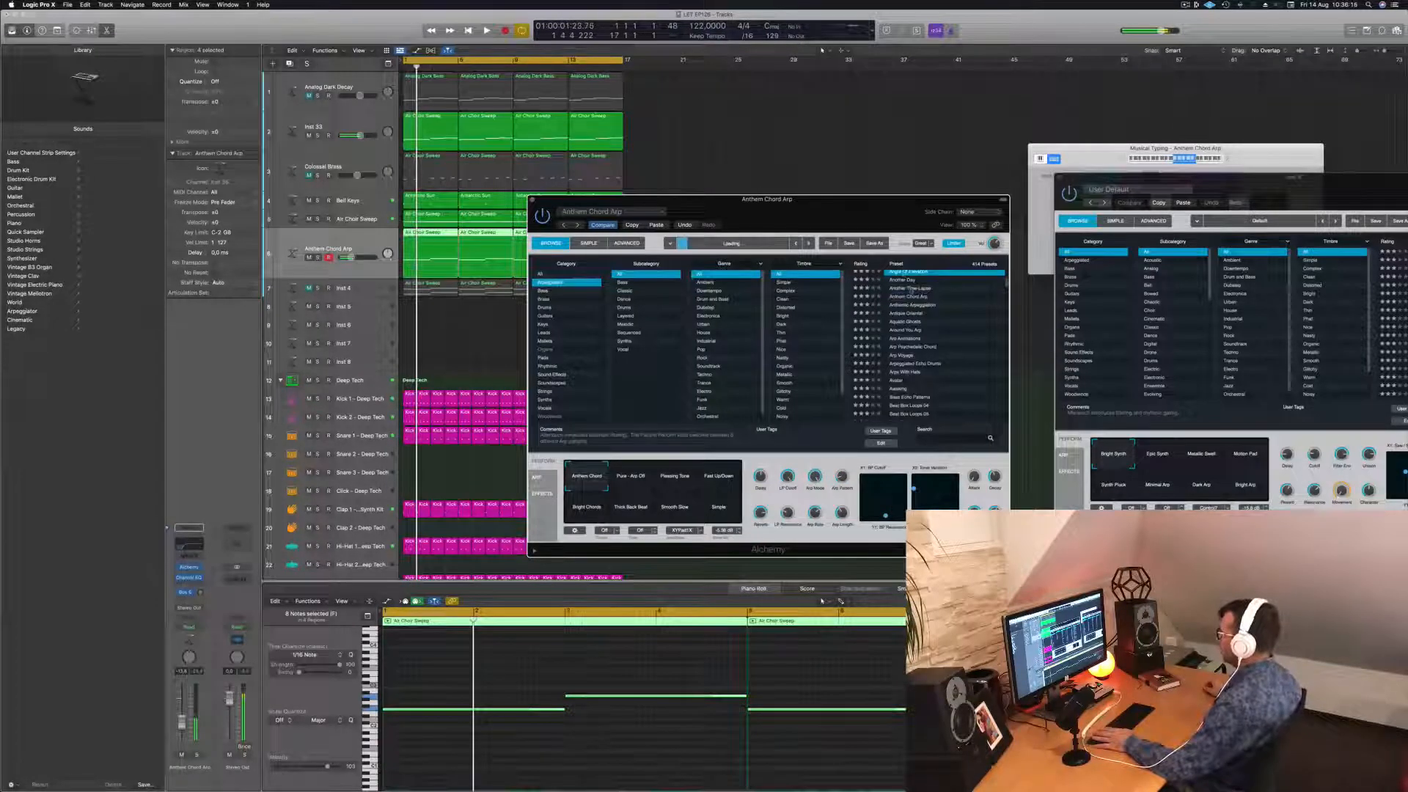
pyautogui.scroll(6, 909, 338)
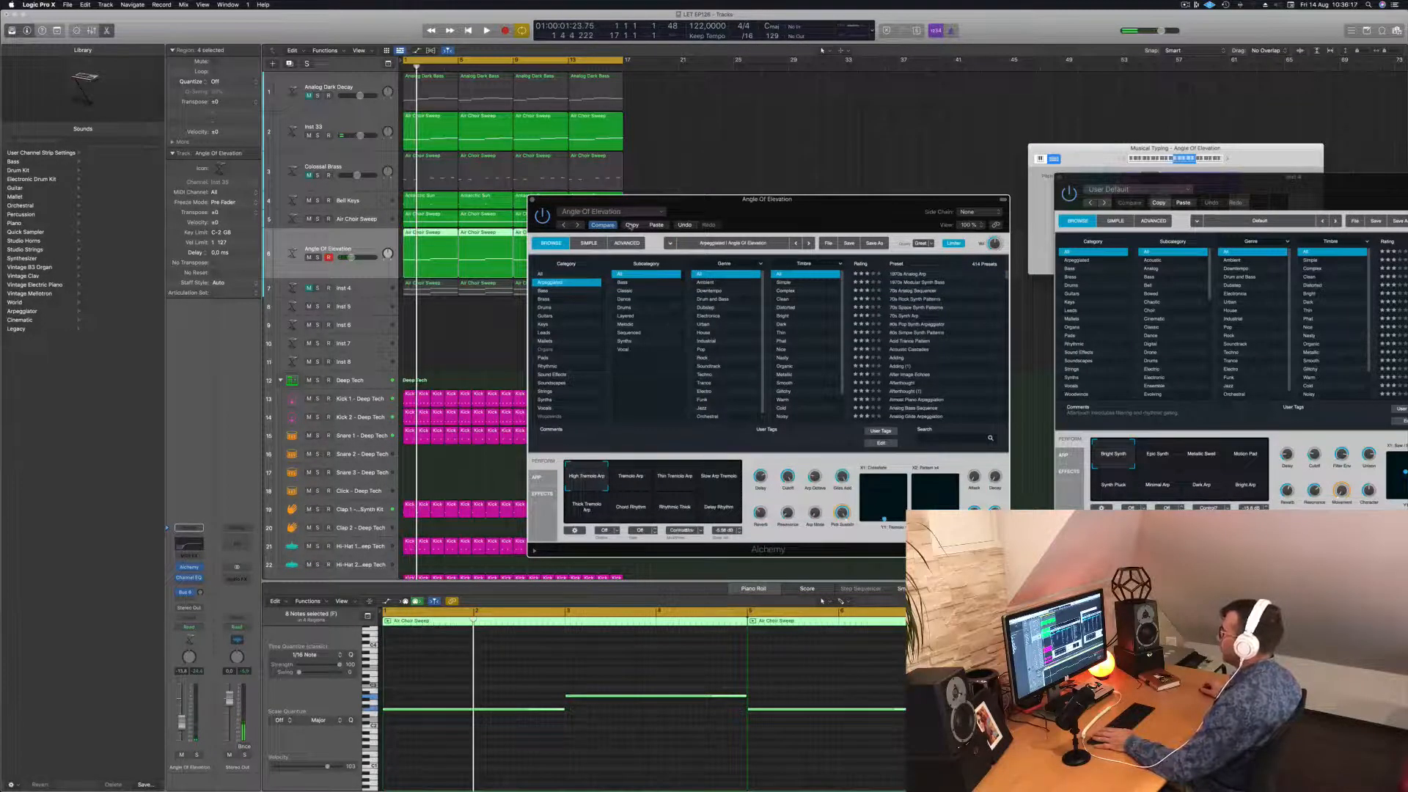
pyautogui.press('space')
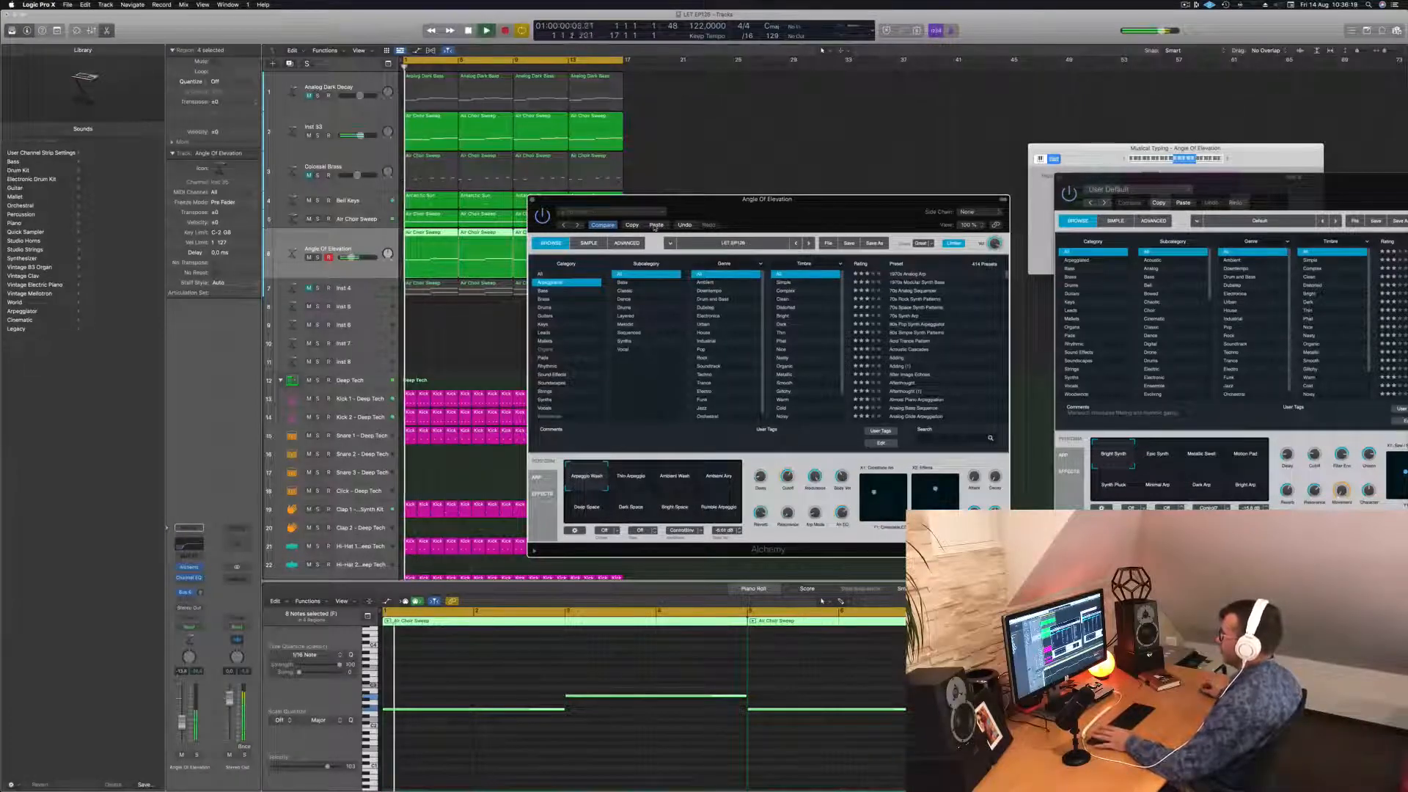
pyautogui.moveTo(753, 218); pyautogui.dragTo(891, 212)
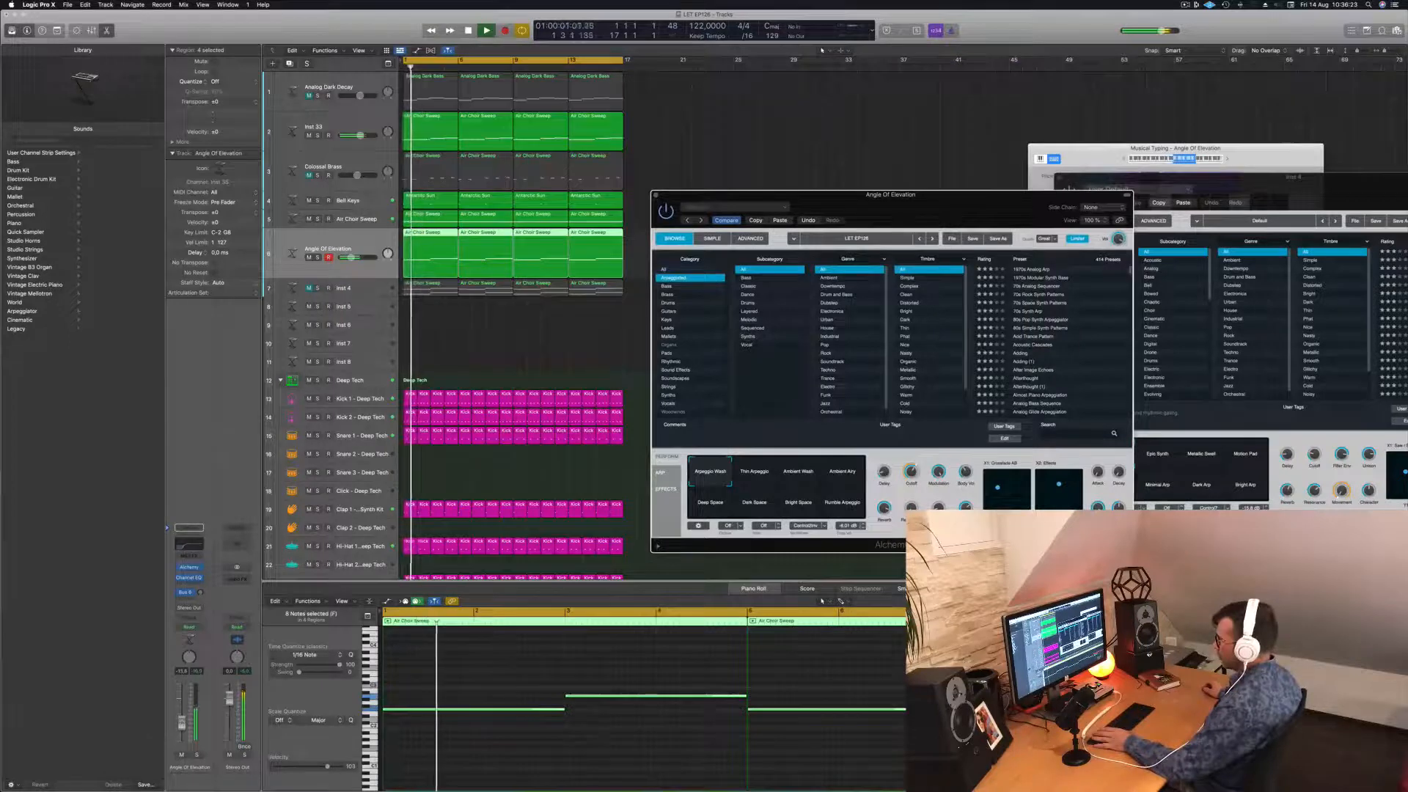
pyautogui.click(347, 257)
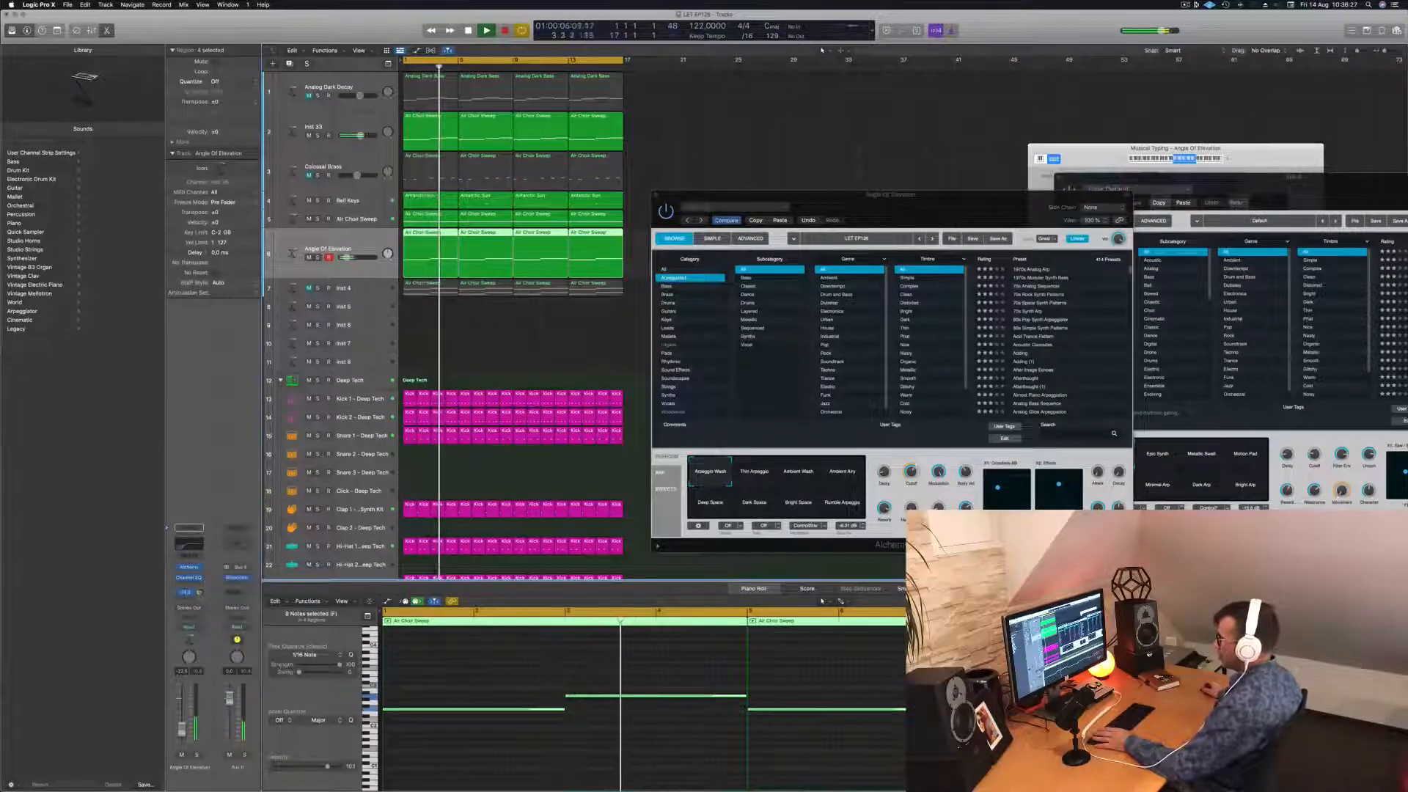
pyautogui.moveTo(854, 206); pyautogui.dragTo(781, 254)
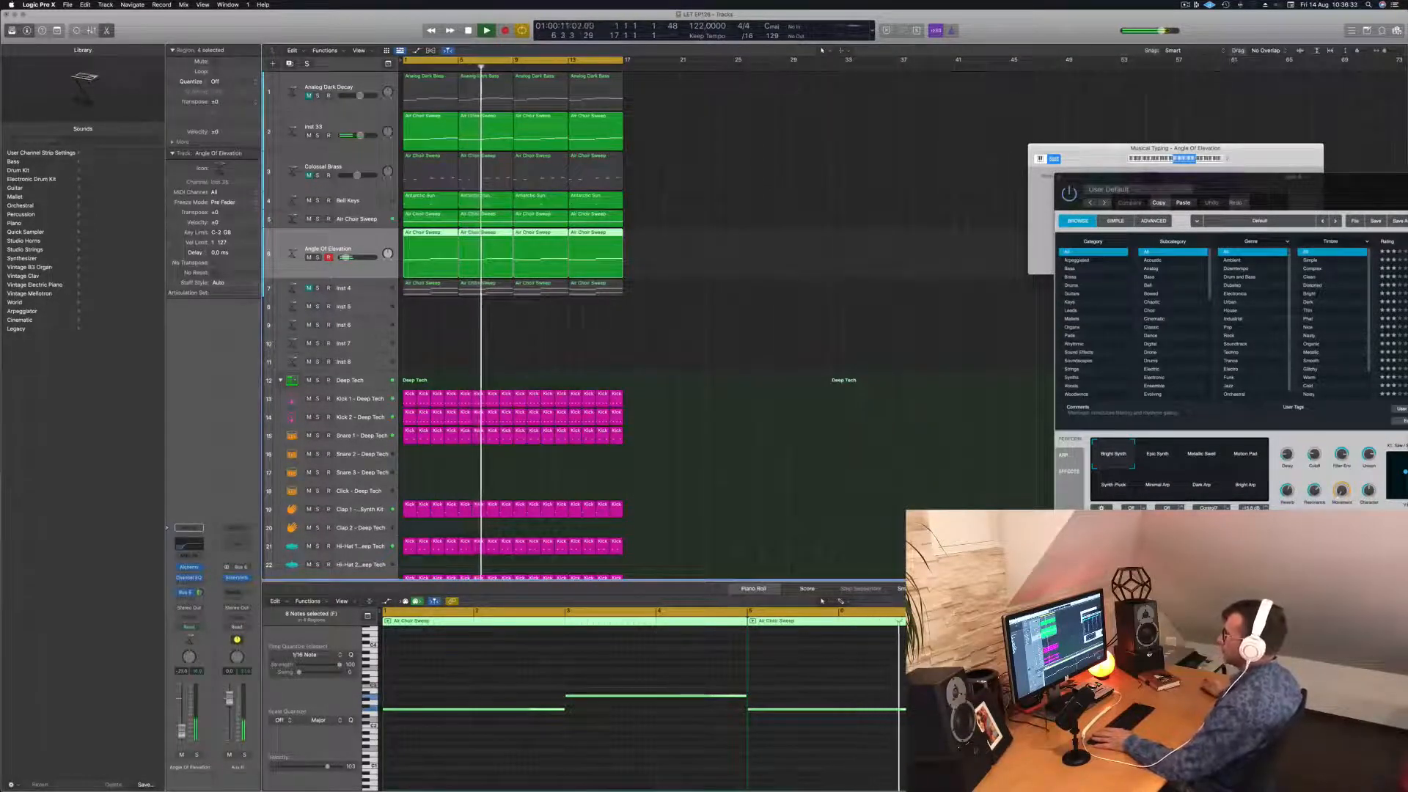
# Unmute Colossal Brass and select it, restarting playback from the beginning.
pyautogui.press('Return')
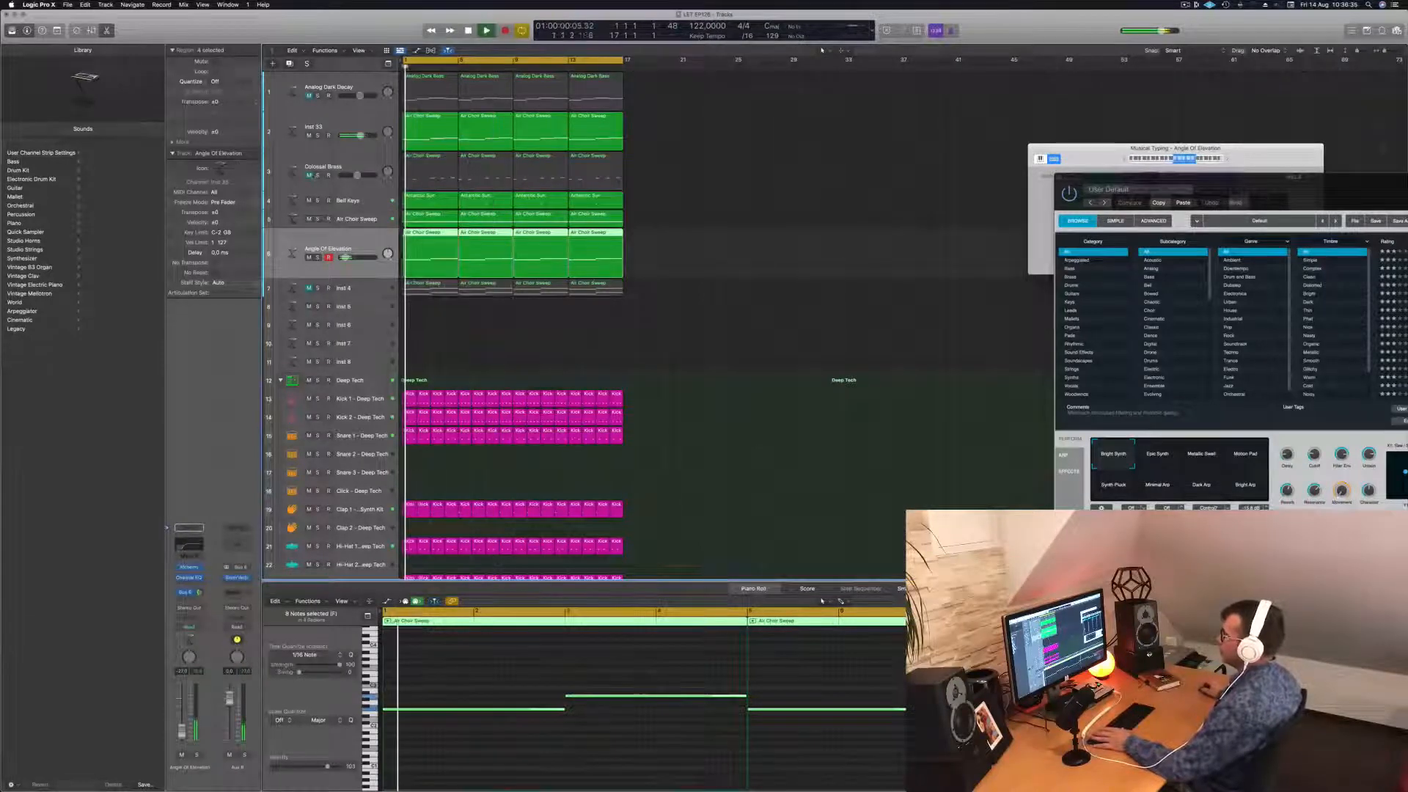
pyautogui.click(309, 175)
pyautogui.press('Return')
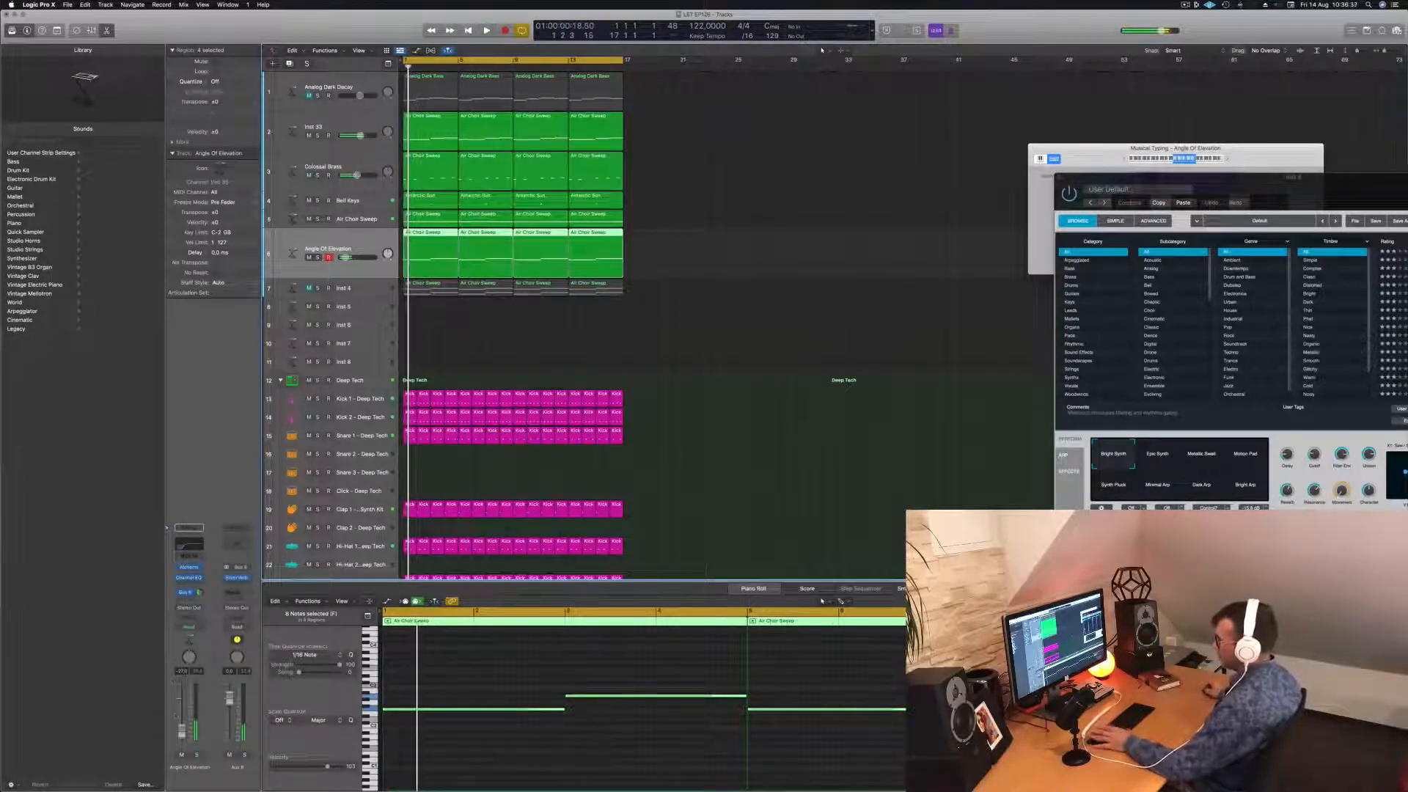
pyautogui.click(347, 166)
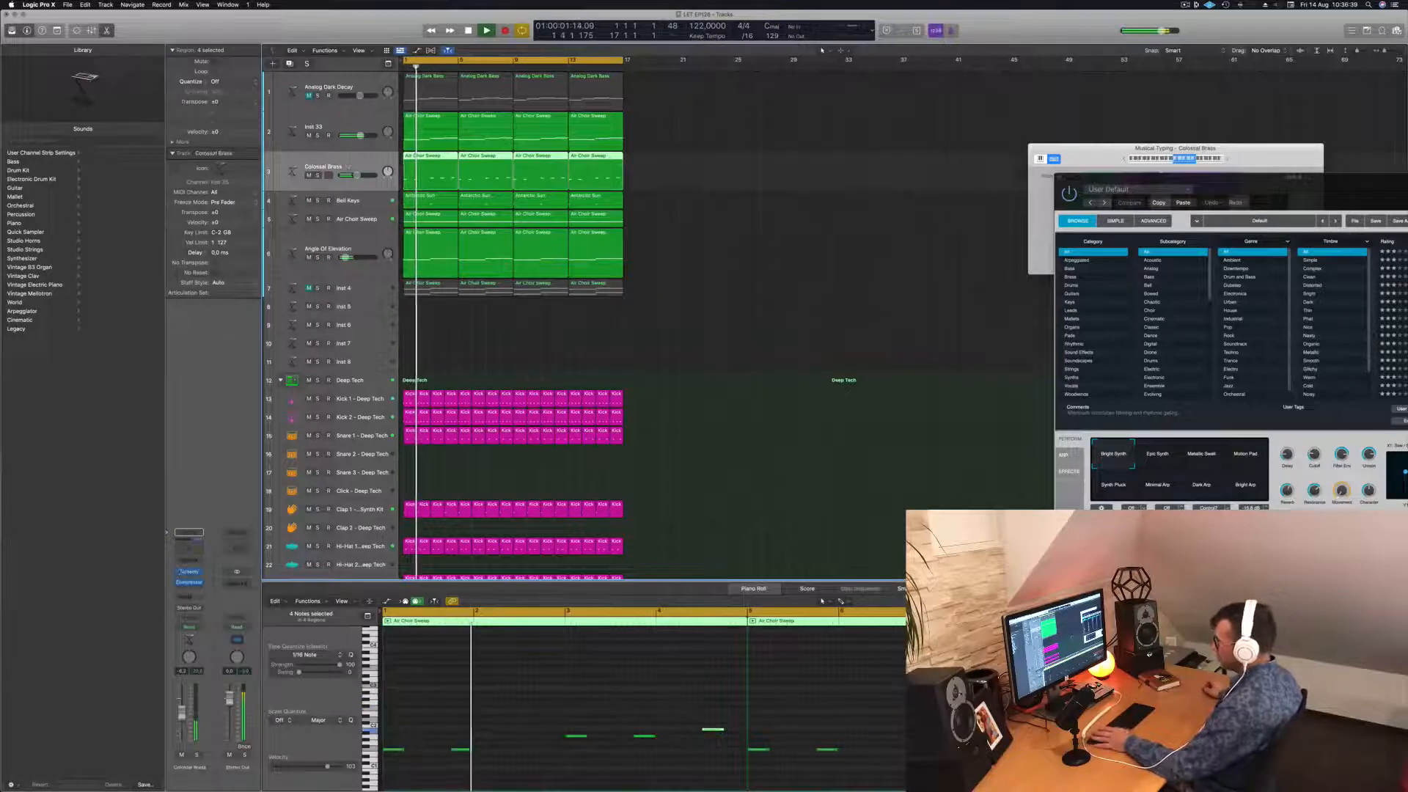
pyautogui.press('Return')
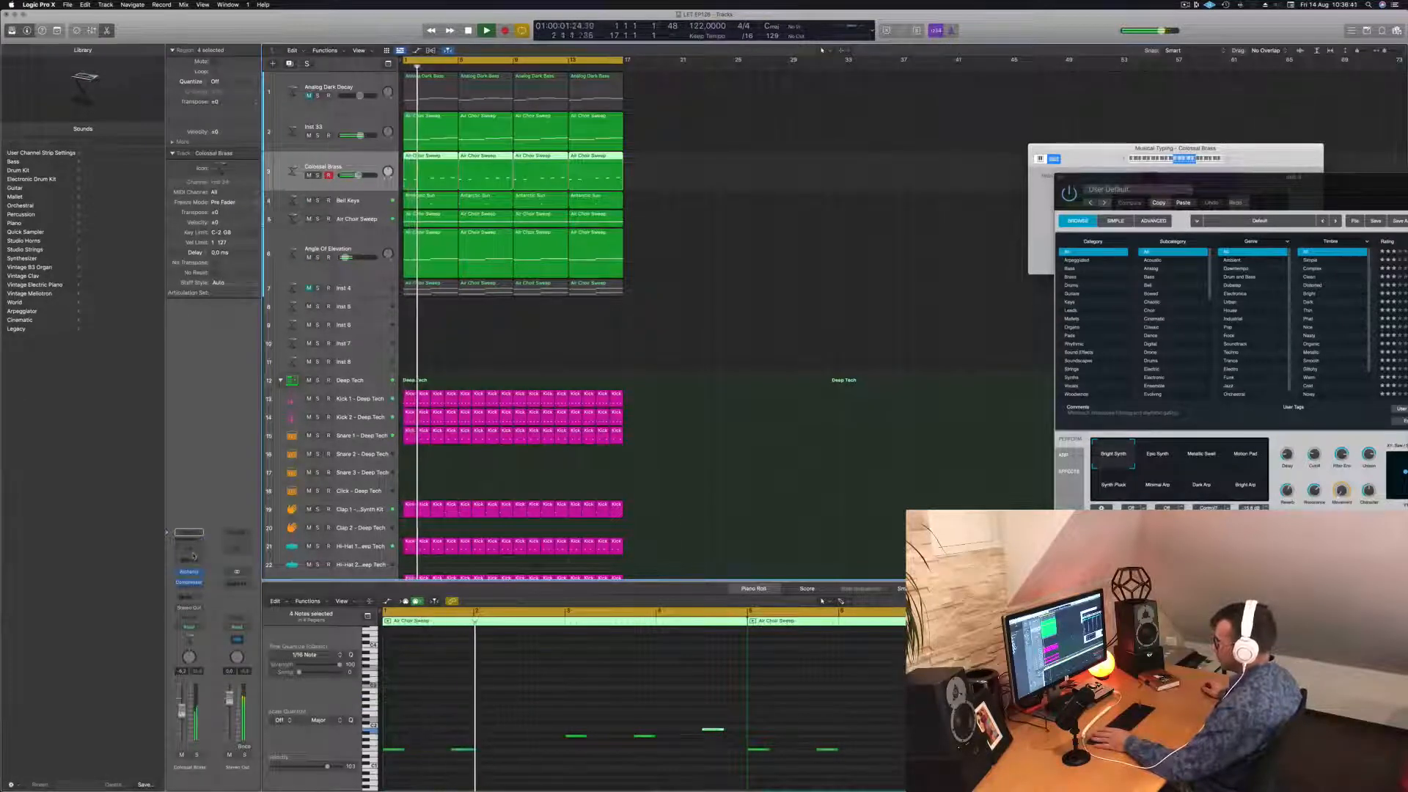
# Insert a Channel EQ on Colossal Brass with a 12 dB/Oct low cut near 147 Hz.
pyautogui.click(189, 548)
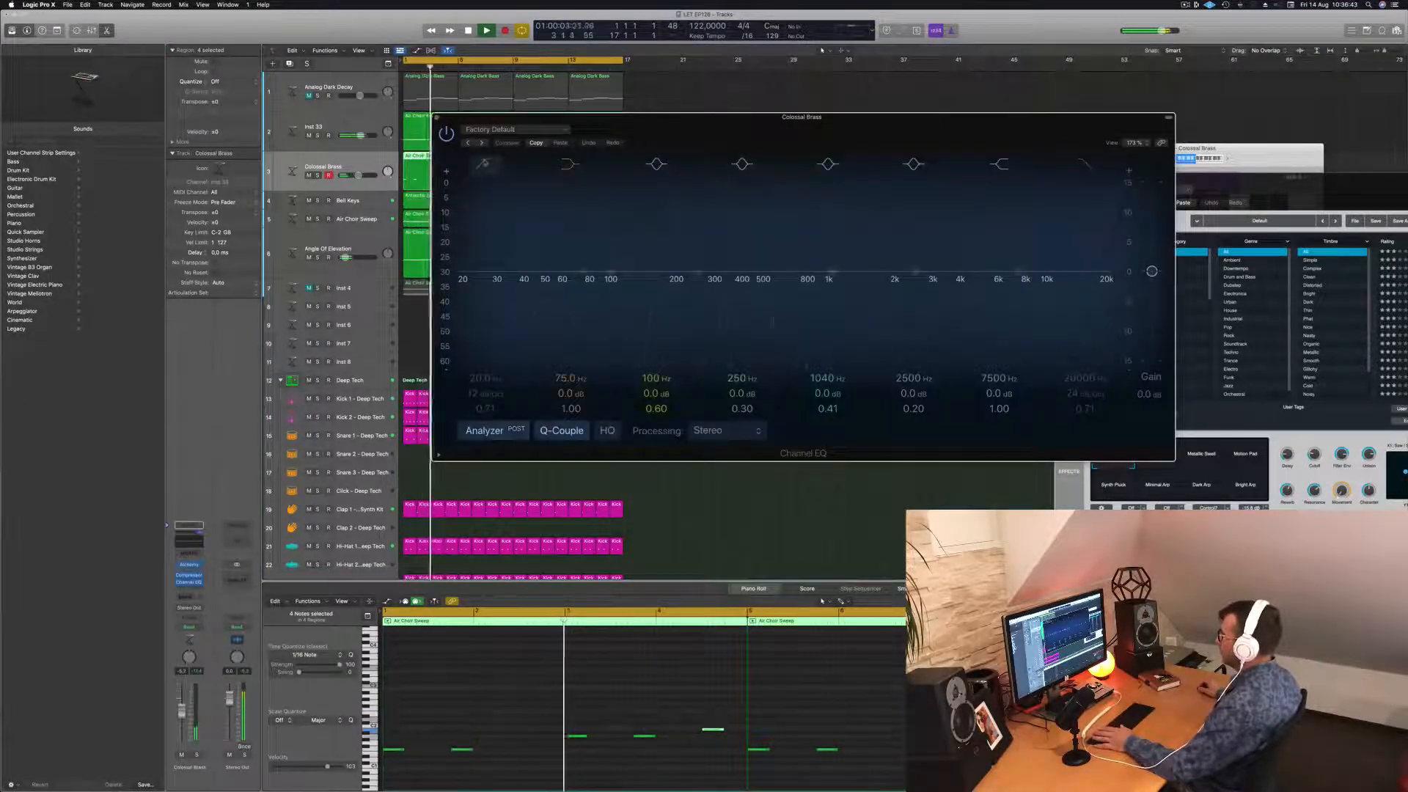
pyautogui.click(485, 164)
pyautogui.moveTo(491, 284); pyautogui.dragTo(646, 277)
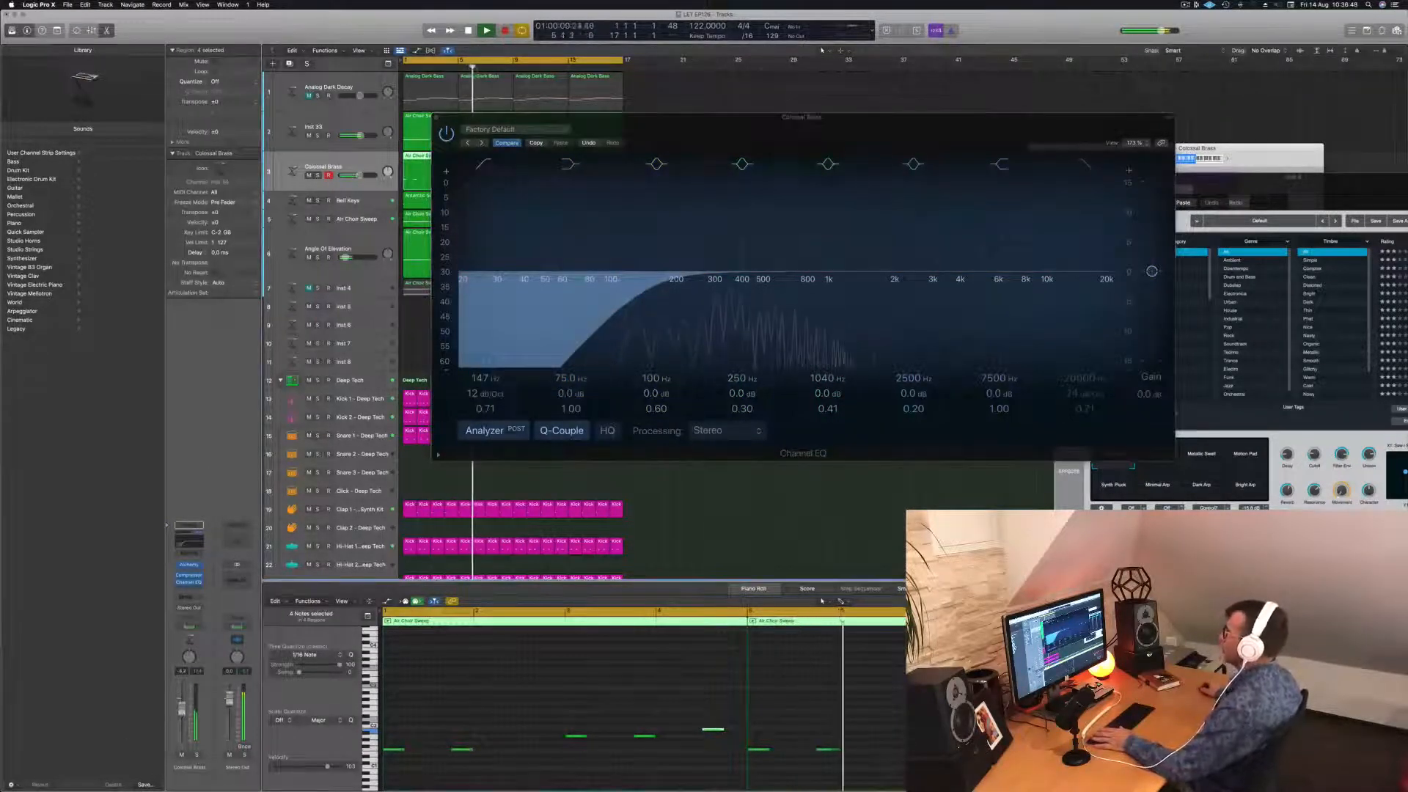
pyautogui.click(436, 117)
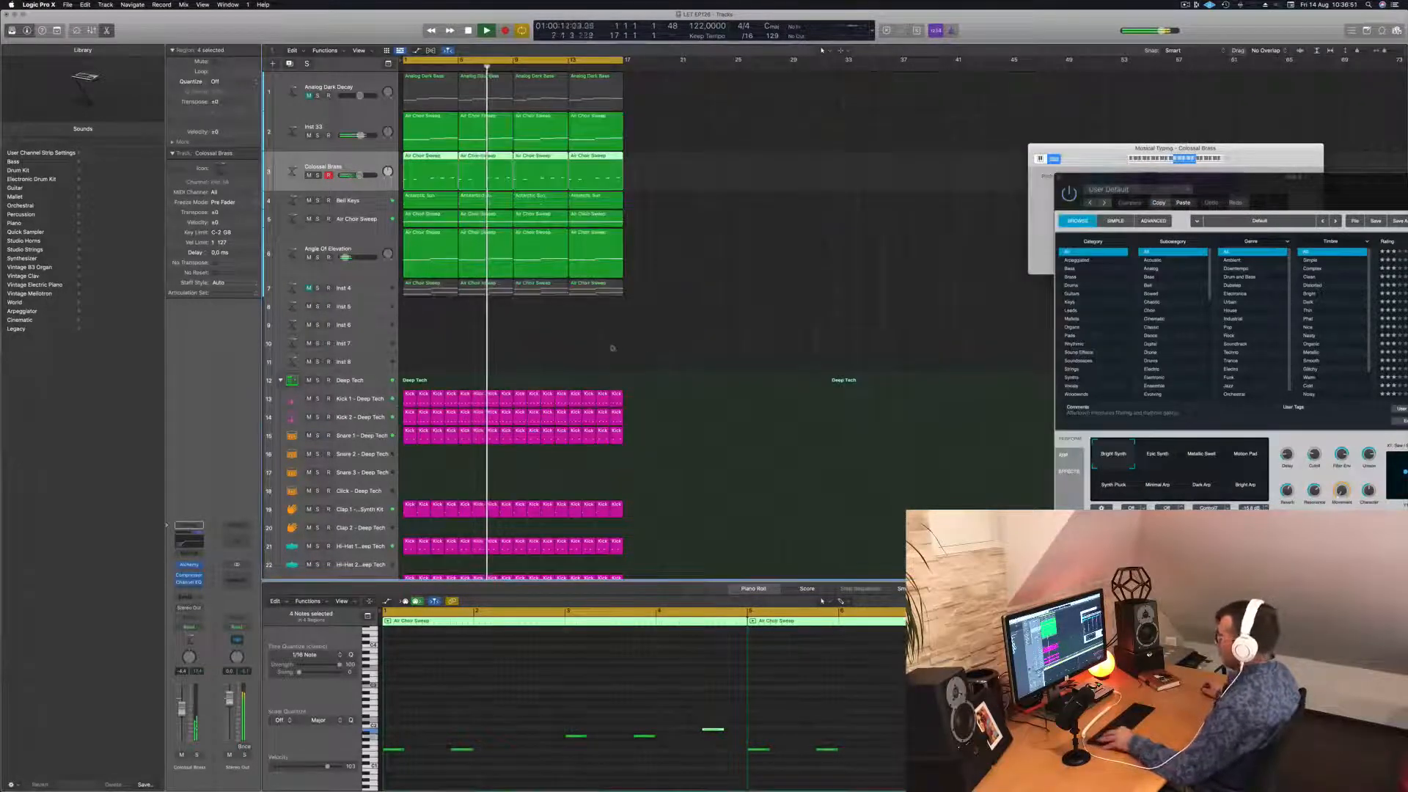
pyautogui.press('super+Left')
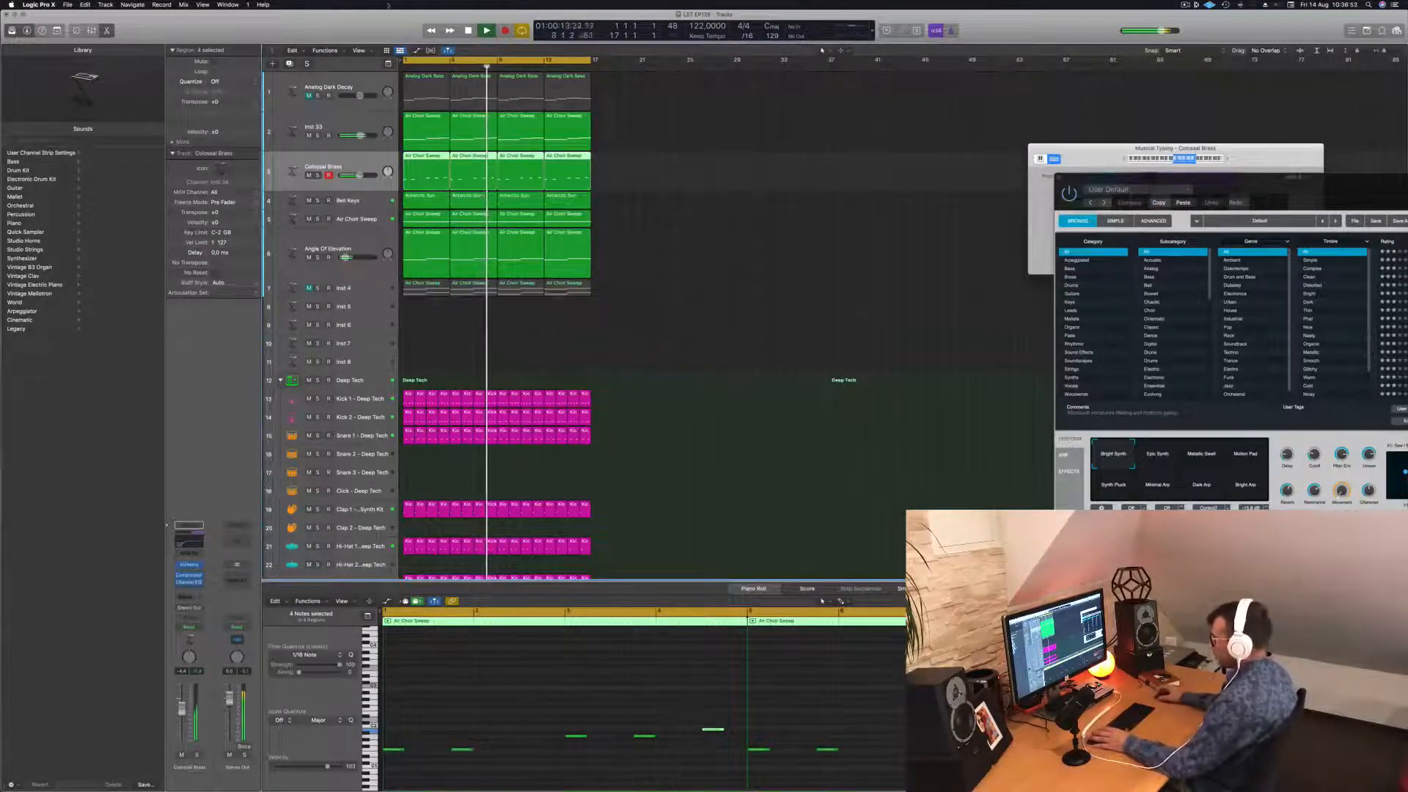
pyautogui.click(675, 267)
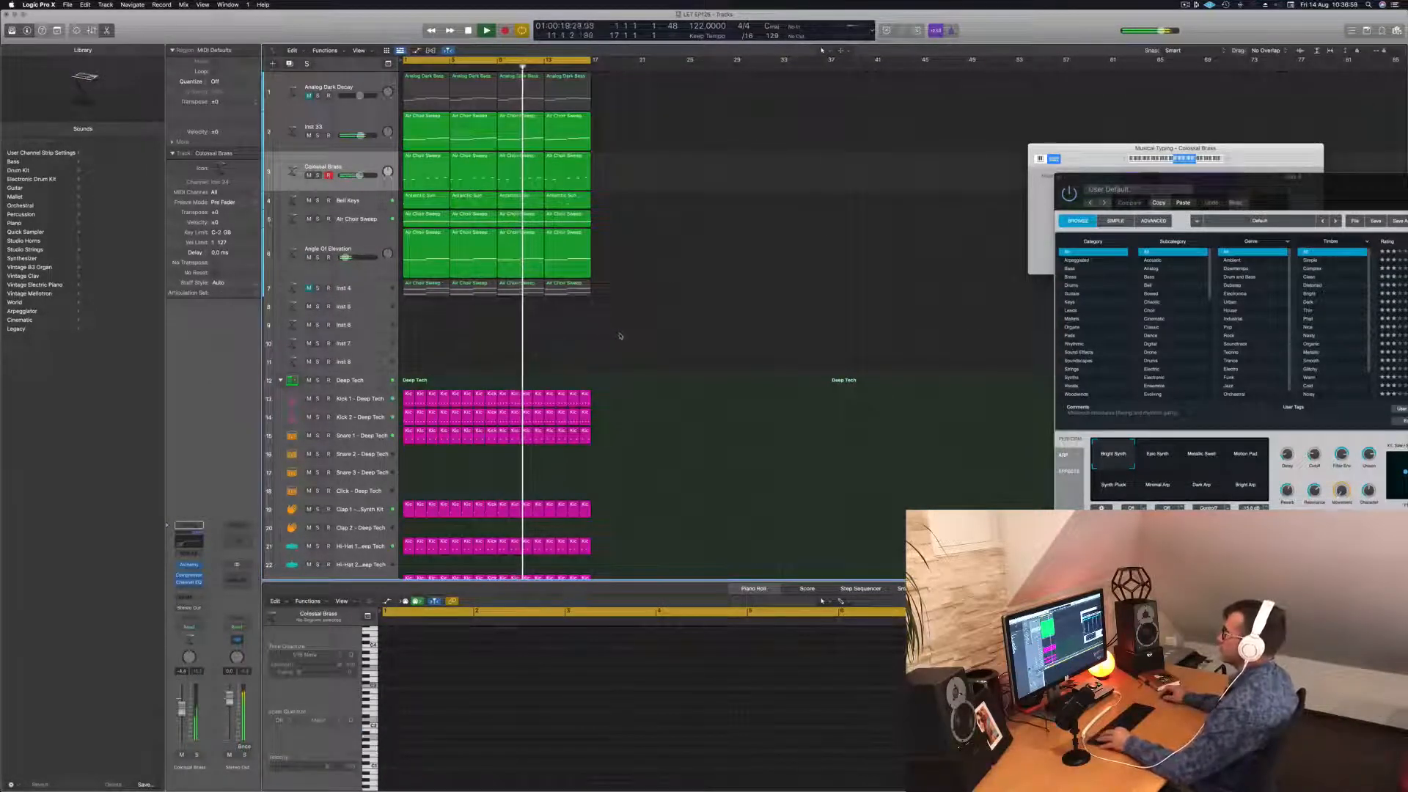
# Stop playback and add a Bus 6 send on Inst 5, creating the Aux 6 return.
pyautogui.press('z')
pyautogui.scroll(-1, 620, 332)
pyautogui.scroll(-4, 602, 316)
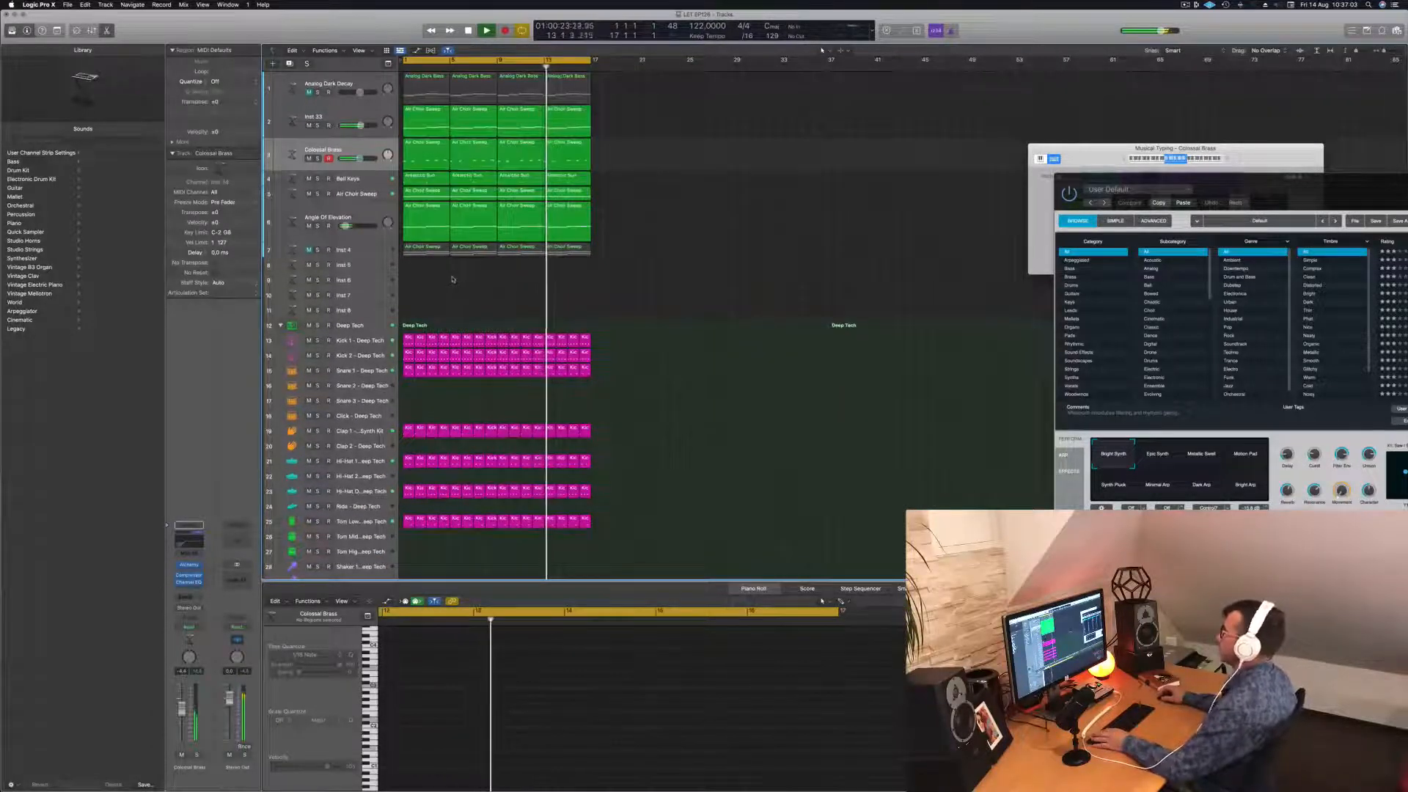
pyautogui.click(383, 266)
pyautogui.press('space')
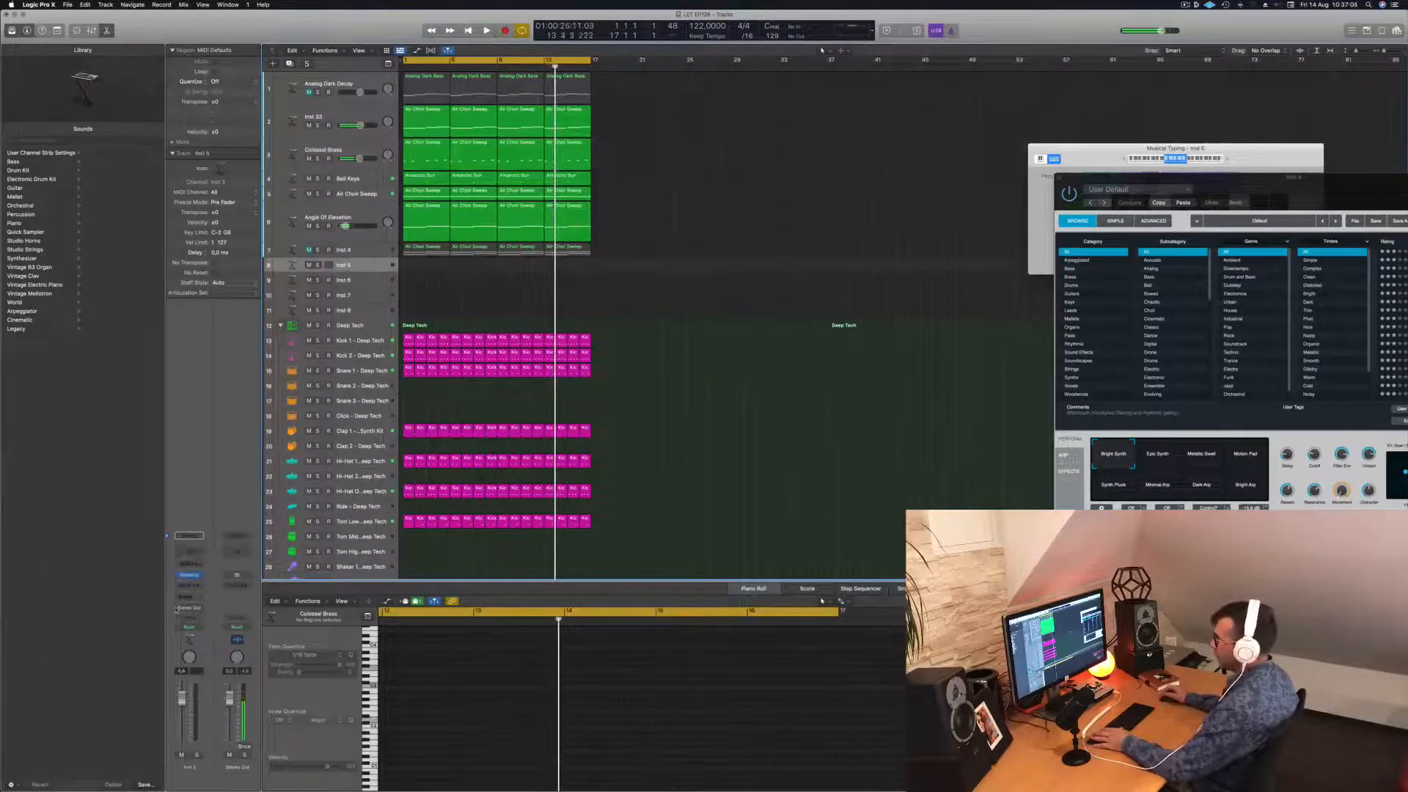
pyautogui.click(178, 599)
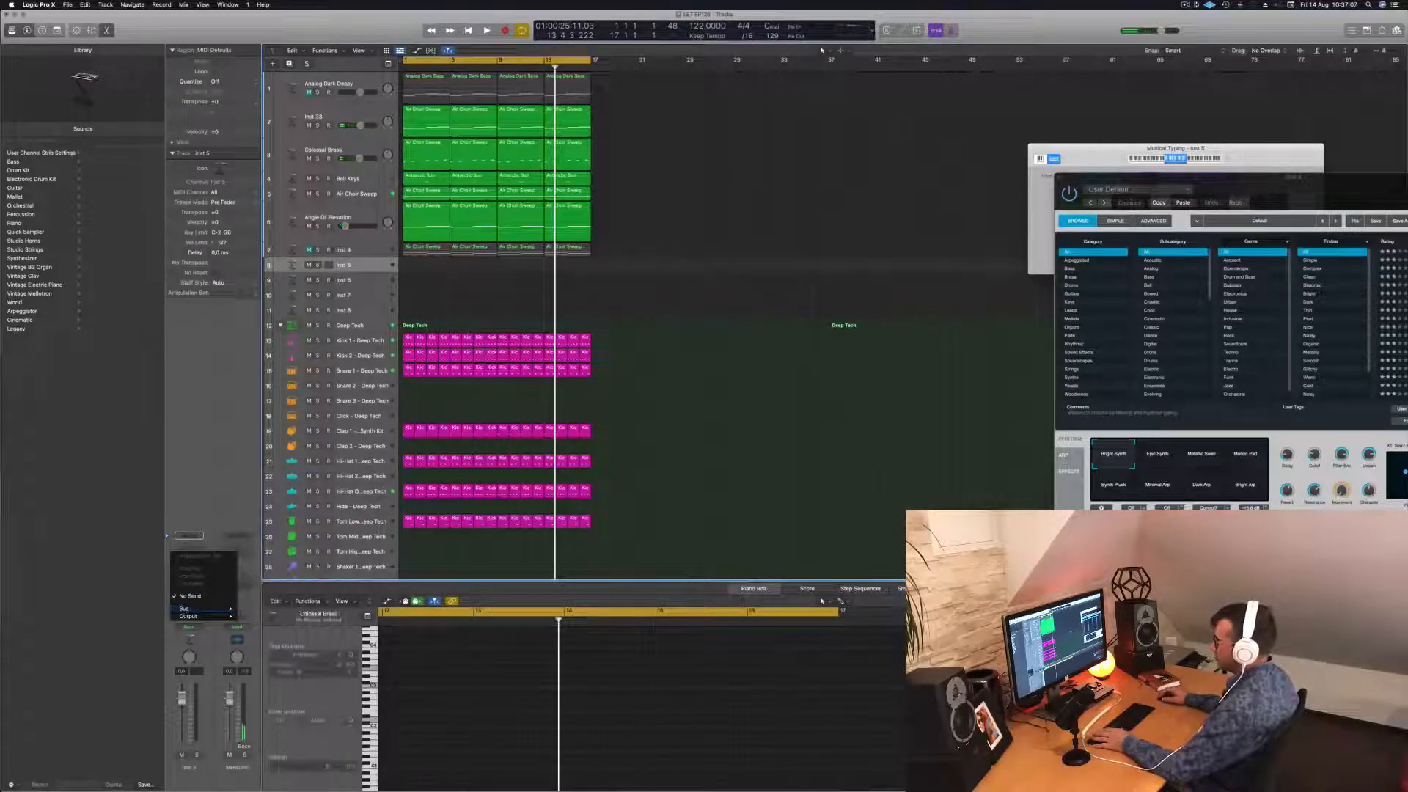
pyautogui.click(176, 568)
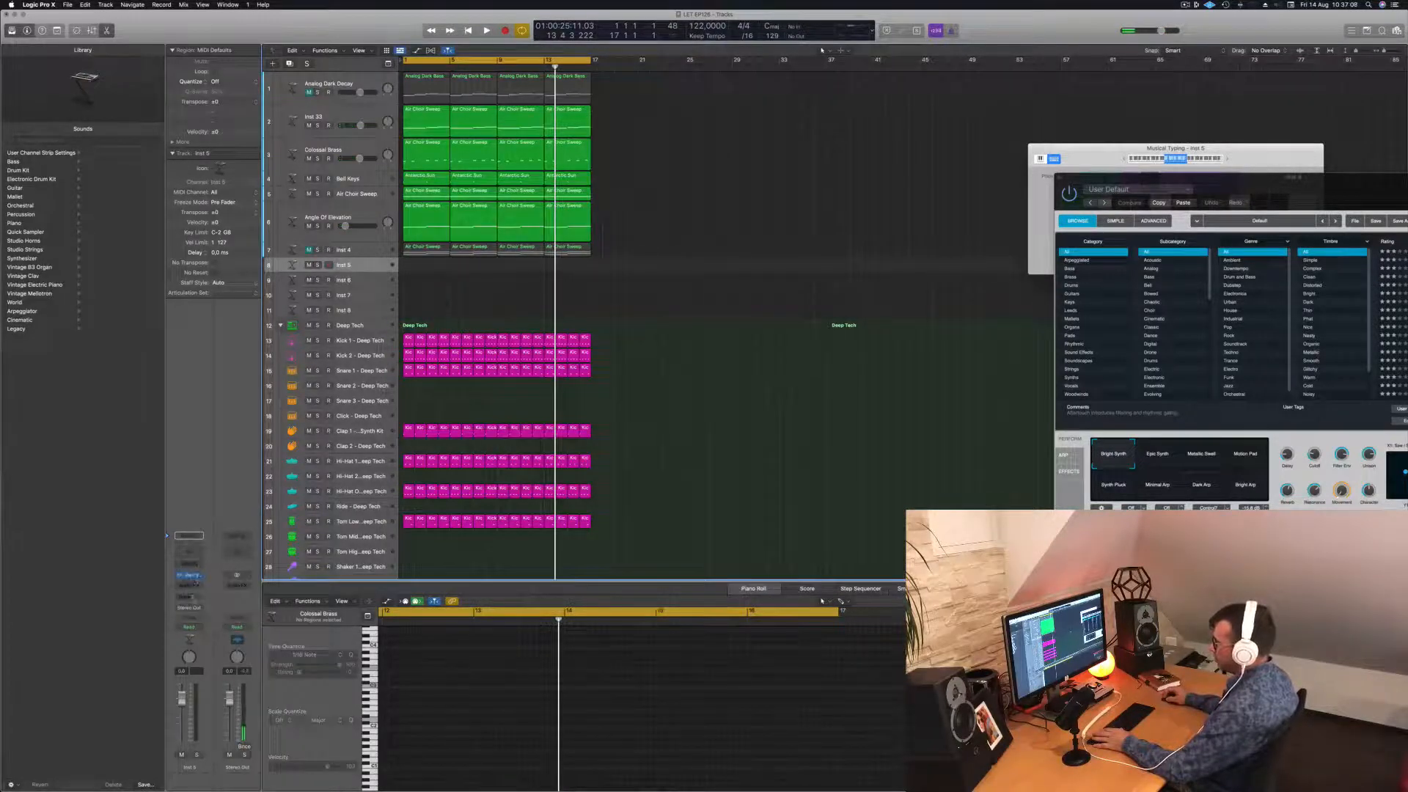
pyautogui.click(191, 575)
pyautogui.moveTo(213, 609)
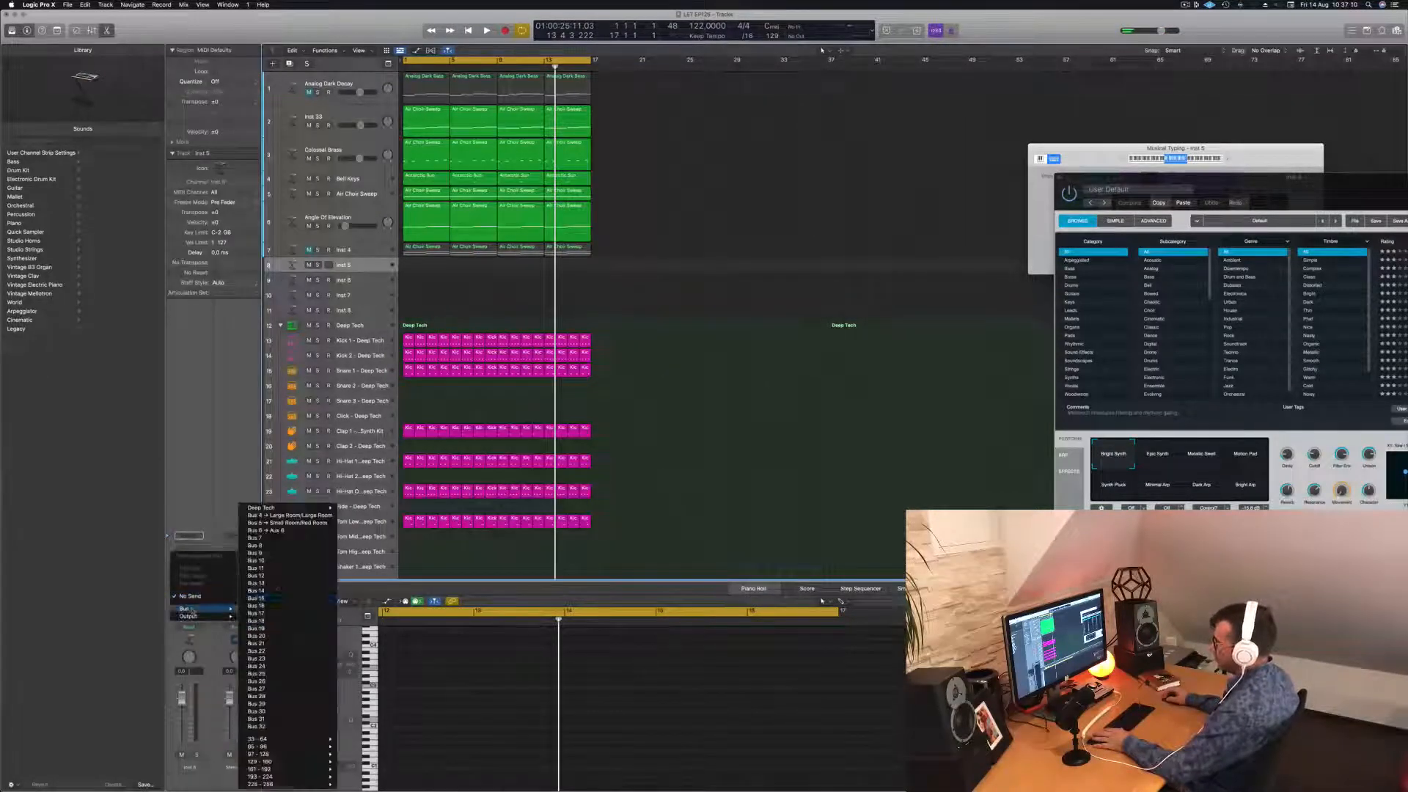
pyautogui.click(287, 531)
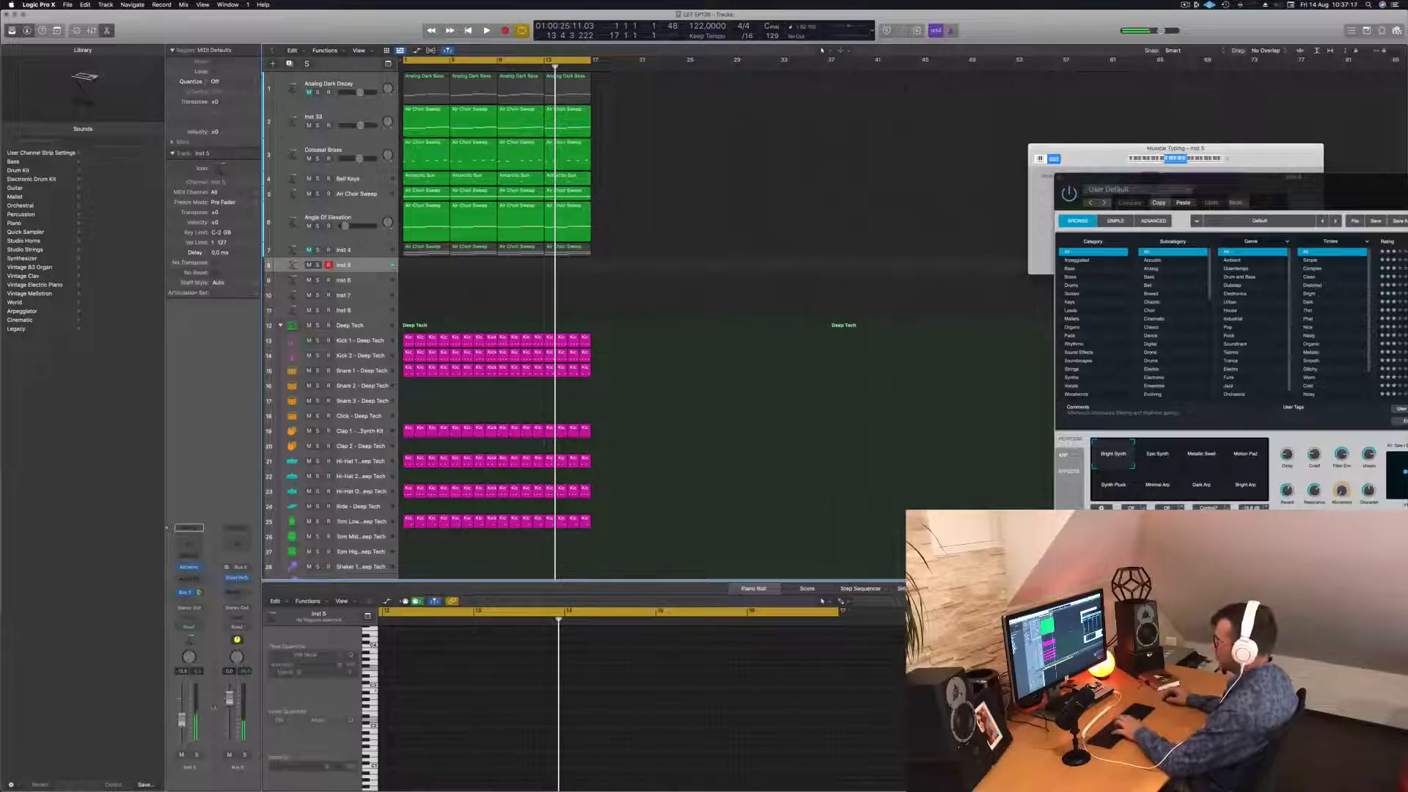
pyautogui.moveTo(1266, 191); pyautogui.dragTo(650, 118)
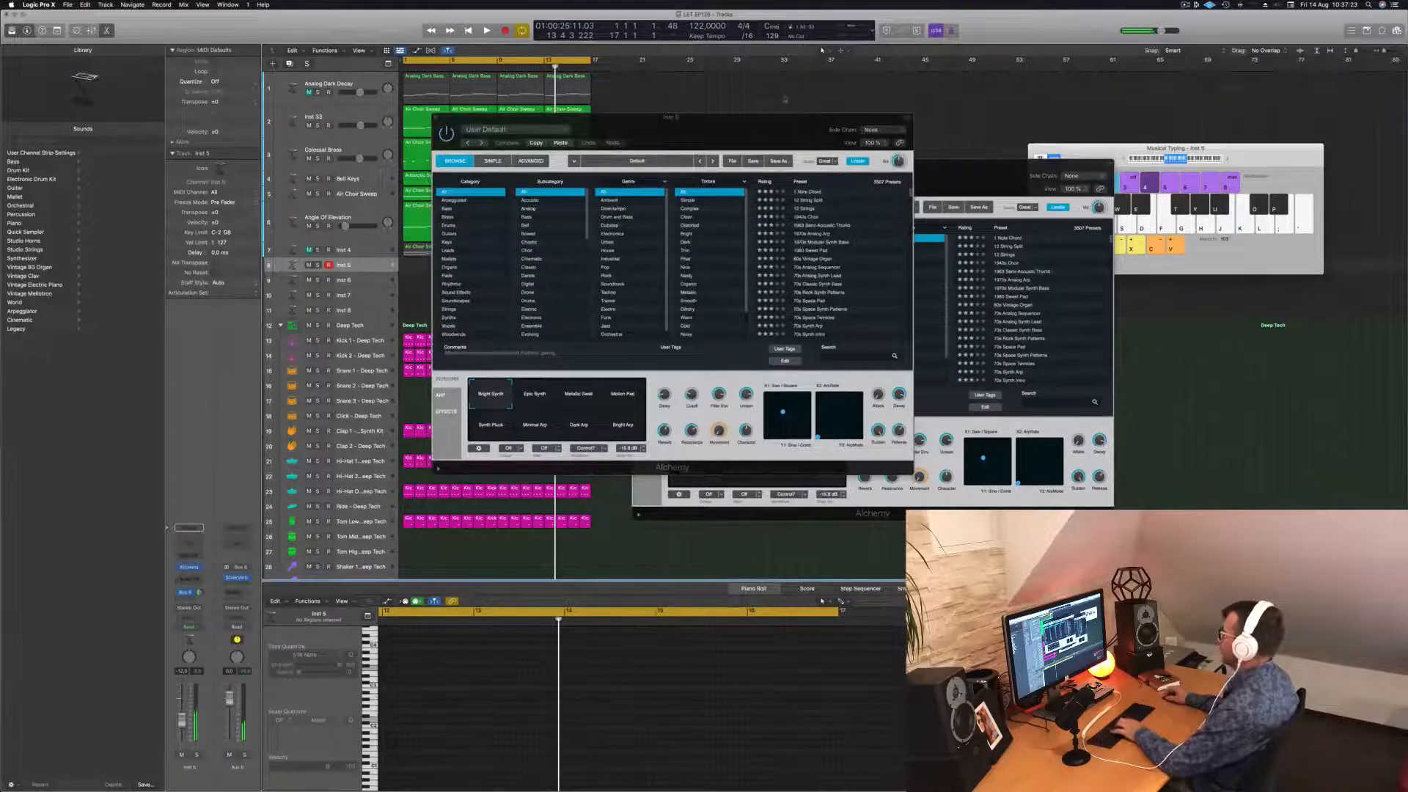
# Test Inst 5 with Musical Typing, try Epic Synth, Metallic Swell and Motion Pad, then choose Synth Pluck.
pyautogui.moveTo(747, 119); pyautogui.dragTo(955, 174)
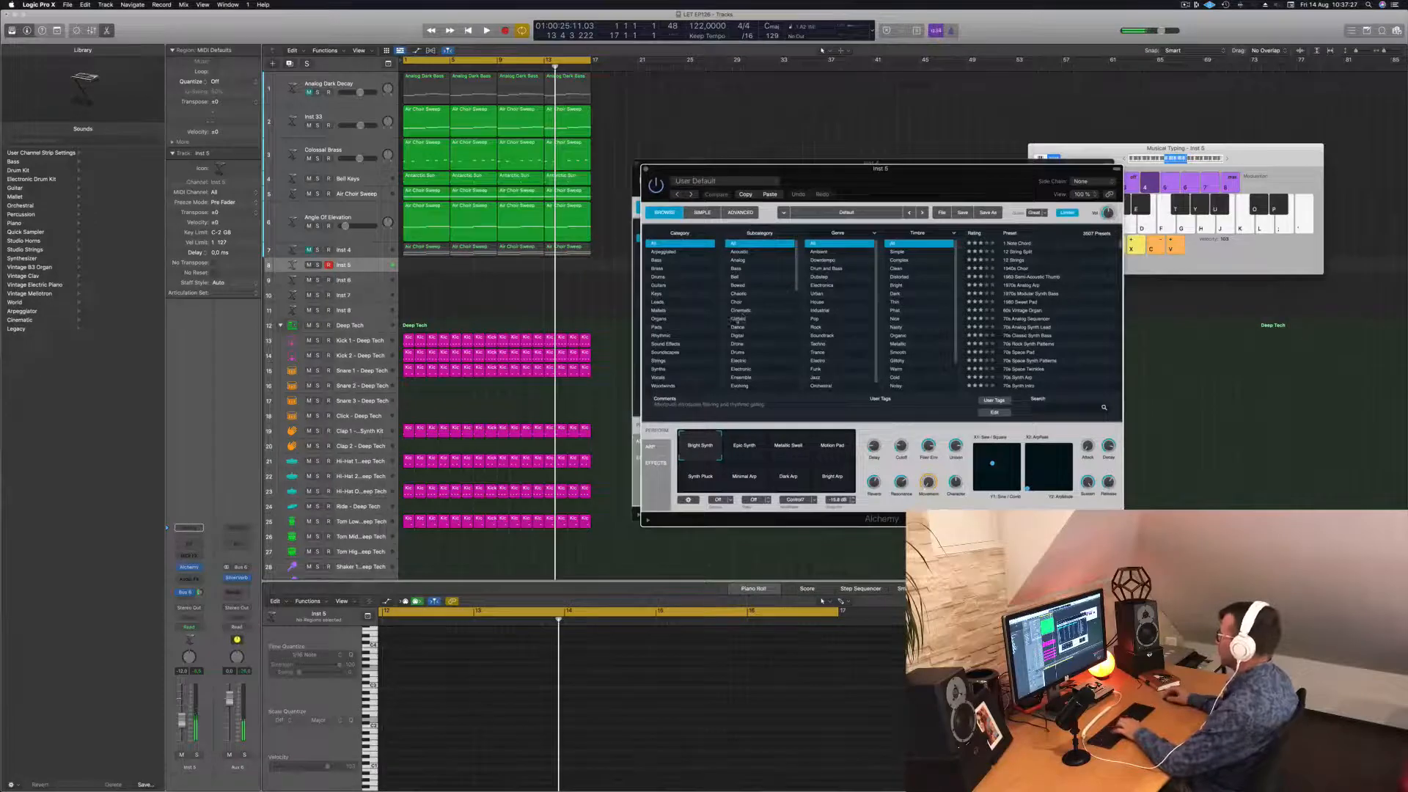
pyautogui.press('f')
pyautogui.press('h')
pyautogui.press('j')
pyautogui.click(747, 445)
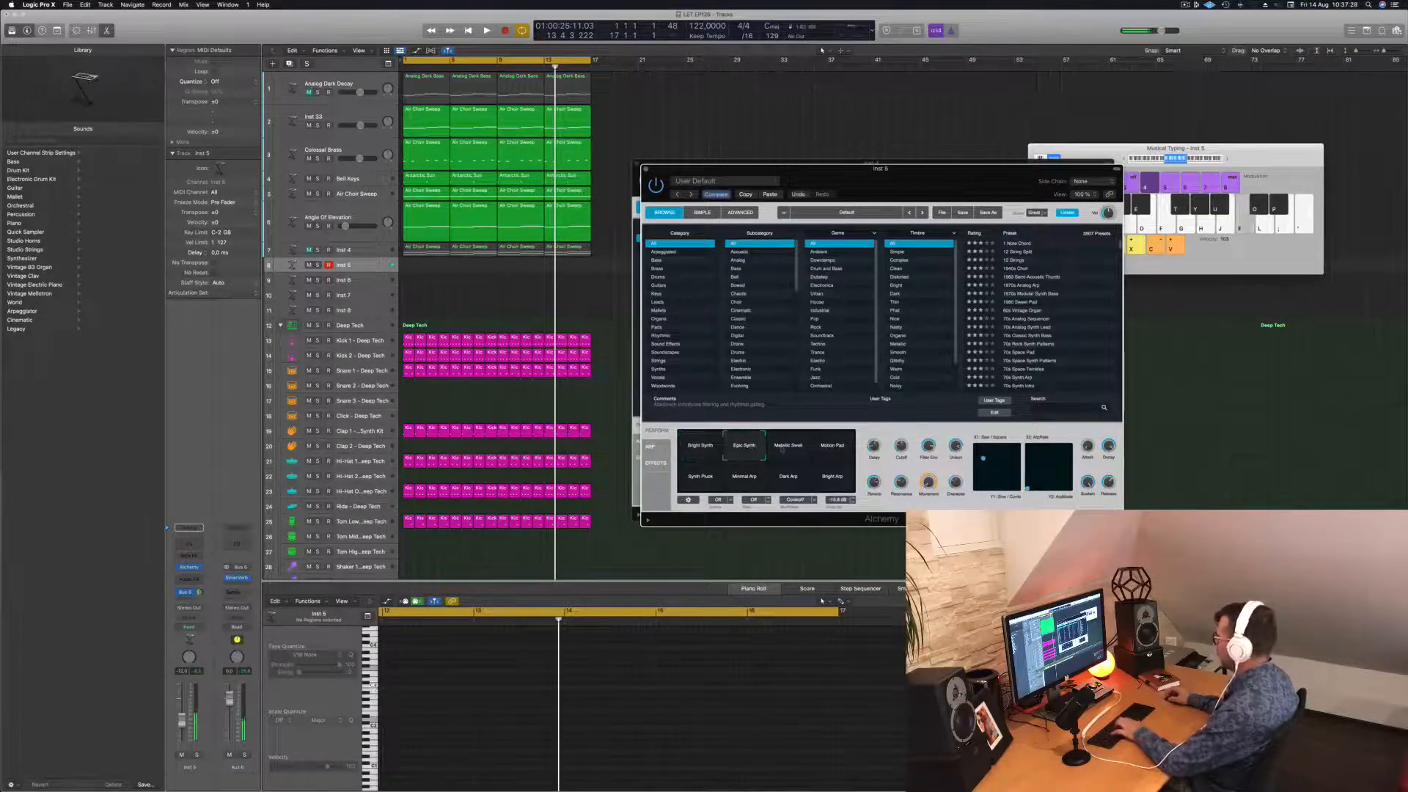
pyautogui.click(786, 448)
pyautogui.click(836, 450)
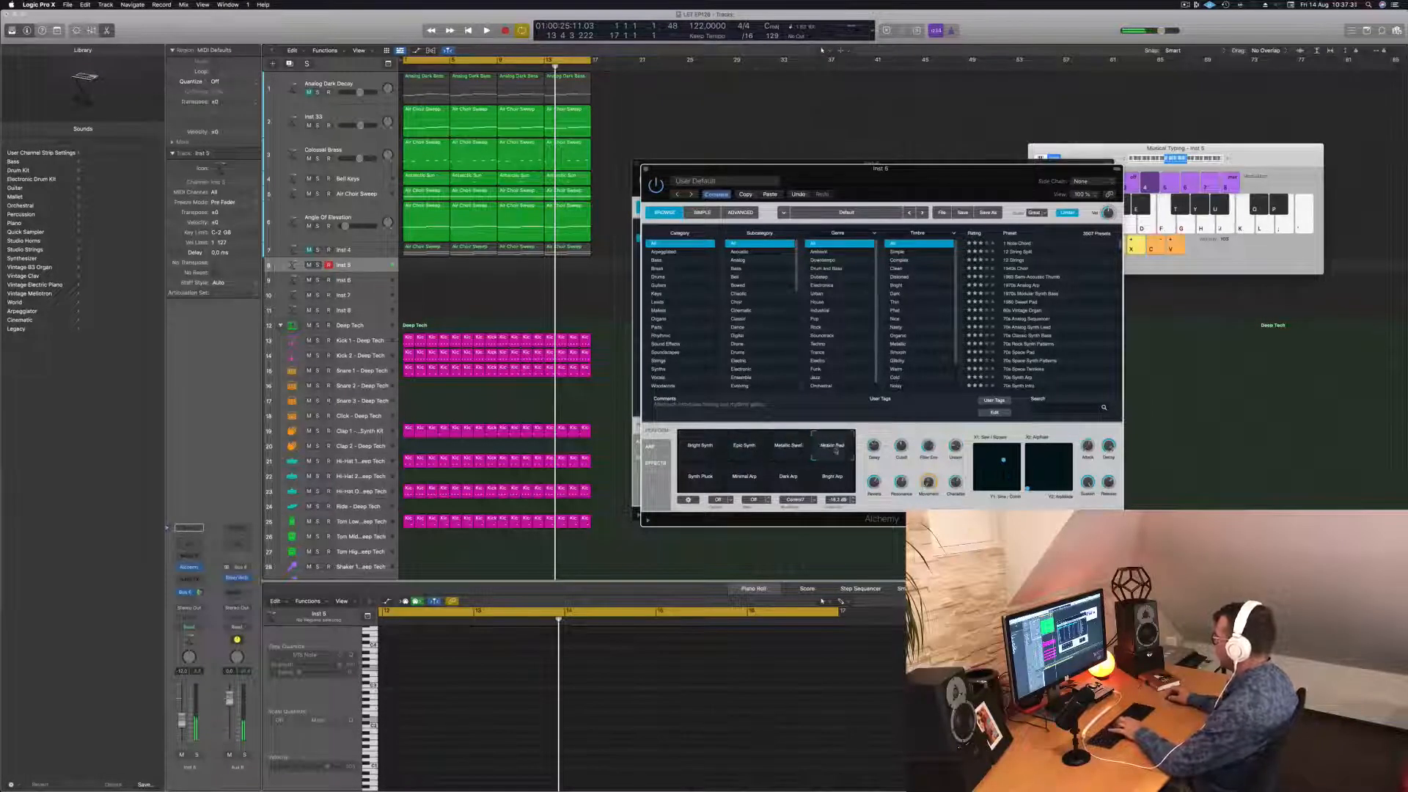
pyautogui.click(704, 476)
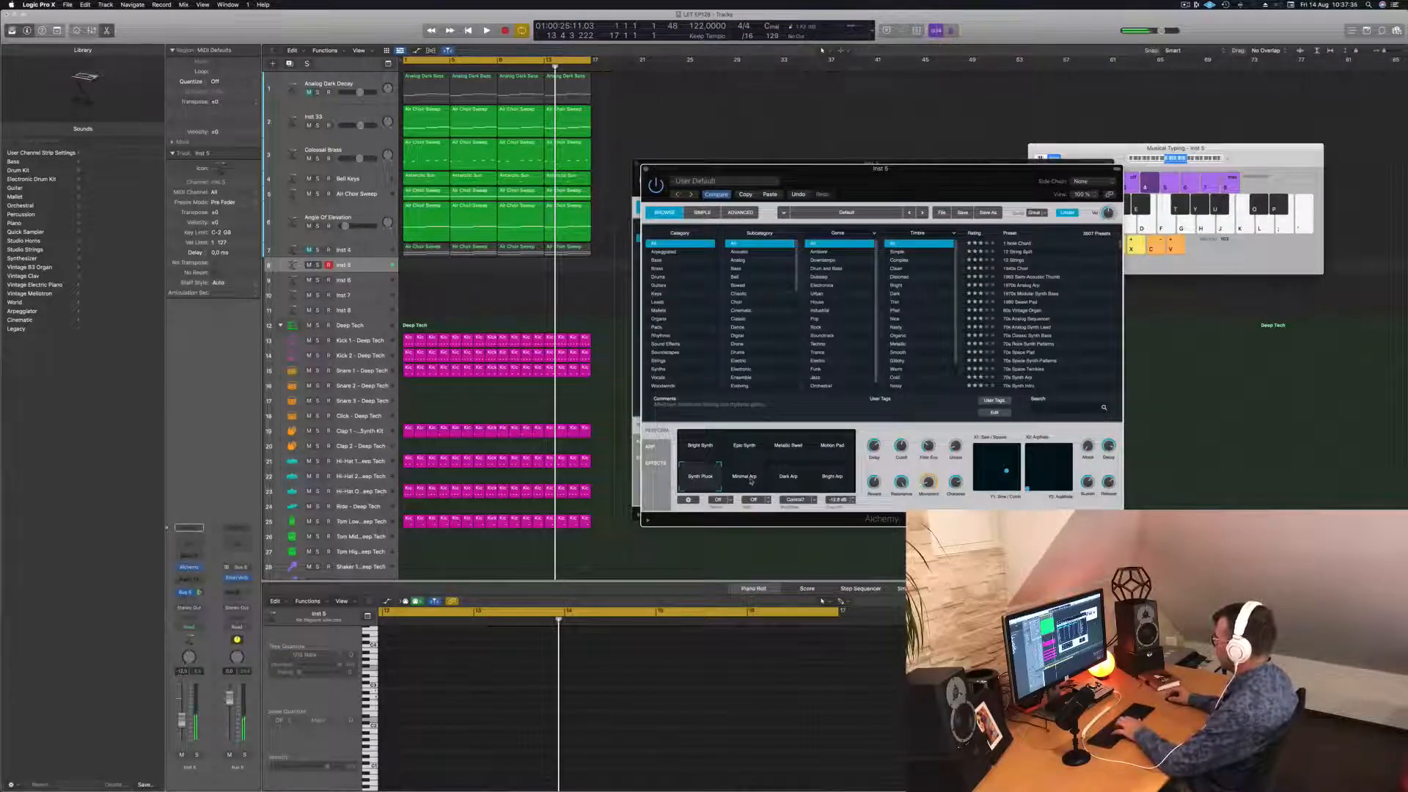
pyautogui.press('space')
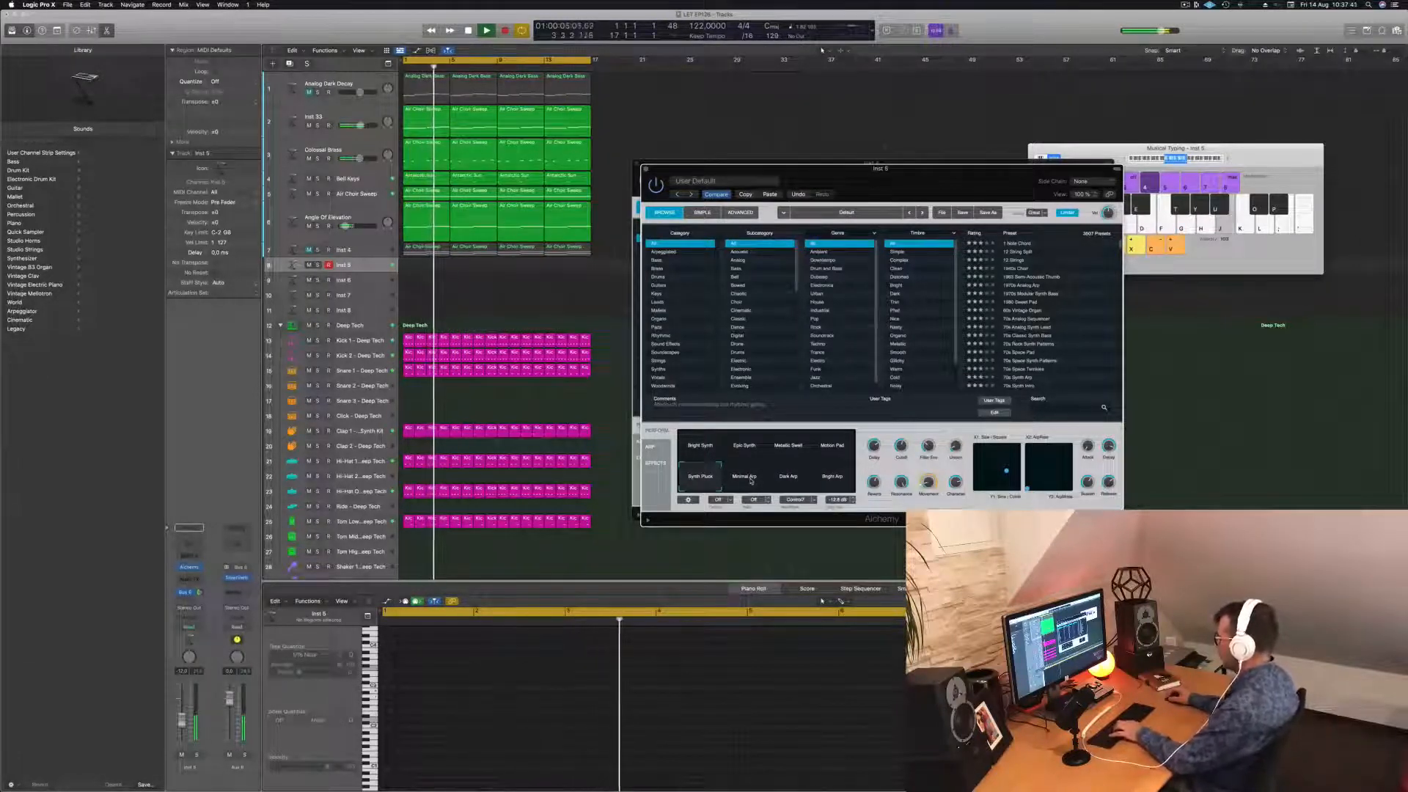
pyautogui.click(1226, 160)
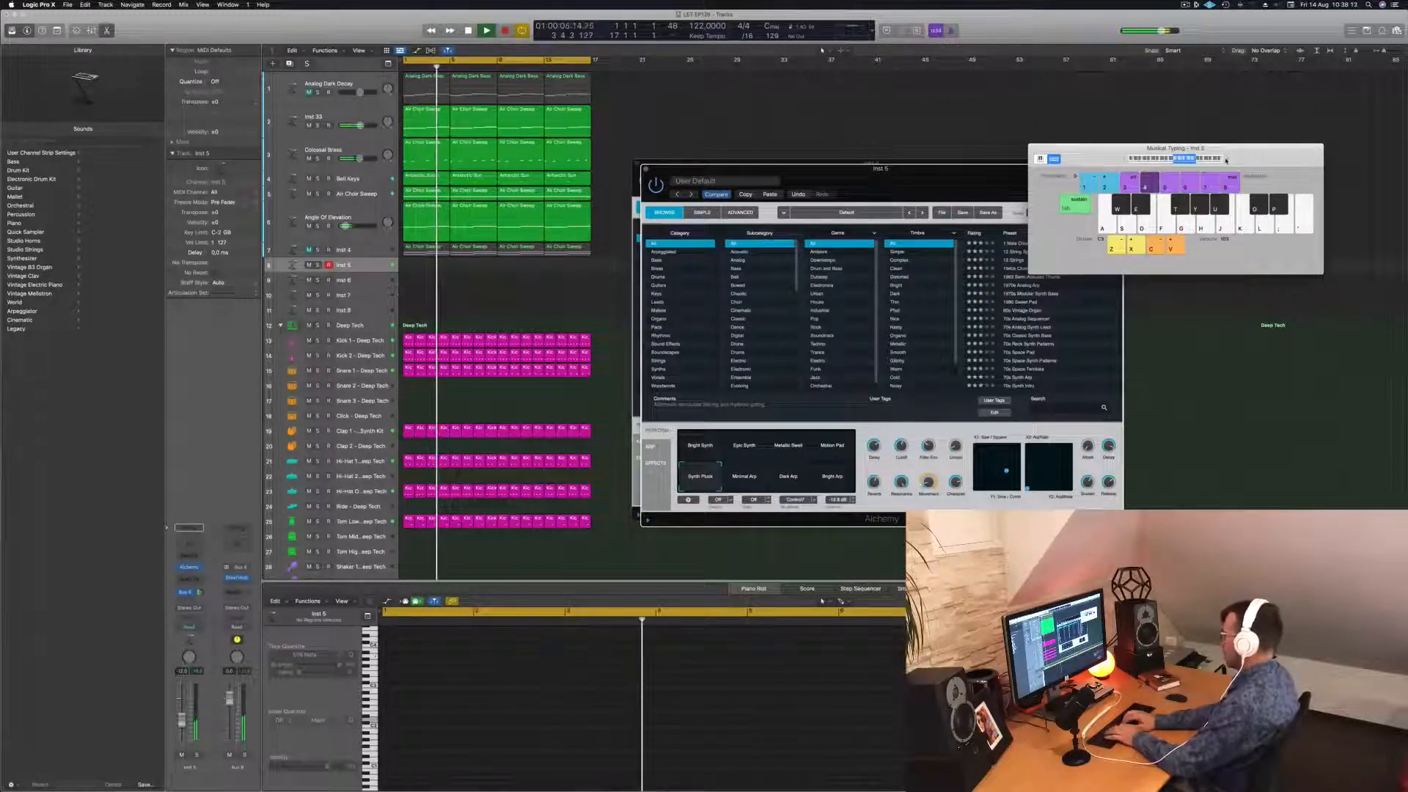
# Record a short lead melody onto Inst 5 with Musical Typing keys.
pyautogui.press('r')
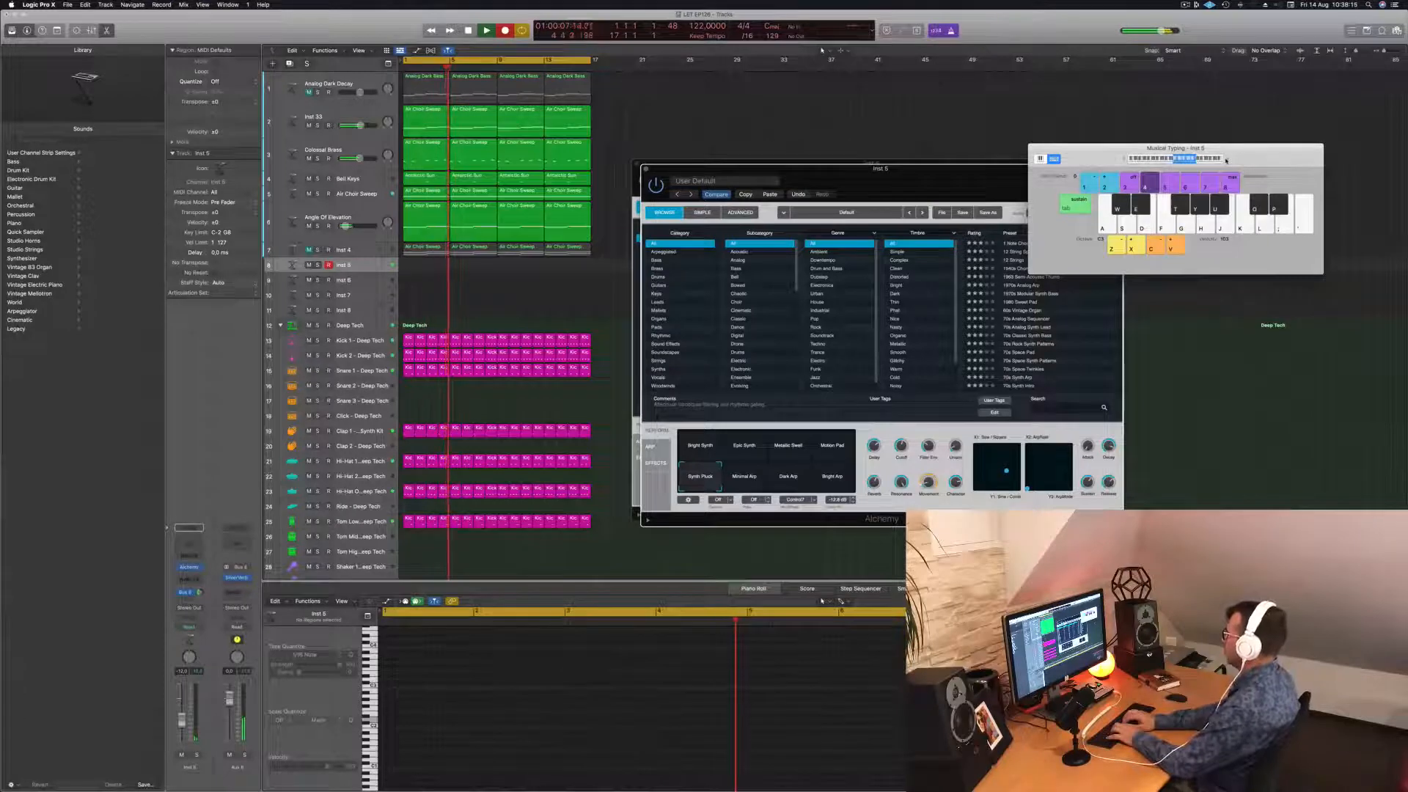
pyautogui.press('p')
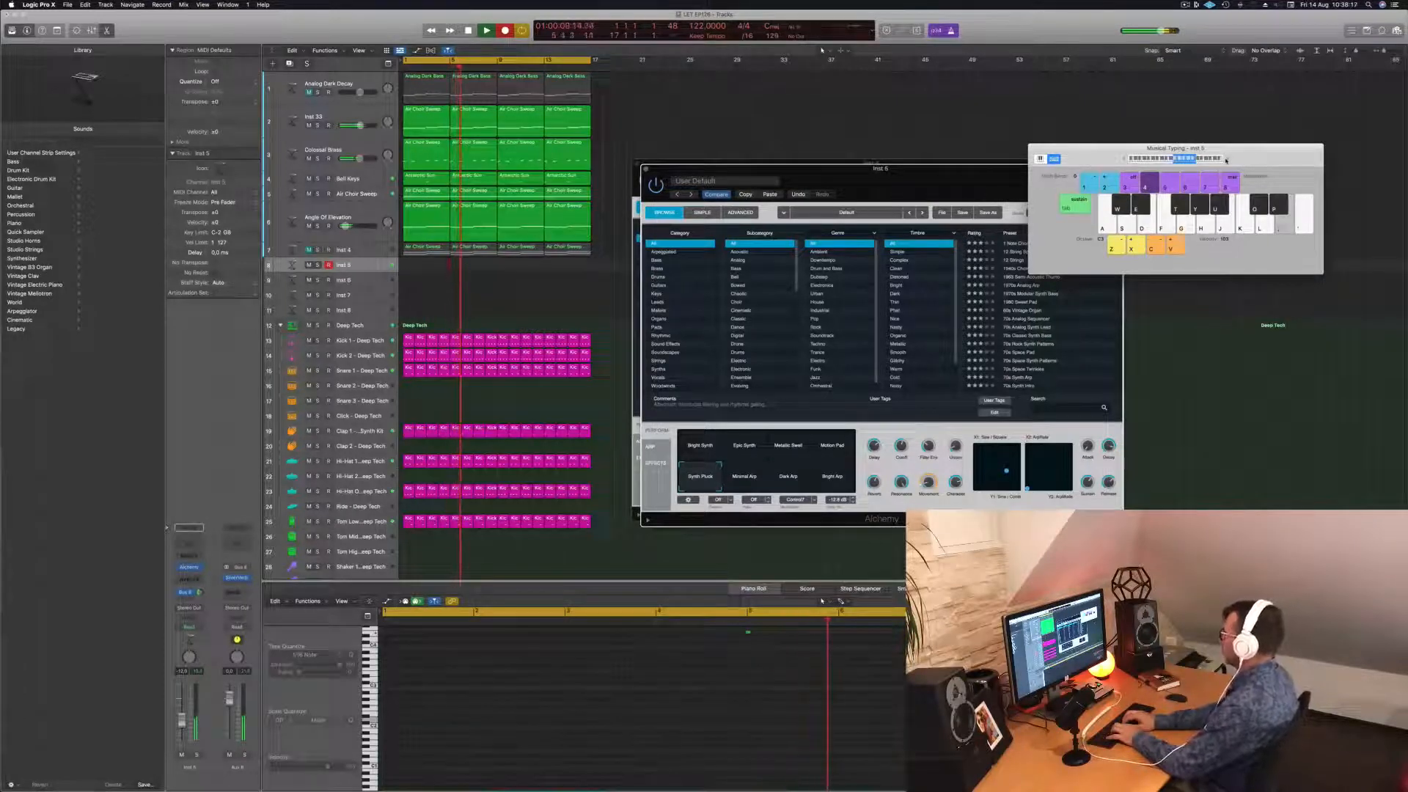
pyautogui.press('l')
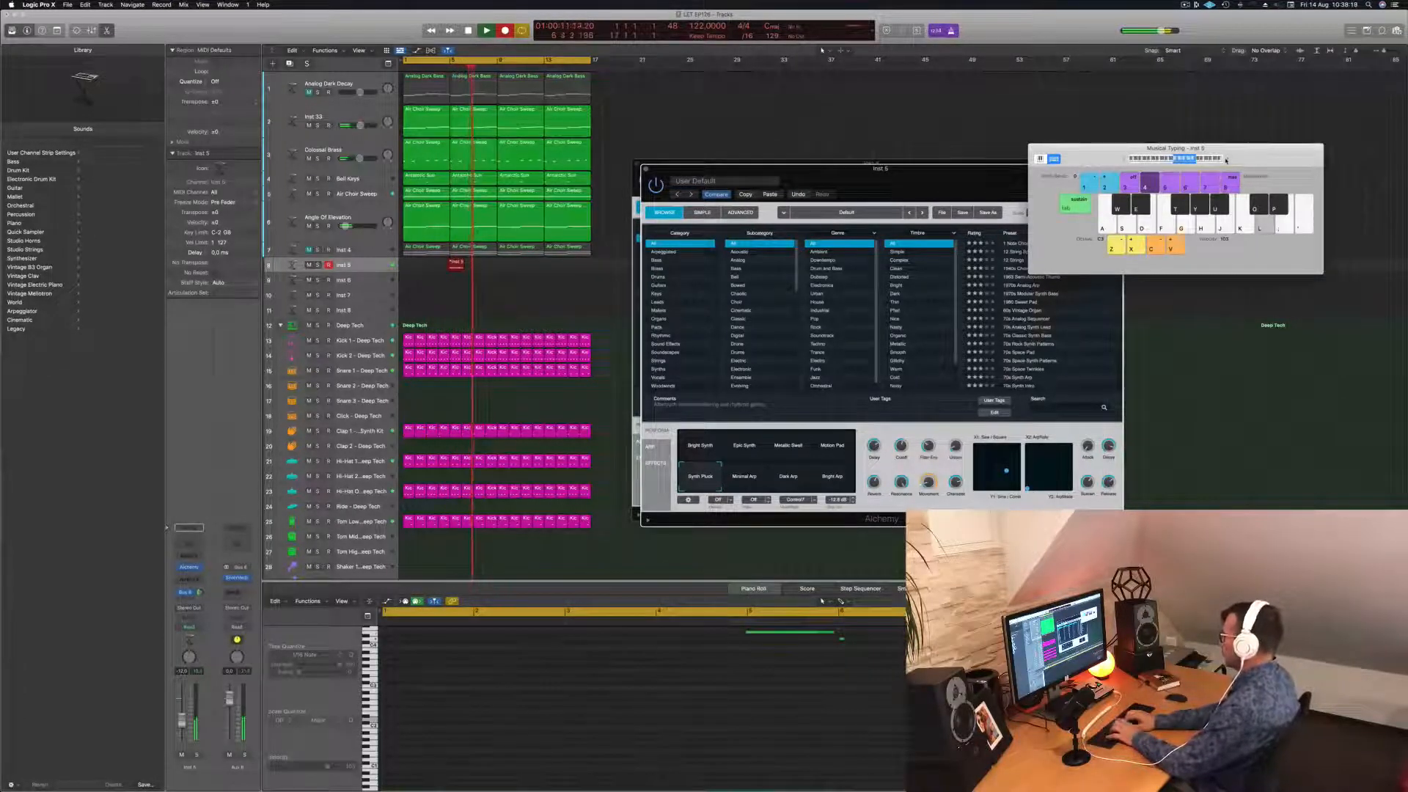
pyautogui.press('h')
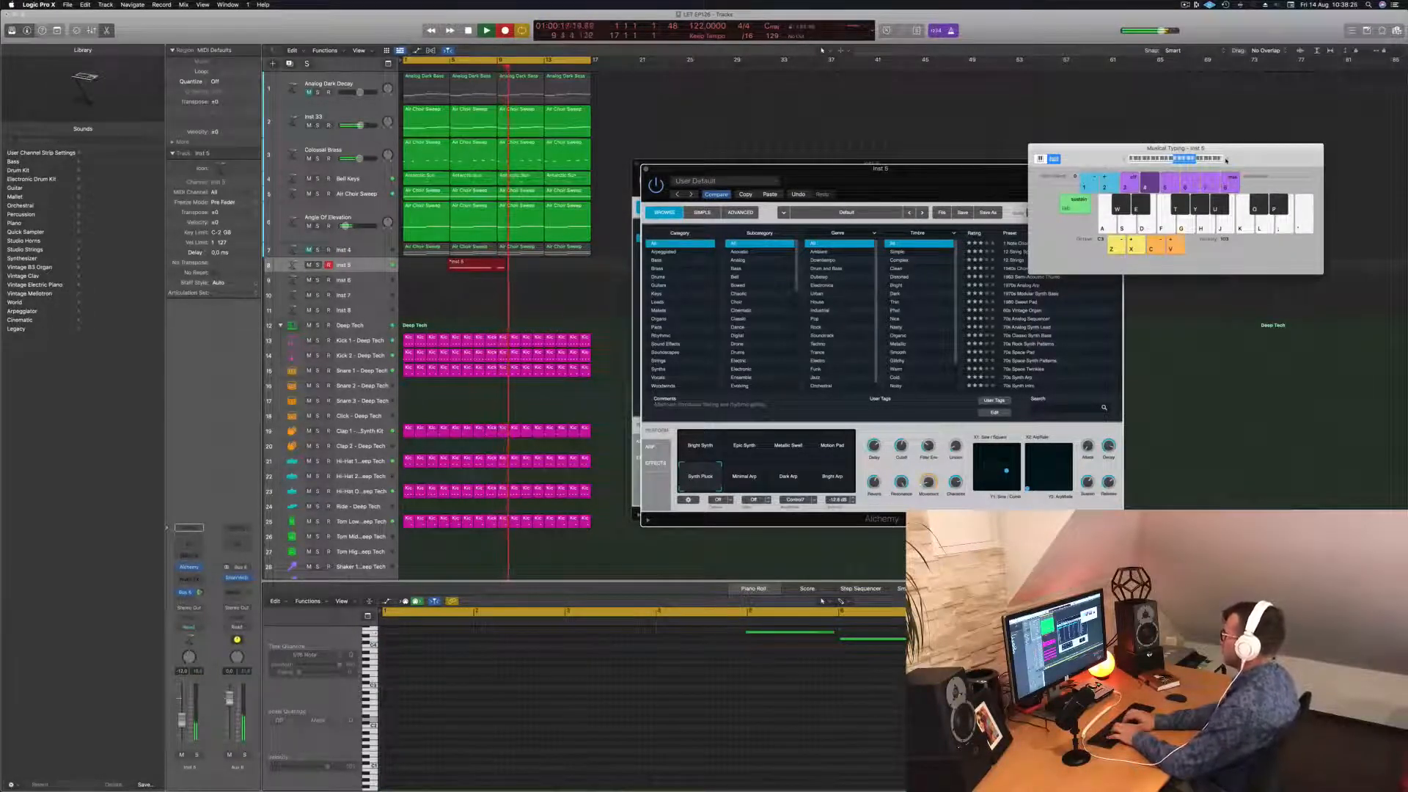
pyautogui.press('l')
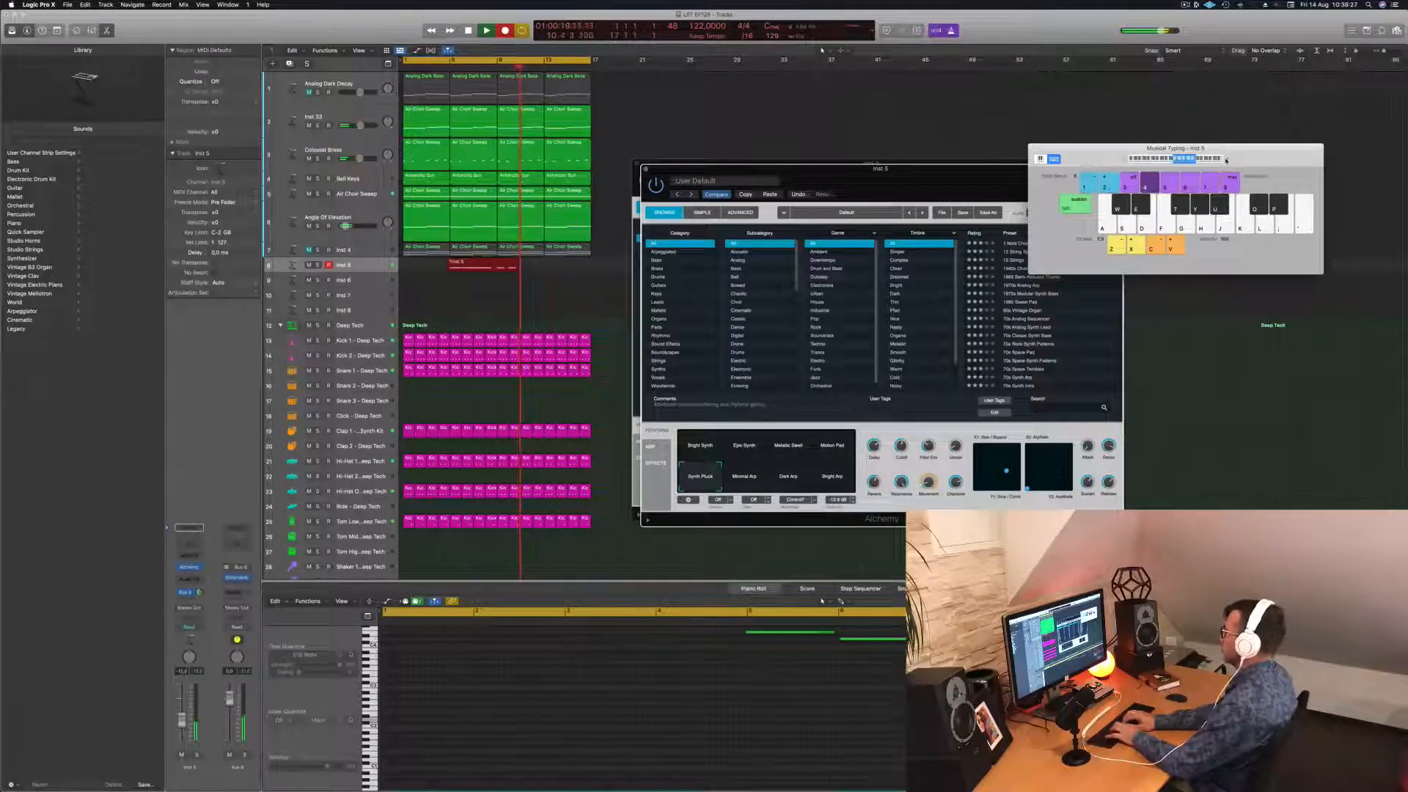
pyautogui.press('h')
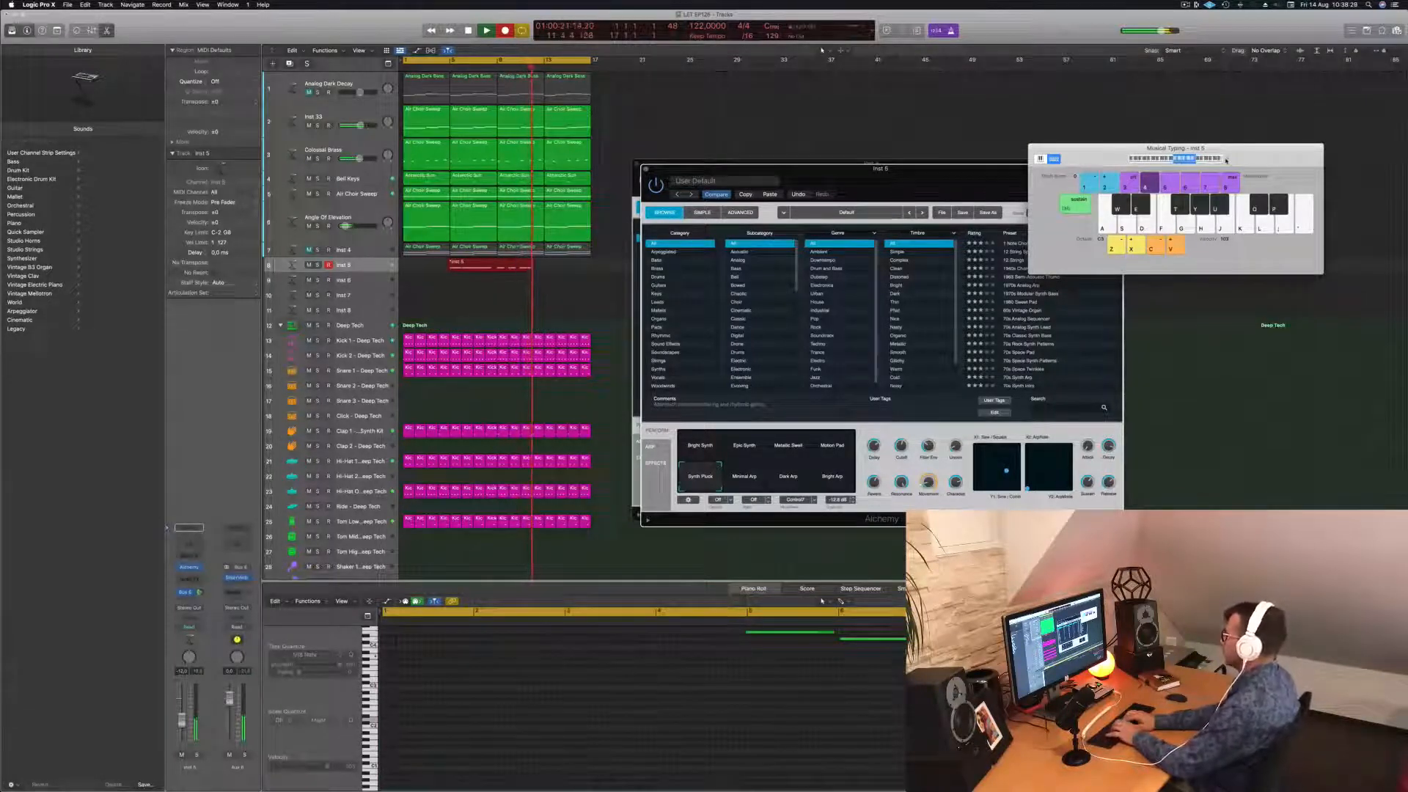
pyautogui.press('f')
pyautogui.press('s')
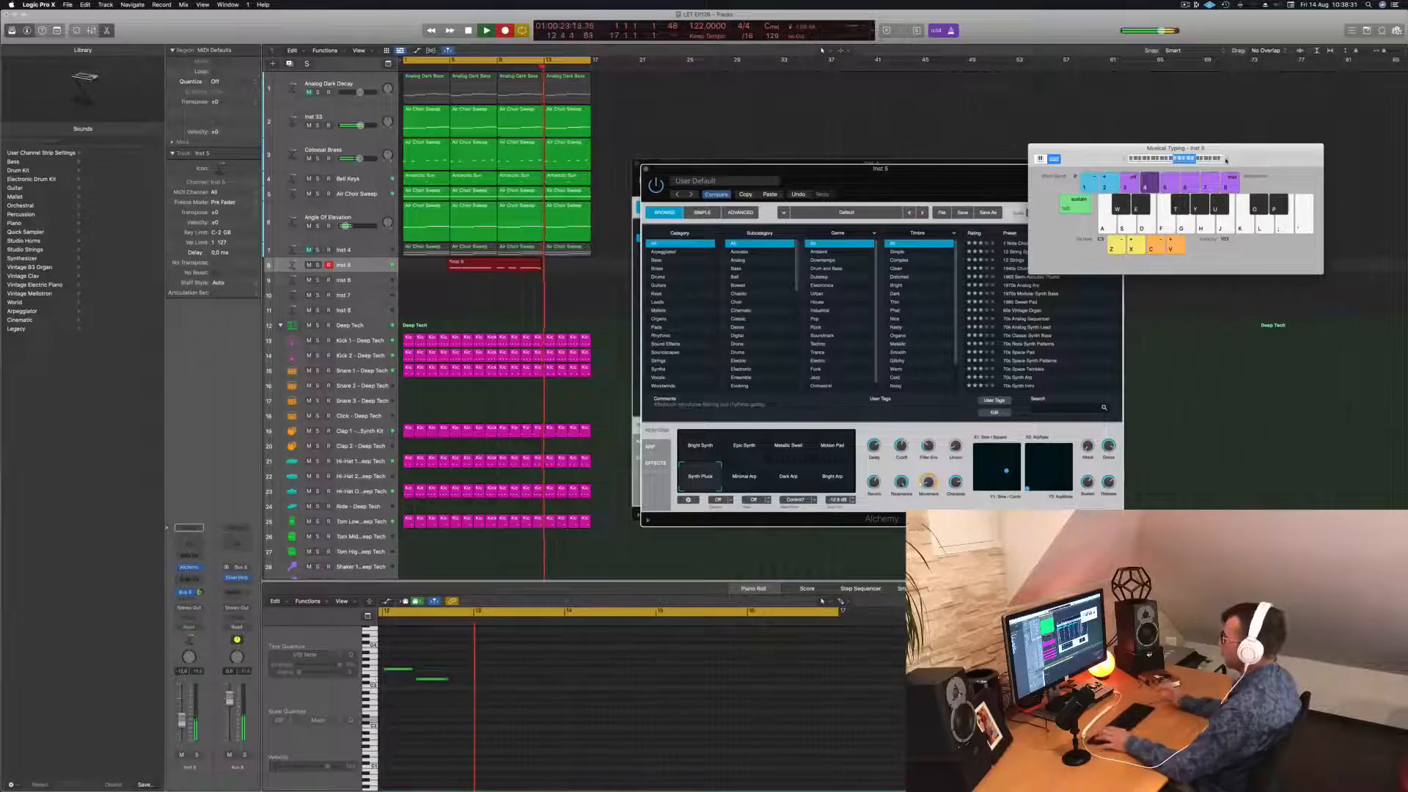
pyautogui.press('space')
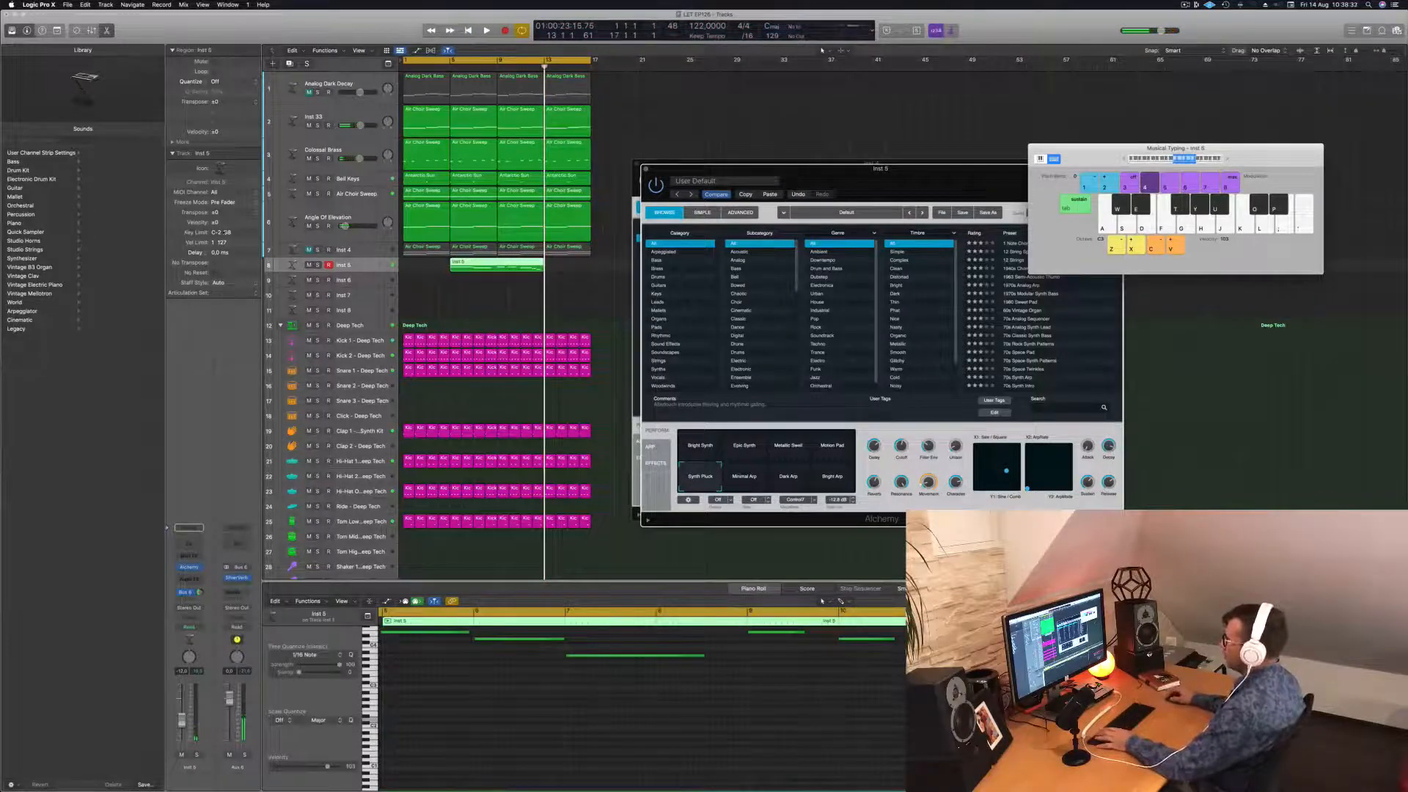
# Shift the new Inst 5 region one bar earlier and play it back.
pyautogui.moveTo(499, 262); pyautogui.dragTo(464, 258)
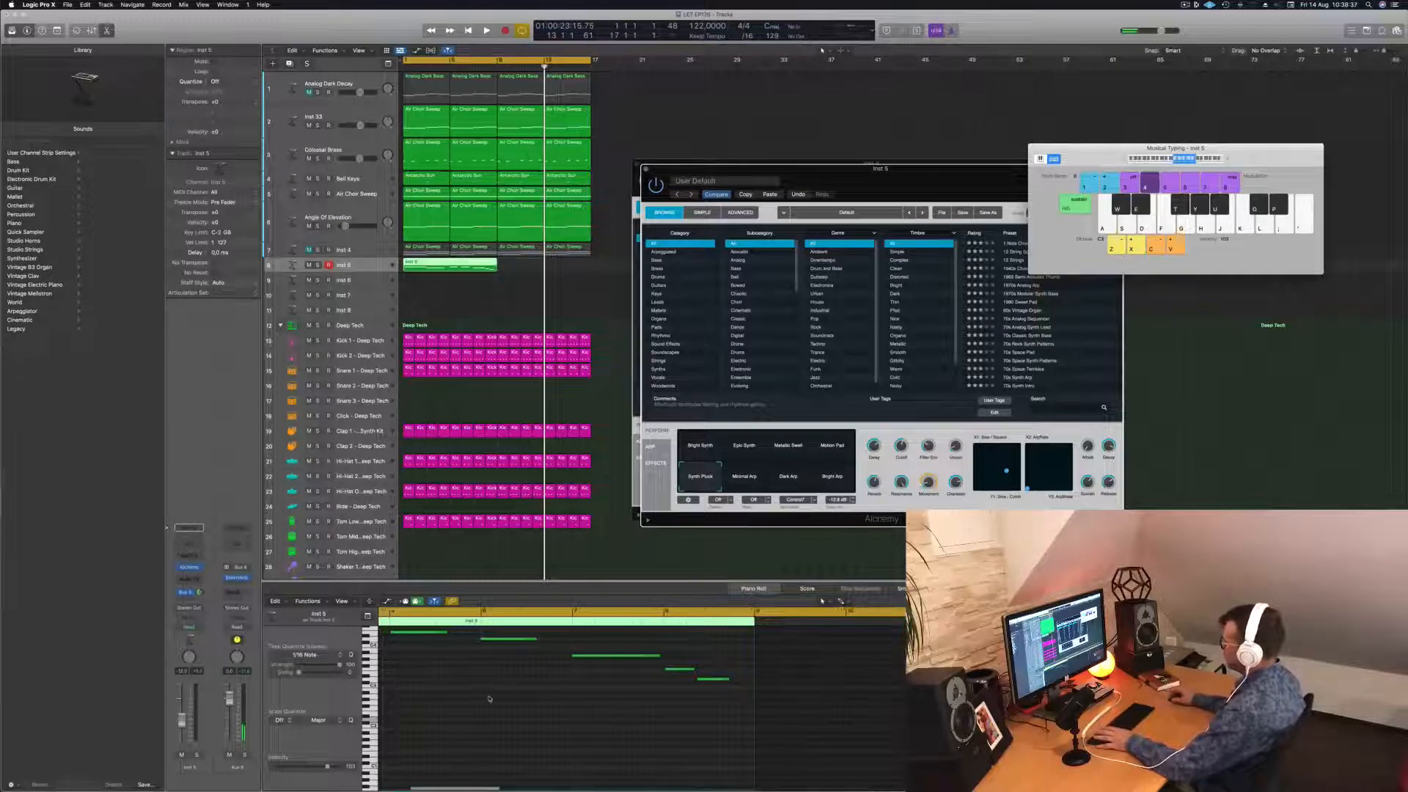
pyautogui.press('space')
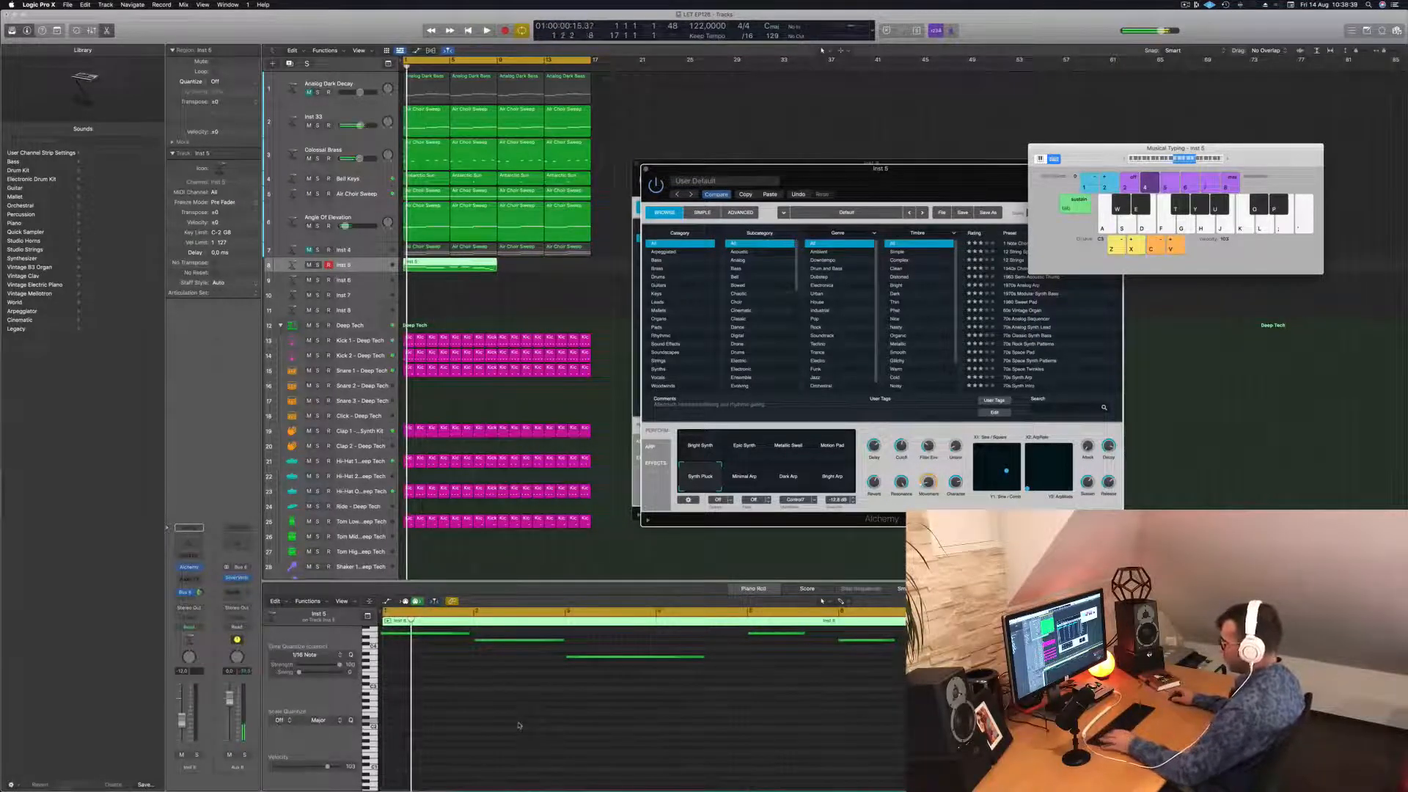
pyautogui.click(518, 726)
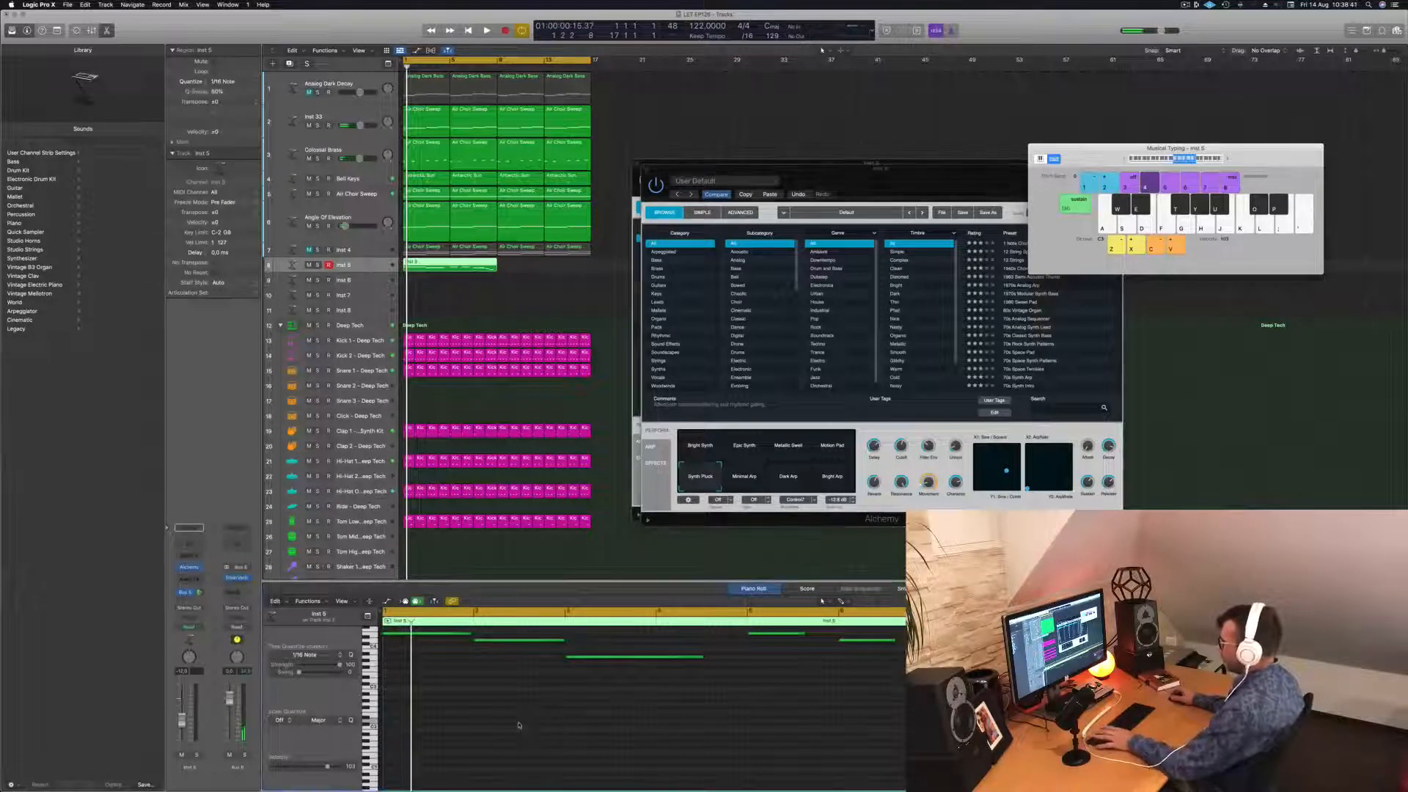
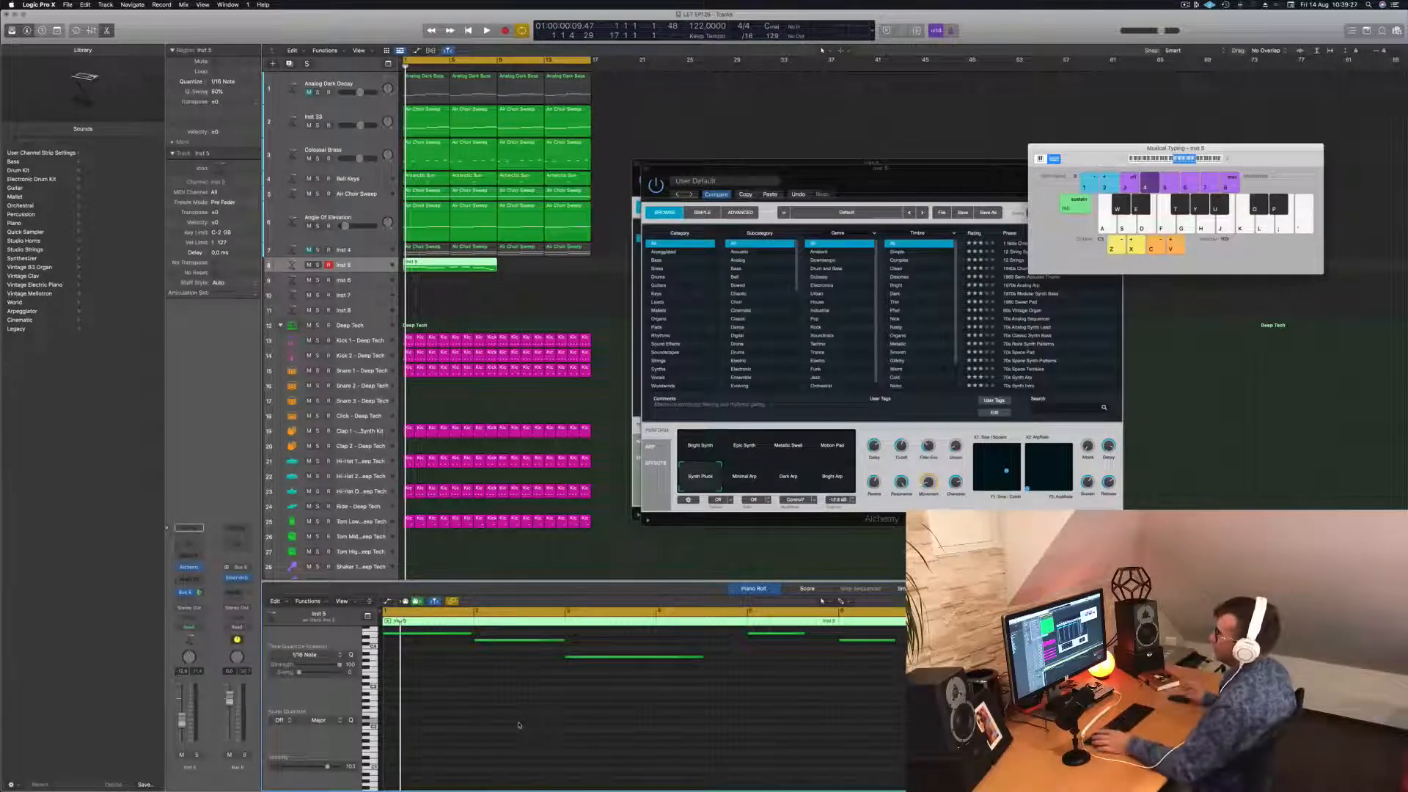
# Show the Inst 5 melody's notes in the piano roll and play the song from bar 1.
pyautogui.click(525, 306)
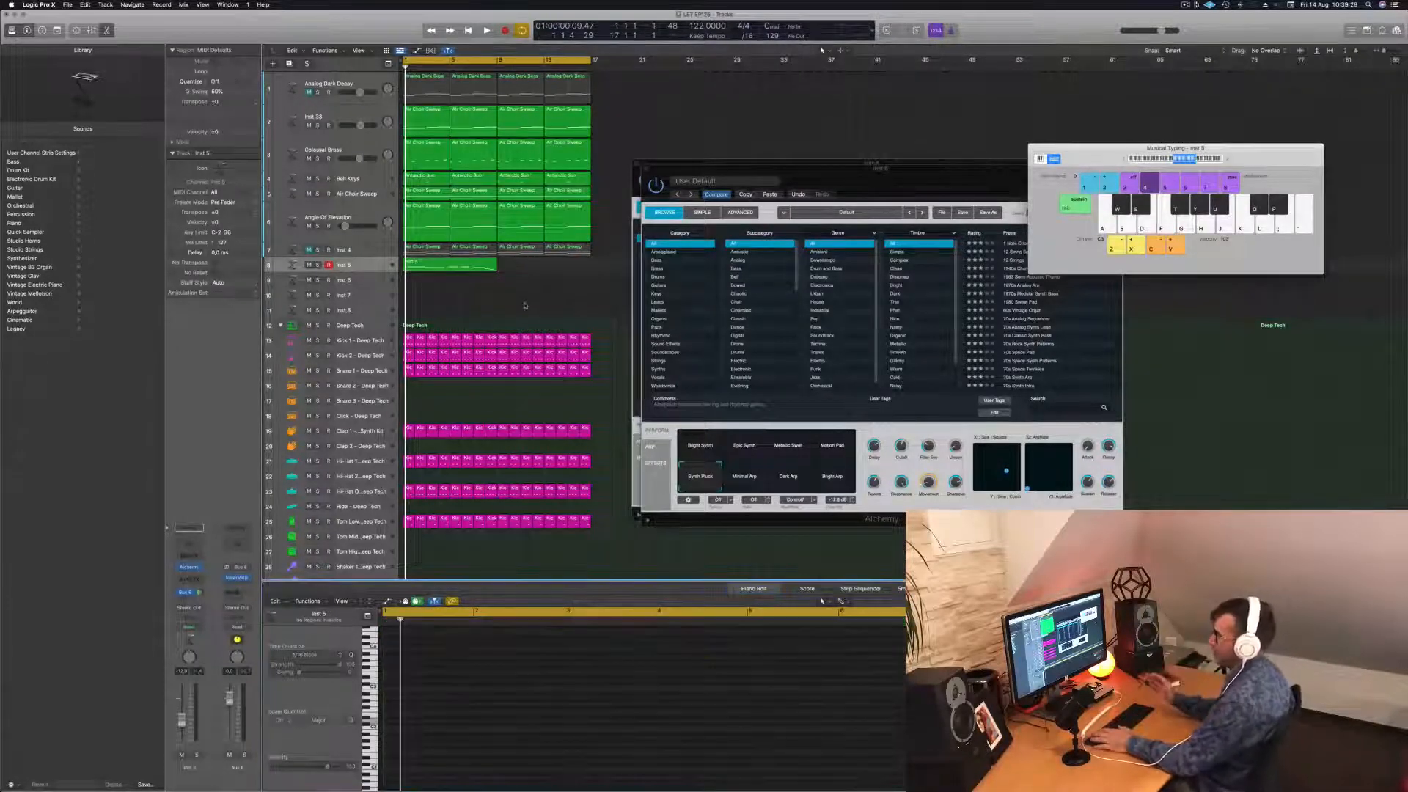
pyautogui.press('space')
pyautogui.click(467, 262)
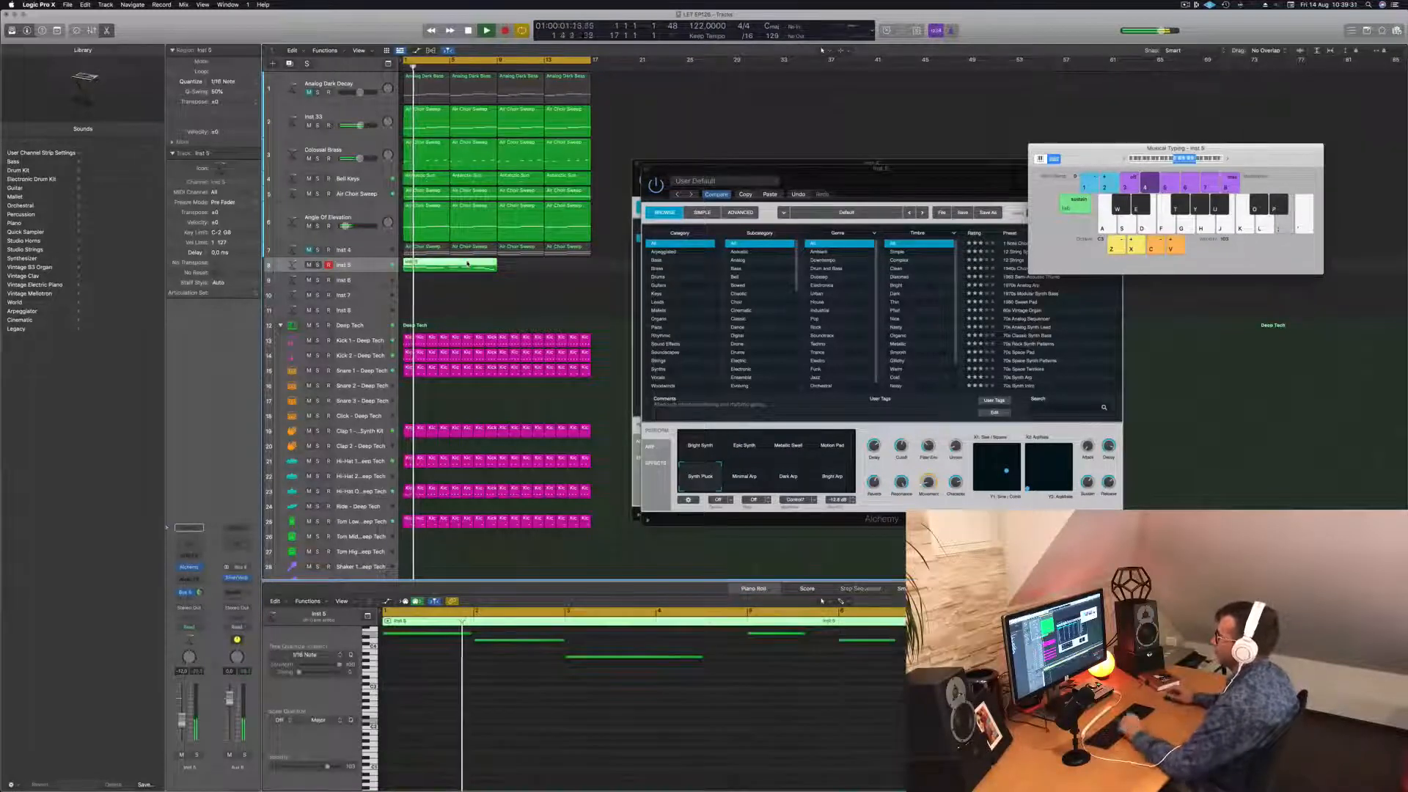
pyautogui.click(541, 707)
pyautogui.hscroll(-3, 547, 708)
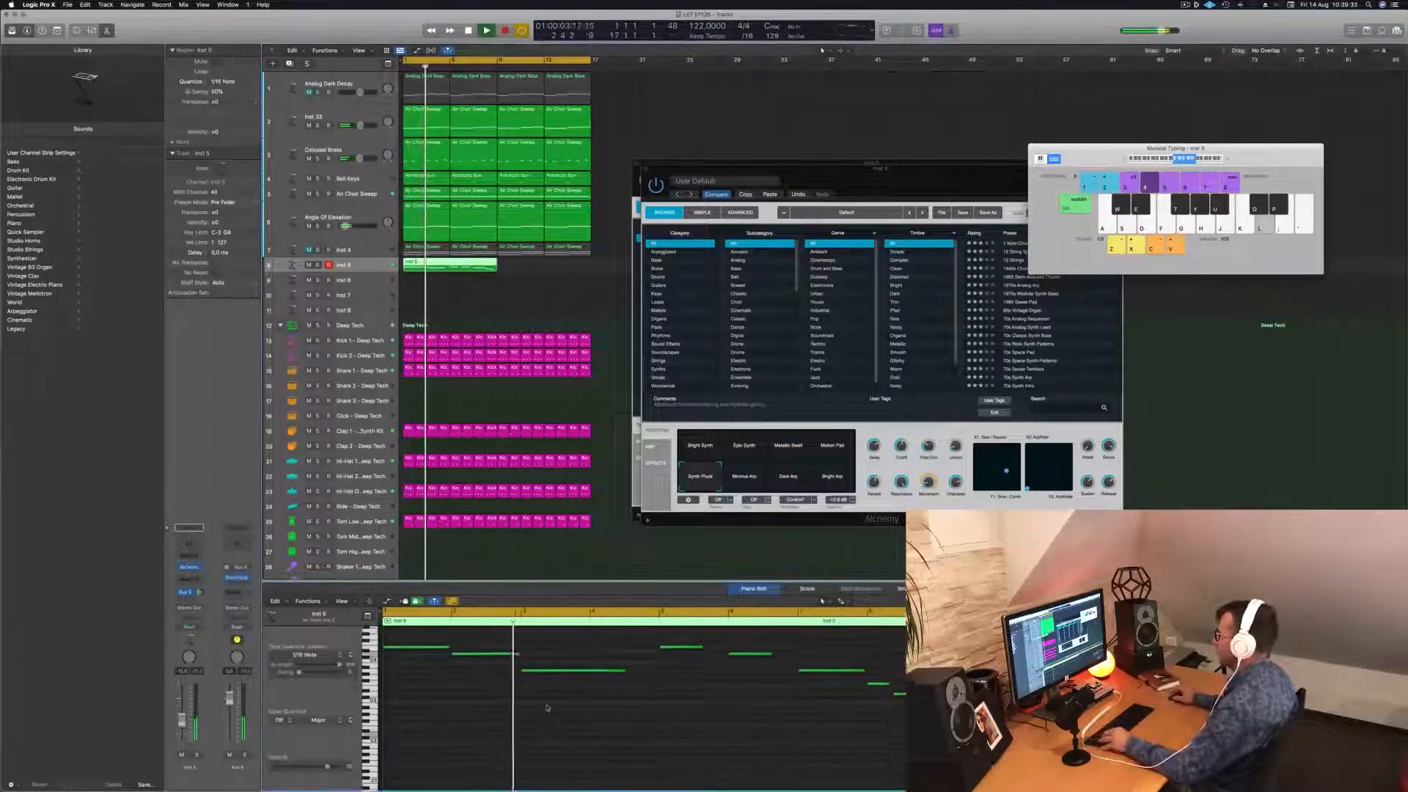
pyautogui.hscroll(-2, 547, 708)
pyautogui.scroll(3, 582, 683)
pyautogui.press('Return')
pyautogui.press('space')
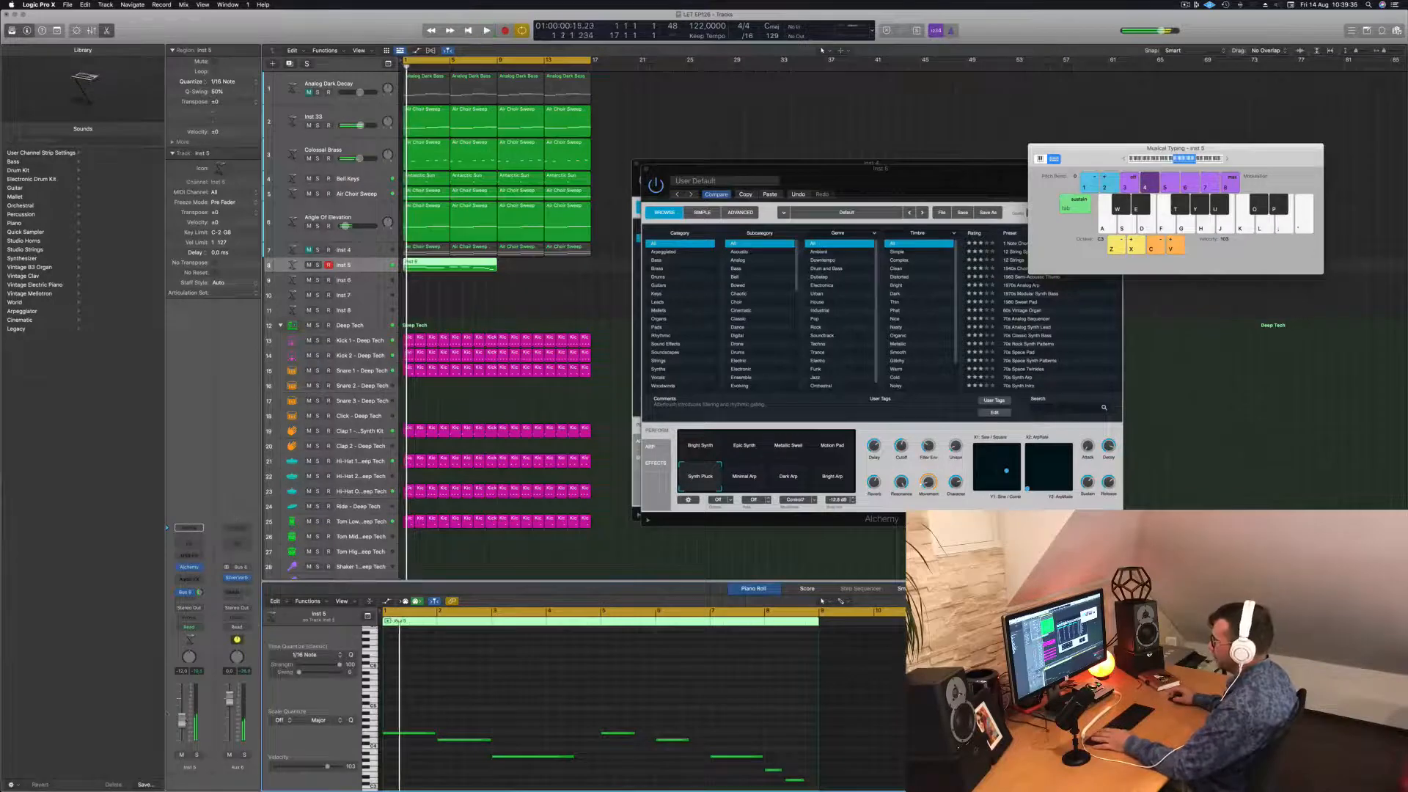
pyautogui.press('space')
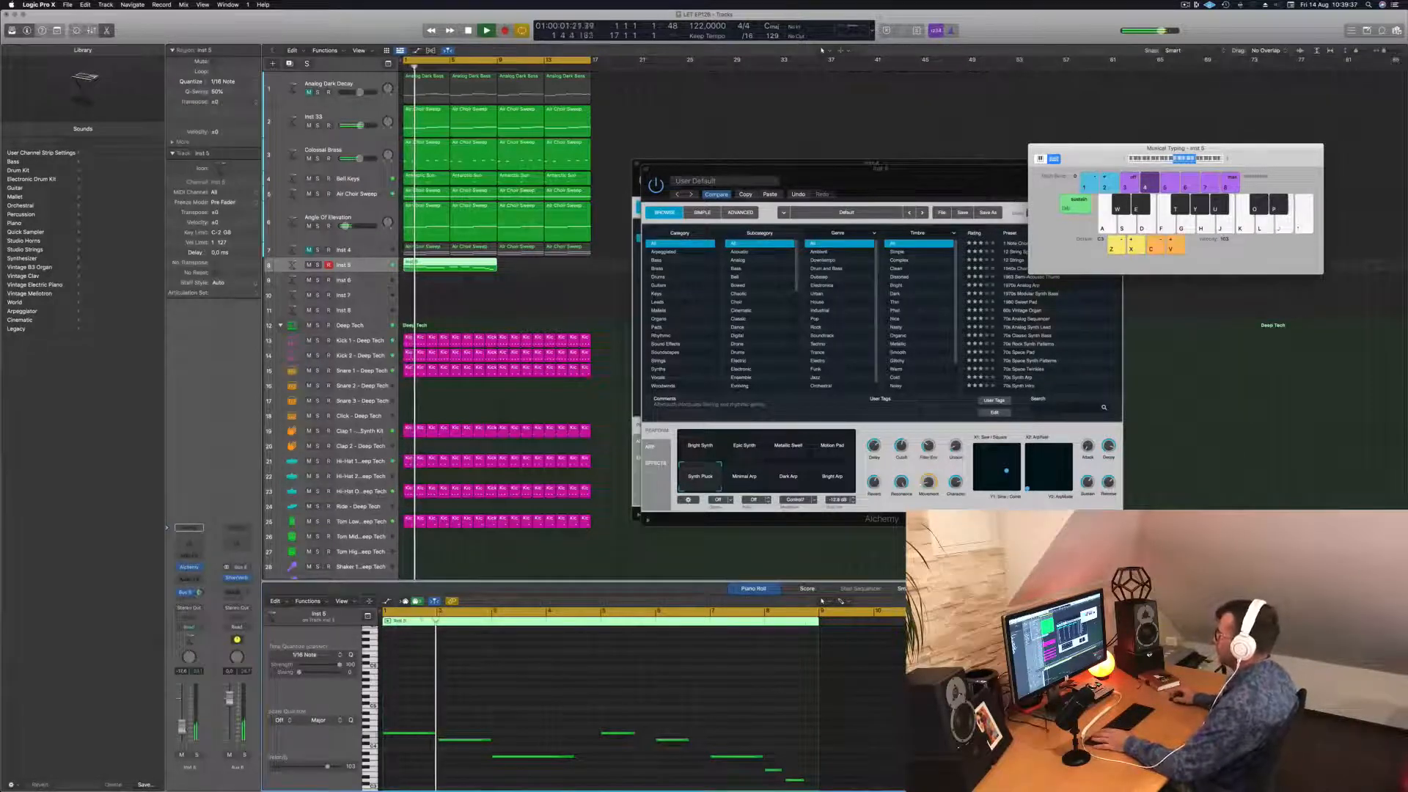
# Drag the Alchemy window left to reveal Musical Typing, then restart playback.
pyautogui.moveTo(934, 183); pyautogui.dragTo(1134, 109)
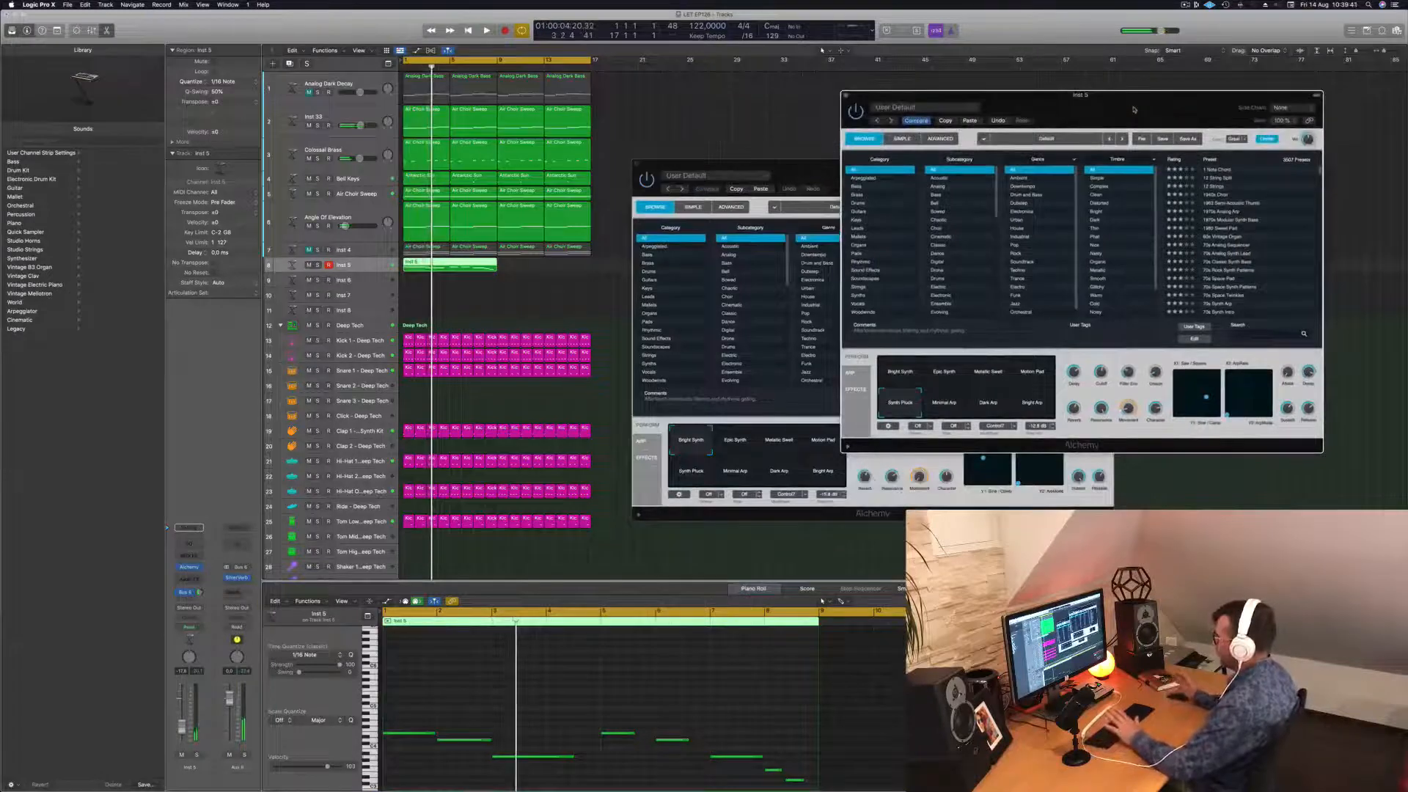
pyautogui.moveTo(1133, 110); pyautogui.dragTo(936, 109)
pyautogui.press('Return')
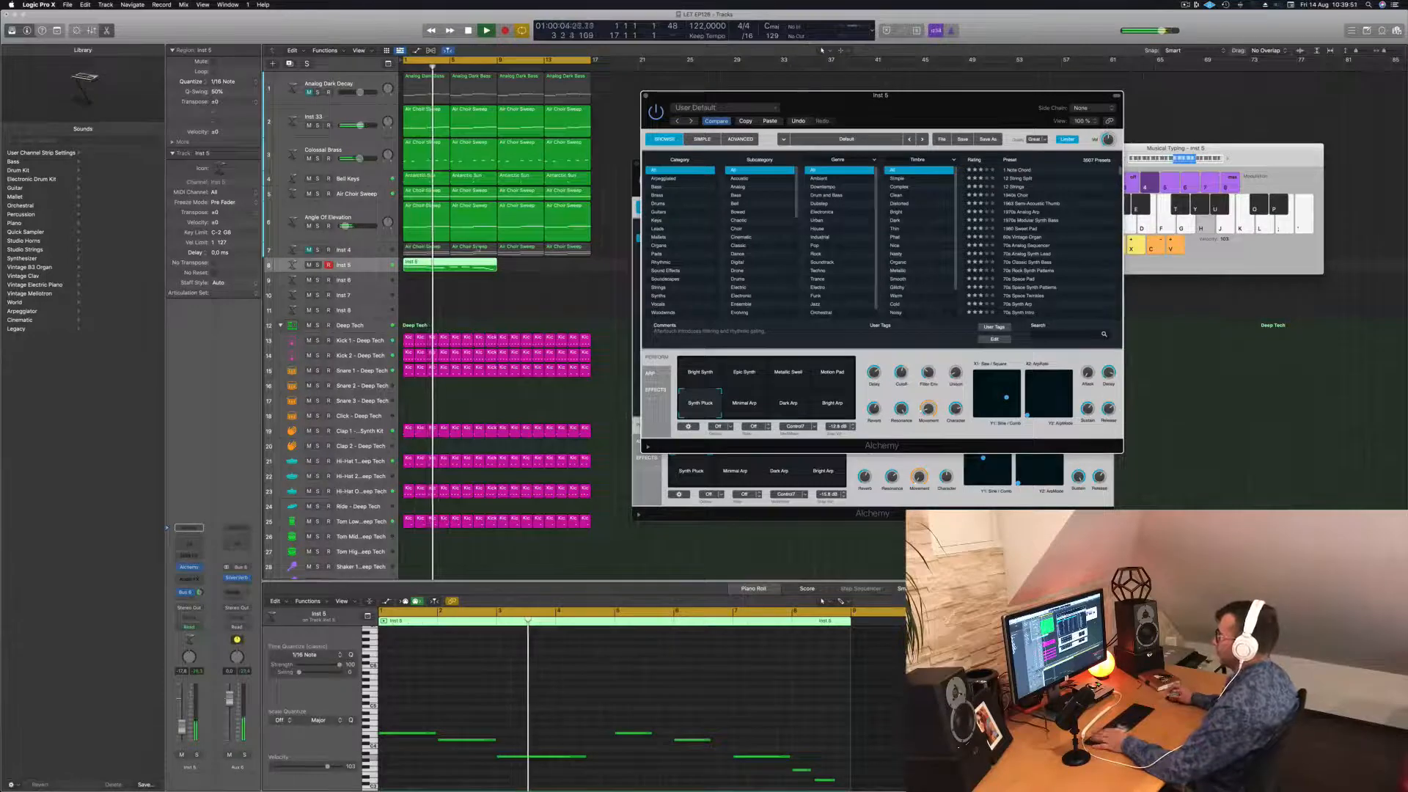
pyautogui.click(427, 150)
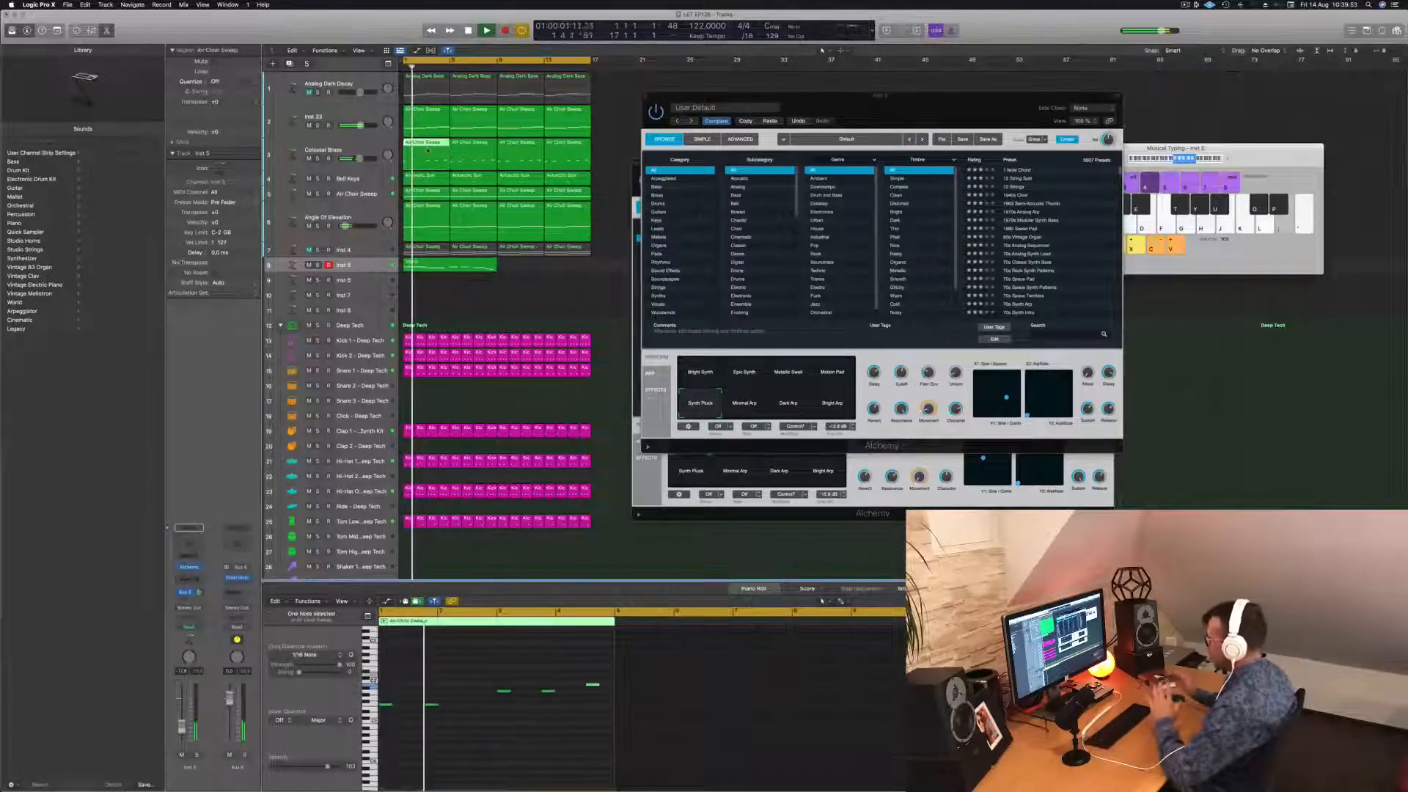
# Split the Inst 5 region at bar 5, delete the right half, and play it back.
pyautogui.press('space')
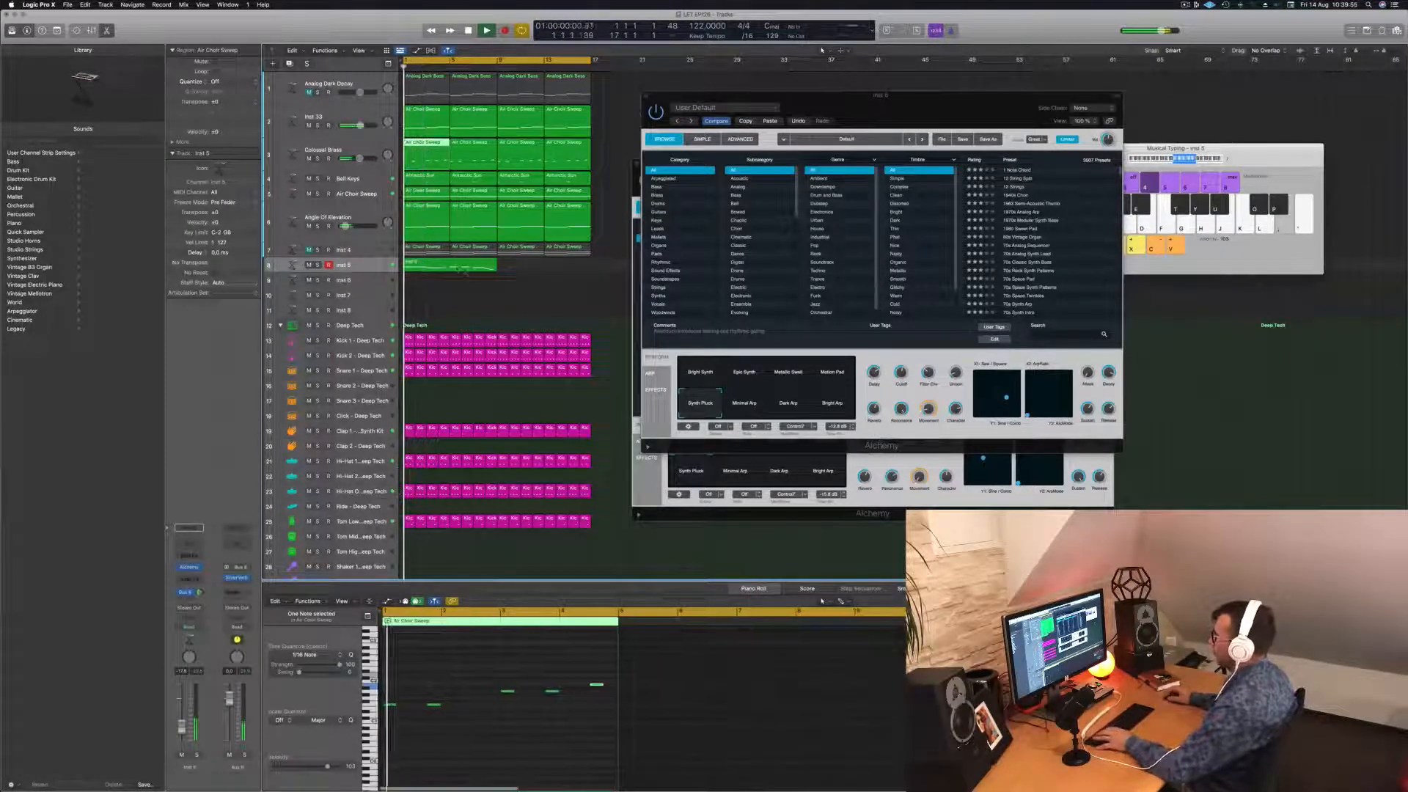
pyautogui.doubleClick(449, 265)
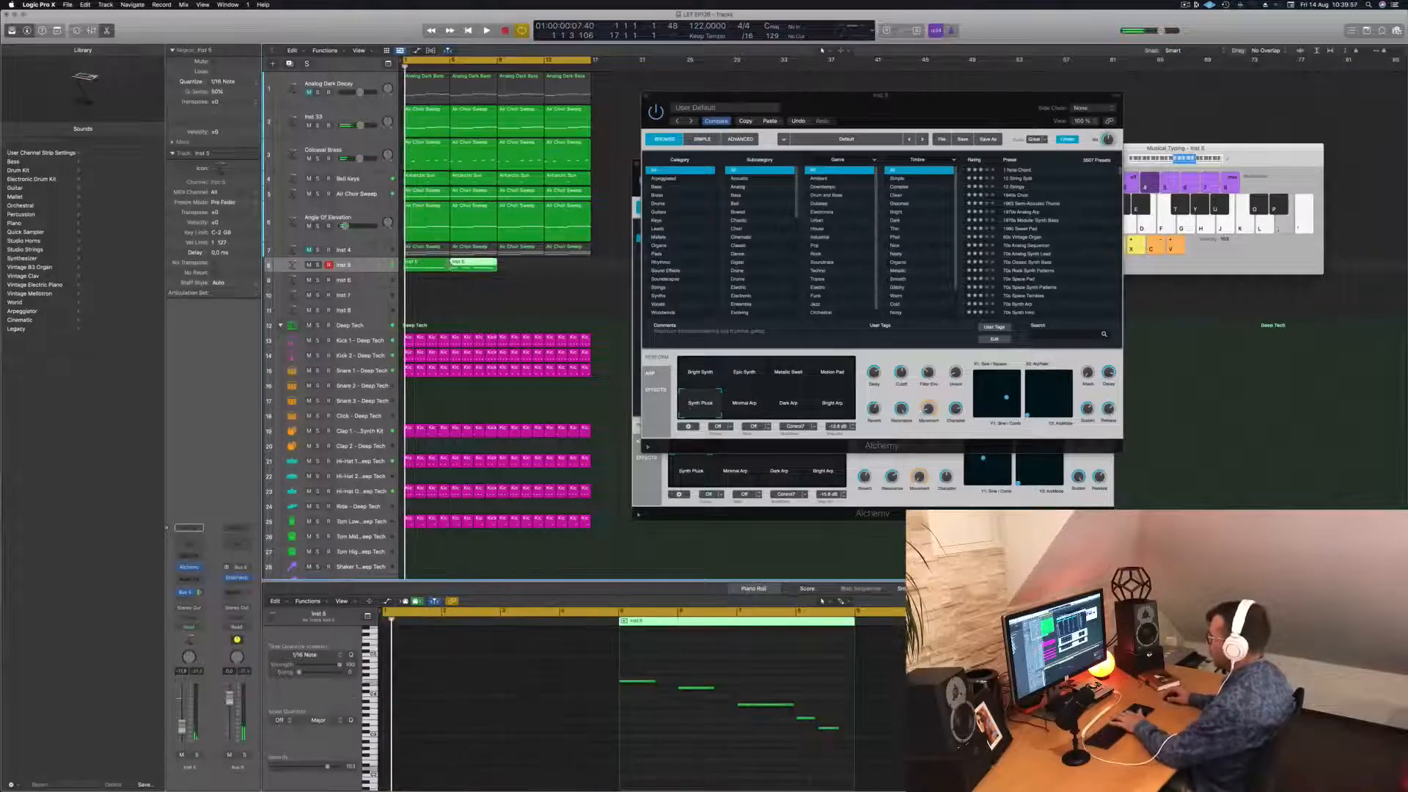
pyautogui.press('Delete')
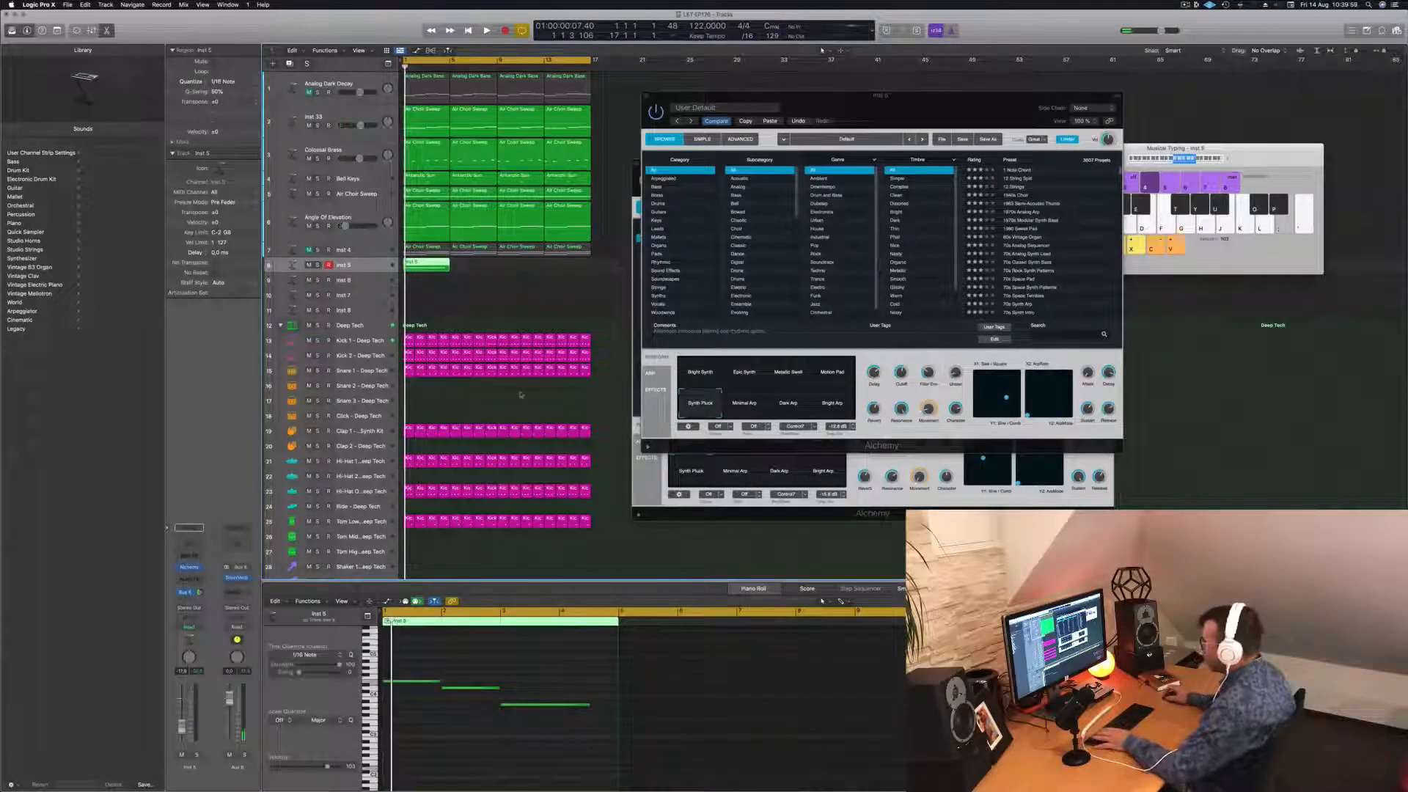
pyautogui.press('space')
pyautogui.click(431, 161)
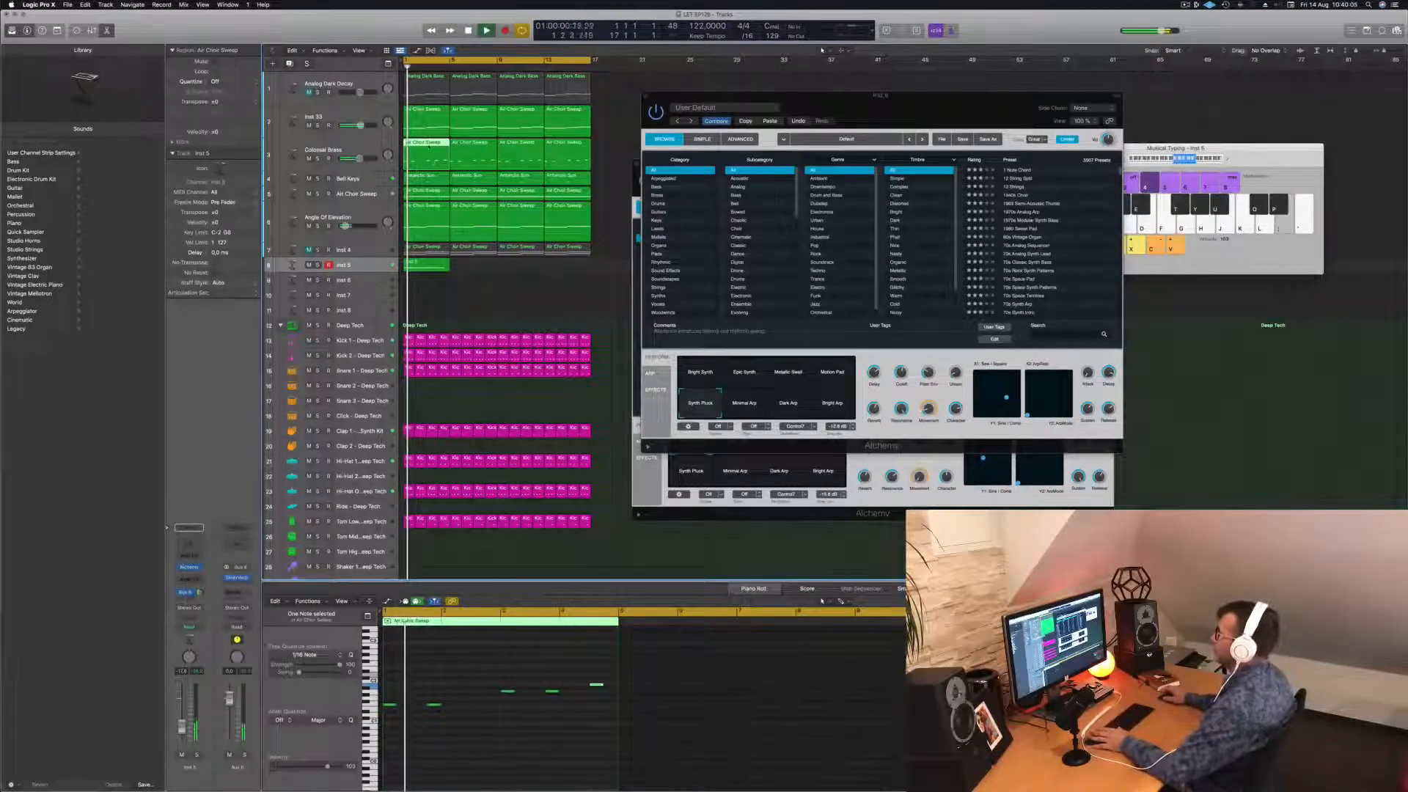
pyautogui.press('space')
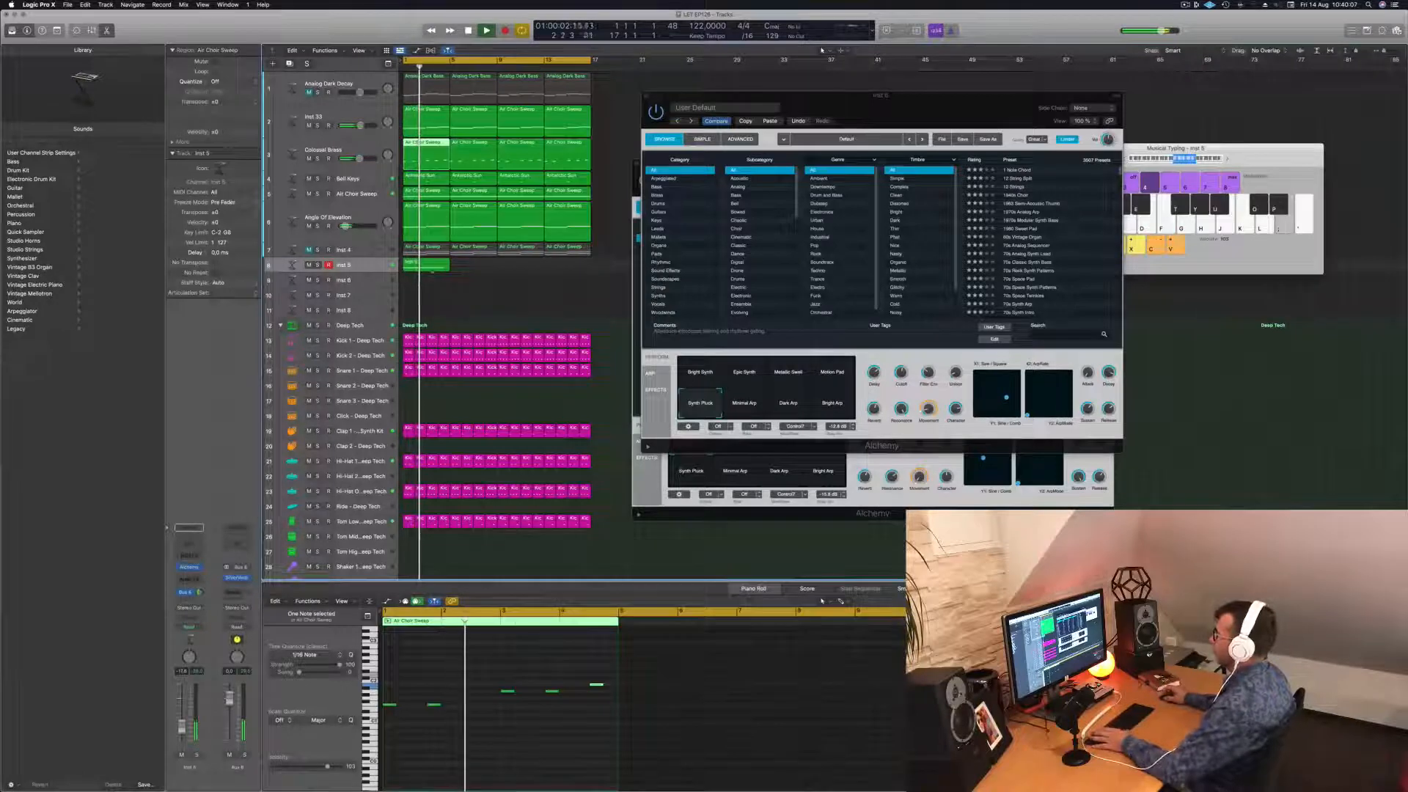
pyautogui.press('space')
pyautogui.press('space')
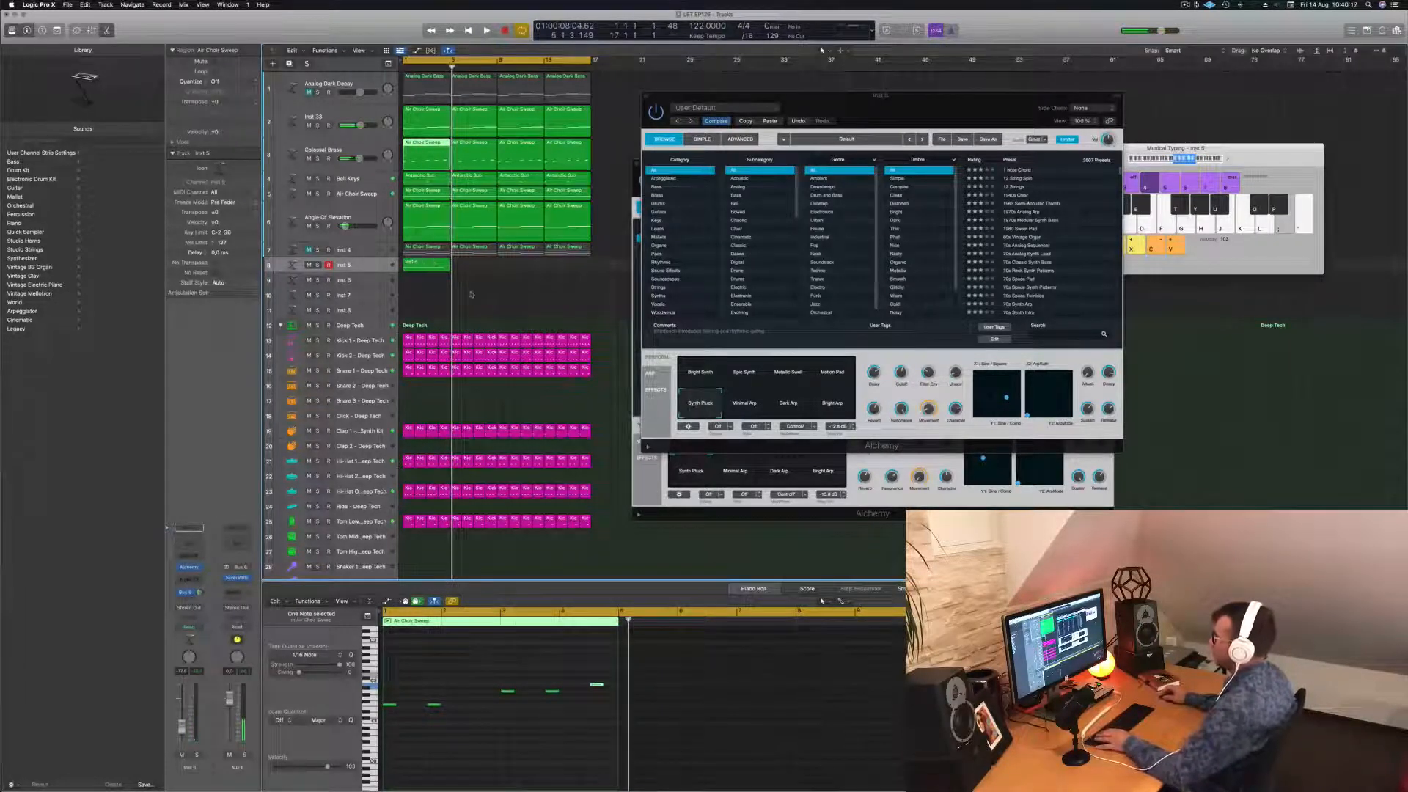
# Shorten the melody's third note and copy the Inst 5 region to start at bar 5.
pyautogui.click(426, 265)
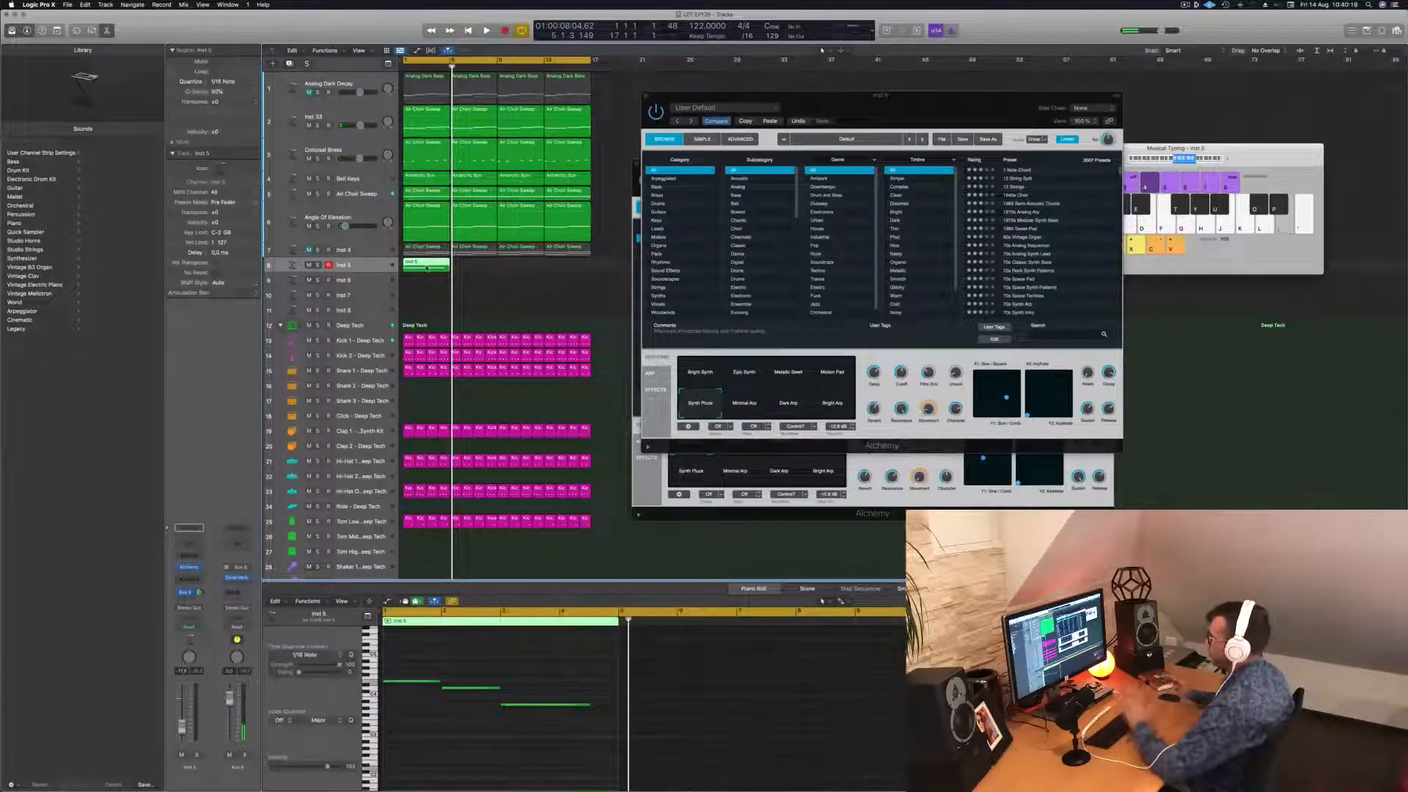
pyautogui.click(581, 708)
pyautogui.moveTo(590, 708); pyautogui.dragTo(563, 708)
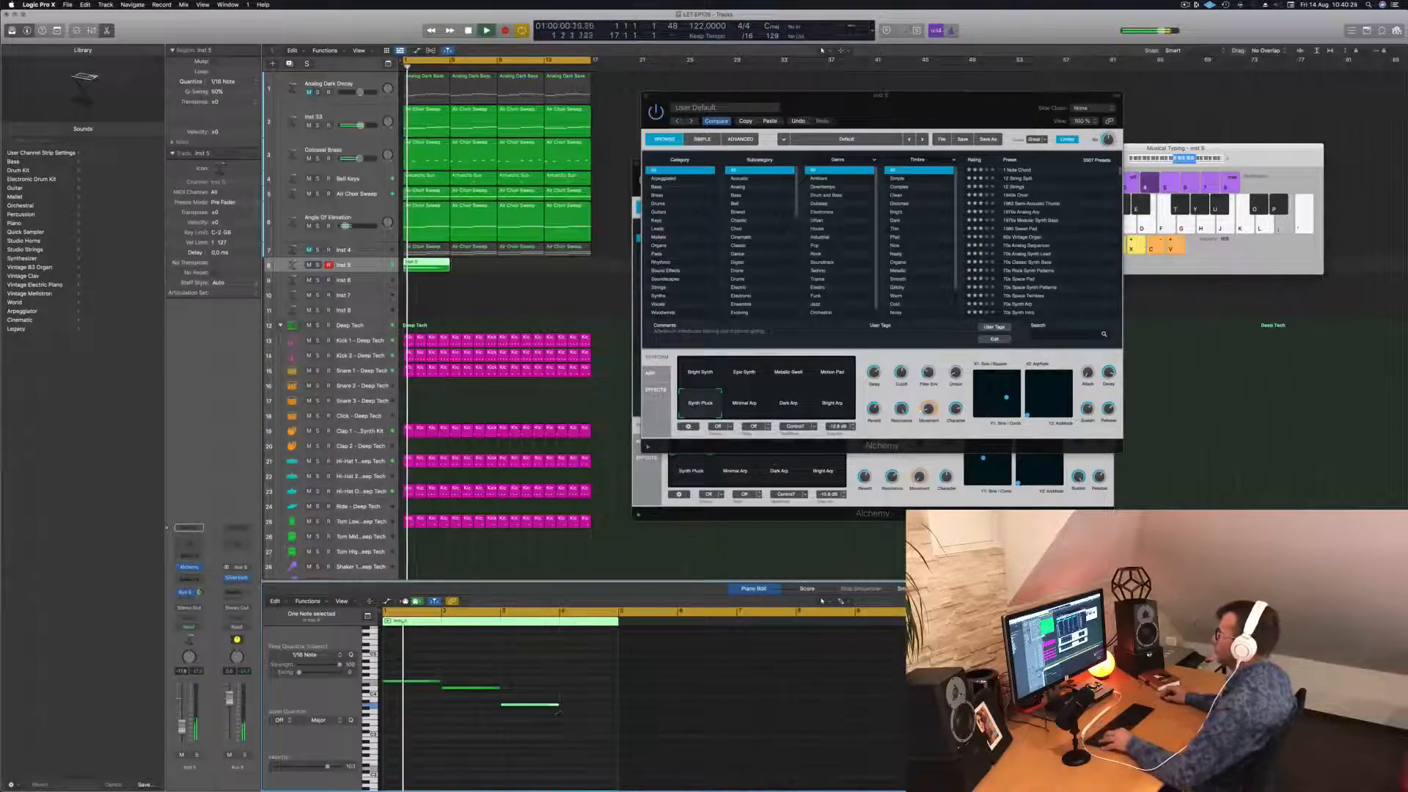
pyautogui.moveTo(423, 266); pyautogui.dragTo(517, 273)
# Copy the first Inst 5 region onto the Inst 6 track and select Inst 6.
pyautogui.press('super+Left')
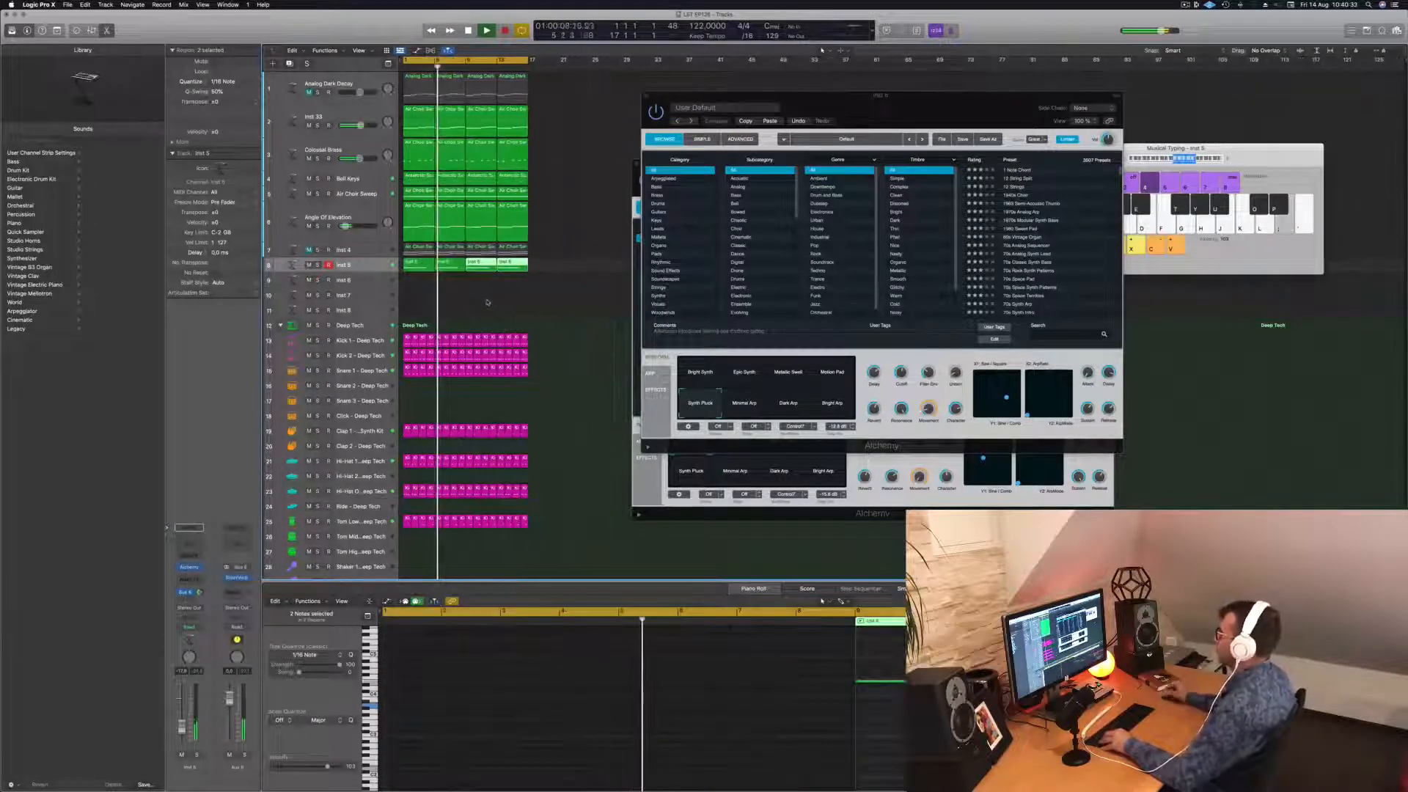
pyautogui.click(416, 268)
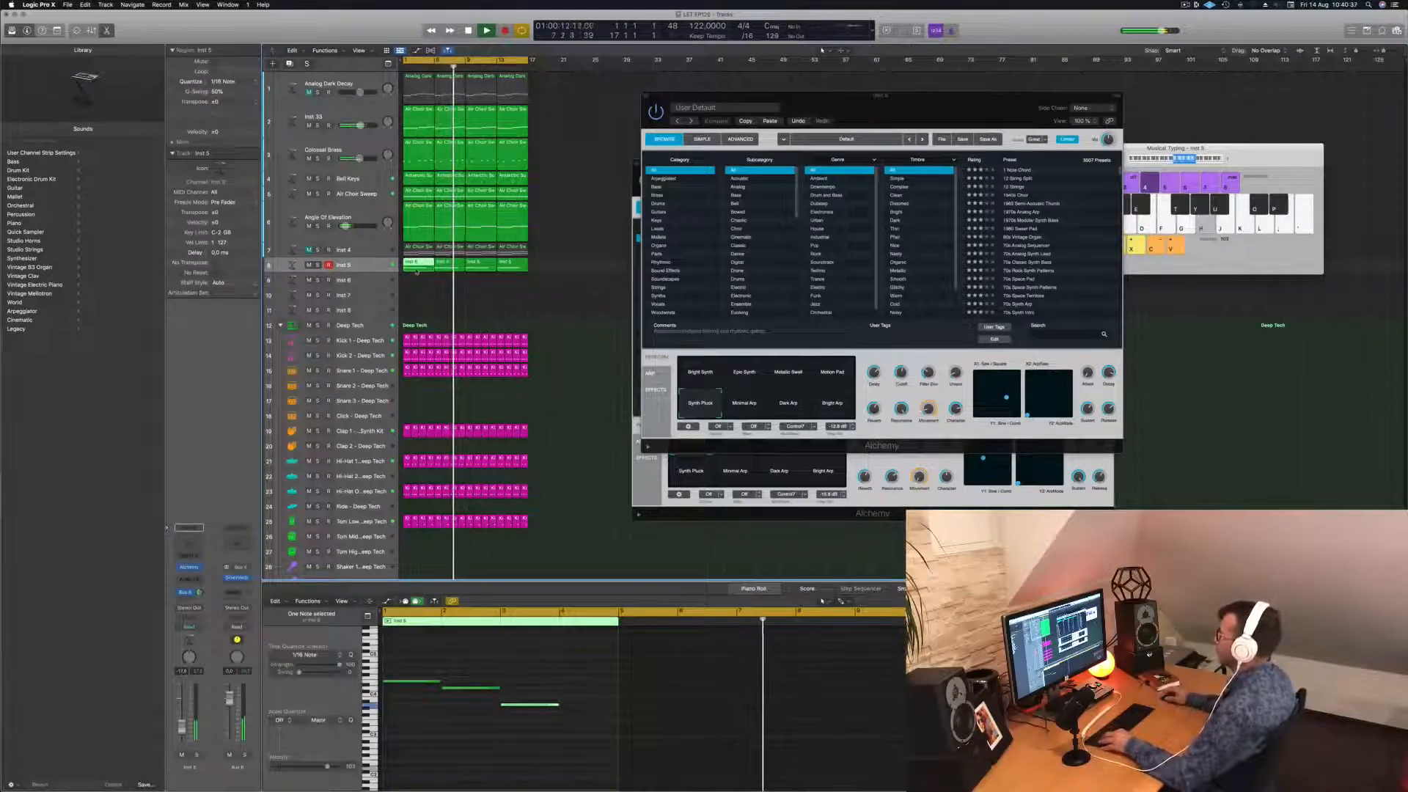
pyautogui.moveTo(416, 272); pyautogui.dragTo(416, 283)
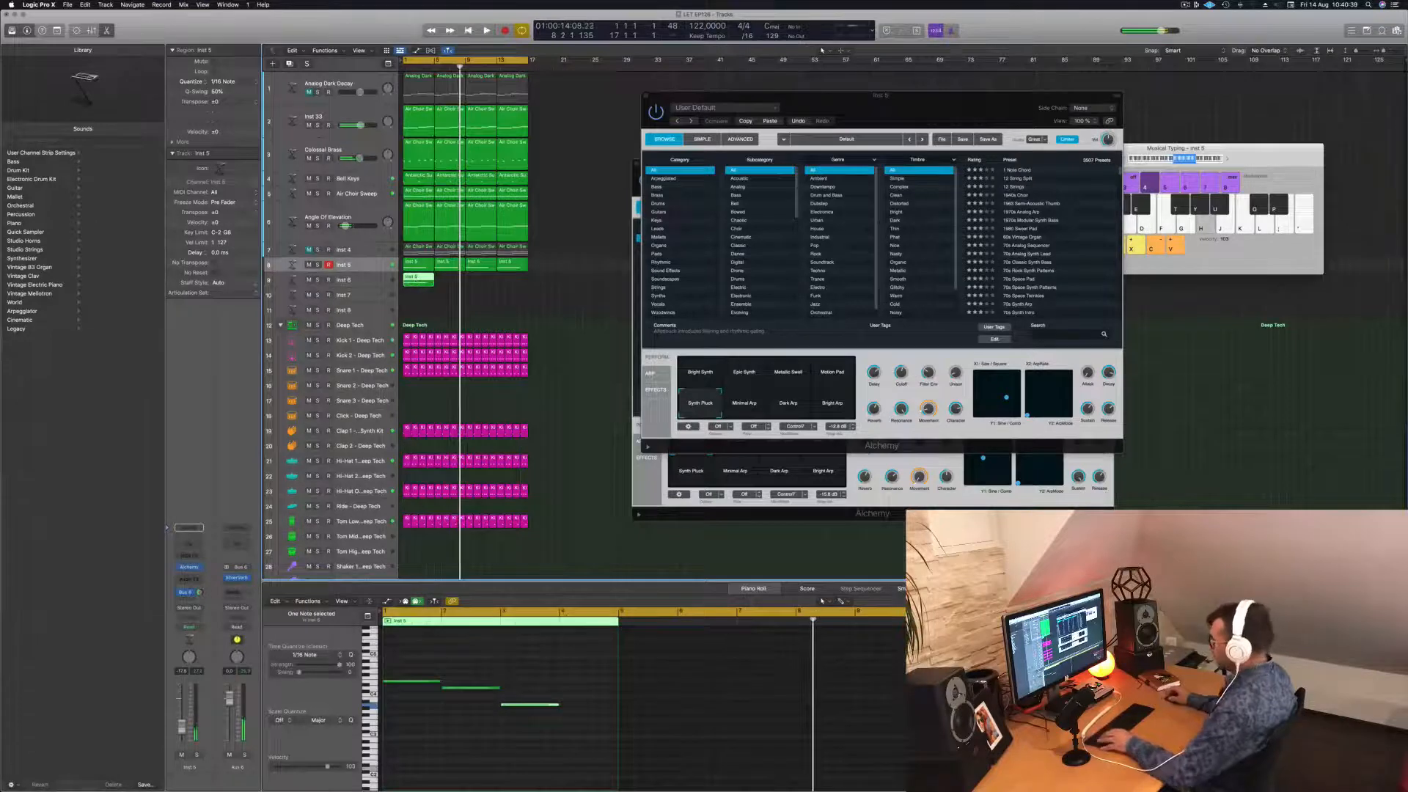
pyautogui.click(489, 659)
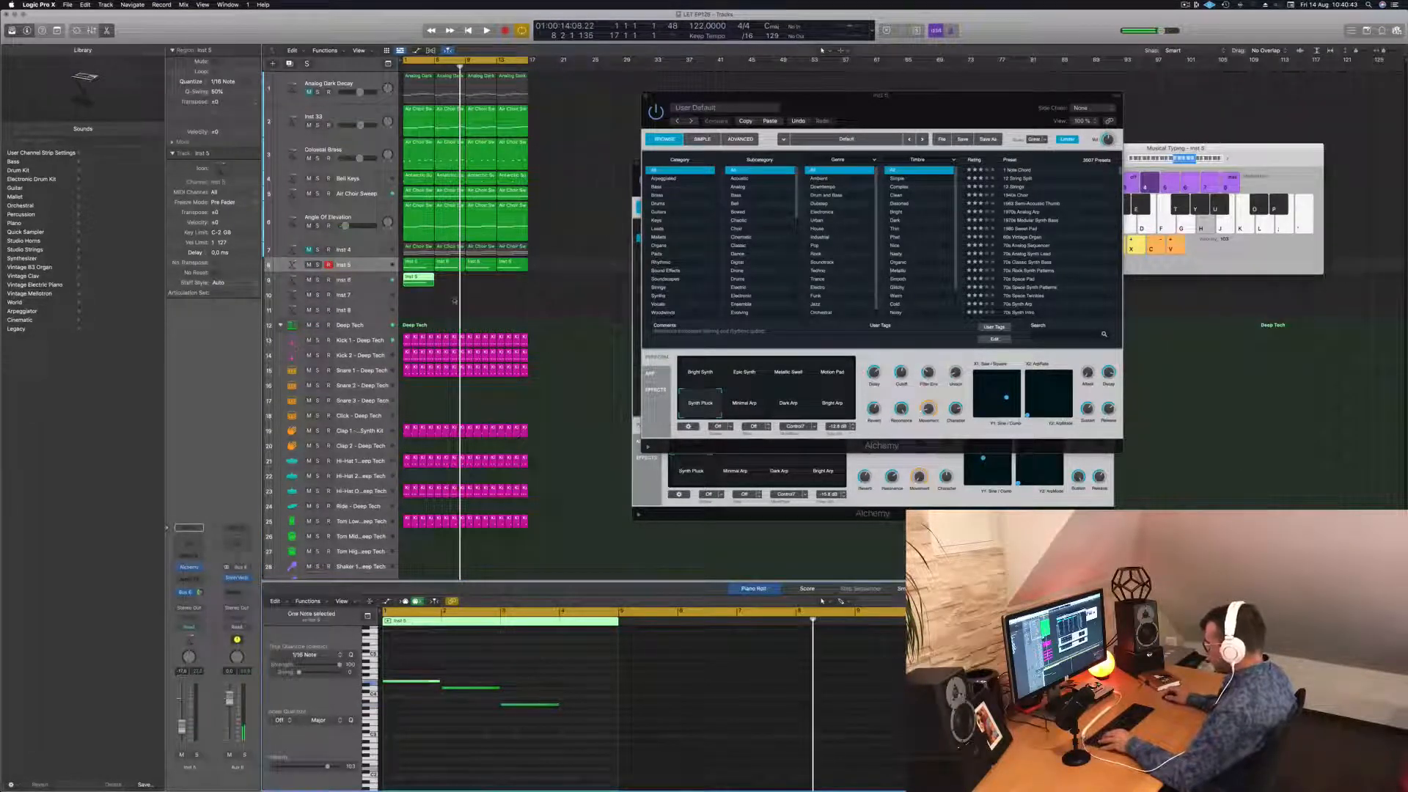
pyautogui.click(350, 282)
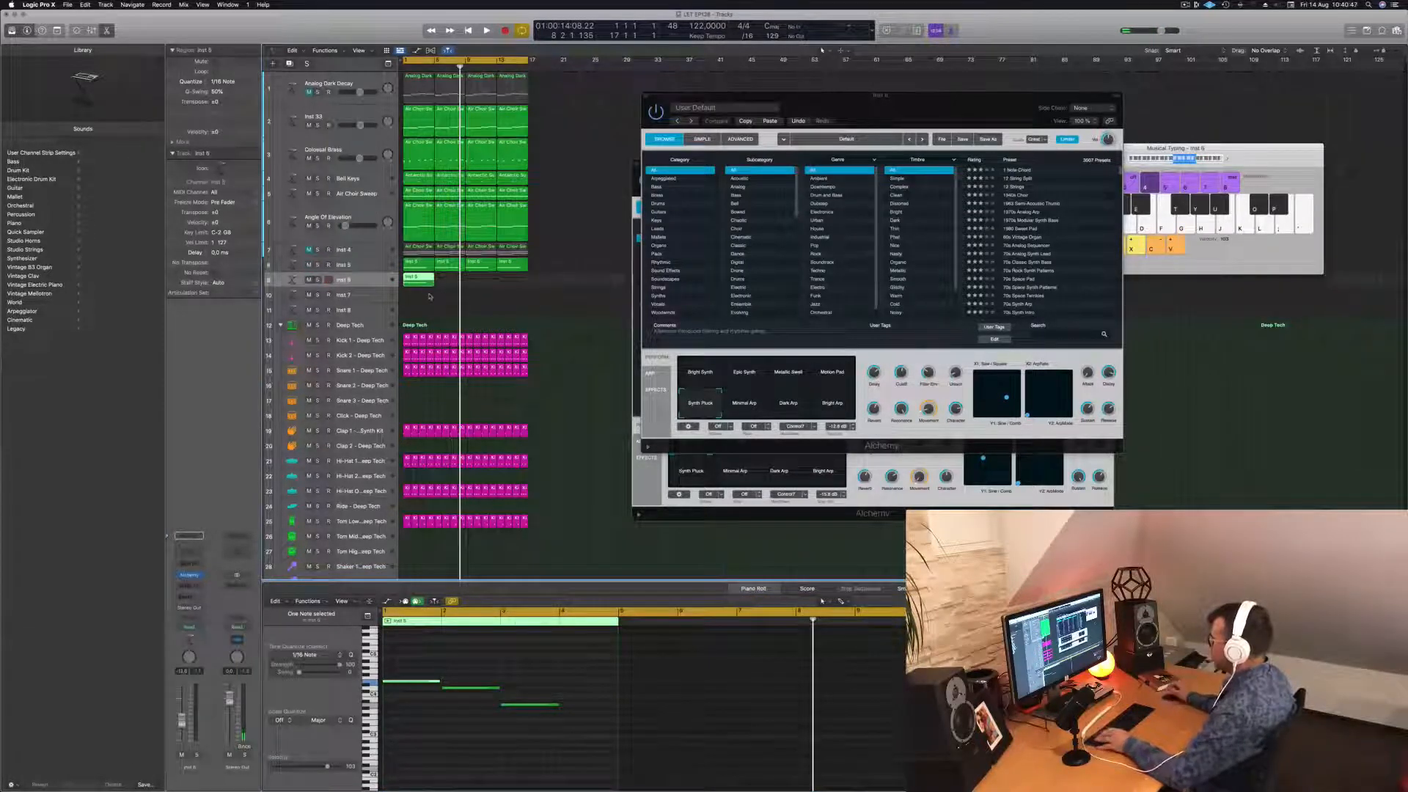
# Move the phrase's second note one bar later and two semitones up, then play it back.
pyautogui.press('Return')
pyautogui.press('space')
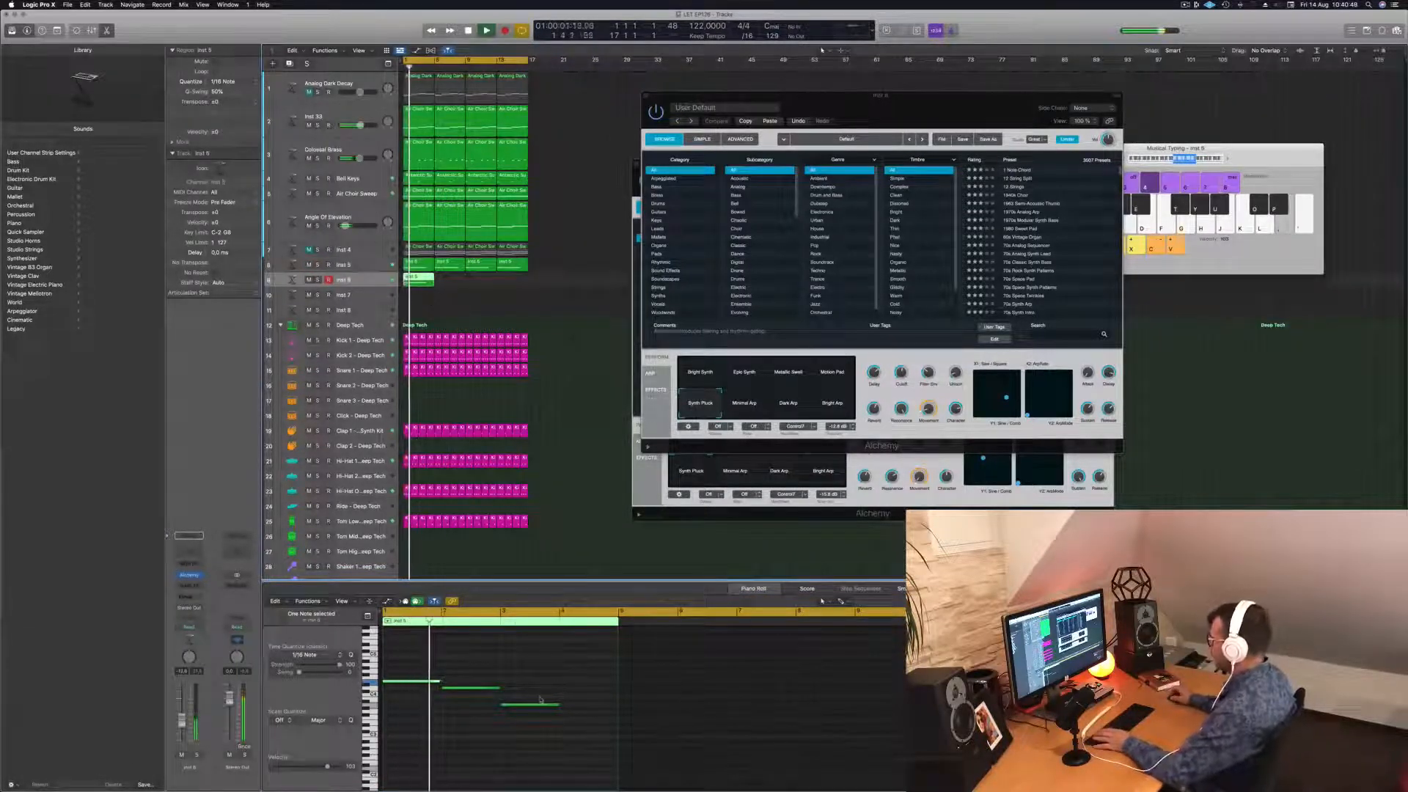
pyautogui.press('space')
pyautogui.click(482, 689)
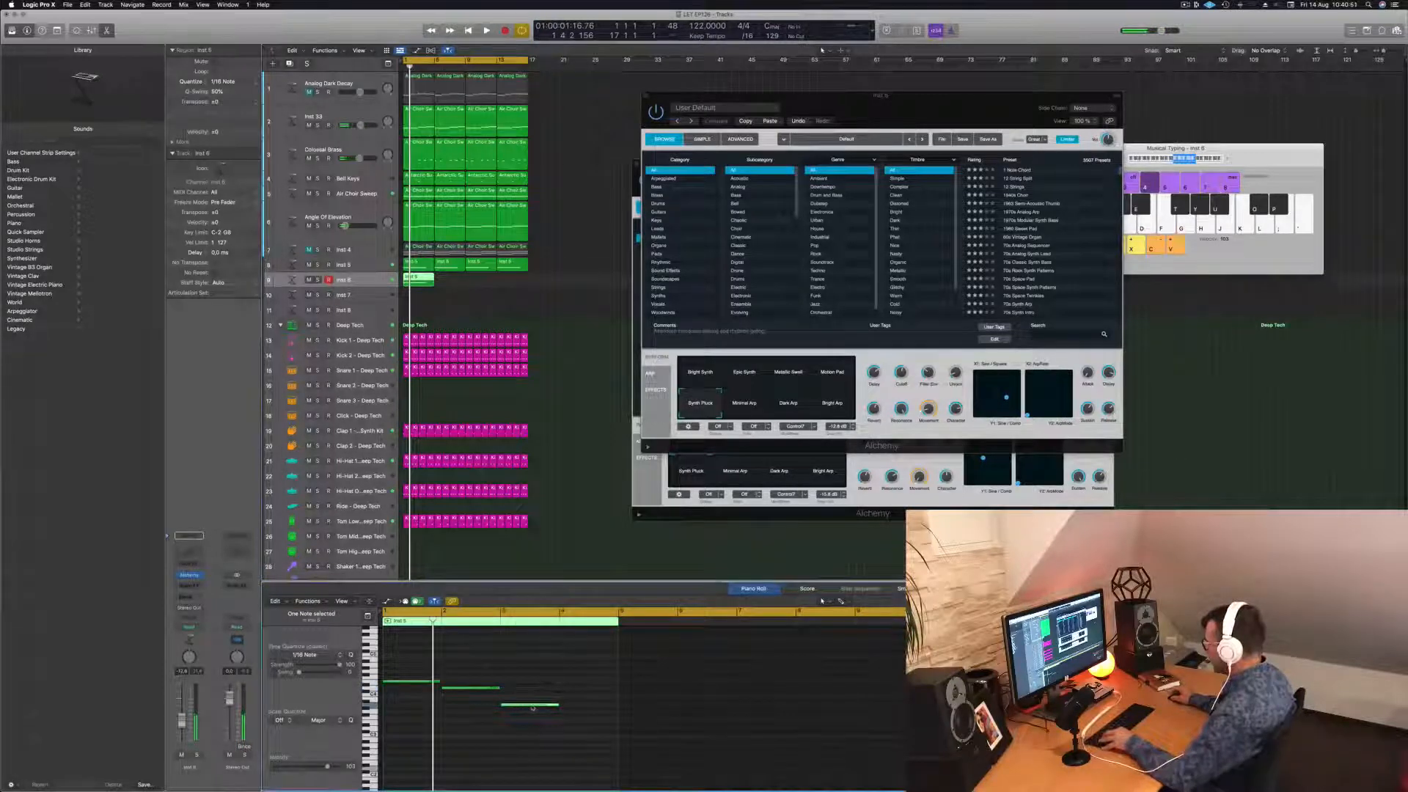
pyautogui.moveTo(534, 708); pyautogui.dragTo(593, 697)
pyautogui.press('space')
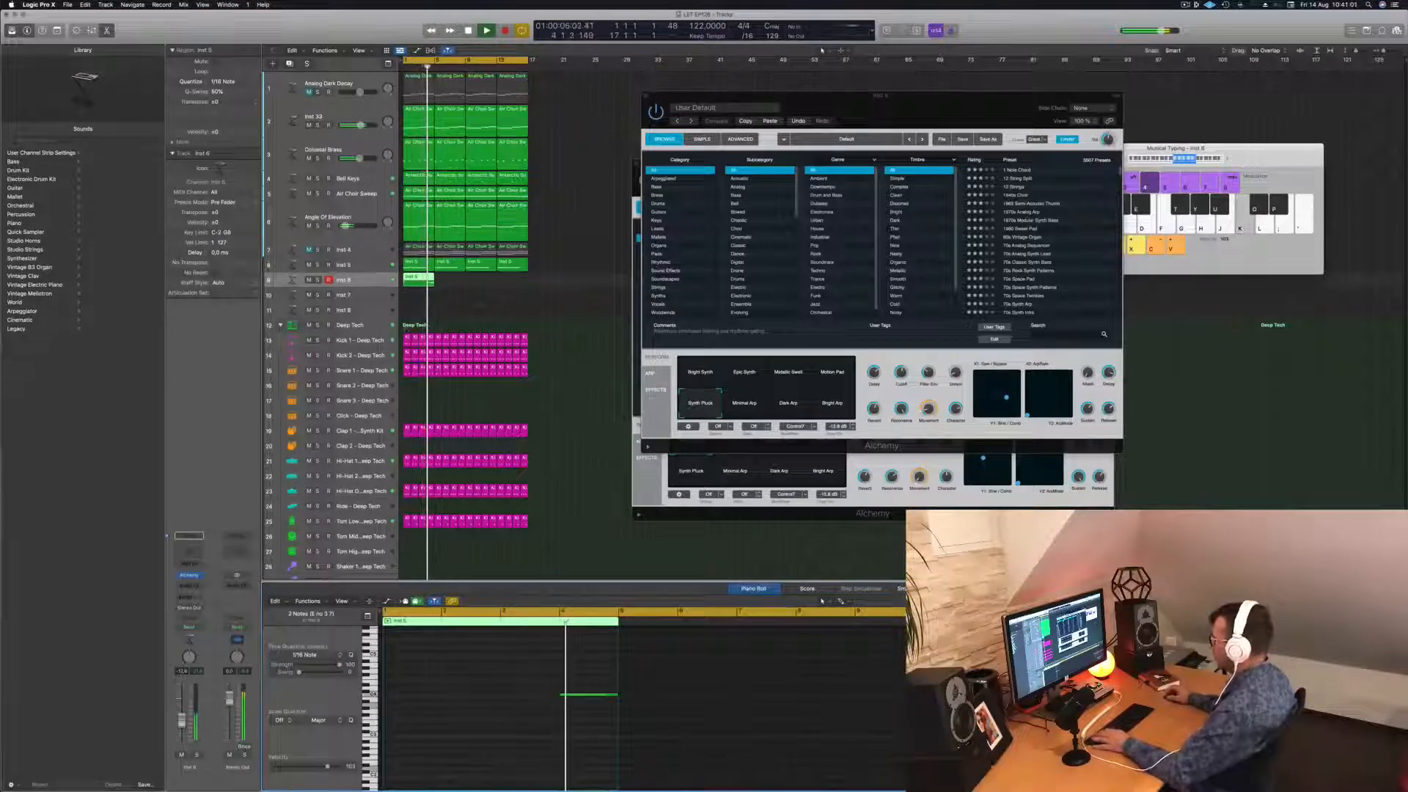
pyautogui.press('Return')
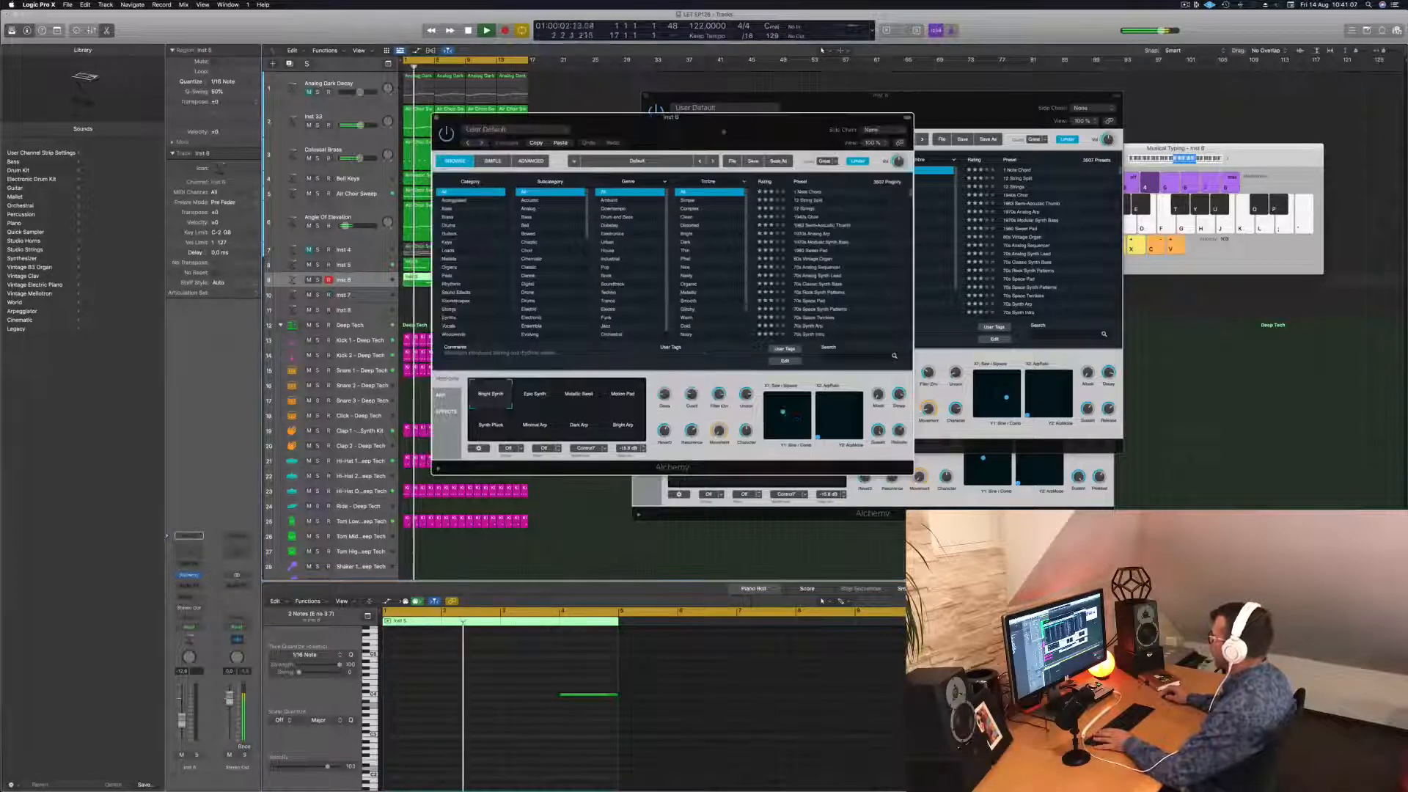
# Filter Alchemy to organ presets, load Contrapuntal, and send the organ track to Bus 6.
pyautogui.moveTo(625, 119); pyautogui.dragTo(953, 254)
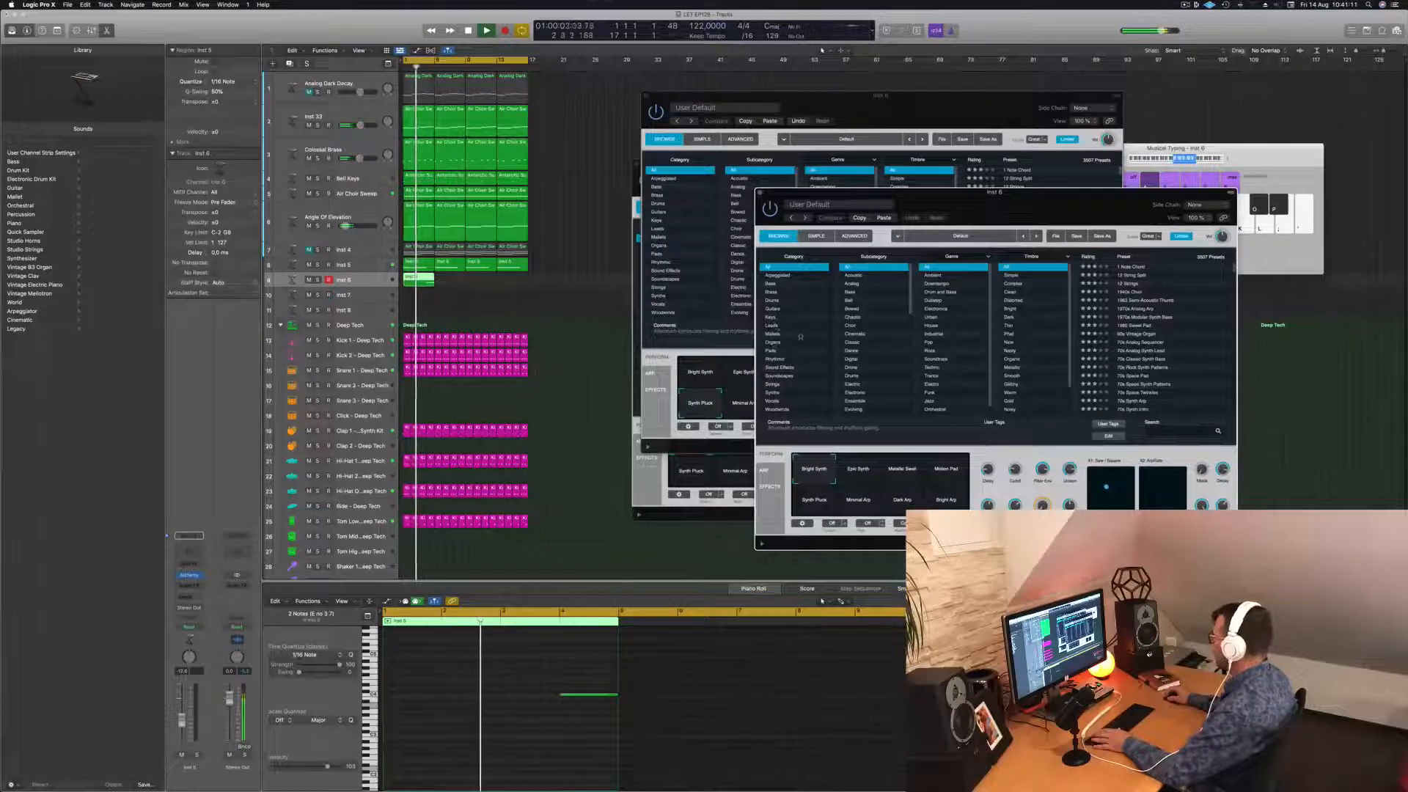
pyautogui.click(776, 341)
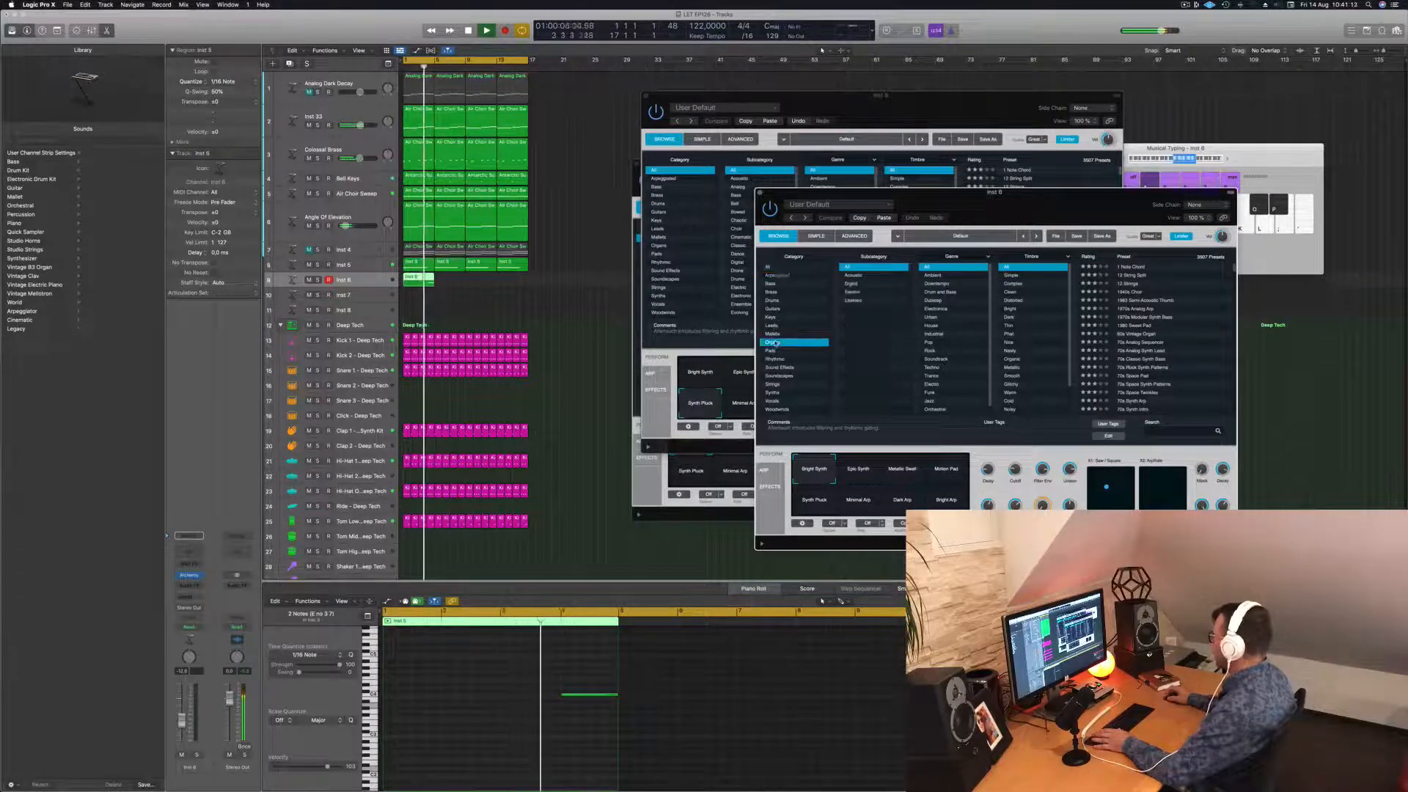
pyautogui.click(1130, 342)
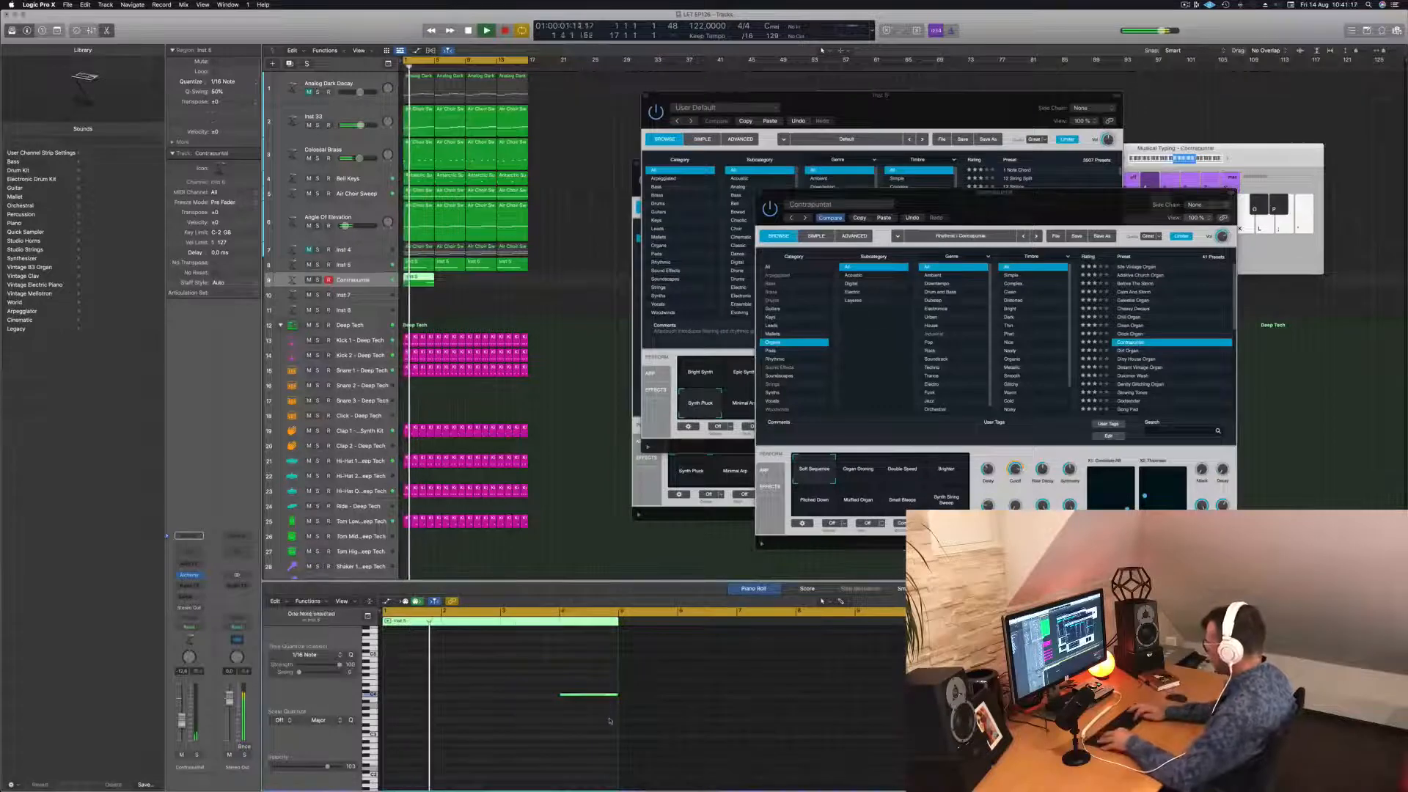
pyautogui.hotkey('alt', 'shift', 'Down')
pyautogui.hotkey('alt', 'shift', 'Down')
pyautogui.press('Return')
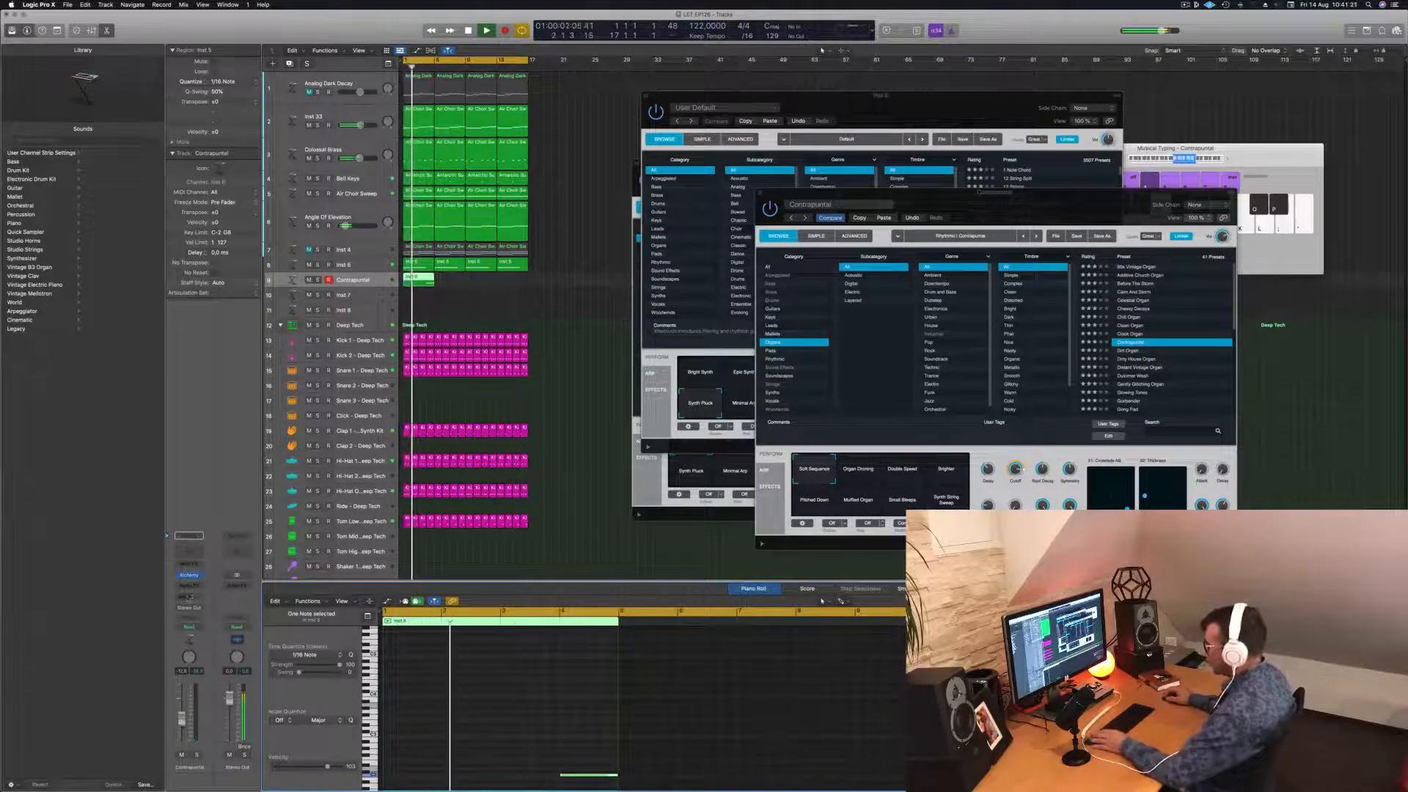
pyautogui.click(188, 596)
pyautogui.moveTo(220, 609)
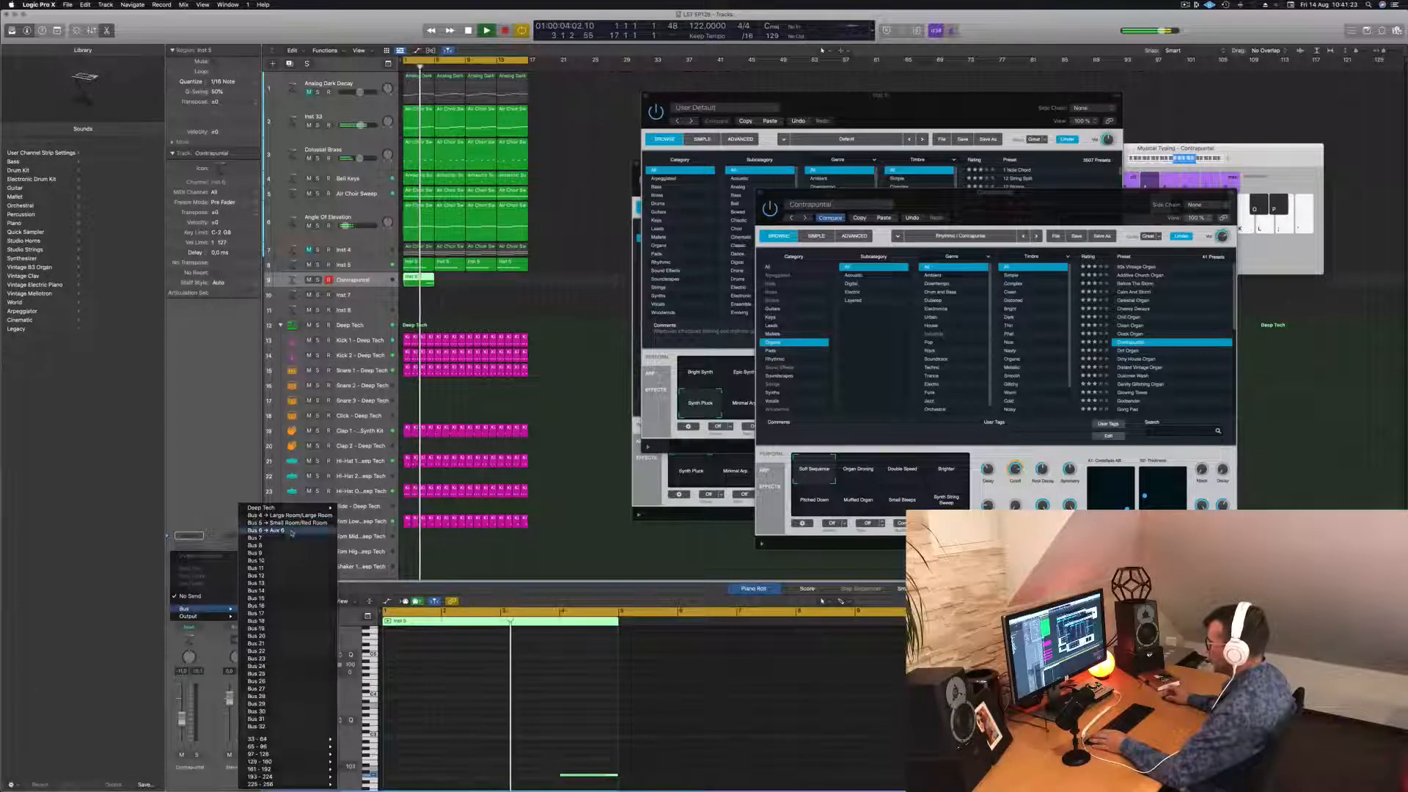
pyautogui.click(291, 530)
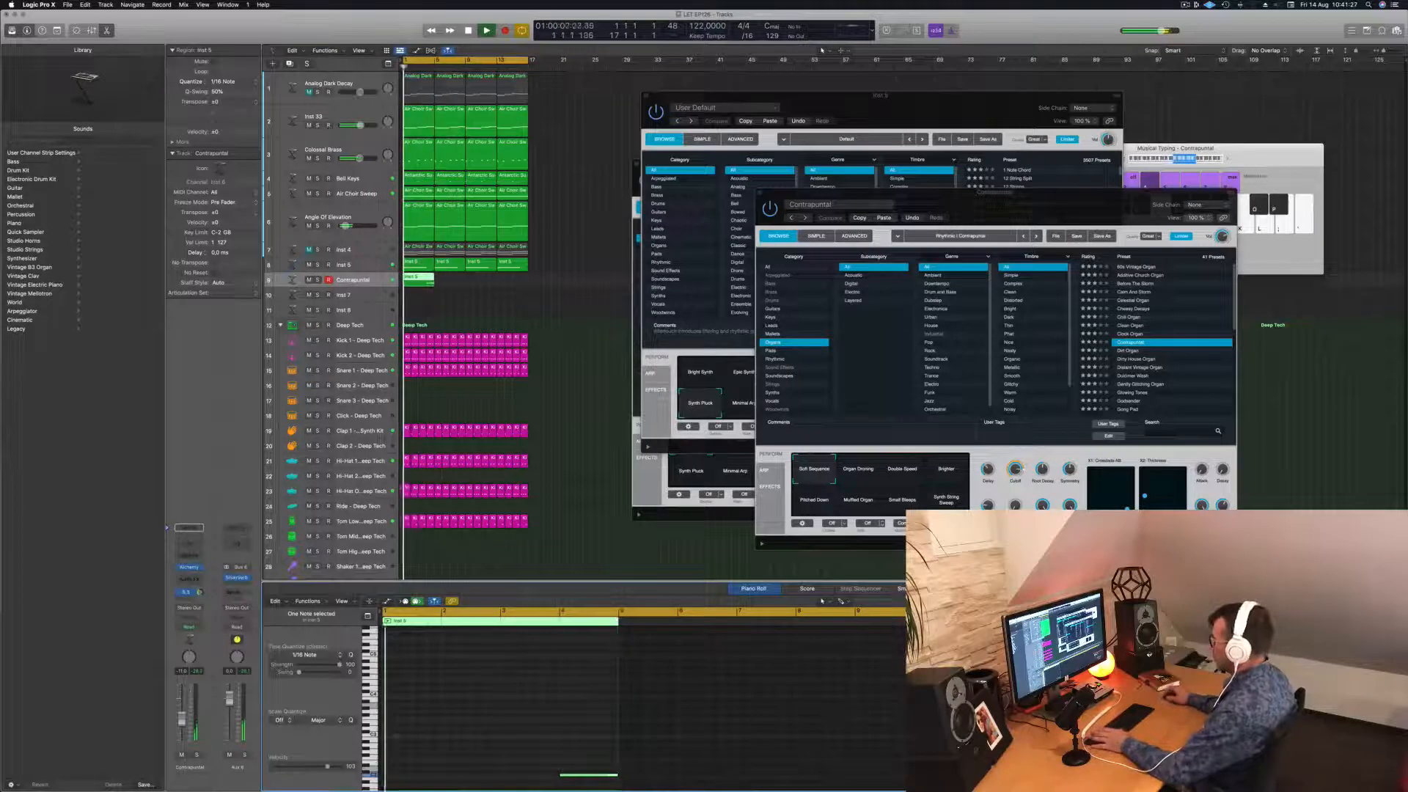
# Audition the Dirt Organ preset, then load the Godsender organ preset.
pyautogui.click(1130, 350)
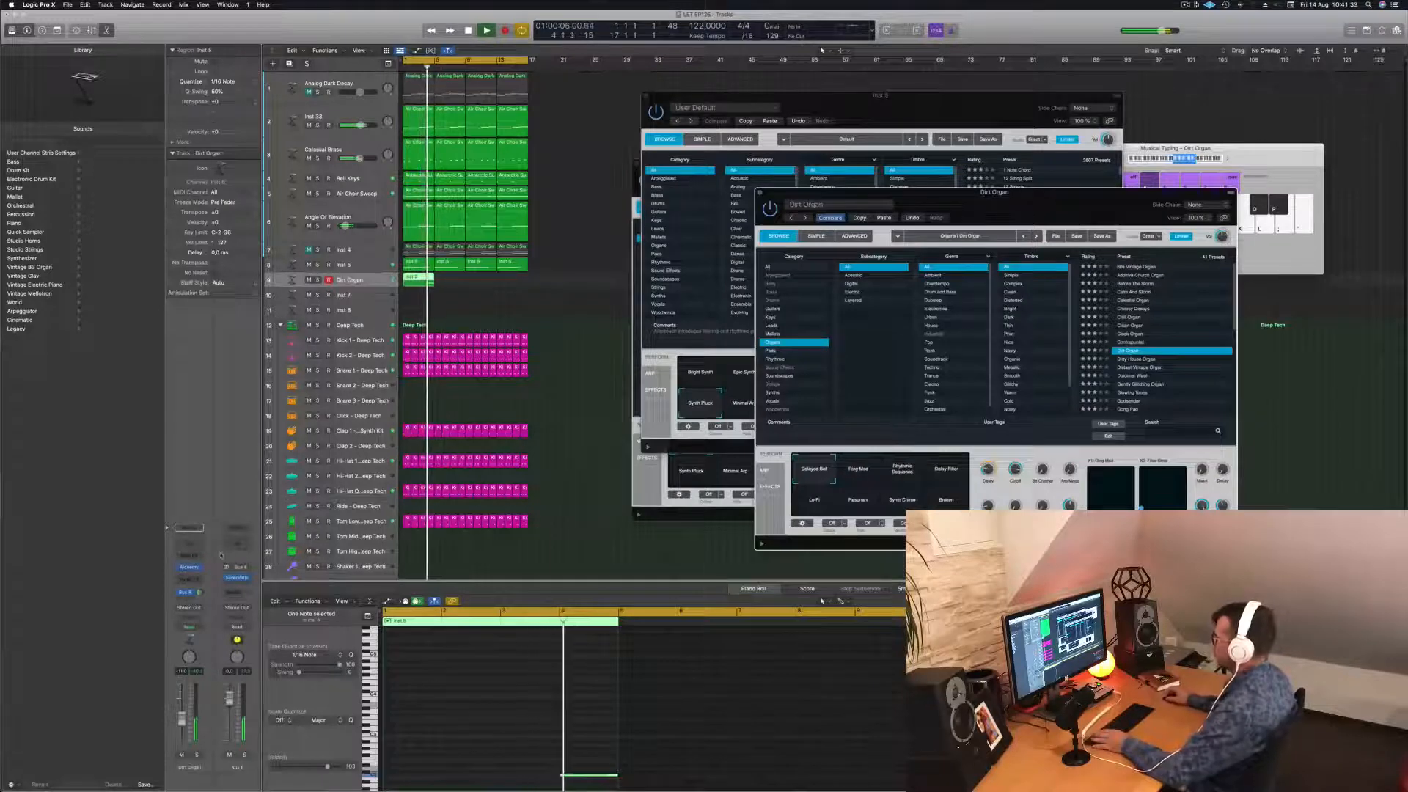
pyautogui.click(481, 729)
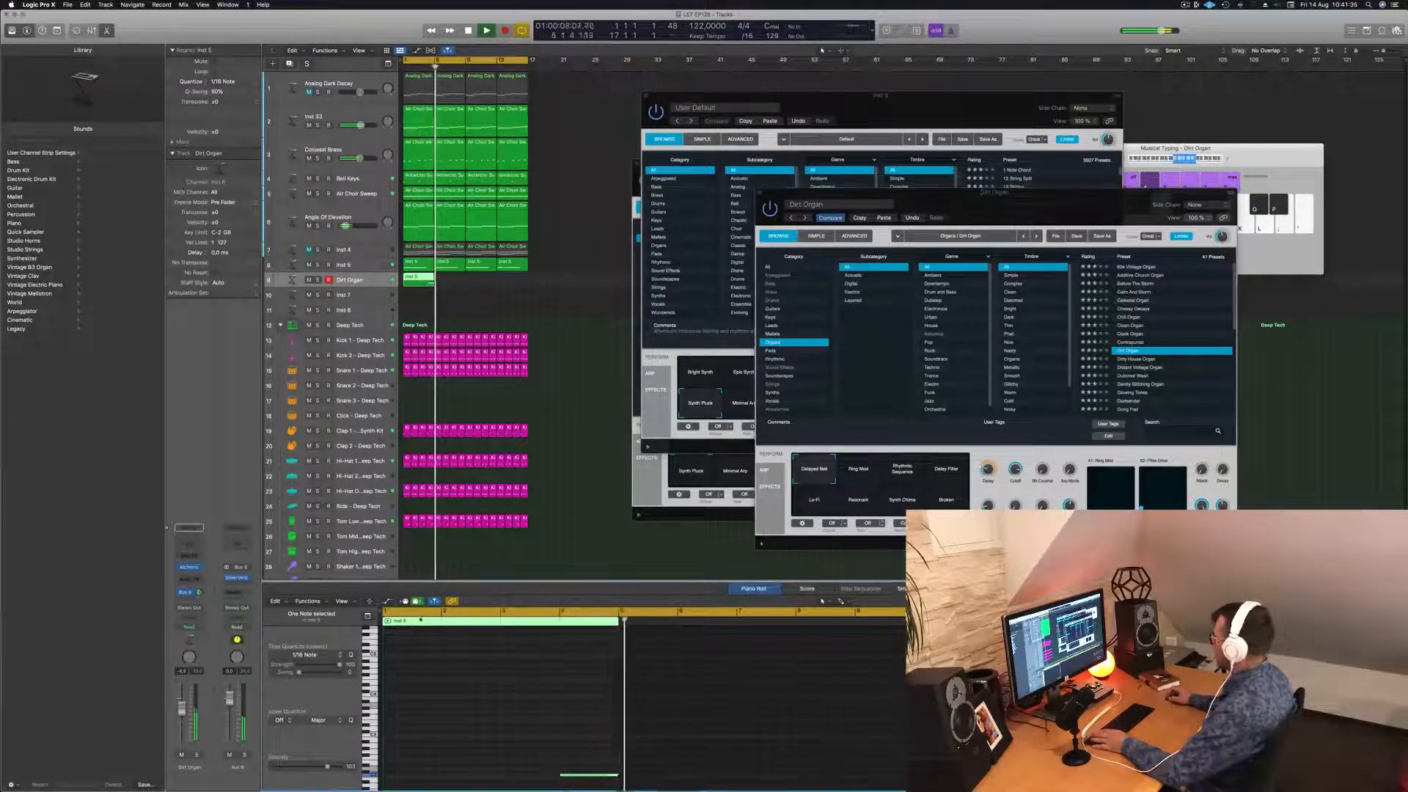
pyautogui.press('space')
pyautogui.moveTo(517, 728); pyautogui.dragTo(605, 775)
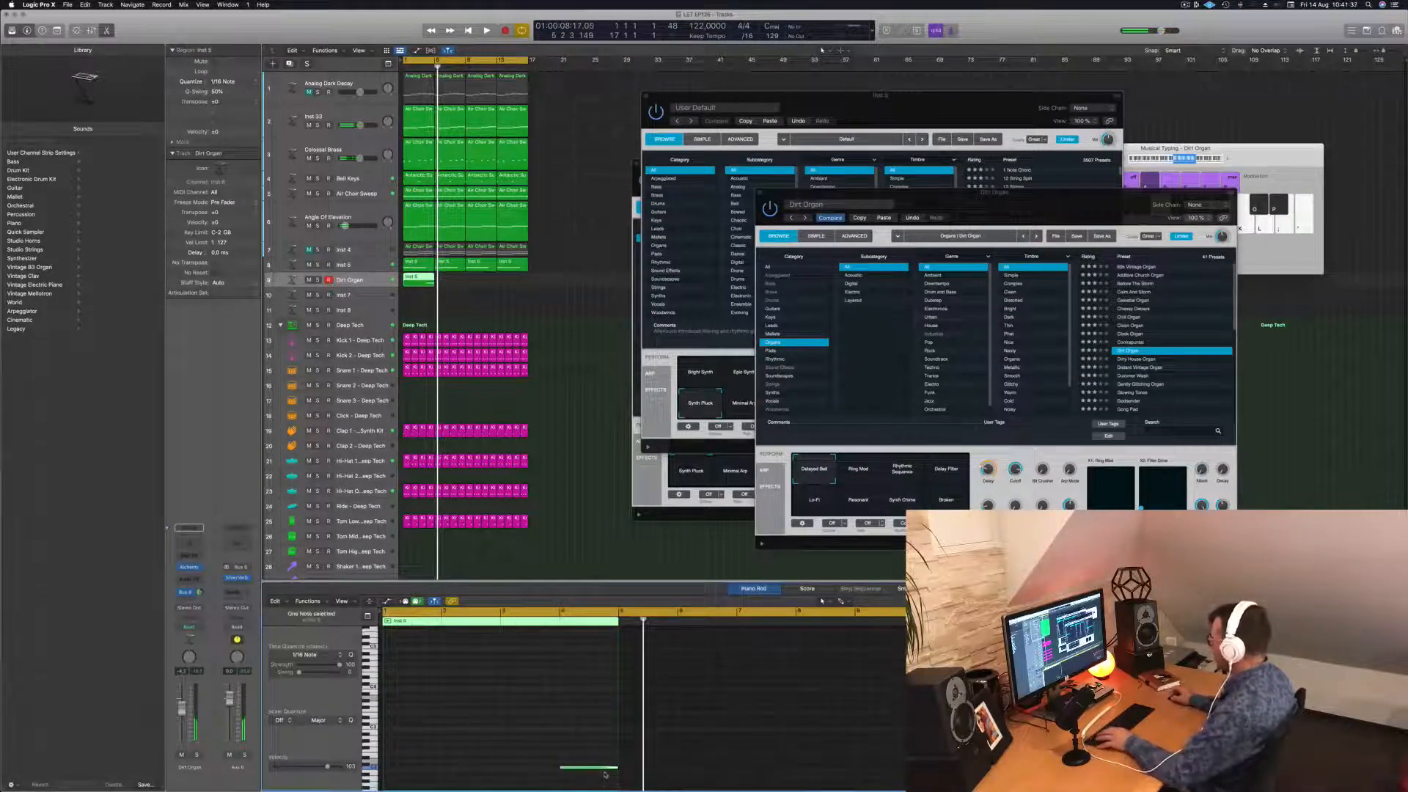
pyautogui.press('space')
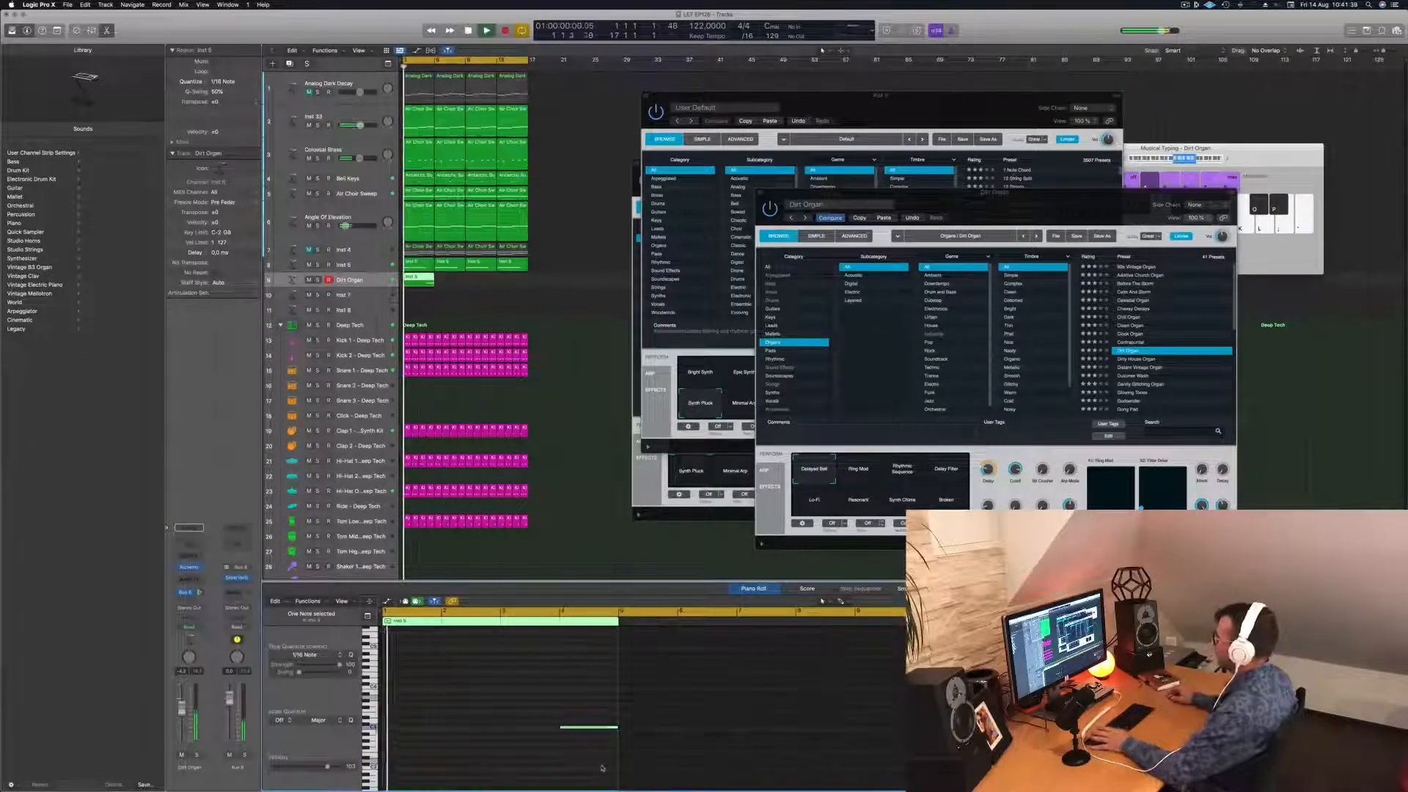
pyautogui.moveTo(1074, 201); pyautogui.dragTo(962, 159)
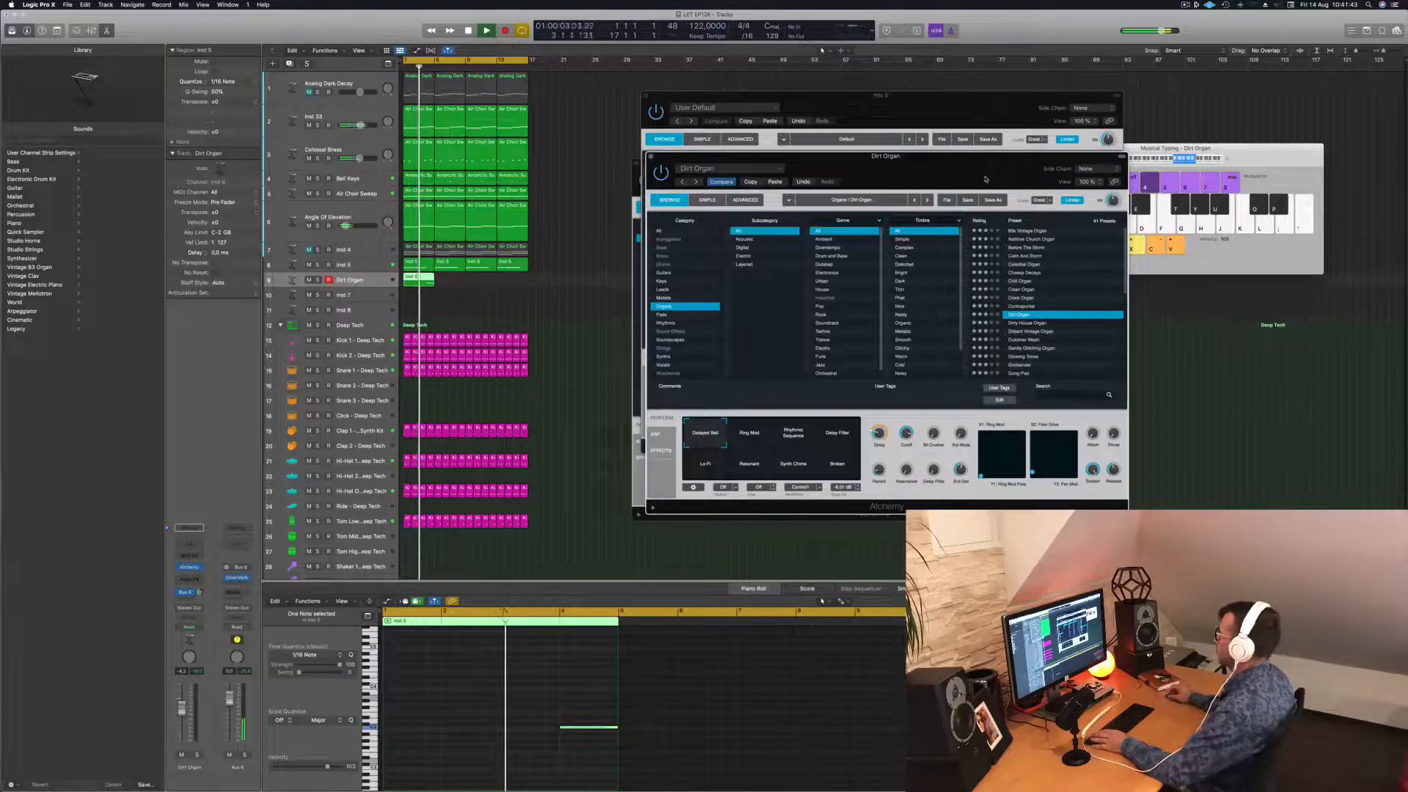
pyautogui.moveTo(972, 178)
pyautogui.mouseDown()
pyautogui.moveTo(1005, 177)
pyautogui.moveTo(986, 177)
pyautogui.mouseUp()
pyautogui.scroll(-3, 1042, 321)
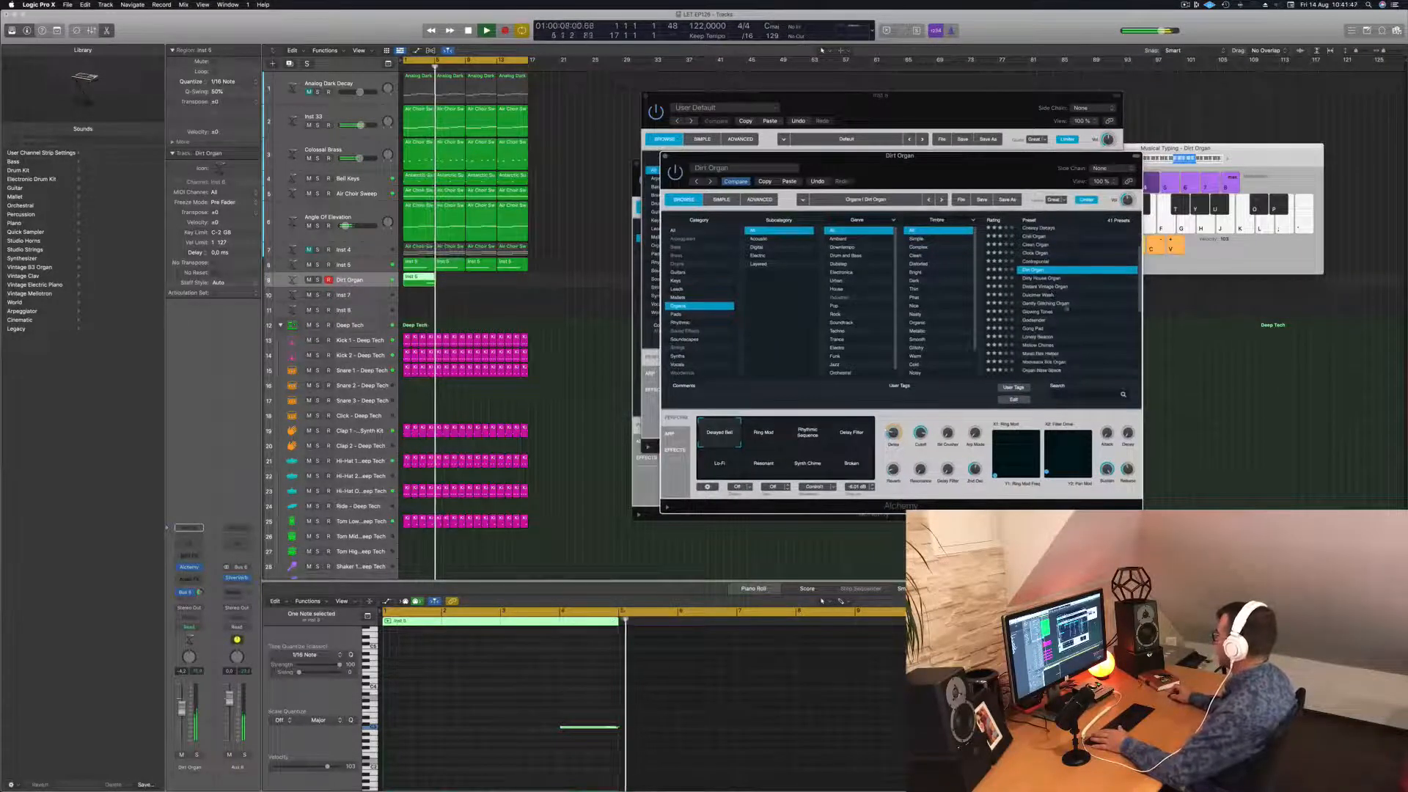
pyautogui.click(1042, 320)
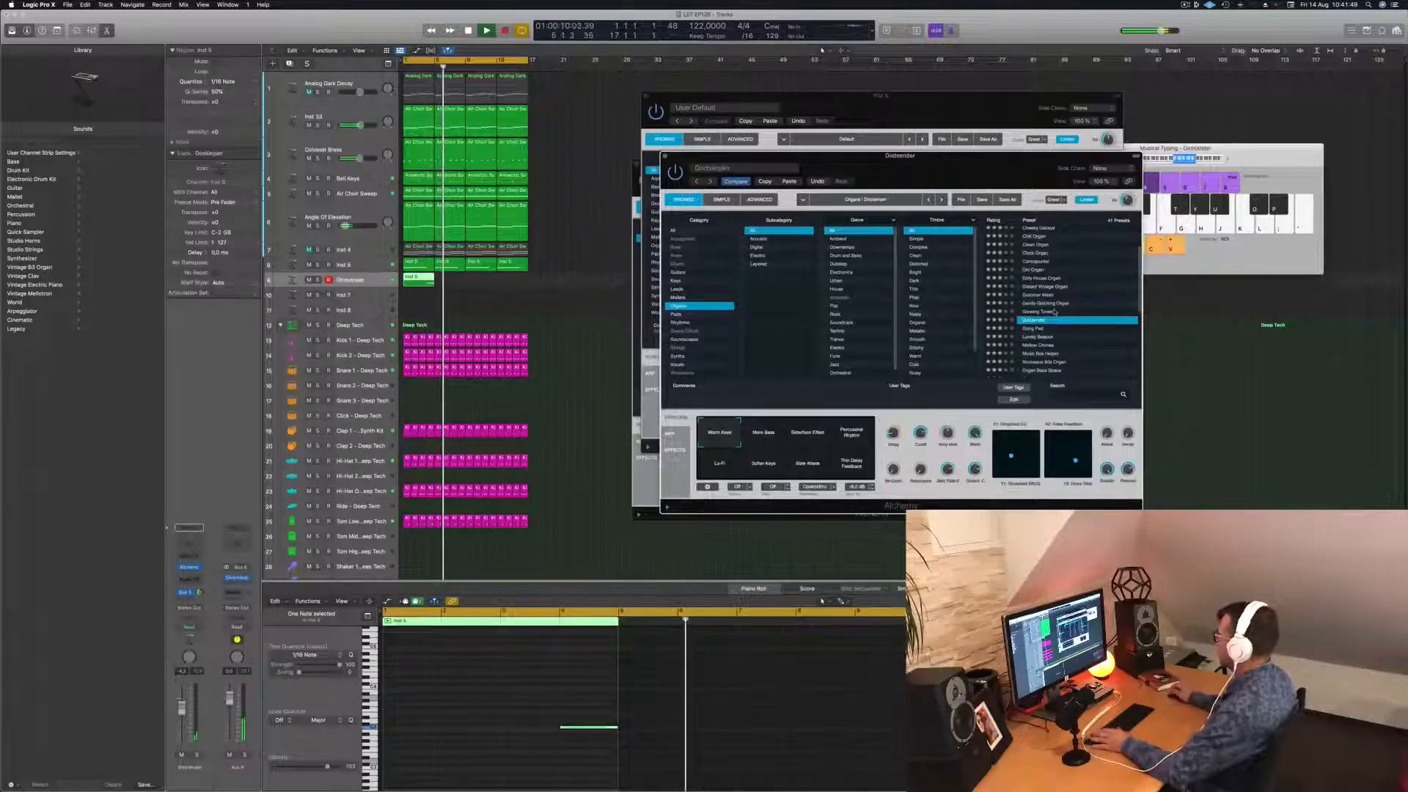
# Duplicate the organ region one region later and play from bar 1.
pyautogui.moveTo(417, 279); pyautogui.dragTo(483, 279)
pyautogui.keyDown('shift'); pyautogui.click(414, 282); pyautogui.keyUp('shift')
pyautogui.click(456, 296)
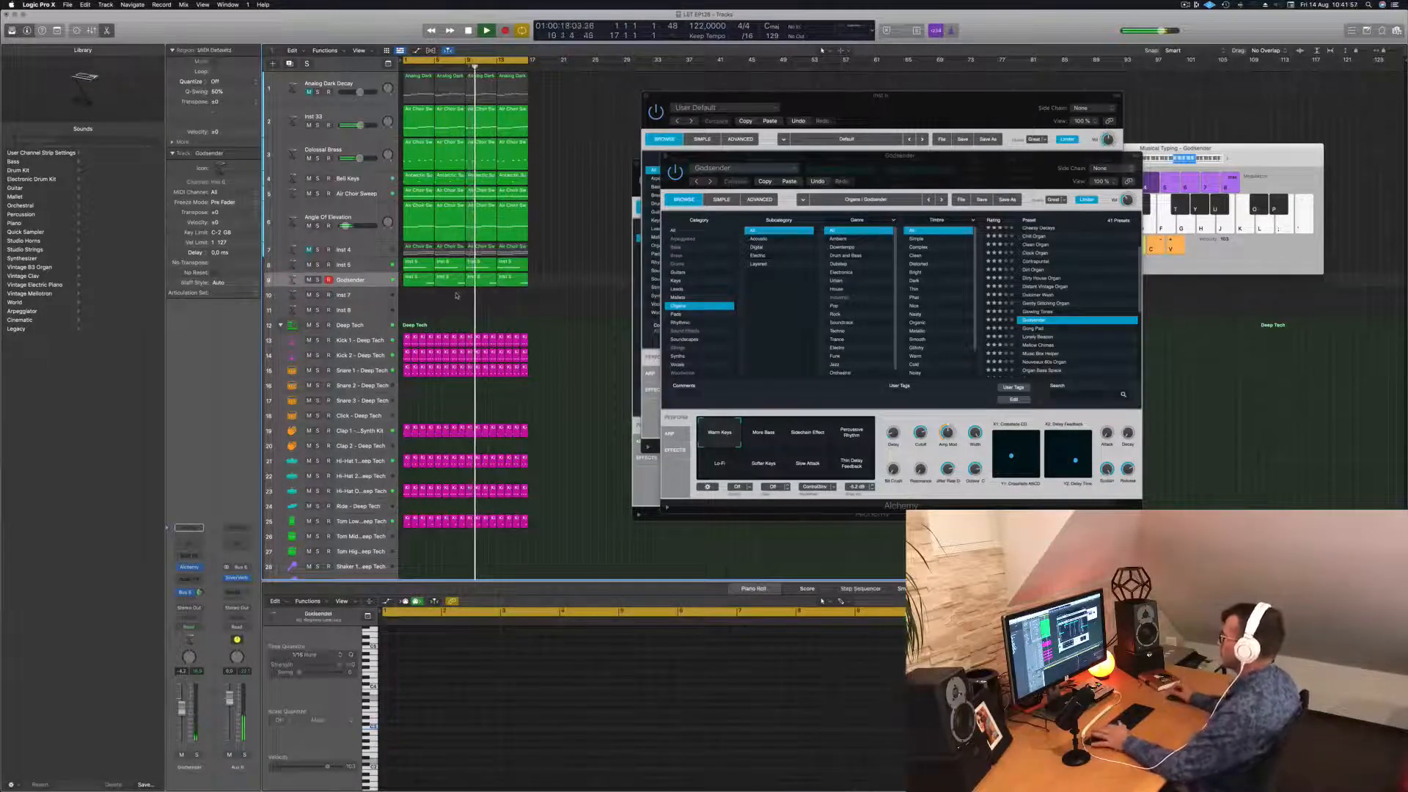
pyautogui.press('Return')
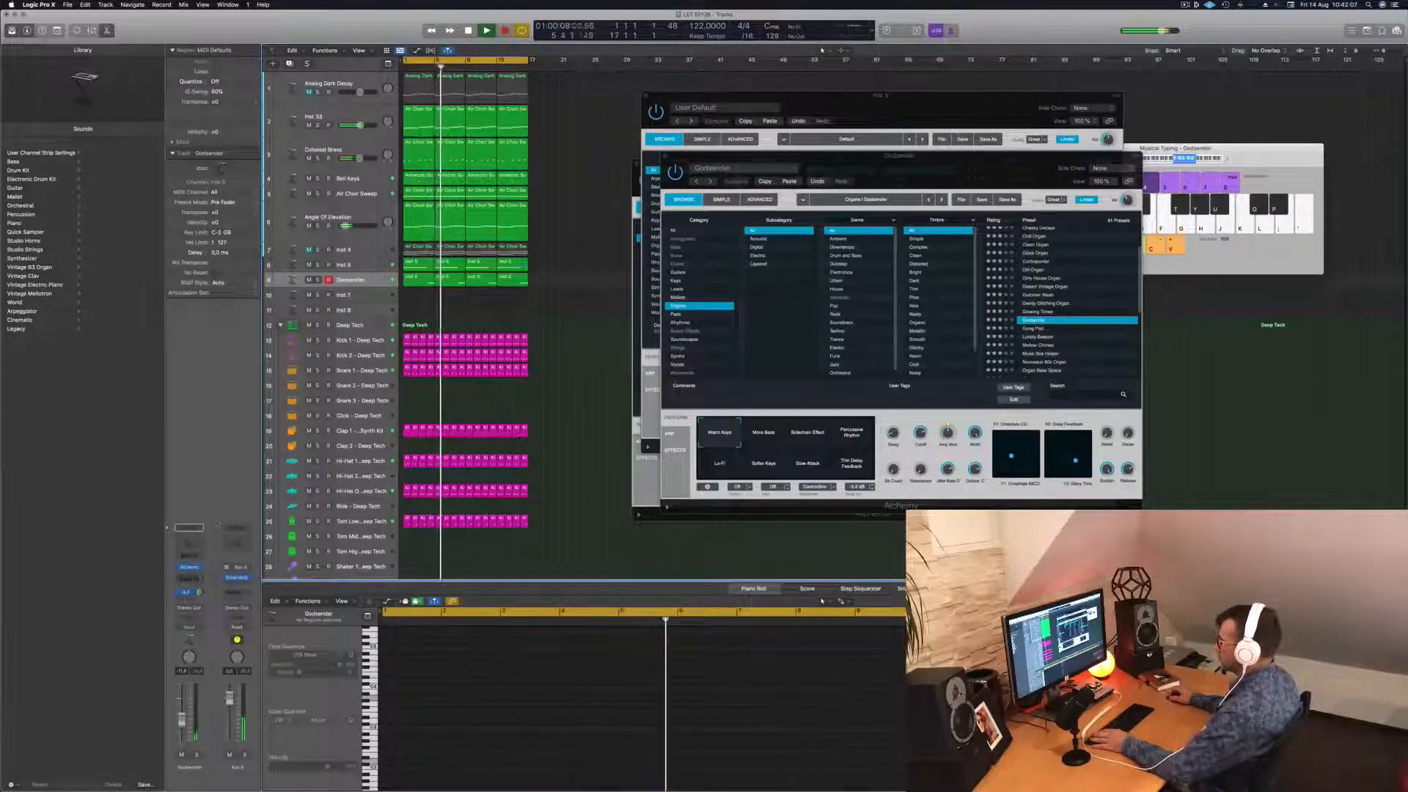
pyautogui.press('Return')
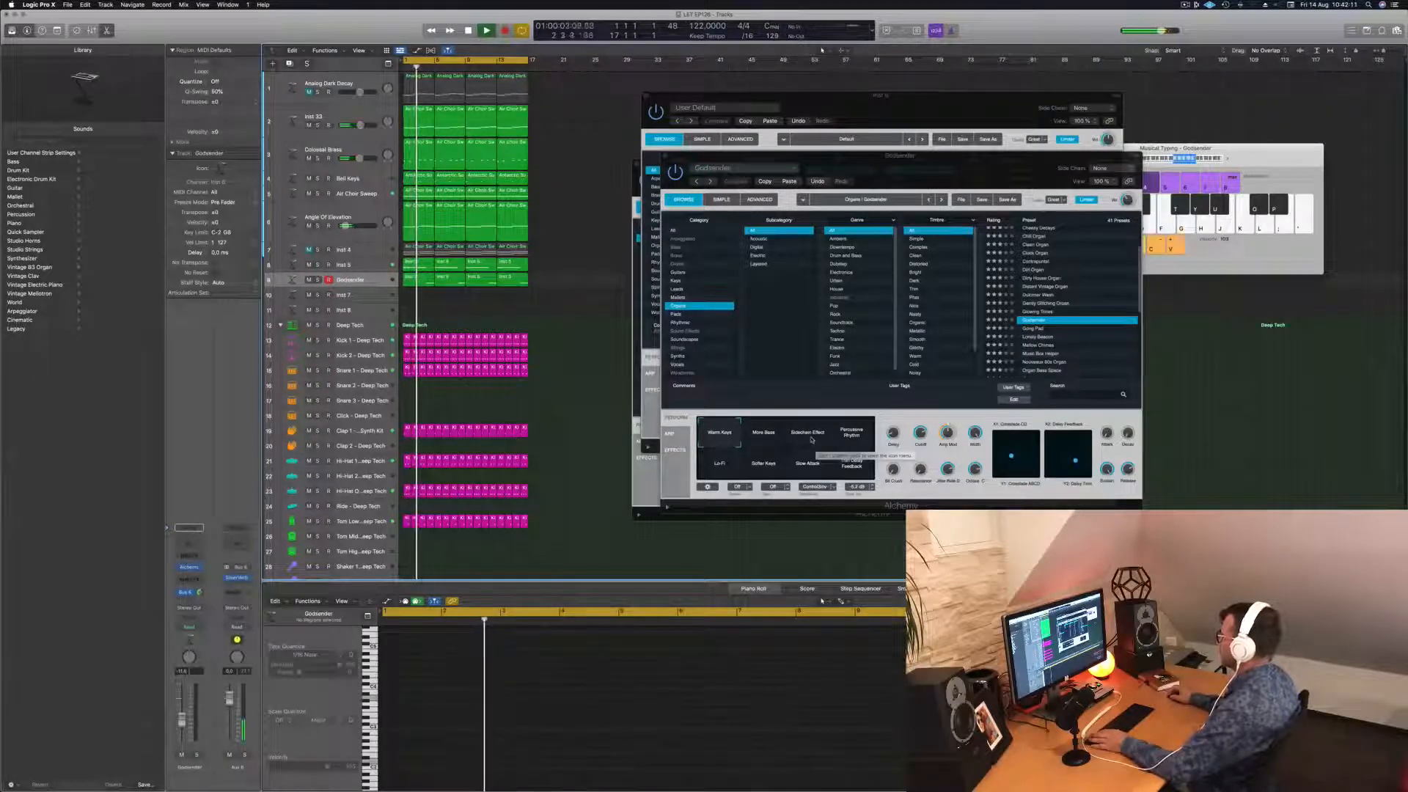
# Try the Percussive Rhythm snapshot, then set Godsender to the Softer Keys snapshot.
pyautogui.click(851, 433)
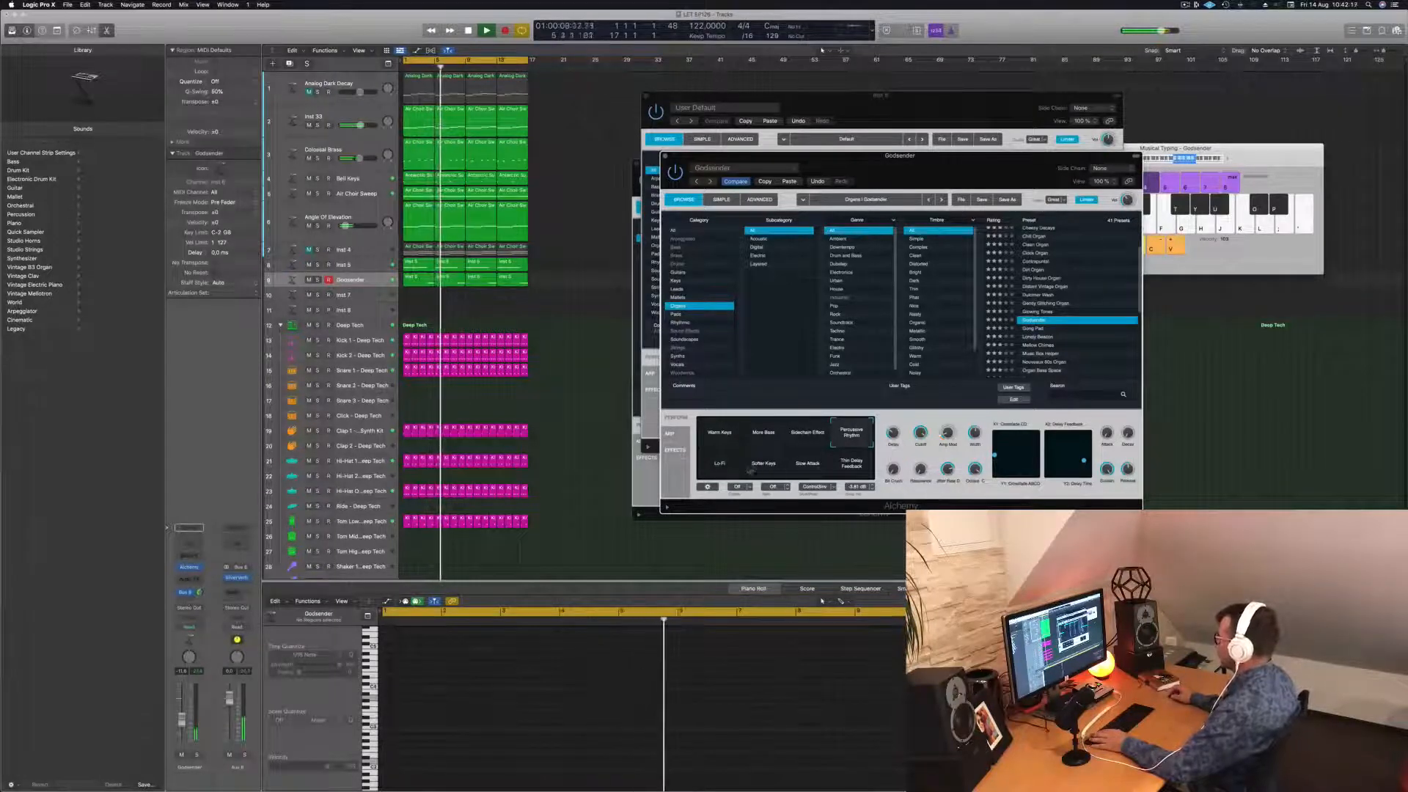
pyautogui.click(763, 463)
pyautogui.press('Return')
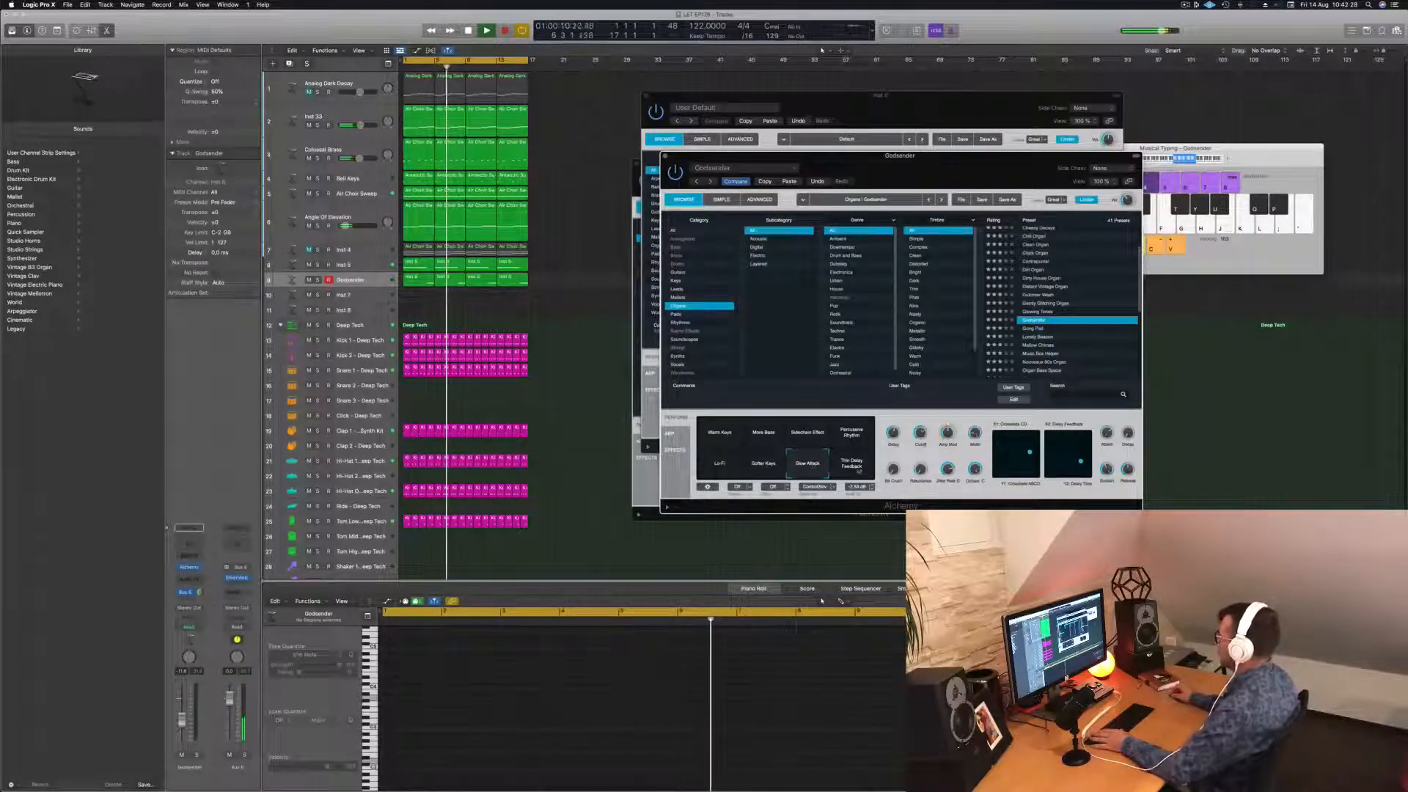
# Close the Godsender and Inst 5 Alchemy windows and stop playback.
pyautogui.moveTo(866, 155); pyautogui.dragTo(803, 164)
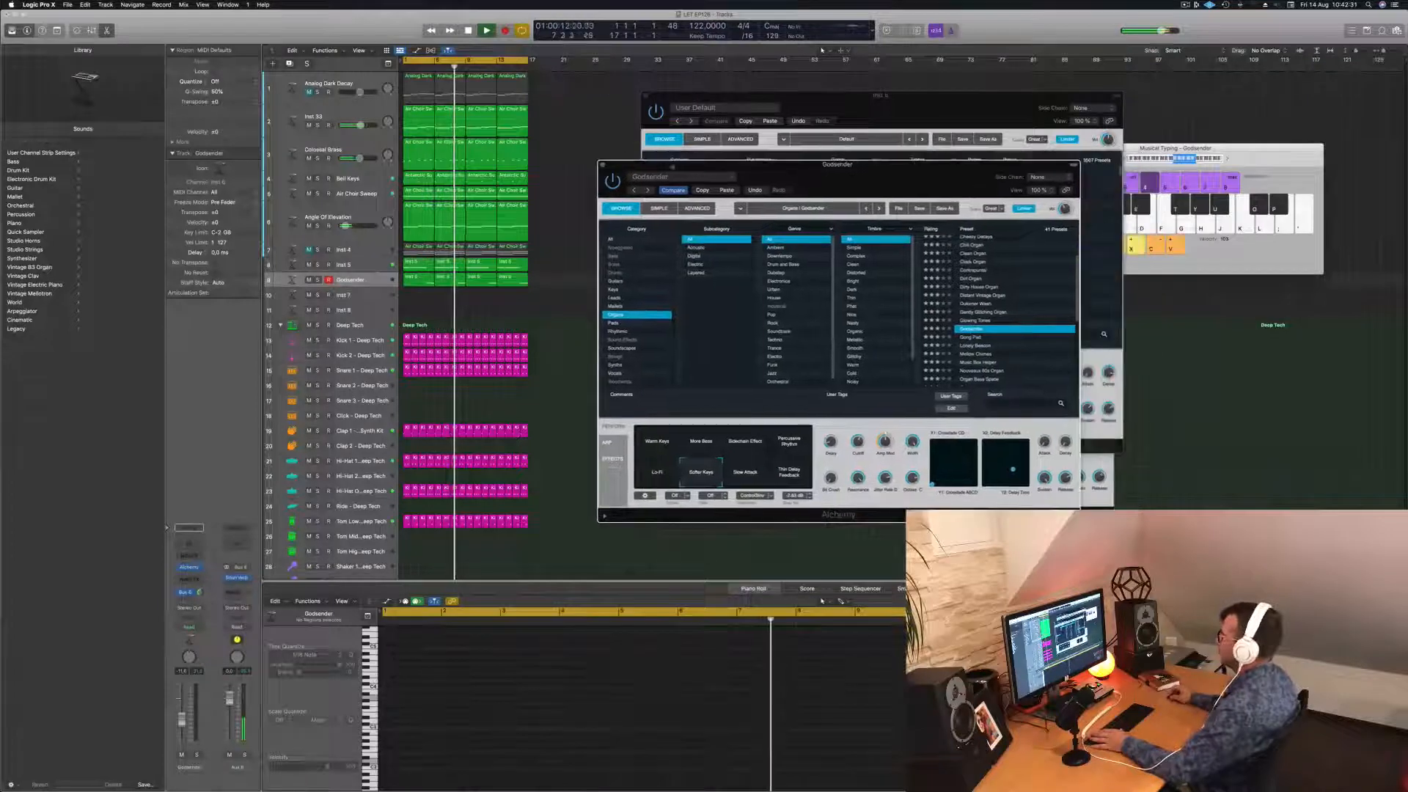
pyautogui.click(603, 165)
pyautogui.moveTo(648, 97); pyautogui.dragTo(613, 106)
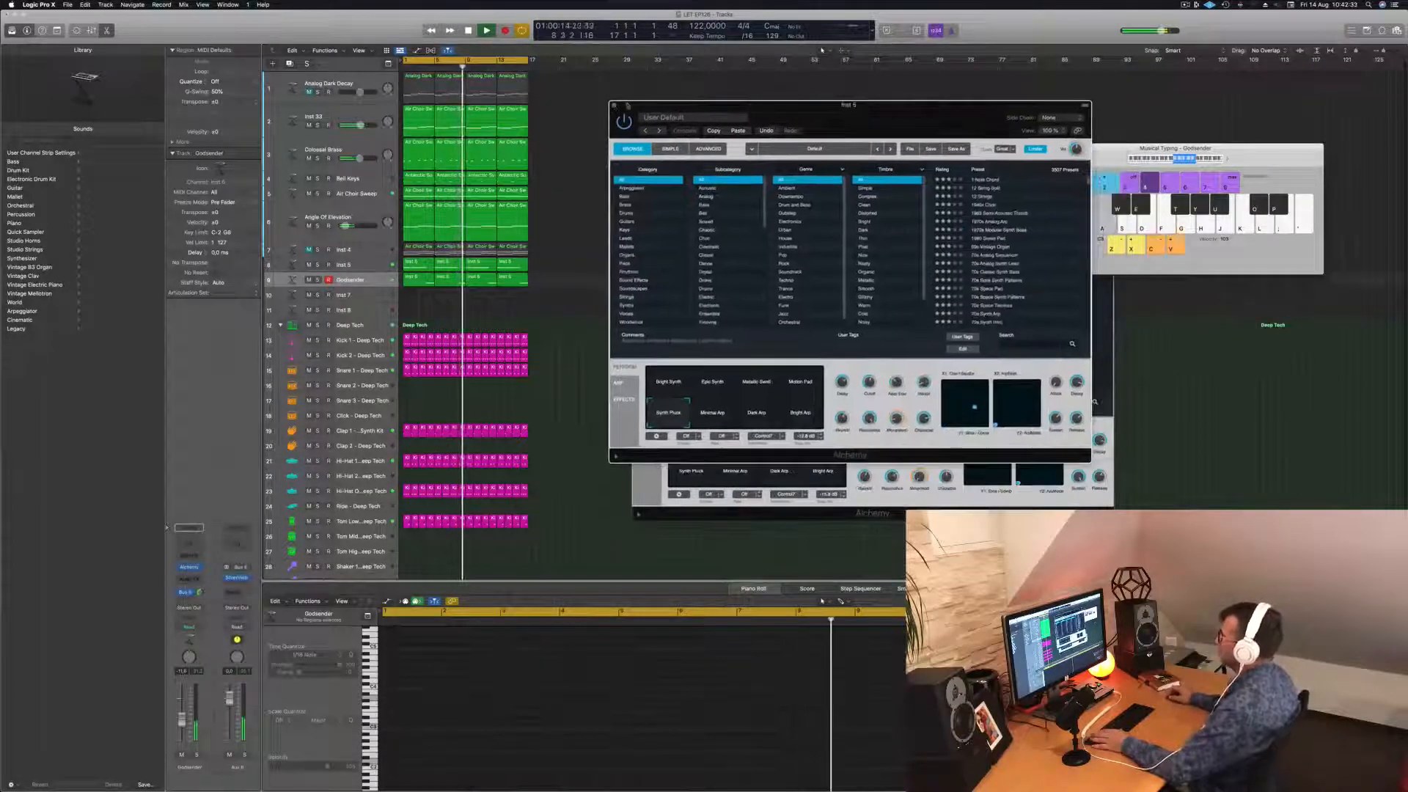
pyautogui.click(612, 104)
pyautogui.press('space')
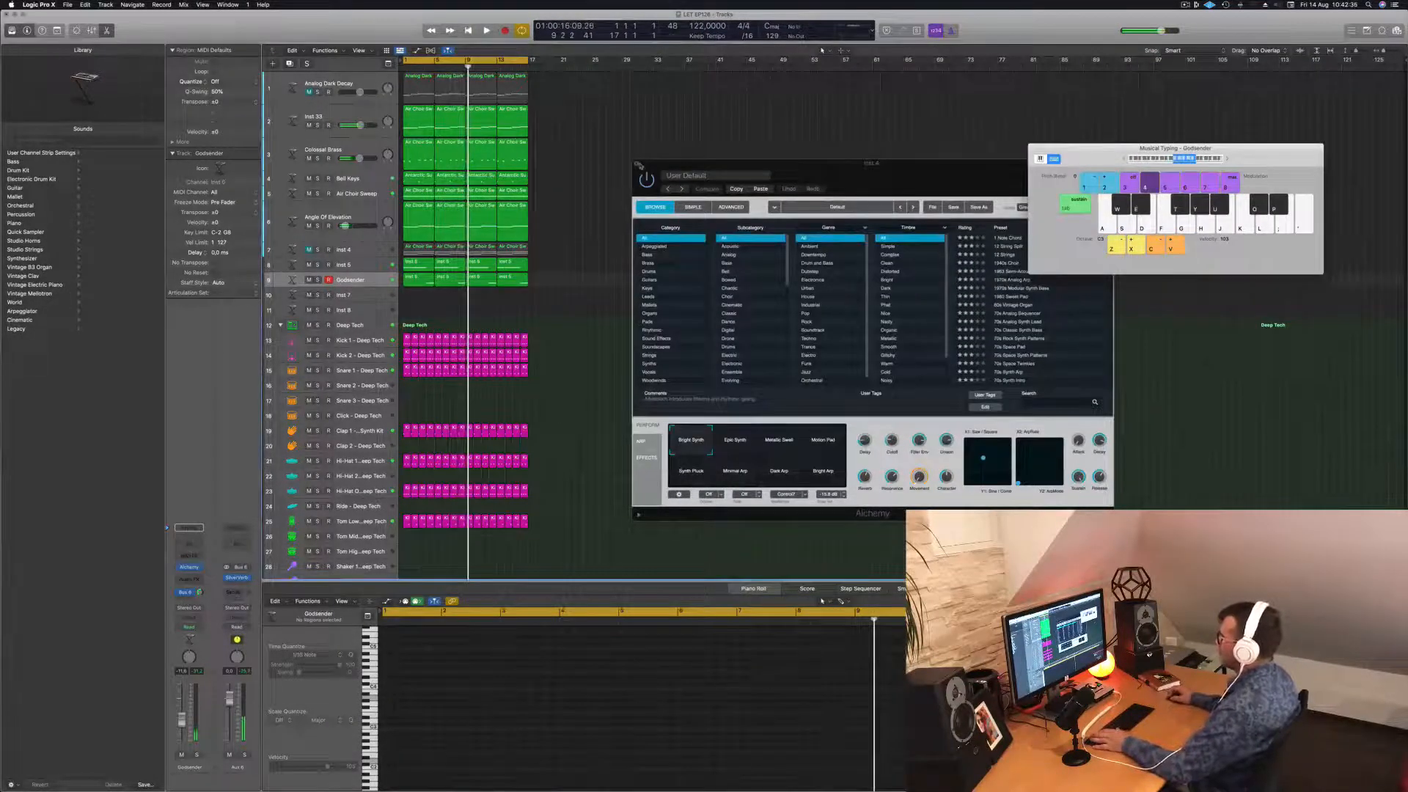
# Close the Inst 4 Alchemy window and repeat all regions with Cmd+A, Cmd+R.
pyautogui.click(638, 164)
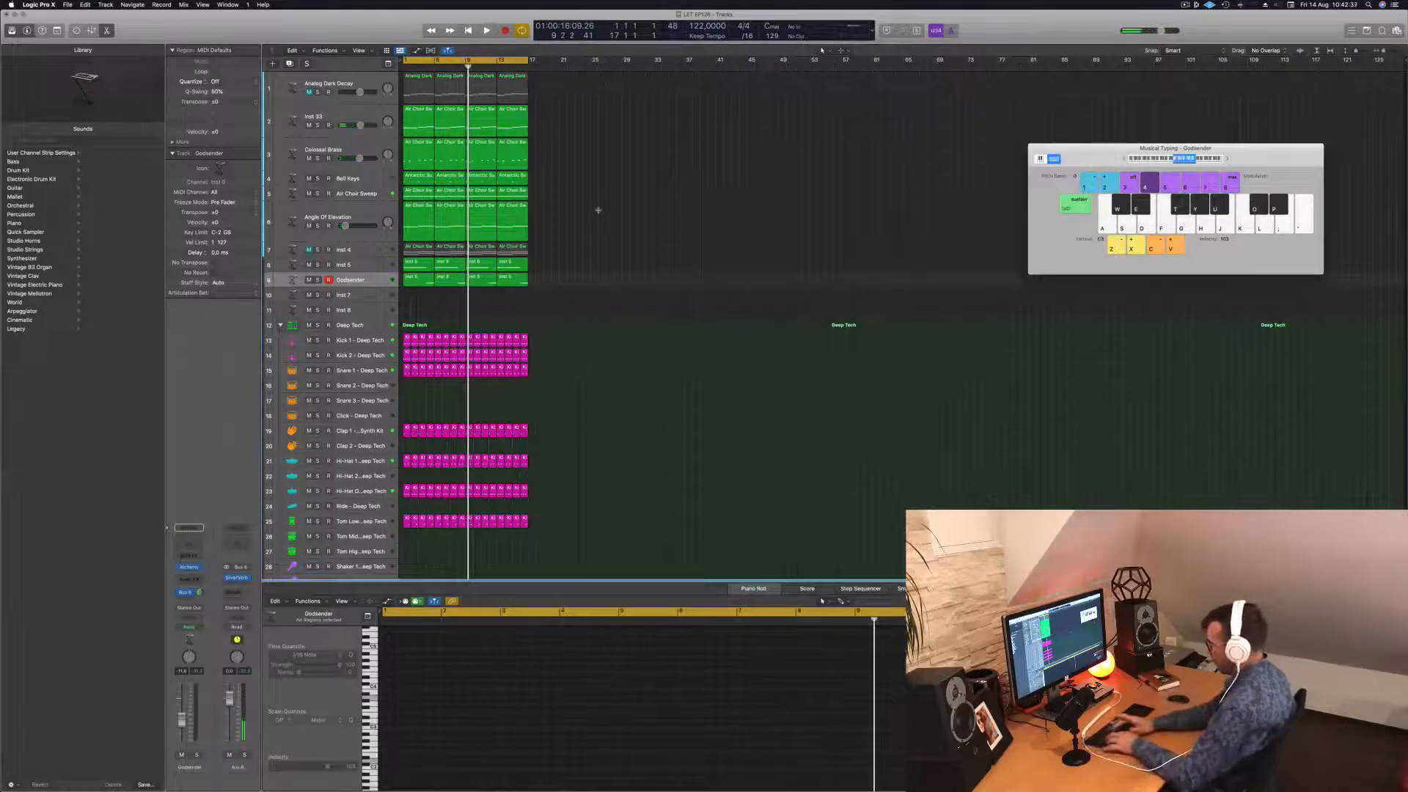
pyautogui.press('super+a')
pyautogui.press('super+r')
pyautogui.press('super+r')
pyautogui.press('super+r')
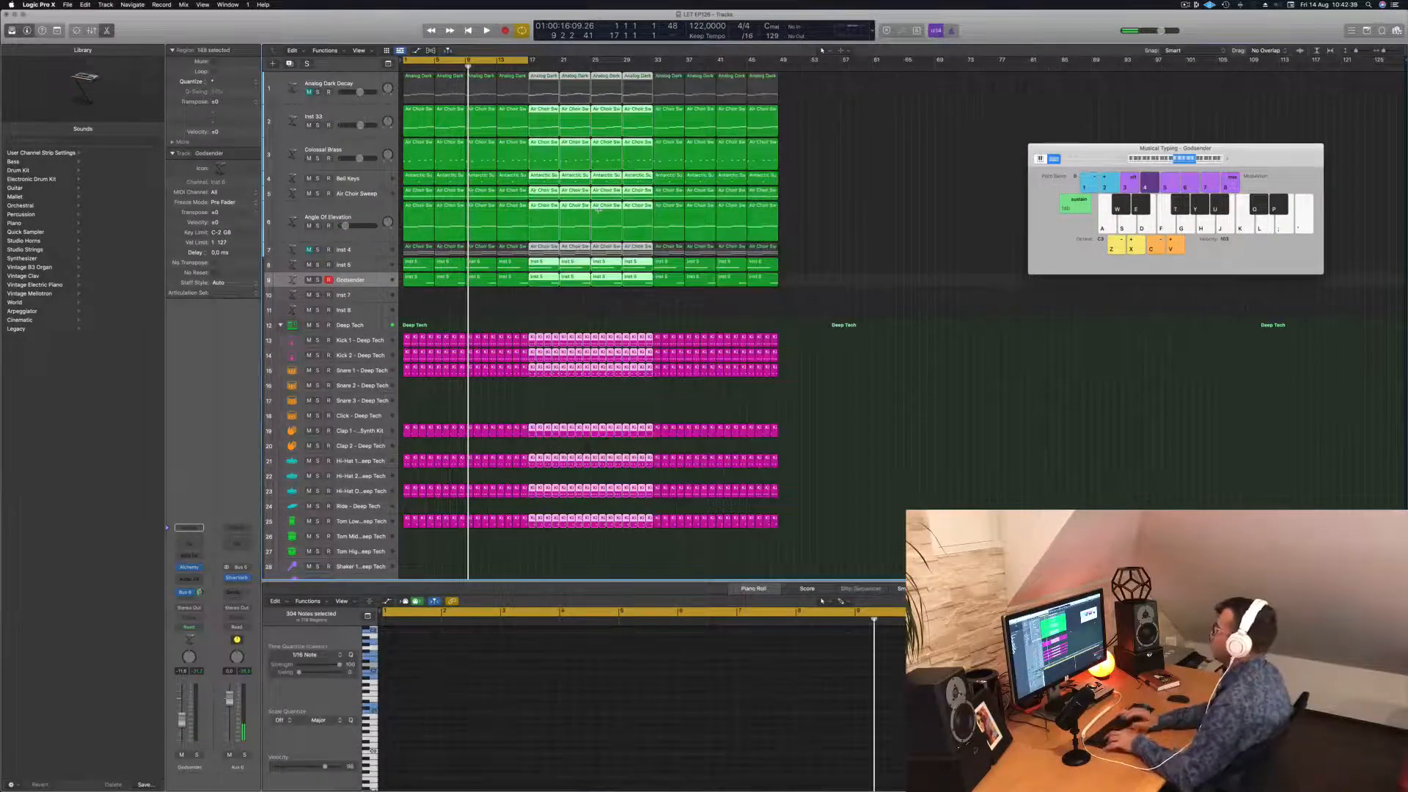
pyautogui.press('Return')
pyautogui.press('space')
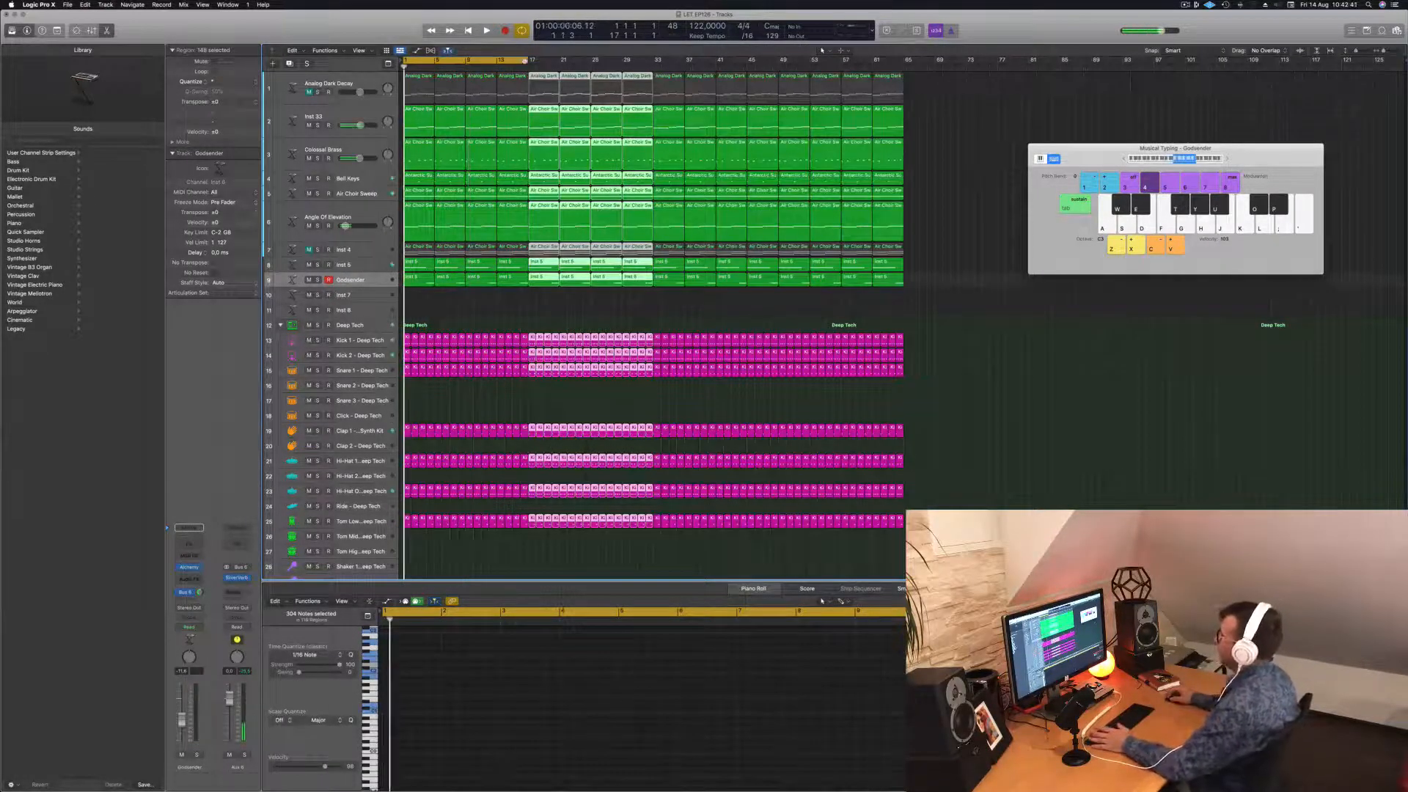
# Extend the cycle range to bars 1–65 and play the extended arrangement.
pyautogui.moveTo(526, 60); pyautogui.dragTo(903, 60)
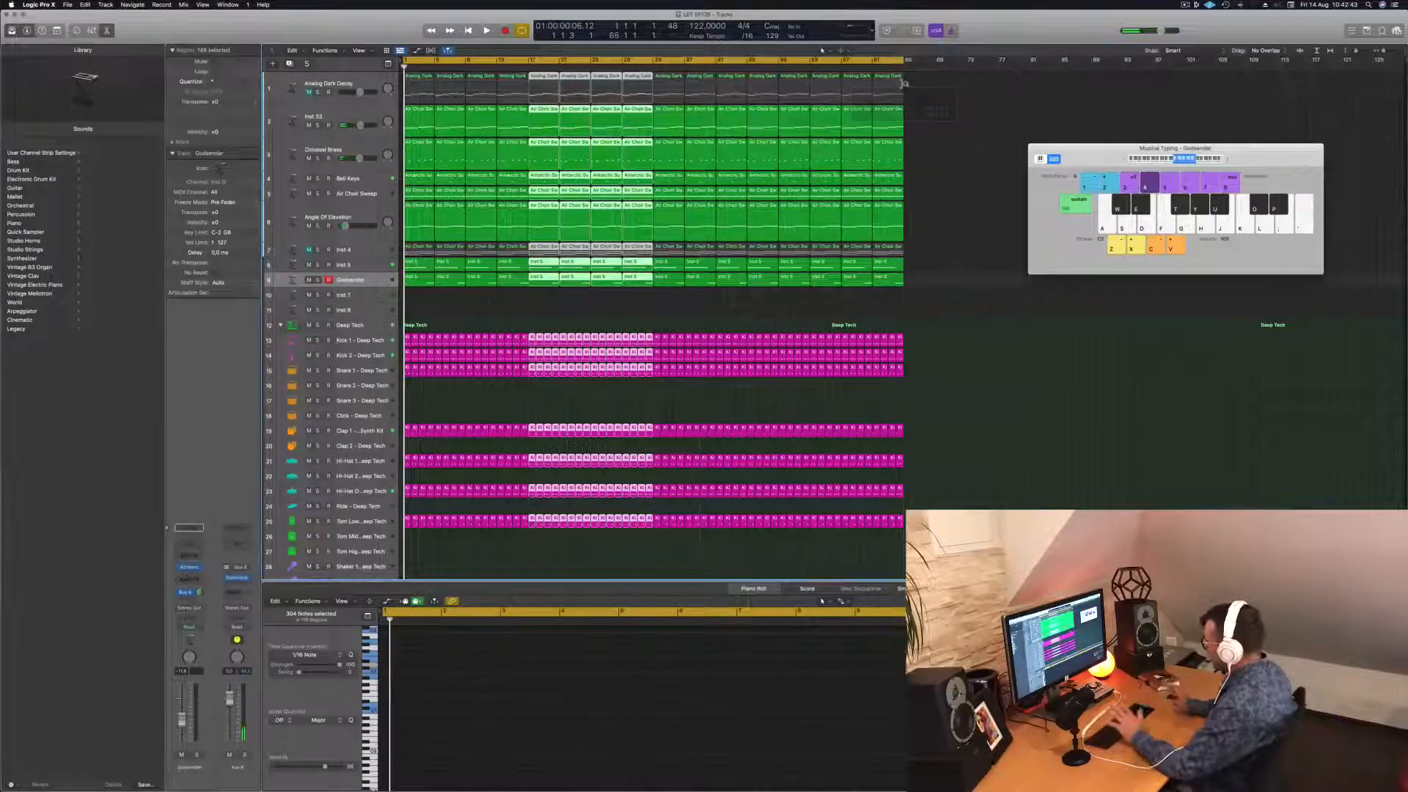
pyautogui.click(679, 330)
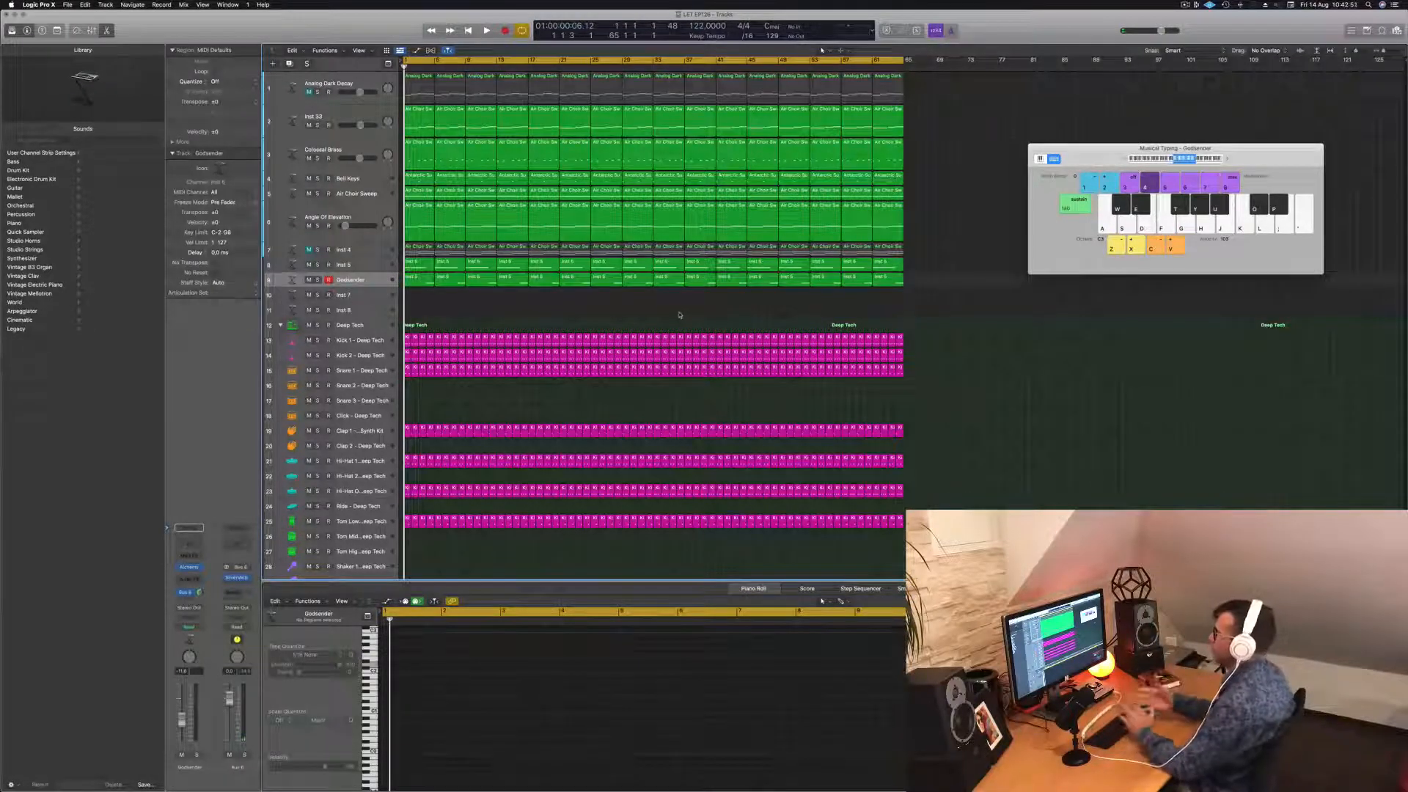
pyautogui.press('space')
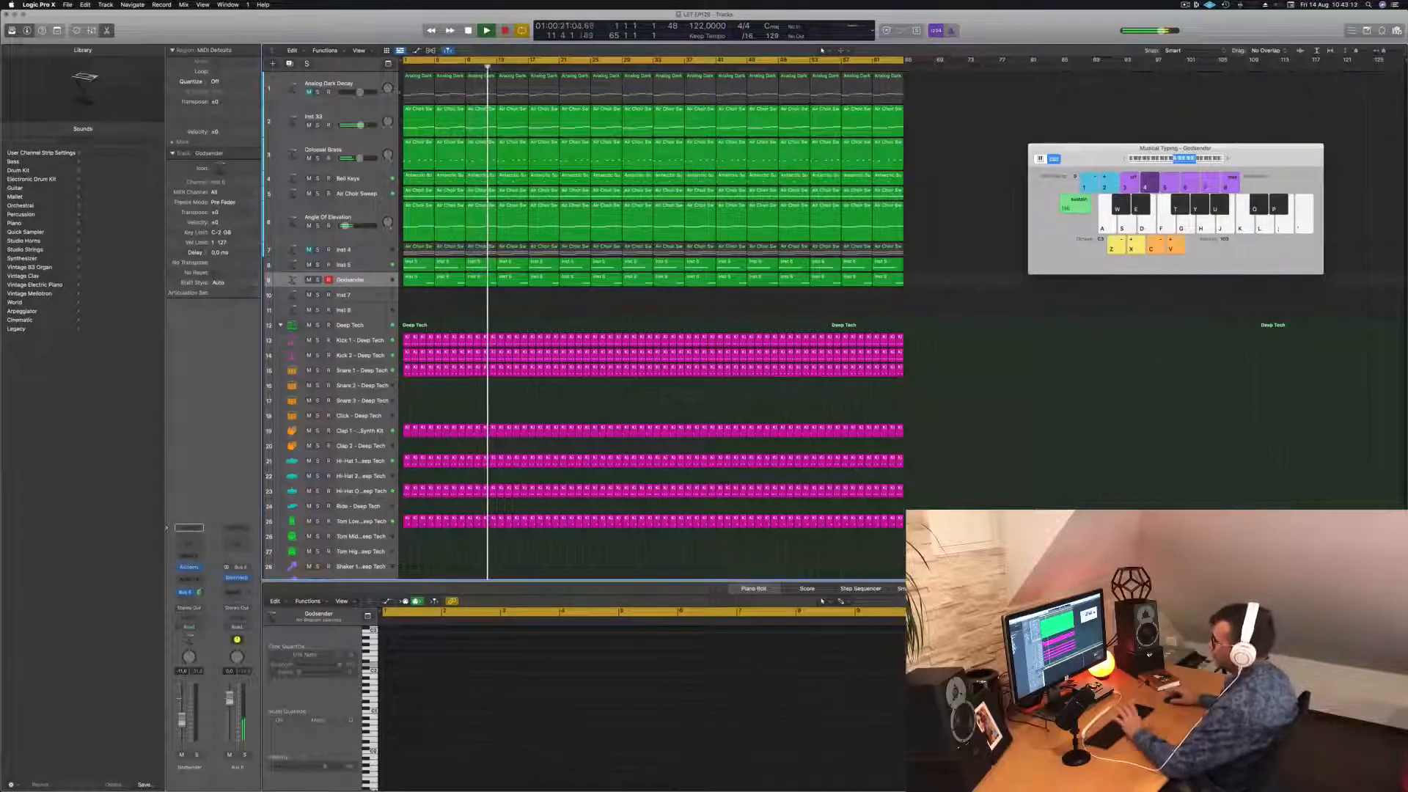
# Route the Inst 5 send to Bus 6 and open the SilverVerb reverb on Aux 6.
pyautogui.press('a')
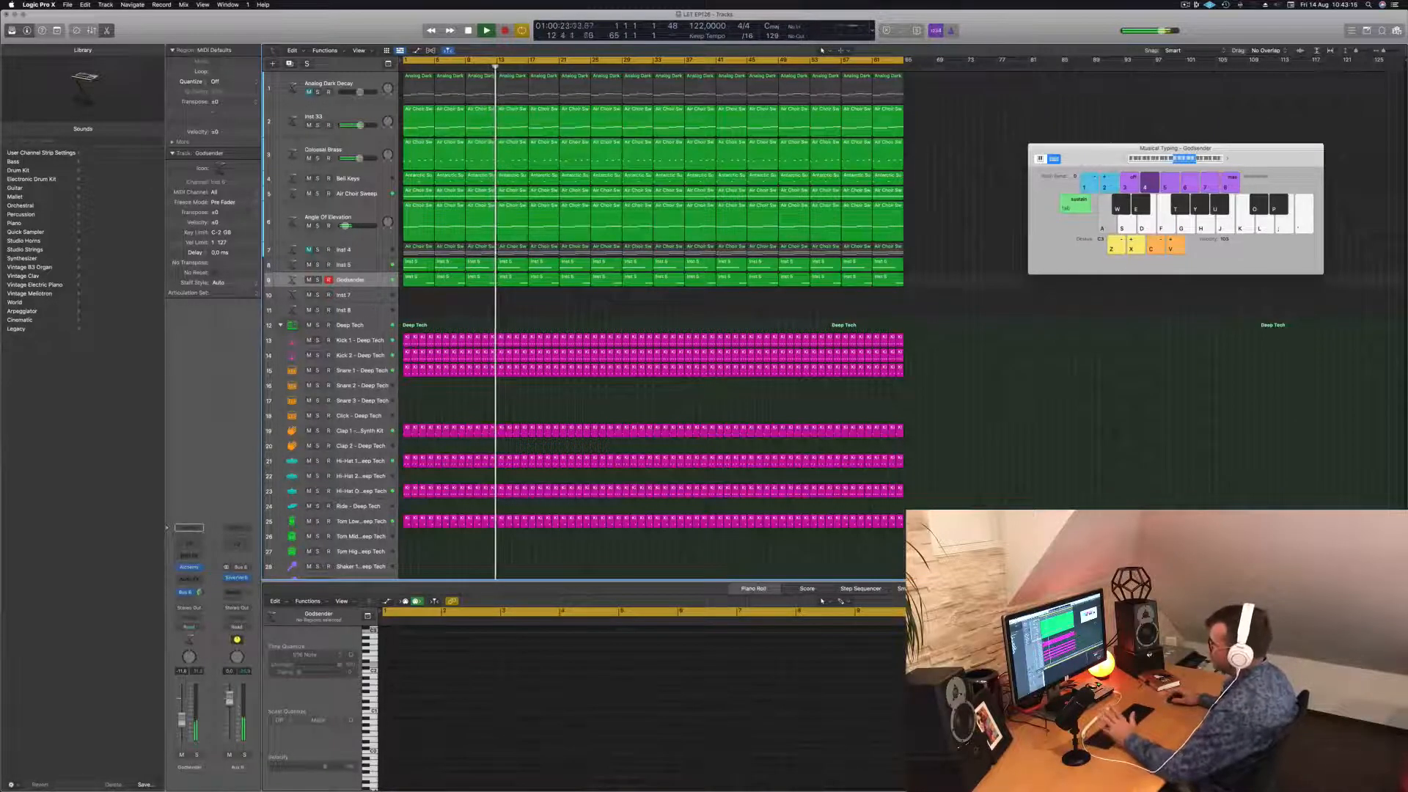
pyautogui.click(361, 265)
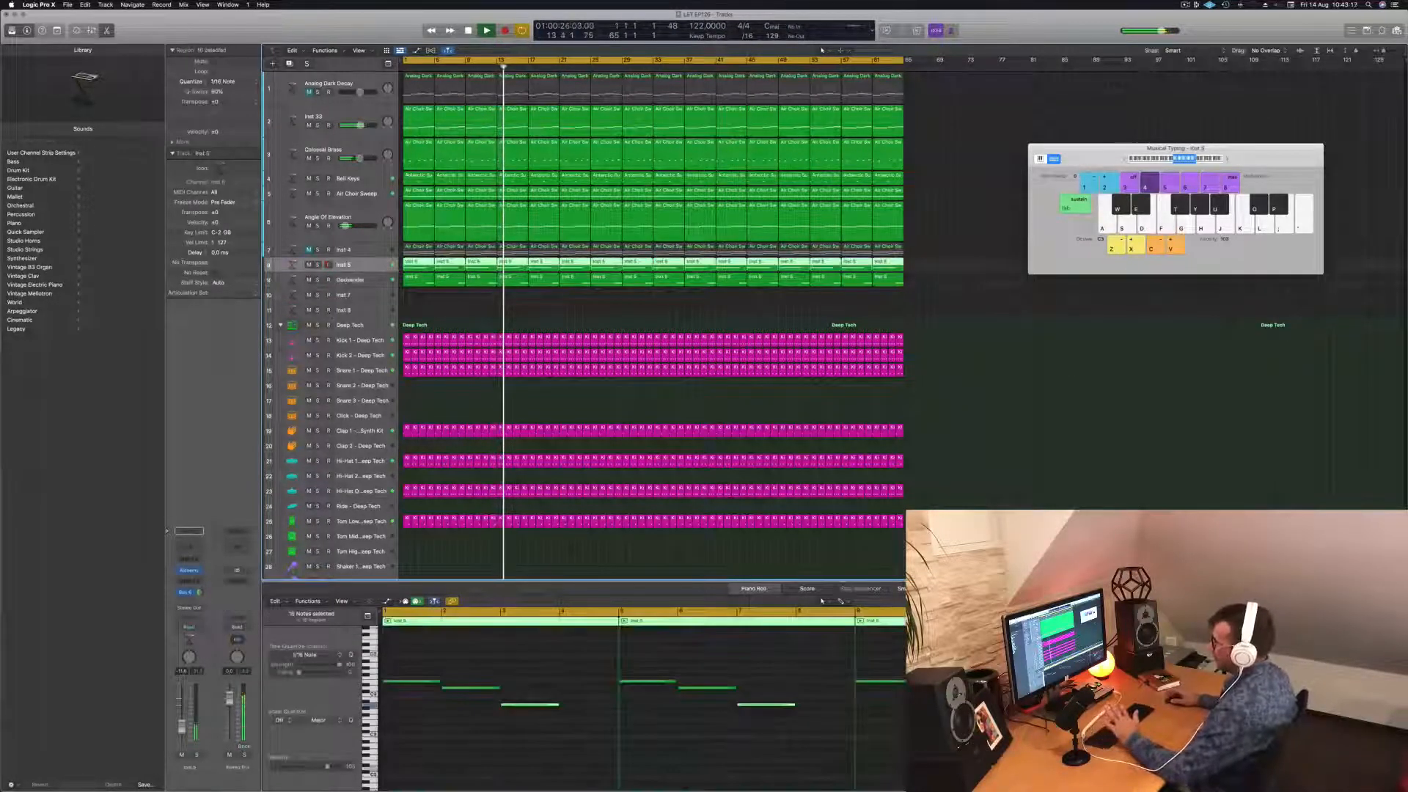
pyautogui.click(185, 593)
pyautogui.click(238, 581)
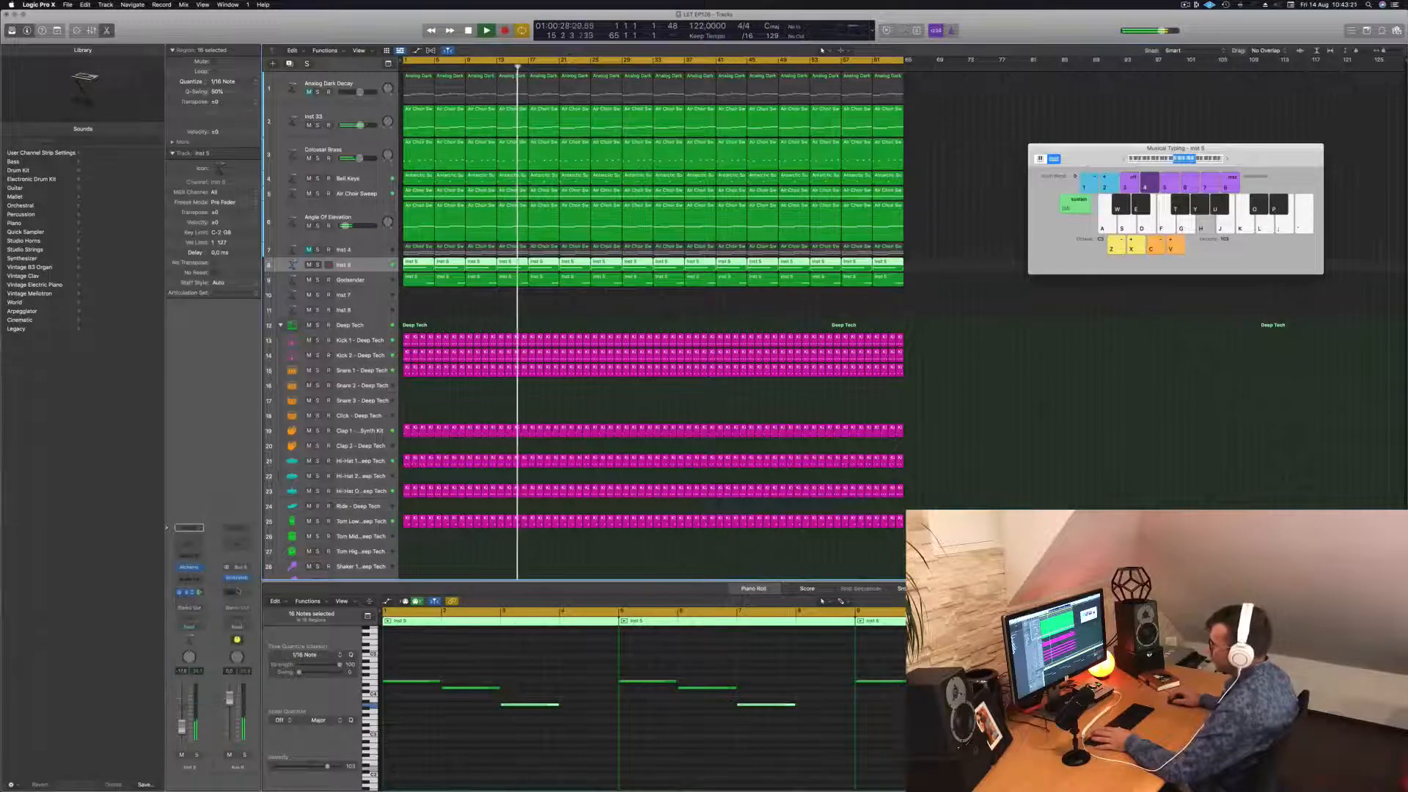
pyautogui.click(237, 579)
pyautogui.moveTo(979, 180); pyautogui.dragTo(1157, 194)
pyautogui.click(355, 265)
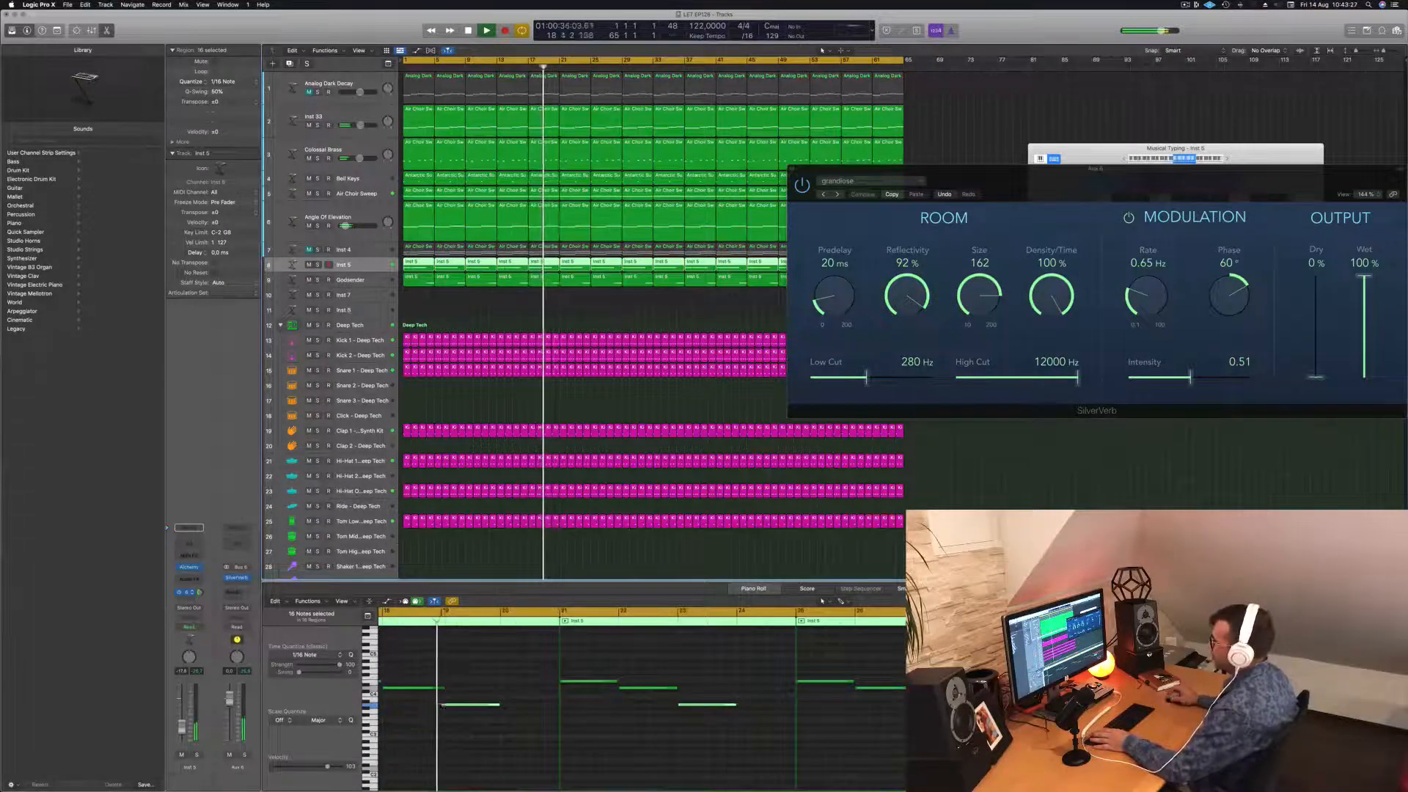
# Solo-check Air Choir Sweep, select Bell Keys, and close the SilverVerb window.
pyautogui.click(356, 194)
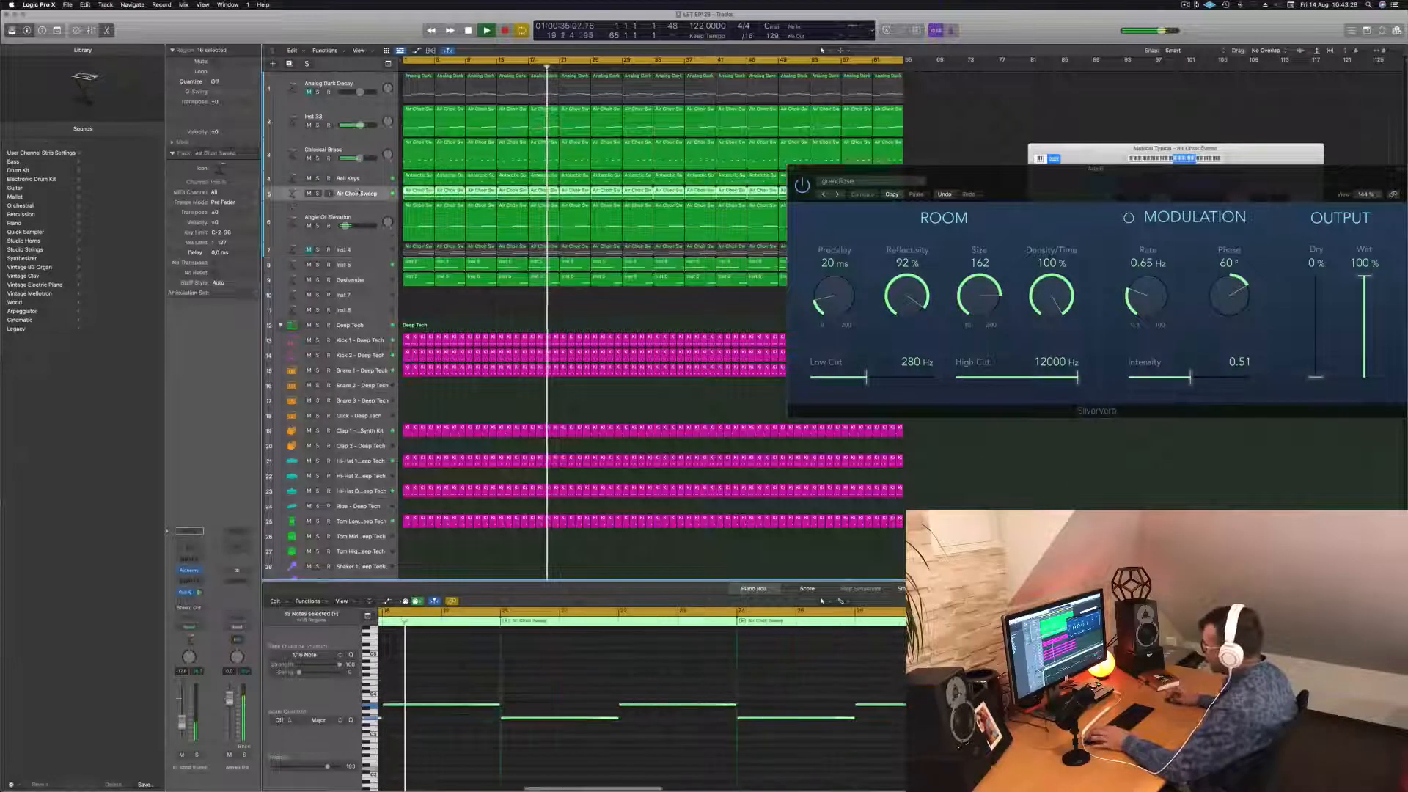
pyautogui.click(317, 194)
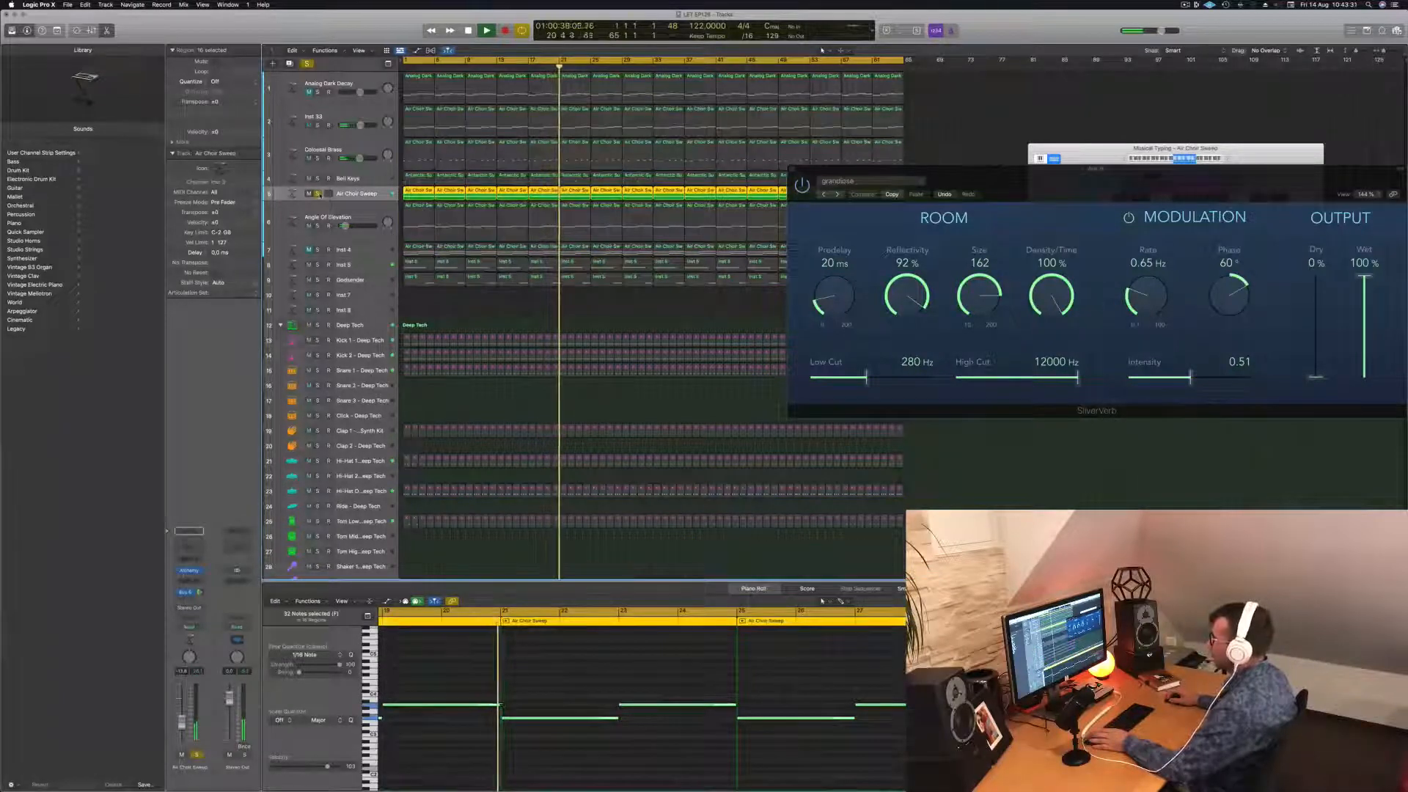
pyautogui.click(318, 194)
pyautogui.click(367, 178)
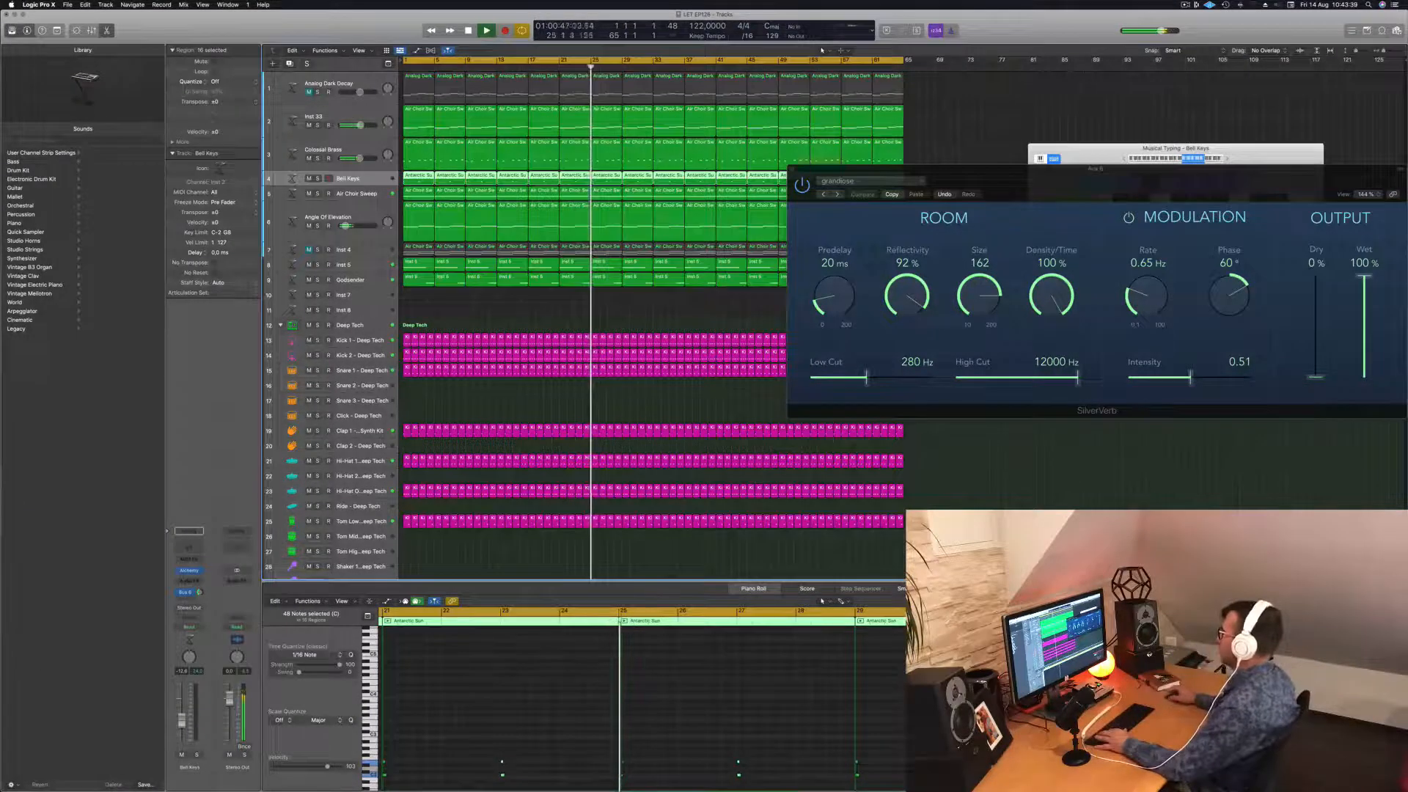
pyautogui.moveTo(865, 169); pyautogui.dragTo(738, 160)
pyautogui.click(665, 161)
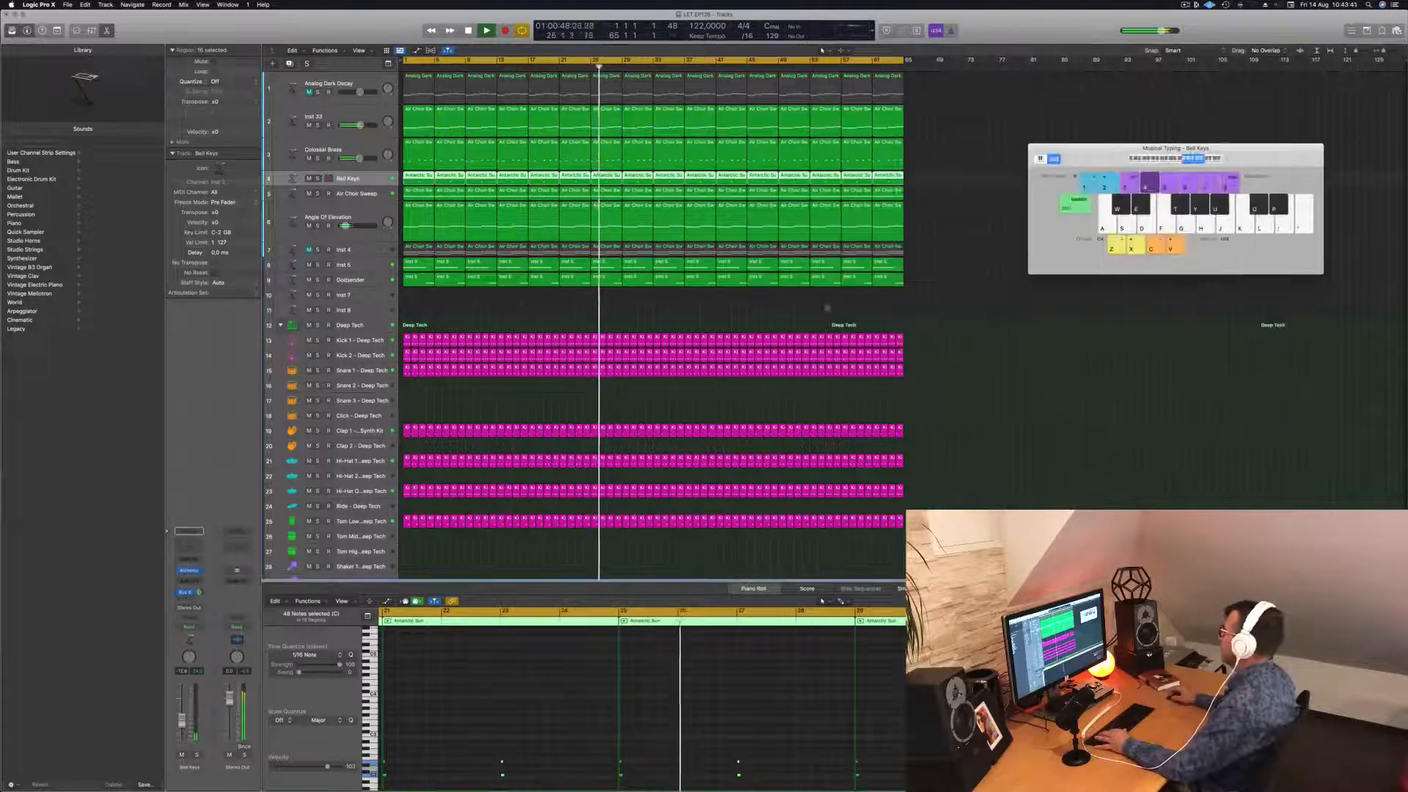
pyautogui.click(1017, 351)
# Close the Musical Typing keyboard and show the Mixer with X.
pyautogui.press('x')
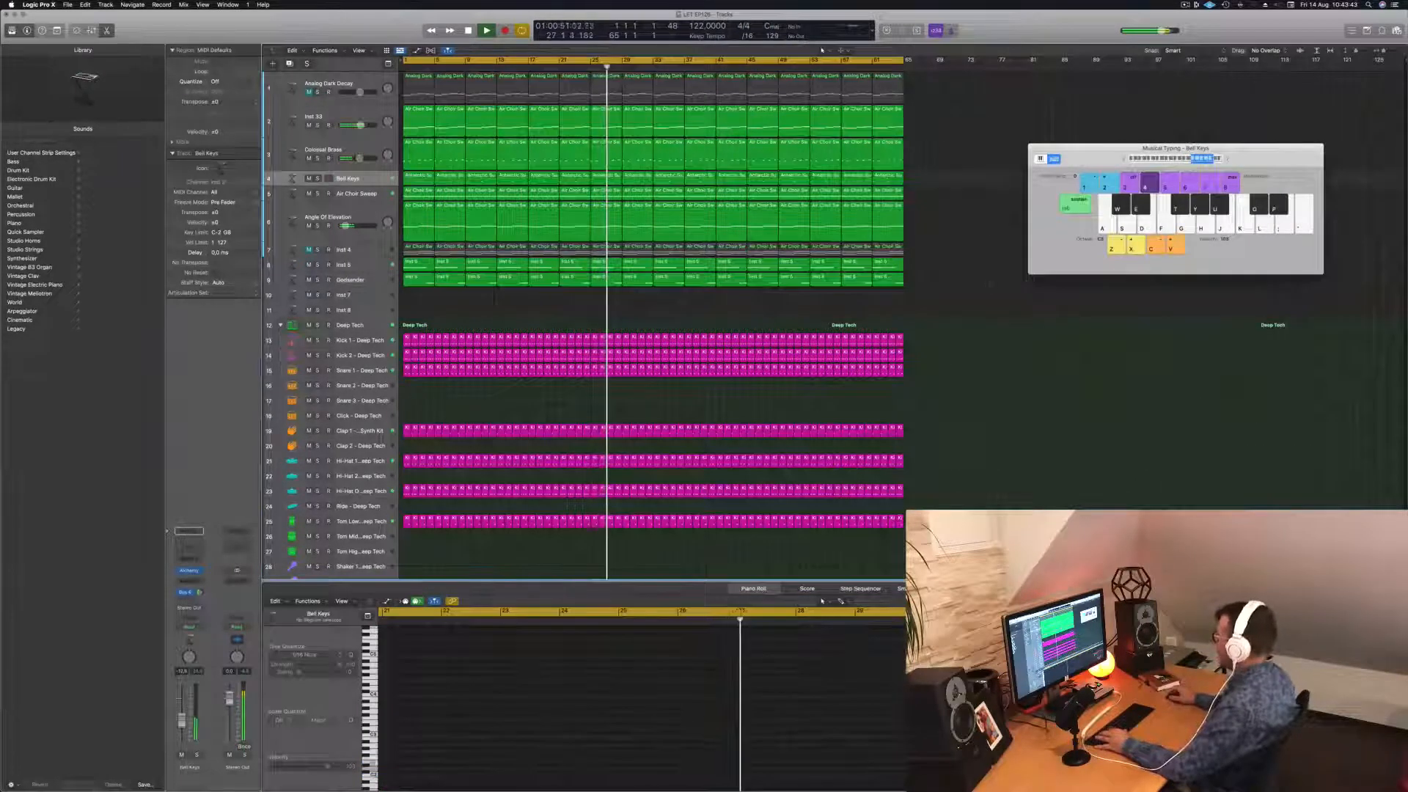
pyautogui.press('super+k')
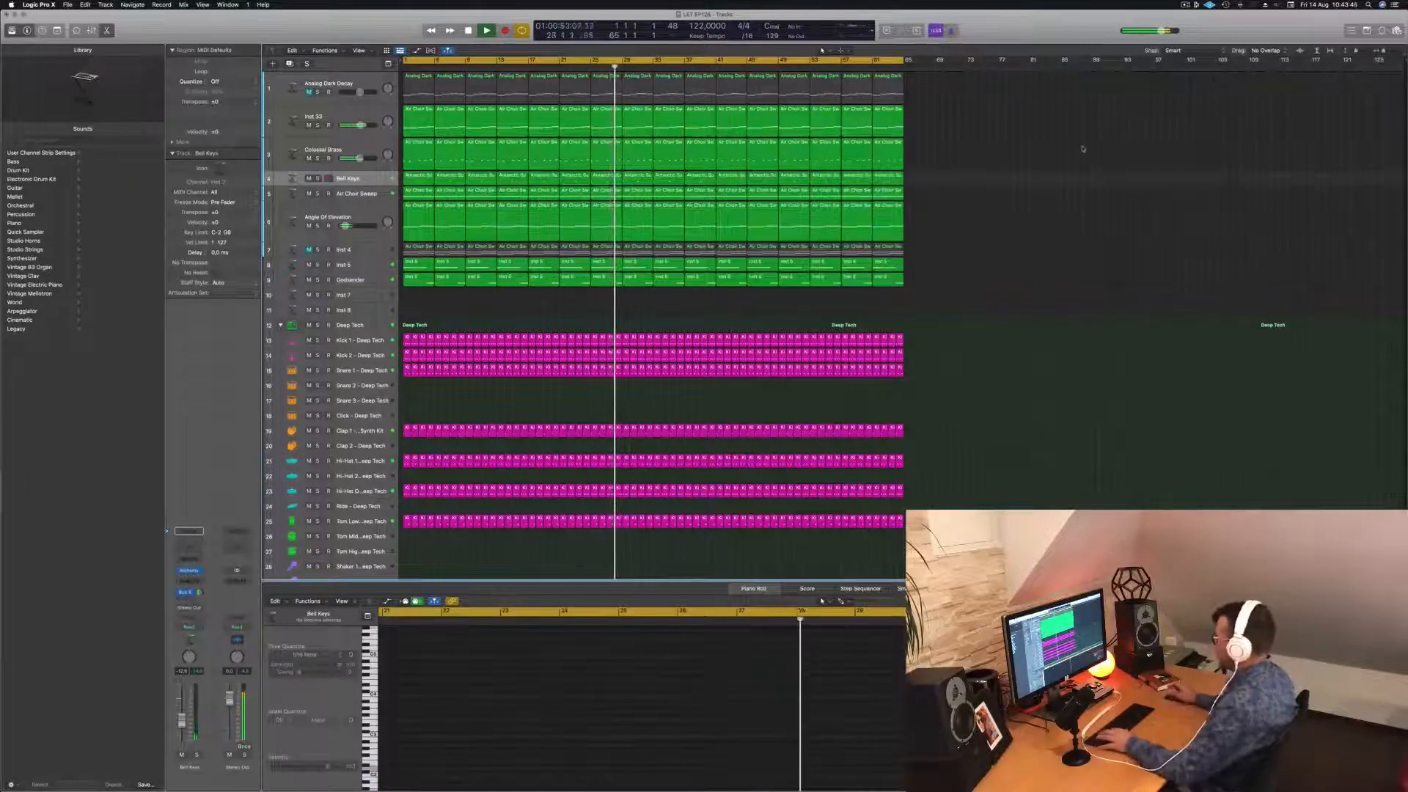
pyautogui.press('x')
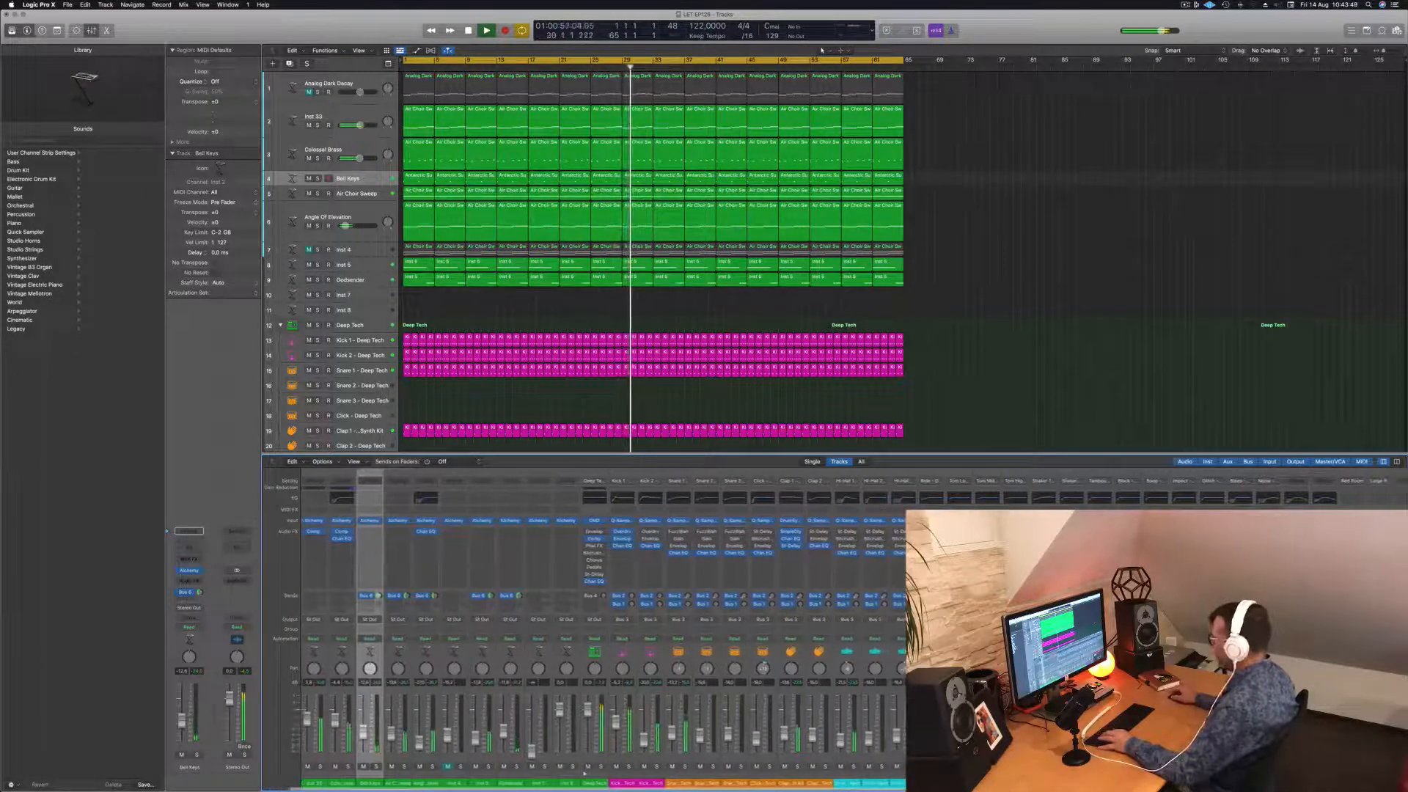
# Select the Bell Keys regions and check its Bus 6 send destinations.
pyautogui.hscroll(3, 381, 574)
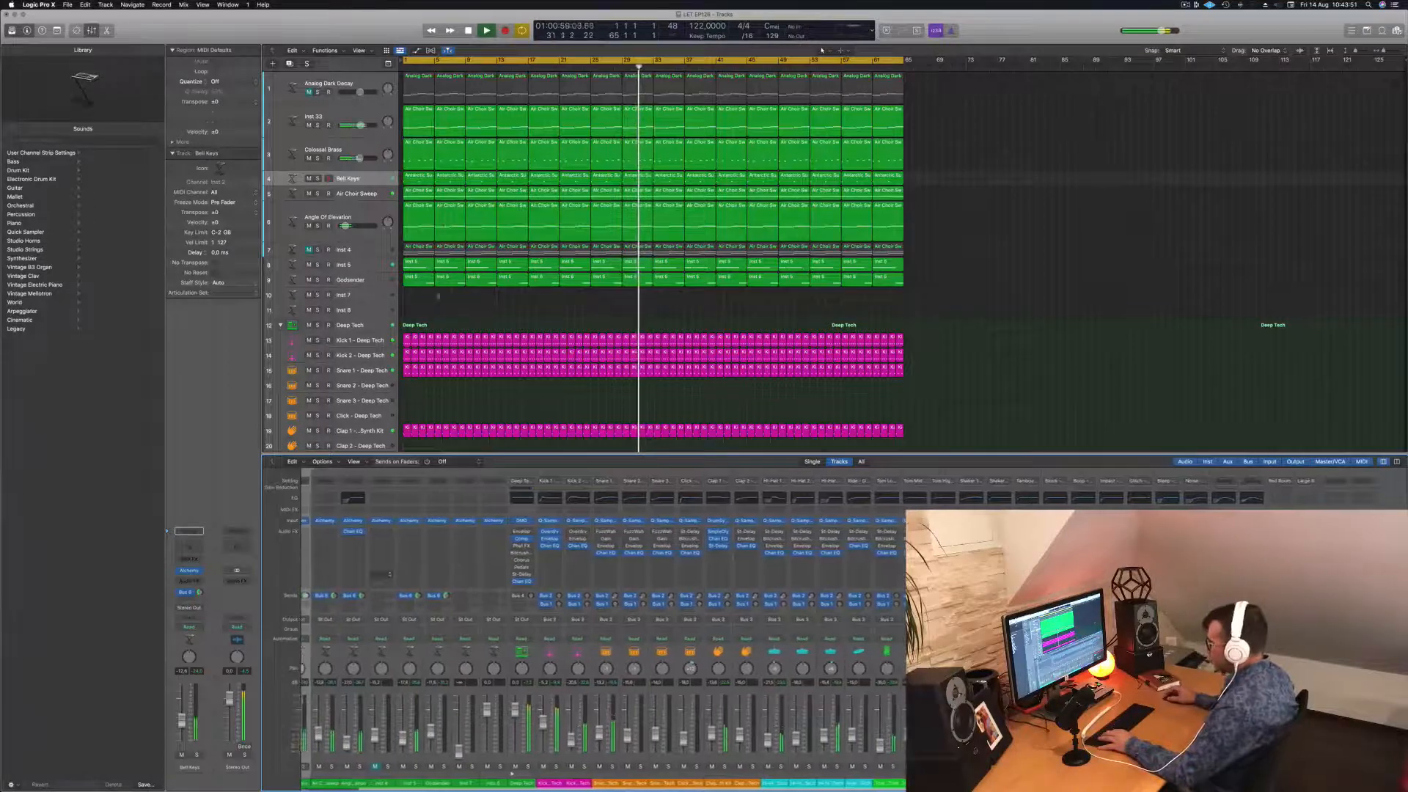
pyautogui.click(361, 179)
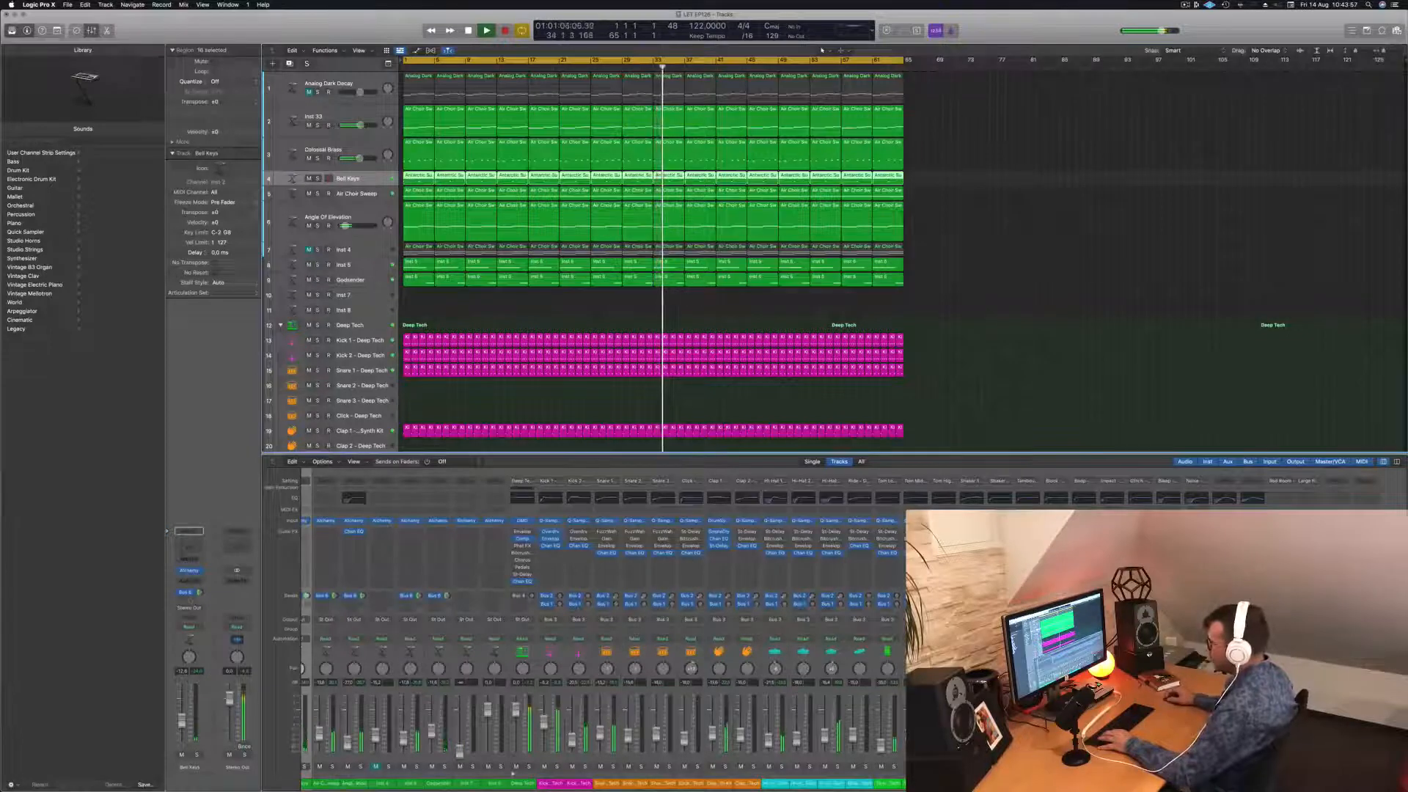
pyautogui.click(187, 592)
pyautogui.click(206, 545)
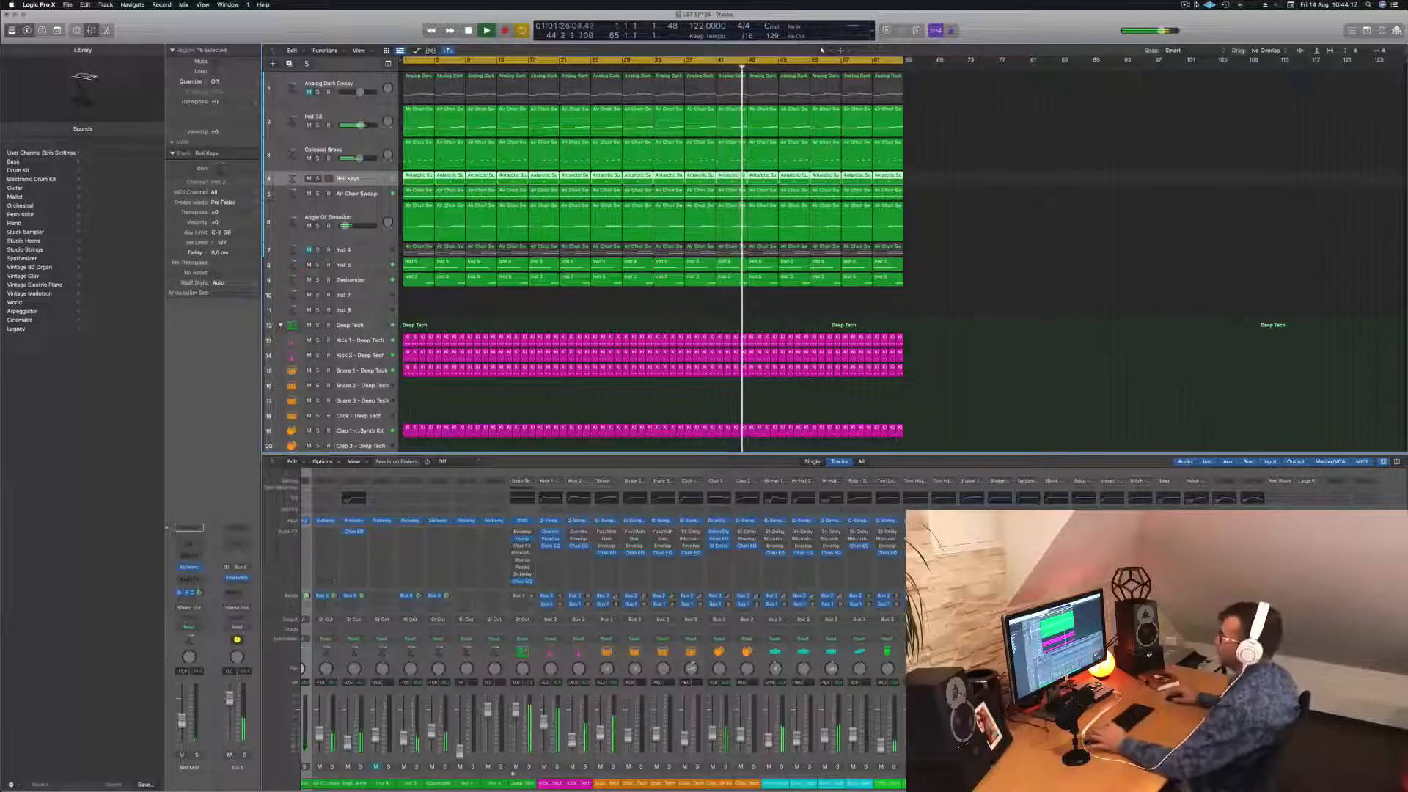
# Select the Colossal Brass track and open its Compressor insert.
pyautogui.click(371, 209)
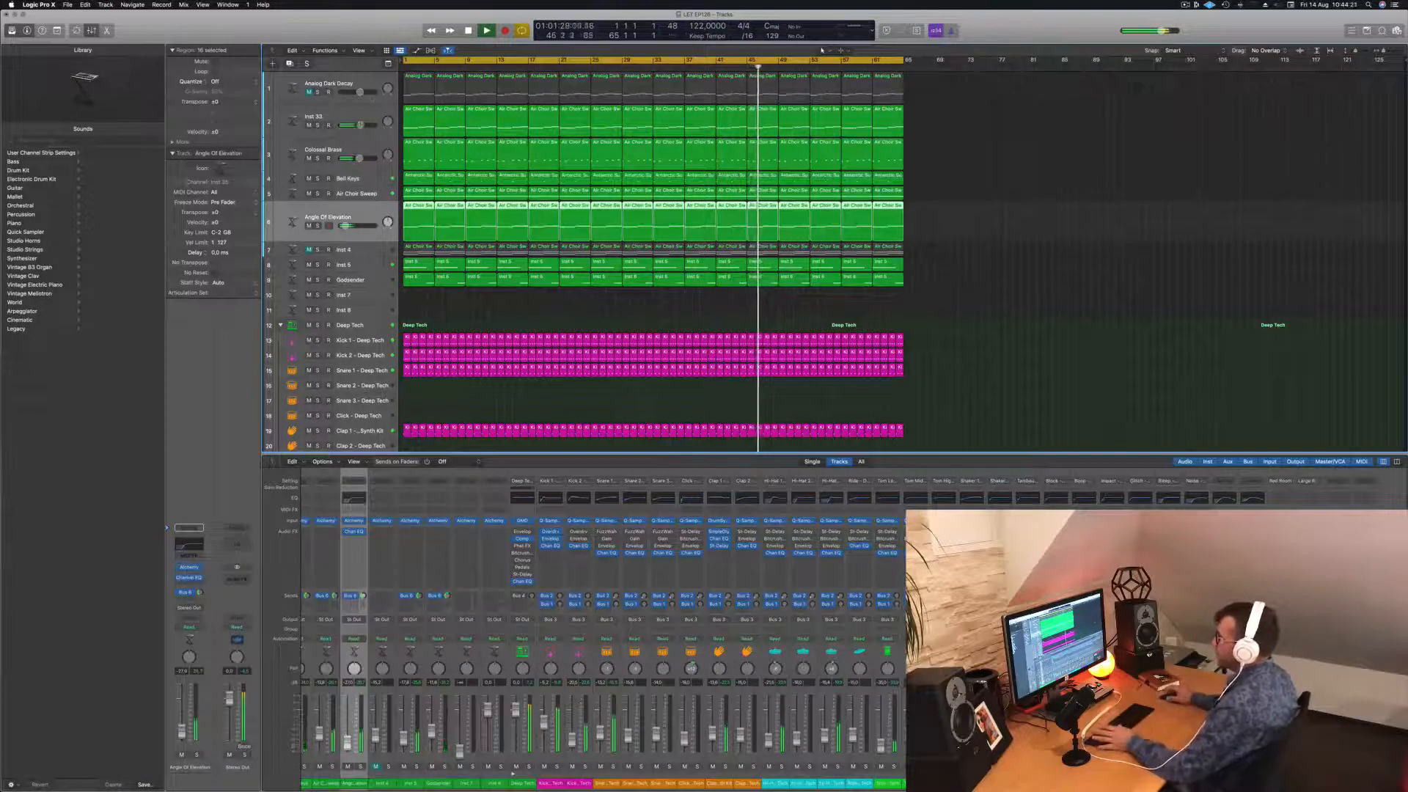
pyautogui.press('Up')
pyautogui.press('Up')
pyautogui.press('Up')
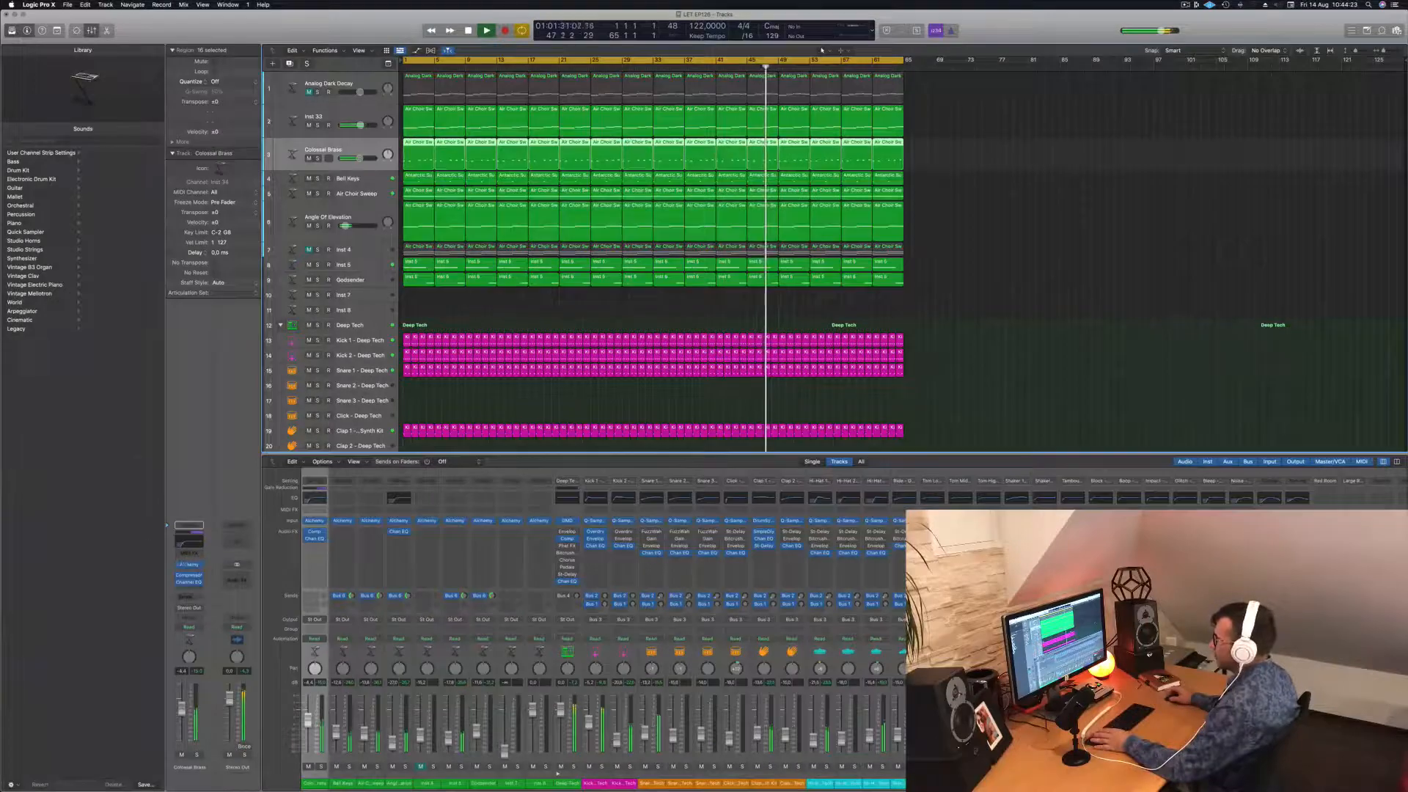
pyautogui.click(189, 575)
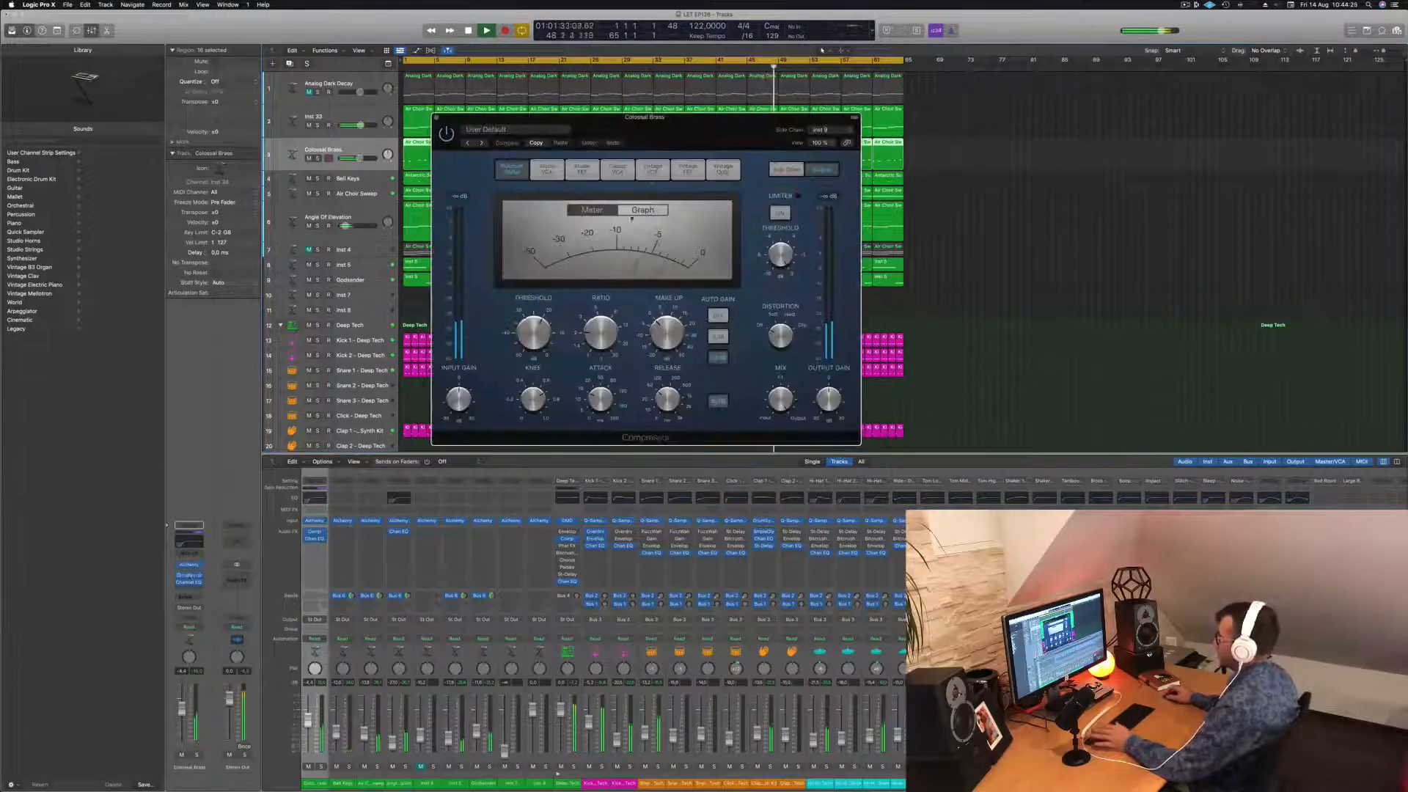
# Move the Colossal Brass Compressor window aside, select Inst 33, then close the Compressor.
pyautogui.moveTo(707, 135); pyautogui.dragTo(855, 203)
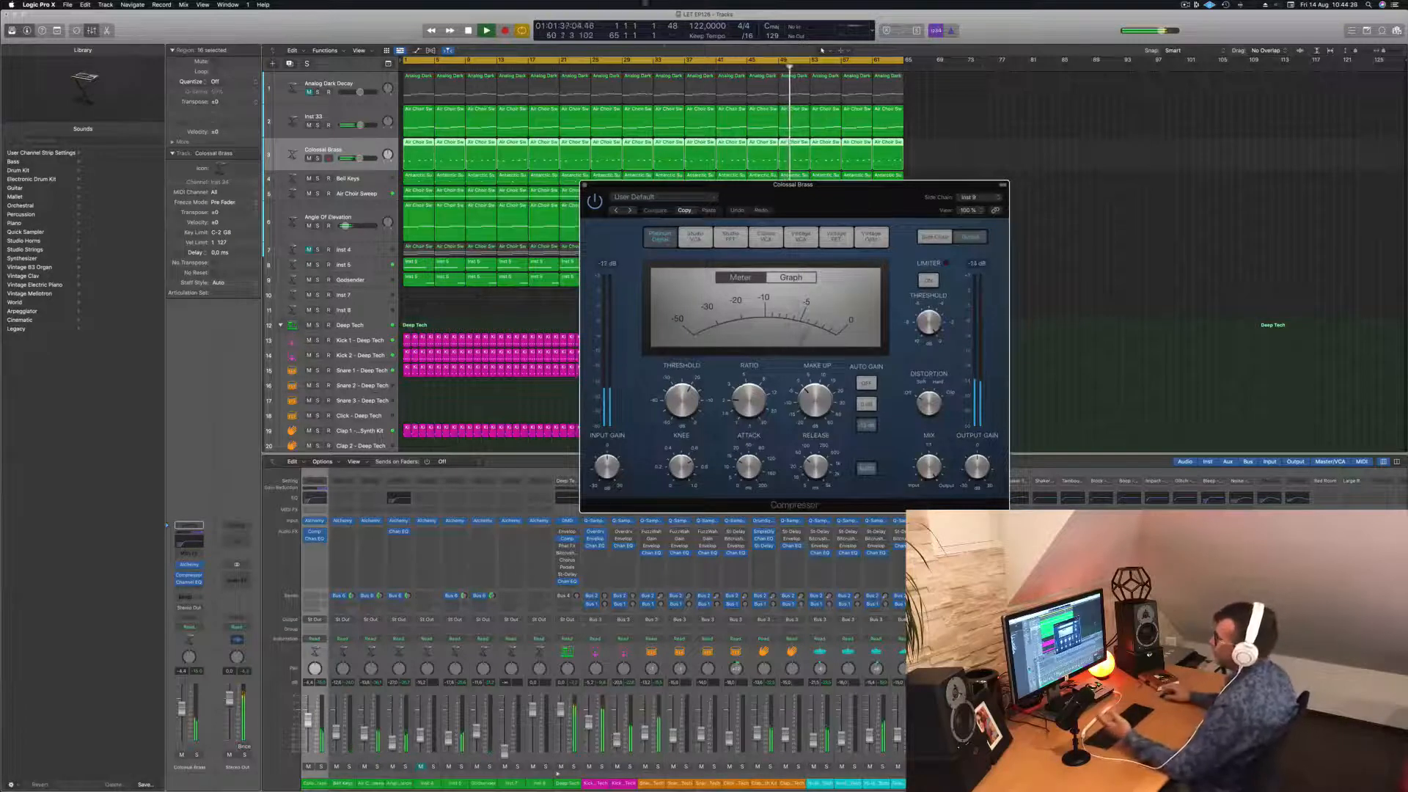
pyautogui.click(341, 110)
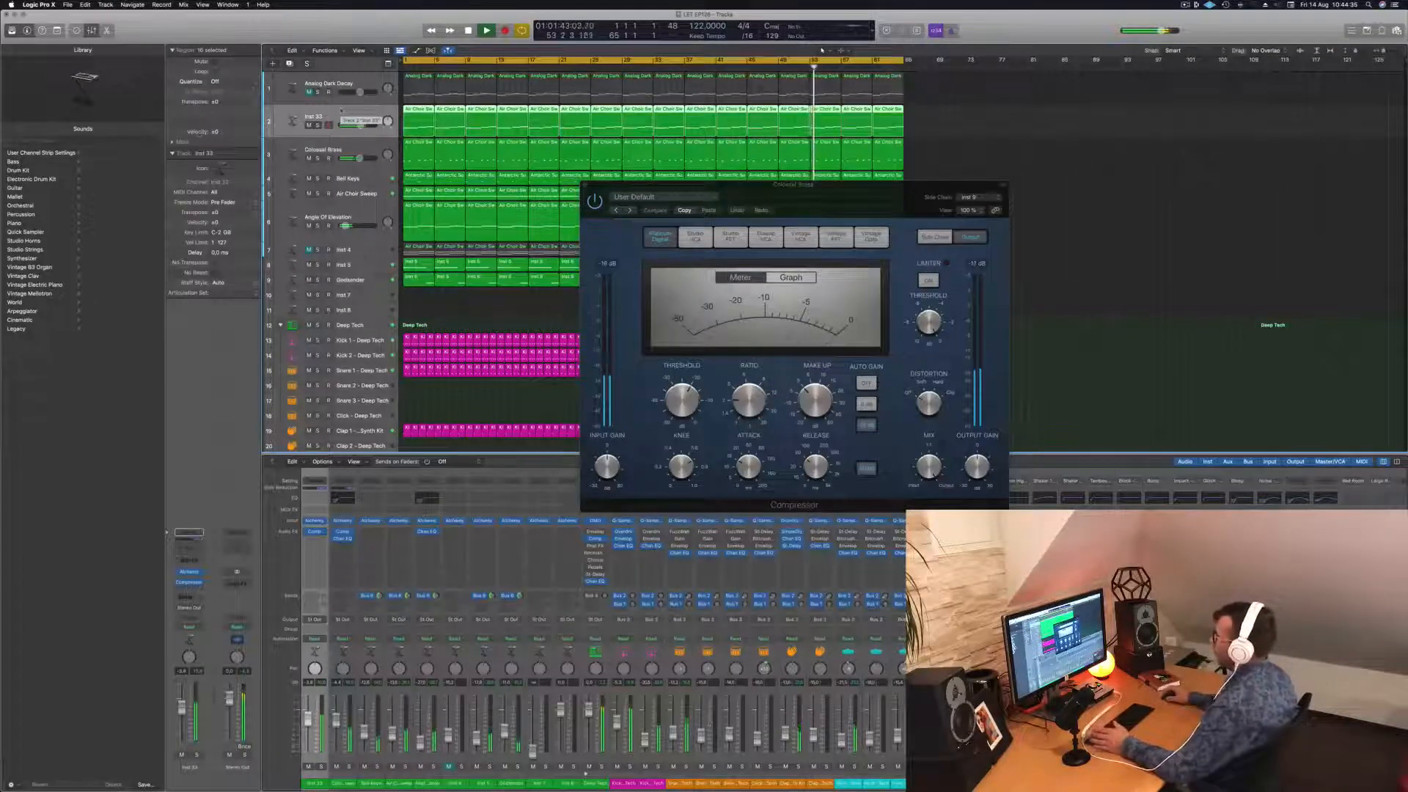
pyautogui.moveTo(869, 197); pyautogui.dragTo(841, 194)
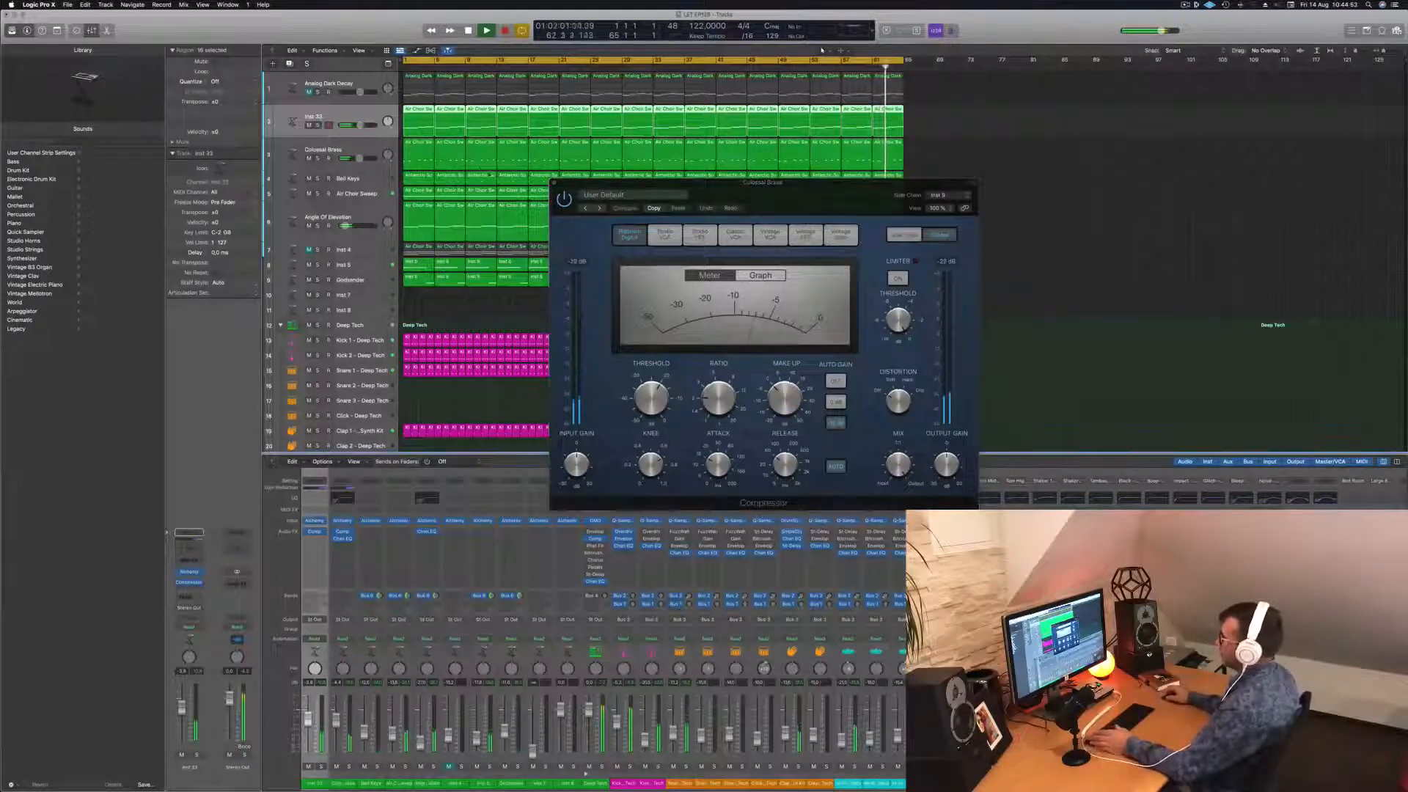
pyautogui.press('v')
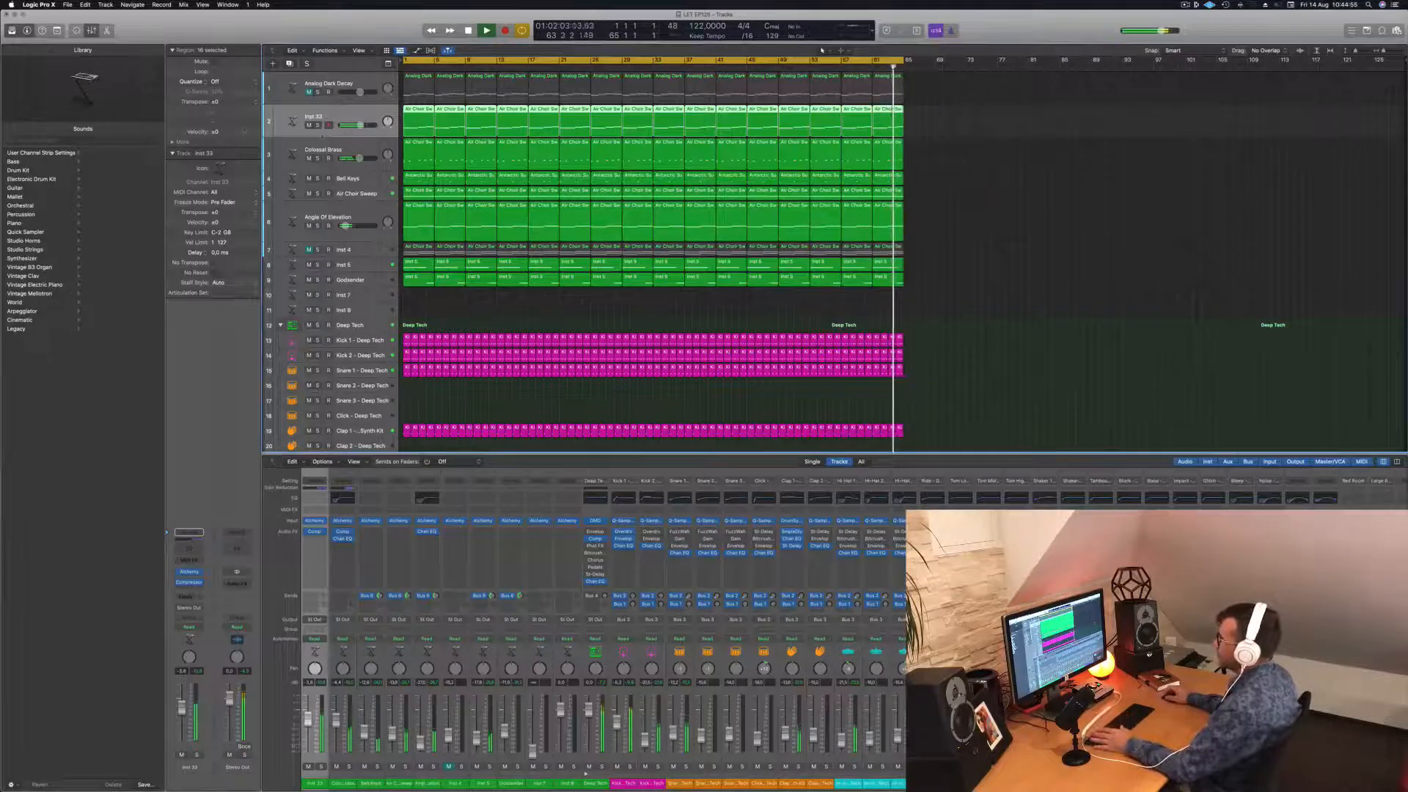
pyautogui.click(317, 125)
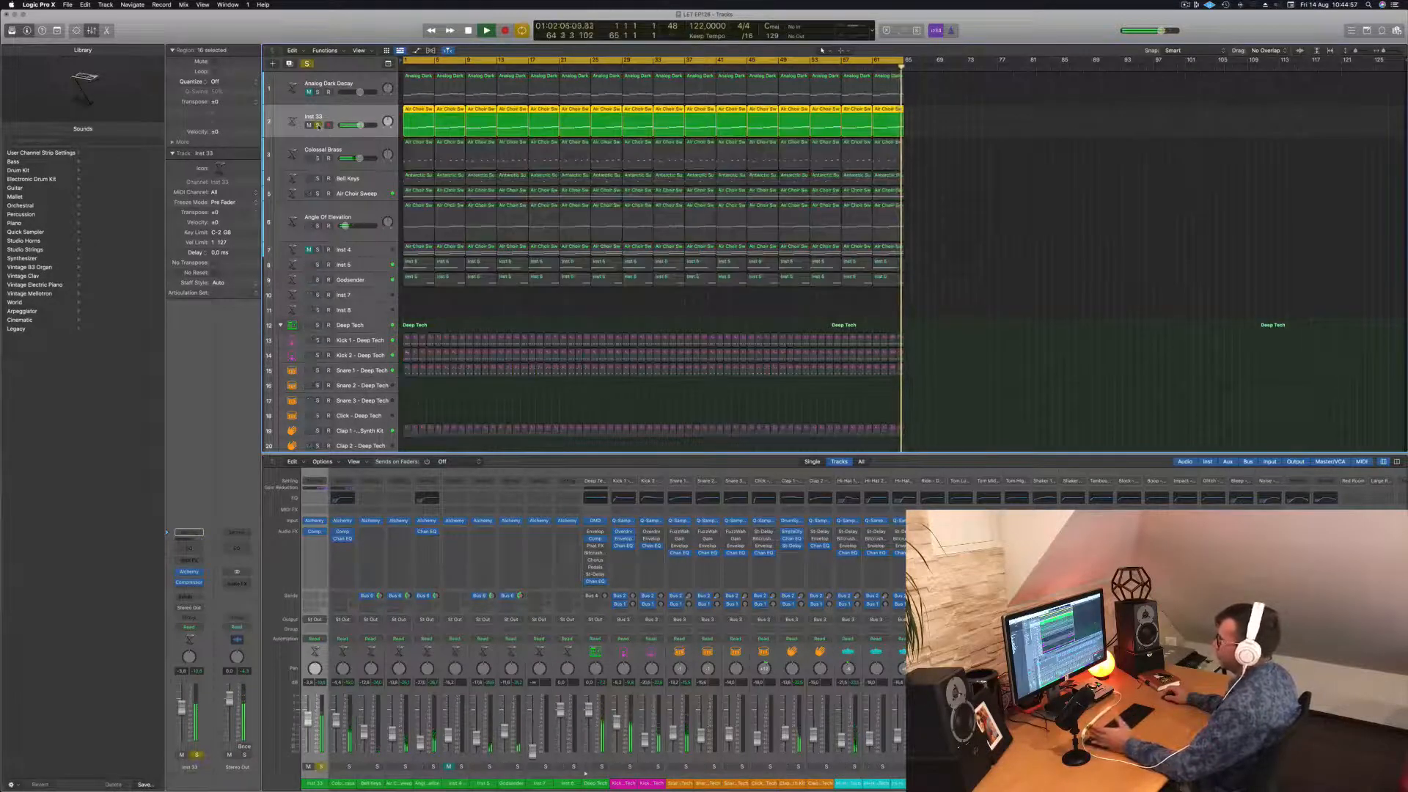
pyautogui.click(317, 125)
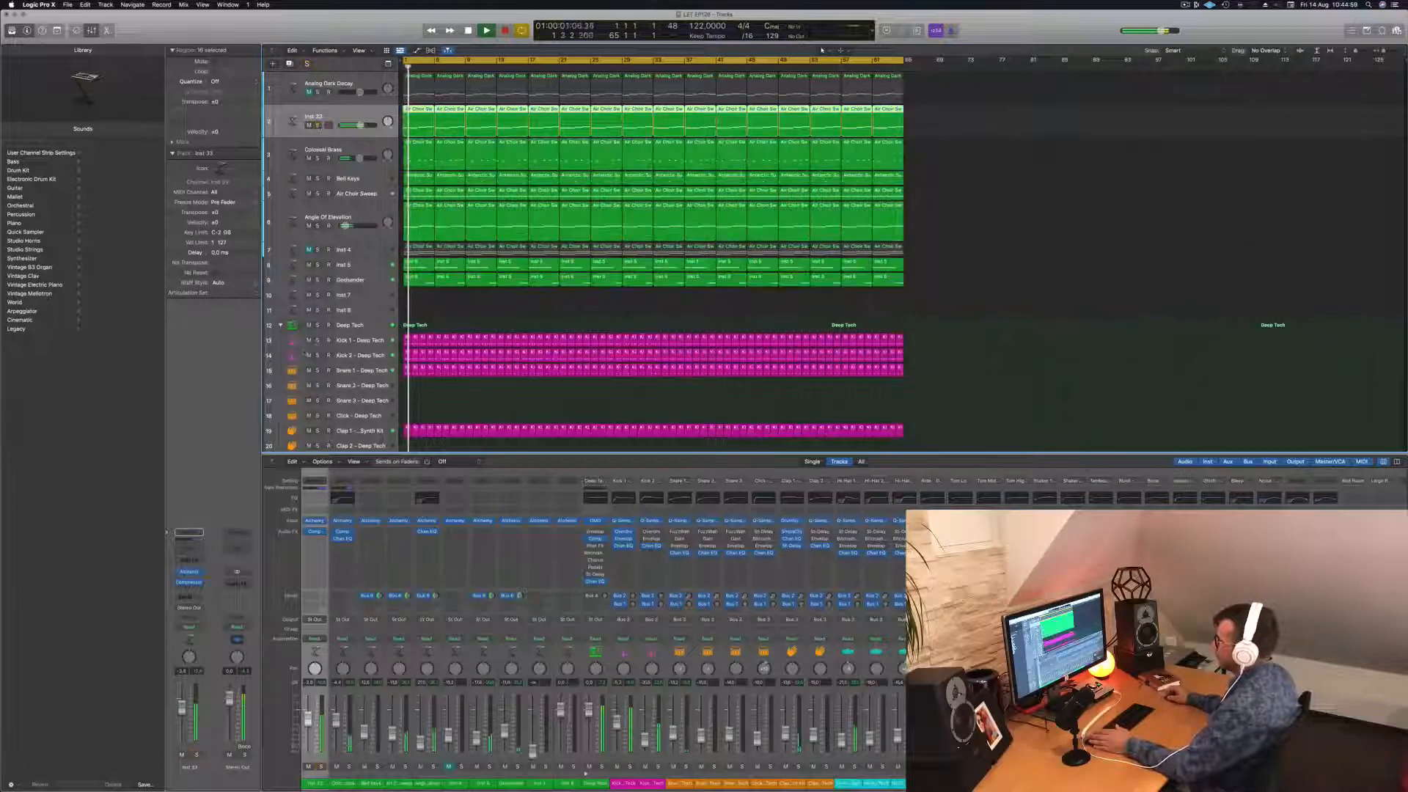
pyautogui.click(318, 340)
pyautogui.click(318, 125)
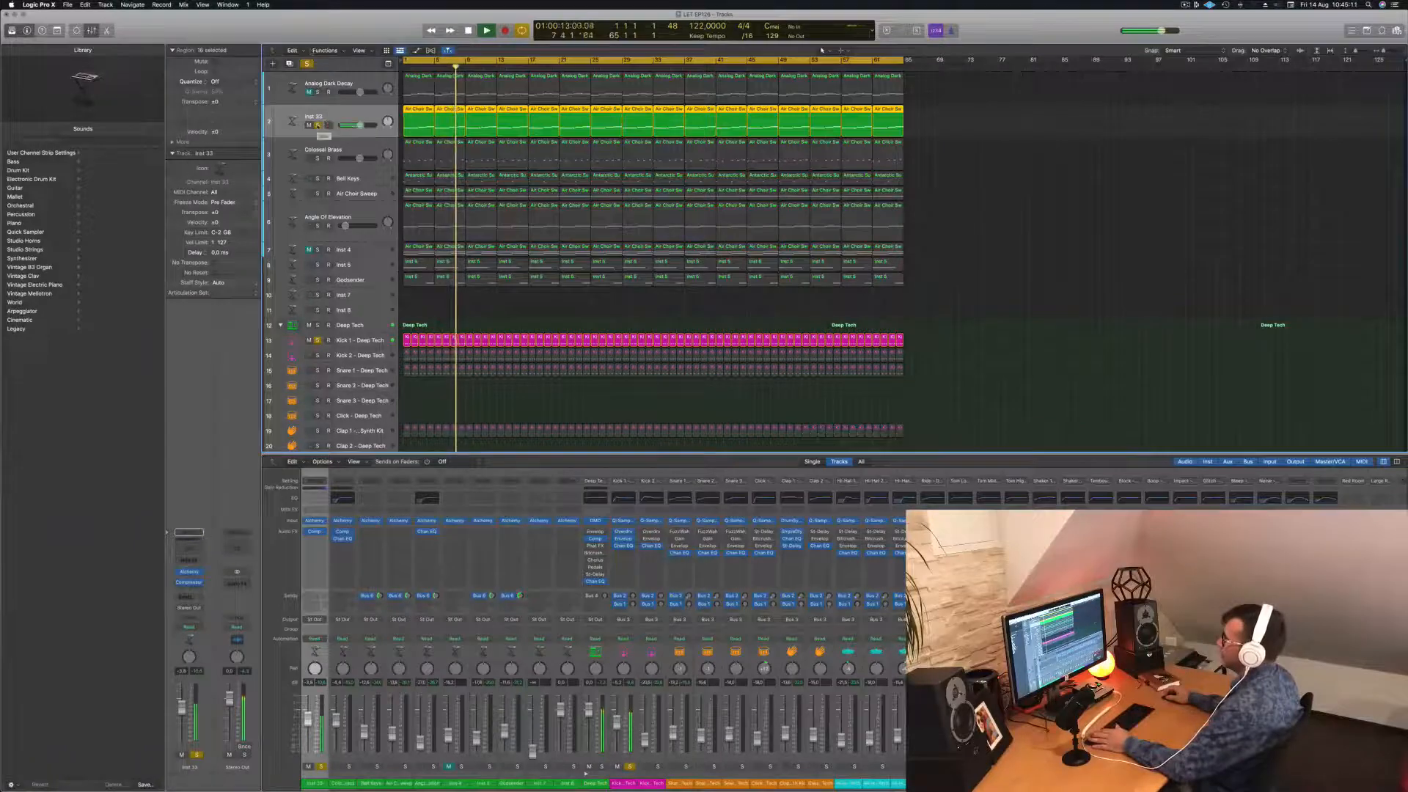
pyautogui.click(317, 124)
pyautogui.click(307, 63)
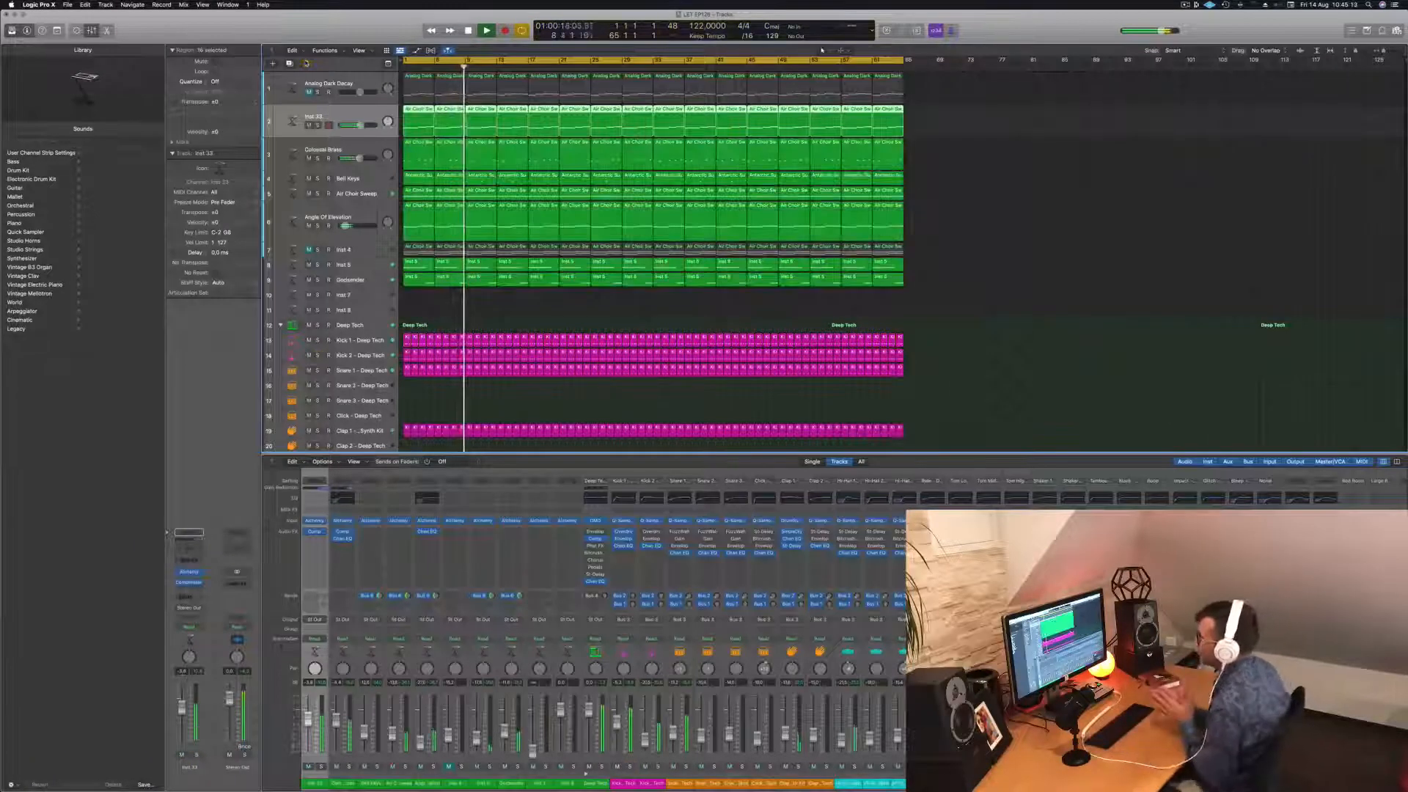